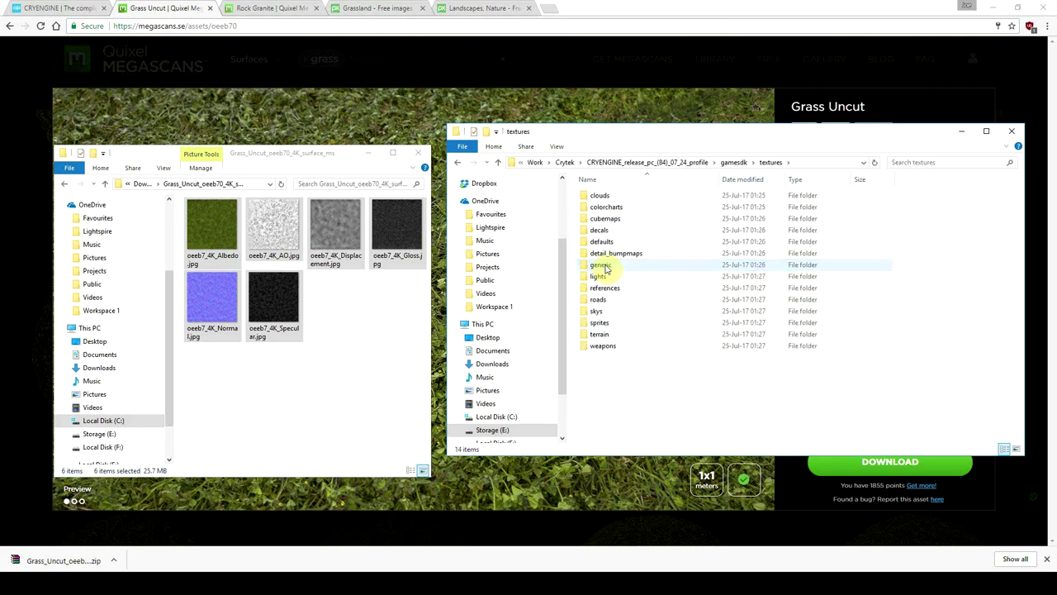
# - Create a new folder named megascans inside the terrain textures' detail folder
pyautogui.doubleClick(613, 335)
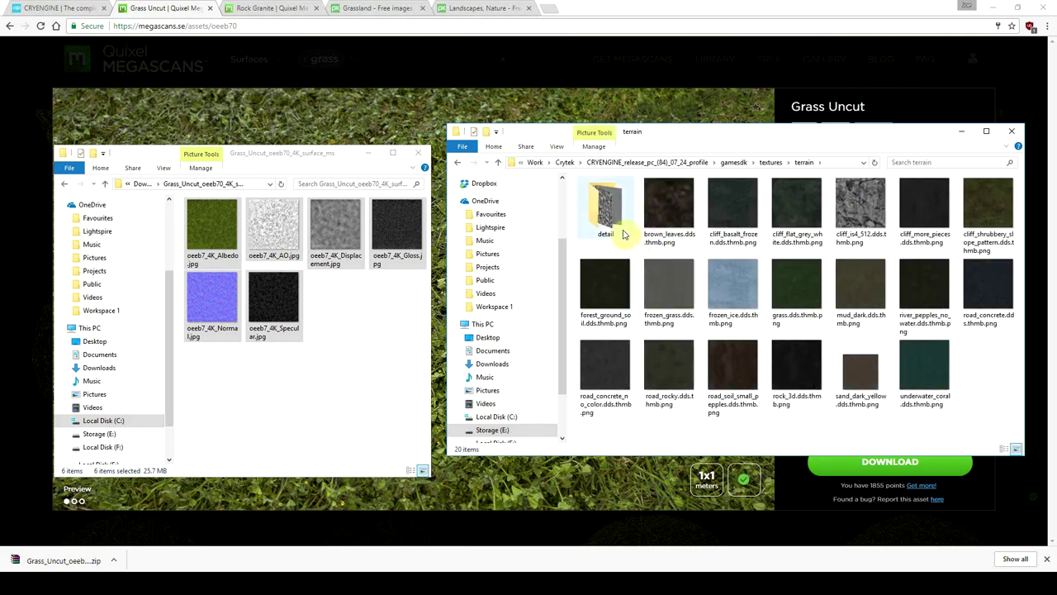
pyautogui.doubleClick(606, 206)
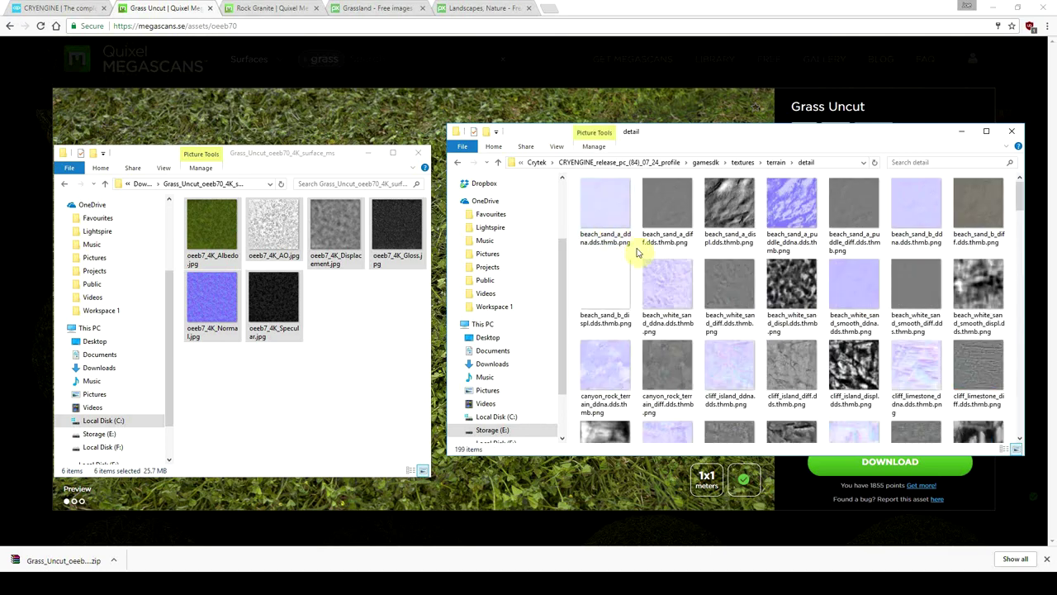
pyautogui.scroll(-20, 636, 252)
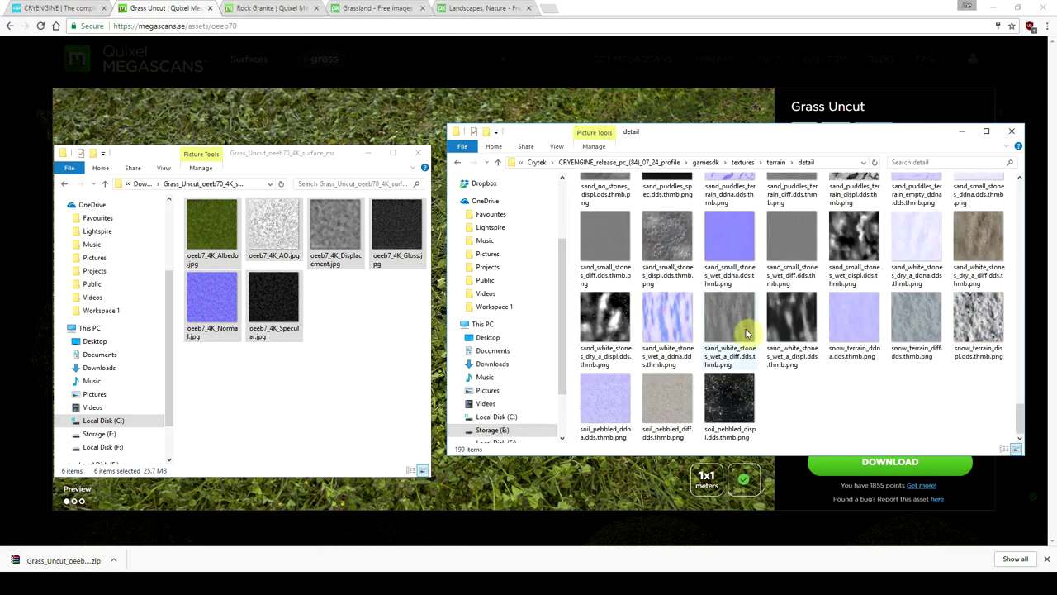
pyautogui.moveTo(1022, 425); pyautogui.dragTo(1010, 444)
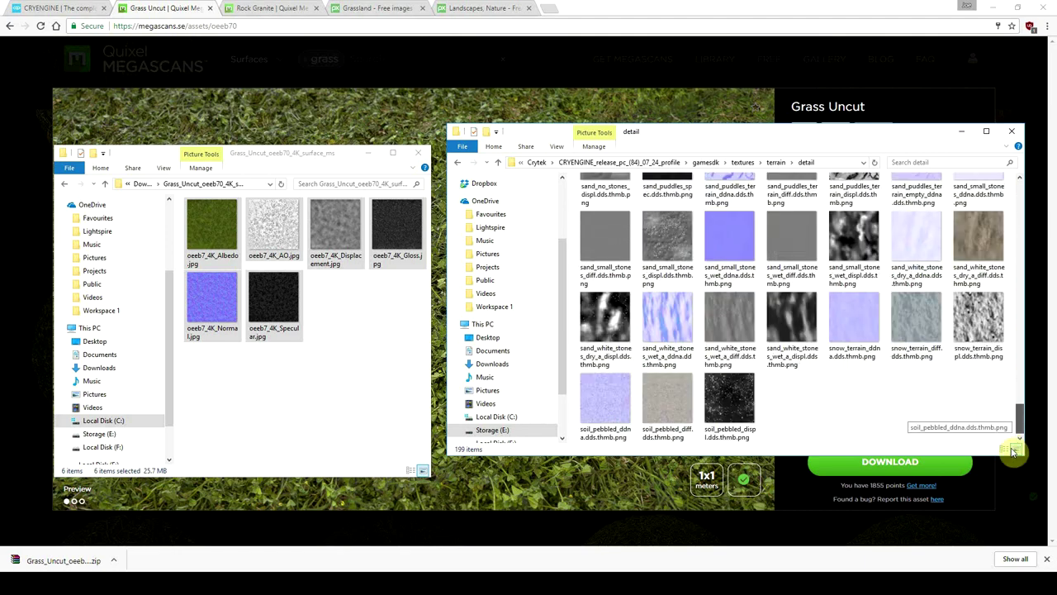
pyautogui.rightClick(787, 405)
pyautogui.moveTo(824, 375)
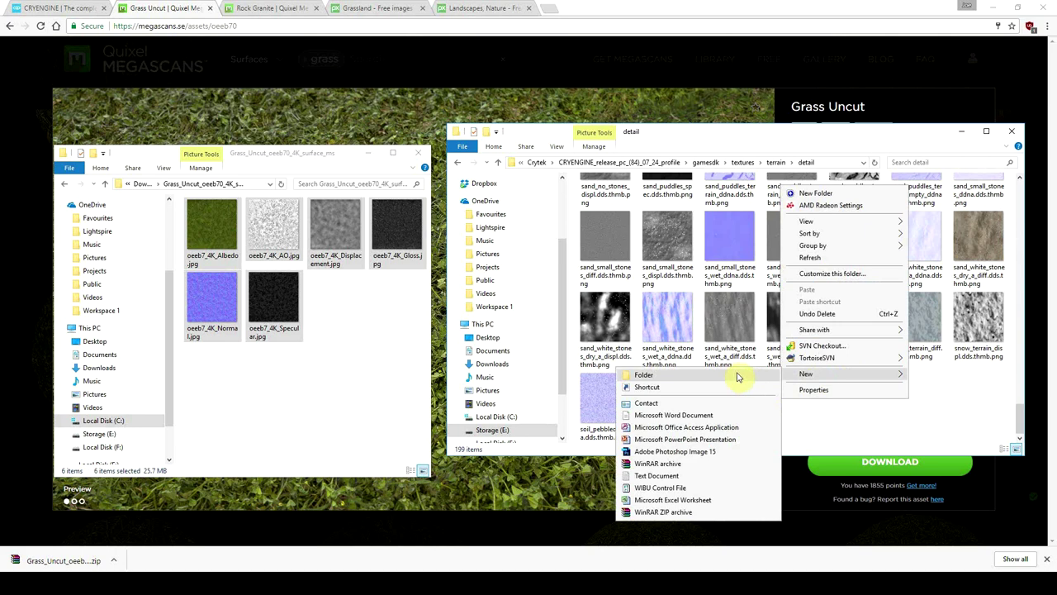
pyautogui.click(737, 377)
pyautogui.write('grass')
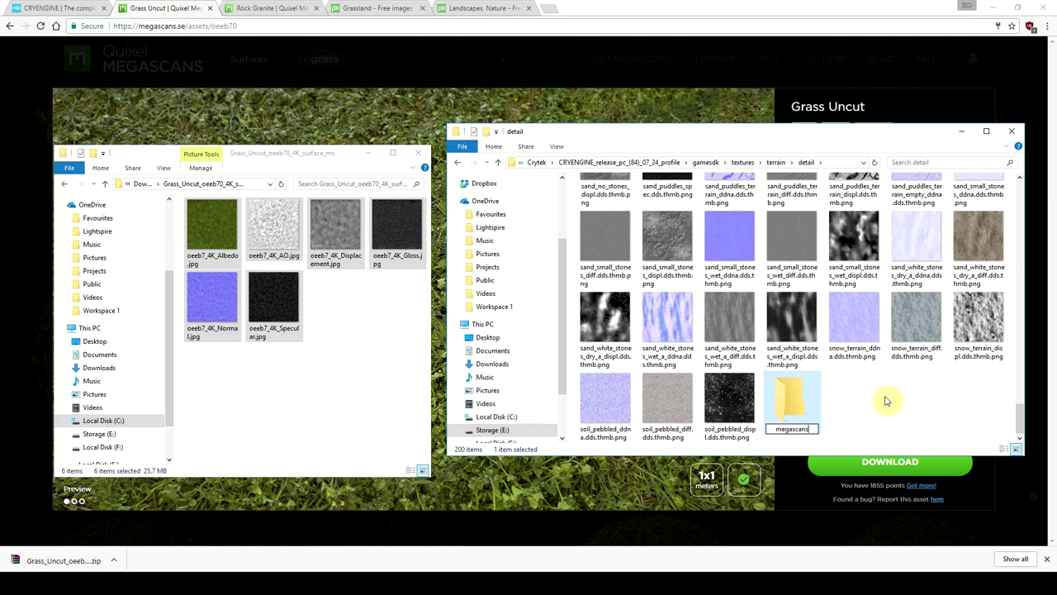
pyautogui.click(886, 400)
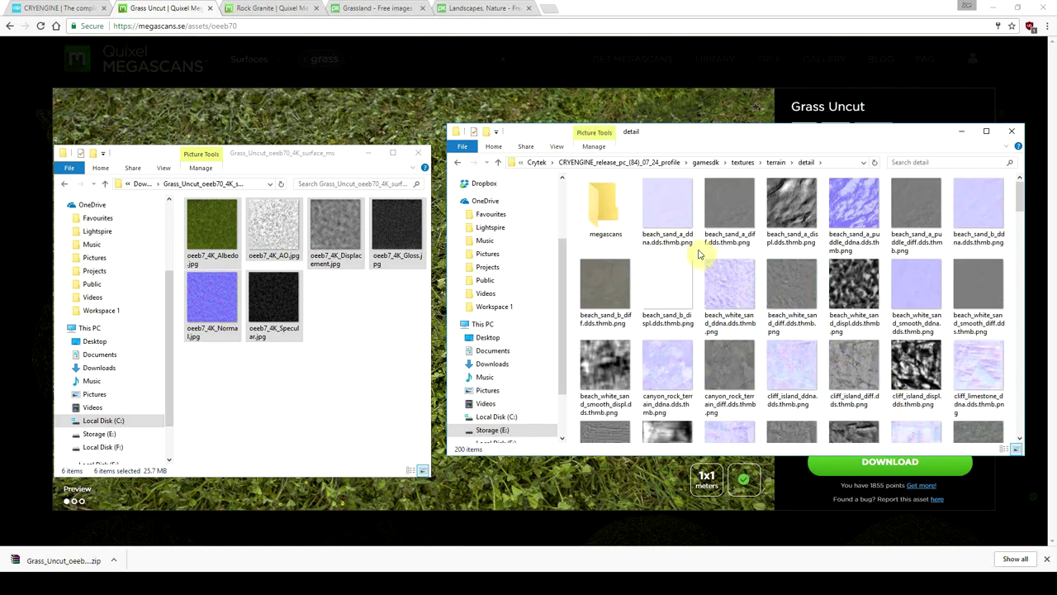
# - Copy the six downloaded Grass Uncut 4K texture maps into the empty megascans folder
pyautogui.doubleClick(614, 216)
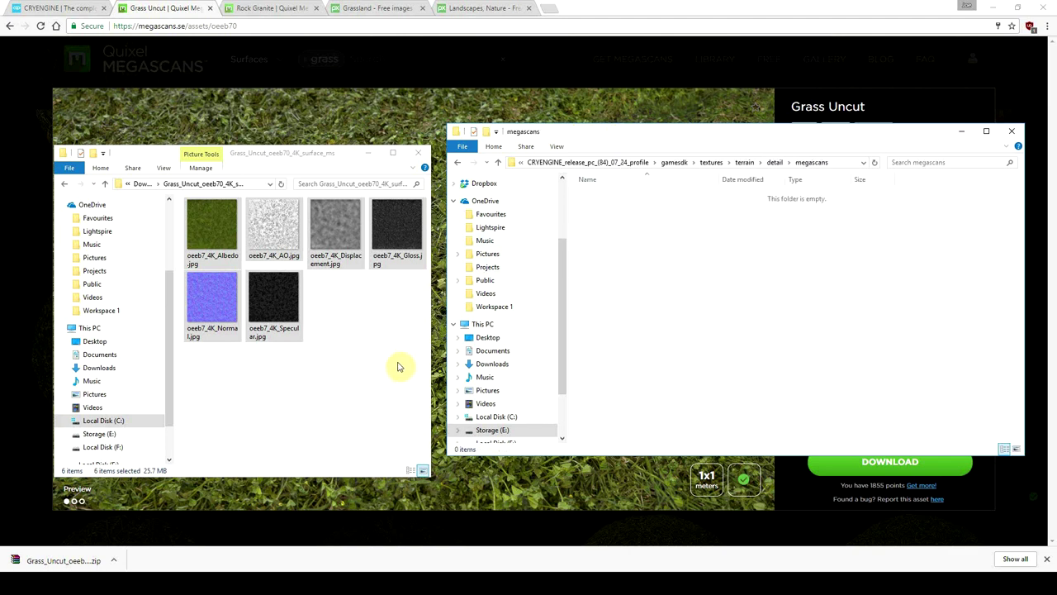
pyautogui.moveTo(273, 223); pyautogui.dragTo(637, 253)
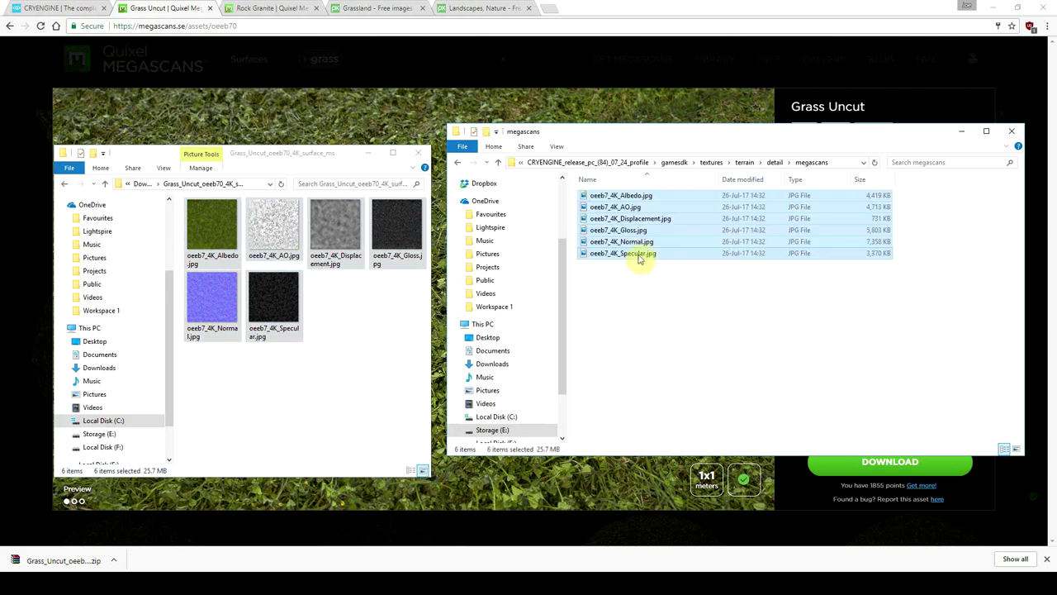
pyautogui.click(633, 274)
# - Open oeeb7_4K_Albedo.jpg from the megascans folder in Adobe Photoshop CC 2014
pyautogui.rightClick(642, 198)
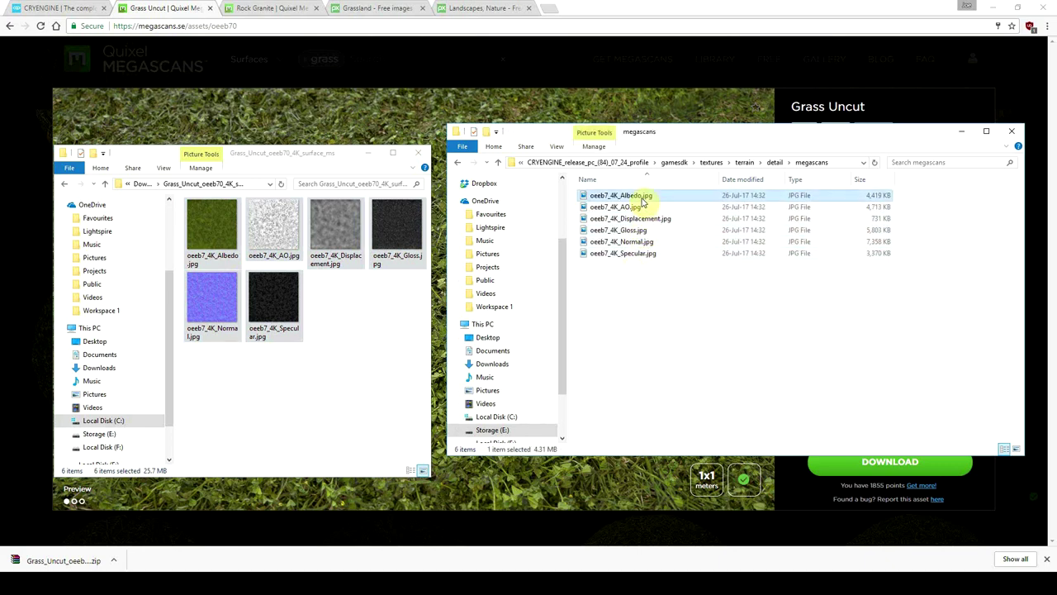
pyautogui.moveTo(677, 383)
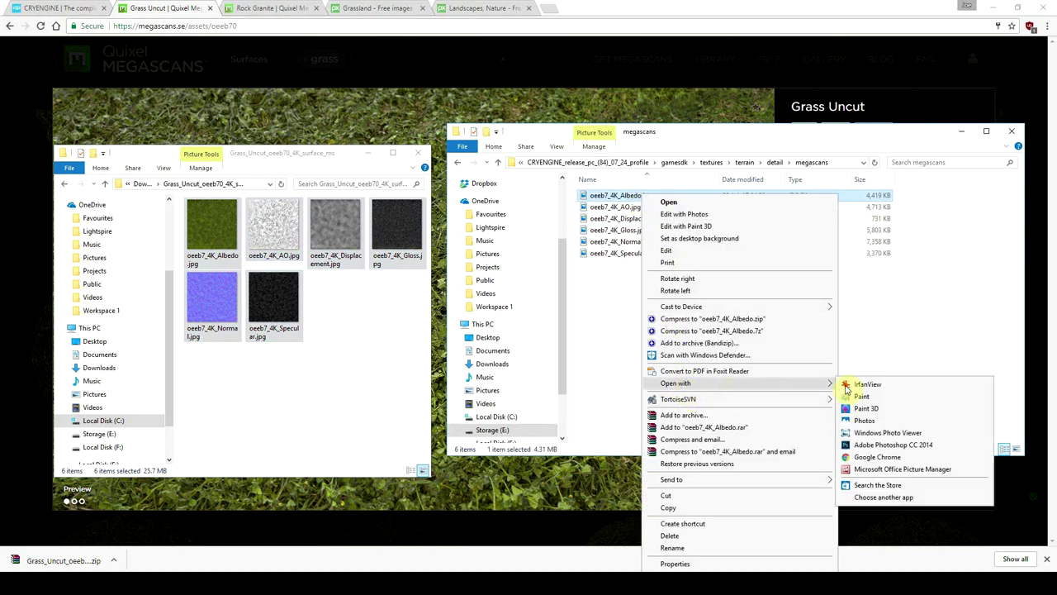
pyautogui.click(870, 445)
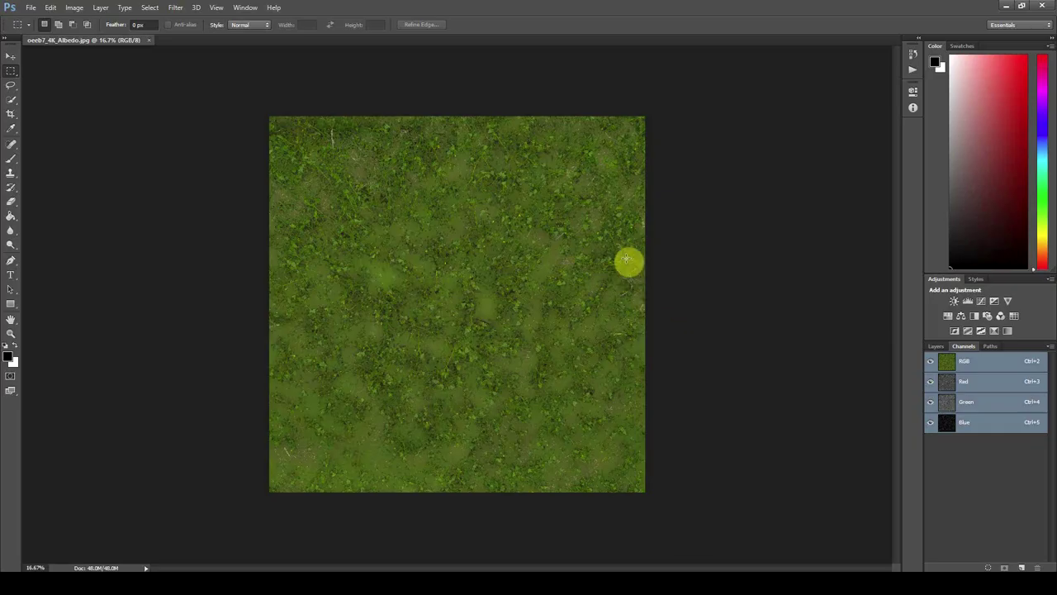
pyautogui.keyDown('alt'); pyautogui.scroll(2, 397, 231); pyautogui.keyUp('alt')
pyautogui.keyDown('alt'); pyautogui.scroll(1, 429, 310); pyautogui.keyUp('alt')
pyautogui.keyDown('alt'); pyautogui.scroll(-3, 453, 204); pyautogui.keyUp('alt')
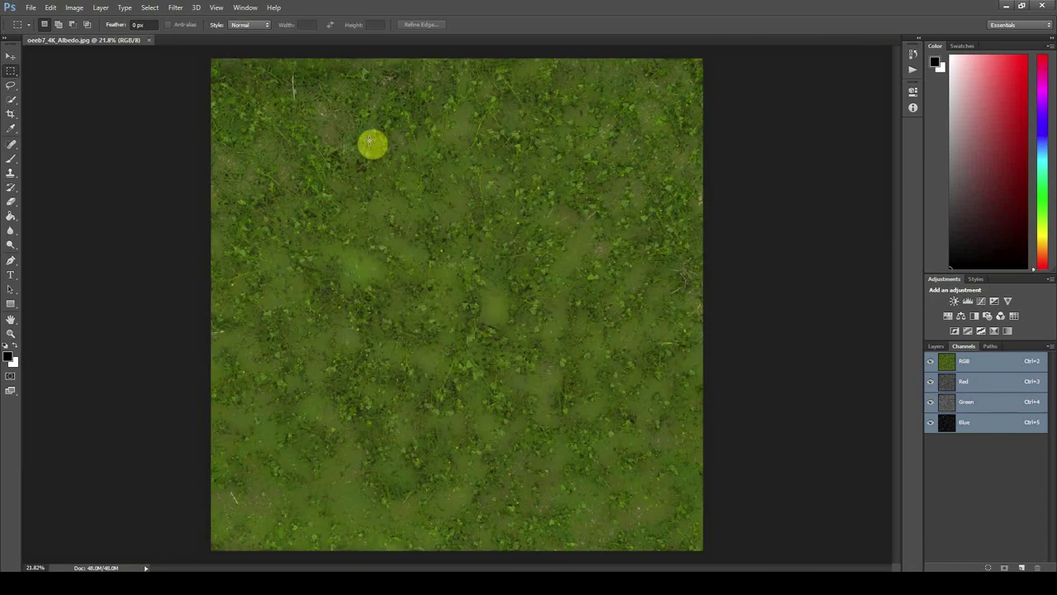
# - Set the RGB working space to sRGB IEC61966-2.1 and proof the albedo image's colors with the Monitor setup
pyautogui.click(51, 7)
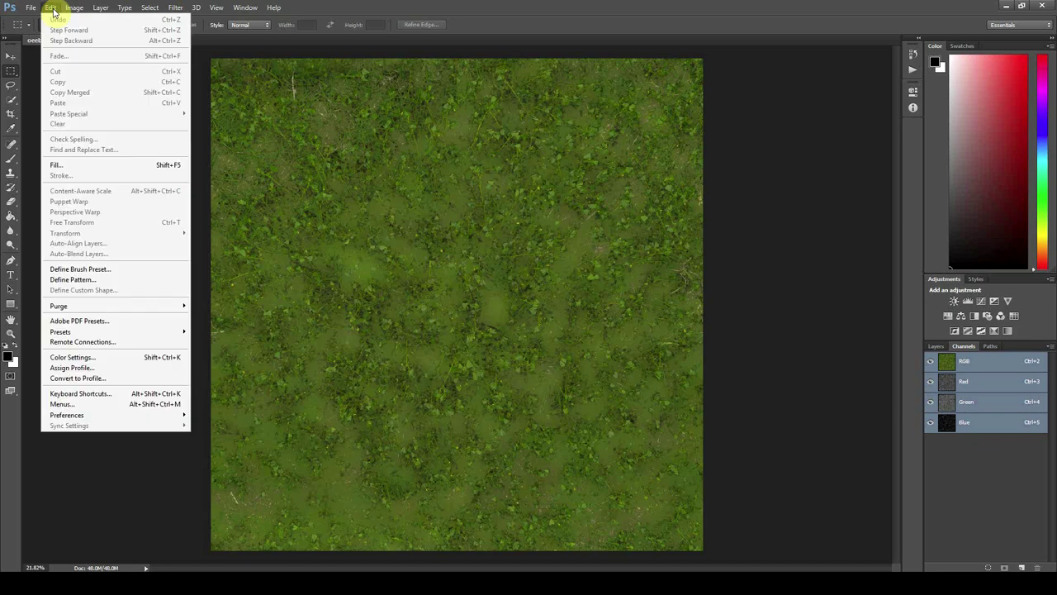
pyautogui.click(83, 361)
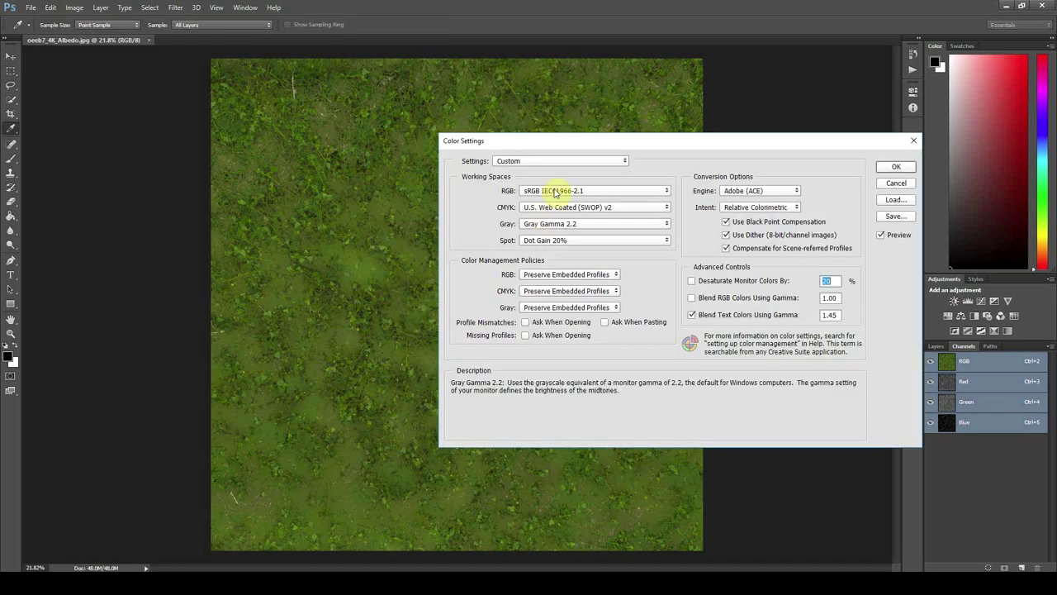
pyautogui.moveTo(585, 146); pyautogui.dragTo(391, 195)
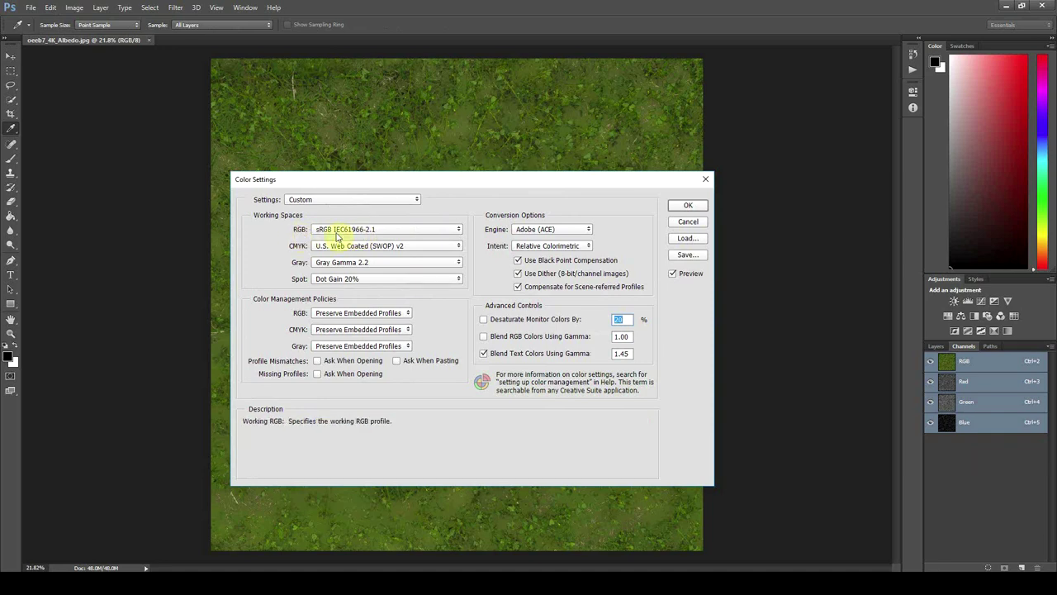
pyautogui.click(348, 235)
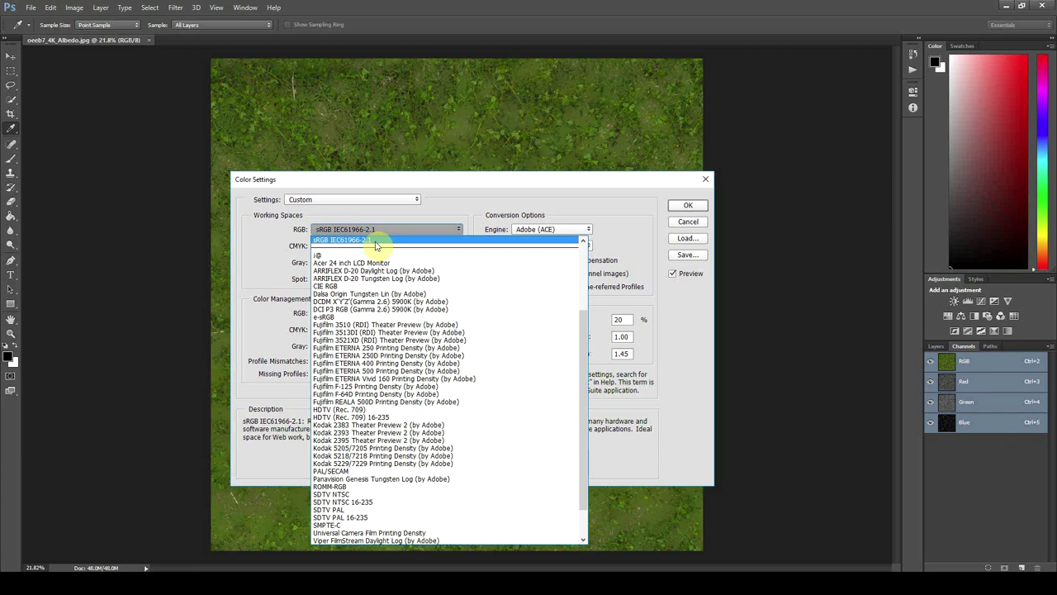
pyautogui.click(376, 240)
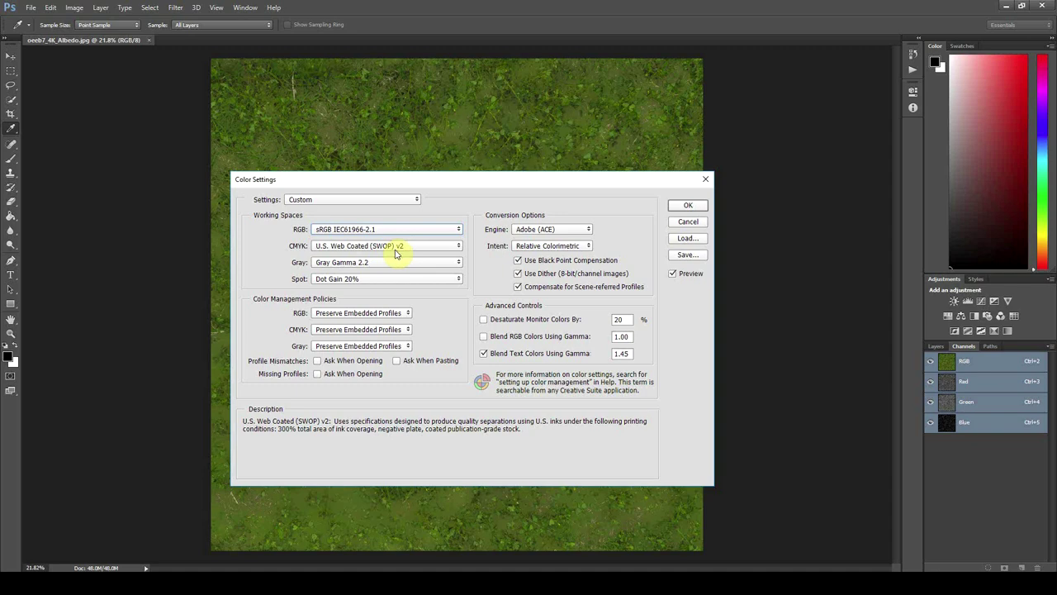
pyautogui.click(685, 205)
pyautogui.press('m')
pyautogui.click(216, 7)
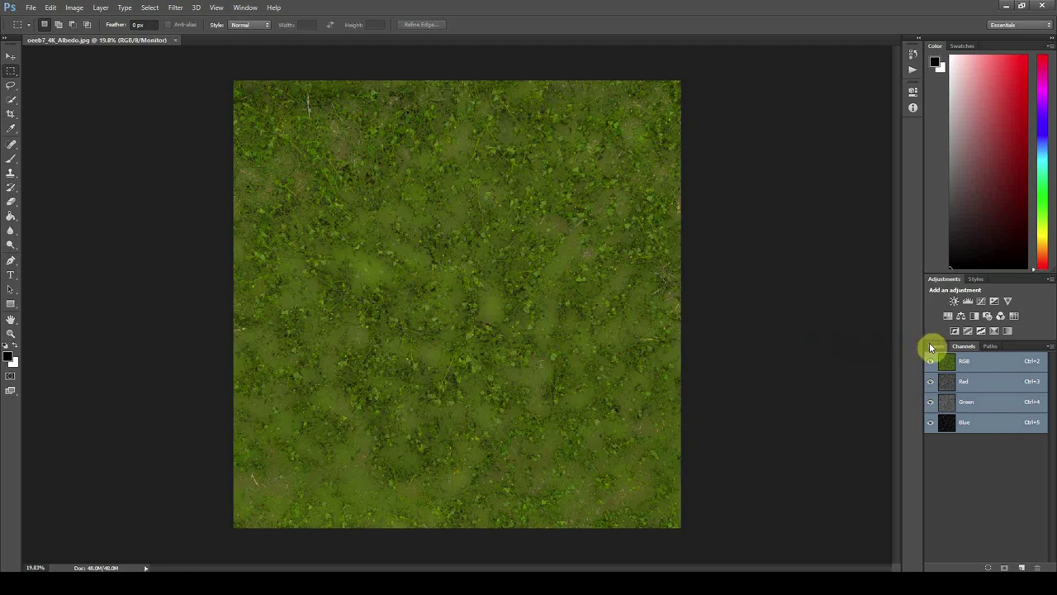
# - Add a new empty layer above the Background layer of the albedo image
pyautogui.click(936, 346)
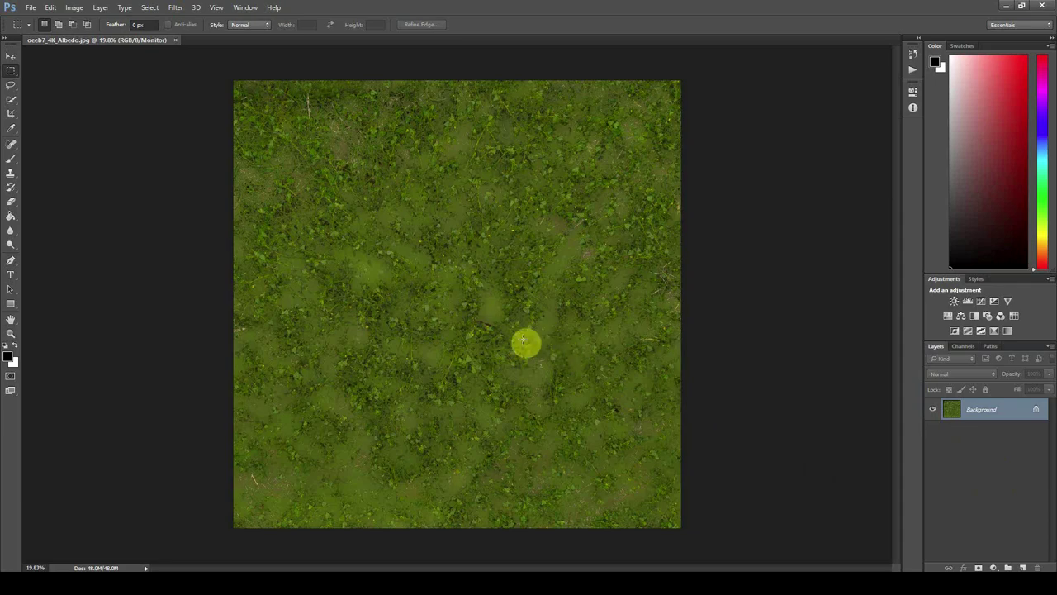
pyautogui.keyDown('alt'); pyautogui.scroll(8, 524, 342); pyautogui.keyUp('alt')
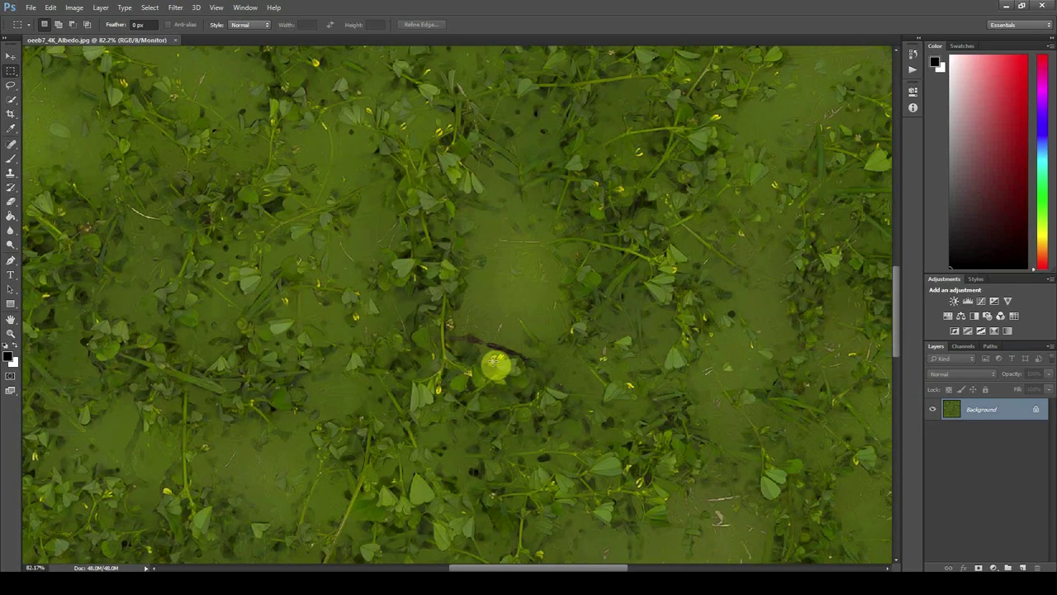
pyautogui.keyDown('alt'); pyautogui.scroll(-8, 495, 363); pyautogui.keyUp('alt')
pyautogui.keyDown('alt'); pyautogui.scroll(2, 487, 353); pyautogui.keyUp('alt')
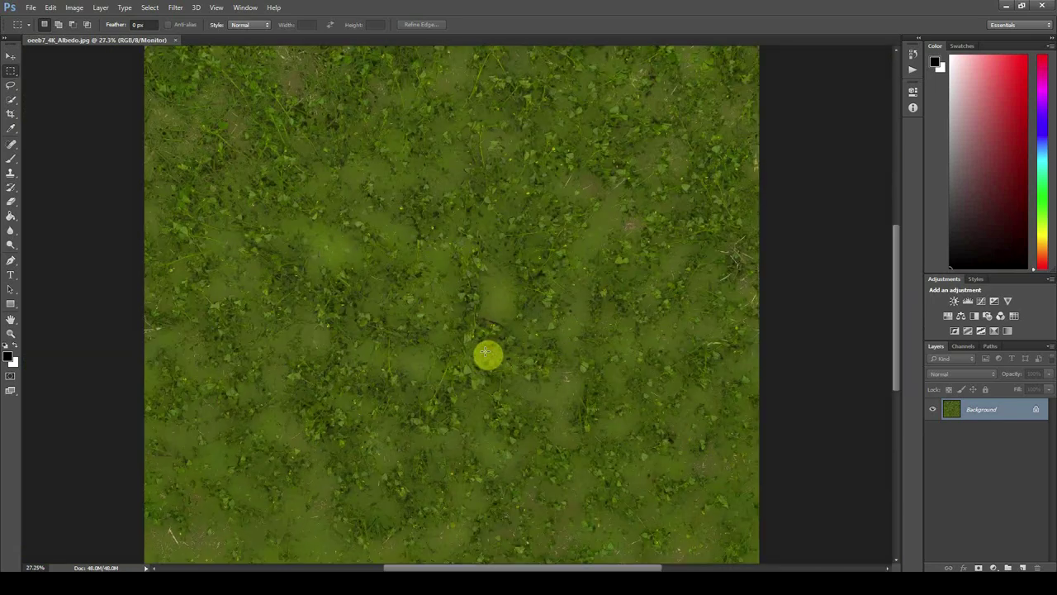
pyautogui.keyDown('alt'); pyautogui.scroll(-1, 487, 354); pyautogui.keyUp('alt')
pyautogui.click(1022, 567)
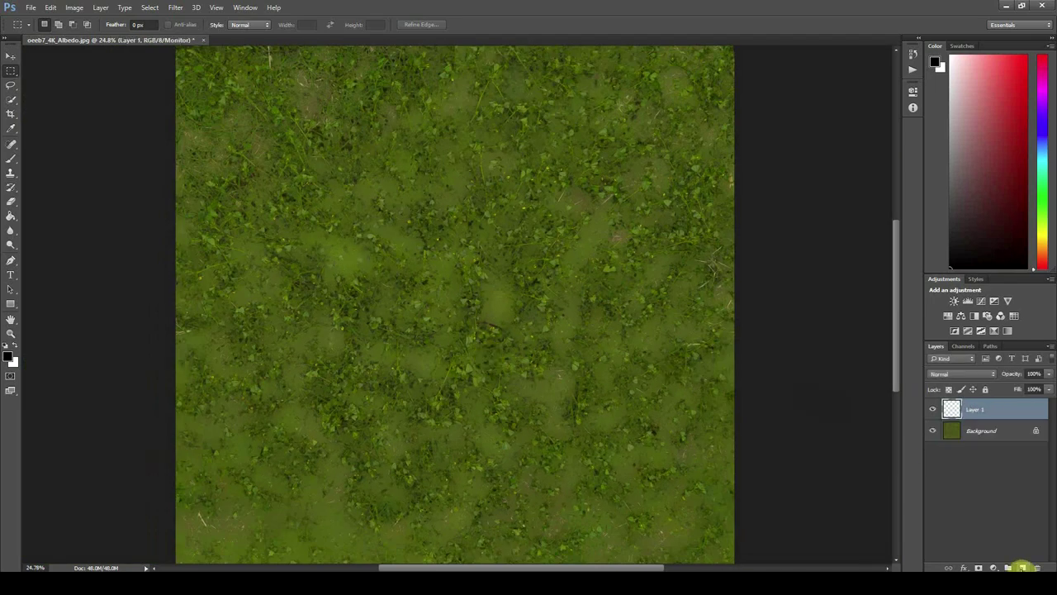
# - Open oeeb7_4K_AO.jpg from the downloaded Grass_Uncut folder in Adobe Photoshop CC 2014
pyautogui.hotkey('alt', 'Tab')
pyautogui.click(483, 241)
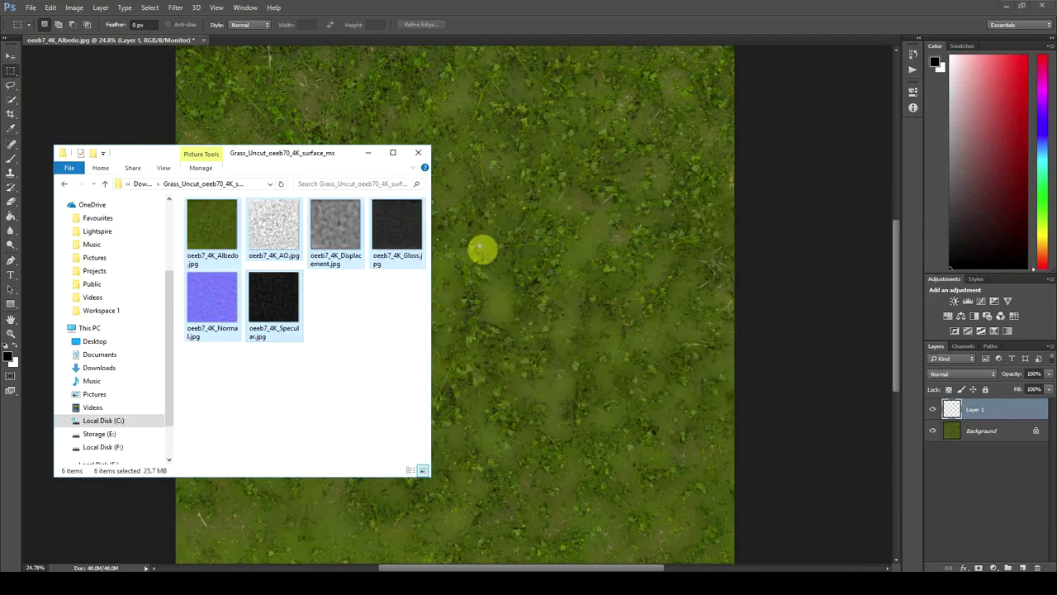
pyautogui.rightClick(296, 241)
pyautogui.moveTo(337, 374)
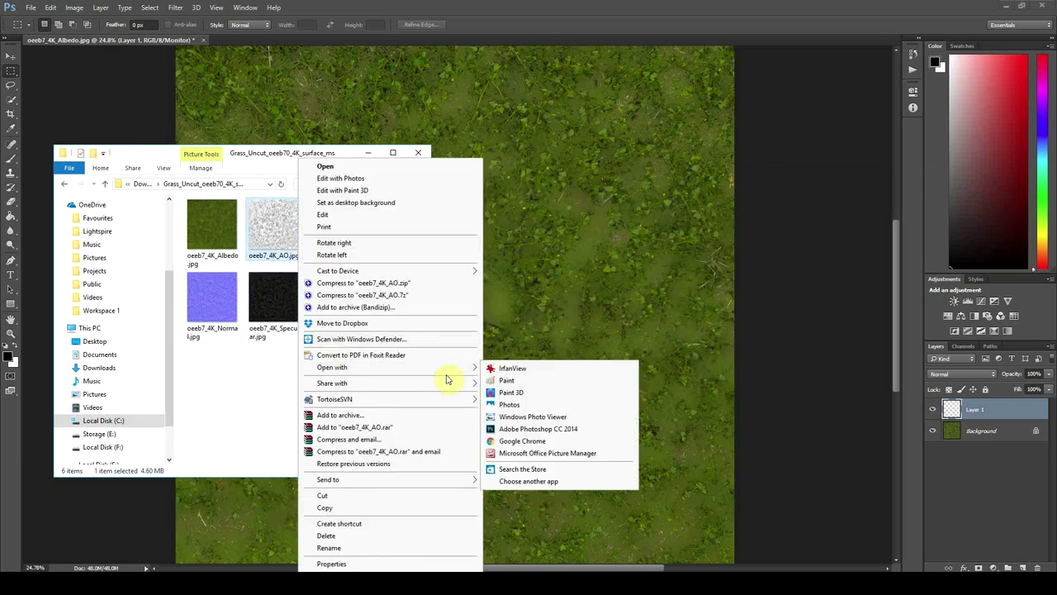
pyautogui.click(545, 431)
pyautogui.hotkey('alt', 'Tab')
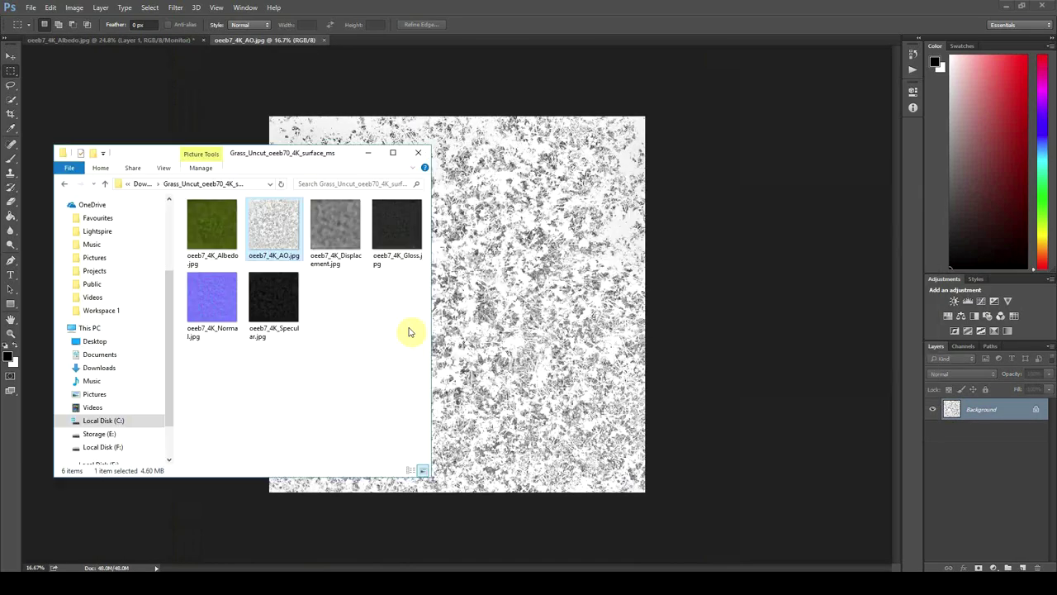
pyautogui.click(1031, 373)
# - Copy the entire ambient occlusion image and paste it into the new layer of the albedo document
pyautogui.moveTo(165, 91); pyautogui.dragTo(1028, 590)
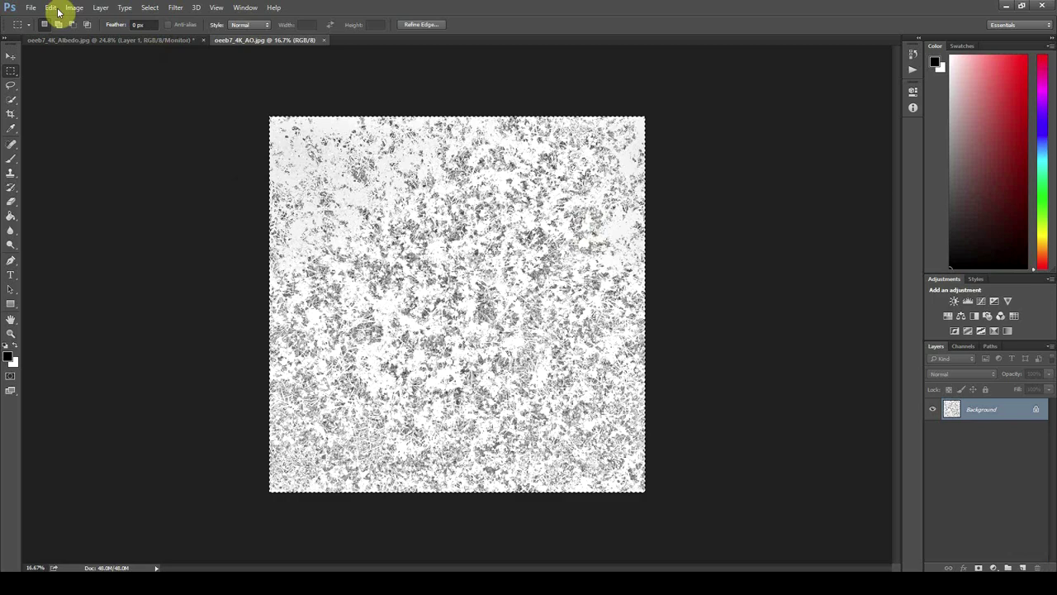
pyautogui.click(10, 57)
pyautogui.click(51, 8)
pyautogui.click(89, 74)
pyautogui.click(108, 40)
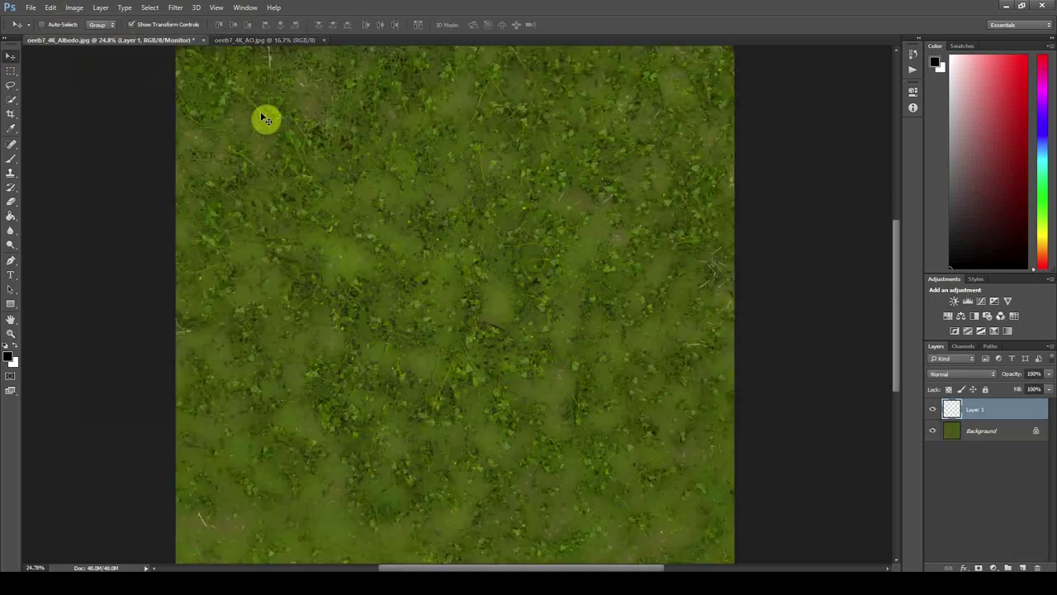
pyautogui.click(50, 8)
pyautogui.click(76, 99)
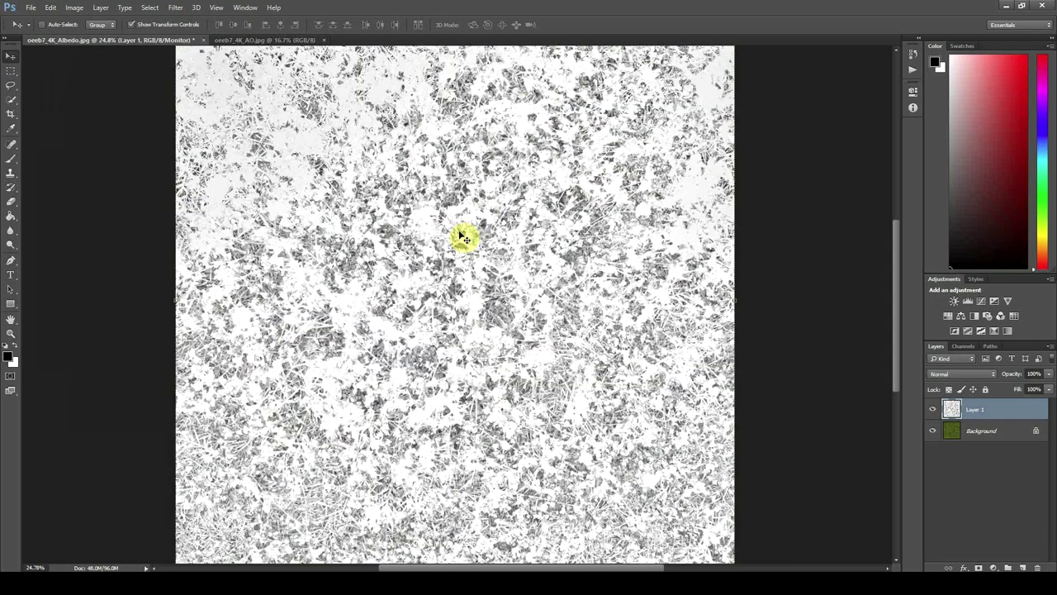
pyautogui.hotkey('ctrl', '0')
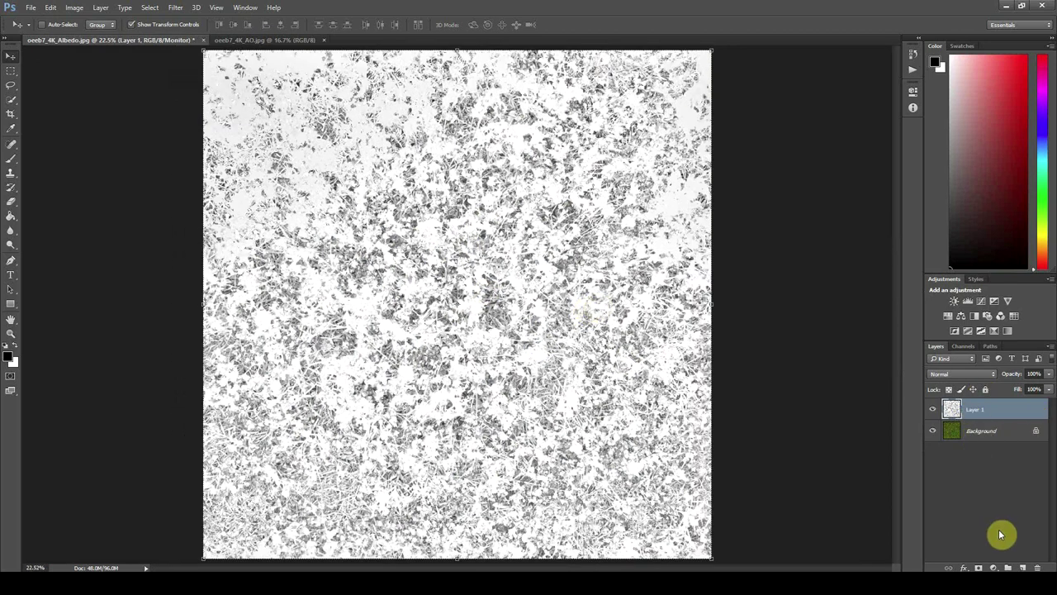
# - Set the blend mode of the ambient occlusion layer to Multiply
pyautogui.click(958, 374)
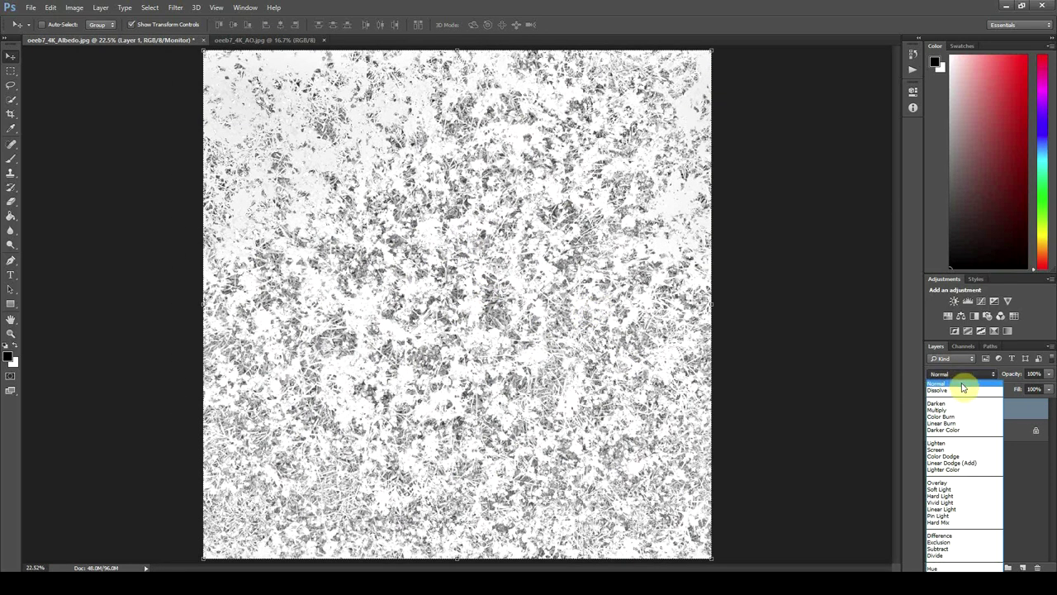
pyautogui.click(962, 388)
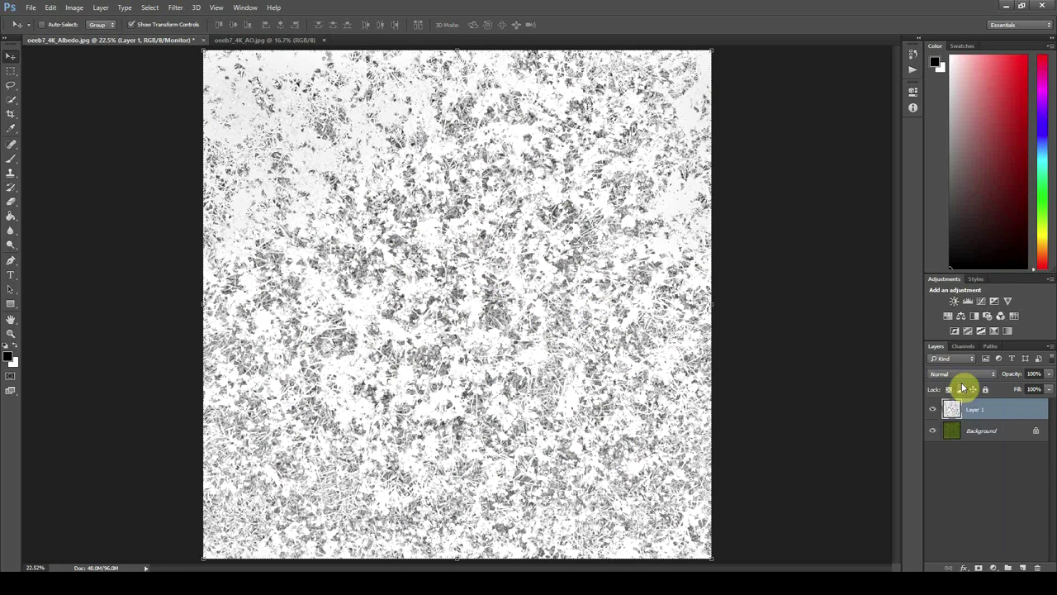
pyautogui.click(953, 376)
pyautogui.click(956, 391)
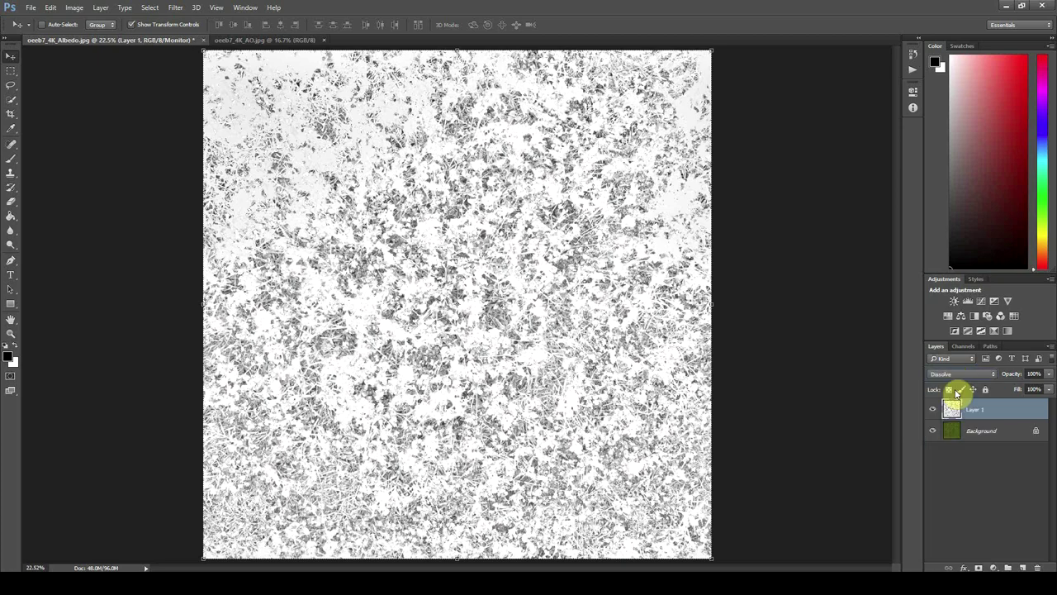
pyautogui.press('Down')
pyautogui.press('Down')
pyautogui.press('Down')
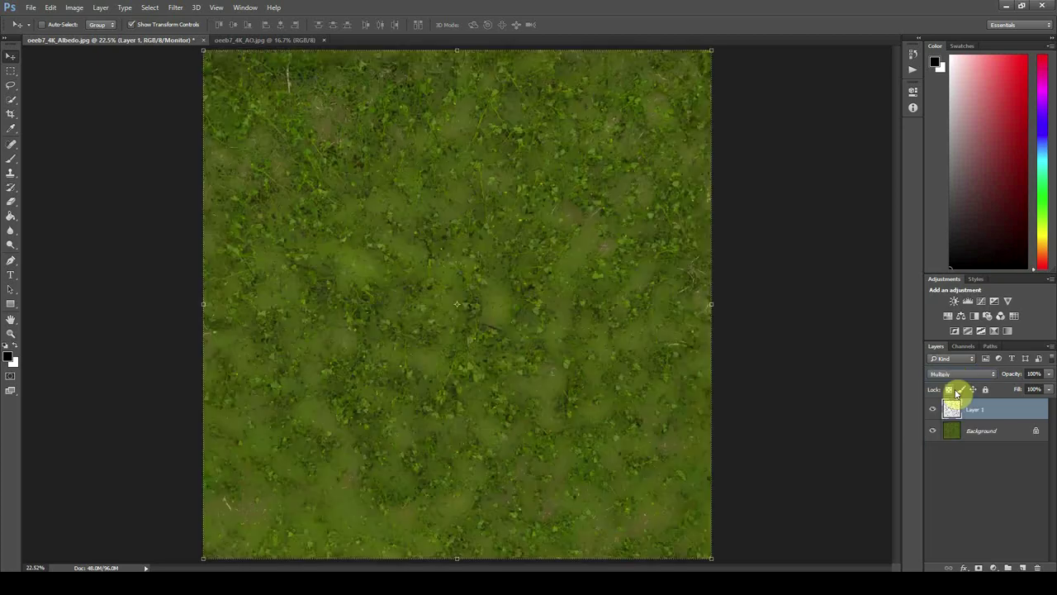
pyautogui.press('Up')
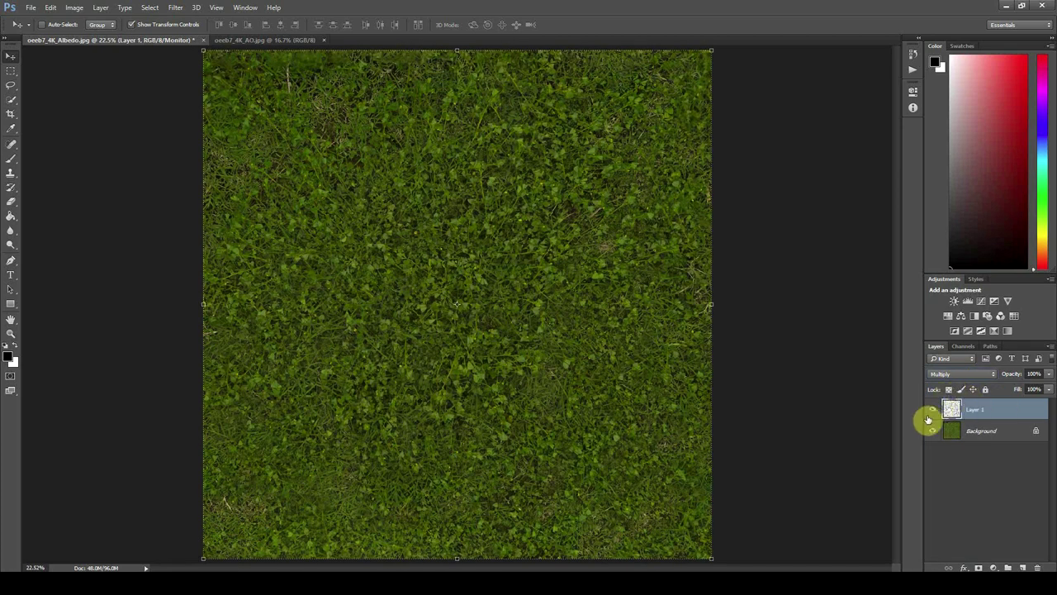
# - Compare the grass albedo up close with the ambient occlusion layer shown and hidden
pyautogui.click(932, 411)
pyautogui.click(931, 410)
pyautogui.click(932, 411)
pyautogui.click(931, 414)
pyautogui.keyDown('alt'); pyautogui.scroll(8, 416, 296); pyautogui.keyUp('alt')
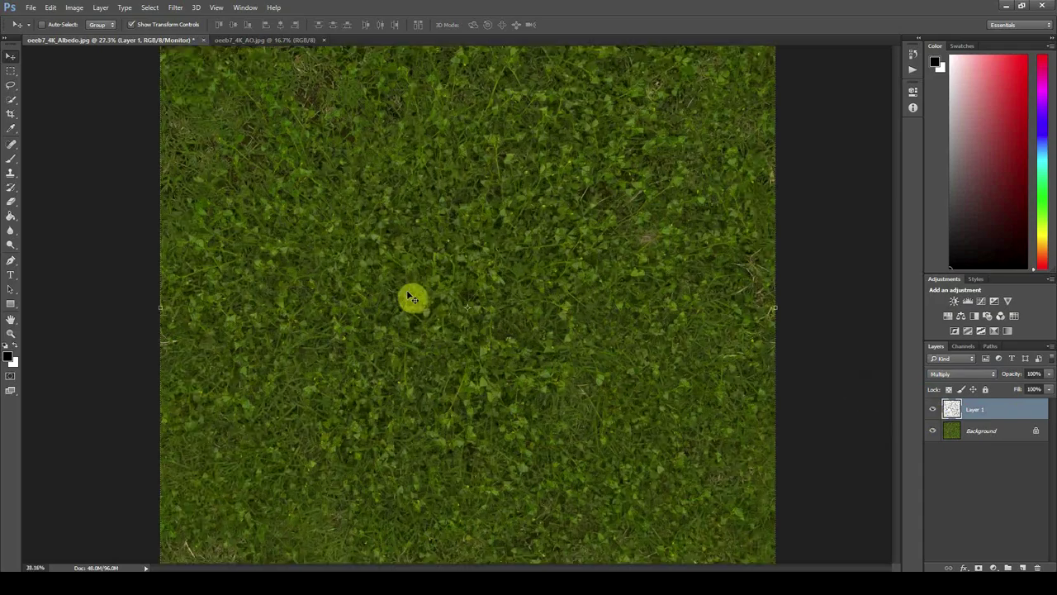
pyautogui.click(935, 410)
pyautogui.click(935, 409)
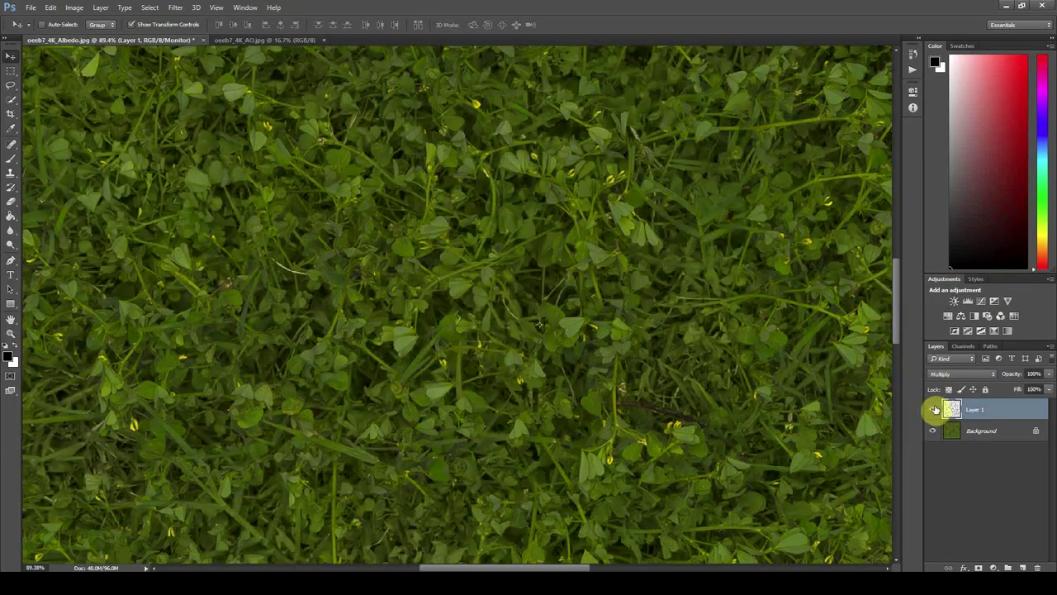
pyautogui.click(935, 408)
pyautogui.click(936, 409)
pyautogui.click(936, 409)
pyautogui.click(935, 409)
pyautogui.click(936, 408)
pyautogui.click(936, 409)
pyautogui.click(935, 408)
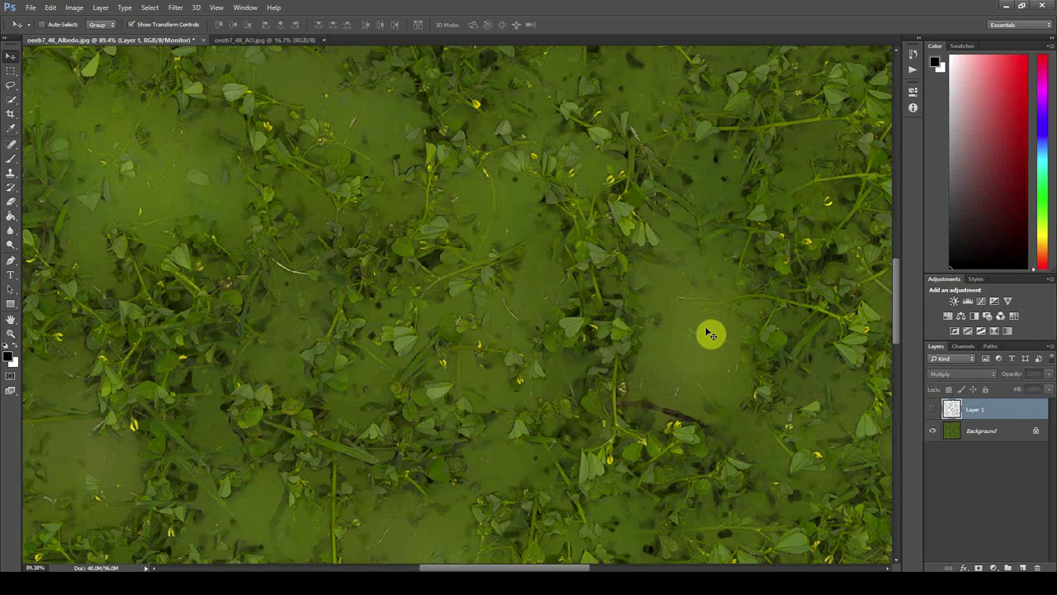
pyautogui.click(933, 409)
pyautogui.keyDown('alt'); pyautogui.scroll(-1, 628, 333); pyautogui.keyUp('alt')
pyautogui.keyDown('alt'); pyautogui.scroll(-5, 628, 333); pyautogui.keyUp('alt')
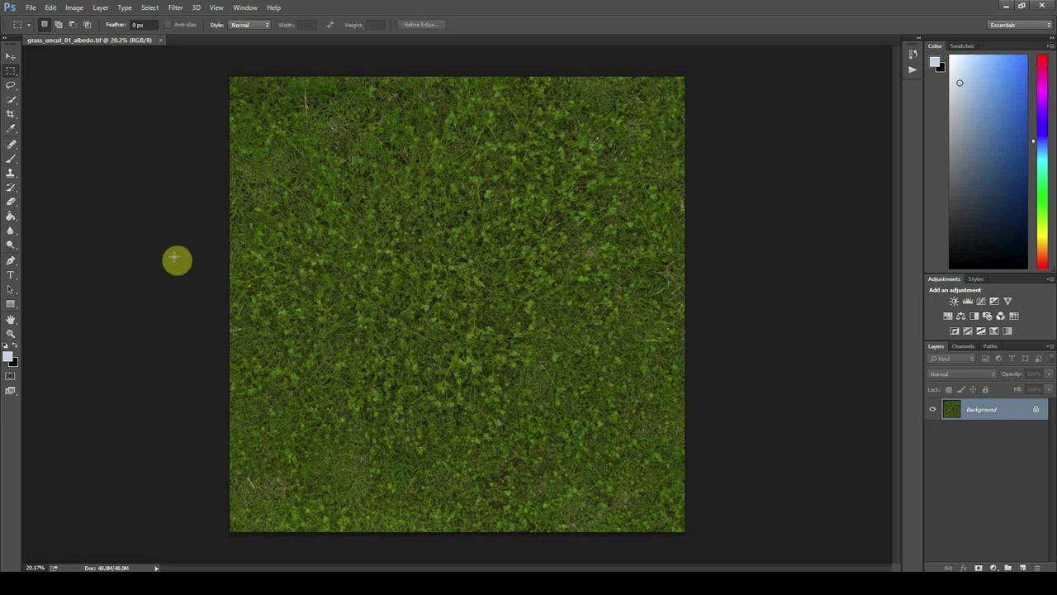
# - Apply a High Pass filter with a radius of 1000 pixels to grass_uncut_01_albedo.tif
pyautogui.click(173, 13)
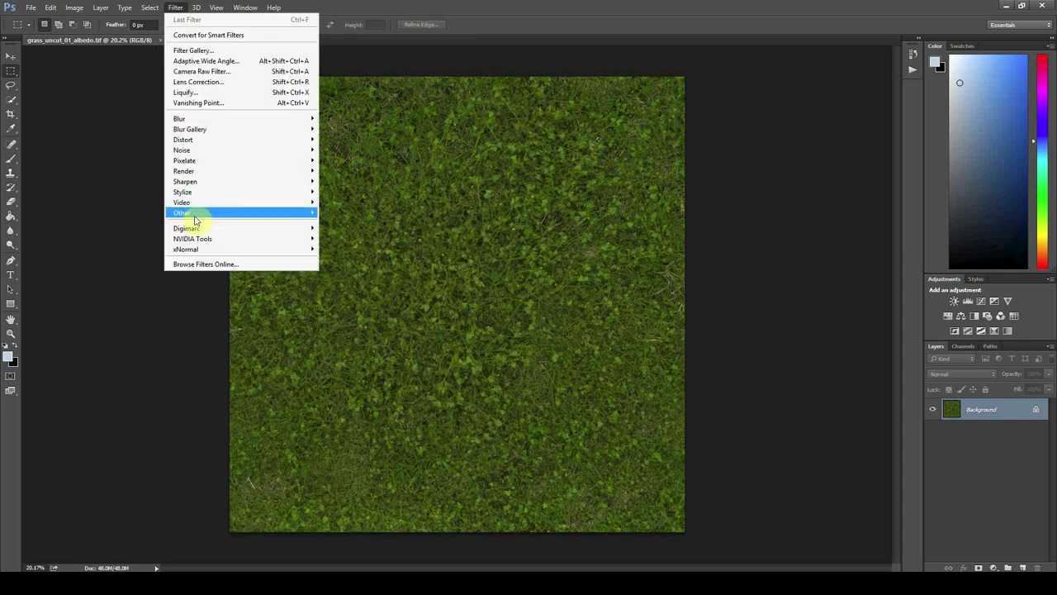
pyautogui.moveTo(197, 217)
pyautogui.click(344, 225)
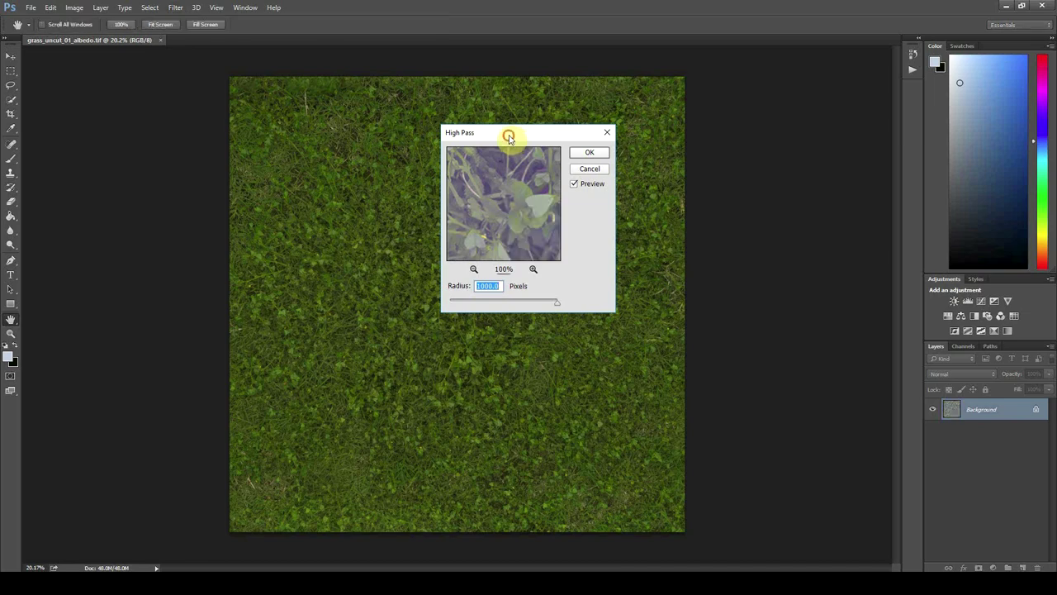
pyautogui.moveTo(510, 140); pyautogui.dragTo(783, 221)
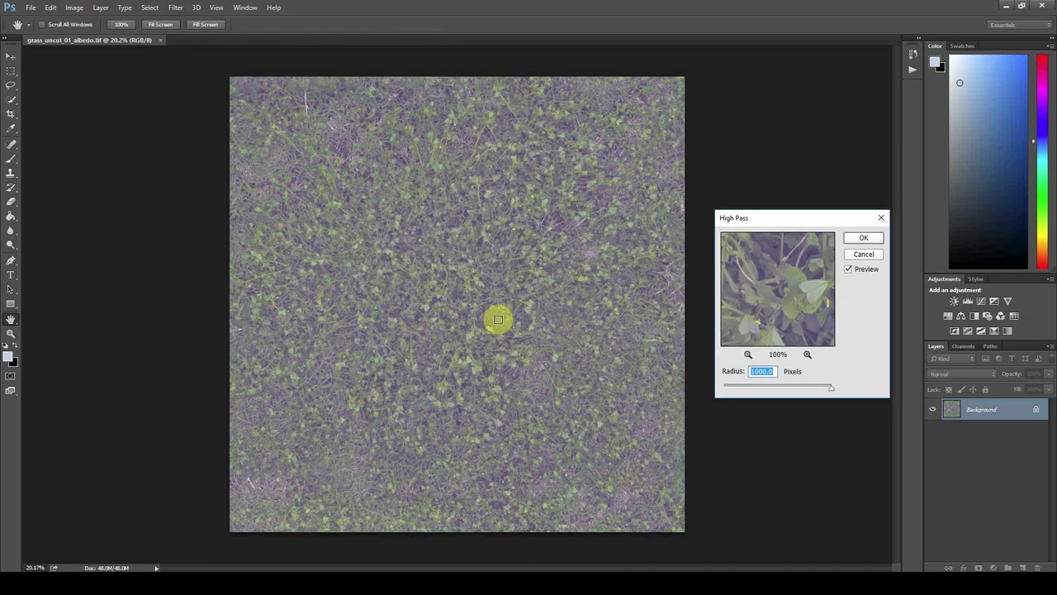
pyautogui.click(754, 388)
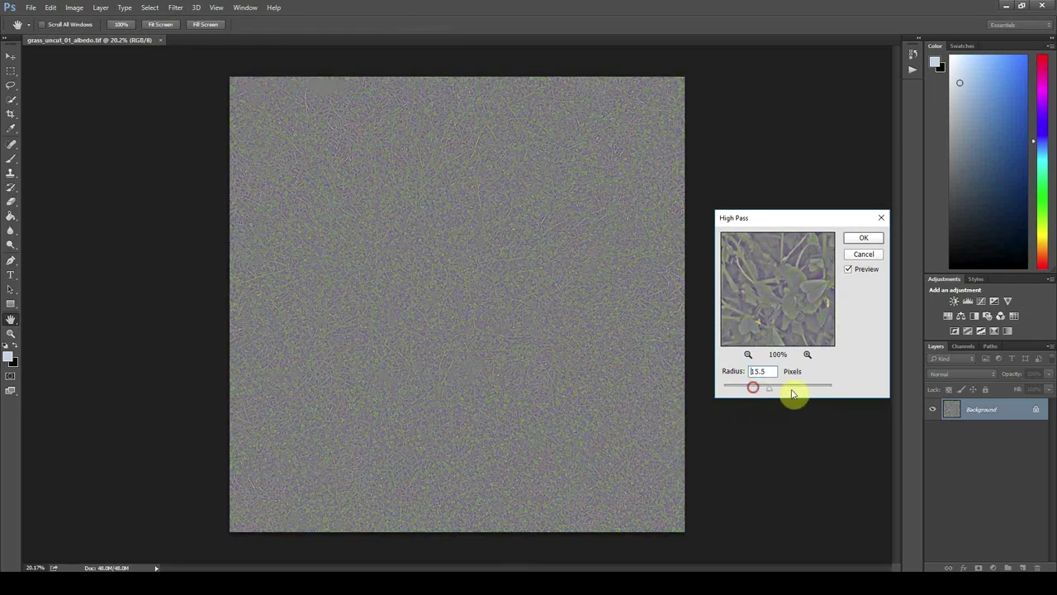
pyautogui.click(795, 389)
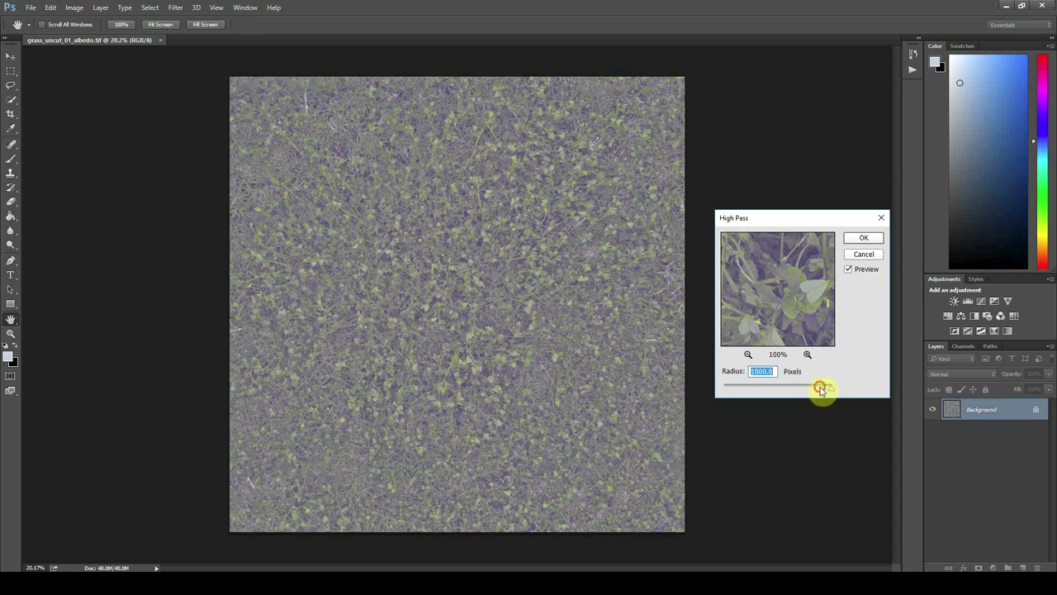
pyautogui.click(833, 391)
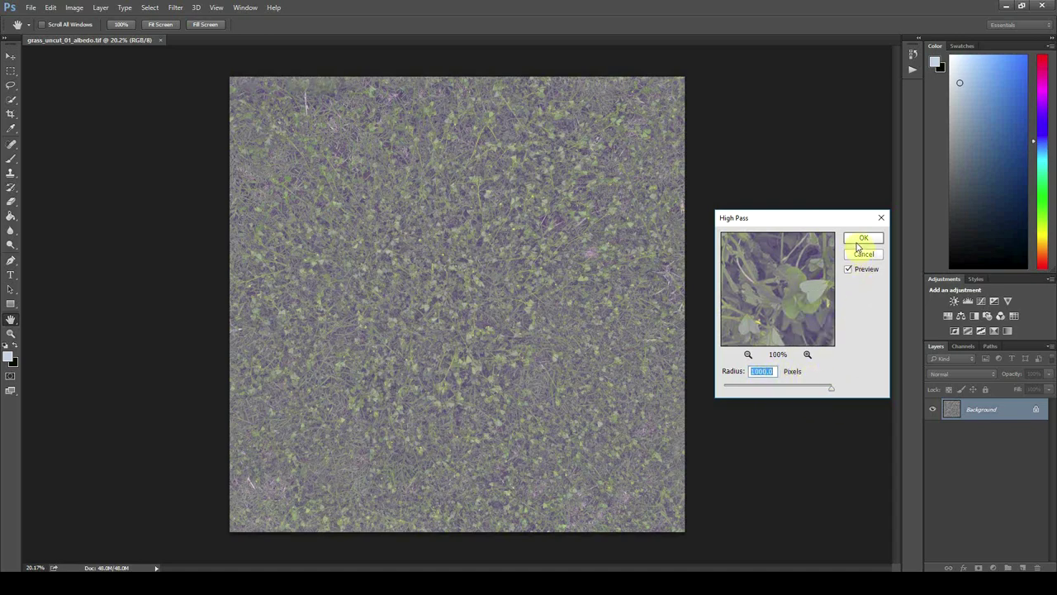
pyautogui.click(857, 244)
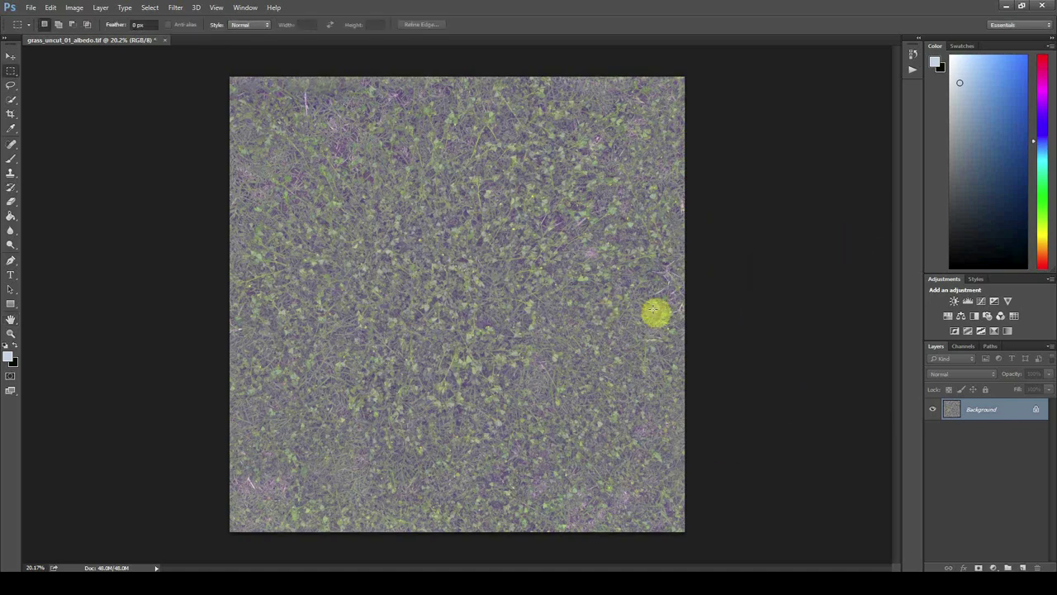
# - Save the high-passed albedo in CryTIFPlugin format over the existing grass_uncut_01_albedo.tif in the megascans grass folder
pyautogui.click(32, 10)
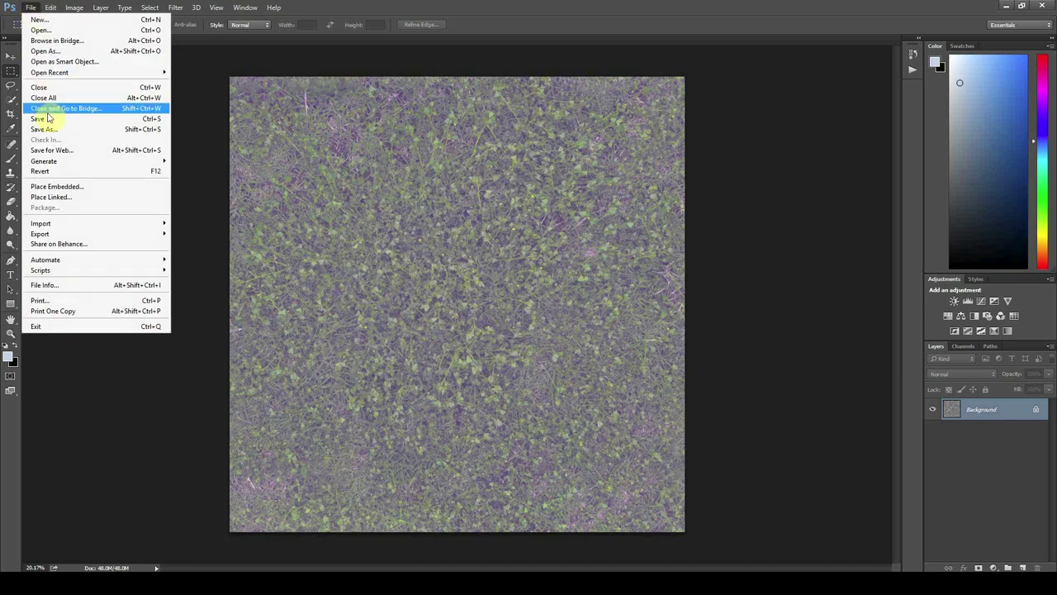
pyautogui.click(50, 125)
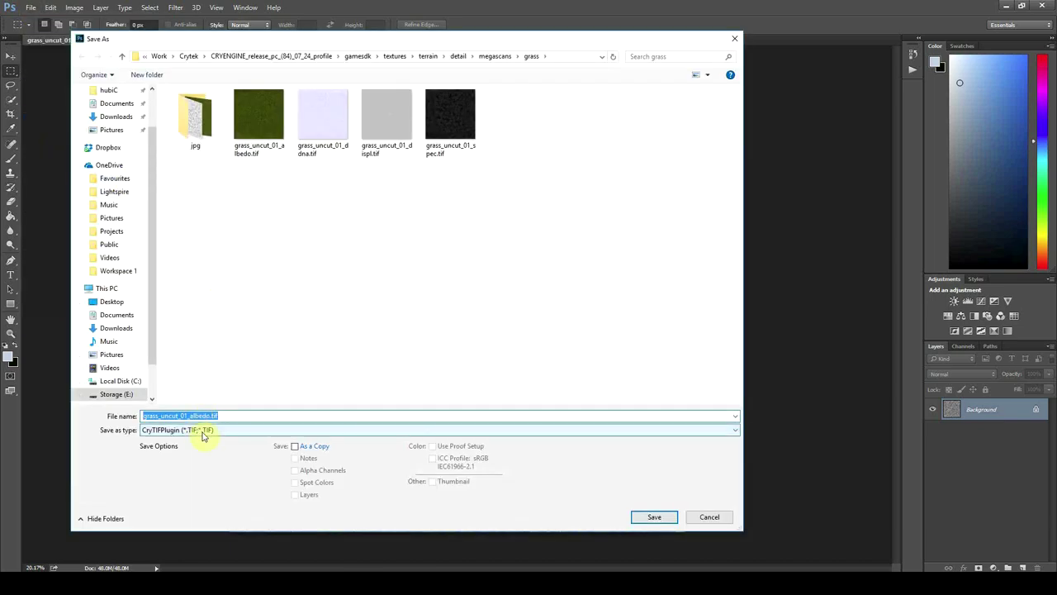
pyautogui.doubleClick(263, 116)
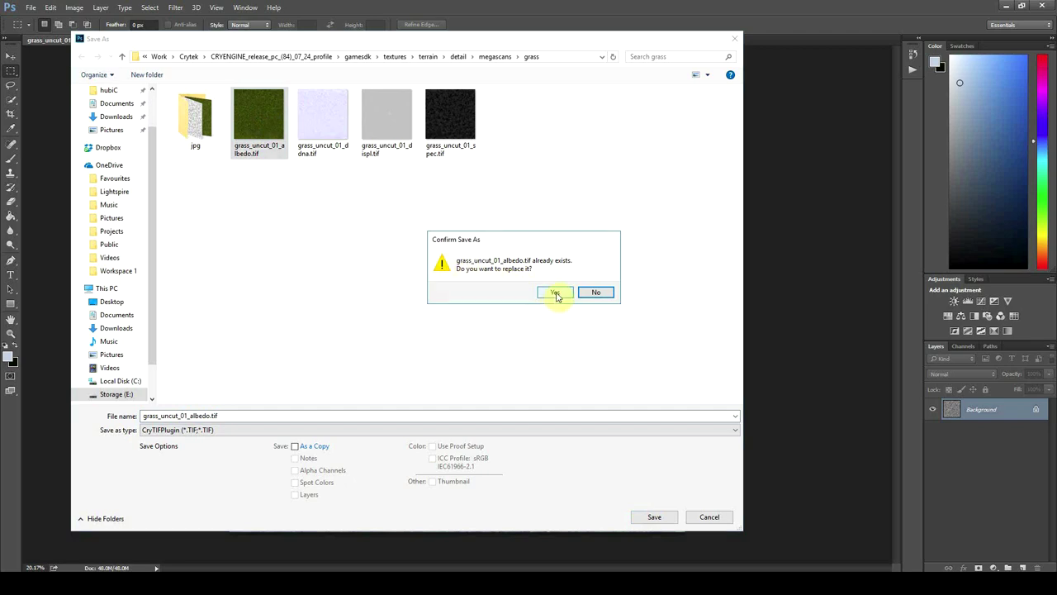
pyautogui.click(555, 293)
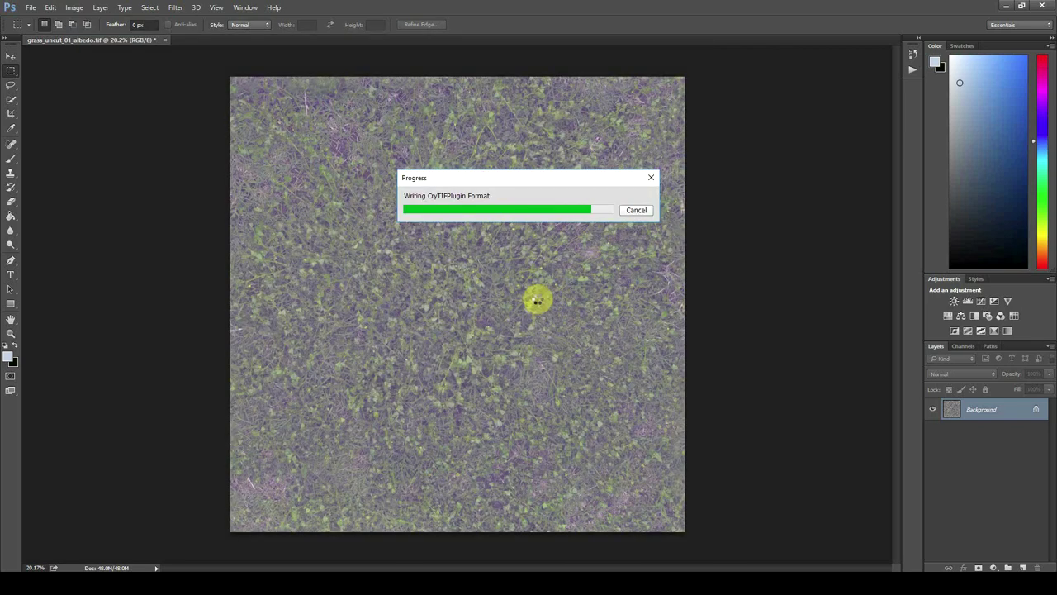
# - Set the CryTIF export preset to Terrain_Albedo_HighPassed and accept the export settings
pyautogui.click(545, 351)
pyautogui.click(542, 351)
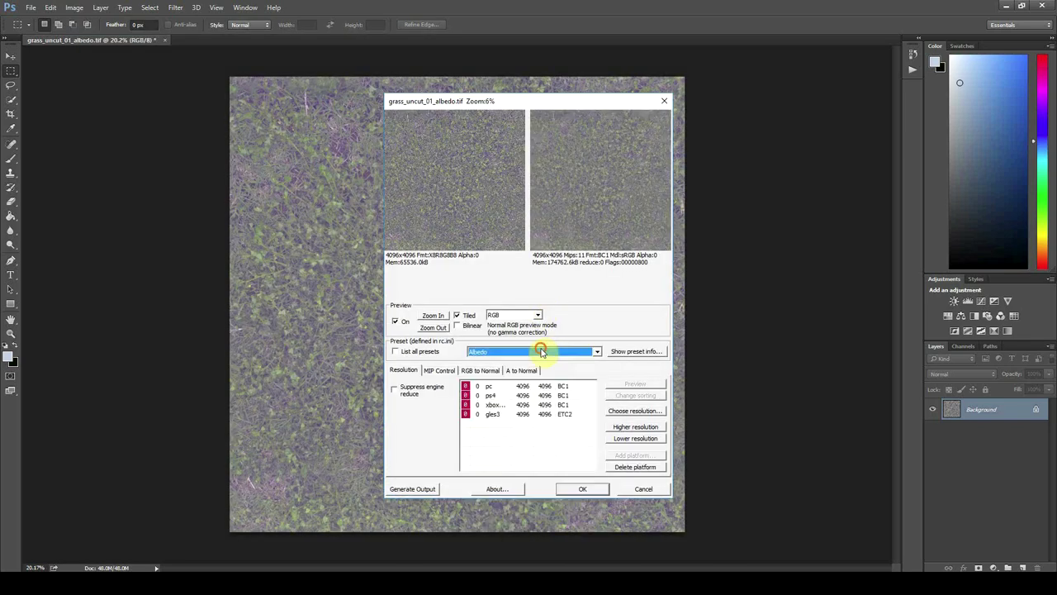
pyautogui.click(486, 355)
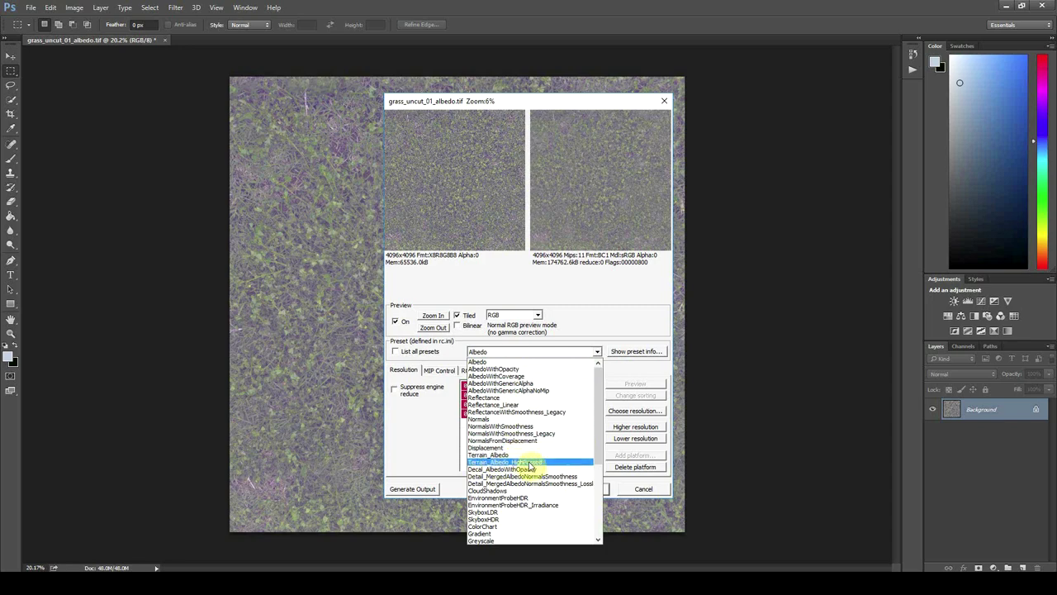
pyautogui.click(543, 463)
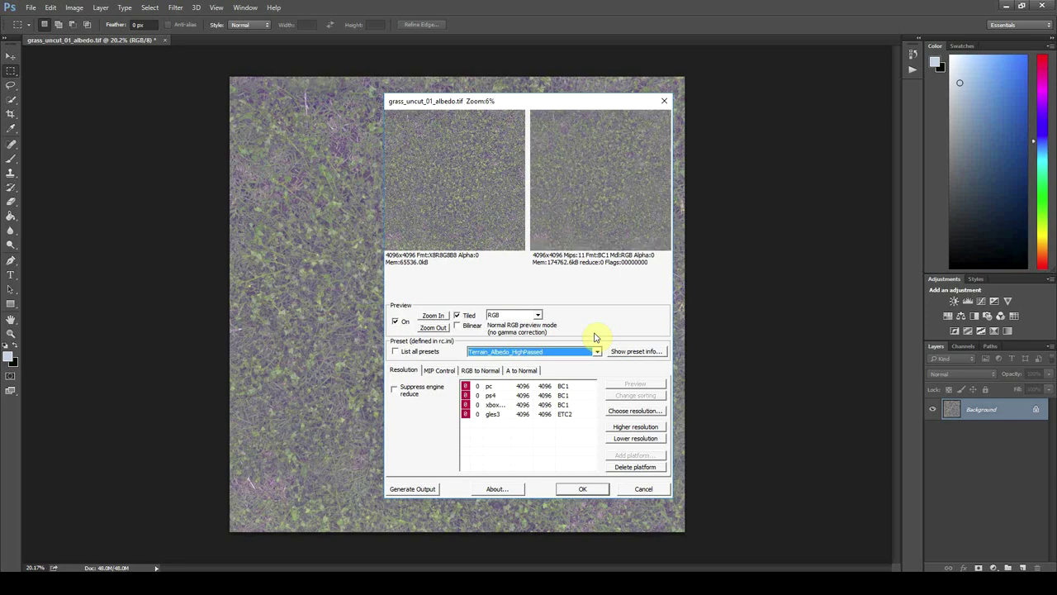
pyautogui.click(582, 491)
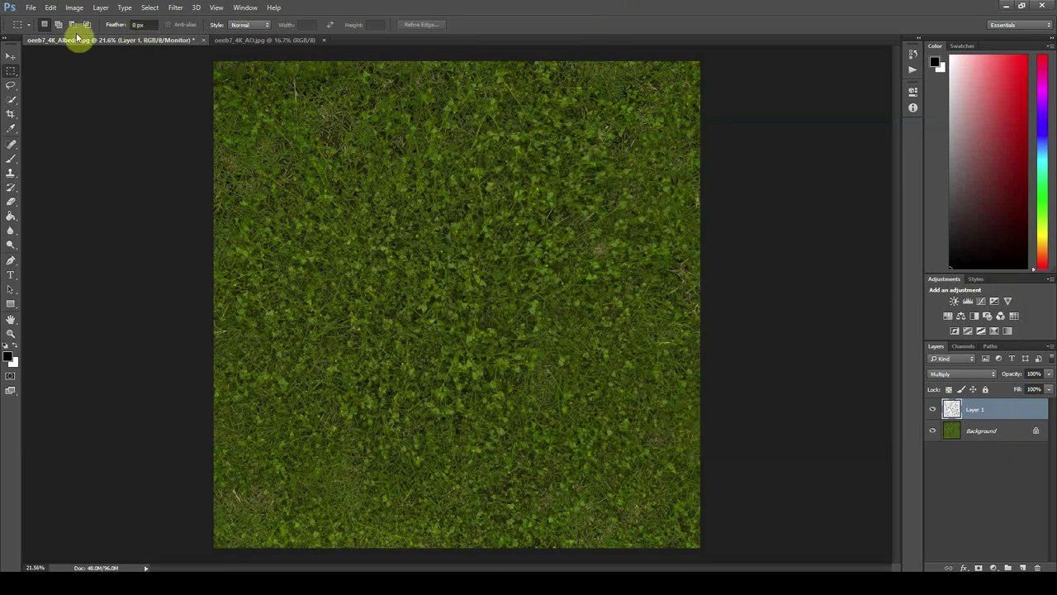
# - Open oeeb7_4K_Normal.jpg from the megascans grass folder in Adobe Photoshop CC 2014
pyautogui.click(30, 7)
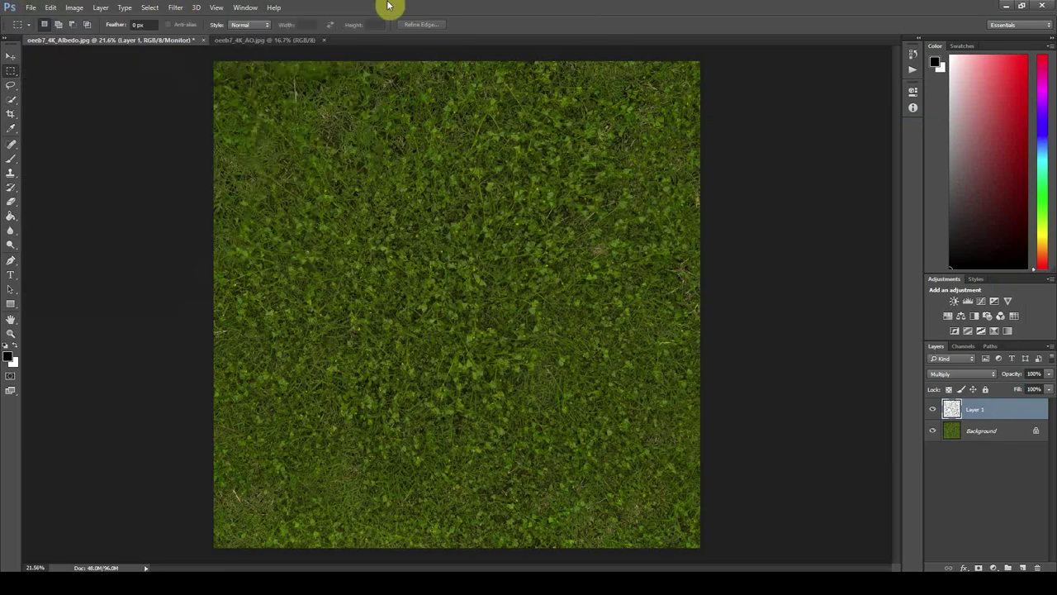
pyautogui.hotkey('alt', 'Tab')
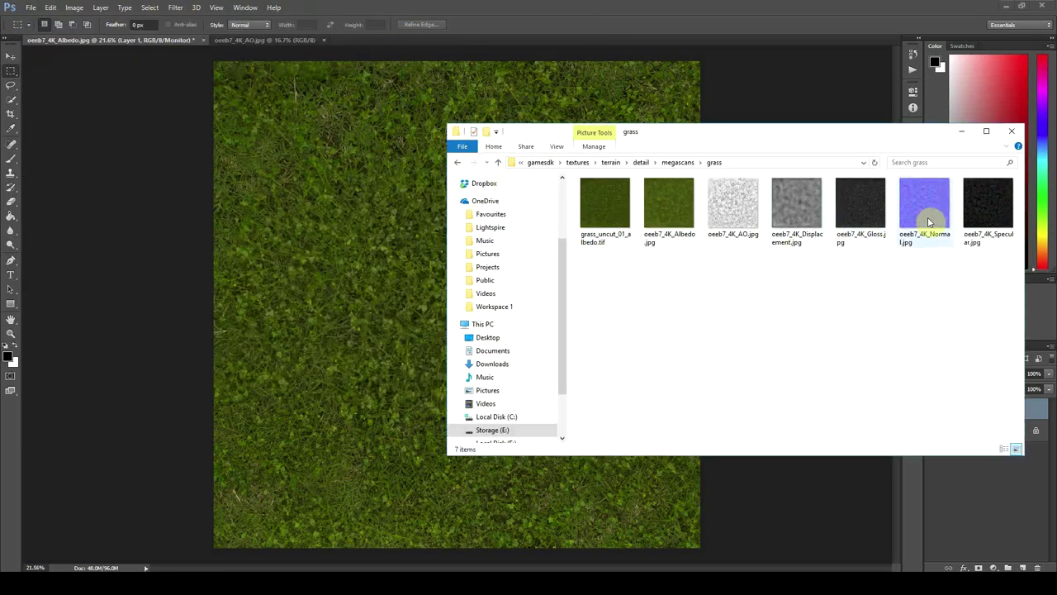
pyautogui.rightClick(935, 243)
pyautogui.moveTo(893, 383)
pyautogui.click(815, 385)
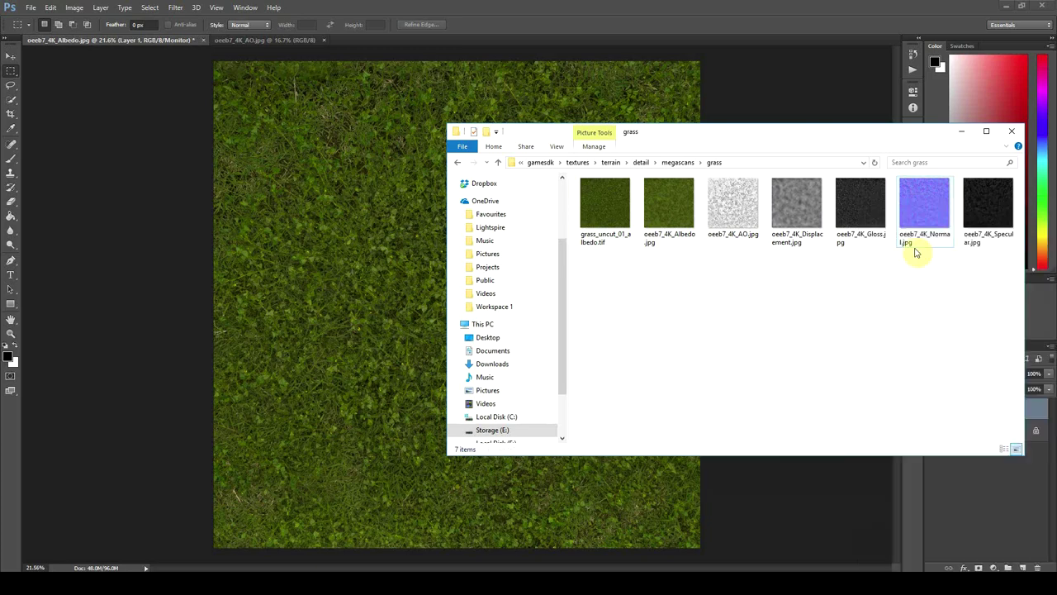
pyautogui.rightClick(932, 219)
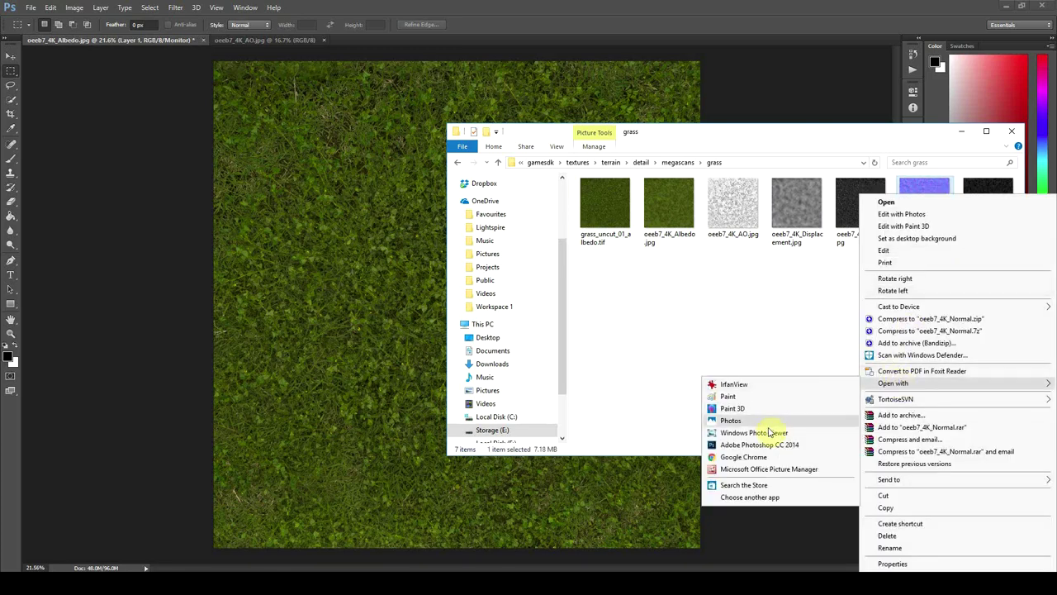
pyautogui.click(768, 447)
pyautogui.hotkey('ctrl', '0')
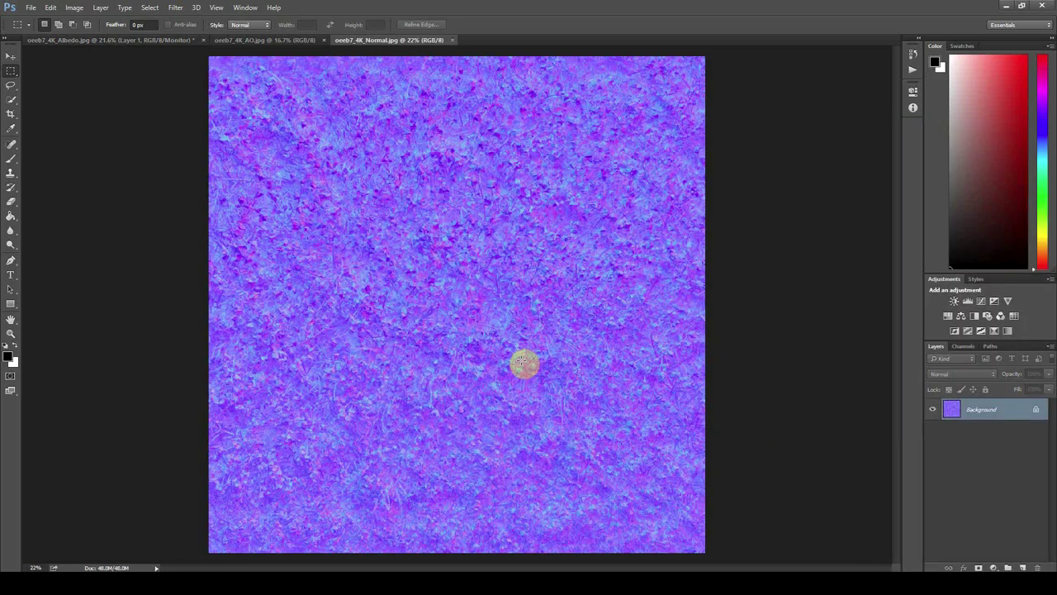
# - Add a new alpha channel to the normal map image
pyautogui.hotkey('alt', 'Tab')
pyautogui.click(663, 2)
pyautogui.keyDown('alt'); pyautogui.scroll(-1, 504, 287); pyautogui.keyUp('alt')
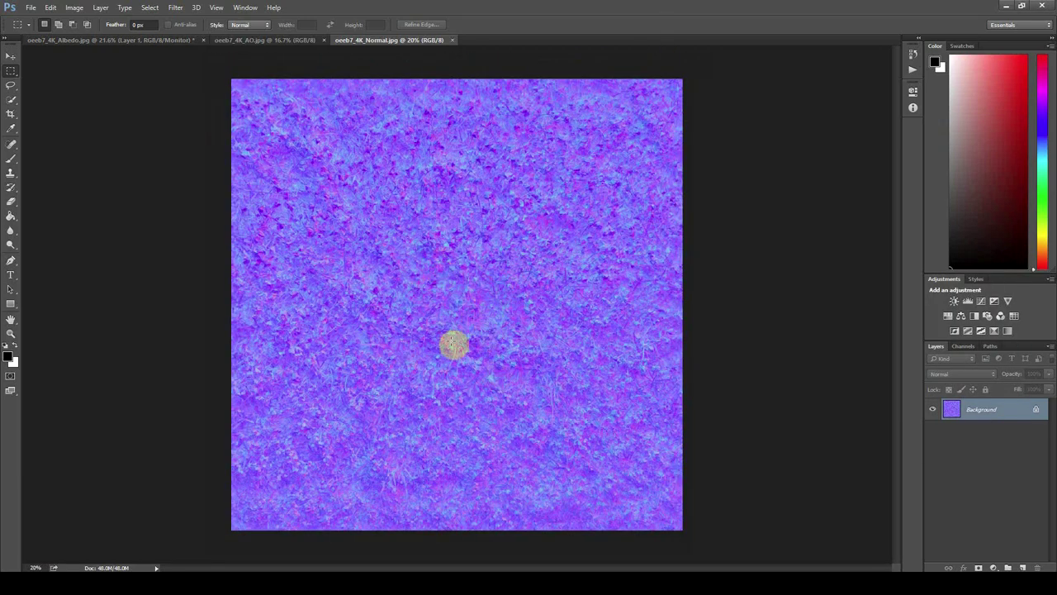
pyautogui.click(966, 347)
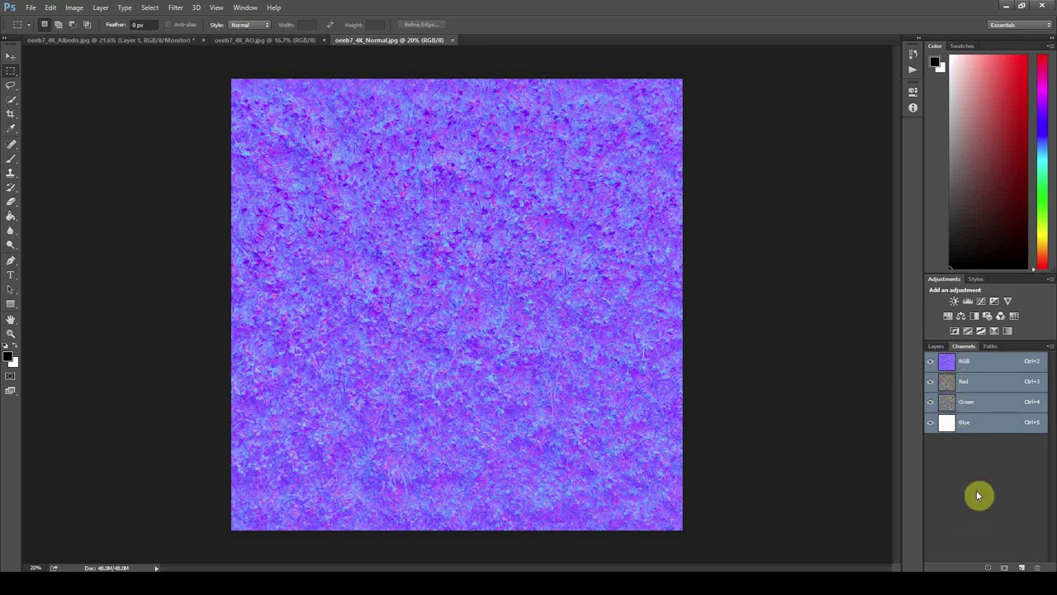
pyautogui.click(1021, 568)
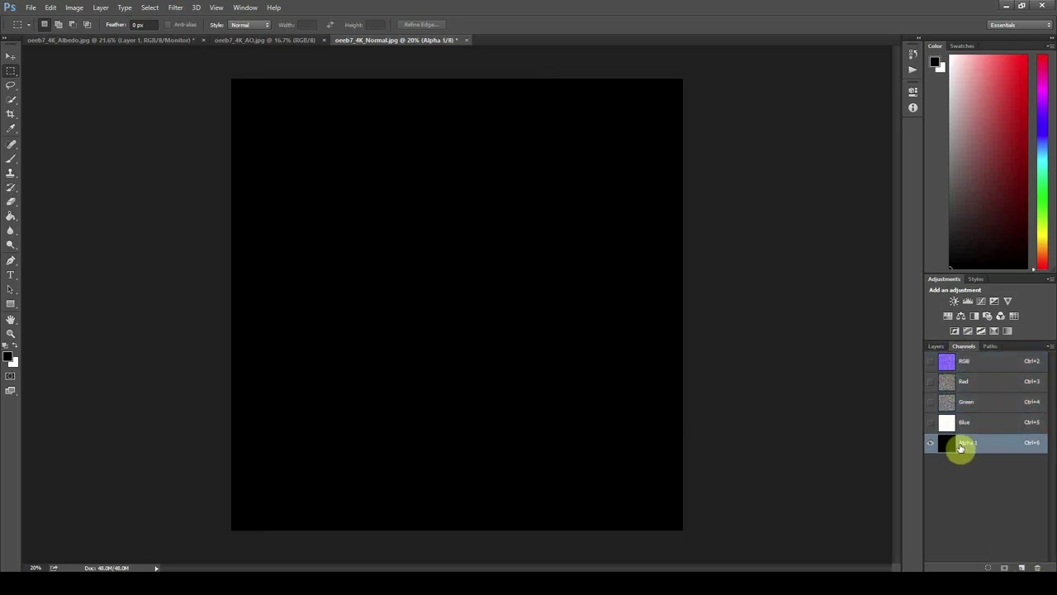
# - Open oeeb7_4K_Gloss.jpg from the megascans grass folder in Adobe Photoshop CC 2014
pyautogui.hotkey('alt', 'Tab')
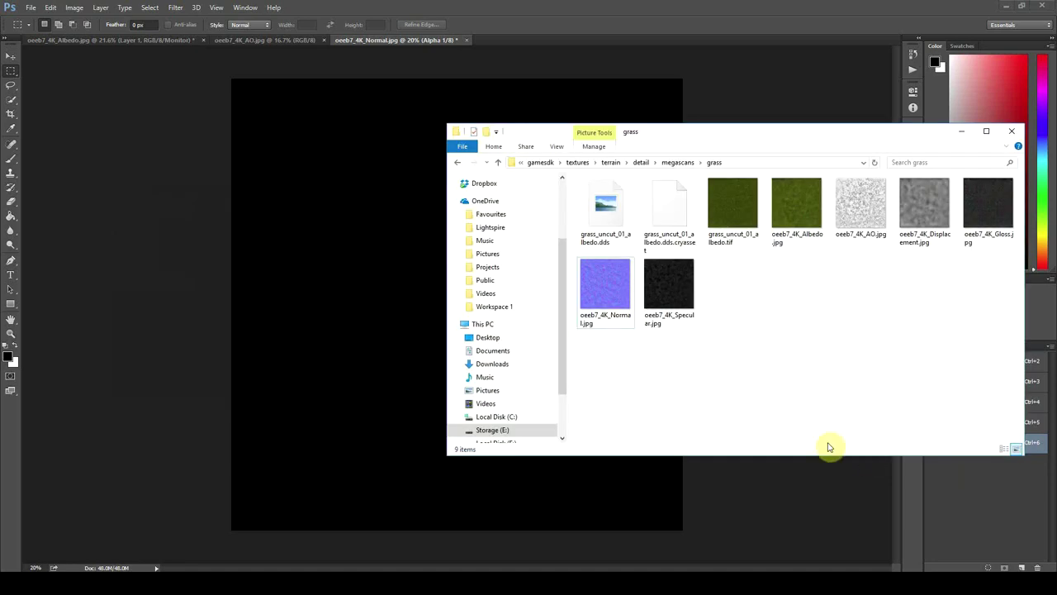
pyautogui.rightClick(994, 226)
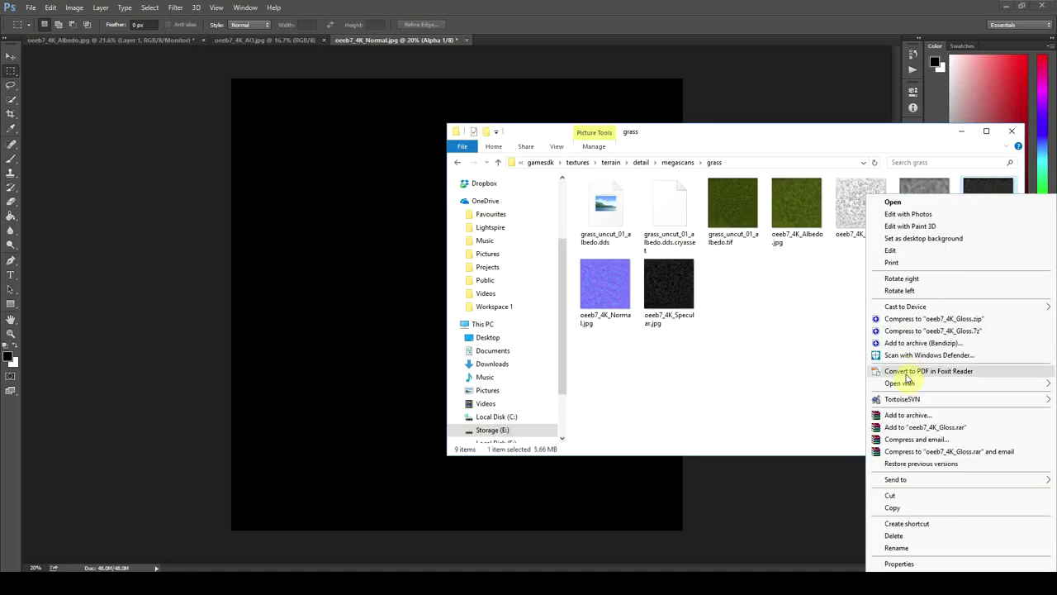
pyautogui.moveTo(908, 382)
pyautogui.click(785, 444)
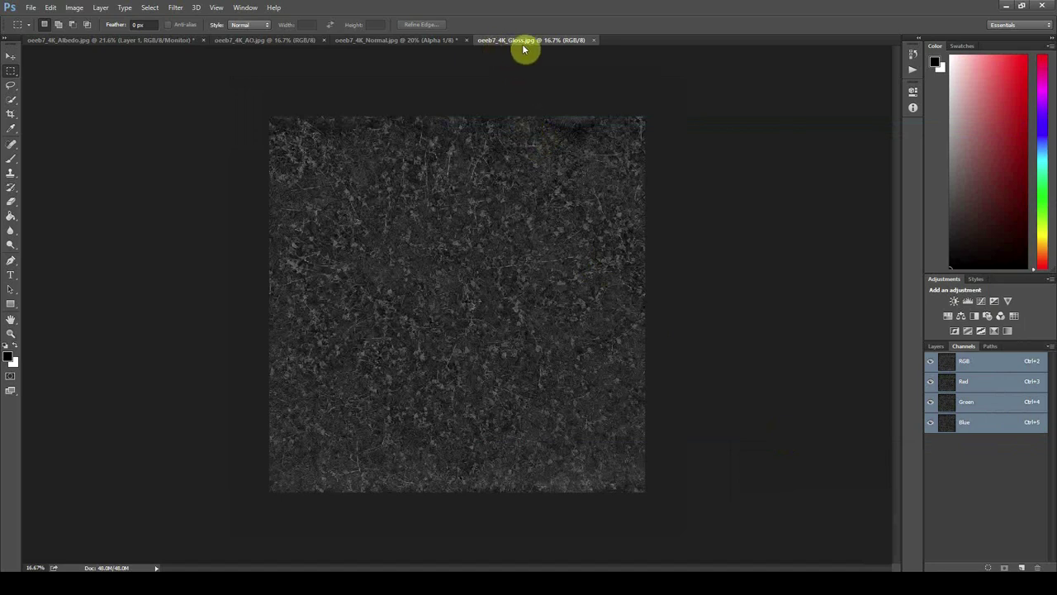
# - Copy the entire gloss image into the Alpha 1 channel of oeeb7_4K_Normal.jpg and clear the selection
pyautogui.hotkey('ctrl', 'a')
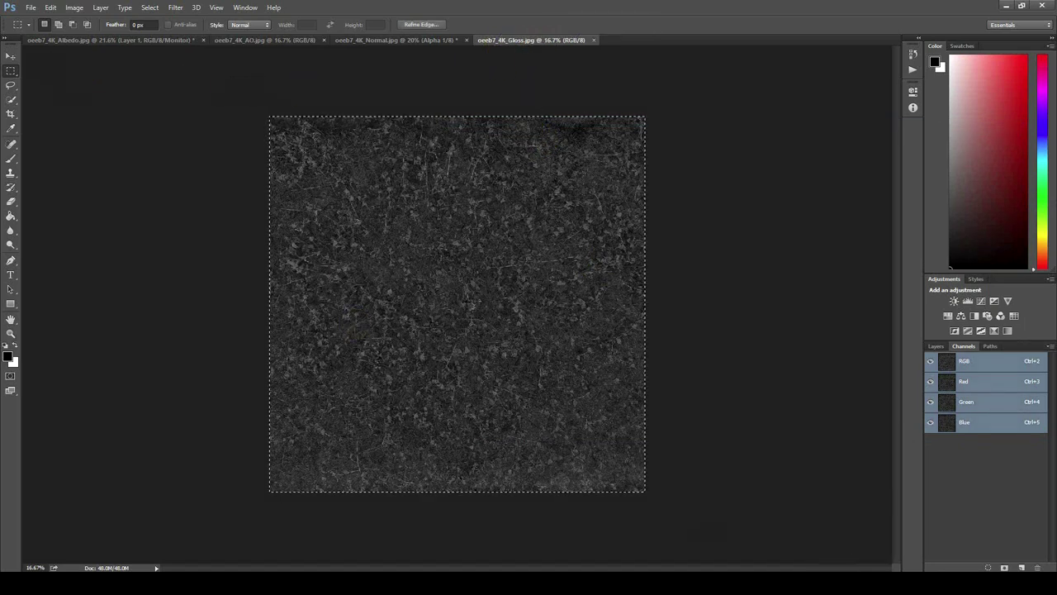
pyautogui.click(50, 8)
pyautogui.click(69, 83)
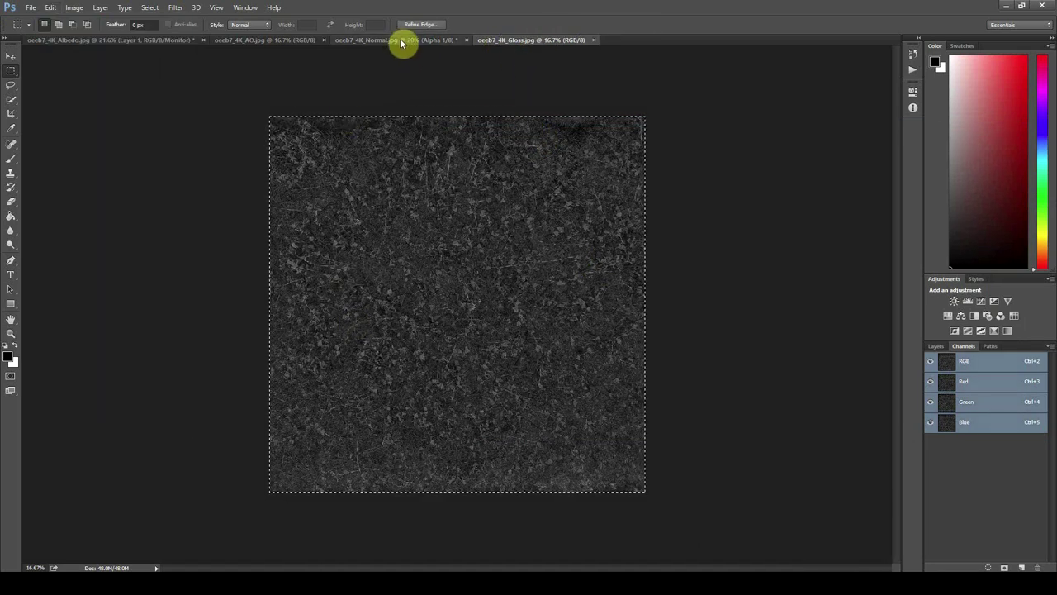
pyautogui.click(404, 40)
pyautogui.click(986, 426)
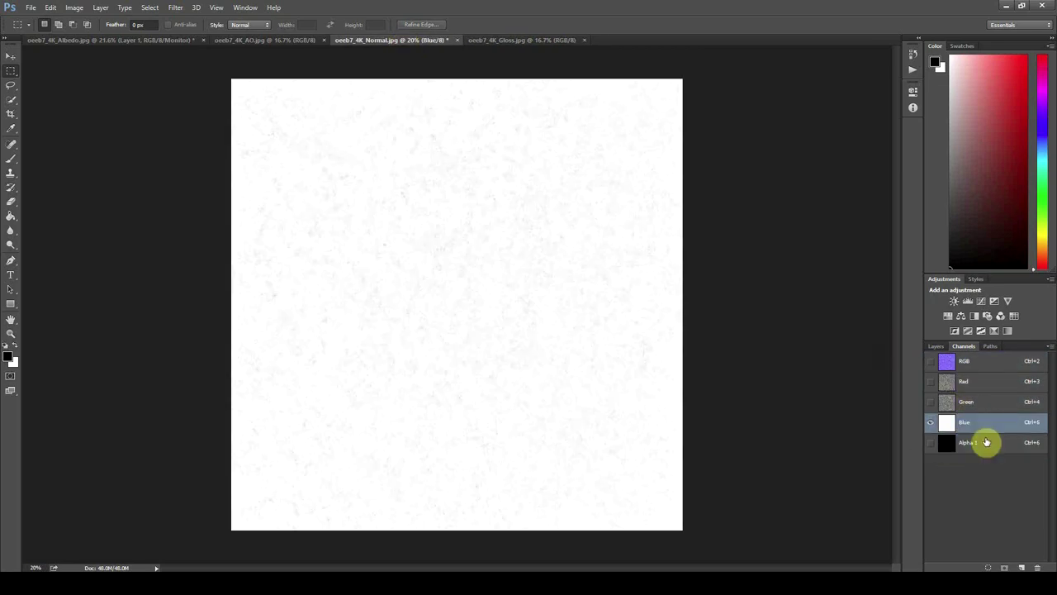
pyautogui.click(984, 444)
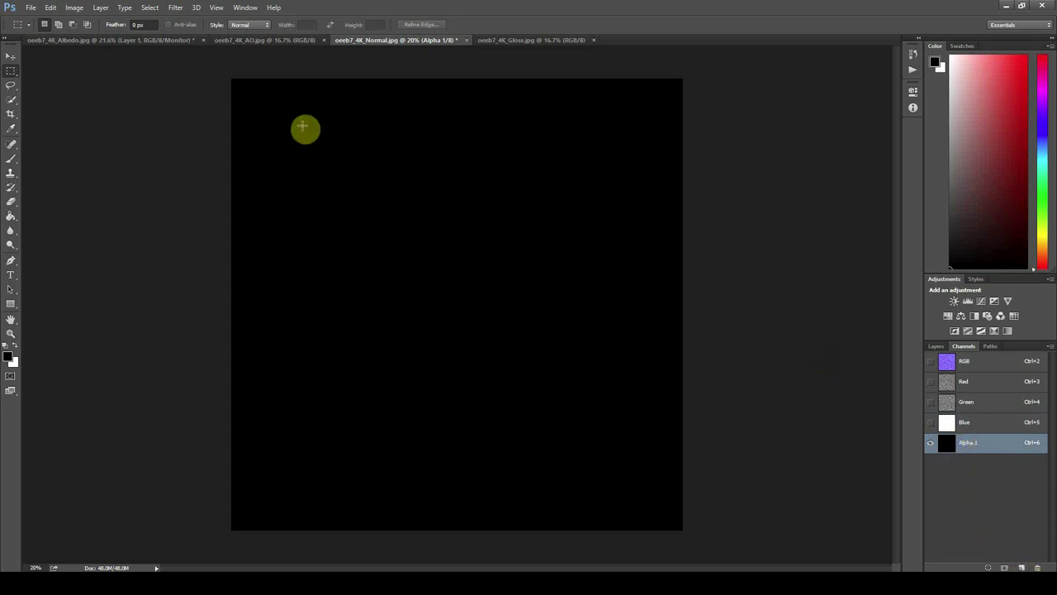
pyautogui.click(50, 7)
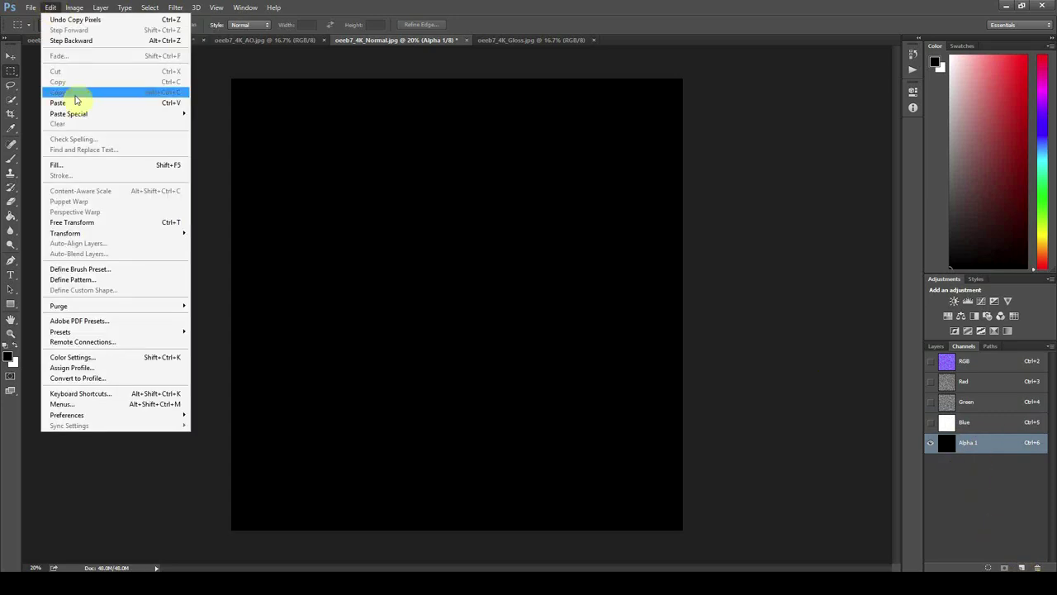
pyautogui.click(75, 103)
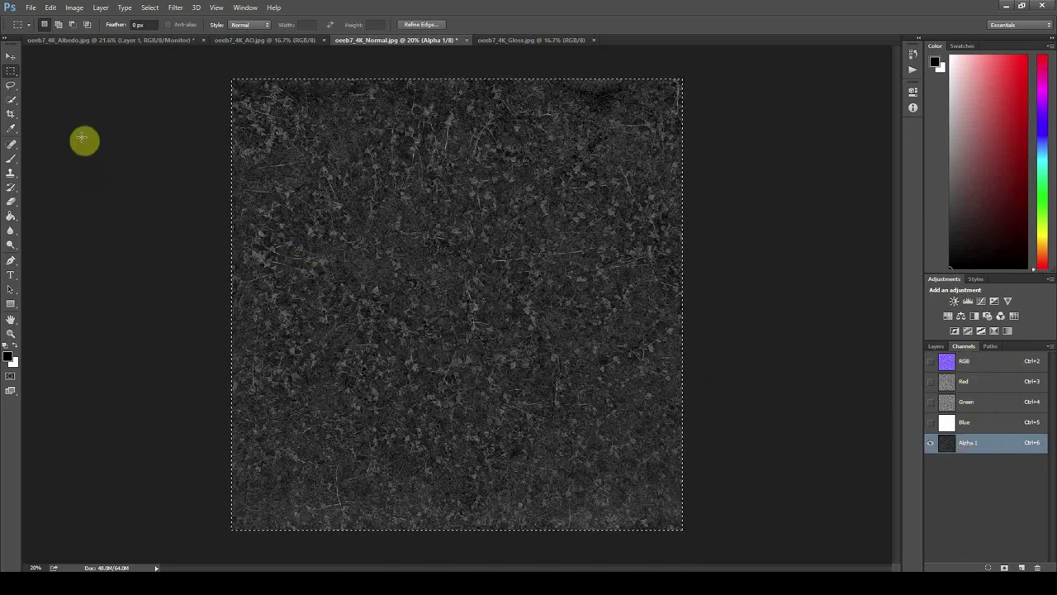
pyautogui.hotkey('ctrl', 'd')
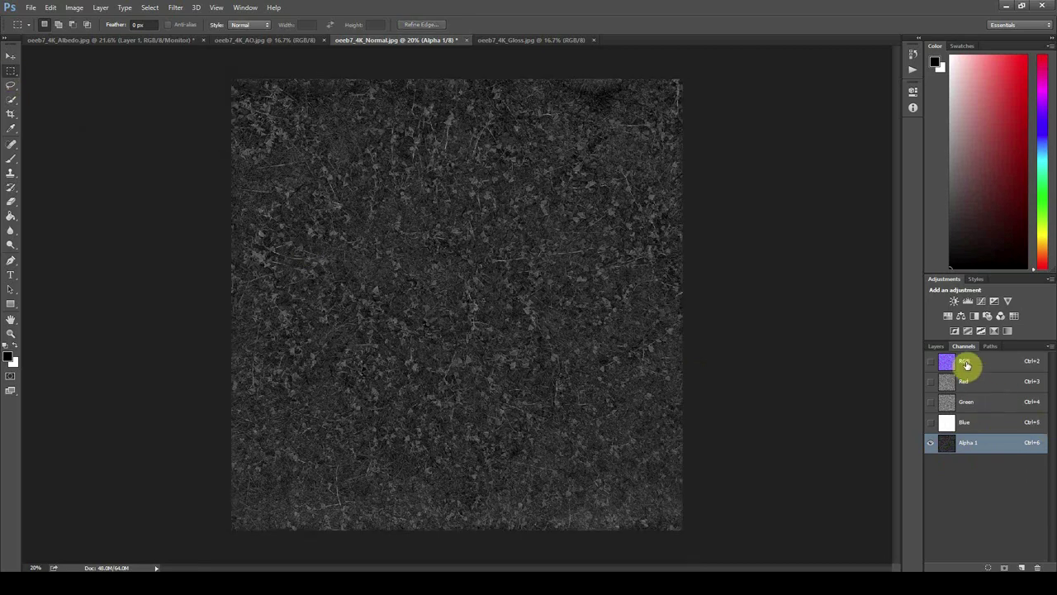
# - Compare the normal map's RGB composite with its Alpha 1 channel and examine the gloss detail up close
pyautogui.click(963, 362)
pyautogui.click(974, 446)
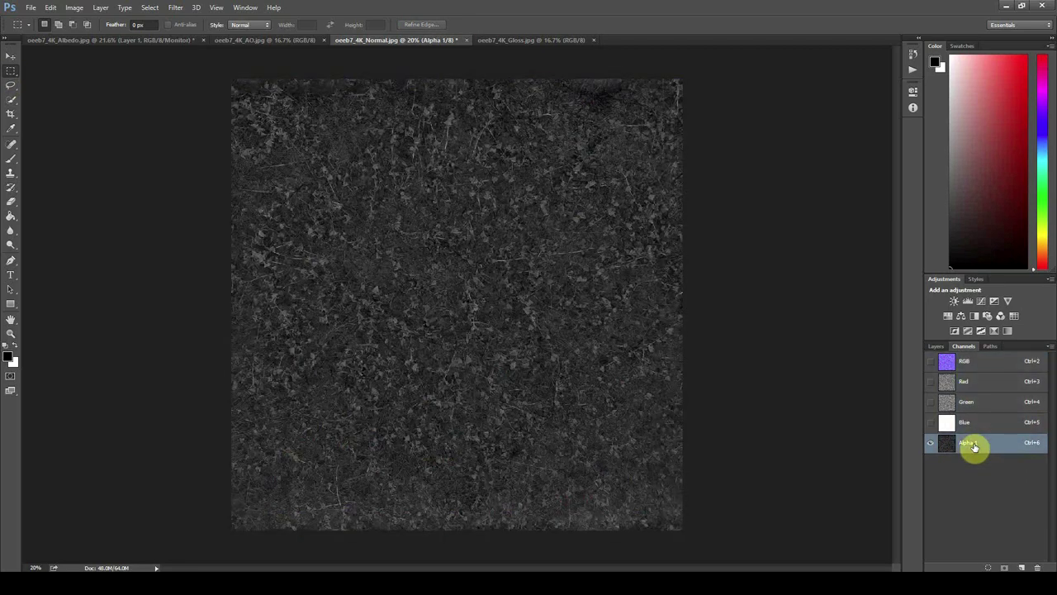
pyautogui.click(963, 361)
pyautogui.click(977, 444)
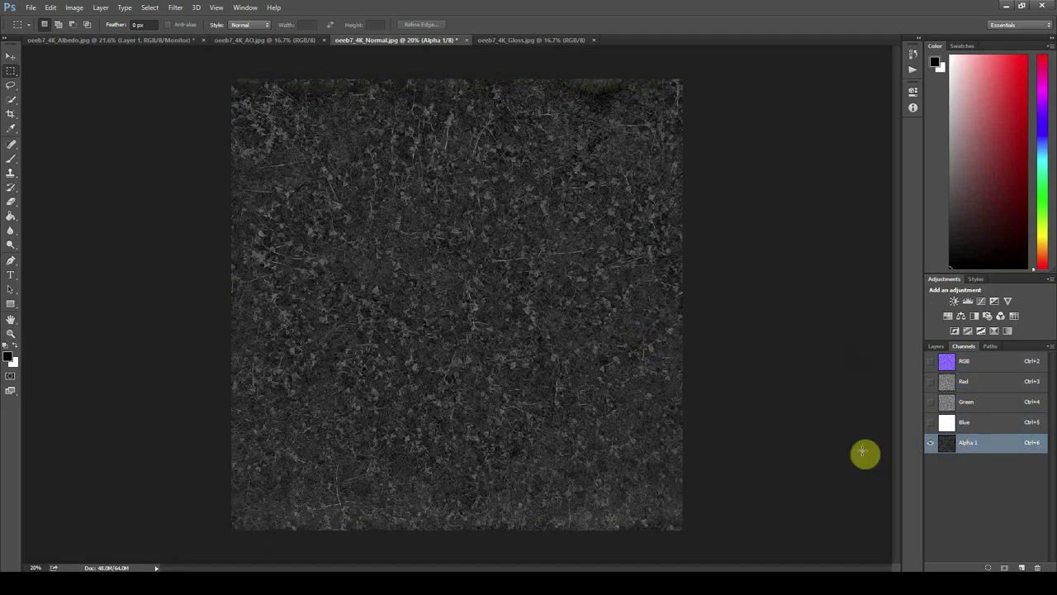
pyautogui.keyDown('alt'); pyautogui.scroll(3, 444, 320); pyautogui.keyUp('alt')
pyautogui.keyDown('alt'); pyautogui.scroll(1, 437, 310); pyautogui.keyUp('alt')
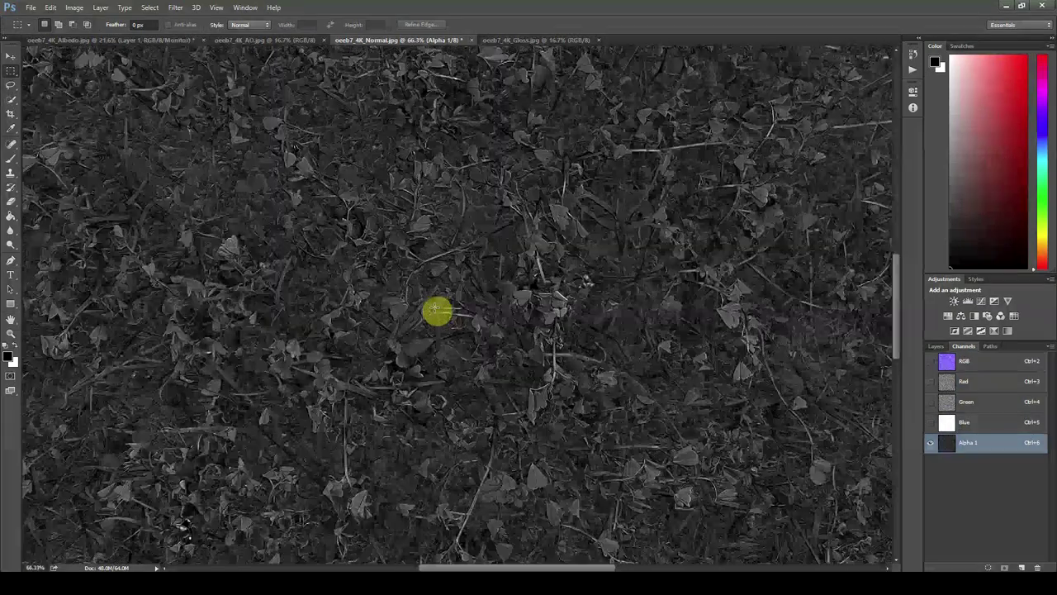
pyautogui.keyDown('alt'); pyautogui.scroll(1, 396, 314); pyautogui.keyUp('alt')
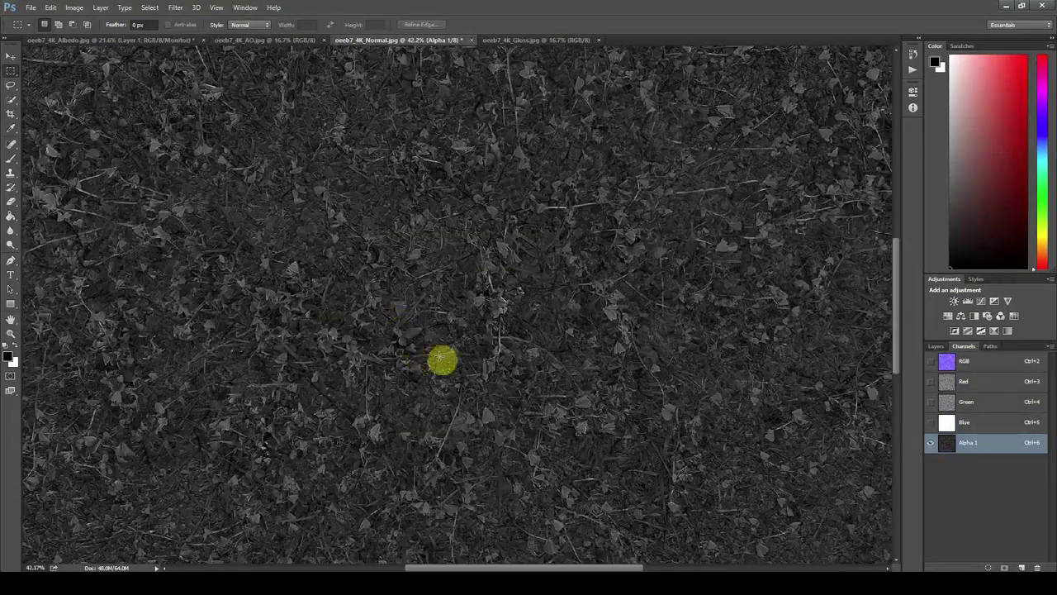
pyautogui.keyDown('alt'); pyautogui.scroll(4, 446, 361); pyautogui.keyUp('alt')
pyautogui.keyDown('alt'); pyautogui.scroll(-2, 454, 303); pyautogui.keyUp('alt')
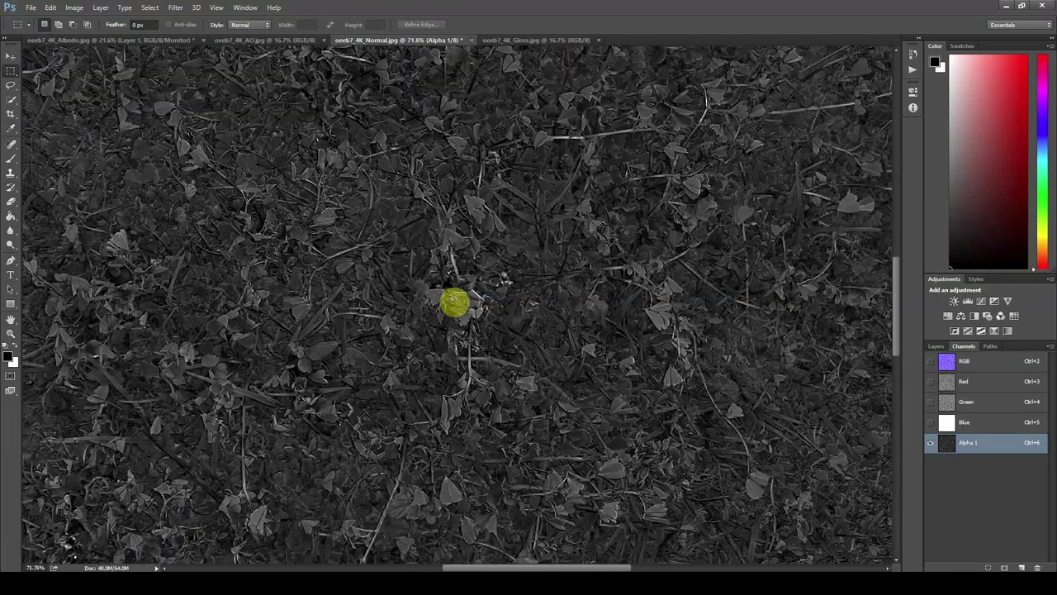
pyautogui.keyDown('alt'); pyautogui.scroll(-8, 454, 303); pyautogui.keyUp('alt')
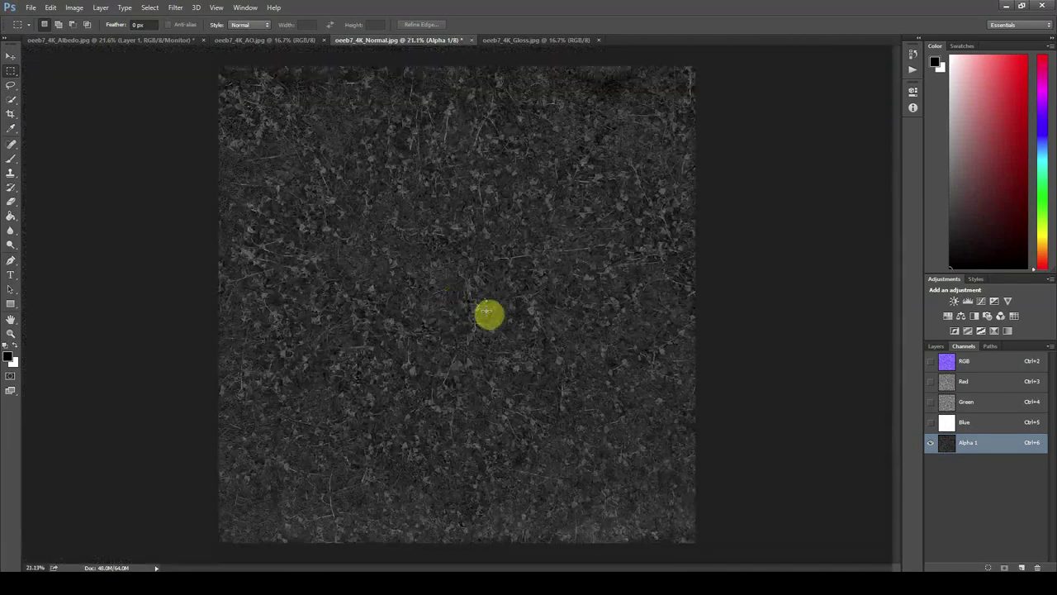
pyautogui.click(76, 7)
pyautogui.moveTo(89, 34)
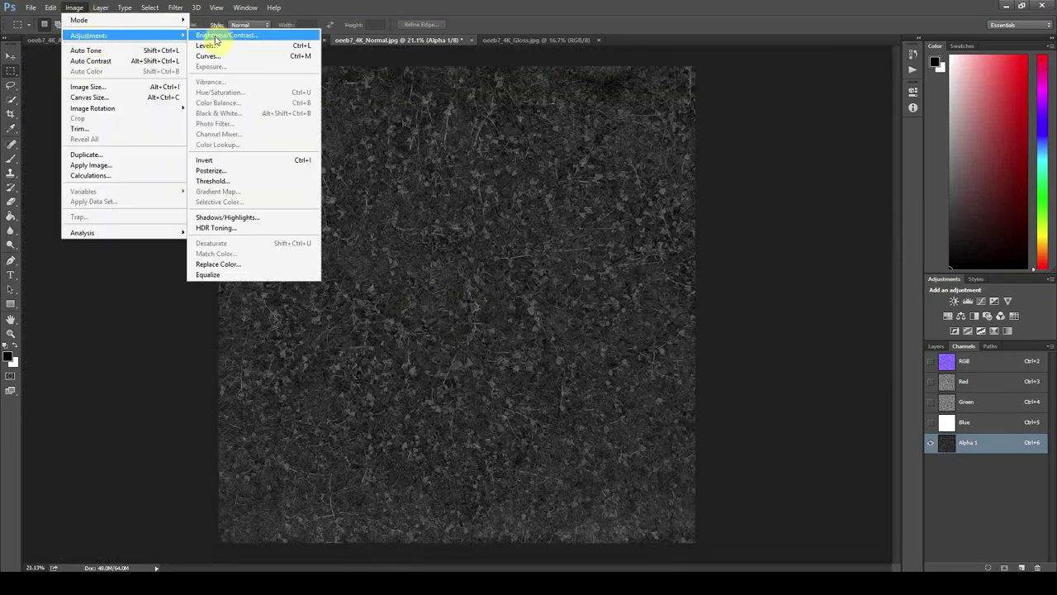
pyautogui.click(207, 35)
pyautogui.moveTo(898, 258); pyautogui.dragTo(914, 286)
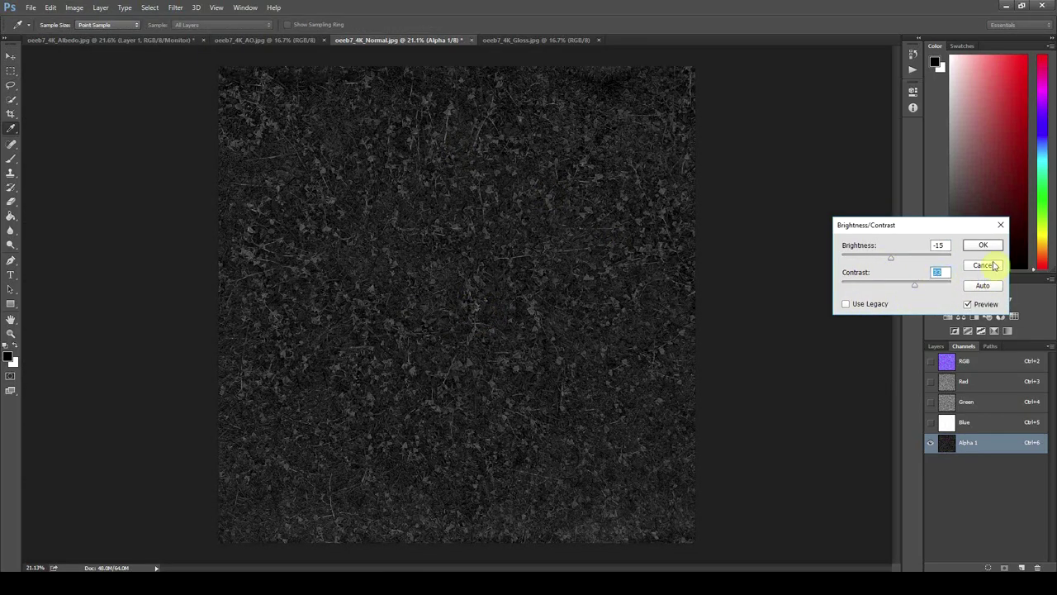
pyautogui.click(995, 266)
pyautogui.press('m')
pyautogui.keyDown('alt'); pyautogui.scroll(-1, 565, 305); pyautogui.keyUp('alt')
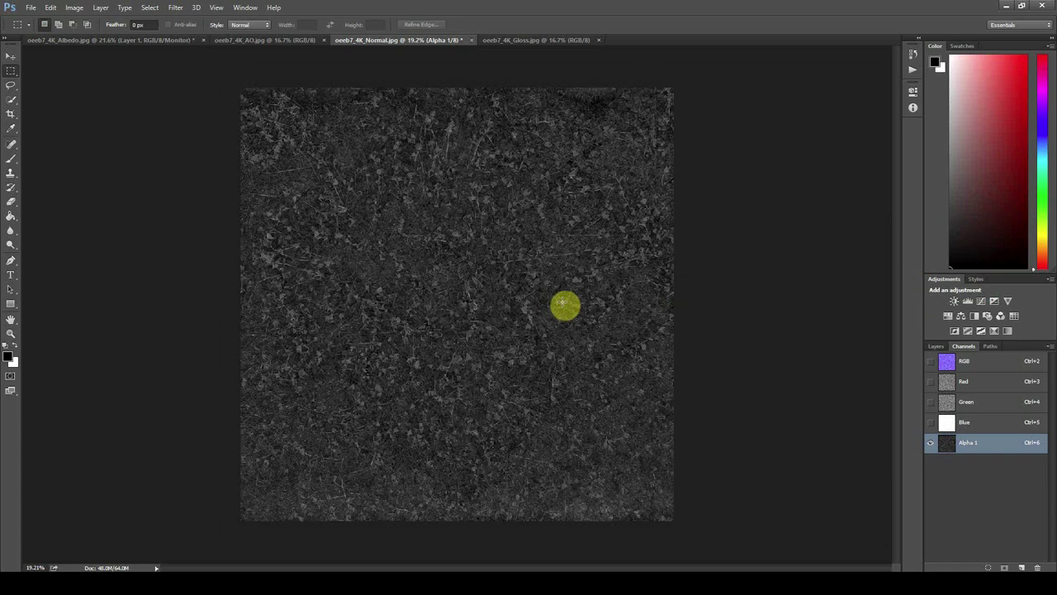
# - Show the normal map's RGB composite and save the image with alpha channels as grass_uncut_01_ddna.tif in CryTIFPlugin format in the grass folder
pyautogui.click(964, 367)
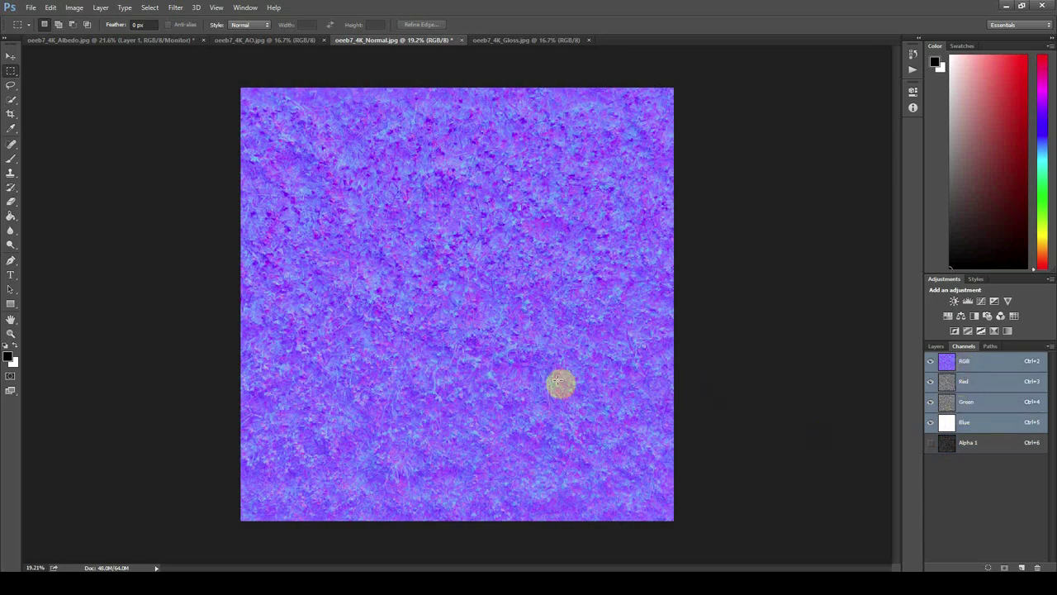
pyautogui.keyDown('alt'); pyautogui.scroll(1, 559, 382); pyautogui.keyUp('alt')
pyautogui.keyDown('alt'); pyautogui.scroll(-1, 559, 382); pyautogui.keyUp('alt')
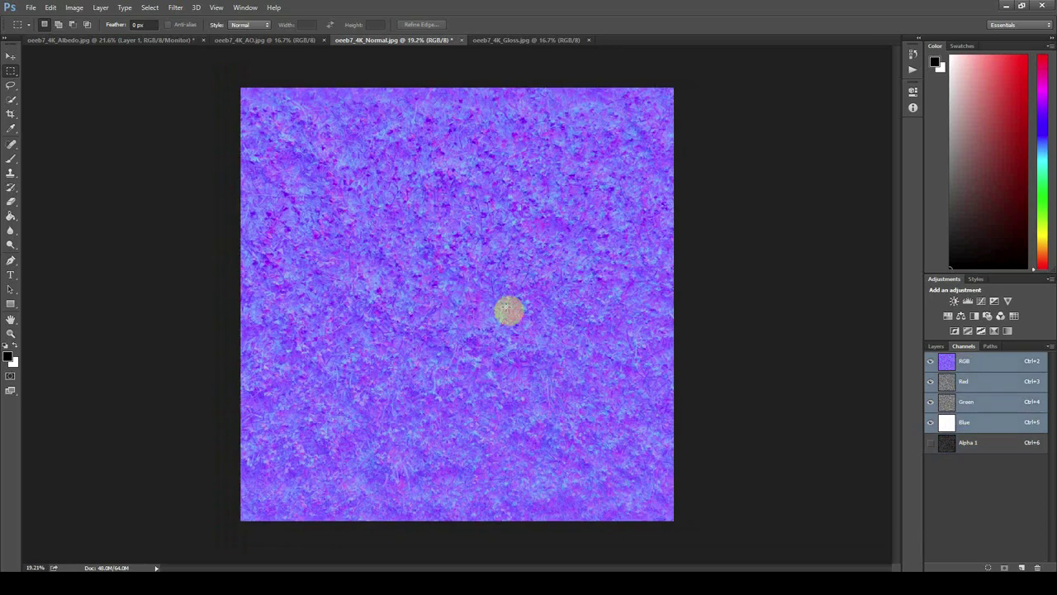
pyautogui.click(32, 7)
pyautogui.click(51, 123)
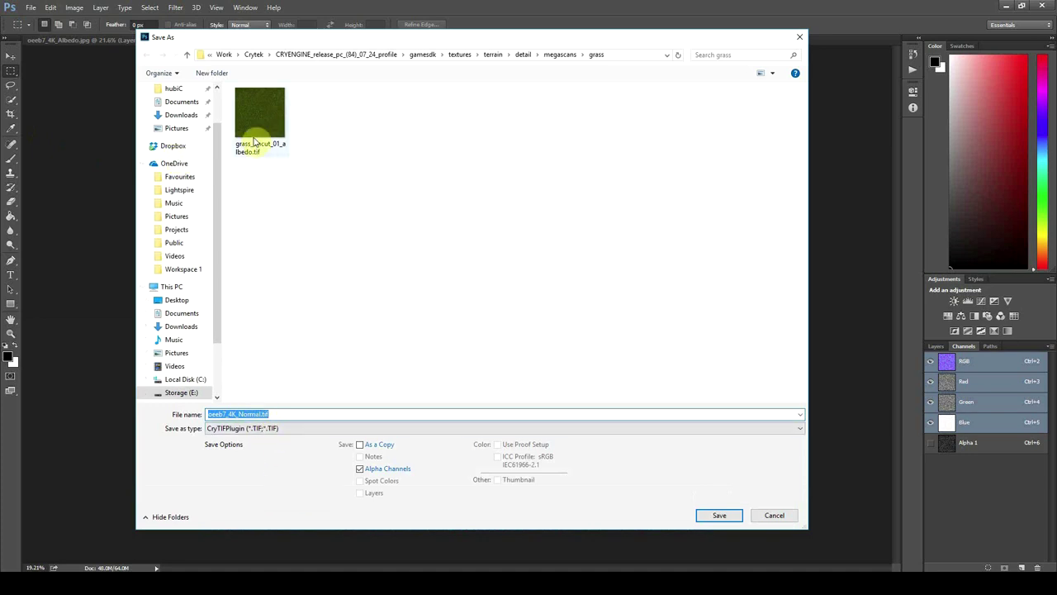
pyautogui.click(250, 150)
pyautogui.doubleClick(253, 413)
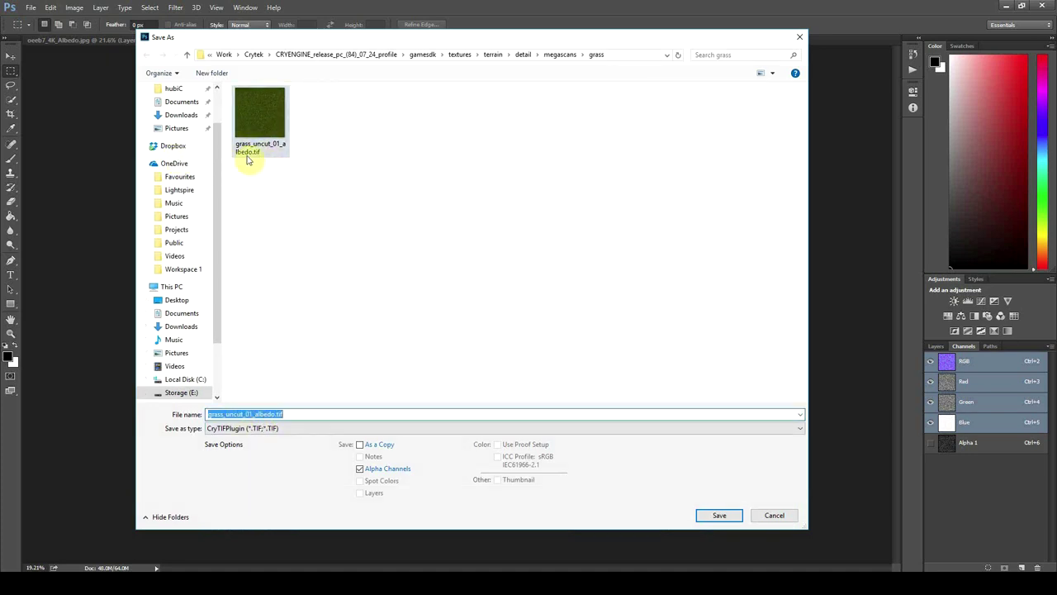
pyautogui.doubleClick(263, 414)
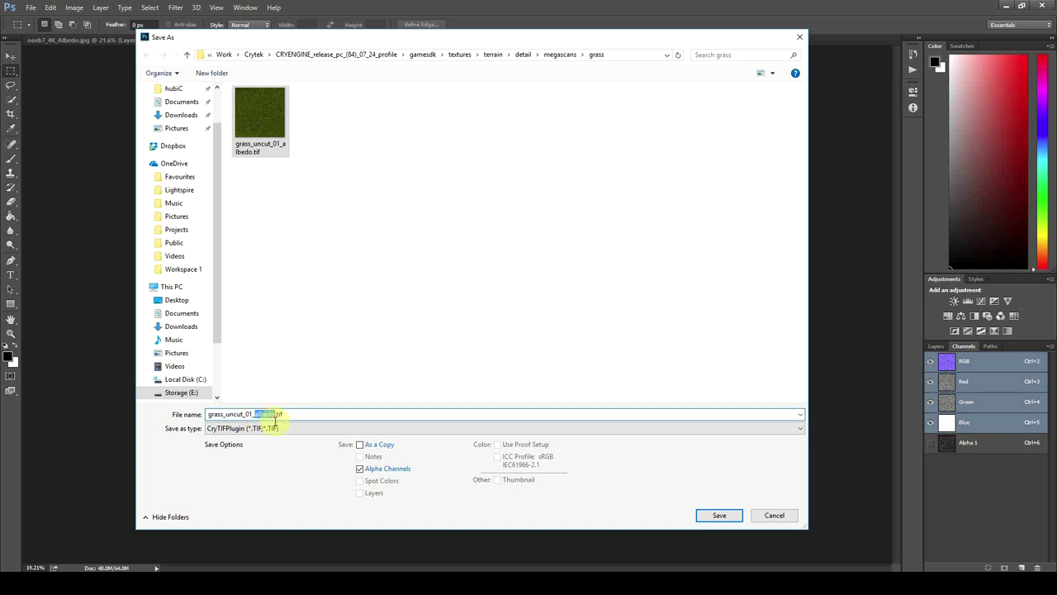
pyautogui.write('ddn')
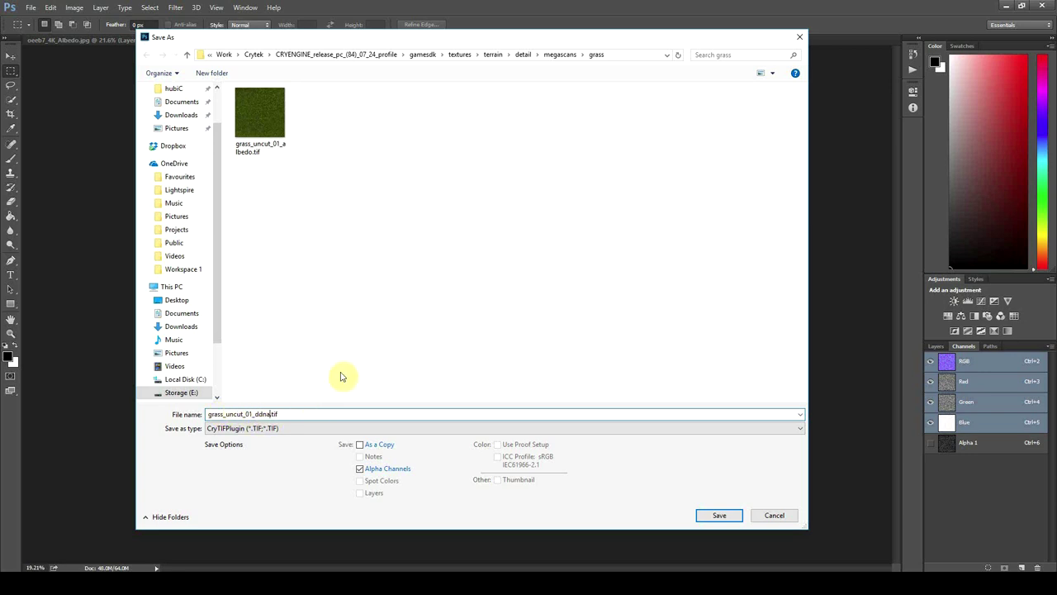
pyautogui.click(717, 514)
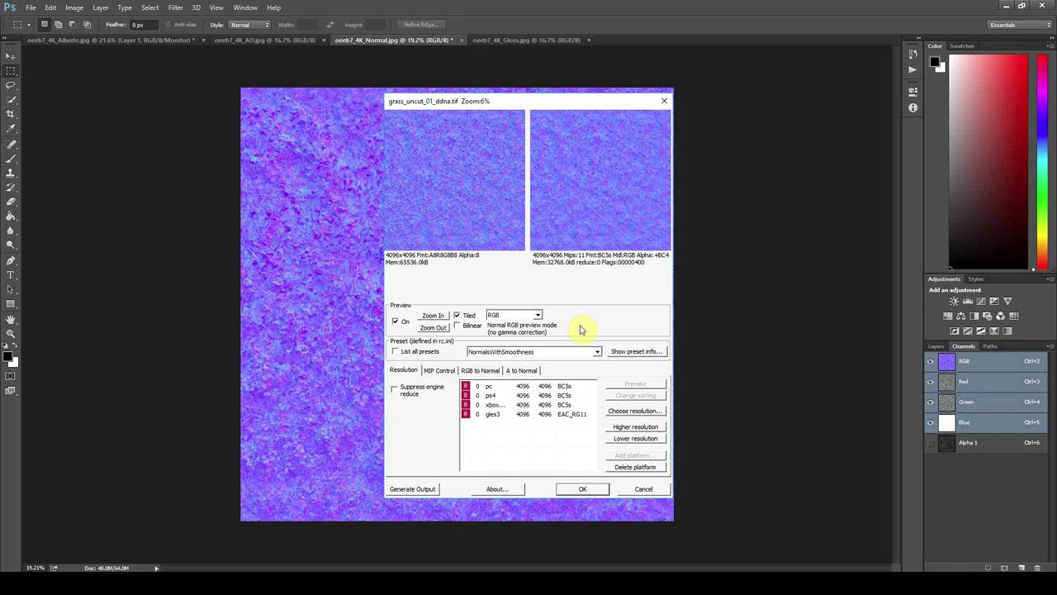
# - Set the CryTIF export preset to NormalsWithSmoothness_Legacy and accept the export settings
pyautogui.click(568, 351)
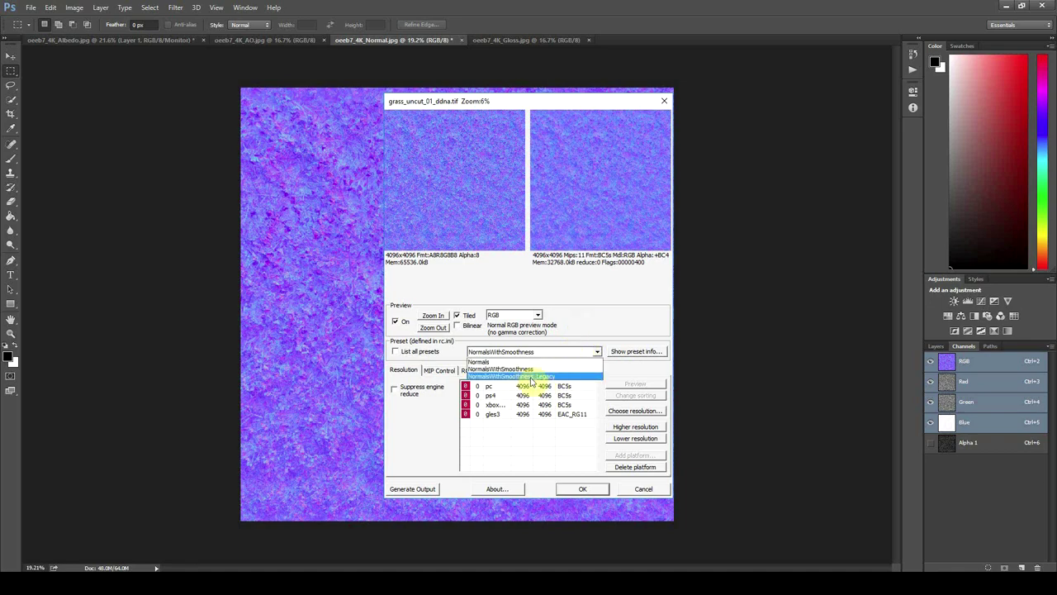
pyautogui.click(545, 377)
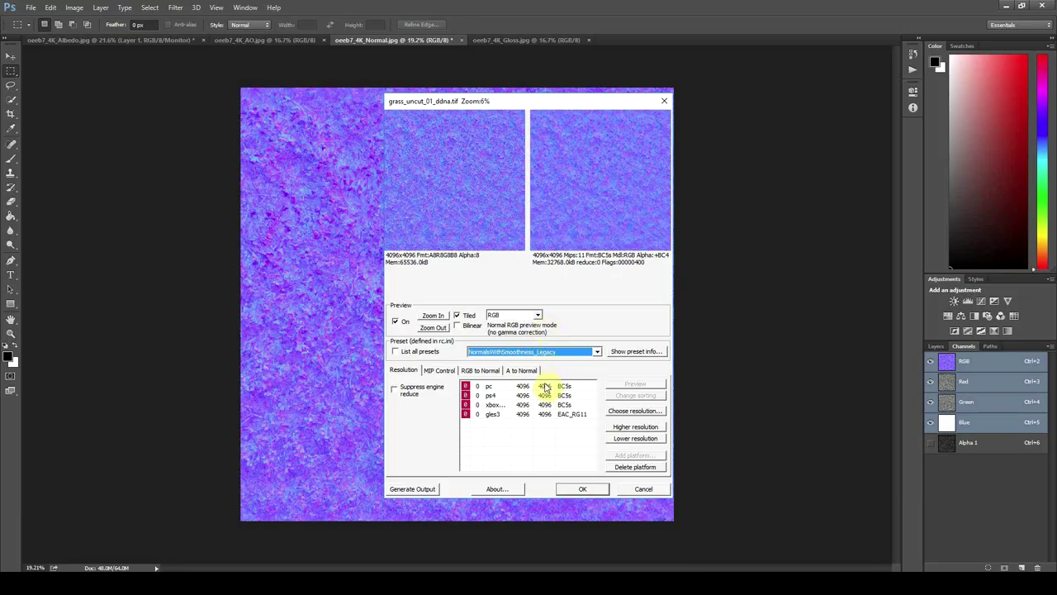
pyautogui.click(545, 387)
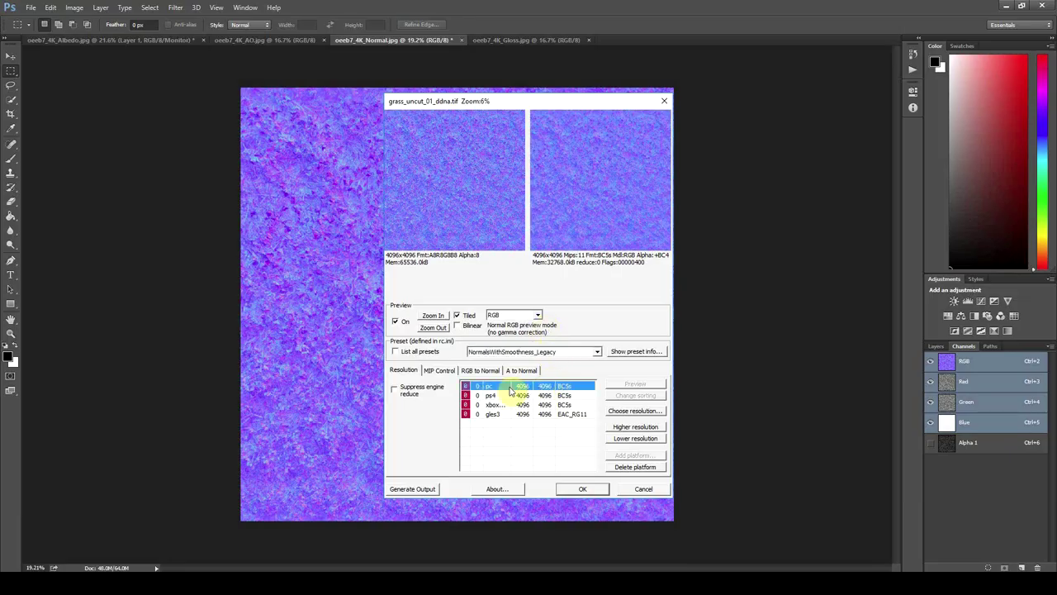
pyautogui.click(585, 489)
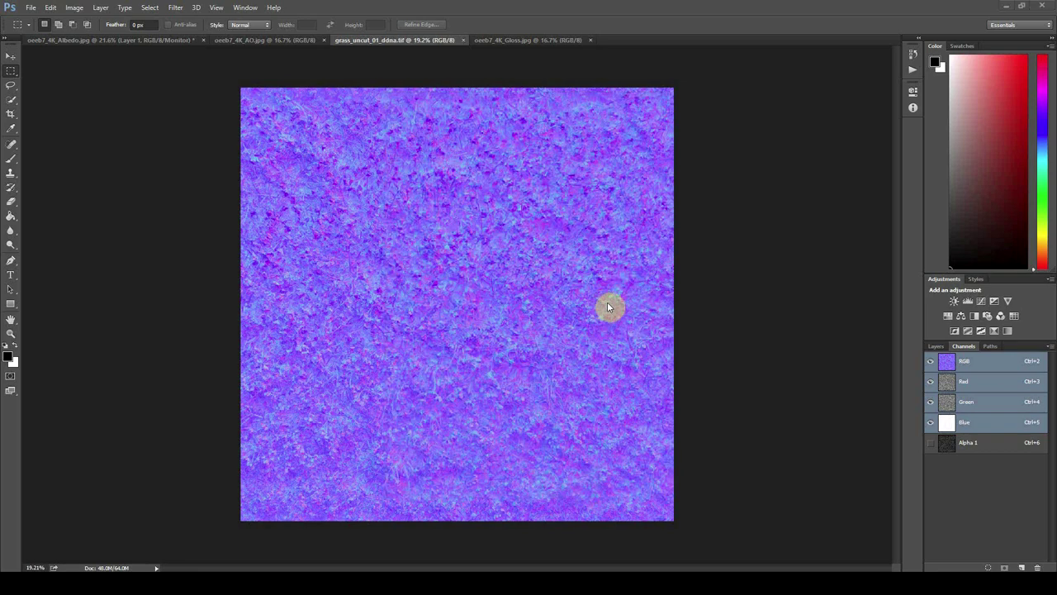
# - Switch to the grass folder in File Explorer, examine the exported texture files and return to Adobe Photoshop CC 2014
pyautogui.moveTo(256, 582)
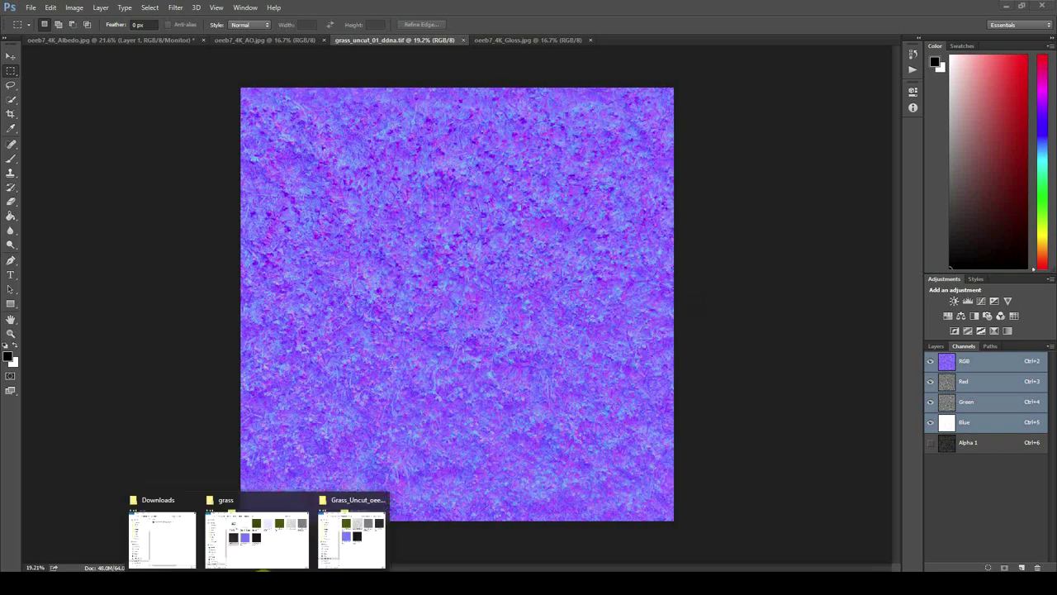
pyautogui.click(276, 550)
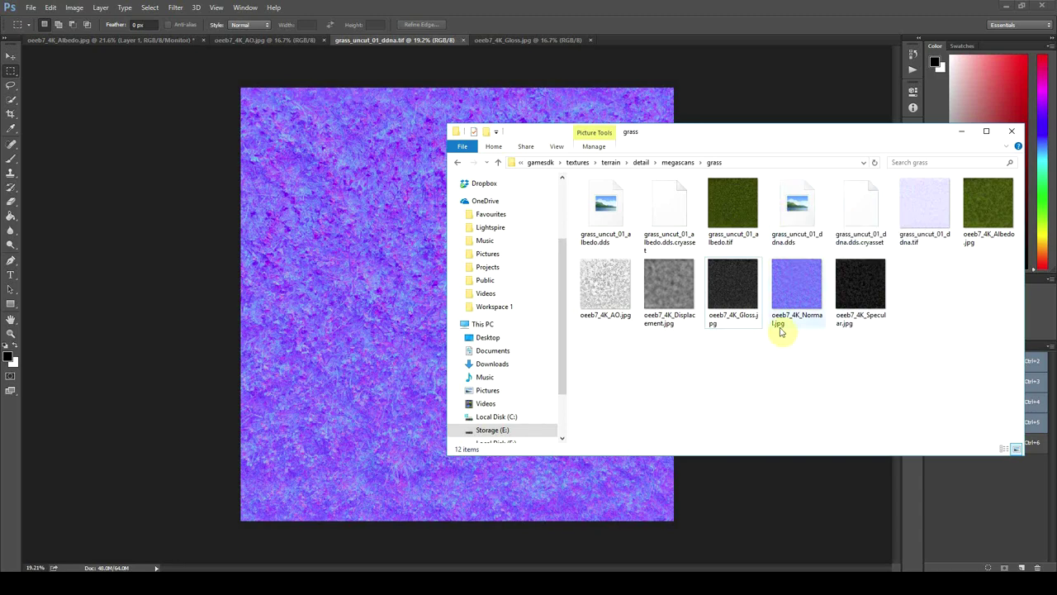
pyautogui.click(590, 21)
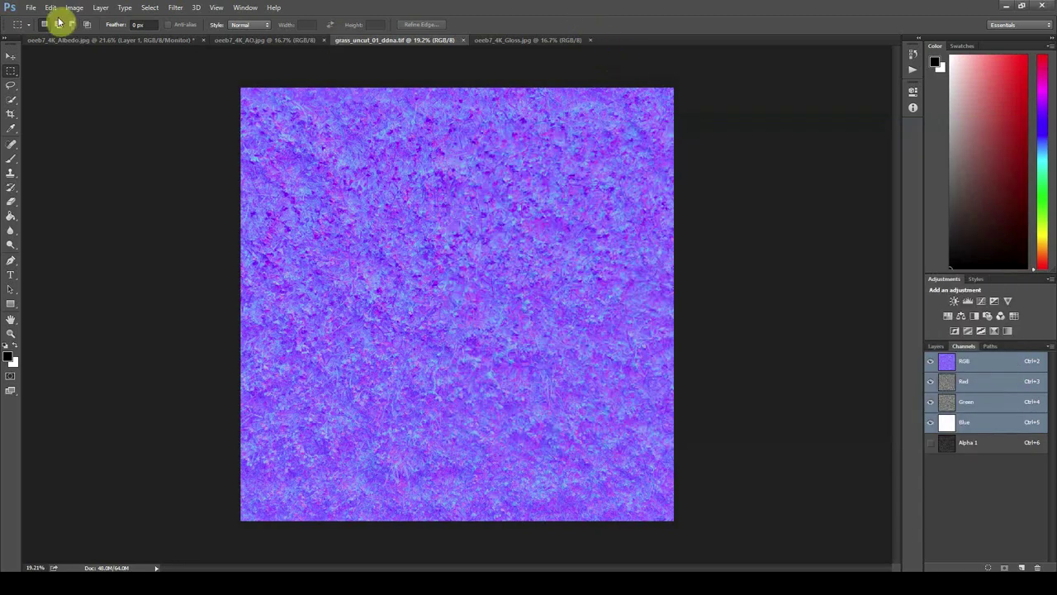
# - Open oeeb7_4K_Specular.jpg from the megascans grass folder and fit it in the window
pyautogui.hotkey('ctrl', 'o')
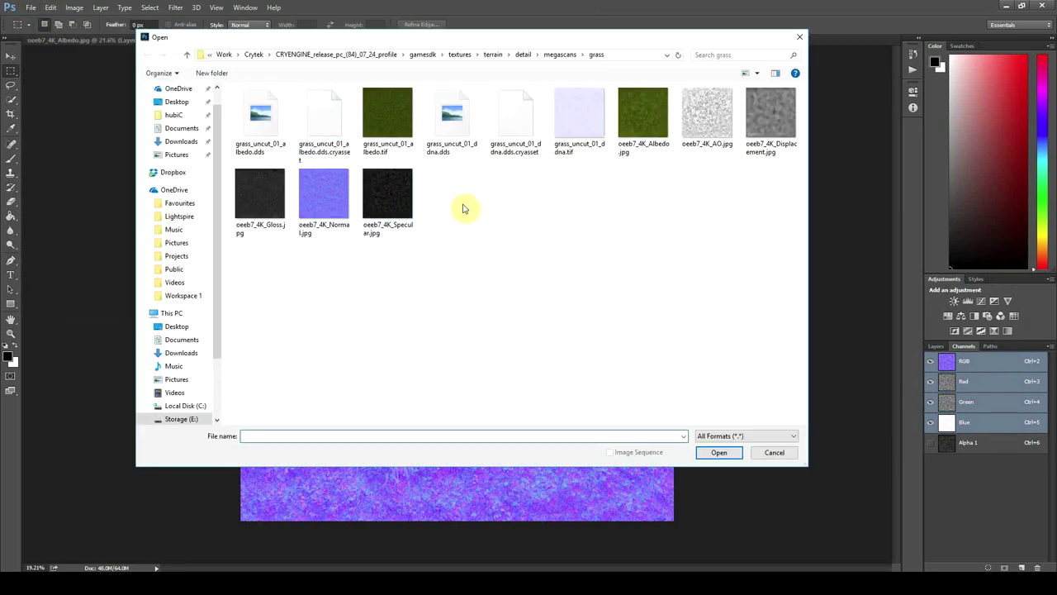
pyautogui.doubleClick(404, 197)
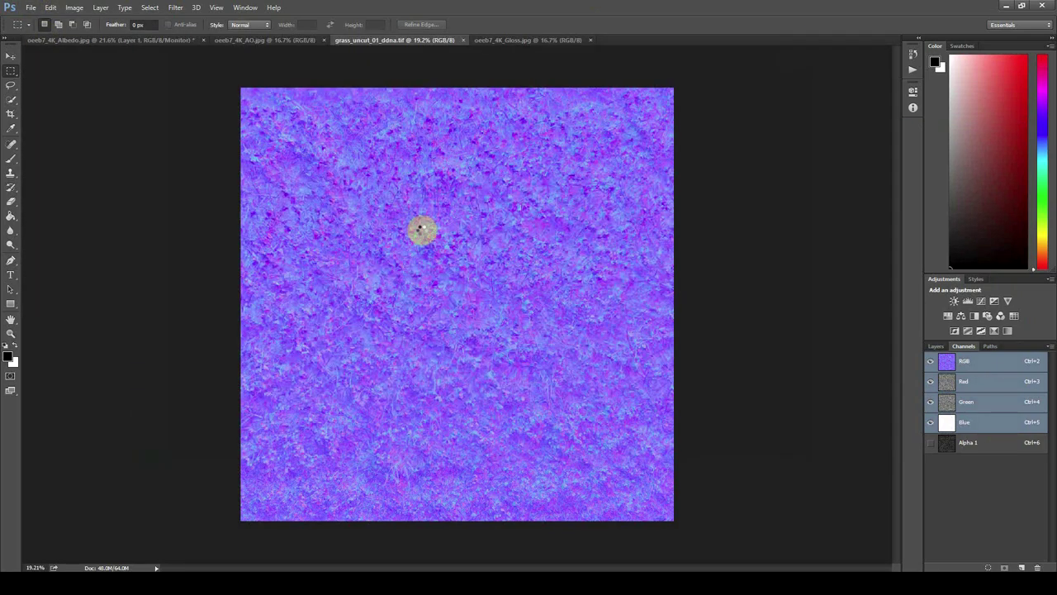
pyautogui.hotkey('ctrl', '0')
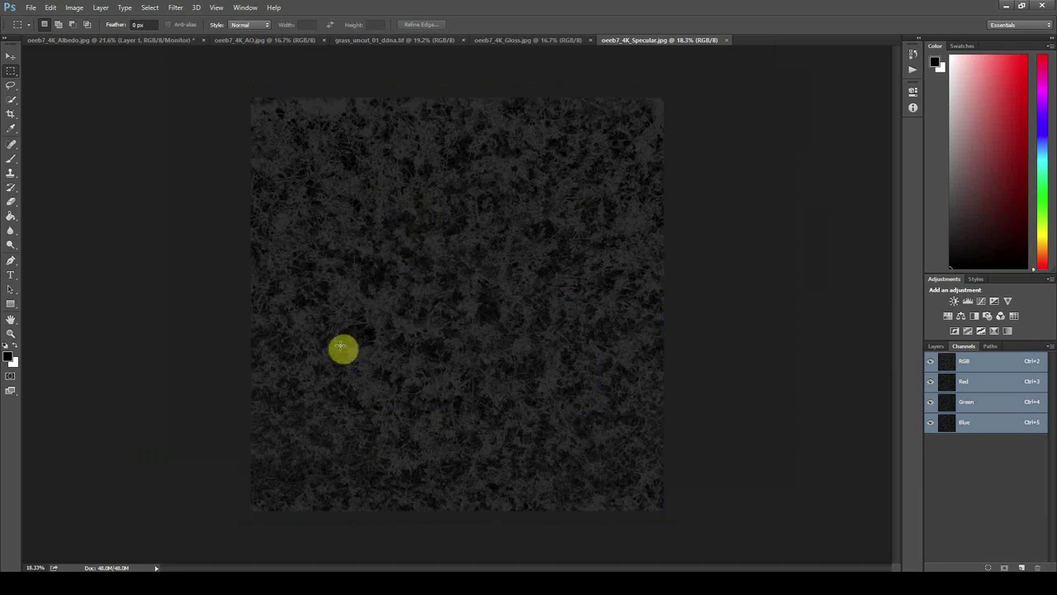
# - Save the specular map as grass_uncut_01_spec.tif in CryTIFPlugin format in the megascans grass folder
pyautogui.click(31, 8)
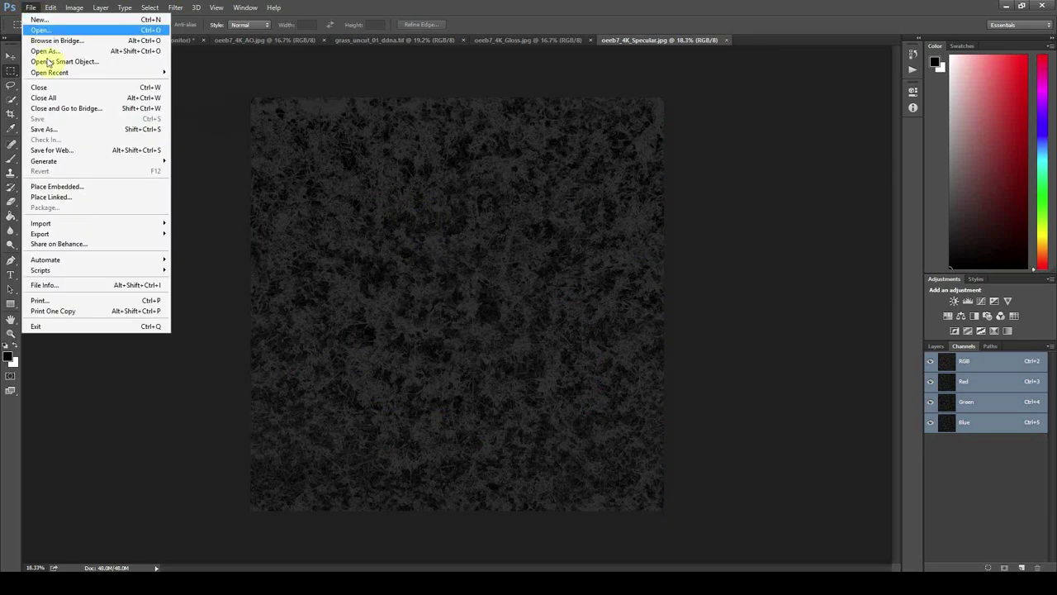
pyautogui.click(47, 129)
pyautogui.click(301, 427)
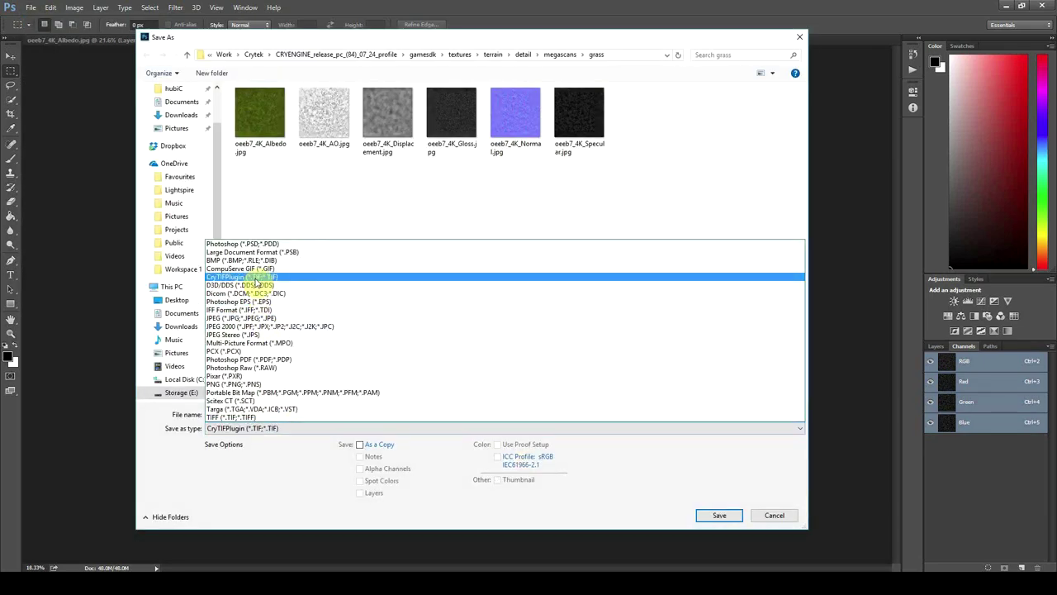
pyautogui.click(252, 277)
pyautogui.click(324, 115)
pyautogui.doubleClick(253, 416)
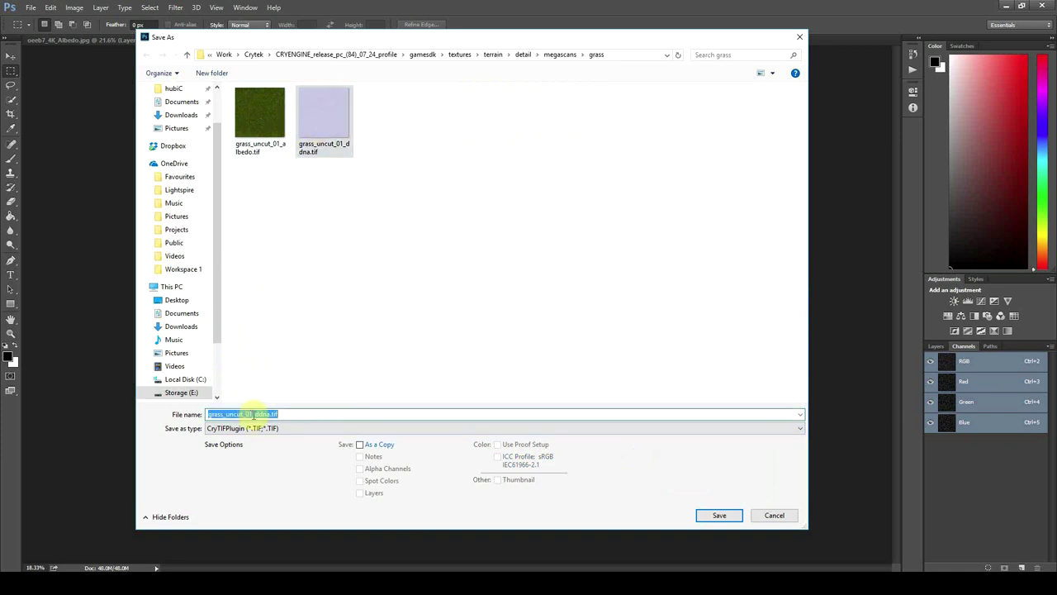
pyautogui.write('spec')
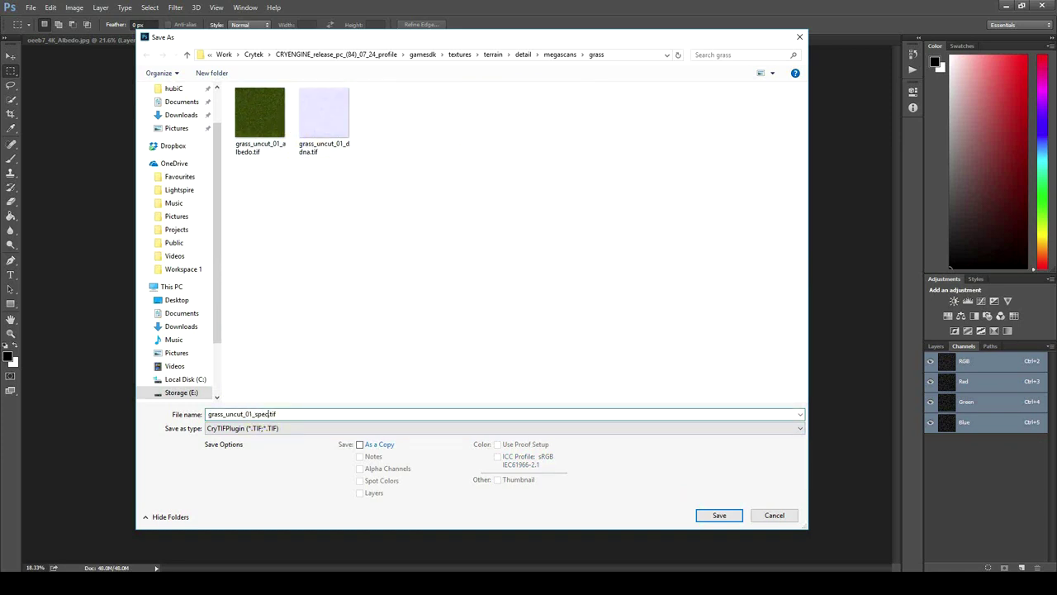
pyautogui.press('Return')
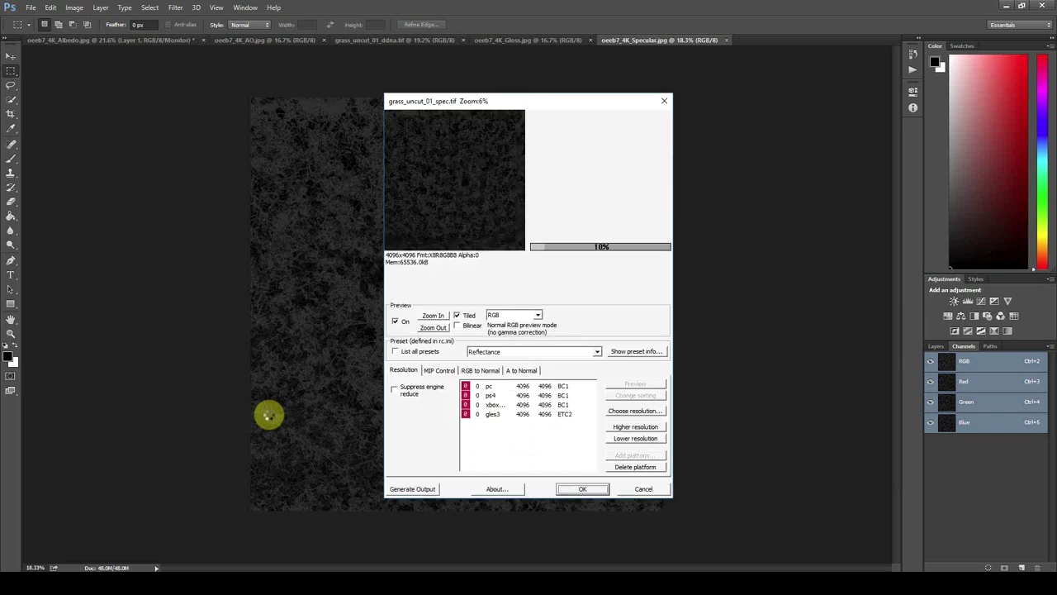
# - Keep the CryTIF export preset at Reflectance and accept the export settings for the specular map
pyautogui.click(485, 352)
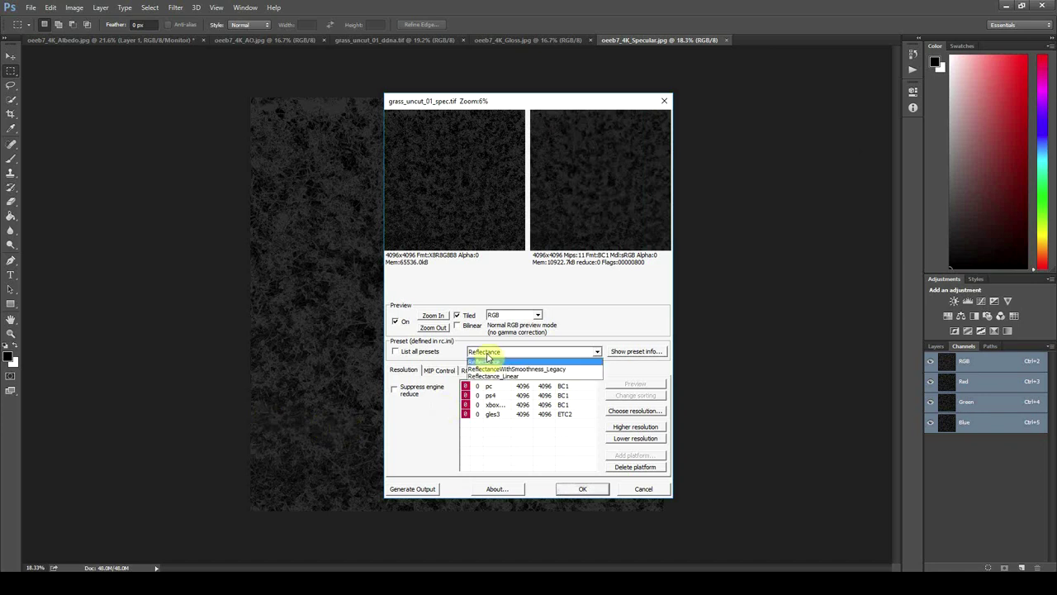
pyautogui.click(487, 360)
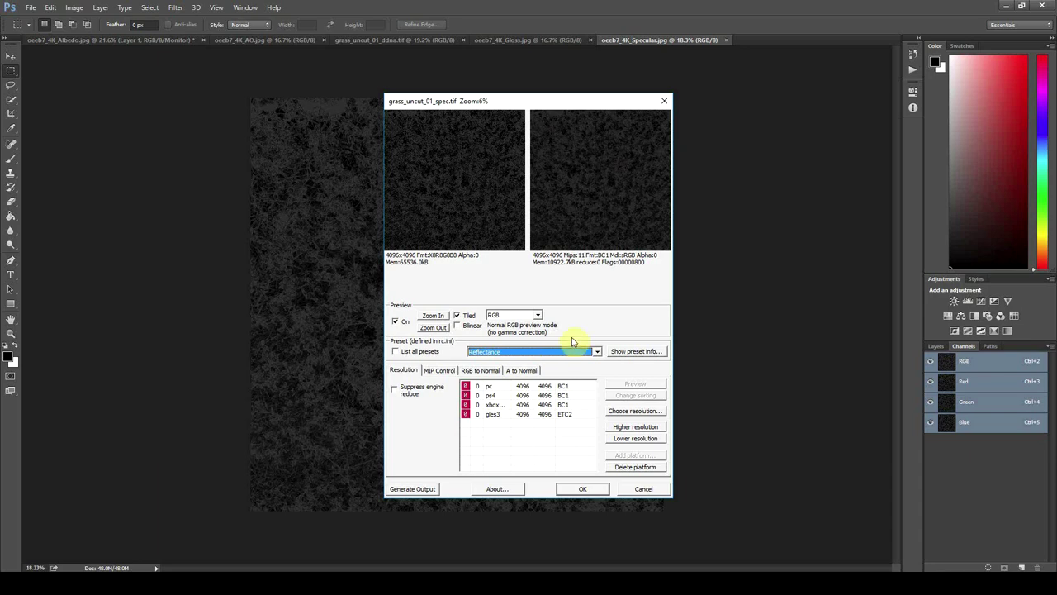
pyautogui.click(580, 488)
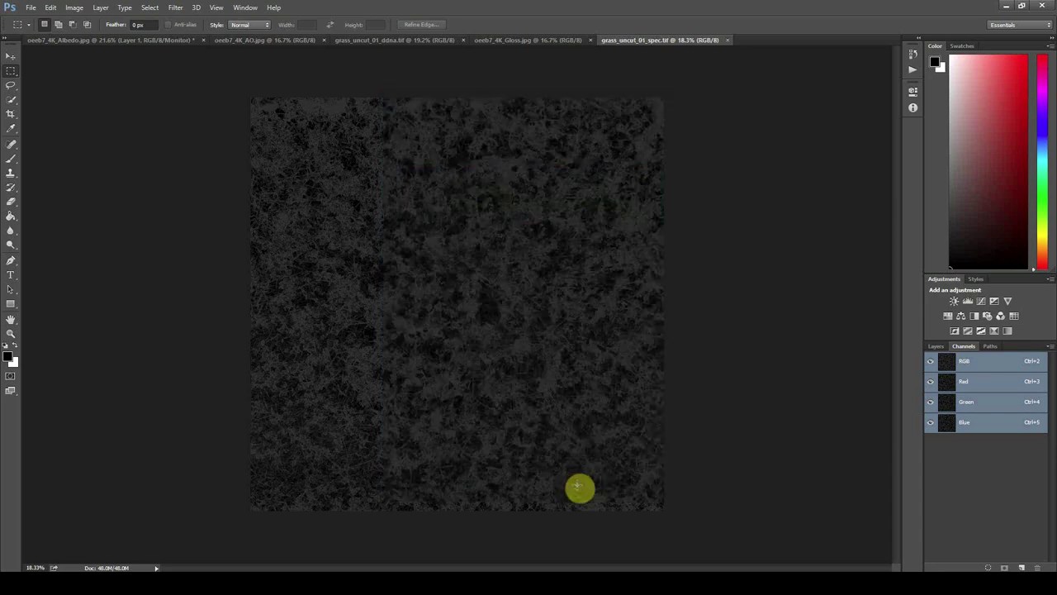
# - Switch to the grass folder in File Explorer and open oeeb7_4K_Displacement.jpg in Adobe Photoshop CC 2014
pyautogui.hotkey('alt', 'Tab')
pyautogui.rightClick(453, 285)
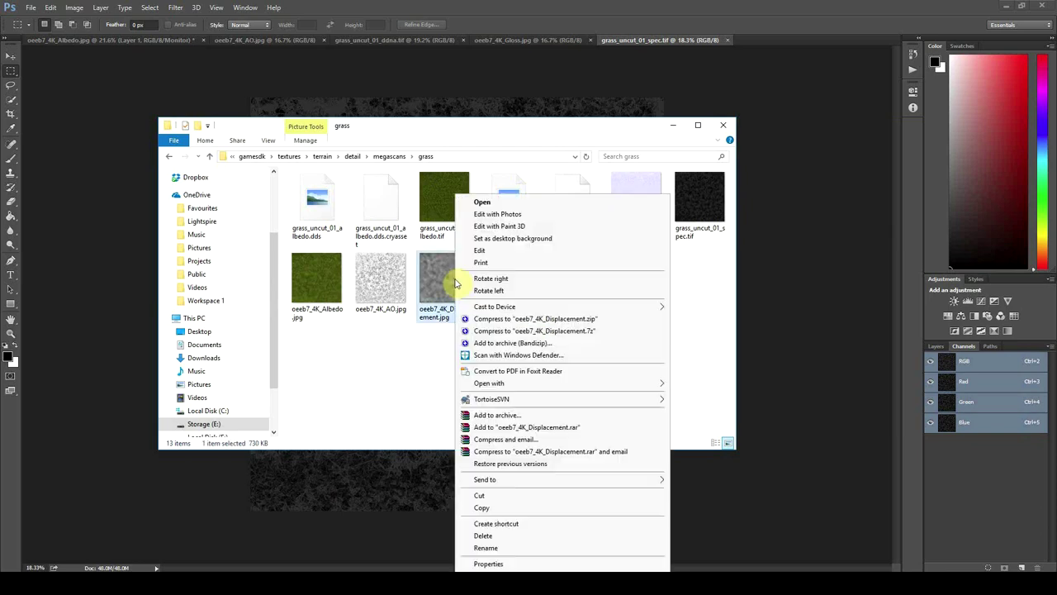
pyautogui.moveTo(495, 383)
pyautogui.click(735, 445)
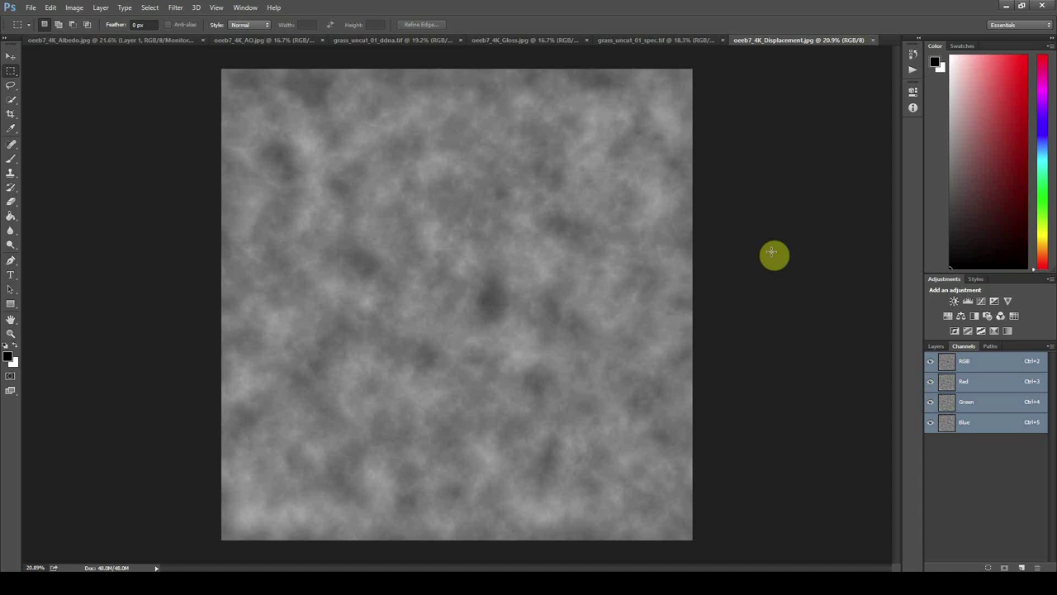
pyautogui.keyDown('alt'); pyautogui.scroll(-1, 747, 252); pyautogui.keyUp('alt')
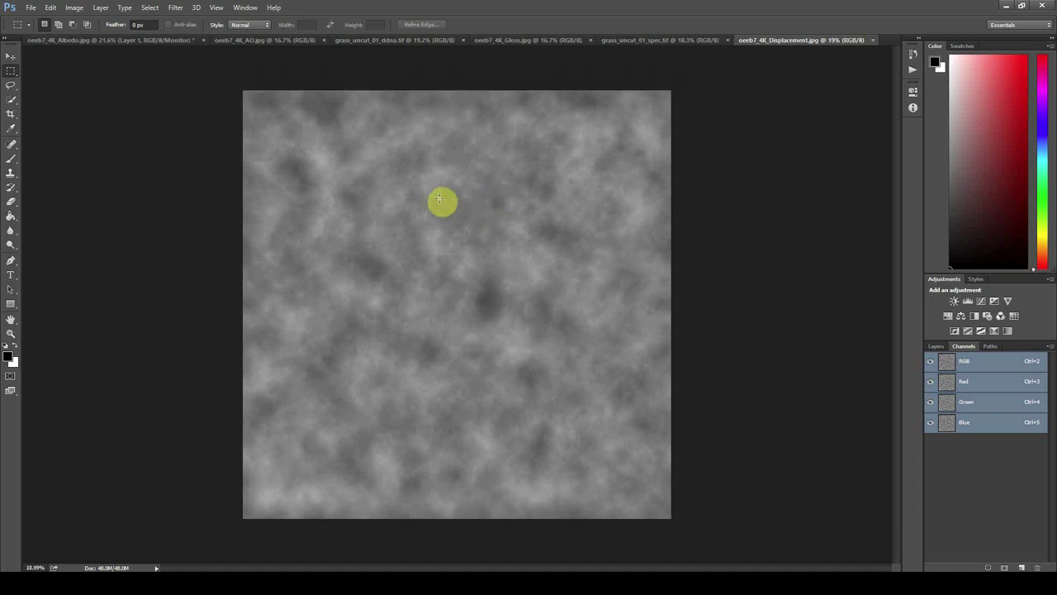
# - Copy the entire displacement image into a new alpha channel and clear the selection
pyautogui.moveTo(312, 98); pyautogui.dragTo(673, 518)
pyautogui.click(10, 56)
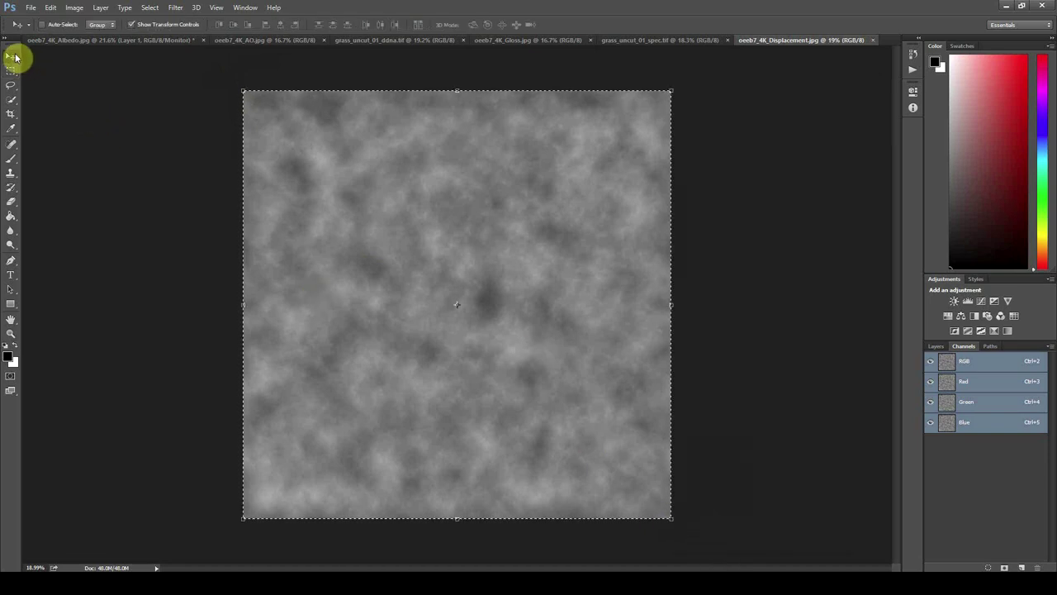
pyautogui.click(1021, 567)
pyautogui.hotkey('ctrl', 'v')
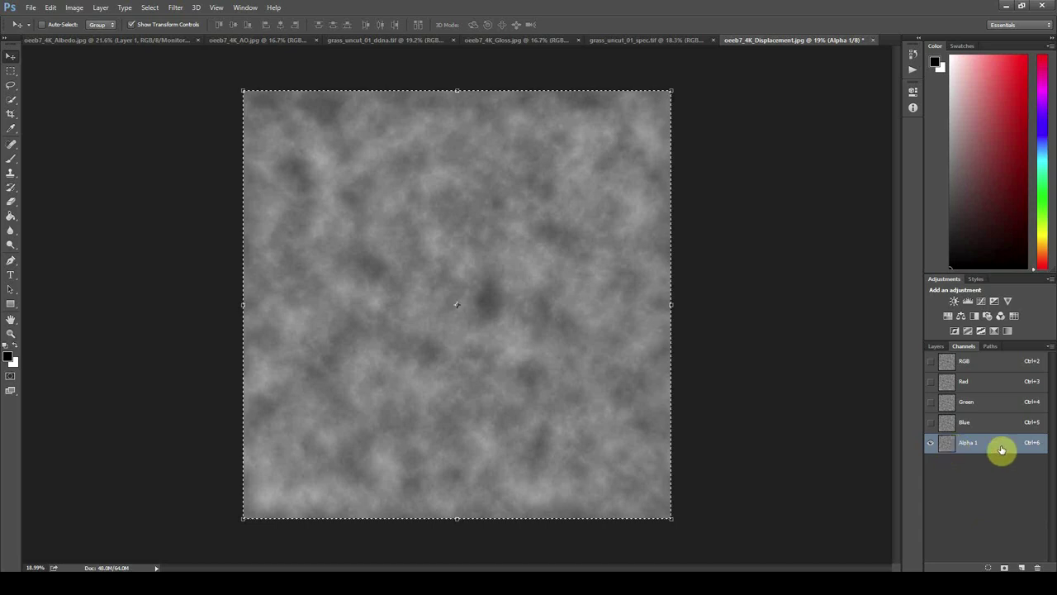
pyautogui.click(10, 71)
pyautogui.hotkey('ctrl', 'd')
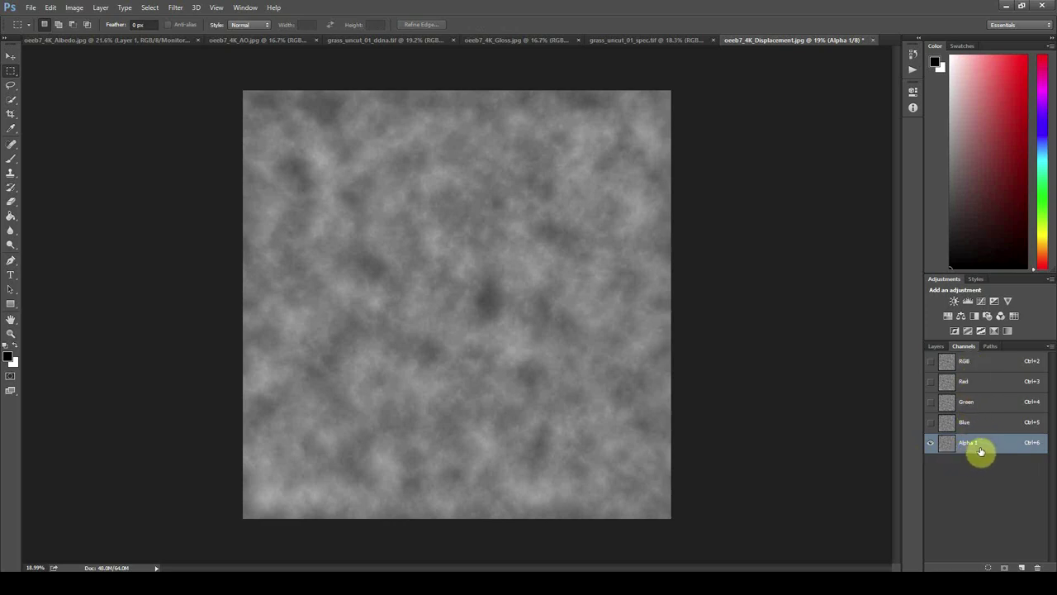
# - Show the displacement map's RGB composite and save the image with alpha channels as grass_uncut_01_displ.tif in CryTIFPlugin format in the grass folder
pyautogui.hotkey('ctrl', '2')
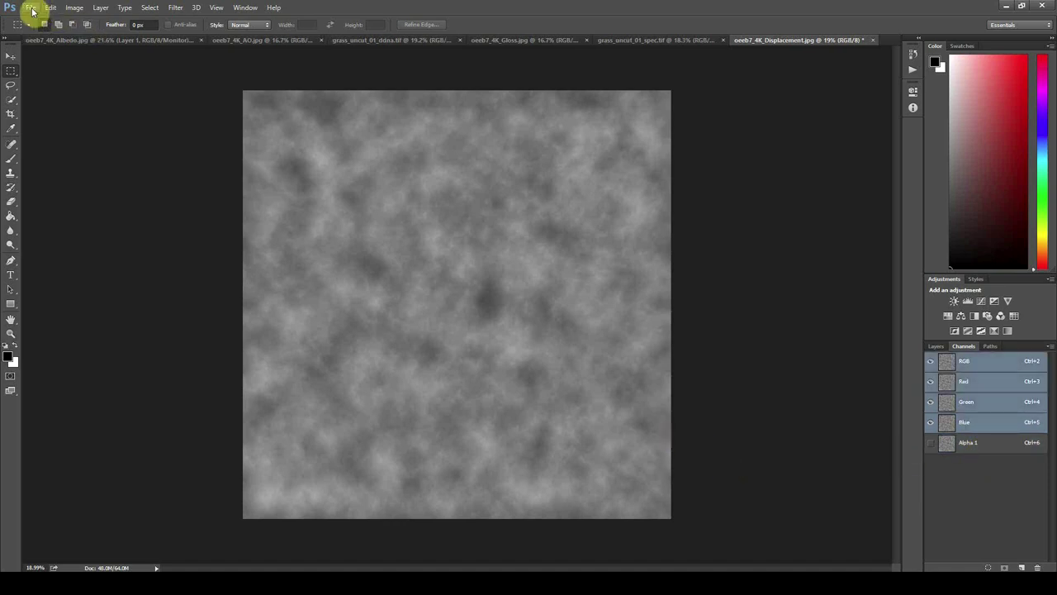
pyautogui.click(31, 8)
pyautogui.click(49, 130)
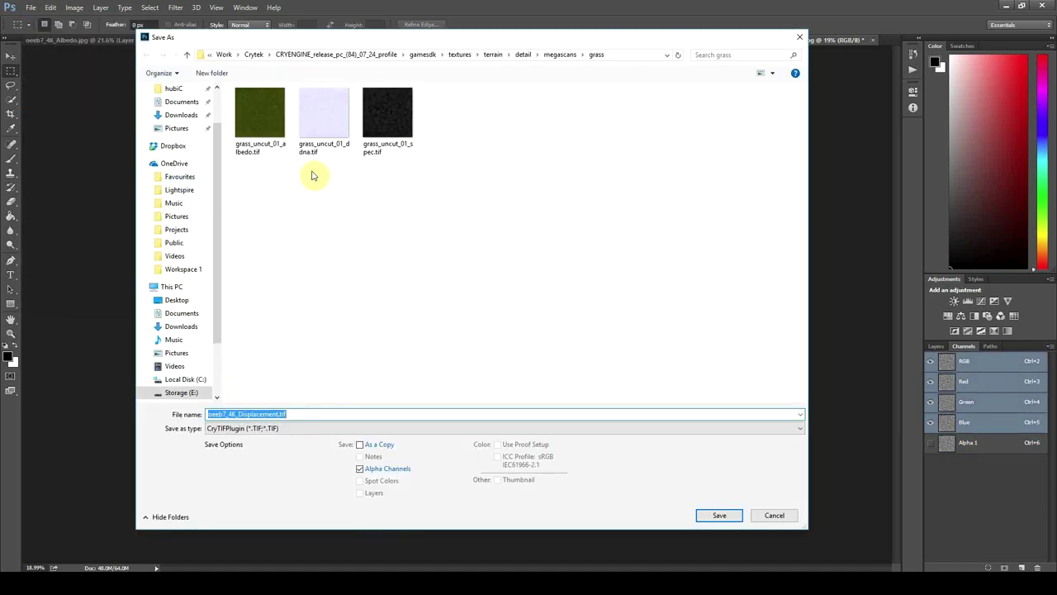
pyautogui.click(384, 125)
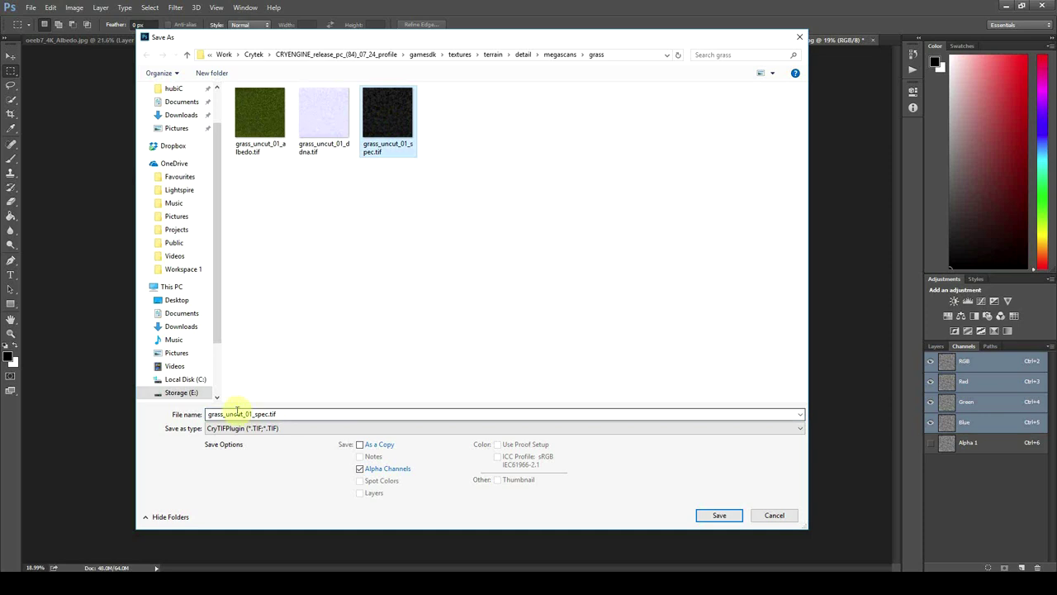
pyautogui.doubleClick(252, 415)
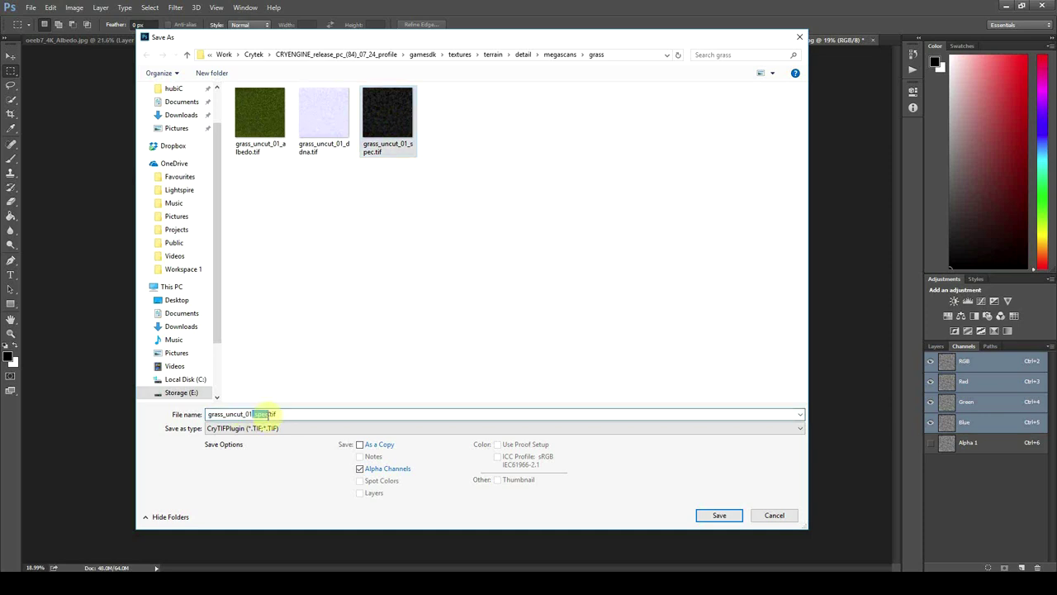
pyautogui.write('displ')
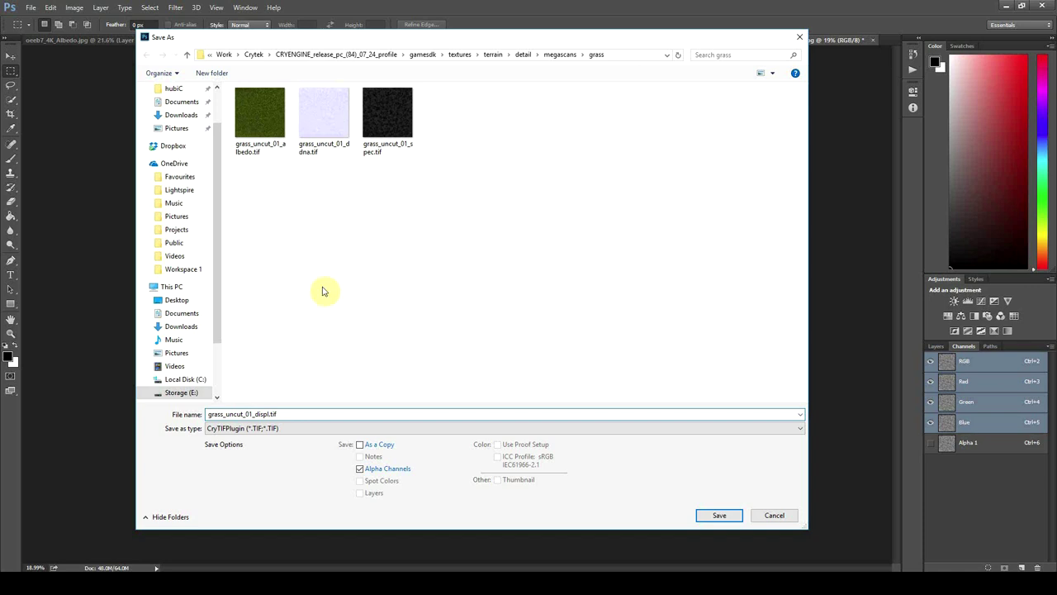
pyautogui.click(718, 516)
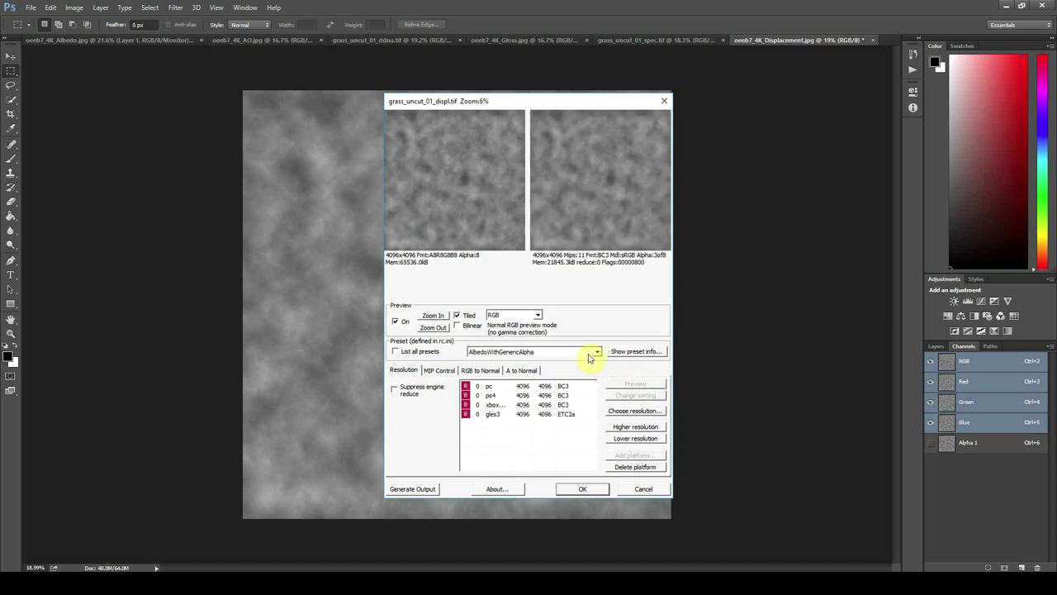
# - Set the CryTIF export preset to Displacement and accept the export settings
pyautogui.click(589, 356)
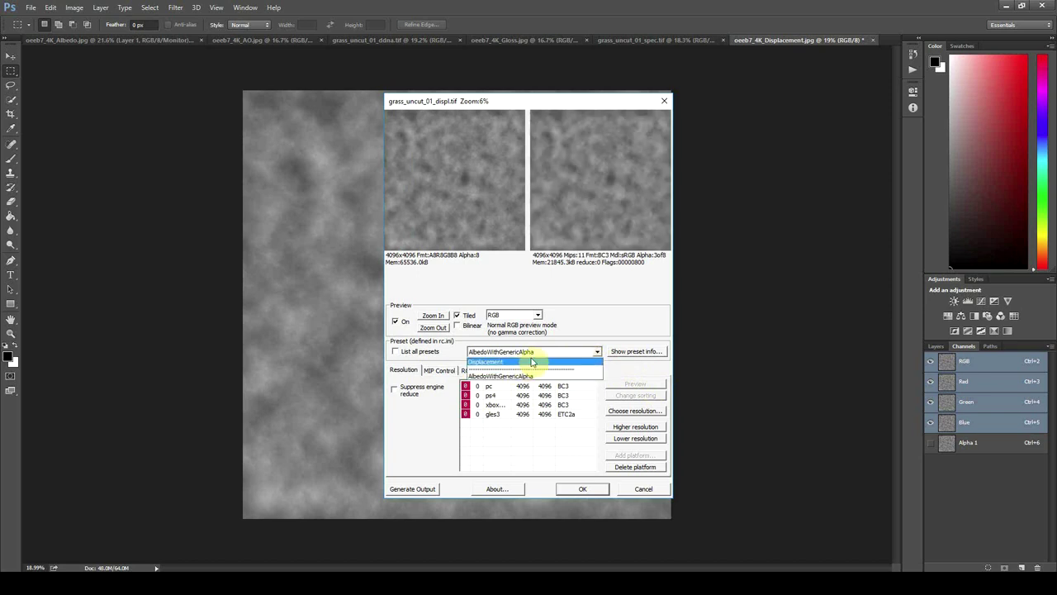
pyautogui.click(542, 357)
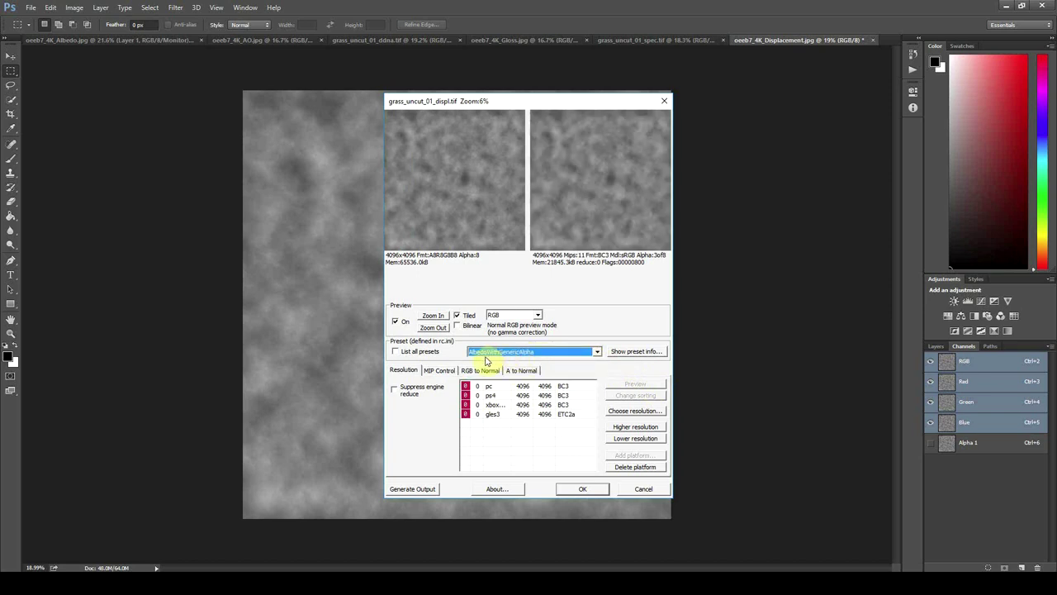
pyautogui.click(535, 357)
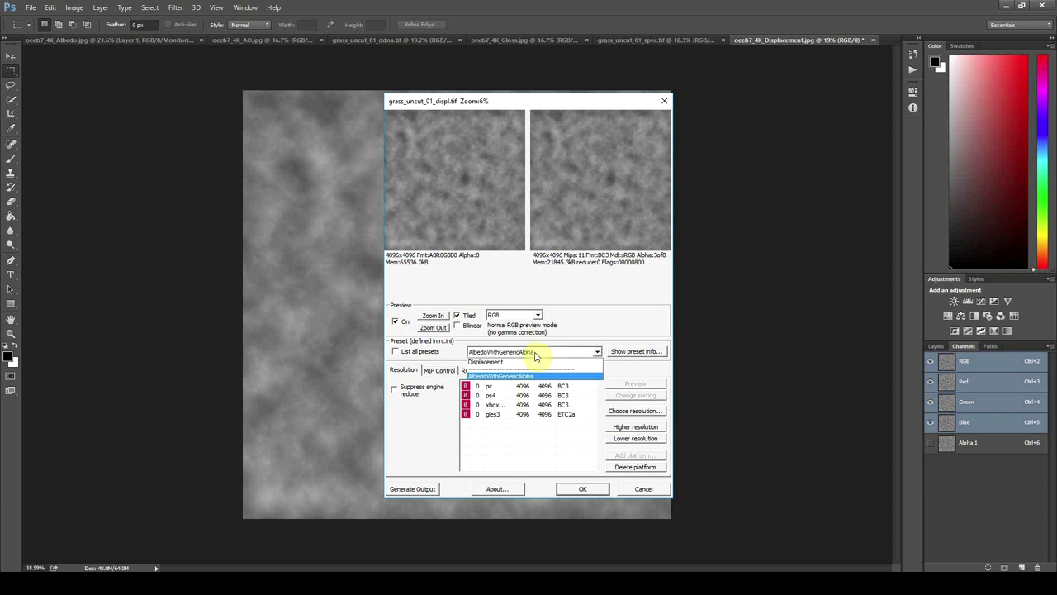
pyautogui.click(491, 364)
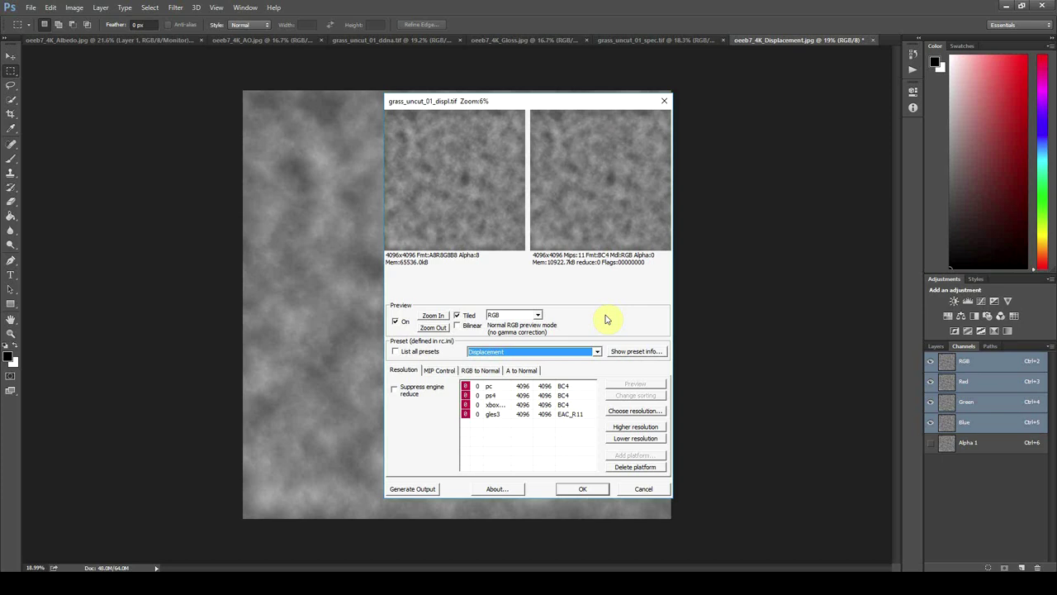
pyautogui.click(579, 491)
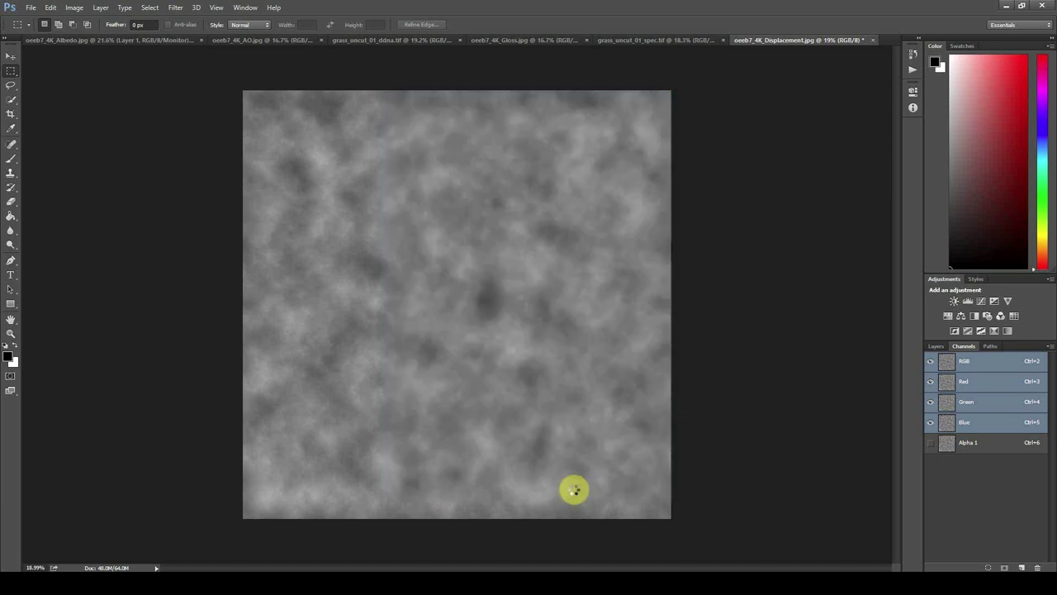
# - Switch to the grass folder in File Explorer and create a subfolder named jpg
pyautogui.hotkey('alt', 'Tab')
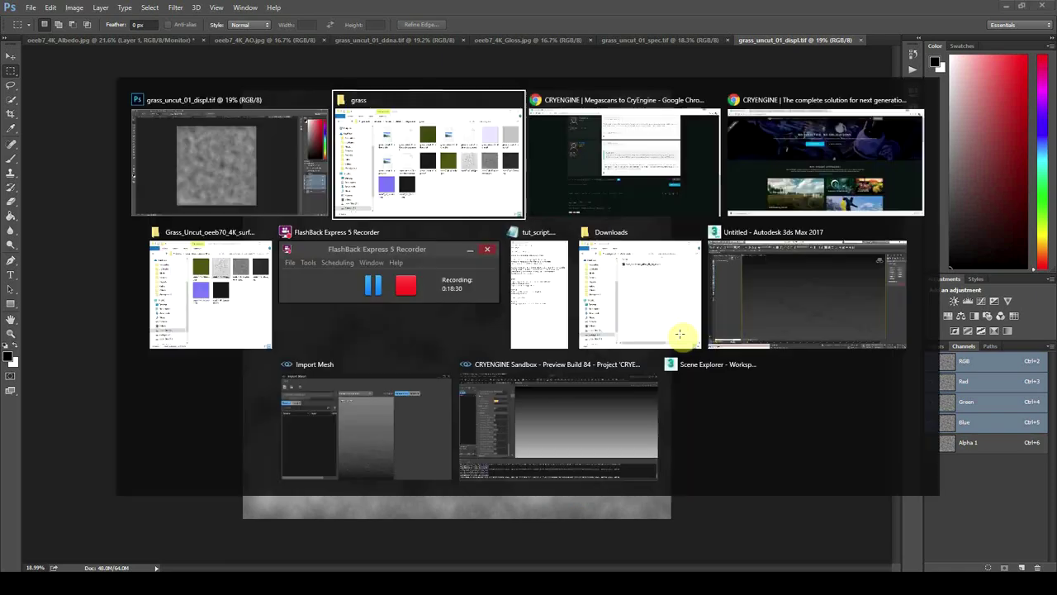
pyautogui.rightClick(476, 344)
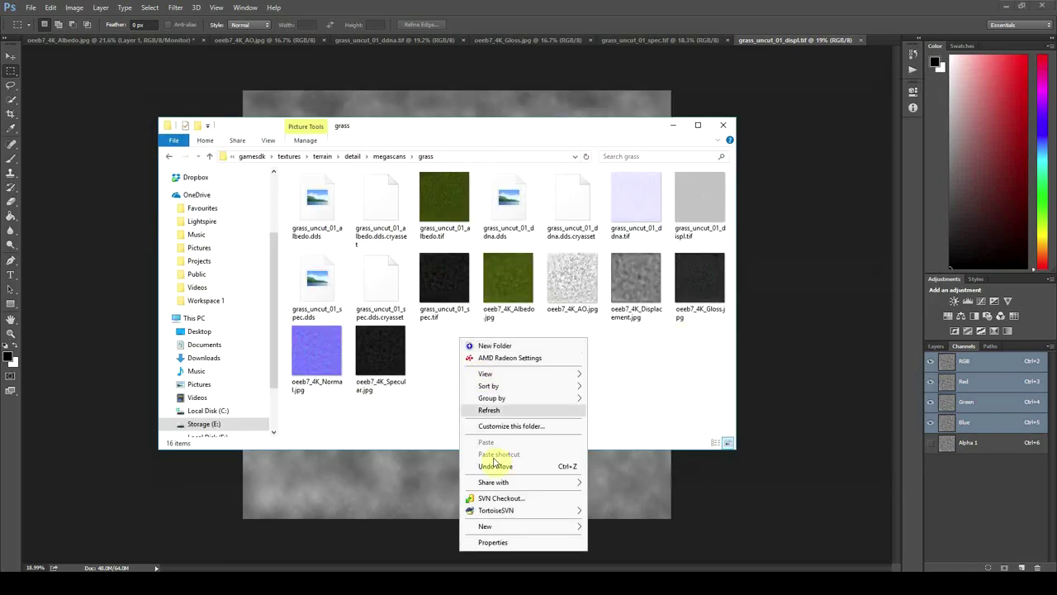
pyautogui.moveTo(504, 529)
pyautogui.click(625, 390)
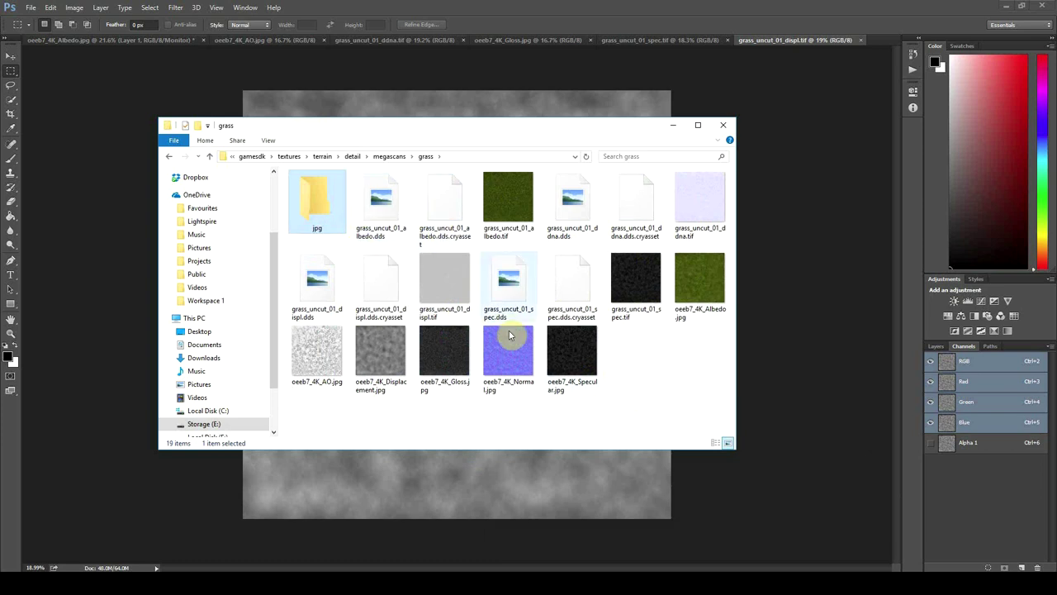
# - Move all the oeeb7_4K source JPG textures into the jpg folder
pyautogui.click(578, 357)
pyautogui.keyDown('shift'); pyautogui.click(322, 351); pyautogui.keyUp('shift')
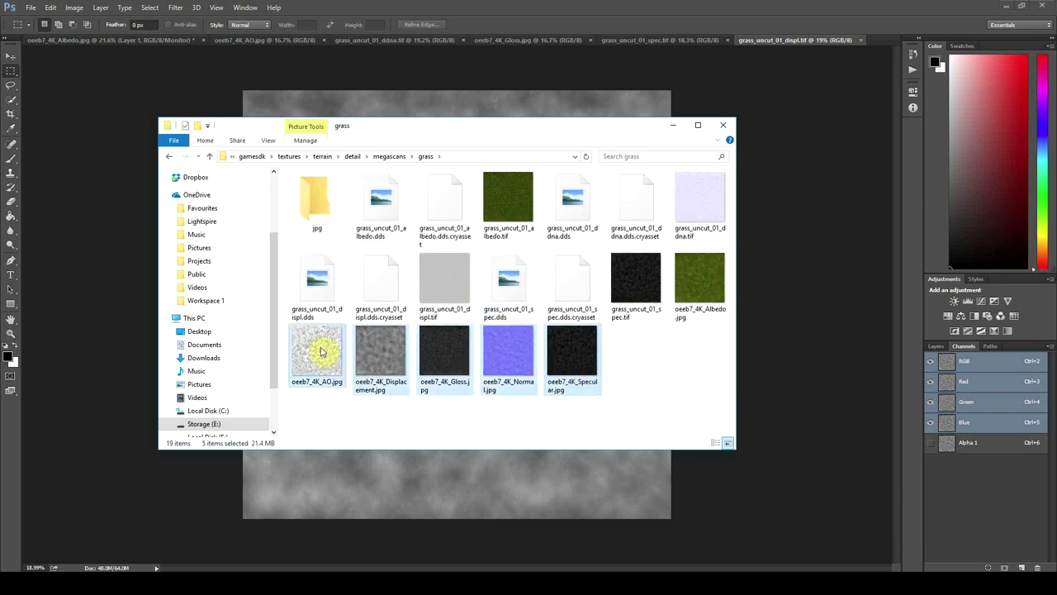
pyautogui.moveTo(322, 351); pyautogui.dragTo(318, 198)
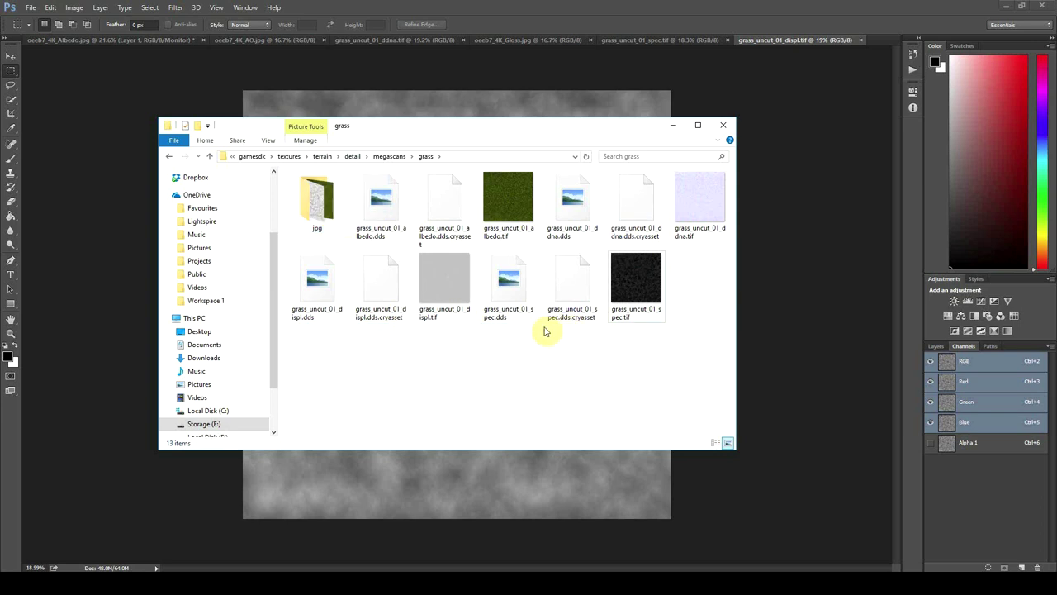
pyautogui.moveTo(318, 379); pyautogui.dragTo(384, 219)
pyautogui.click(496, 394)
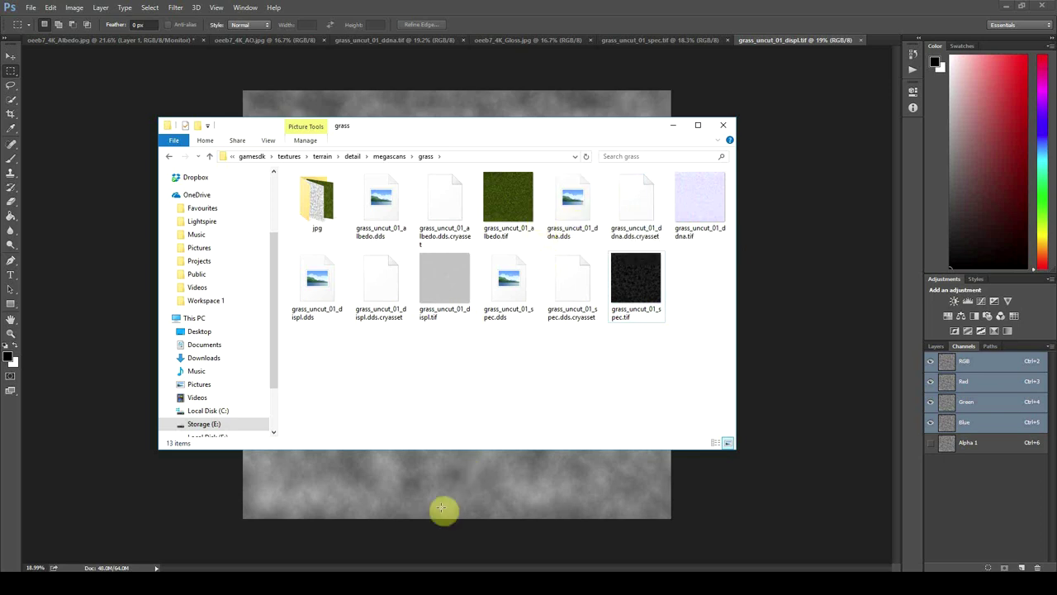
# - Switch to CRYENGINE Sandbox and start a new level named Landscape
pyautogui.moveTo(339, 583)
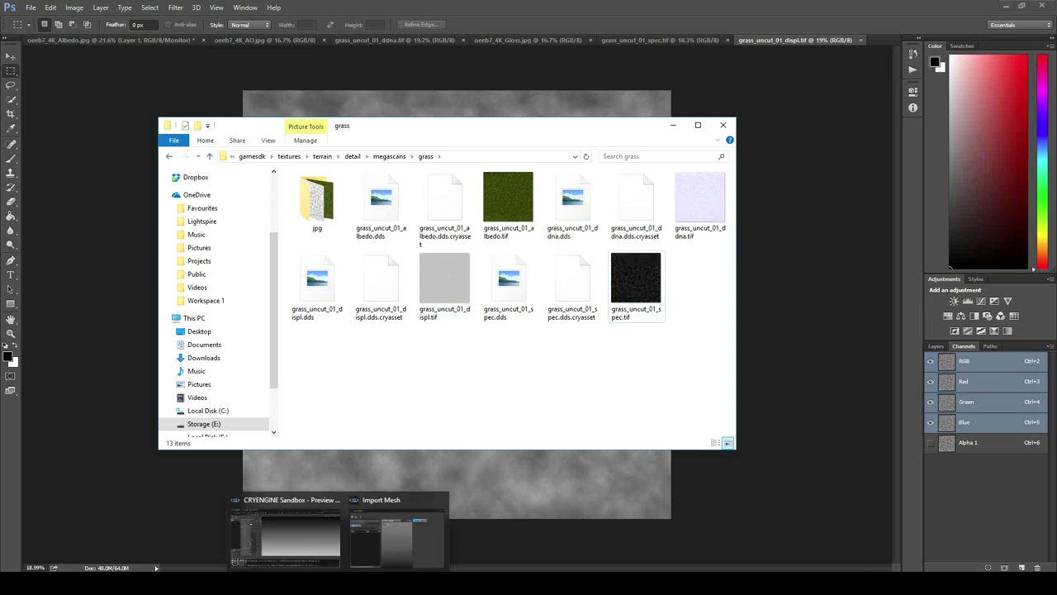
pyautogui.click(307, 552)
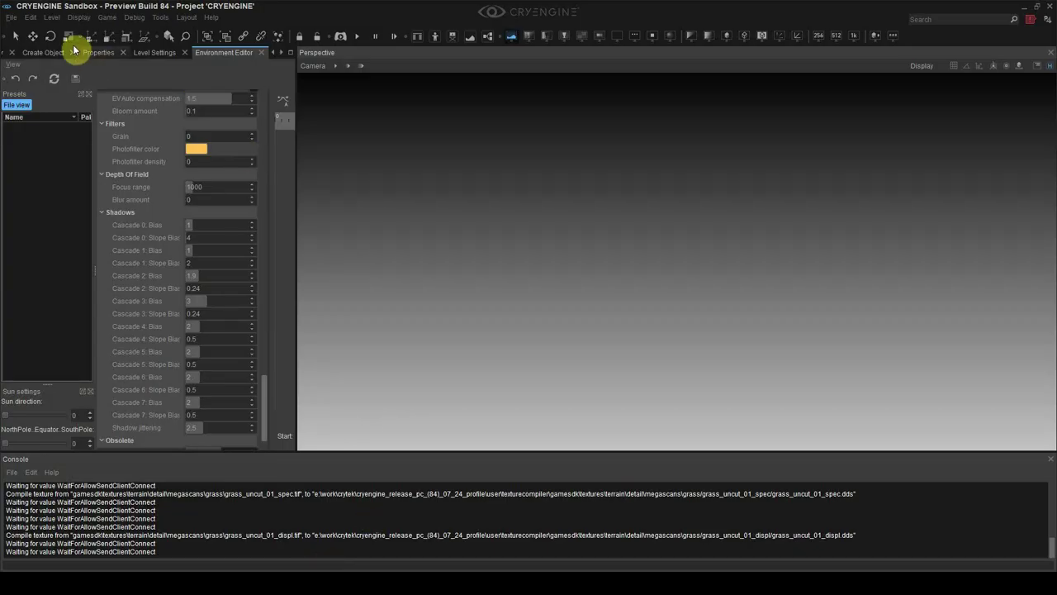
pyautogui.click(12, 17)
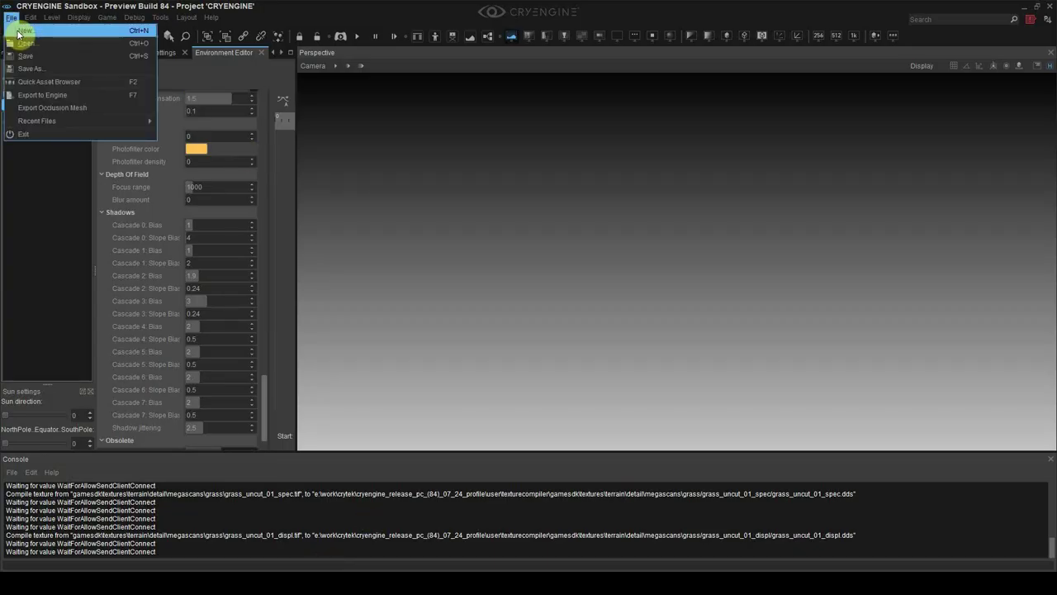
pyautogui.click(25, 33)
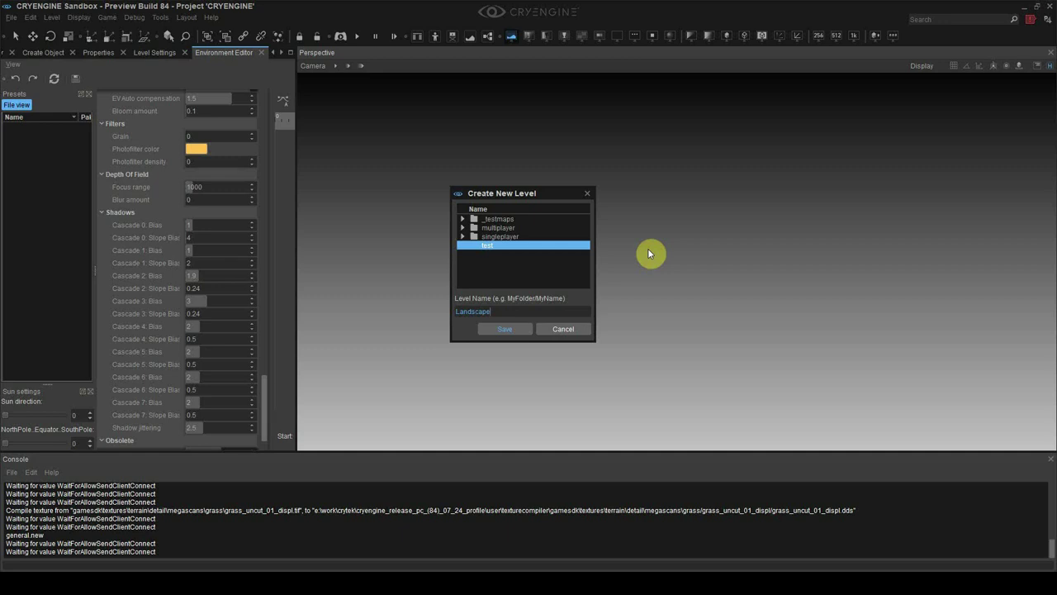
pyautogui.press('Return')
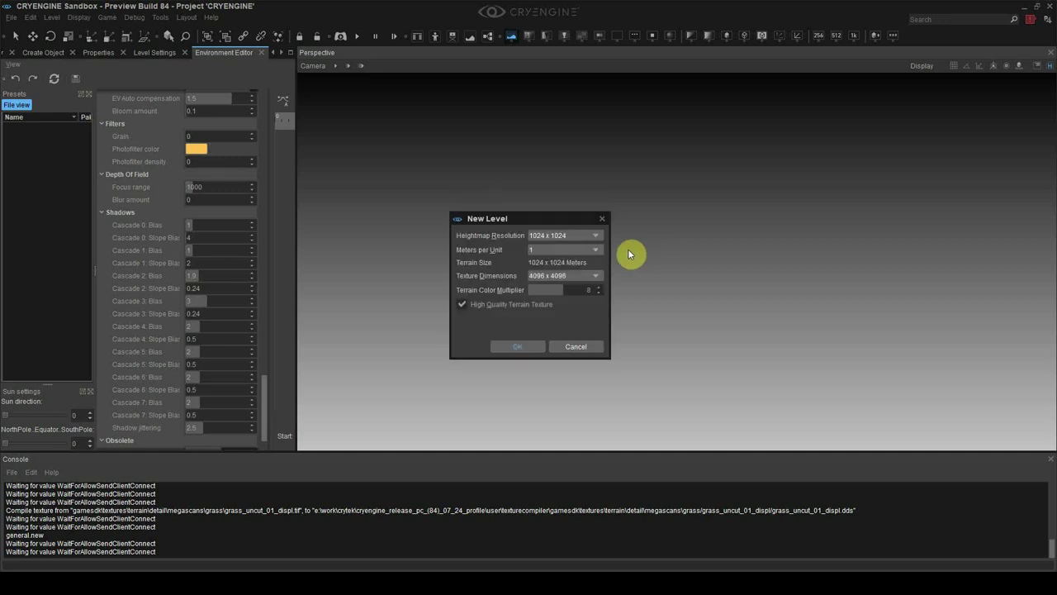
# - Create the level with a 1024 x 1024 heightmap, 1 meter per unit and 4096 x 4096 texture dimensions
pyautogui.click(585, 235)
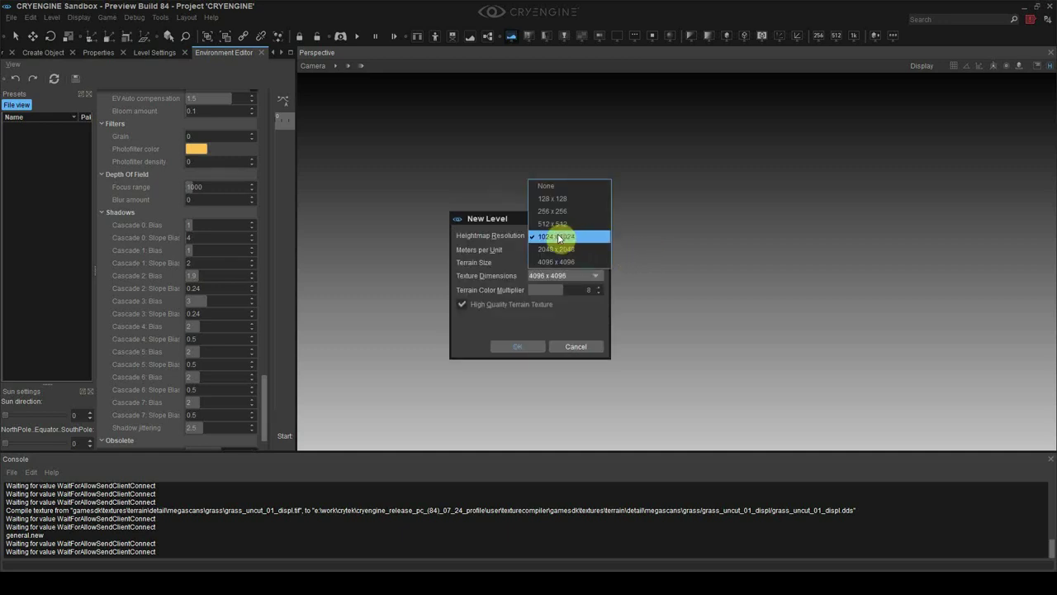
pyautogui.click(578, 237)
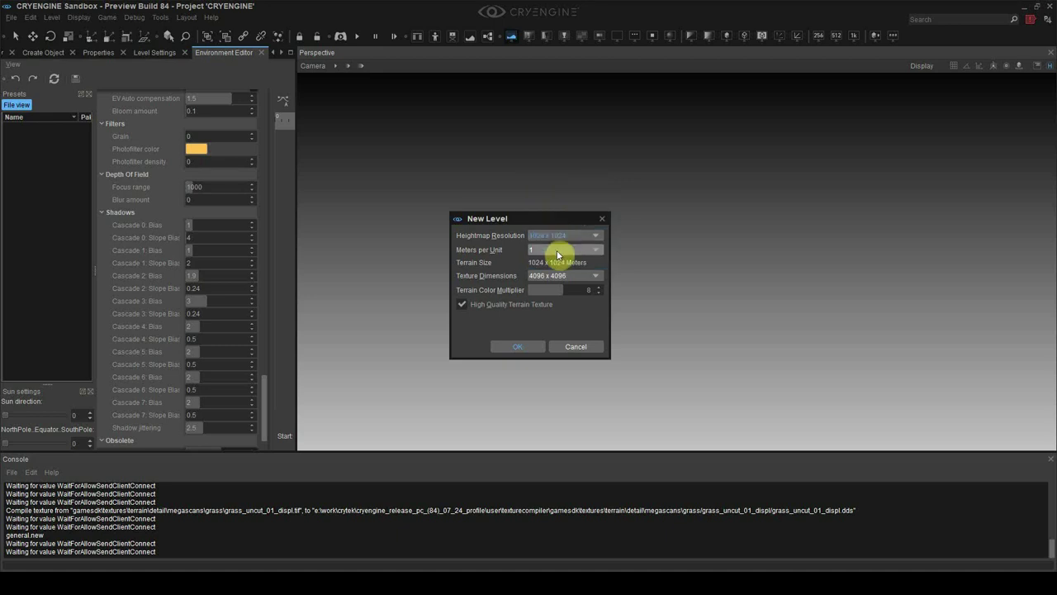
pyautogui.click(558, 252)
pyautogui.click(547, 250)
pyautogui.click(544, 252)
pyautogui.click(543, 252)
pyautogui.click(536, 346)
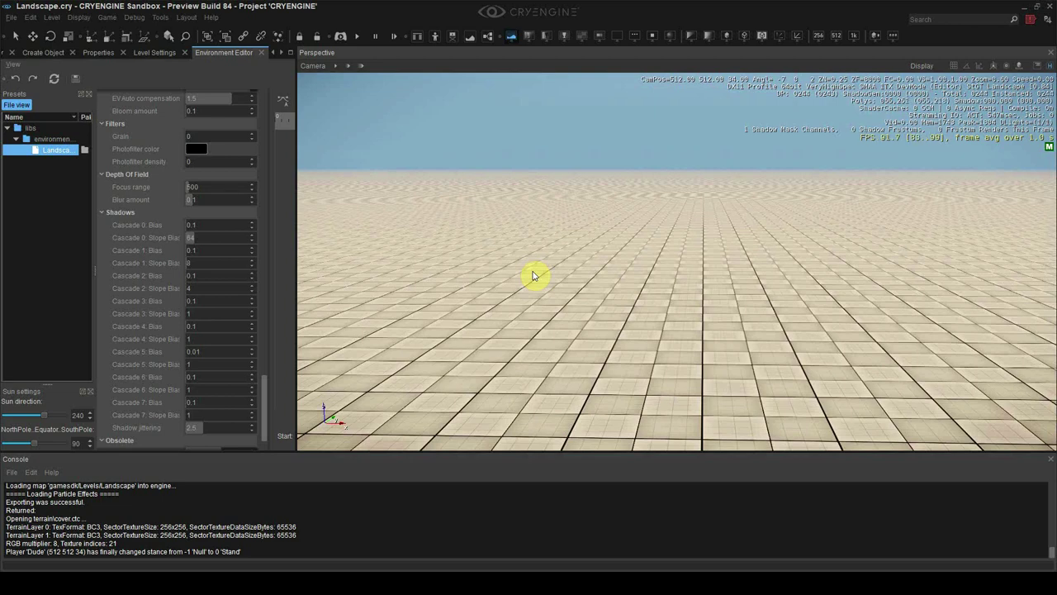
# - Place an AnimObject from the Physics legacy entities near the middle of the terrain
pyautogui.press('s')
pyautogui.scroll(5, 532, 257)
pyautogui.moveTo(532, 258); pyautogui.dragTo(750, 331, button='right')
pyautogui.press('a')
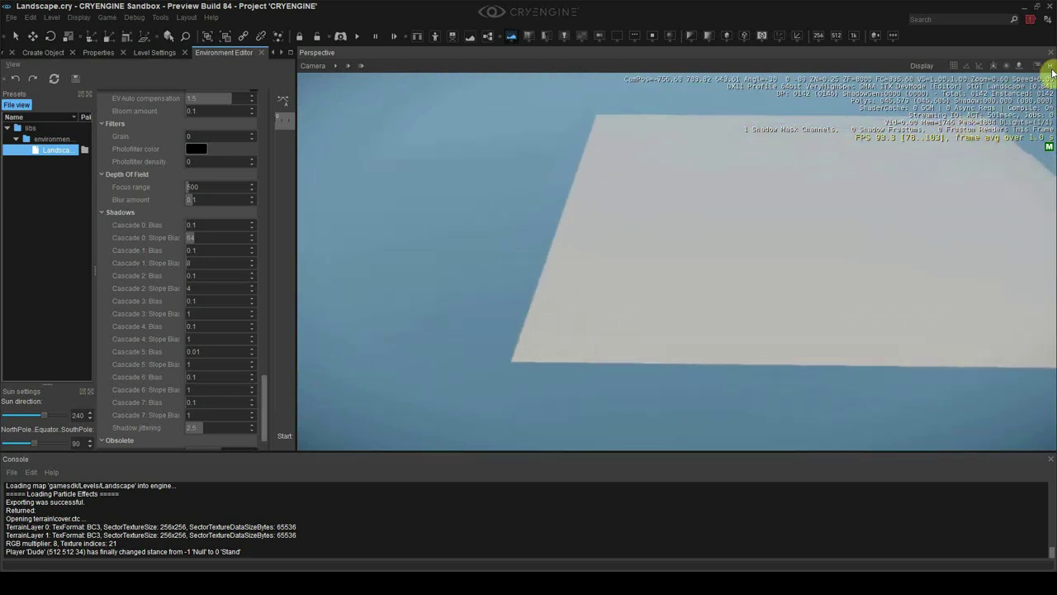
pyautogui.moveTo(911, 160); pyautogui.dragTo(653, 302, button='middle')
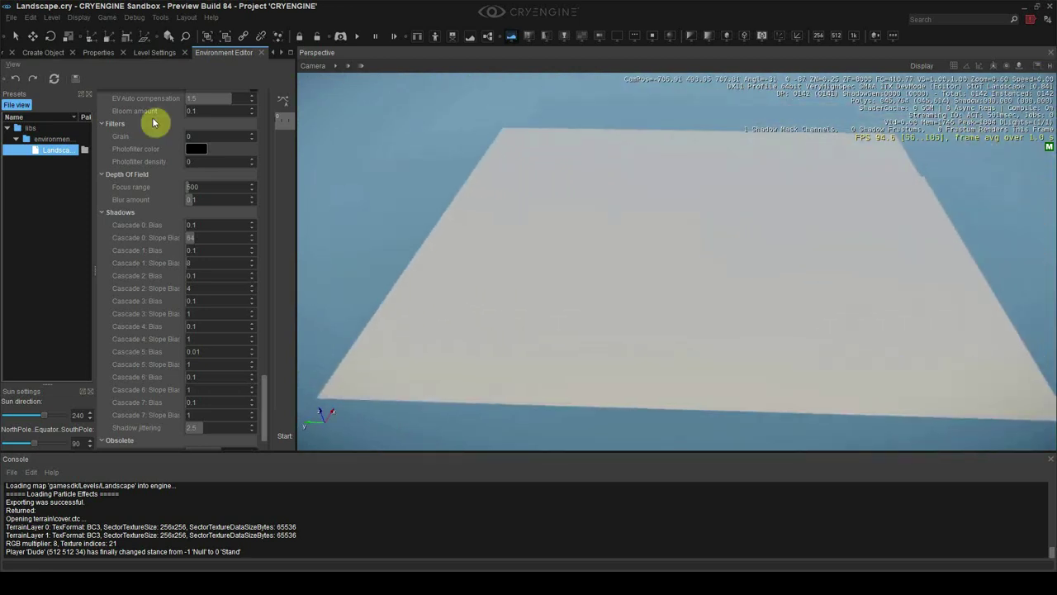
pyautogui.click(45, 55)
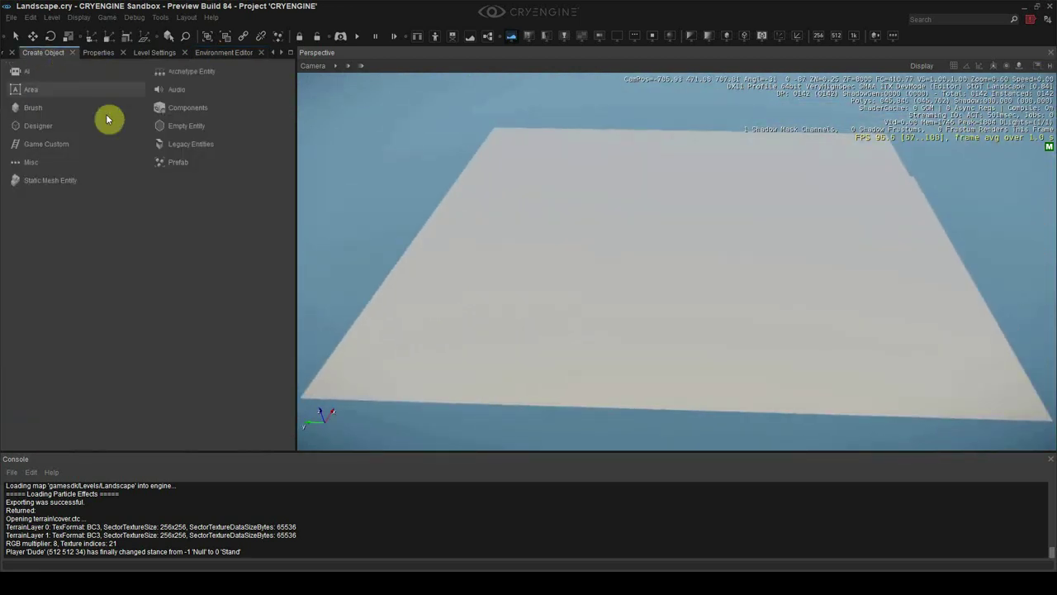
pyautogui.click(198, 144)
pyautogui.doubleClick(45, 214)
pyautogui.click(42, 223)
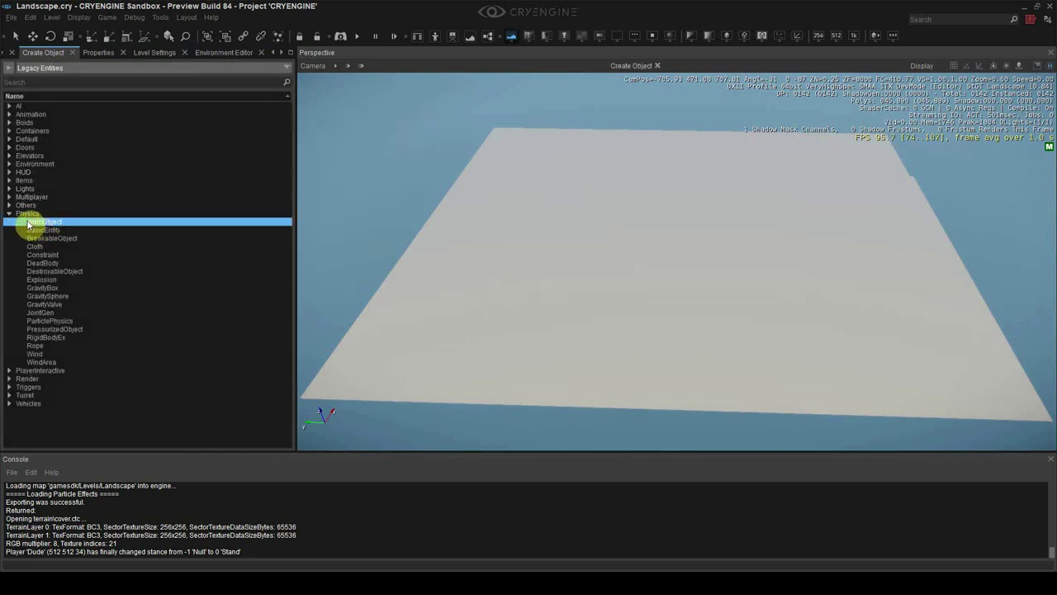
pyautogui.click(637, 250)
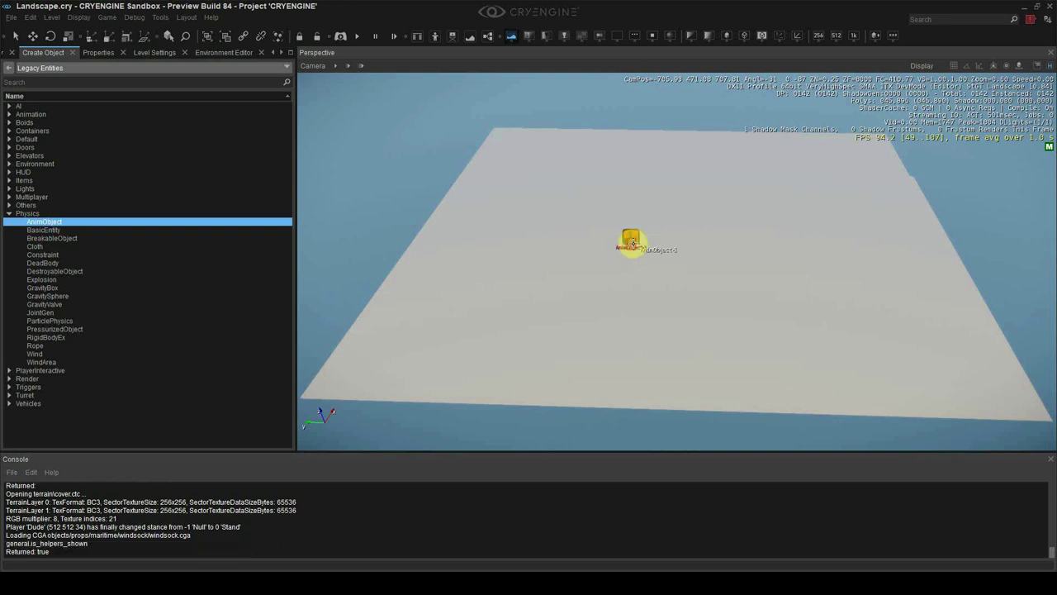
# - Reposition the AnimObject at several spots on the terrain surface, ending near the middle
pyautogui.scroll(3, 683, 262)
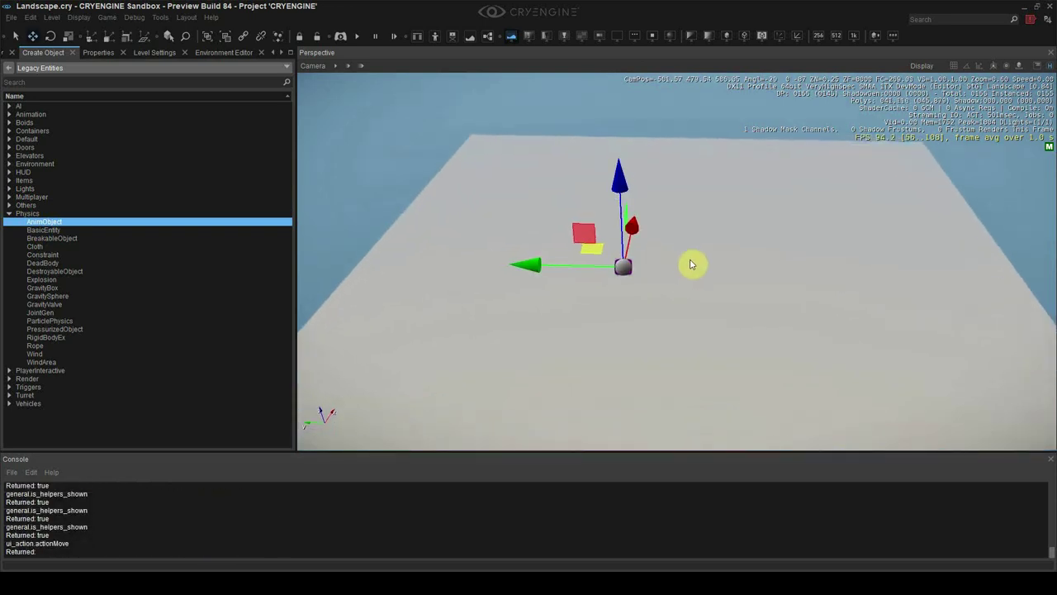
pyautogui.keyDown('ctrl'); pyautogui.keyDown('shift'); pyautogui.click(690, 260); pyautogui.keyUp('shift'); pyautogui.keyUp('ctrl')
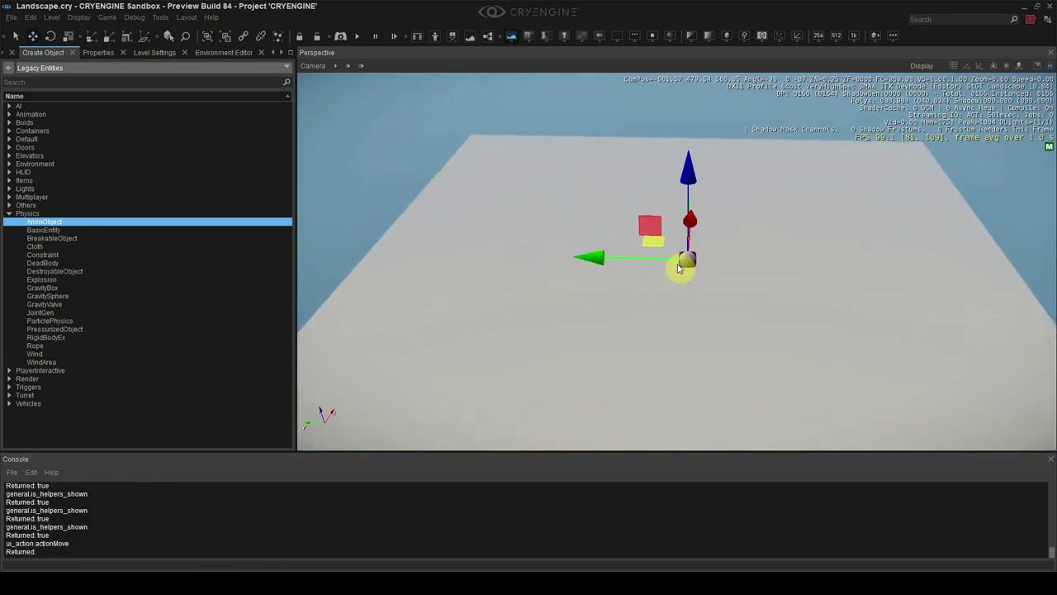
pyautogui.keyDown('ctrl'); pyautogui.keyDown('shift'); pyautogui.click(456, 331); pyautogui.keyUp('shift'); pyautogui.keyUp('ctrl')
pyautogui.keyDown('ctrl'); pyautogui.keyDown('shift'); pyautogui.click(665, 380); pyautogui.keyUp('shift'); pyautogui.keyUp('ctrl')
pyautogui.keyDown('ctrl'); pyautogui.keyDown('shift'); pyautogui.click(767, 199); pyautogui.keyUp('shift'); pyautogui.keyUp('ctrl')
pyautogui.keyDown('ctrl'); pyautogui.keyDown('shift'); pyautogui.click(623, 242); pyautogui.keyUp('shift'); pyautogui.keyUp('ctrl')
pyautogui.keyDown('ctrl'); pyautogui.keyDown('shift'); pyautogui.click(682, 280); pyautogui.keyUp('shift'); pyautogui.keyUp('ctrl')
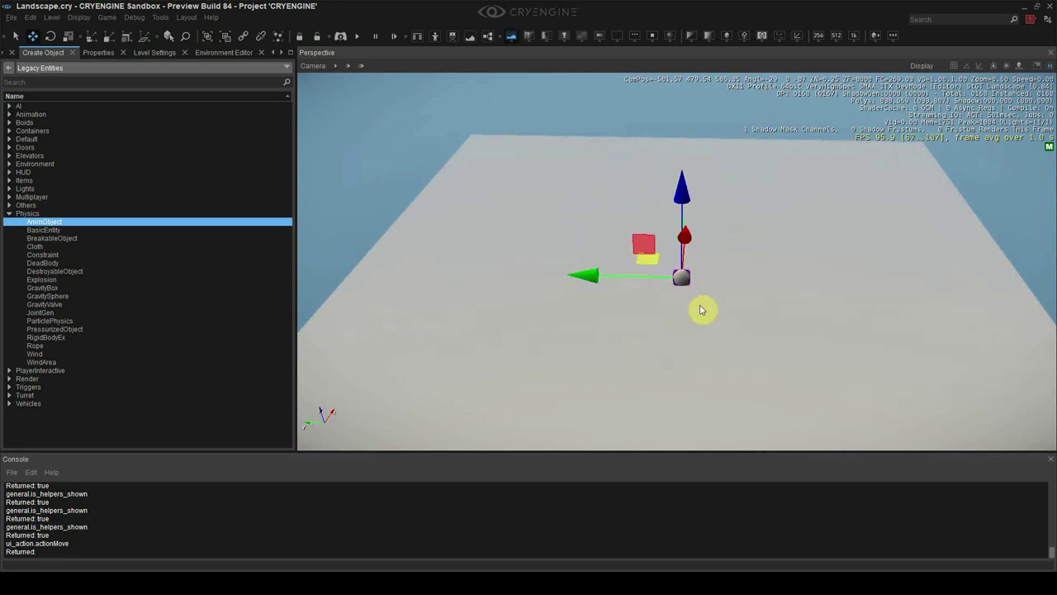
# - Examine the AnimObject's windsock model up close at ground level to judge its scale on the terrain
pyautogui.scroll(-5, 701, 309)
pyautogui.moveTo(701, 310); pyautogui.dragTo(701, 283, button='right')
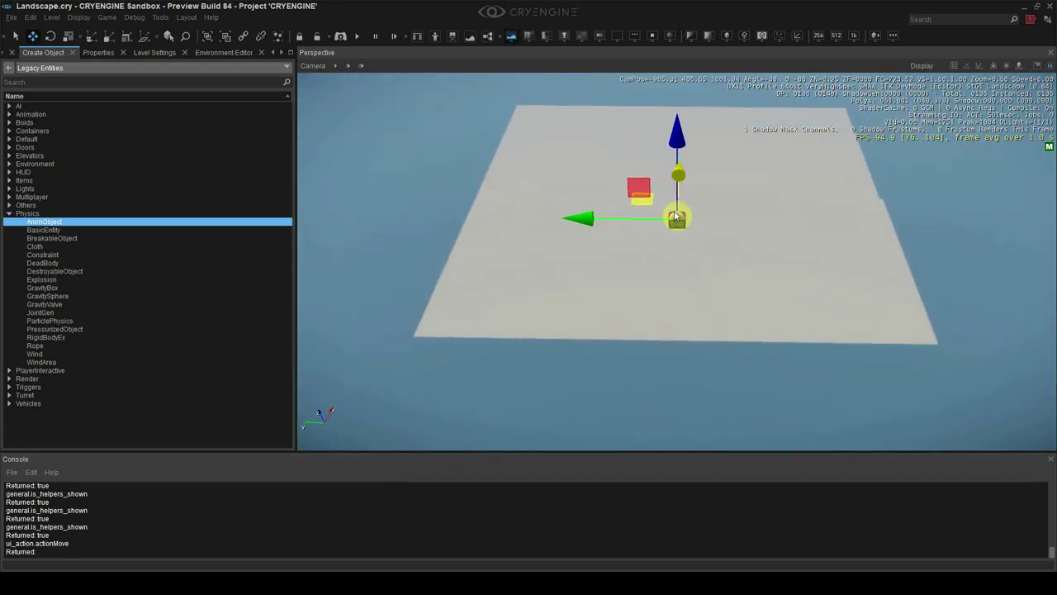
pyautogui.scroll(10, 686, 229)
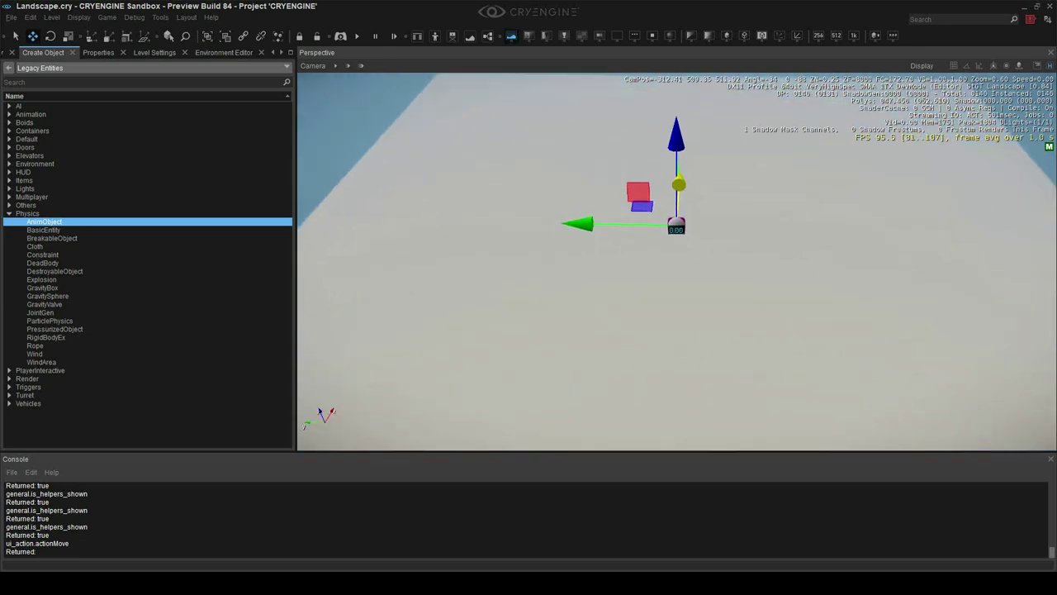
pyautogui.press('w')
pyautogui.moveTo(696, 301); pyautogui.dragTo(718, 261, button='right')
pyautogui.click(713, 277)
pyautogui.press('s')
pyautogui.click(649, 337)
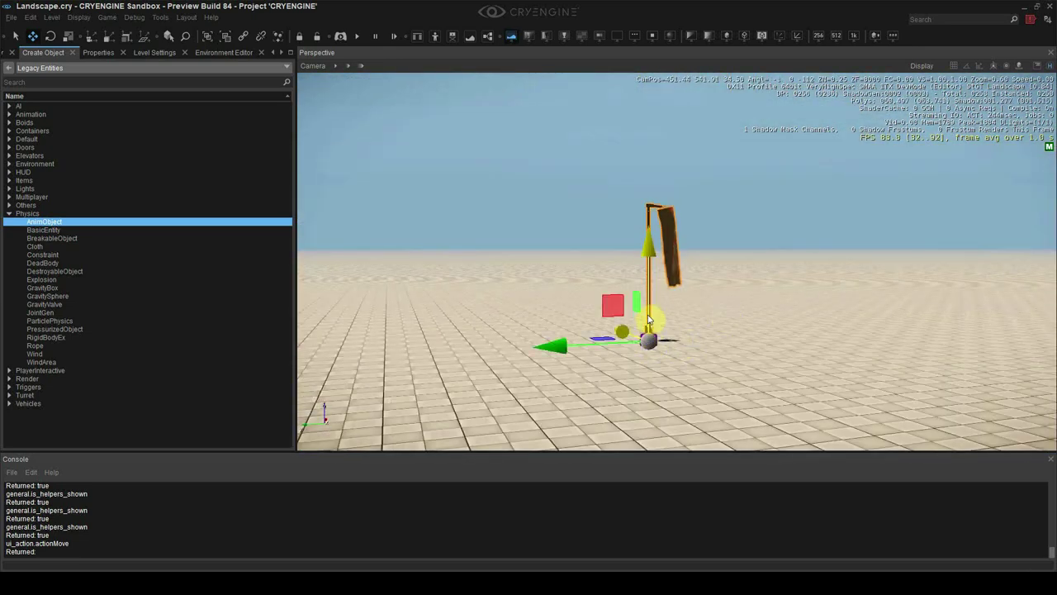
pyautogui.moveTo(652, 324); pyautogui.dragTo(651, 322)
pyautogui.click(748, 333)
pyautogui.moveTo(746, 329); pyautogui.dragTo(756, 341, button='right')
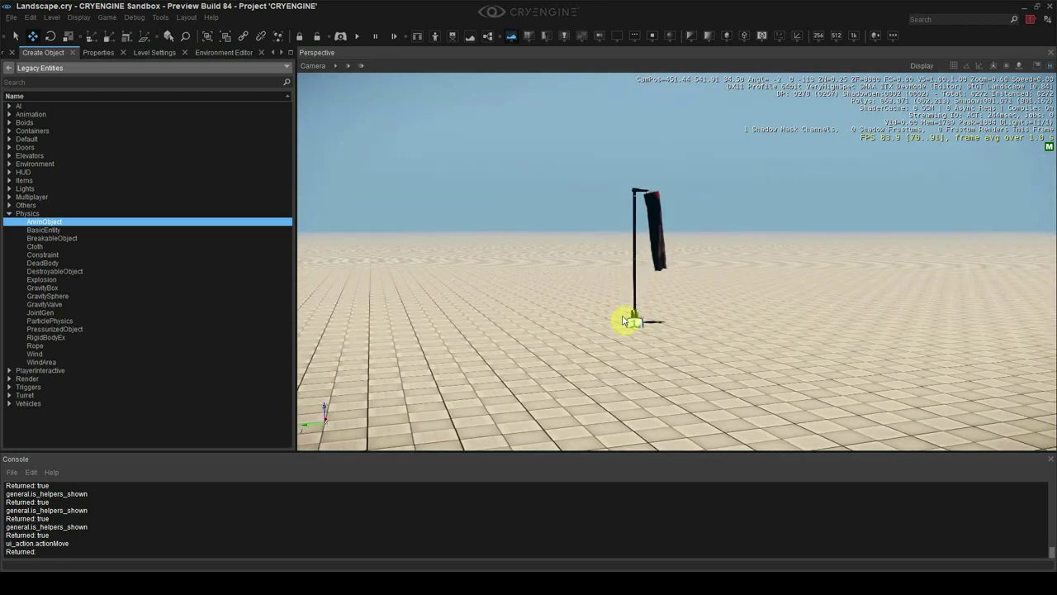
# - Set the windsock AnimObject's X and Y position to 500 each
pyautogui.click(632, 321)
pyautogui.click(99, 52)
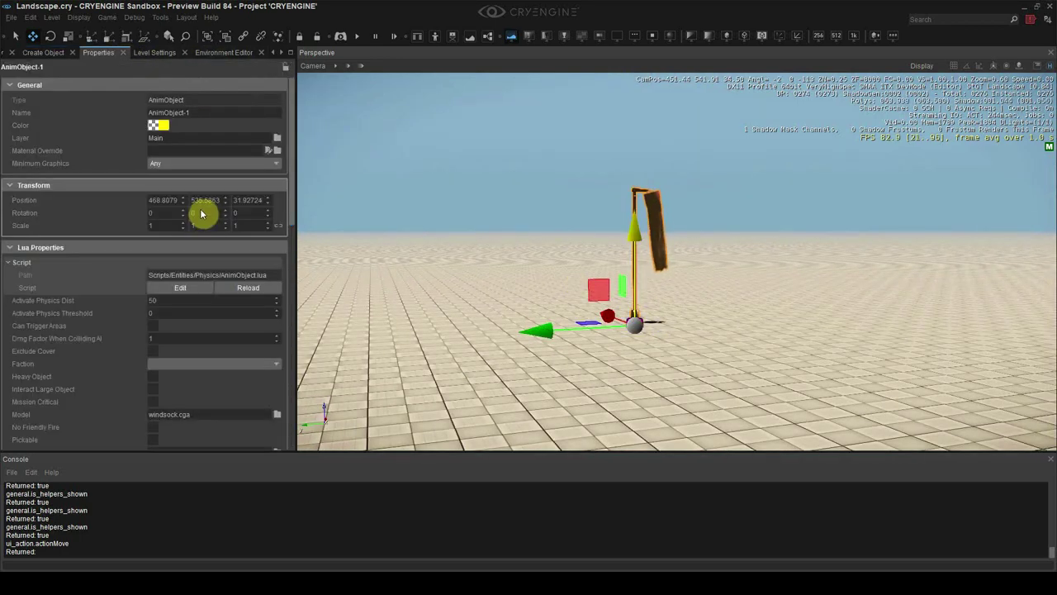
pyautogui.click(171, 201)
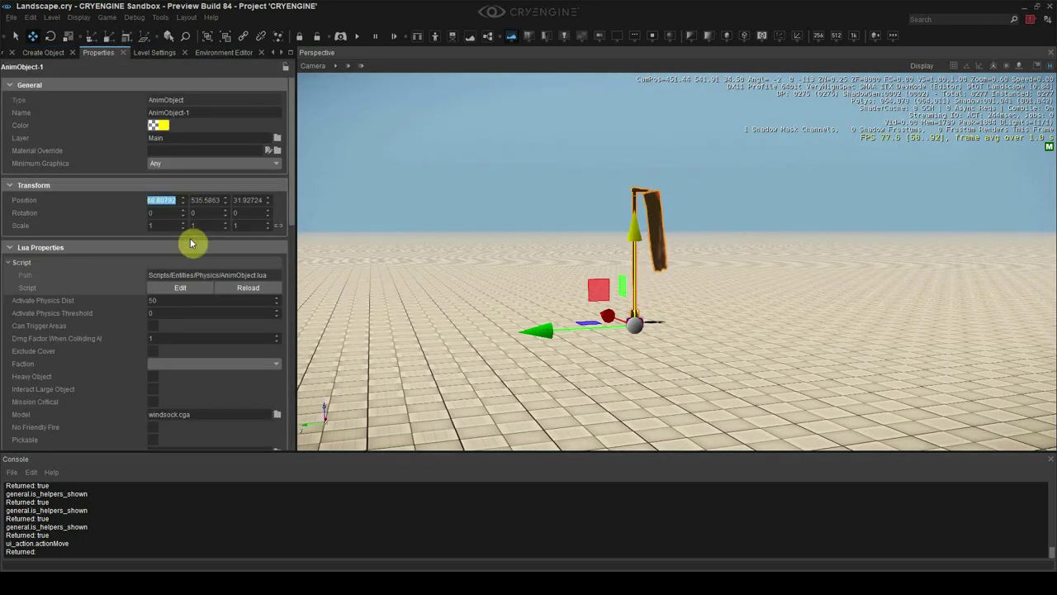
pyautogui.press('Return')
pyautogui.write('50')
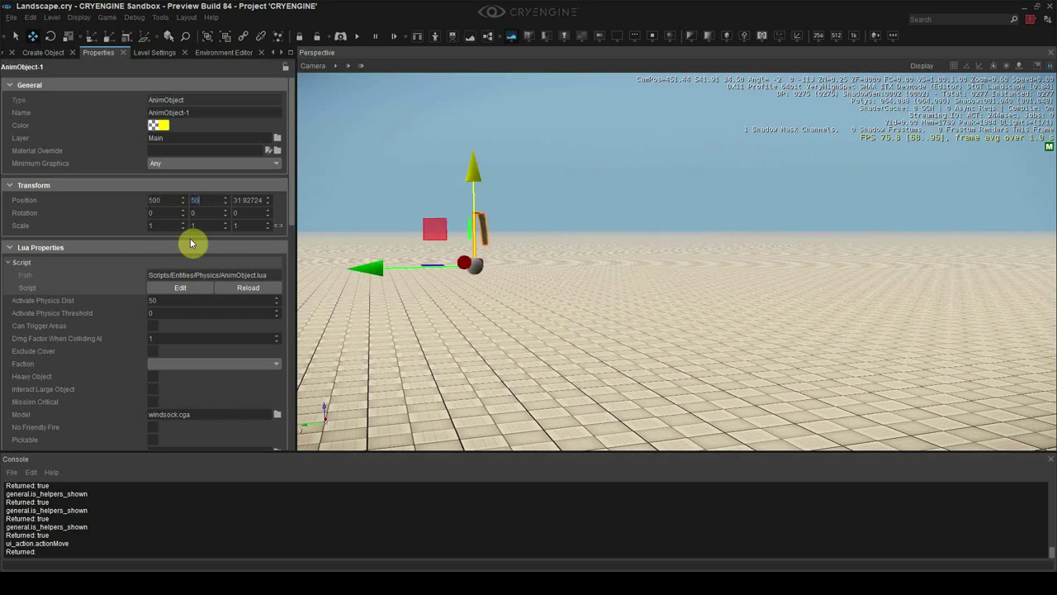
pyautogui.write('0')
pyautogui.press('Return')
# - Deselect the windsock and view it from a raised angle against the tiled terrain
pyautogui.click(413, 240)
pyautogui.moveTo(413, 239); pyautogui.dragTo(387, 311, button='right')
pyautogui.press('w')
pyautogui.press('s')
pyautogui.scroll(-2, 396, 289)
pyautogui.press('s')
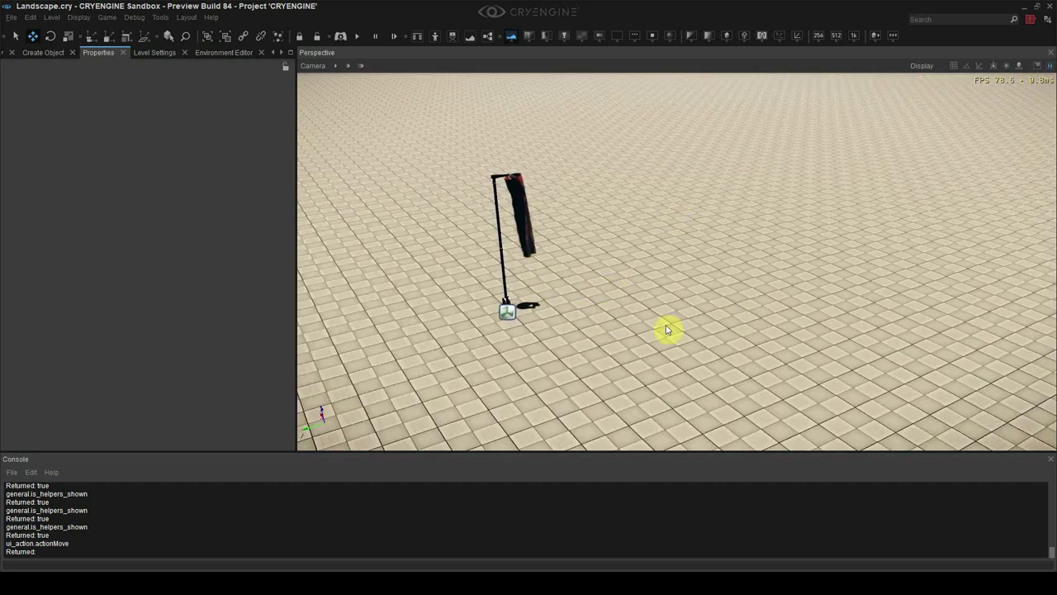
pyautogui.moveTo(645, 314); pyautogui.dragTo(661, 332, button='right')
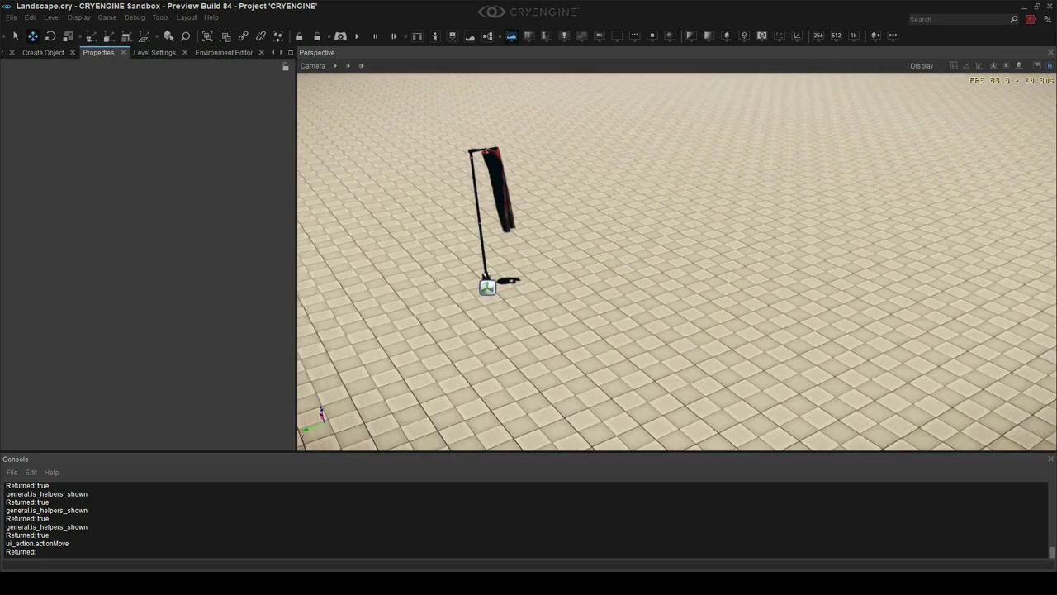
# - Open the Terrain Editor and show its paint layers
pyautogui.click(281, 53)
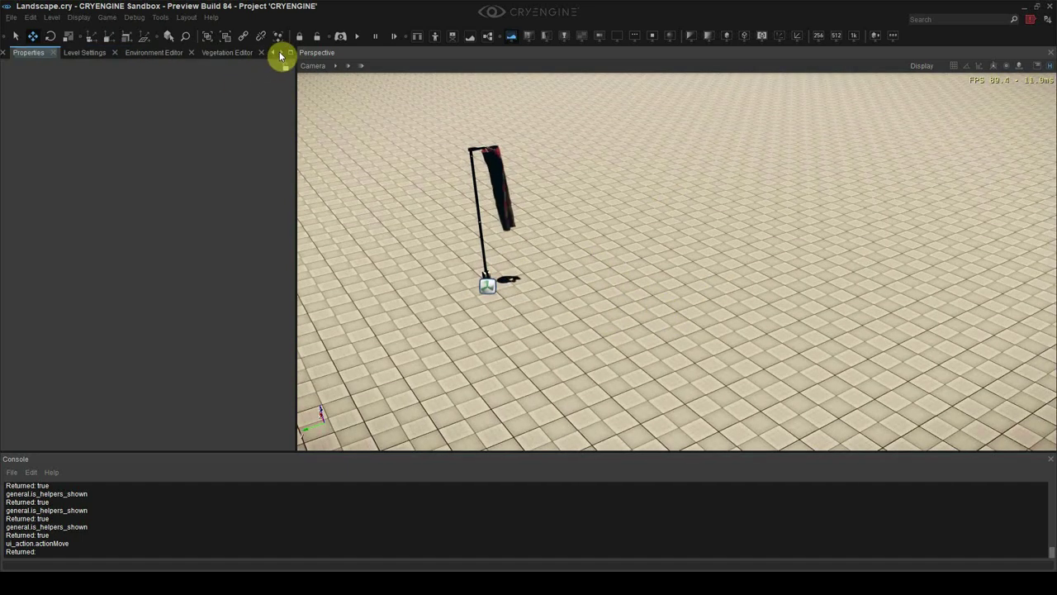
pyautogui.click(272, 53)
pyautogui.click(86, 52)
pyautogui.click(161, 17)
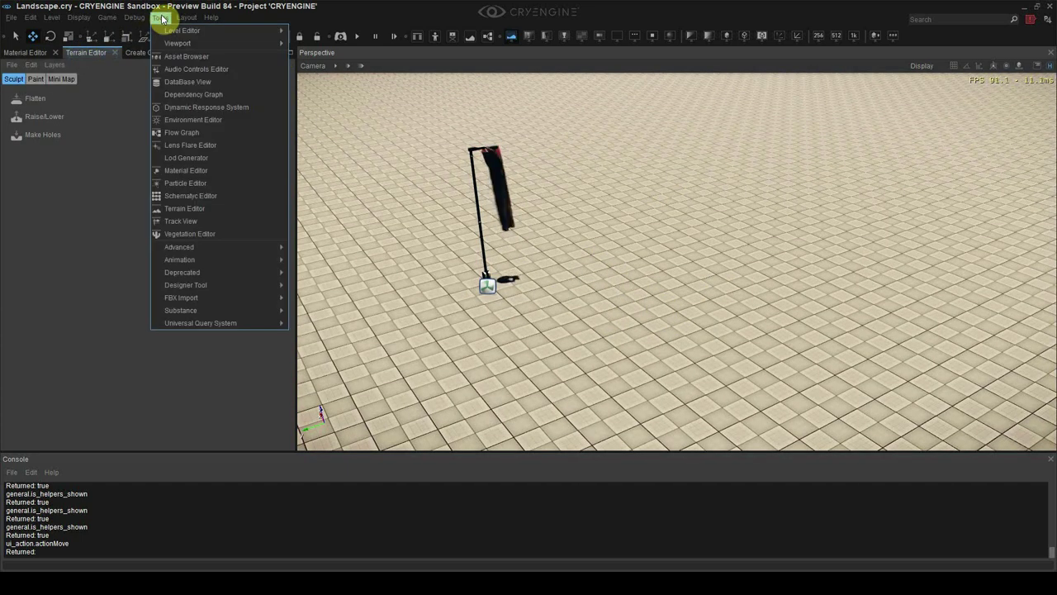
pyautogui.click(201, 217)
pyautogui.click(35, 81)
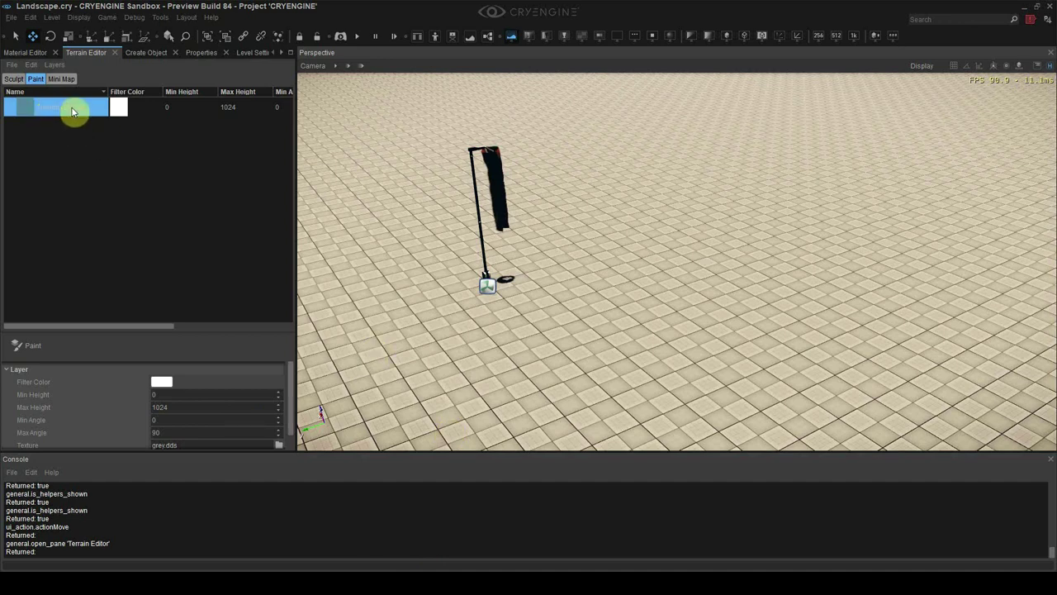
# - Create a new terrain paint layer and name it Grass_uncut_01
pyautogui.moveTo(656, 239); pyautogui.dragTo(667, 247, button='right')
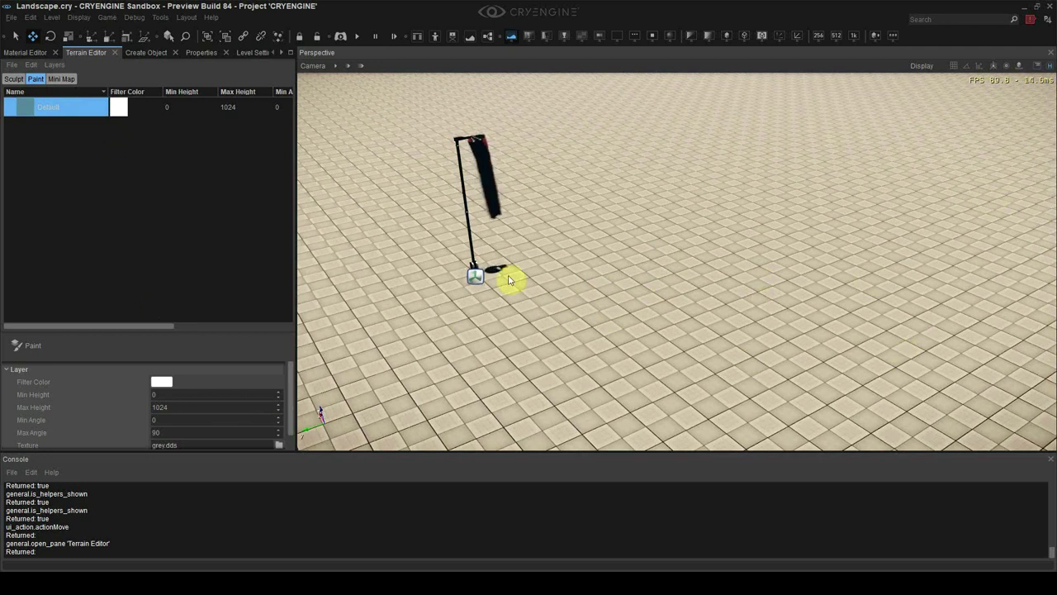
pyautogui.rightClick(99, 144)
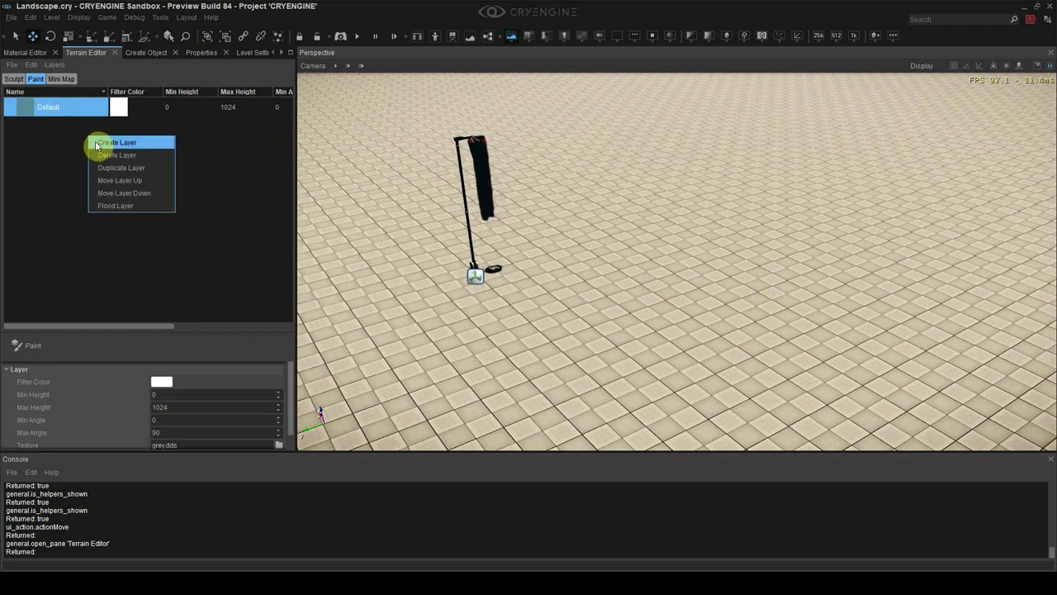
pyautogui.click(106, 143)
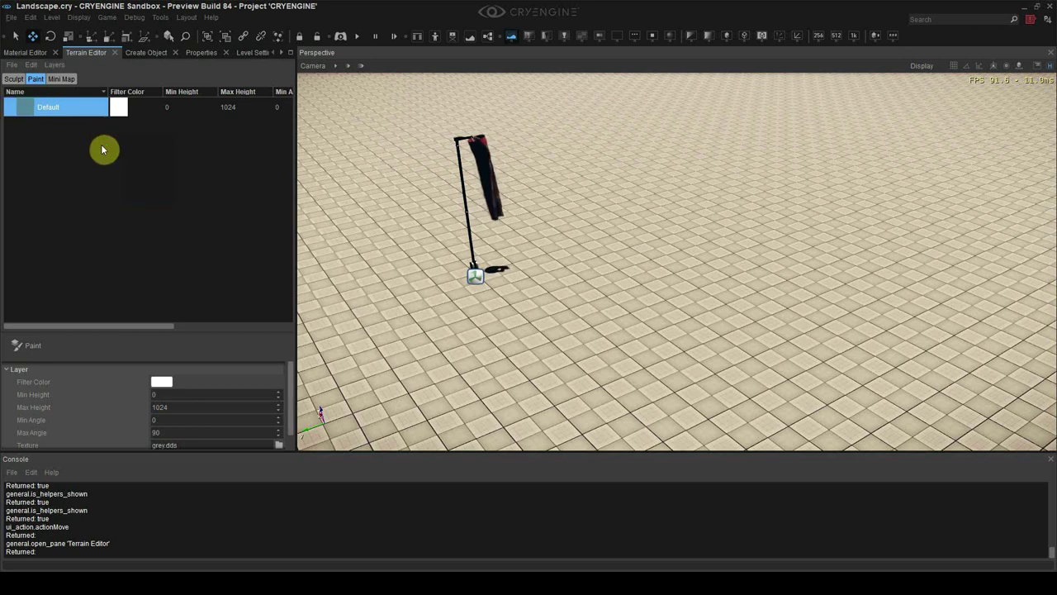
pyautogui.doubleClick(63, 126)
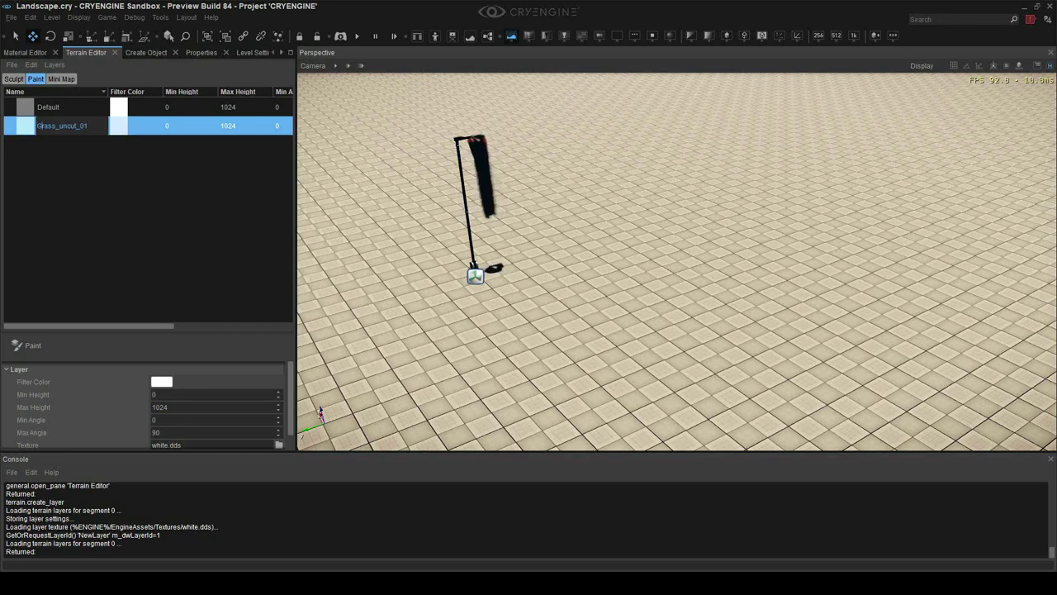
pyautogui.press('Return')
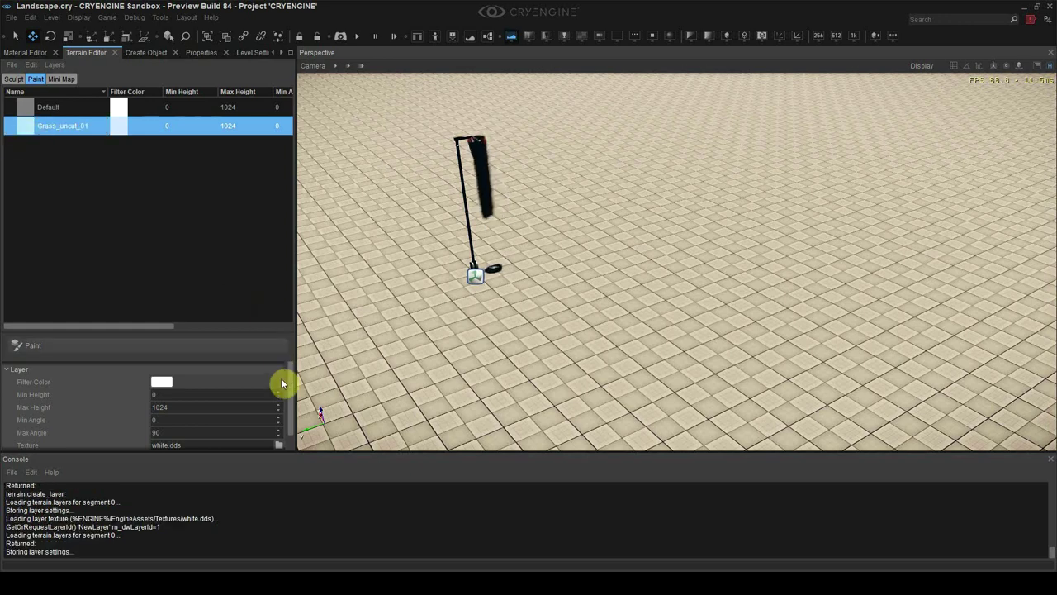
# - Set the Grass_uncut_01 layer's texture to cliff_shrubbery_slope_pattern from the GameSDK textures/terrain folder
pyautogui.moveTo(289, 386); pyautogui.dragTo(295, 401)
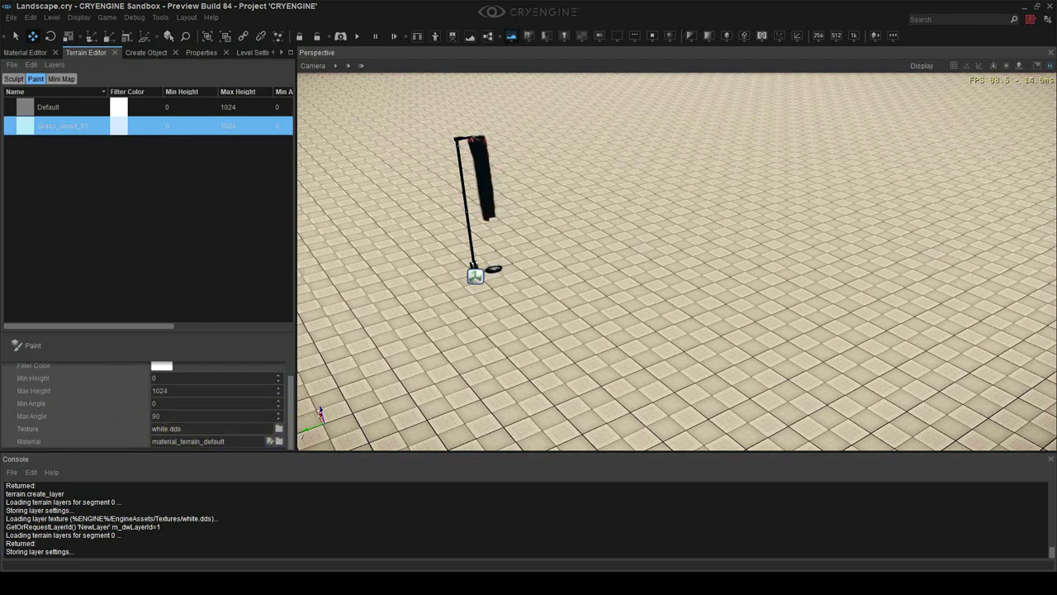
pyautogui.click(279, 429)
pyautogui.moveTo(390, 143); pyautogui.dragTo(832, 104)
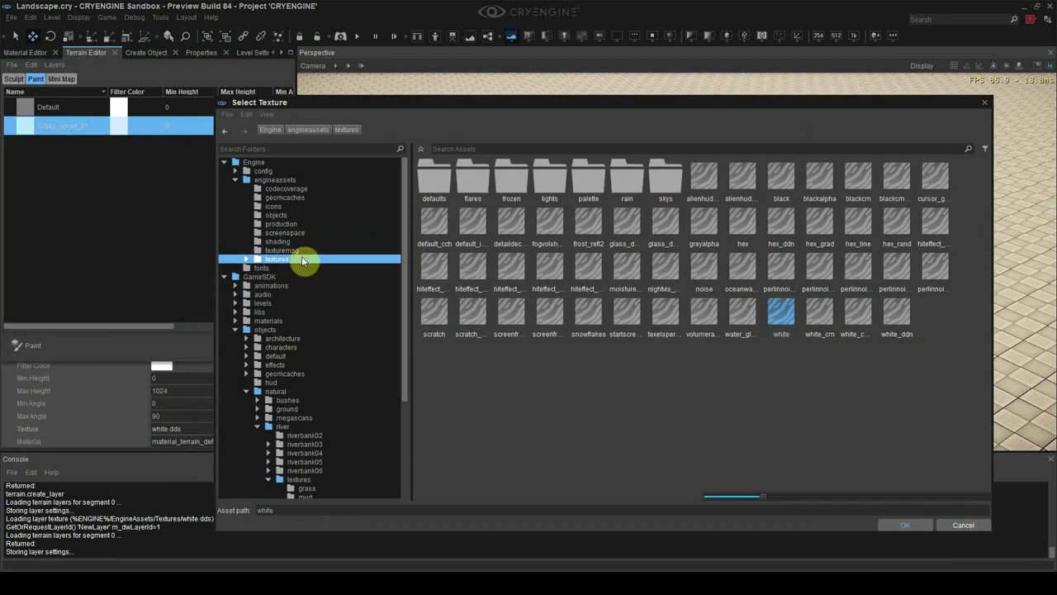
pyautogui.scroll(-1, 304, 262)
pyautogui.scroll(-3, 323, 363)
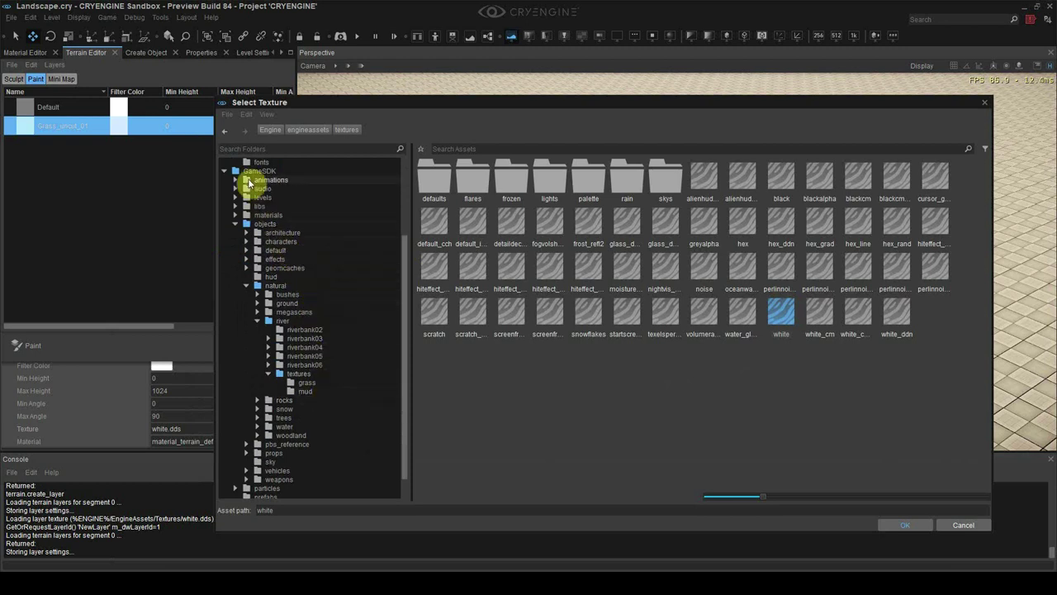
pyautogui.click(237, 223)
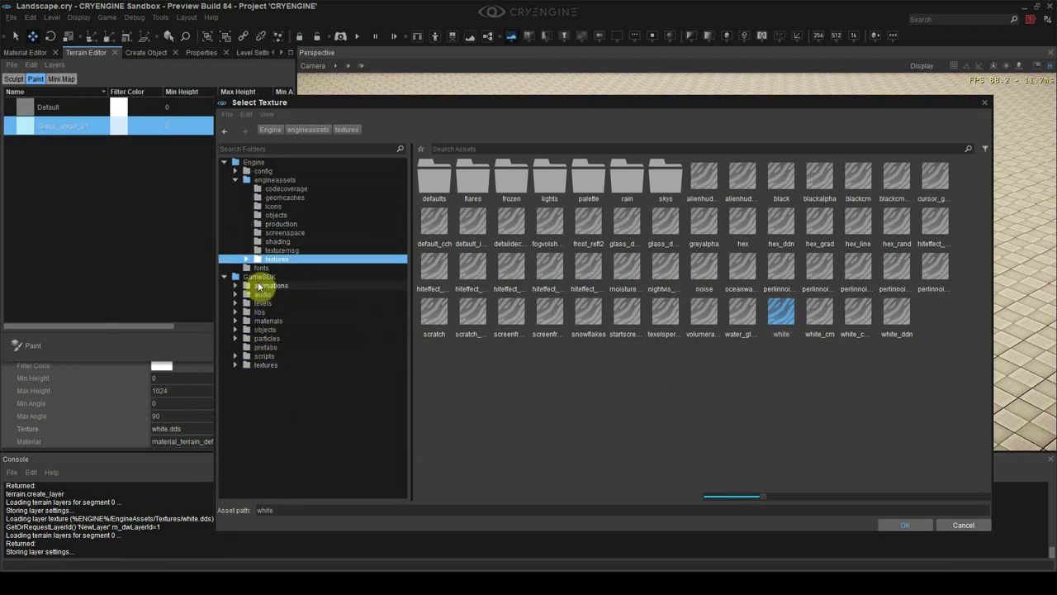
pyautogui.click(258, 277)
pyautogui.click(266, 365)
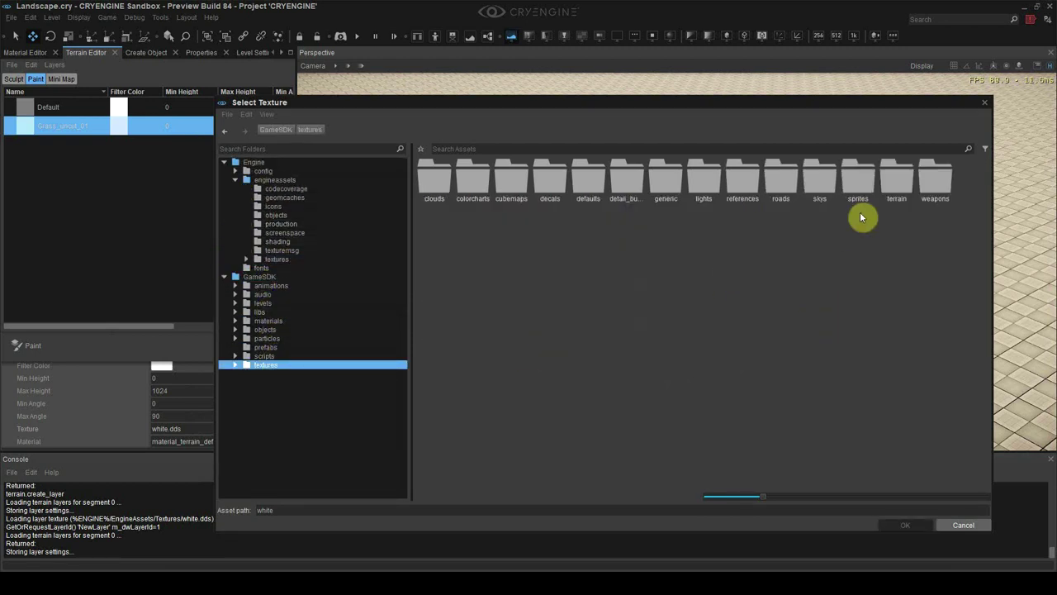
pyautogui.doubleClick(887, 191)
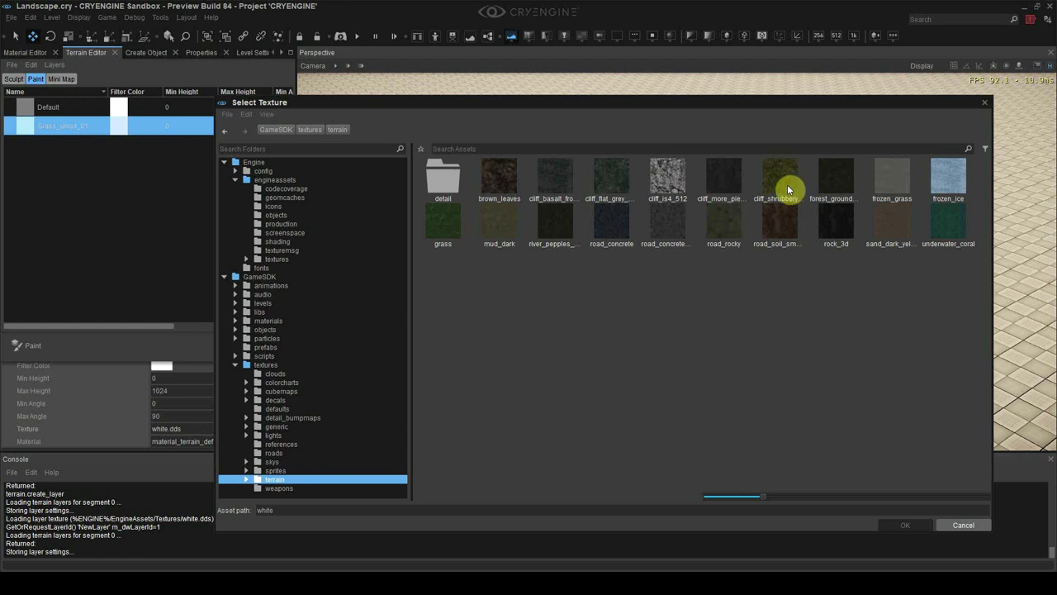
pyautogui.moveTo(504, 237)
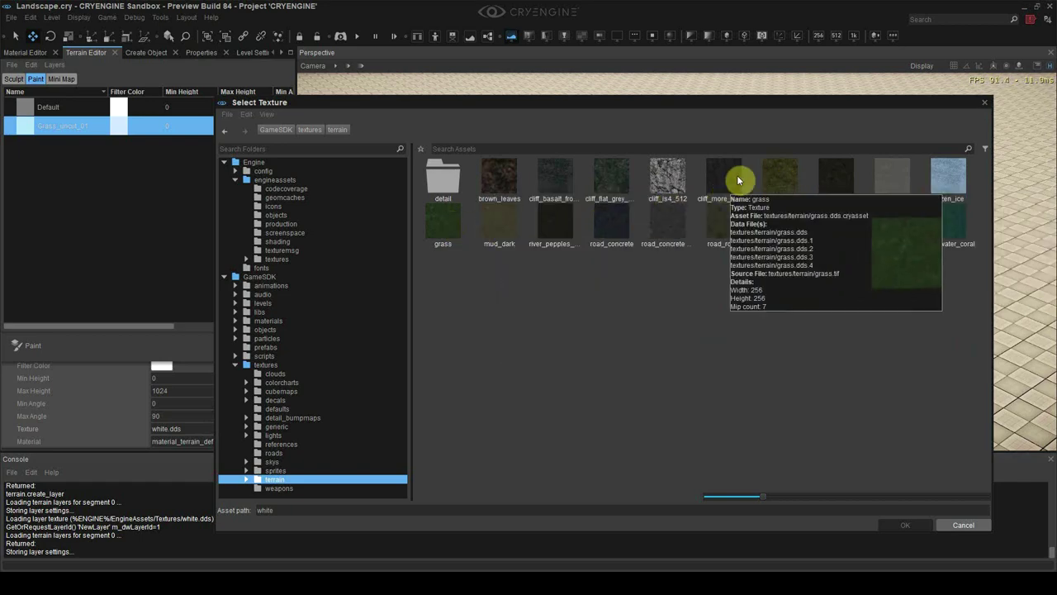
pyautogui.doubleClick(773, 177)
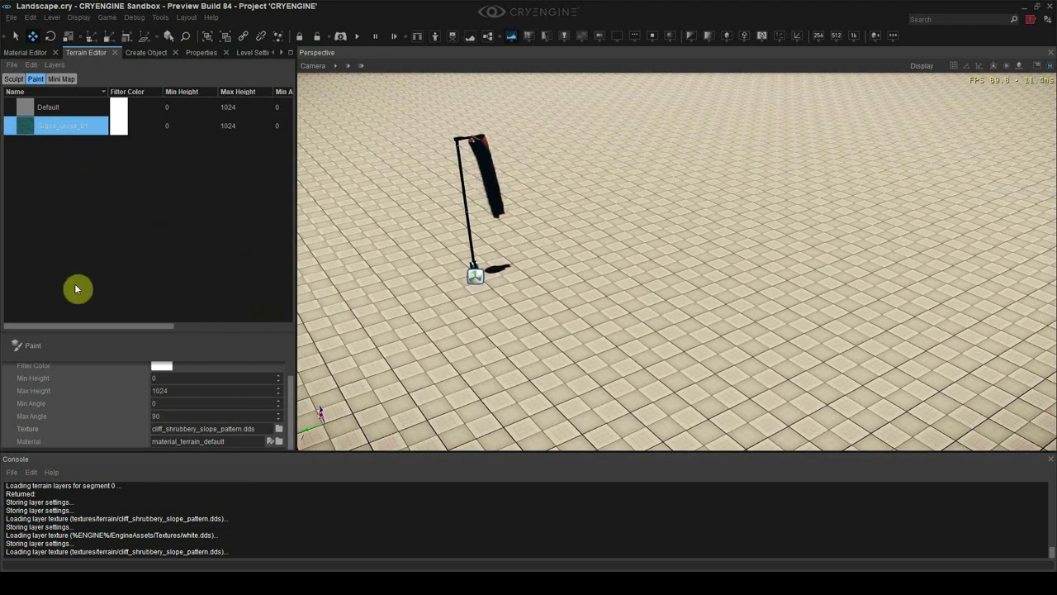
# - Paint a test patch of the Grass_uncut_01 layer on the terrain beside the windsock and show the layer's texture and material settings
pyautogui.click(47, 344)
pyautogui.moveTo(661, 276)
pyautogui.mouseDown()
pyautogui.moveTo(642, 303)
pyautogui.moveTo(547, 260)
pyautogui.moveTo(566, 301)
pyautogui.moveTo(632, 361)
pyautogui.moveTo(644, 300)
pyautogui.mouseUp()
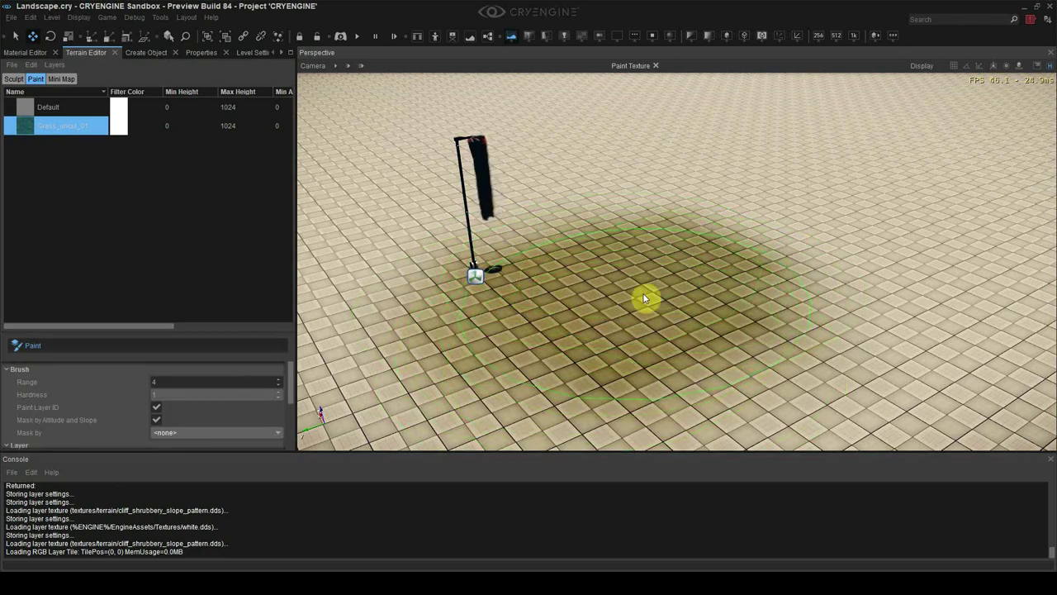
pyautogui.scroll(5, 630, 295)
pyautogui.scroll(-5, 632, 286)
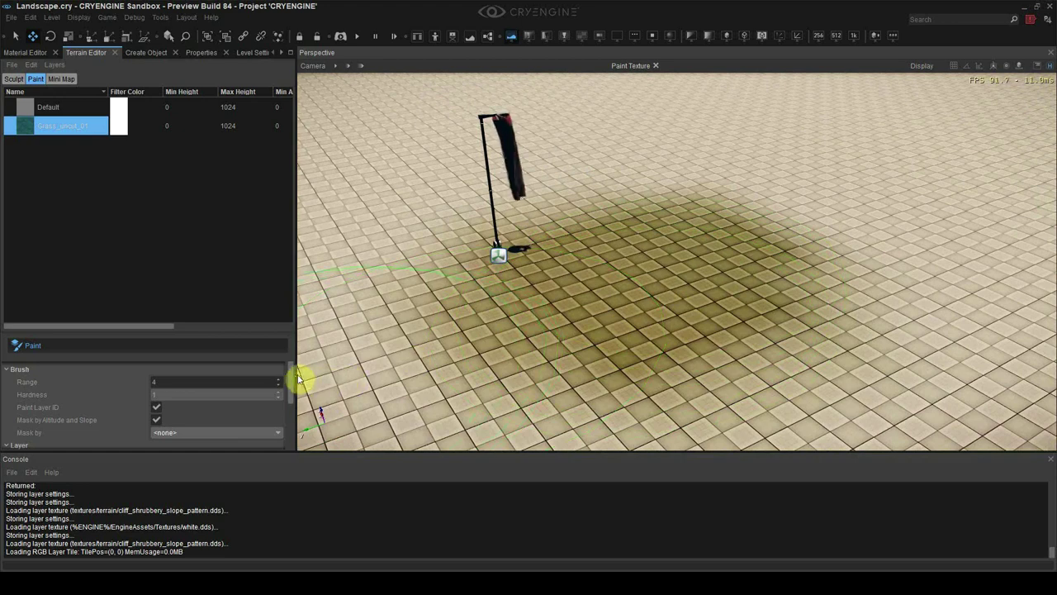
pyautogui.moveTo(295, 379); pyautogui.dragTo(300, 439)
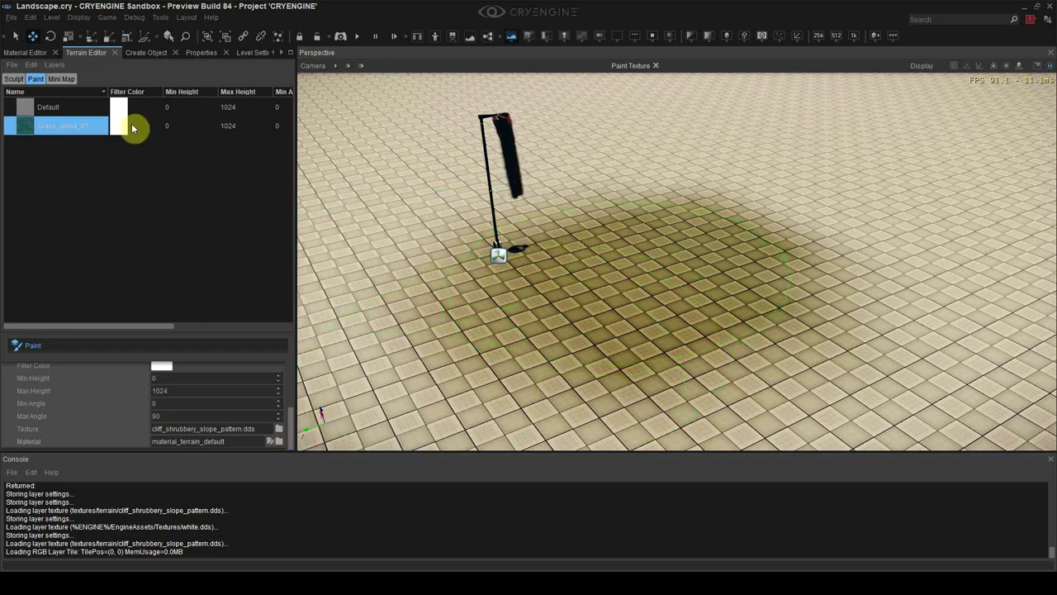
# - Open the Material Editor, list all materials and expand the materials folder
pyautogui.click(39, 55)
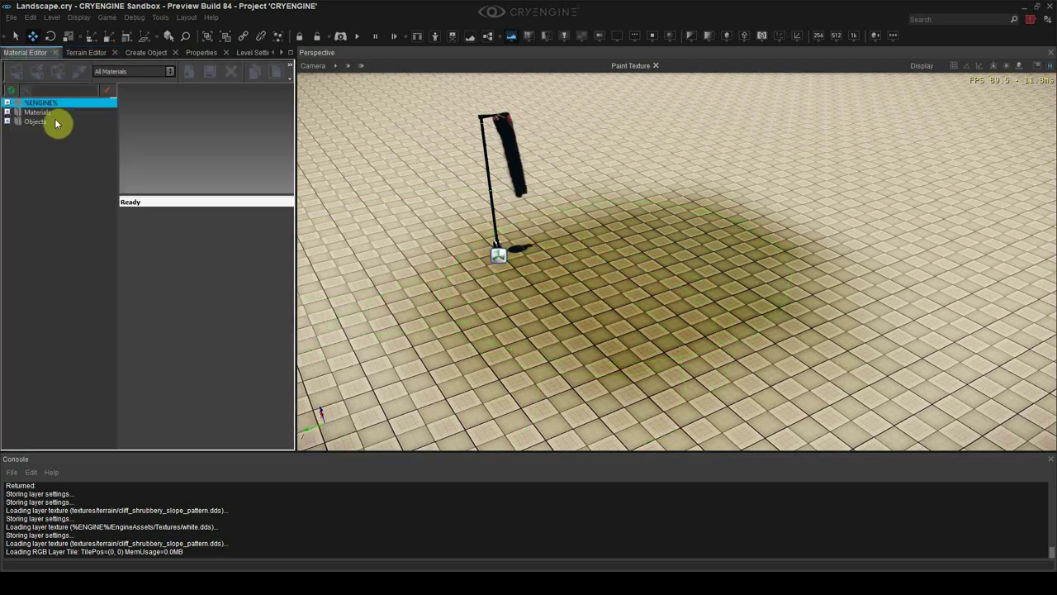
pyautogui.click(12, 123)
pyautogui.click(8, 112)
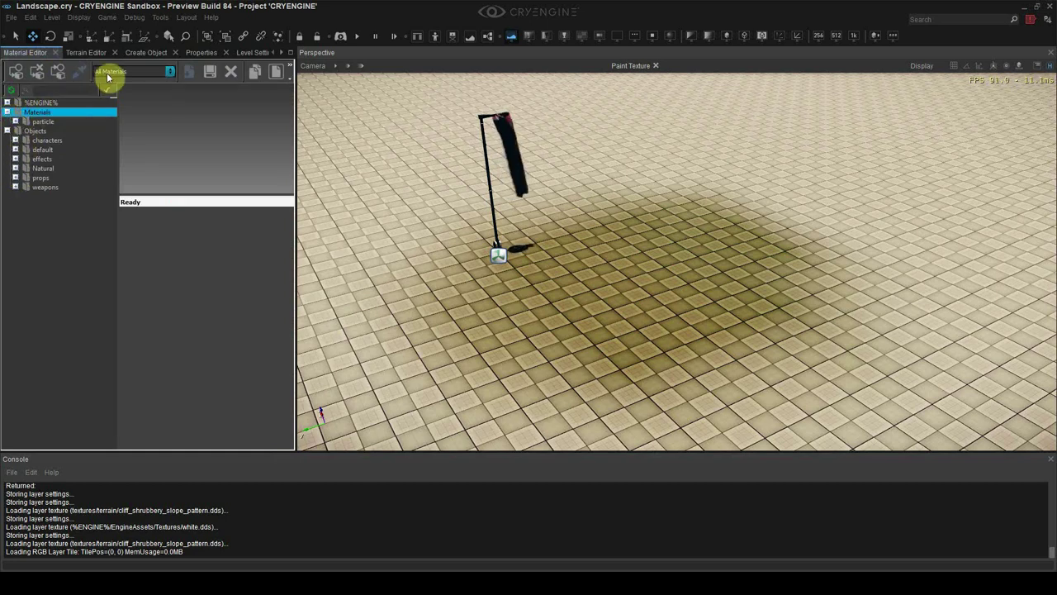
pyautogui.click(108, 72)
pyautogui.click(112, 83)
pyautogui.click(8, 113)
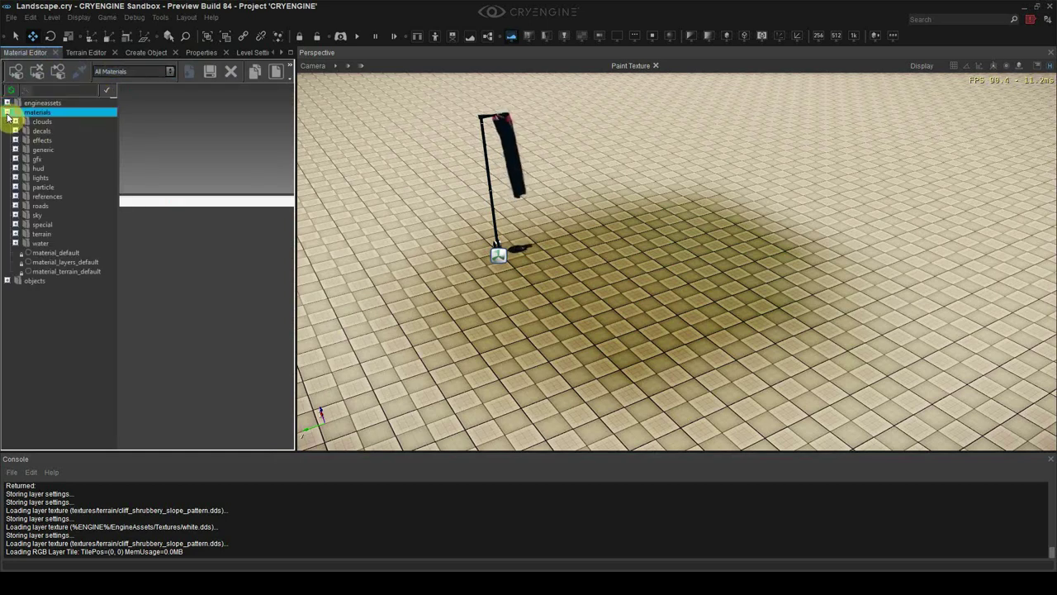
# - Filter the material list to Used In Level and look into its materials and objects folders
pyautogui.click(108, 72)
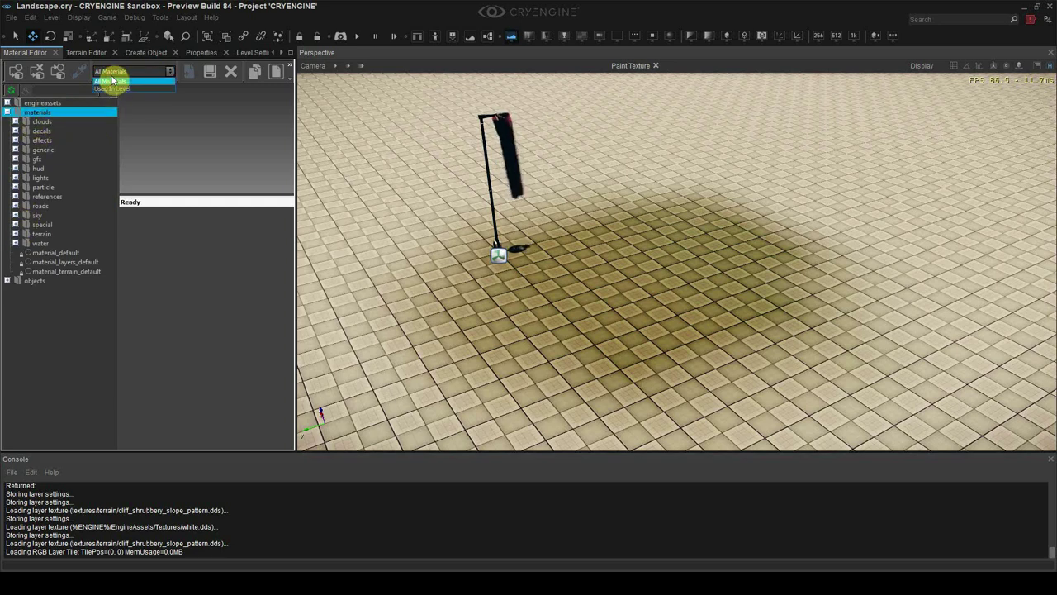
pyautogui.click(113, 88)
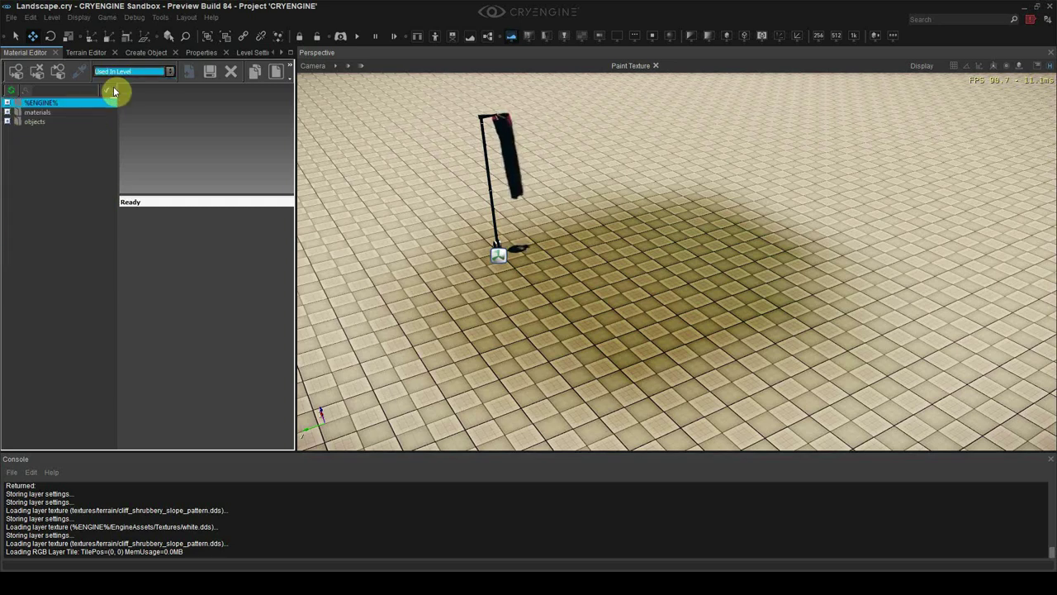
pyautogui.click(9, 114)
pyautogui.click(9, 122)
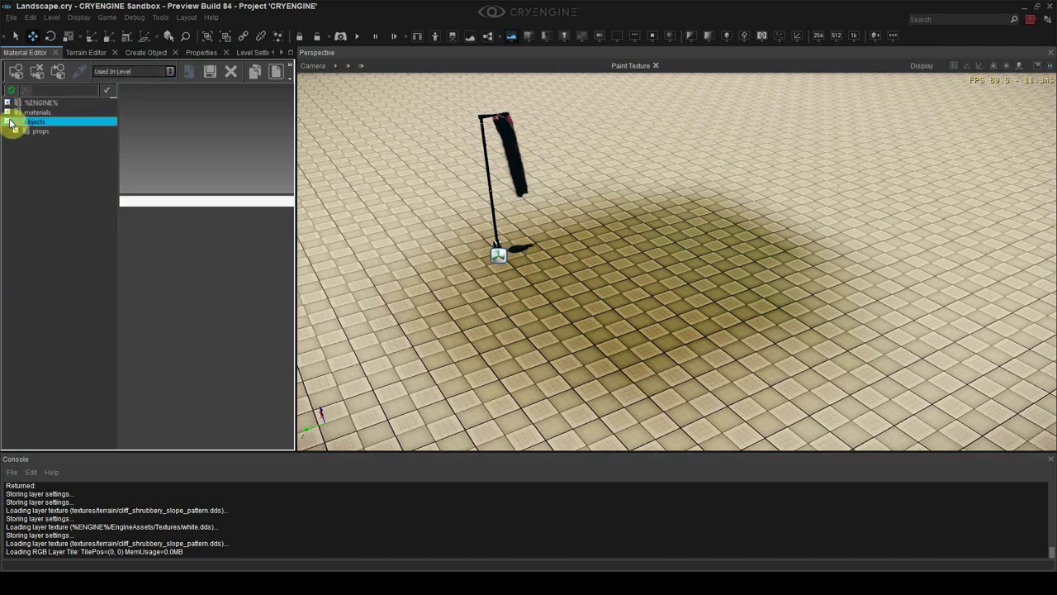
# - Set the material list to All Materials and browse the terrain materials inside the materials folder
pyautogui.click(113, 72)
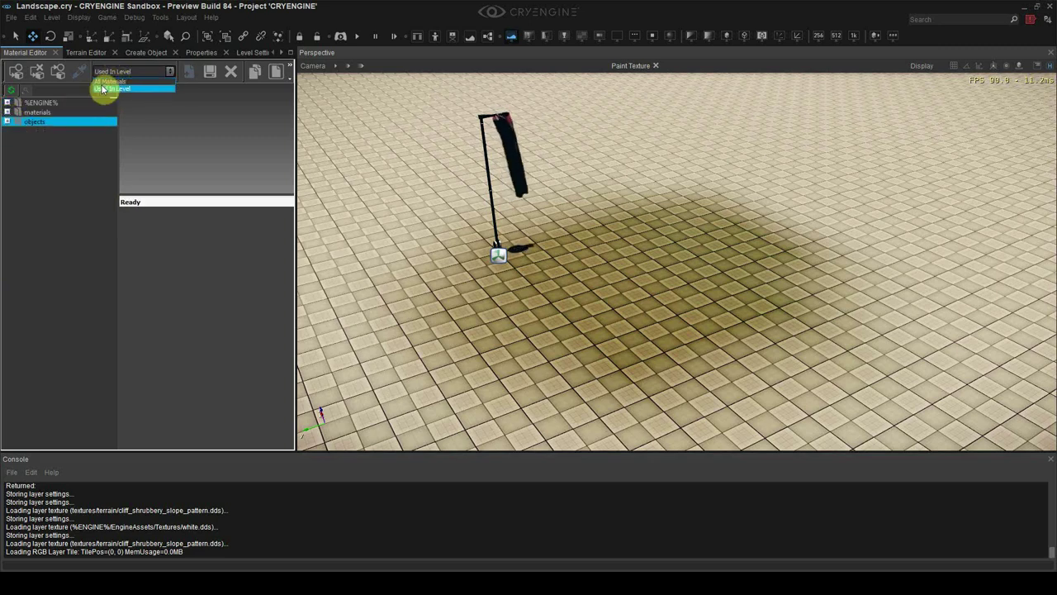
pyautogui.click(114, 82)
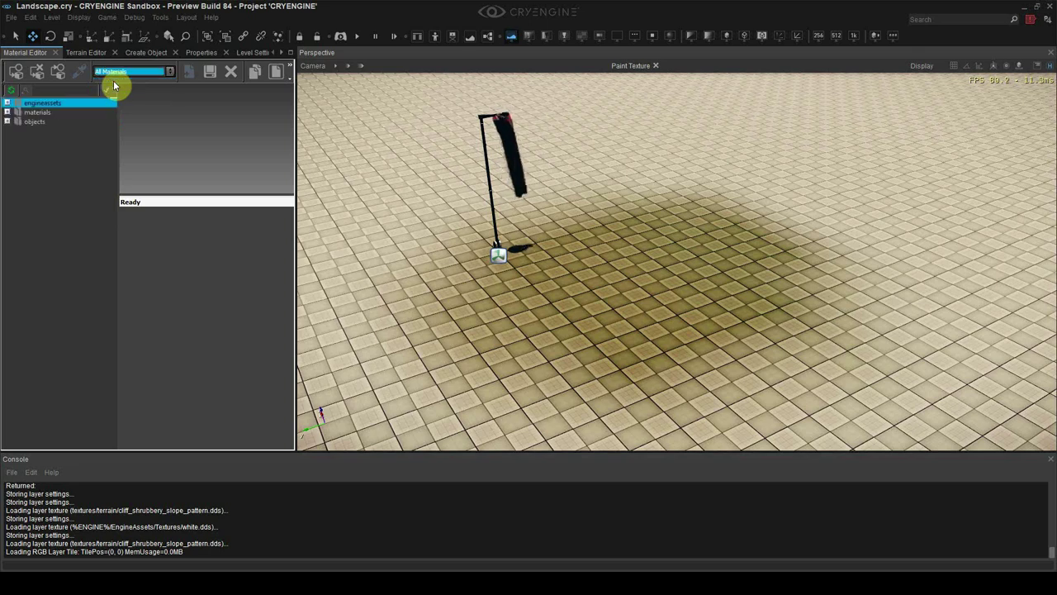
pyautogui.click(7, 111)
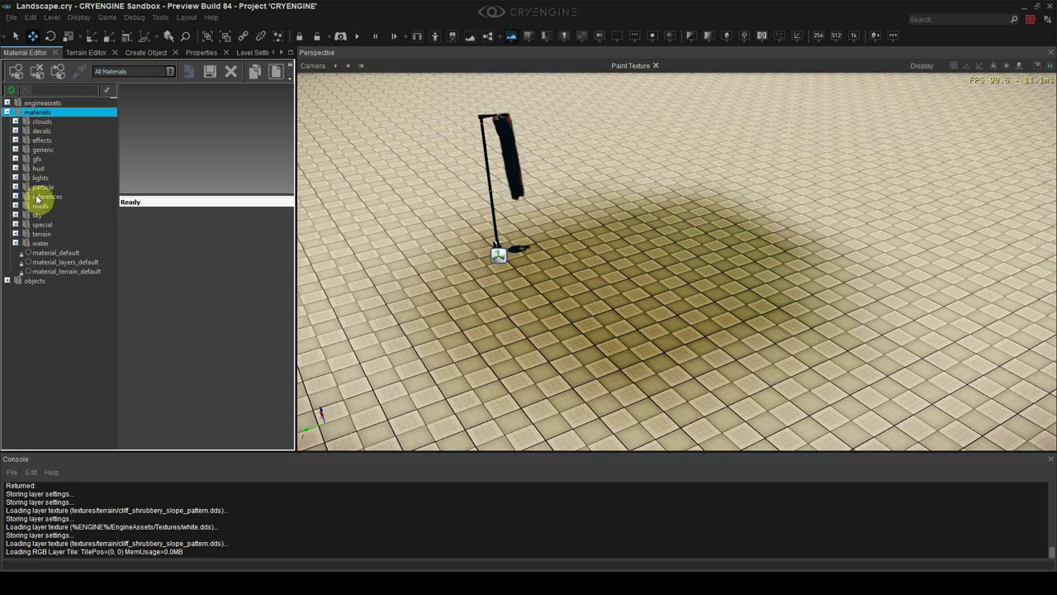
pyautogui.click(16, 234)
pyautogui.scroll(-4, 65, 248)
pyautogui.scroll(-8, 66, 252)
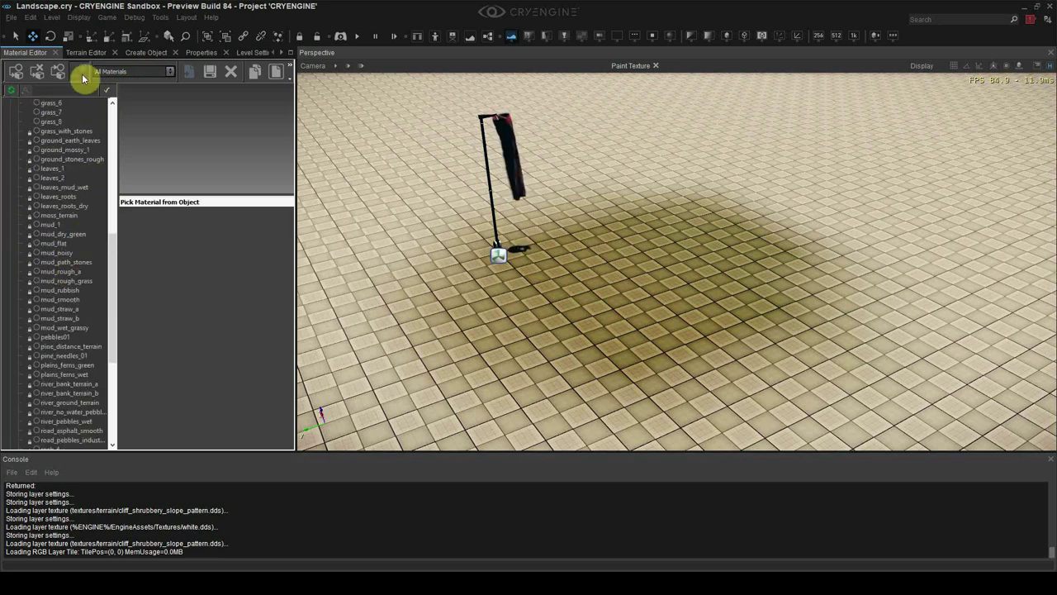
# - Dock the Terrain Editor on the opposite side of the viewport and show the mud_flat terrain material in the Material Editor
pyautogui.moveTo(90, 52); pyautogui.dragTo(829, 267)
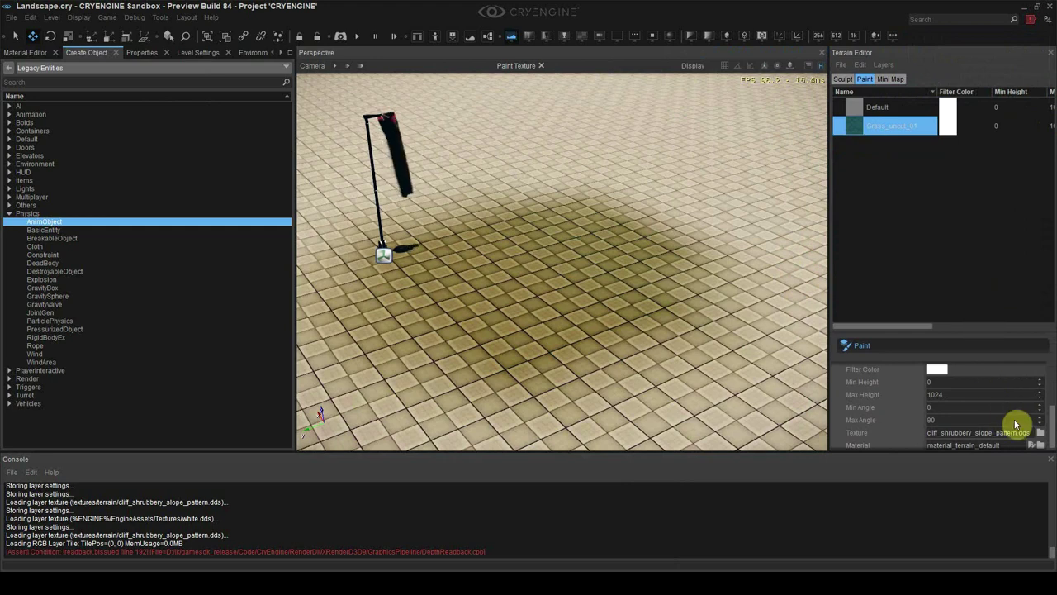
pyautogui.scroll(-1, 1015, 425)
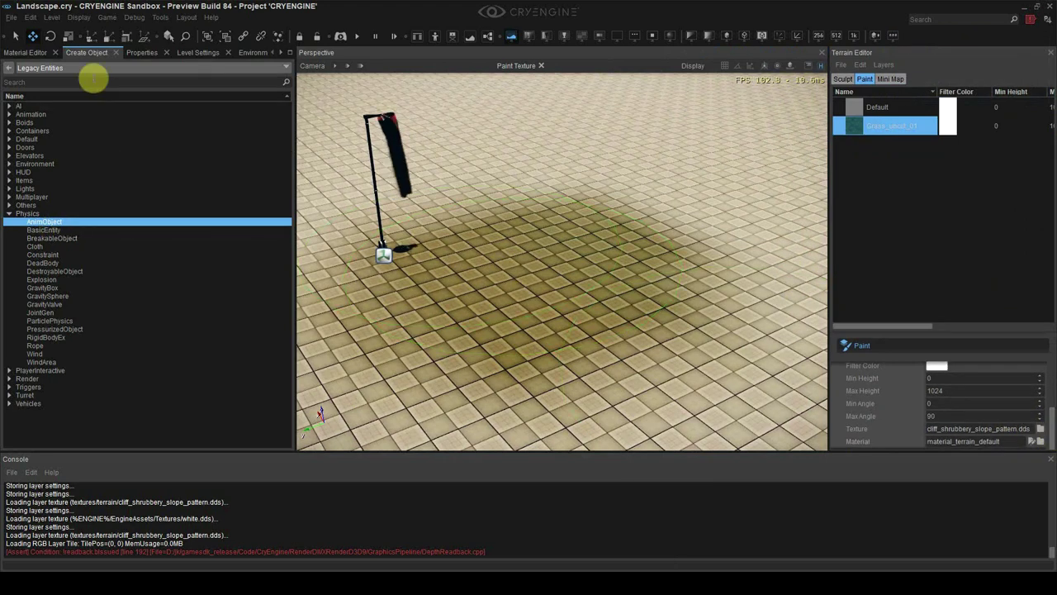
pyautogui.click(25, 52)
pyautogui.click(60, 243)
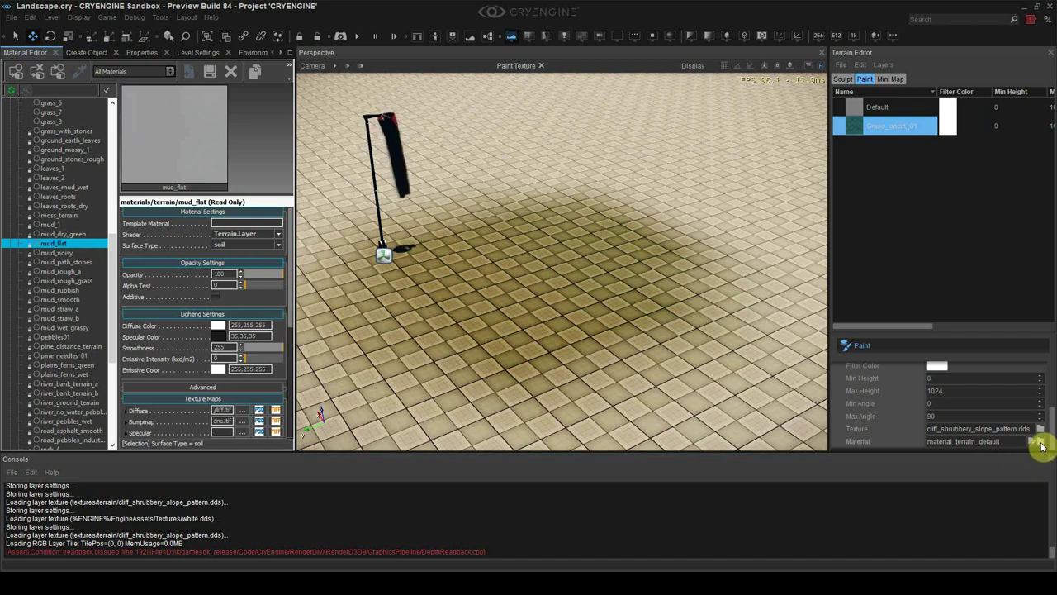
# - Assign the grass_6 material from the GameSDK materials/terrain folder to the Grass_uncut_01 layer
pyautogui.click(1040, 443)
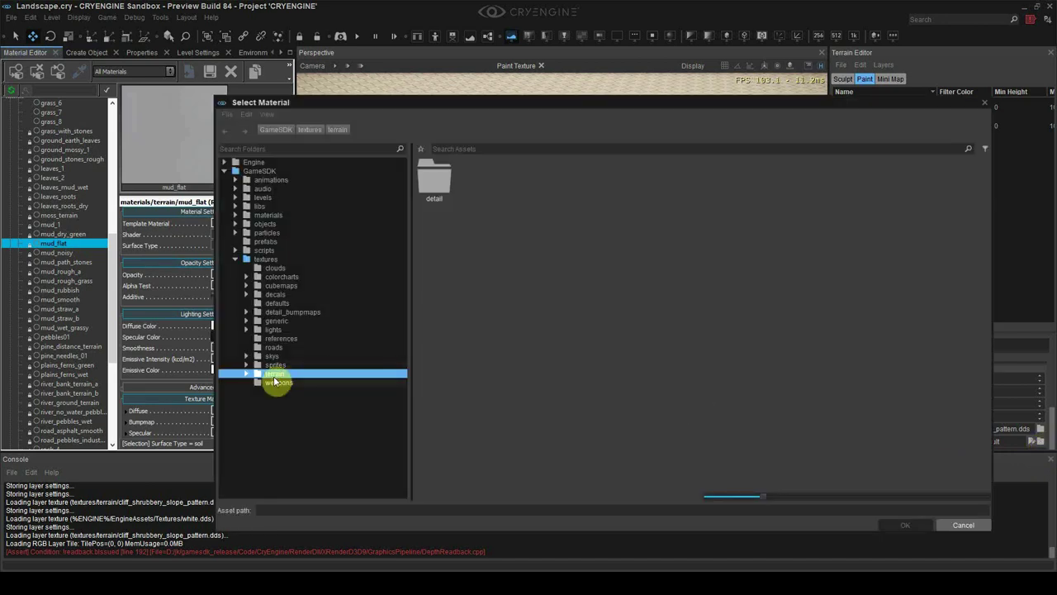
pyautogui.doubleClick(444, 193)
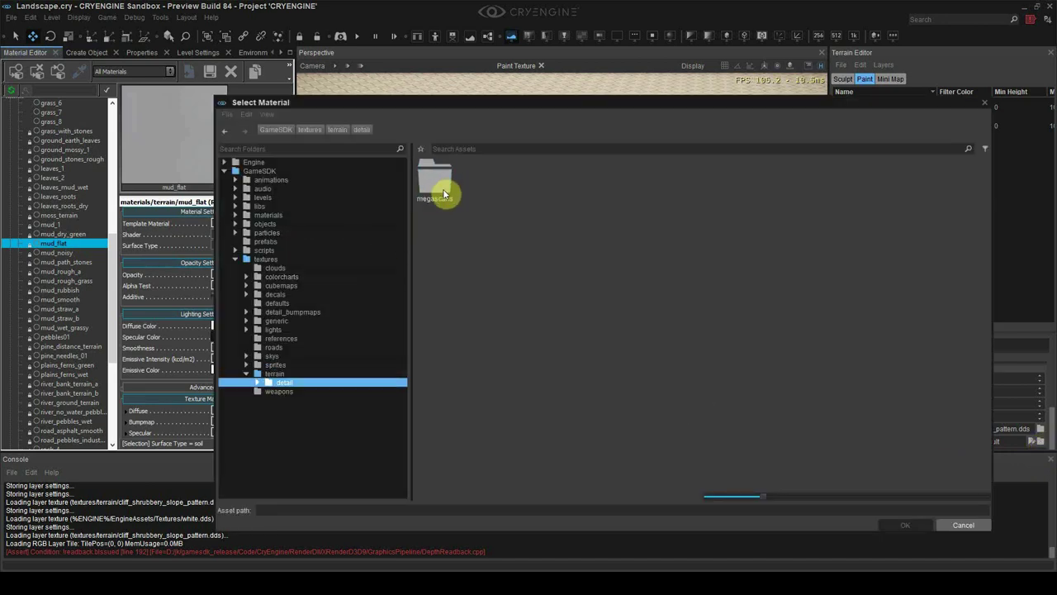
pyautogui.click(273, 260)
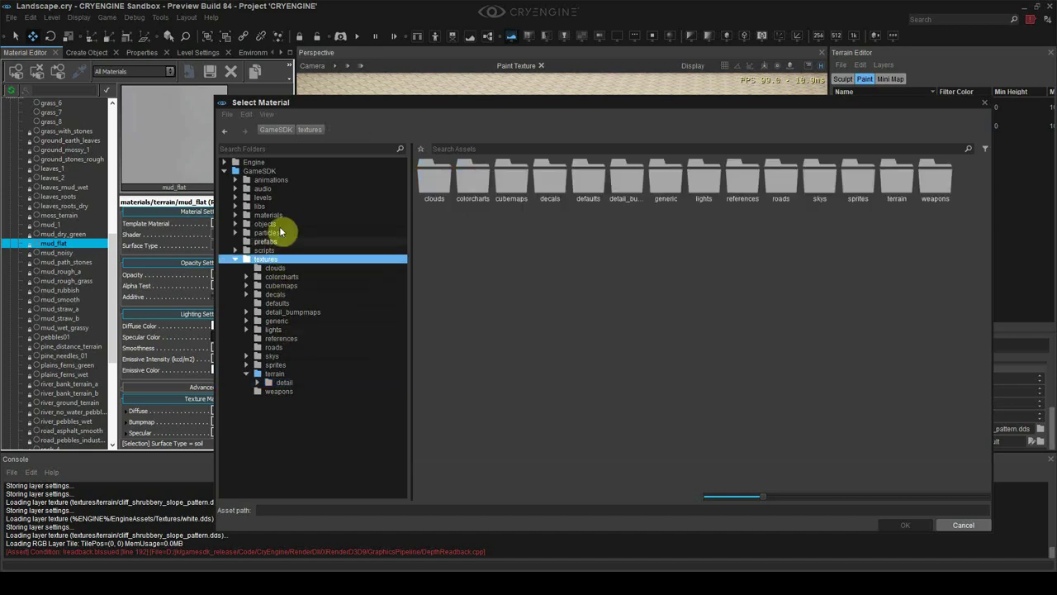
pyautogui.click(269, 214)
pyautogui.doubleClick(828, 231)
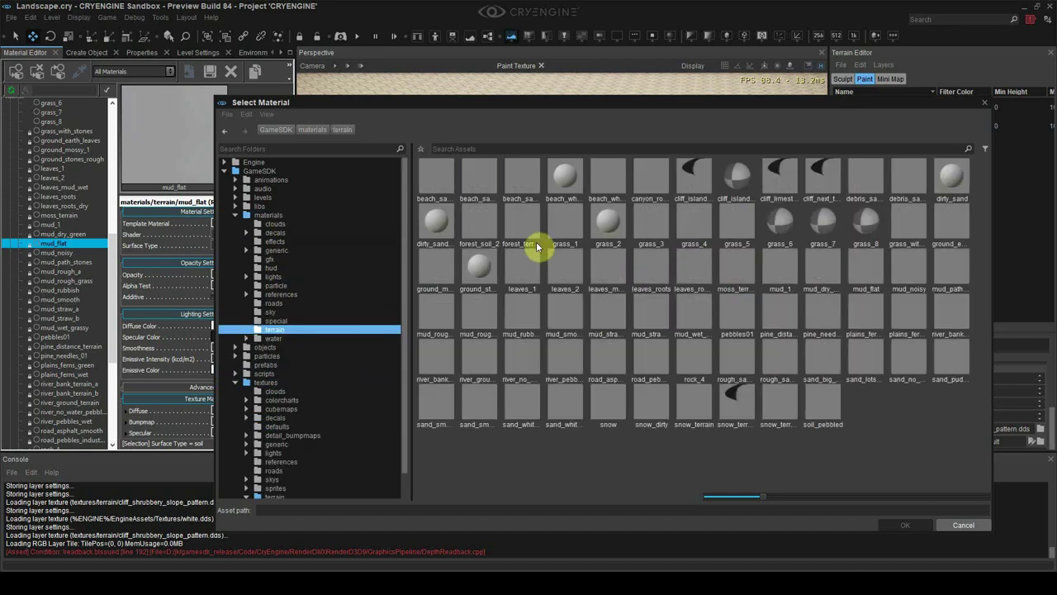
pyautogui.click(795, 236)
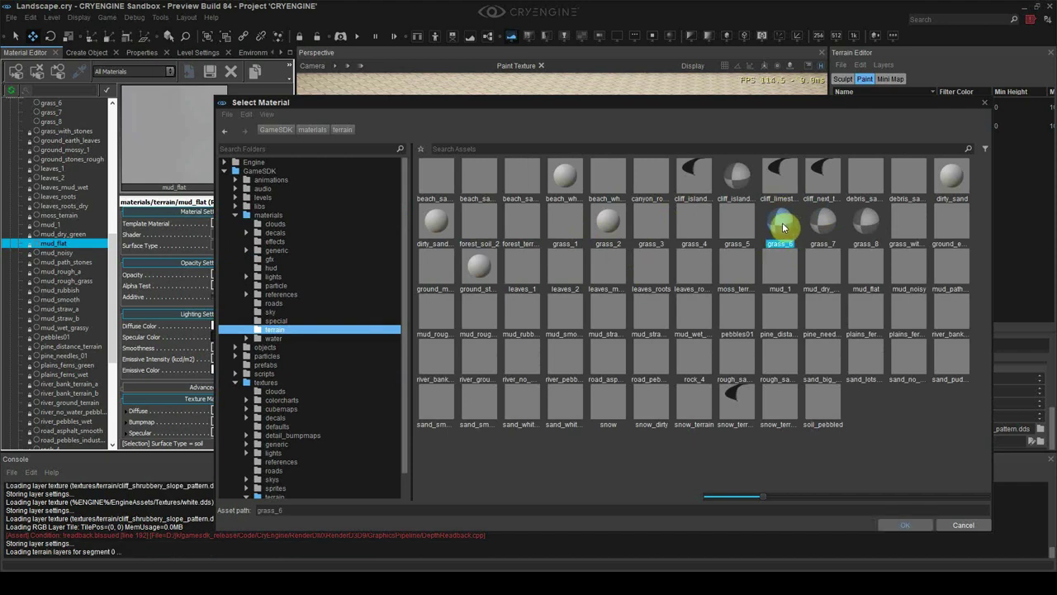
pyautogui.doubleClick(782, 222)
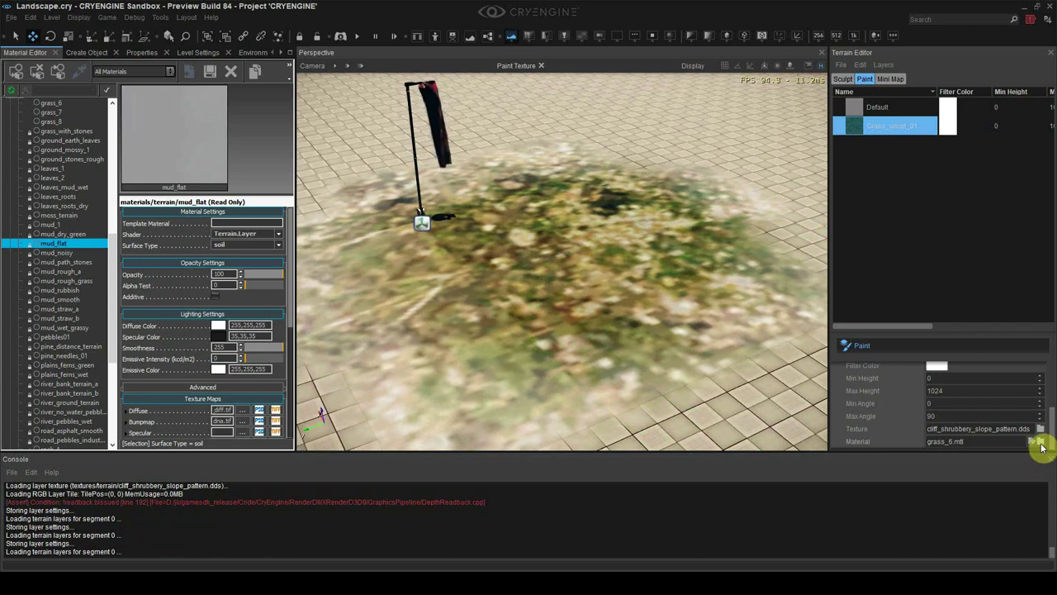
# - Open the layer's material selection again and move and narrow the dialog to uncover the painted patch
pyautogui.click(1039, 442)
pyautogui.moveTo(688, 101); pyautogui.dragTo(521, 94)
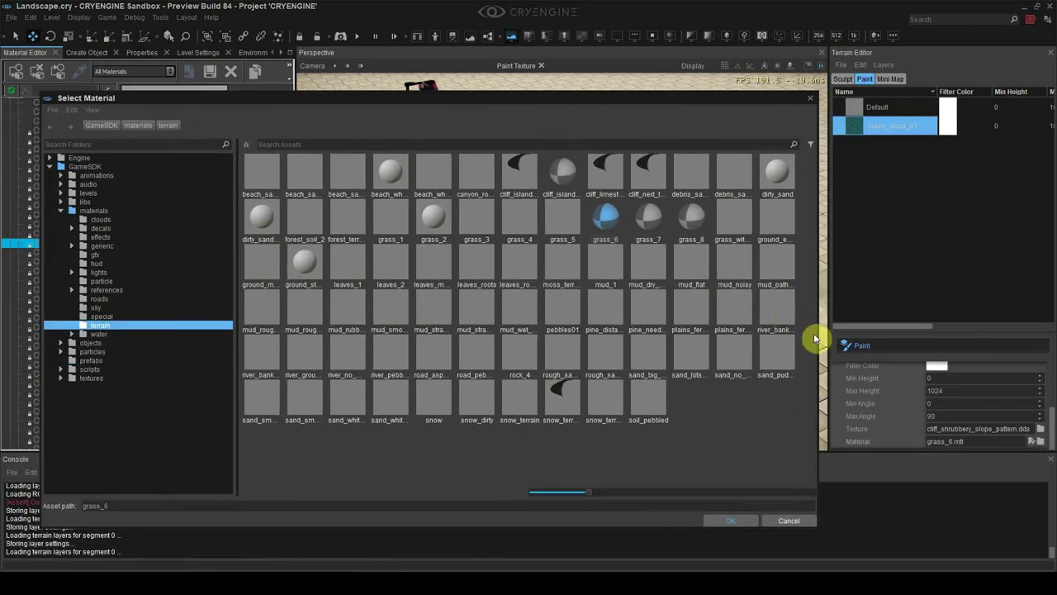
pyautogui.moveTo(815, 337); pyautogui.dragTo(377, 355)
# - Try terrain materials such as leaves_1, mud_flat, leaves_mud_wet, grass_5 and cliff_next_to_ocean_3d on the Grass_uncut_01 layer
pyautogui.click(274, 401)
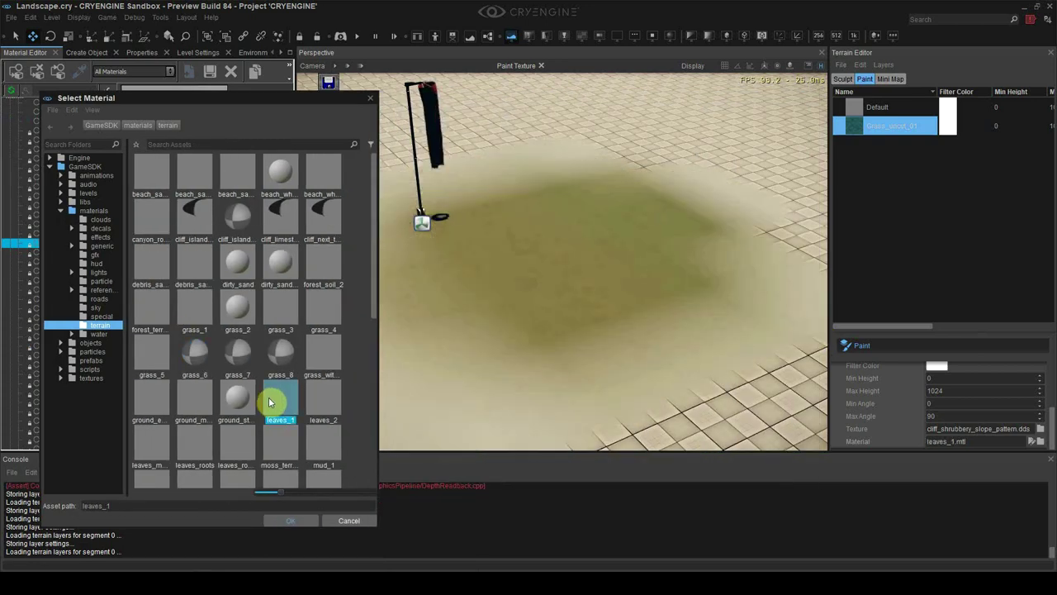
pyautogui.scroll(-3, 268, 403)
pyautogui.click(279, 409)
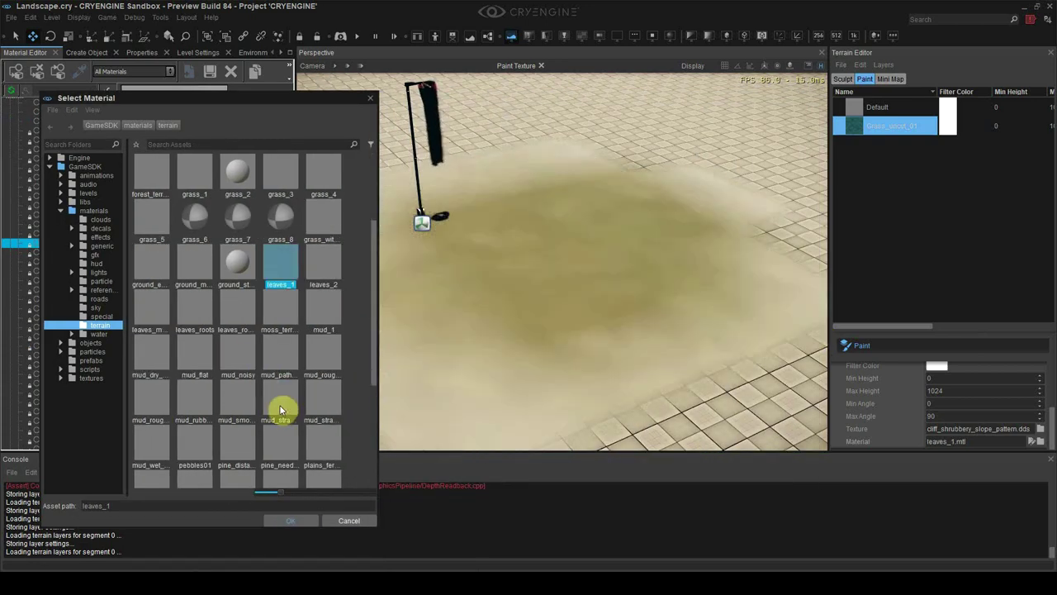
pyautogui.click(237, 364)
pyautogui.click(192, 363)
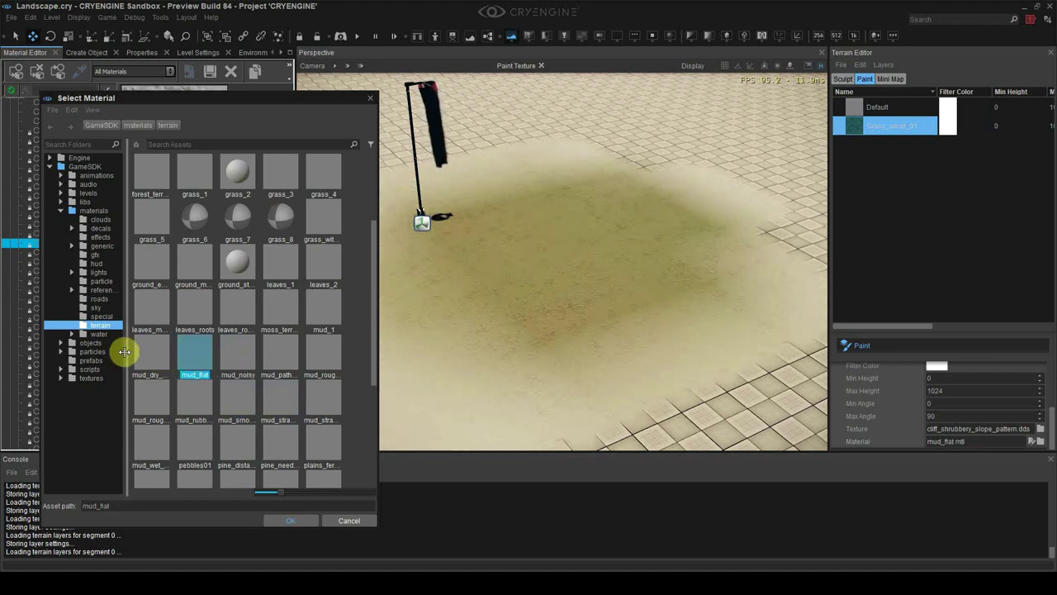
pyautogui.click(143, 364)
pyautogui.click(149, 311)
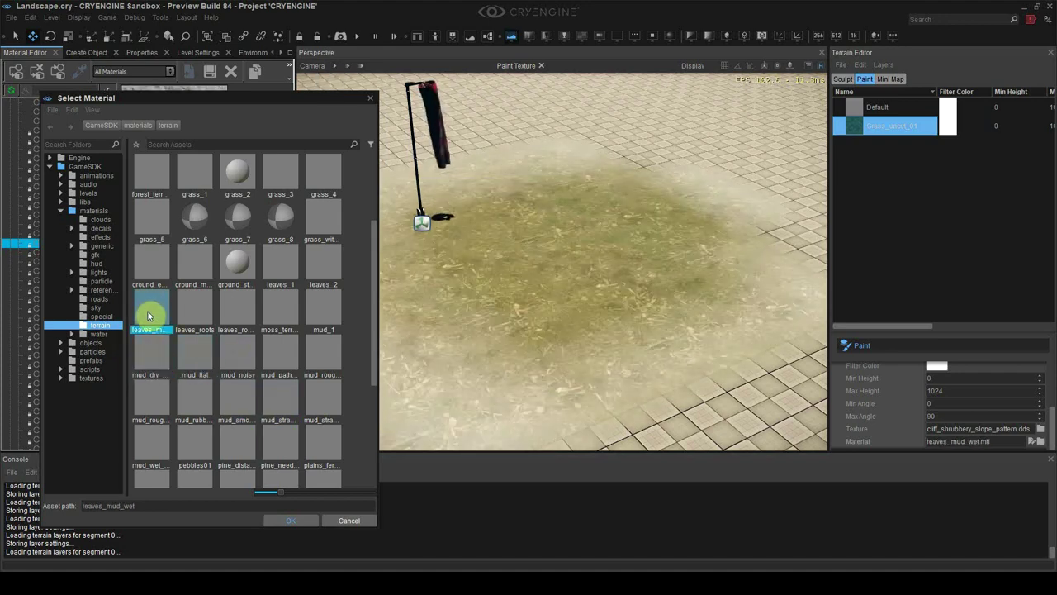
pyautogui.click(154, 273)
pyautogui.click(156, 220)
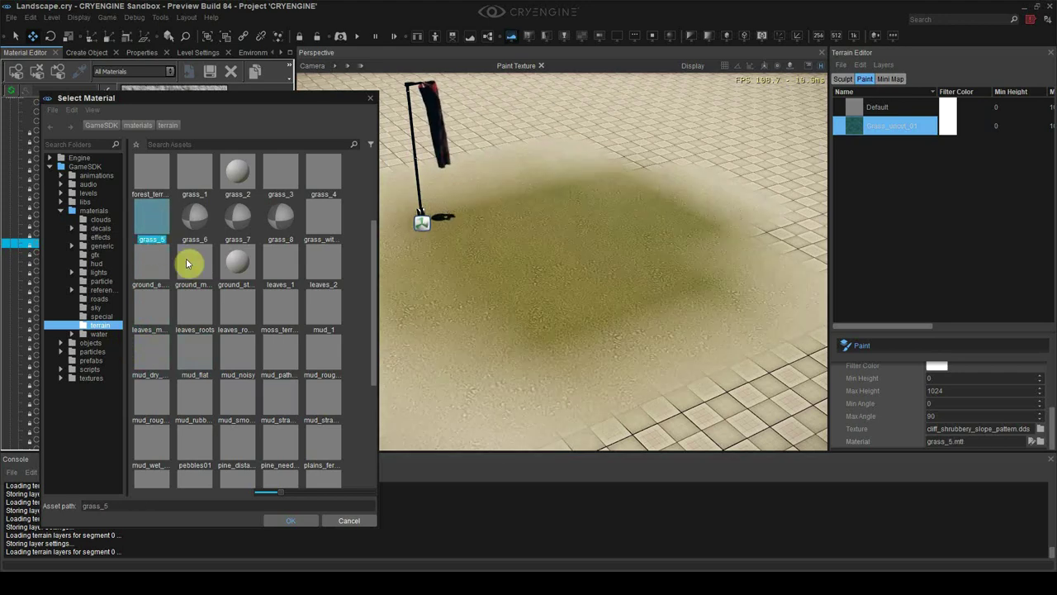
pyautogui.scroll(3, 185, 258)
pyautogui.click(327, 264)
pyautogui.click(338, 224)
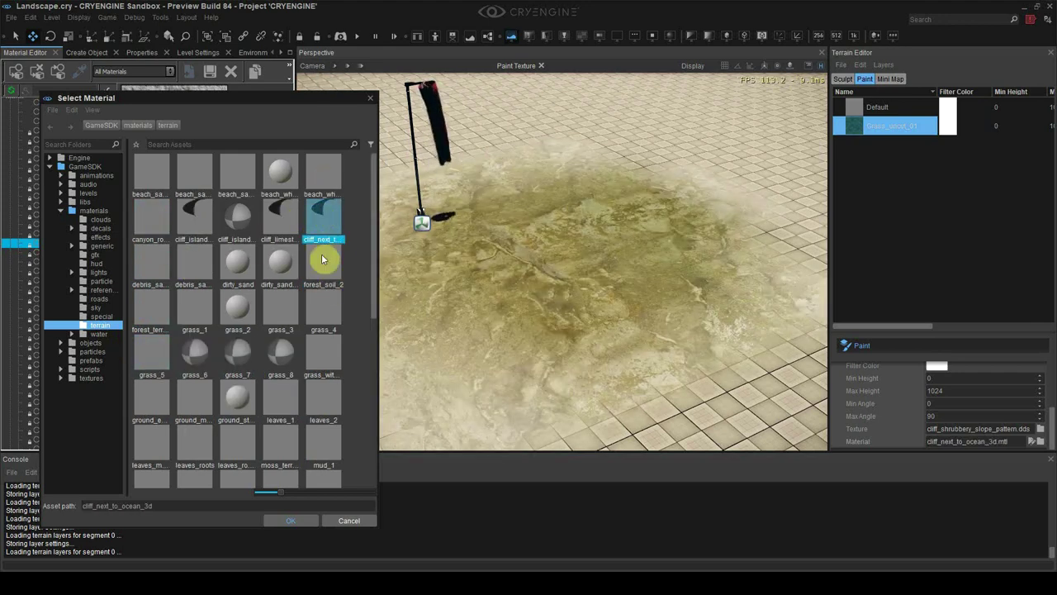
# - Assign the grass_2 material to the Grass_uncut_01 layer and duplicate grass_2 in the terrain material list
pyautogui.click(238, 307)
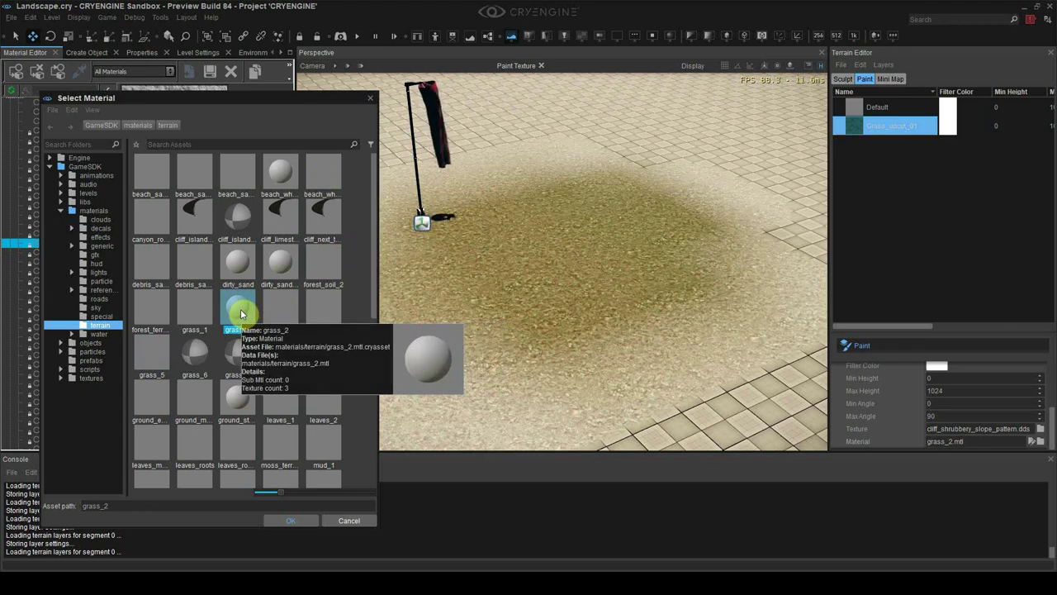
pyautogui.doubleClick(245, 309)
pyautogui.moveTo(114, 276); pyautogui.dragTo(114, 210)
pyautogui.click(69, 187)
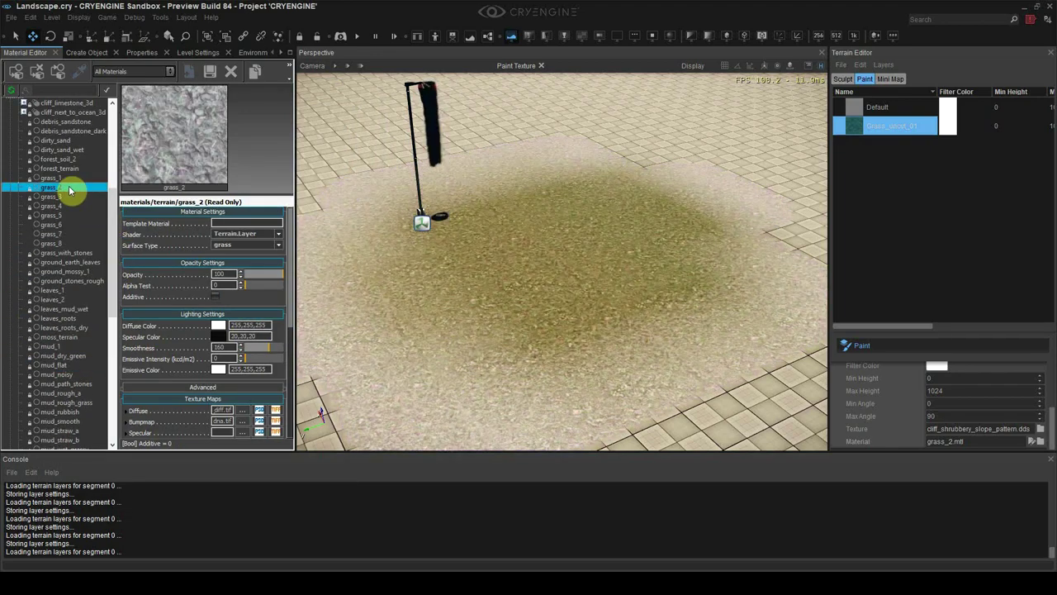
pyautogui.rightClick(69, 187)
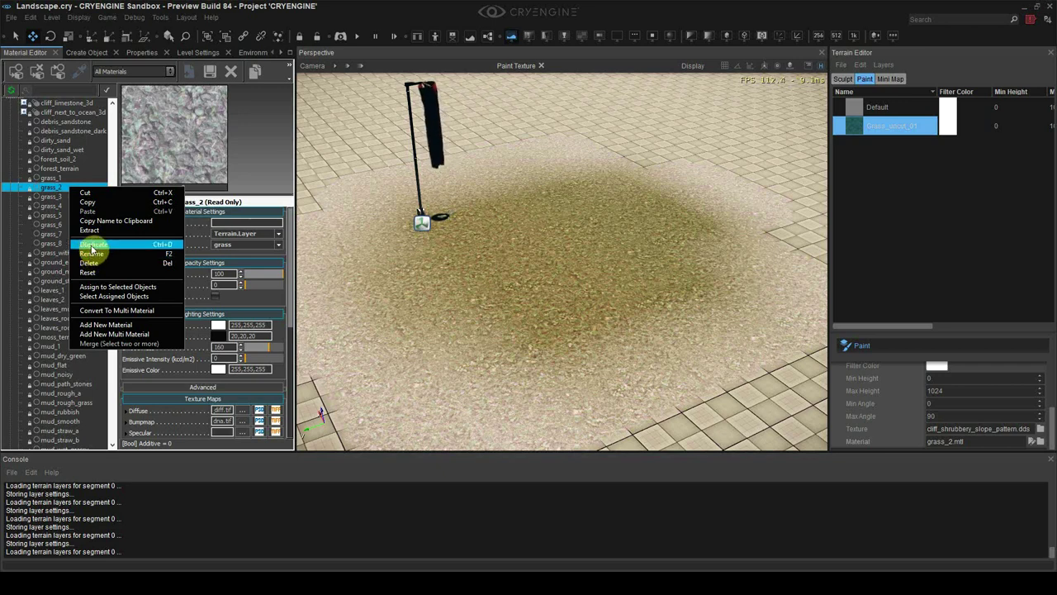
pyautogui.click(93, 246)
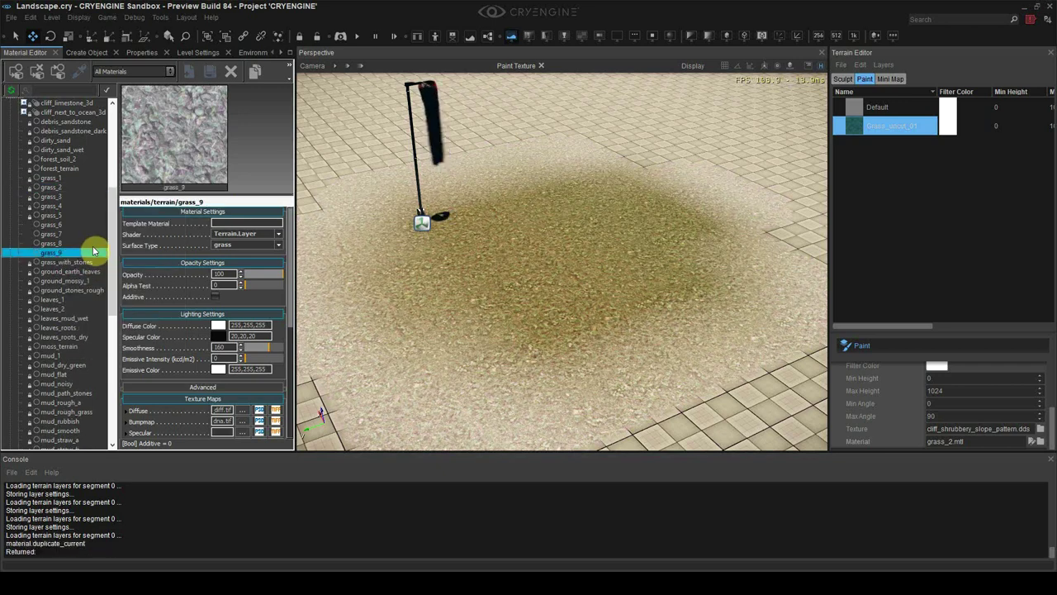
# - Copy the duplicated grass_9 material and paste it as a new material saved as grass_uncut_01 in gamesdk/materials/terrain
pyautogui.rightClick(69, 254)
pyautogui.click(82, 267)
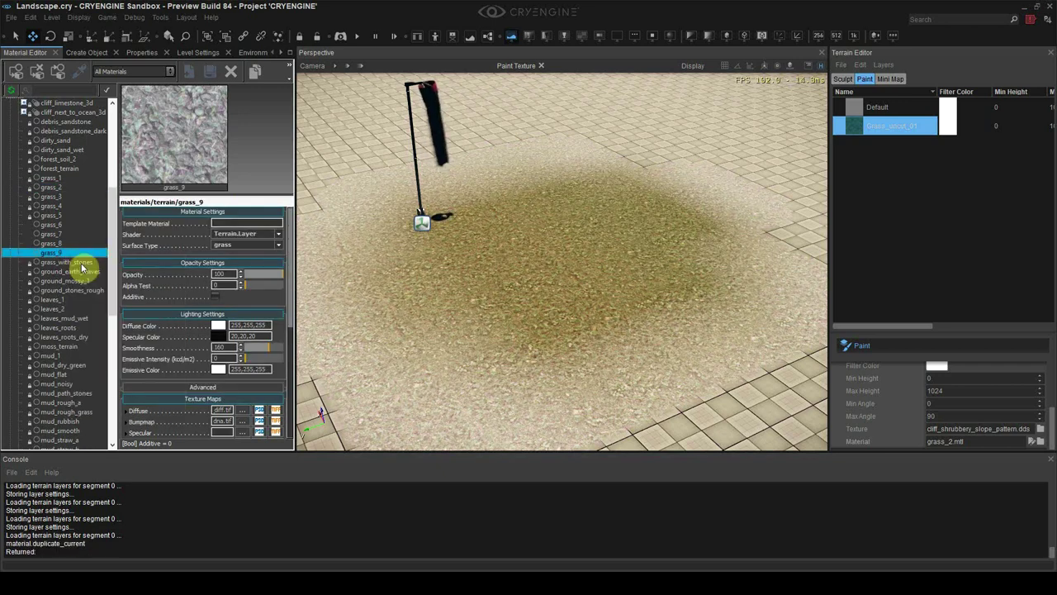
pyautogui.rightClick(74, 252)
pyautogui.click(84, 278)
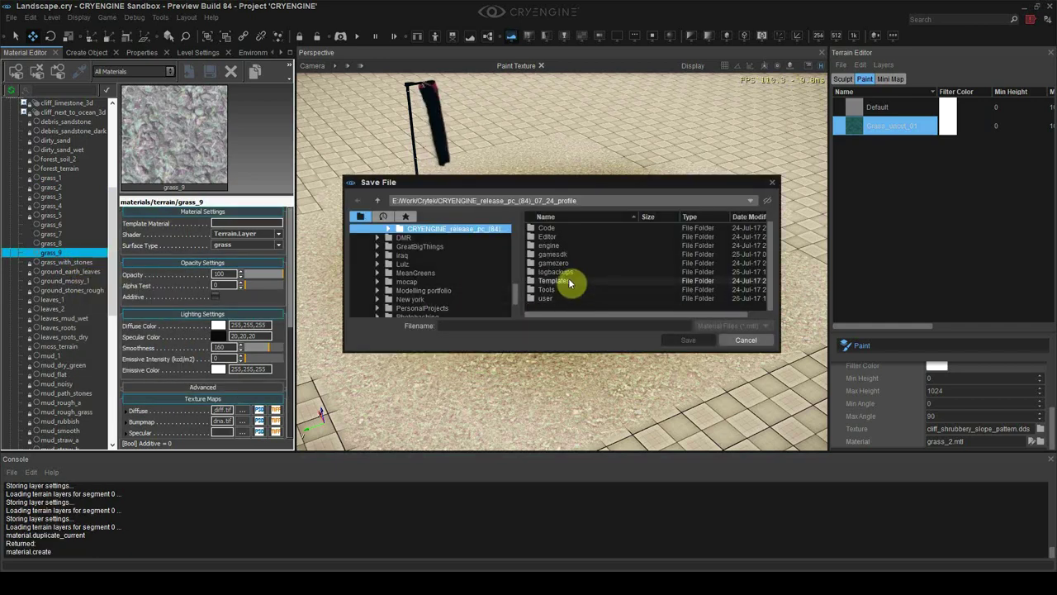
pyautogui.doubleClick(561, 264)
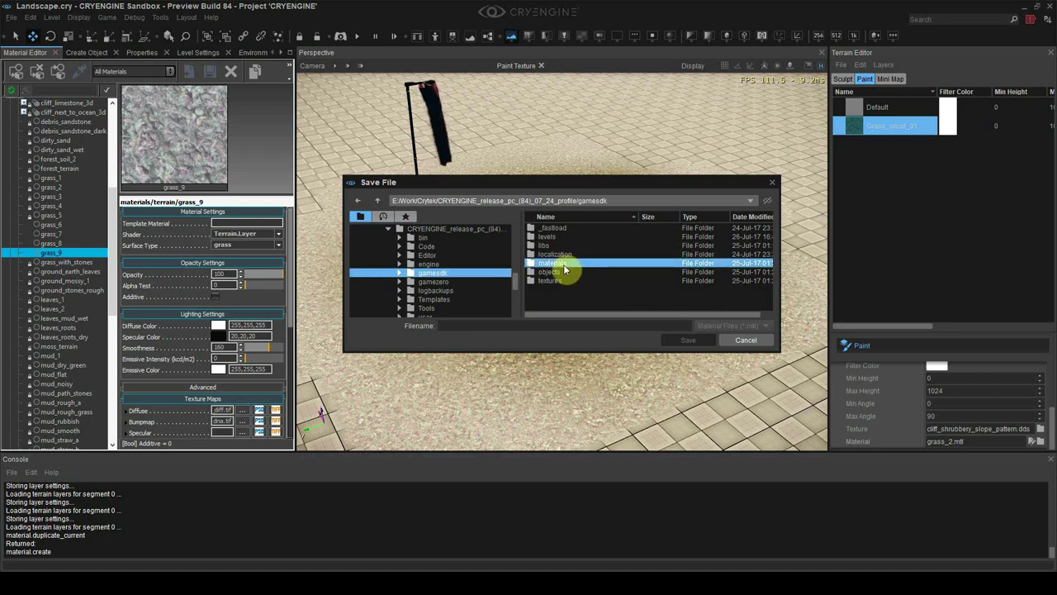
pyautogui.doubleClick(563, 265)
pyautogui.doubleClick(572, 289)
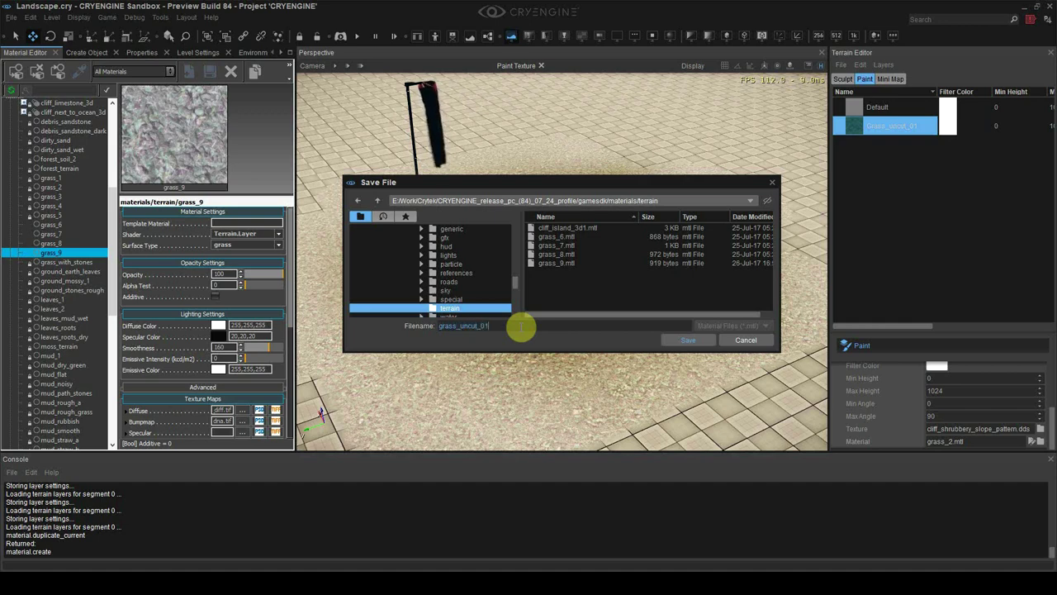
pyautogui.click(677, 341)
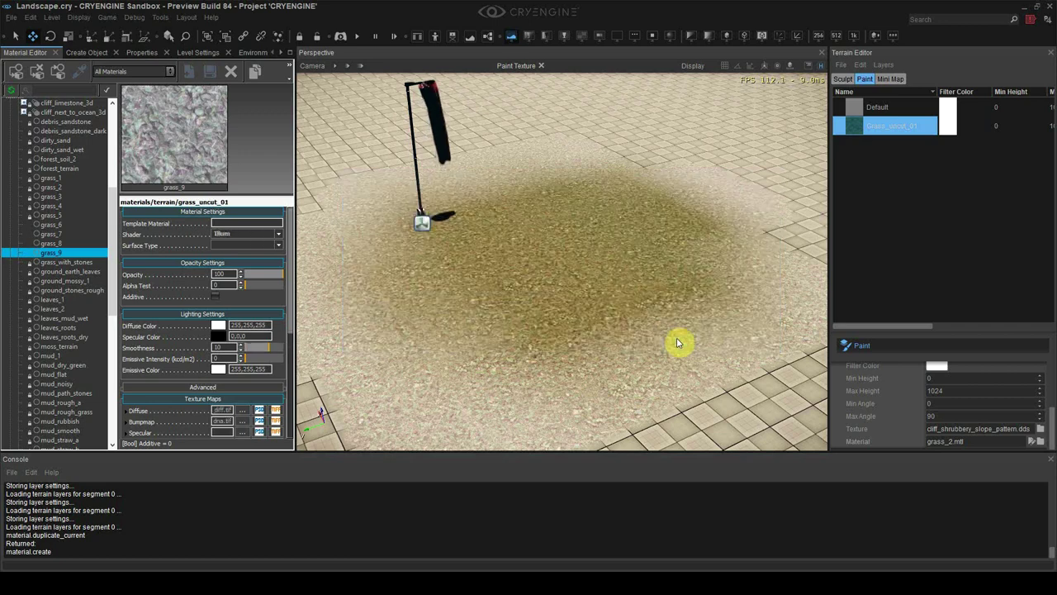
# - Assign the new grass_uncut_01 material to the Grass_uncut_01 terrain layer and inspect the painted patch up close
pyautogui.click(1040, 443)
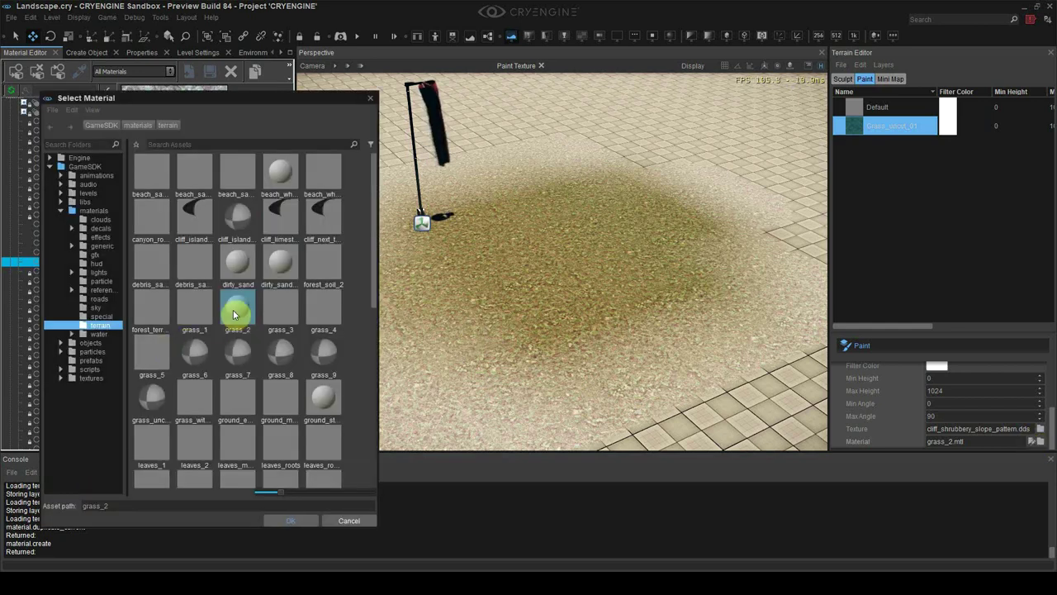
pyautogui.doubleClick(154, 405)
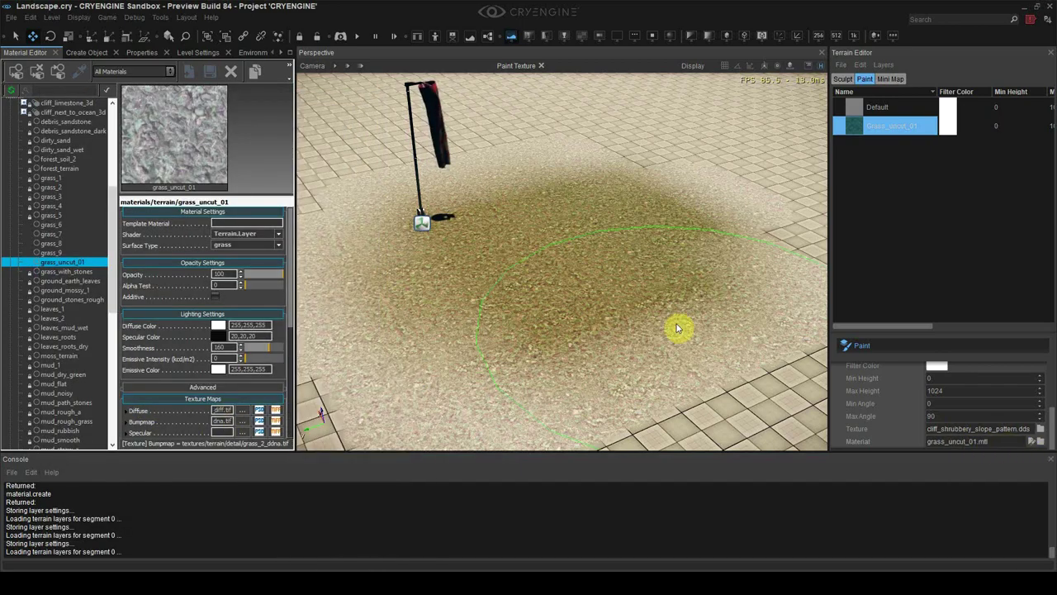
pyautogui.scroll(3, 677, 328)
pyautogui.press('w')
pyautogui.moveTo(614, 336); pyautogui.dragTo(613, 336, button='right')
pyautogui.press('s')
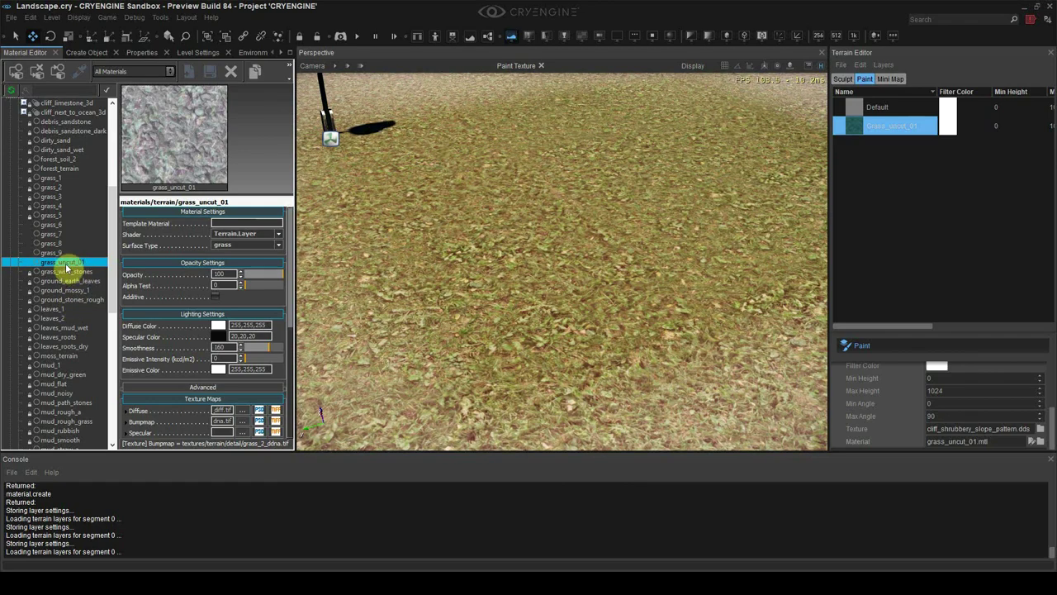
# - Set the grass_uncut_01 material's diffuse map to the grass_uncut_01 albedo texture from textures/terrain/detail/megascans/grass
pyautogui.scroll(-4, 288, 325)
pyautogui.moveTo(180, 286)
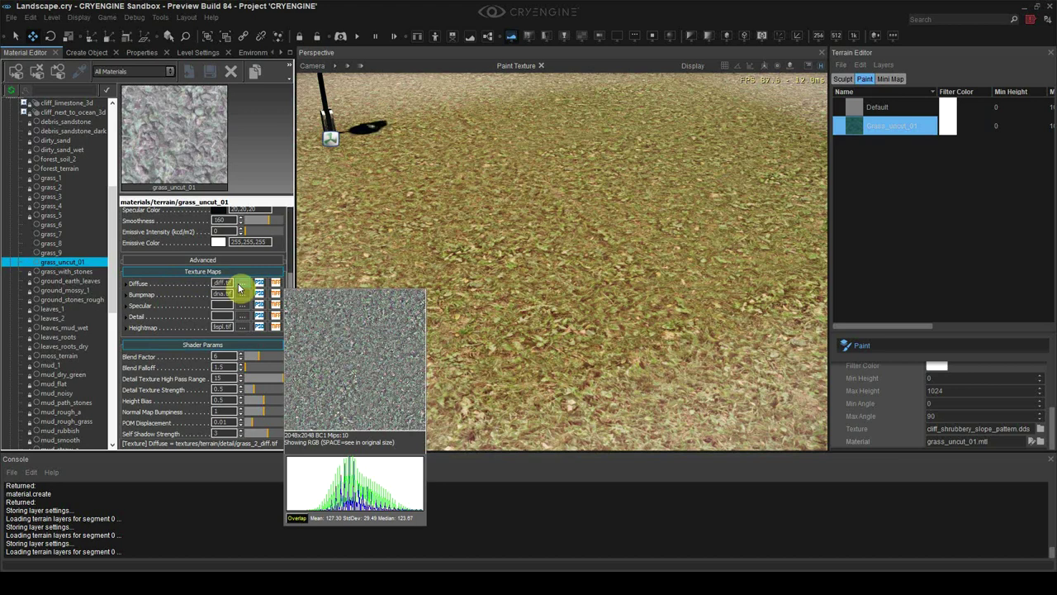
pyautogui.click(239, 285)
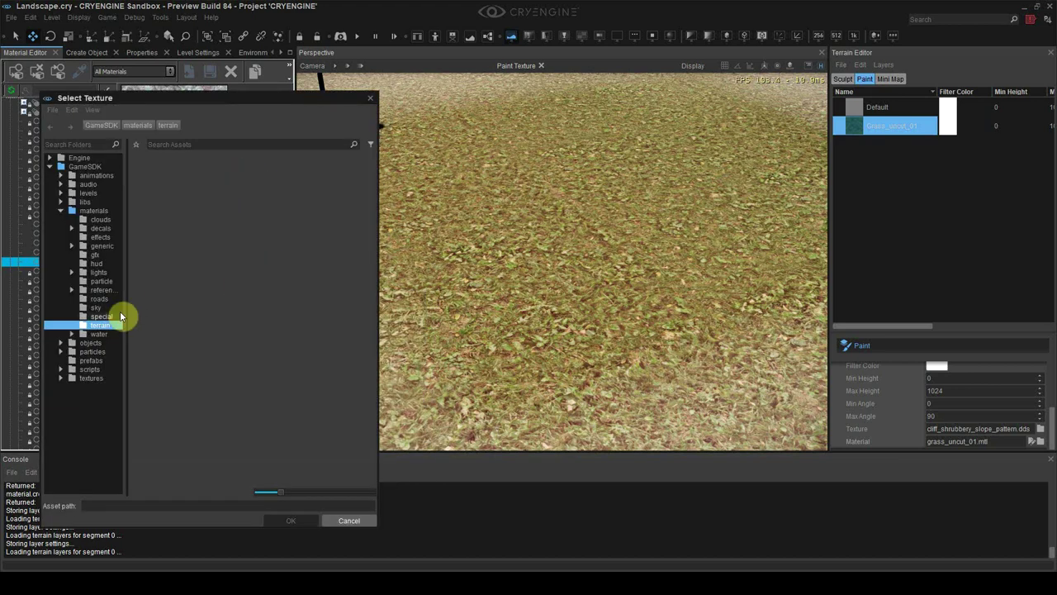
pyautogui.click(116, 375)
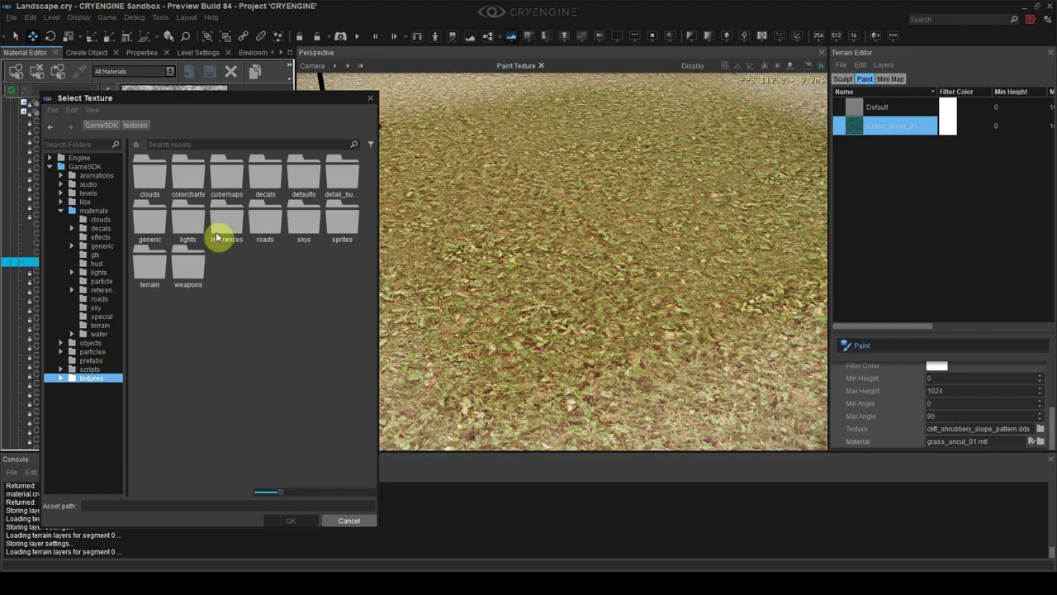
pyautogui.doubleClick(154, 264)
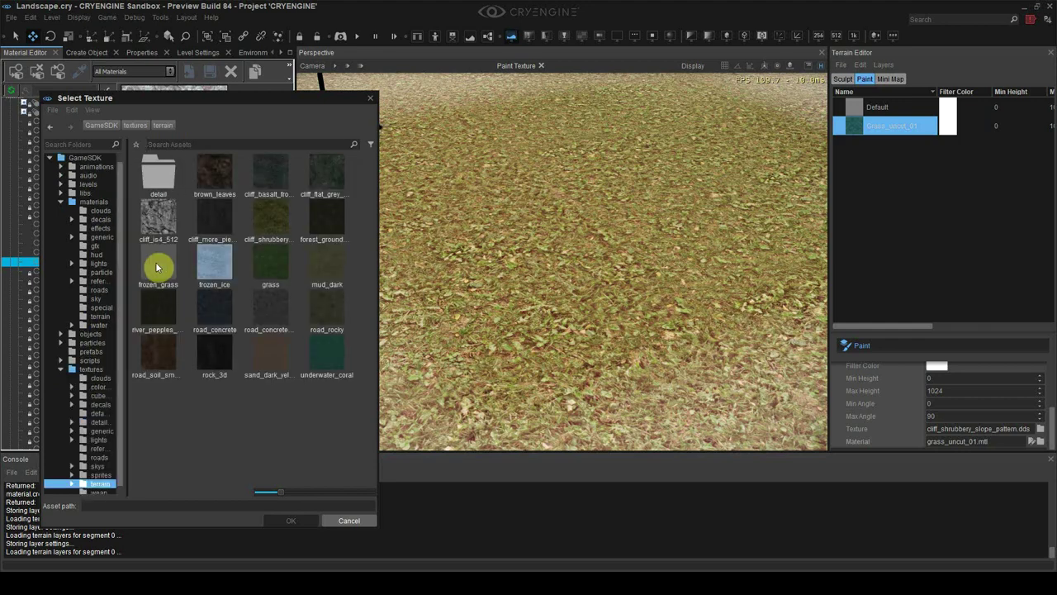
pyautogui.doubleClick(160, 172)
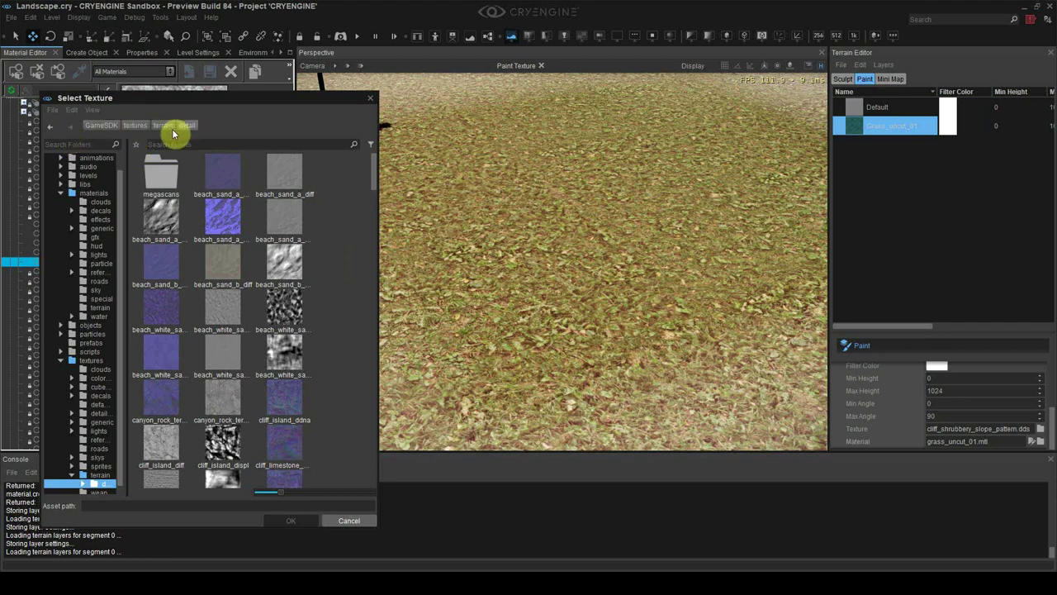
pyautogui.doubleClick(171, 171)
pyautogui.doubleClick(156, 175)
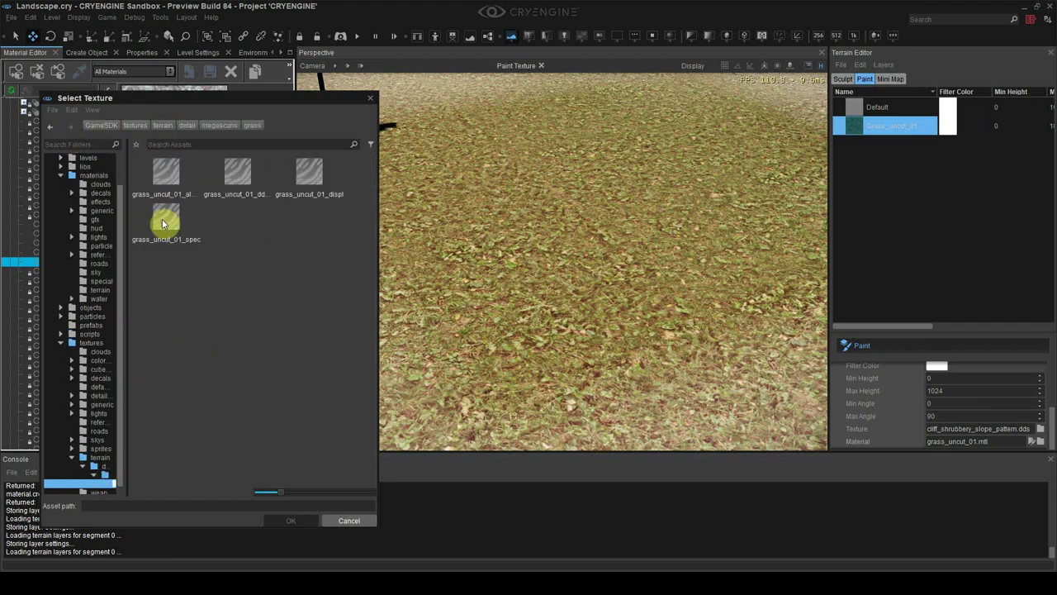
pyautogui.click(163, 181)
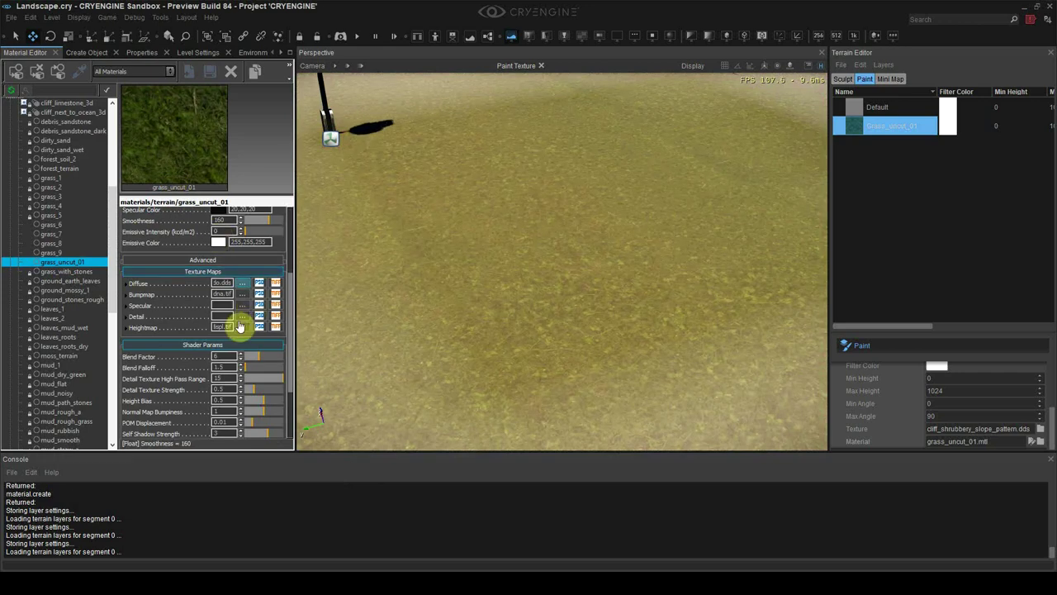
# - Set the material's bumpmap to the grass_uncut_01_ddna texture from the megascans/grass folder
pyautogui.scroll(-1, 206, 305)
pyautogui.click(239, 278)
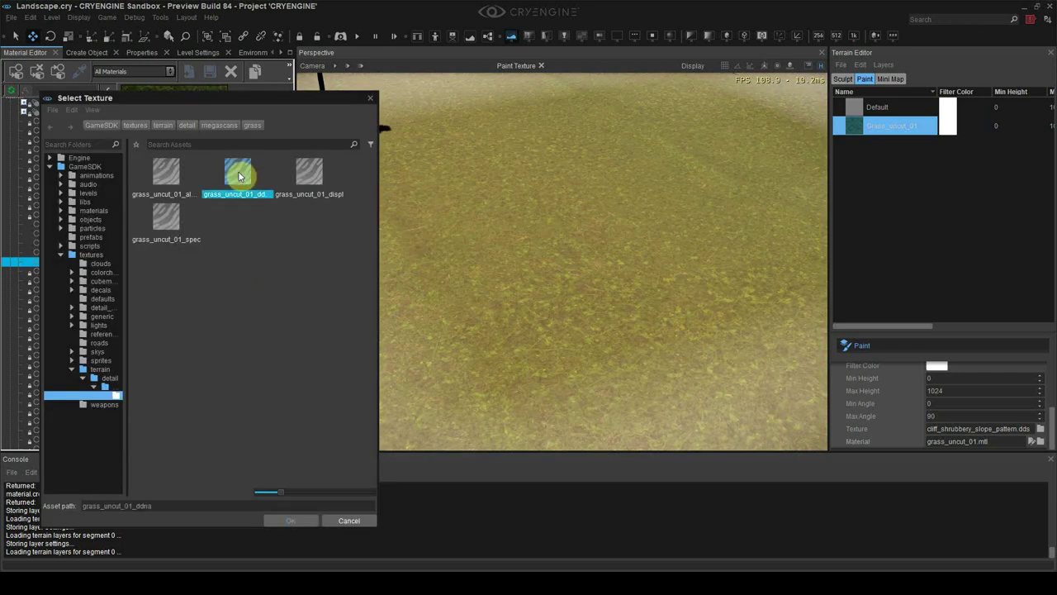
pyautogui.doubleClick(237, 171)
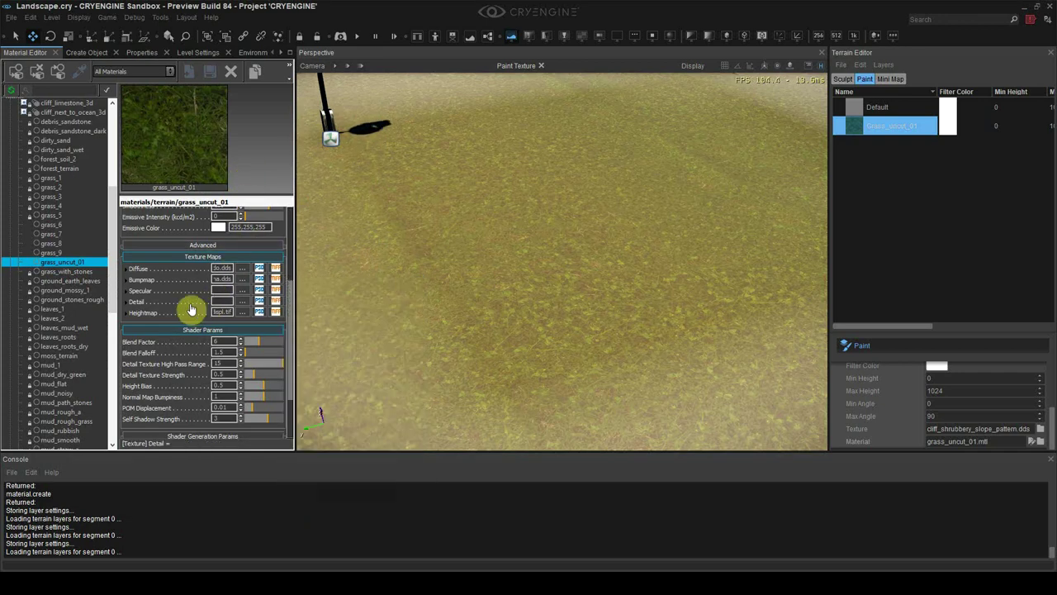
# - Set the material's heightmap to grass_uncut_01_displ and its specular map to grass_uncut_01_spec
pyautogui.click(237, 282)
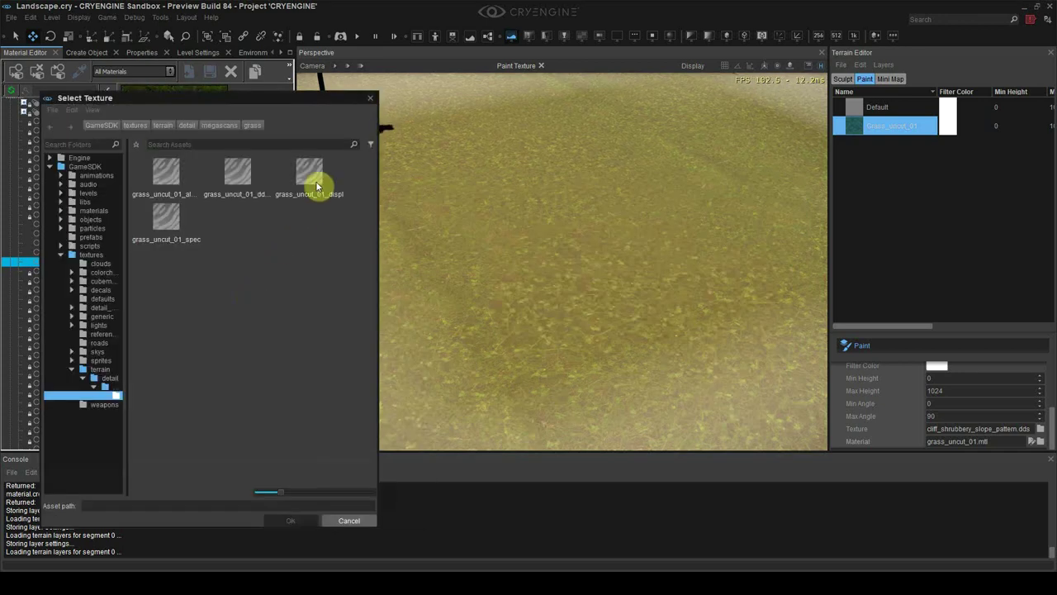
pyautogui.doubleClick(310, 177)
pyautogui.click(242, 264)
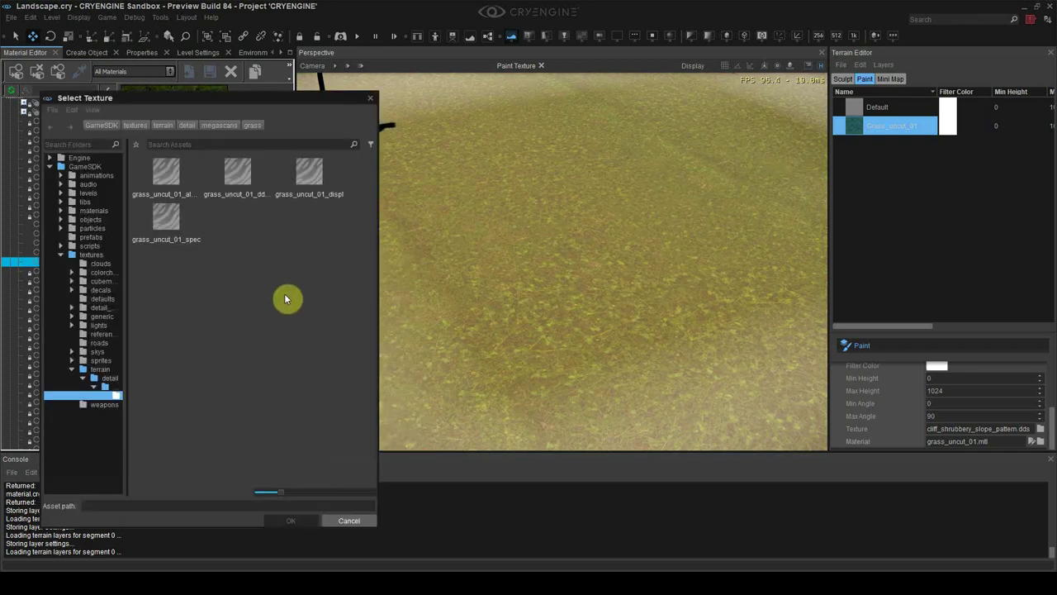
pyautogui.doubleClick(166, 219)
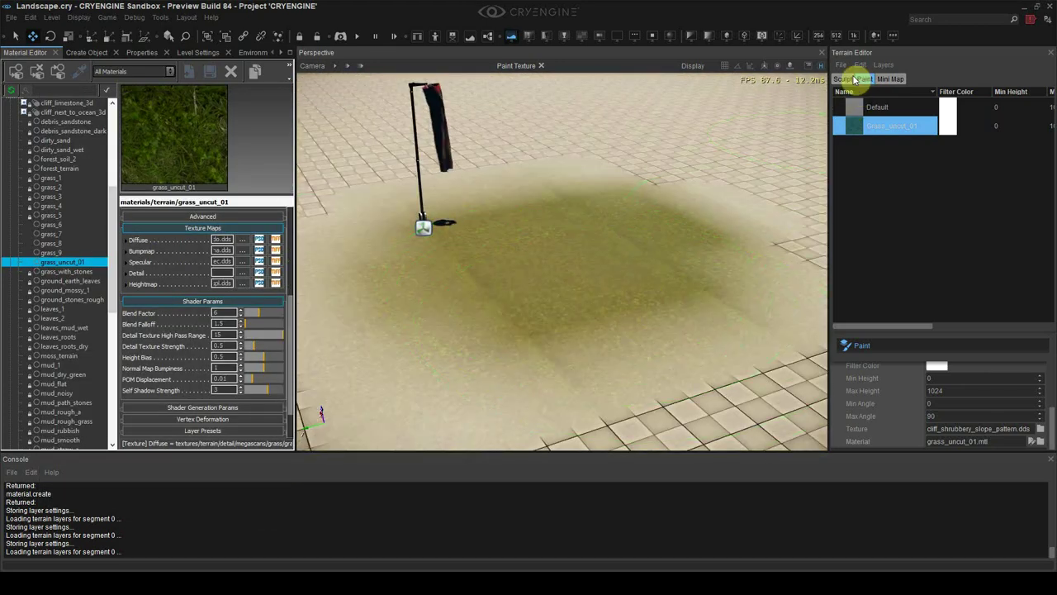
# - Set the material's Detail Texture Strength to 1 while viewing the painted grass up close
pyautogui.press('w')
pyautogui.moveTo(750, 318); pyautogui.dragTo(730, 355, button='right')
pyautogui.press('w')
pyautogui.press('s')
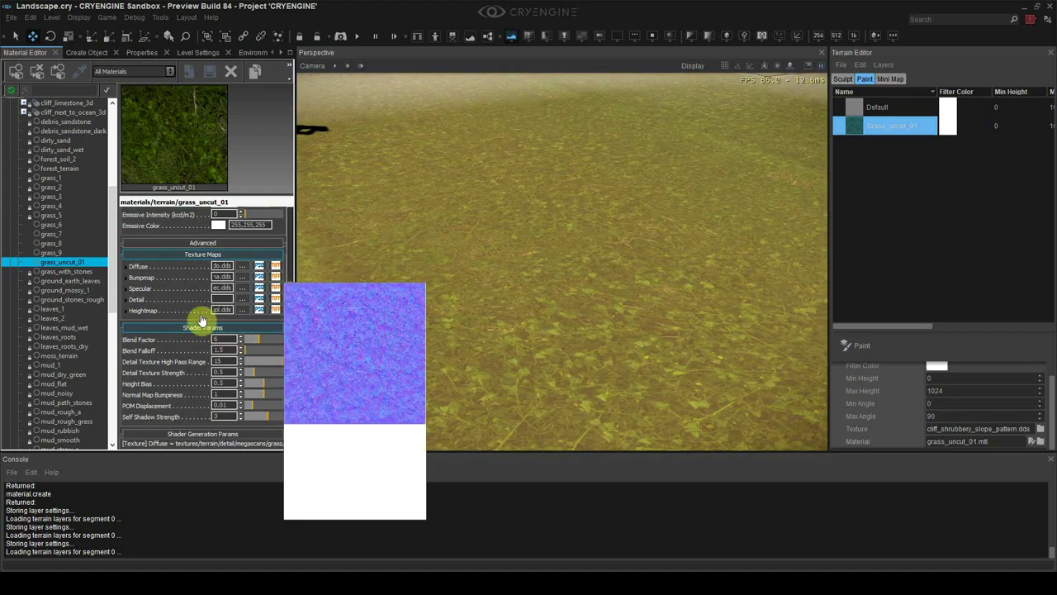
pyautogui.moveTo(205, 327); pyautogui.dragTo(208, 316)
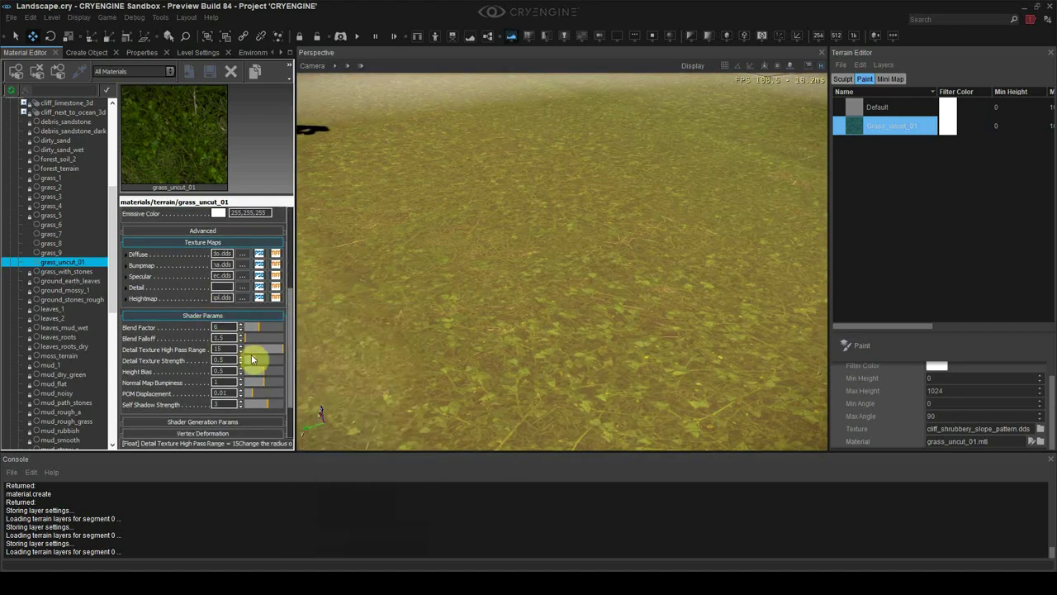
pyautogui.moveTo(251, 358); pyautogui.dragTo(272, 365)
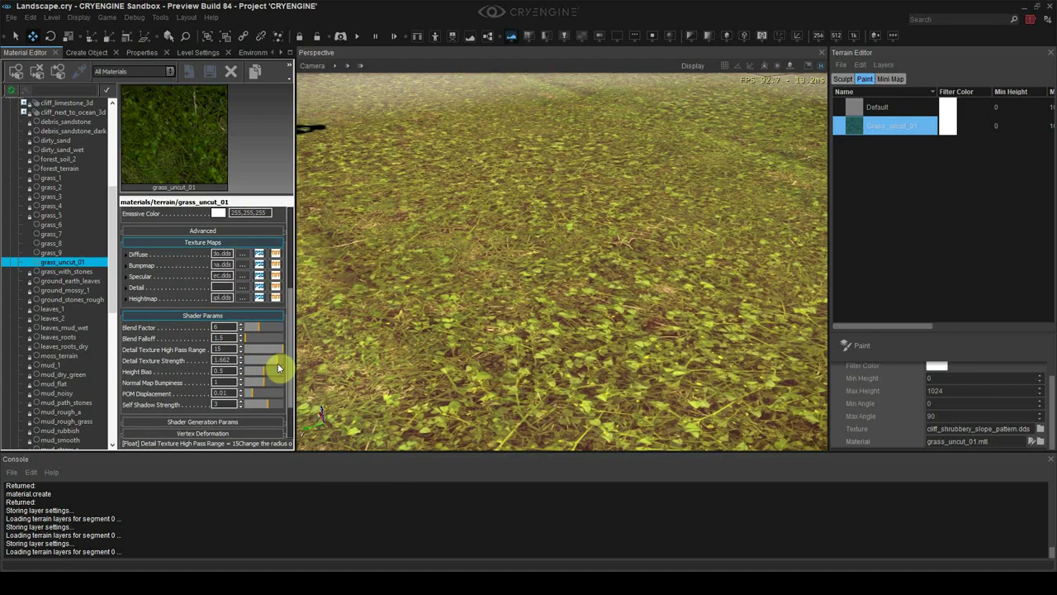
pyautogui.doubleClick(220, 360)
pyautogui.write('1')
pyautogui.click(220, 349)
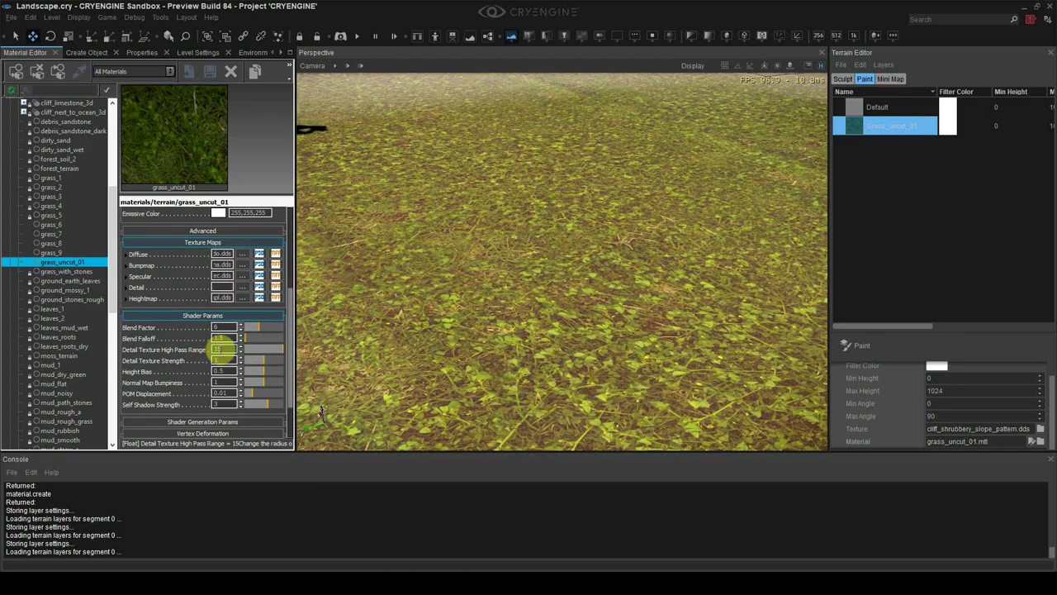
# - Raise the material's Detail Texture Strength to 2 and inspect the painted grass from low, close viewpoints
pyautogui.press('s')
pyautogui.moveTo(502, 319); pyautogui.dragTo(538, 330, button='right')
pyautogui.press('w')
pyautogui.press('s')
pyautogui.moveTo(465, 337); pyautogui.dragTo(281, 349, button='right')
pyautogui.press('w')
pyautogui.moveTo(265, 361); pyautogui.dragTo(289, 365)
pyautogui.press('s')
pyautogui.moveTo(467, 330); pyautogui.dragTo(500, 306, button='right')
pyautogui.press('w')
pyautogui.press('w')
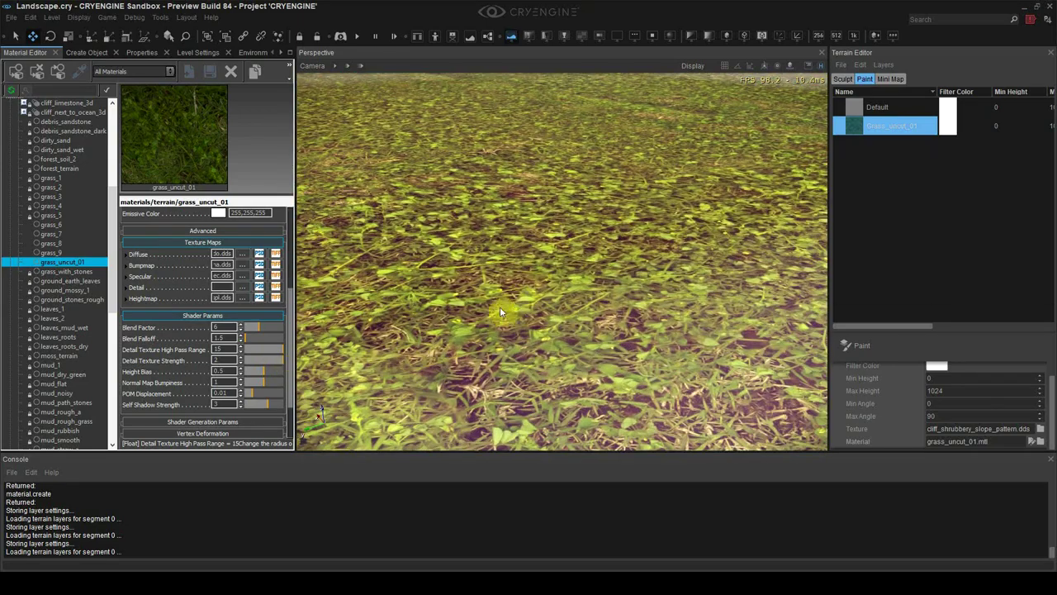
# - Try a white specular color (255,255,255) on the grass_uncut_01 material
pyautogui.moveTo(278, 360)
pyautogui.mouseDown()
pyautogui.moveTo(243, 365)
pyautogui.moveTo(307, 368)
pyautogui.moveTo(273, 367)
pyautogui.moveTo(298, 366)
pyautogui.mouseUp()
pyautogui.moveTo(291, 329); pyautogui.dragTo(290, 290)
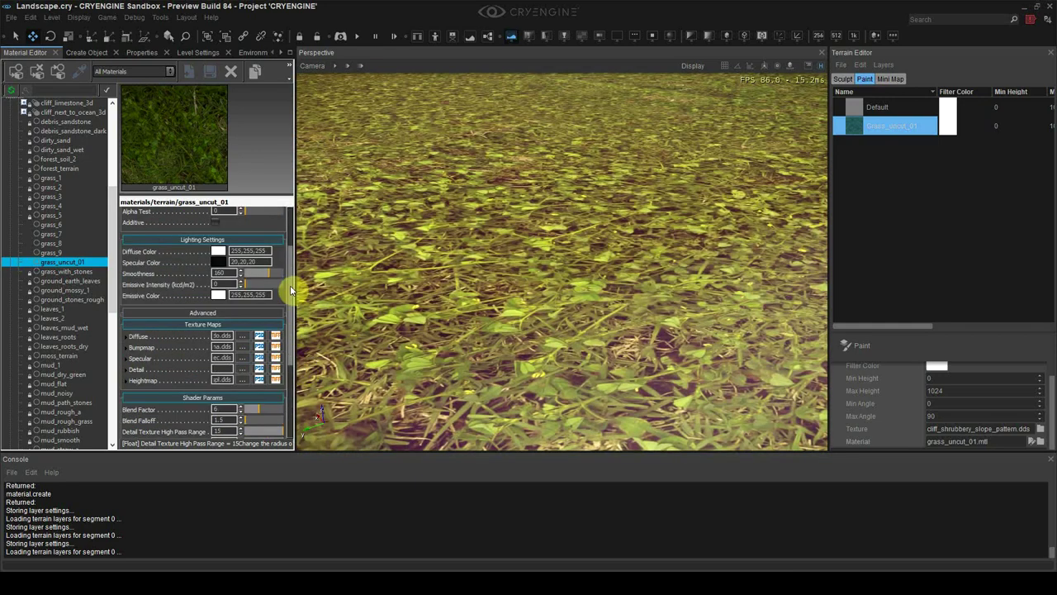
pyautogui.click(219, 261)
pyautogui.moveTo(532, 293); pyautogui.dragTo(573, 237)
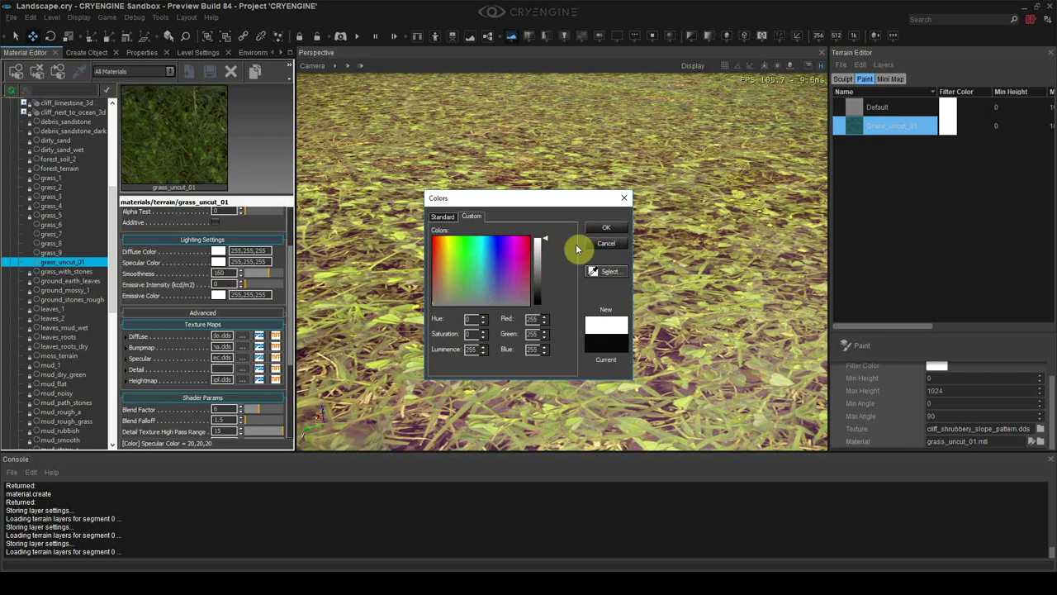
pyautogui.click(596, 246)
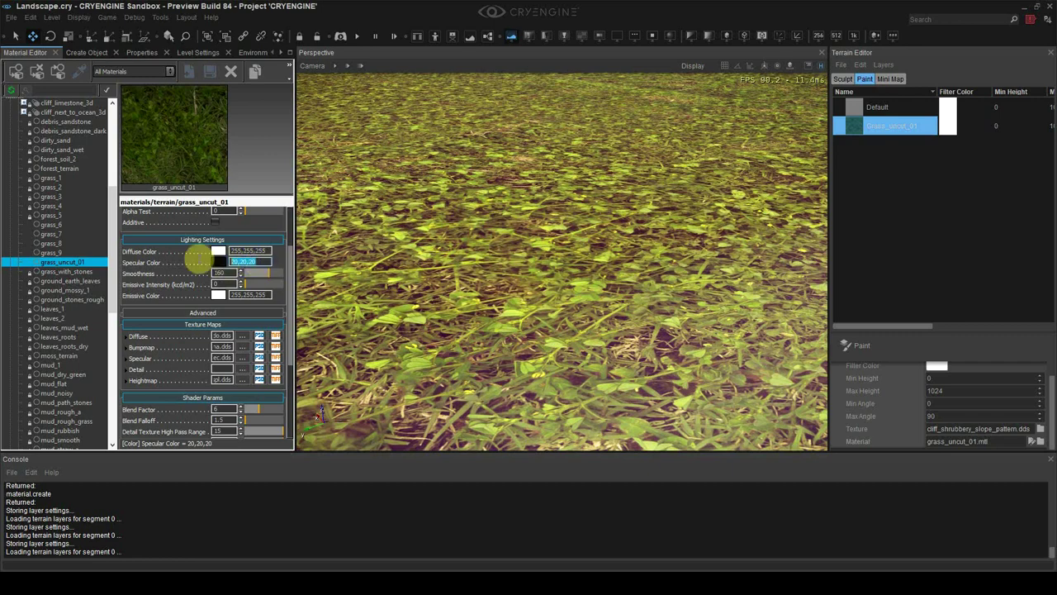
pyautogui.click(255, 261)
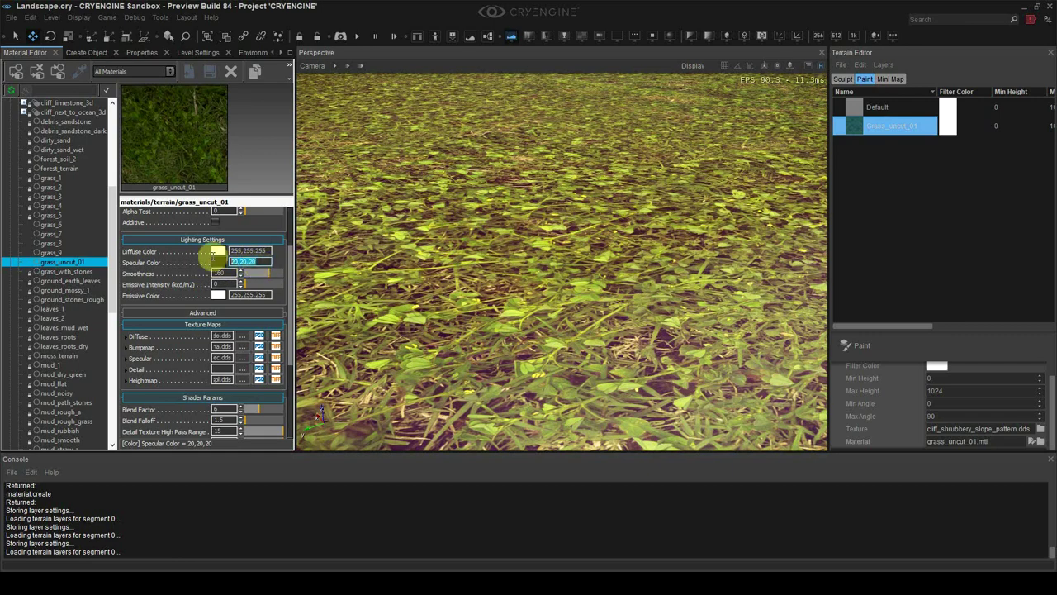
# - Raise the grass_uncut_01 material's Smoothness to 255 while viewing the painted grass from different angles
pyautogui.scroll(-6, 392, 268)
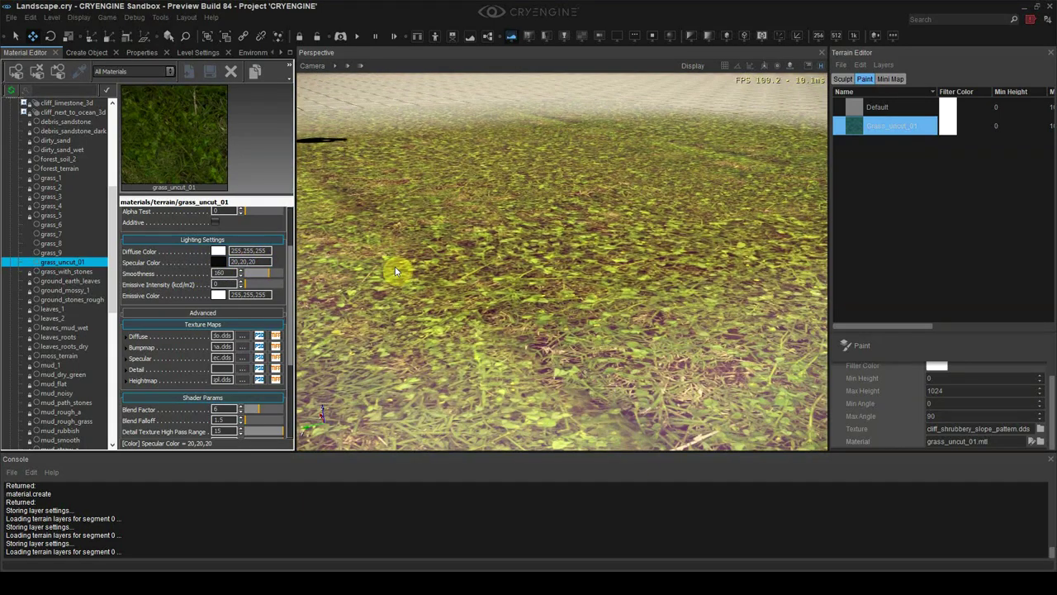
pyautogui.moveTo(427, 286); pyautogui.dragTo(562, 285, button='right')
pyautogui.moveTo(380, 287); pyautogui.dragTo(418, 316, button='right')
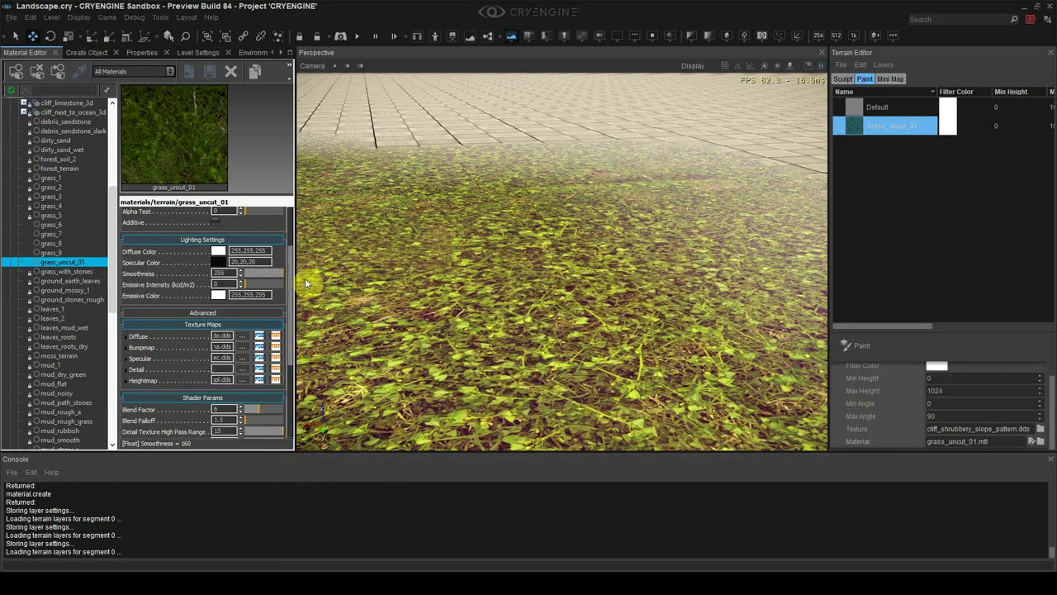
pyautogui.click(282, 275)
pyautogui.moveTo(282, 278)
pyautogui.mouseDown()
pyautogui.moveTo(314, 277)
pyautogui.moveTo(233, 285)
pyautogui.moveTo(330, 293)
pyautogui.mouseUp()
pyautogui.moveTo(459, 304); pyautogui.dragTo(524, 322, button='right')
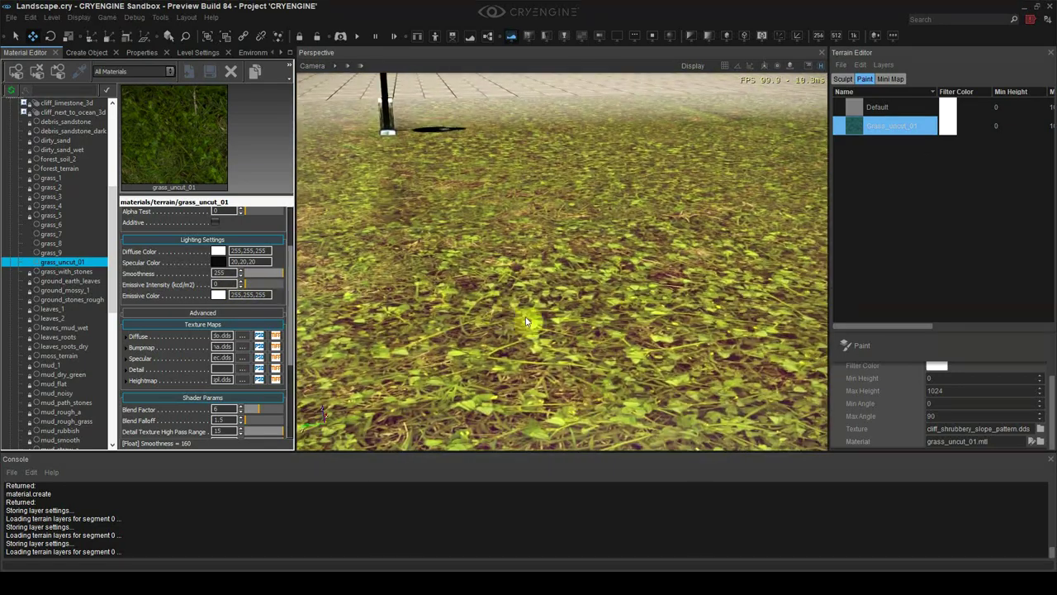
# - Set the material's POM Displacement to 0.05 and Self Shadow Strength to 4.859, and save the level
pyautogui.moveTo(242, 362)
pyautogui.scroll(-3, 240, 363)
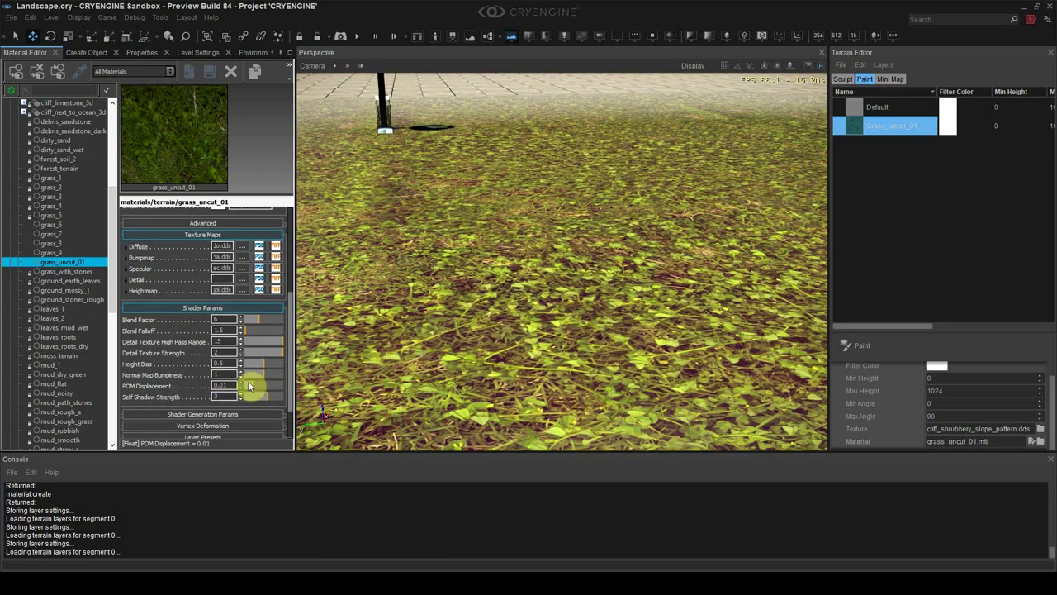
pyautogui.moveTo(248, 384); pyautogui.dragTo(283, 410)
pyautogui.moveTo(546, 222); pyautogui.dragTo(479, 188, button='right')
pyautogui.click(412, 147)
pyautogui.click(573, 197)
pyautogui.moveTo(574, 197)
pyautogui.mouseDown(button='right')
pyautogui.moveTo(631, 197)
pyautogui.moveTo(603, 216)
pyautogui.mouseUp(button='right')
pyautogui.click(860, 347)
pyautogui.moveTo(710, 328)
pyautogui.mouseDown()
pyautogui.moveTo(670, 286)
pyautogui.moveTo(356, 293)
pyautogui.mouseUp()
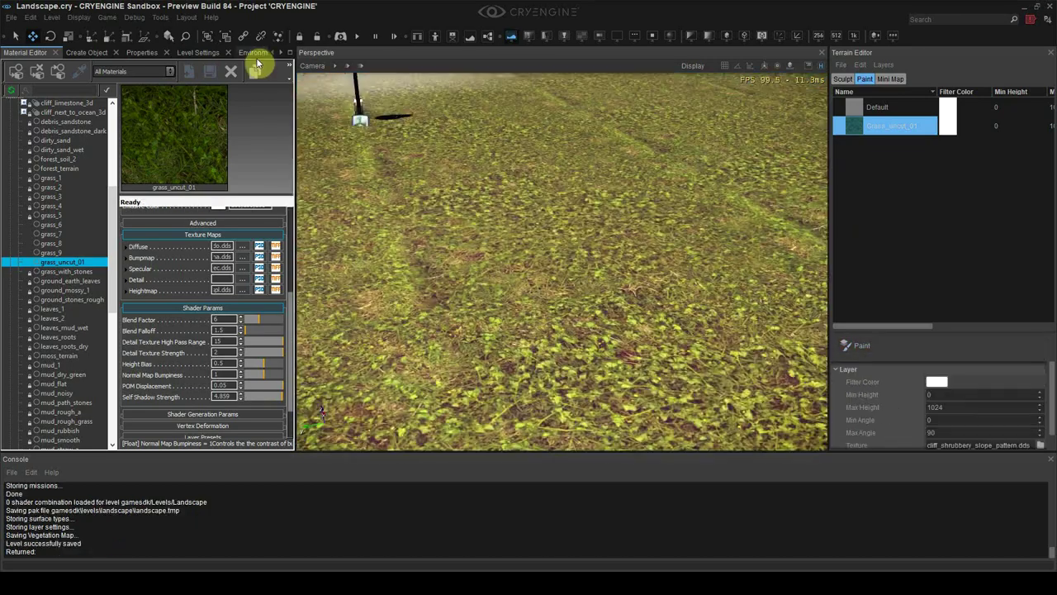
# - In the Environment Editor, change the sun direction to 163 and the NorthPole.Equator.SouthPole value to 148
pyautogui.click(251, 52)
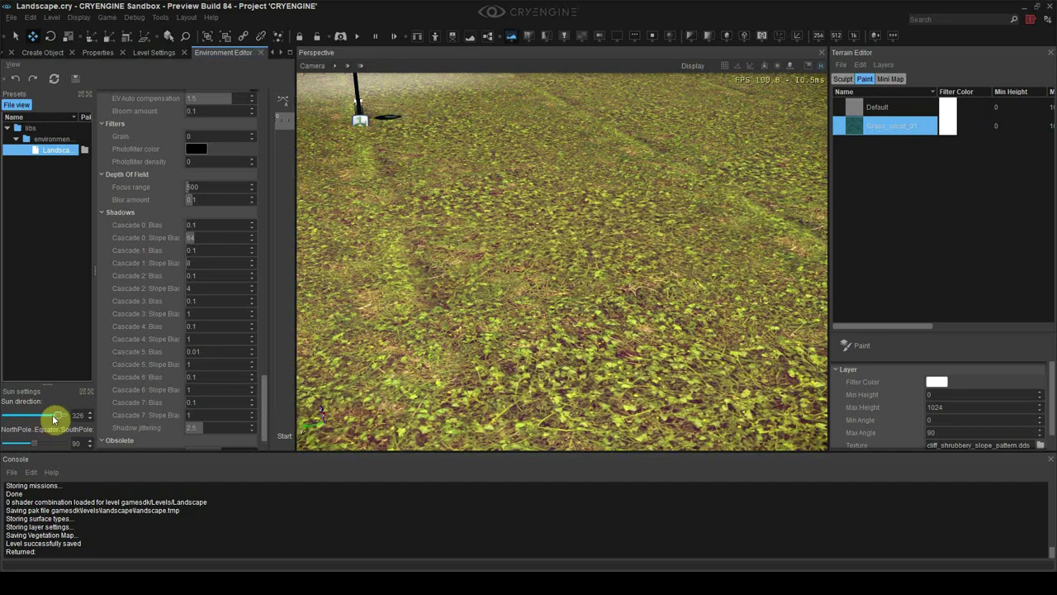
pyautogui.moveTo(36, 422); pyautogui.dragTo(54, 460)
pyautogui.moveTo(484, 347); pyautogui.dragTo(507, 278, button='right')
pyautogui.press('w')
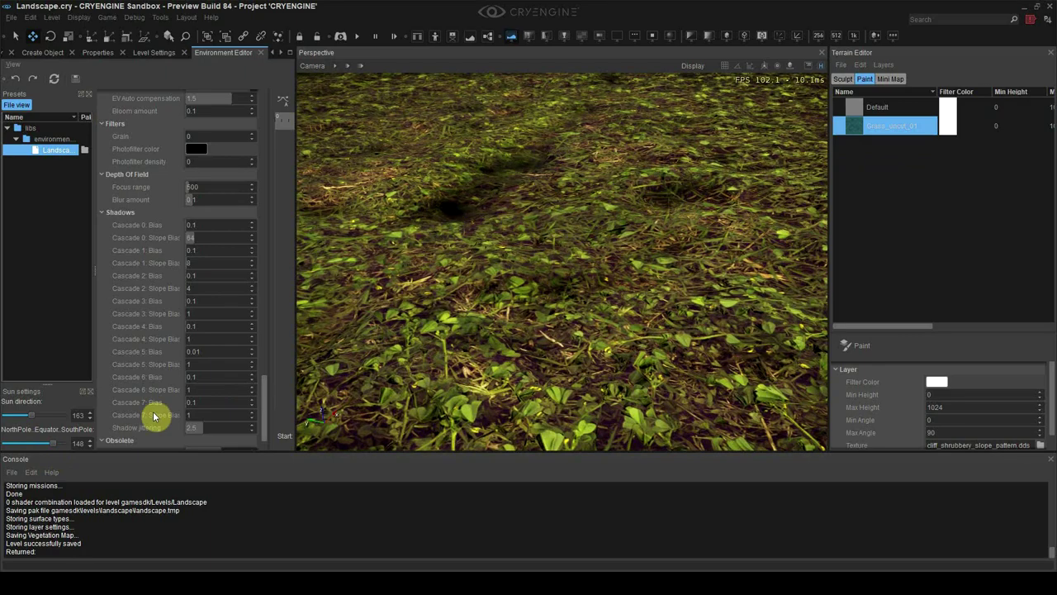
# - Set the sun direction to 187 and inspect the relit grass up close
pyautogui.moveTo(30, 421)
pyautogui.mouseDown()
pyautogui.moveTo(49, 424)
pyautogui.moveTo(24, 429)
pyautogui.moveTo(33, 430)
pyautogui.mouseUp()
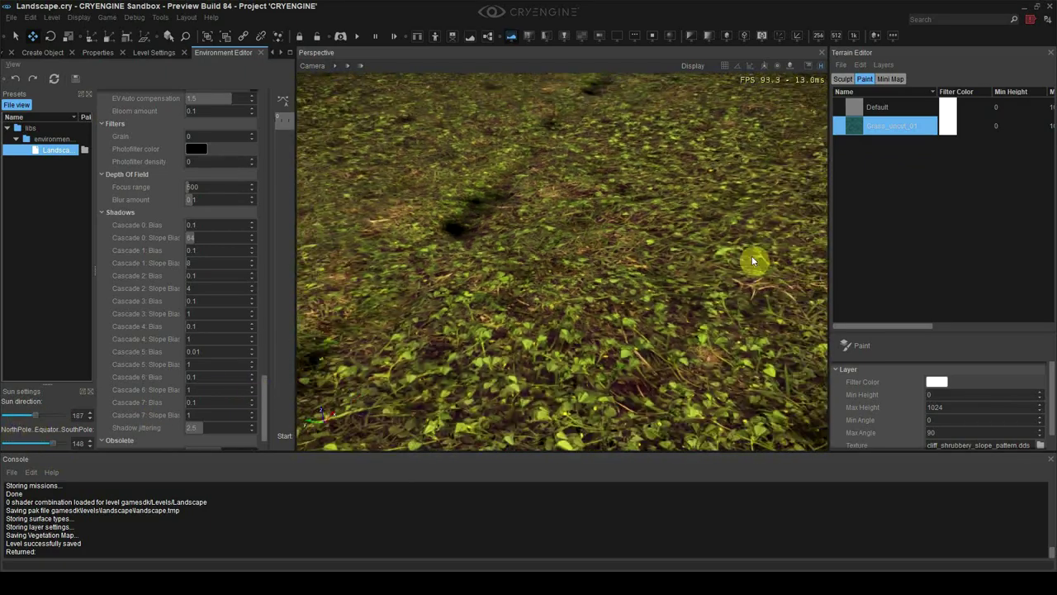
pyautogui.press('w')
pyautogui.moveTo(752, 261); pyautogui.dragTo(708, 300, button='right')
pyautogui.scroll(-1, 764, 330)
pyautogui.press('s')
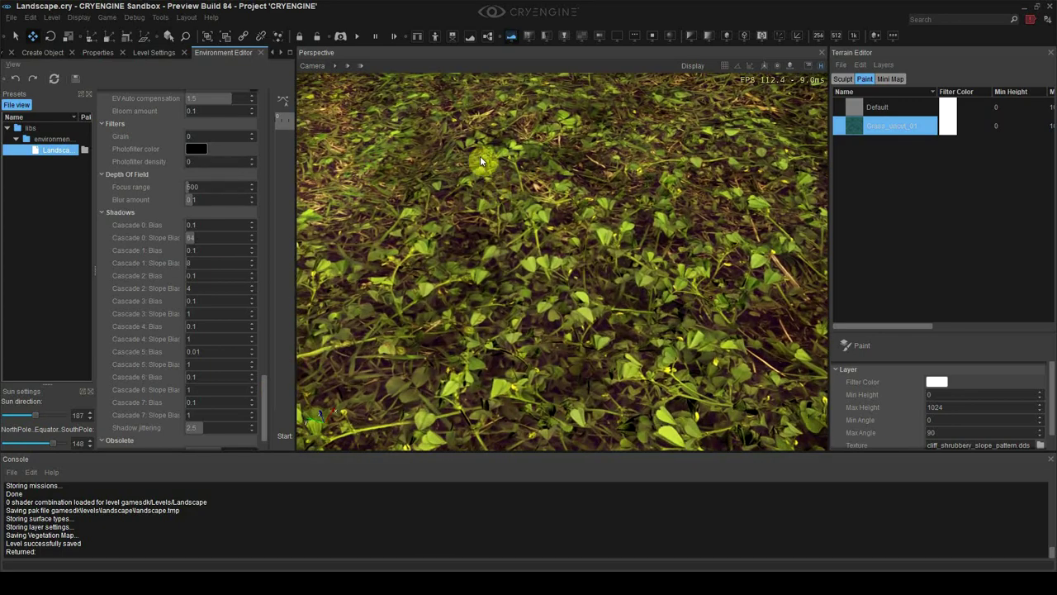
# - Apply a custom, narrower field of view to the perspective viewport camera
pyautogui.click(314, 66)
pyautogui.moveTo(443, 143)
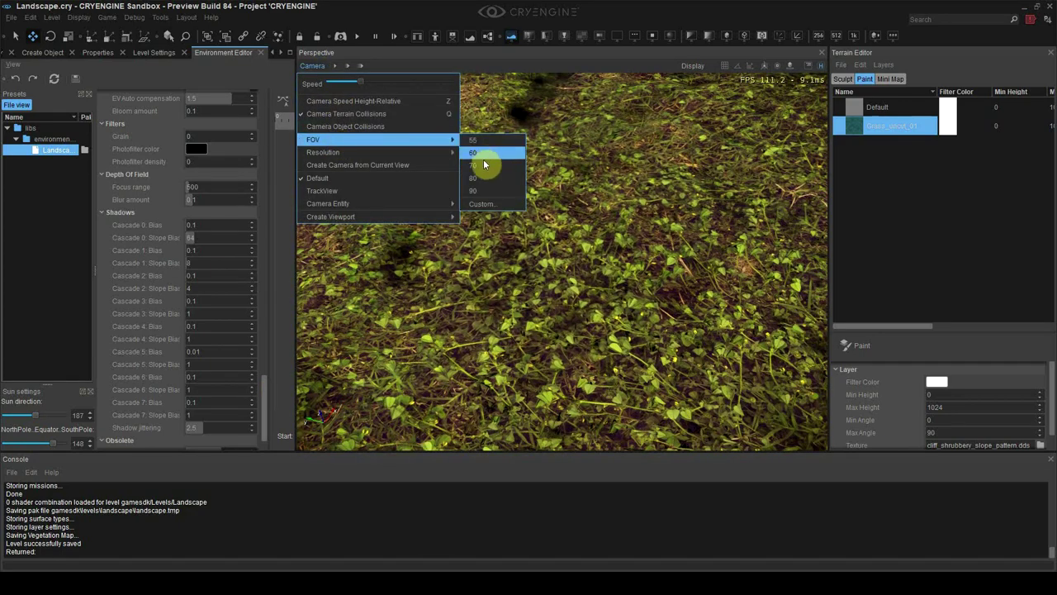
pyautogui.click(482, 204)
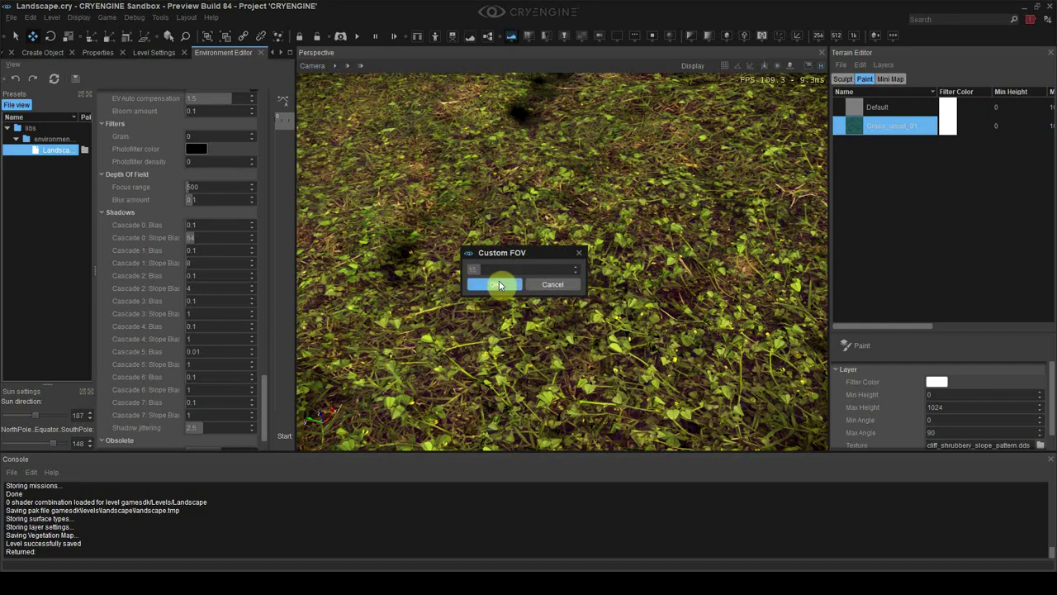
pyautogui.click(495, 284)
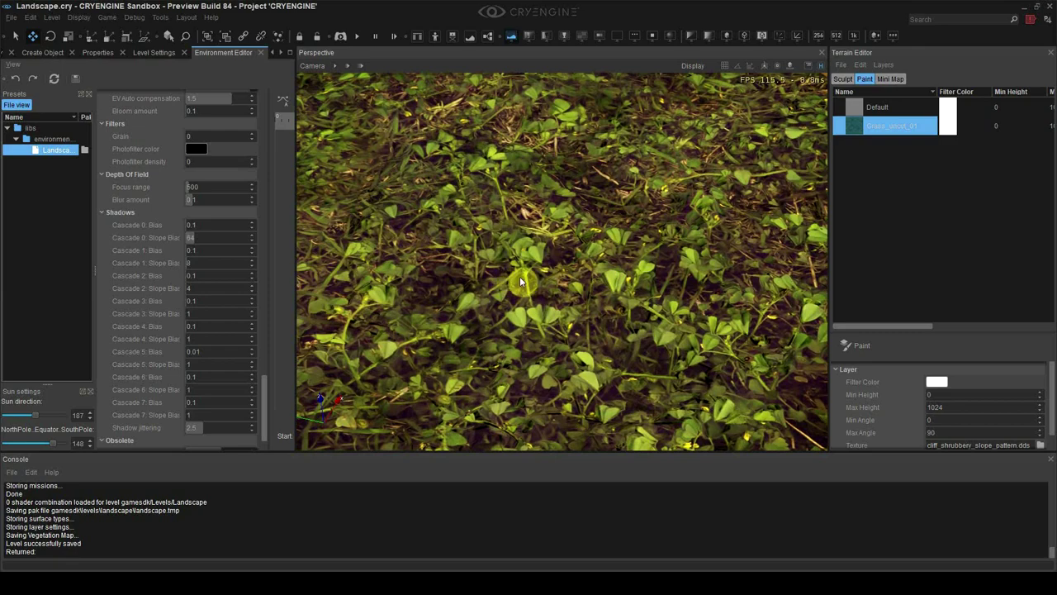
# - Dock the Terrain Editor with the other editor panes and bring the Environment Editor back to the front
pyautogui.moveTo(914, 58); pyautogui.dragTo(149, 250)
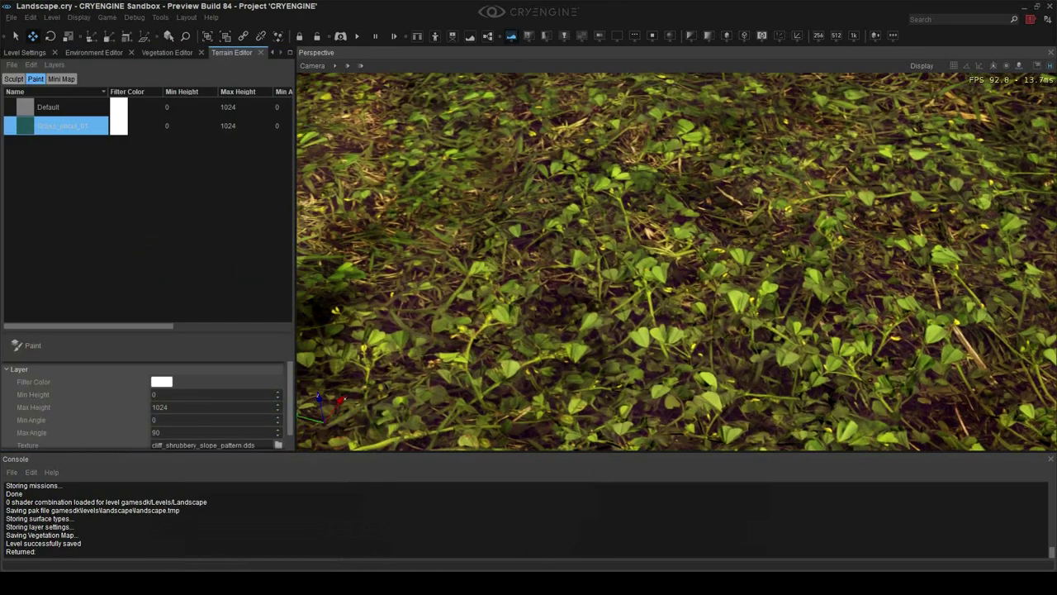
pyautogui.moveTo(370, 139); pyautogui.dragTo(388, 144, button='right')
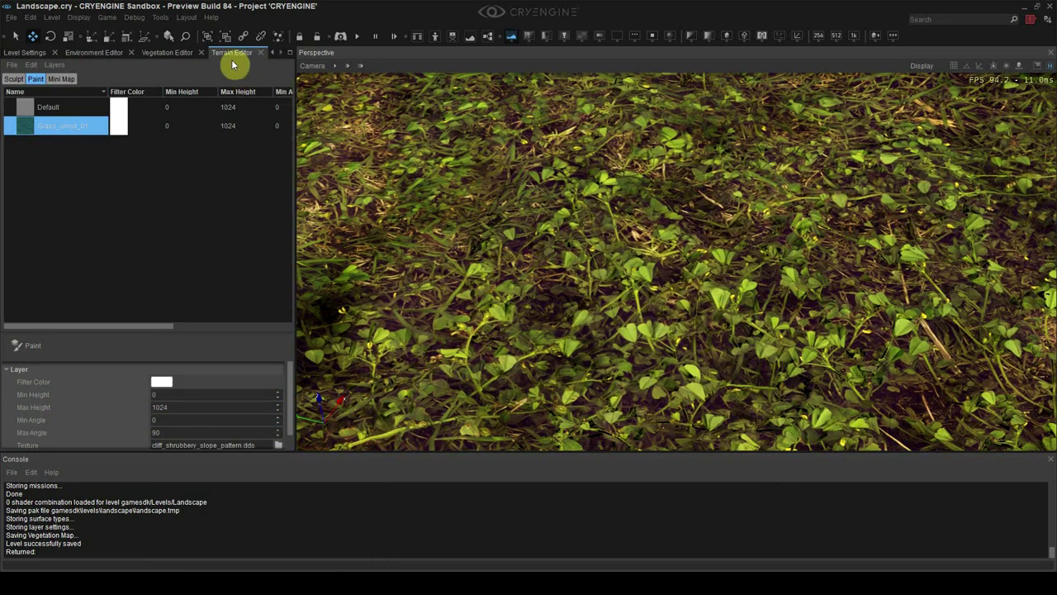
pyautogui.click(272, 53)
pyautogui.click(272, 52)
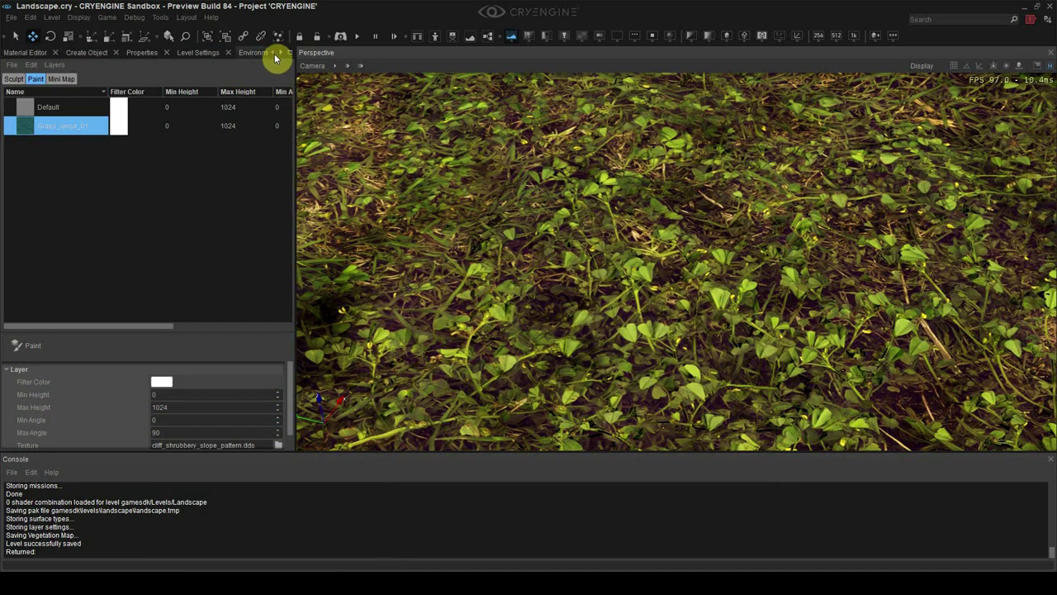
pyautogui.click(282, 53)
pyautogui.click(236, 53)
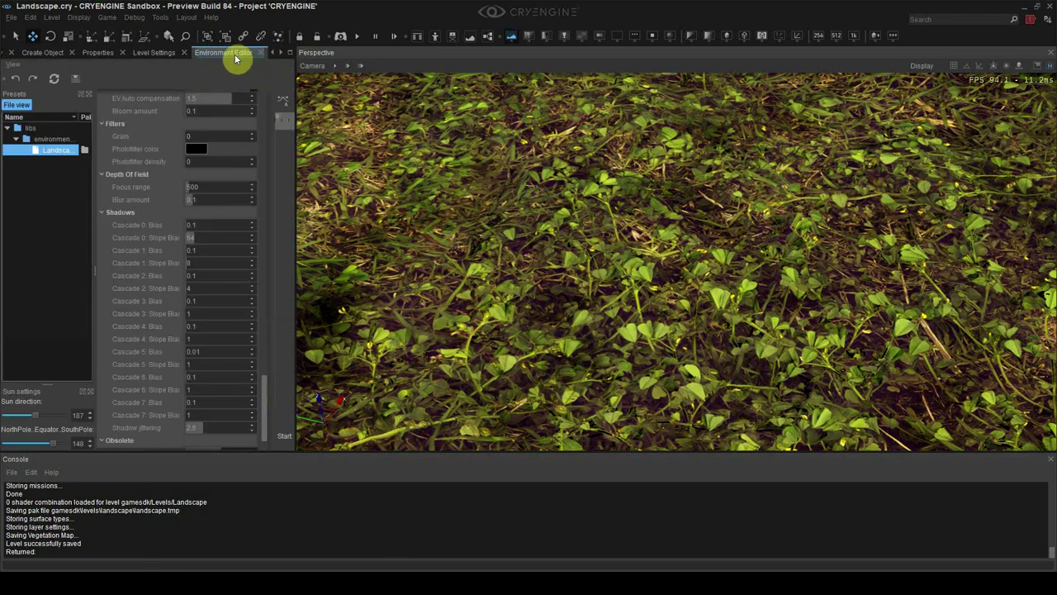
# - Try a depth of field effect with Blur amount 1 and Focus range 1
pyautogui.click(200, 200)
pyautogui.write('1')
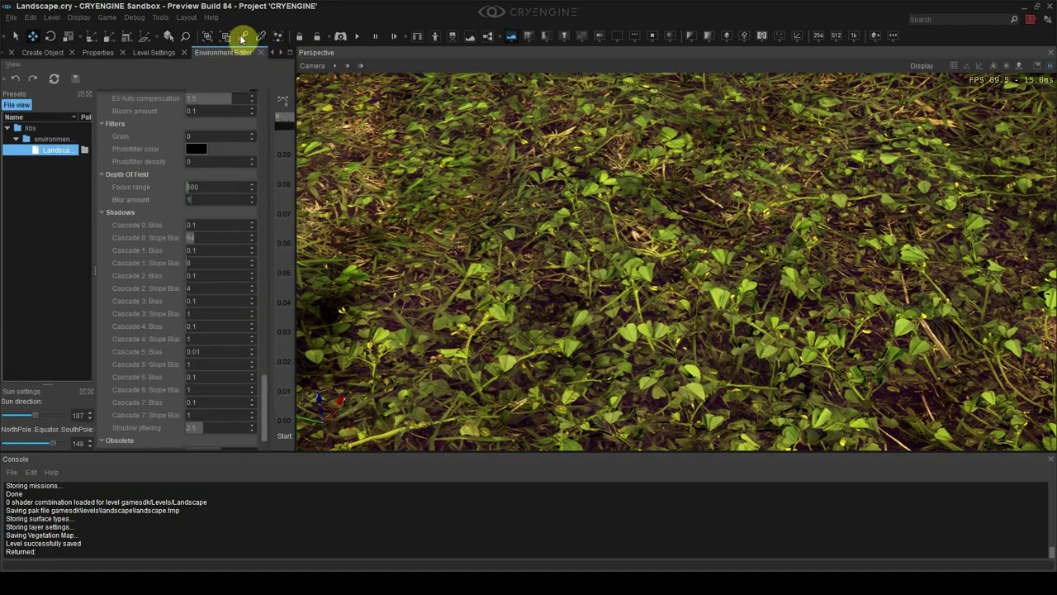
pyautogui.write('+')
pyautogui.press('Return')
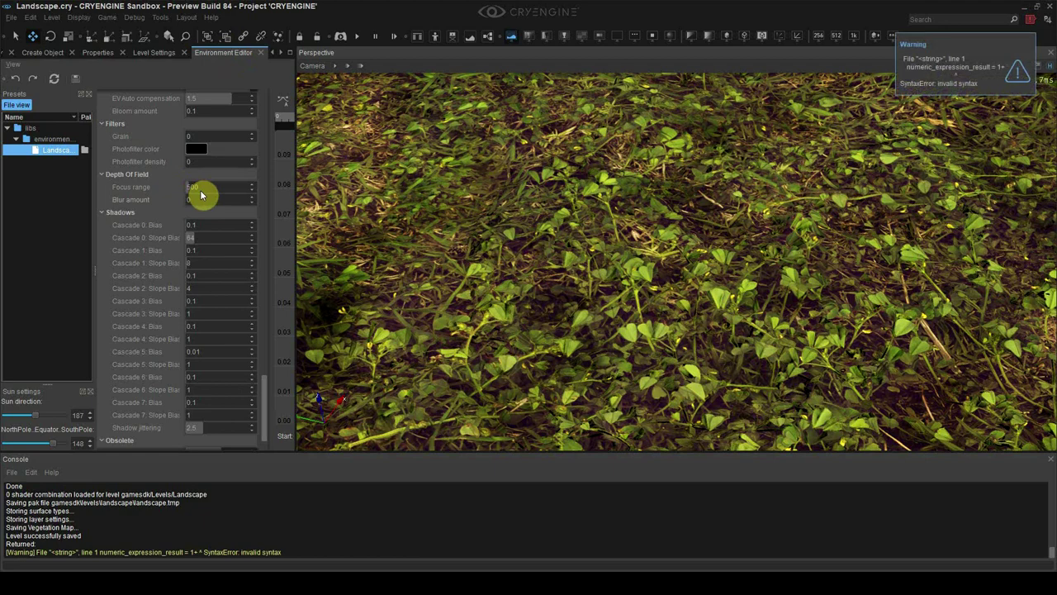
pyautogui.click(202, 203)
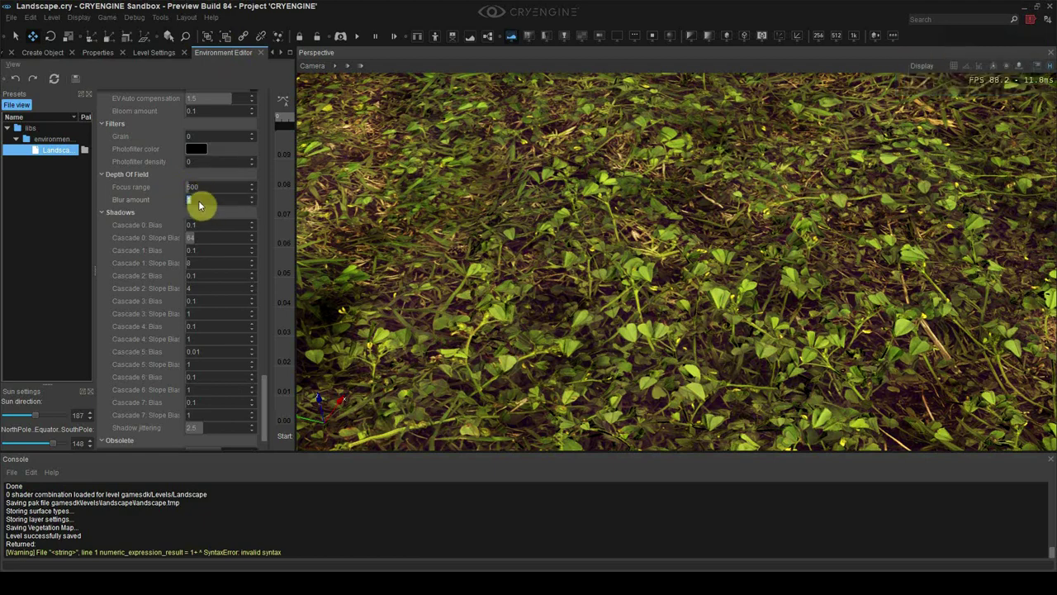
pyautogui.click(200, 189)
pyautogui.write('1')
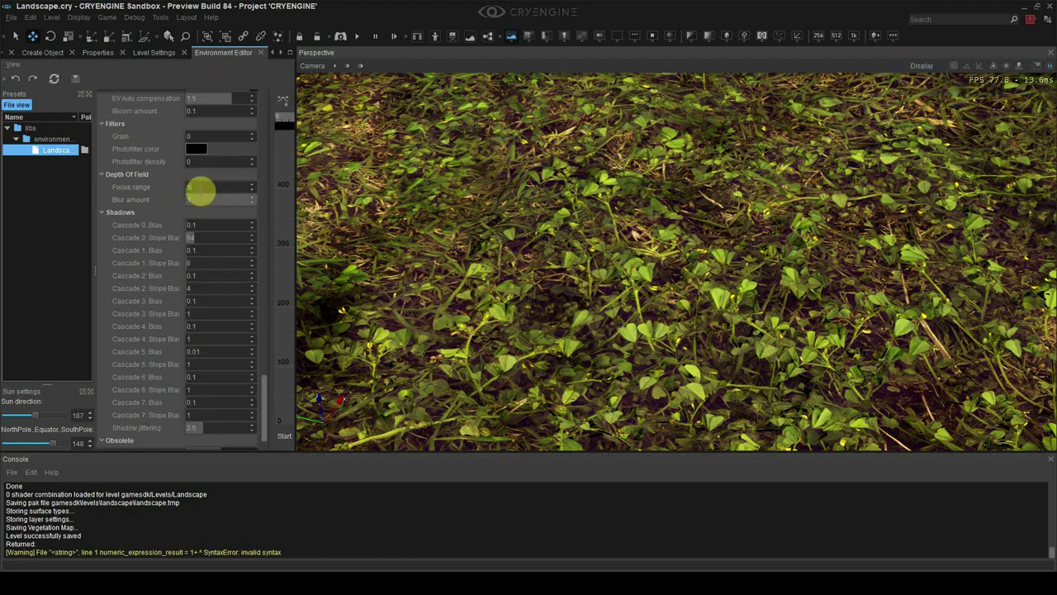
pyautogui.press('Return')
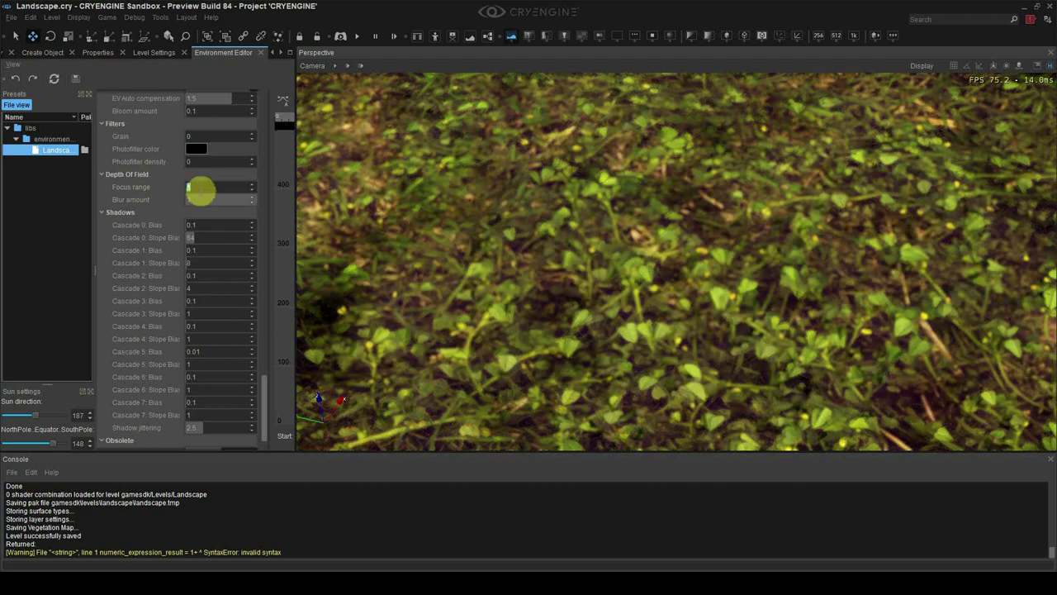
# - Adjust the depth of field Focus range to 4 and set its Blur amount to 0
pyautogui.write('13')
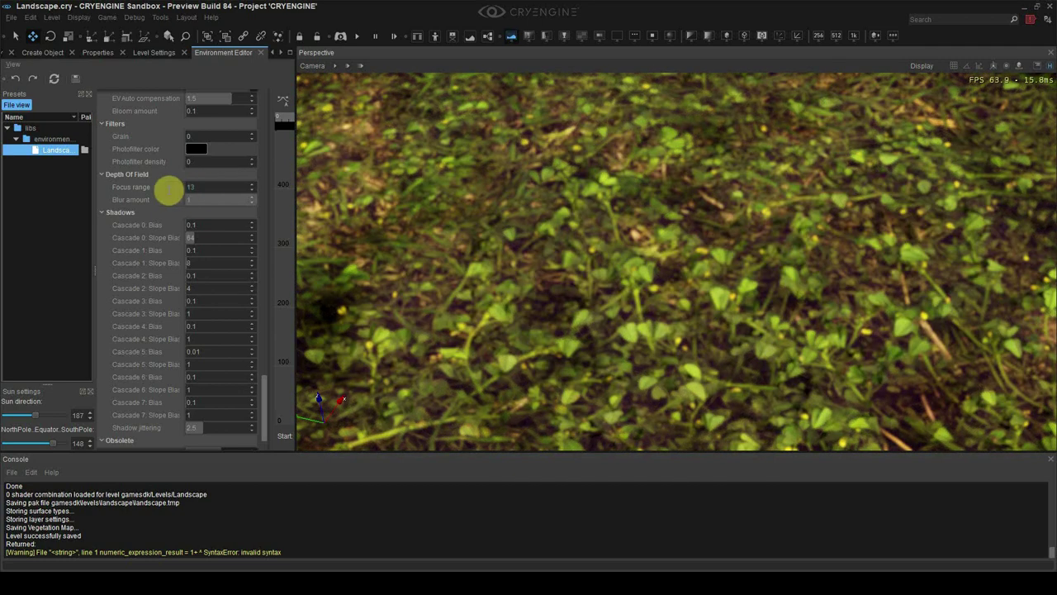
pyautogui.moveTo(168, 190); pyautogui.dragTo(202, 186)
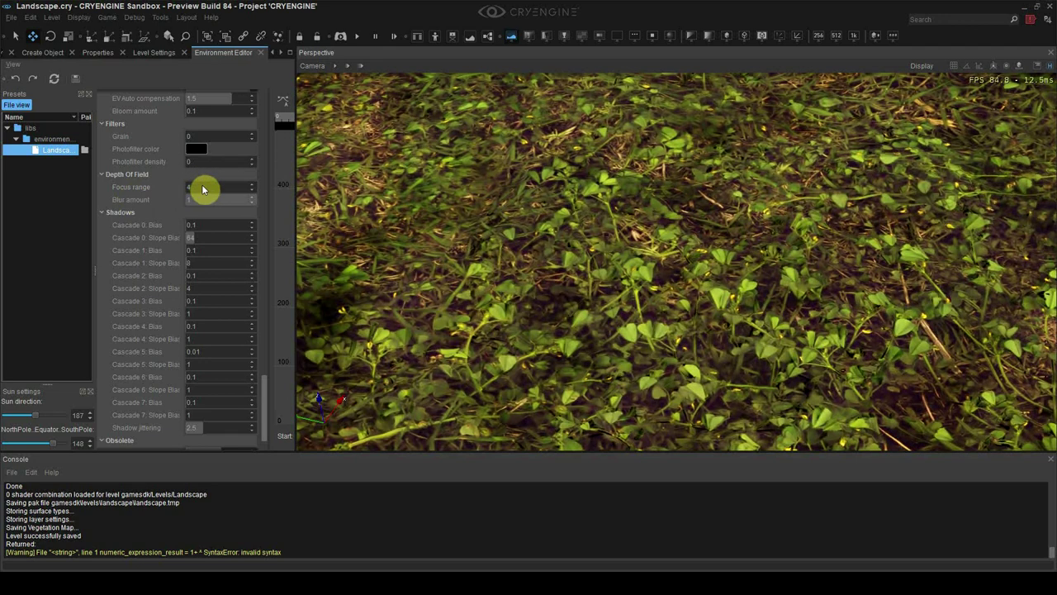
pyautogui.doubleClick(203, 186)
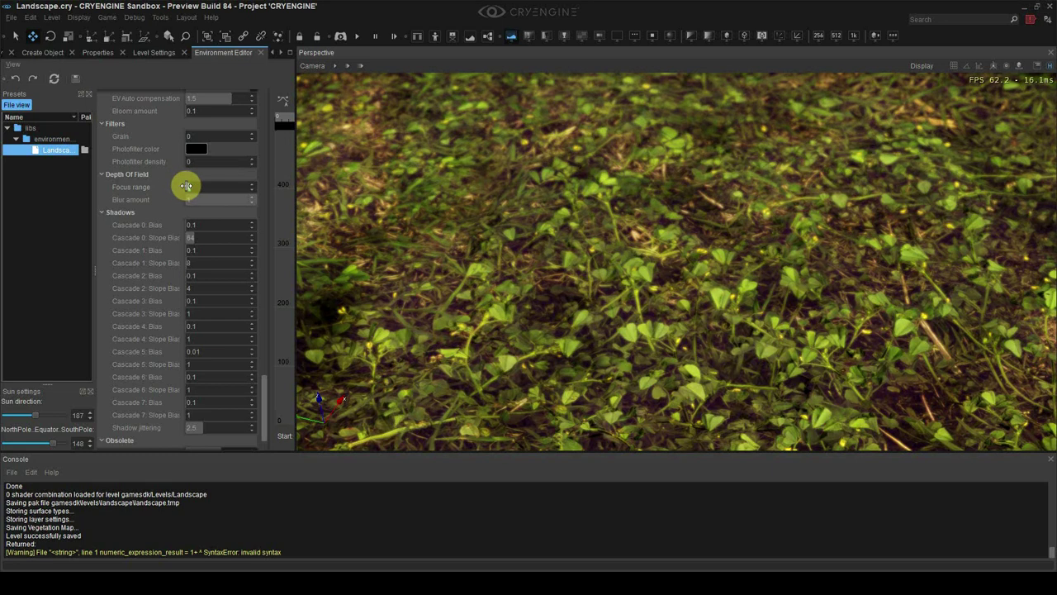
pyautogui.doubleClick(197, 200)
pyautogui.write('0')
pyautogui.press('Return')
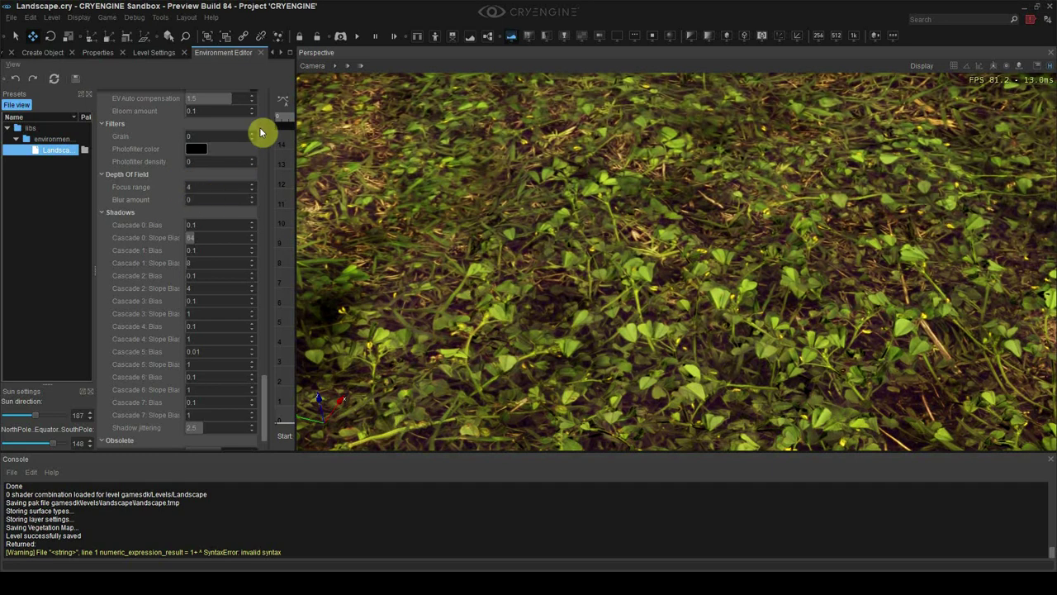
# - Open the Track View, dock it with the other editor panes and widen the docked area
pyautogui.click(162, 18)
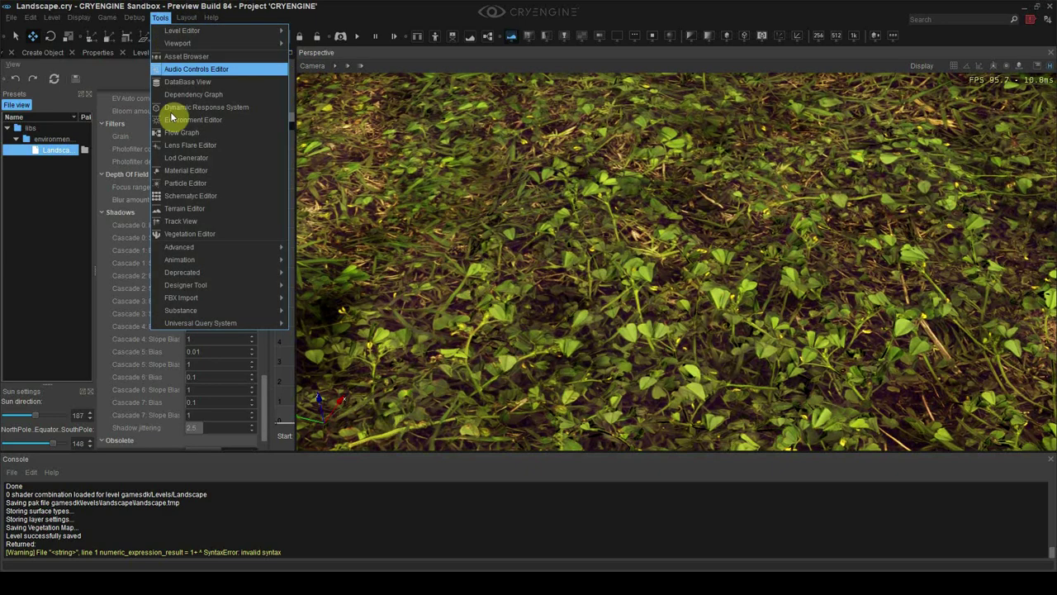
pyautogui.click(183, 222)
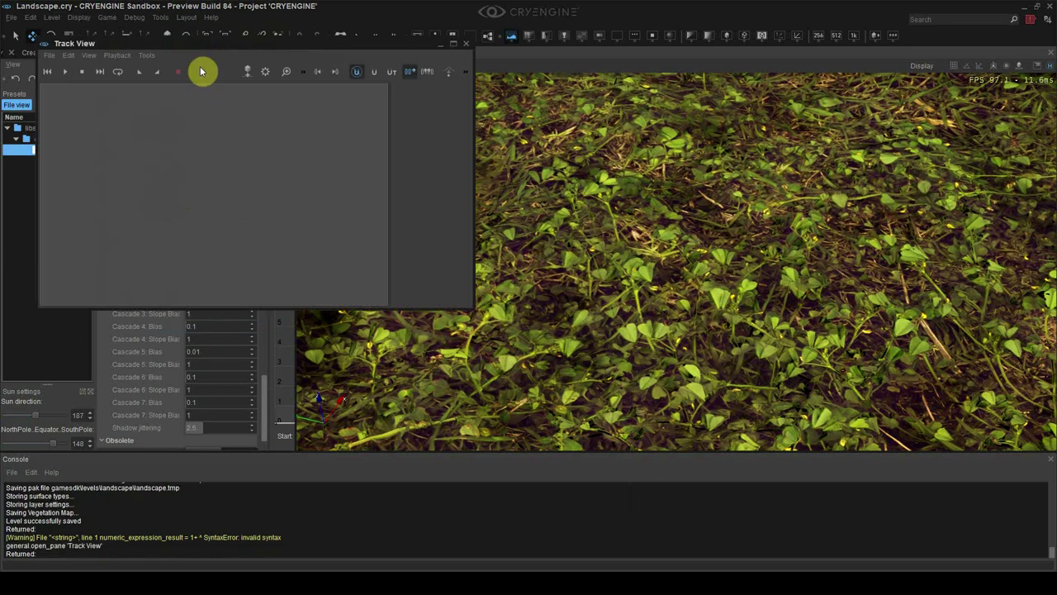
pyautogui.moveTo(165, 42); pyautogui.dragTo(172, 264)
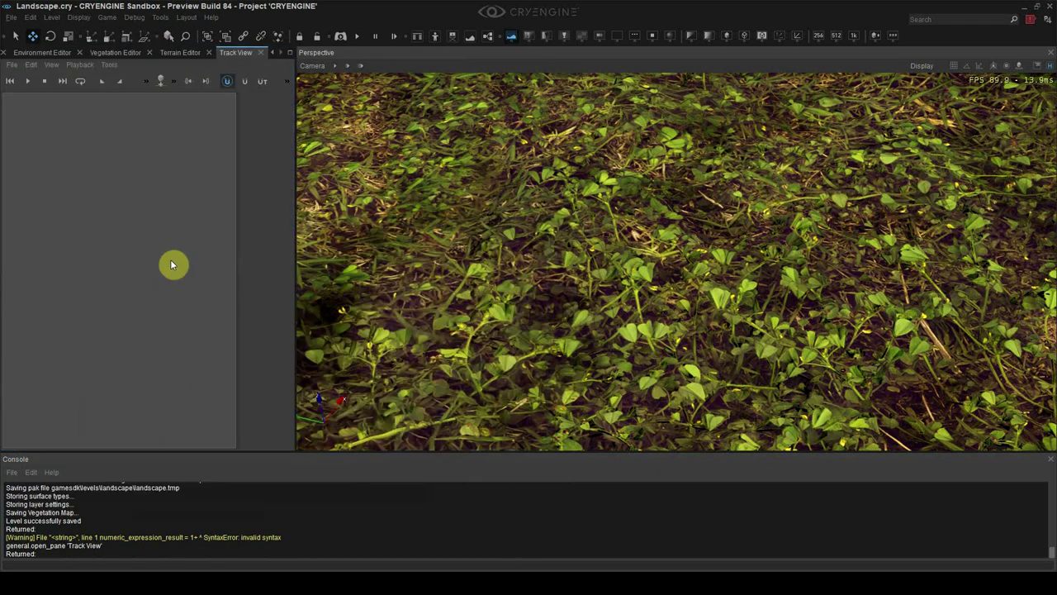
pyautogui.moveTo(295, 268); pyautogui.dragTo(360, 271)
# - Set the viewport resolution to 1280 x 540 (2.37:1) and reframe the camera on the grass
pyautogui.click(382, 66)
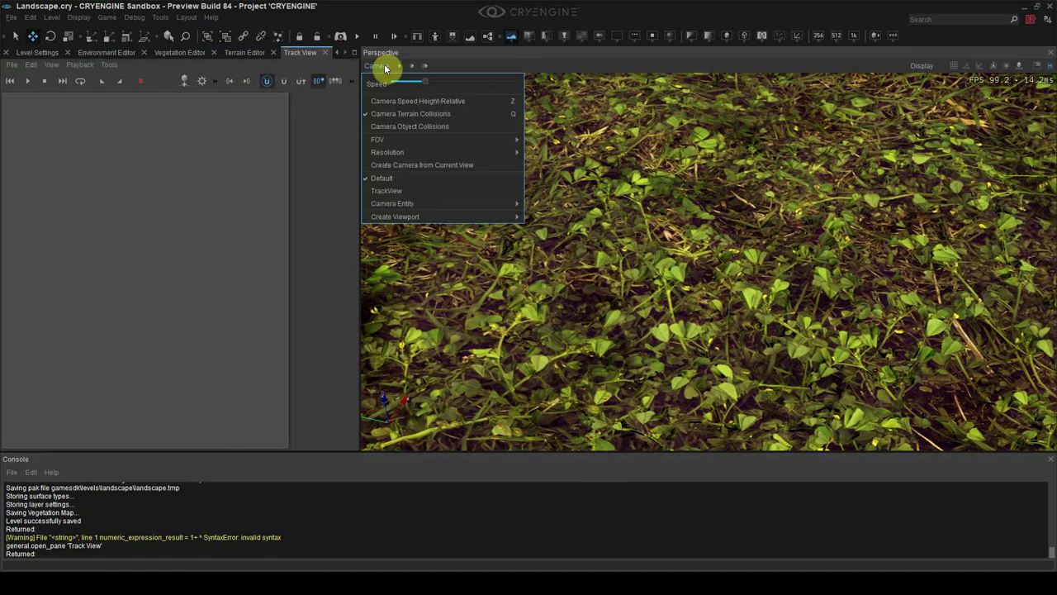
pyautogui.moveTo(400, 154)
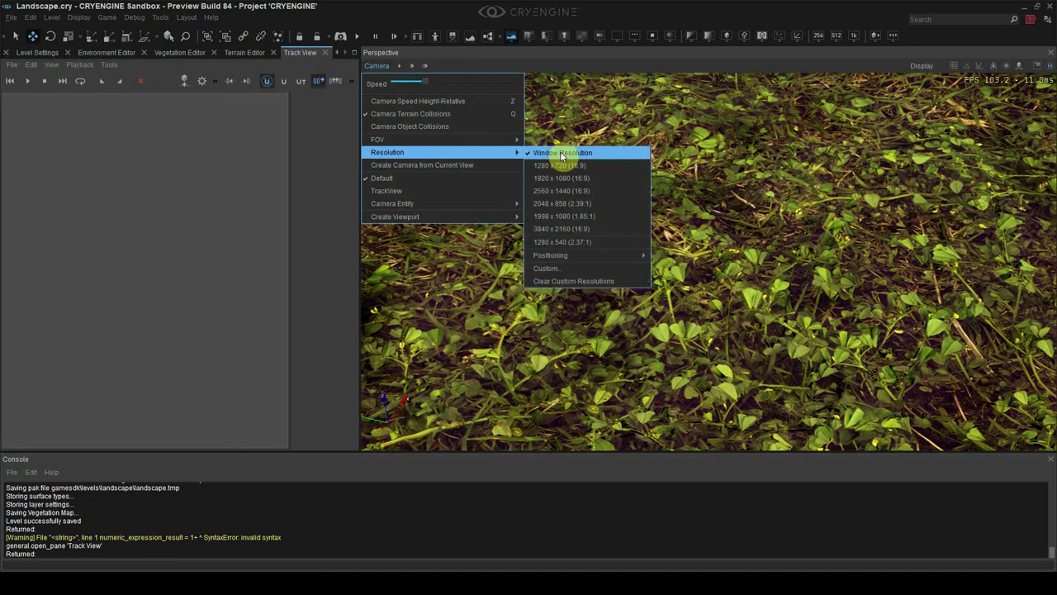
pyautogui.click(559, 243)
pyautogui.moveTo(569, 250); pyautogui.dragTo(620, 282, button='right')
pyautogui.scroll(-2, 624, 284)
pyautogui.moveTo(689, 261); pyautogui.dragTo(715, 266, button='right')
pyautogui.moveTo(610, 283); pyautogui.dragTo(637, 278, button='right')
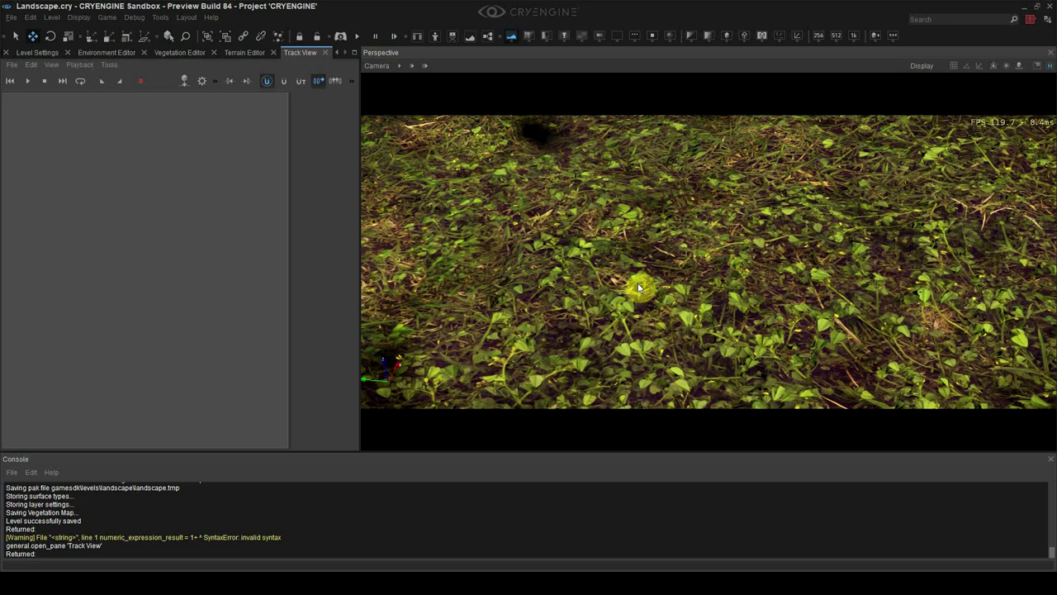
# - Frame the grass in the camera view and create a new Track View sequence named depthoffield
pyautogui.moveTo(637, 287)
pyautogui.mouseDown(button='right')
pyautogui.moveTo(611, 281)
pyautogui.moveTo(635, 285)
pyautogui.moveTo(625, 298)
pyautogui.moveTo(631, 283)
pyautogui.mouseUp(button='right')
pyautogui.press('w')
pyautogui.press('s')
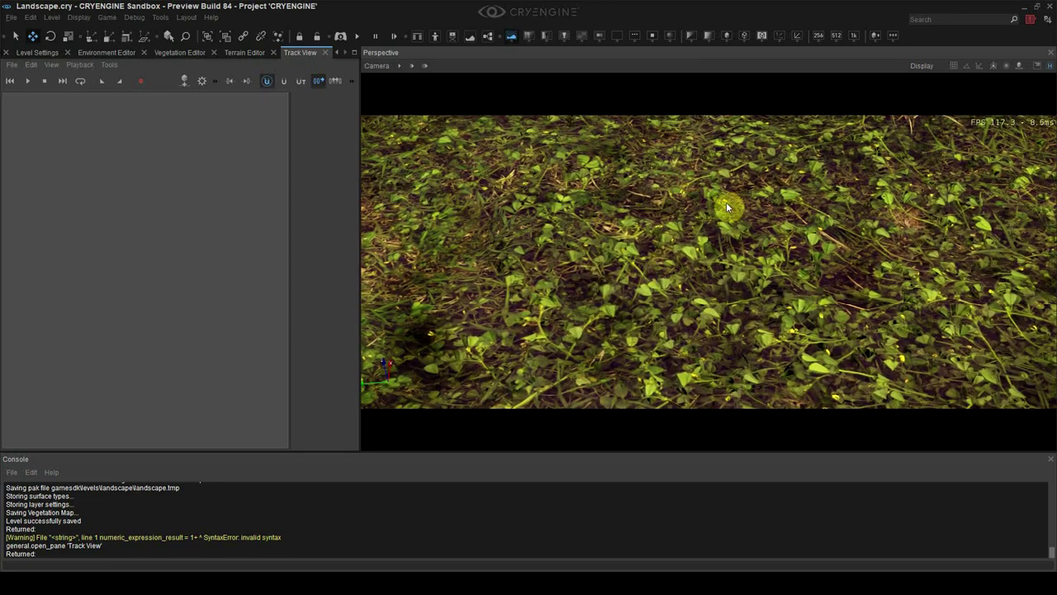
pyautogui.moveTo(678, 205); pyautogui.dragTo(679, 205, button='middle')
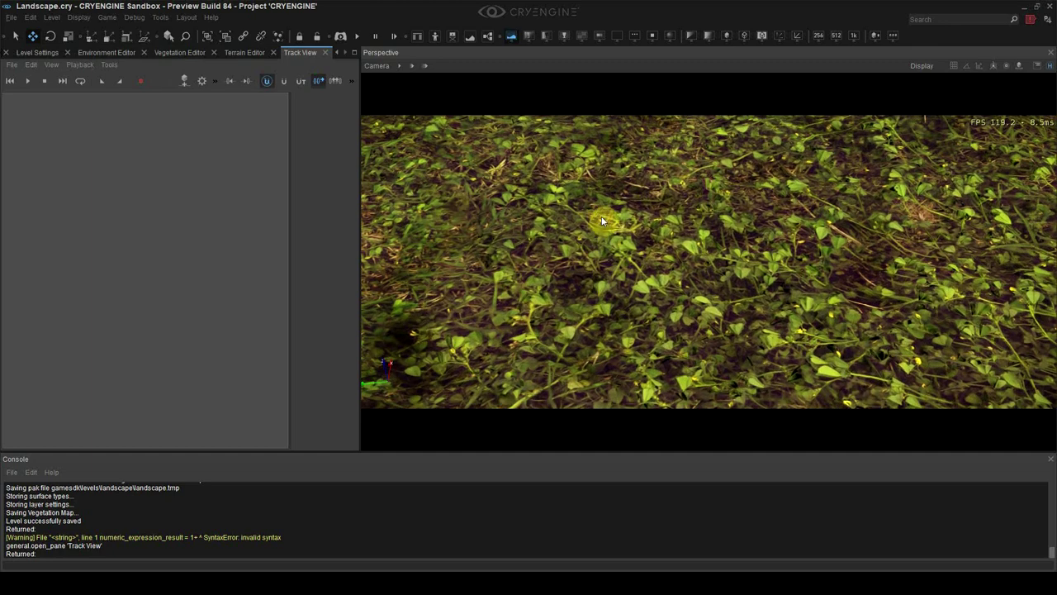
pyautogui.scroll(-3, 601, 221)
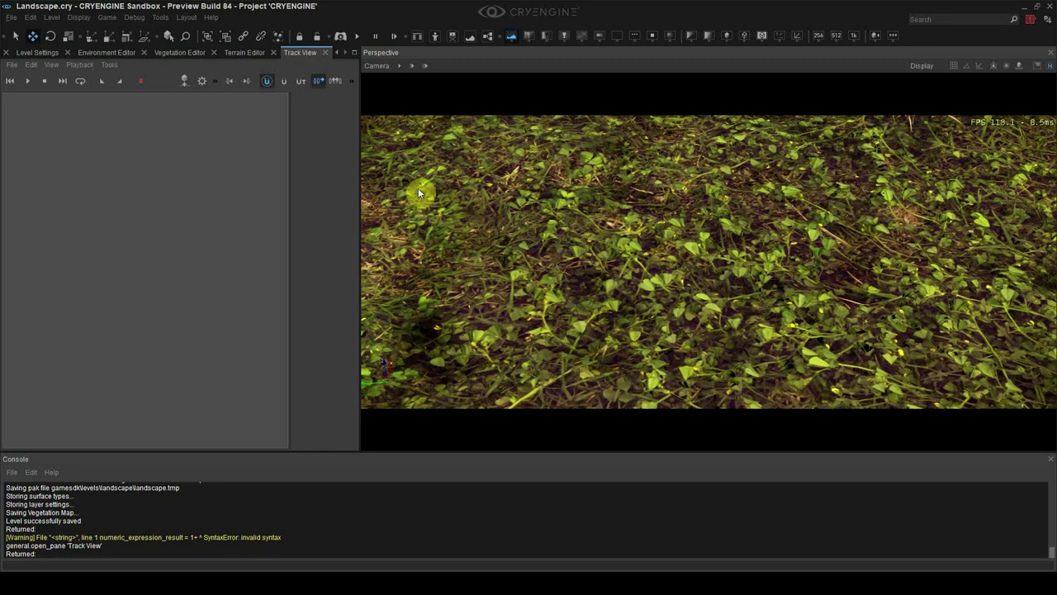
pyautogui.click(15, 66)
pyautogui.click(24, 83)
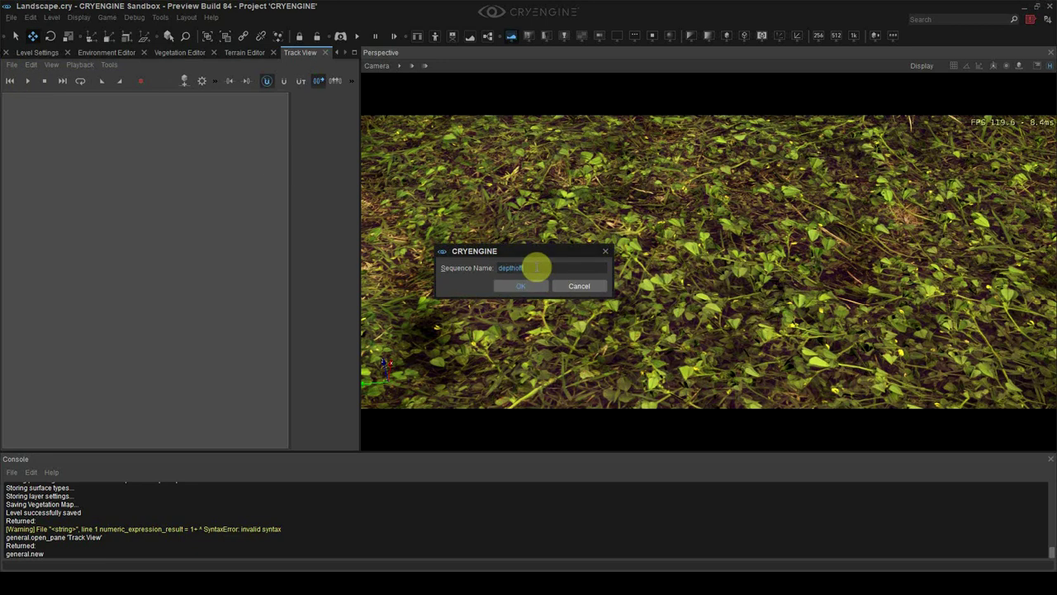
pyautogui.press('Return')
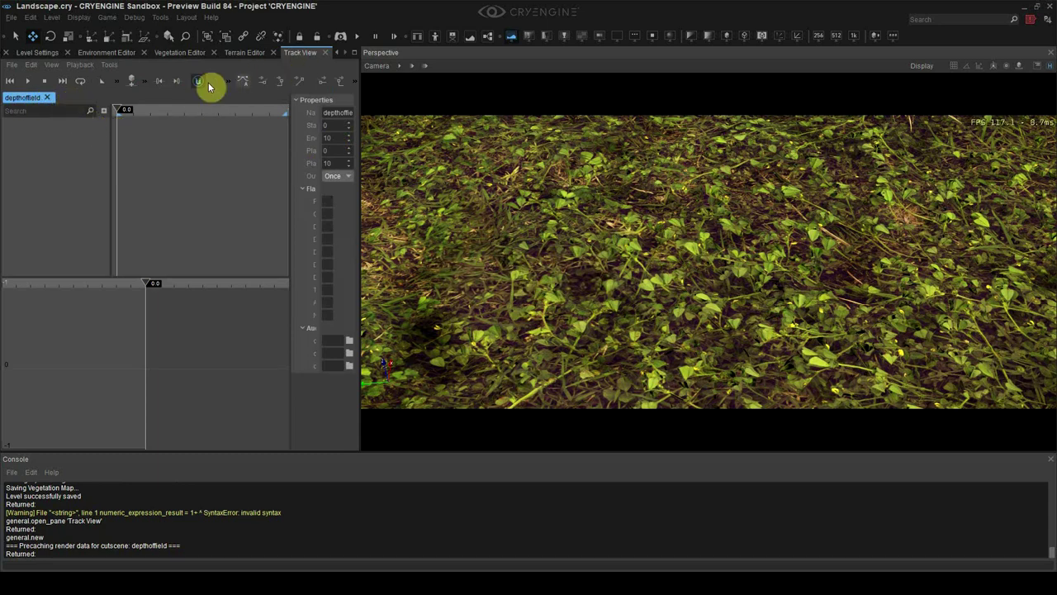
# - Add a Depth of Field node to the depthoffield sequence and key its Enable track at the start of the timeline
pyautogui.click(104, 111)
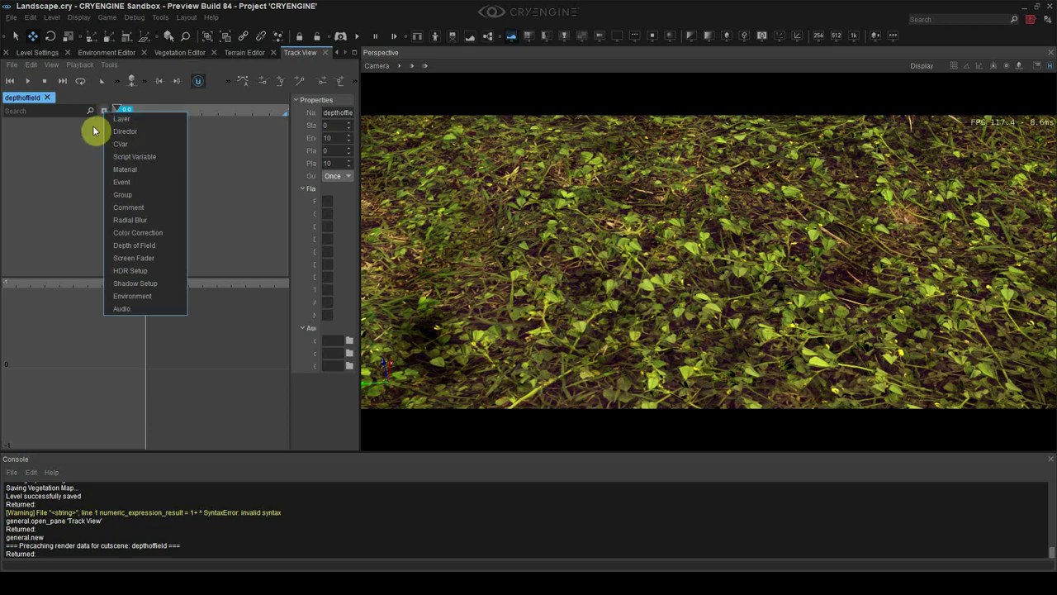
pyautogui.click(93, 126)
pyautogui.click(104, 111)
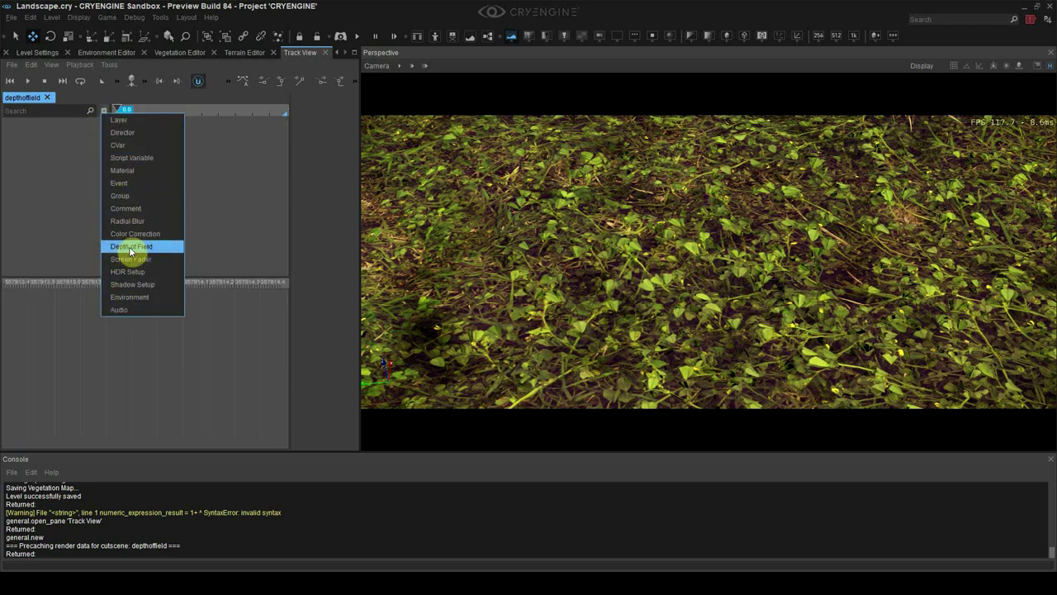
pyautogui.click(129, 248)
pyautogui.doubleClick(123, 132)
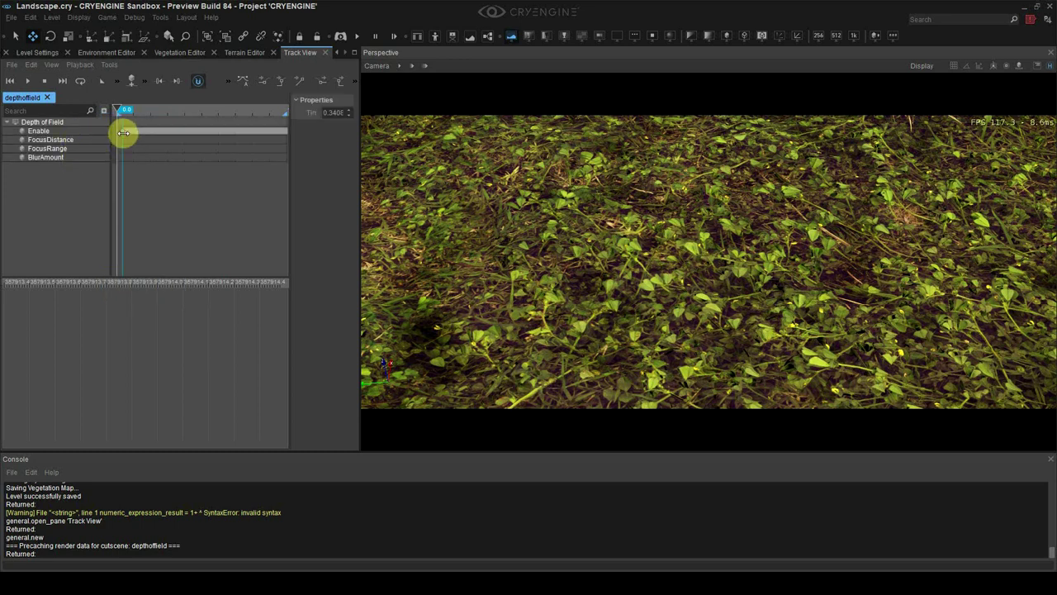
pyautogui.doubleClick(331, 114)
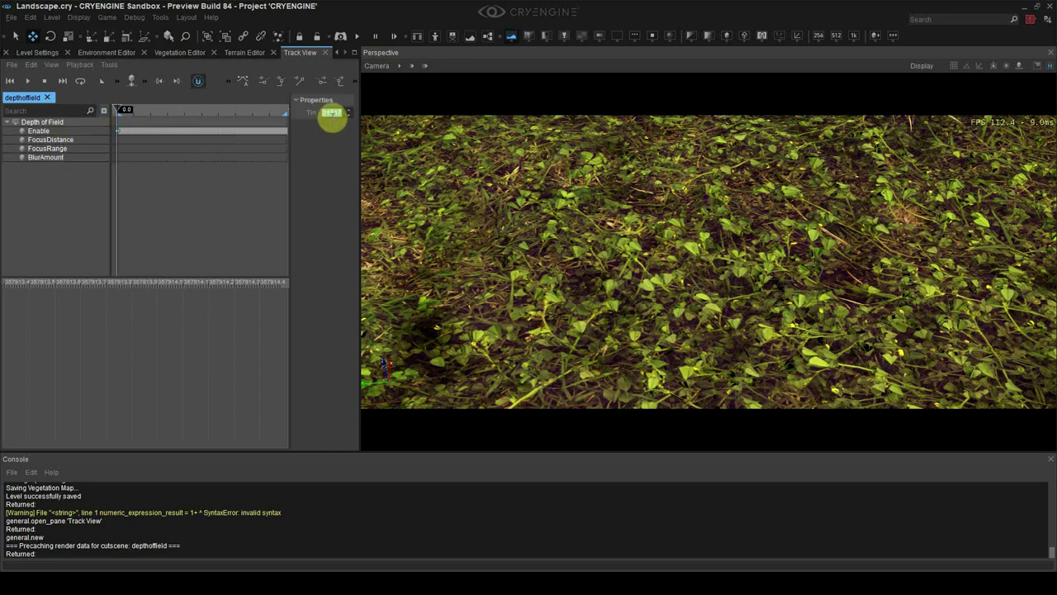
pyautogui.press('Return')
# - Move the time marker to about 1.2 and add keys at the start of the BlurAmount, FocusRange and FocusDistance tracks
pyautogui.click(152, 143)
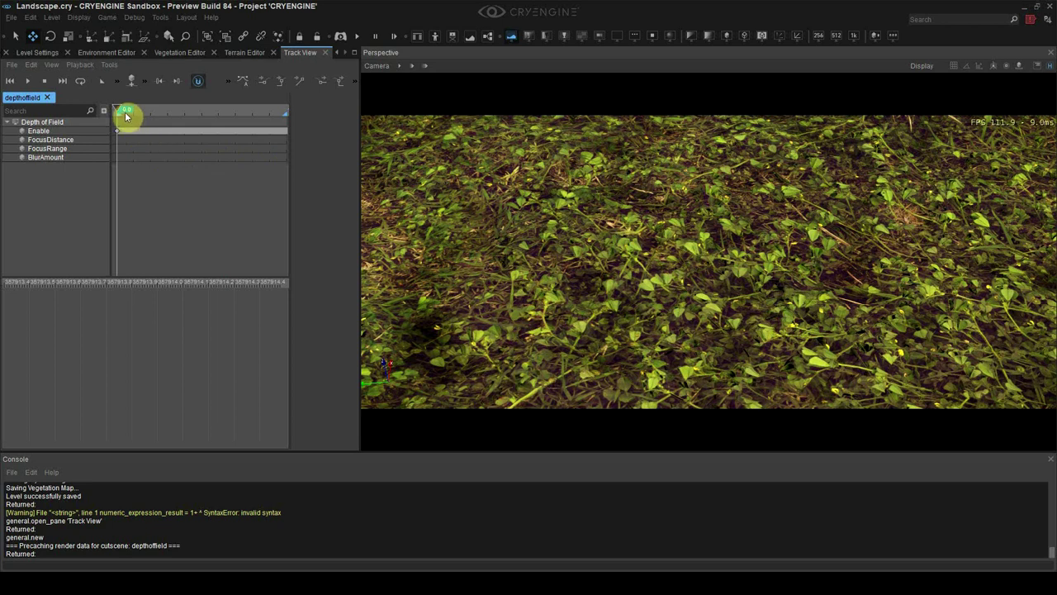
pyautogui.moveTo(125, 114); pyautogui.dragTo(139, 118)
pyautogui.click(138, 112)
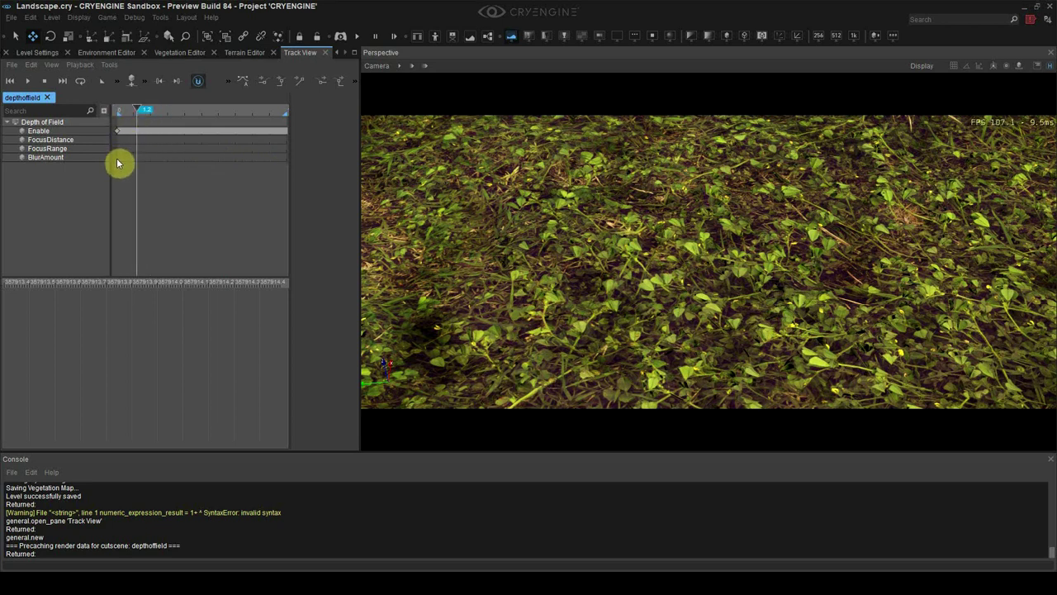
pyautogui.doubleClick(117, 158)
pyautogui.click(118, 150)
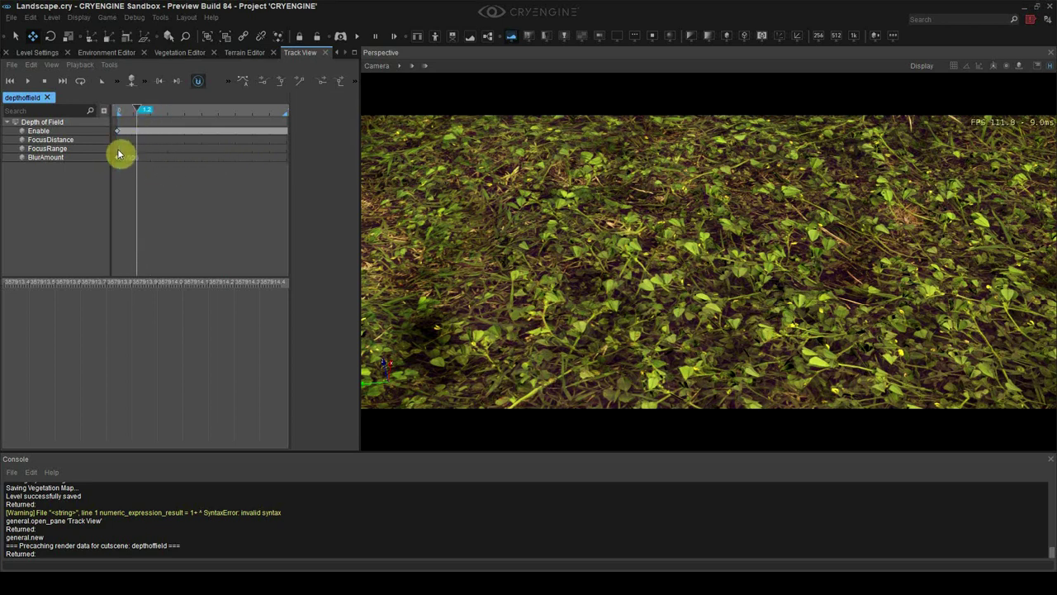
pyautogui.click(124, 147)
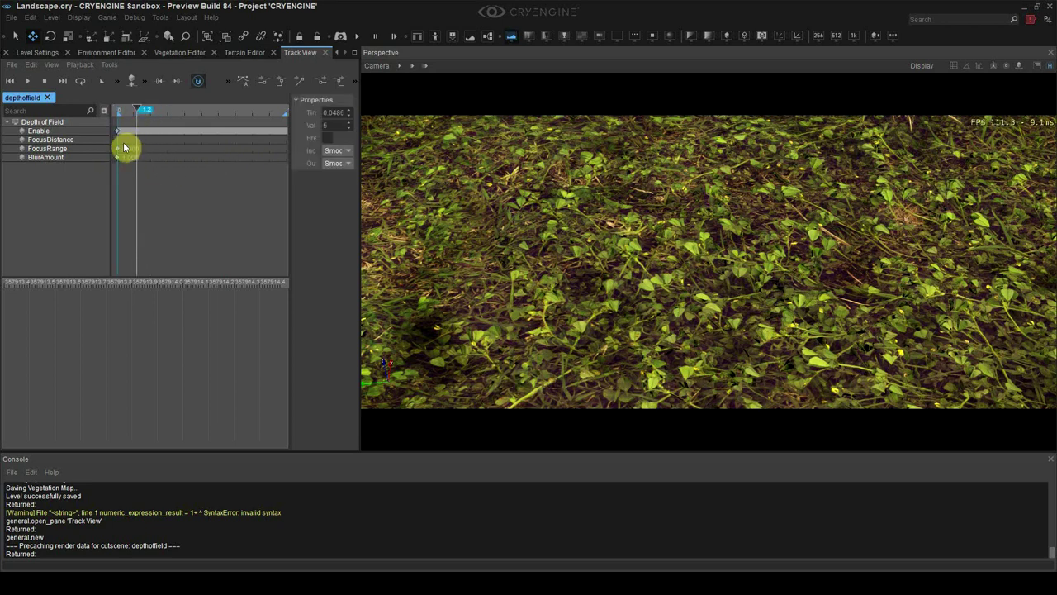
# - Set the BlurAmount key's value to 2 and the FocusRange key's value to 3
pyautogui.click(70, 142)
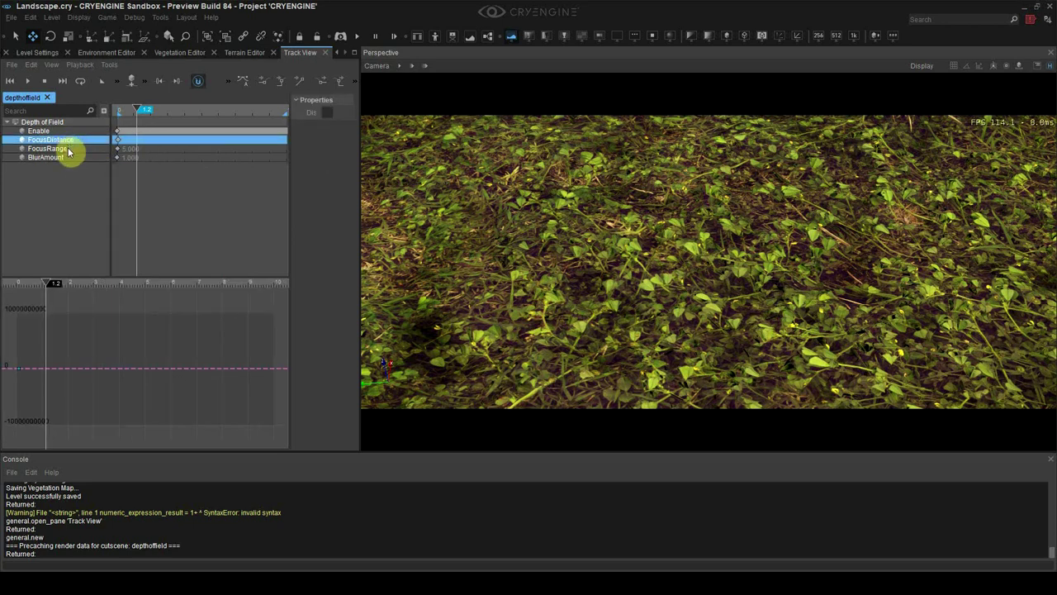
pyautogui.click(69, 149)
pyautogui.click(76, 166)
pyautogui.click(117, 158)
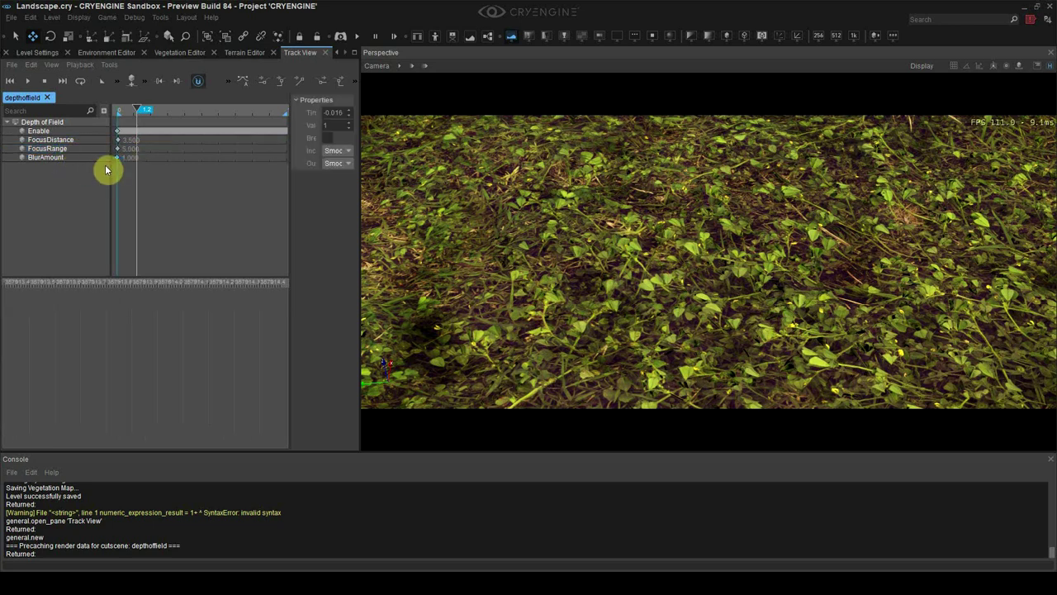
pyautogui.doubleClick(336, 125)
pyautogui.write('2')
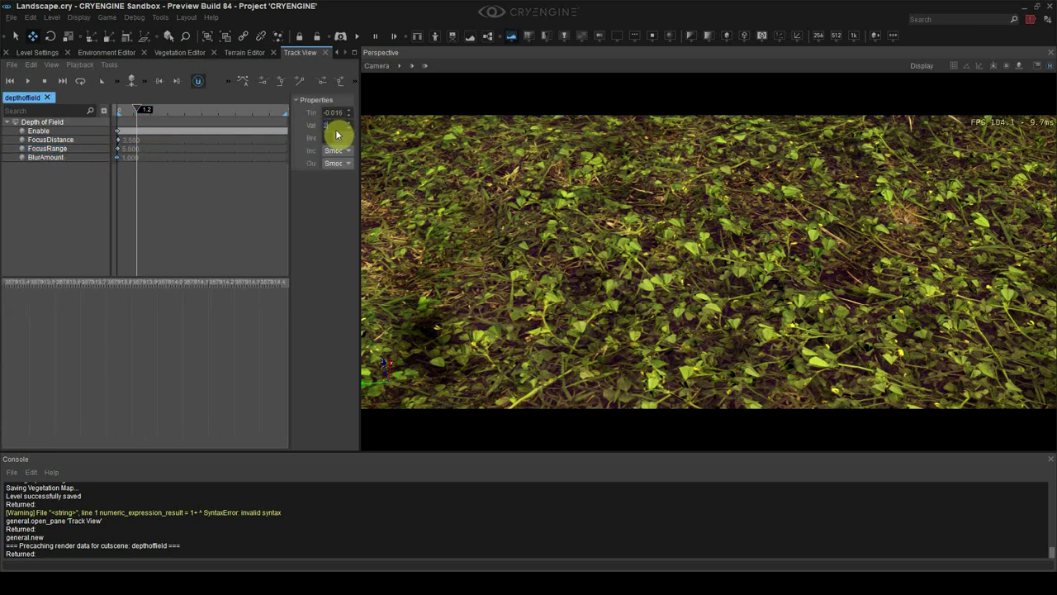
pyautogui.click(118, 148)
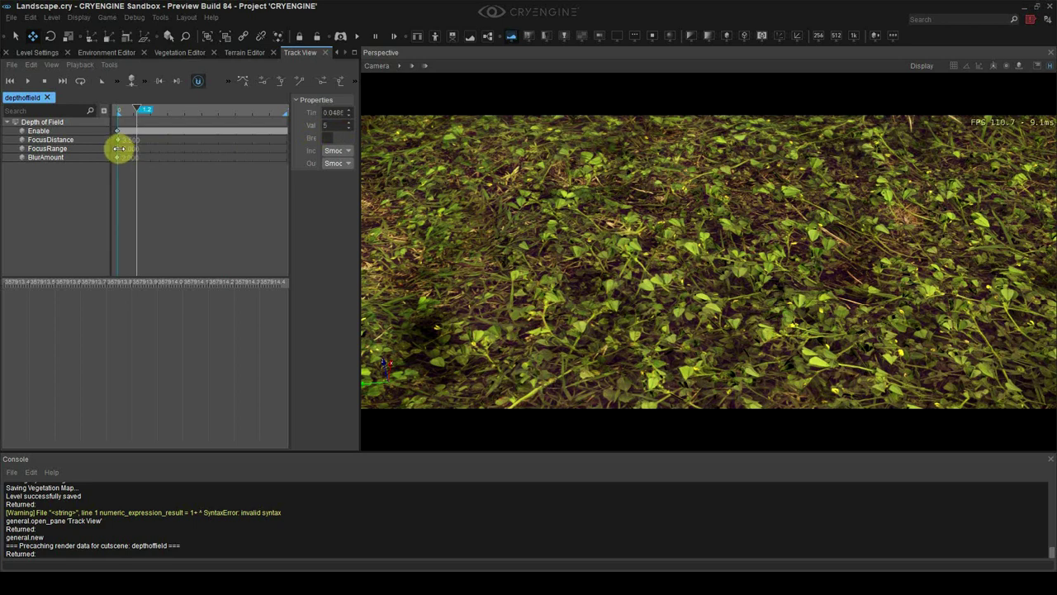
pyautogui.doubleClick(335, 125)
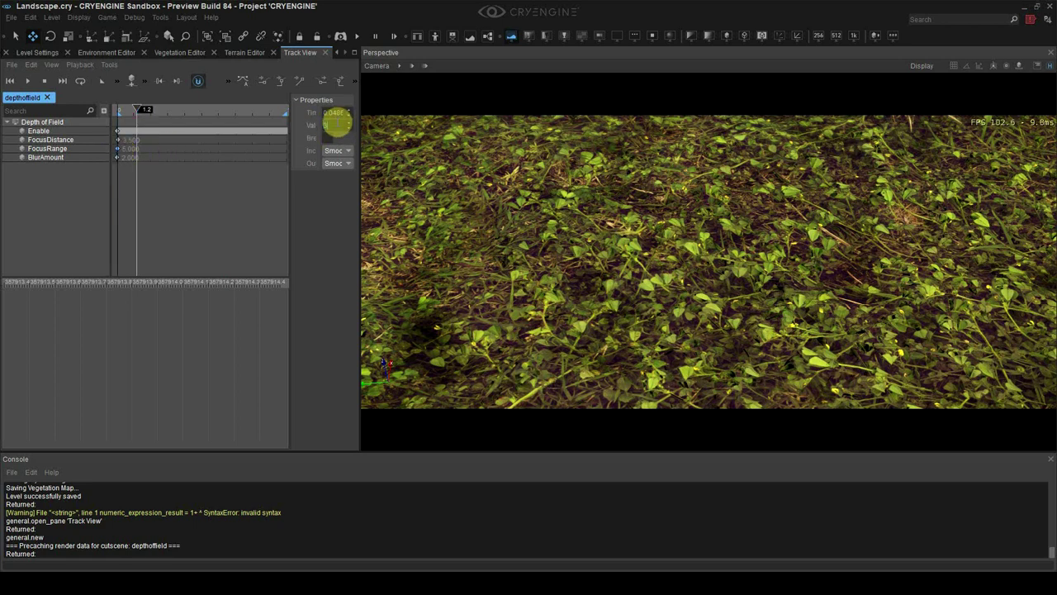
# - Try FocusDistance key values of 1 and 3
pyautogui.click(118, 141)
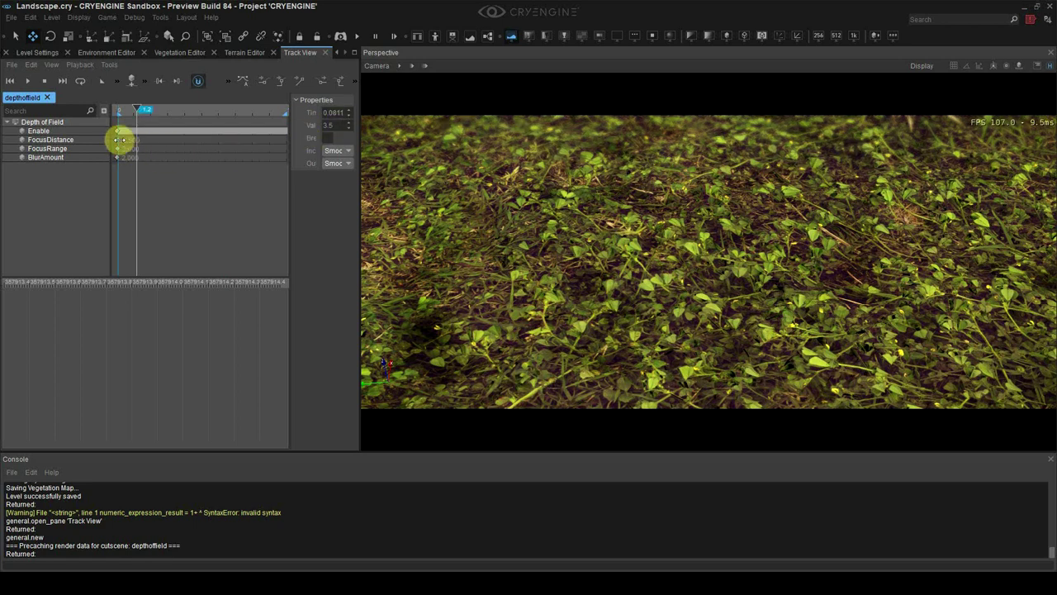
pyautogui.doubleClick(332, 126)
pyautogui.write('1')
pyautogui.press('Return')
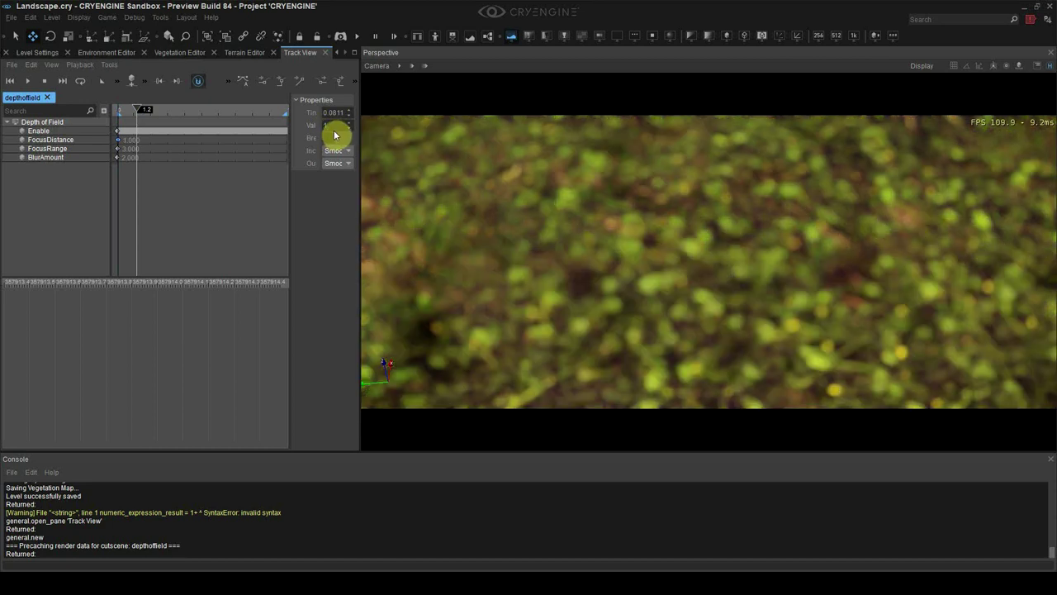
pyautogui.write('2')
pyautogui.press('Return')
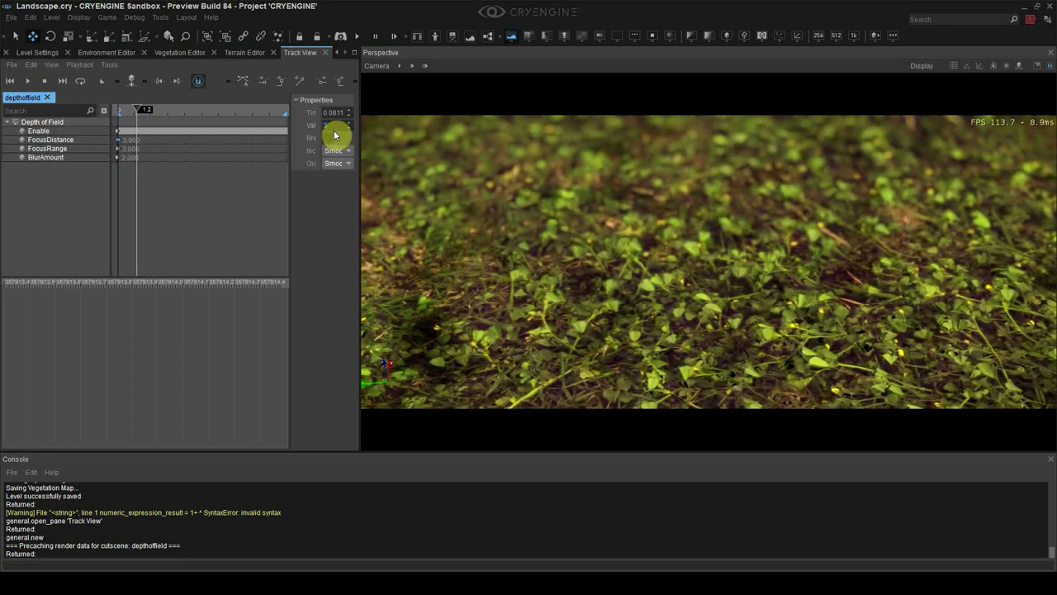
# - Fine-tune the FocusDistance key's value, trying 3.3 and 3.15 and settling on 3.1
pyautogui.moveTo(700, 237); pyautogui.dragTo(668, 256, button='right')
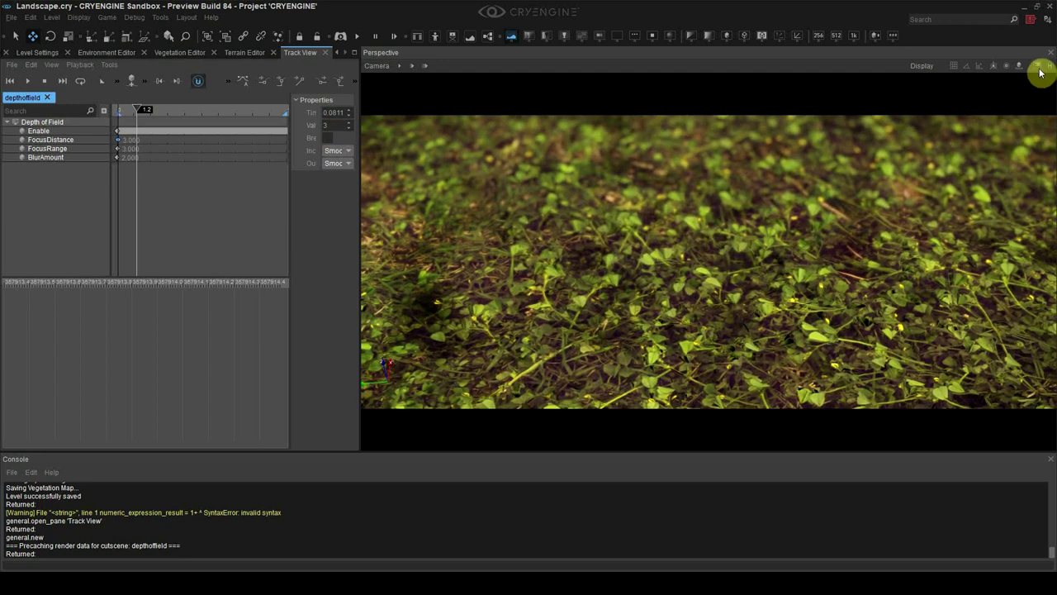
pyautogui.click(334, 126)
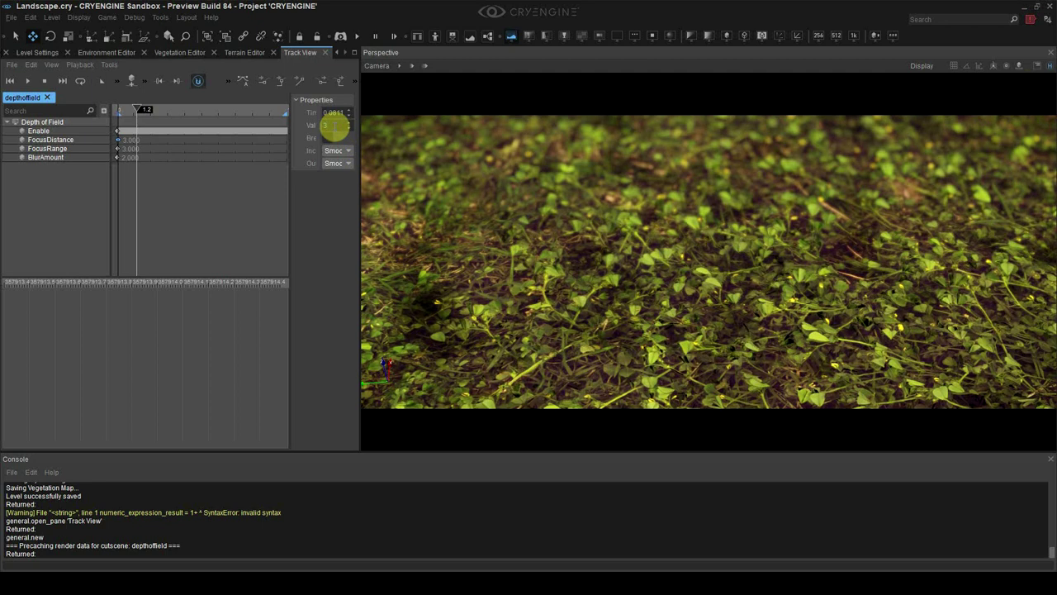
pyautogui.write('.3')
pyautogui.press('Return')
pyautogui.doubleClick(334, 126)
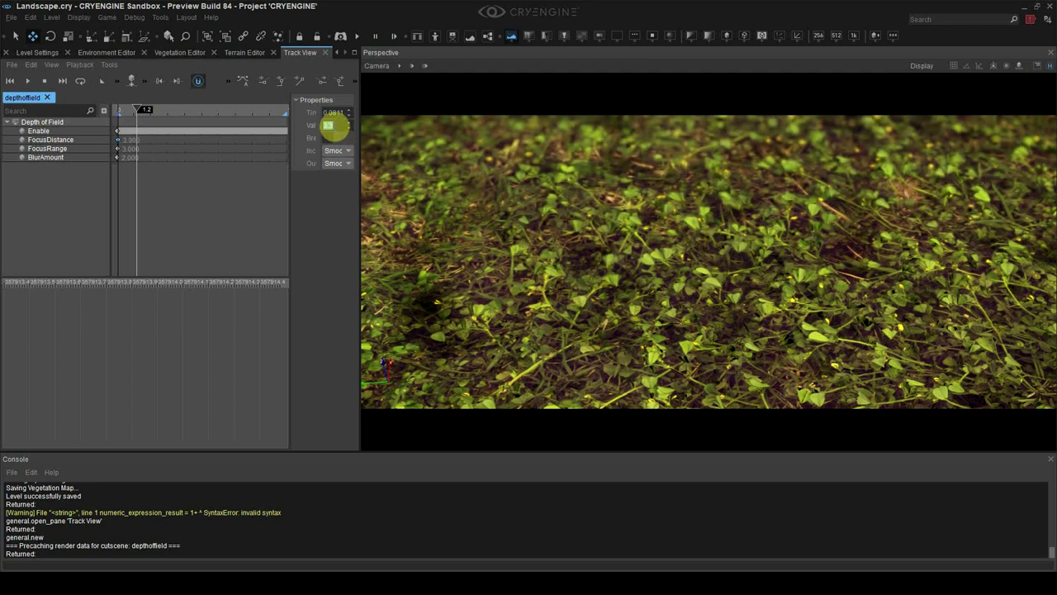
pyautogui.write('3.15')
pyautogui.press('Return')
pyautogui.doubleClick(332, 126)
pyautogui.press('Return')
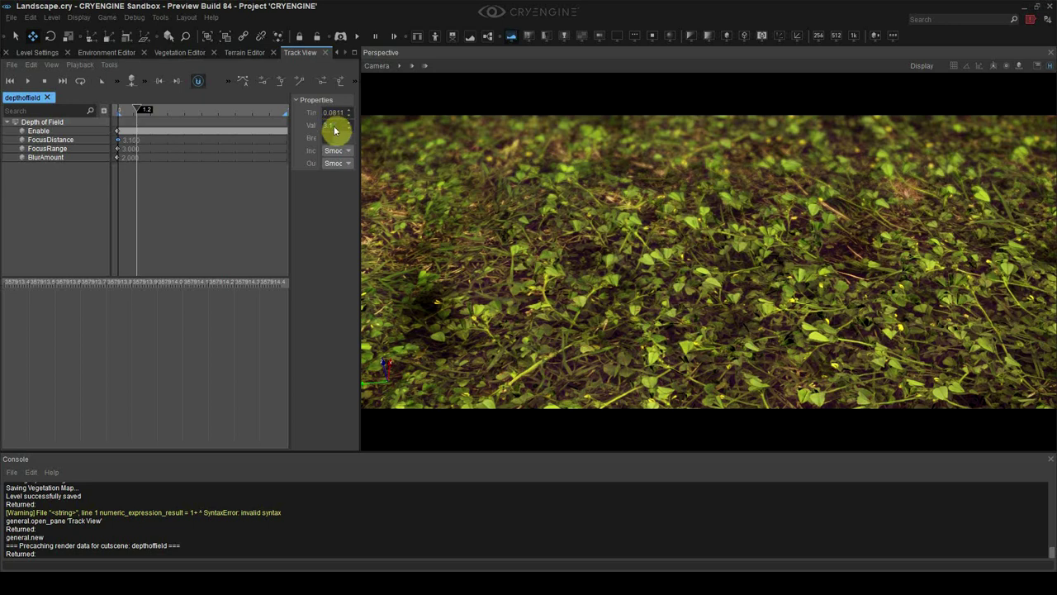
# - Reframe the grass, set the sun direction to 211 and its pole-to-pole value to 153, and reopen the grass_uncut_01 material
pyautogui.moveTo(628, 236); pyautogui.dragTo(617, 236, button='right')
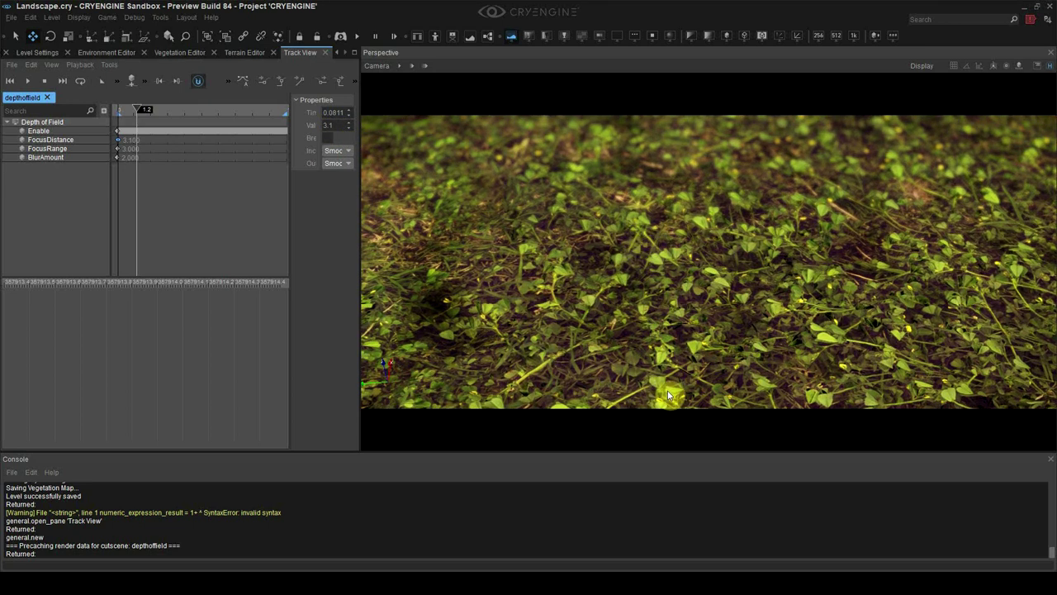
pyautogui.moveTo(668, 395)
pyautogui.mouseDown(button='right')
pyautogui.moveTo(678, 391)
pyautogui.moveTo(654, 392)
pyautogui.mouseUp(button='right')
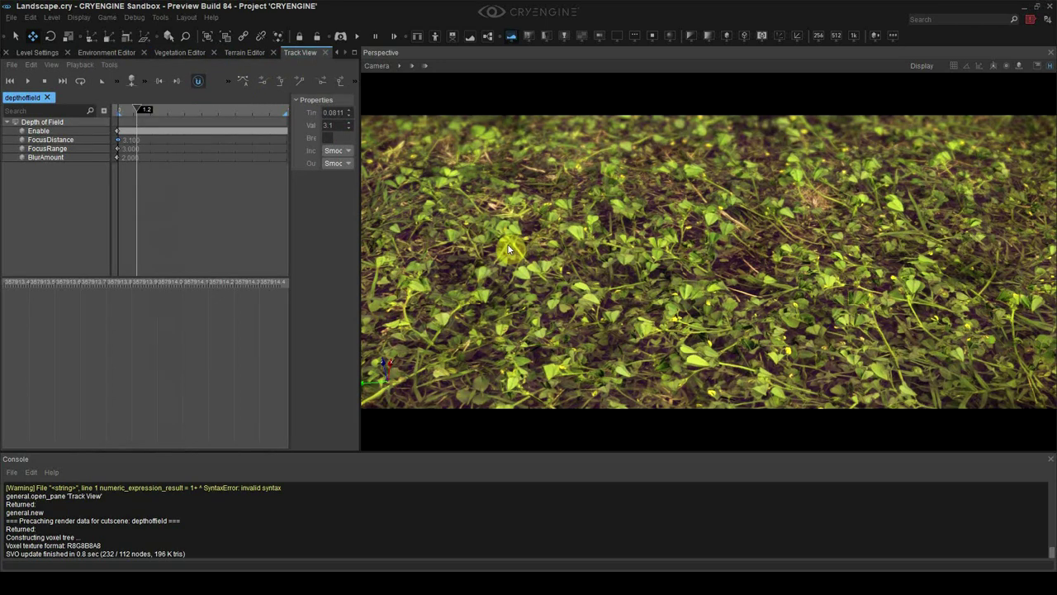
pyautogui.click(109, 52)
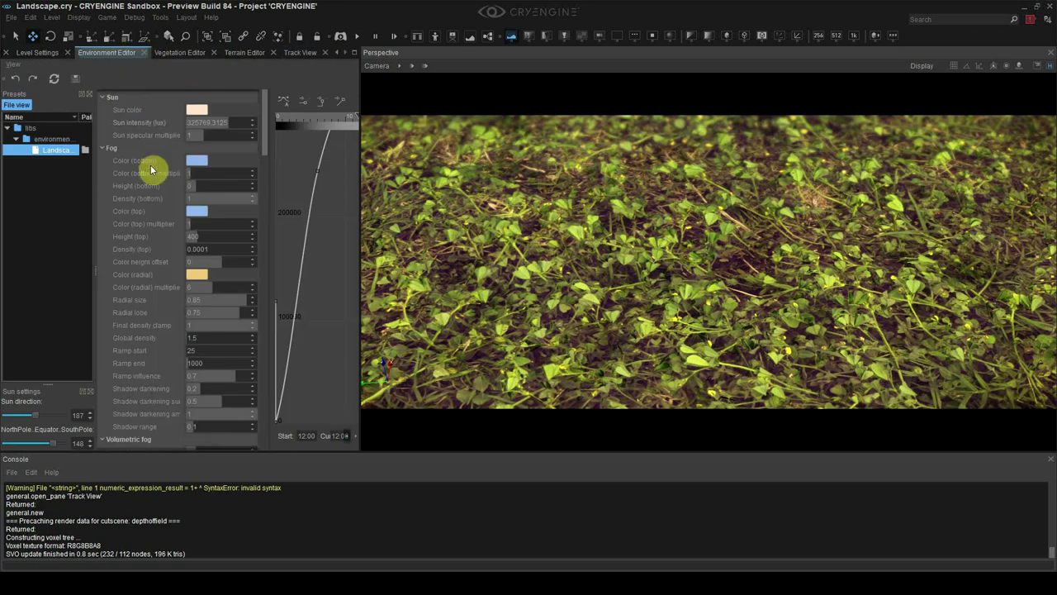
pyautogui.moveTo(36, 414); pyautogui.dragTo(55, 452)
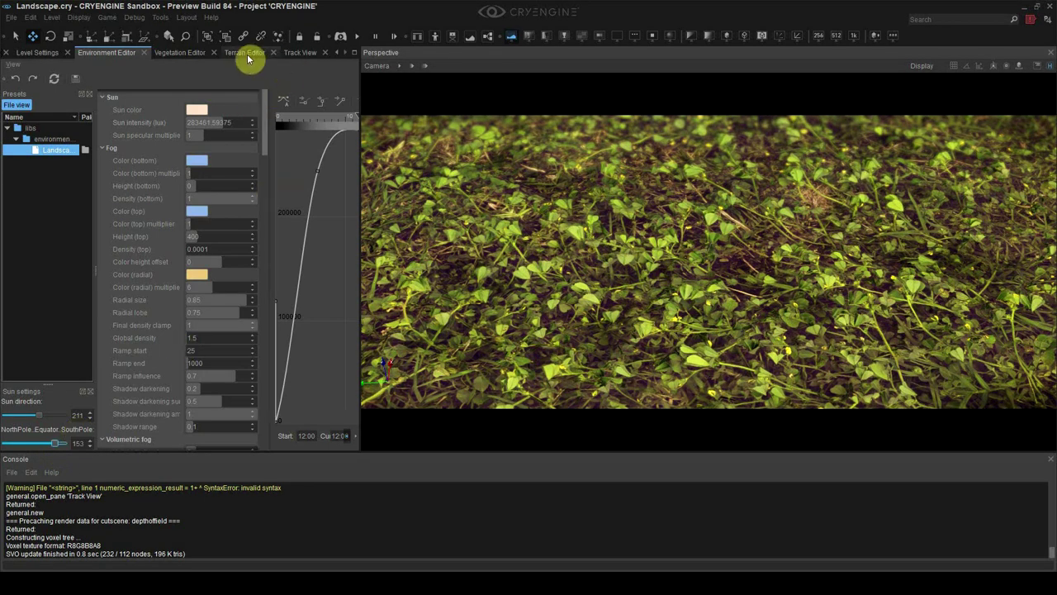
pyautogui.click(57, 55)
pyautogui.scroll(-5, 154, 245)
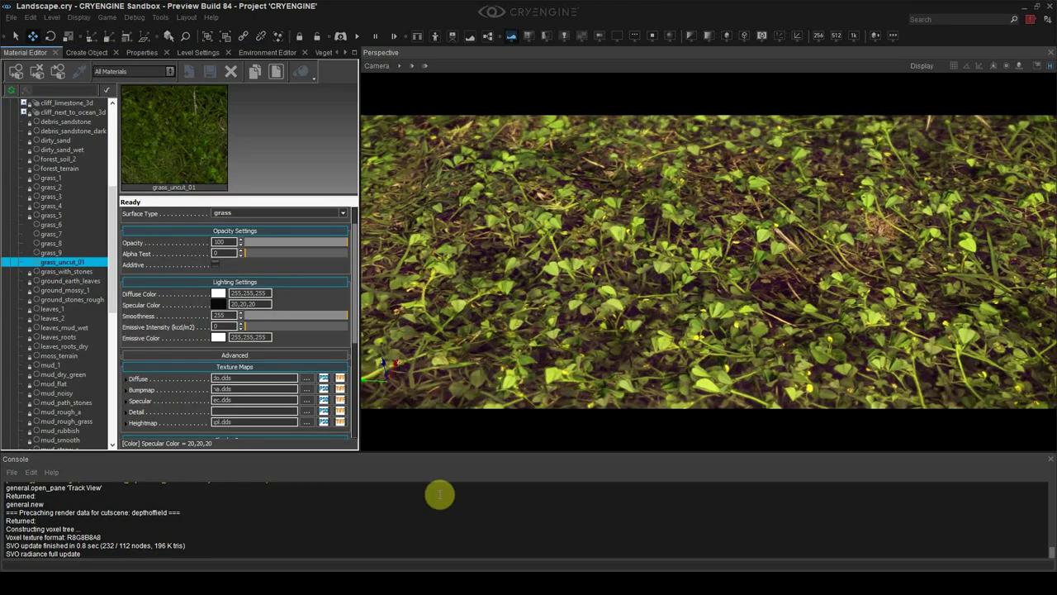
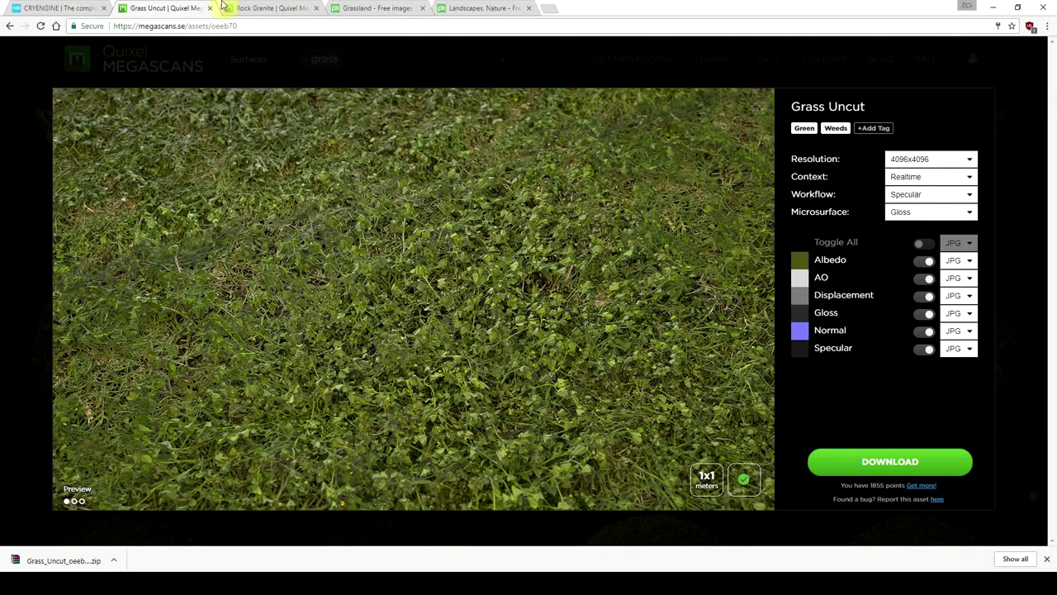
# - Switch to the Megascans library in the browser, browse the grass surfaces and search the surfaces for "rocks"
pyautogui.click(245, 8)
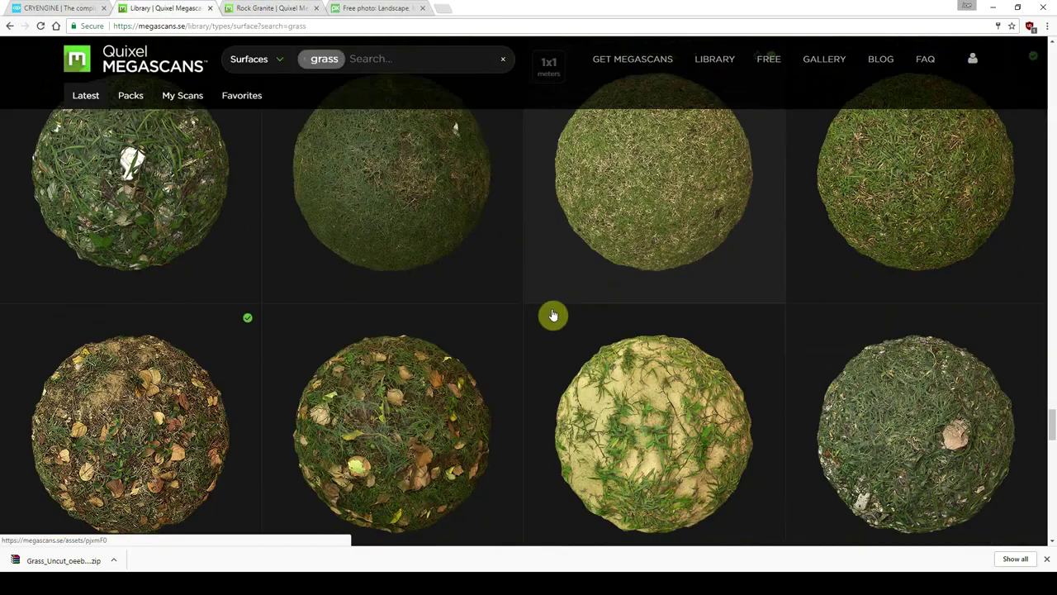
pyautogui.scroll(-3, 554, 315)
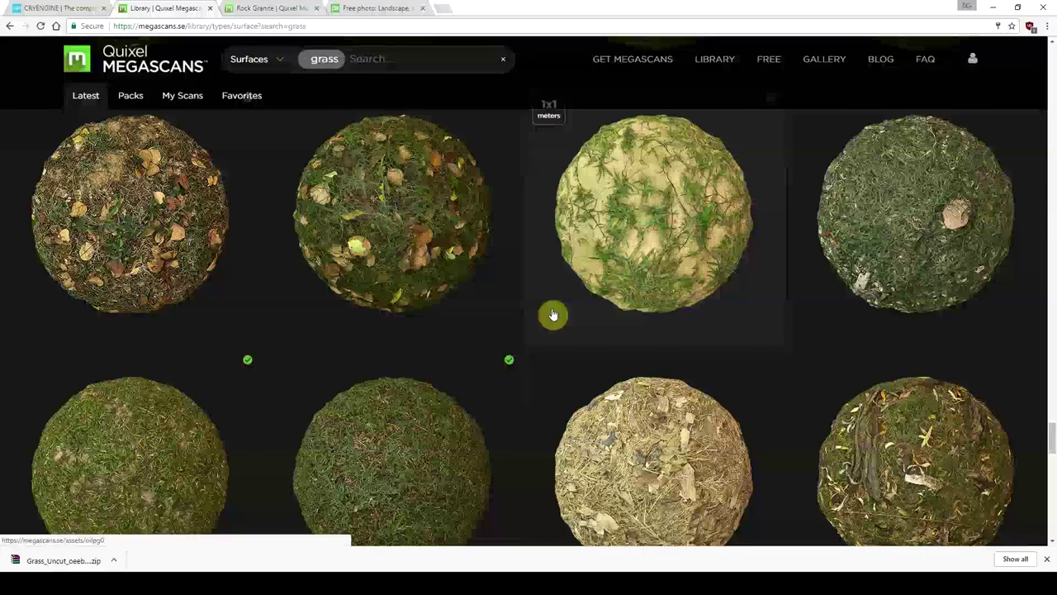
pyautogui.scroll(-2, 553, 315)
pyautogui.moveTo(1051, 444); pyautogui.dragTo(1046, 51)
pyautogui.click(305, 61)
pyautogui.click(325, 61)
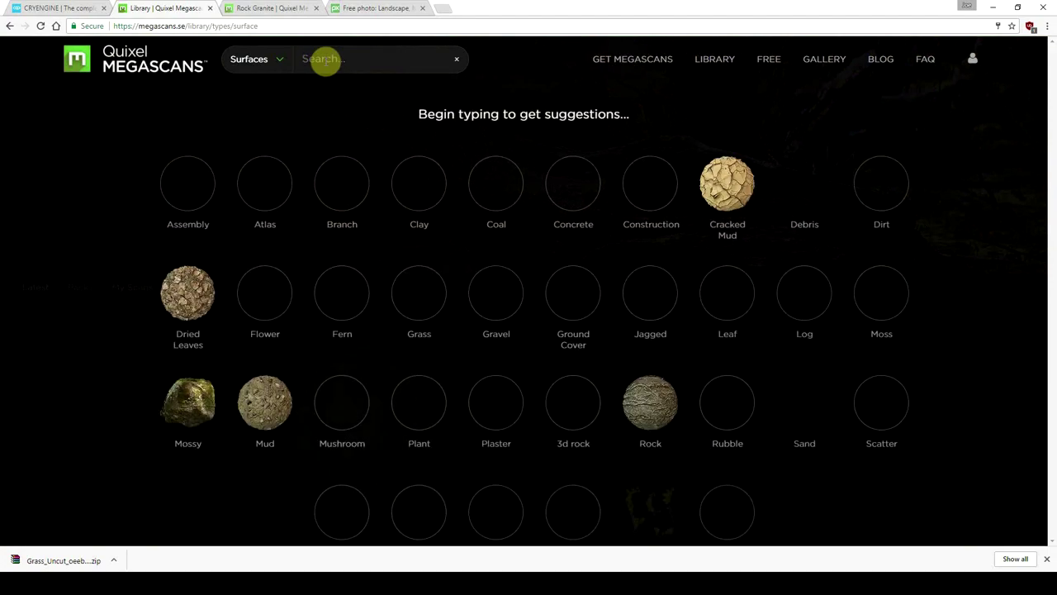
pyautogui.write('rocks')
pyautogui.press('Return')
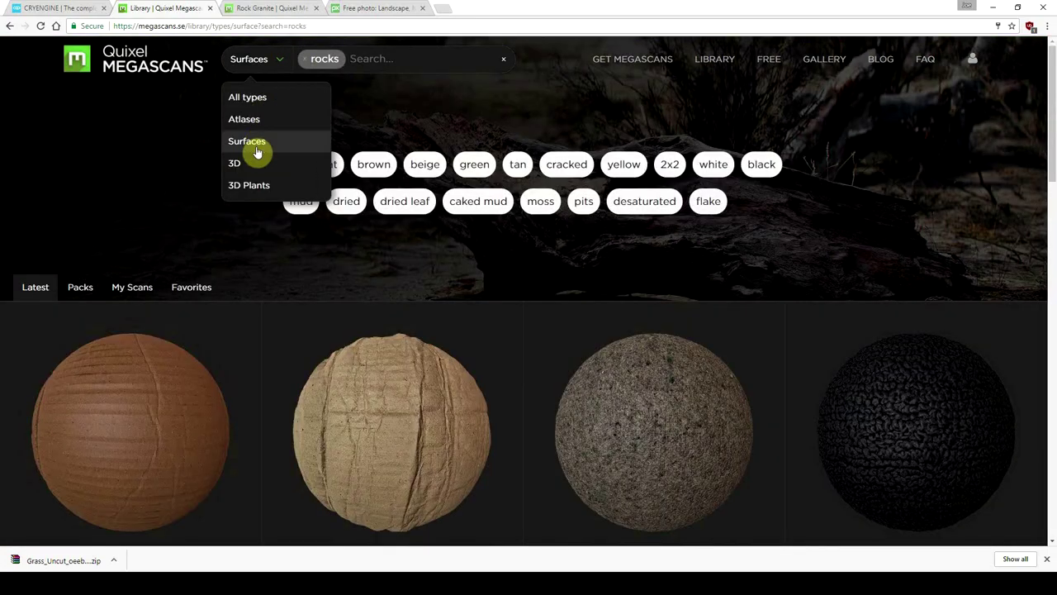
# - Switch the "rocks" search to 3D assets and browse the scanned rocks for a suitable boulder formation
pyautogui.click(248, 163)
pyautogui.scroll(-5, 318, 227)
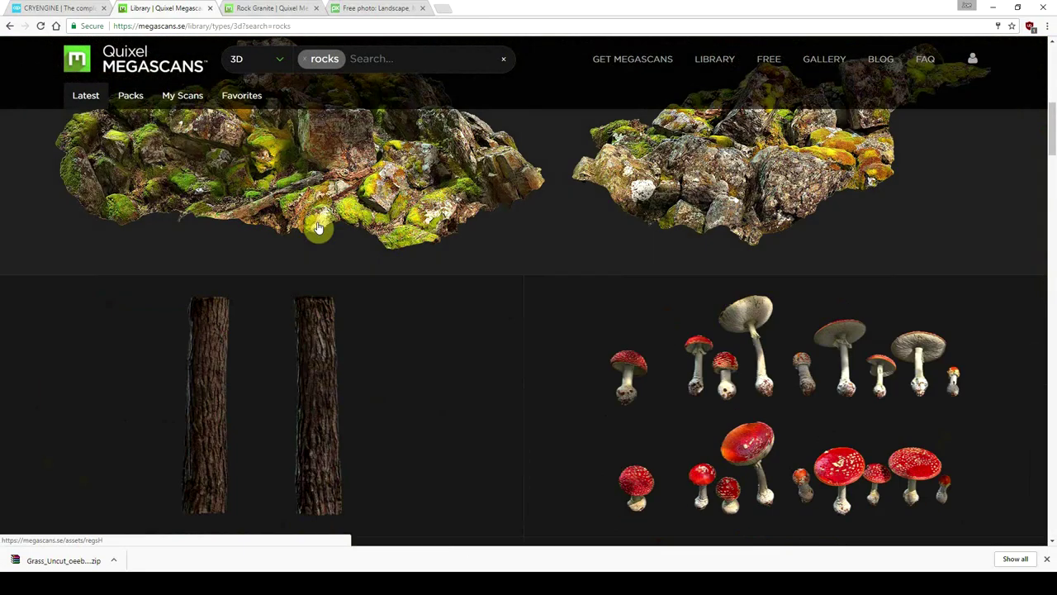
pyautogui.scroll(-15, 318, 227)
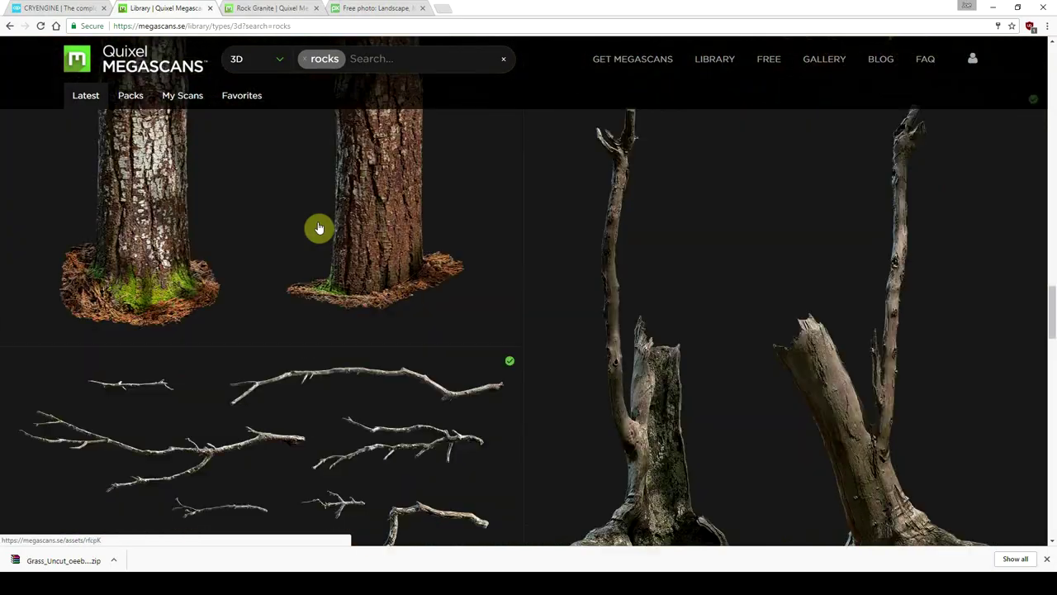
pyautogui.scroll(-15, 319, 227)
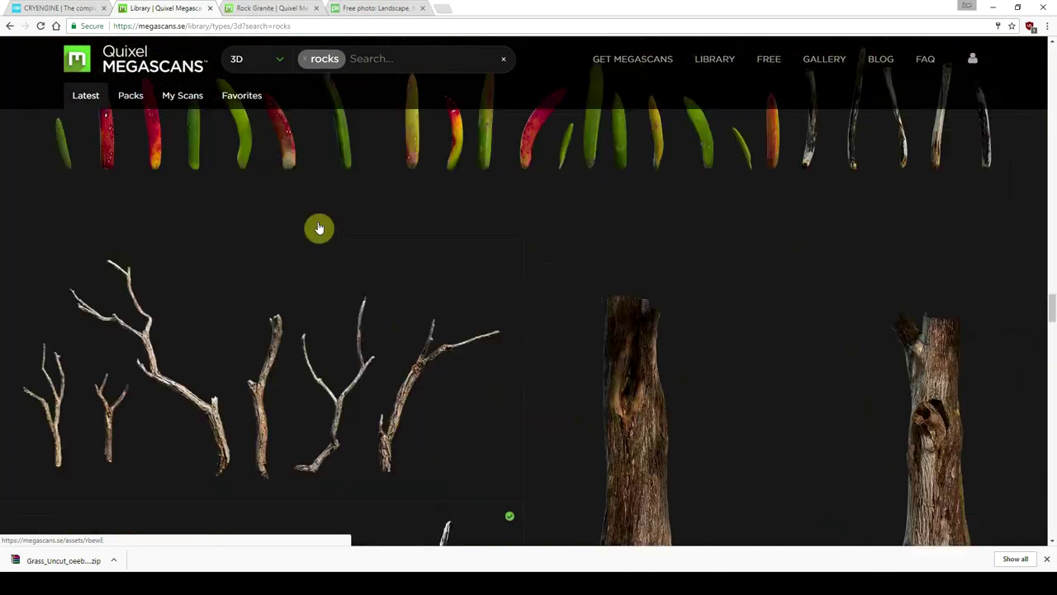
pyautogui.scroll(-15, 319, 227)
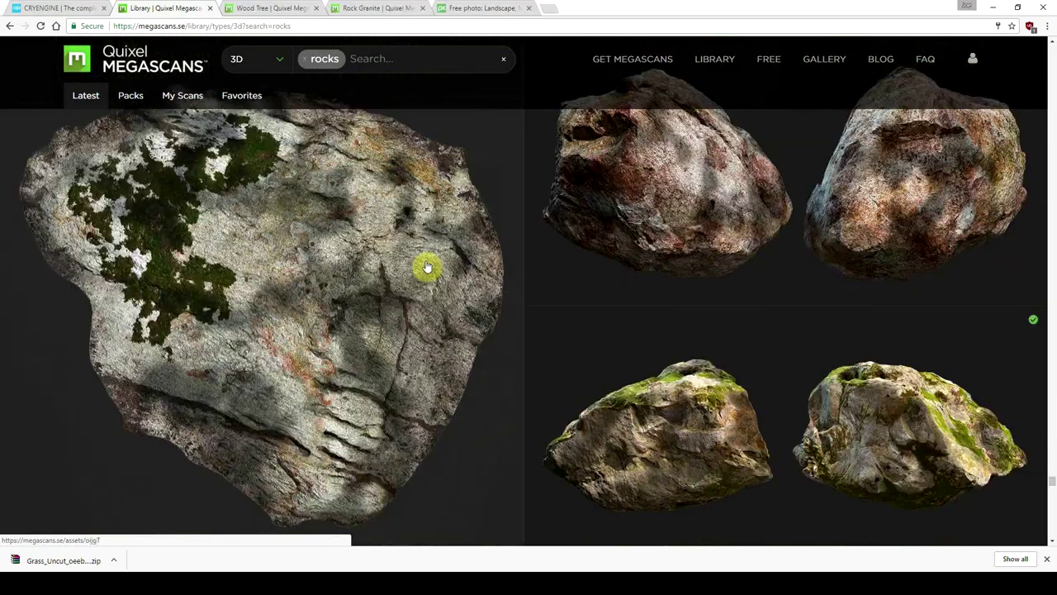
pyautogui.scroll(-3, 427, 264)
pyautogui.scroll(3, 427, 264)
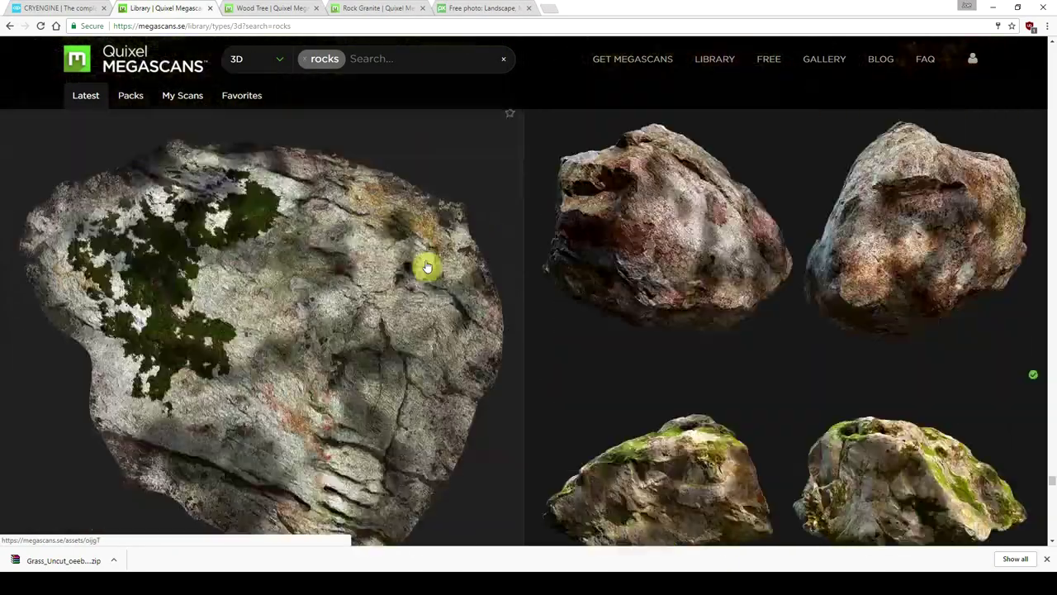
pyautogui.scroll(-10, 427, 266)
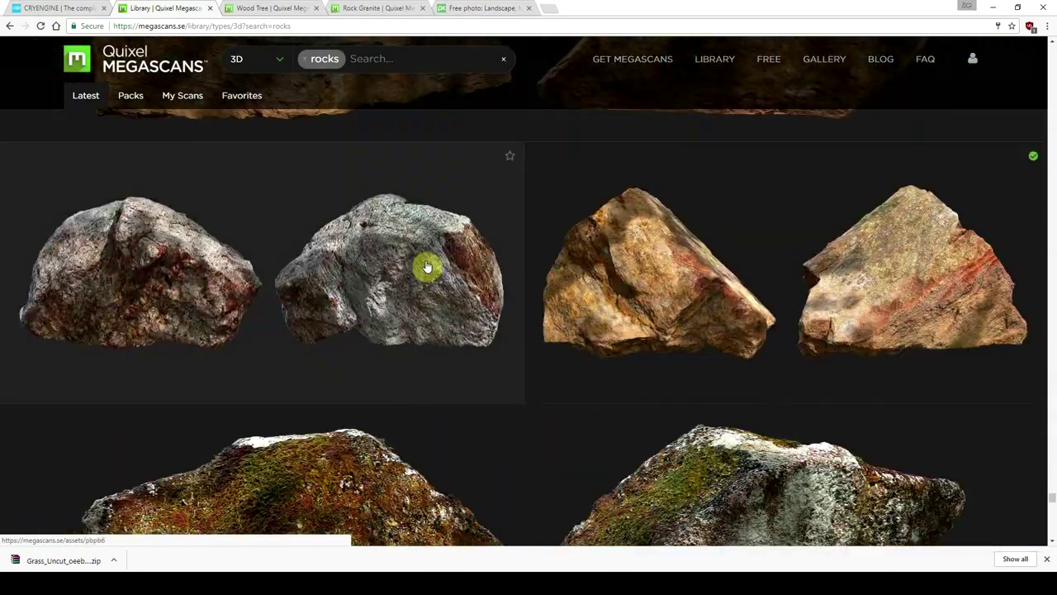
pyautogui.scroll(-5, 427, 266)
pyautogui.scroll(3, 405, 265)
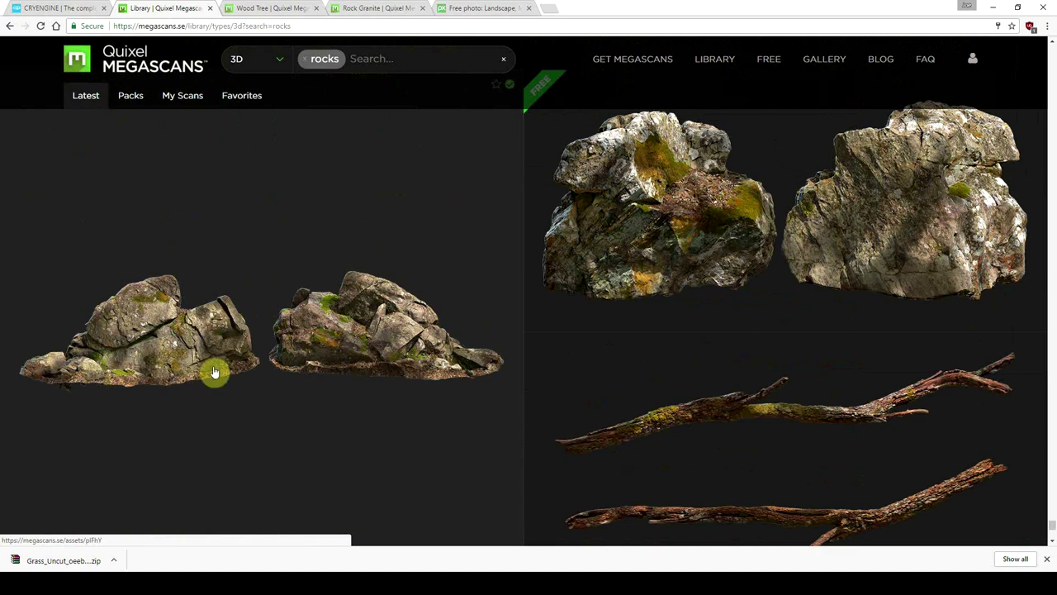
# - Open the mossy Rock Sandstone boulder assembly in a new tab and switch to its asset page
pyautogui.rightClick(186, 350)
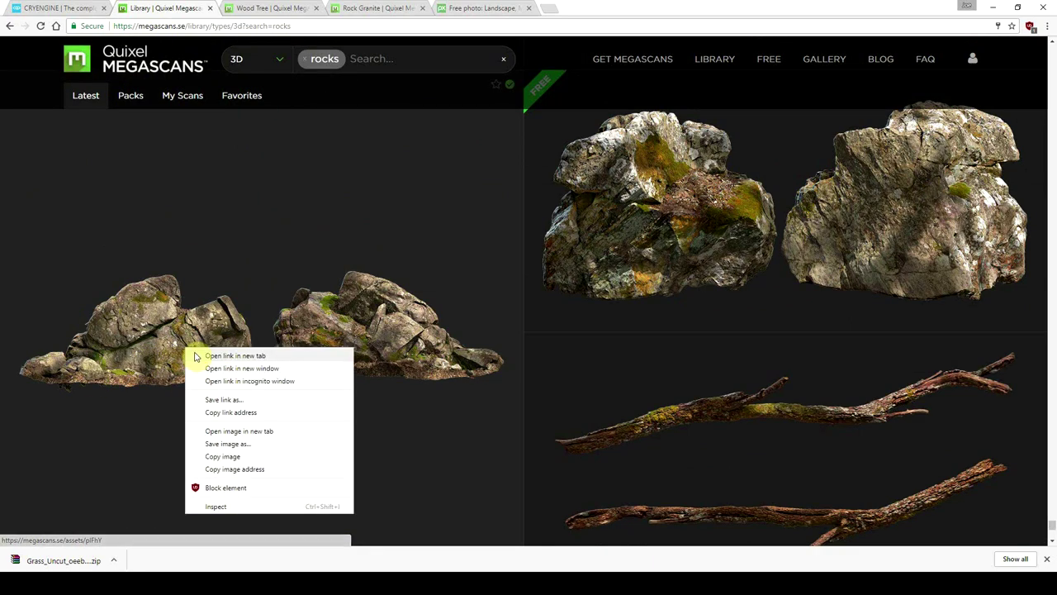
pyautogui.click(234, 355)
pyautogui.click(355, 8)
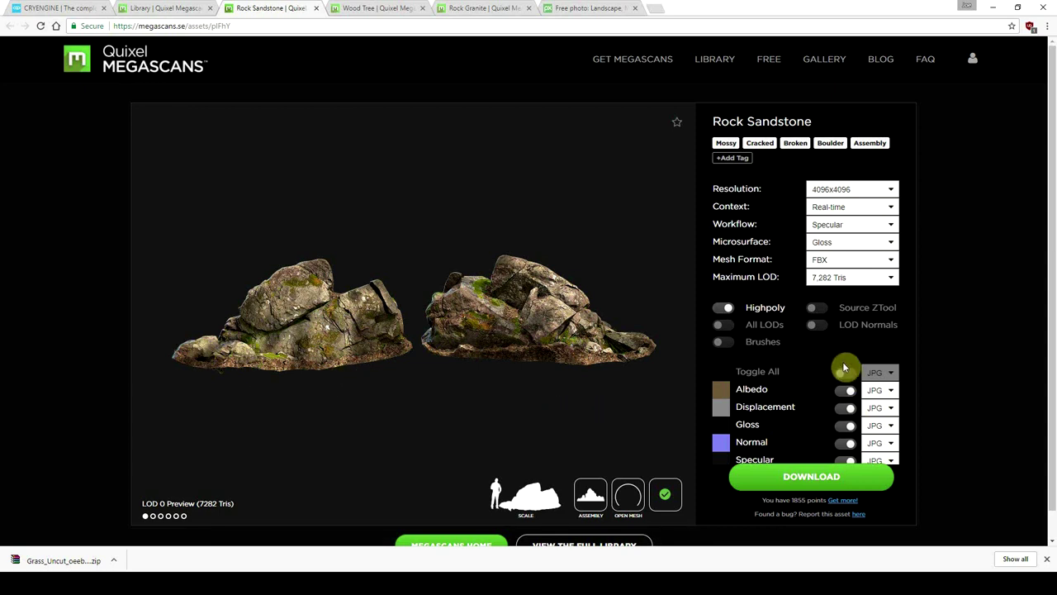
# - Set the Rock Sandstone download resolution to 8192x8192 and keep the context on Real-time
pyautogui.scroll(-1, 844, 368)
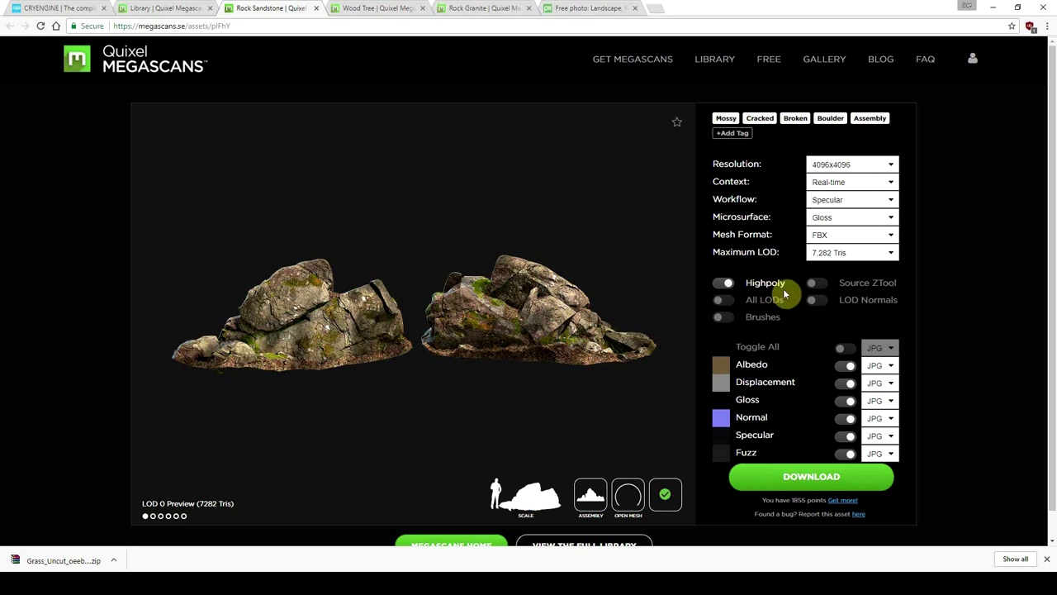
pyautogui.click(834, 169)
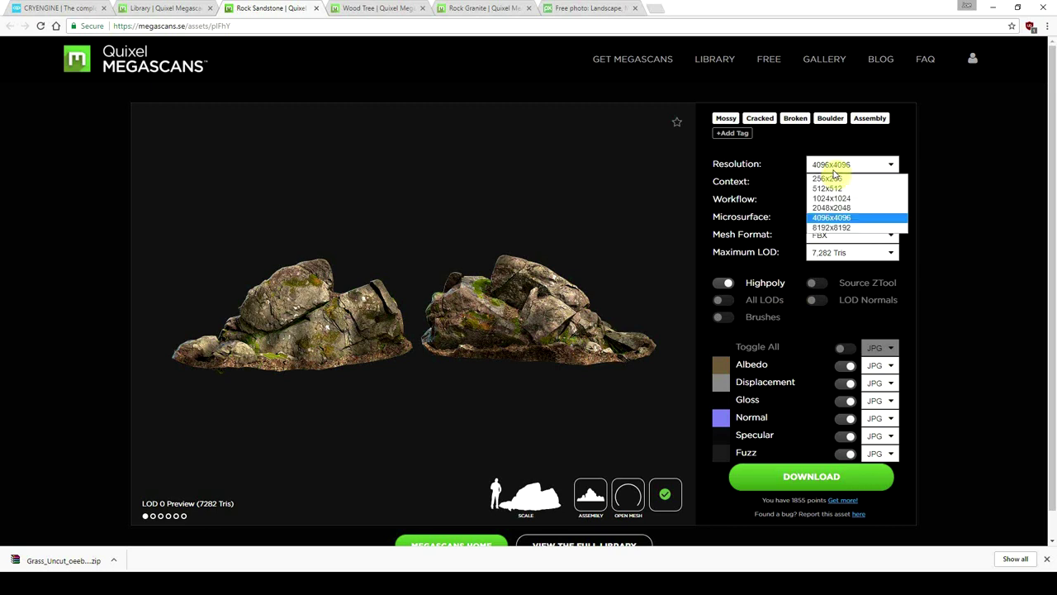
pyautogui.click(844, 214)
pyautogui.click(841, 162)
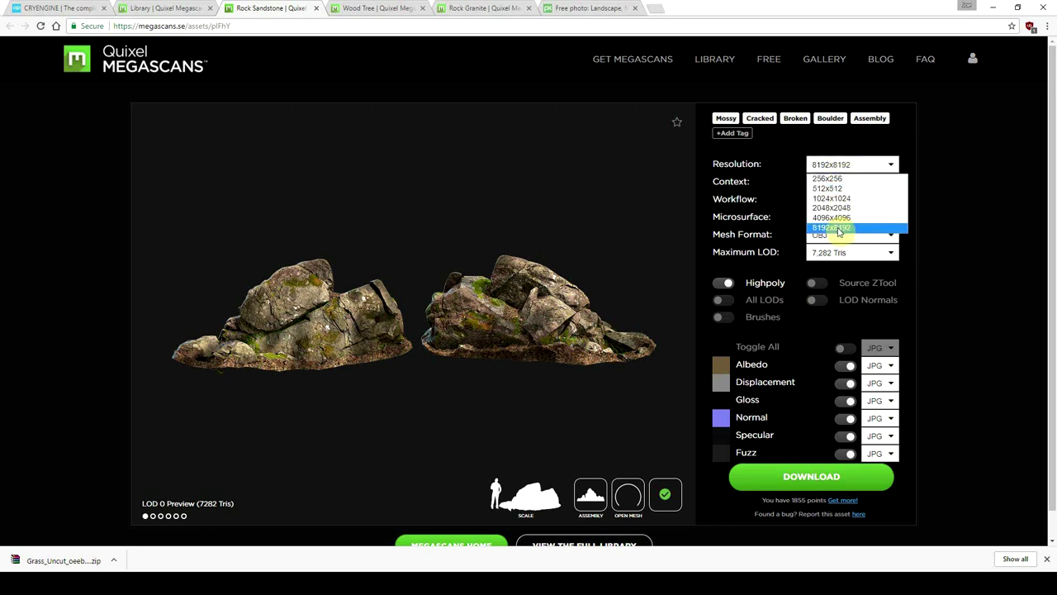
pyautogui.click(838, 228)
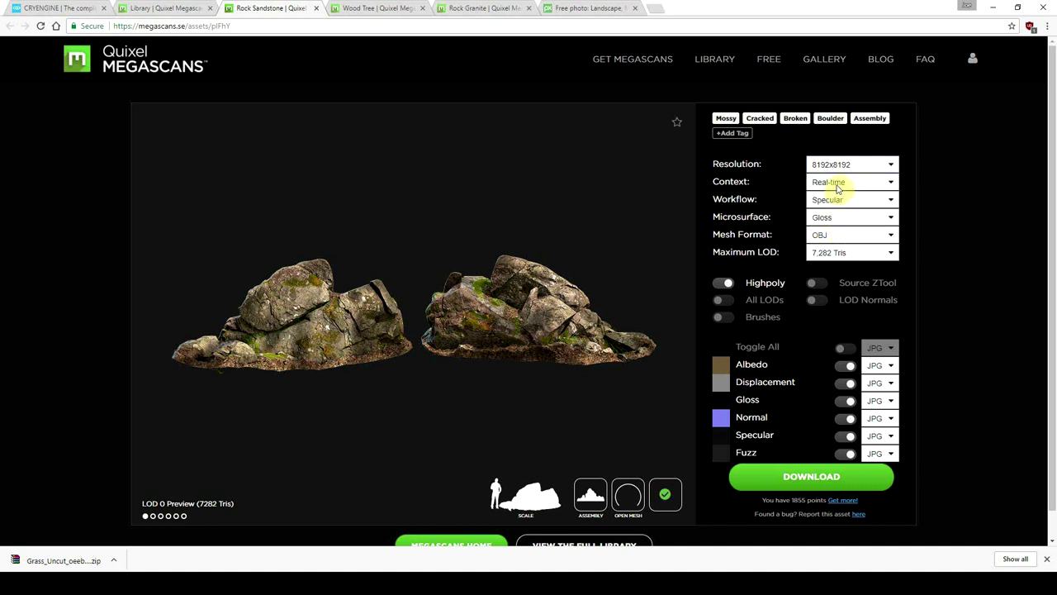
pyautogui.click(838, 187)
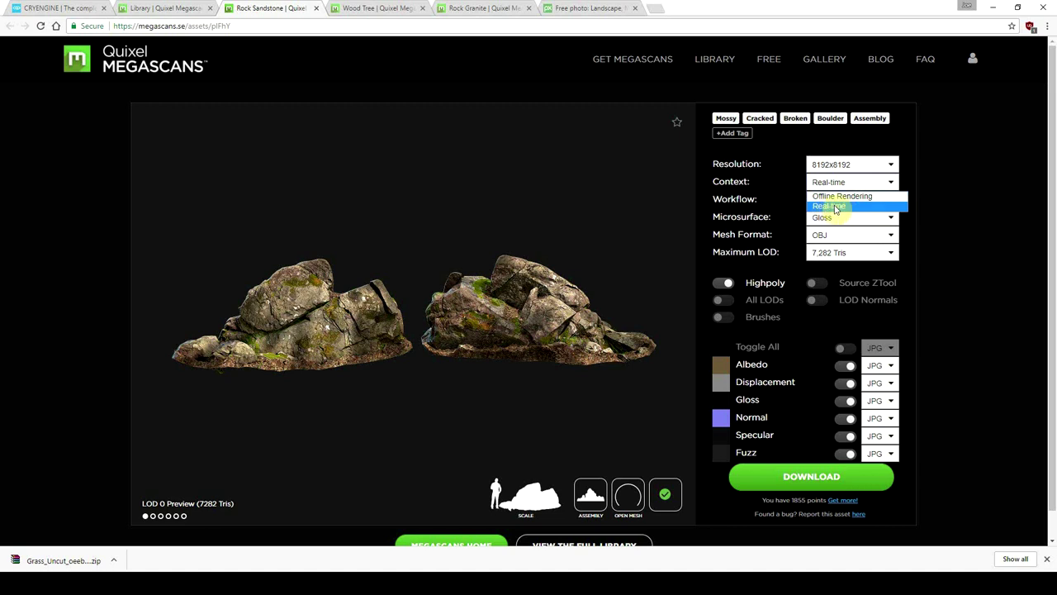
pyautogui.click(836, 207)
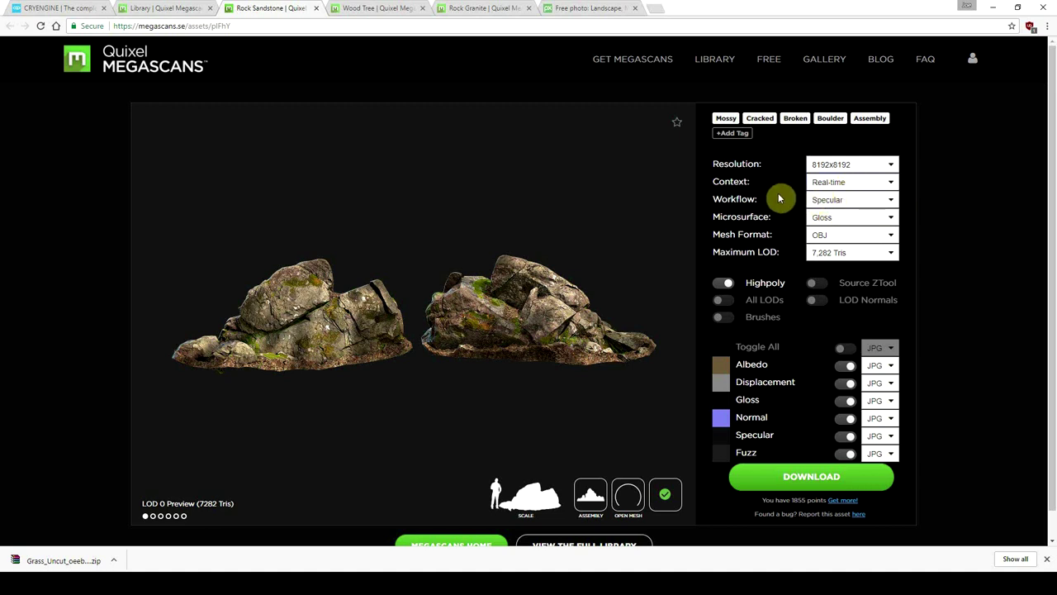
# - Set the mesh format to FBX and choose 7,282 Tris as the maximum LOD
pyautogui.click(836, 235)
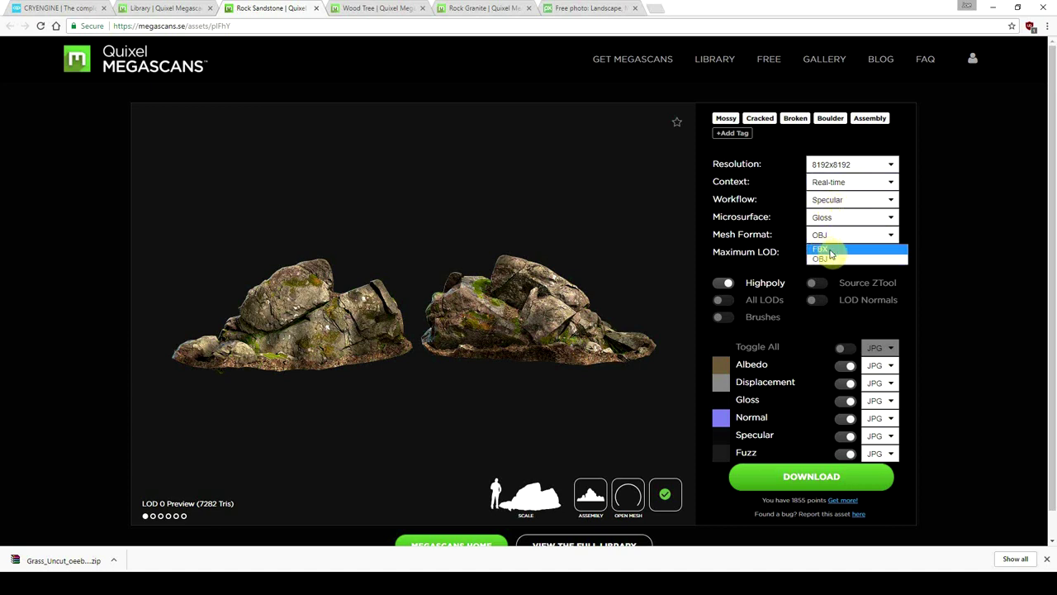
pyautogui.click(829, 251)
pyautogui.click(835, 255)
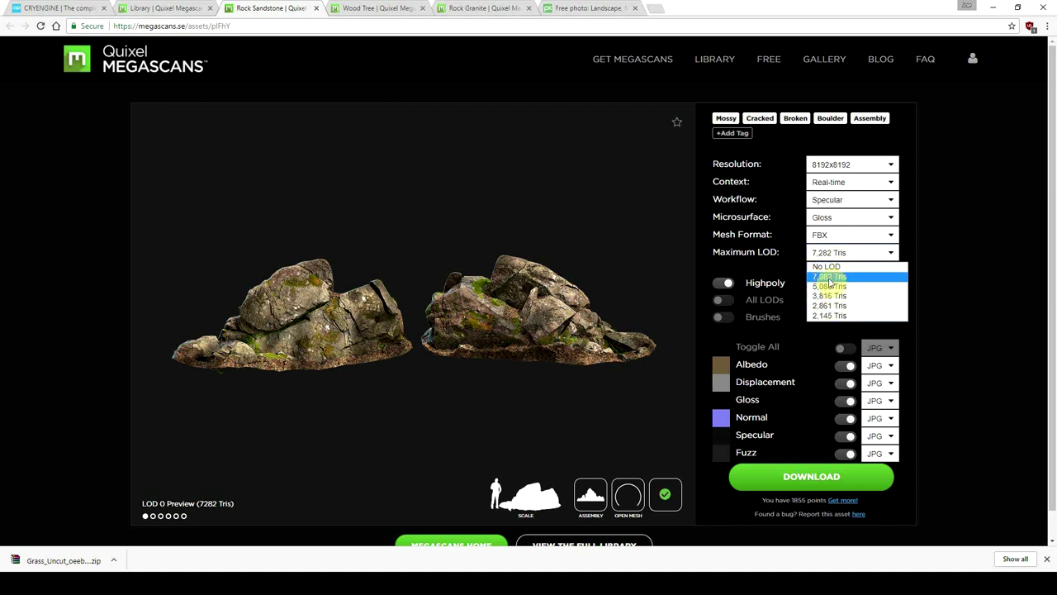
pyautogui.click(830, 281)
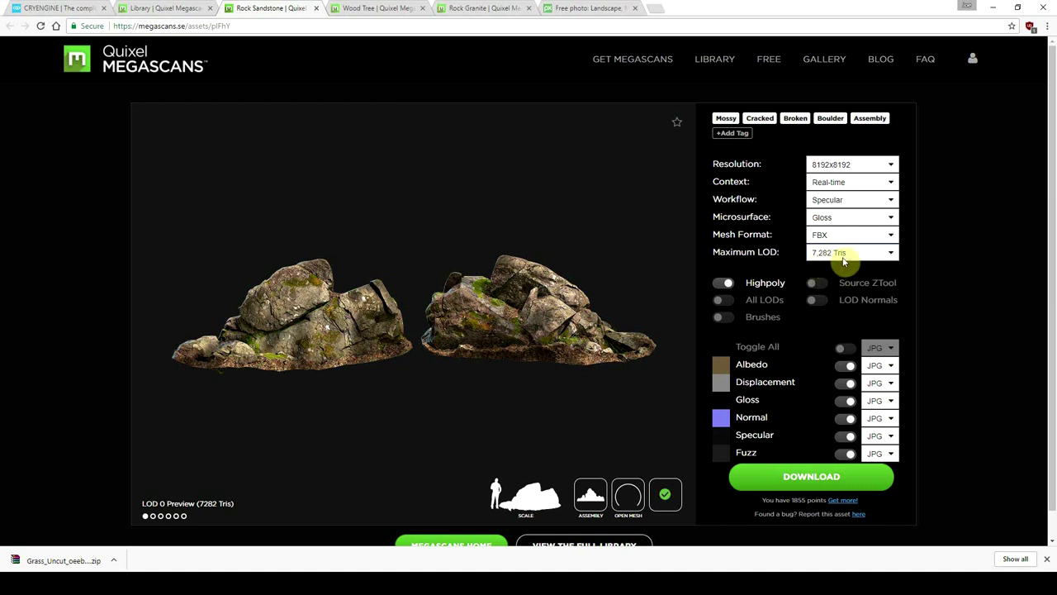
pyautogui.click(850, 255)
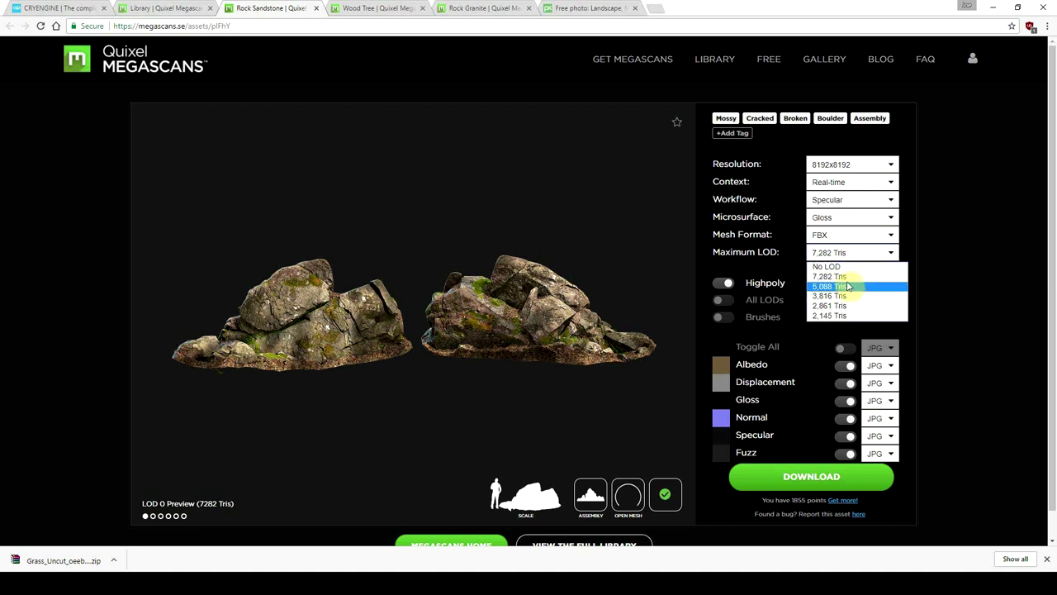
pyautogui.click(834, 279)
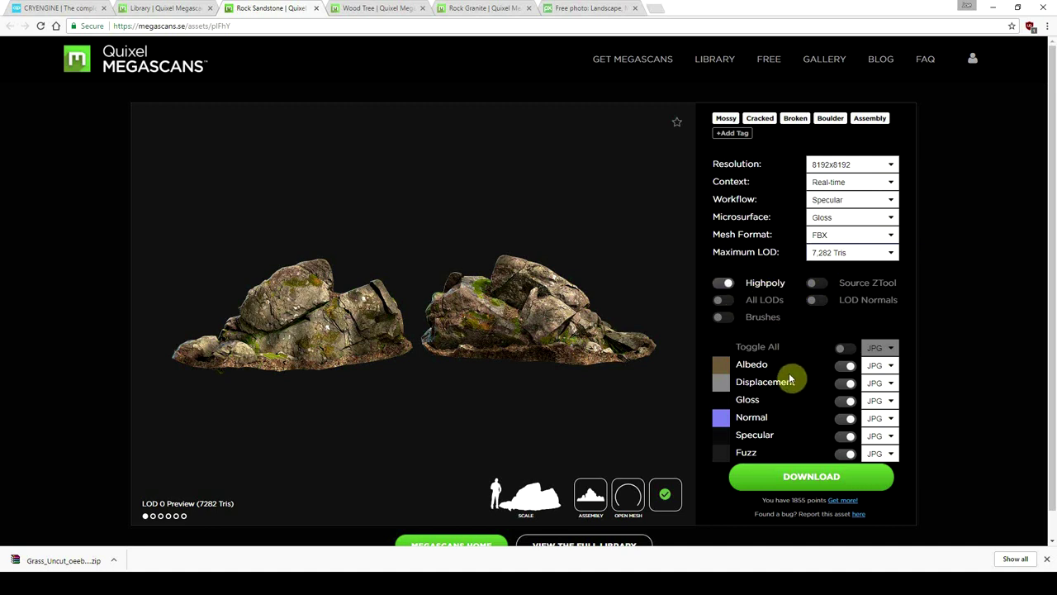
# - Turn off all texture maps, and re-enable Albedo, Displacement, Gloss, Normal, Specular and Fuzz
pyautogui.click(846, 349)
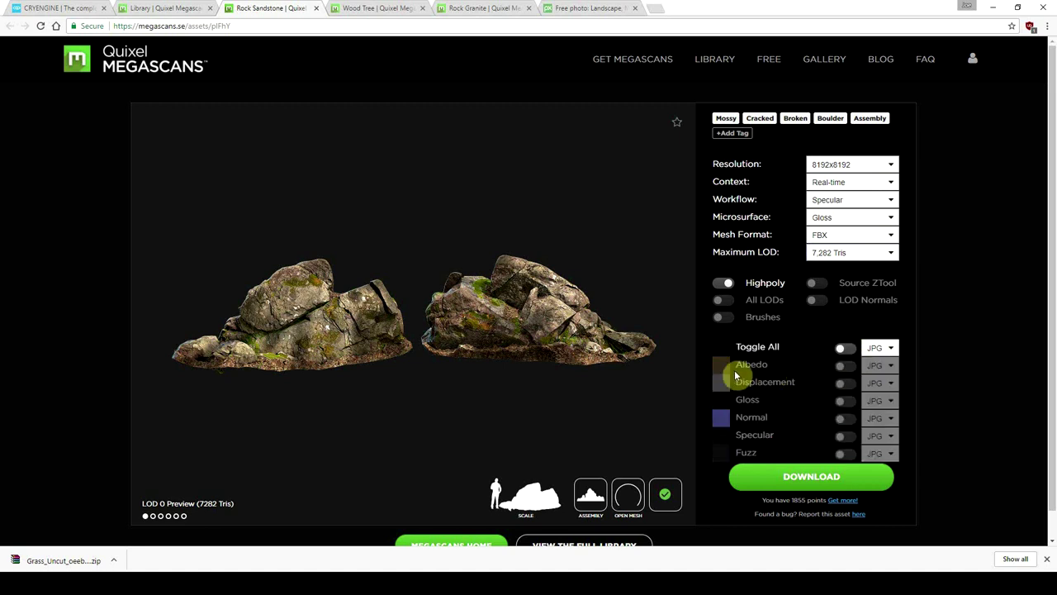
pyautogui.click(844, 366)
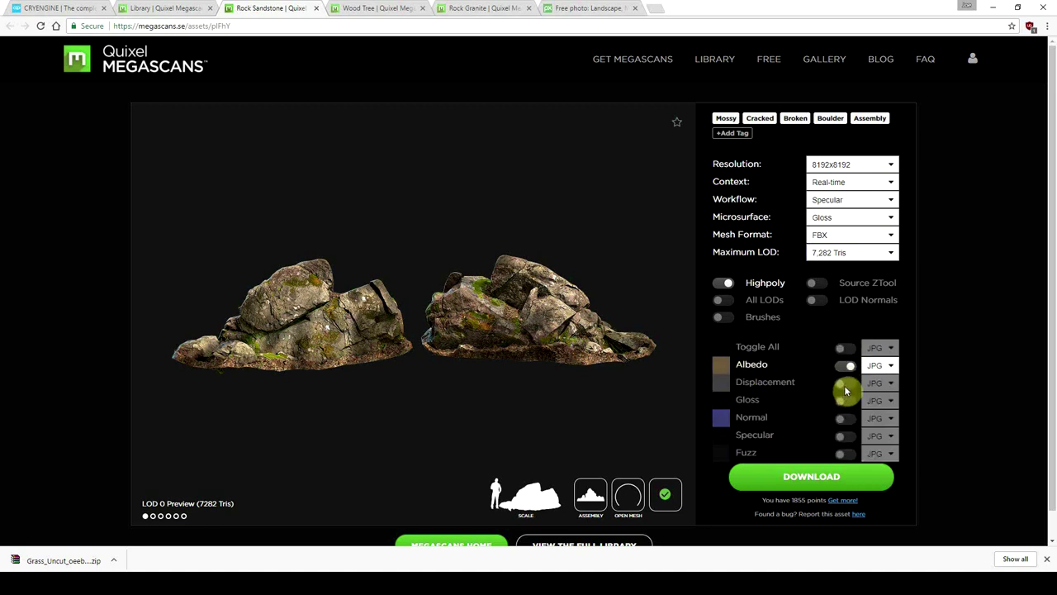
pyautogui.click(846, 385)
pyautogui.click(844, 402)
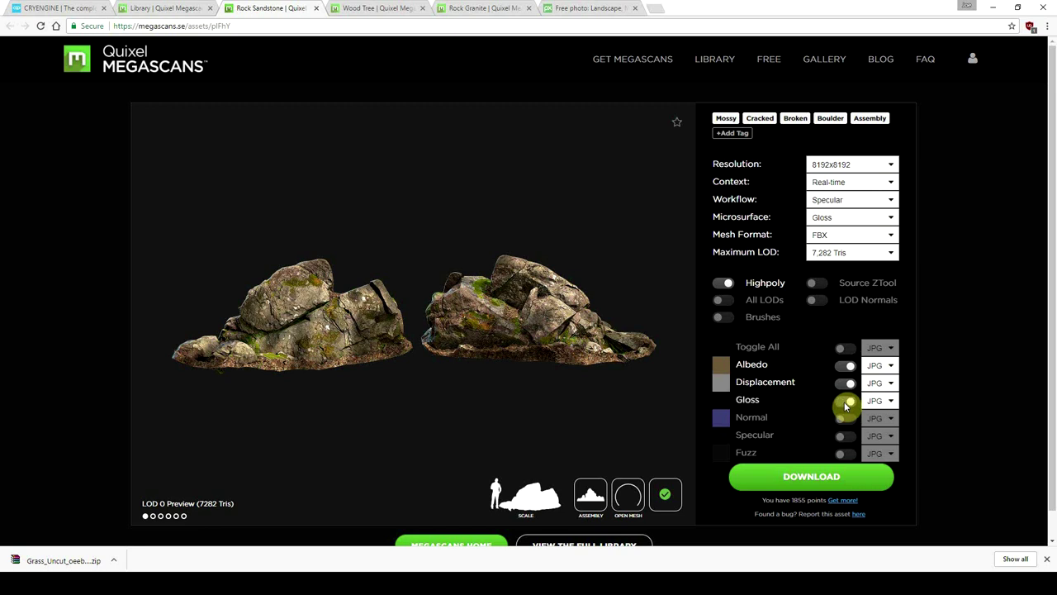
pyautogui.click(845, 421)
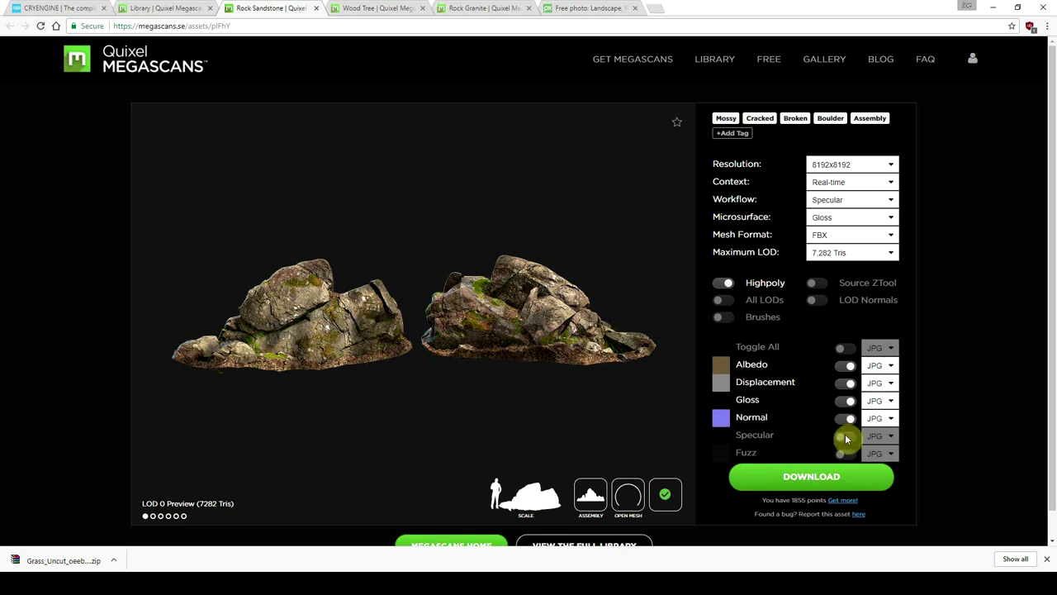
pyautogui.click(843, 437)
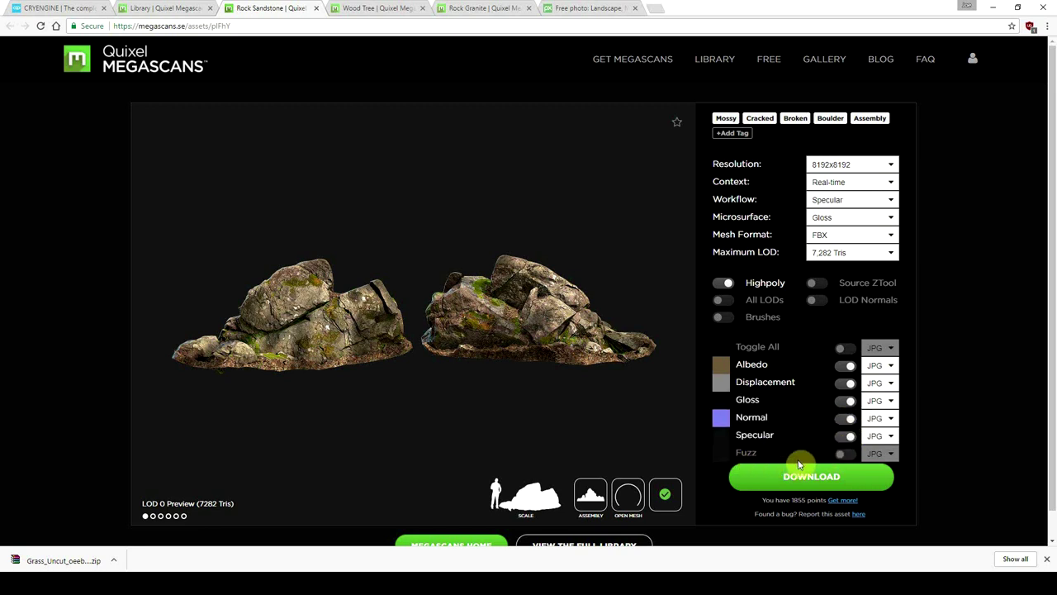
pyautogui.click(758, 451)
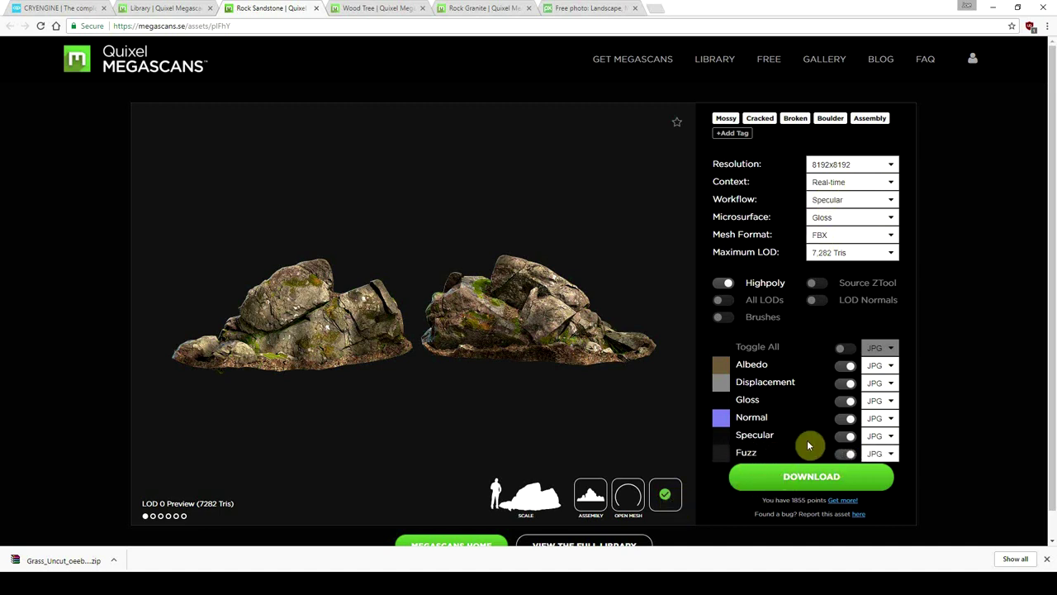
# - Download the Rock Sandstone asset and show the downloaded zip file in its folder
pyautogui.click(809, 478)
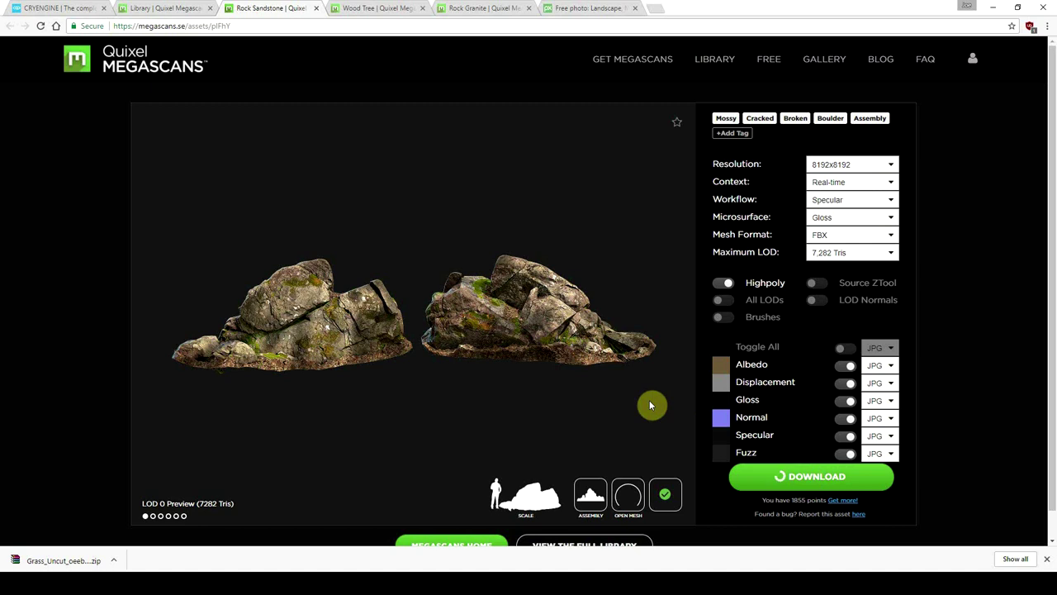
pyautogui.click(114, 563)
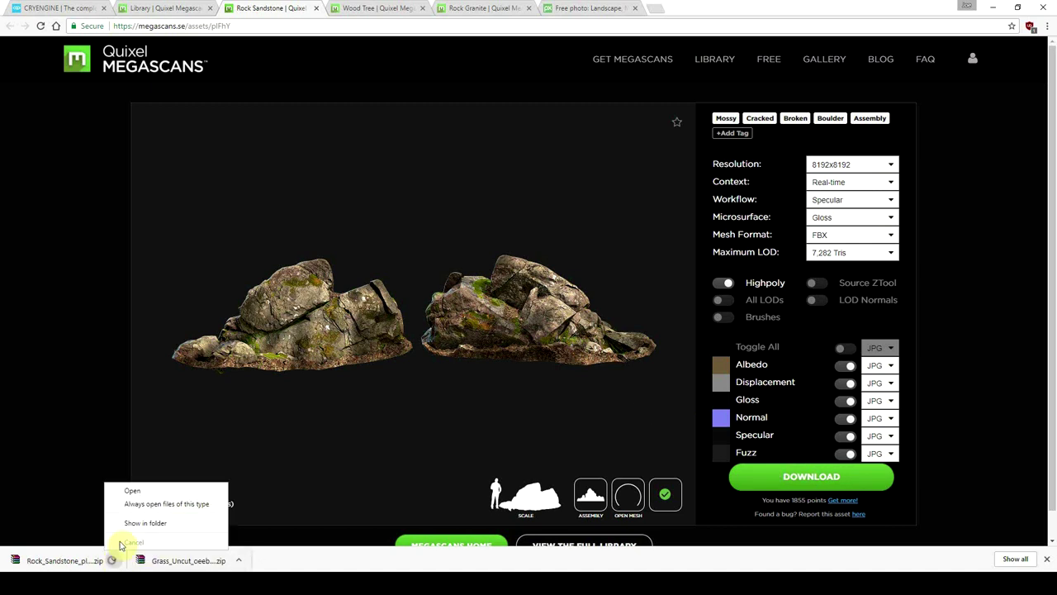
pyautogui.click(124, 525)
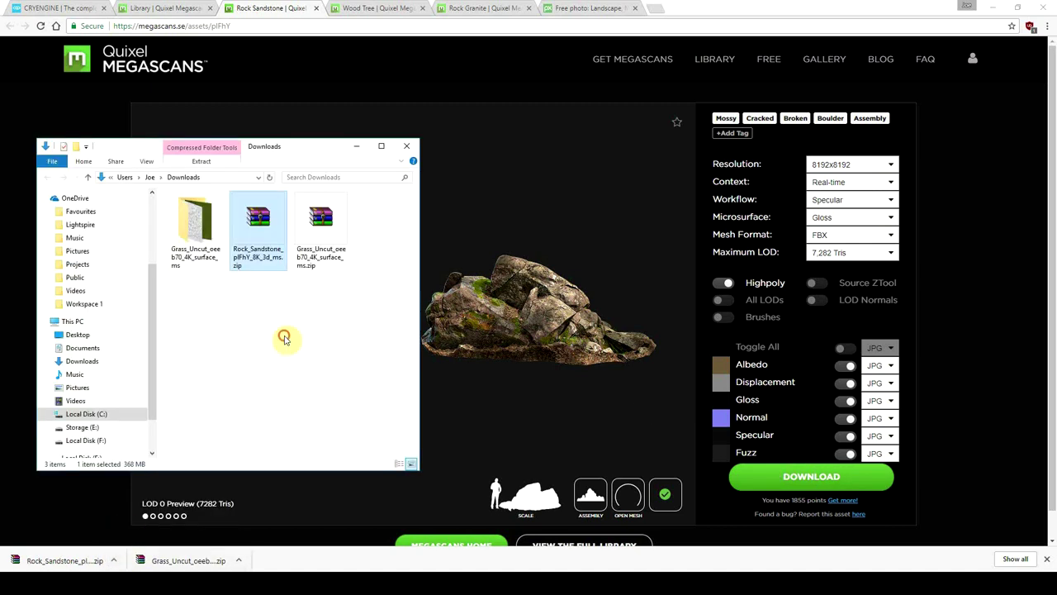
# - Extract the Rock_Sandstone 8K zip archive into its own folder within Downloads and open that folder
pyautogui.click(259, 234)
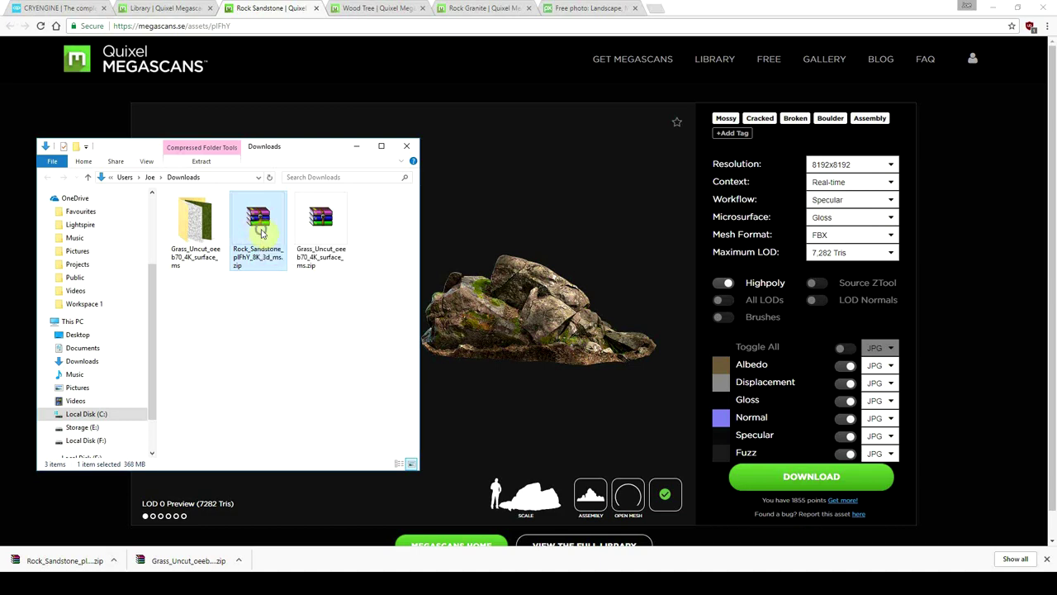
pyautogui.rightClick(261, 233)
pyautogui.click(267, 278)
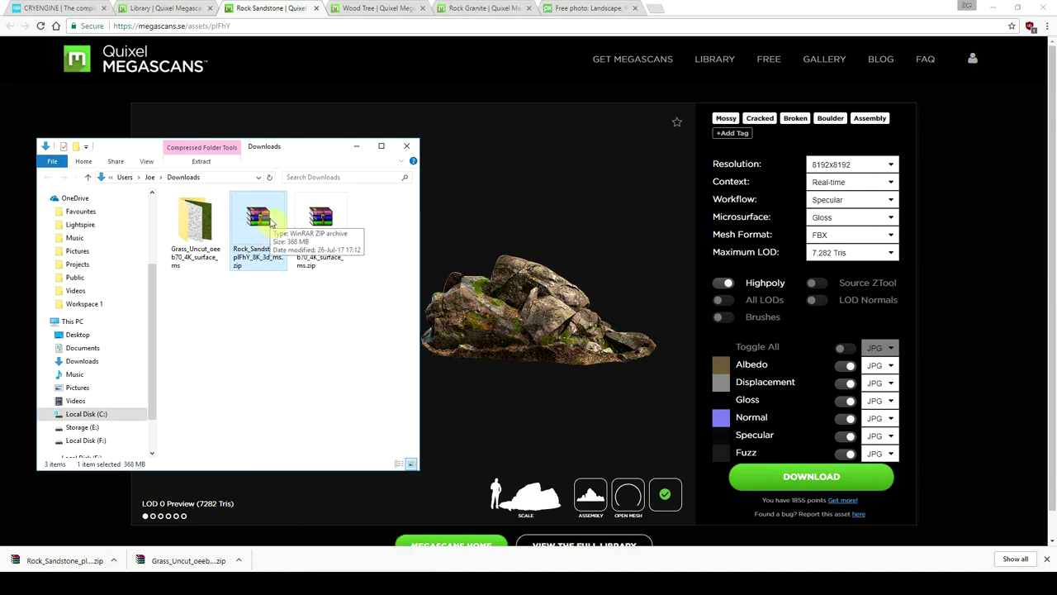
pyautogui.rightClick(271, 222)
pyautogui.click(302, 246)
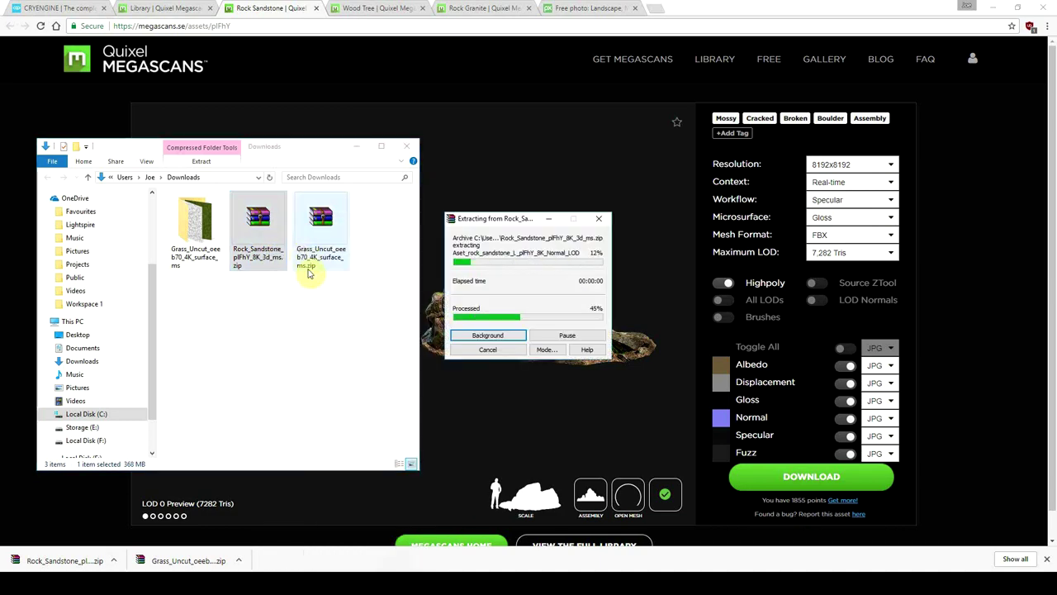
pyautogui.doubleClick(209, 227)
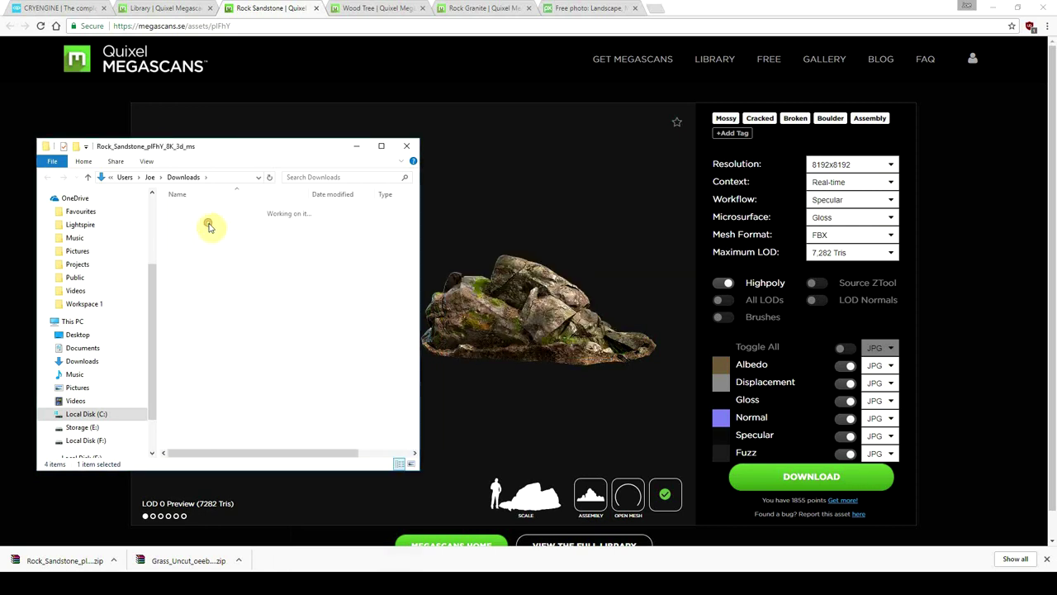
# - Look through the extracted texture maps from the Albedo onward, and remove the JSON file and preview PNG from the folder
pyautogui.click(204, 237)
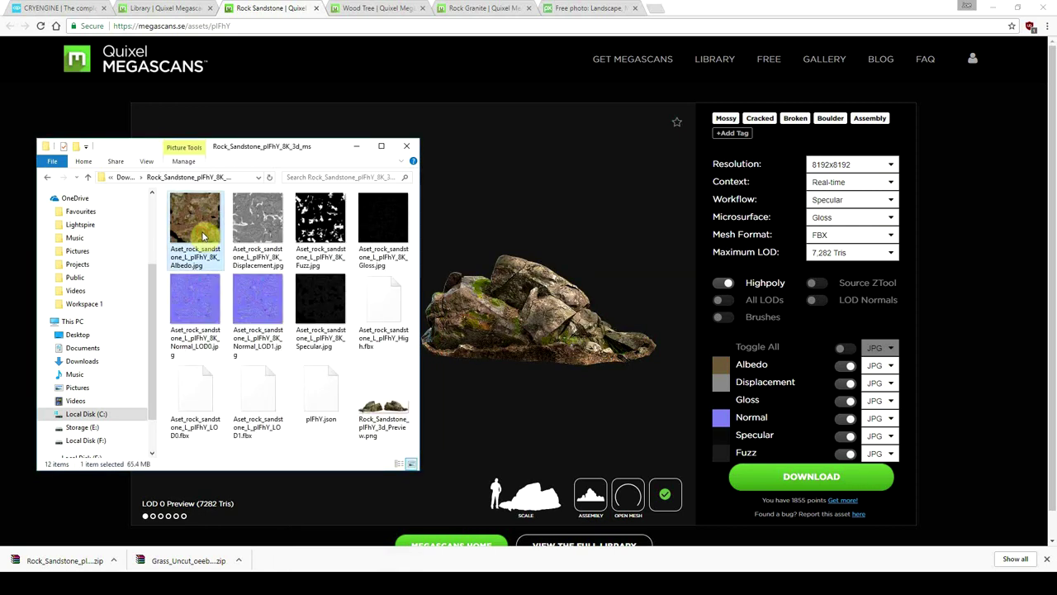
pyautogui.press('Right')
pyautogui.press('Right')
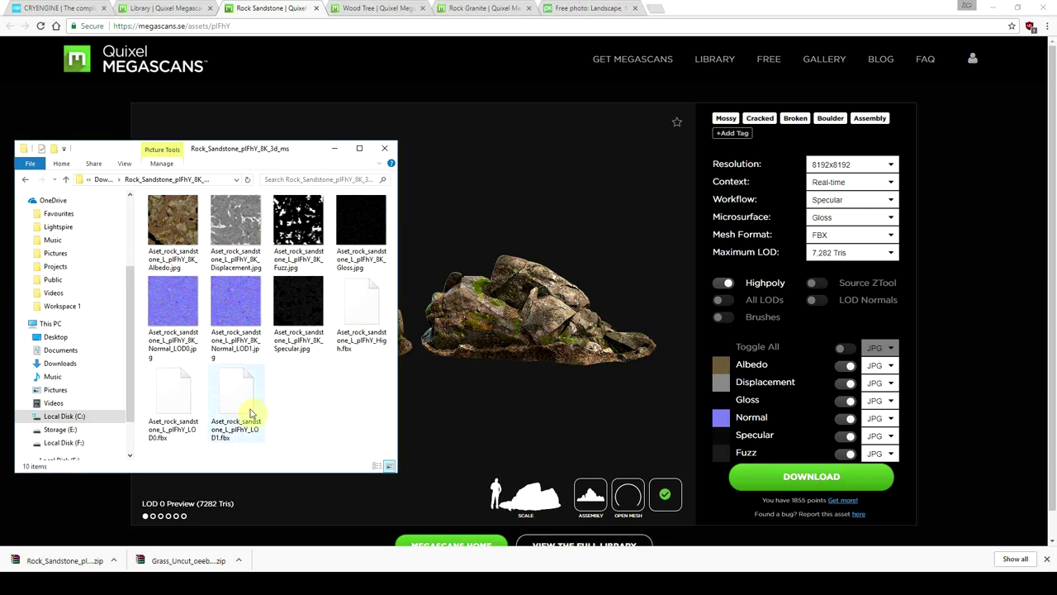
# - Compare the High, LOD0 and LOD1 FBX files and delete the LOD1 FBX from the extracted Rock Sandstone folder
pyautogui.click(350, 305)
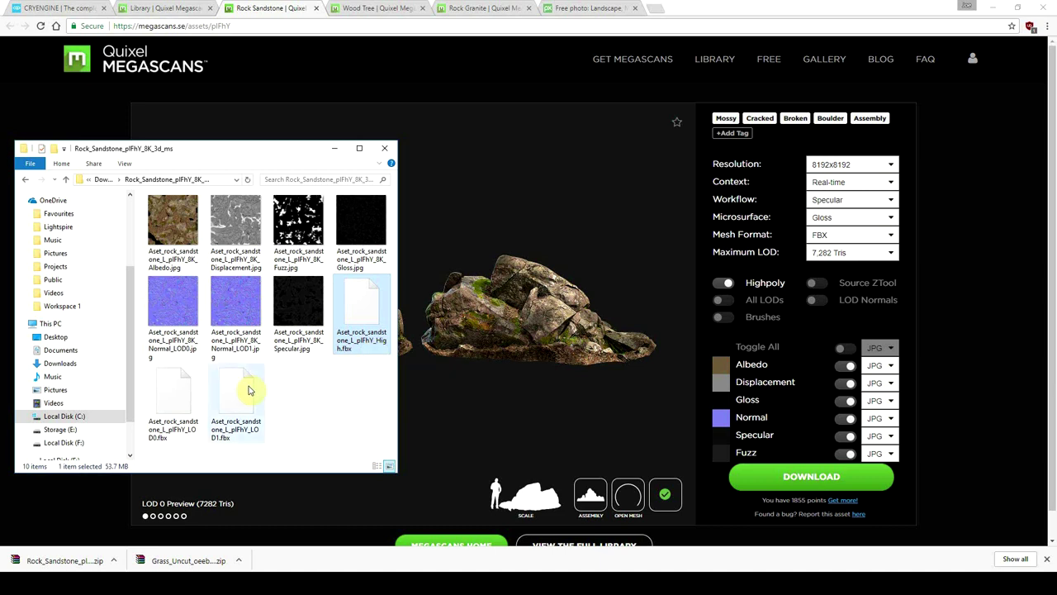
pyautogui.click(187, 397)
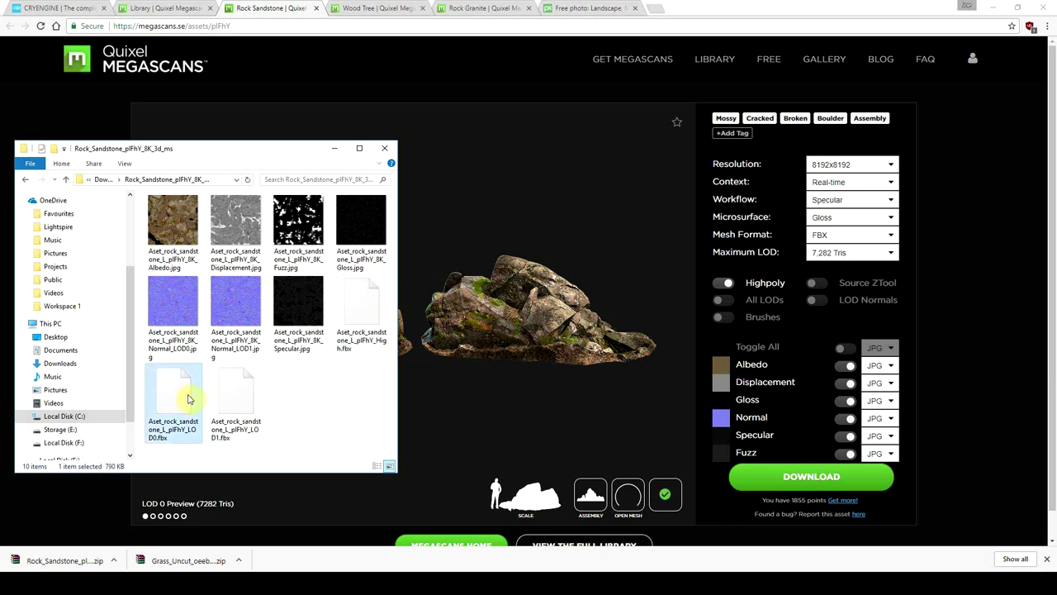
pyautogui.press('Right')
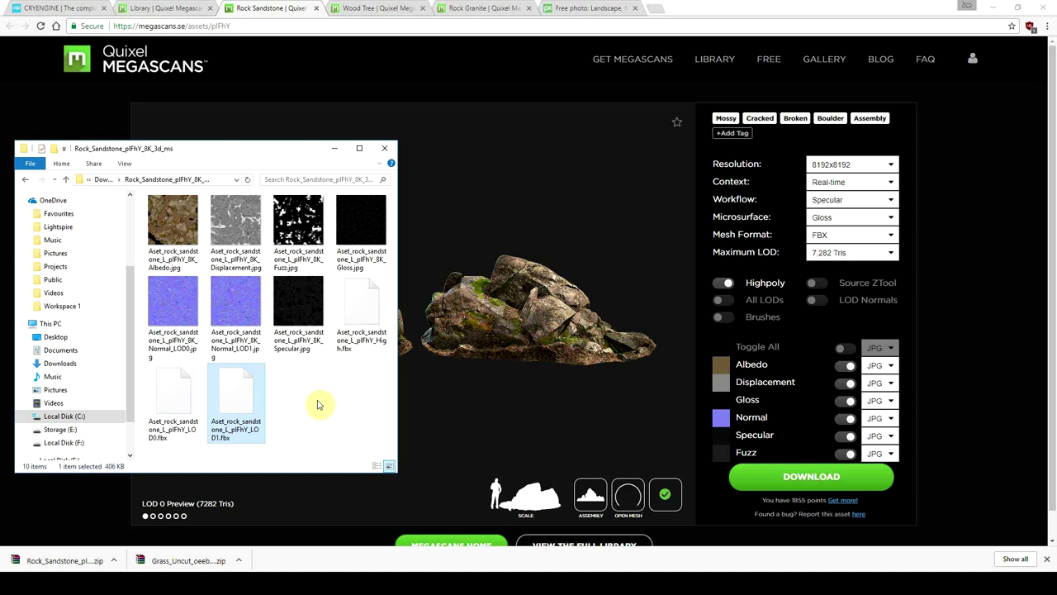
pyautogui.click(279, 406)
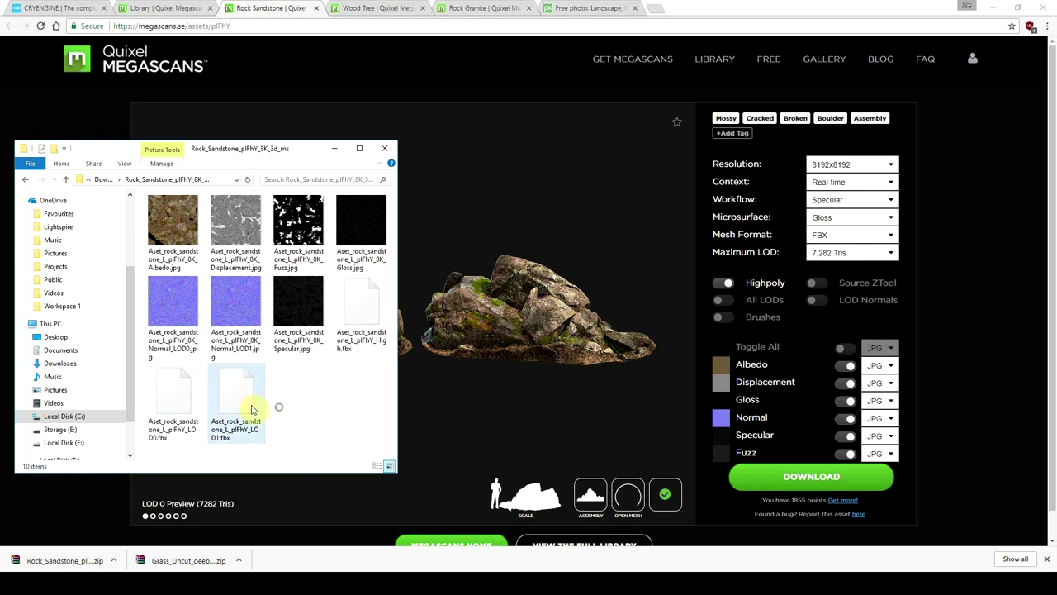
pyautogui.click(239, 403)
pyautogui.press('Delete')
pyautogui.press('Return')
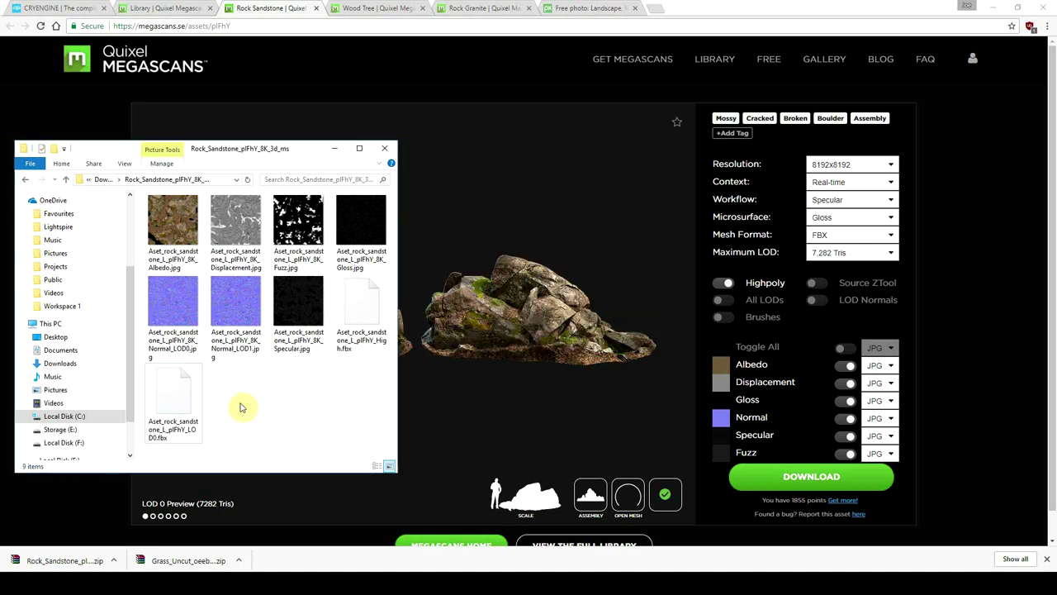
# - Cut all remaining texture and FBX files from the extracted Rock Sandstone folder
pyautogui.press('Up')
pyautogui.press('Right')
pyautogui.press('Right')
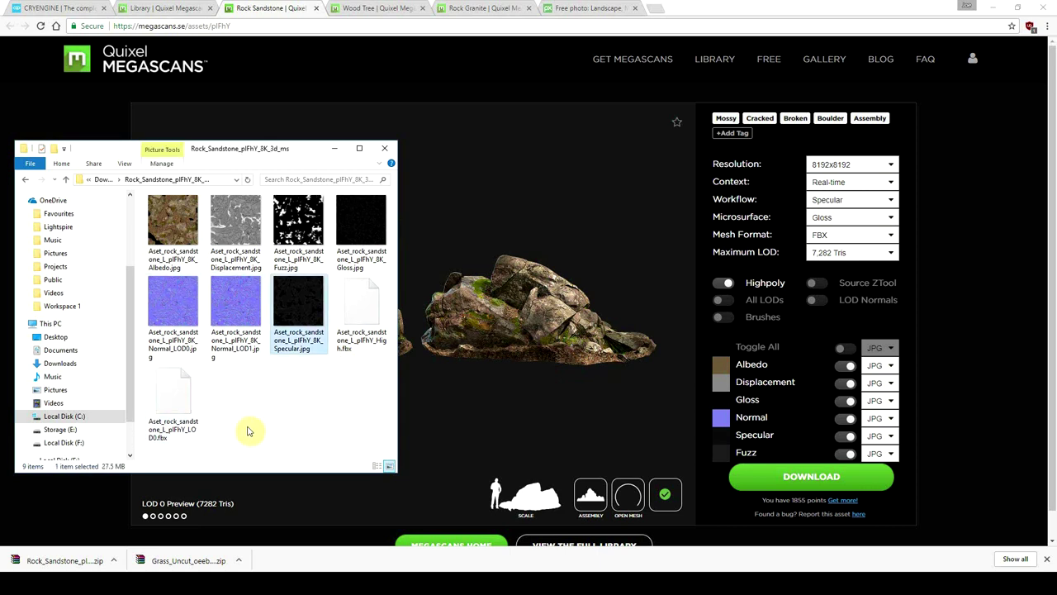
pyautogui.click(184, 410)
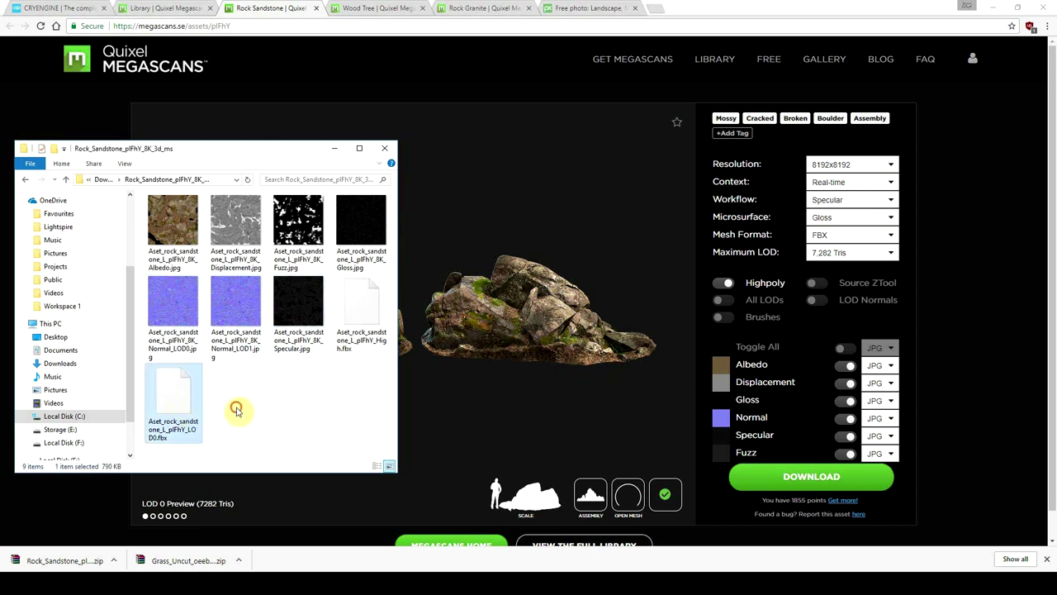
pyautogui.click(285, 384)
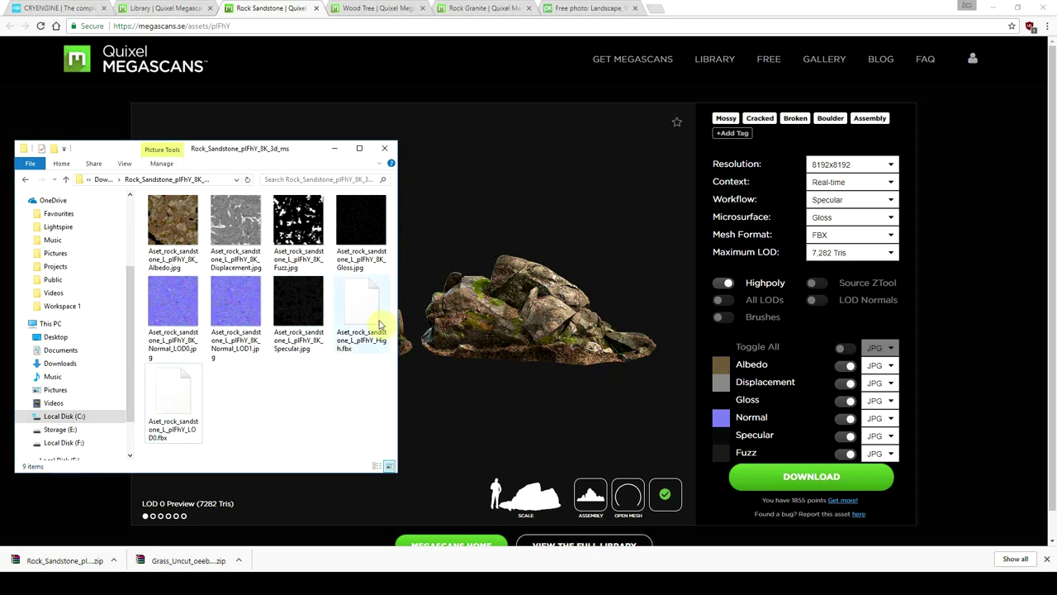
pyautogui.click(260, 393)
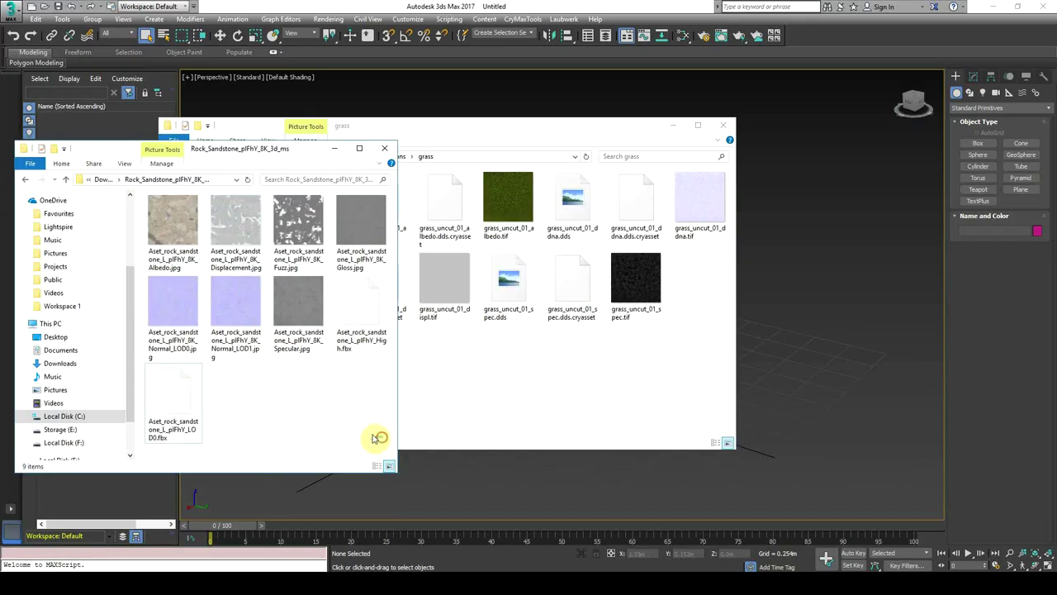
pyautogui.moveTo(382, 437); pyautogui.dragTo(137, 203)
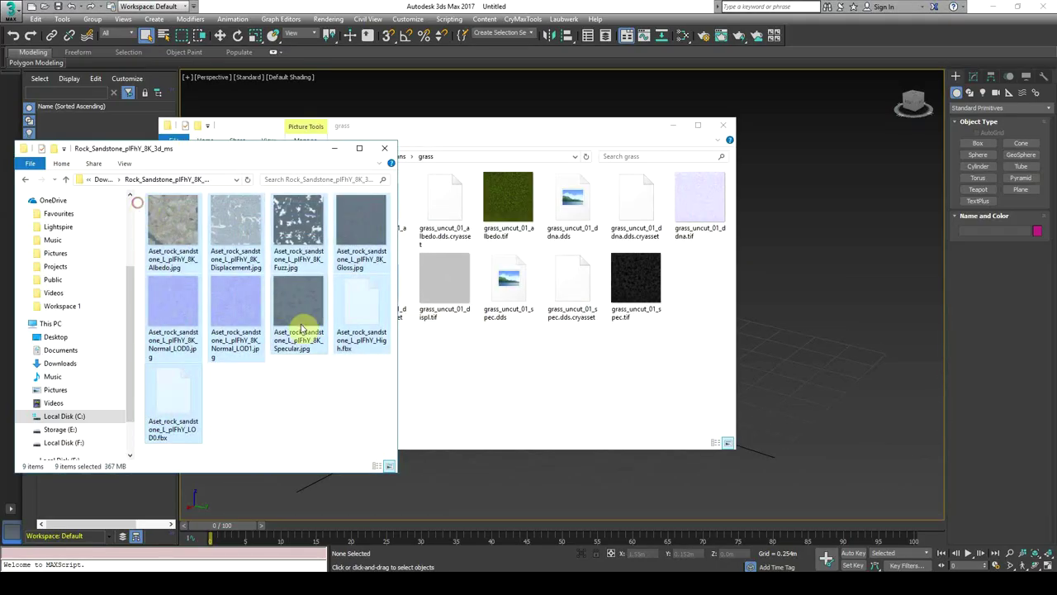
# - Browse the grass folder window to gamesdk/objects/natural/rocks and place it beside the extracted rock folder
pyautogui.click(484, 375)
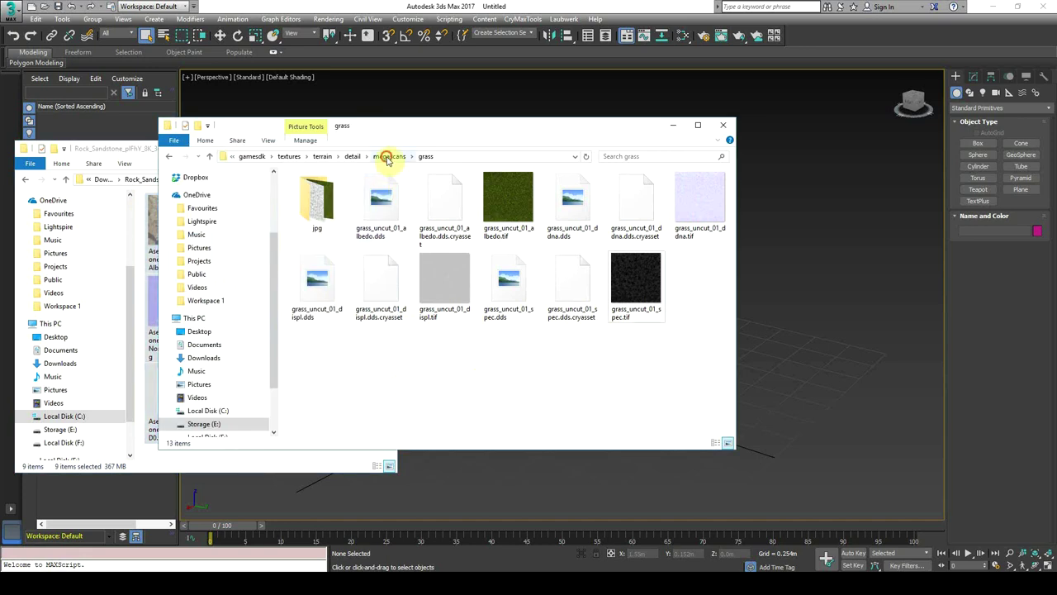
pyautogui.click(389, 157)
pyautogui.click(354, 157)
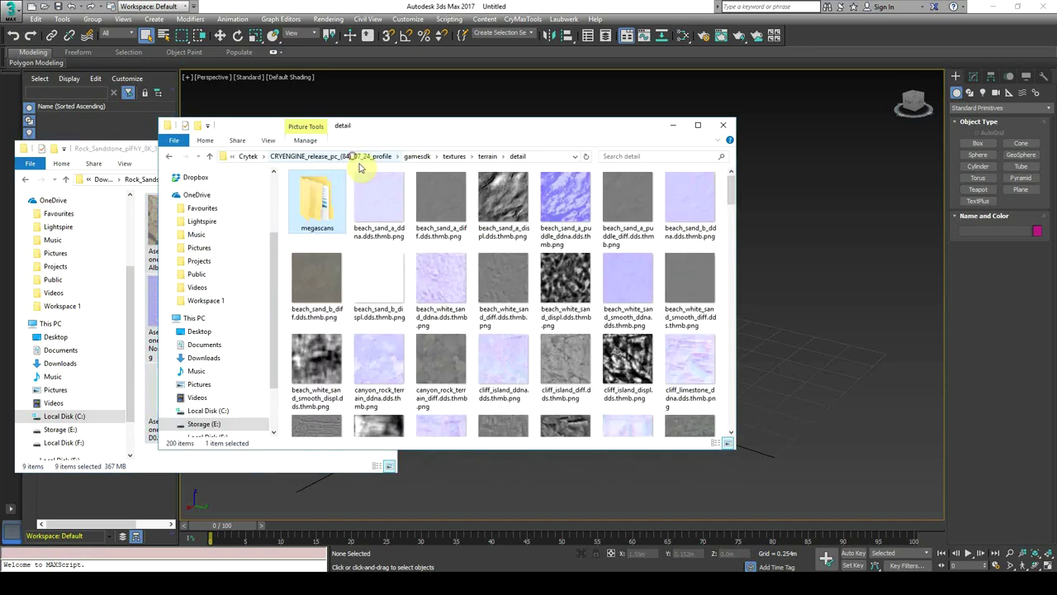
pyautogui.click(406, 161)
pyautogui.doubleClick(326, 246)
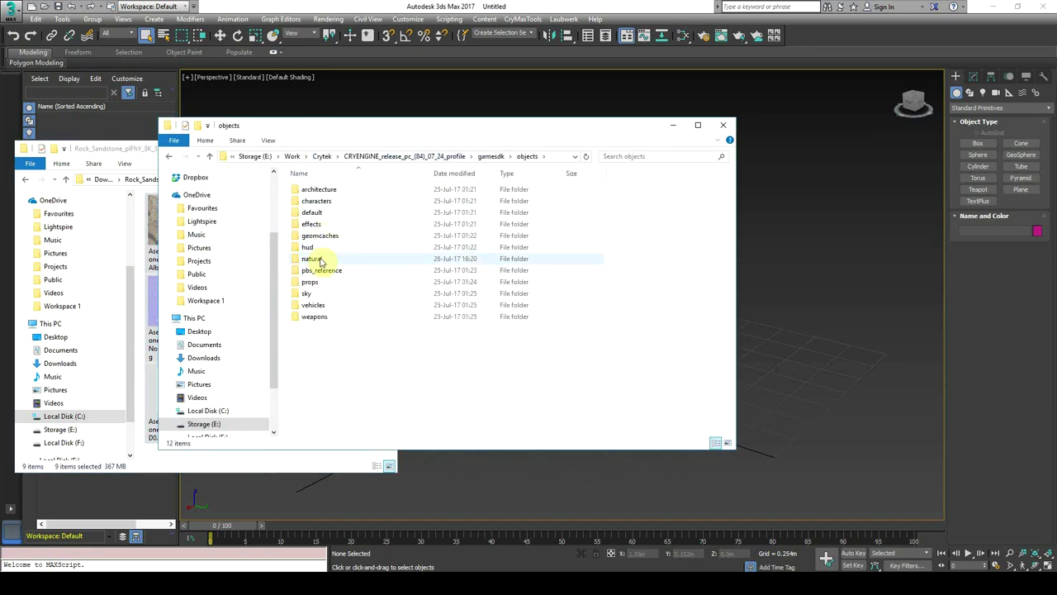
pyautogui.doubleClick(322, 260)
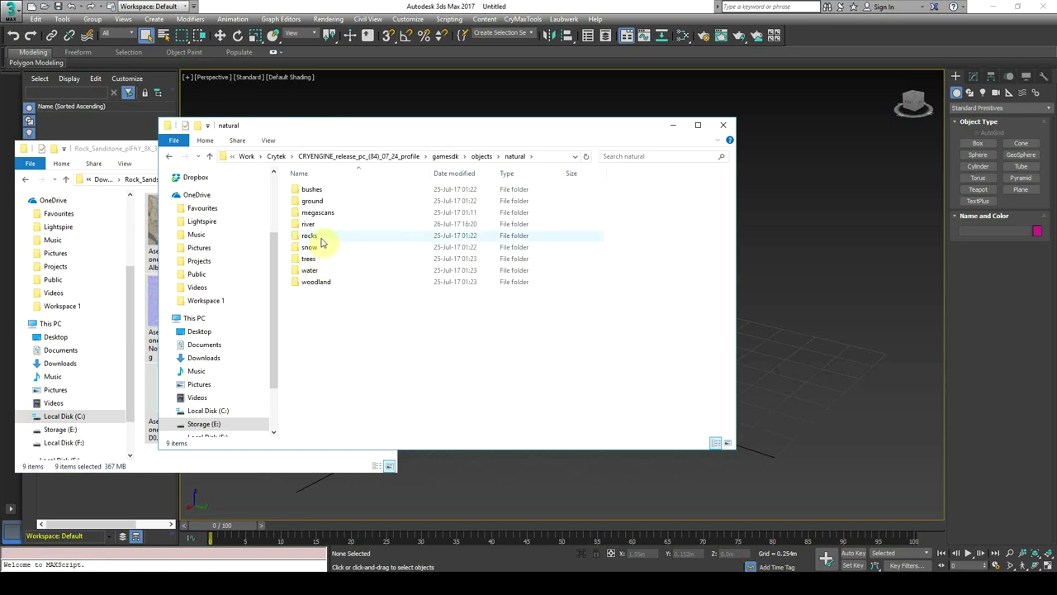
pyautogui.doubleClick(322, 237)
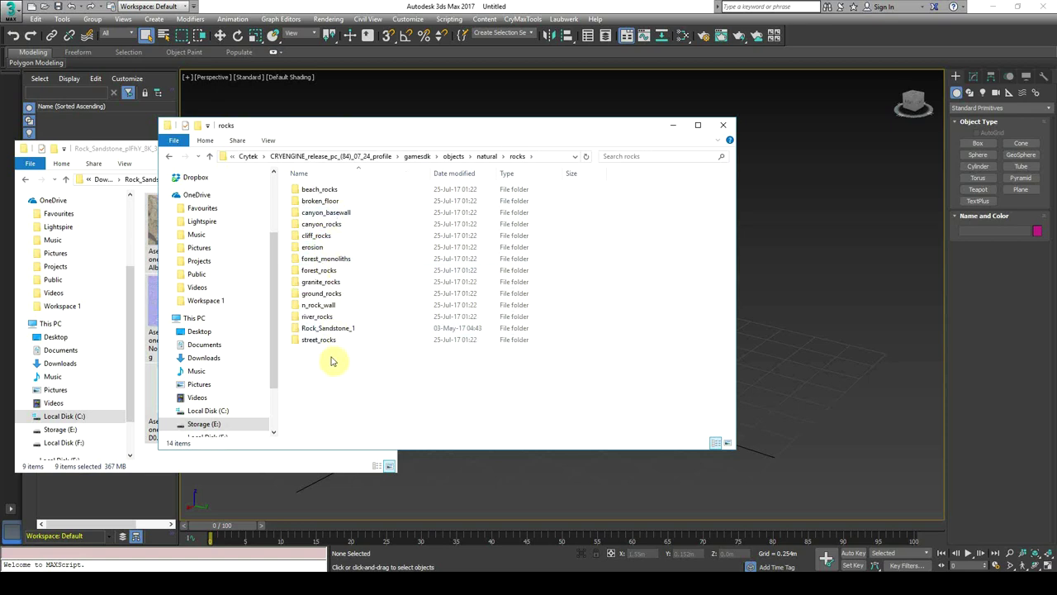
pyautogui.moveTo(337, 142); pyautogui.dragTo(555, 157)
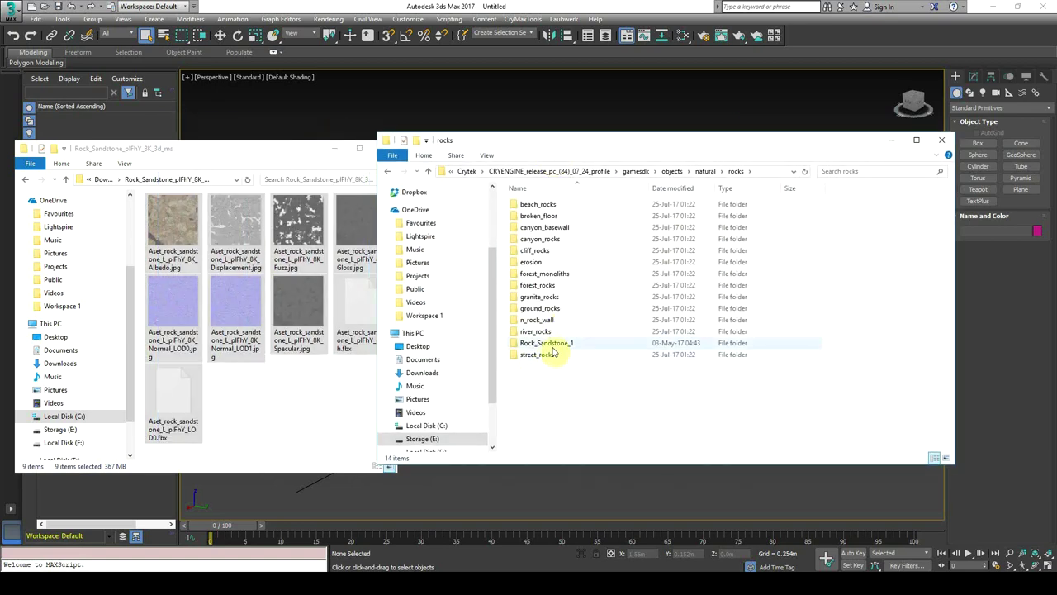
# - Look inside the existing Rock_Sandstone_1 folder and return to the rocks folder
pyautogui.click(549, 344)
pyautogui.doubleClick(551, 344)
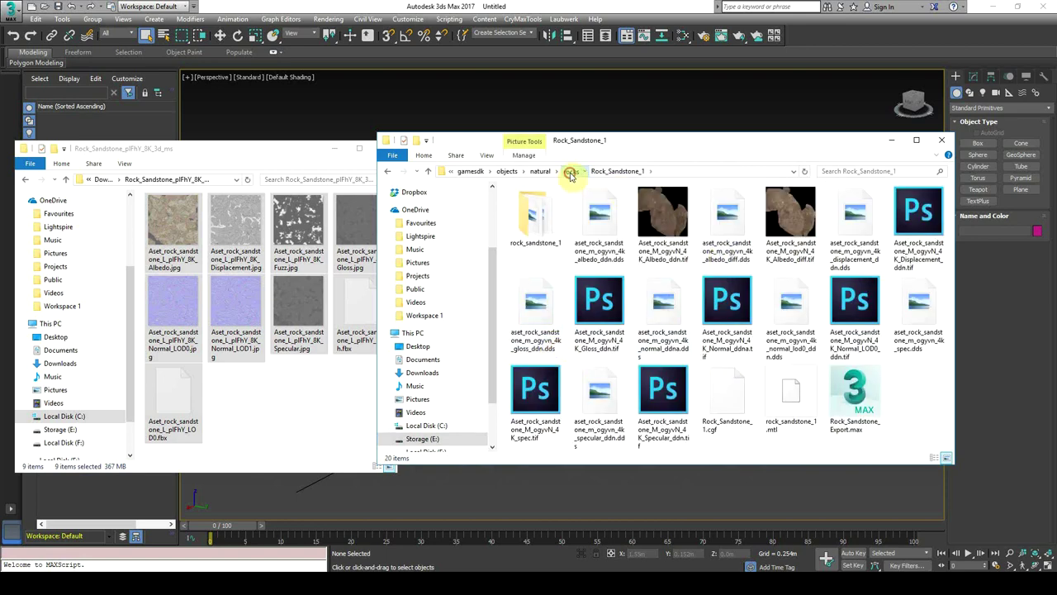
pyautogui.click(568, 171)
# - Create a new folder named rock_sandstone_02 inside the rocks folder
pyautogui.rightClick(536, 380)
pyautogui.moveTo(578, 340)
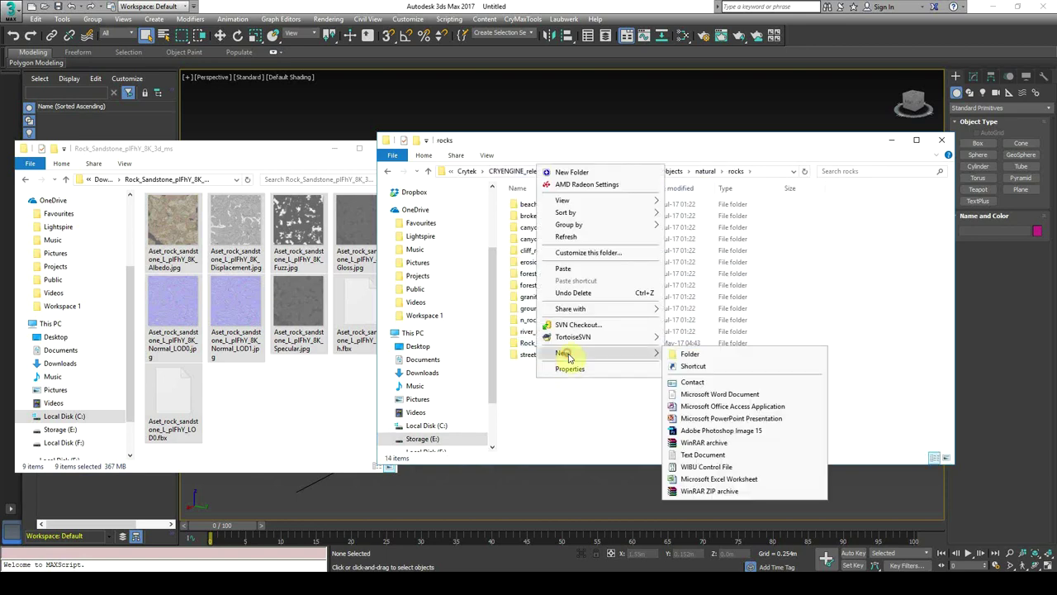
pyautogui.click(698, 361)
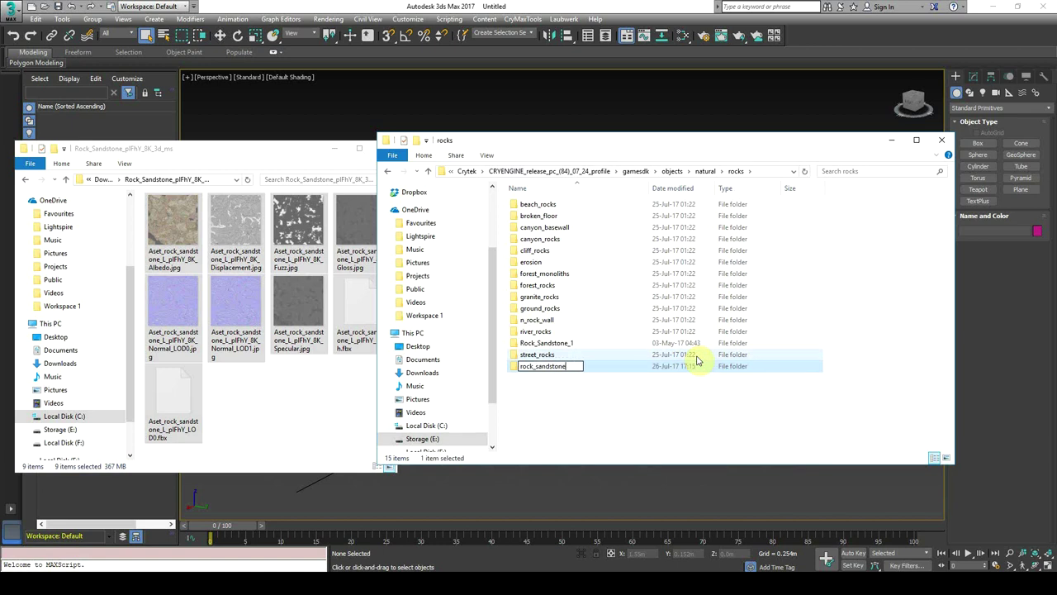
pyautogui.press('Return')
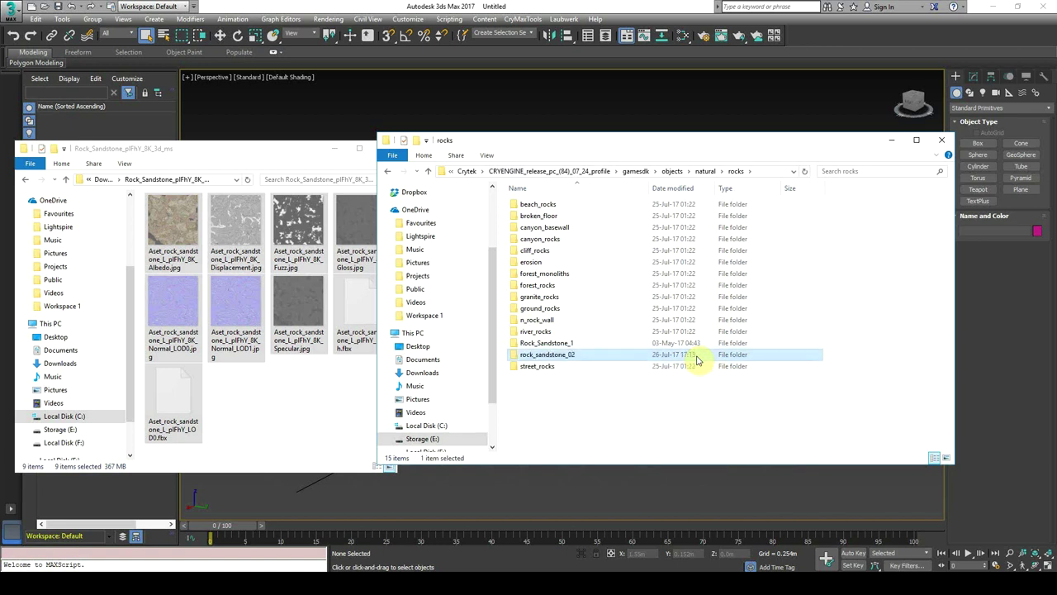
# - Paste the cut rock files into the rock_sandstone_02 folder and widen its name column to show full file names
pyautogui.doubleClick(597, 354)
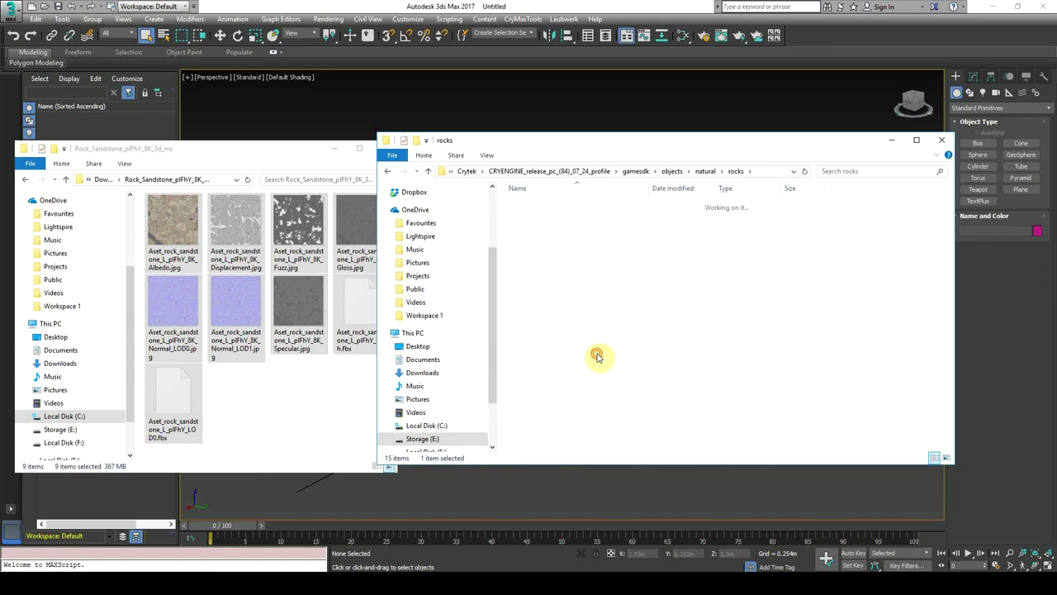
pyautogui.hotkey('ctrl', 'v')
pyautogui.click(574, 312)
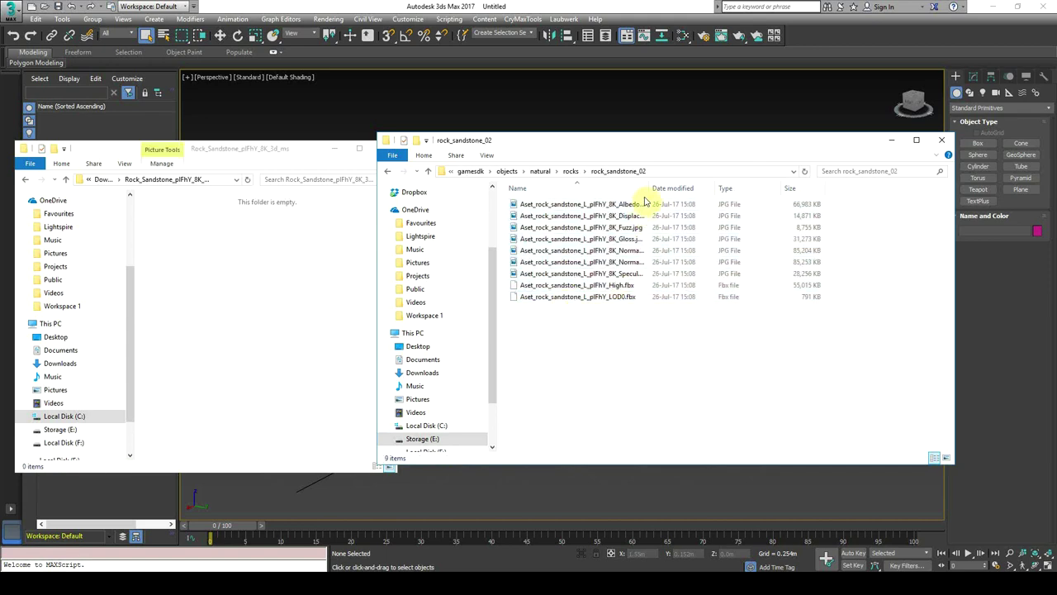
pyautogui.moveTo(649, 188); pyautogui.dragTo(755, 188)
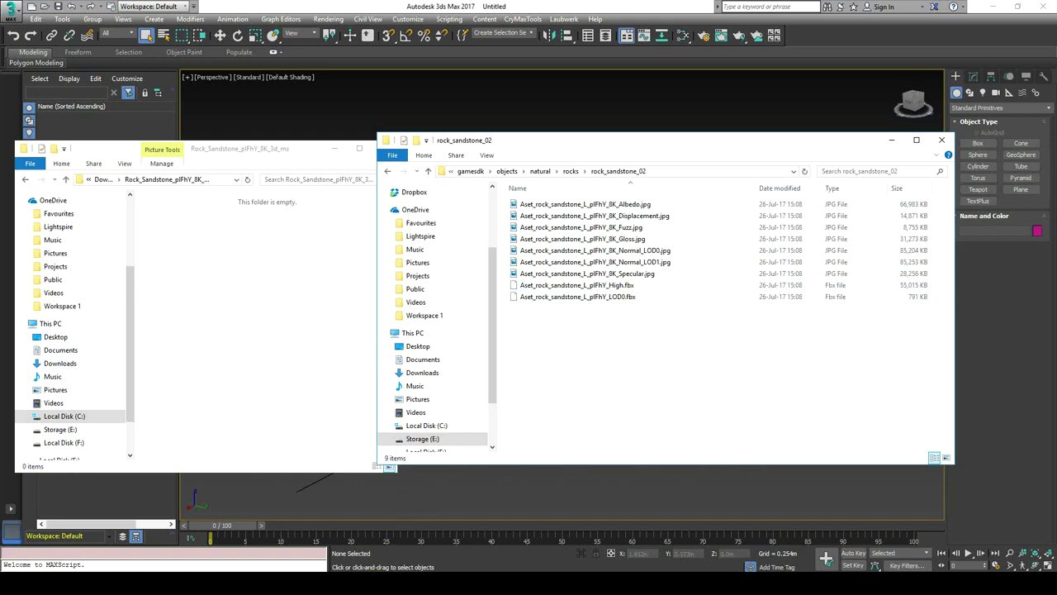
# - Switch to CRYENGINE Sandbox, reopen the FBX mesh importer in a fresh window and start importing a file
pyautogui.click(371, 549)
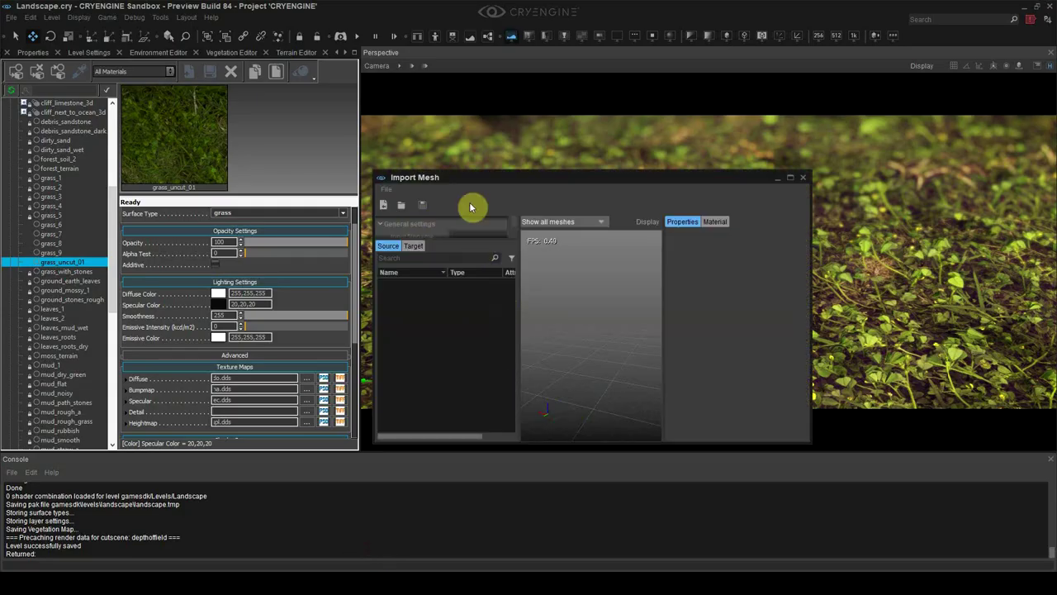
pyautogui.click(802, 178)
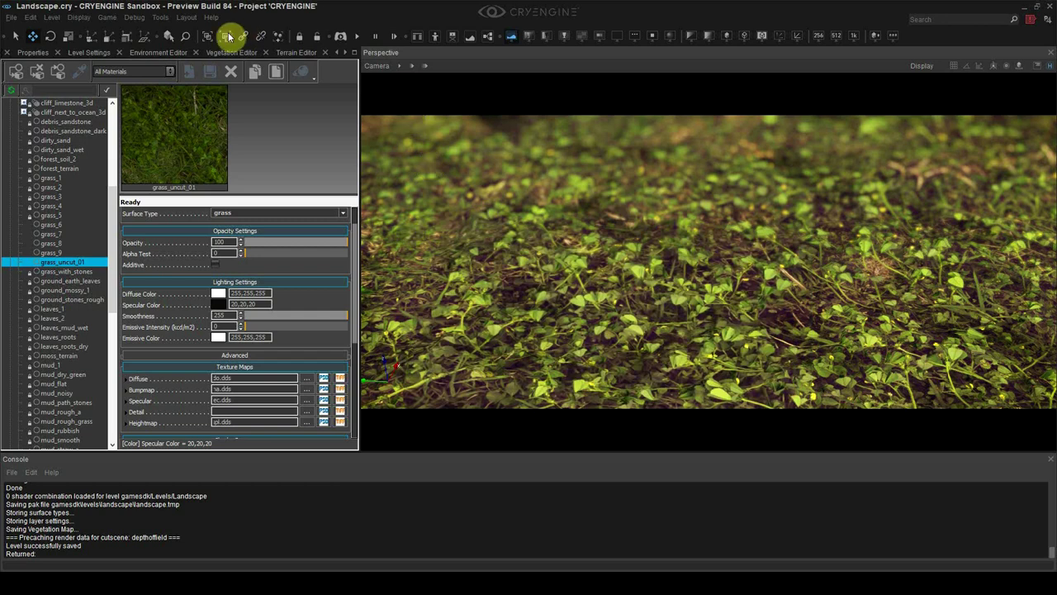
pyautogui.click(161, 17)
pyautogui.moveTo(188, 303)
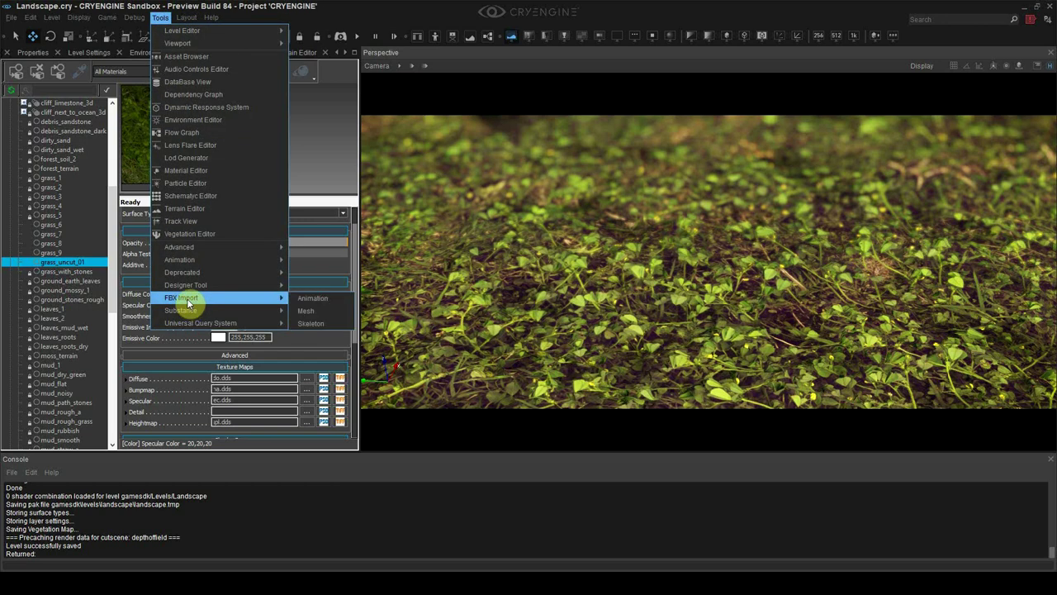
pyautogui.click(313, 312)
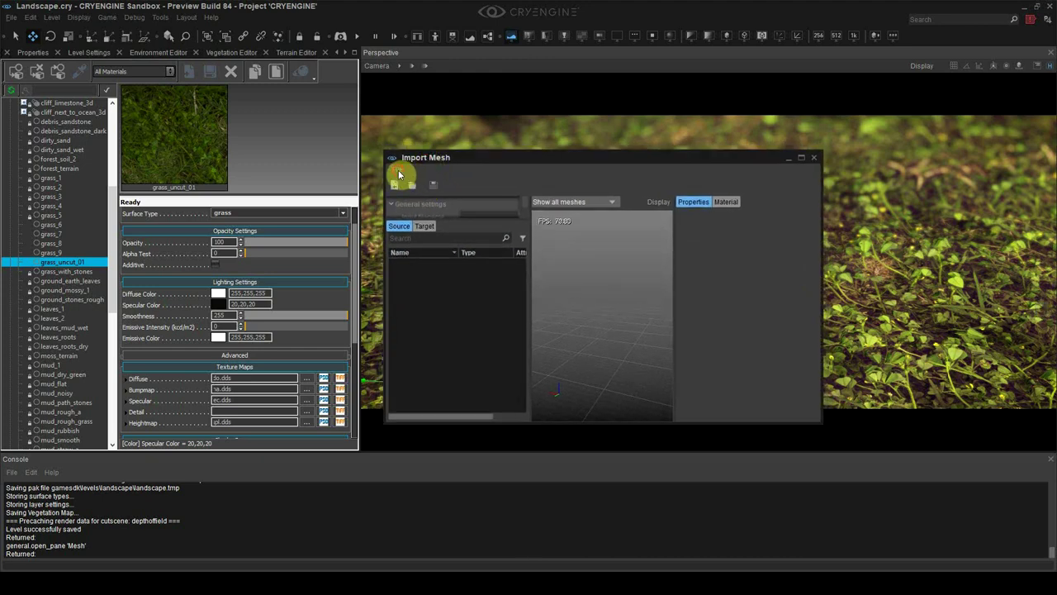
pyautogui.click(398, 170)
pyautogui.click(408, 181)
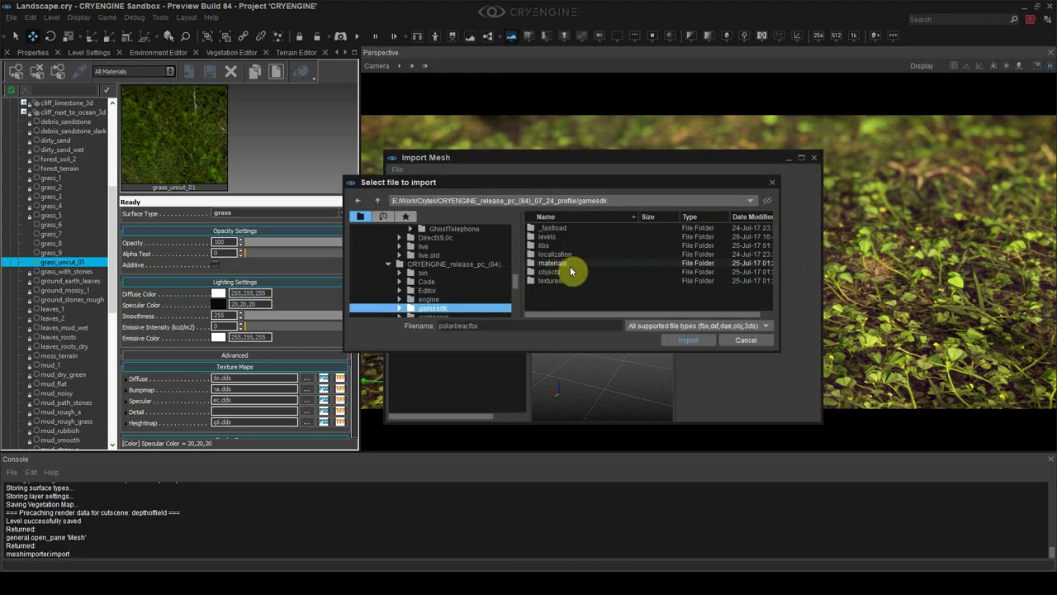
# - Import the sandstone rock's LOD0 FBX from objects/natural/rocks/rock_sandstone_02
pyautogui.doubleClick(552, 272)
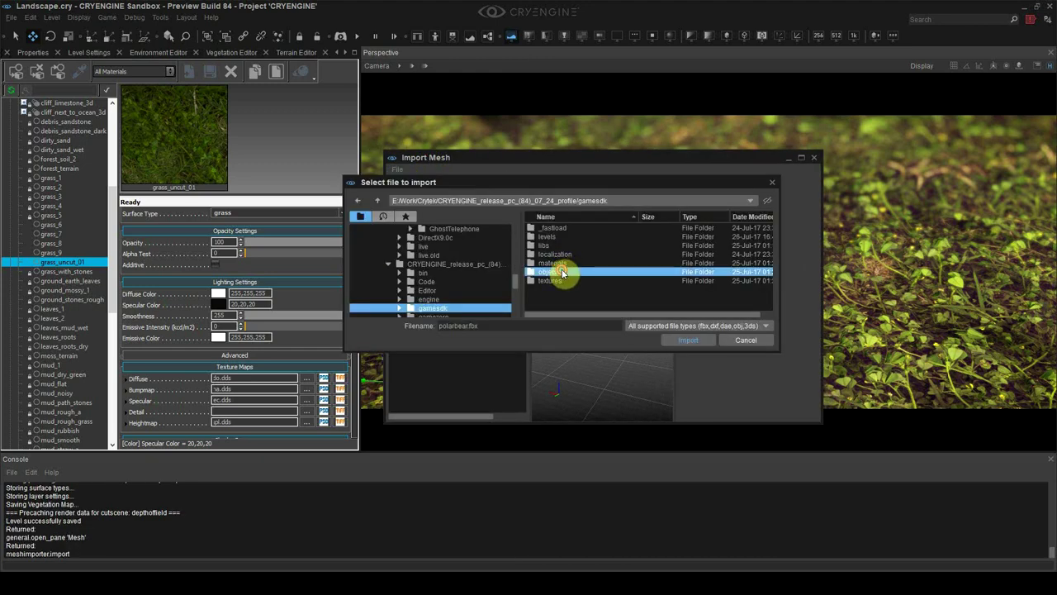
pyautogui.doubleClick(566, 281)
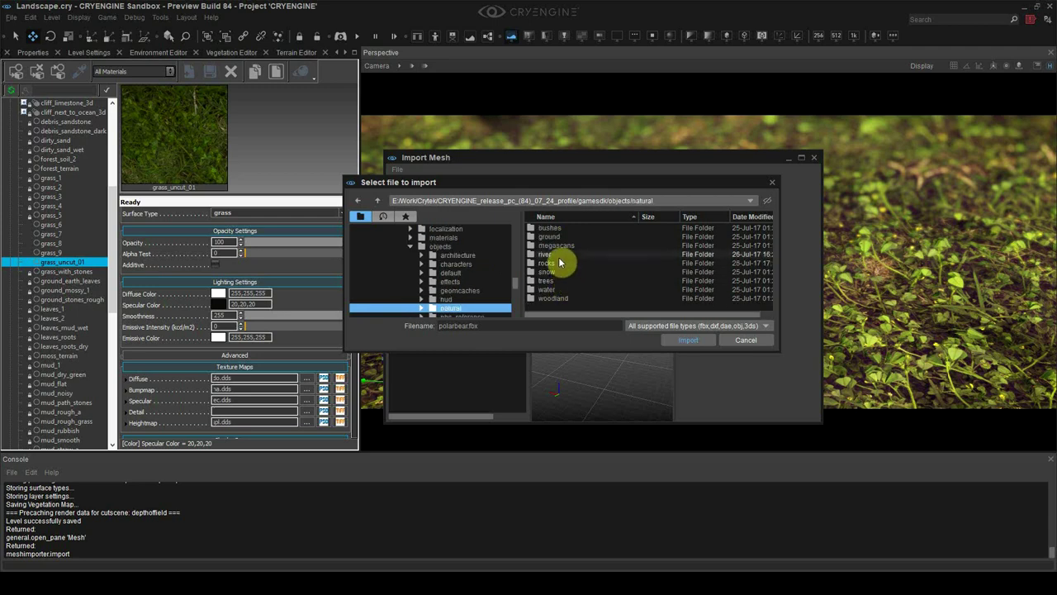
pyautogui.doubleClick(561, 263)
pyautogui.doubleClick(570, 290)
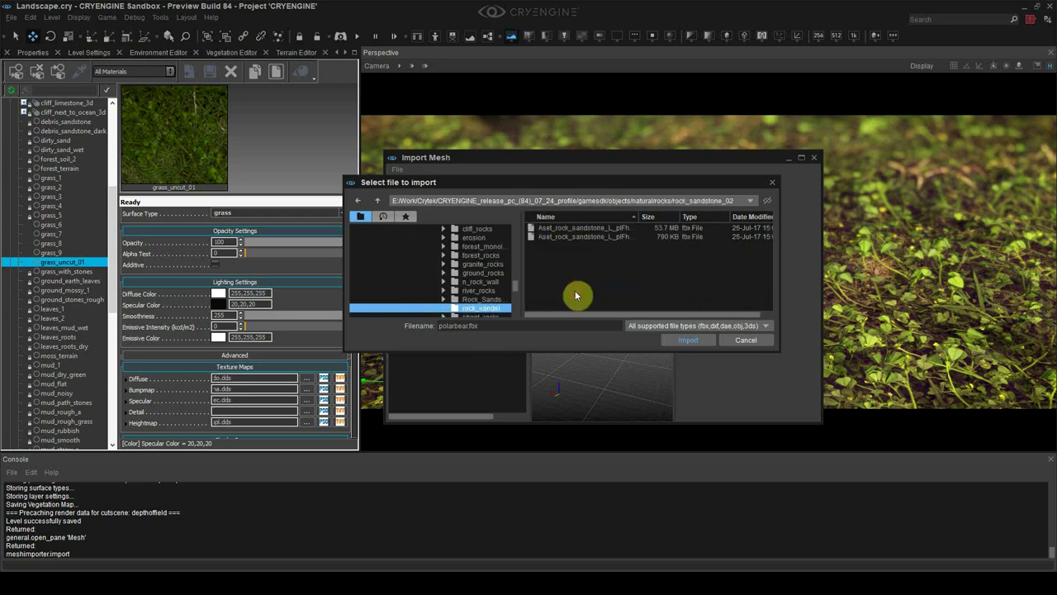
pyautogui.moveTo(637, 216); pyautogui.dragTo(707, 216)
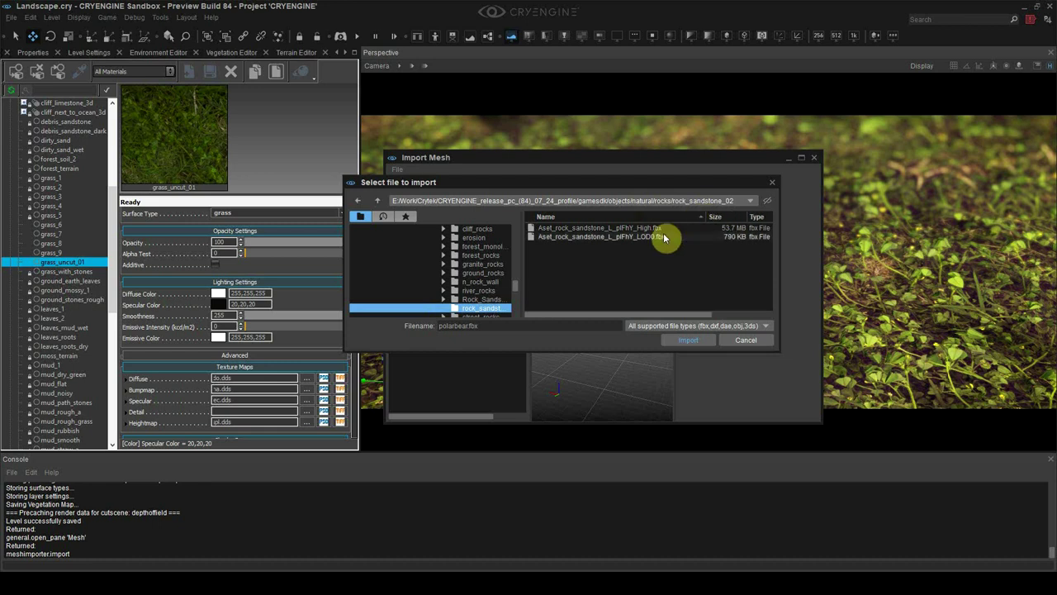
pyautogui.click(649, 236)
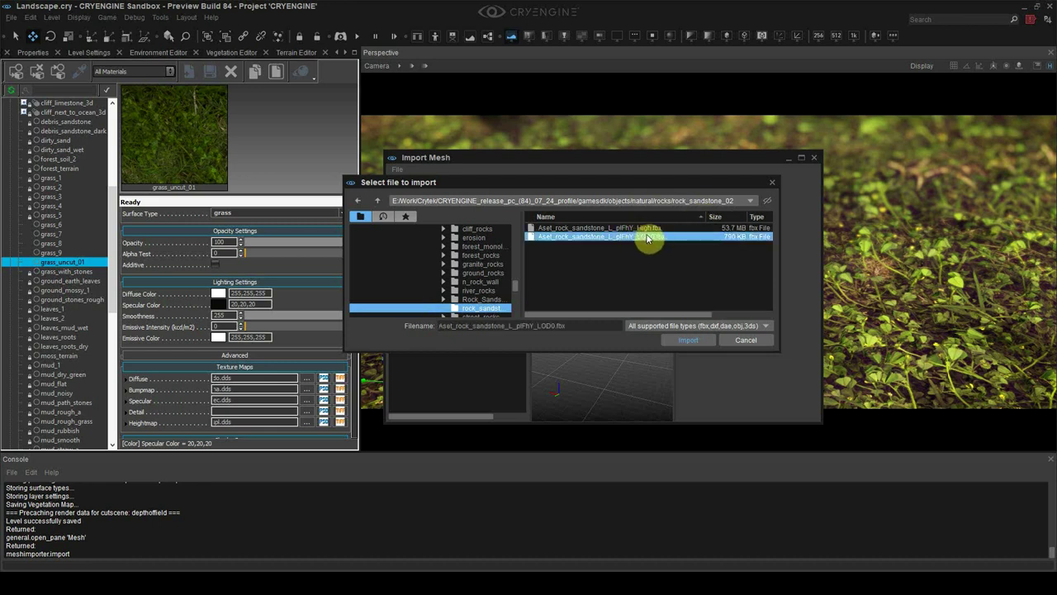
pyautogui.doubleClick(649, 236)
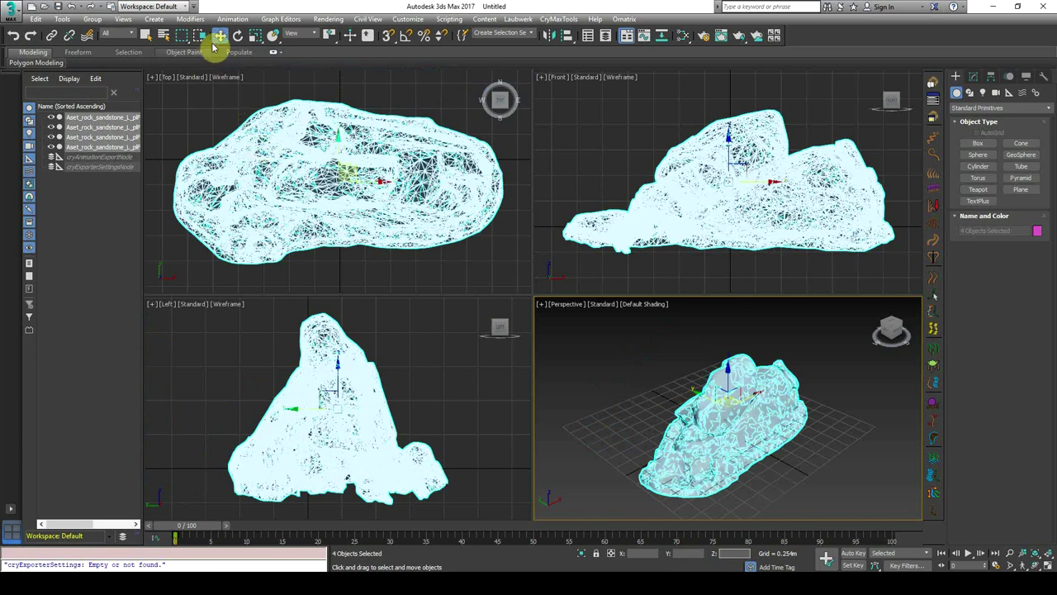
# - Examine the four selected sandstone rock meshes in the front and perspective views in 3ds Max
pyautogui.click(239, 38)
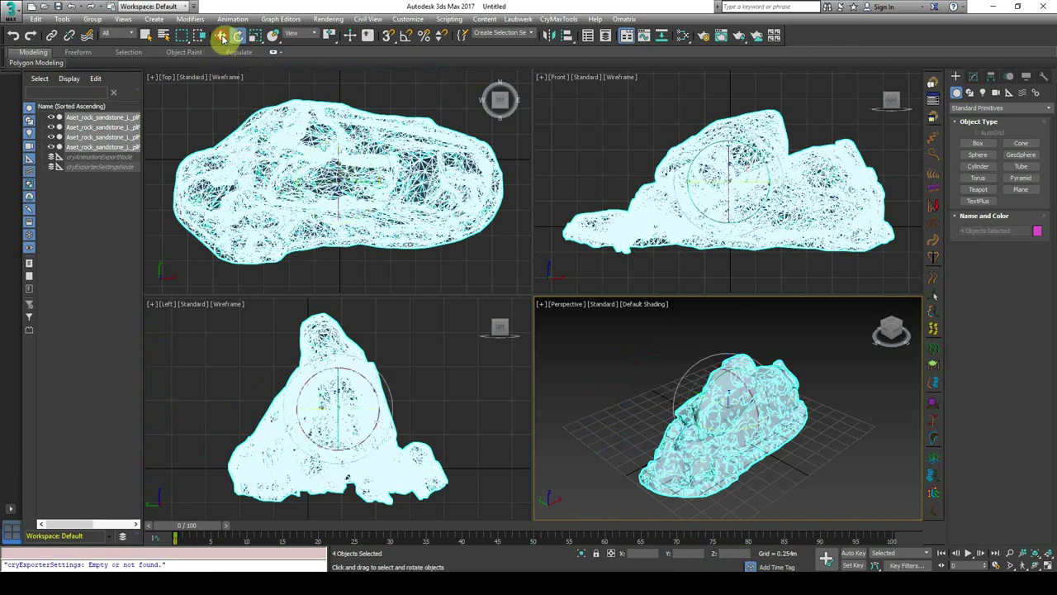
pyautogui.click(223, 38)
pyautogui.scroll(-3, 708, 217)
pyautogui.moveTo(718, 214); pyautogui.dragTo(695, 217, button='middle')
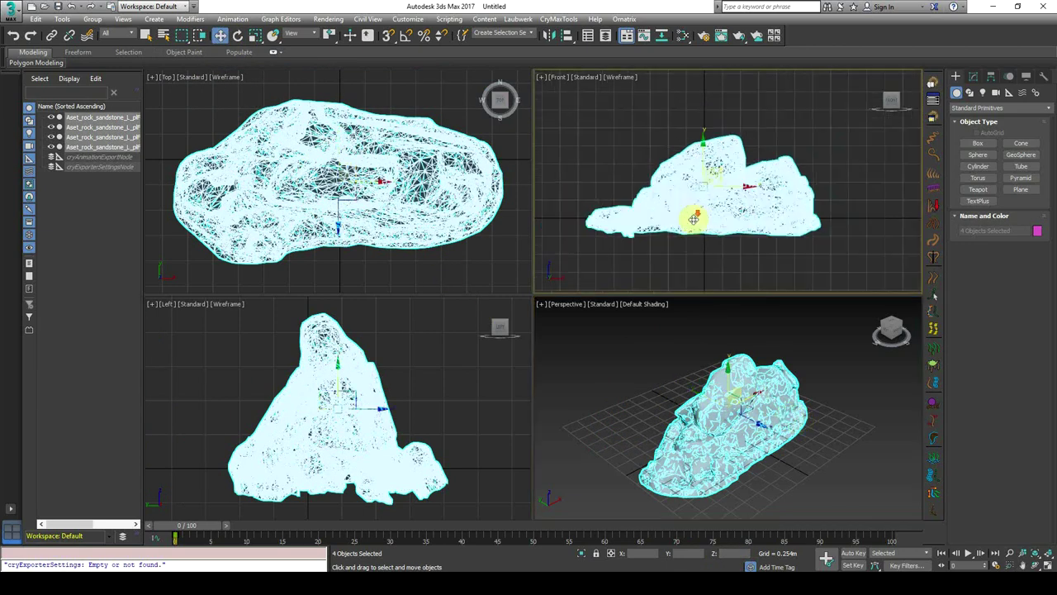
pyautogui.moveTo(760, 390); pyautogui.dragTo(667, 347, button='middle')
pyautogui.click(781, 377)
pyautogui.click(655, 364)
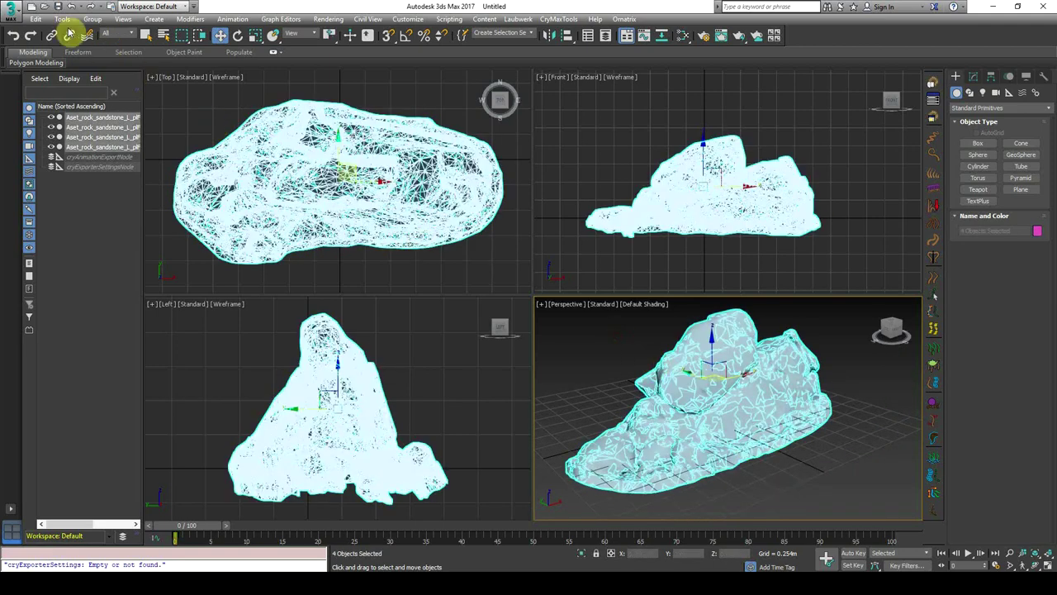
# - Start exporting only the selected rock meshes as an Autodesk FBX file
pyautogui.click(13, 14)
pyautogui.moveTo(72, 189)
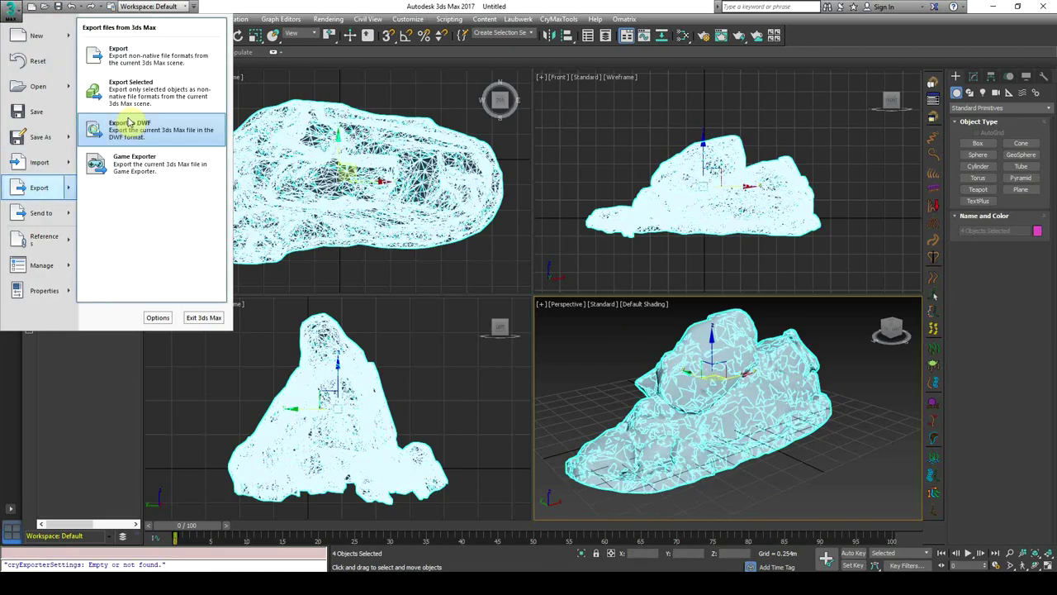
pyautogui.click(131, 92)
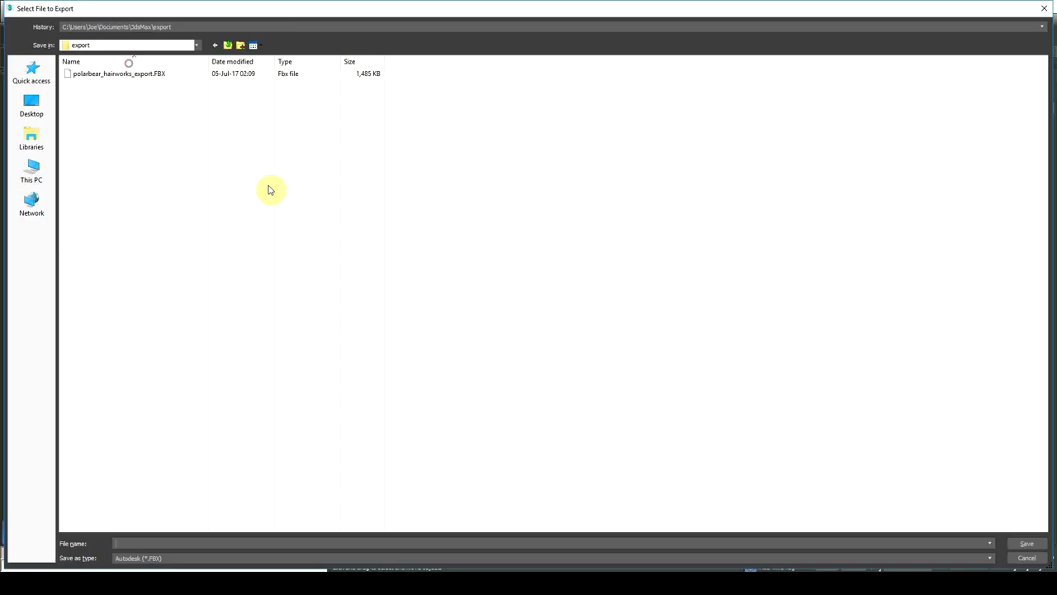
# - Export the rock meshes as an FBX file named rocky_alllods into the natural/rocks/rocky folder
pyautogui.click(162, 28)
pyautogui.click(178, 42)
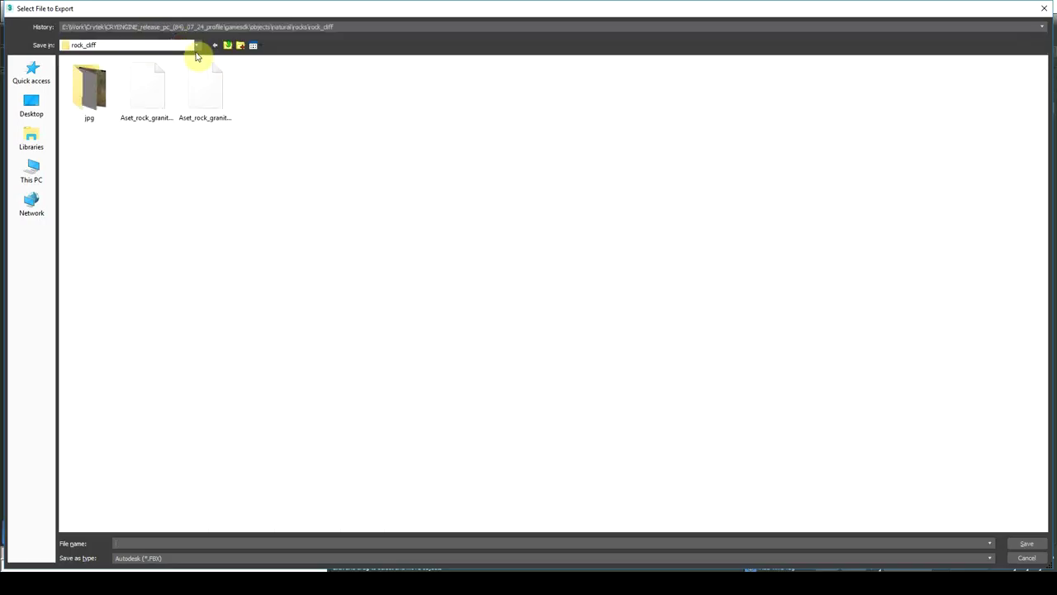
pyautogui.click(228, 45)
pyautogui.doubleClick(91, 284)
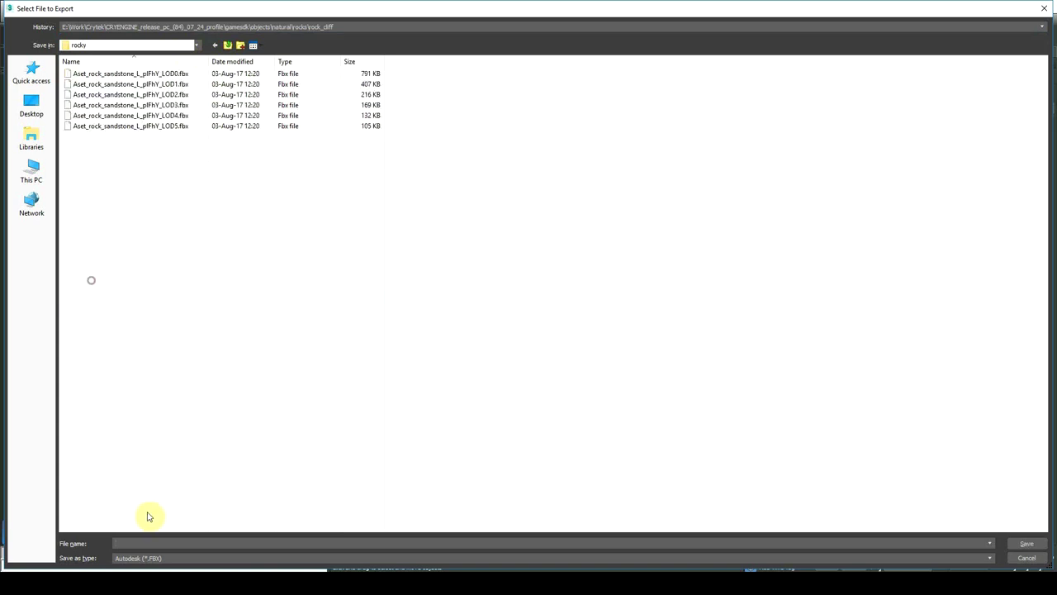
pyautogui.click(146, 543)
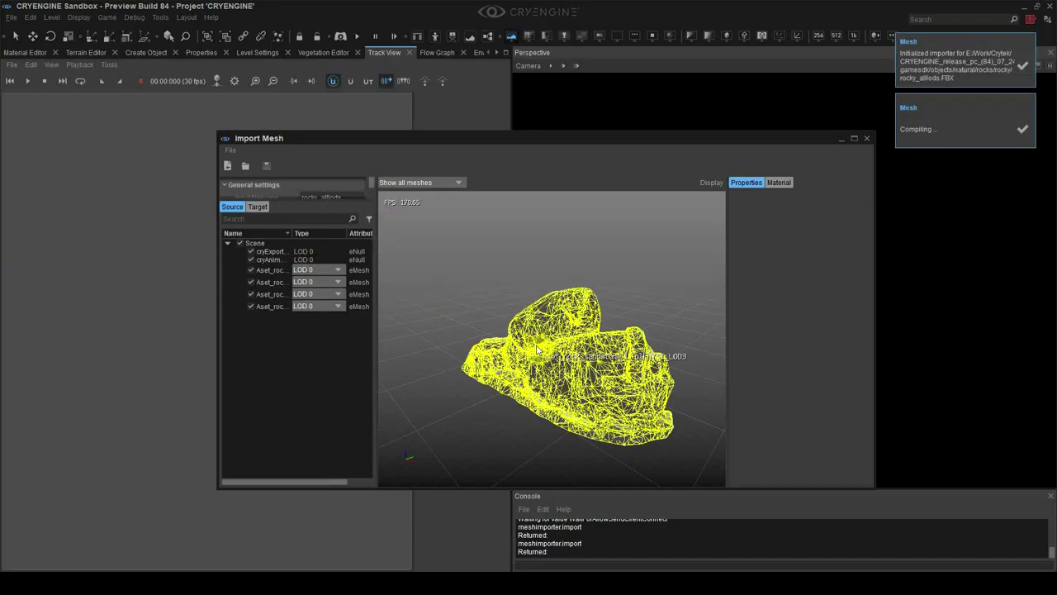
# - In CRYENGINE Sandbox's mesh importer, include the LOD2, LOD1 and LOD0 rock meshes in the import
pyautogui.moveTo(677, 309)
pyautogui.mouseDown()
pyautogui.moveTo(640, 309)
pyautogui.moveTo(682, 278)
pyautogui.moveTo(574, 259)
pyautogui.mouseUp()
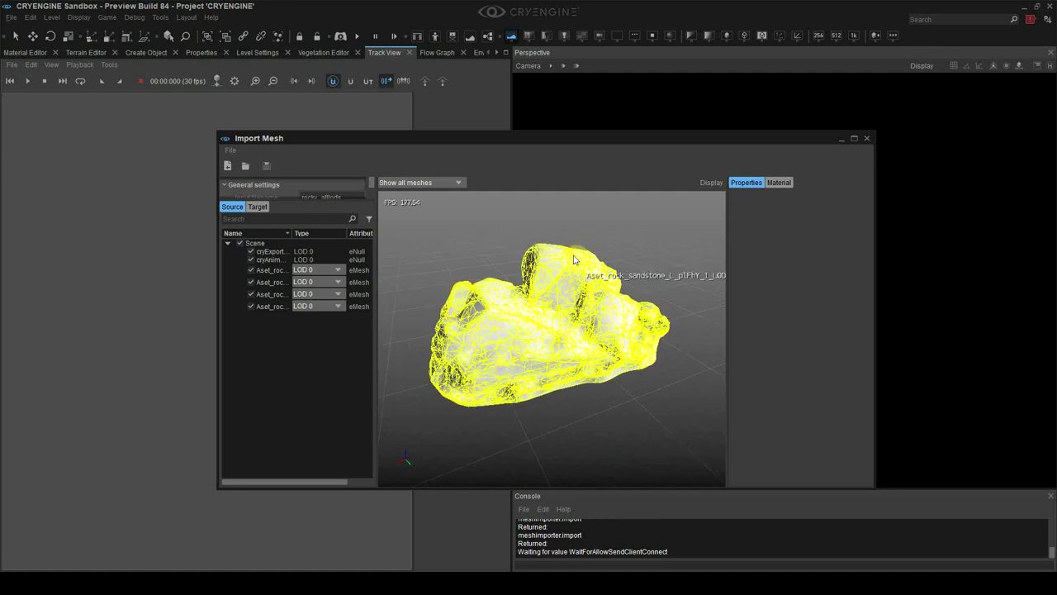
pyautogui.click(310, 271)
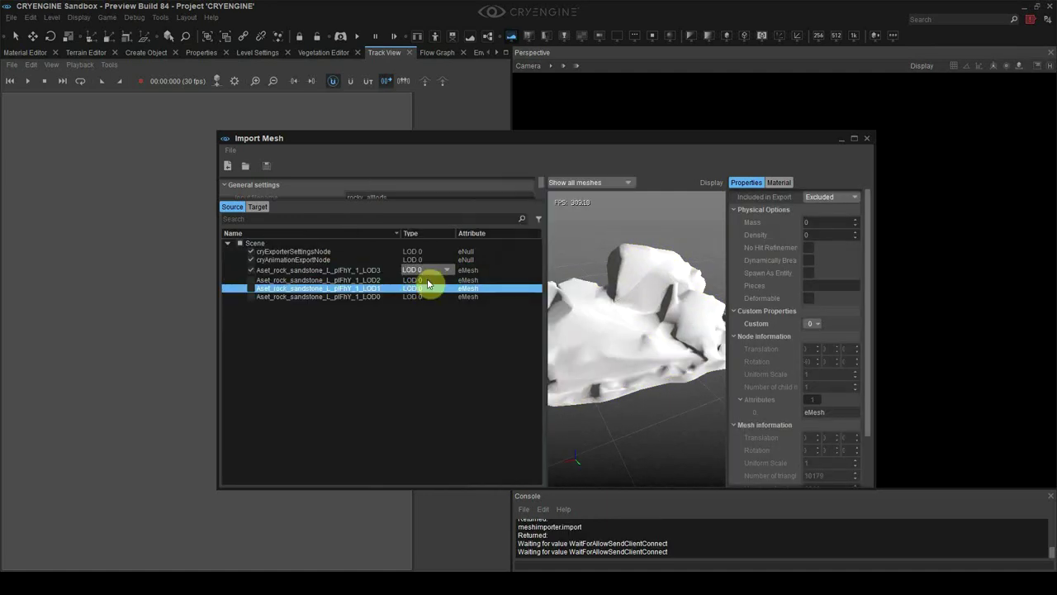
pyautogui.click(419, 252)
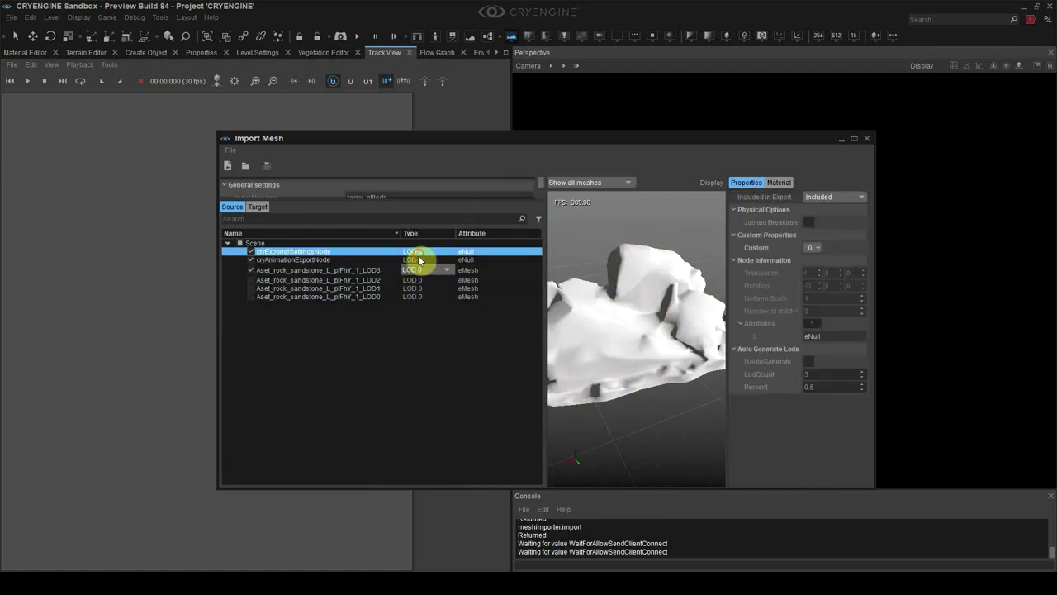
pyautogui.click(378, 272)
pyautogui.click(252, 282)
pyautogui.click(252, 300)
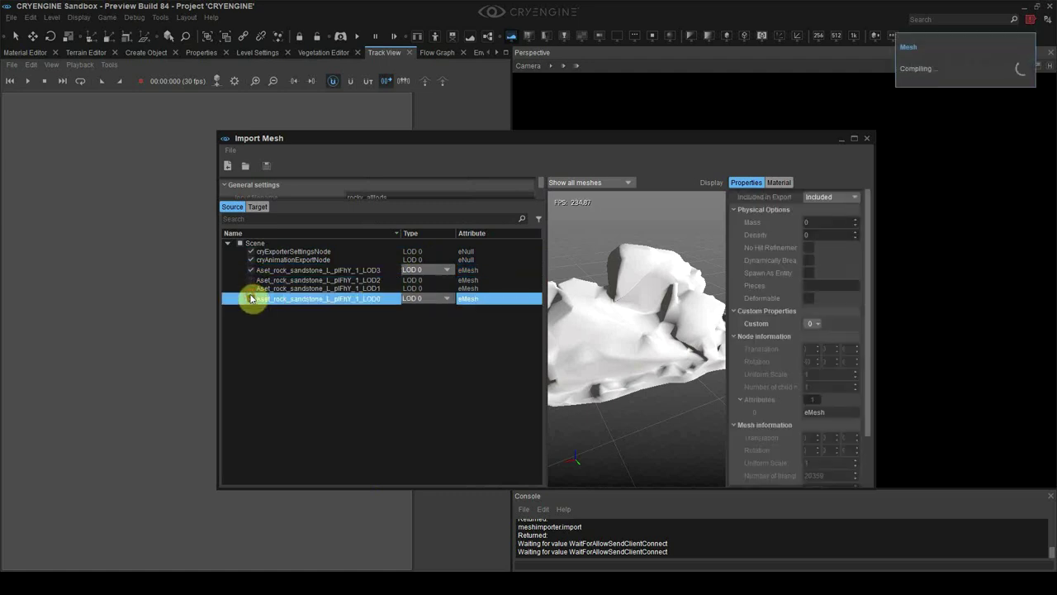
pyautogui.click(252, 290)
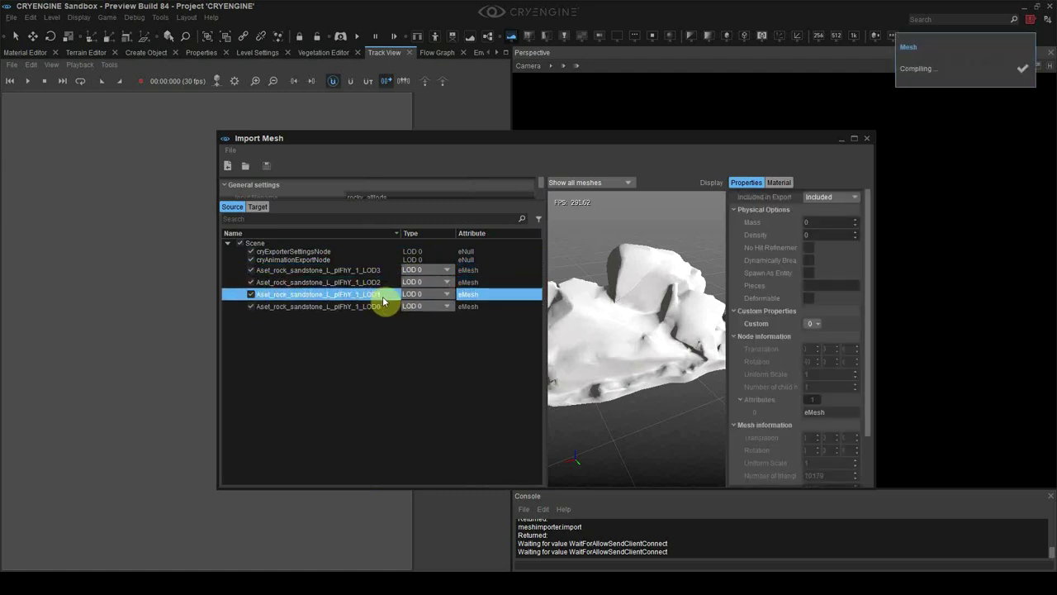
# - Assign the sandstone meshes ending in LOD1, LOD2 and LOD3 to the types LOD 1, LOD 2 and LOD 3
pyautogui.click(420, 294)
pyautogui.click(236, 259)
pyautogui.click(384, 282)
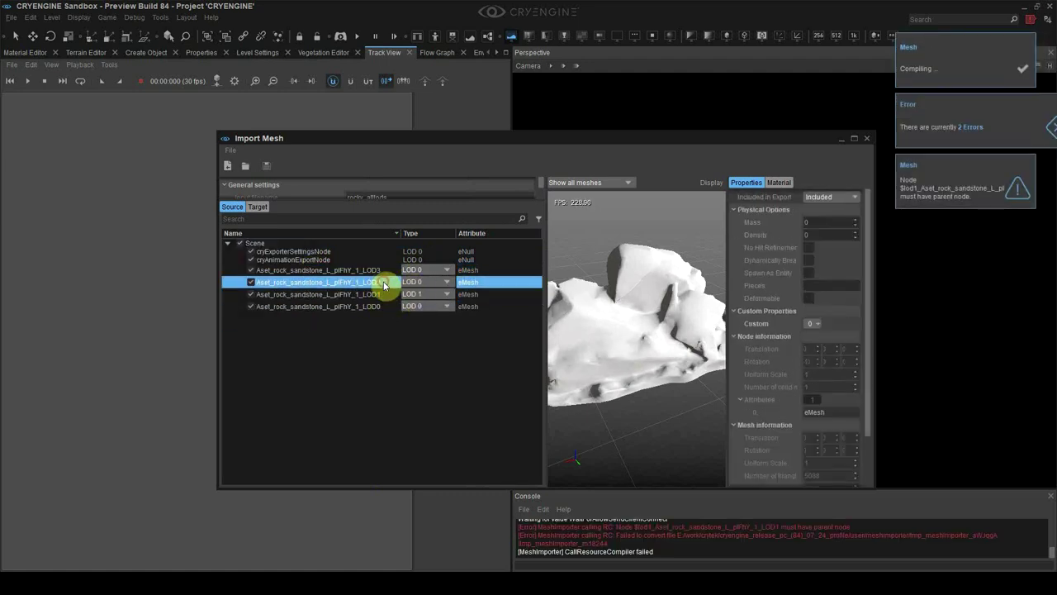
pyautogui.click(413, 284)
pyautogui.click(264, 274)
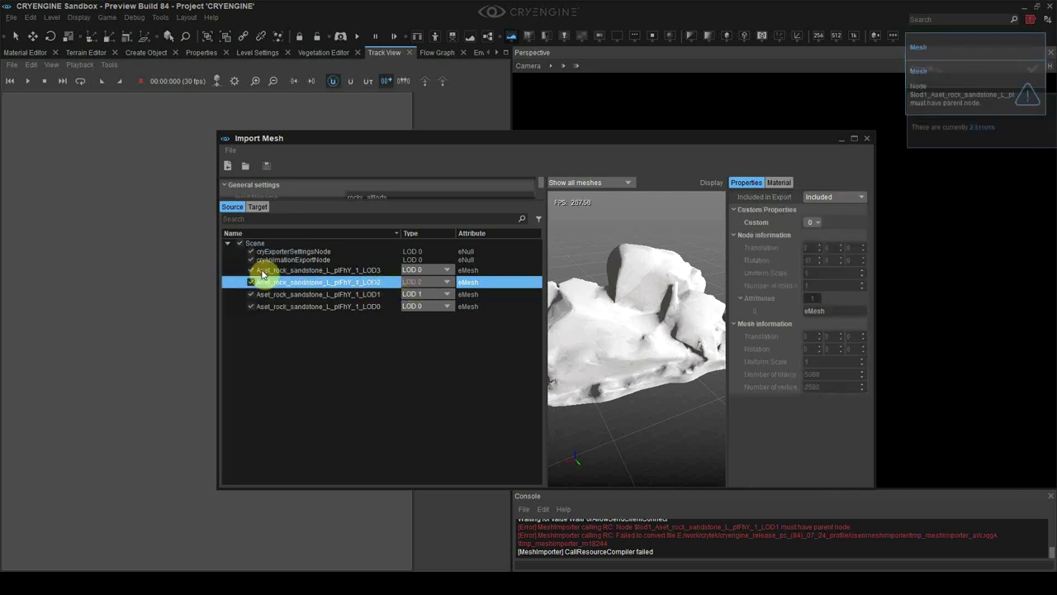
pyautogui.click(413, 272)
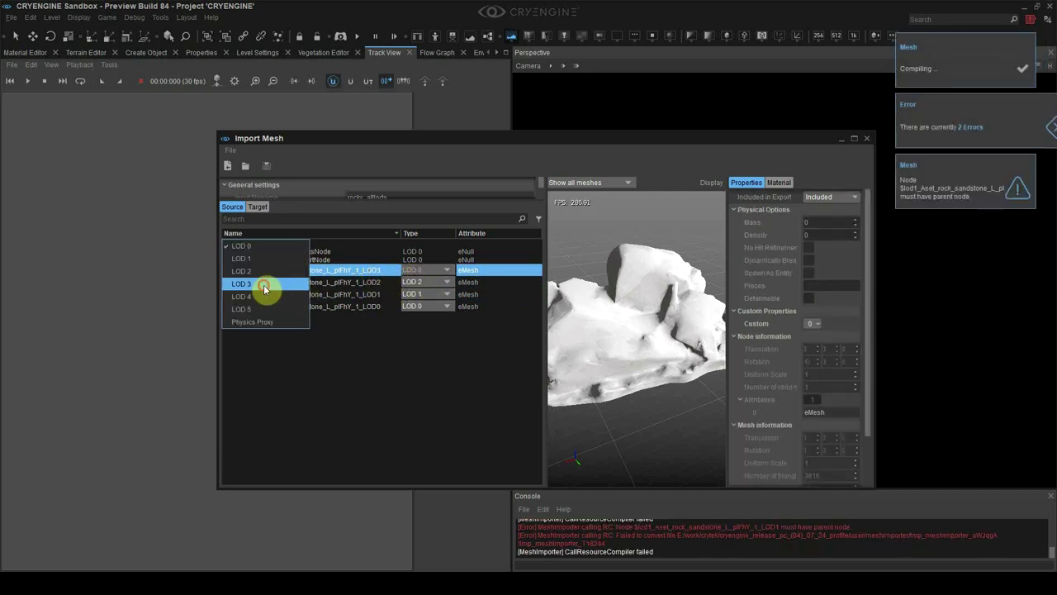
pyautogui.click(267, 287)
pyautogui.click(402, 308)
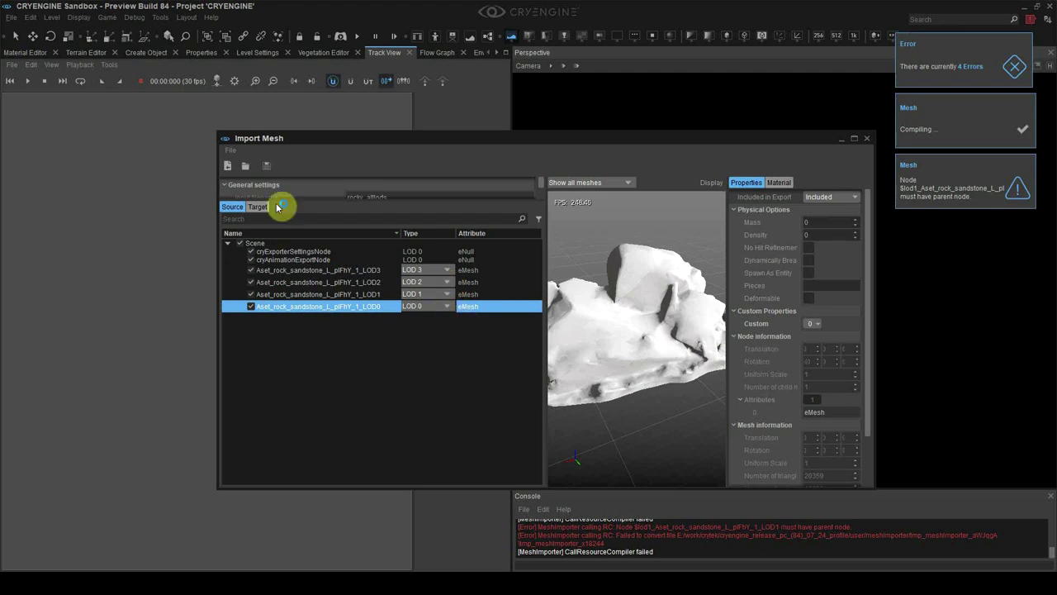
# - Save the imported rock mesh as rock_sandstone_02 in the objects/natural/rocks/rock_sandstone_02 folder
pyautogui.click(233, 151)
pyautogui.click(252, 212)
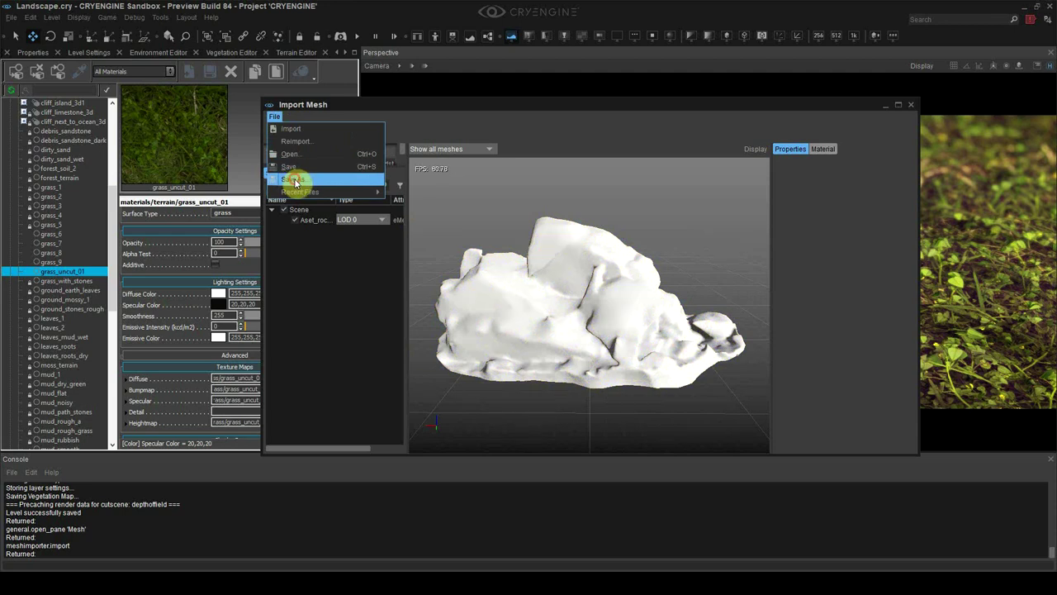
pyautogui.click(293, 180)
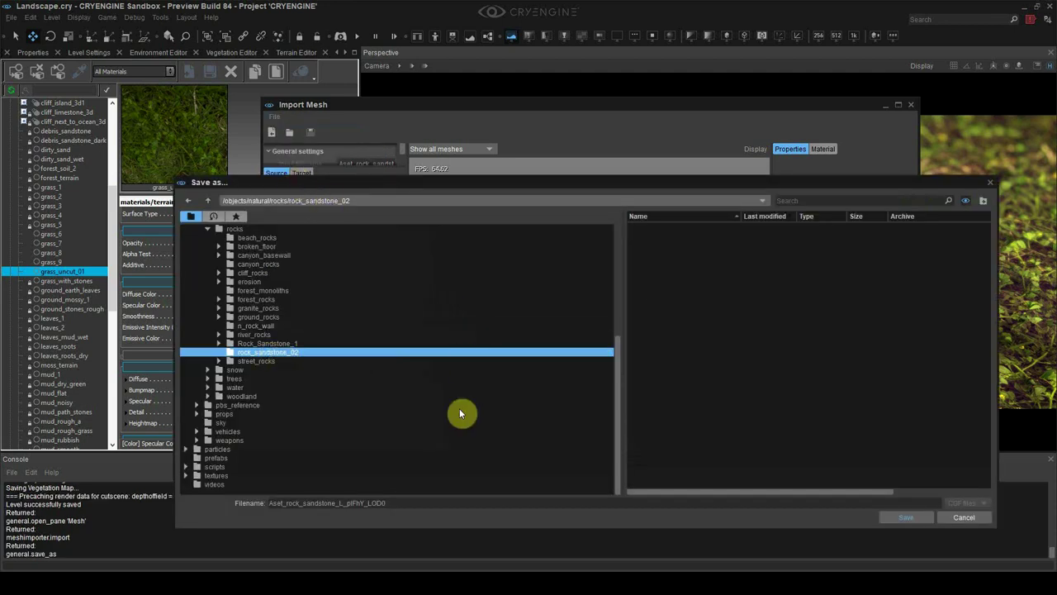
pyautogui.doubleClick(395, 504)
pyautogui.click(904, 518)
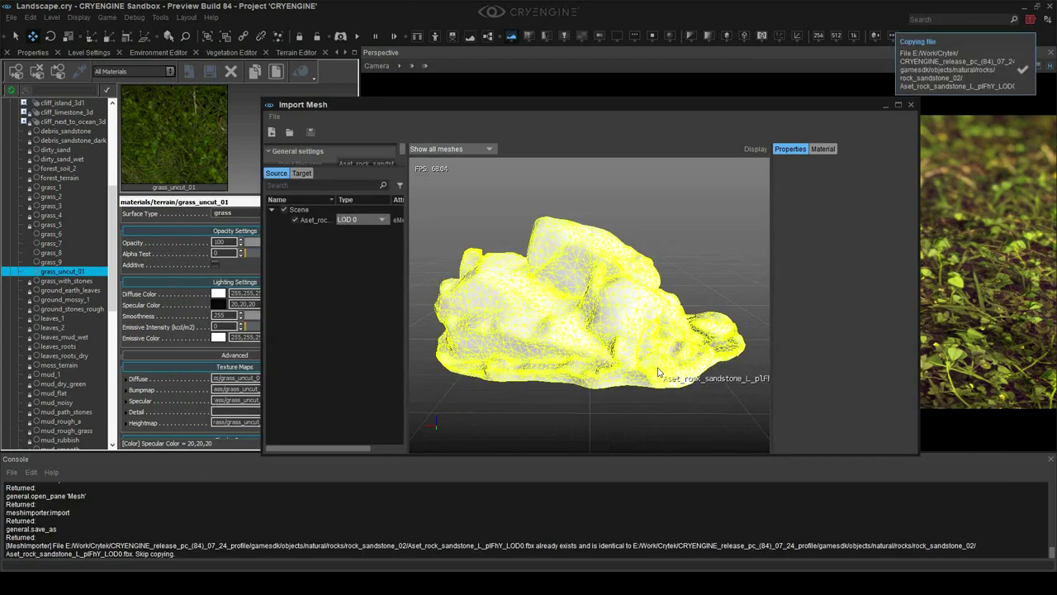
# - Switch to File Explorer and open Aset_rock_sandstone_L_plFhY_8K_Albedo.jpg in Adobe Photoshop CC 2014
pyautogui.hotkey('alt', 'Tab')
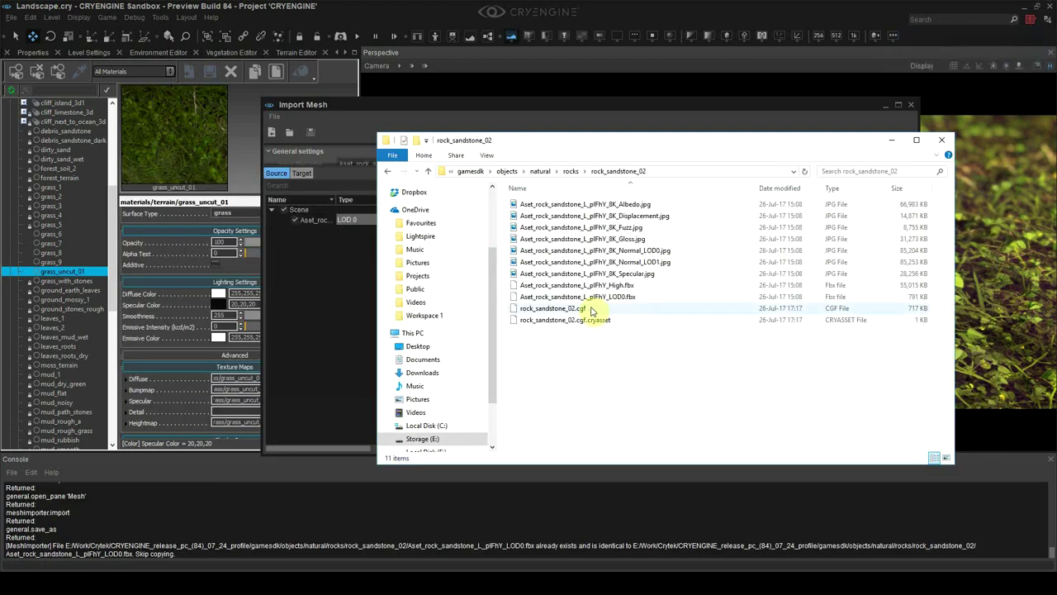
pyautogui.click(594, 320)
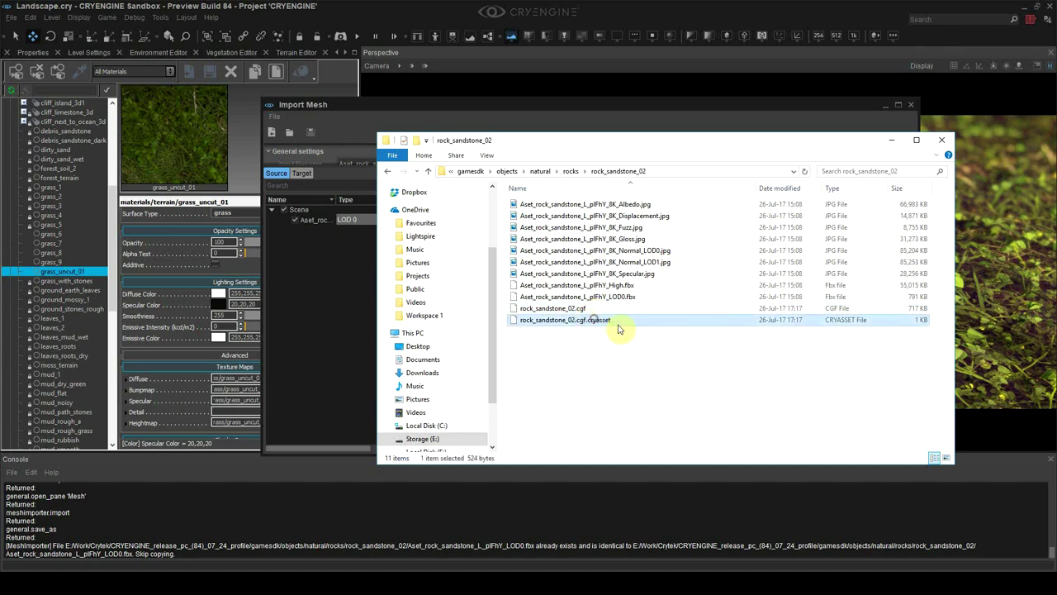
pyautogui.rightClick(643, 204)
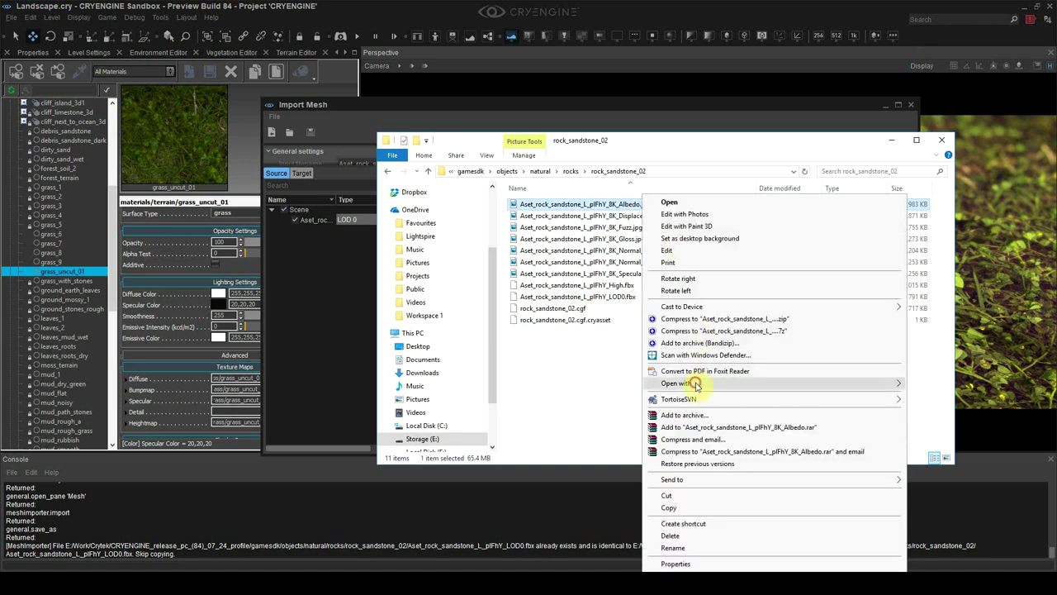
pyautogui.moveTo(675, 382)
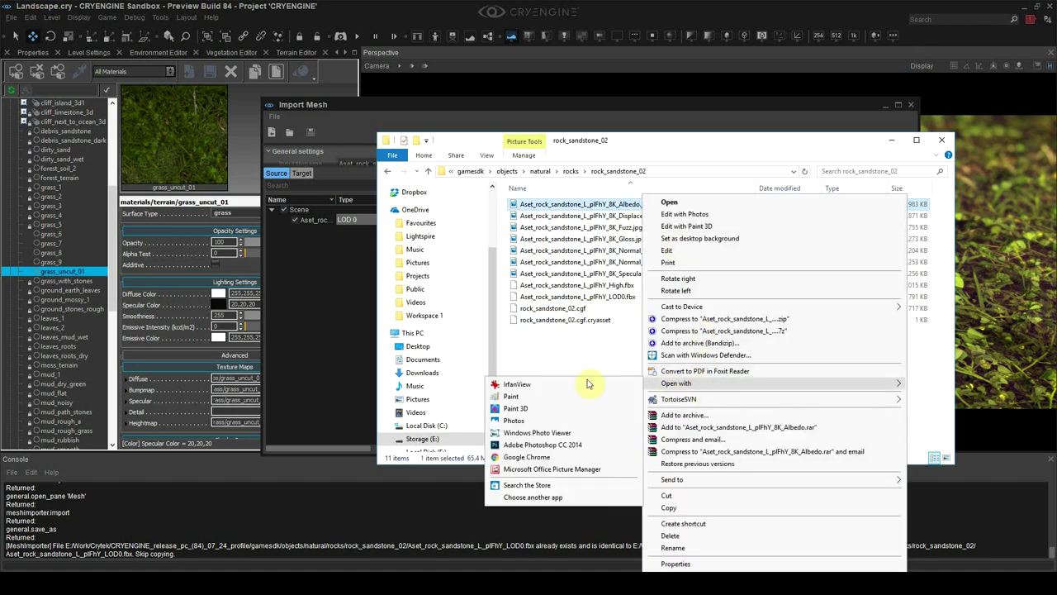
pyautogui.click(538, 443)
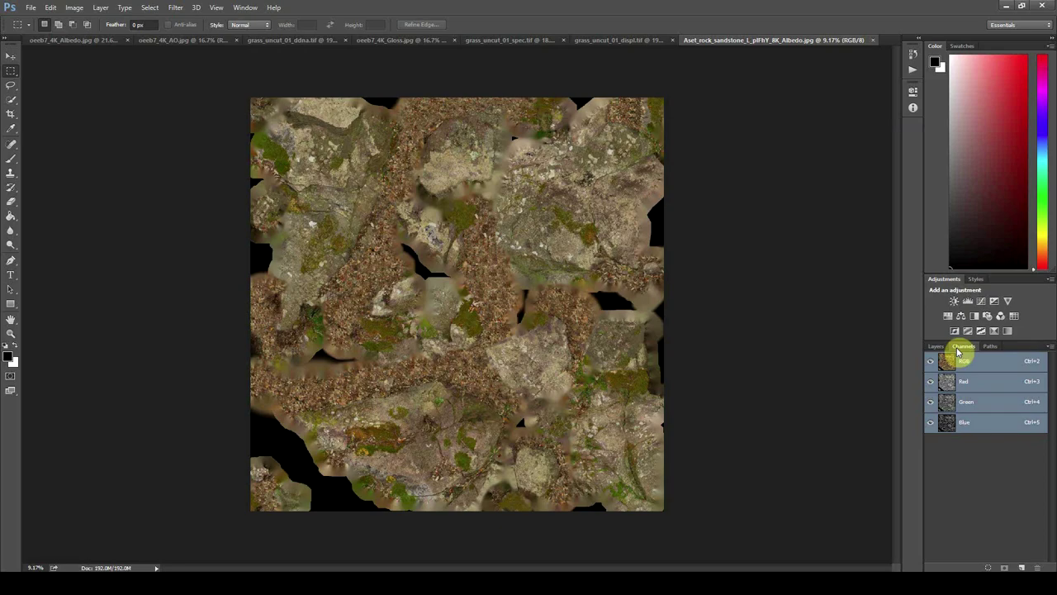
# - Examine the sandstone albedo texture up close and as a whole
pyautogui.keyDown('alt'); pyautogui.scroll(3, 537, 355); pyautogui.keyUp('alt')
pyautogui.hotkey('alt', 'Tab')
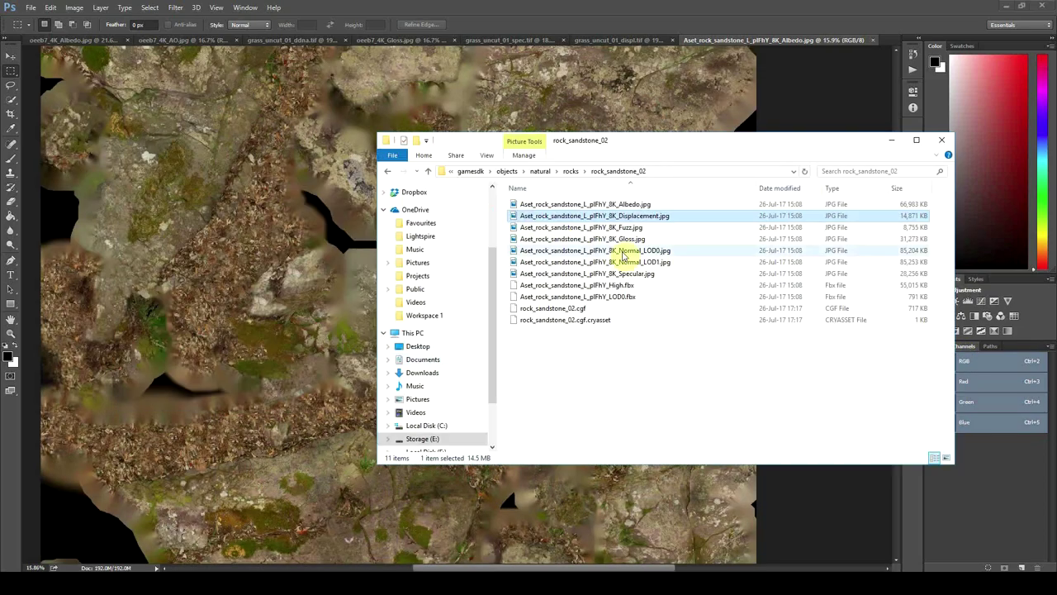
pyautogui.click(654, 12)
pyautogui.keyDown('alt'); pyautogui.scroll(3, 502, 281); pyautogui.keyUp('alt')
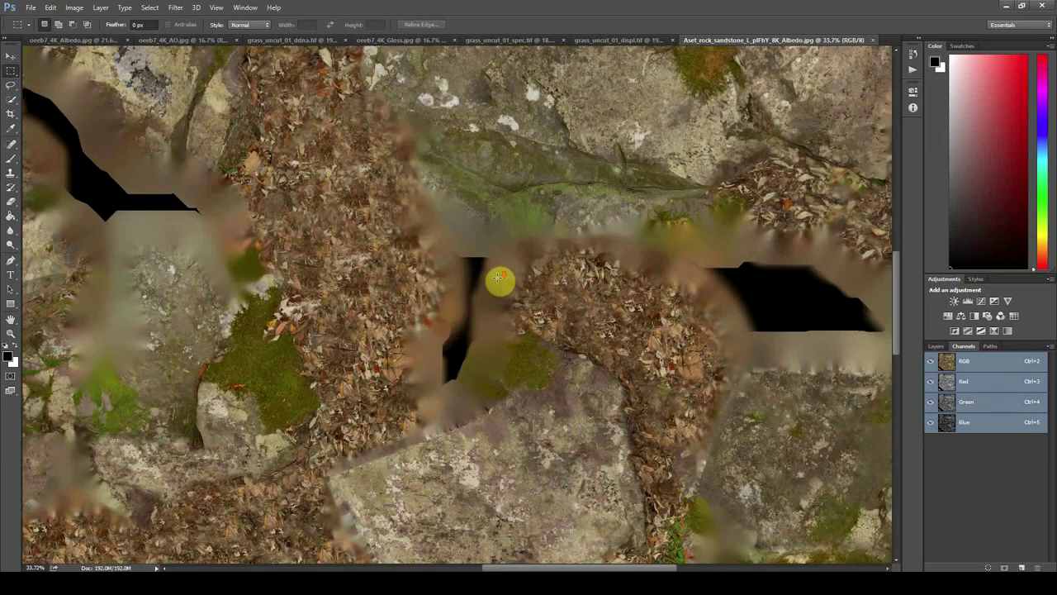
pyautogui.keyDown('alt'); pyautogui.scroll(-4, 498, 279); pyautogui.keyUp('alt')
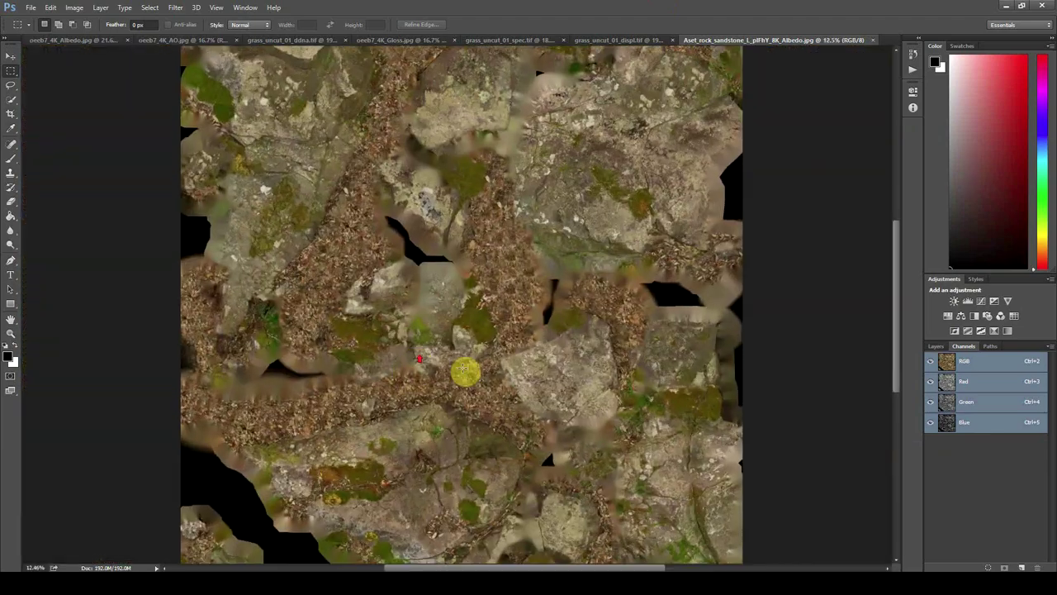
pyautogui.keyDown('alt'); pyautogui.scroll(-1, 464, 371); pyautogui.keyUp('alt')
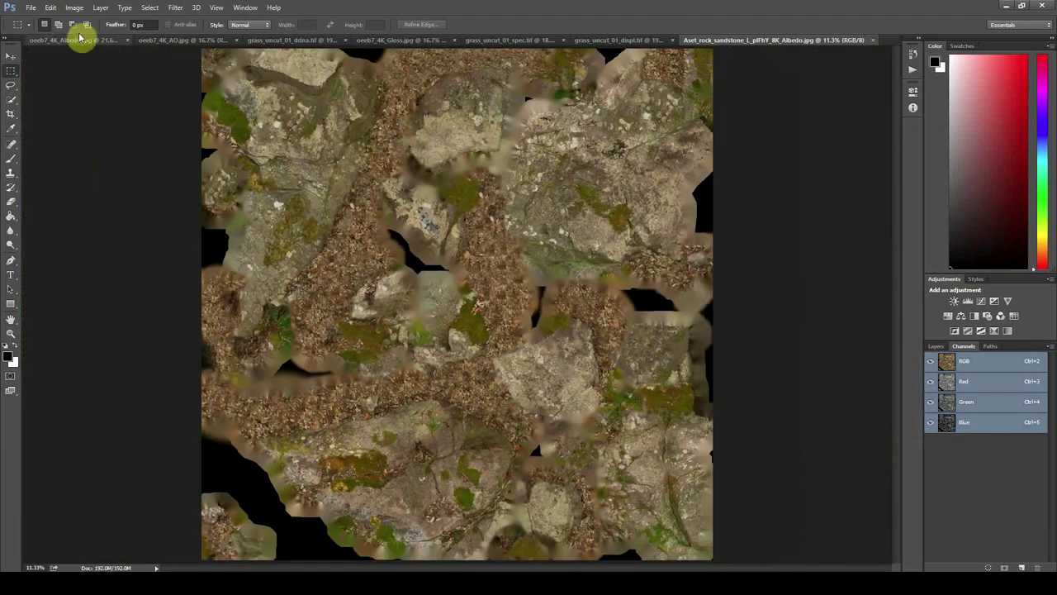
# - Save the albedo texture in CryTIFPlugin format as rock_sandstone_02.tif in the rock_sandstone_02 folder
pyautogui.click(31, 7)
pyautogui.click(47, 125)
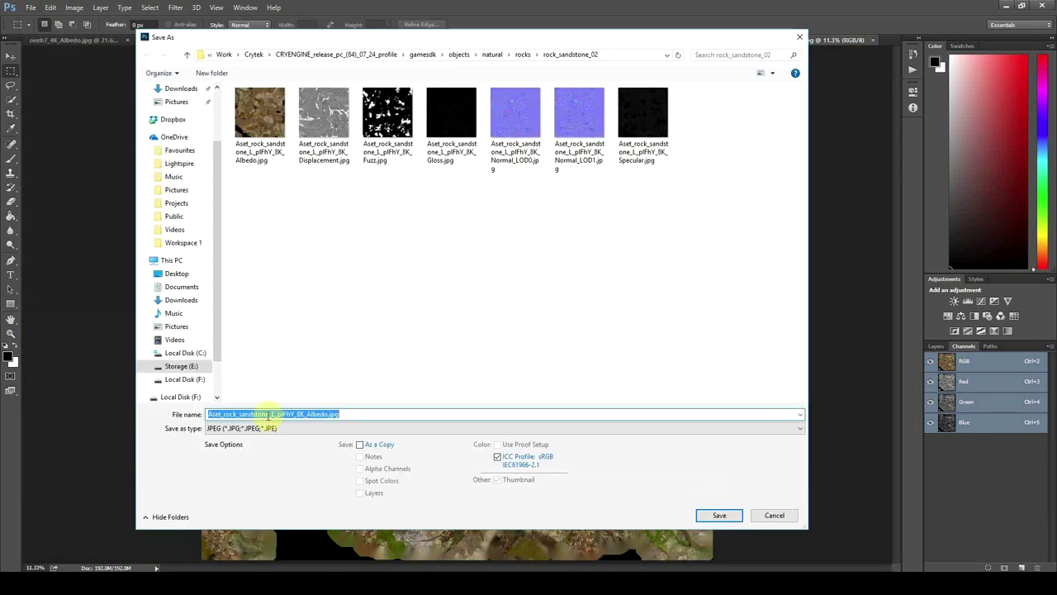
pyautogui.click(272, 427)
pyautogui.click(243, 279)
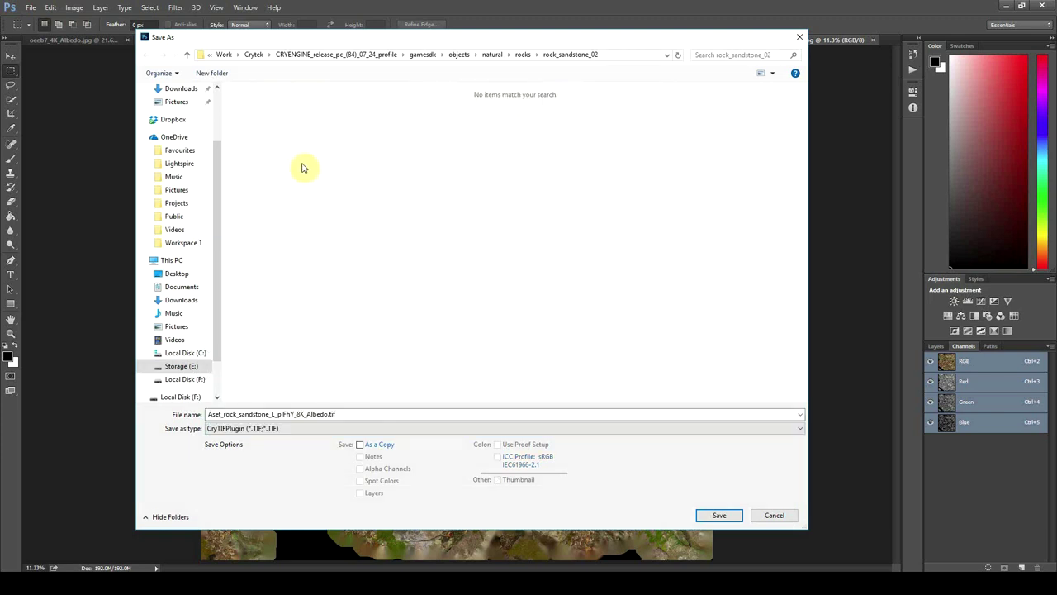
pyautogui.doubleClick(329, 414)
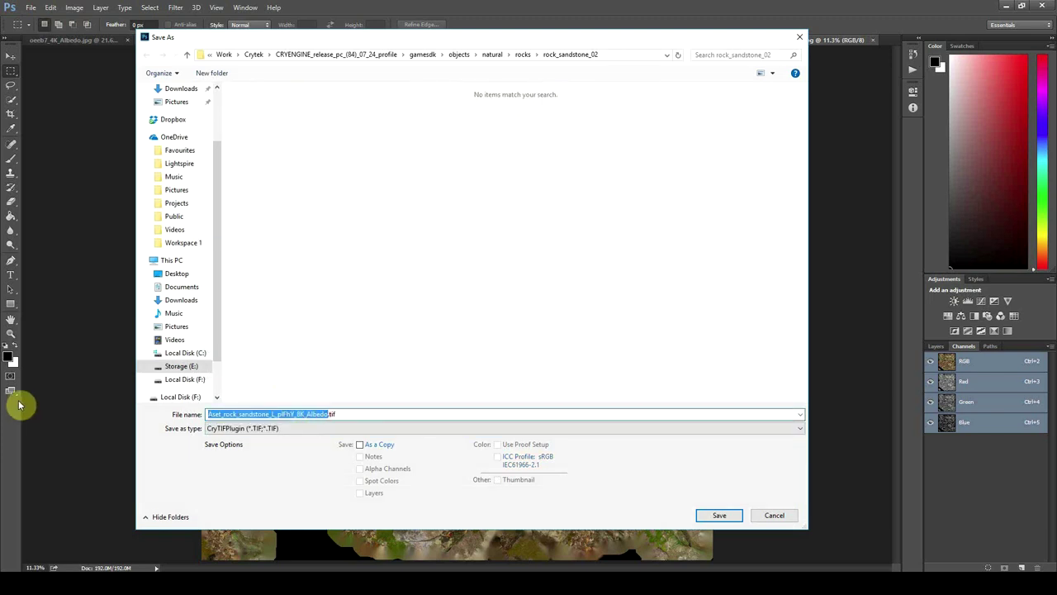
pyautogui.write('ro')
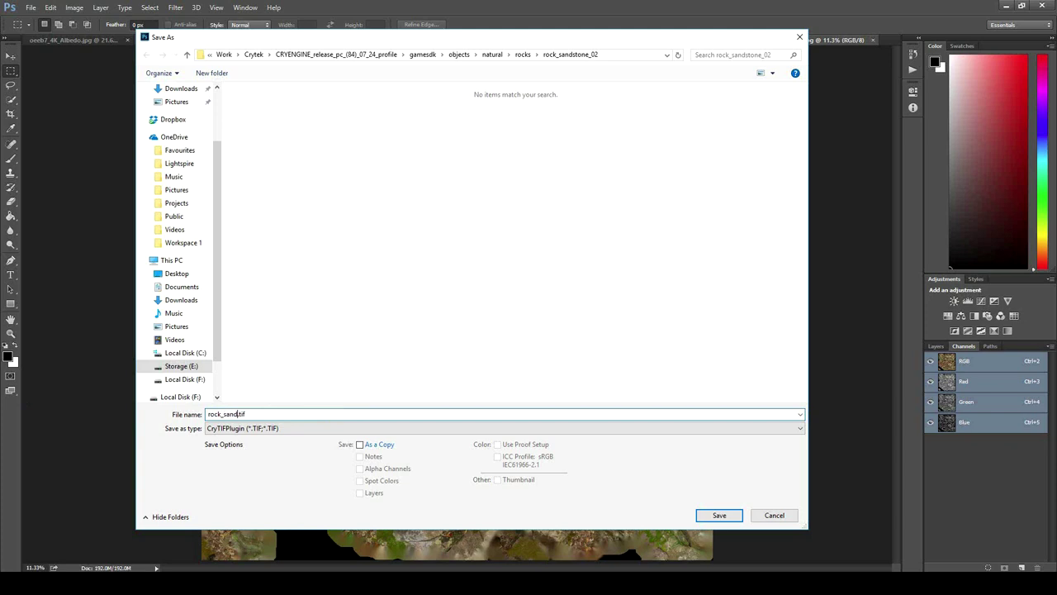
pyautogui.write('ck_sandstone_02')
pyautogui.press('Return')
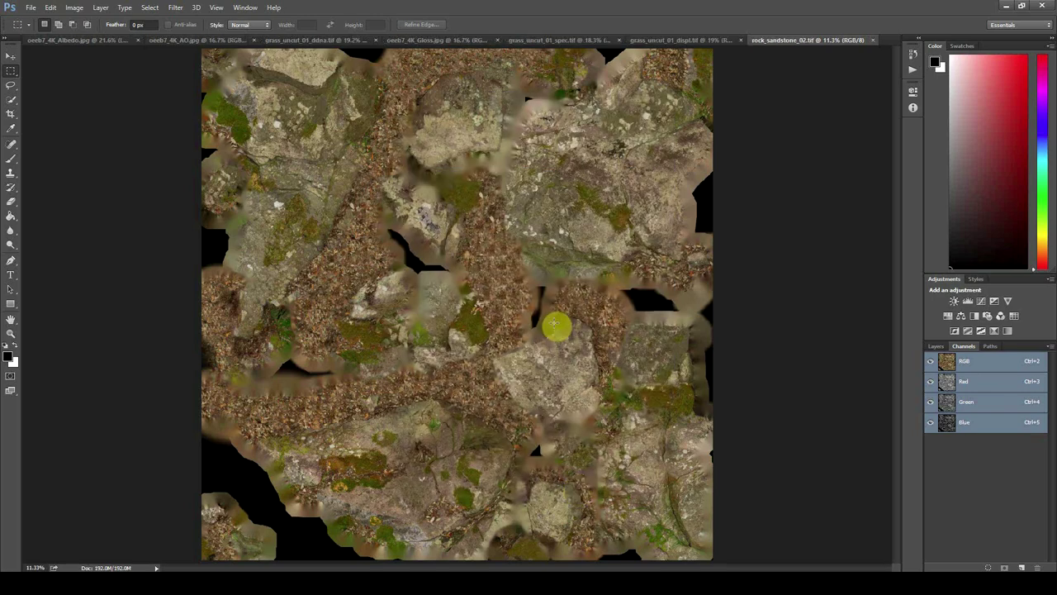
# - Switch to File Explorer and open Aset_rock_sandstone_L_plFhY_8K_Normal_LOD0.jpg in Adobe Photoshop CC 2014
pyautogui.hotkey('alt', 'Tab')
pyautogui.click(640, 229)
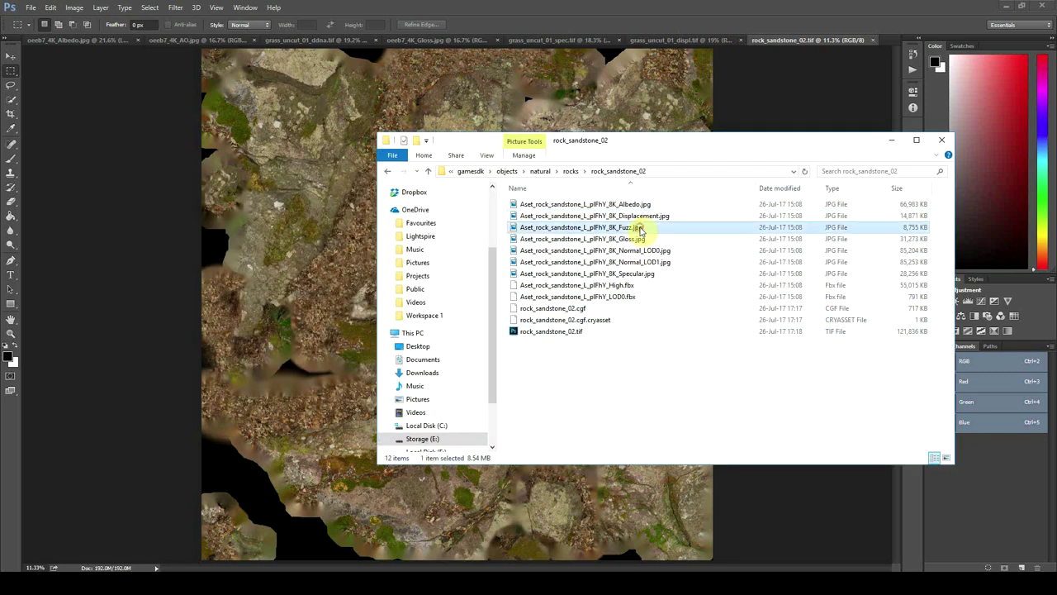
pyautogui.click(649, 252)
pyautogui.rightClick(648, 252)
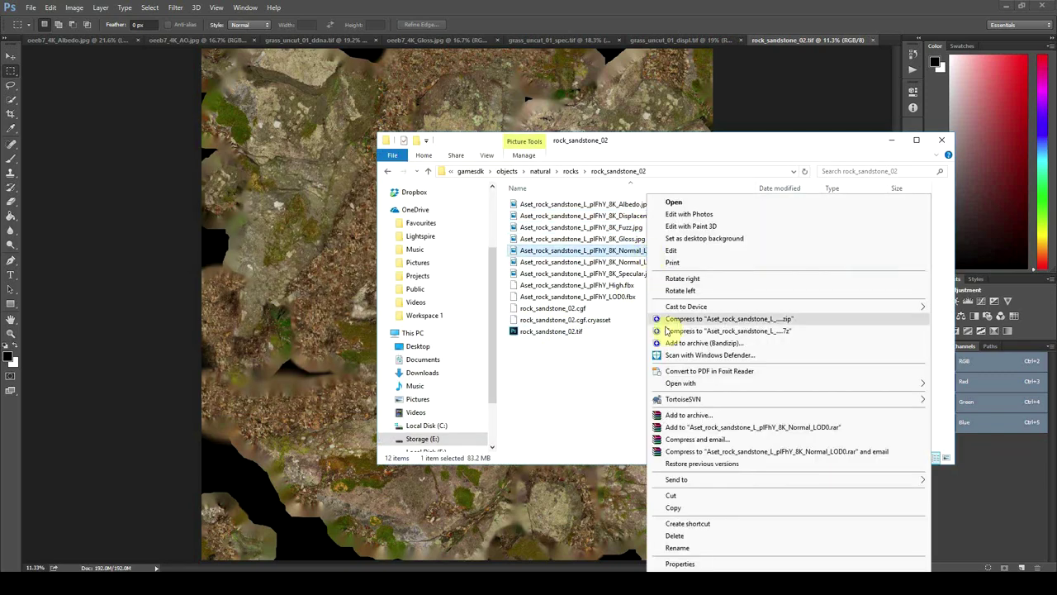
pyautogui.moveTo(680, 384)
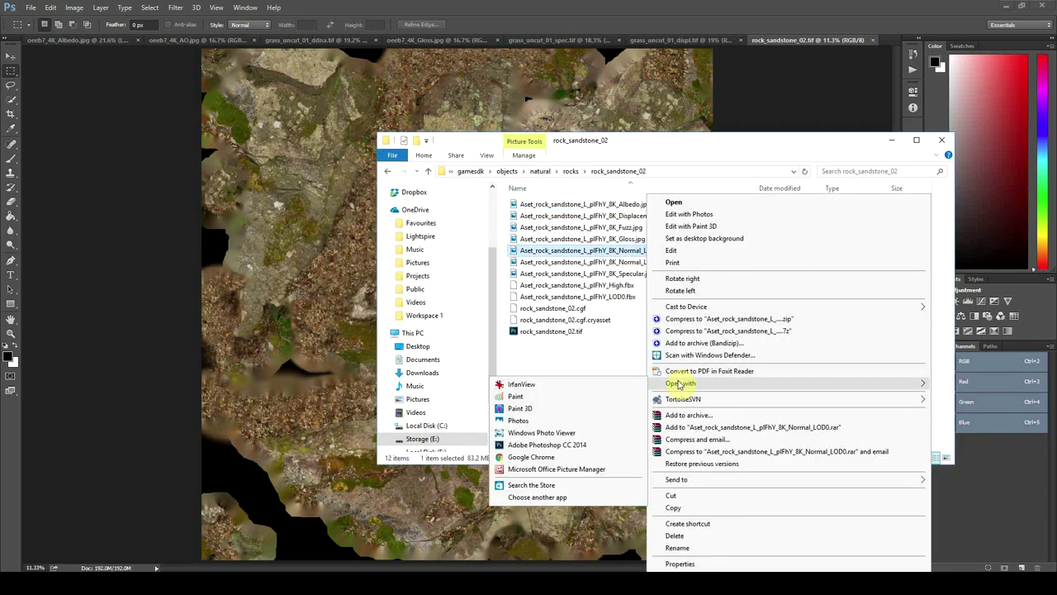
pyautogui.click(578, 444)
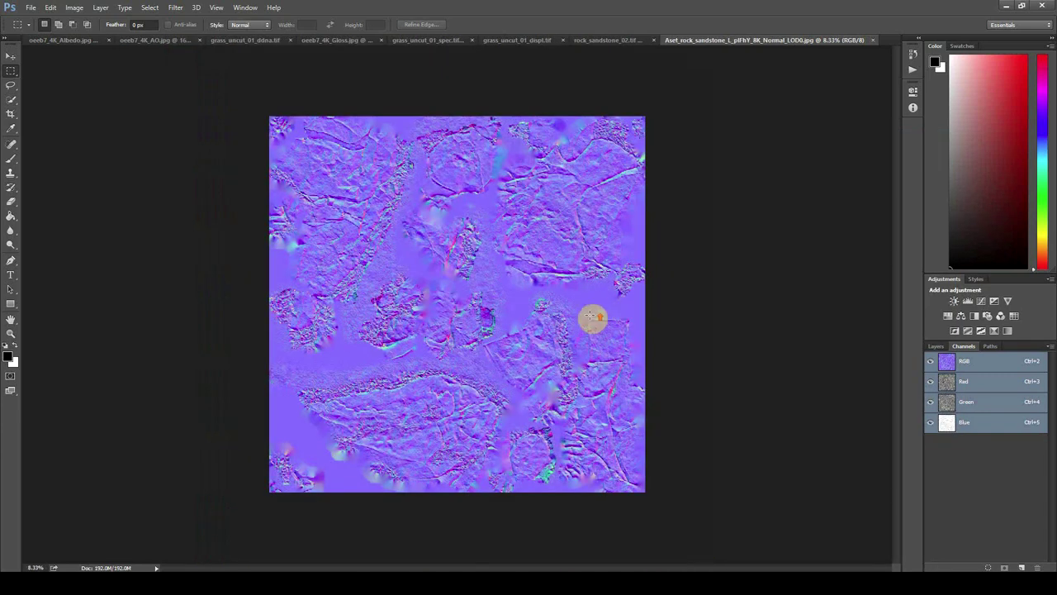
# - Switch to File Explorer and open Aset_rock_sandstone_L_plFhY_8K_Gloss.jpg in Adobe Photoshop CC 2014
pyautogui.hotkey('alt', 'Tab')
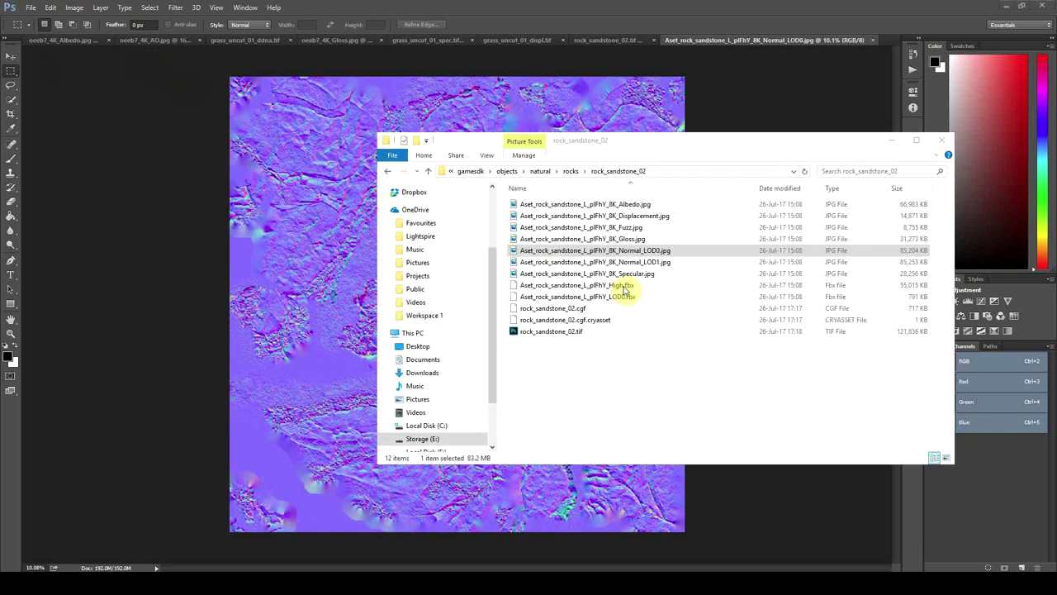
pyautogui.rightClick(643, 240)
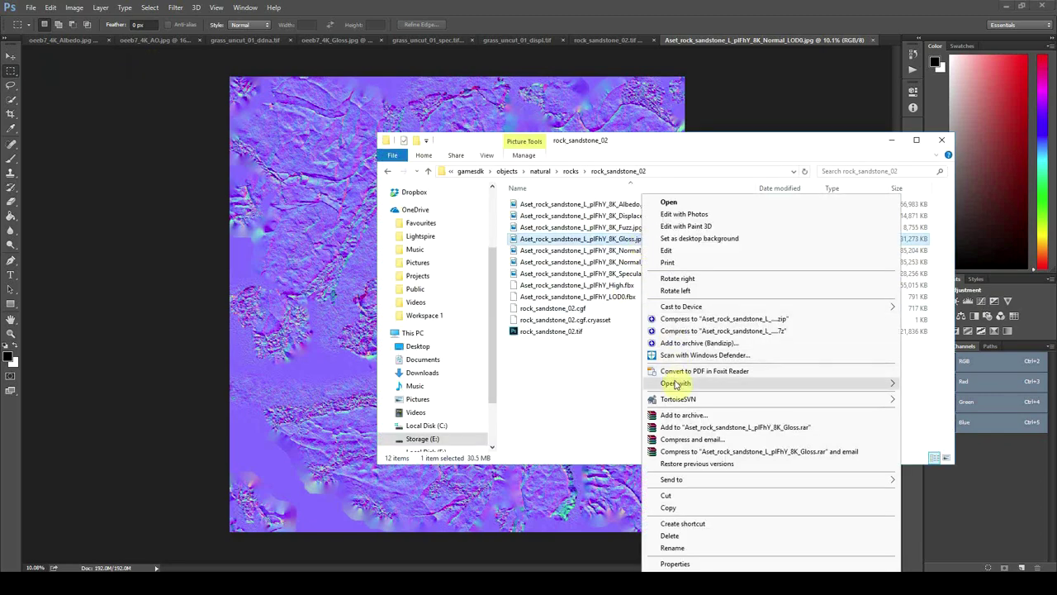
pyautogui.moveTo(680, 384)
pyautogui.click(954, 445)
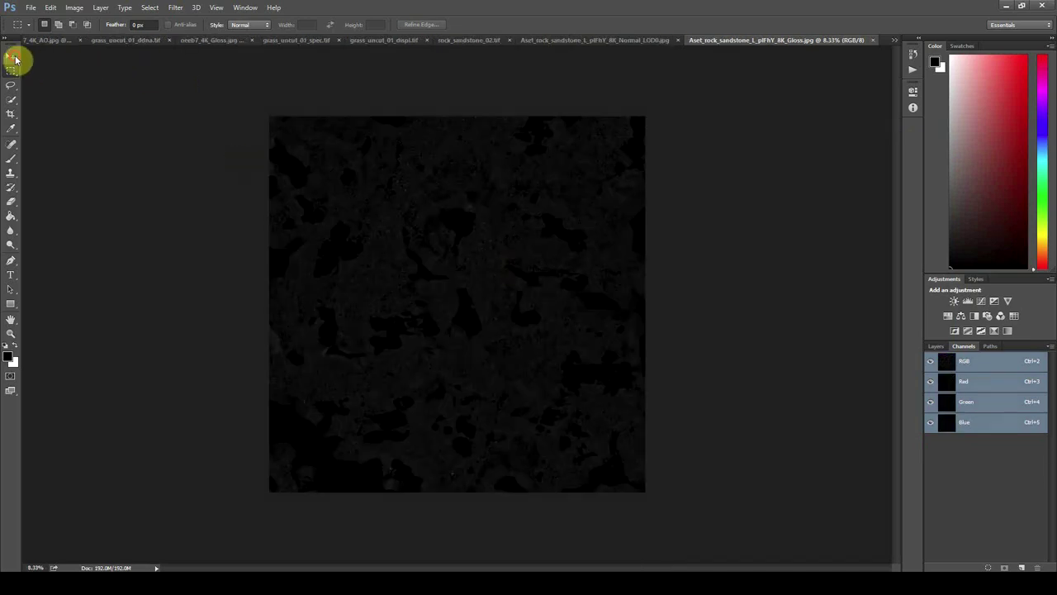
# - Select the entire gloss texture with the Rectangular Marquee tool and copy it
pyautogui.click(12, 55)
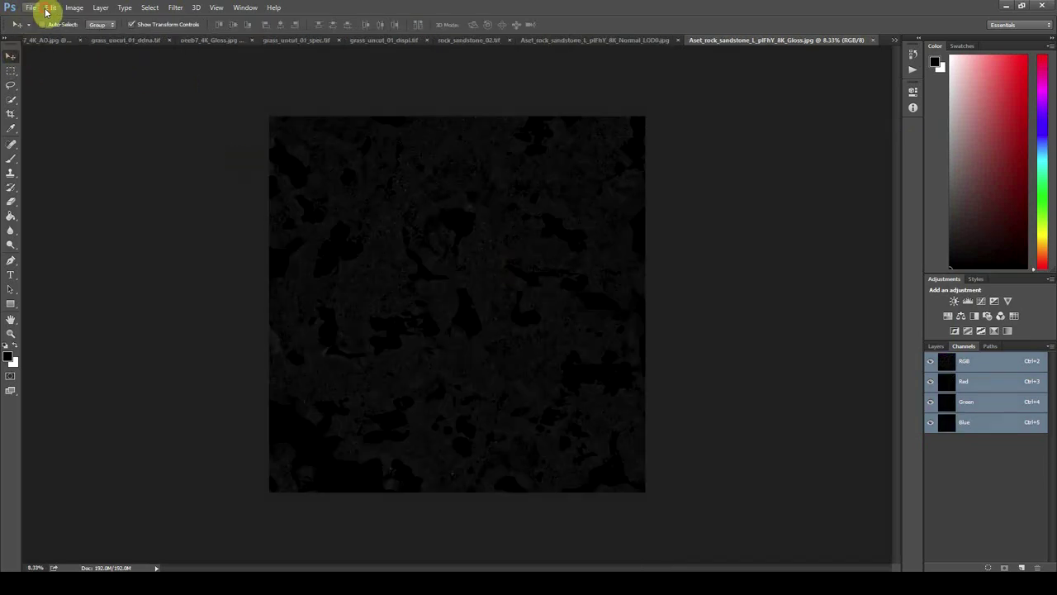
pyautogui.click(50, 8)
pyautogui.click(12, 71)
pyautogui.moveTo(263, 110); pyautogui.dragTo(657, 502)
pyautogui.click(50, 7)
pyautogui.click(63, 71)
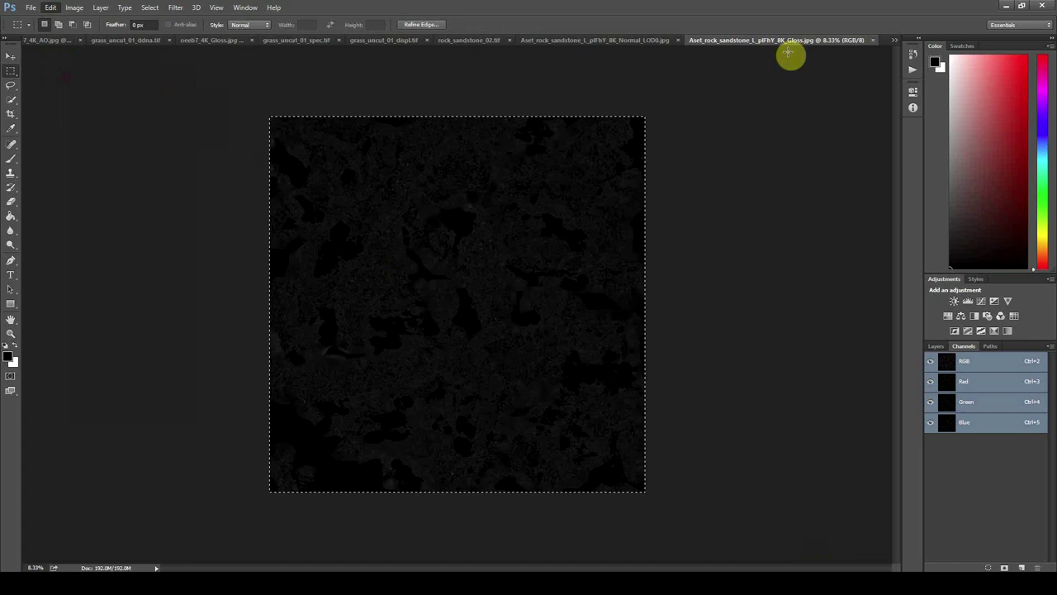
# - Paste the gloss texture into a new alpha channel of the LOD0 normal map and reselect the RGB composite
pyautogui.click(632, 40)
pyautogui.click(1024, 566)
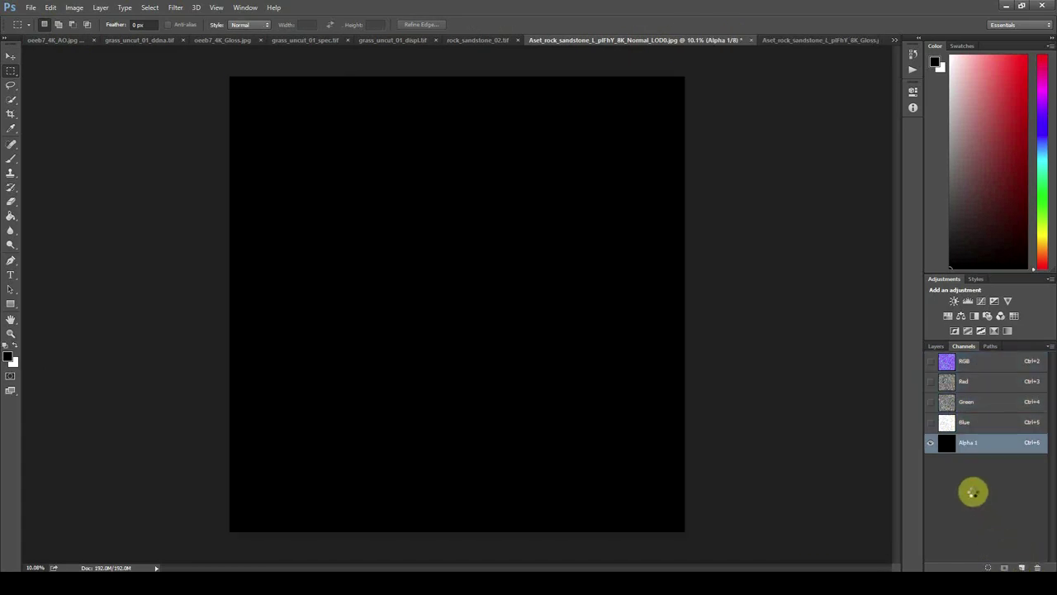
pyautogui.hotkey('ctrl', 'v')
pyautogui.click(972, 422)
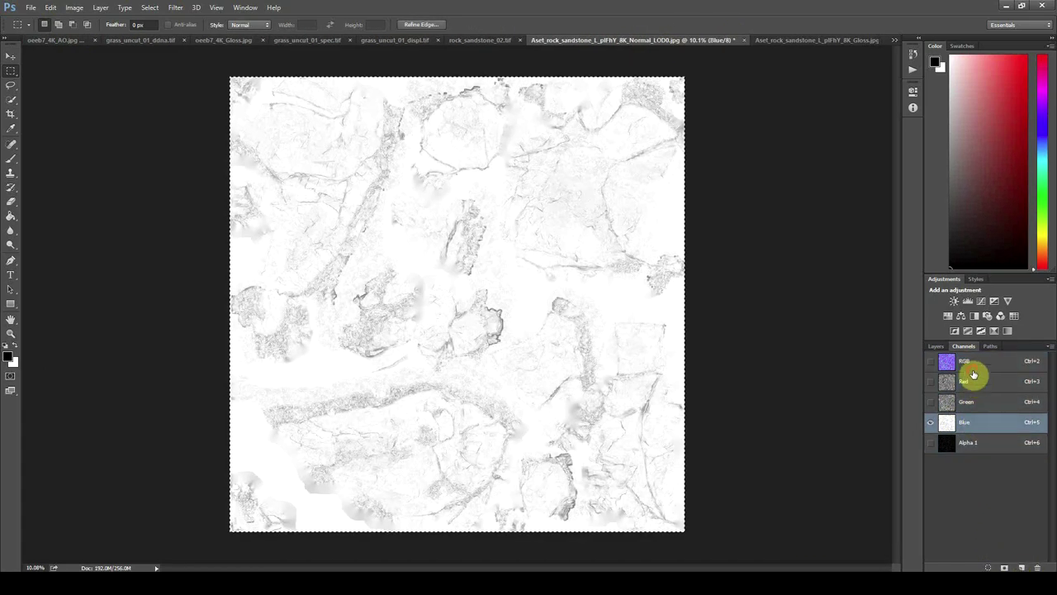
pyautogui.click(967, 366)
pyautogui.click(979, 446)
pyautogui.click(986, 361)
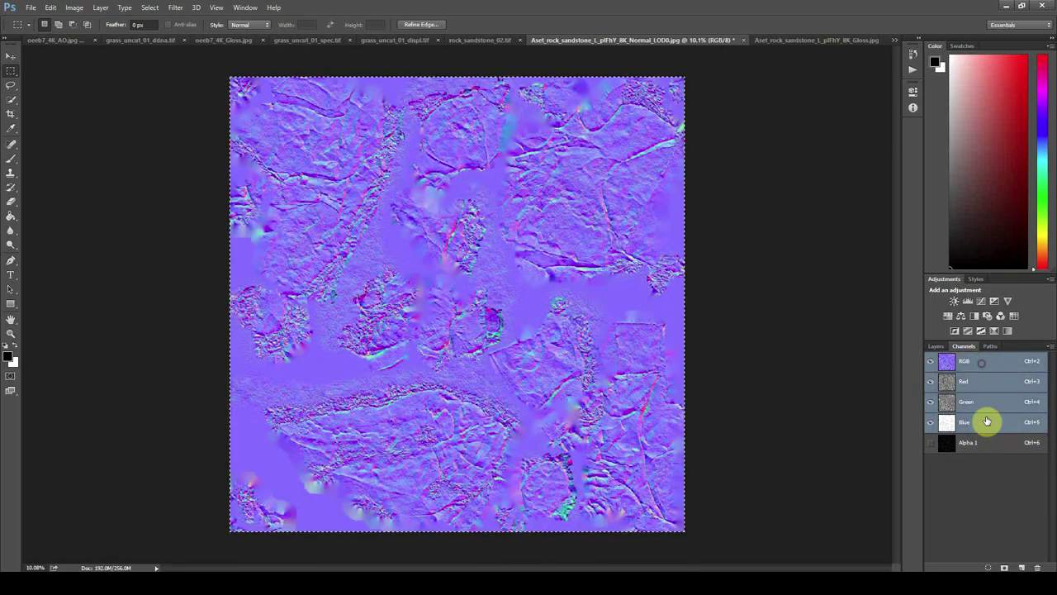
pyautogui.click(985, 443)
pyautogui.click(974, 363)
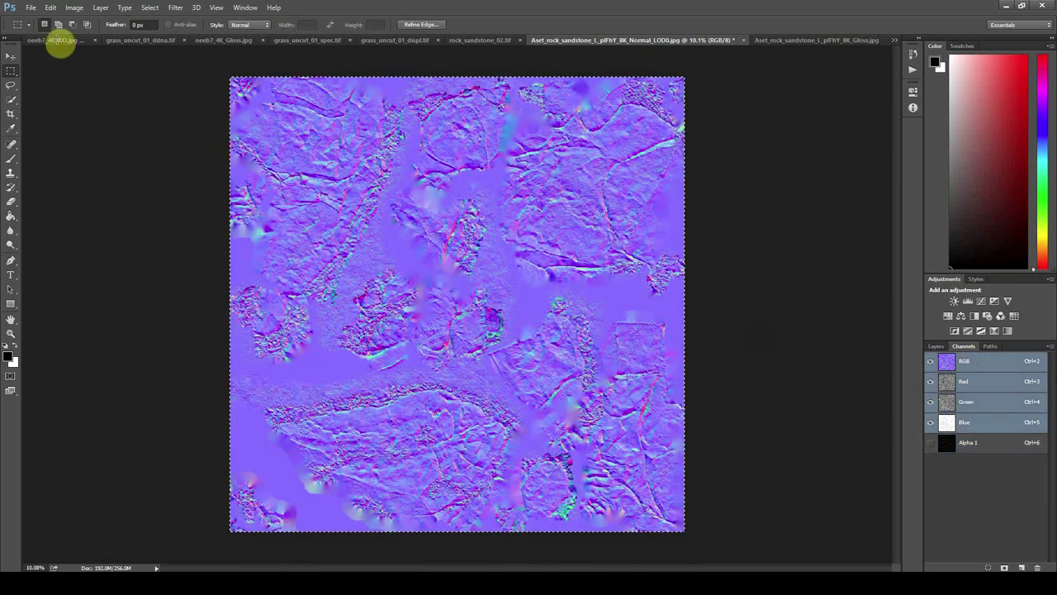
# - Save the normal map with its alpha channel in CryTIFPlugin format as rock_sandstone_02_ddna.tif in the rock_sandstone_02 folder
pyautogui.click(30, 8)
pyautogui.press('Escape')
pyautogui.click(302, 427)
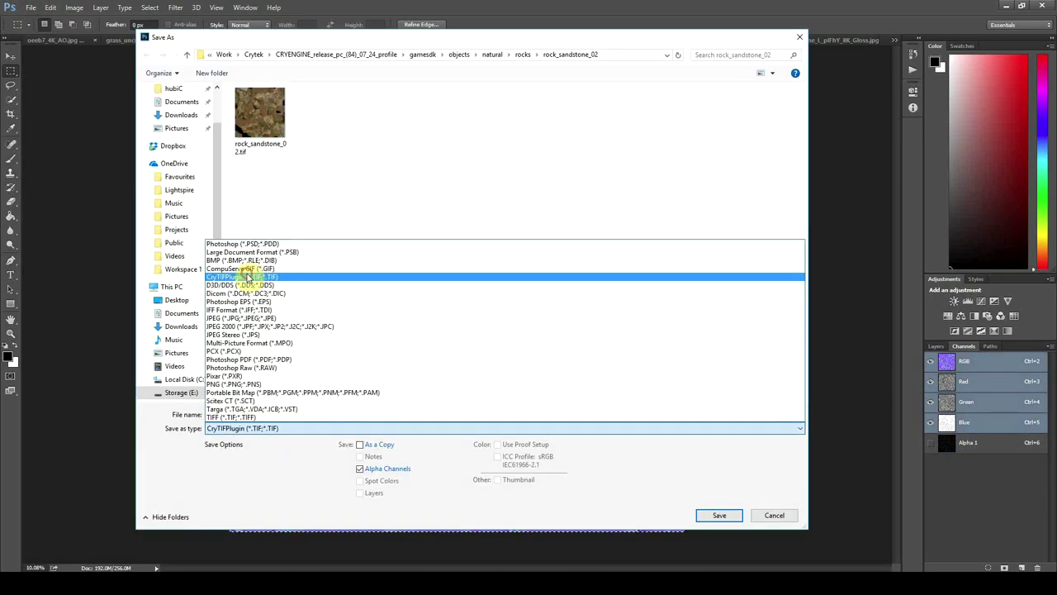
pyautogui.click(247, 276)
pyautogui.click(276, 413)
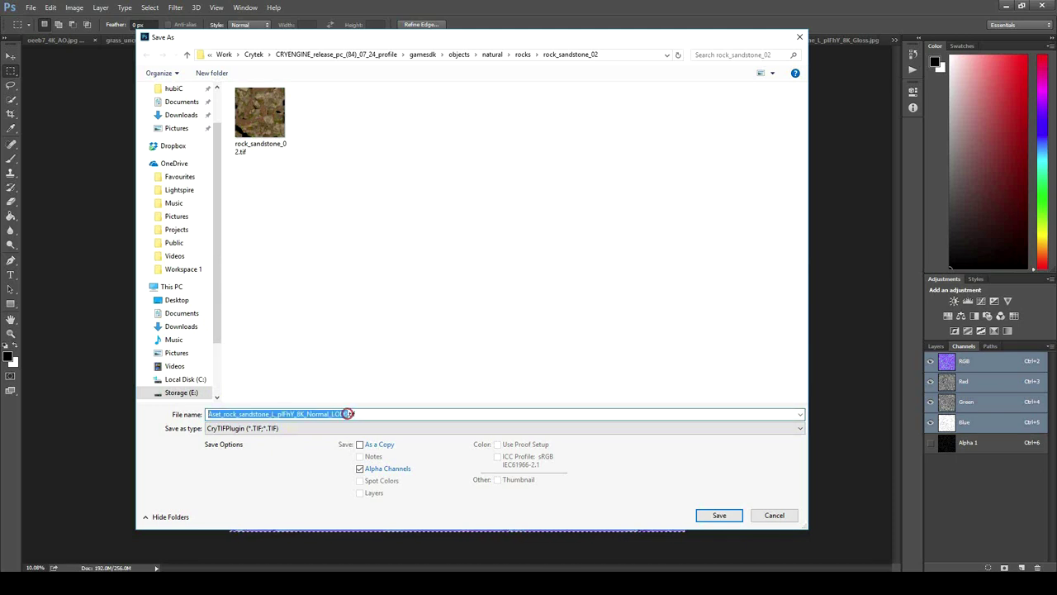
pyautogui.write('rock_sandstone_02_ddna')
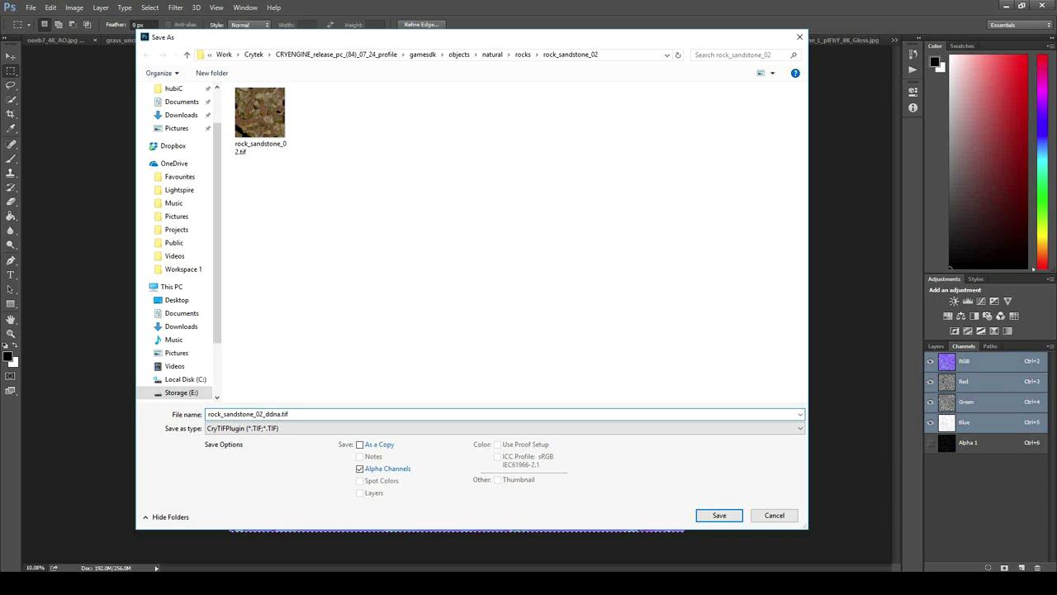
pyautogui.press('Return')
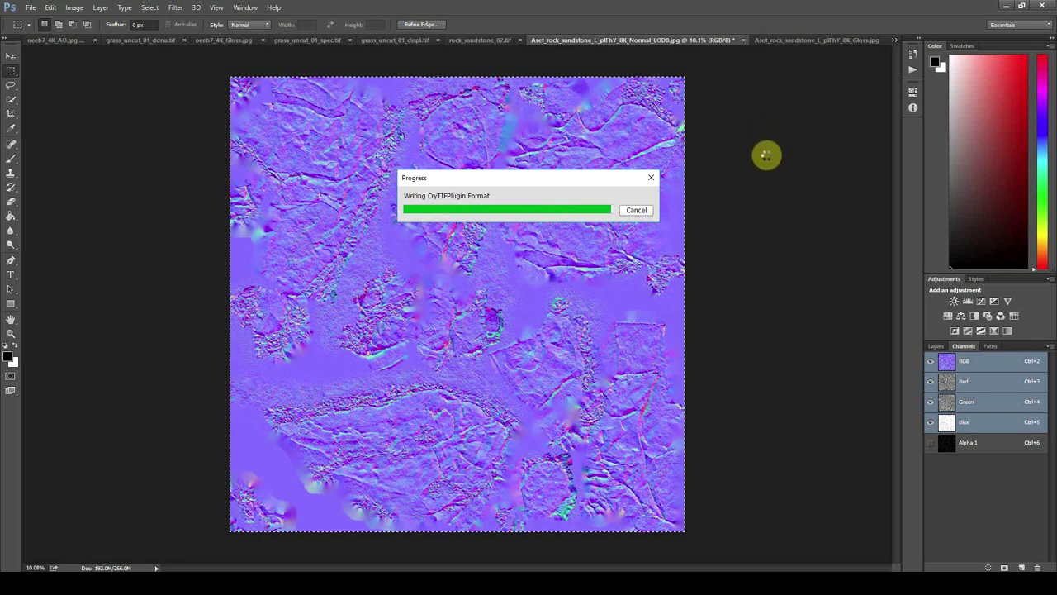
# - Choose the last listed NormalsWithSmoothness preset variant for rock_sandstone_02_ddna.tif and complete the export
pyautogui.click(535, 351)
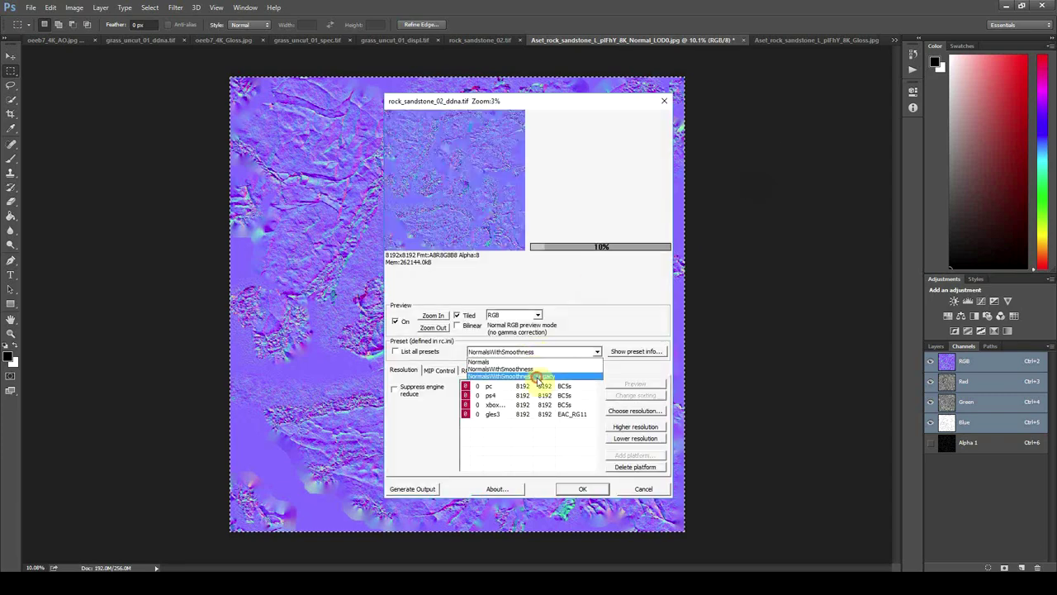
pyautogui.click(537, 377)
pyautogui.click(580, 488)
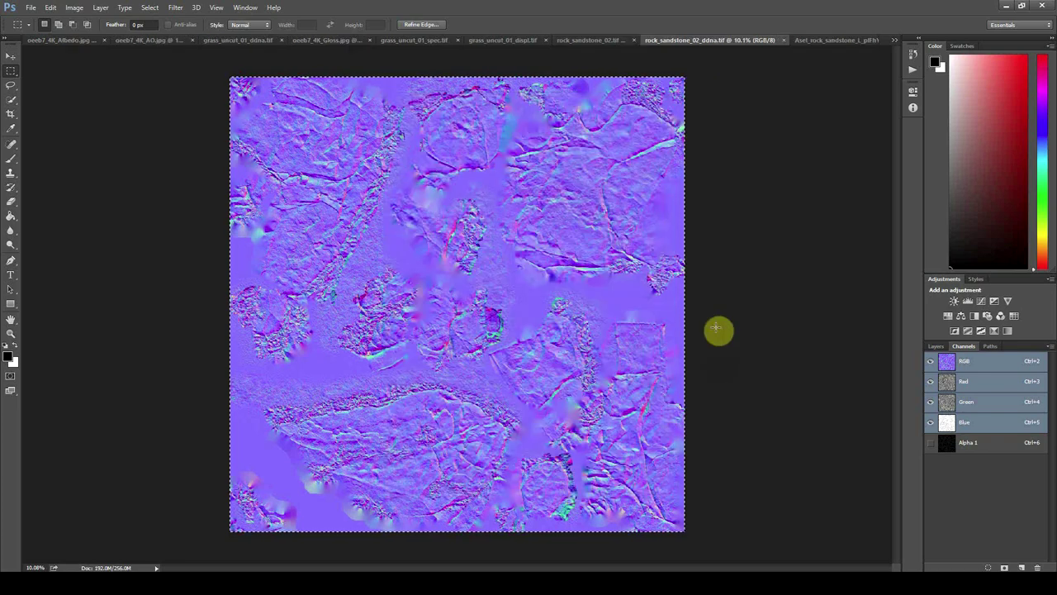
# - Bring up Aset_rock_sandstone_L_plFhY_8K_Specular.jpg in Photoshop and set its save format to CryTIFPlugin
pyautogui.hotkey('ctrl', 'Tab')
pyautogui.hotkey('ctrl', 'Tab')
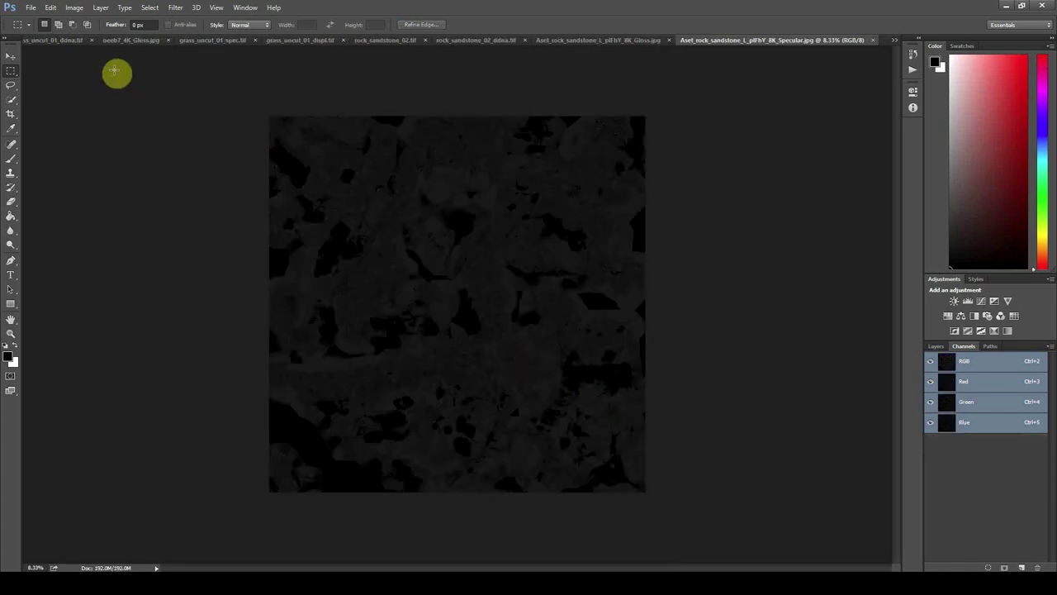
pyautogui.click(30, 7)
pyautogui.click(56, 130)
pyautogui.click(283, 427)
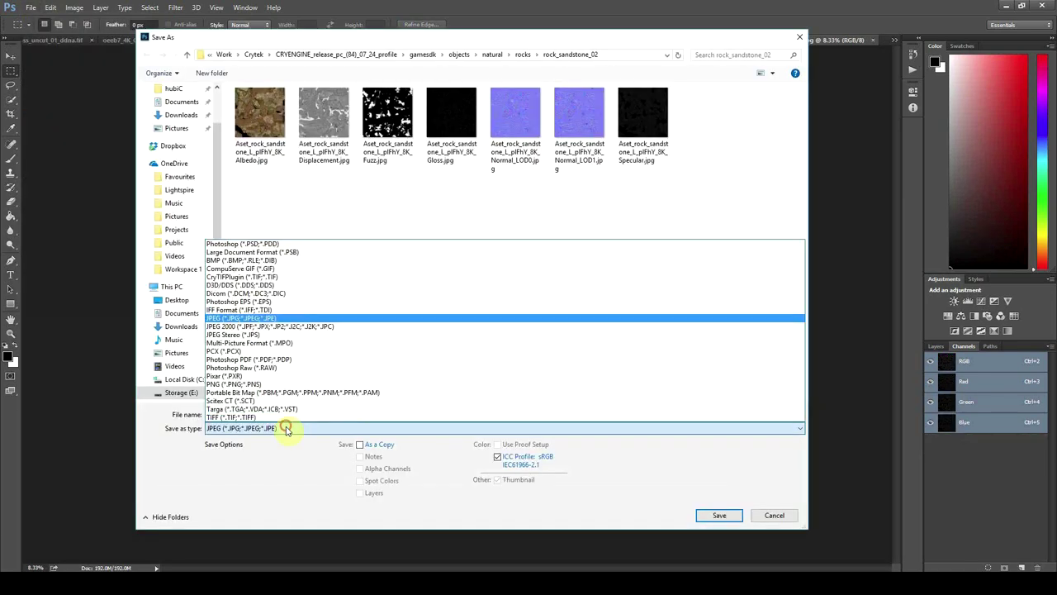
pyautogui.click(244, 278)
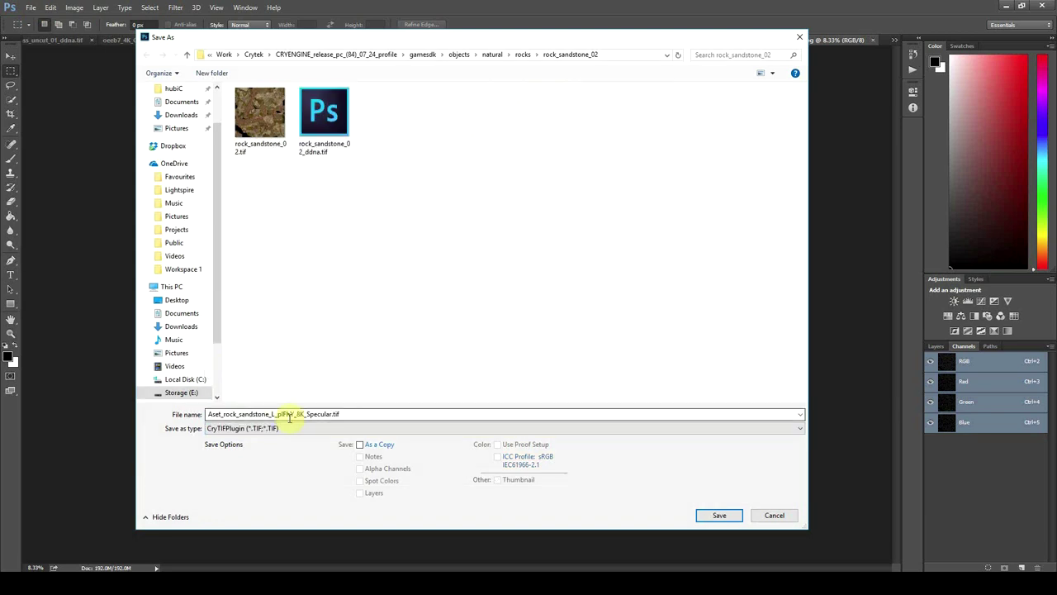
# - Save the specular texture as rock_sandstone_02_spec.tif with the Reflectance preset, declining to go back and fix its dark levels
pyautogui.click(311, 140)
pyautogui.doubleClick(269, 413)
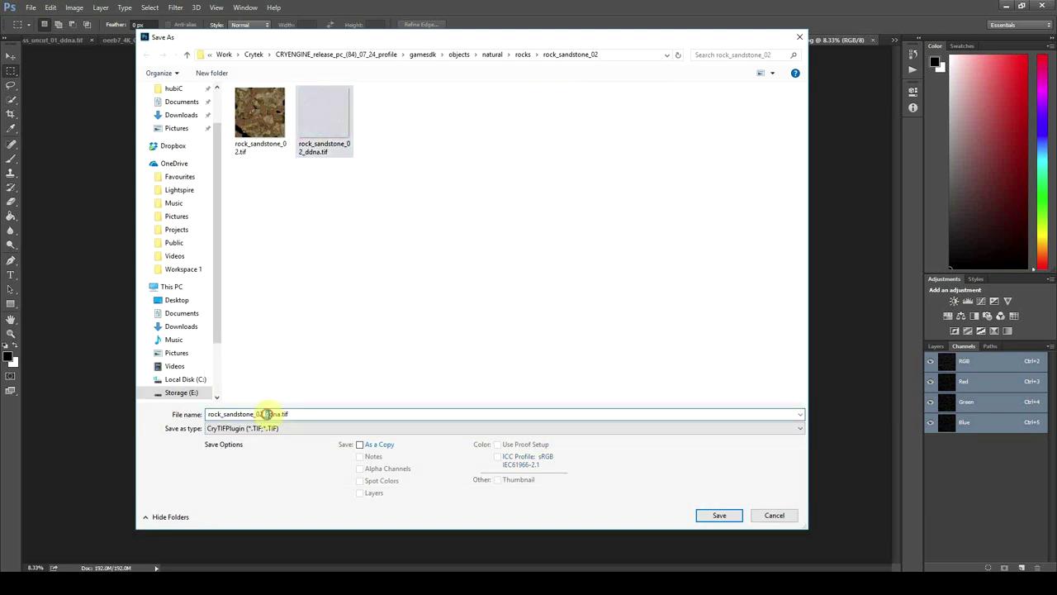
pyautogui.press('BackSpace')
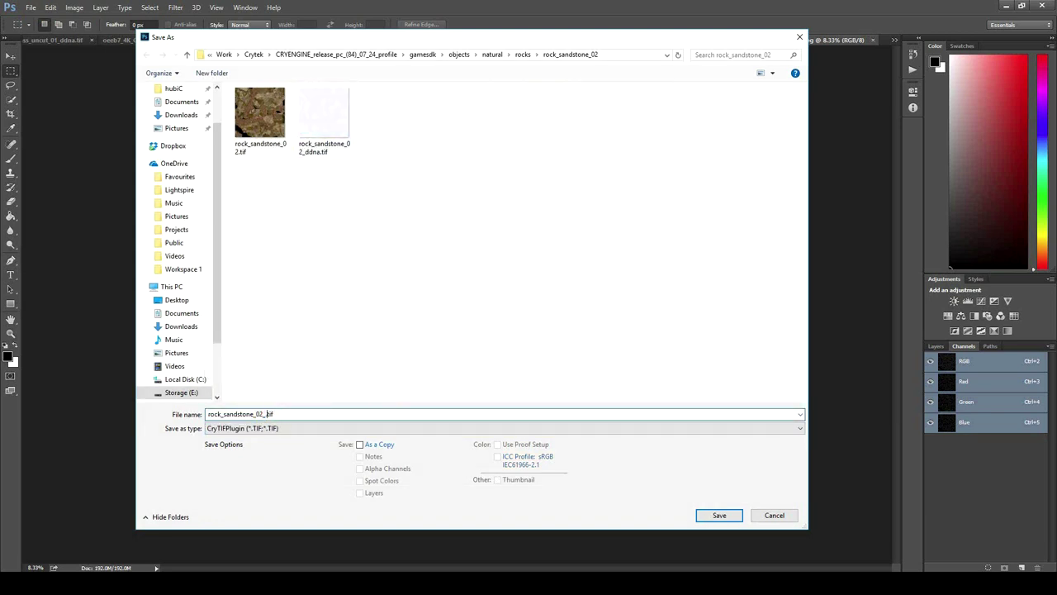
pyautogui.write('spec')
pyautogui.press('Return')
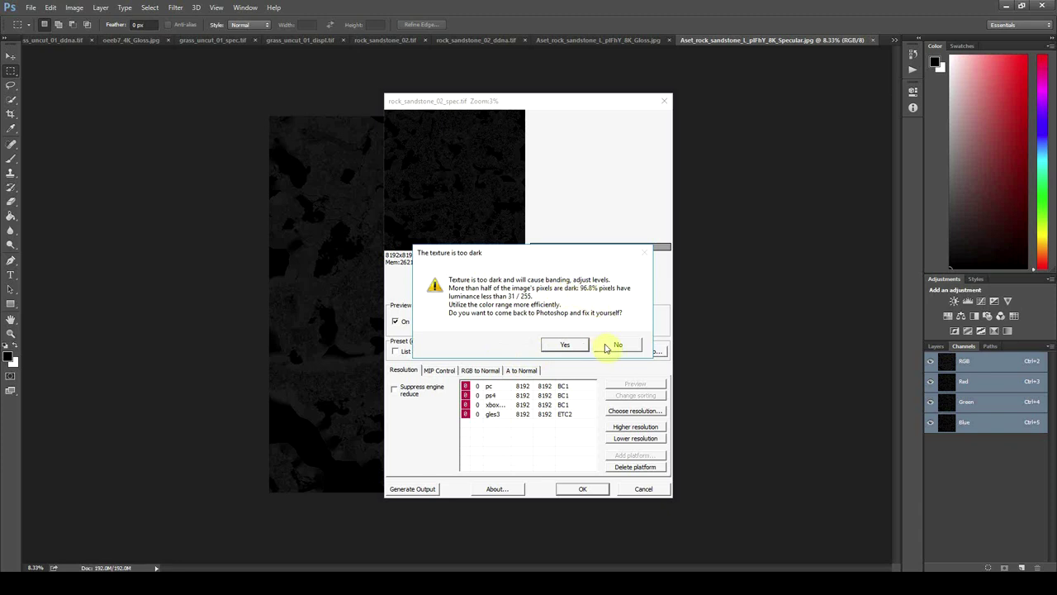
pyautogui.click(606, 347)
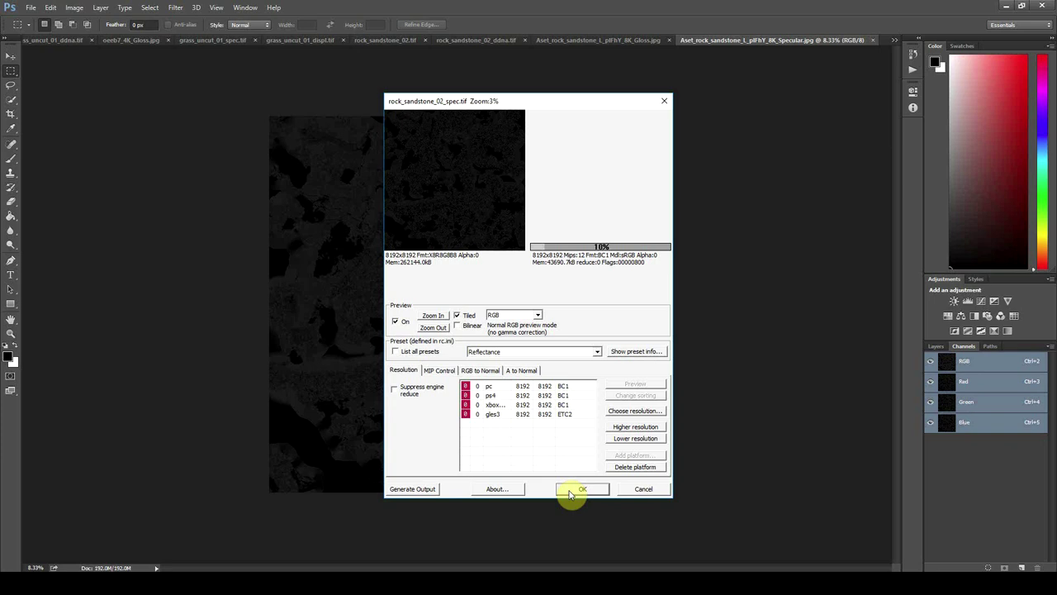
pyautogui.press('Return')
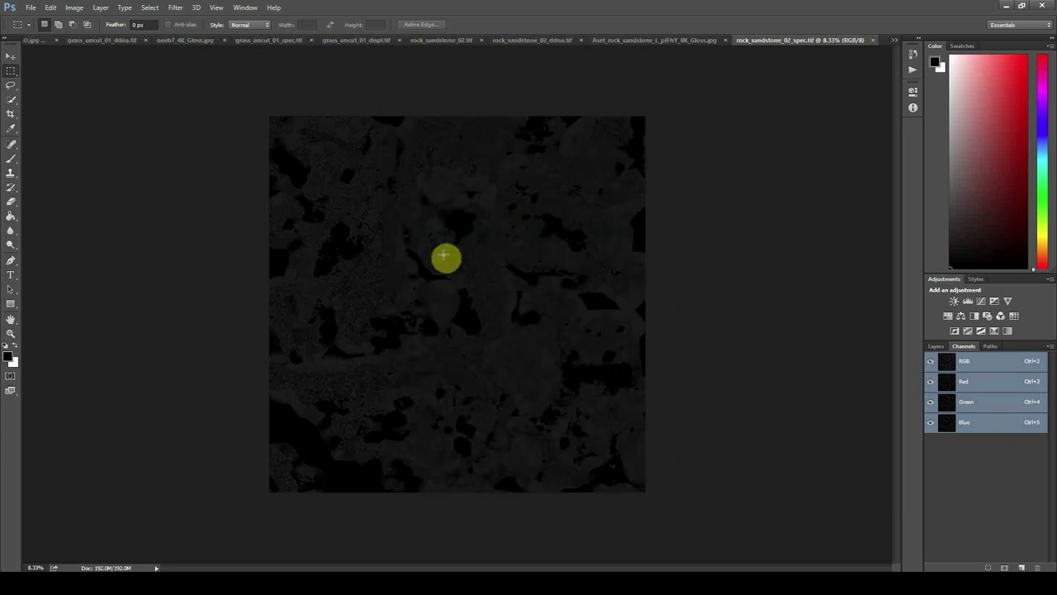
# - Switch to File Explorer and open Aset_rock_sandstone_L_plFhY_8K_Displacement.jpg in Adobe Photoshop CC 2014
pyautogui.hotkey('alt', 'Tab')
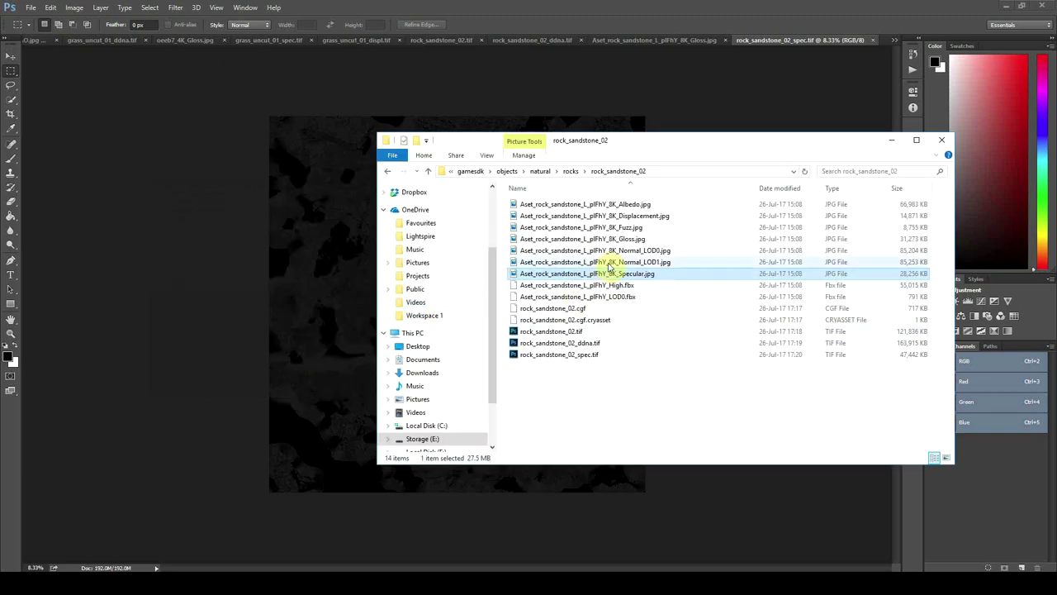
pyautogui.rightClick(614, 215)
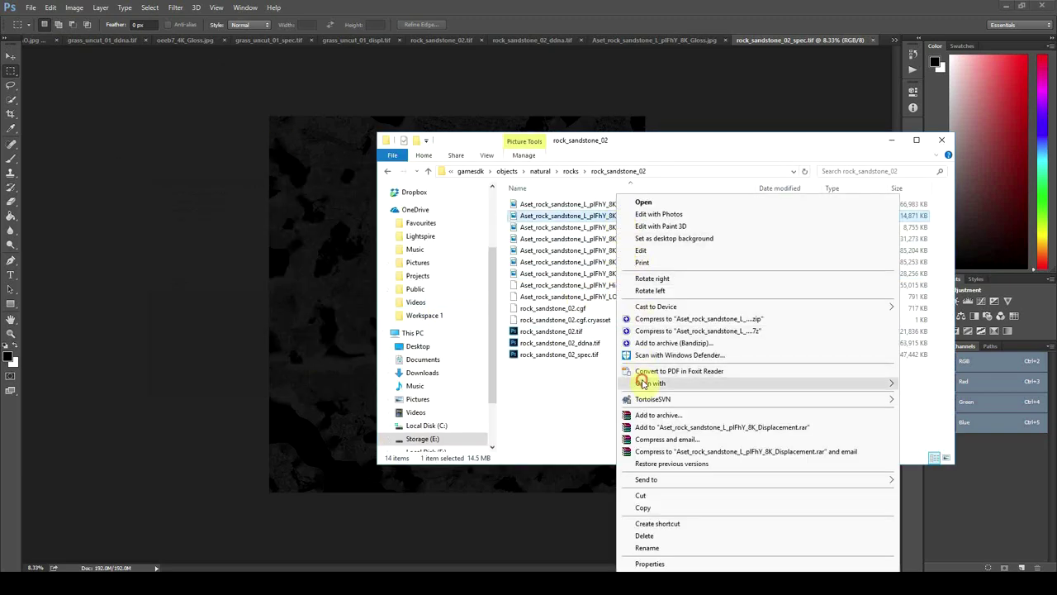
pyautogui.moveTo(873, 385)
pyautogui.click(941, 439)
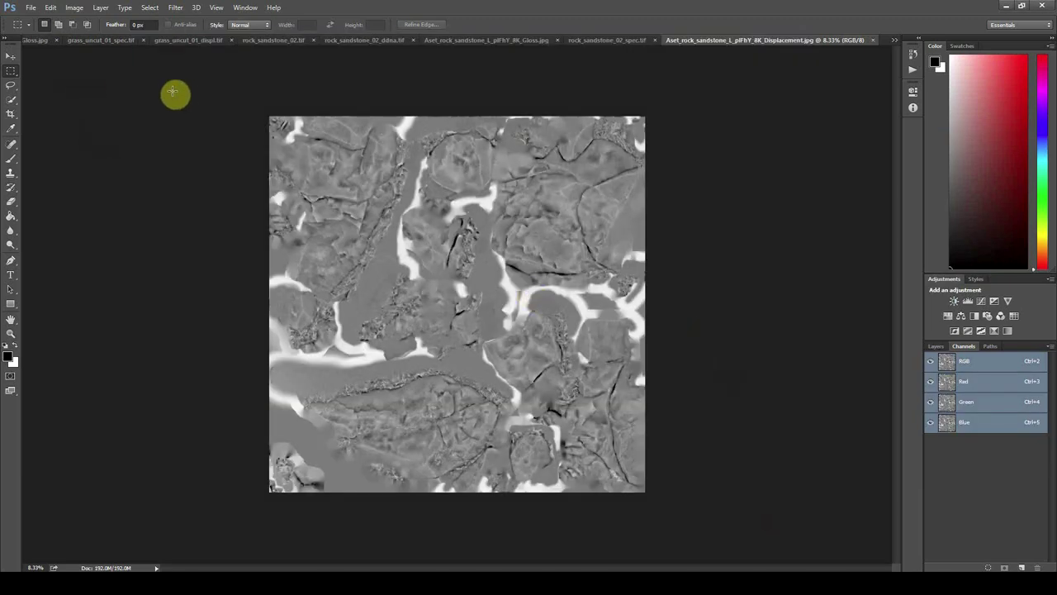
# - Copy the entire displacement image and paste it into a new alpha channel of the same document
pyautogui.hotkey('ctrl', 'a')
pyautogui.click(12, 55)
pyautogui.click(50, 9)
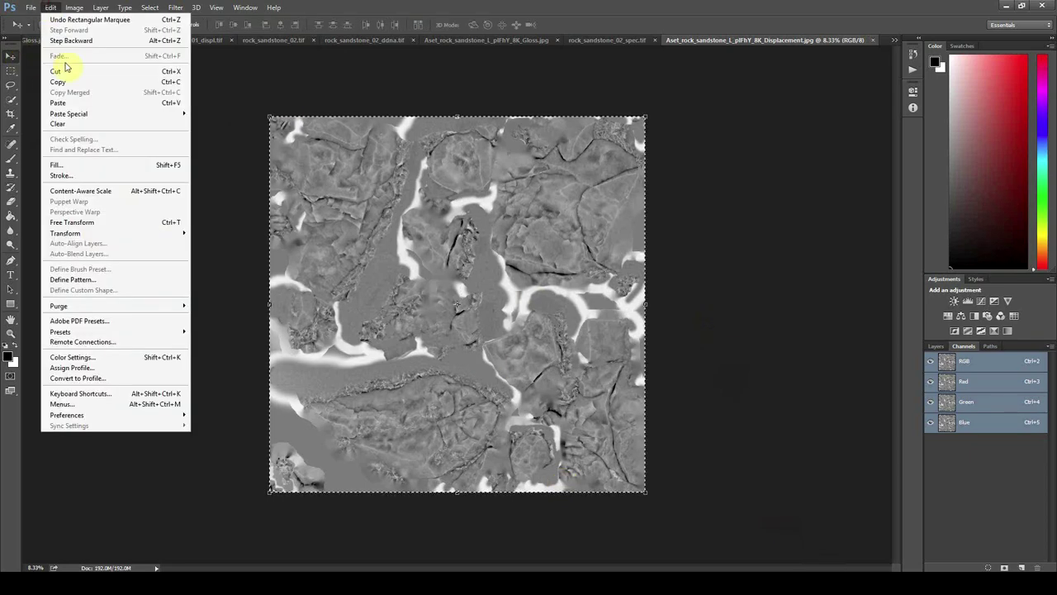
pyautogui.click(64, 81)
pyautogui.click(1021, 568)
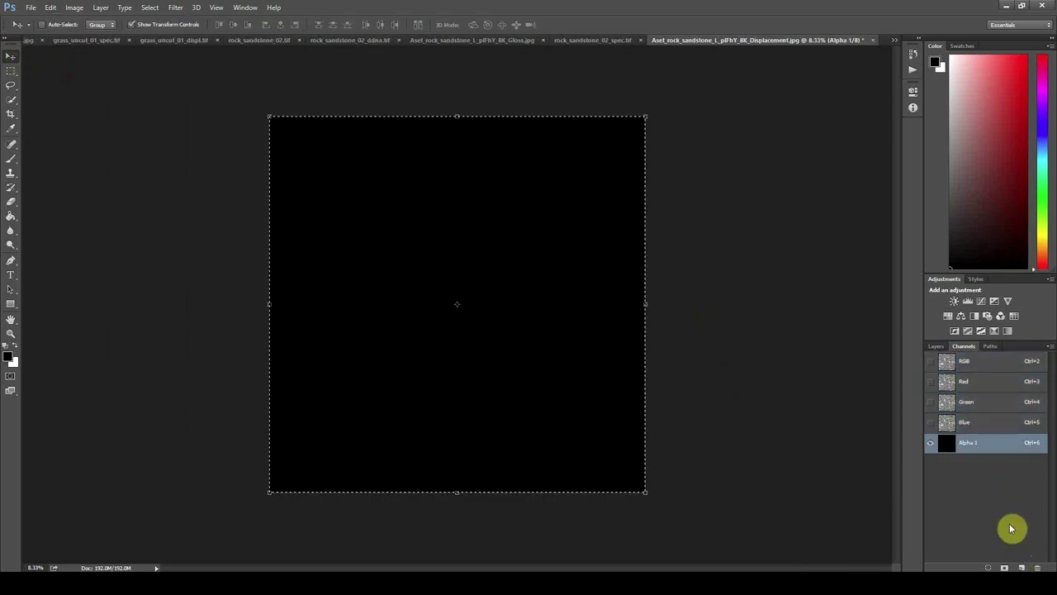
pyautogui.hotkey('ctrl', 'v')
# - Save the displacement texture with its alpha channel in CryTIFPlugin format as rock_sandstone_02_displ.tif
pyautogui.click(30, 8)
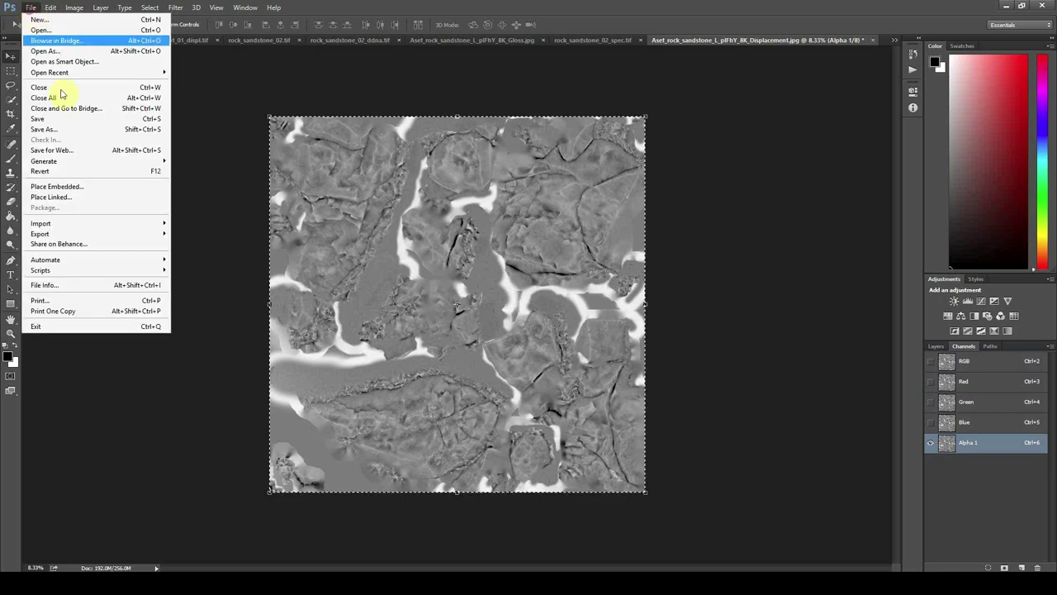
pyautogui.click(69, 131)
pyautogui.click(284, 428)
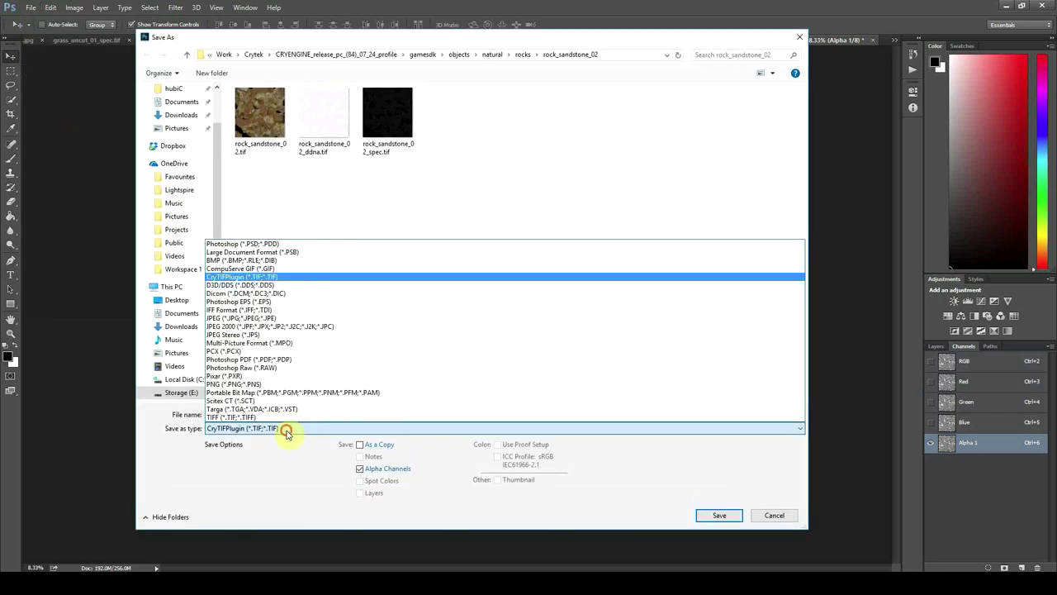
pyautogui.click(248, 295)
pyautogui.click(395, 147)
pyautogui.click(259, 414)
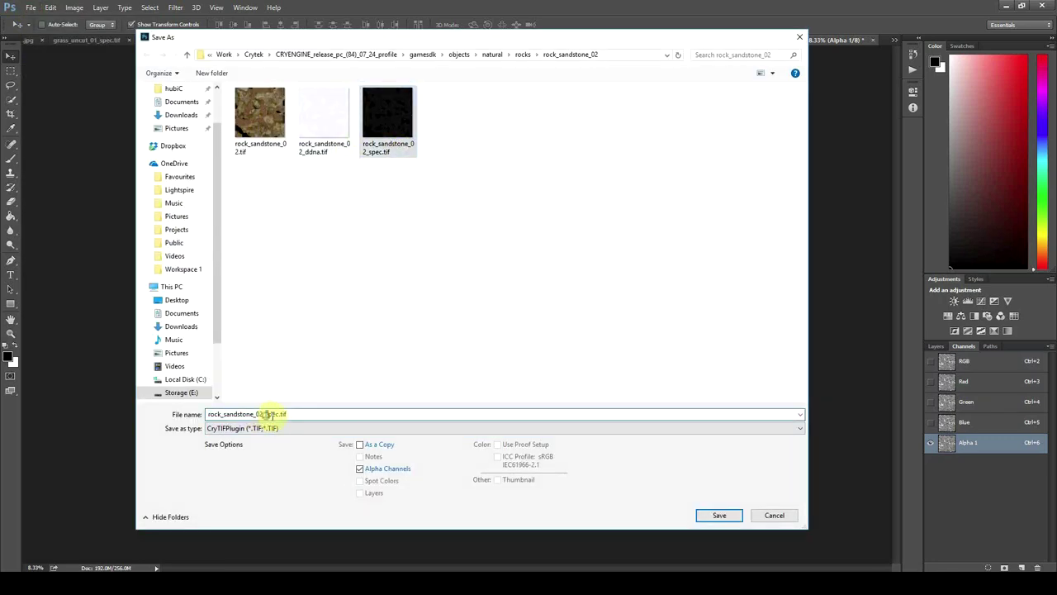
pyautogui.write('displ')
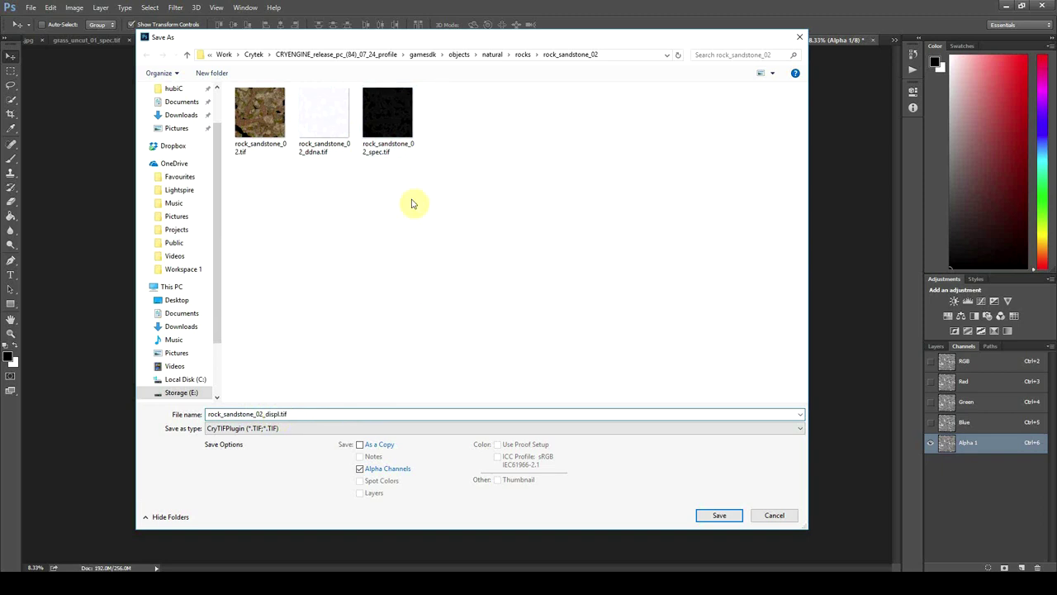
pyautogui.click(715, 515)
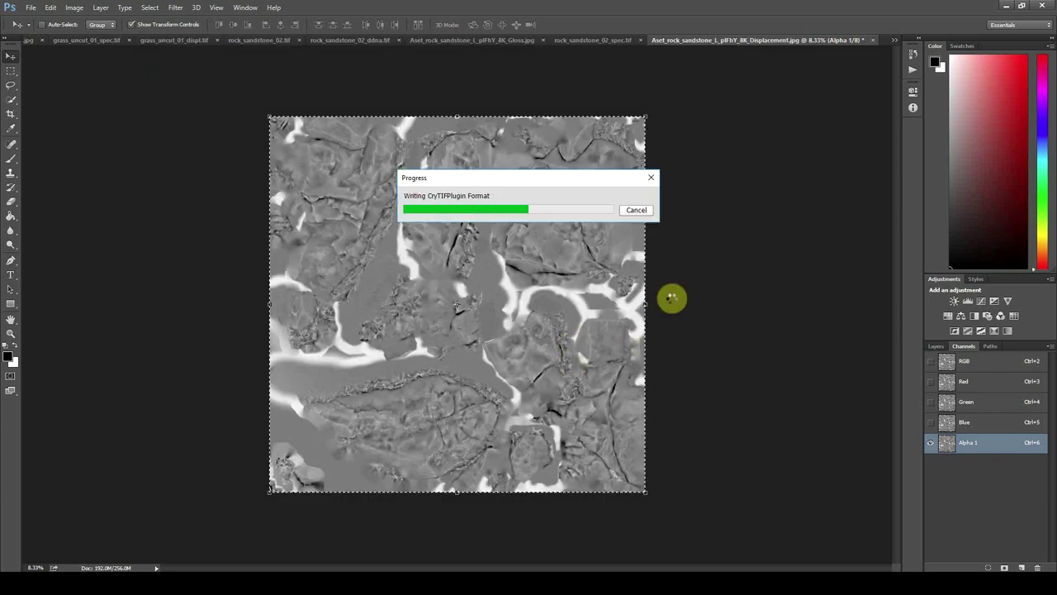
# - Assign the Displacement preset to rock_sandstone_02_displ.tif and finish exporting it
pyautogui.click(596, 352)
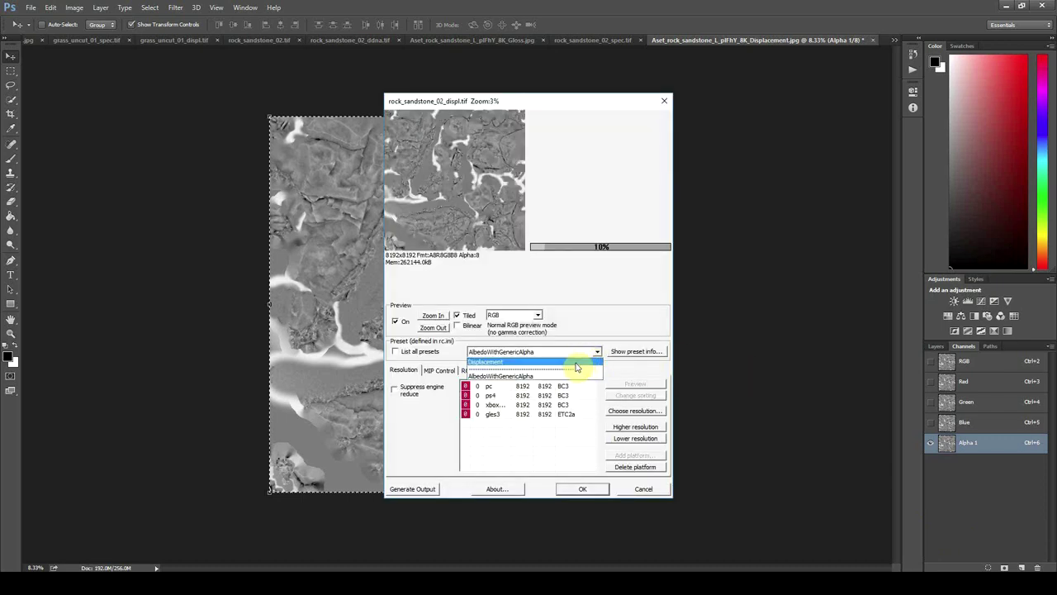
pyautogui.click(576, 364)
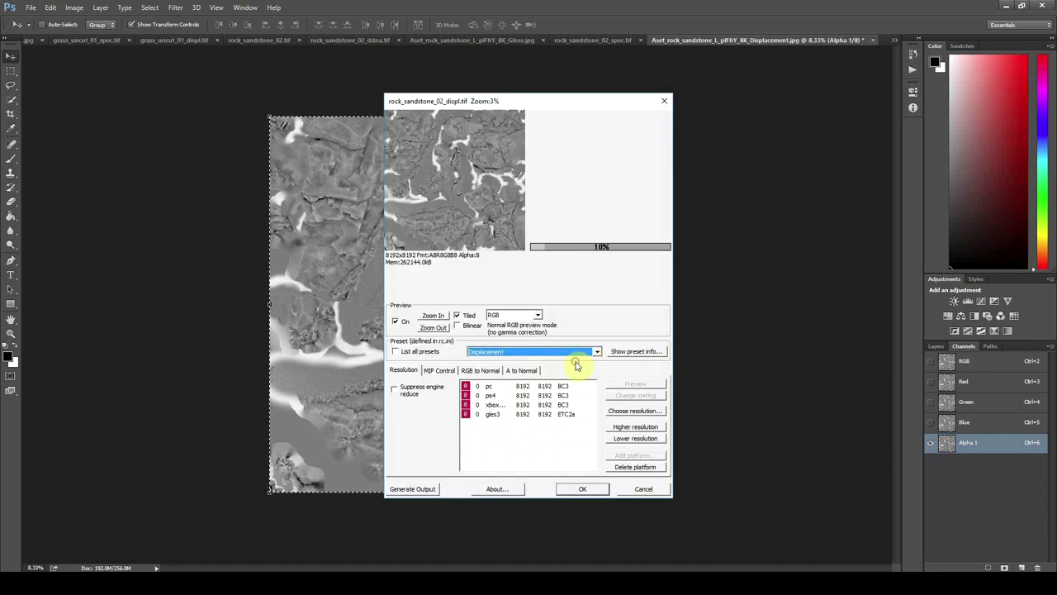
pyautogui.click(583, 488)
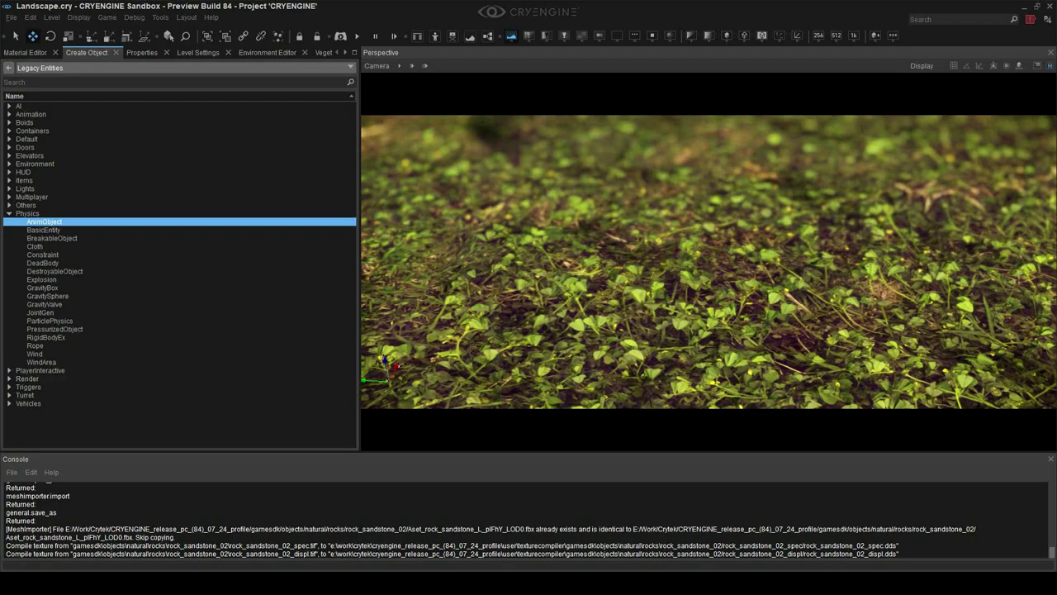
# - Switch to CRYENGINE Sandbox and place rock_sandstone_02.cgf from objects/natural/rocks/rock_sandstone_02 on the grass as a Static Mesh Entity
pyautogui.moveTo(648, 285); pyautogui.dragTo(652, 279, button='right')
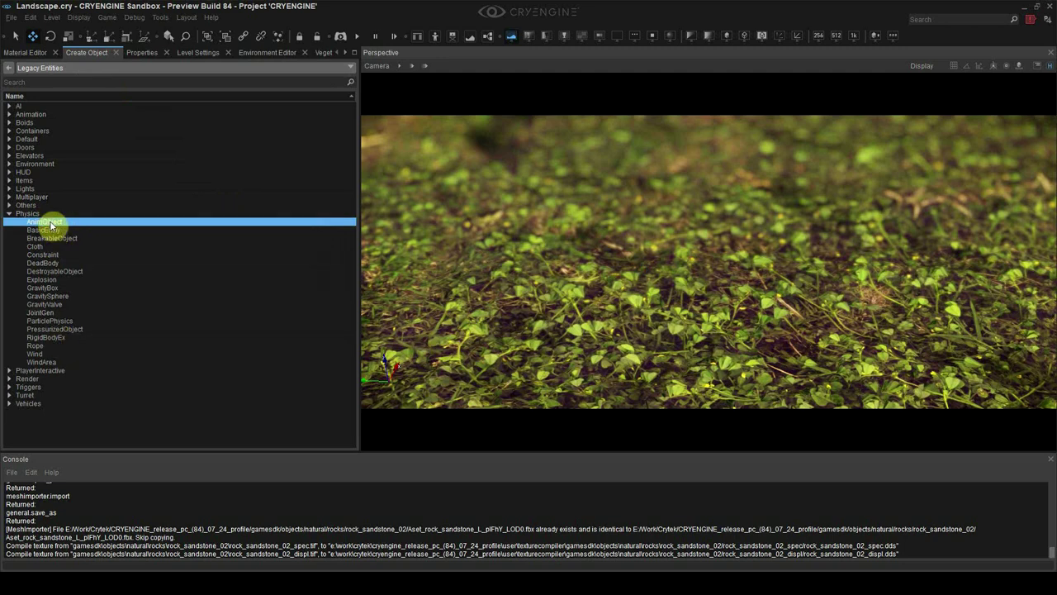
pyautogui.click(9, 72)
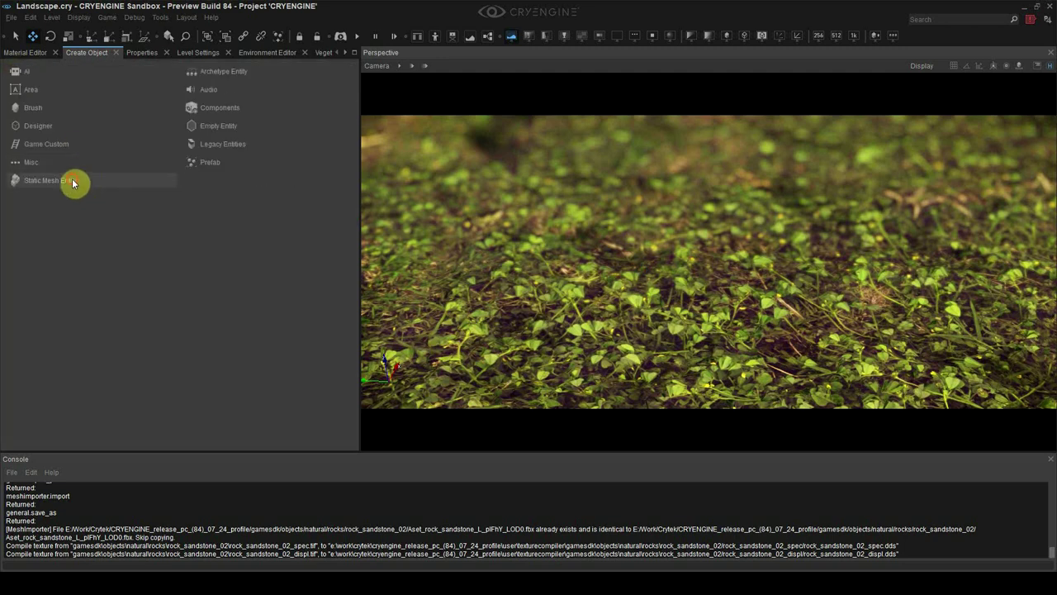
pyautogui.click(75, 182)
pyautogui.doubleClick(62, 103)
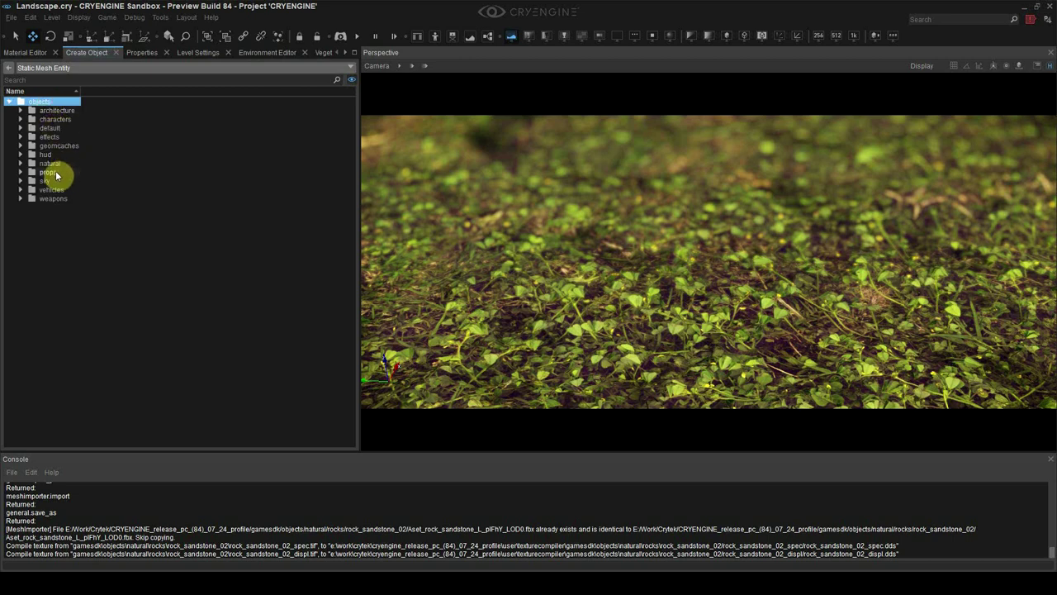
pyautogui.doubleClick(51, 164)
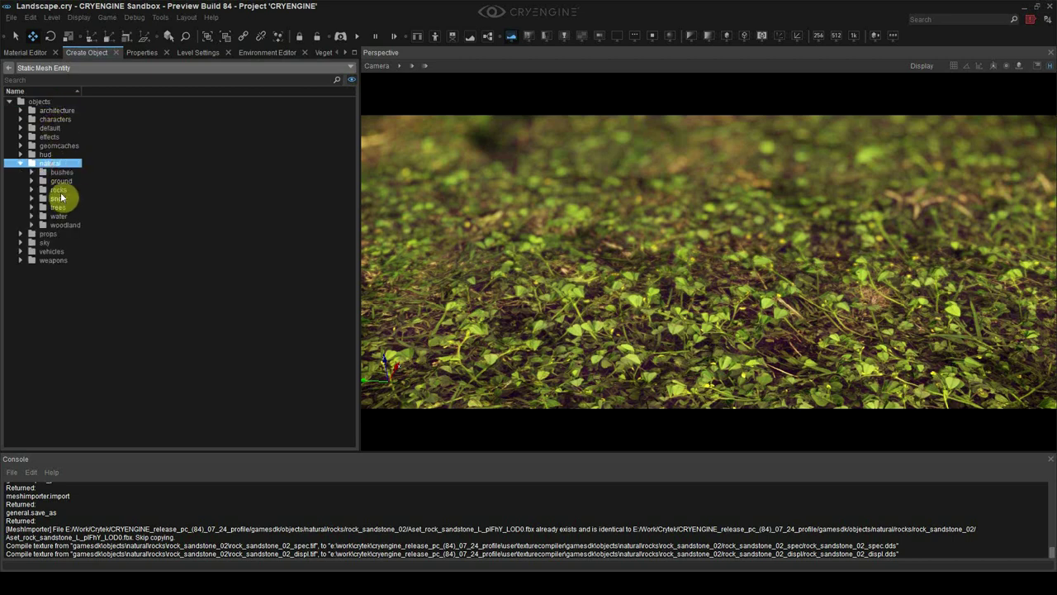
pyautogui.doubleClick(60, 191)
pyautogui.doubleClick(91, 313)
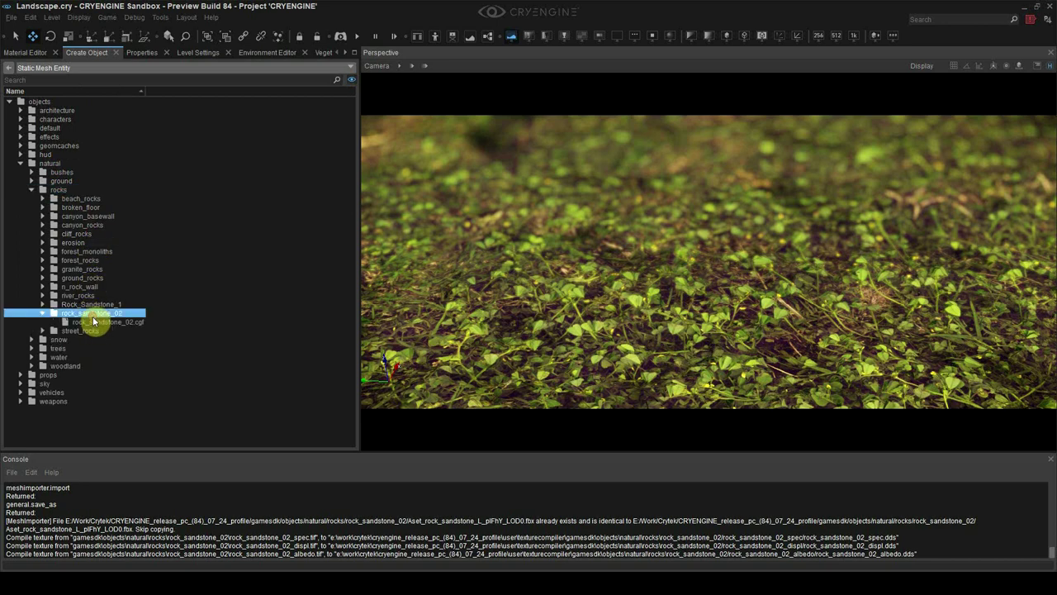
pyautogui.click(97, 322)
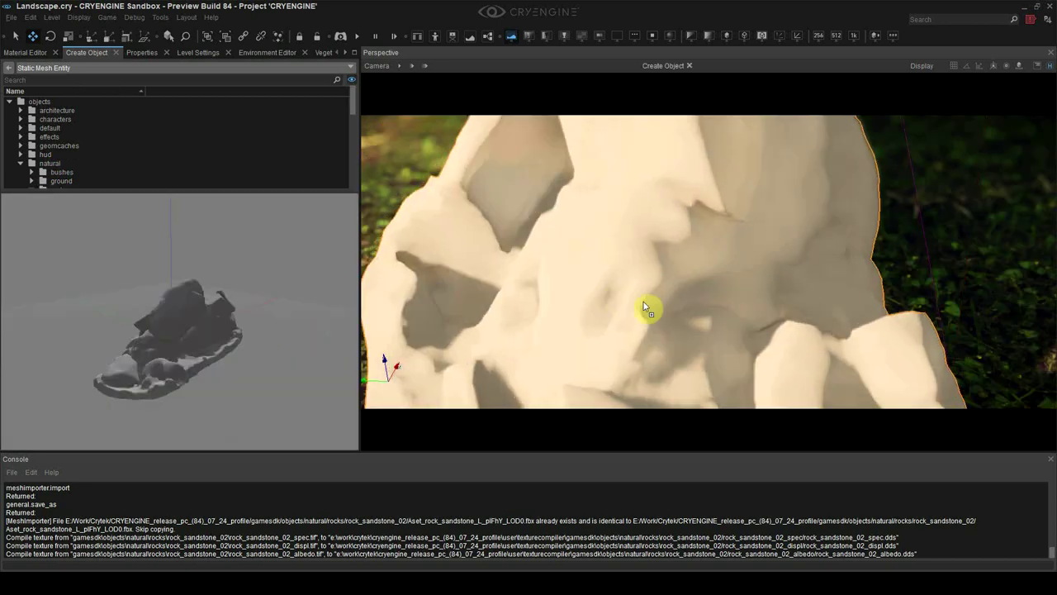
pyautogui.click(686, 172)
# - Rotate the placed rock about its vertical axis, undoing the first attempt, and lower it slightly into the ground
pyautogui.press('3')
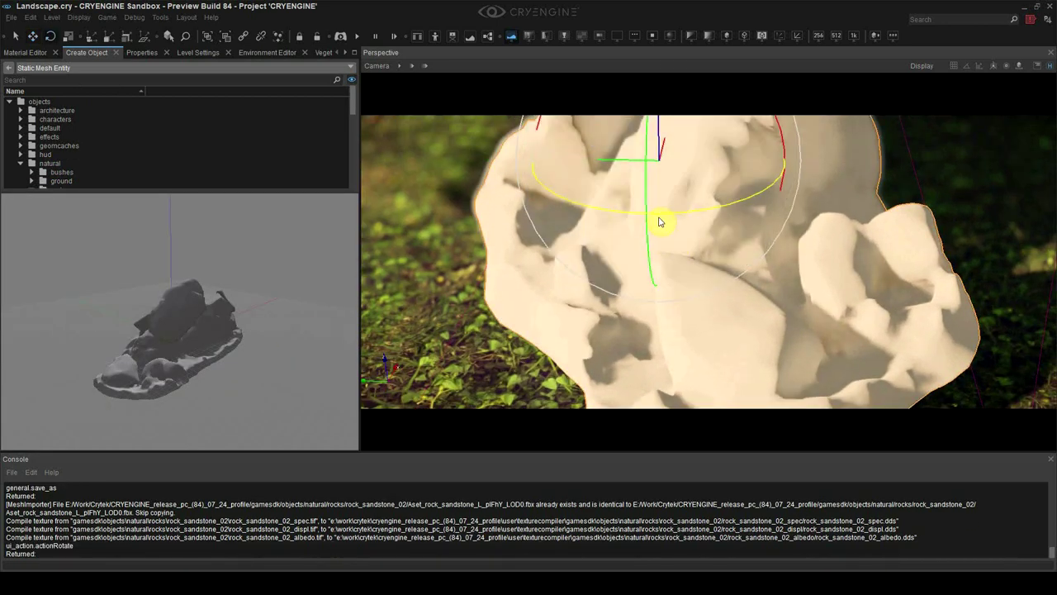
pyautogui.moveTo(660, 215)
pyautogui.mouseDown()
pyautogui.moveTo(703, 212)
pyautogui.moveTo(668, 212)
pyautogui.mouseUp()
pyautogui.hotkey('ctrl', 'z')
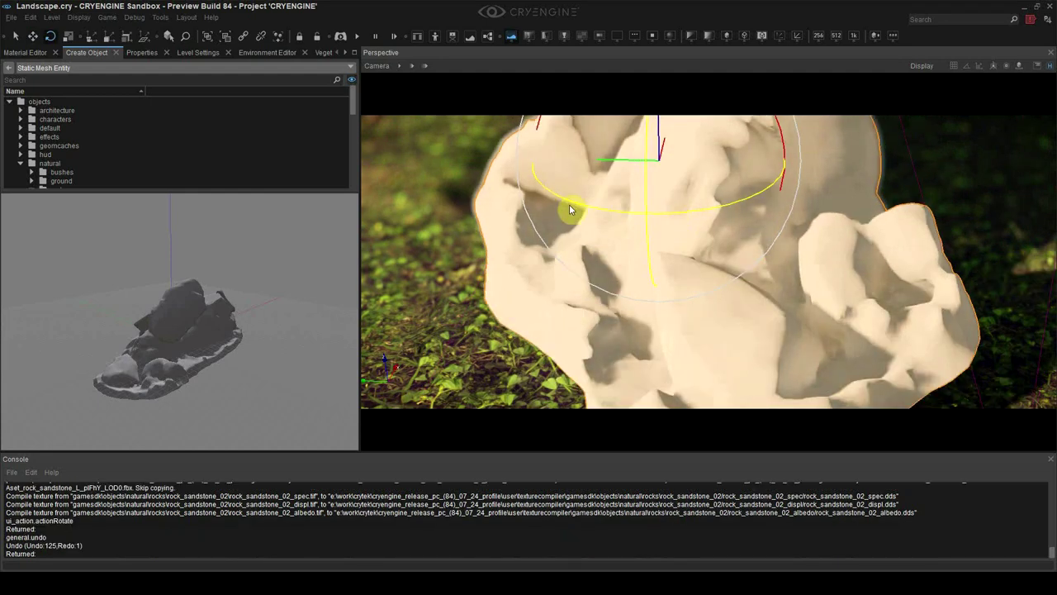
pyautogui.moveTo(551, 204); pyautogui.dragTo(688, 221)
pyautogui.press('s')
pyautogui.moveTo(738, 215); pyautogui.dragTo(727, 248, button='right')
pyautogui.press('2')
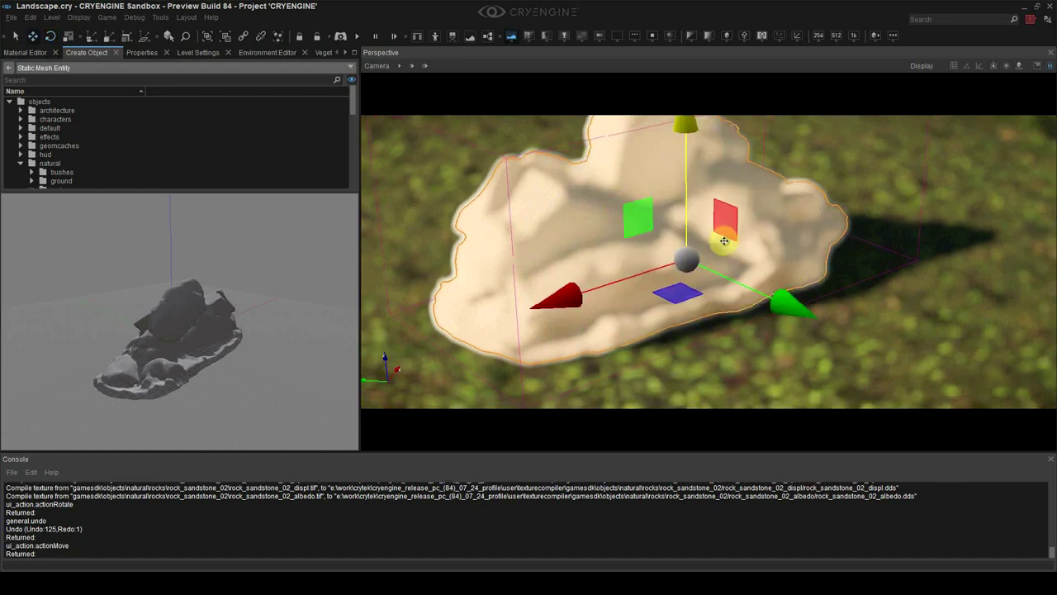
pyautogui.moveTo(692, 195); pyautogui.dragTo(691, 207)
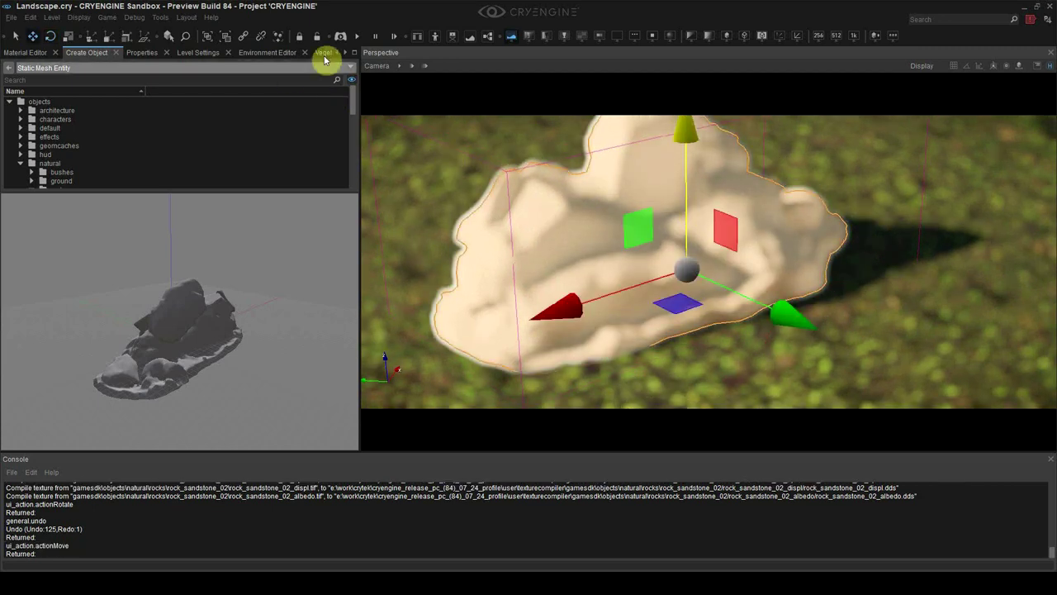
# - Set the FocusRange key of the depthoffield sequence to 25 in Track View
pyautogui.click(346, 52)
pyautogui.click(346, 53)
pyautogui.click(346, 53)
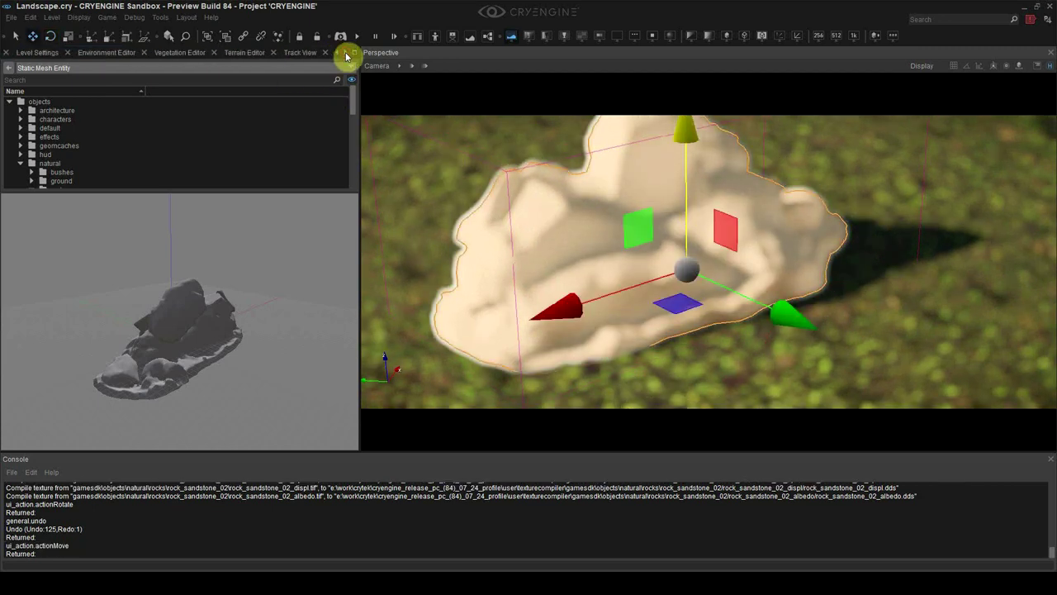
pyautogui.click(307, 53)
pyautogui.click(118, 149)
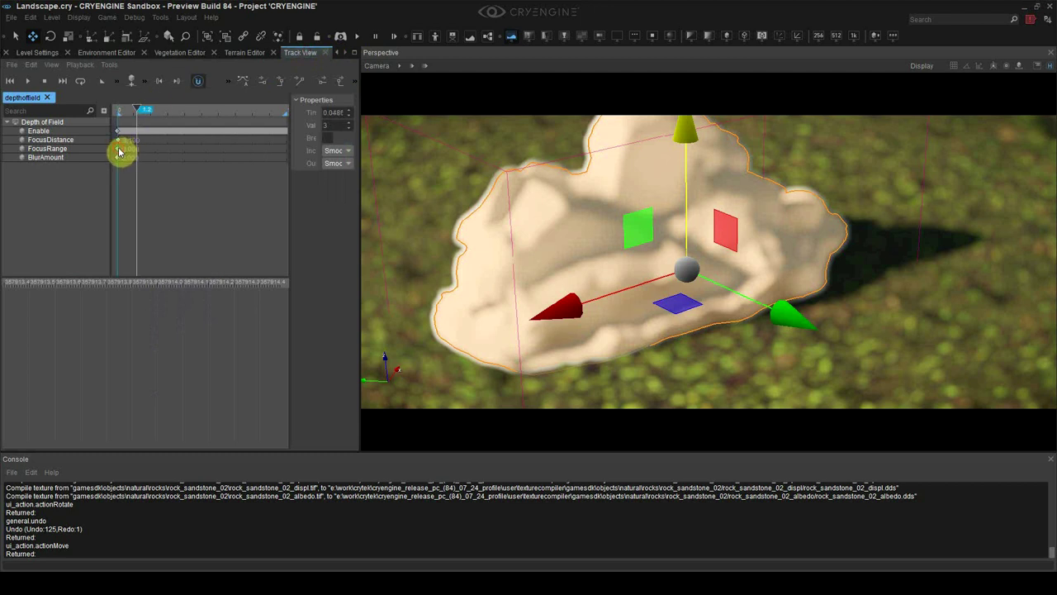
pyautogui.click(331, 127)
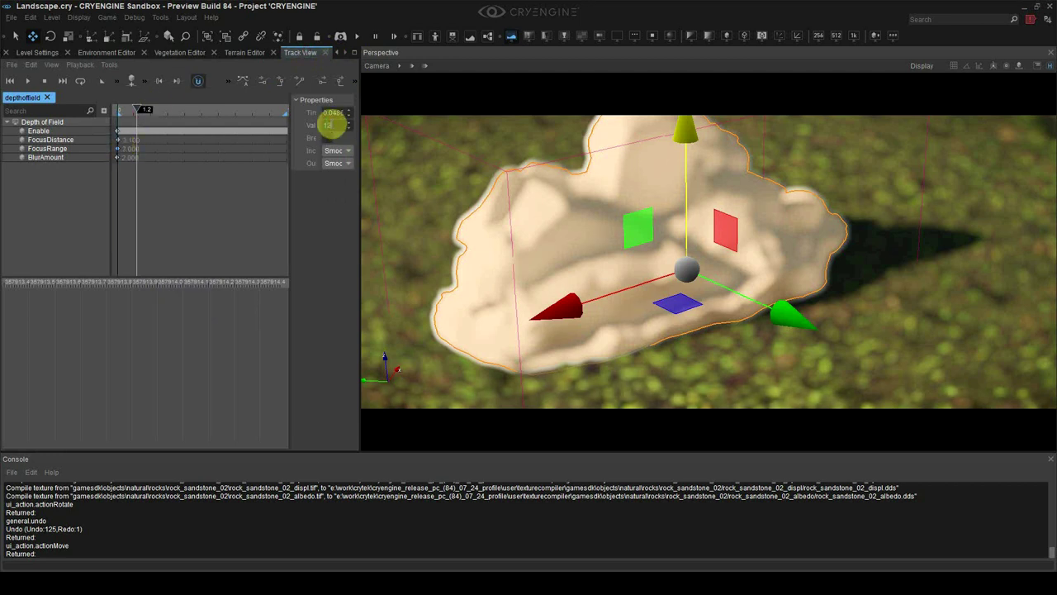
pyautogui.press('Return')
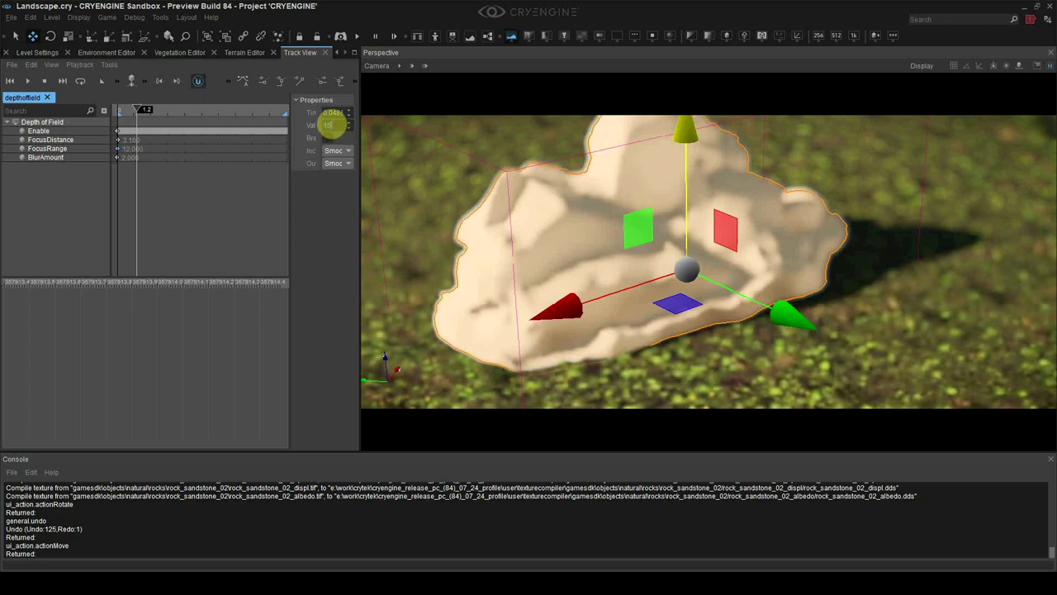
pyautogui.moveTo(332, 126); pyautogui.dragTo(332, 127)
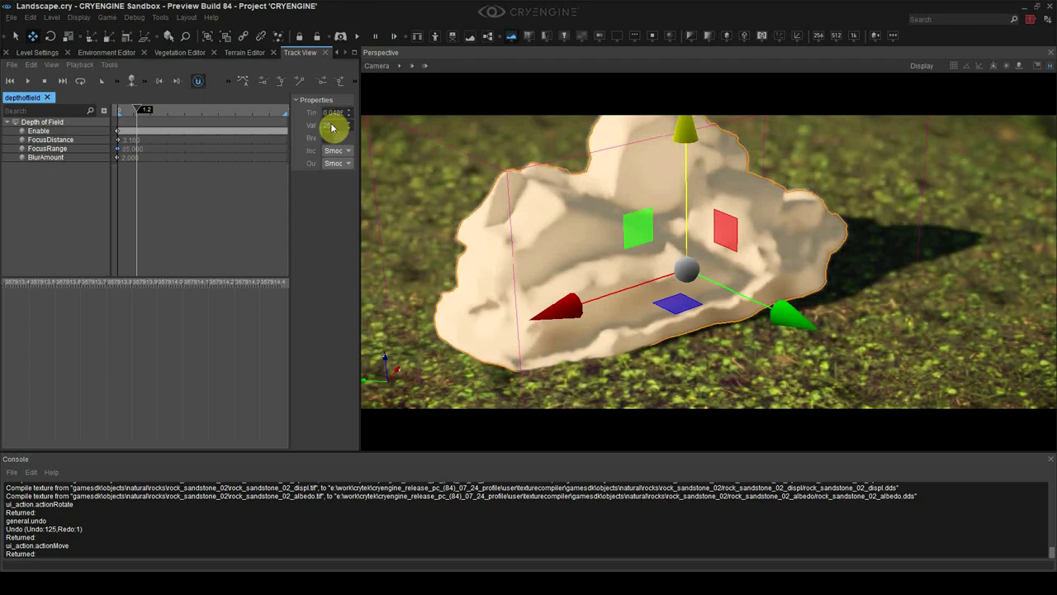
# - Lower the rock further into the grass and rotate it about 25 degrees around its vertical axis
pyautogui.click(732, 382)
pyautogui.press('w')
pyautogui.moveTo(745, 368)
pyautogui.mouseDown(button='right')
pyautogui.moveTo(758, 368)
pyautogui.moveTo(747, 362)
pyautogui.mouseUp(button='right')
pyautogui.click(725, 291)
pyautogui.moveTo(672, 205); pyautogui.dragTo(673, 210)
pyautogui.moveTo(671, 247); pyautogui.dragTo(673, 250)
pyautogui.press('3')
pyautogui.moveTo(672, 345); pyautogui.dragTo(642, 303)
pyautogui.press('1')
pyautogui.press('3')
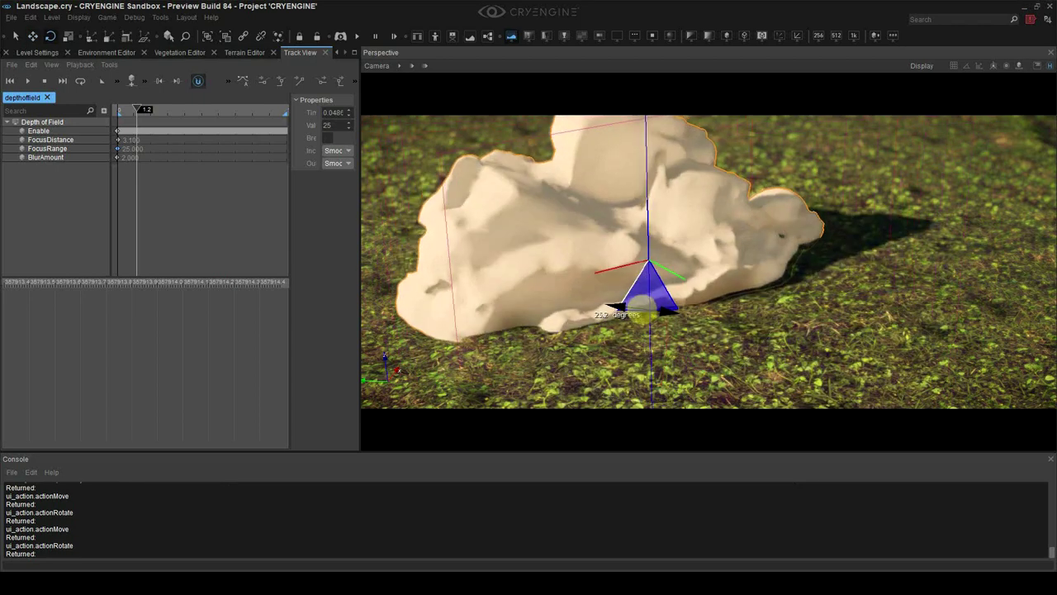
# - Shift the rock slightly to fine-tune its position on the grass and clear the selection
pyautogui.click(847, 305)
pyautogui.press('w')
pyautogui.moveTo(847, 306); pyautogui.dragTo(834, 294, button='right')
pyautogui.click(719, 240)
pyautogui.press('1')
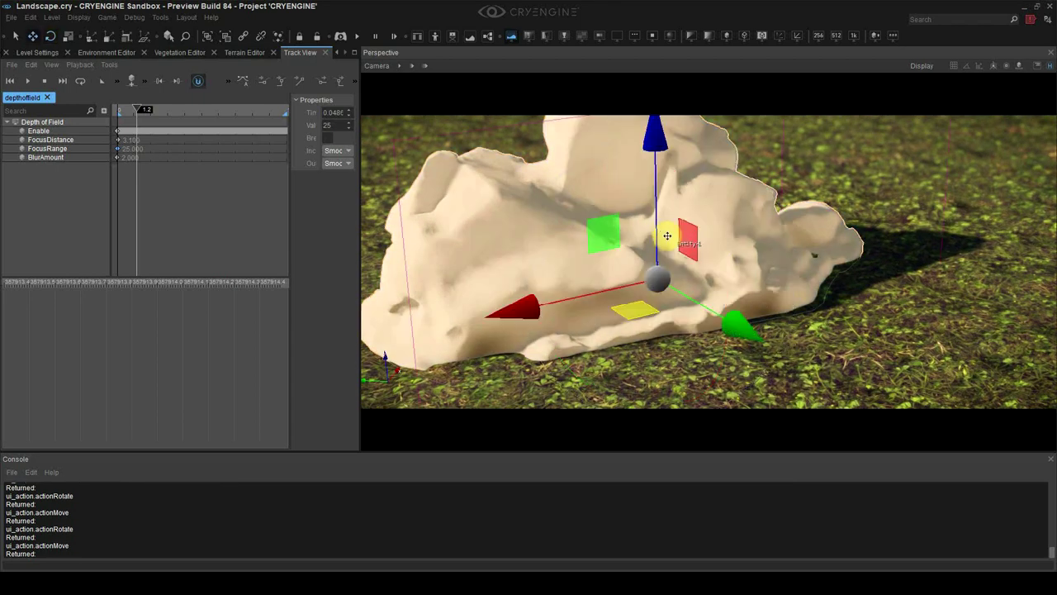
pyautogui.moveTo(656, 231)
pyautogui.mouseDown()
pyautogui.moveTo(657, 241)
pyautogui.moveTo(627, 240)
pyautogui.moveTo(638, 234)
pyautogui.mouseUp()
pyautogui.click(857, 205)
pyautogui.moveTo(856, 205); pyautogui.dragTo(804, 195, button='right')
pyautogui.press('s')
pyautogui.press('s')
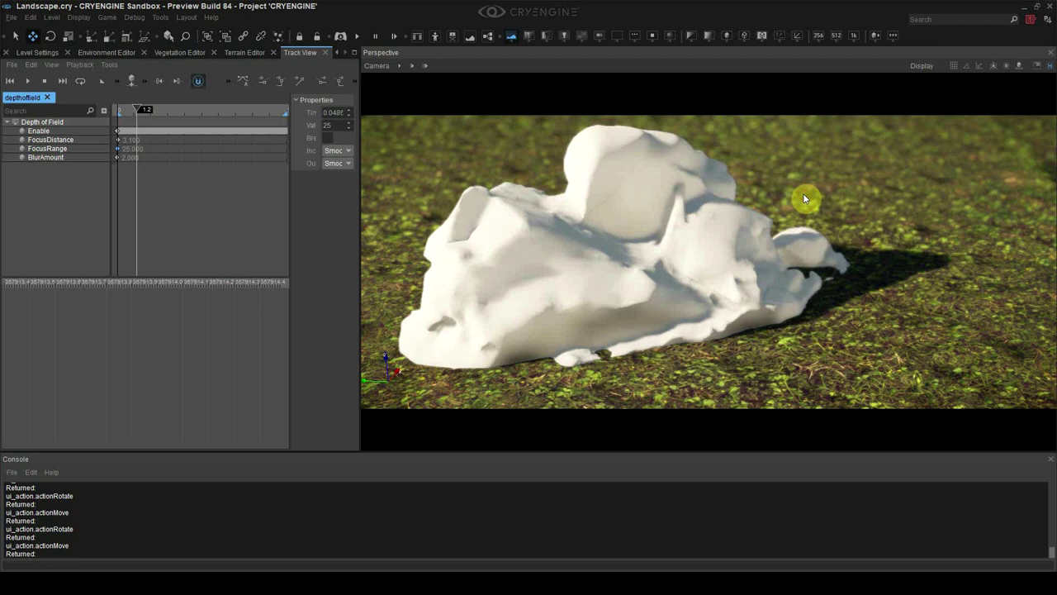
# - Open the Material Editor and expand its material tree to the objects/natural/rocks folder
pyautogui.click(336, 53)
pyautogui.click(337, 53)
pyautogui.click(337, 53)
pyautogui.click(34, 52)
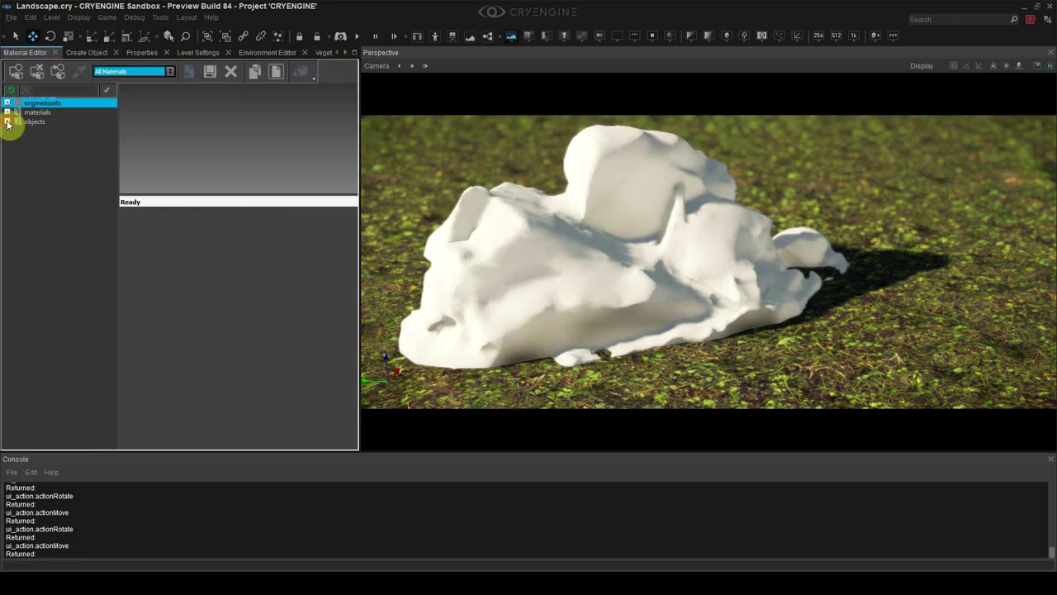
pyautogui.click(7, 121)
pyautogui.click(15, 186)
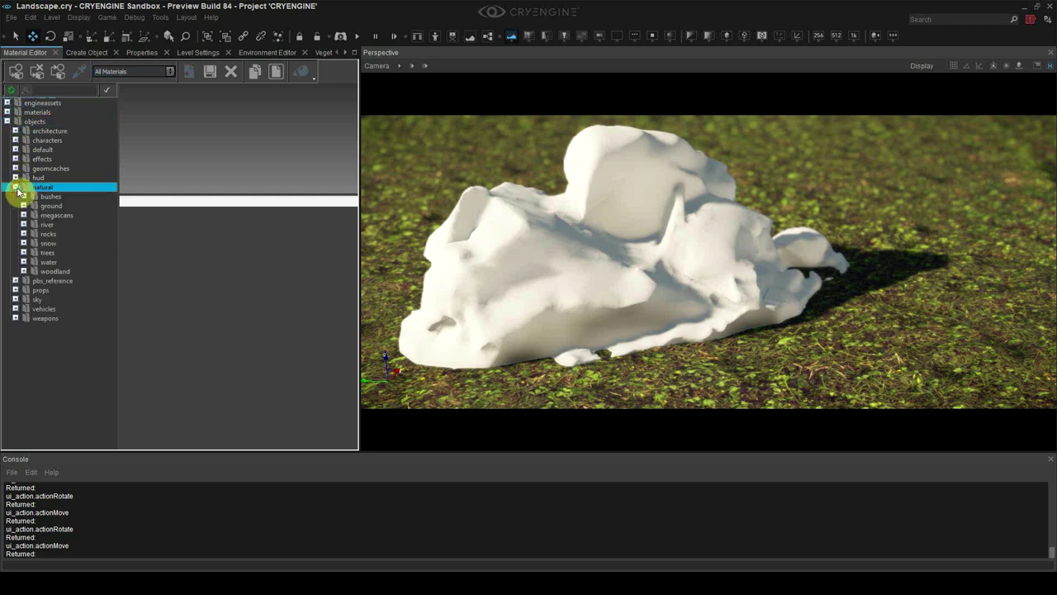
pyautogui.doubleClick(29, 235)
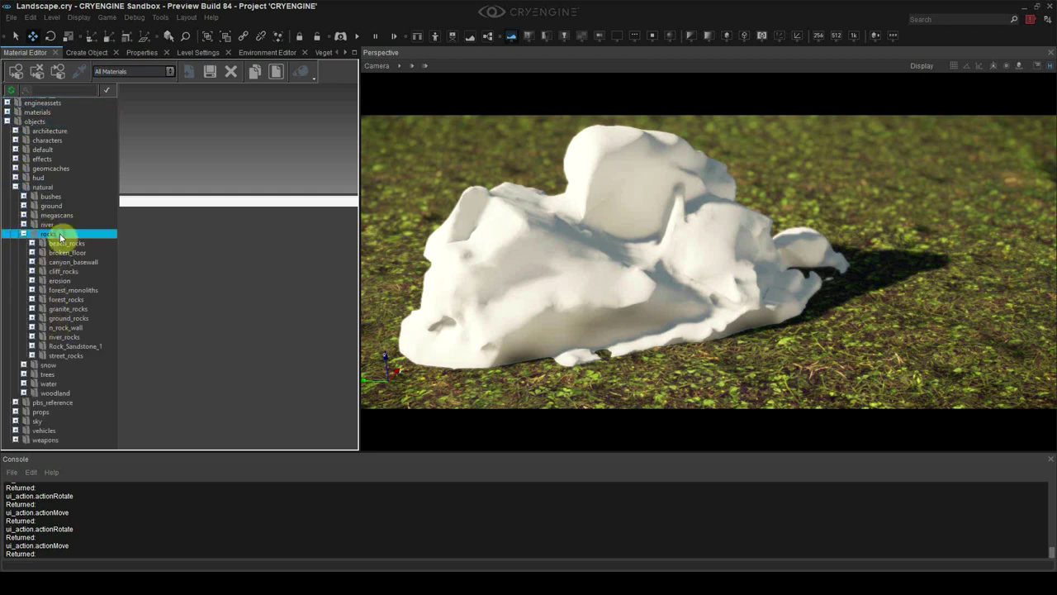
# - Add a new material to the rocks folder and save it as rock_sandstone_02 inside the rock_sandstone_02 subfolder
pyautogui.rightClick(61, 237)
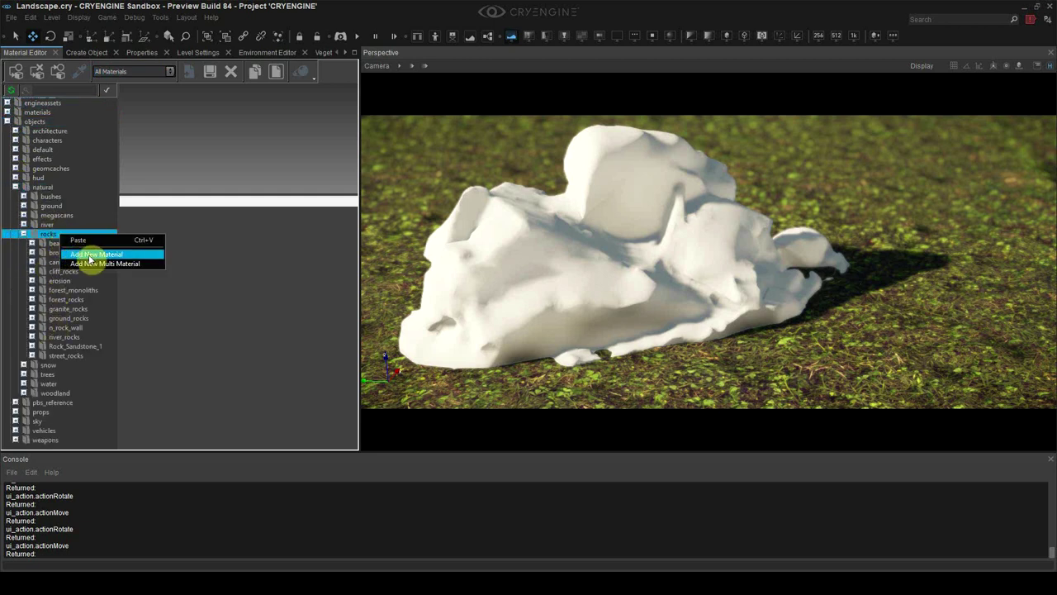
pyautogui.click(84, 254)
pyautogui.scroll(-2, 578, 259)
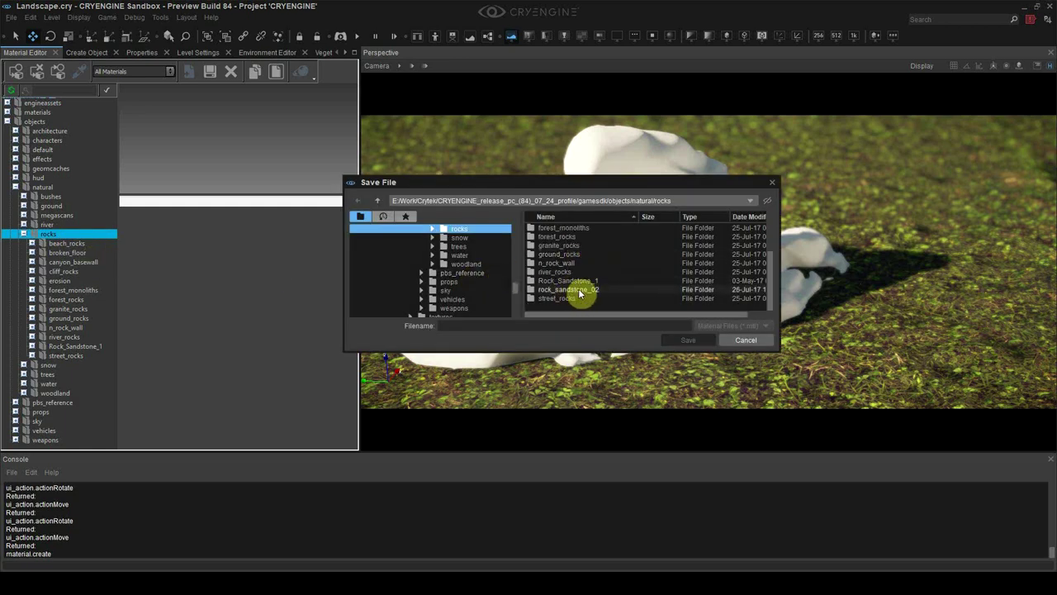
pyautogui.click(607, 291)
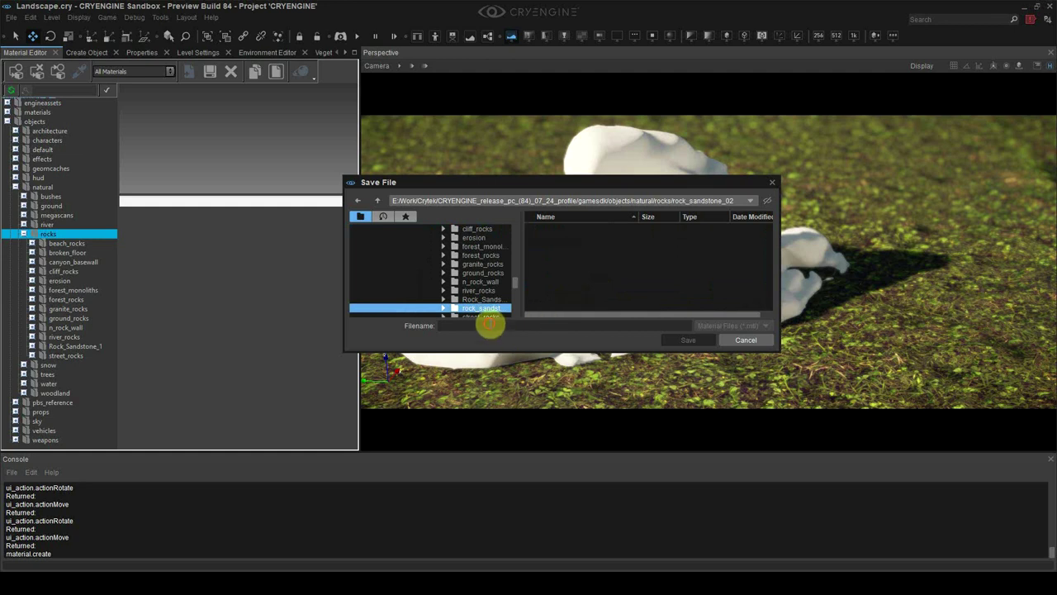
pyautogui.write('rock')
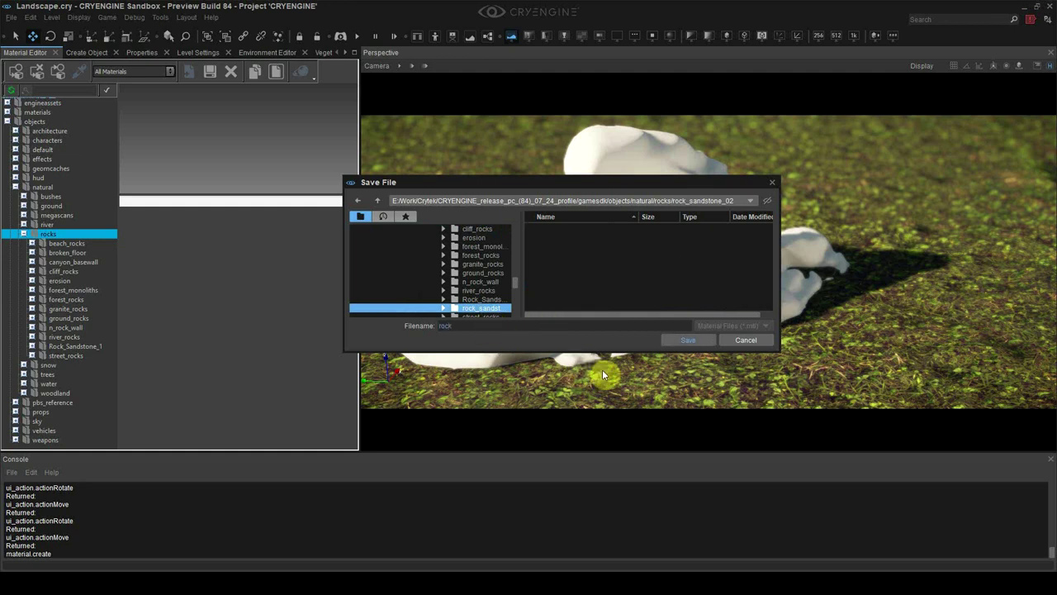
pyautogui.write('_sandstone_02')
pyautogui.click(697, 337)
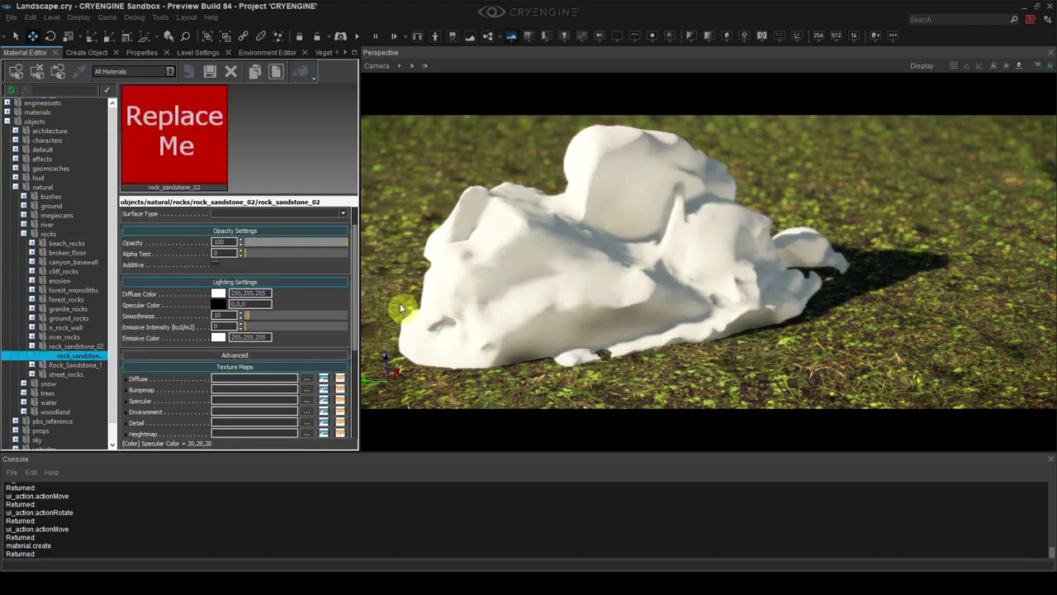
# - Widen the material tree, assign the rock_sandstone_02 material to the rock and deselect the rock
pyautogui.moveTo(118, 356); pyautogui.dragTo(156, 354)
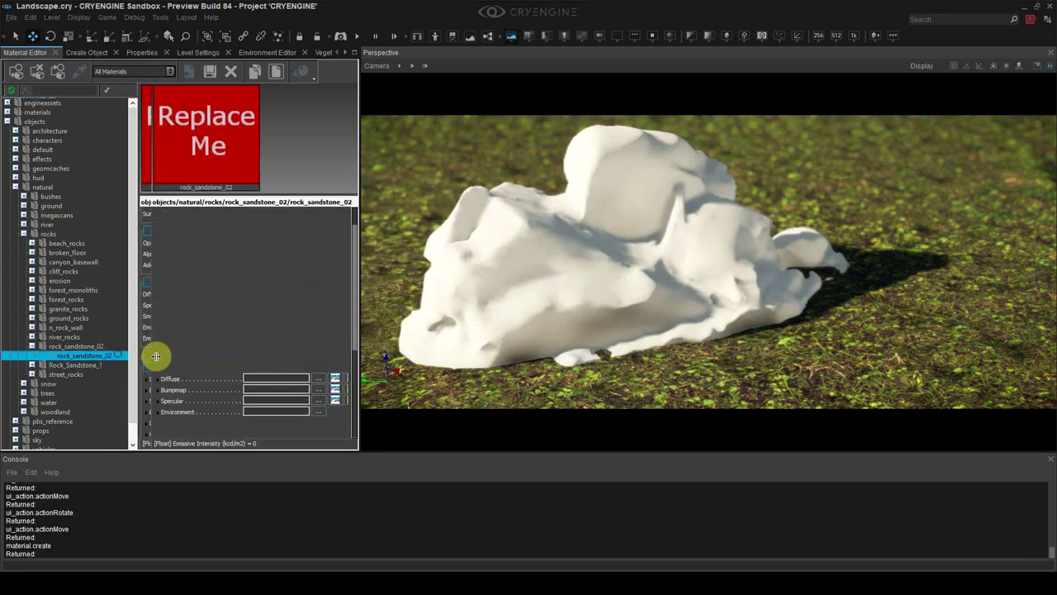
pyautogui.click(538, 267)
pyautogui.click(18, 80)
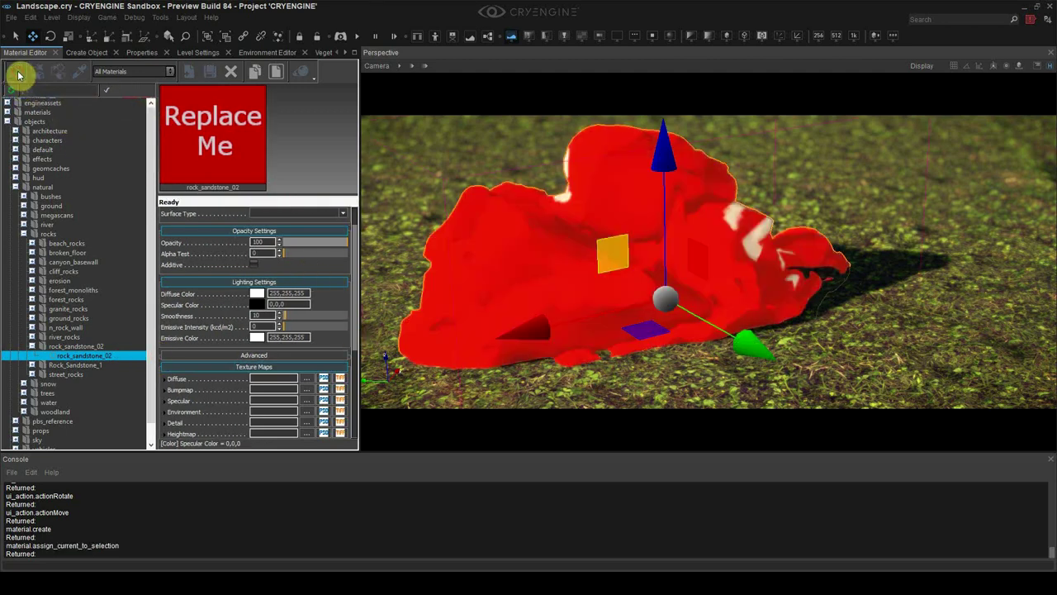
pyautogui.click(449, 173)
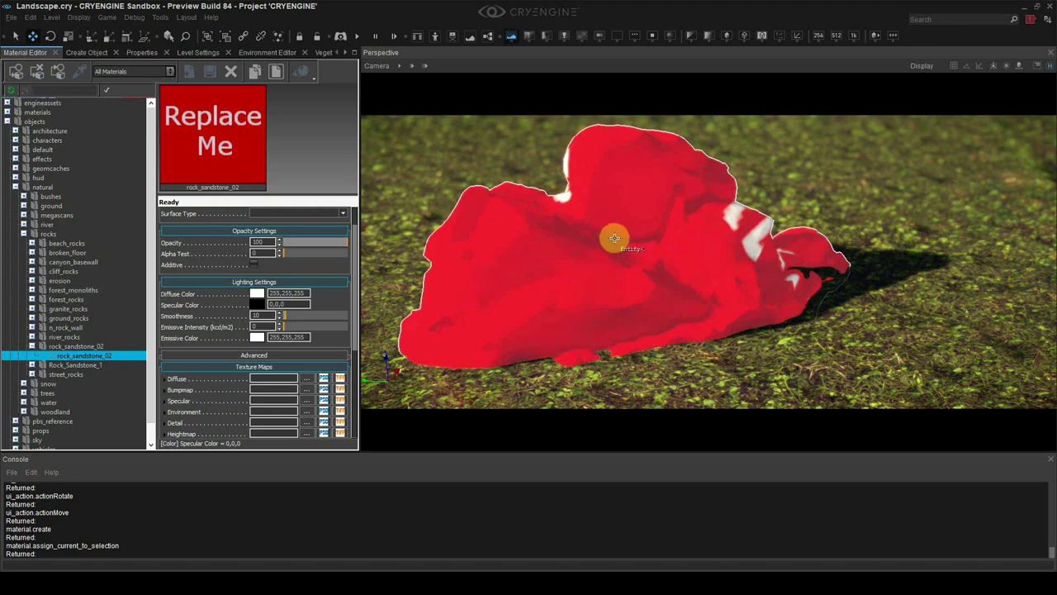
# - Rotate the rock around its vertical axis until its other side faces the camera, and adjust its position slightly
pyautogui.click(652, 258)
pyautogui.press('2')
pyautogui.moveTo(632, 354); pyautogui.dragTo(767, 210)
pyautogui.press('2')
pyautogui.moveTo(703, 280); pyautogui.dragTo(707, 281)
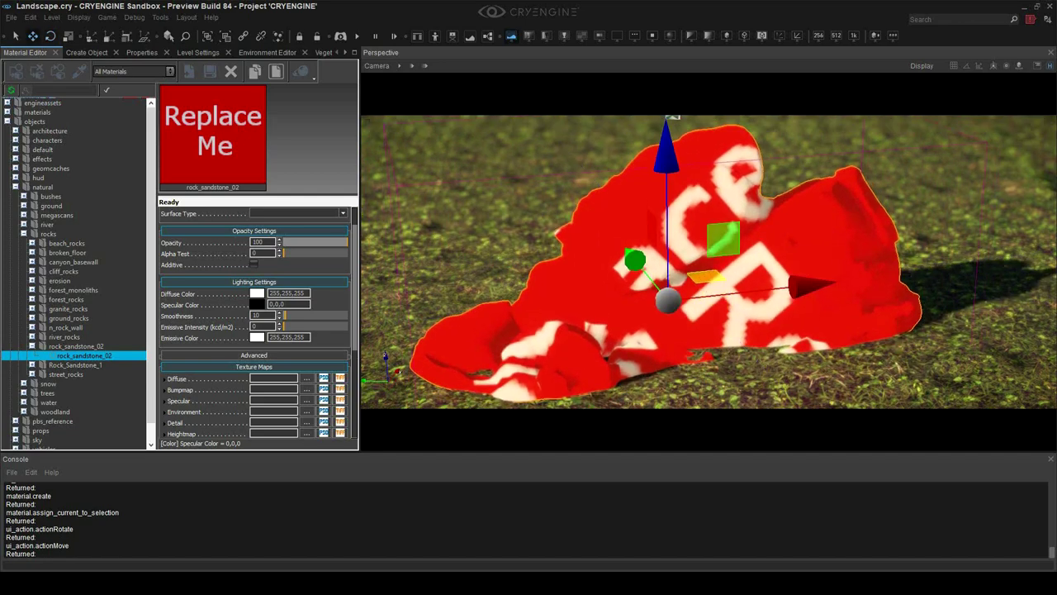
# - Load the rock_sandstone_02 albedo texture from objects/natural/rocks/rock_sandstone_02 as the material's Diffuse map
pyautogui.scroll(-3, 355, 374)
pyautogui.scroll(-1, 357, 374)
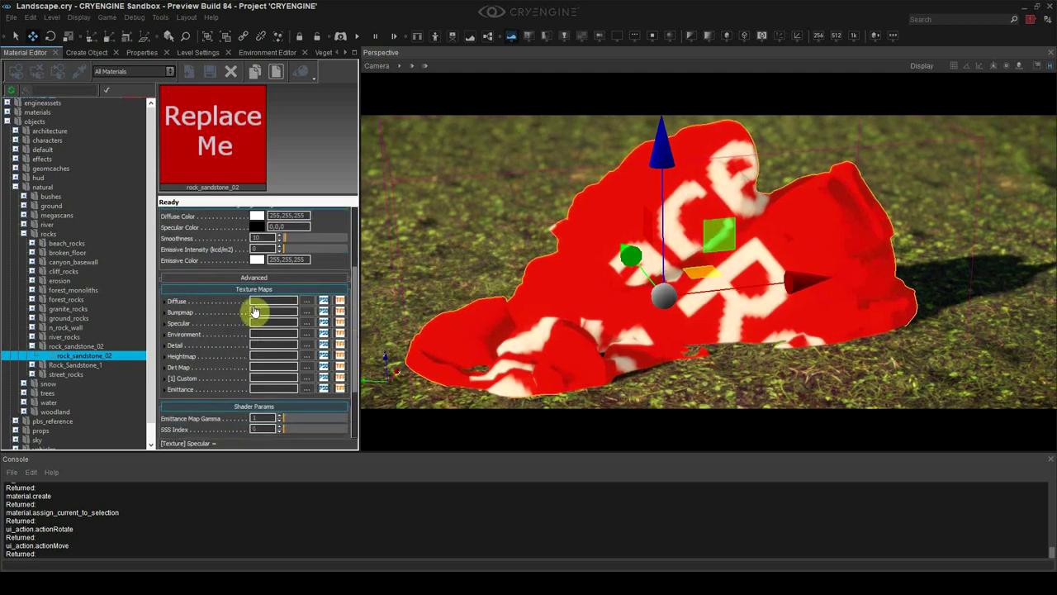
pyautogui.click(306, 301)
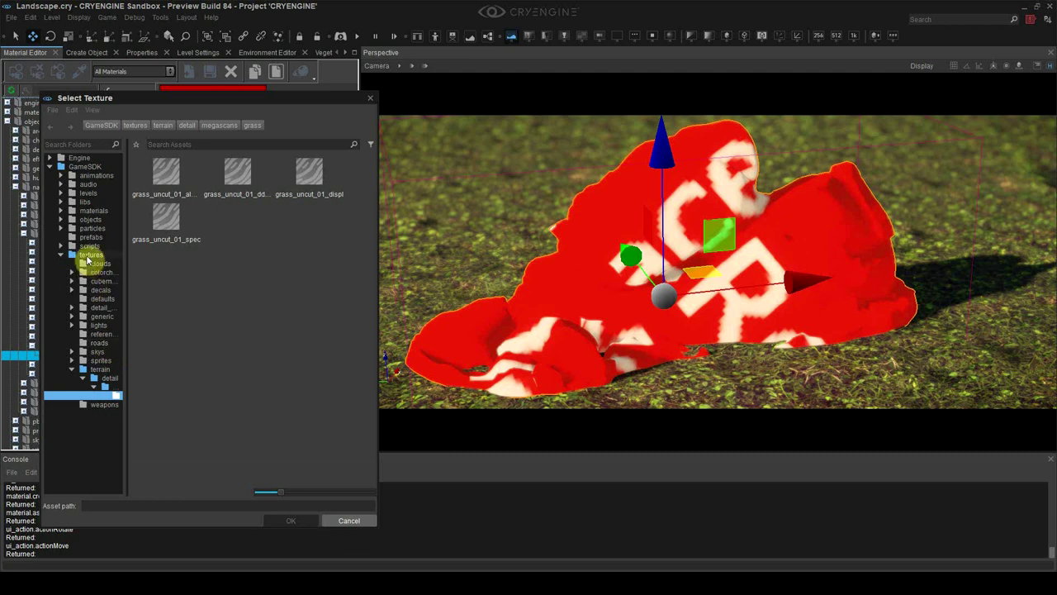
pyautogui.click(89, 219)
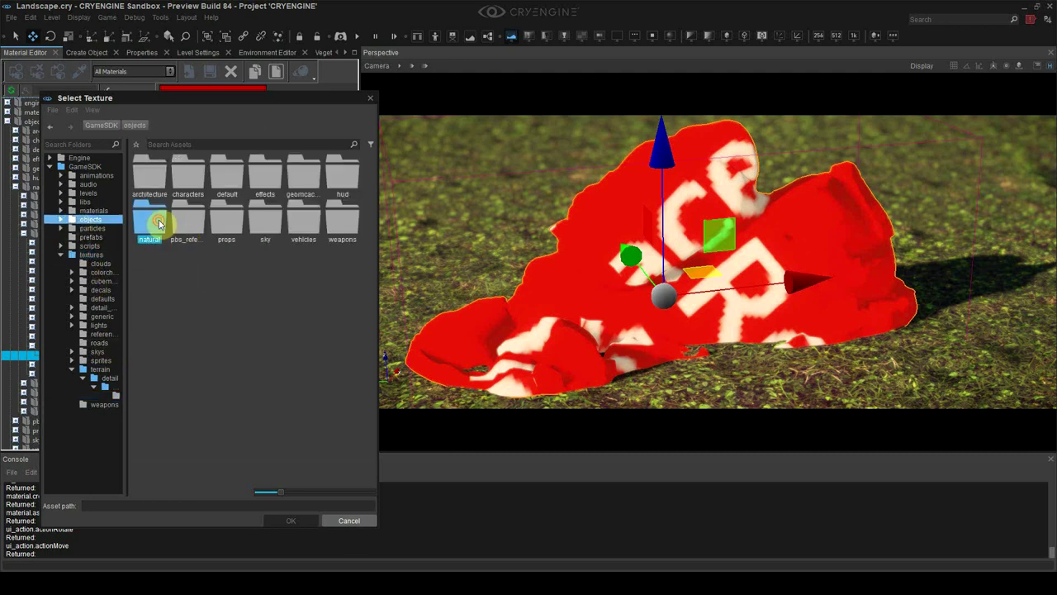
pyautogui.doubleClick(152, 225)
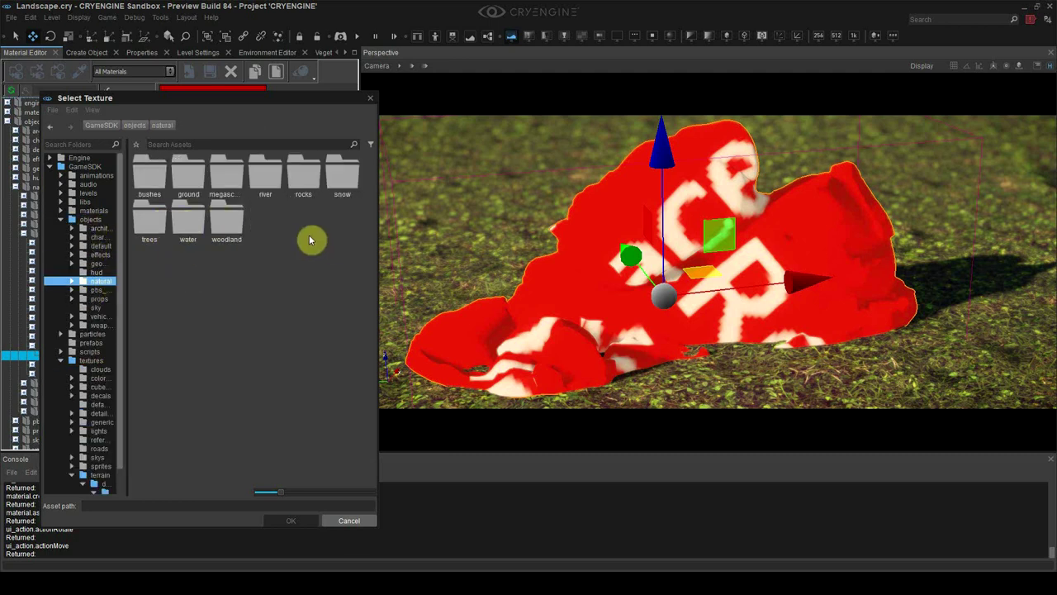
pyautogui.doubleClick(304, 175)
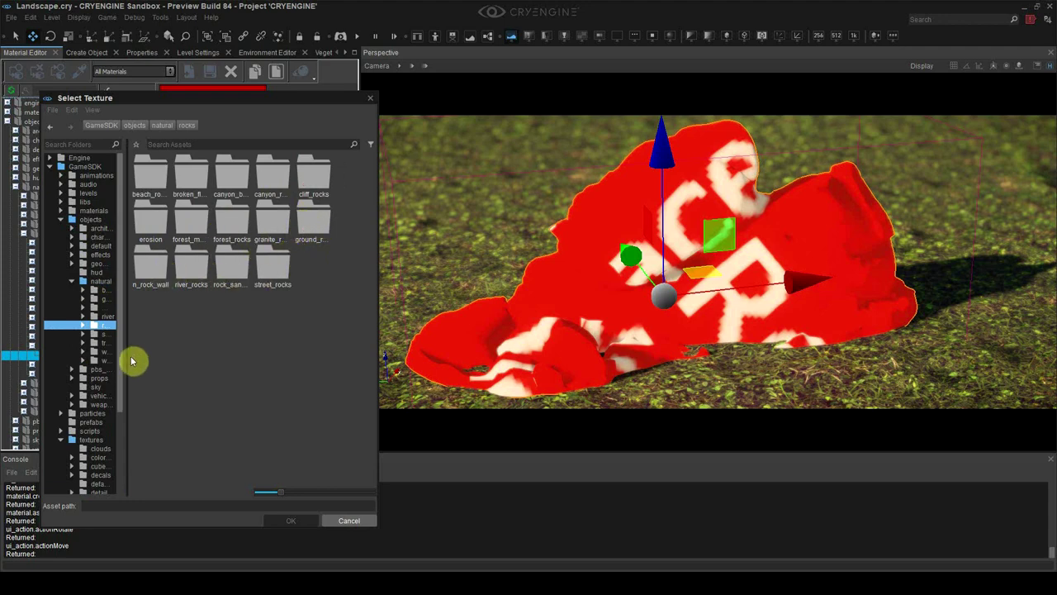
pyautogui.moveTo(124, 357); pyautogui.dragTo(208, 355)
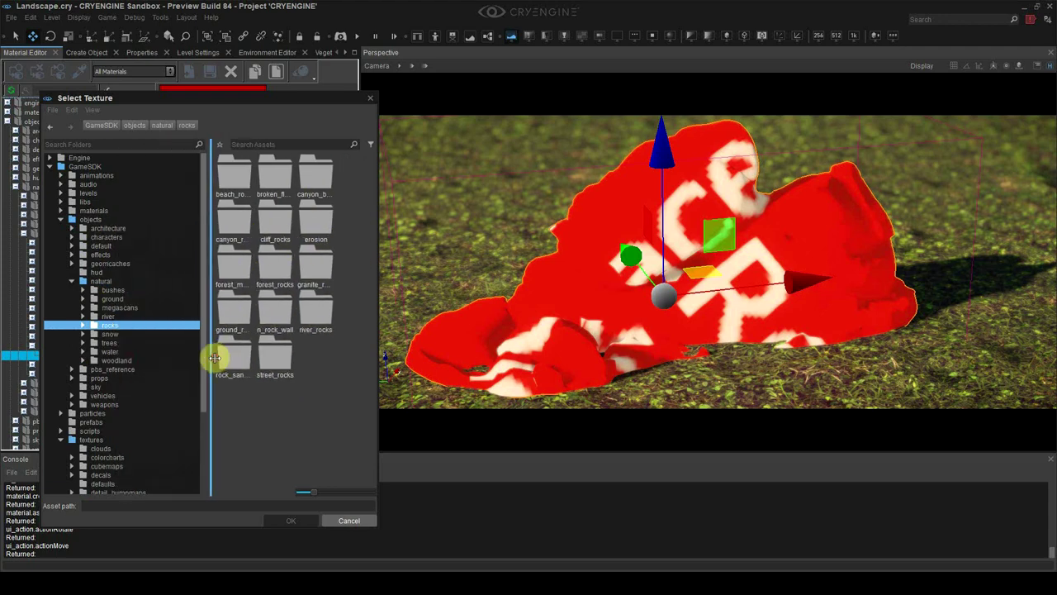
pyautogui.doubleClick(126, 327)
pyautogui.click(144, 440)
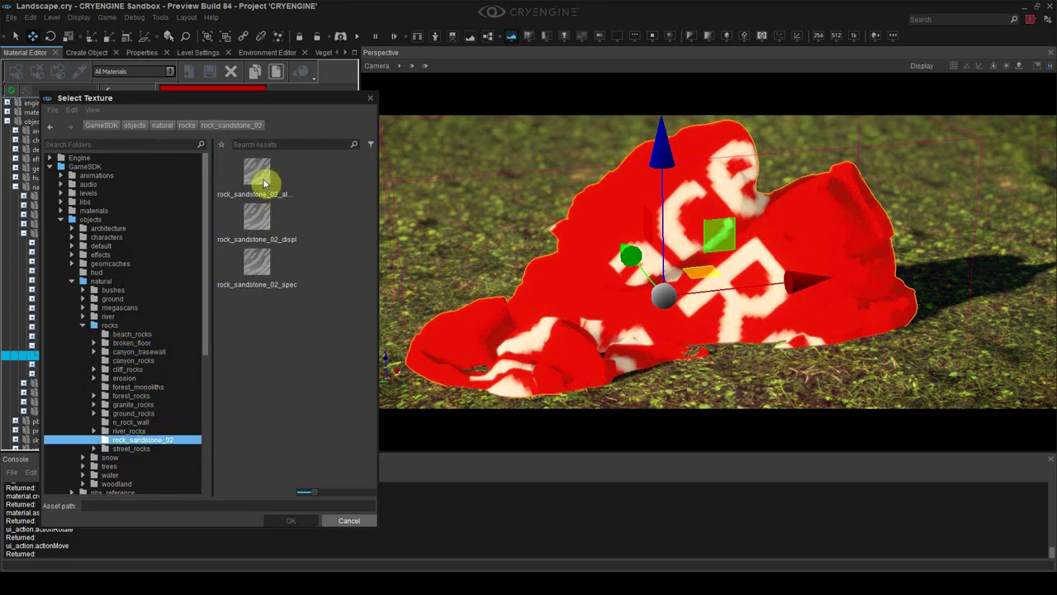
pyautogui.doubleClick(263, 181)
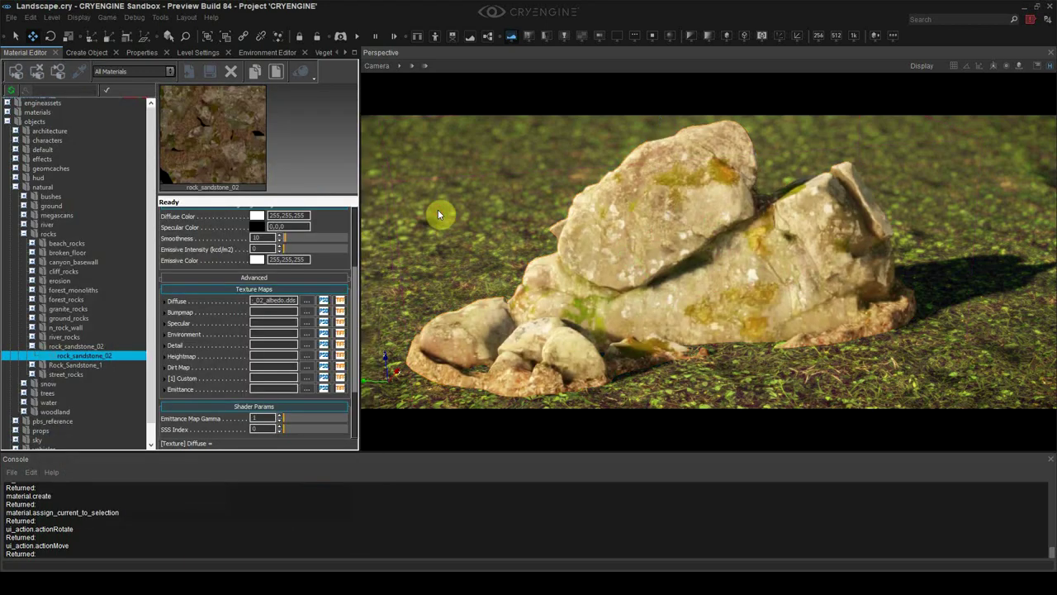
# - Select the rock, lower it very slightly along the vertical axis, deselect it and save the level
pyautogui.click(747, 260)
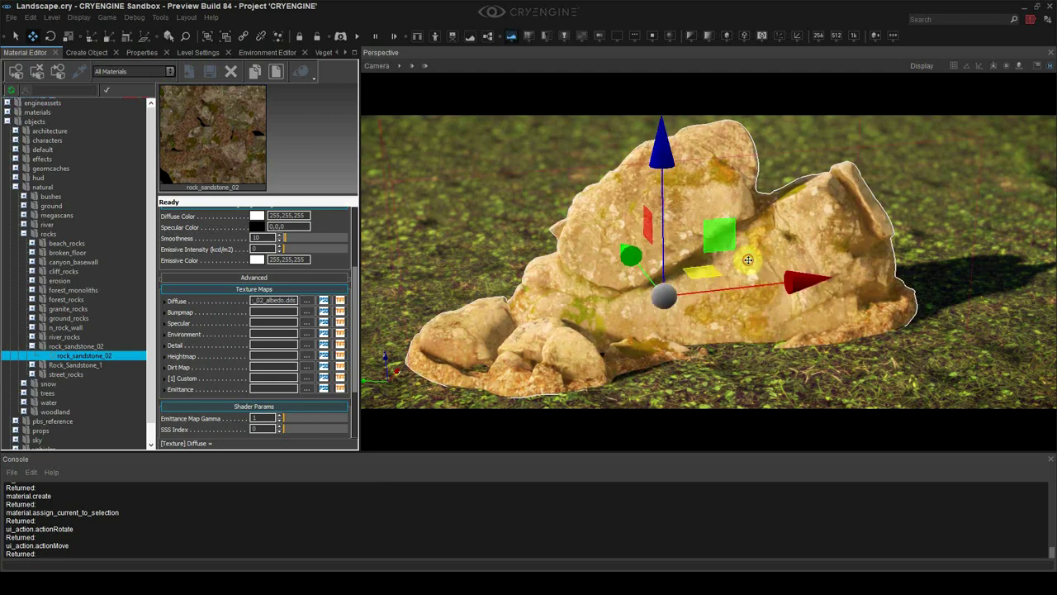
pyautogui.moveTo(663, 163); pyautogui.dragTo(664, 166)
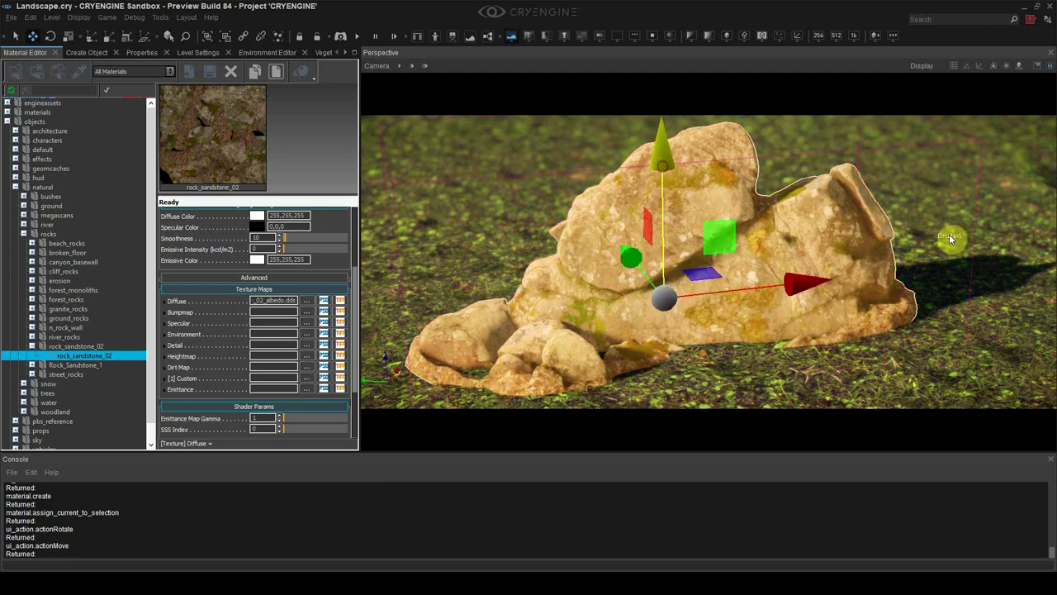
pyautogui.click(951, 239)
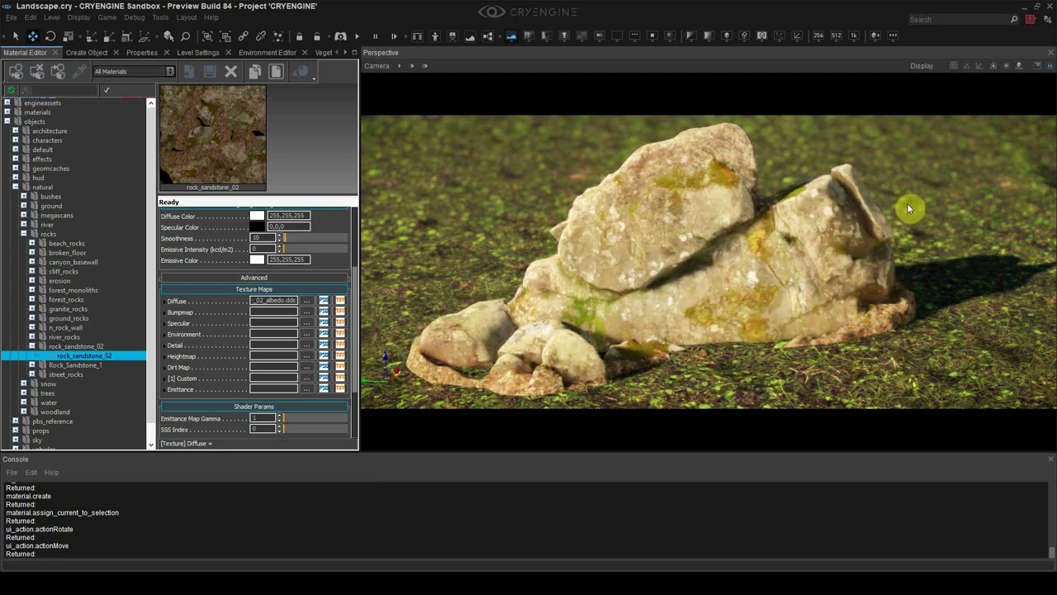
pyautogui.hotkey('ctrl', 's')
# - Load the rock_sandstone_02_ddna texture as the material's Bumpmap
pyautogui.moveTo(263, 313)
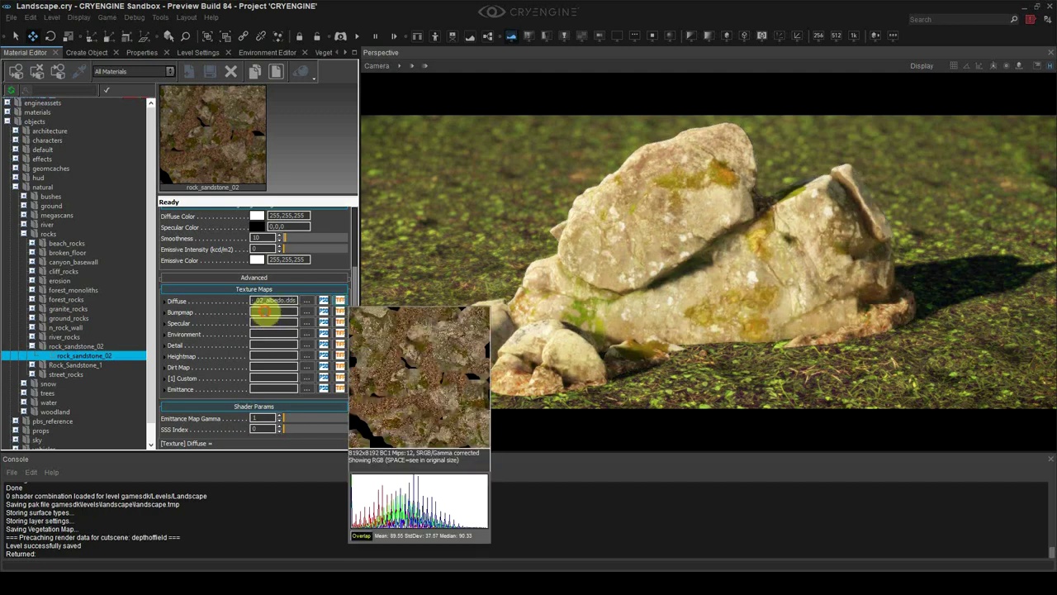
pyautogui.click(306, 312)
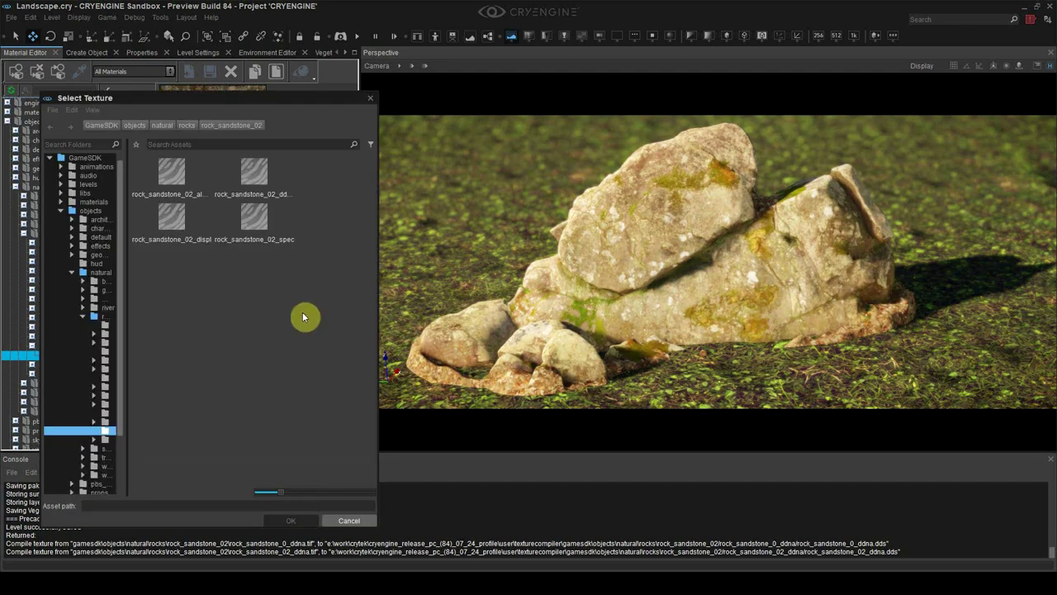
pyautogui.doubleClick(262, 177)
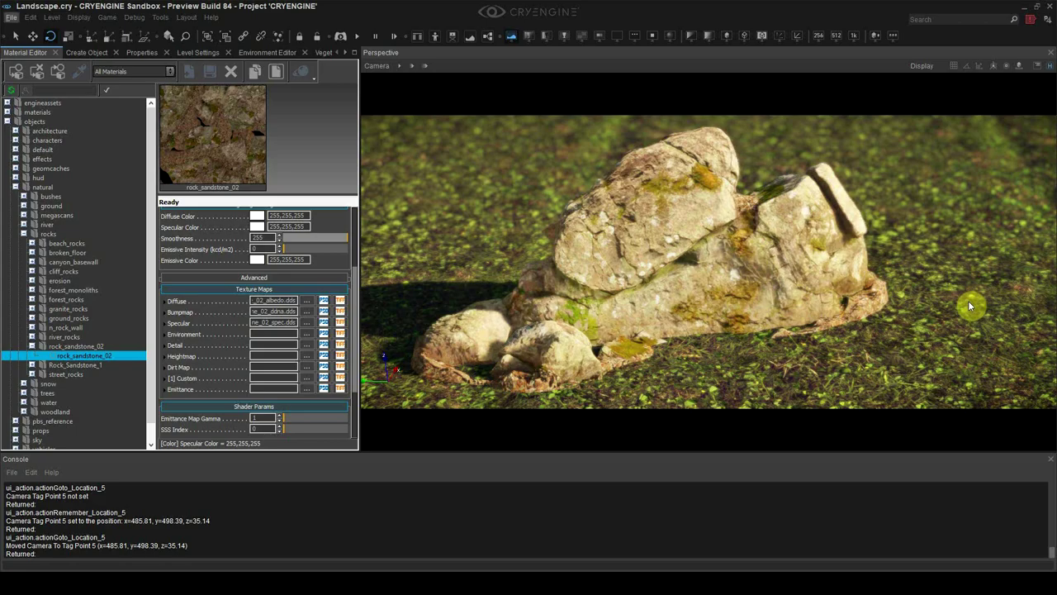
# - Switch to Photoshop and invert only the Green channel of rock_sandstone_02_ddna.tif
pyautogui.hotkey('alt', 'Tab')
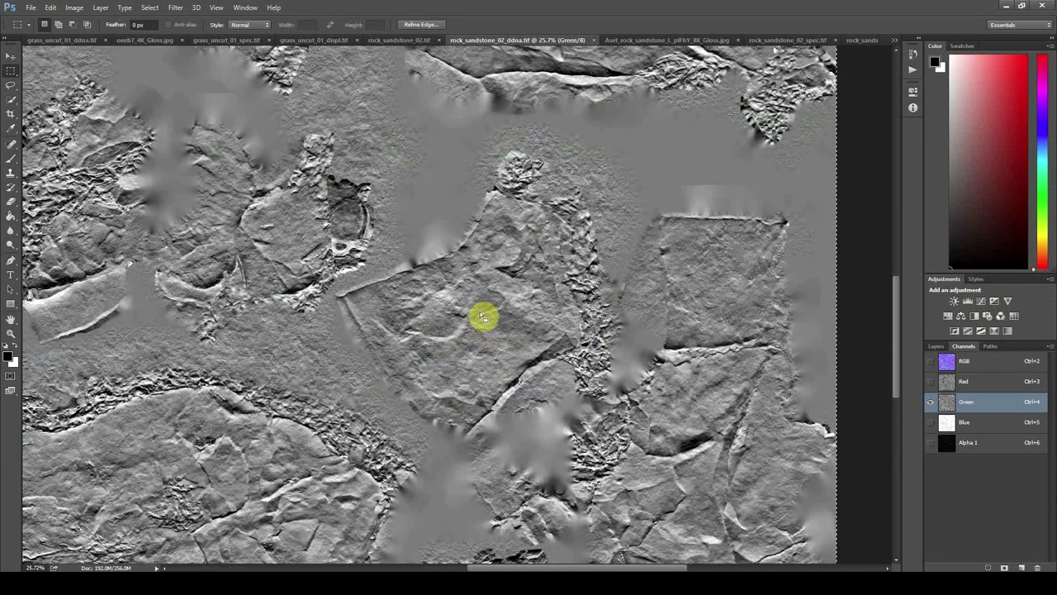
pyautogui.keyDown('alt'); pyautogui.scroll(-5, 482, 316); pyautogui.keyUp('alt')
pyautogui.keyDown('alt'); pyautogui.scroll(-4, 448, 330); pyautogui.keyUp('alt')
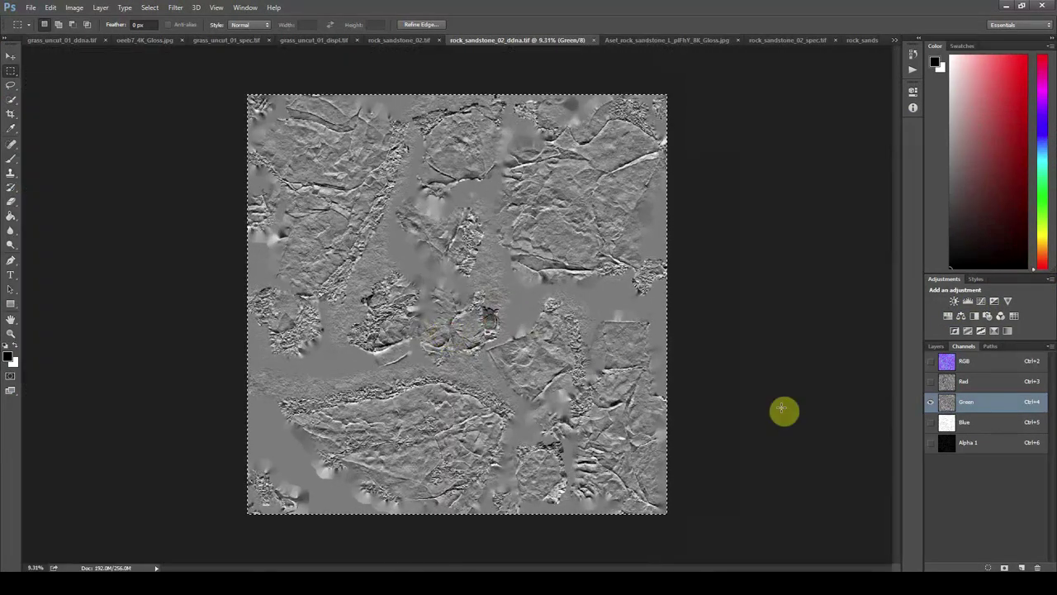
pyautogui.click(964, 383)
pyautogui.click(976, 407)
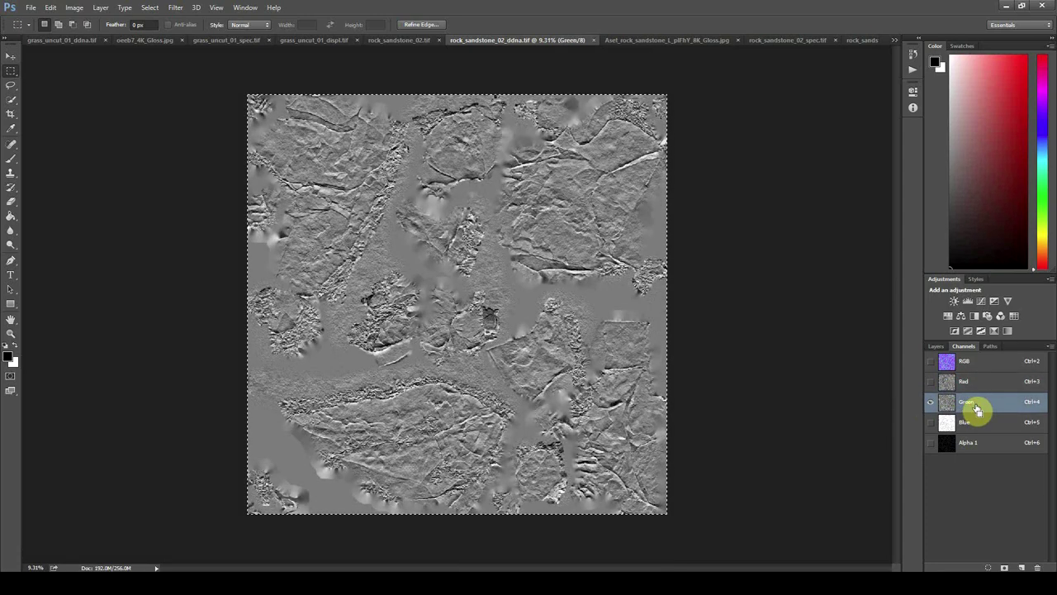
pyautogui.hotkey('ctrl', 'i')
# - Save the inverted normal map in CryTIFPlugin format over rock_sandstone_02_ddna.tif in the rock_sandstone_02 folder
pyautogui.click(30, 8)
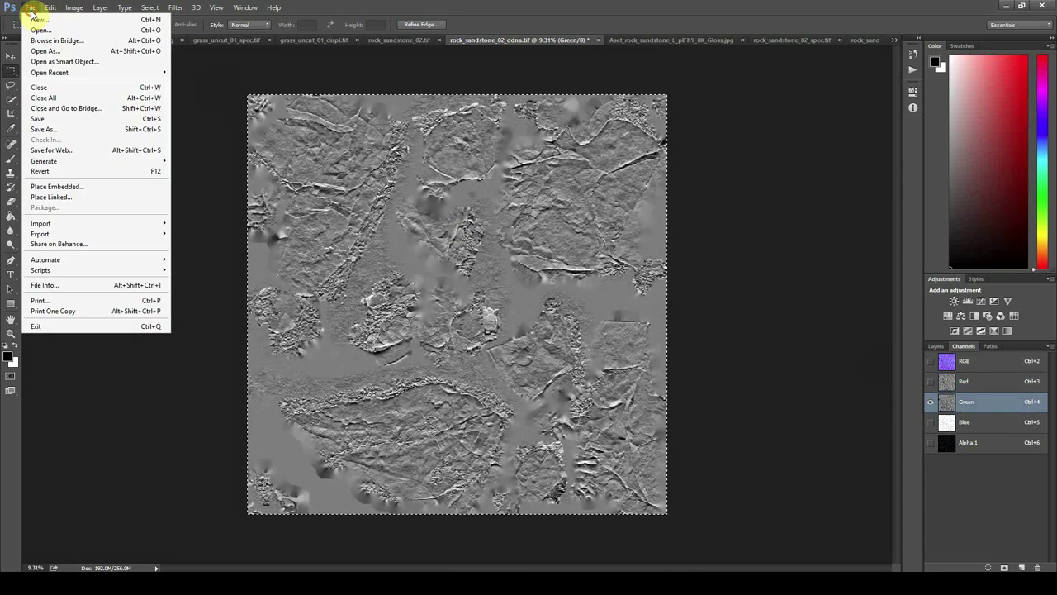
pyautogui.click(45, 130)
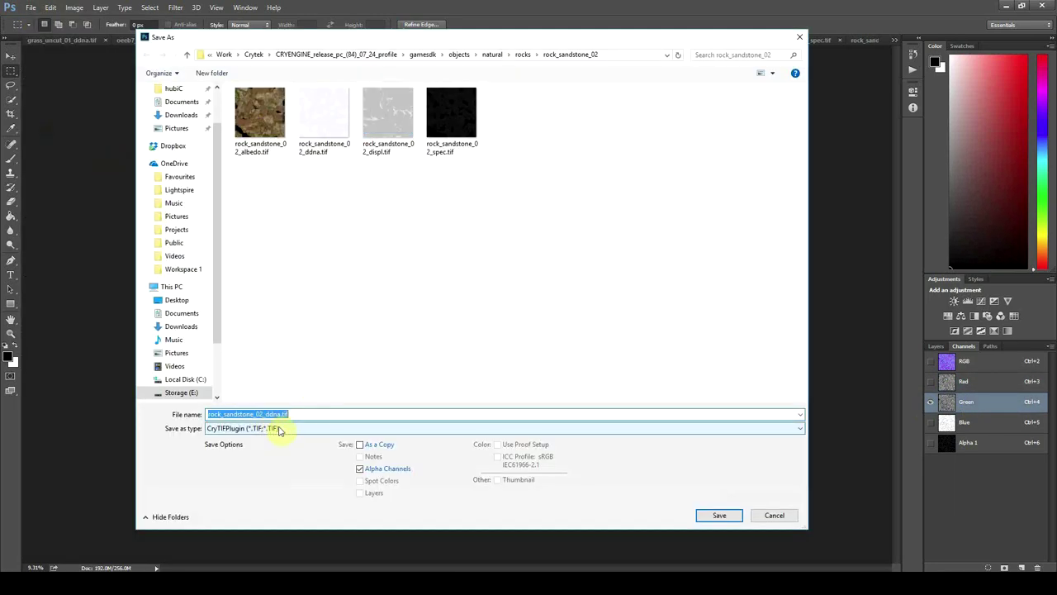
pyautogui.doubleClick(341, 133)
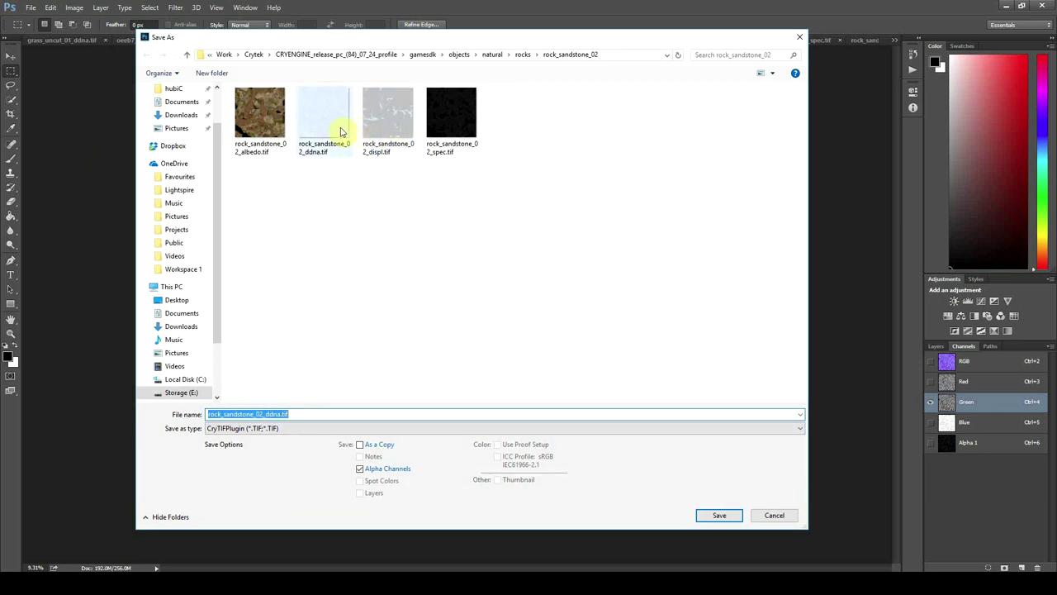
pyautogui.click(546, 290)
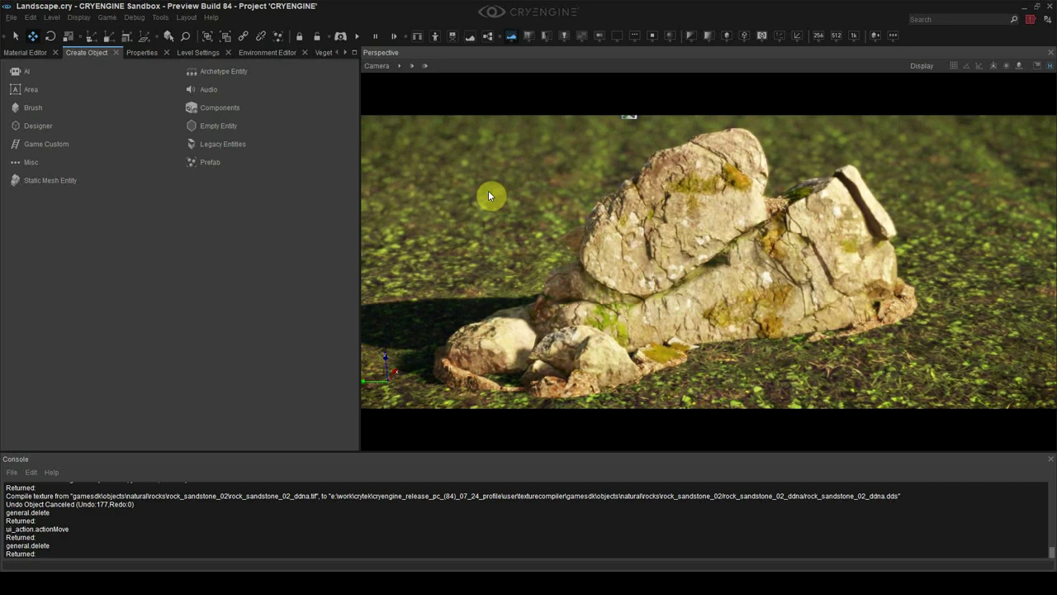
# - Return the camera to saved location 5 in CRYENGINE Sandbox and adjust the sun direction in the Environment Editor
pyautogui.hotkey('shift', 'F5')
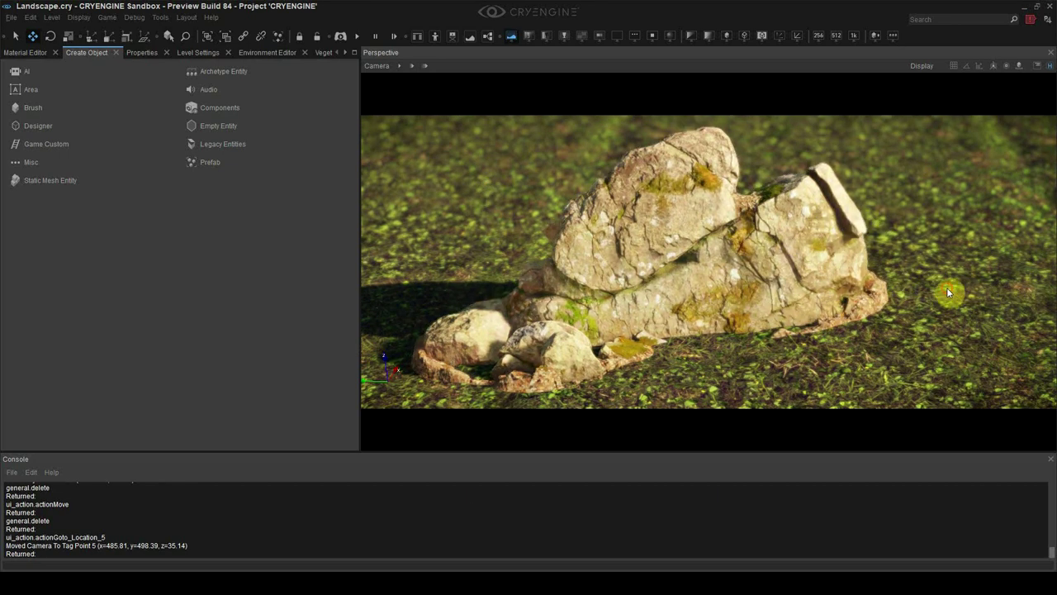
pyautogui.click(258, 52)
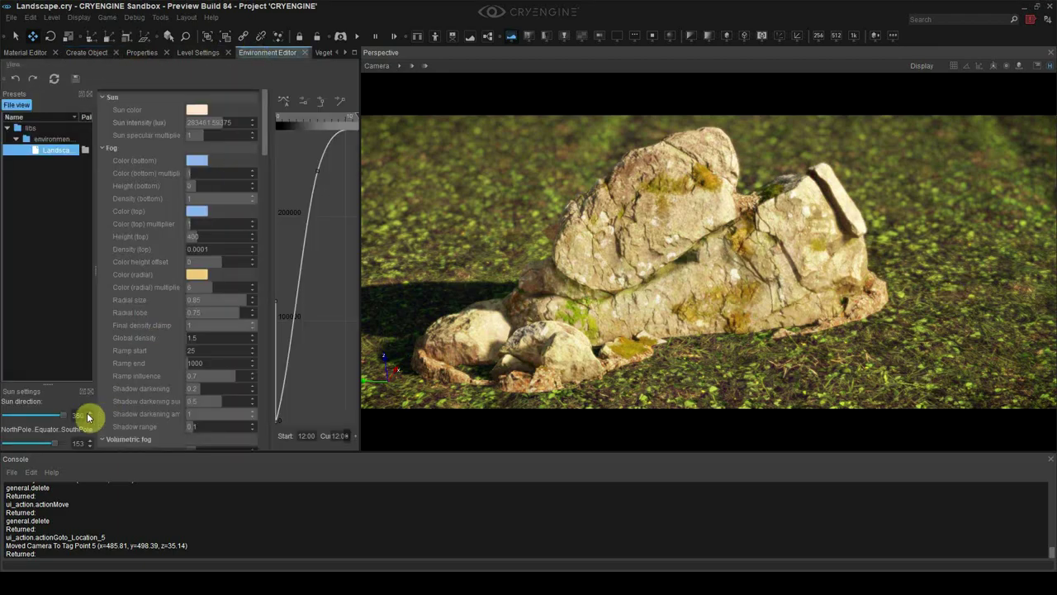
pyautogui.moveTo(66, 419); pyautogui.dragTo(36, 444)
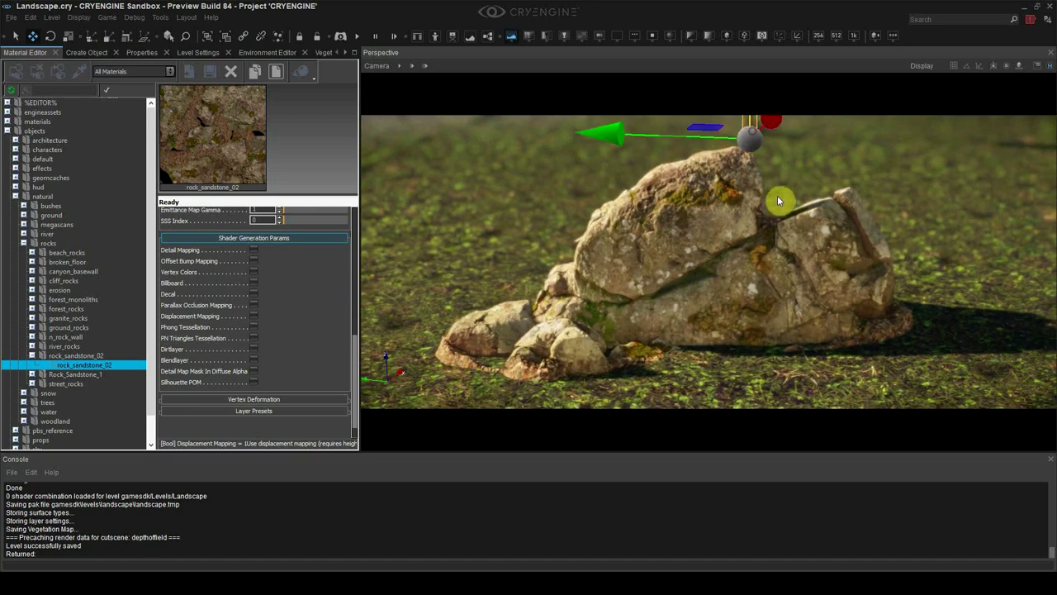
# - Delete the selected object above the rock and save the level
pyautogui.press('Delete')
pyautogui.hotkey('ctrl', 's')
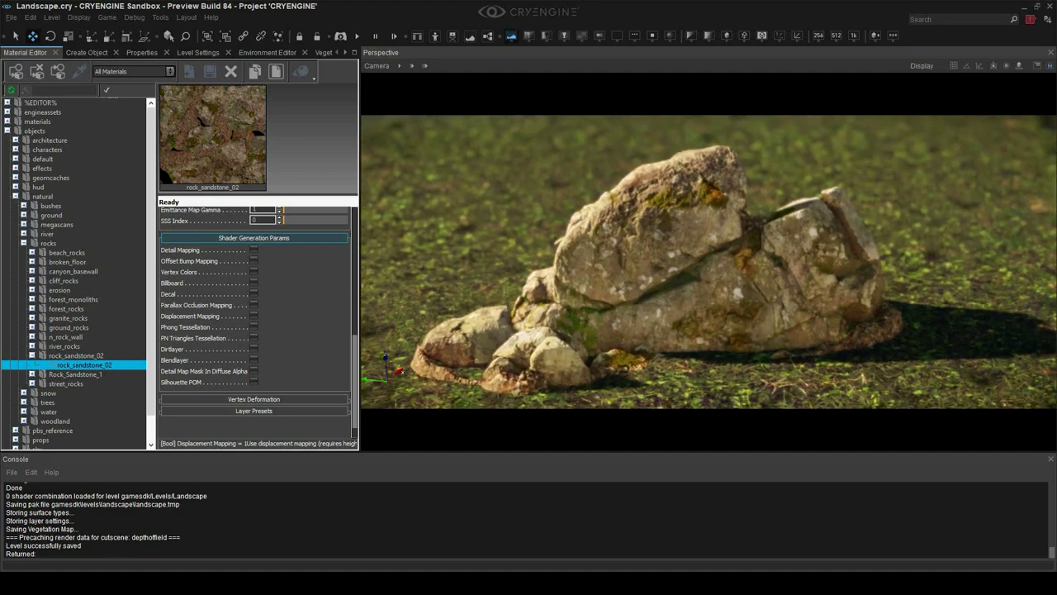
# - Pick the grass_uncut_01 material from the terrain in the viewport and enable its Soft Depth Test
pyautogui.click(79, 71)
pyautogui.click(665, 382)
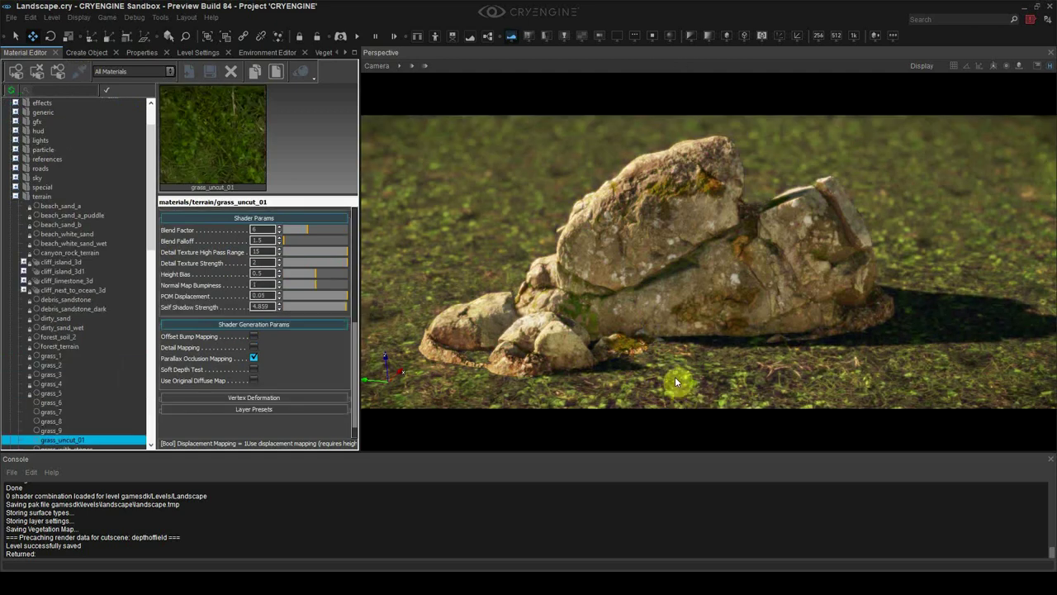
pyautogui.scroll(-1, 240, 359)
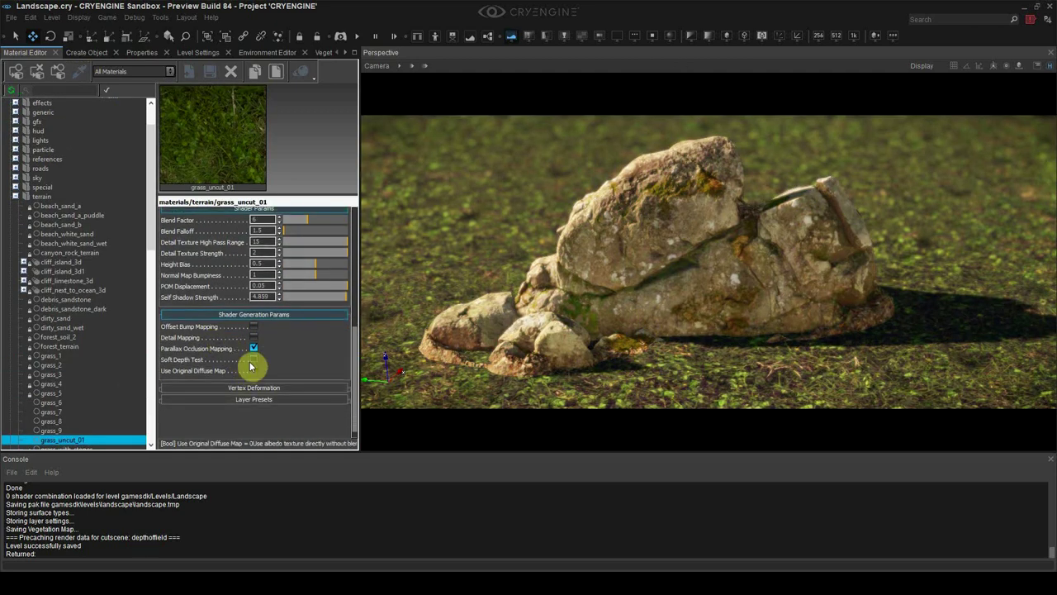
pyautogui.click(252, 360)
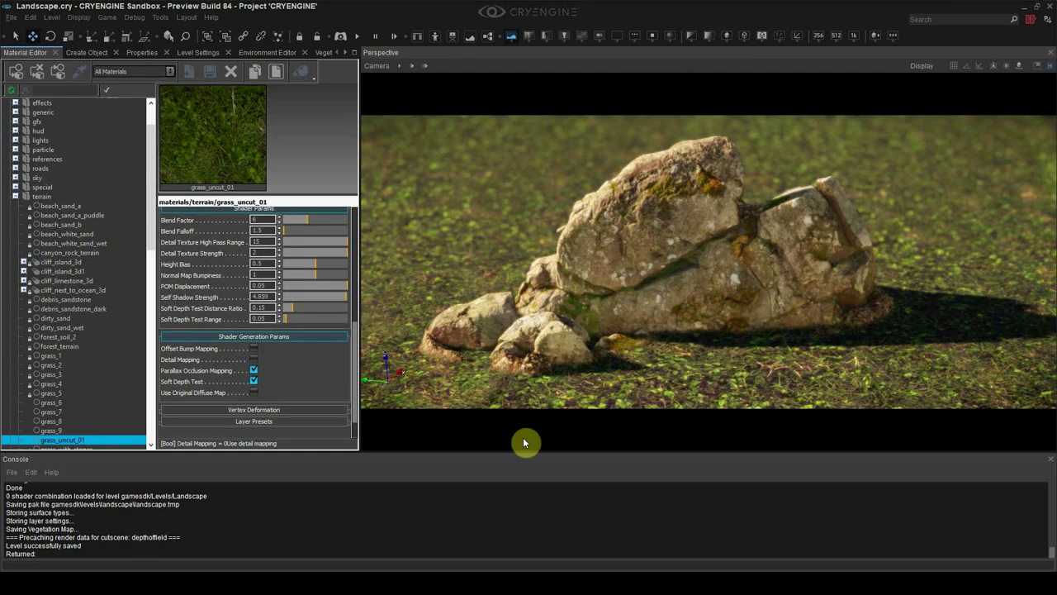
# - Compare the transition between rock base and grass up close with Soft Depth Test switched off and back on
pyautogui.moveTo(520, 435); pyautogui.dragTo(540, 363, button='right')
pyautogui.press('w')
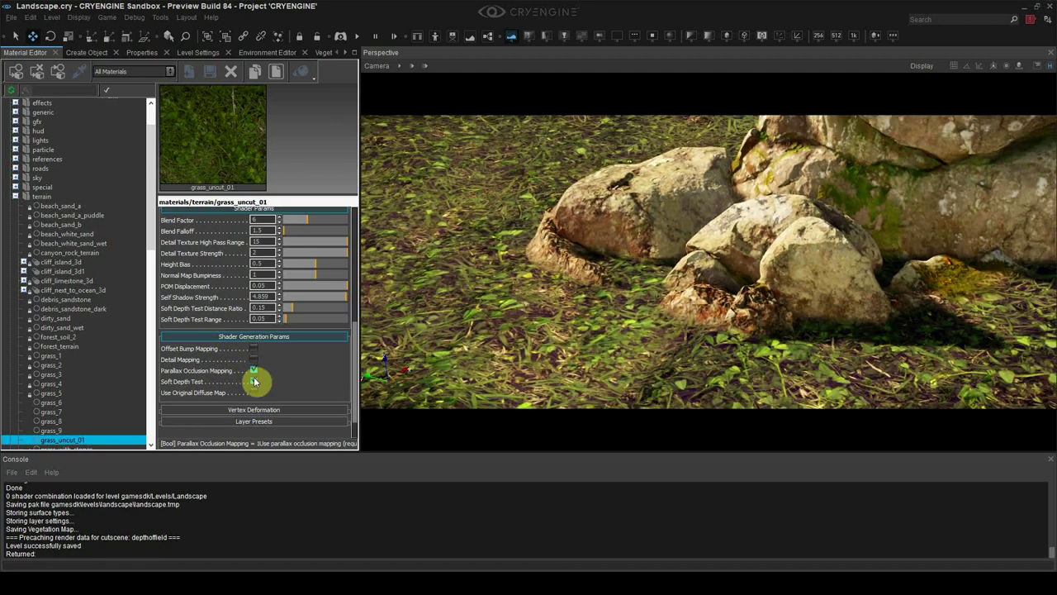
pyautogui.click(255, 382)
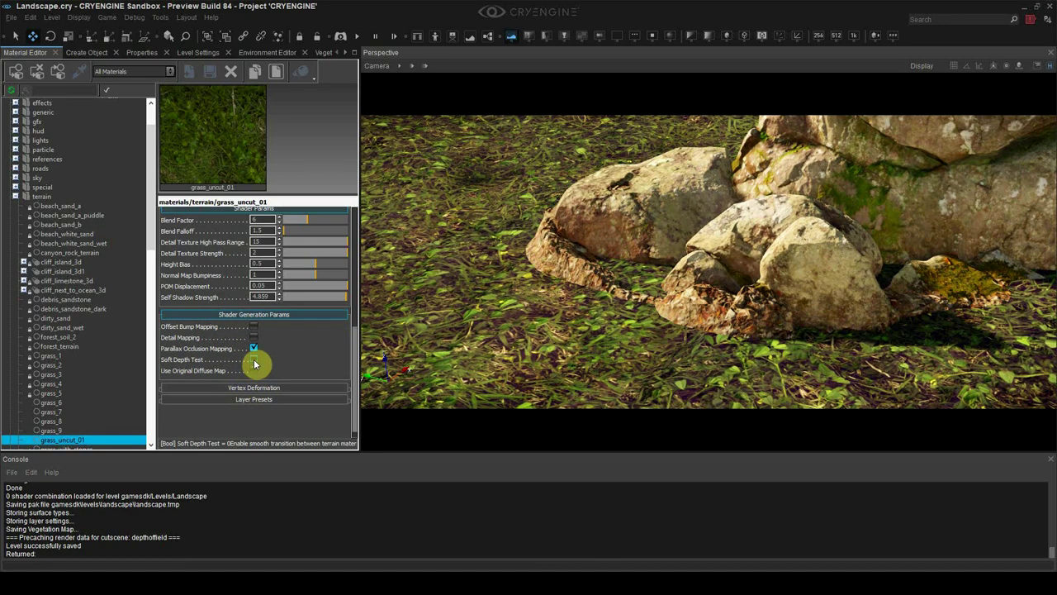
pyautogui.click(254, 360)
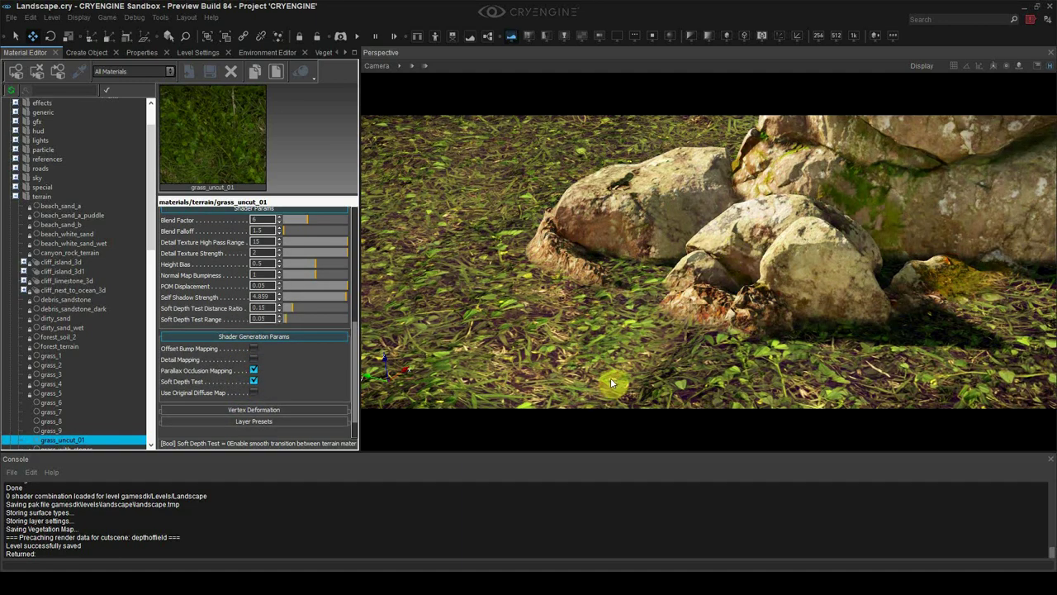
# - Set the grass material's Soft Depth Test Range to 0.051 and its Soft Depth Test Distance Ratio to 0.178
pyautogui.moveTo(610, 377); pyautogui.dragTo(583, 370, button='right')
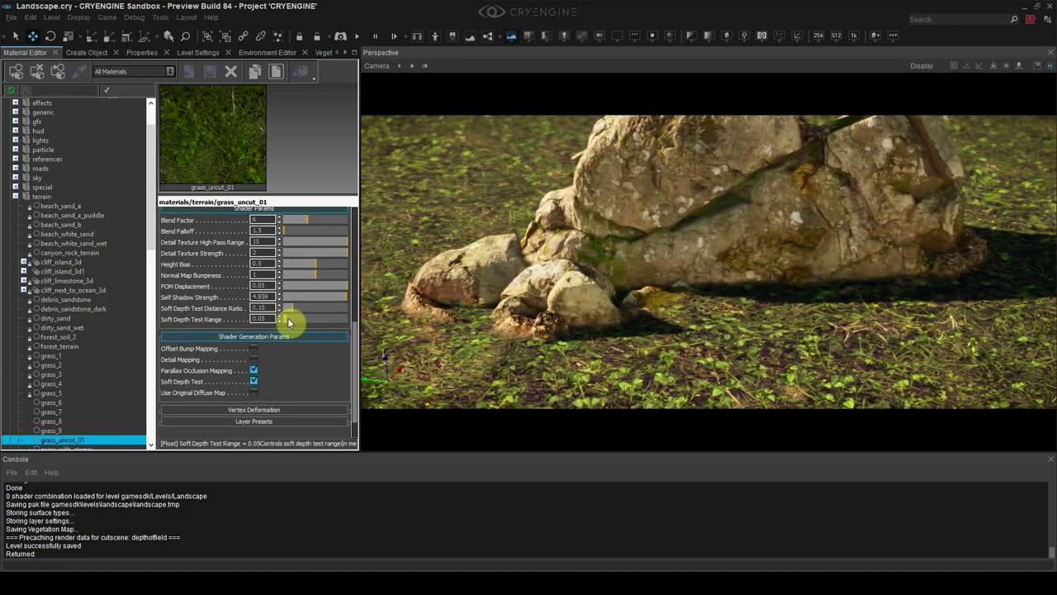
pyautogui.moveTo(287, 318)
pyautogui.mouseDown()
pyautogui.moveTo(285, 330)
pyautogui.moveTo(295, 308)
pyautogui.mouseUp()
pyautogui.press('s')
pyautogui.moveTo(944, 173); pyautogui.dragTo(956, 177, button='right')
pyautogui.press('a')
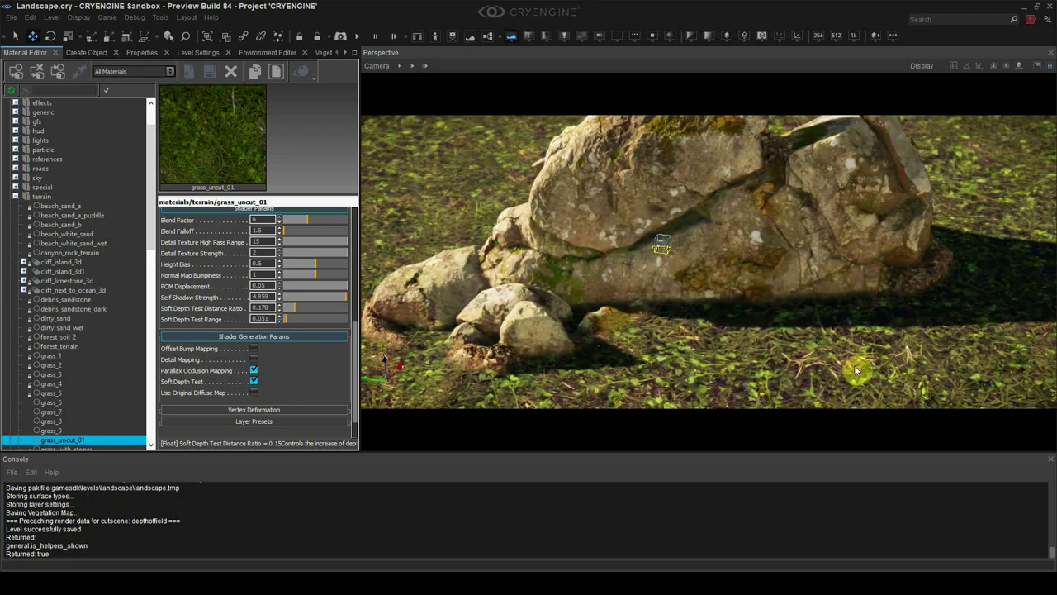
pyautogui.moveTo(855, 367); pyautogui.dragTo(888, 364, button='right')
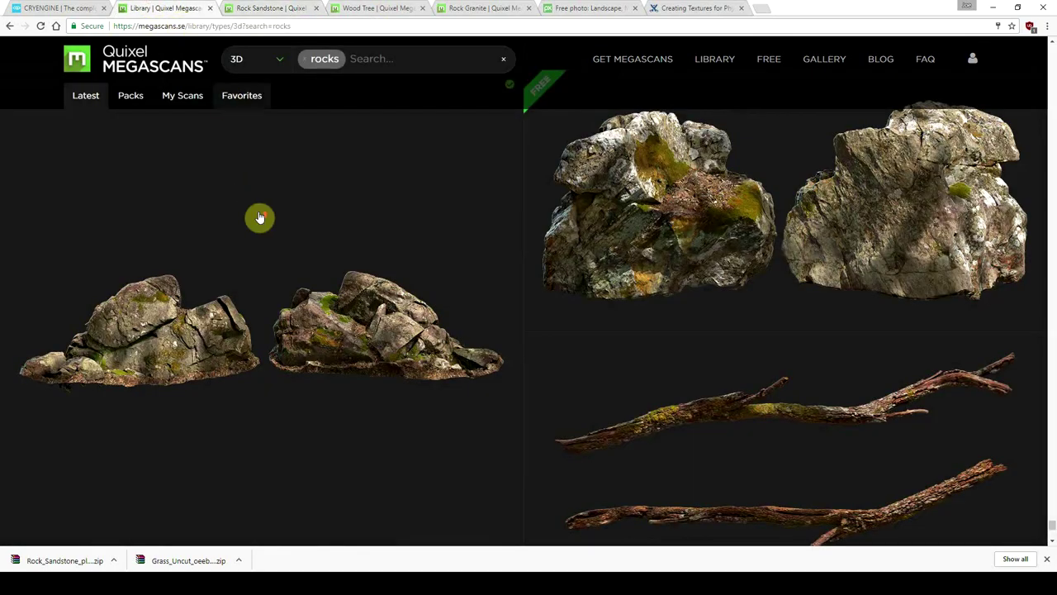
# - Switch the Megascans library to the 3D Plants category and remove the rocks search filter
pyautogui.scroll(3, 259, 217)
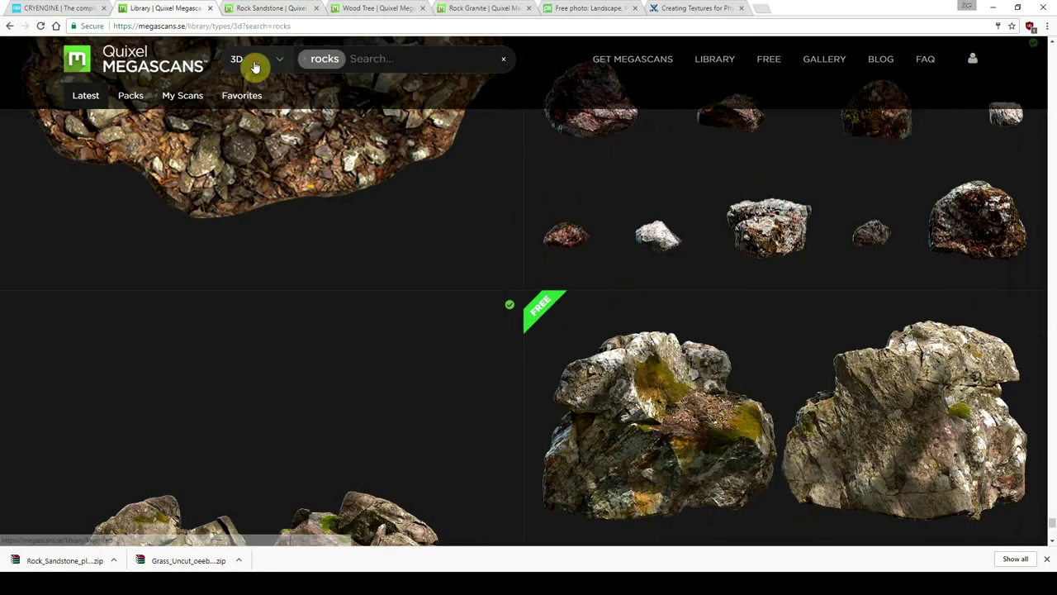
pyautogui.click(253, 59)
pyautogui.click(258, 187)
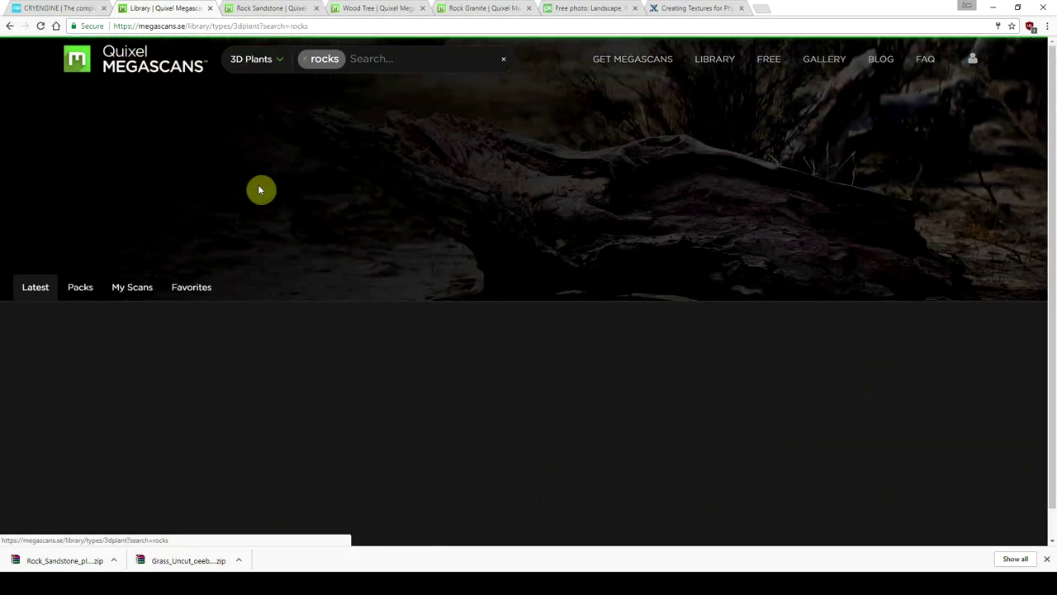
pyautogui.click(307, 58)
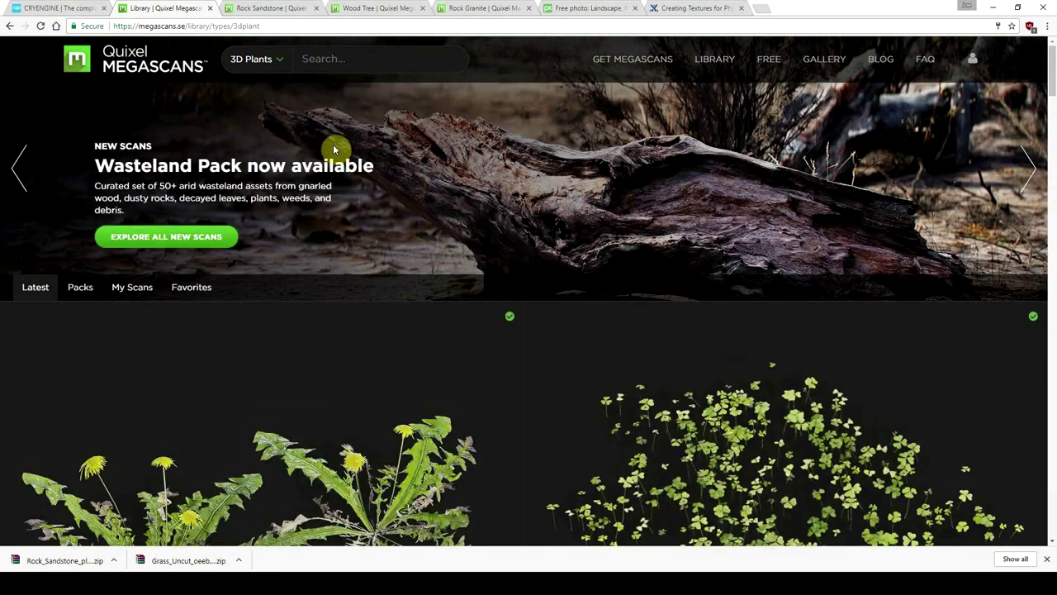
# - Browse the 3D plant scans and open the Grass Clumps asset
pyautogui.scroll(-3, 339, 161)
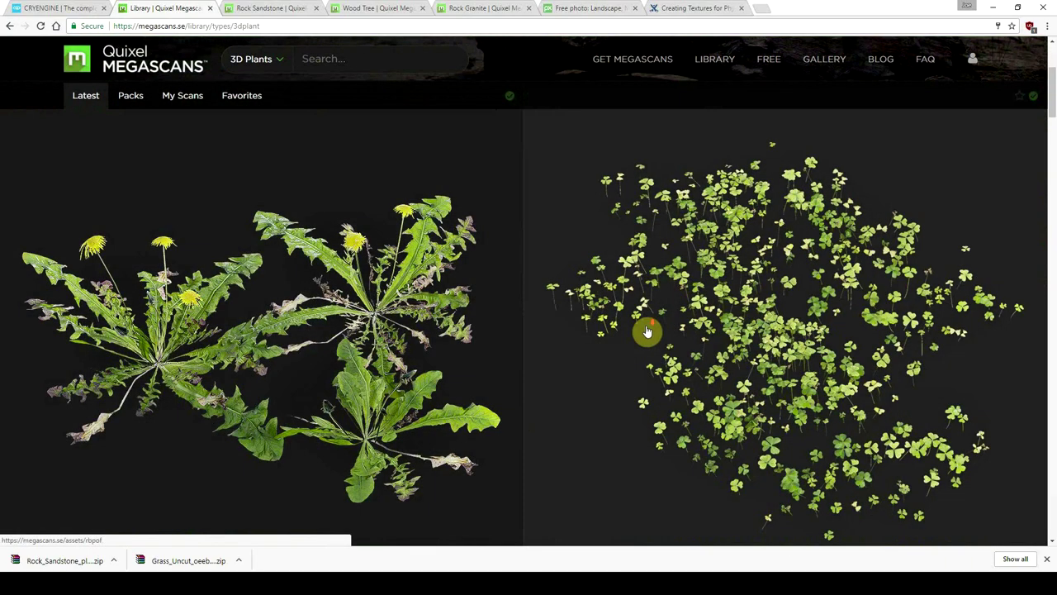
pyautogui.scroll(-5, 644, 331)
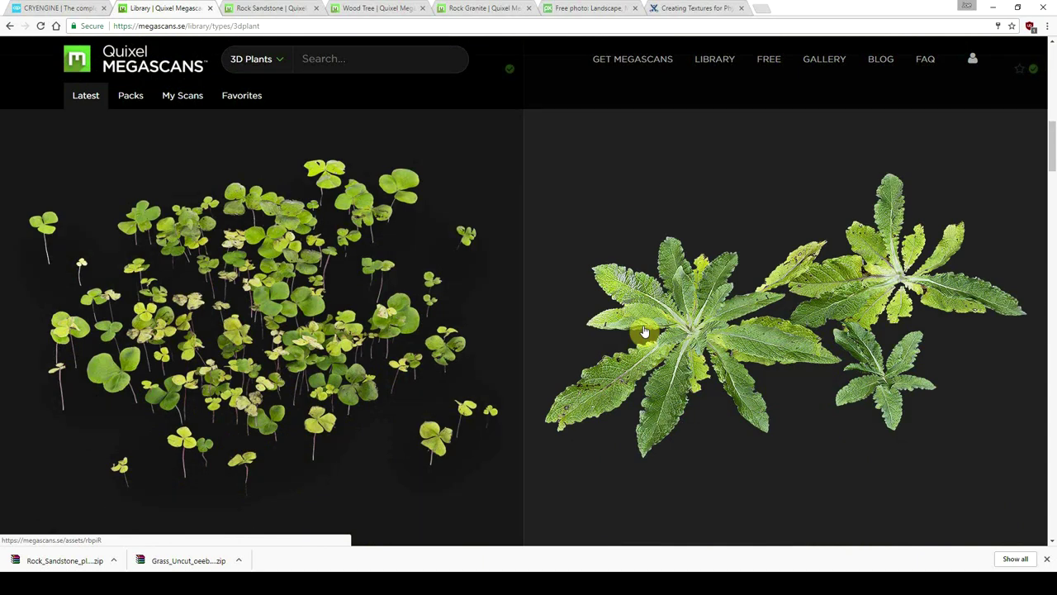
pyautogui.scroll(-15, 644, 330)
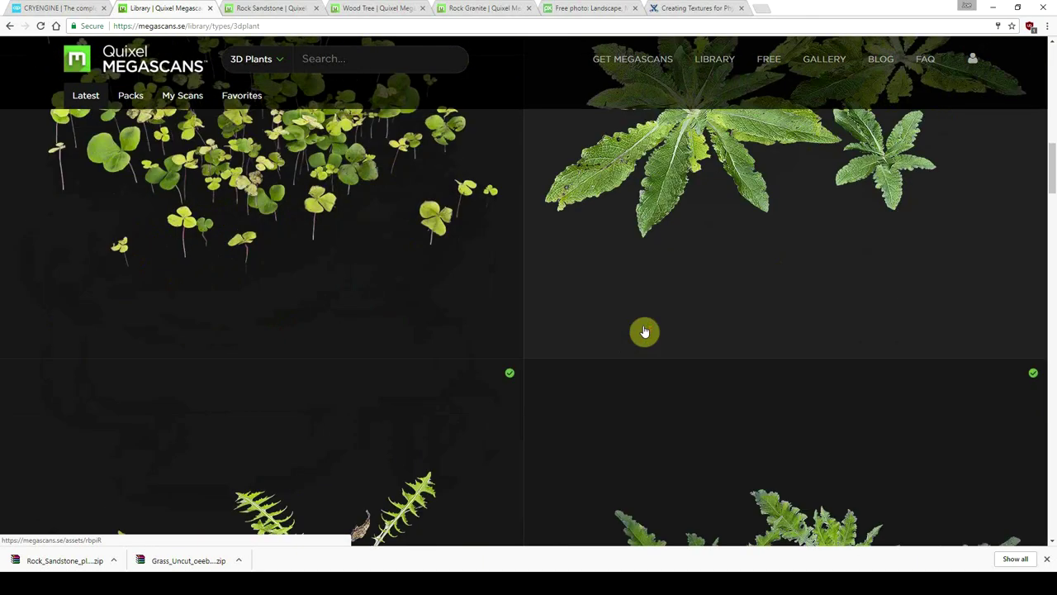
pyautogui.scroll(-5, 644, 331)
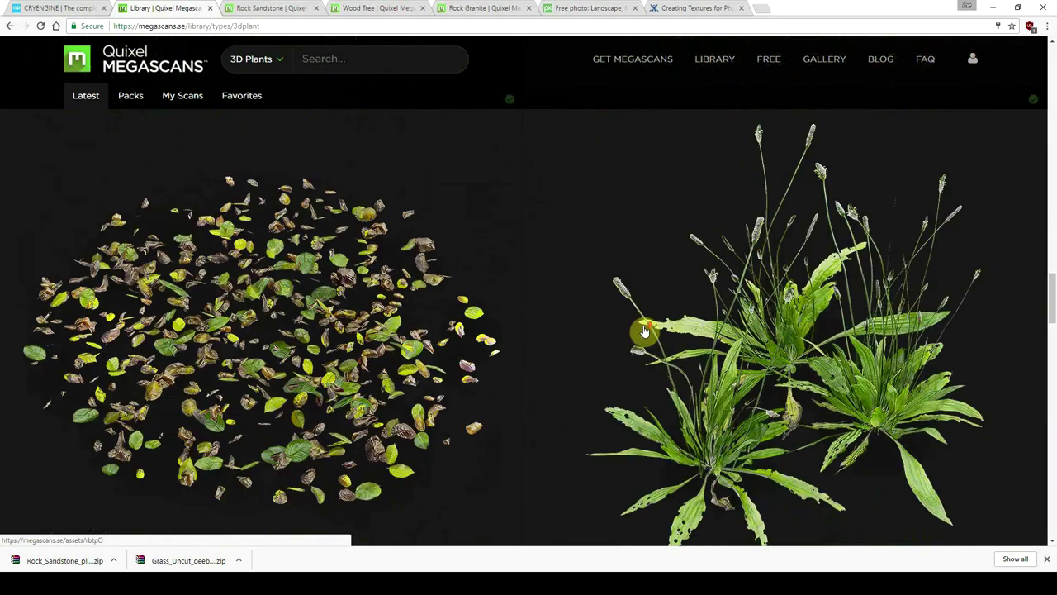
pyautogui.moveTo(1047, 318); pyautogui.dragTo(1045, 429)
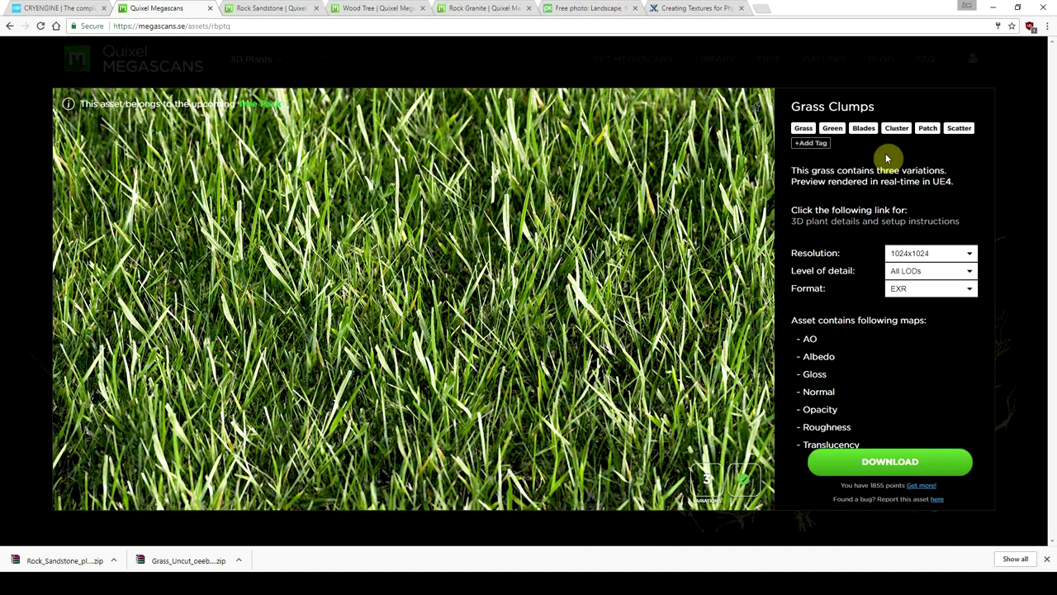
# - Set the Grass Clumps download resolution to 4096x4096 and its level of detail to LOD 2
pyautogui.click(912, 251)
pyautogui.click(909, 287)
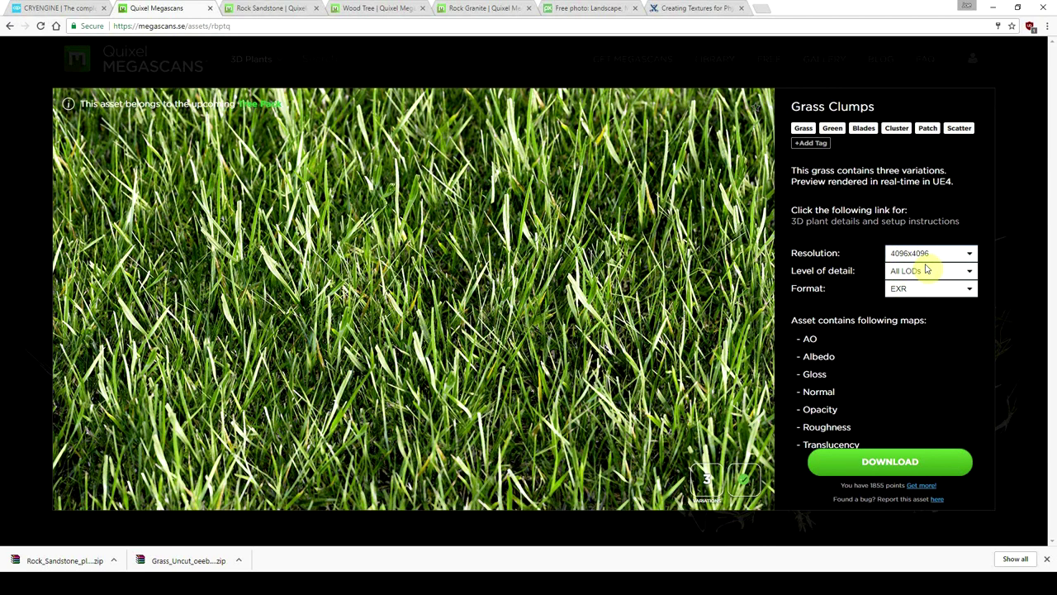
pyautogui.click(929, 271)
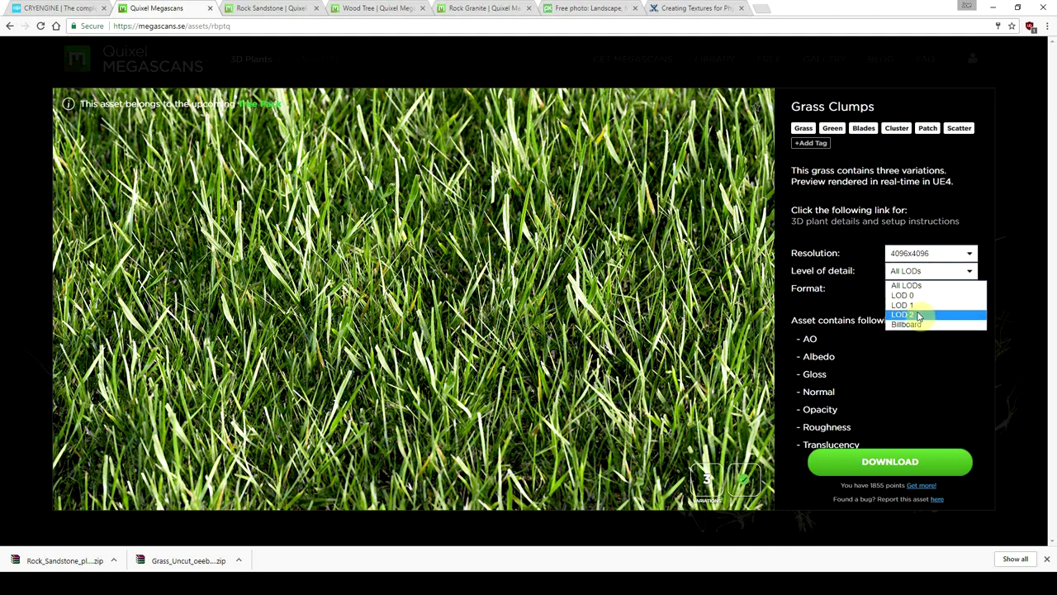
pyautogui.click(918, 315)
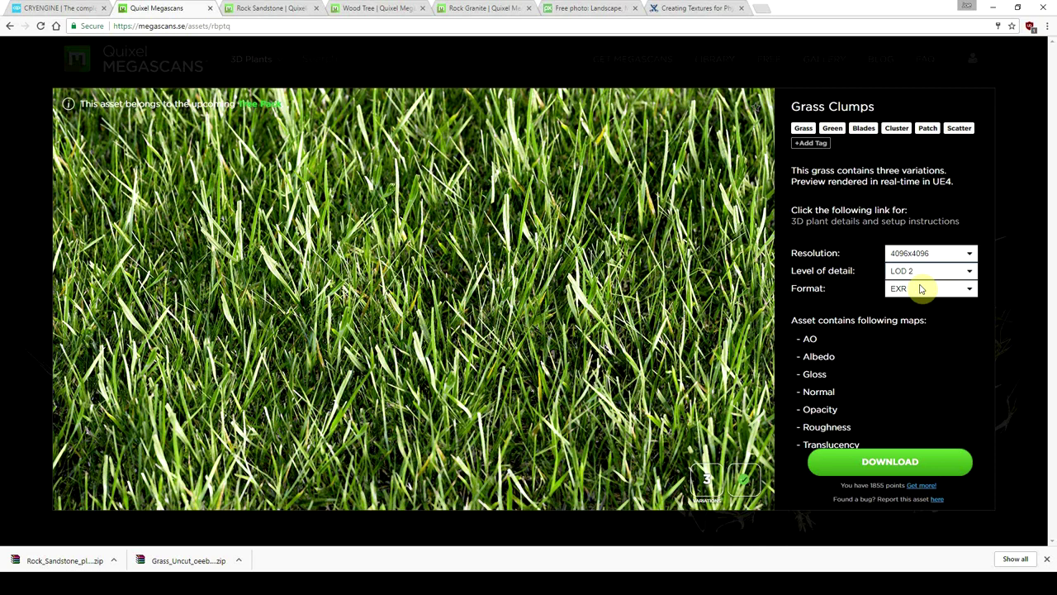
# - Choose JPG as the texture format and download the Grass Clumps asset
pyautogui.click(919, 287)
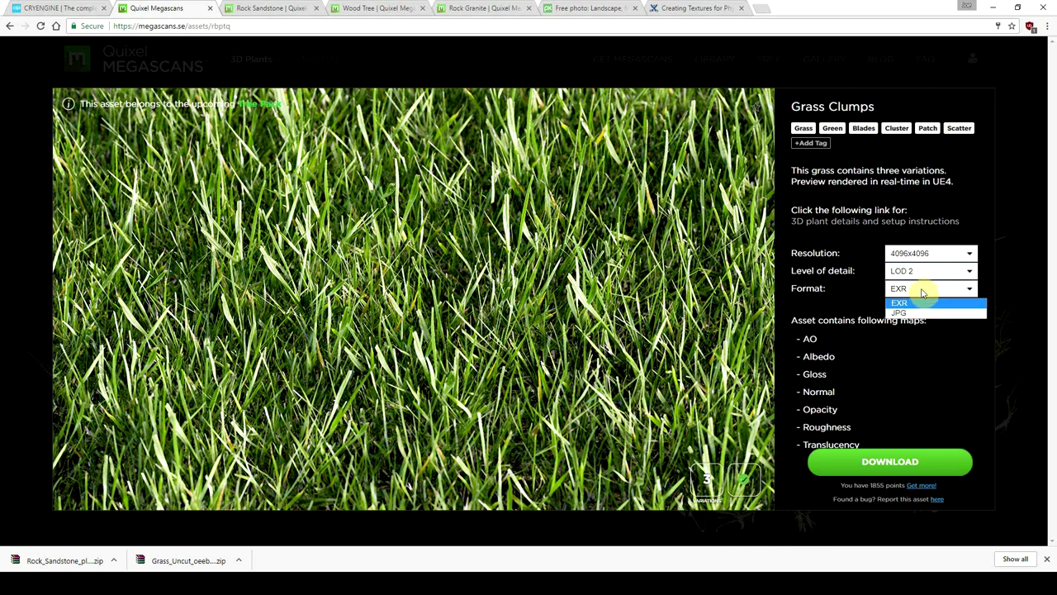
pyautogui.click(915, 314)
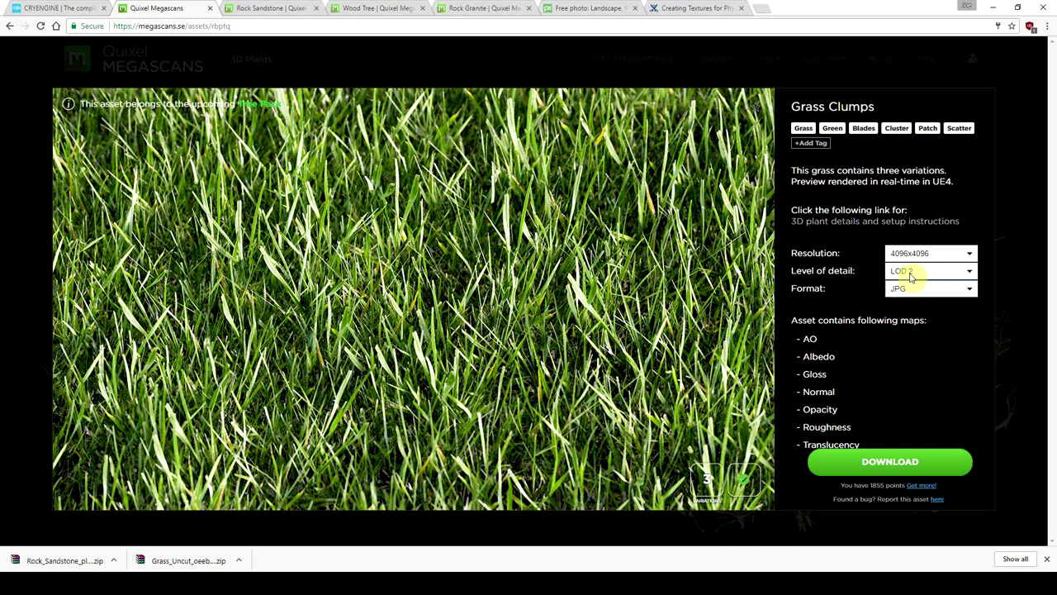
pyautogui.click(916, 289)
pyautogui.click(914, 313)
pyautogui.click(910, 460)
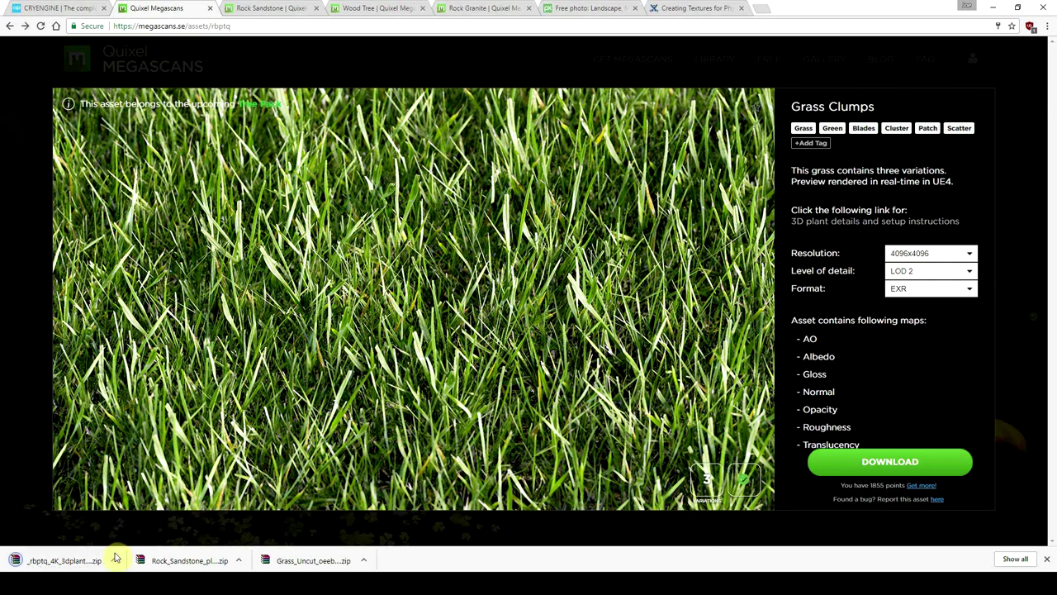
# - Show the downloaded _rbptq_4K_3dplant_ms.zip in its folder and extract the archive there
pyautogui.click(113, 560)
pyautogui.click(129, 522)
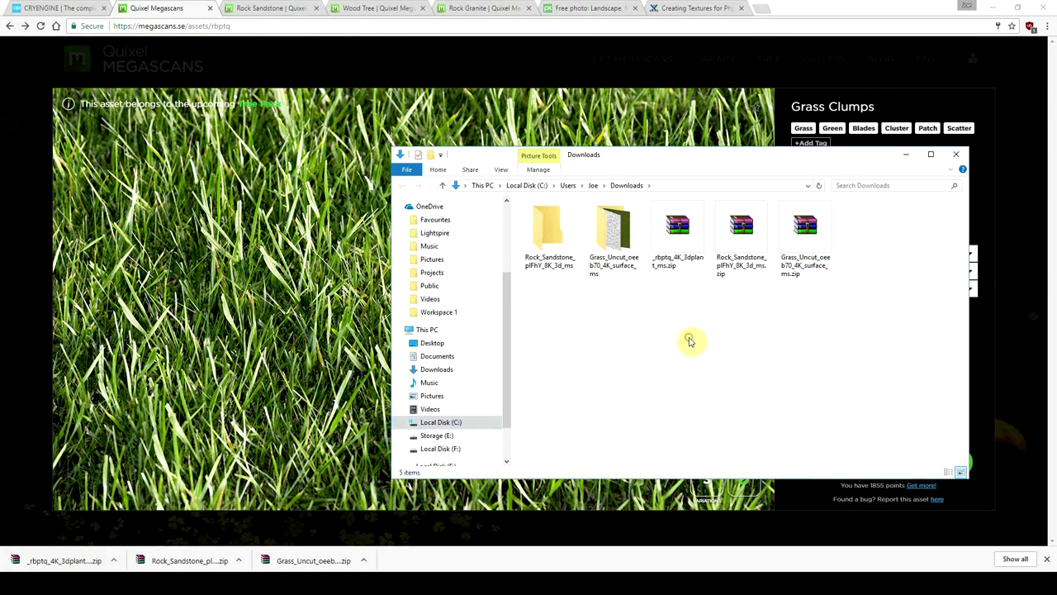
pyautogui.rightClick(681, 244)
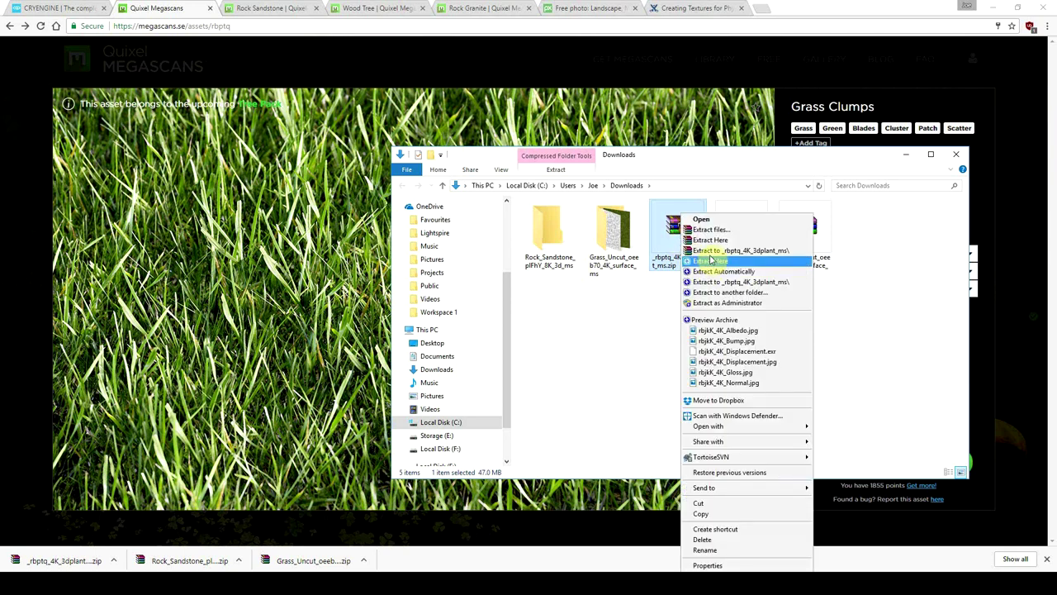
pyautogui.click(710, 258)
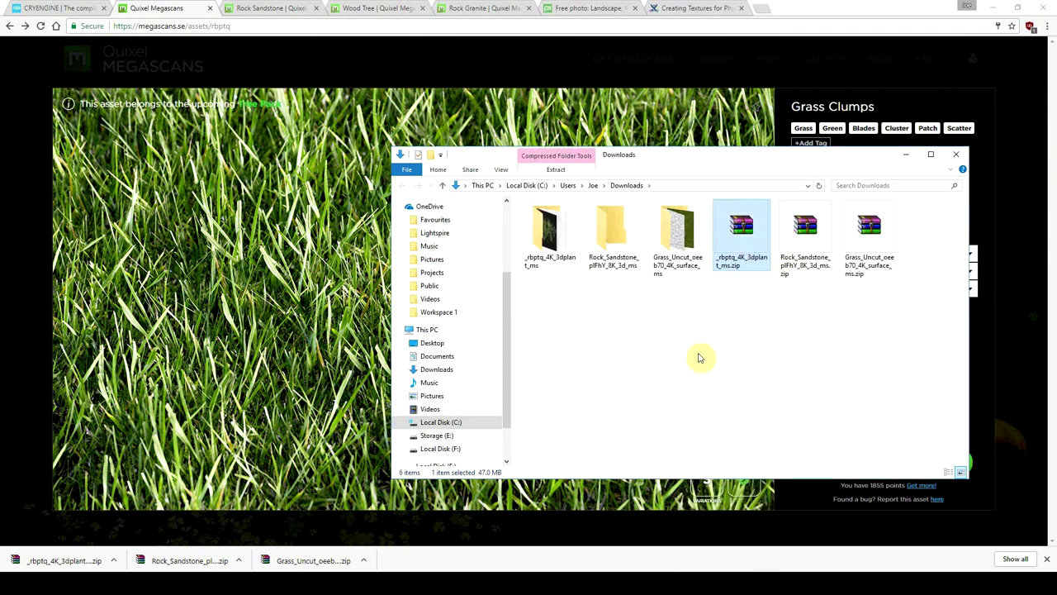
# - Open the extracted _rbptq_4K_3dplant_ms folder and view the plant preview image
pyautogui.doubleClick(545, 227)
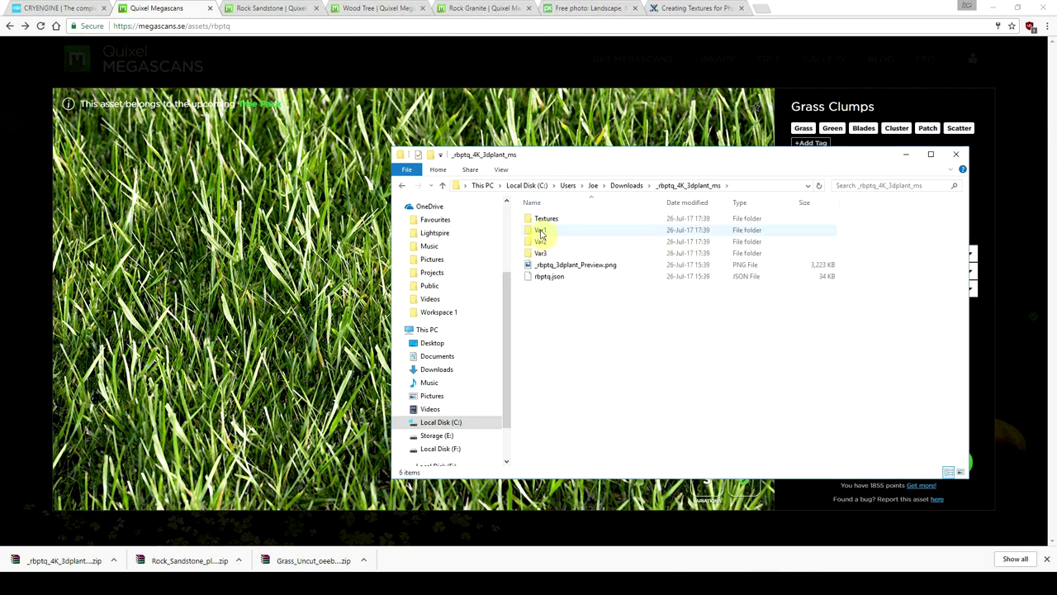
pyautogui.doubleClick(566, 264)
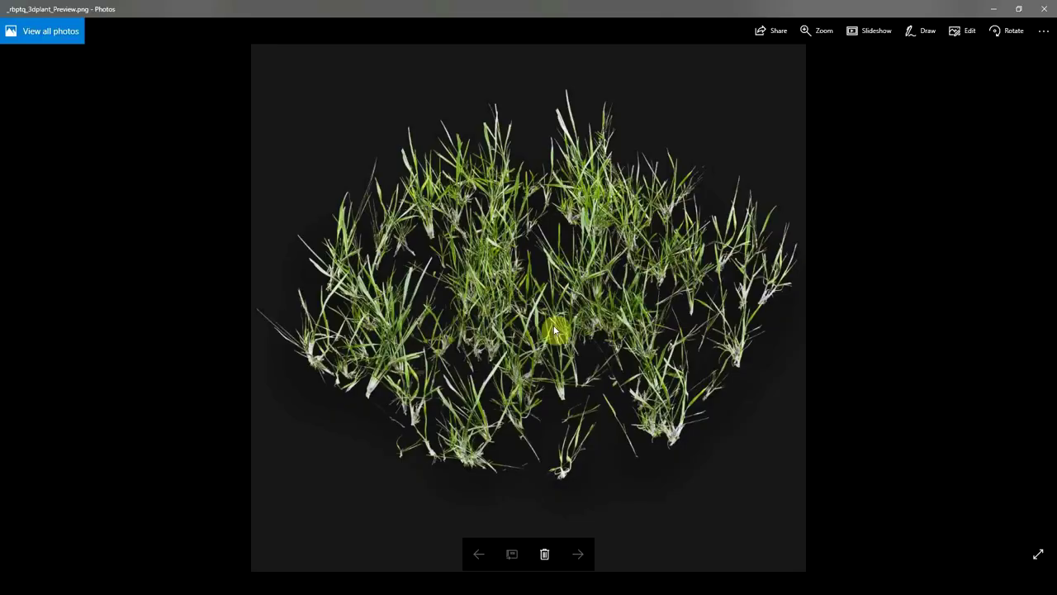
pyautogui.click(1044, 8)
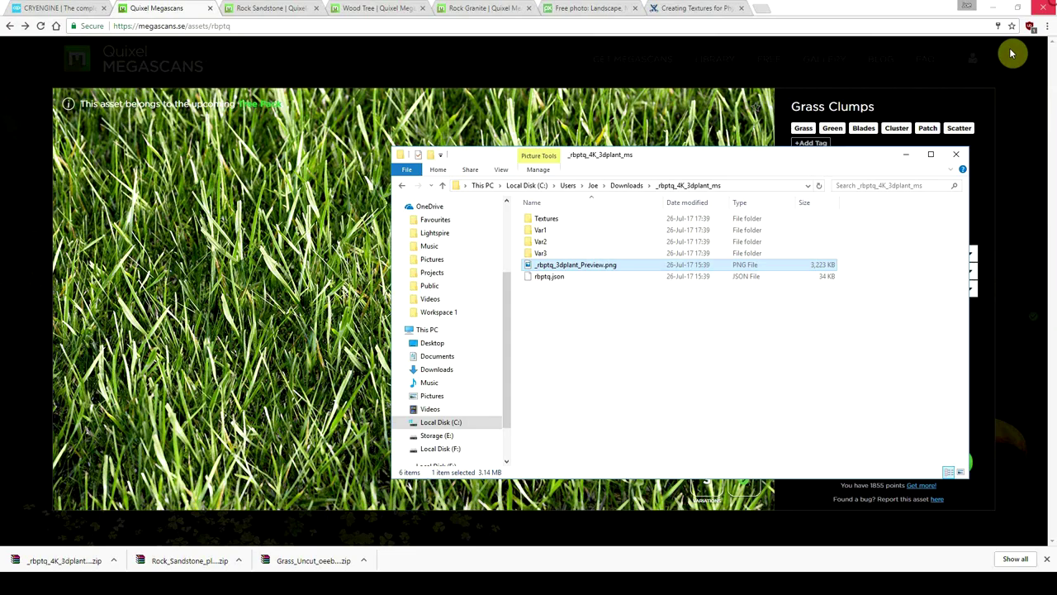
# - Check the contents of the Var1, Var2 and Var3 folders of the grass asset
pyautogui.click(583, 232)
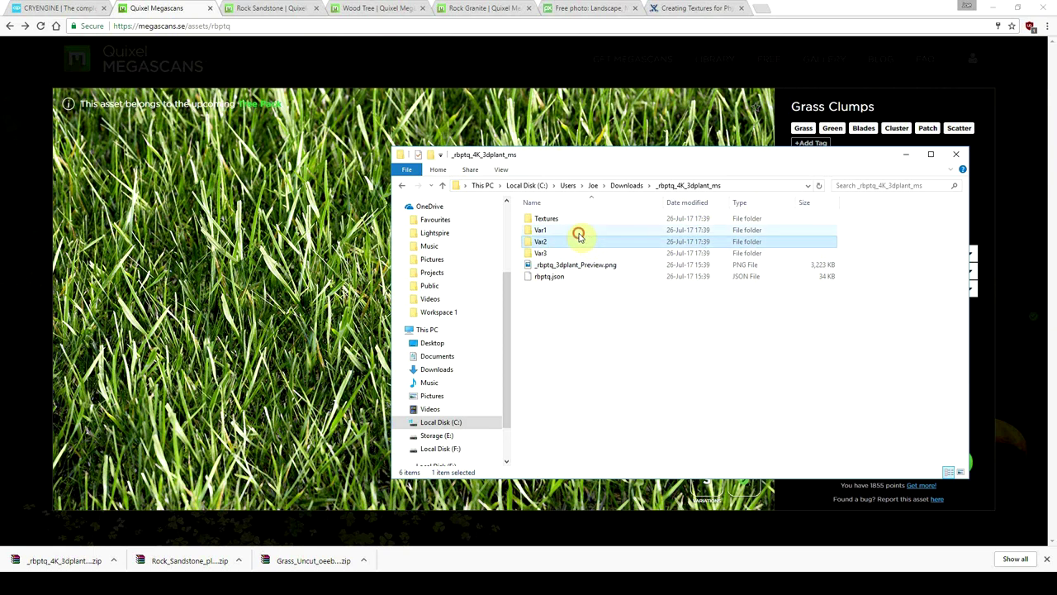
pyautogui.doubleClick(578, 237)
pyautogui.click(677, 186)
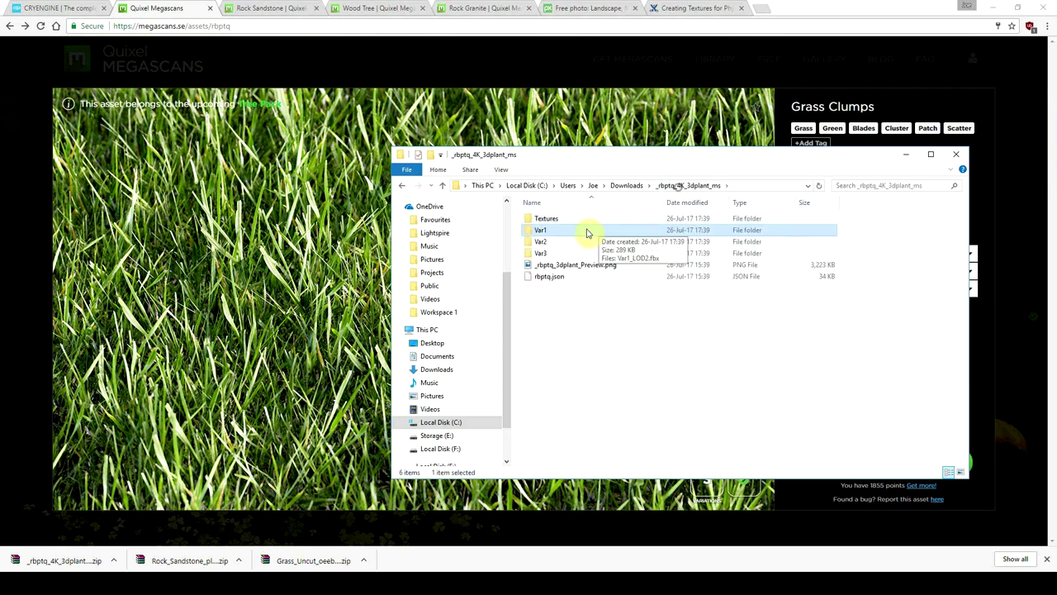
pyautogui.doubleClick(581, 247)
pyautogui.click(687, 186)
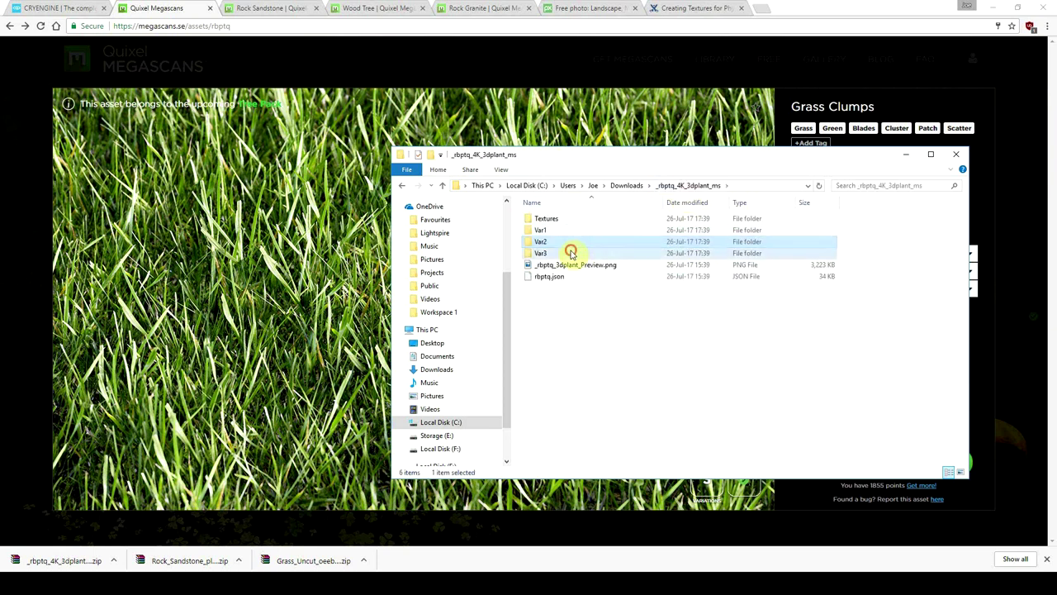
pyautogui.doubleClick(570, 249)
pyautogui.click(690, 185)
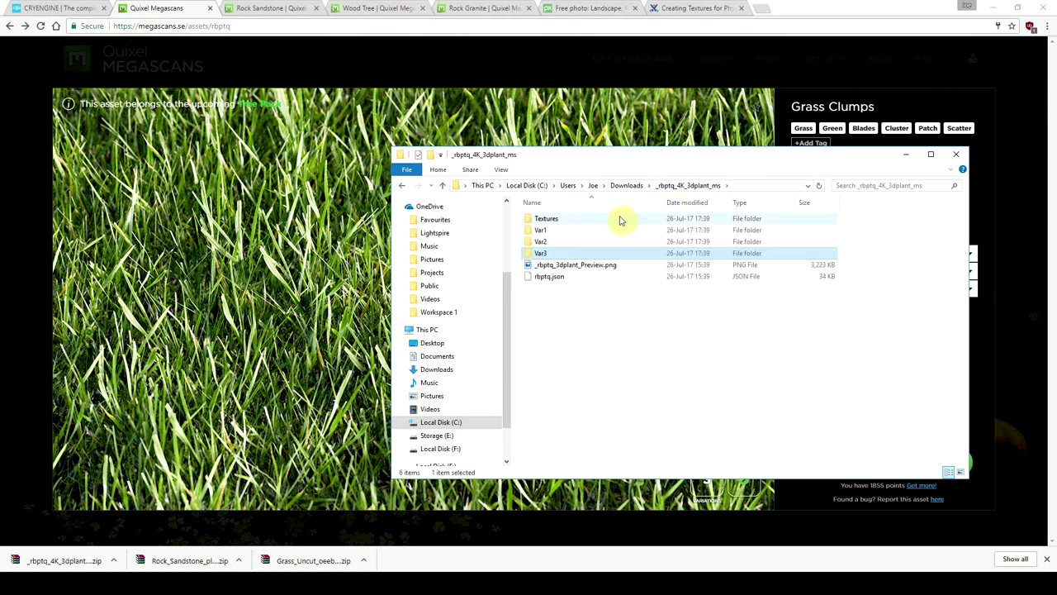
# - Open the Atlas folder inside the grass asset's Textures folder and view the rbjkK_4K_Albedo.jpg map
pyautogui.doubleClick(621, 220)
pyautogui.doubleClick(621, 219)
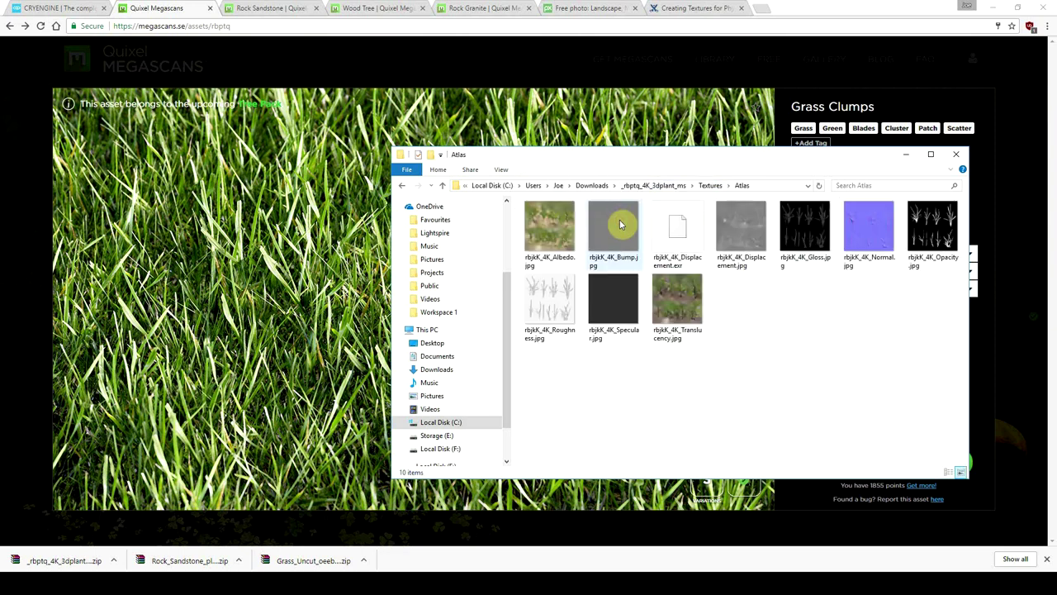
pyautogui.click(569, 232)
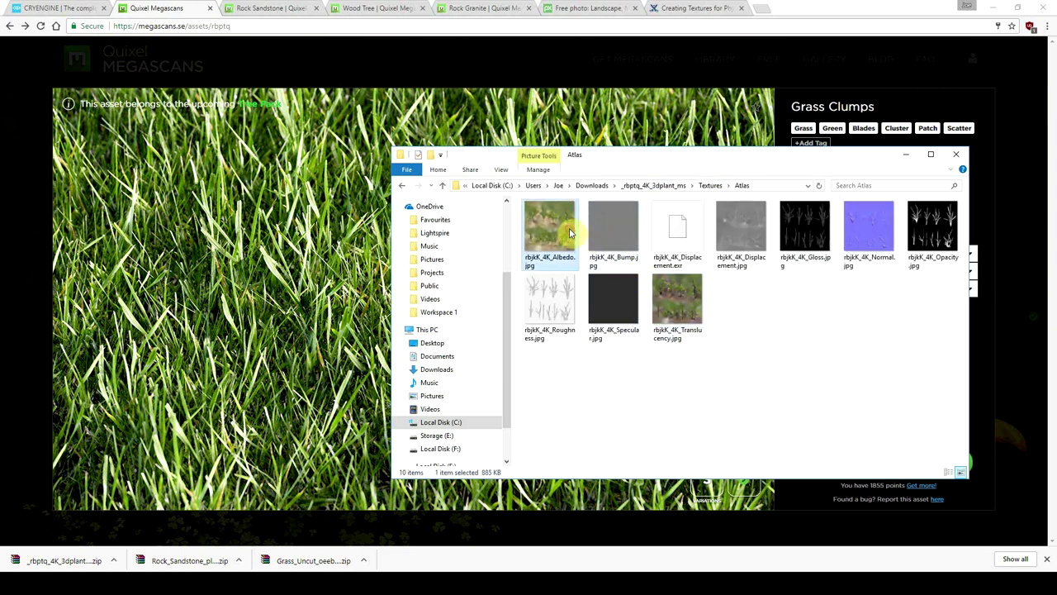
pyautogui.doubleClick(568, 233)
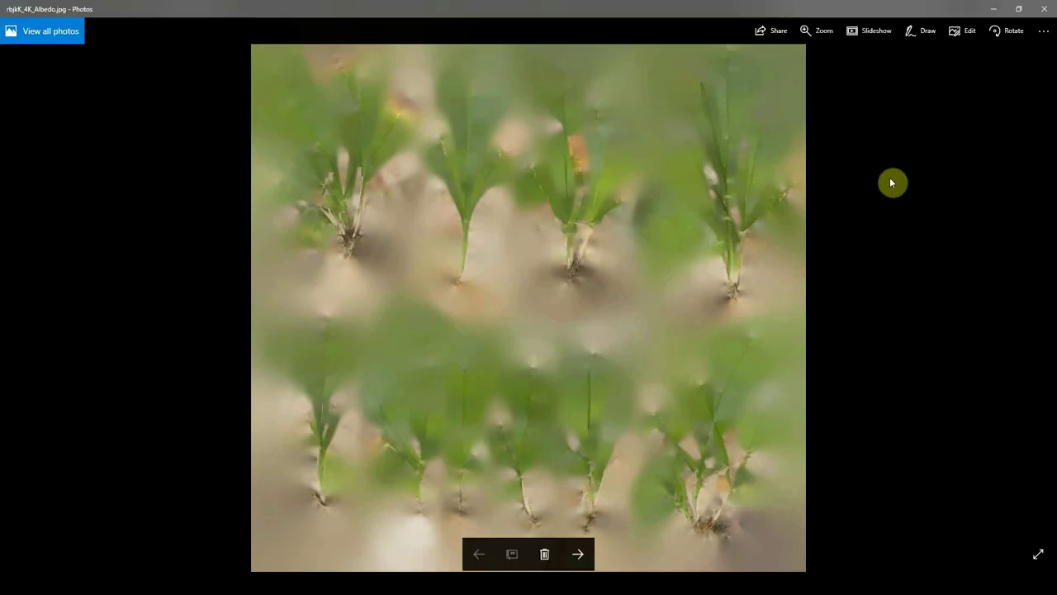
pyautogui.click(1047, 8)
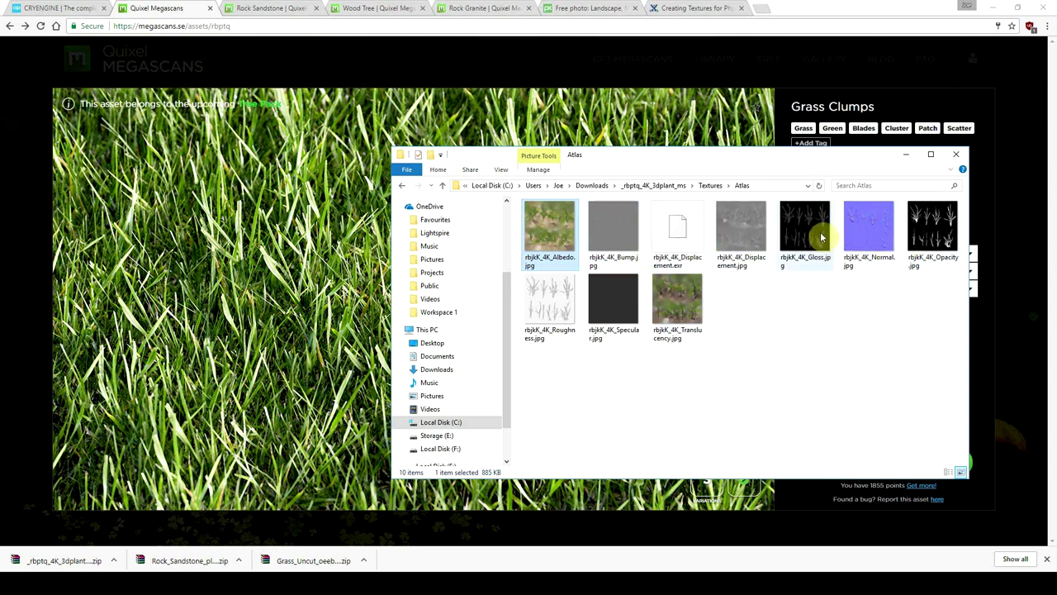
# - Return to the _rbptq_4K_3dplant_ms folder and select all of its folders and files
pyautogui.click(708, 186)
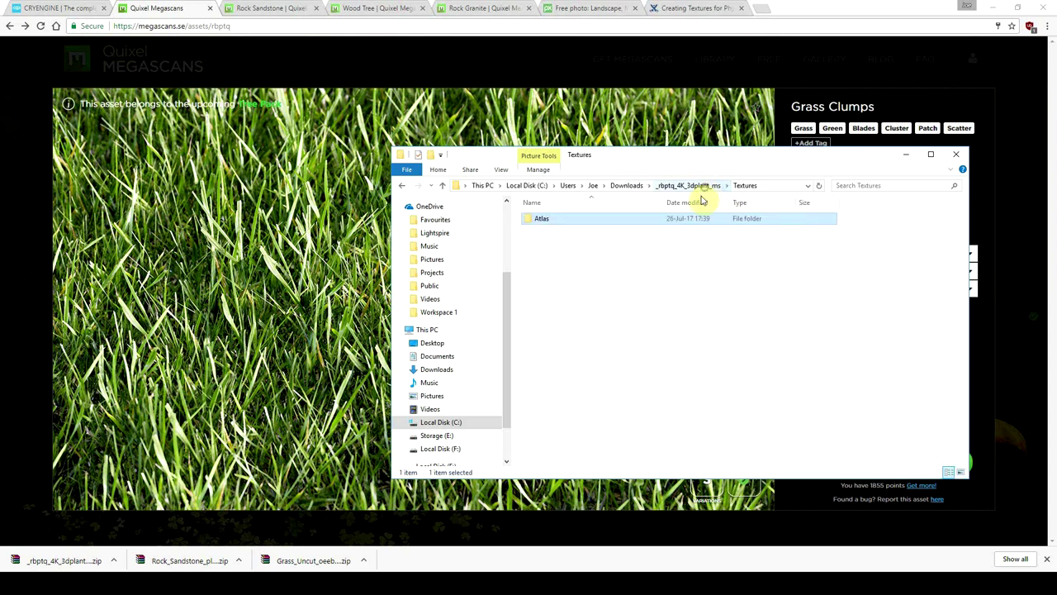
pyautogui.click(694, 186)
pyautogui.hotkey('ctrl', 'a')
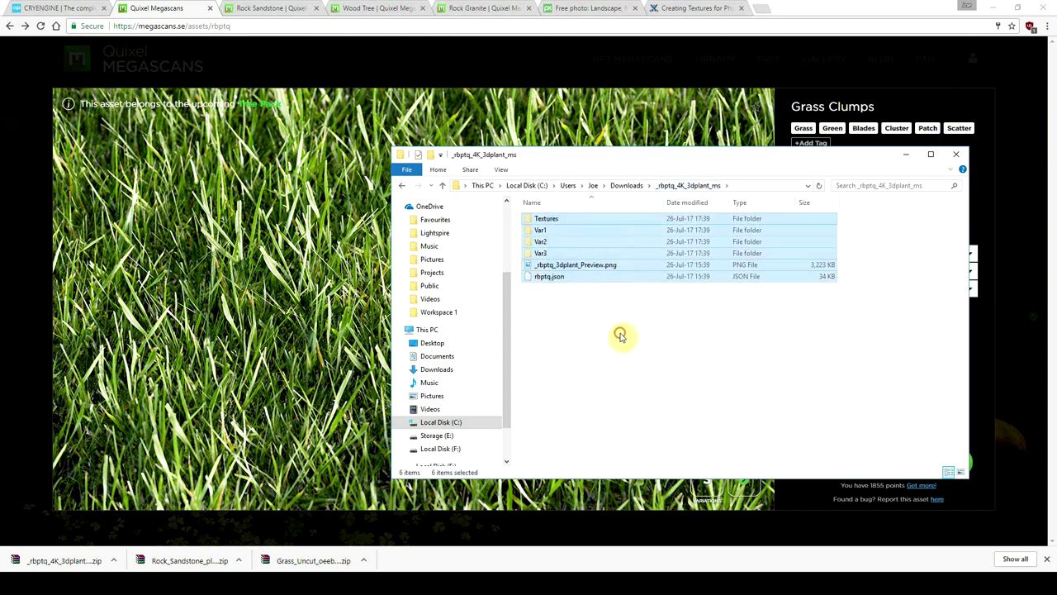
# - Switch to the project's rock_sandstone_02 folder window and go to objects/natural/ground/grass in gamesdk
pyautogui.hotkey('alt', 'Tab')
pyautogui.click(413, 368)
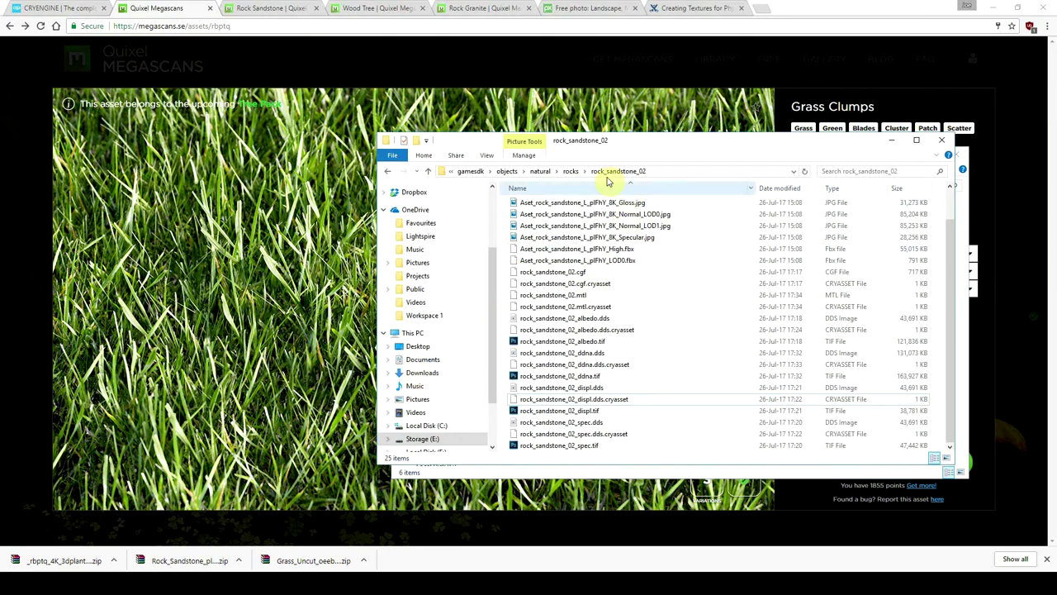
pyautogui.click(542, 170)
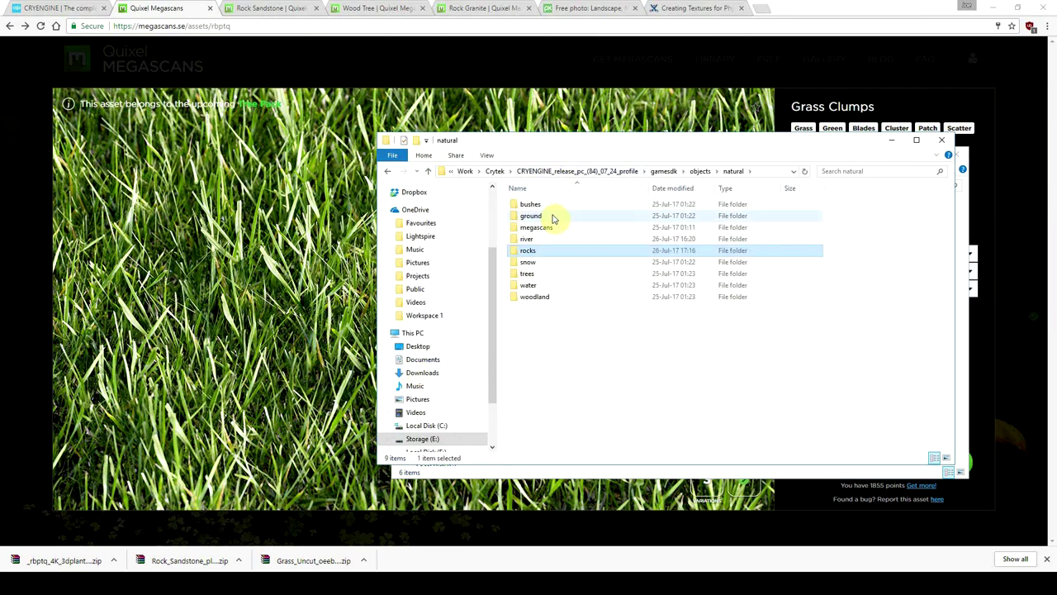
pyautogui.doubleClick(576, 213)
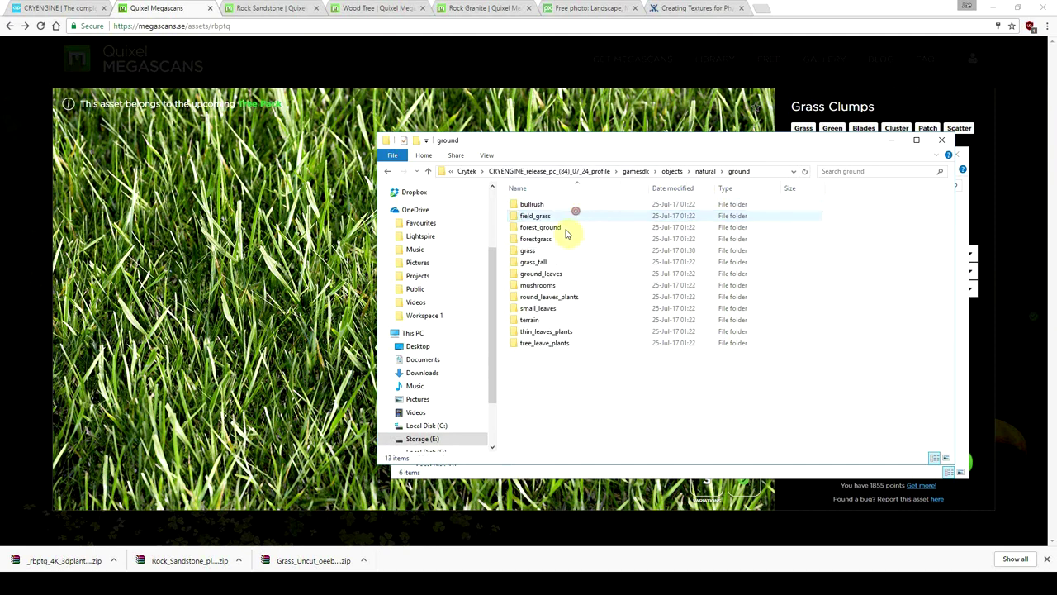
pyautogui.rightClick(537, 361)
pyautogui.doubleClick(537, 250)
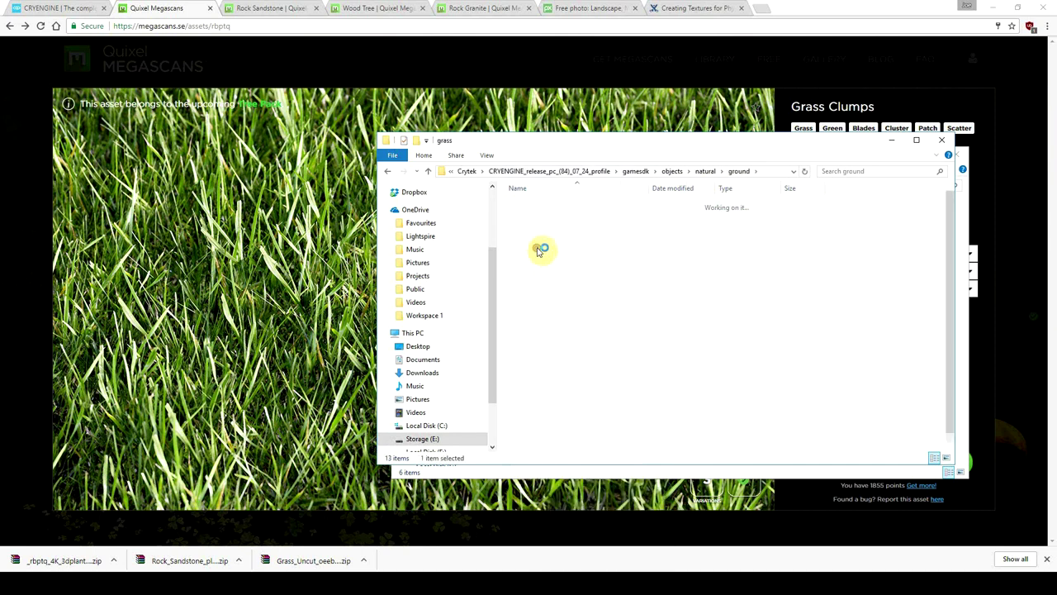
pyautogui.scroll(-2, 558, 263)
pyautogui.scroll(2, 614, 333)
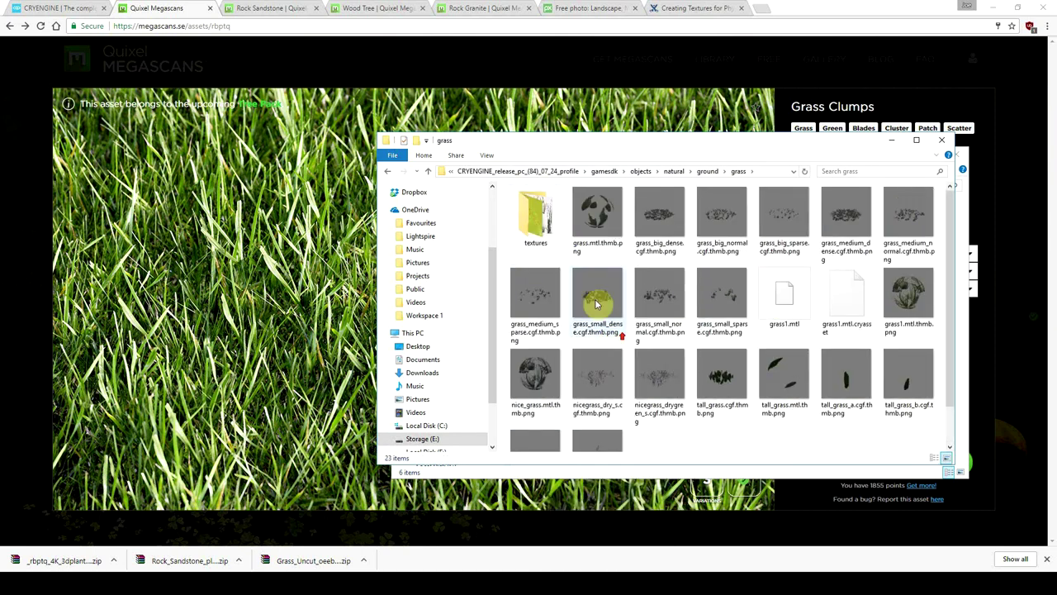
# - Create a folder named grass_clumps inside objects/natural/ground
pyautogui.click(707, 171)
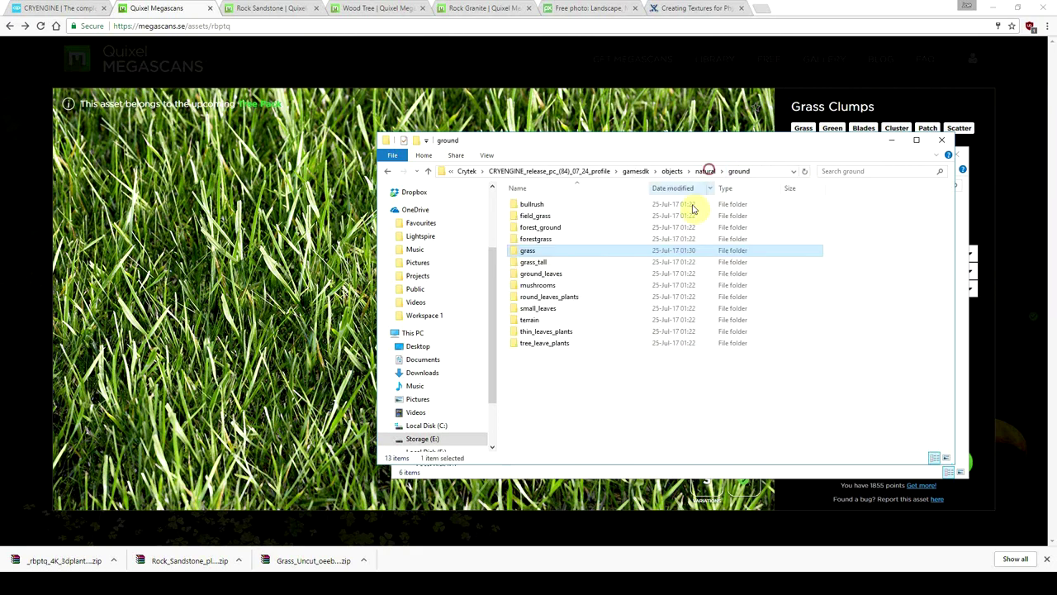
pyautogui.rightClick(536, 362)
pyautogui.moveTo(644, 337)
pyautogui.click(698, 334)
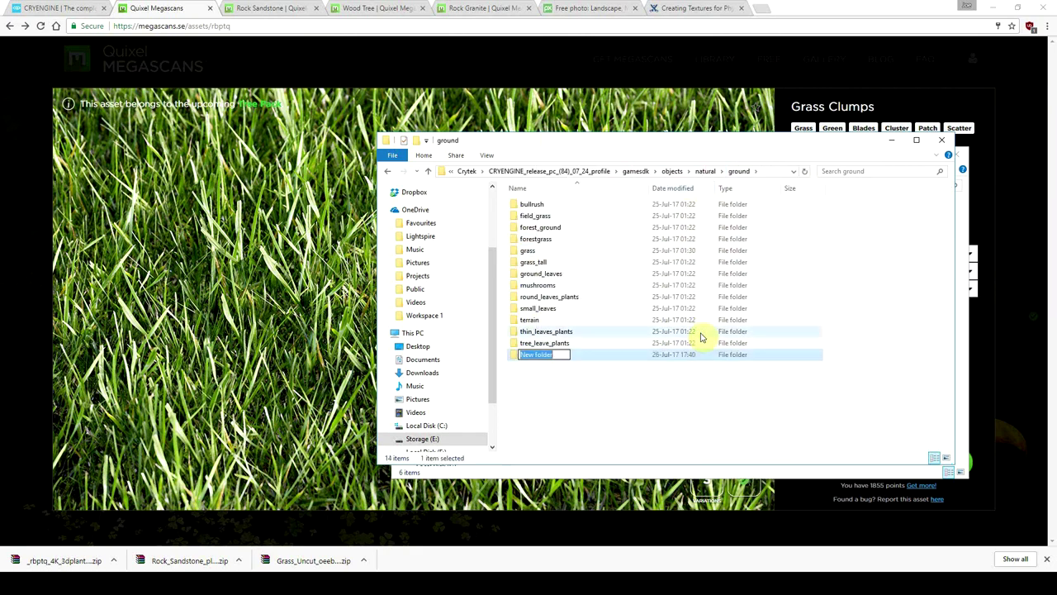
pyautogui.write('grass_clumps')
pyautogui.press('Return')
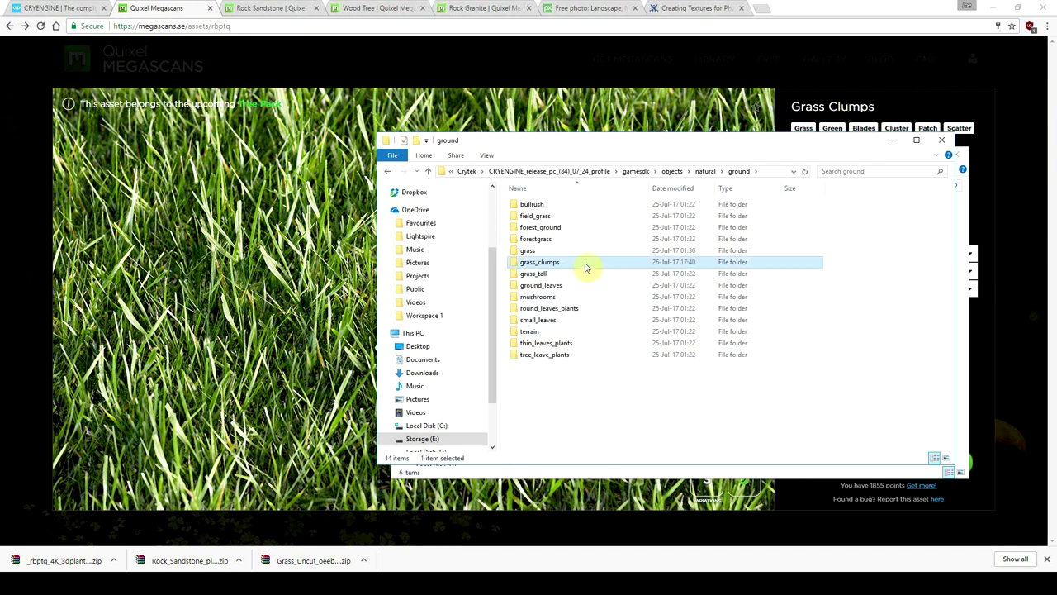
# - Paste the copied grass asset into the grass_clumps folder and delete _rbptq_3dplant_Preview.png and rbptq.json from it
pyautogui.doubleClick(584, 262)
pyautogui.hotkey('ctrl', 'v')
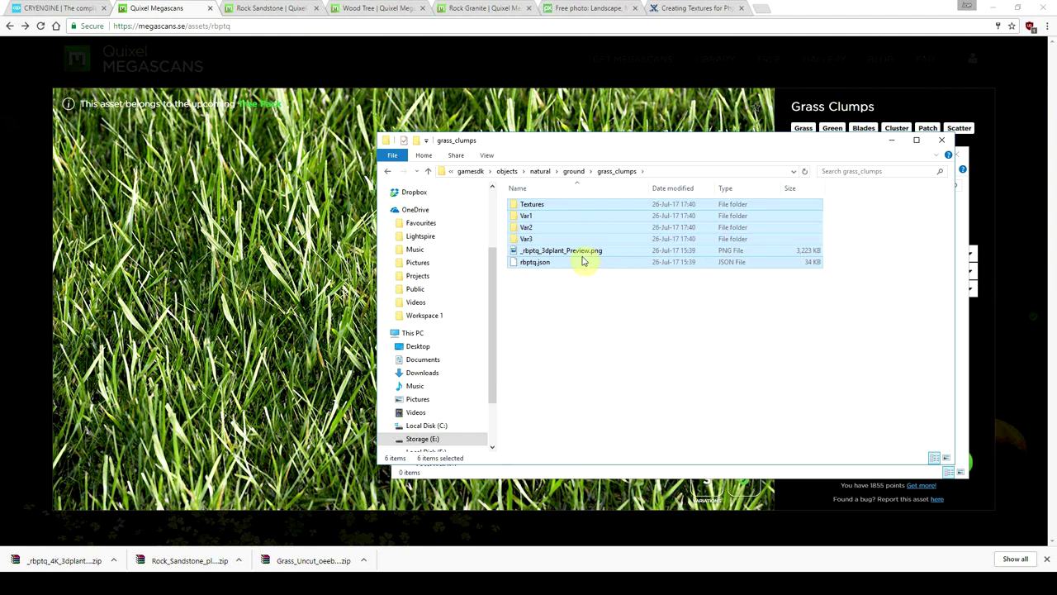
pyautogui.click(581, 253)
pyautogui.press('Delete')
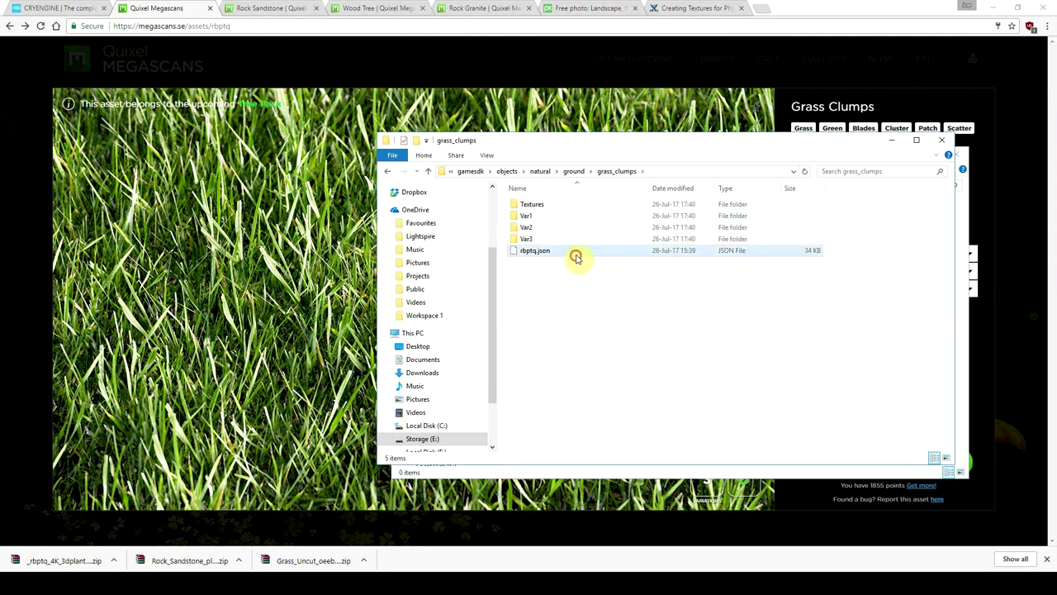
pyautogui.press('Delete')
pyautogui.press('Return')
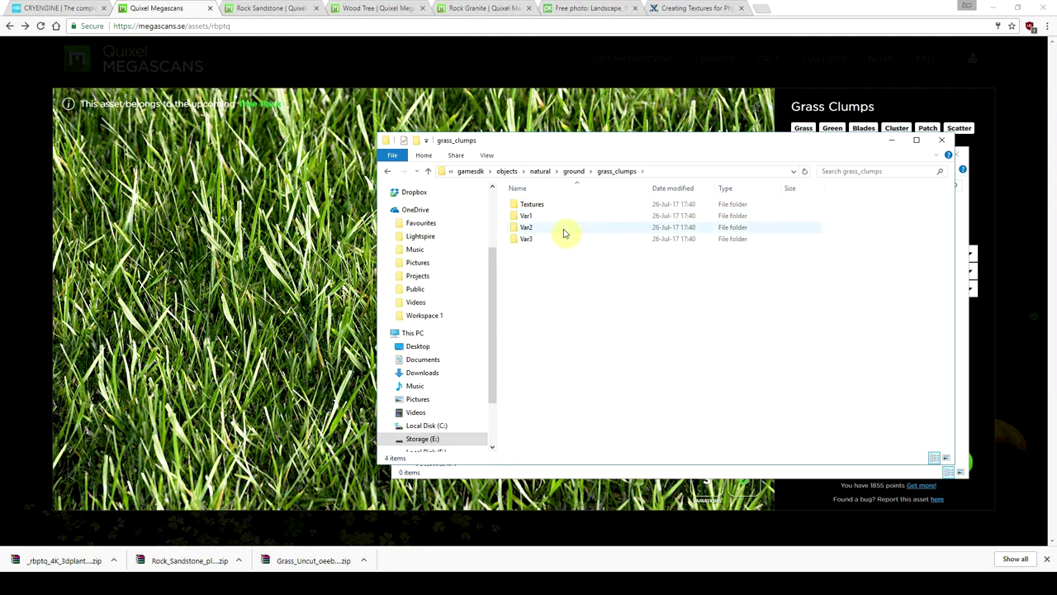
# - Move Var1_LOD2.fbx, Var2_LOD2.fbx and Var3_LOD2.fbx up into grass_clumps and delete the emptied Var1, Var2 and Var3 folders
pyautogui.doubleClick(559, 217)
pyautogui.click(615, 171)
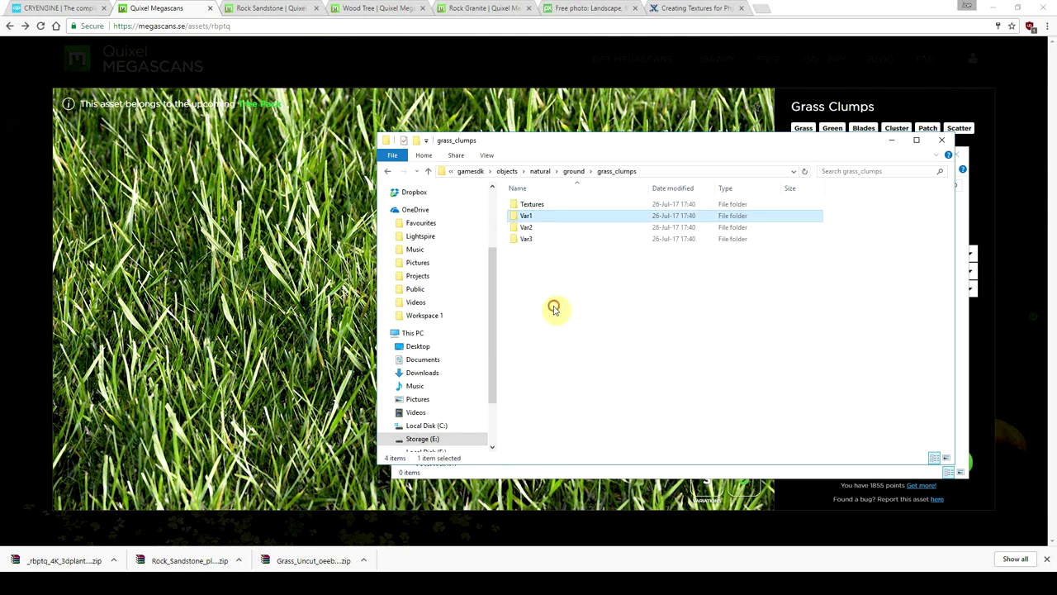
pyautogui.doubleClick(543, 227)
pyautogui.click(549, 205)
pyautogui.click(613, 172)
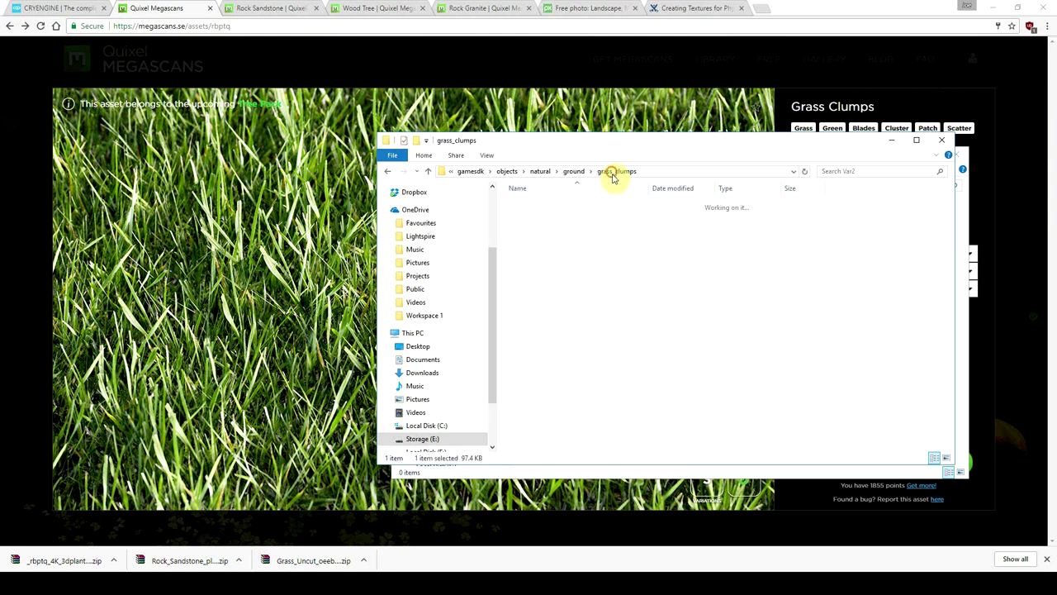
pyautogui.doubleClick(549, 238)
pyautogui.click(549, 206)
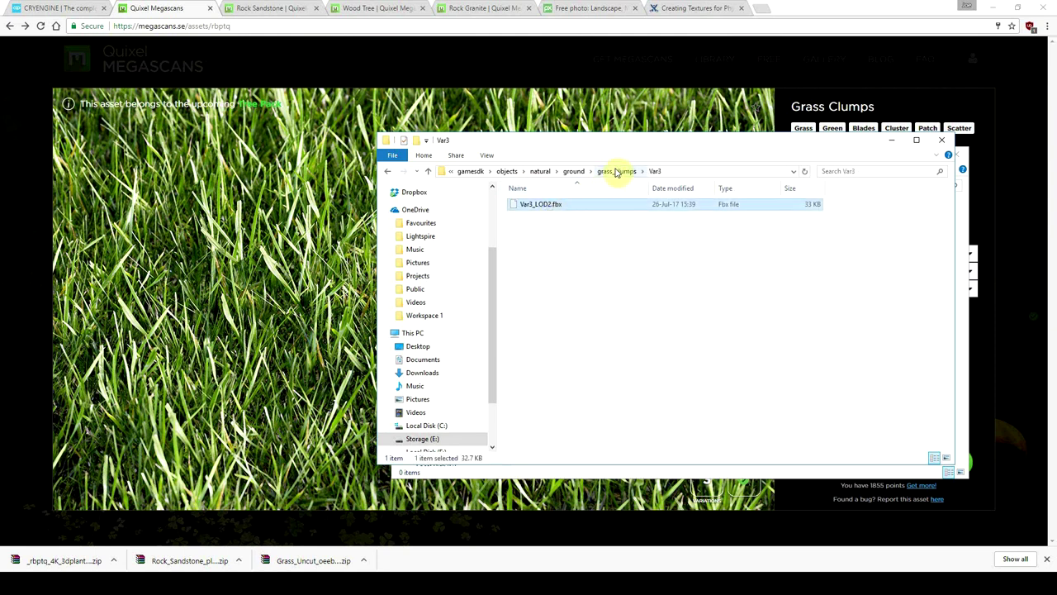
pyautogui.click(615, 171)
pyautogui.keyDown('shift'); pyautogui.click(541, 216); pyautogui.keyUp('shift')
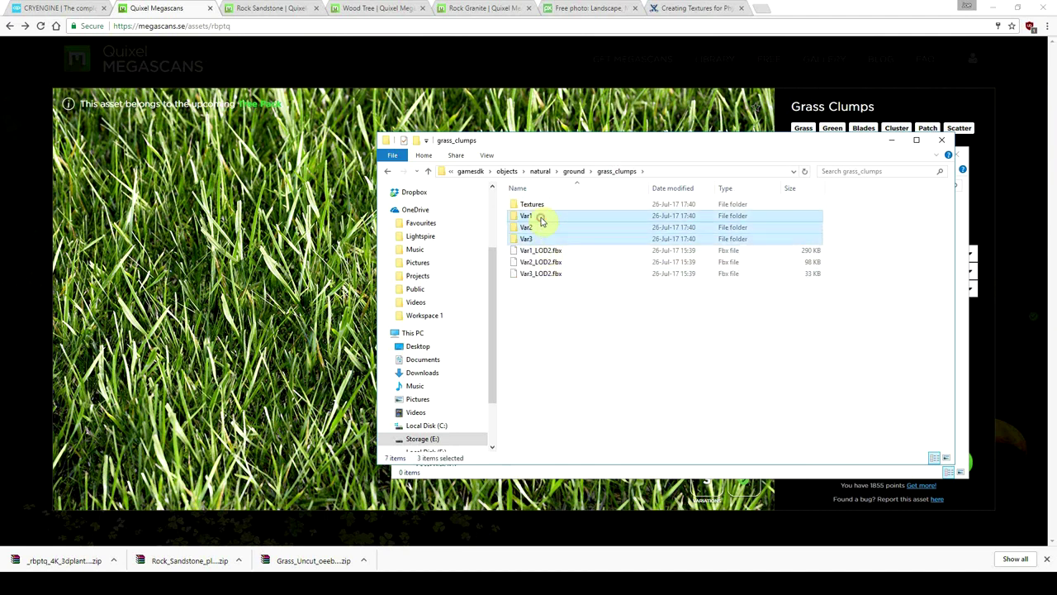
pyautogui.press('Delete')
# - Move all texture files from the Atlas folder up into Textures and delete the emptied Atlas folder
pyautogui.doubleClick(532, 205)
pyautogui.doubleClick(536, 206)
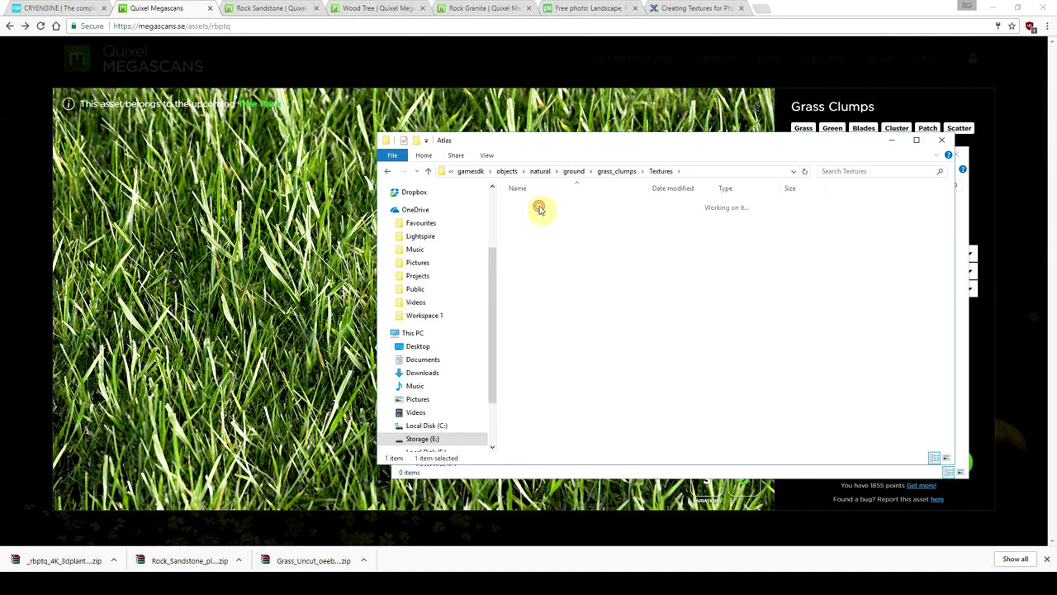
pyautogui.moveTo(510, 403); pyautogui.dragTo(909, 186)
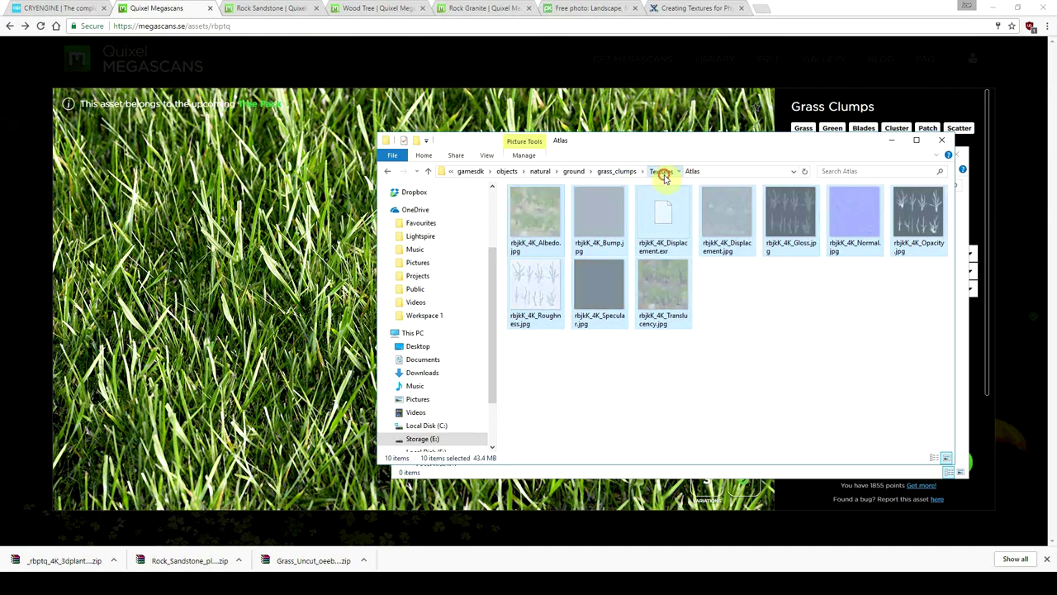
pyautogui.click(662, 171)
pyautogui.hotkey('ctrl', 'v')
pyautogui.click(568, 207)
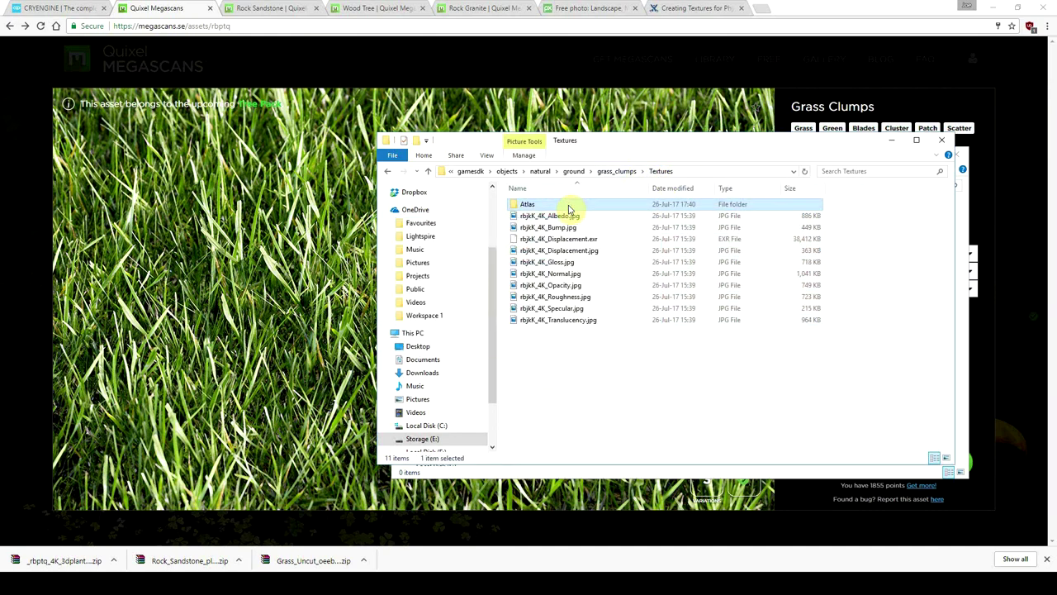
pyautogui.press('Delete')
# - Check the reorganized contents of the grass_clumps folder and its Textures subfolder
pyautogui.moveTo(584, 356); pyautogui.dragTo(567, 202)
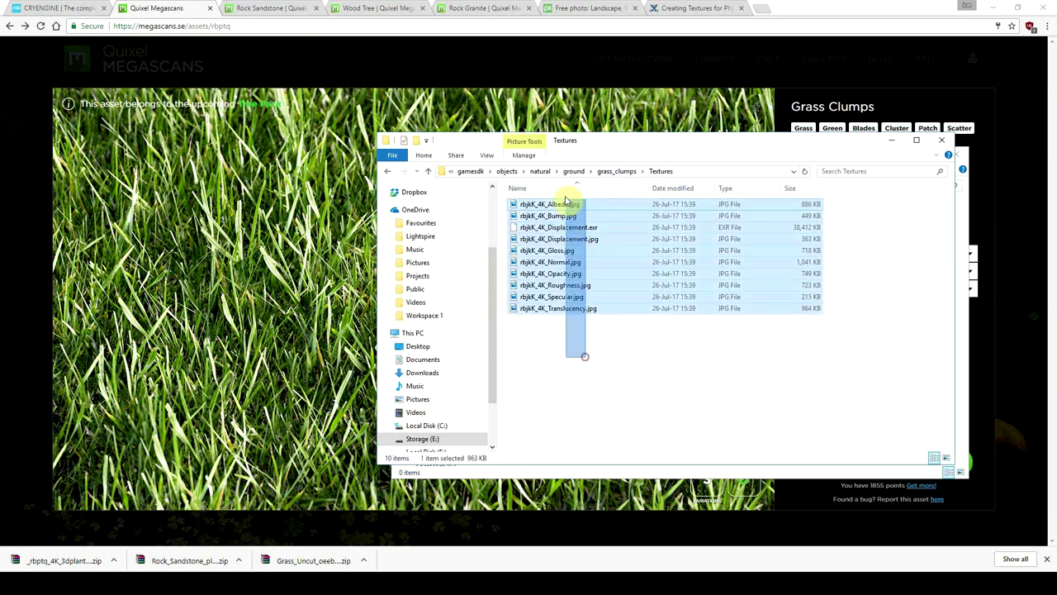
pyautogui.click(603, 354)
pyautogui.click(616, 171)
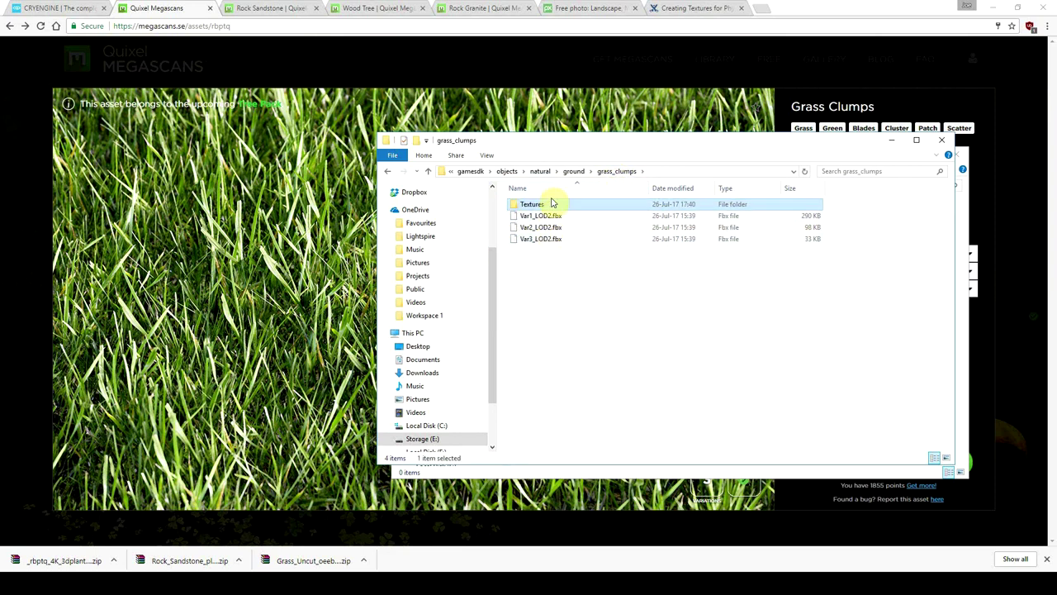
pyautogui.doubleClick(552, 203)
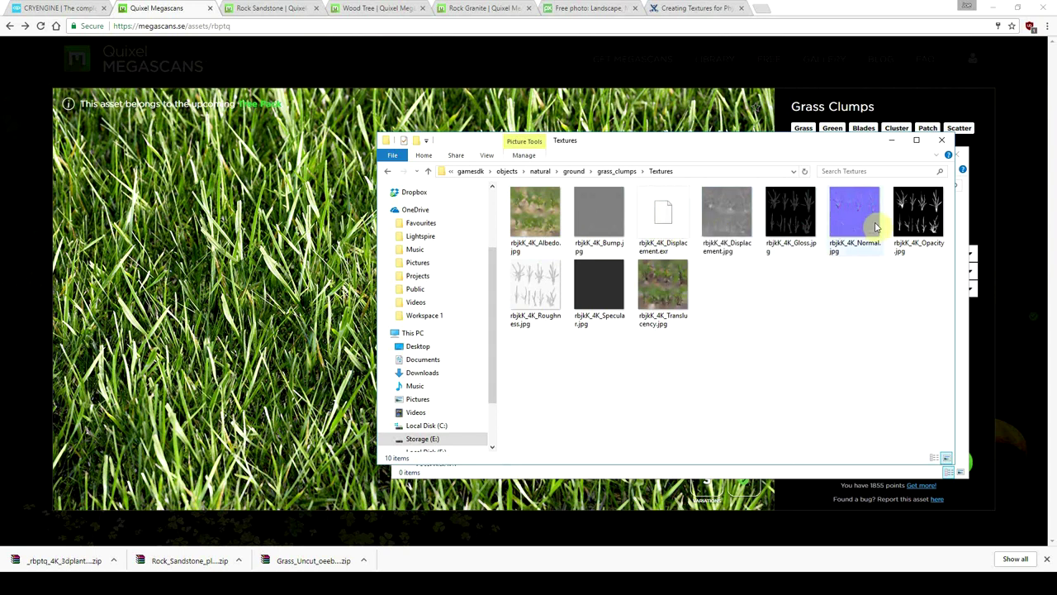
# - Delete rbjkK_4K_Displacement.exr, rbjkK_4K_Bump.jpg and rbjkK_4K_Roughness.jpg from the Textures folder
pyautogui.click(665, 228)
pyautogui.press('Delete')
pyautogui.press('Return')
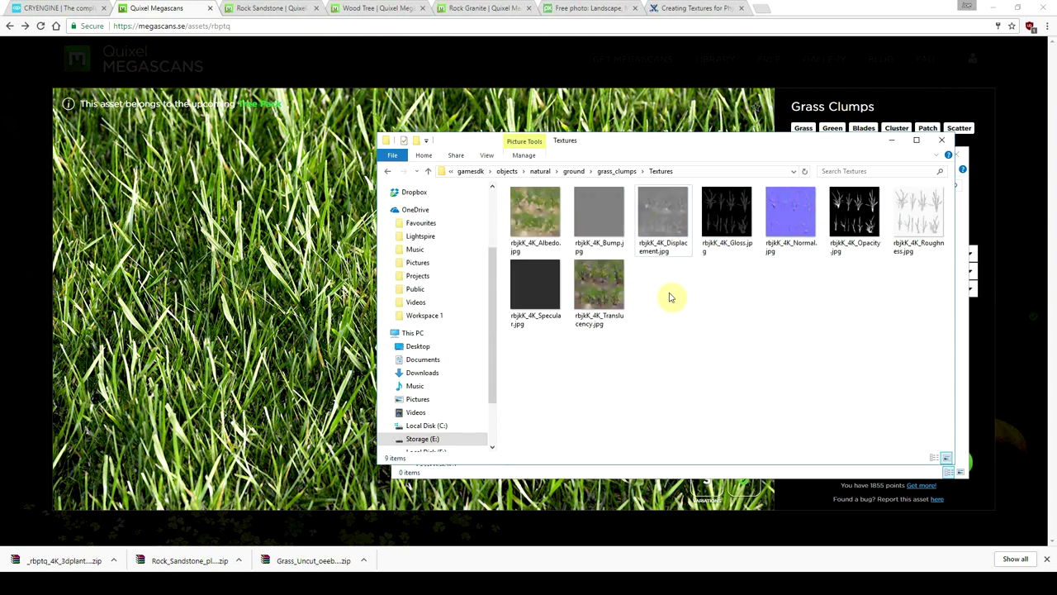
pyautogui.click(619, 224)
pyautogui.press('Delete')
pyautogui.press('Return')
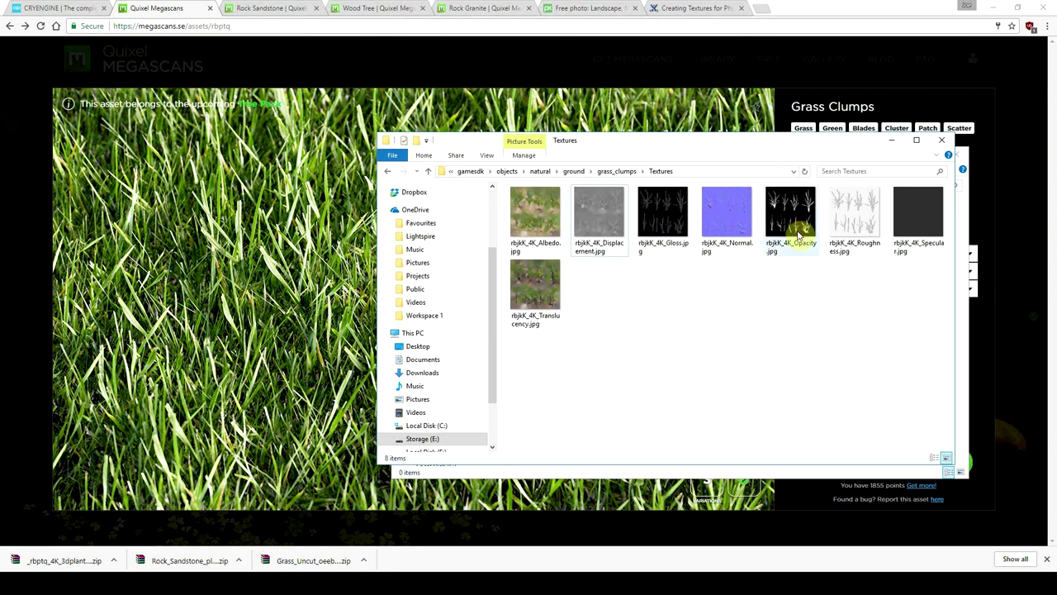
pyautogui.click(853, 216)
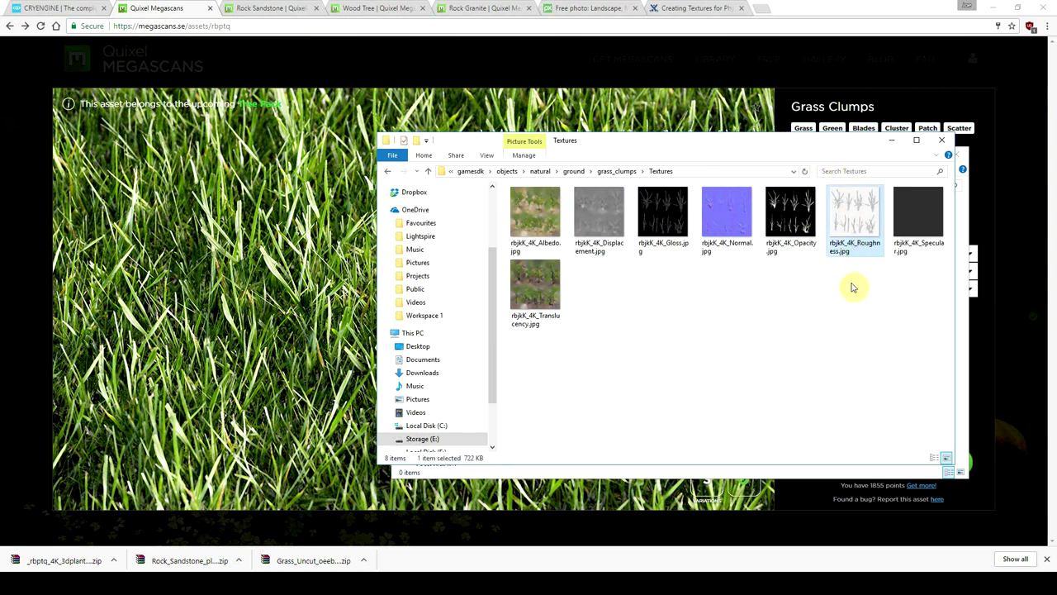
pyautogui.press('Delete')
pyautogui.press('Return')
# - Look over the remaining specular, translucency and opacity maps, viewing rbjkK_4K_Opacity.jpg at full size before closing it
pyautogui.click(851, 226)
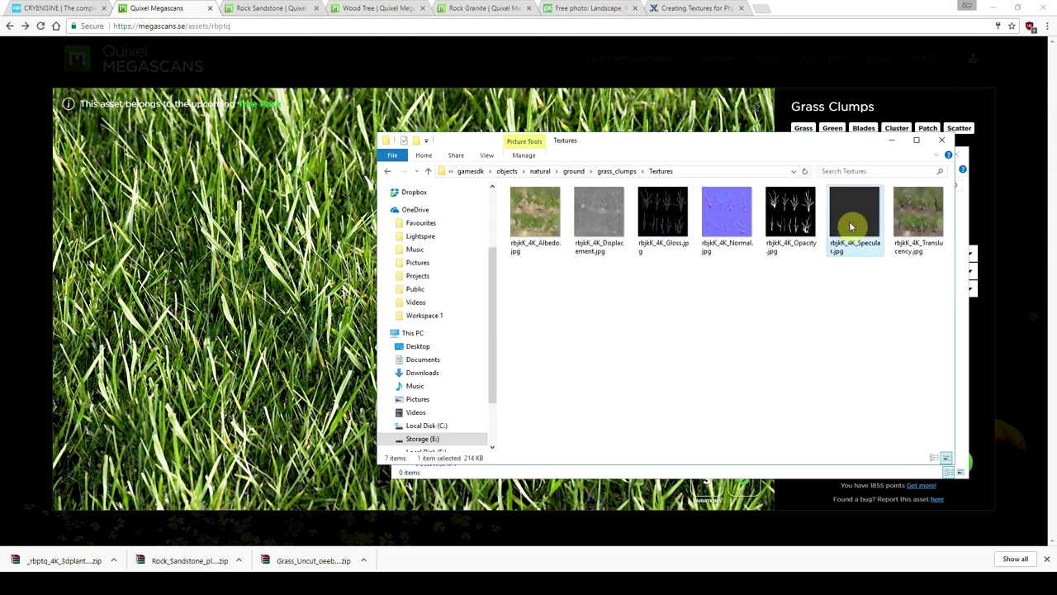
pyautogui.click(908, 225)
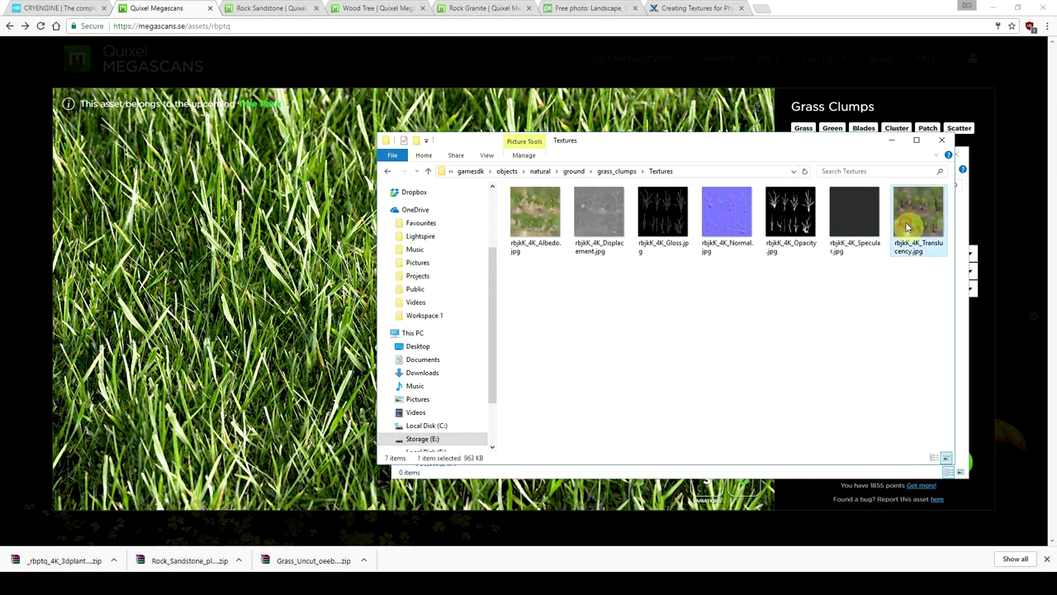
pyautogui.click(877, 285)
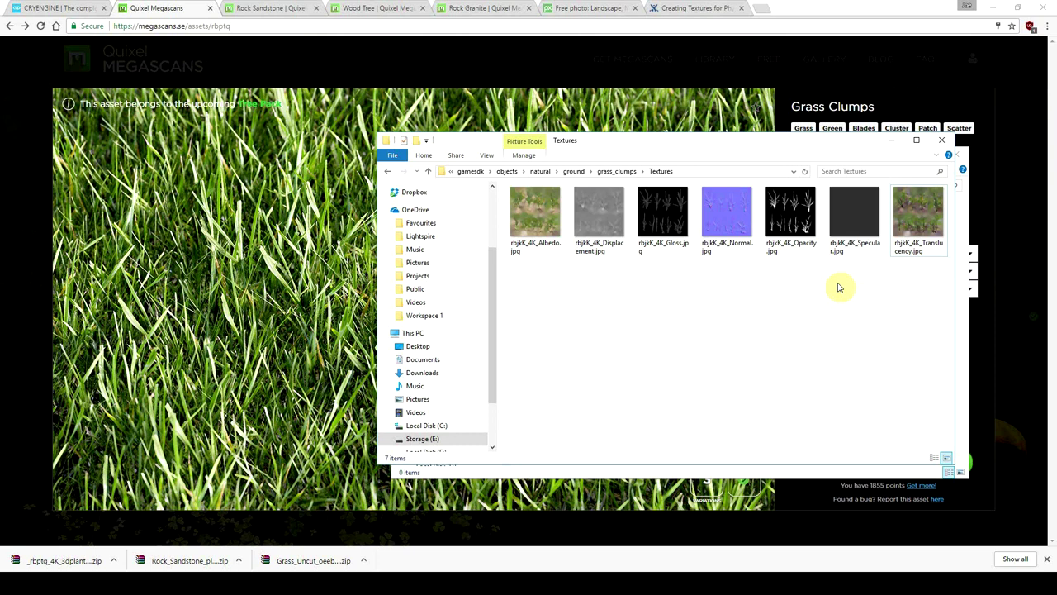
pyautogui.click(807, 249)
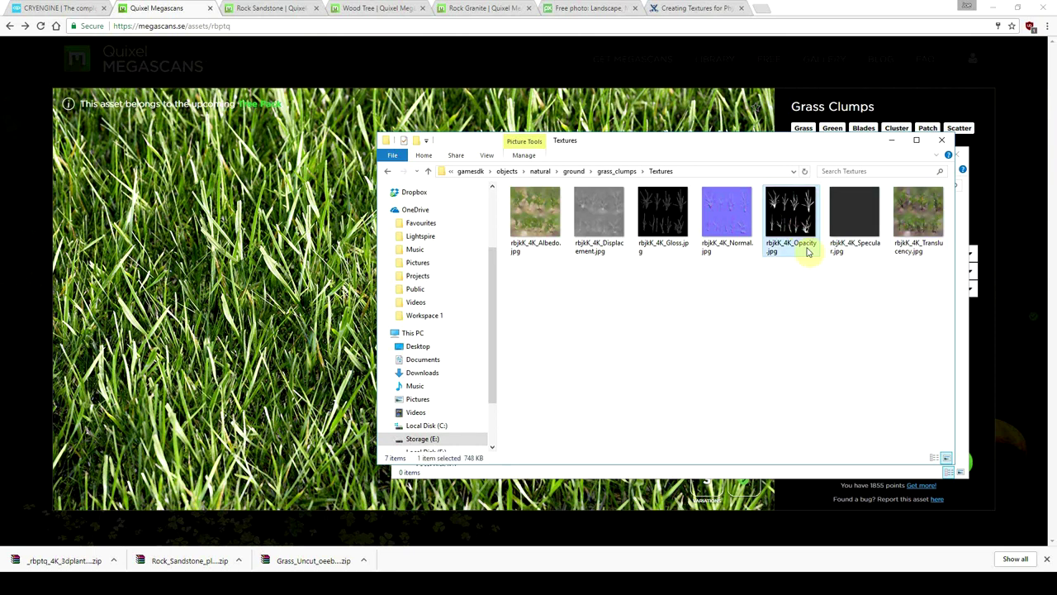
pyautogui.click(814, 325)
pyautogui.moveTo(794, 235)
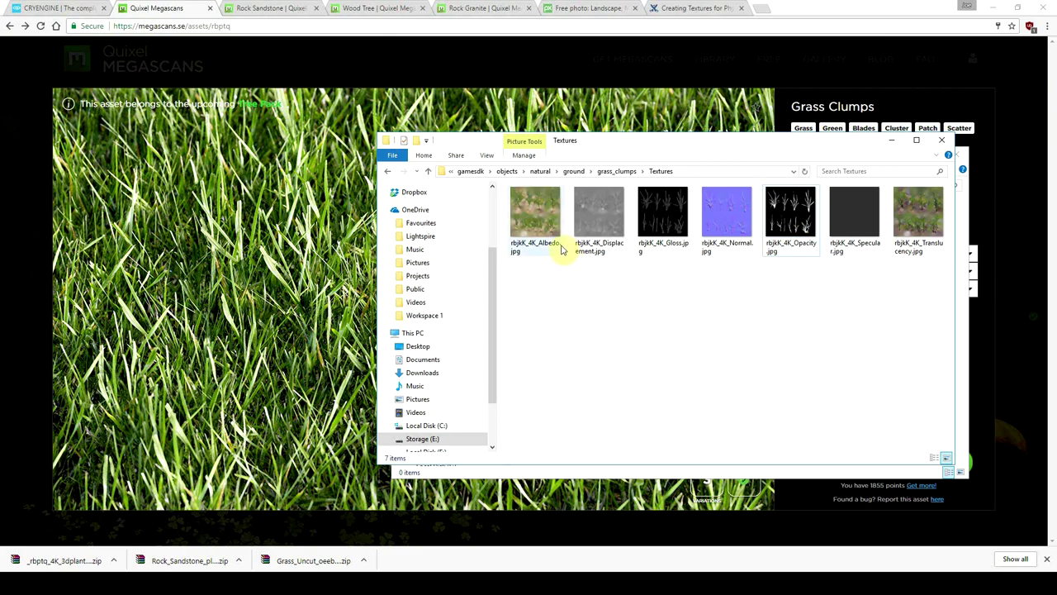
pyautogui.doubleClick(789, 235)
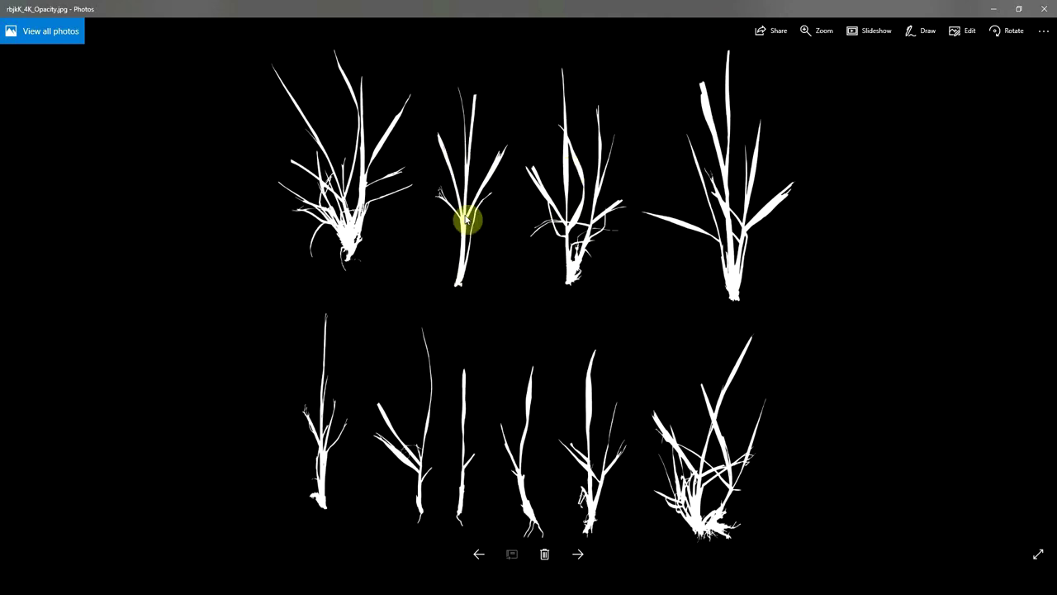
pyautogui.click(1044, 9)
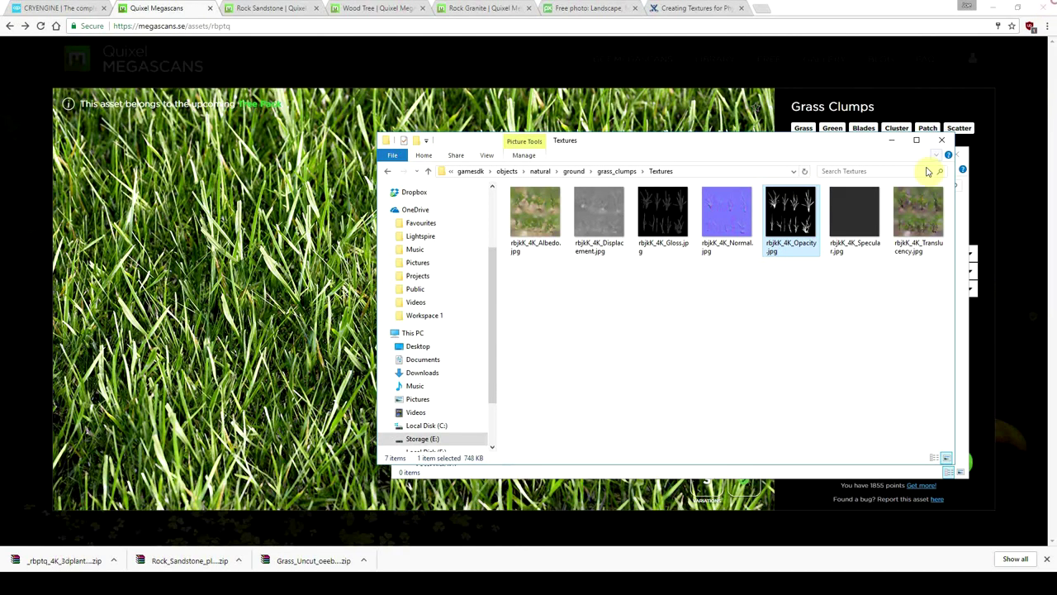
# - View rbjkK_4K_Translucency.jpg and examine the grass blades and their surrounding background close up
pyautogui.doubleClick(900, 223)
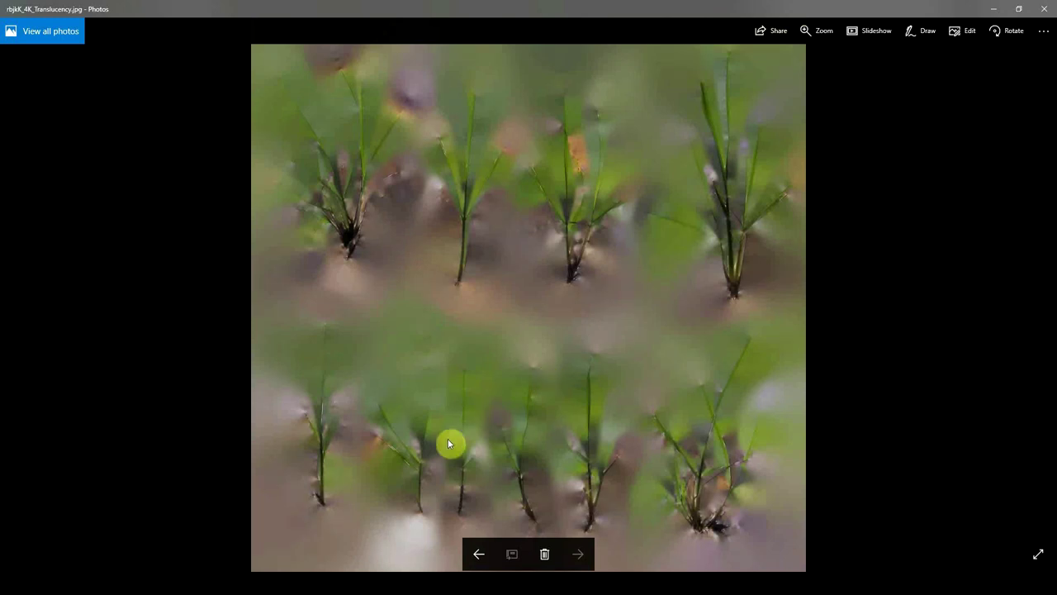
pyautogui.click(321, 581)
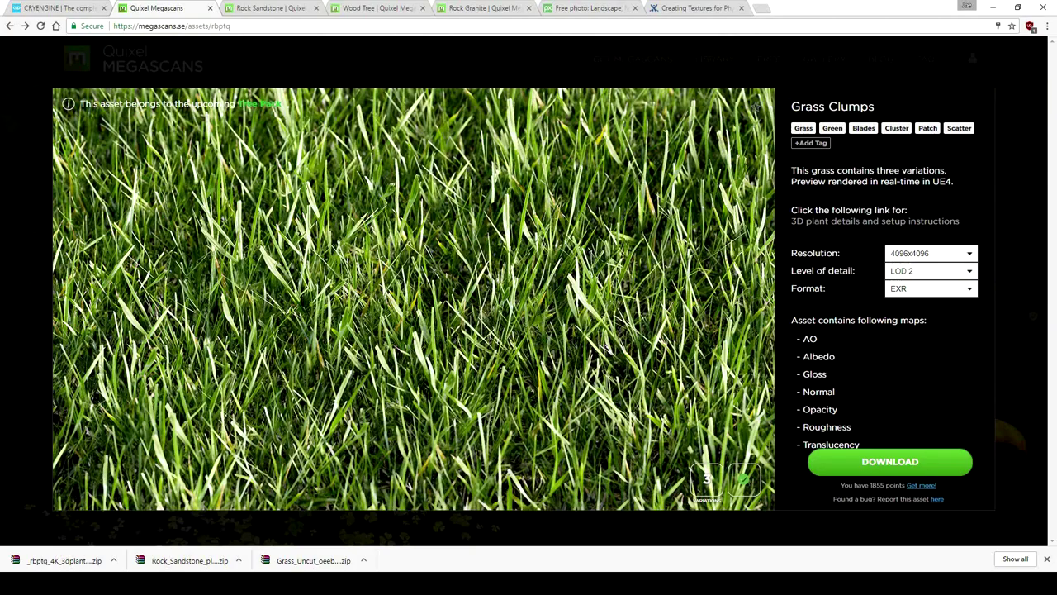
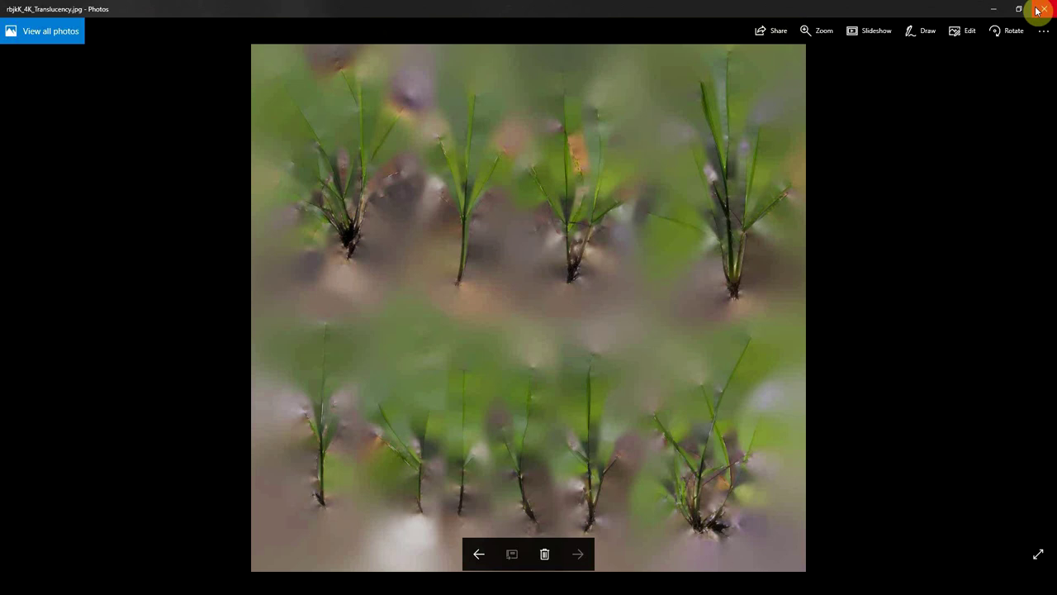
pyautogui.scroll(3, 472, 125)
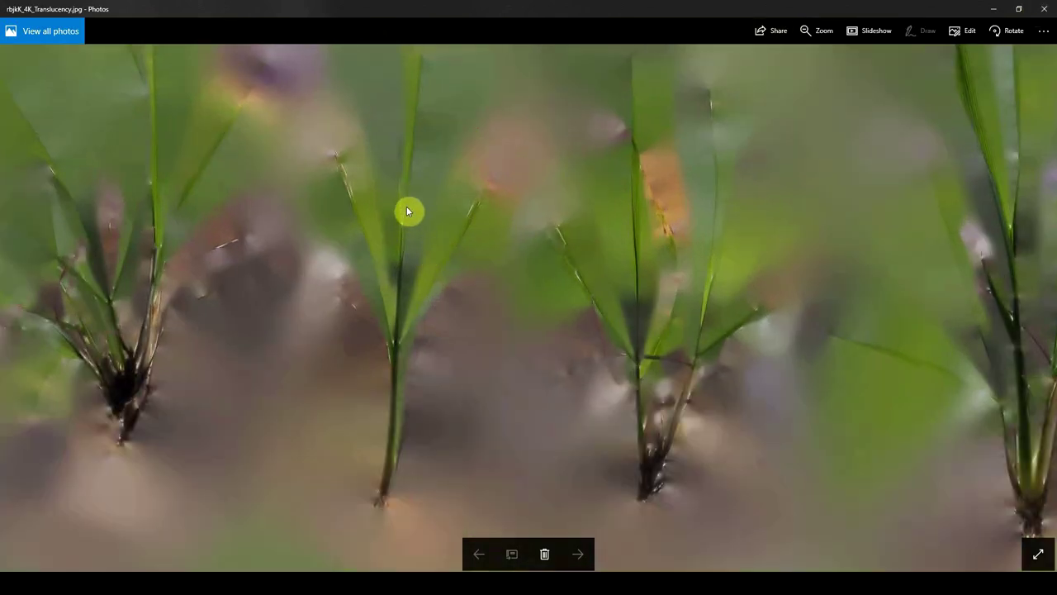
pyautogui.scroll(3, 415, 245)
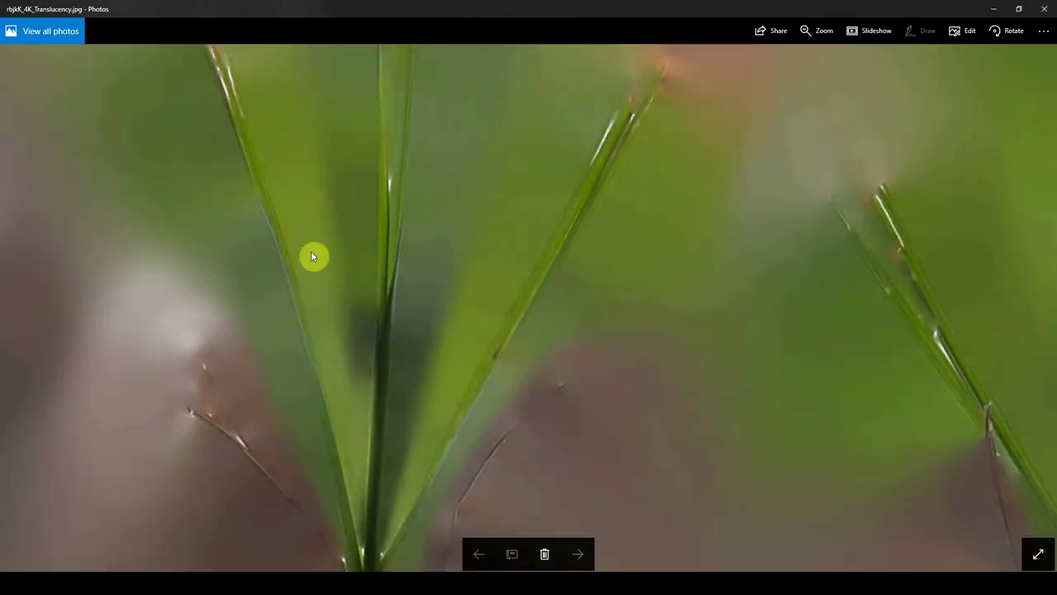
pyautogui.scroll(-2, 281, 247)
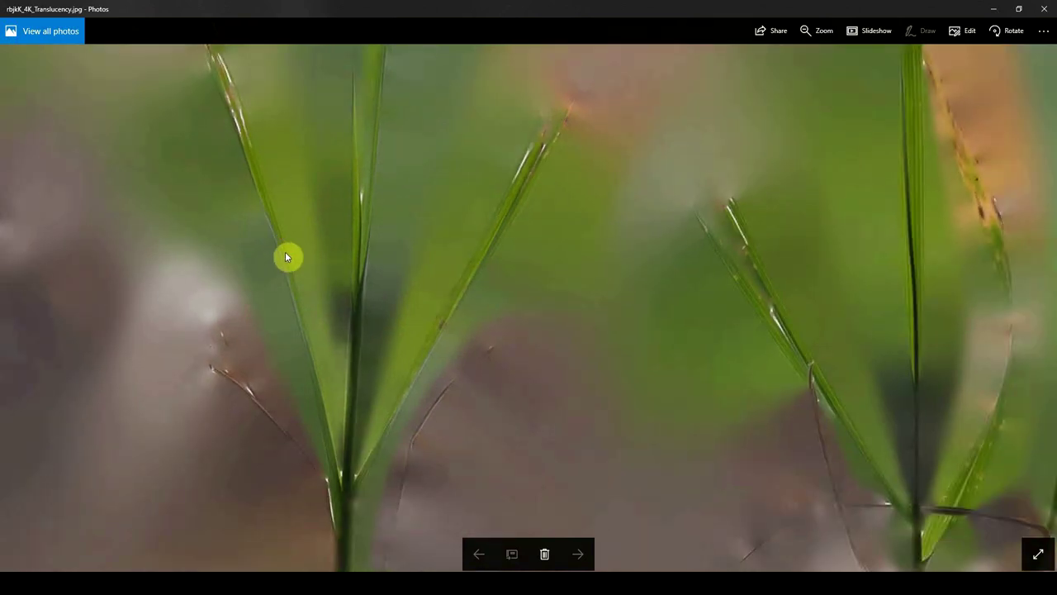
pyautogui.scroll(2, 330, 471)
pyautogui.scroll(2, 330, 470)
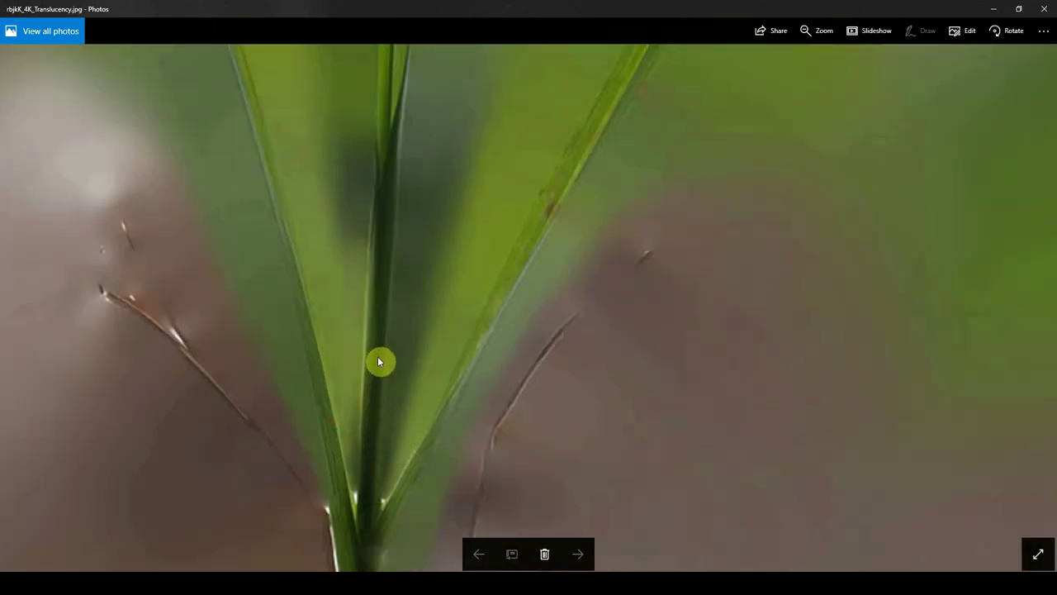
pyautogui.scroll(-2, 391, 281)
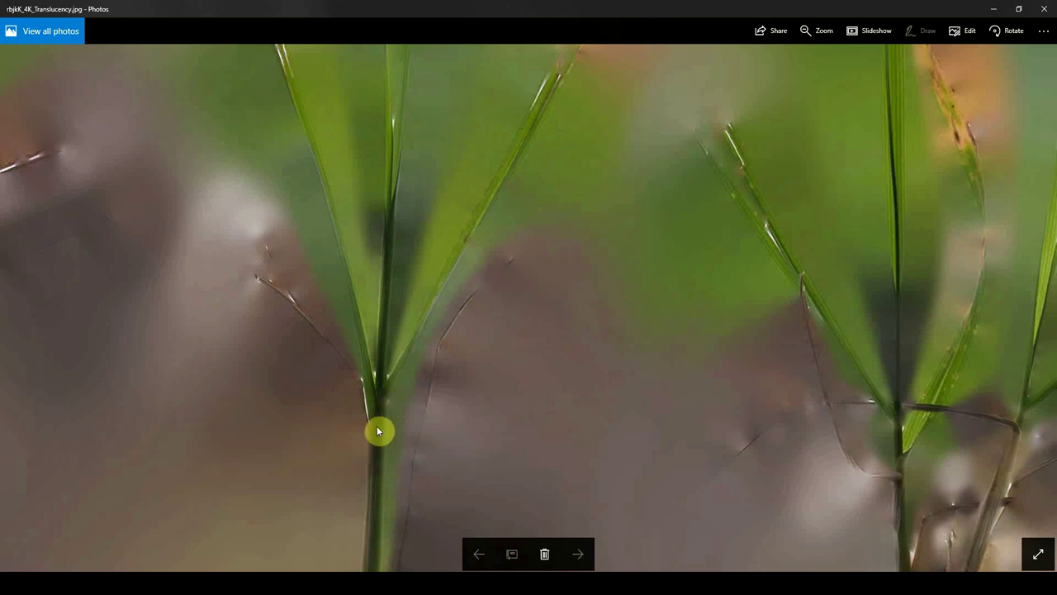
pyautogui.scroll(-7, 387, 242)
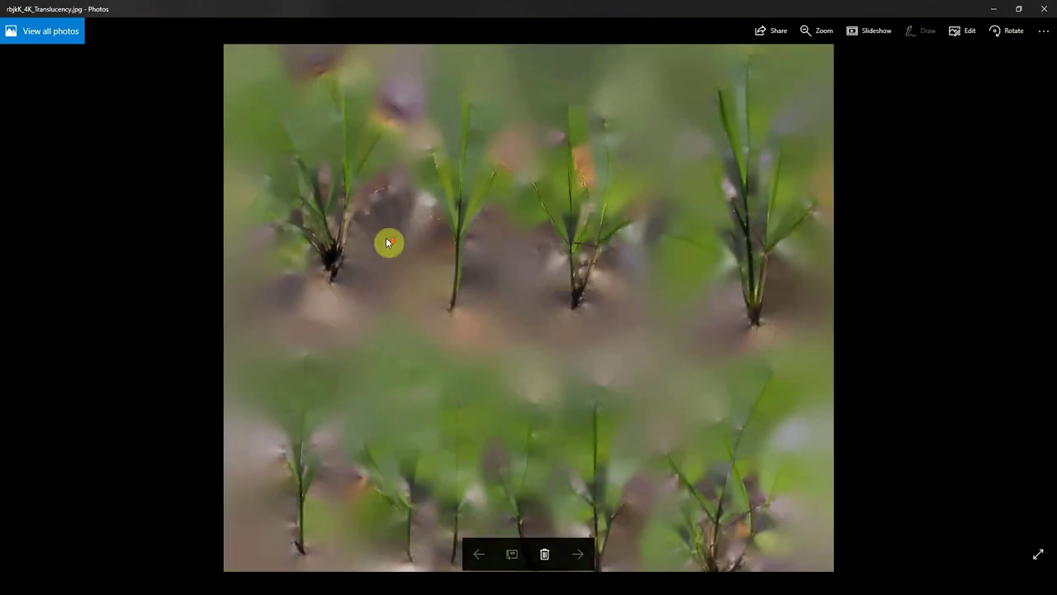
# - Close the translucency image, open rbjkK_4K_Albedo.jpg in Adobe Photoshop CC 2014 and add an empty alpha channel to it
pyautogui.click(1046, 7)
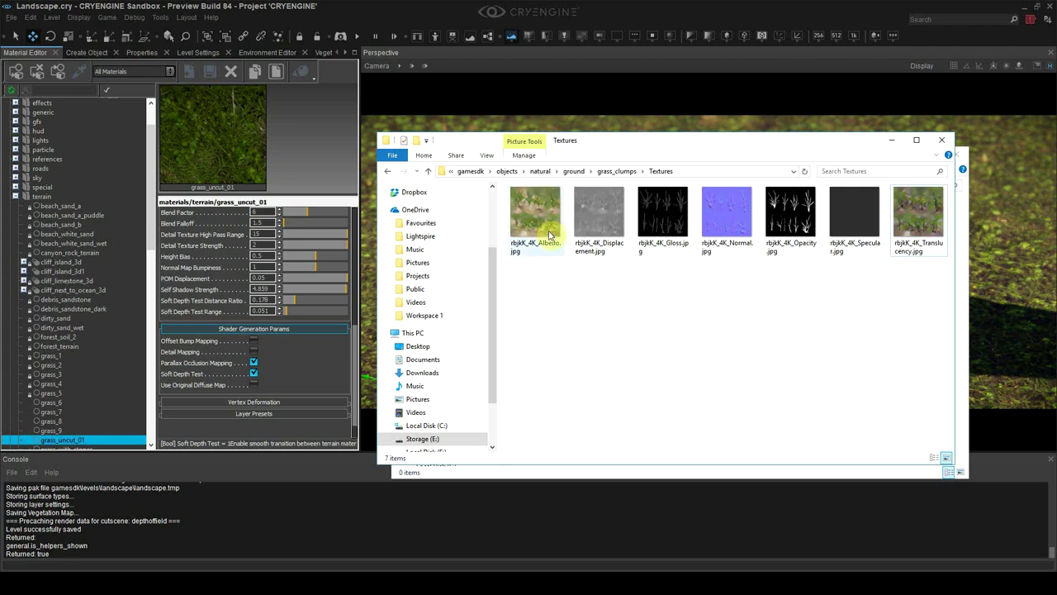
pyautogui.rightClick(547, 196)
pyautogui.moveTo(690, 386)
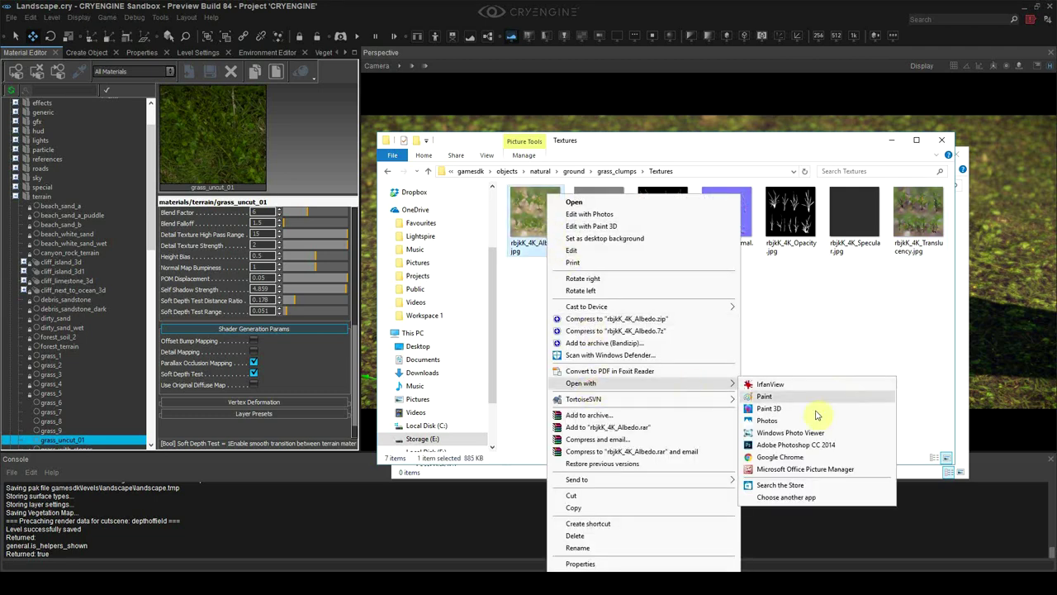
pyautogui.click(810, 444)
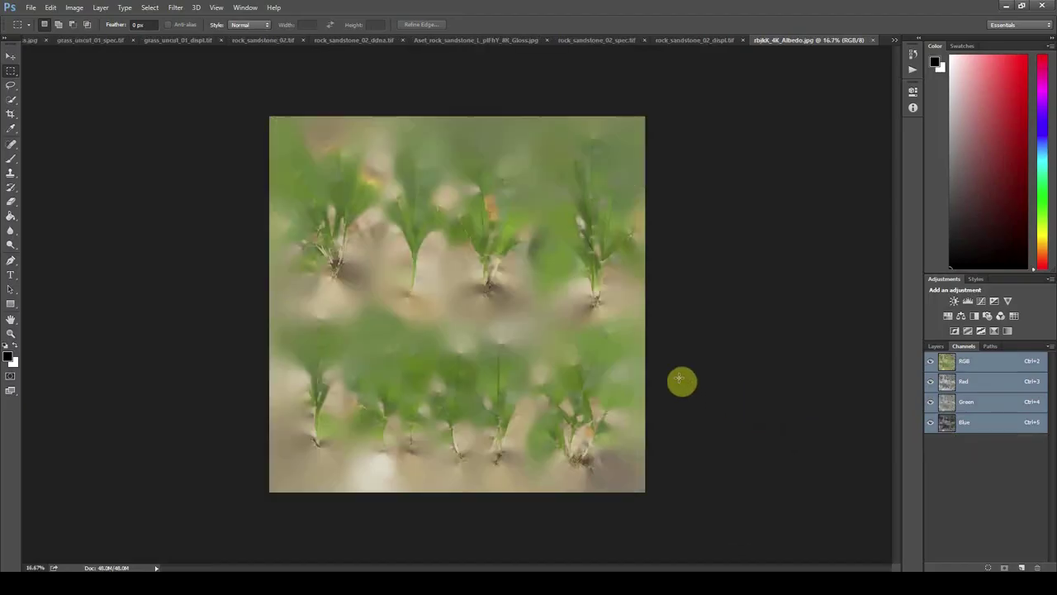
pyautogui.click(1021, 569)
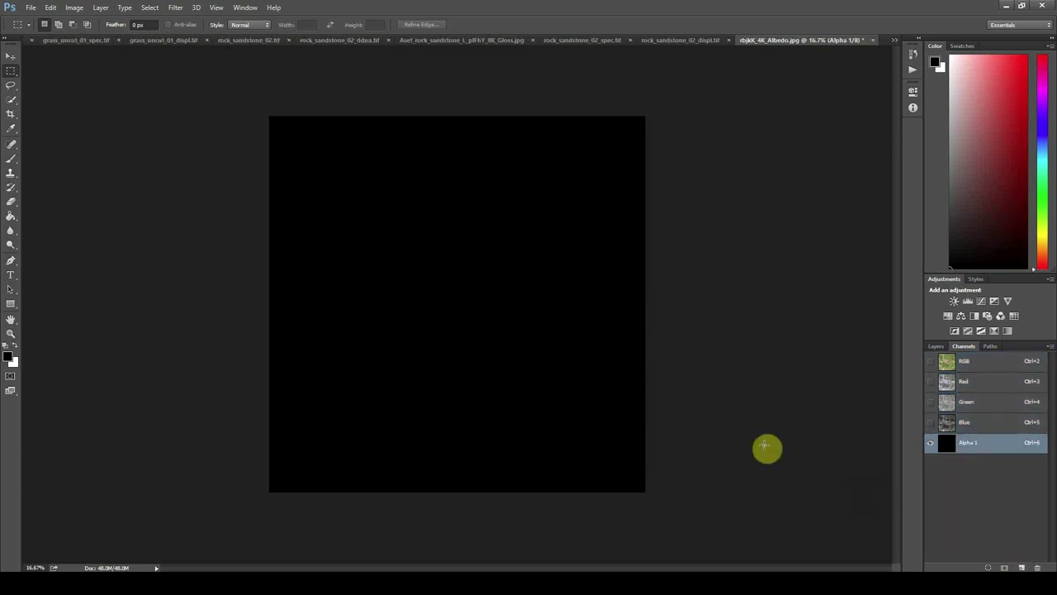
# - Open rbjkK_4K_Opacity.jpg from the Textures folder in Photoshop as well, then select and copy the whole image
pyautogui.hotkey('alt', 'Tab')
pyautogui.rightClick(803, 196)
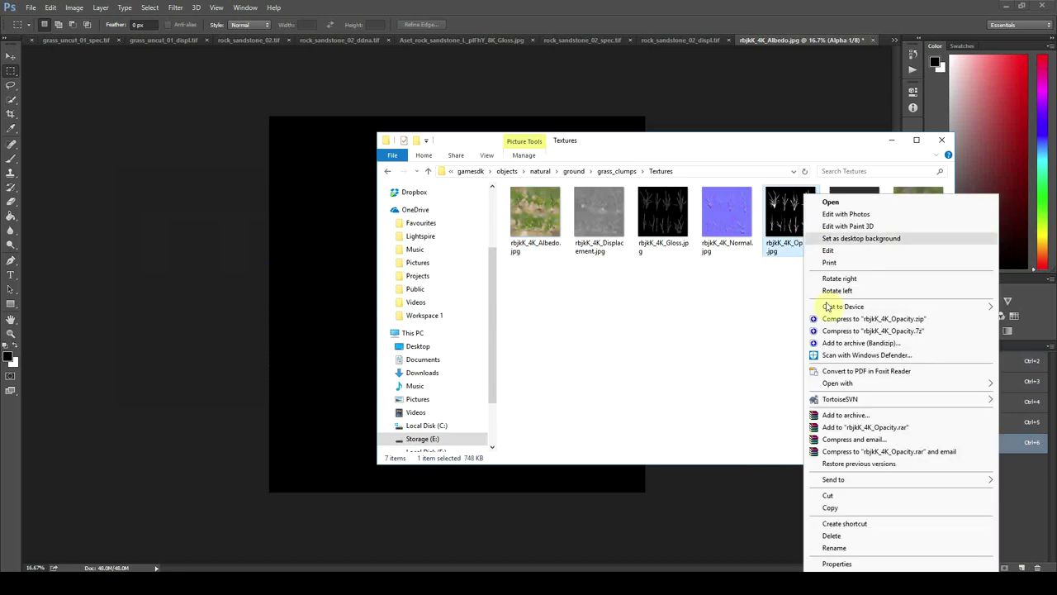
pyautogui.moveTo(835, 383)
pyautogui.click(703, 444)
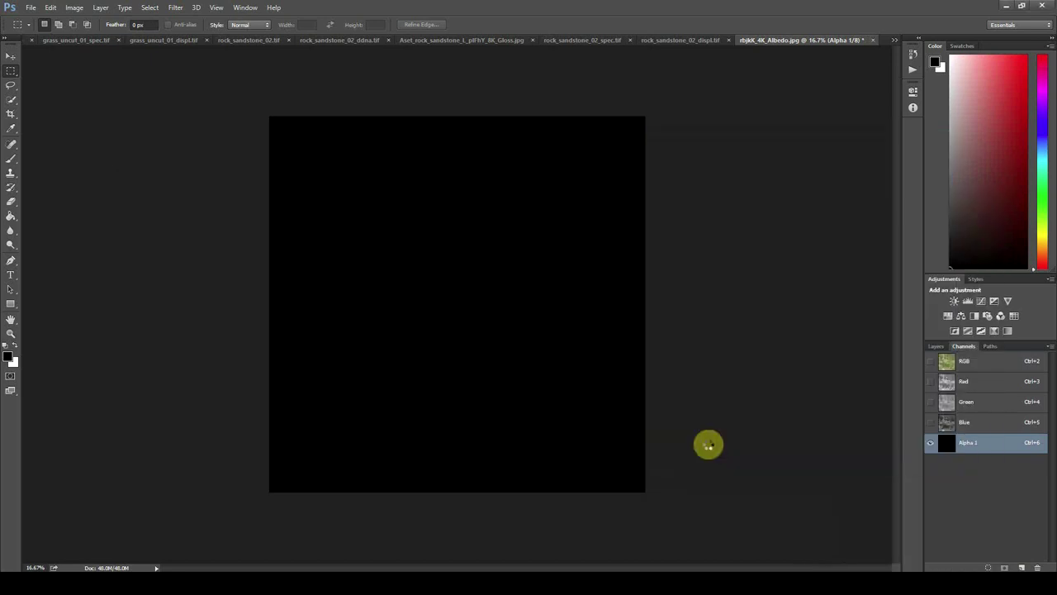
pyautogui.click(936, 346)
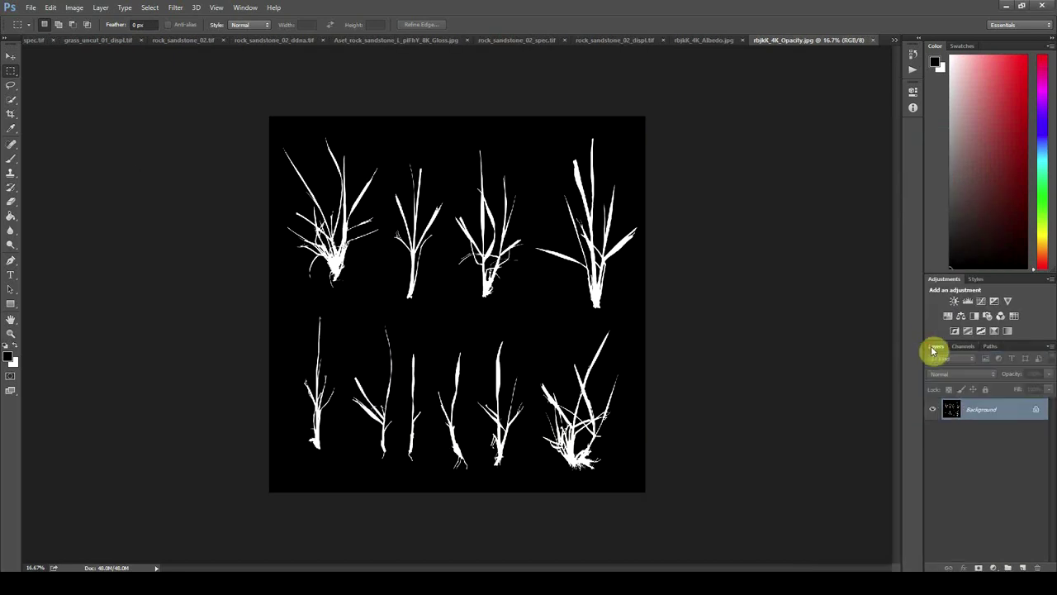
pyautogui.click(961, 347)
pyautogui.hotkey('ctrl', 'a')
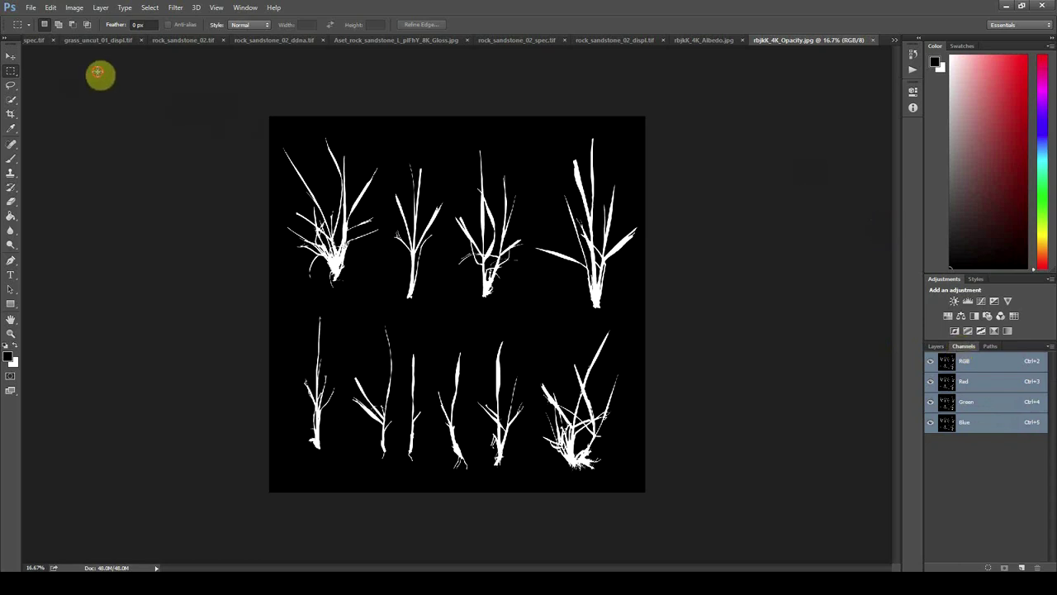
pyautogui.click(11, 55)
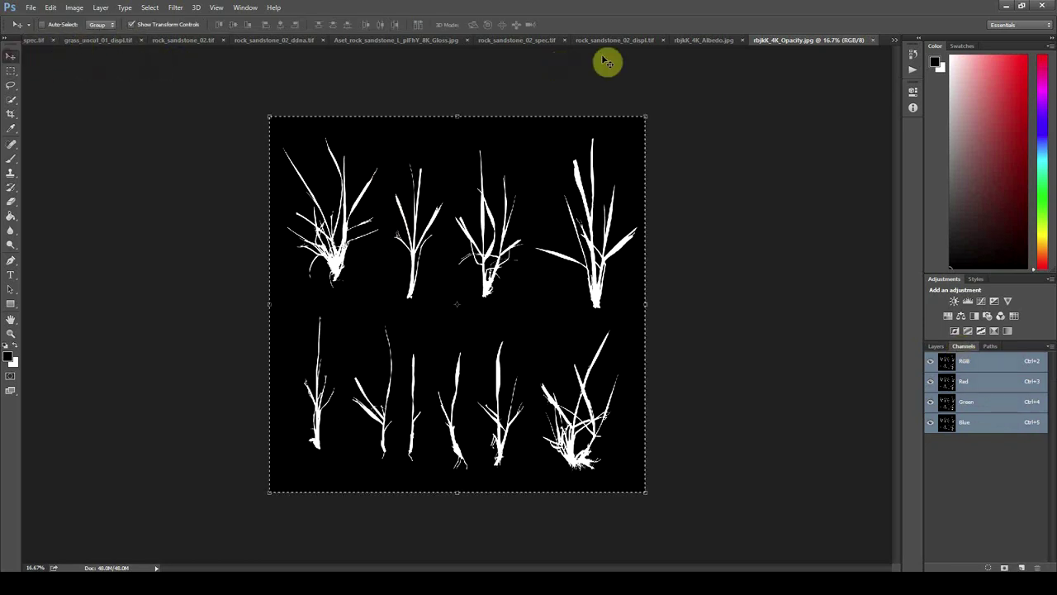
# - Paste the opacity map into the Alpha 1 channel of rbjkK_4K_Albedo.jpg and return to its RGB channels
pyautogui.click(700, 41)
pyautogui.hotkey('ctrl', 'v')
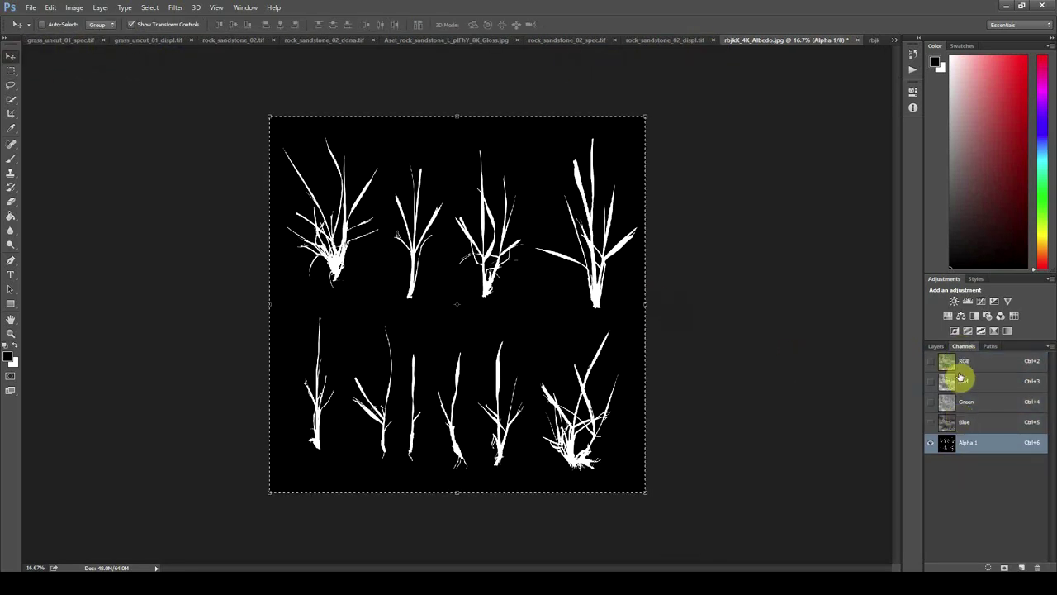
pyautogui.click(958, 363)
pyautogui.click(966, 442)
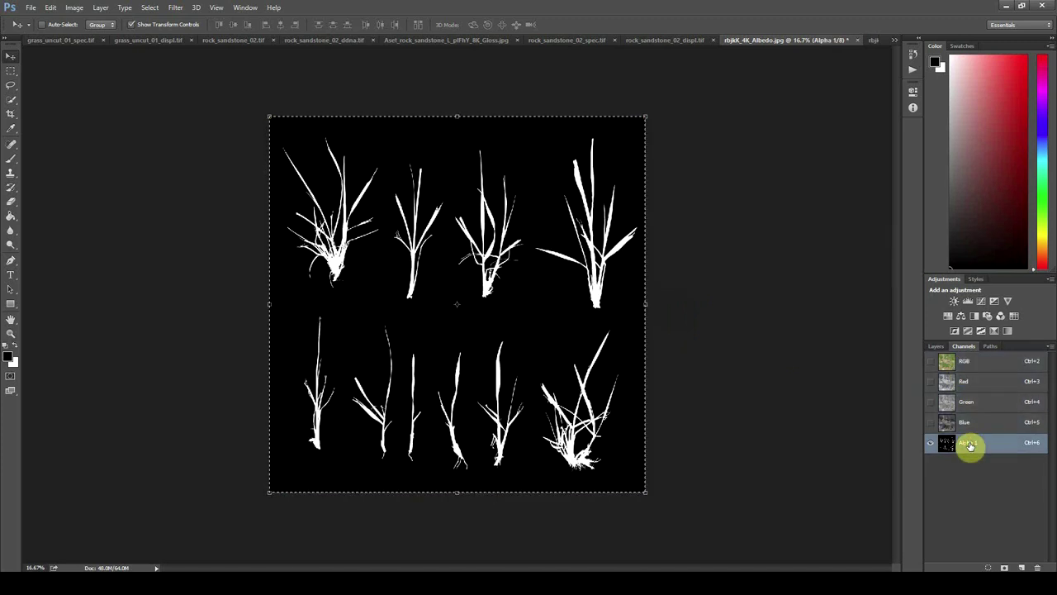
pyautogui.click(966, 361)
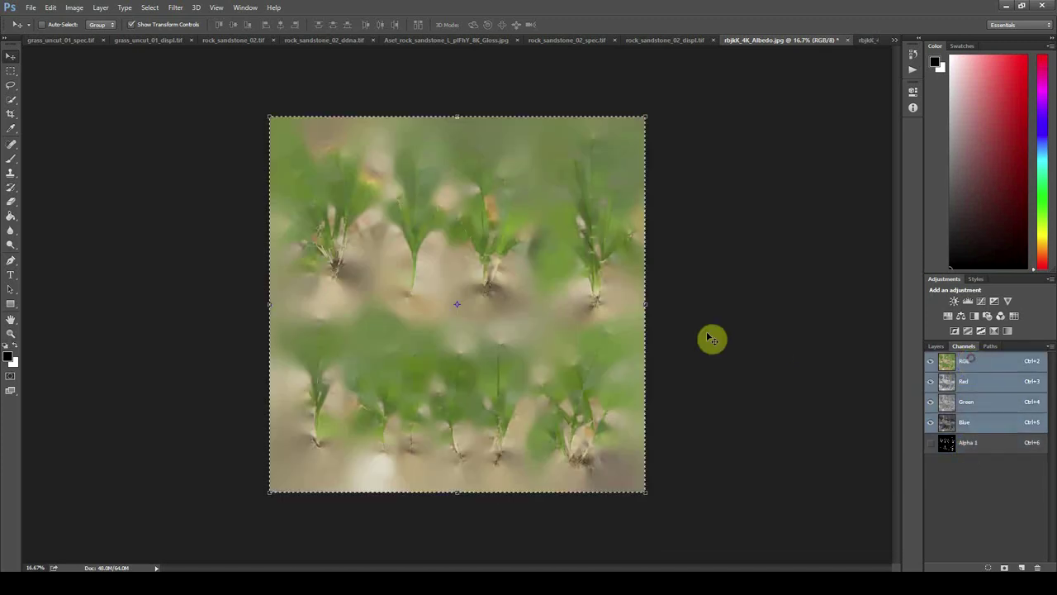
# - Save the albedo with its alpha channel in CryTIFPlugin format as grass_clumps_albedo.tif in the Textures folder
pyautogui.click(33, 10)
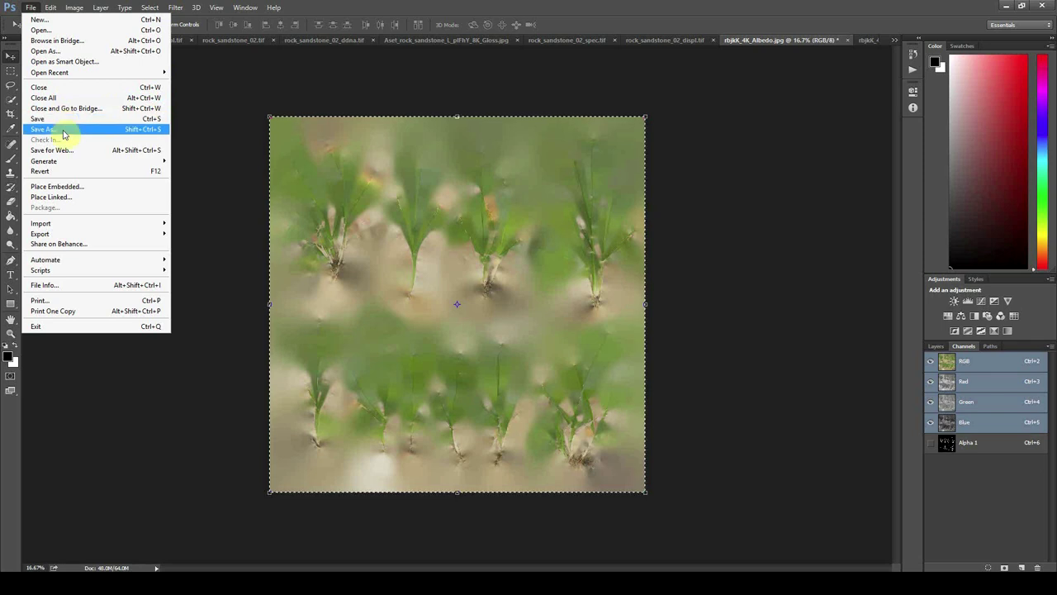
pyautogui.click(65, 127)
pyautogui.click(271, 429)
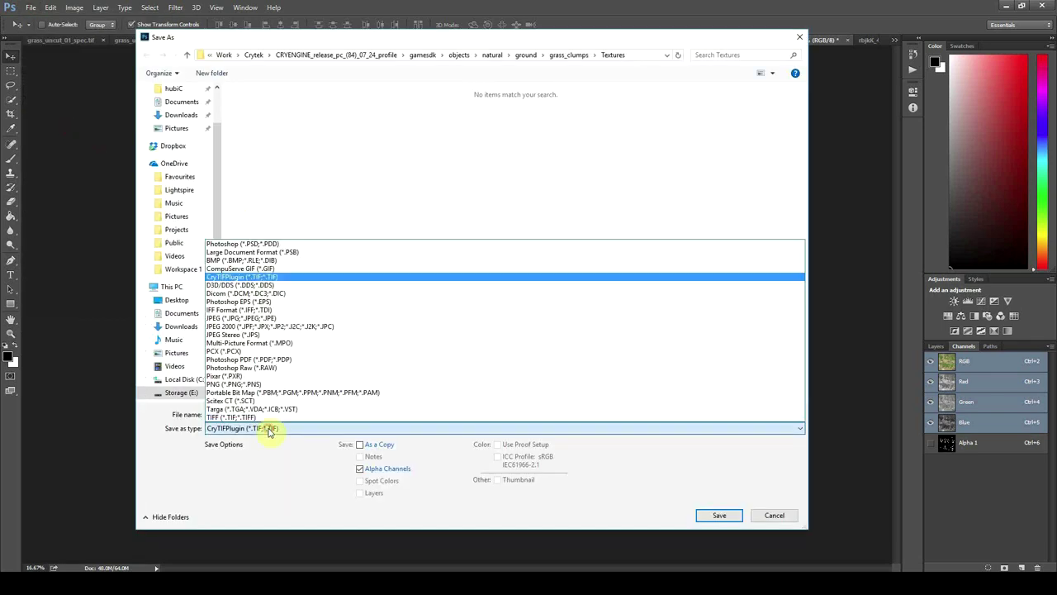
pyautogui.click(272, 429)
pyautogui.doubleClick(242, 413)
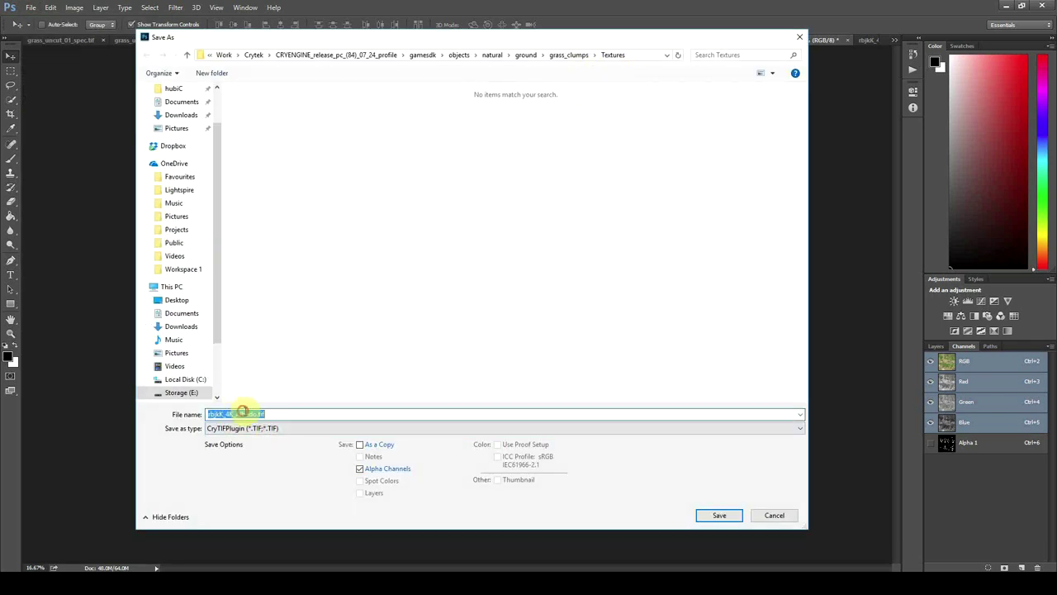
pyautogui.write('grass')
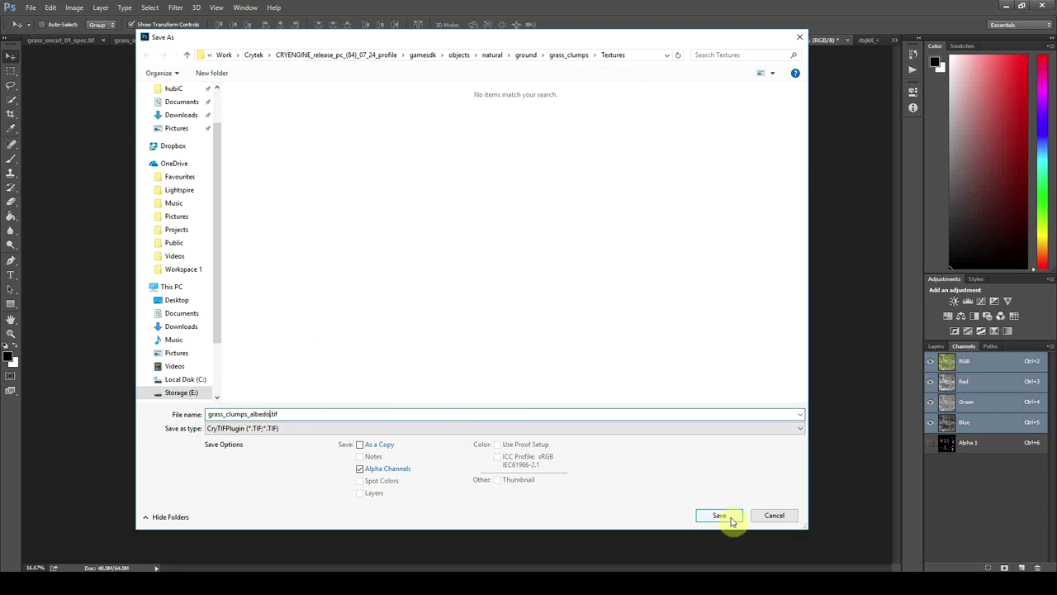
pyautogui.click(731, 520)
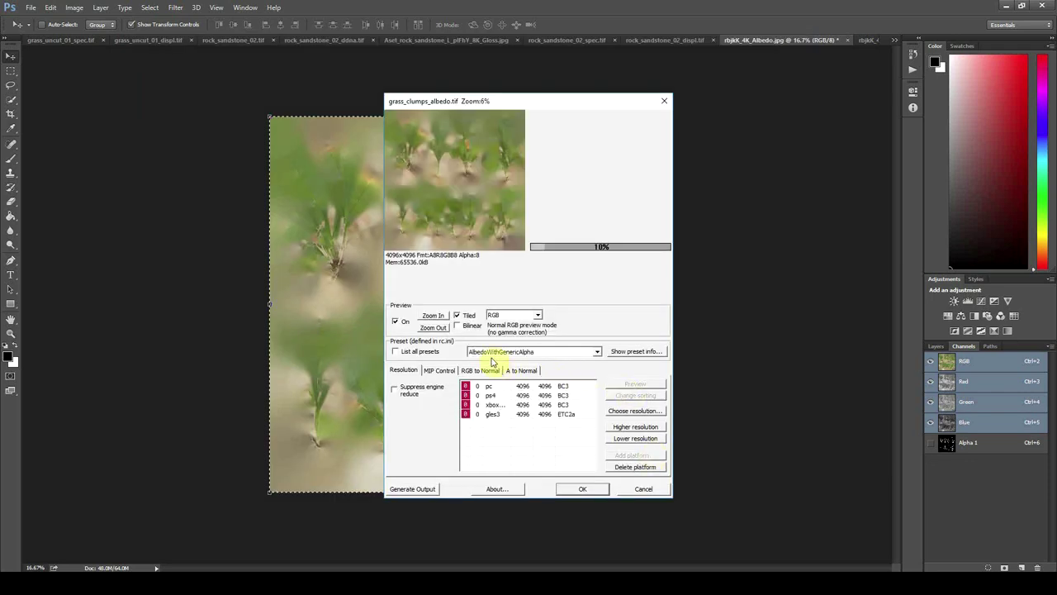
# - Set the texture preset of grass_clumps_albedo.tif to AlbedoWithOpacity and finish the export
pyautogui.click(542, 353)
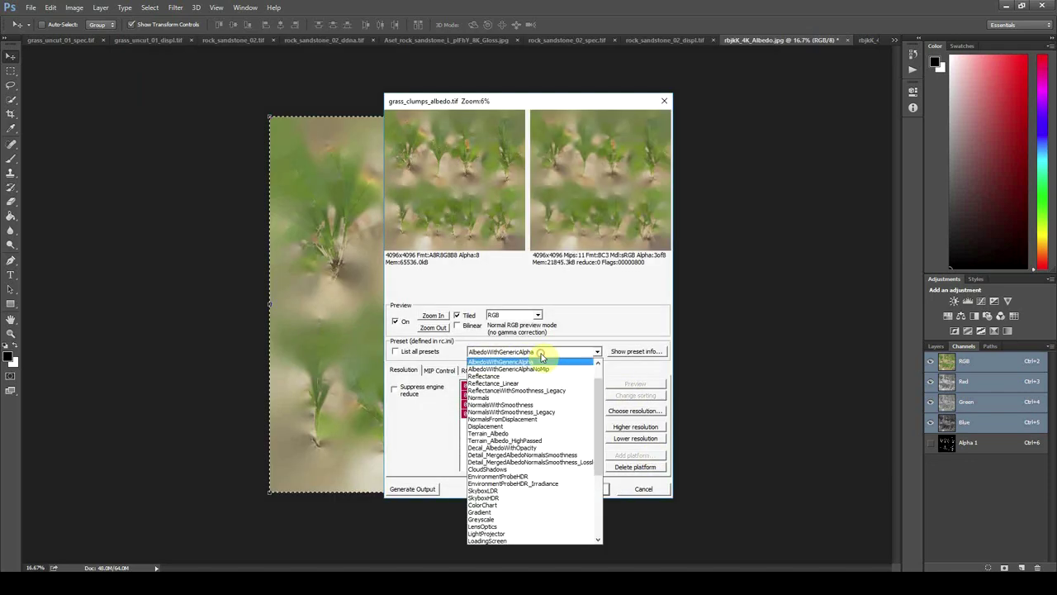
pyautogui.scroll(1, 541, 372)
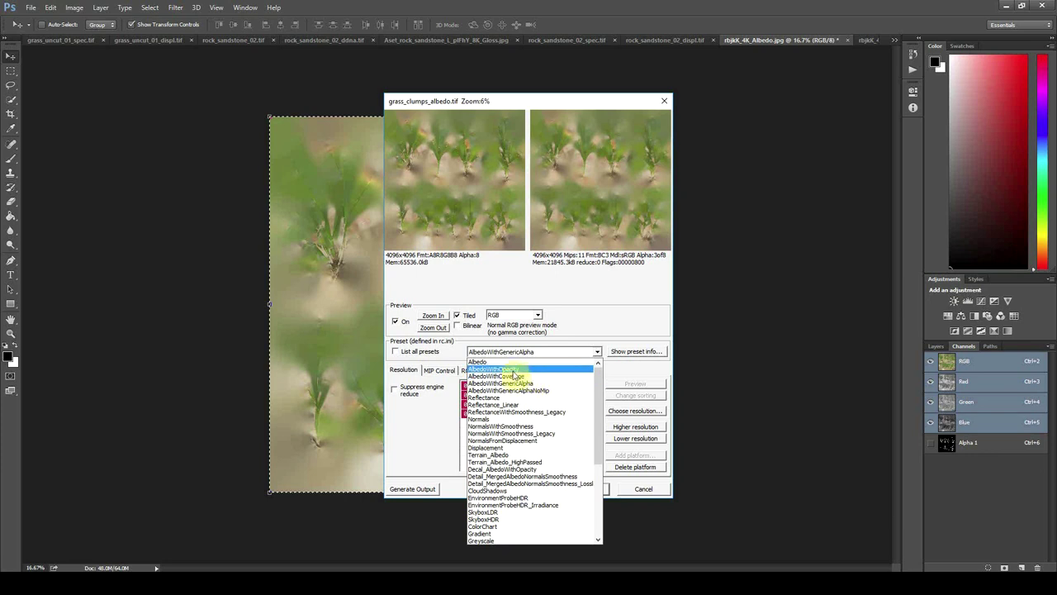
pyautogui.click(508, 369)
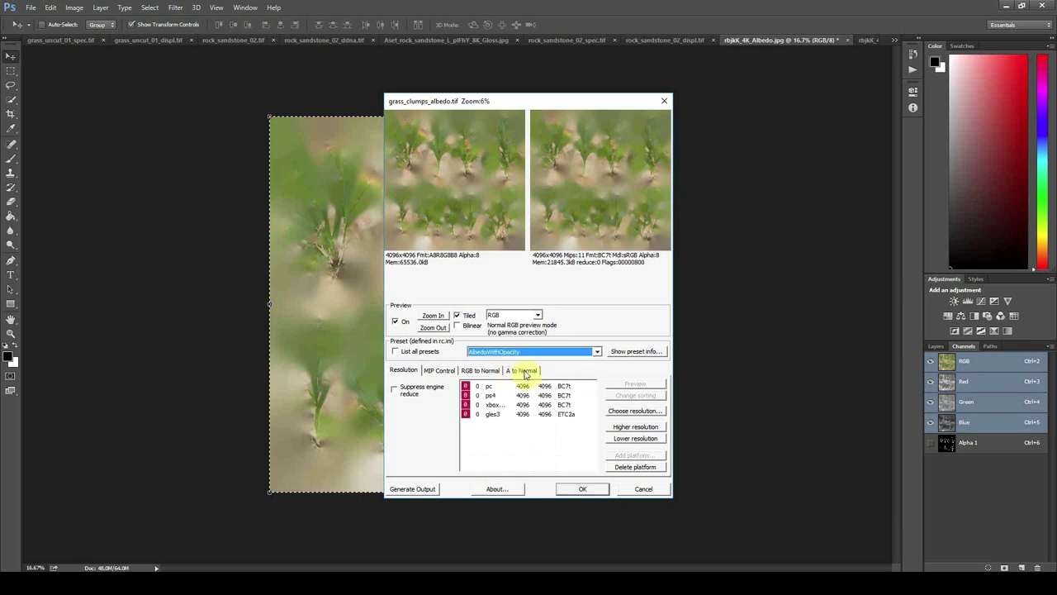
pyautogui.click(589, 489)
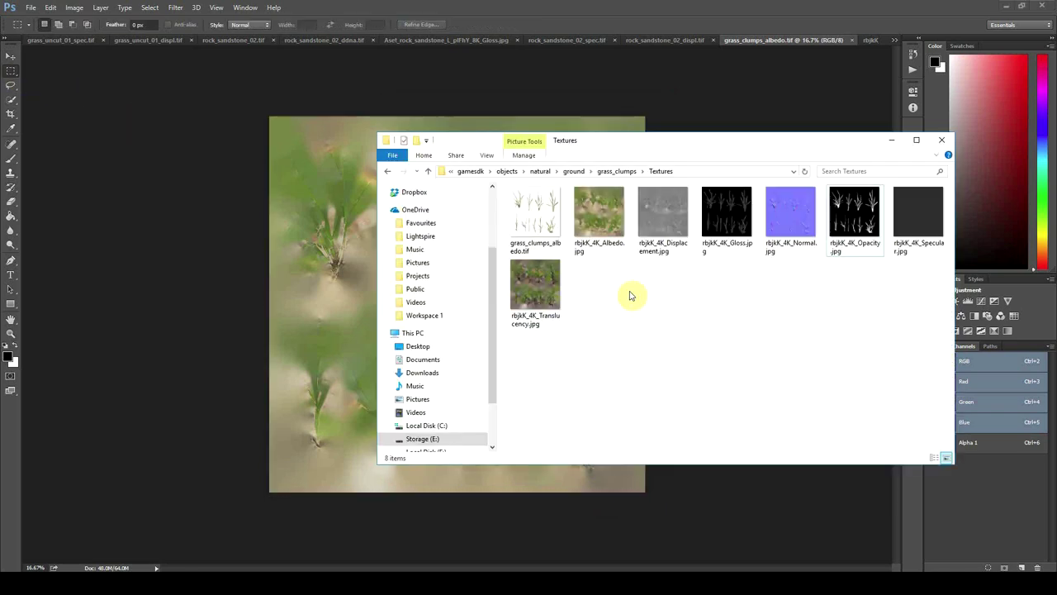
# - Open rbjkK_4K_Normal.jpg and rbjkK_4K_Gloss.jpg from the Textures folder in Adobe Photoshop CC 2014
pyautogui.rightClick(791, 195)
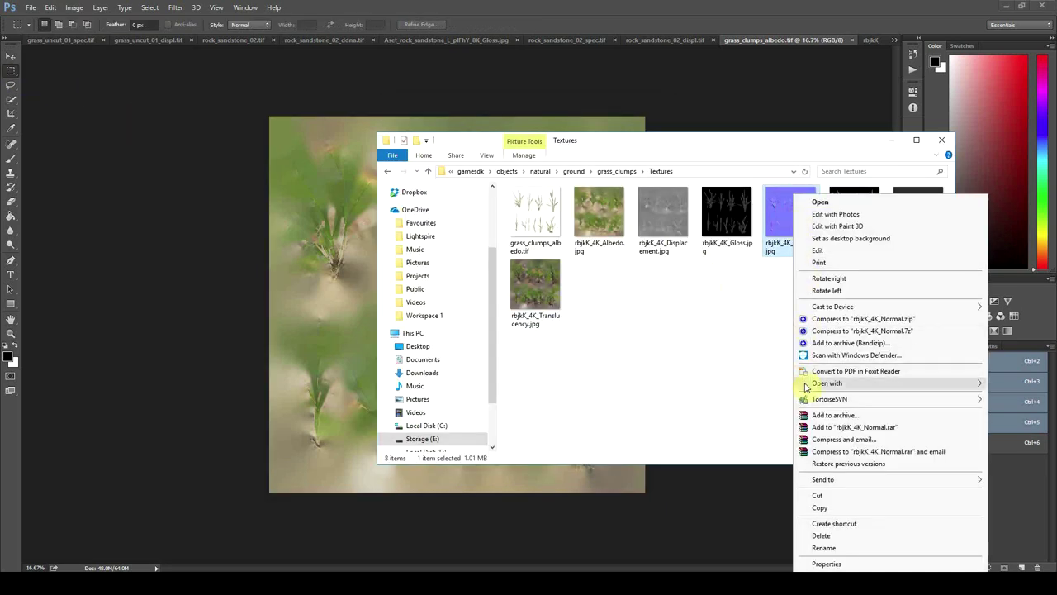
pyautogui.moveTo(826, 383)
pyautogui.click(698, 444)
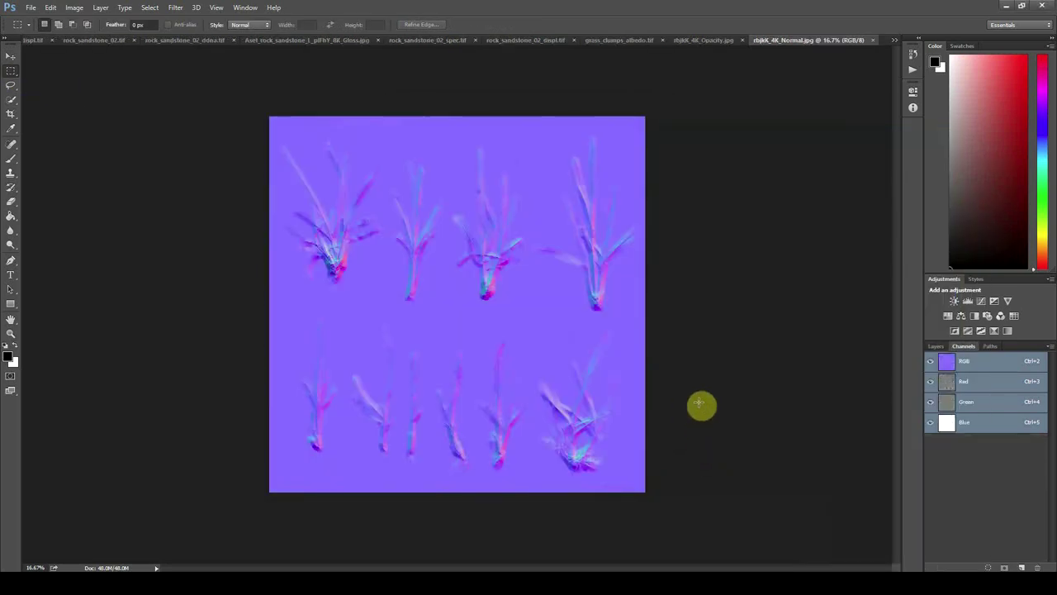
pyautogui.hotkey('alt', 'Tab')
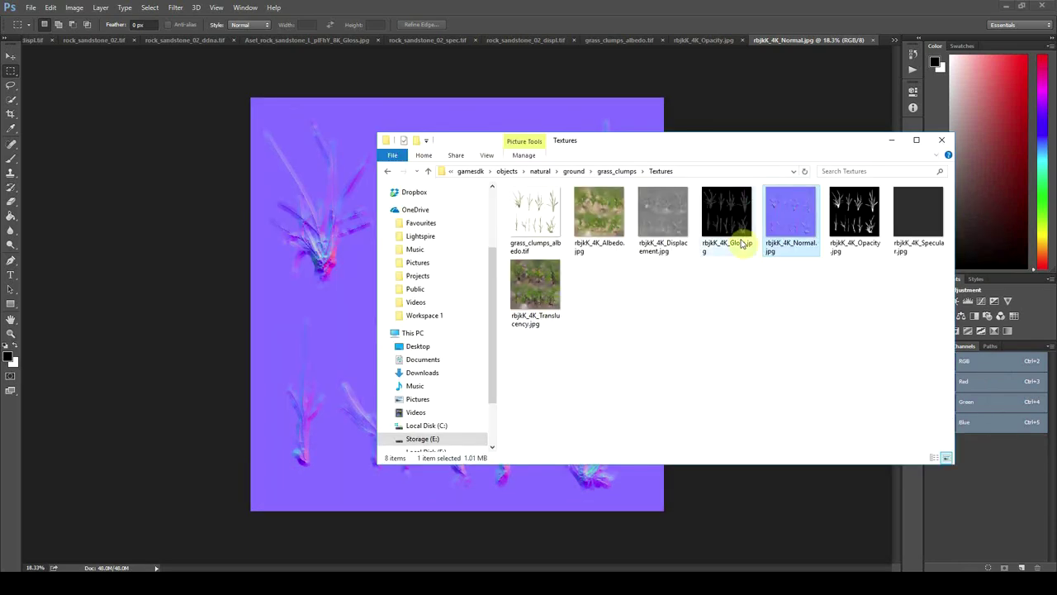
pyautogui.rightClick(737, 234)
pyautogui.moveTo(771, 383)
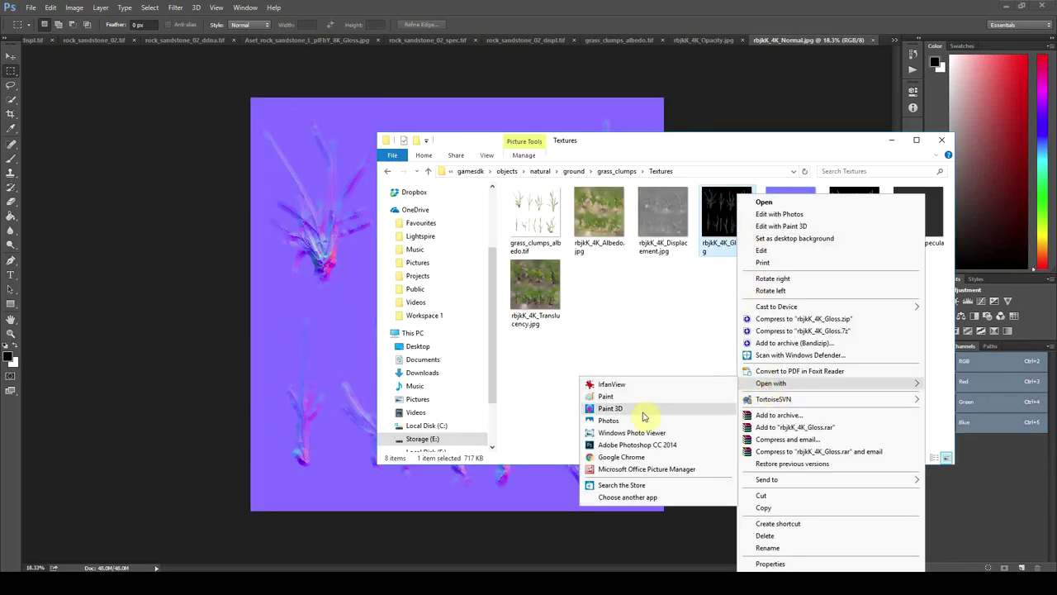
pyautogui.click(639, 445)
# - Select the entire gloss map image and copy it
pyautogui.moveTo(57, 87); pyautogui.dragTo(751, 568)
pyautogui.click(11, 56)
pyautogui.click(51, 8)
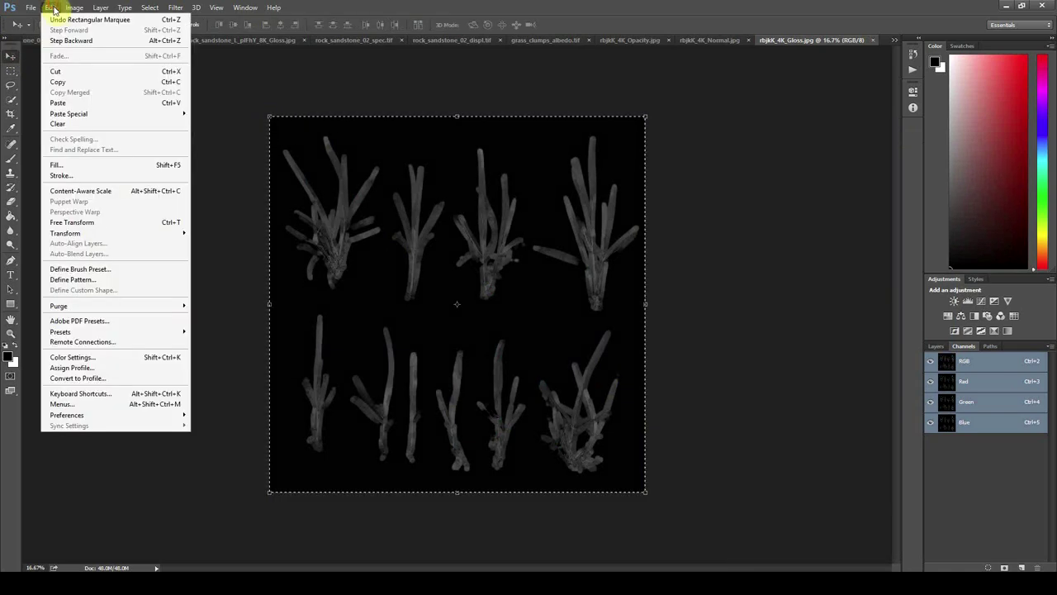
pyautogui.click(58, 81)
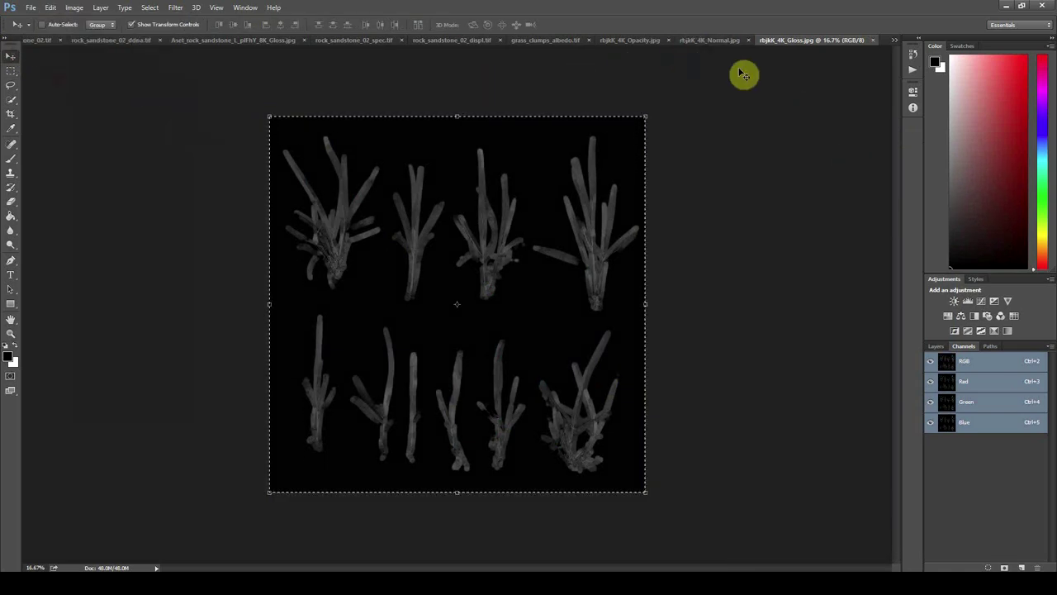
# - Paste the gloss map into a new alpha channel of rbjkK_4K_Normal.jpg and compare that channel with the RGB normal map
pyautogui.click(700, 39)
pyautogui.hotkey('ctrl', 'v')
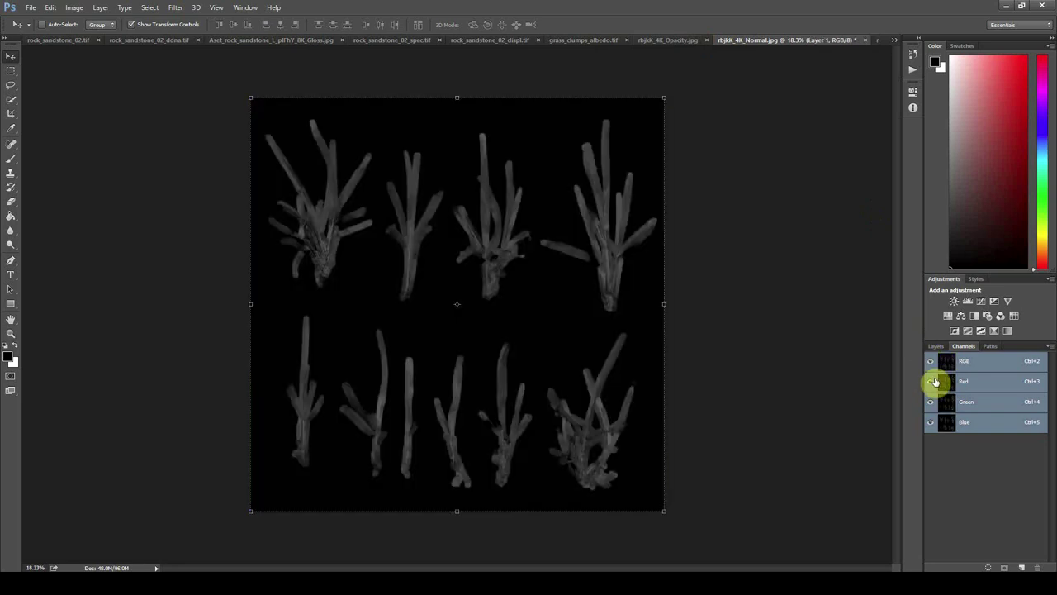
pyautogui.hotkey('ctrl', 'z')
pyautogui.click(1021, 567)
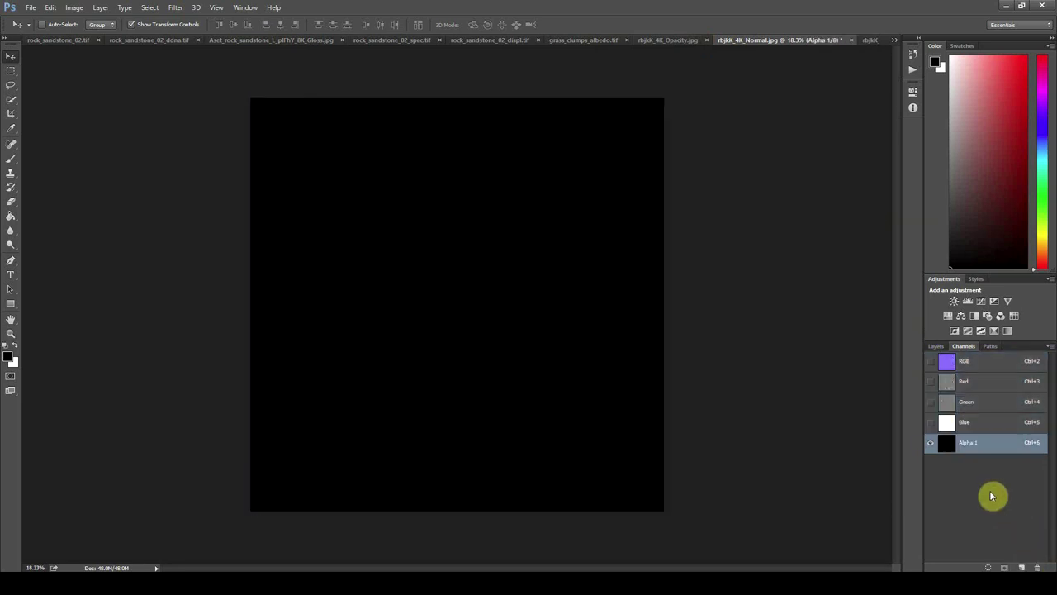
pyautogui.hotkey('ctrl', 'v')
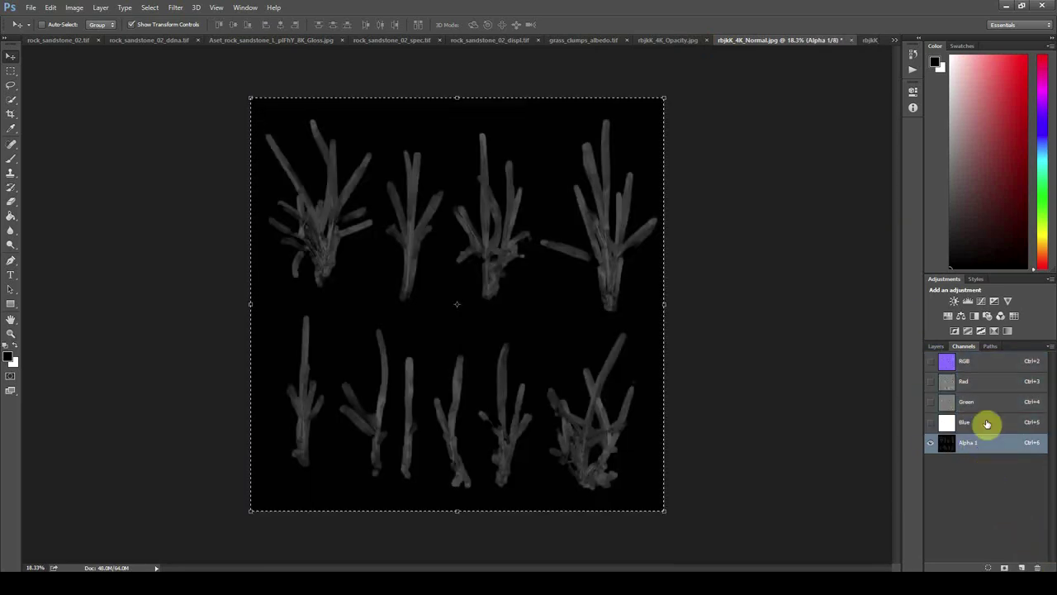
pyautogui.click(972, 364)
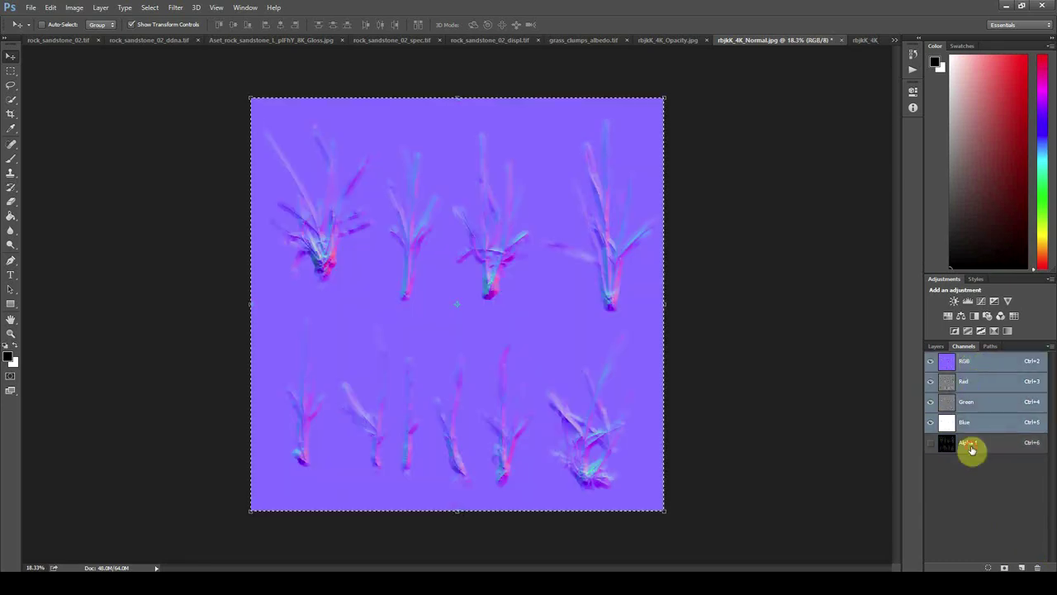
pyautogui.click(971, 444)
pyautogui.click(974, 360)
pyautogui.click(983, 446)
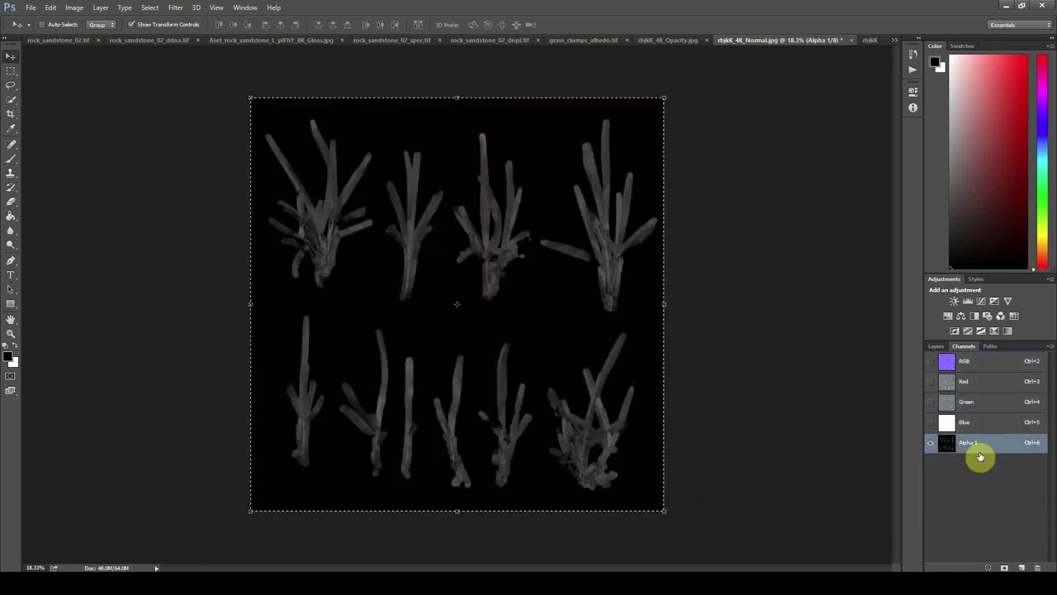
# - Save the normal map with its alpha channel in CryTIFPlugin format as grass_clumps_ddna.tif in the grass_clumps Textures folder
pyautogui.click(37, 9)
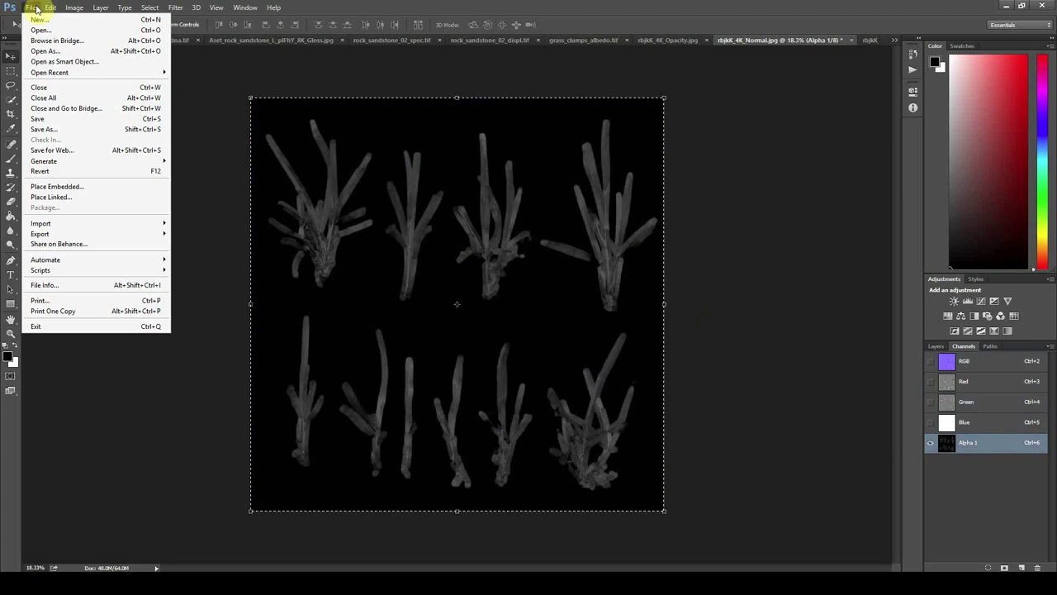
pyautogui.click(62, 129)
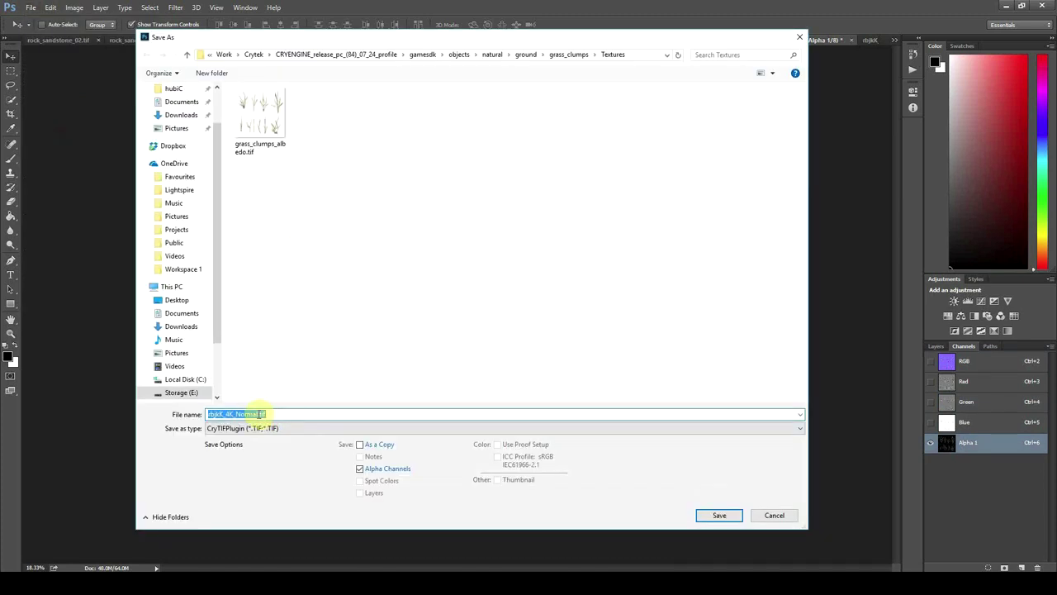
pyautogui.click(259, 154)
pyautogui.click(237, 413)
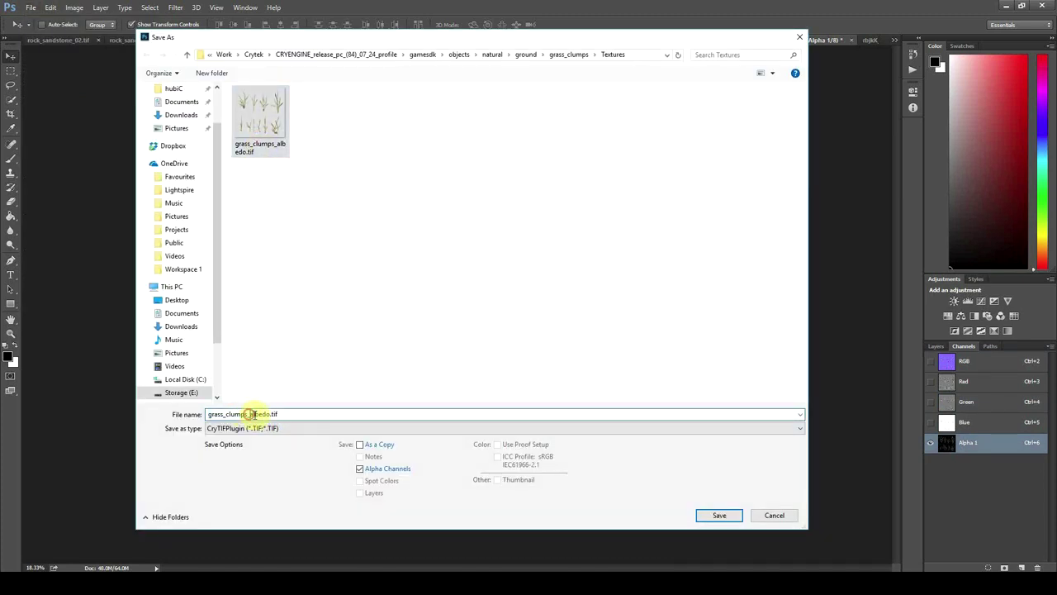
pyautogui.moveTo(271, 415); pyautogui.dragTo(268, 413)
pyautogui.write('ddn')
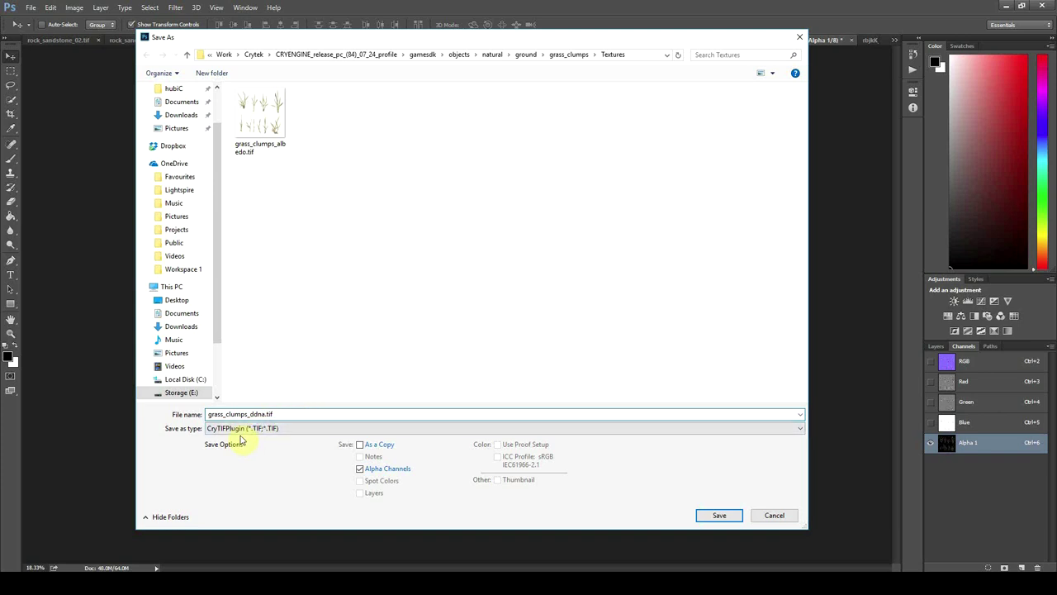
pyautogui.click(709, 513)
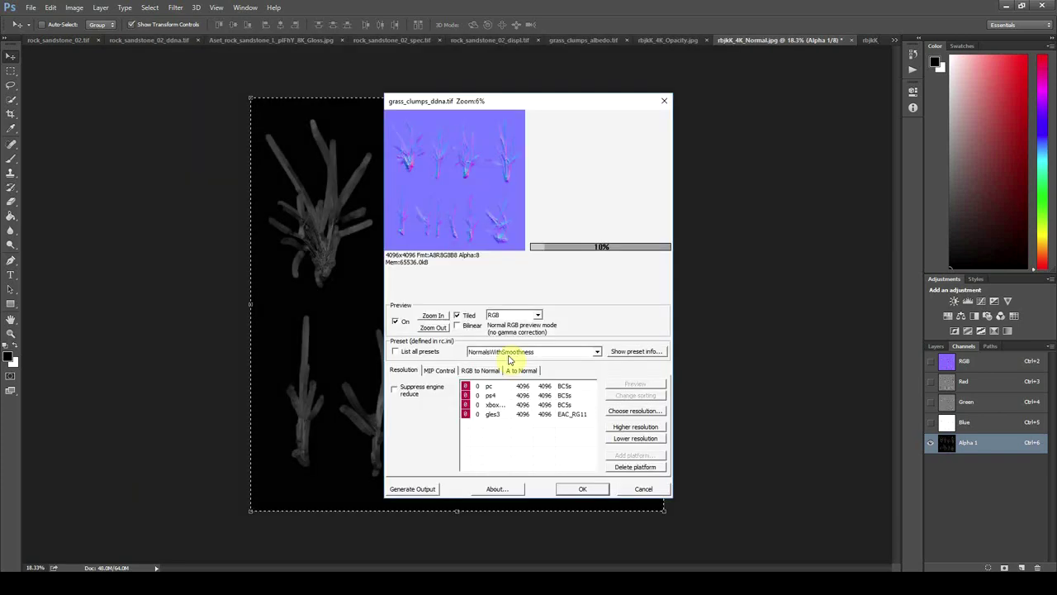
# - Set the texture preset of grass_clumps_ddna.tif to NormalsWithSmoothness_Legacy and finish the export
pyautogui.click(512, 353)
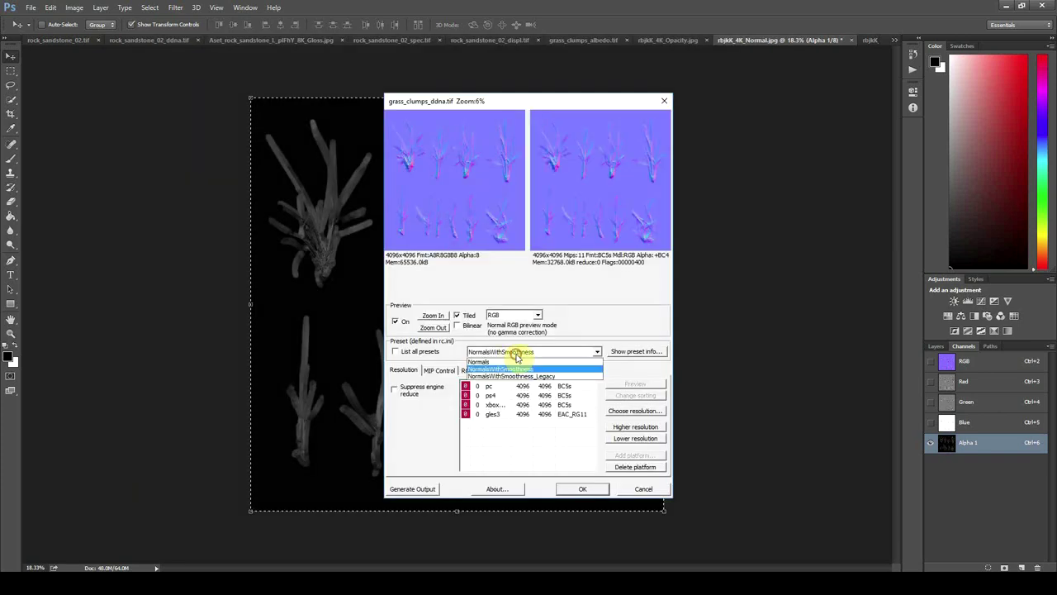
pyautogui.click(537, 377)
pyautogui.click(581, 489)
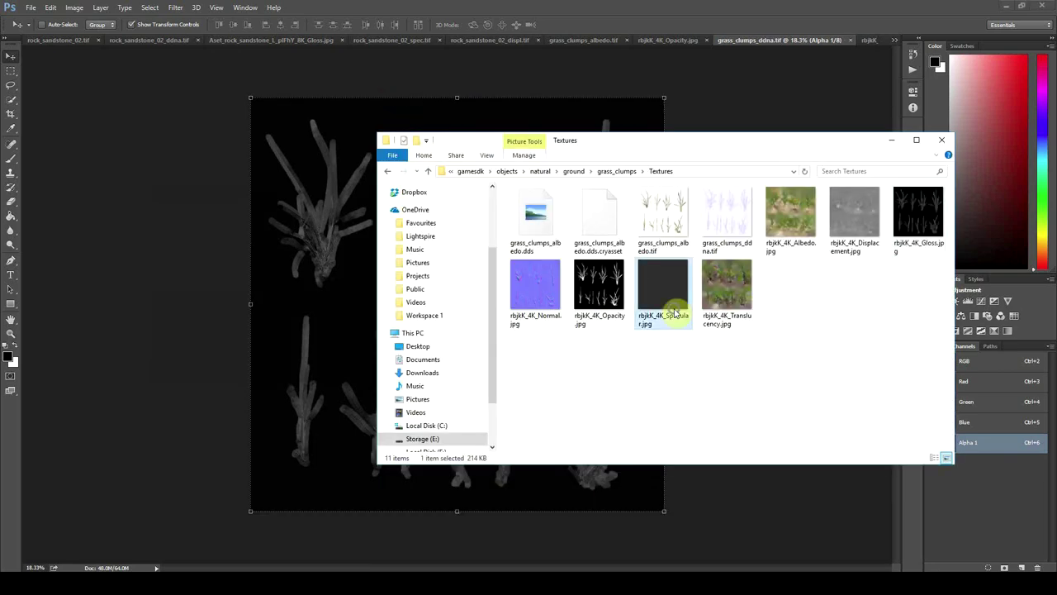
# - Open rbjkK_4K_Specular.jpg from the Textures folder in Adobe Photoshop CC 2014 and check its layers and channels
pyautogui.rightClick(674, 297)
pyautogui.click(908, 425)
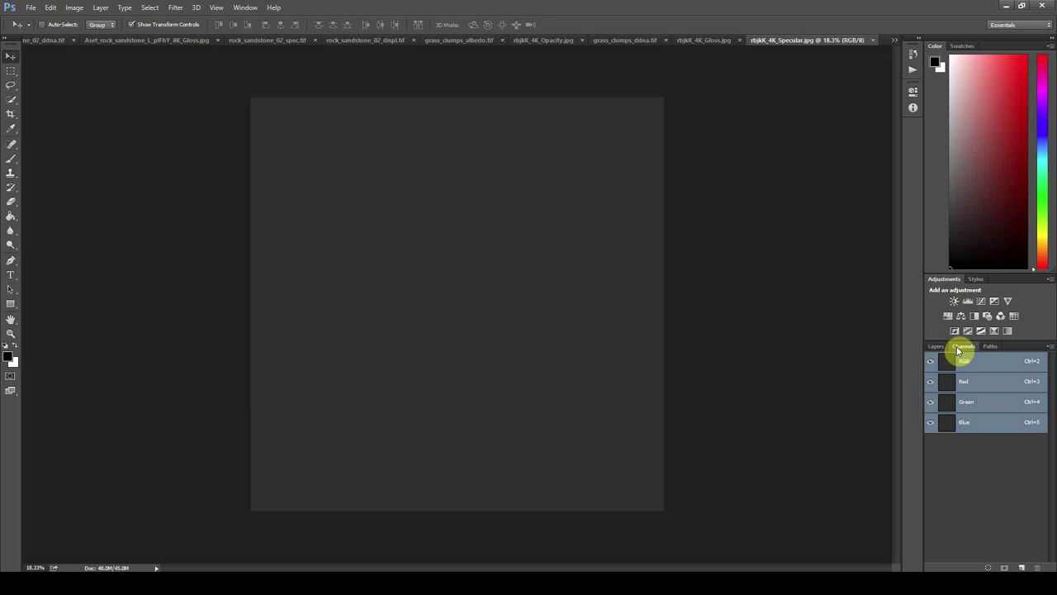
pyautogui.click(936, 346)
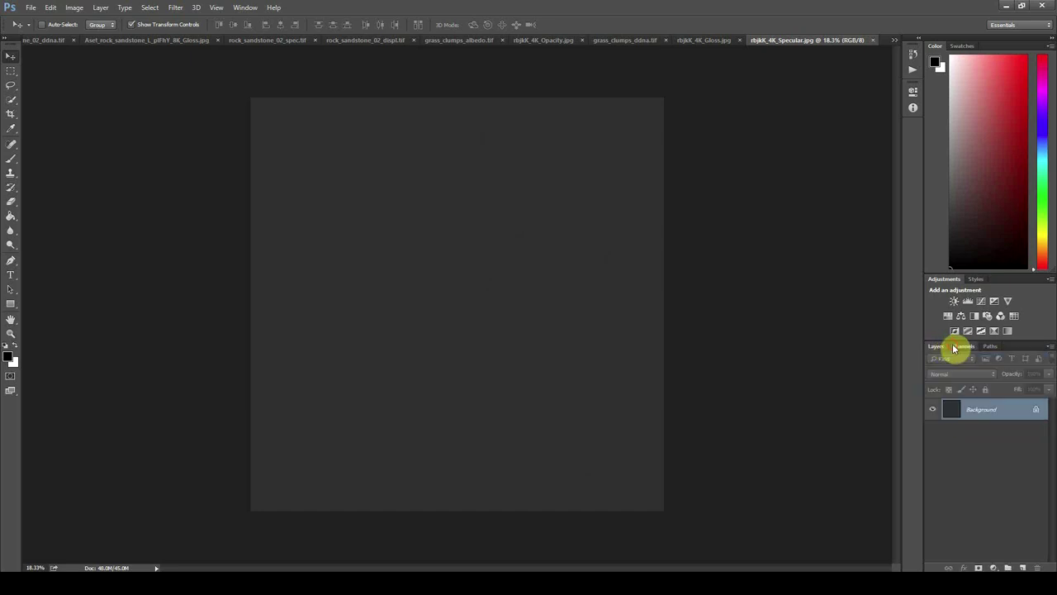
pyautogui.click(958, 346)
pyautogui.click(943, 346)
pyautogui.click(954, 346)
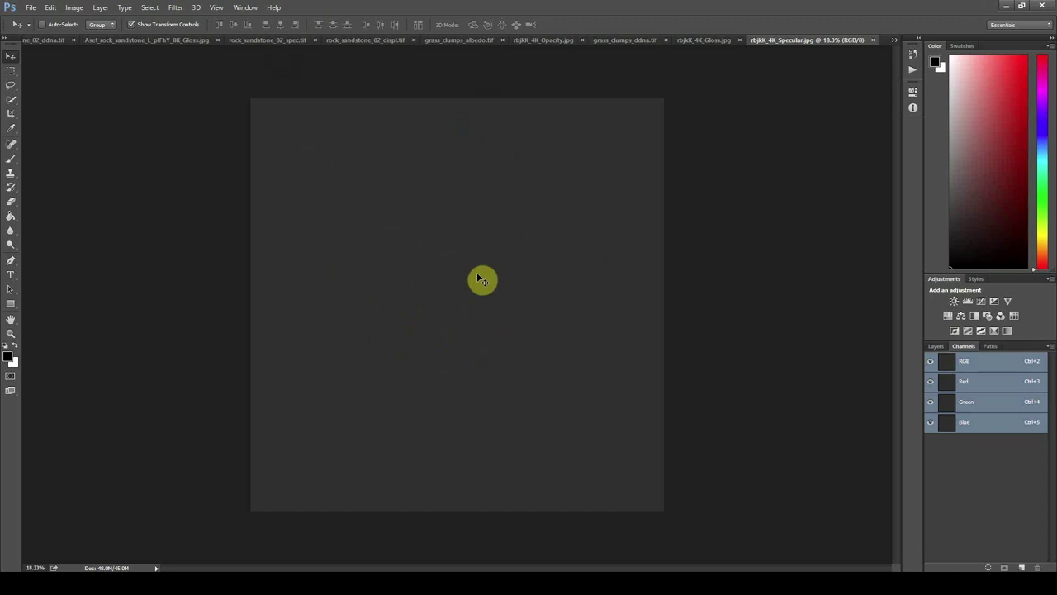
# - Save the specular map in CryTIFPlugin format as grass_clumps_spec.tif and finish the export with the Reflectance preset
pyautogui.click(30, 9)
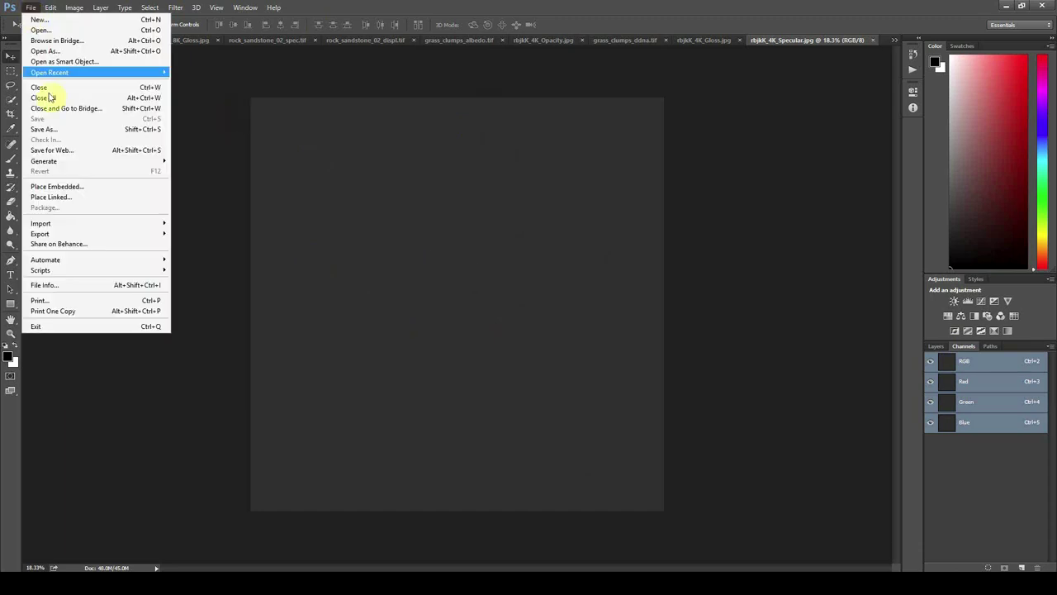
pyautogui.click(55, 129)
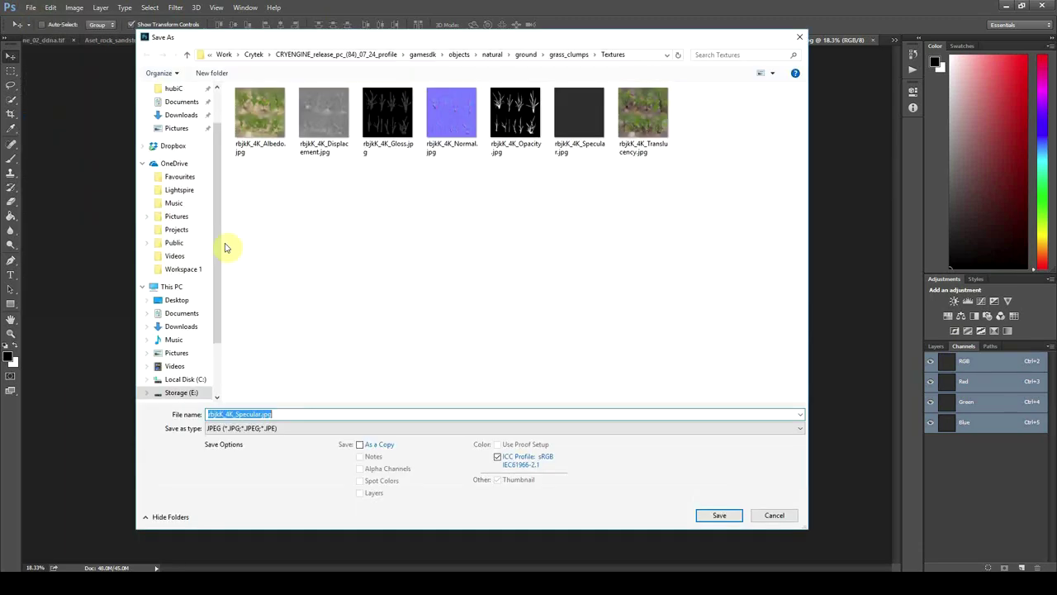
pyautogui.click(237, 431)
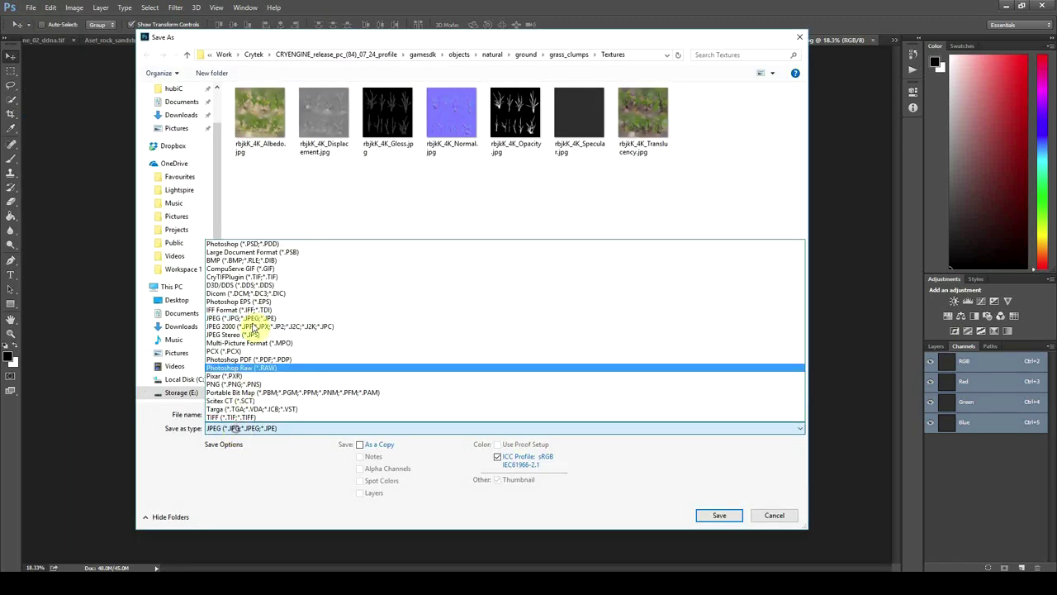
pyautogui.click(259, 281)
pyautogui.click(259, 413)
pyautogui.click(346, 136)
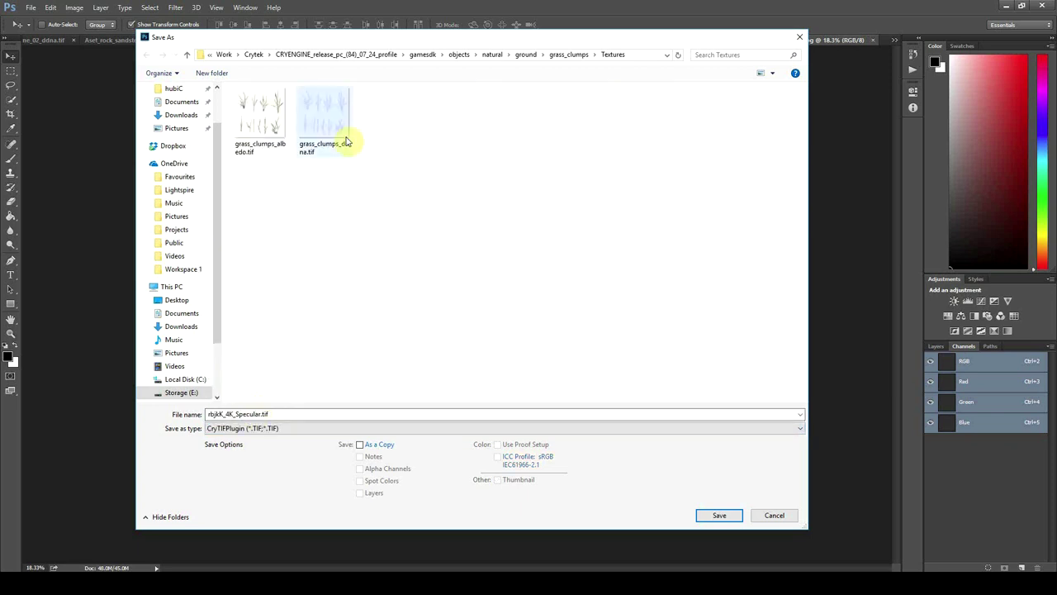
pyautogui.click(249, 415)
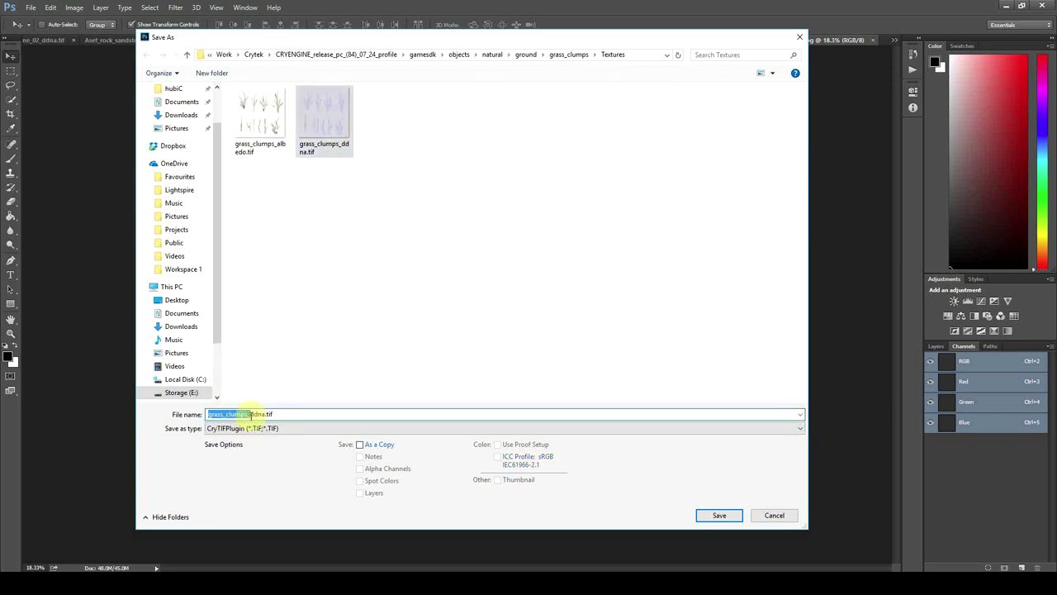
pyautogui.press('Delete')
pyautogui.press('Delete')
pyautogui.press('Delete')
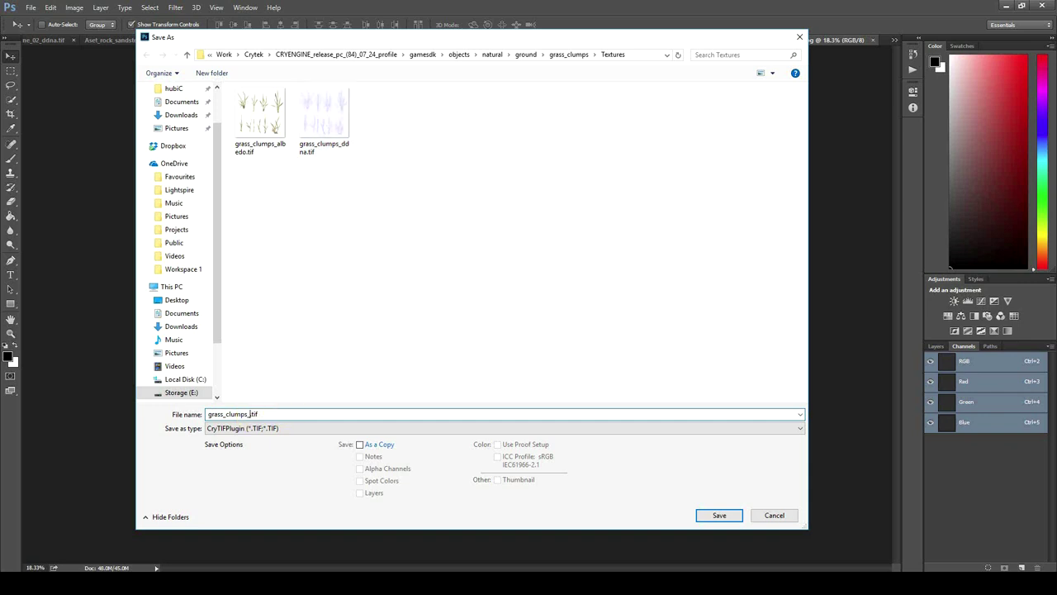
pyautogui.press('Return')
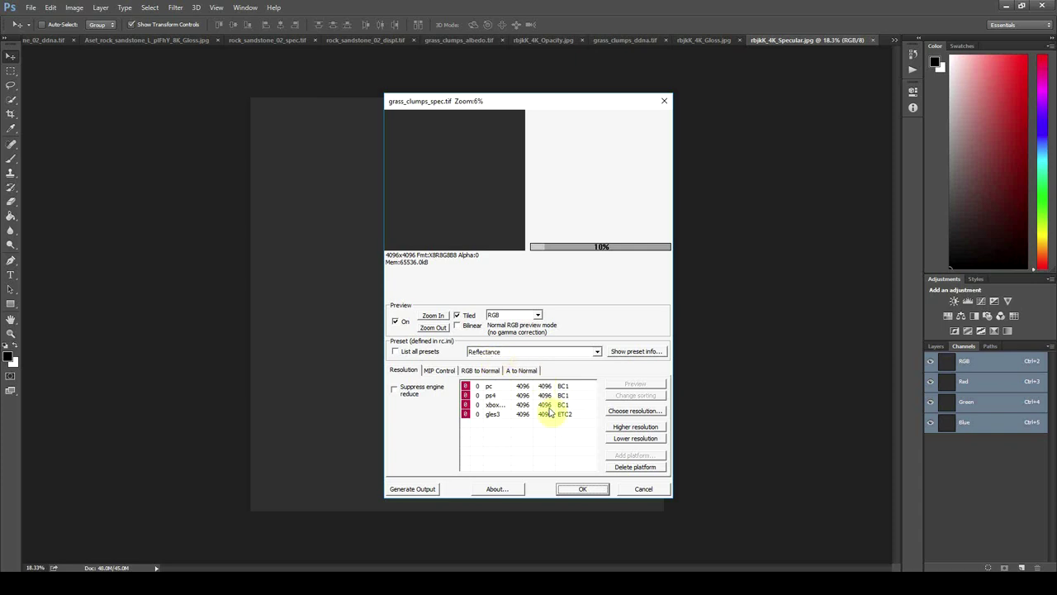
pyautogui.click(566, 488)
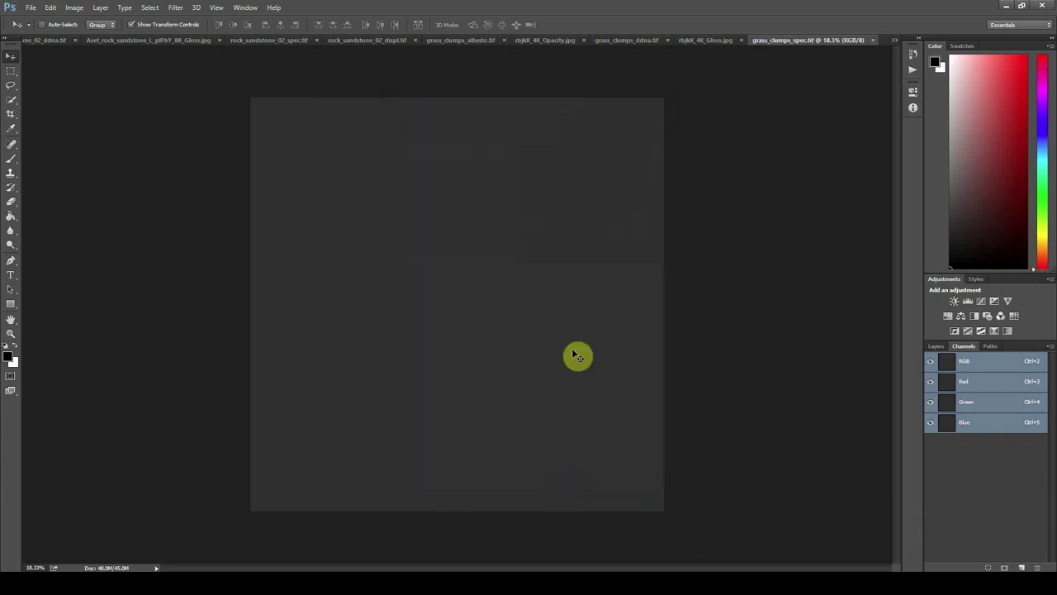
# - Open rbjkK_4K_Displacement.jpg from the Textures folder in Adobe Photoshop CC 2014
pyautogui.hotkey('alt', 'Tab')
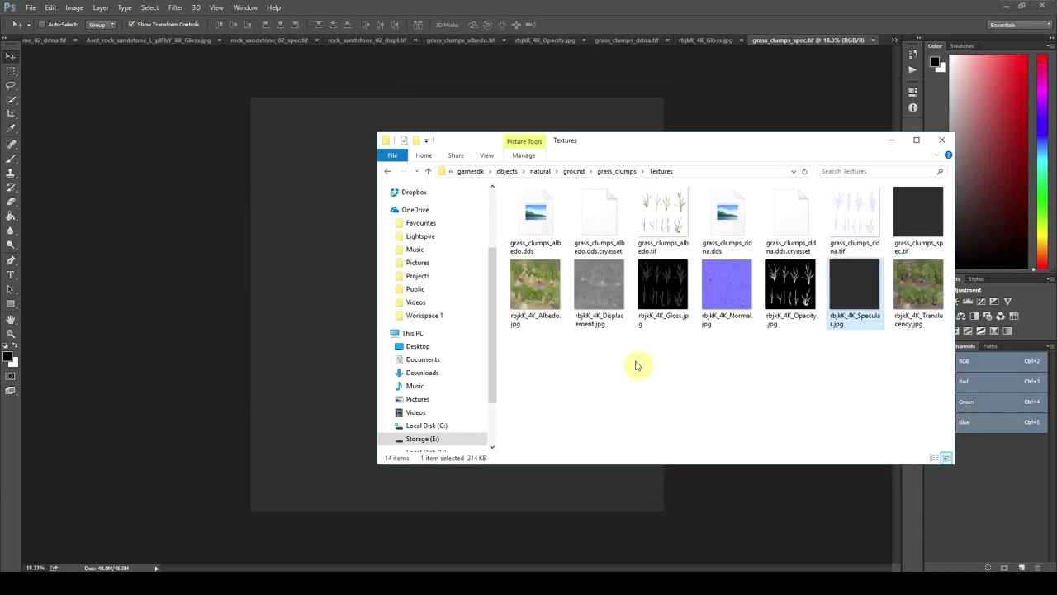
pyautogui.click(858, 321)
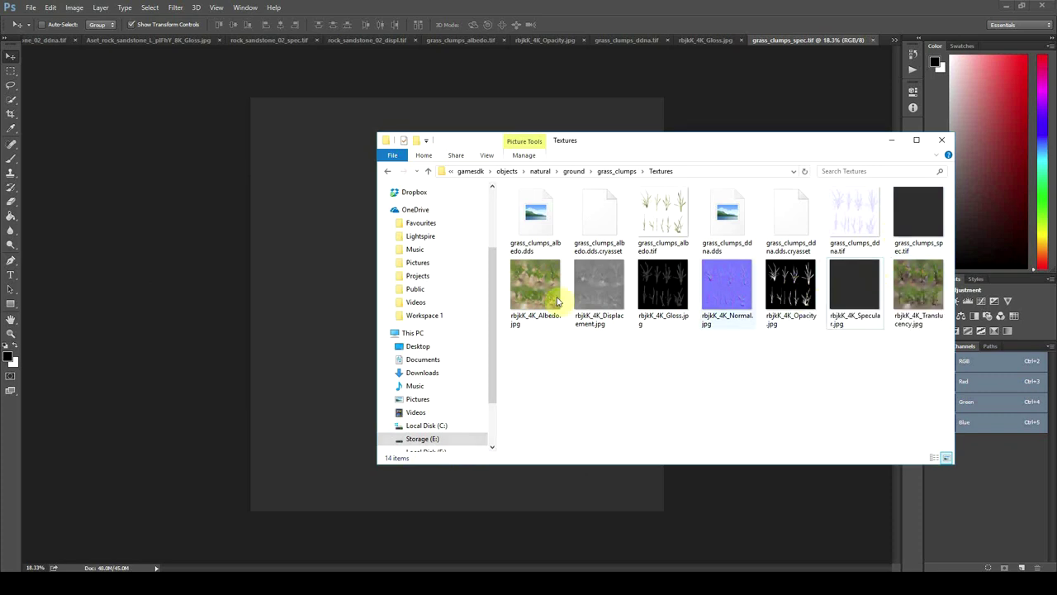
pyautogui.click(583, 307)
pyautogui.rightClick(591, 299)
pyautogui.moveTo(666, 382)
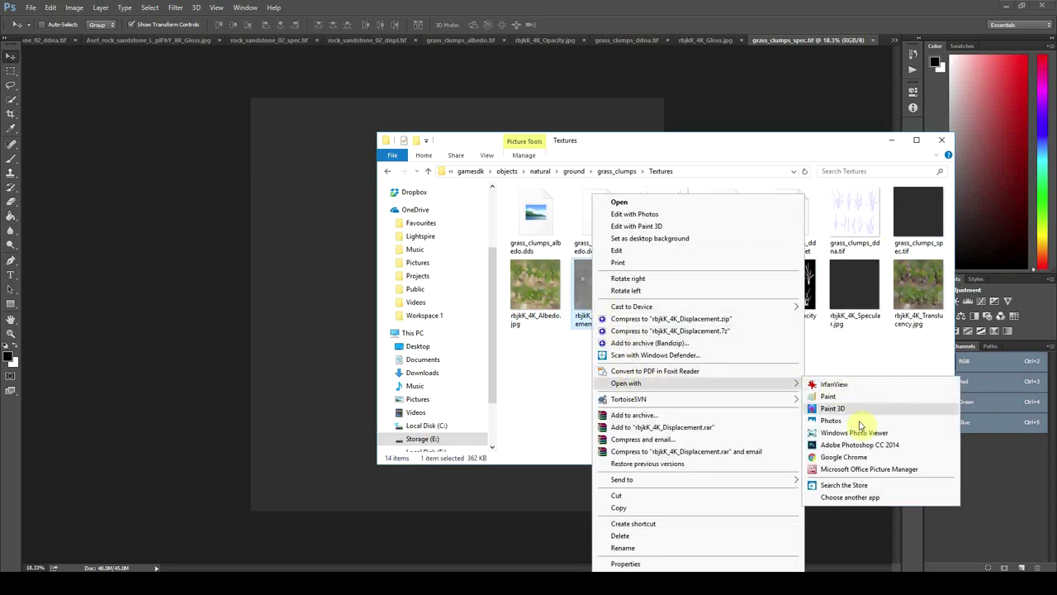
pyautogui.click(904, 438)
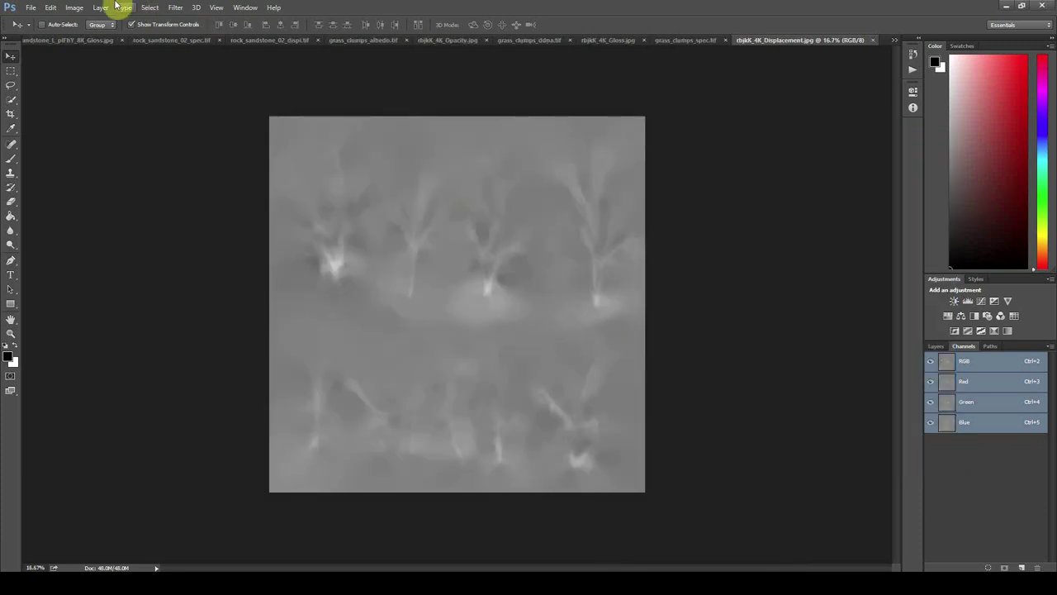
# - Copy the entire displacement image and paste it into a new alpha channel of the same file
pyautogui.click(11, 70)
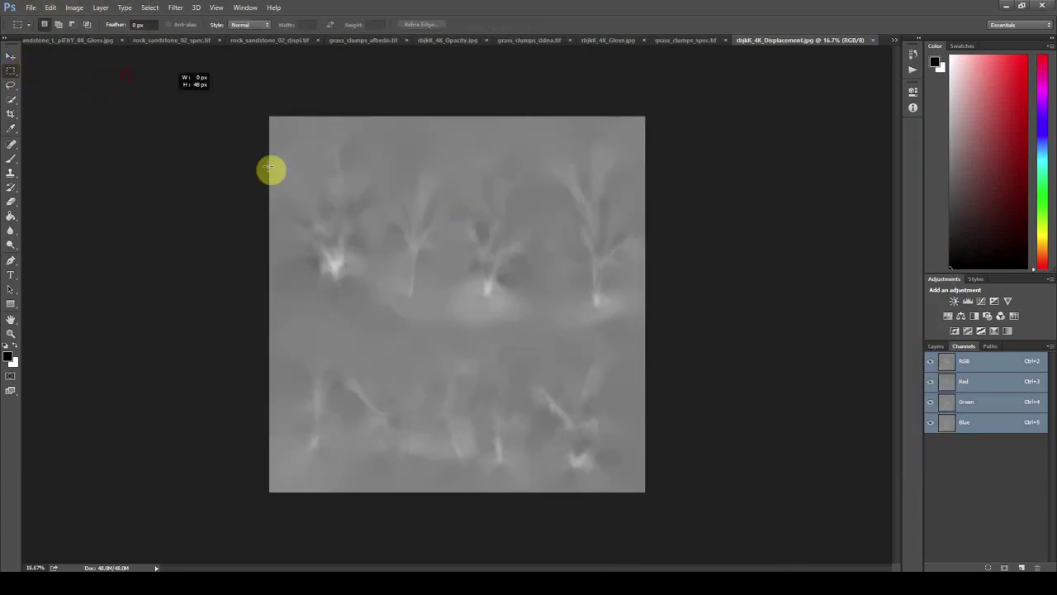
pyautogui.hotkey('ctrl', 'a')
pyautogui.press('v')
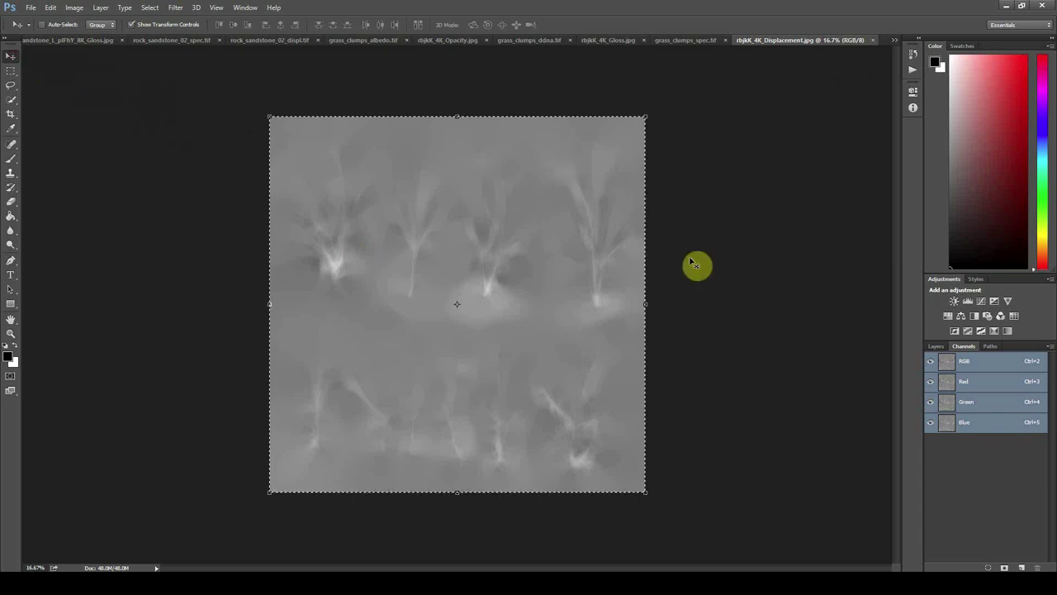
pyautogui.click(1021, 566)
pyautogui.hotkey('ctrl', 'v')
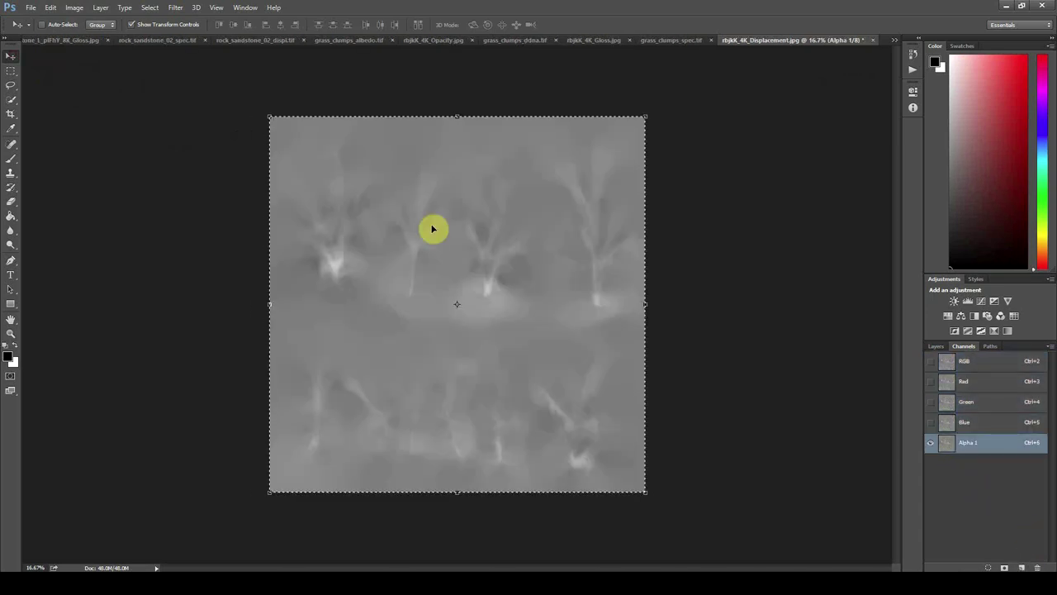
# - Save the displacement map with its alpha channel in CryTIFPlugin format as grass_clumps_displ.tif
pyautogui.click(31, 8)
pyautogui.click(45, 129)
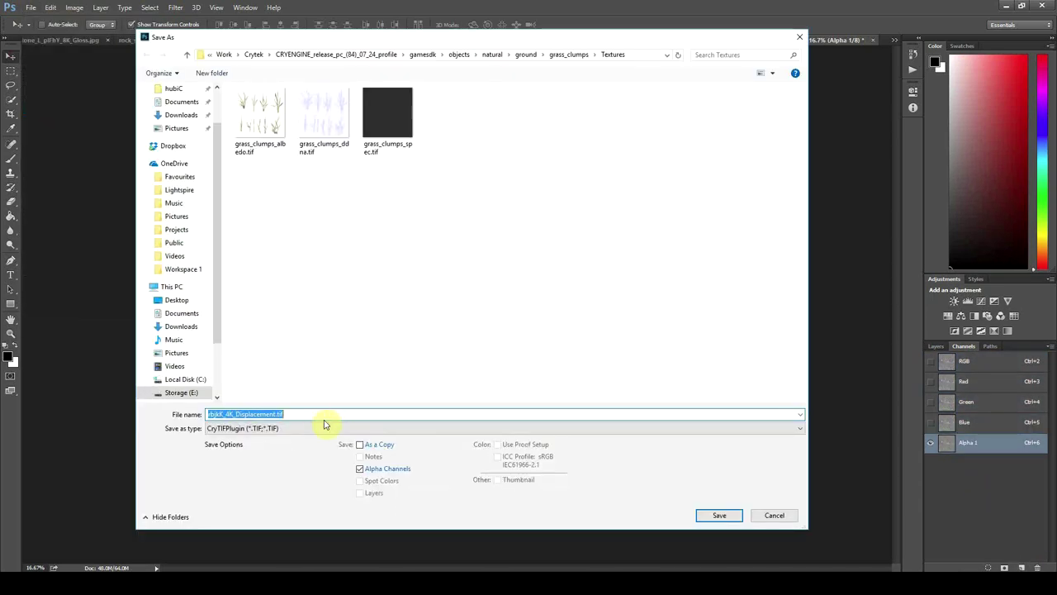
pyautogui.click(389, 163)
pyautogui.doubleClick(246, 414)
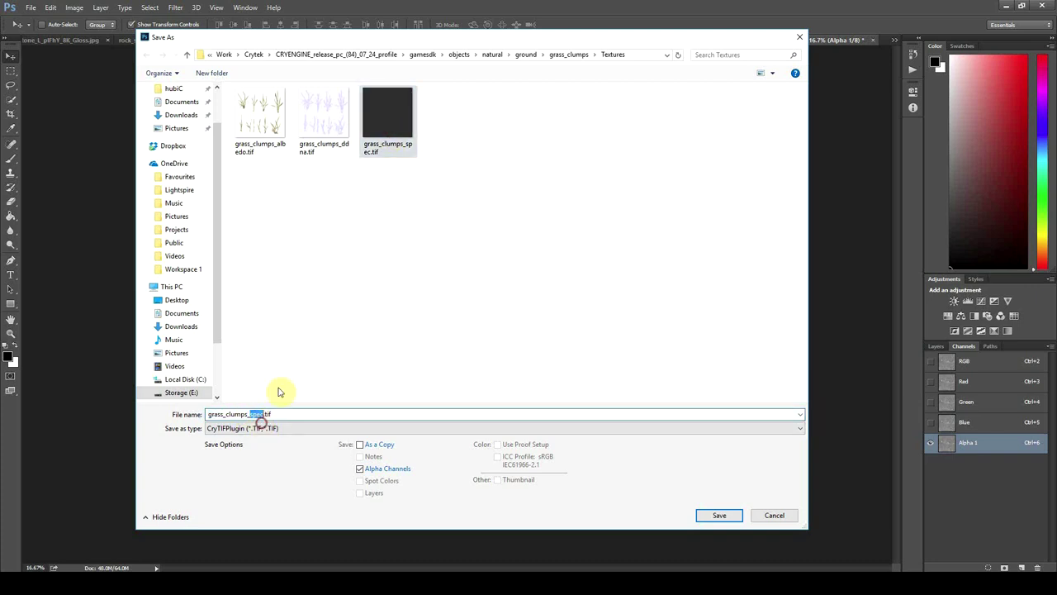
pyautogui.write('displ')
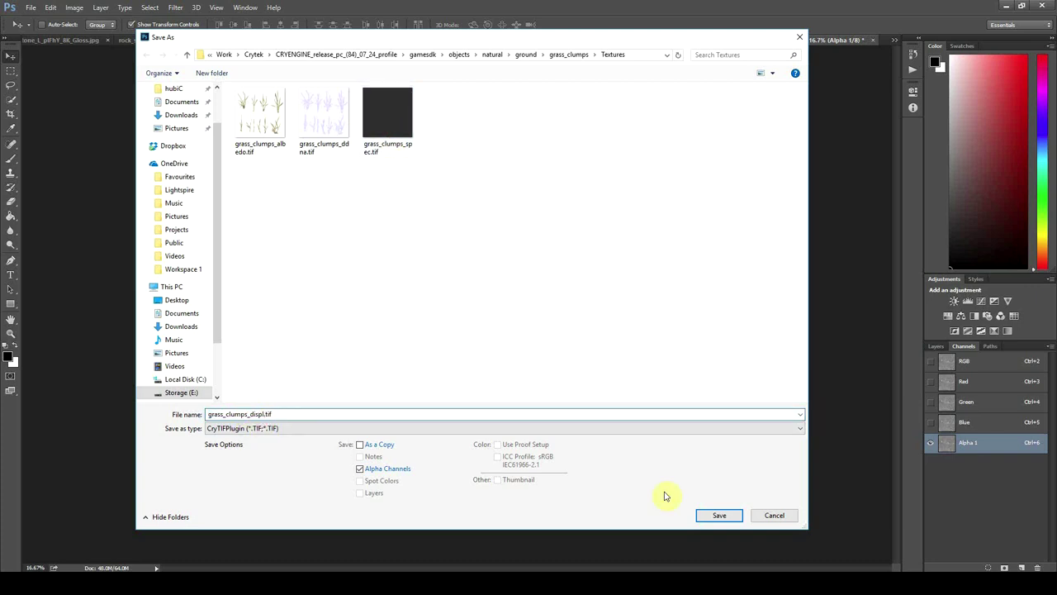
pyautogui.click(702, 516)
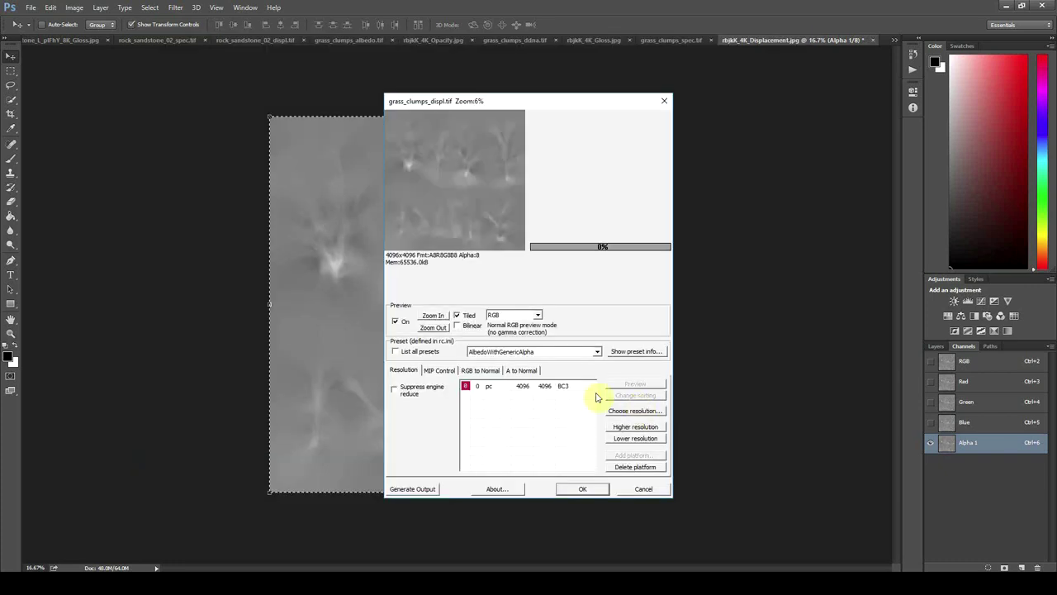
# - Set the texture preset of grass_clumps_displ.tif to Displacement and finish the export
pyautogui.click(545, 352)
pyautogui.click(543, 364)
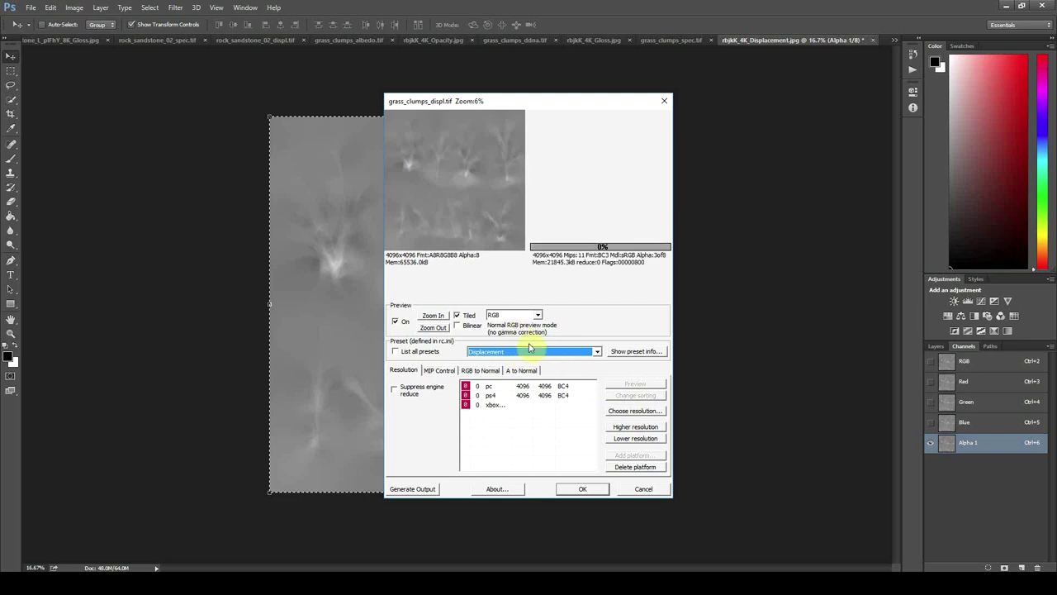
pyautogui.click(580, 489)
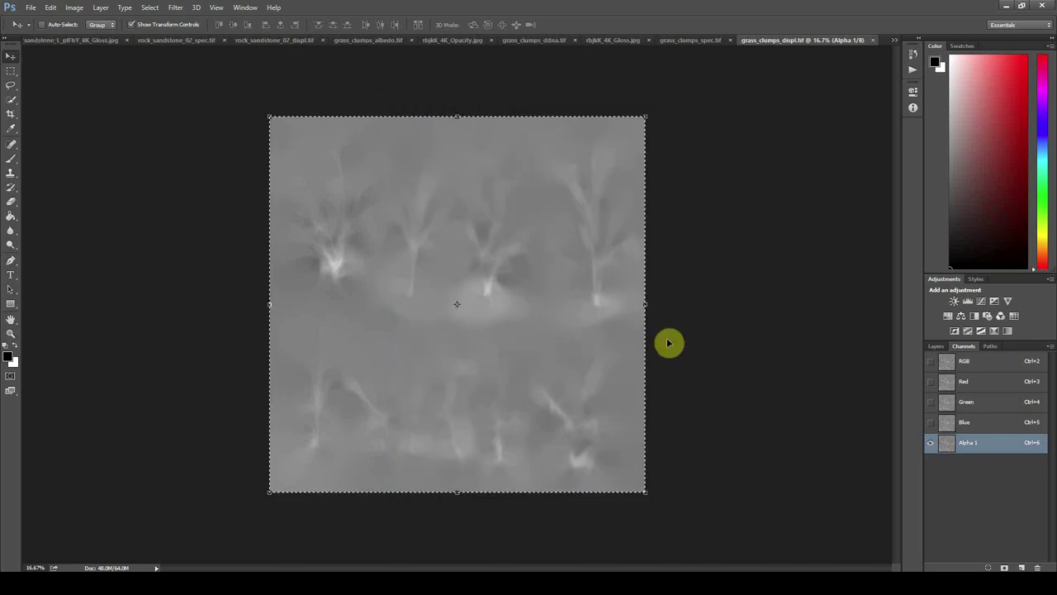
# - Open rbjkK_4K_Translucency.jpg from the Textures folder in Adobe Photoshop CC 2014
pyautogui.hotkey('alt', 'Tab')
pyautogui.click(673, 377)
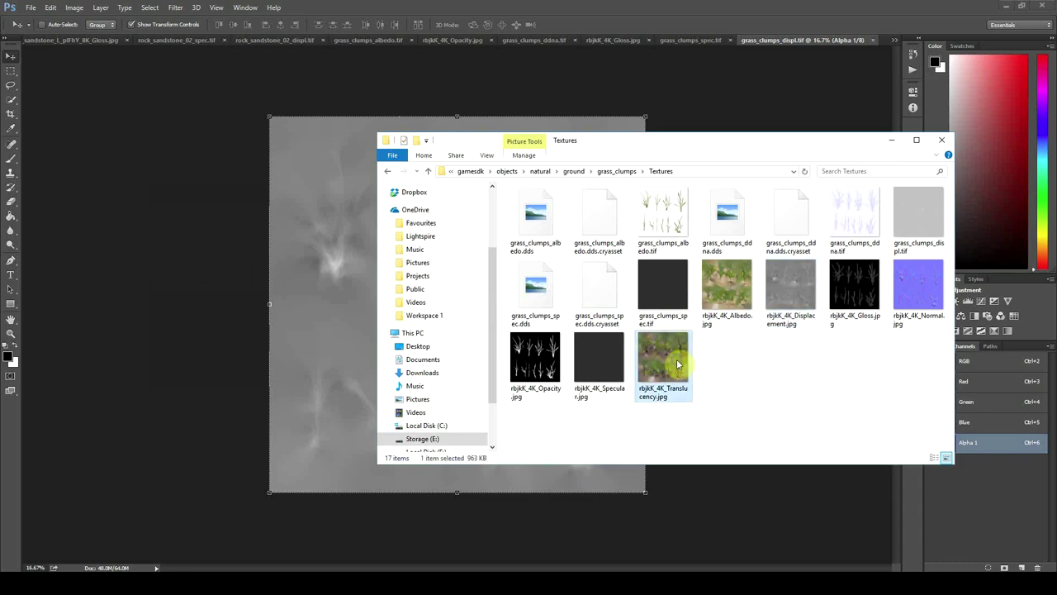
pyautogui.rightClick(677, 378)
pyautogui.moveTo(704, 384)
pyautogui.click(896, 439)
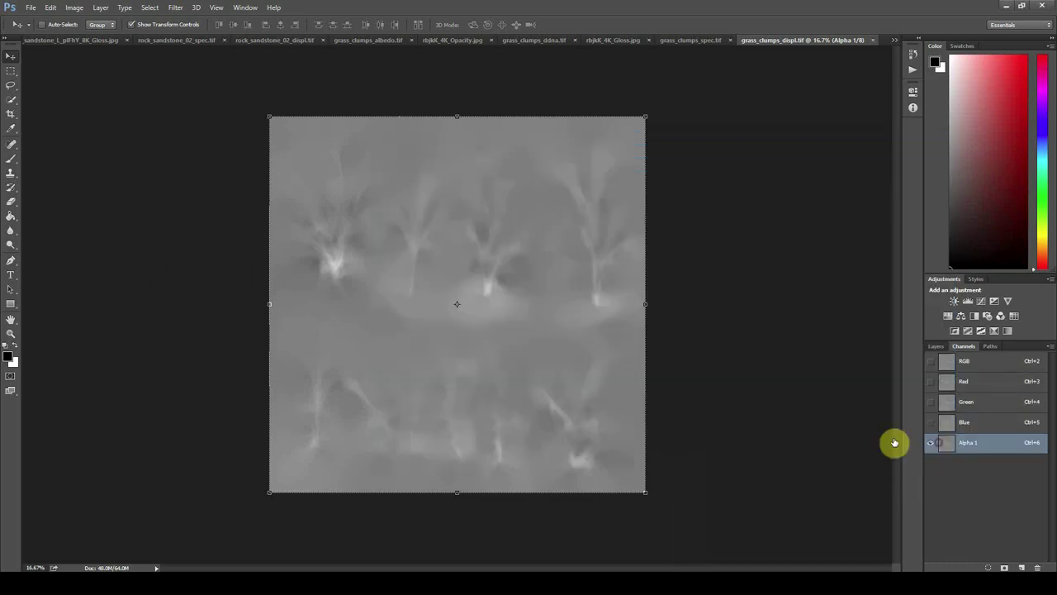
pyautogui.keyDown('alt'); pyautogui.scroll(1, 438, 205); pyautogui.keyUp('alt')
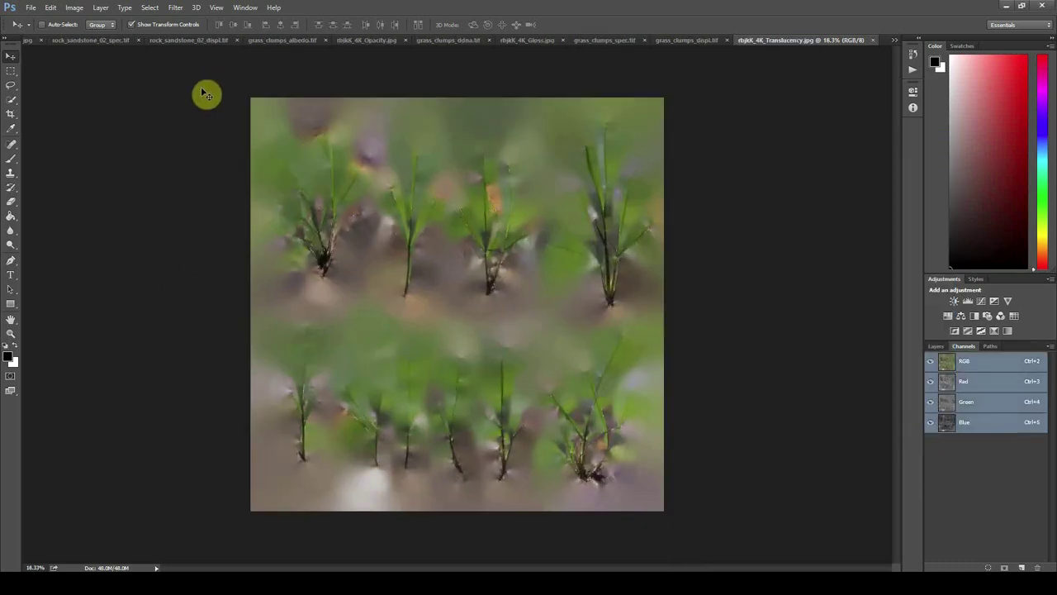
# - Save the translucency image in CryTIFPlugin format as grass_clumps_translucency.tif in the Textures folder
pyautogui.click(27, 9)
pyautogui.click(52, 120)
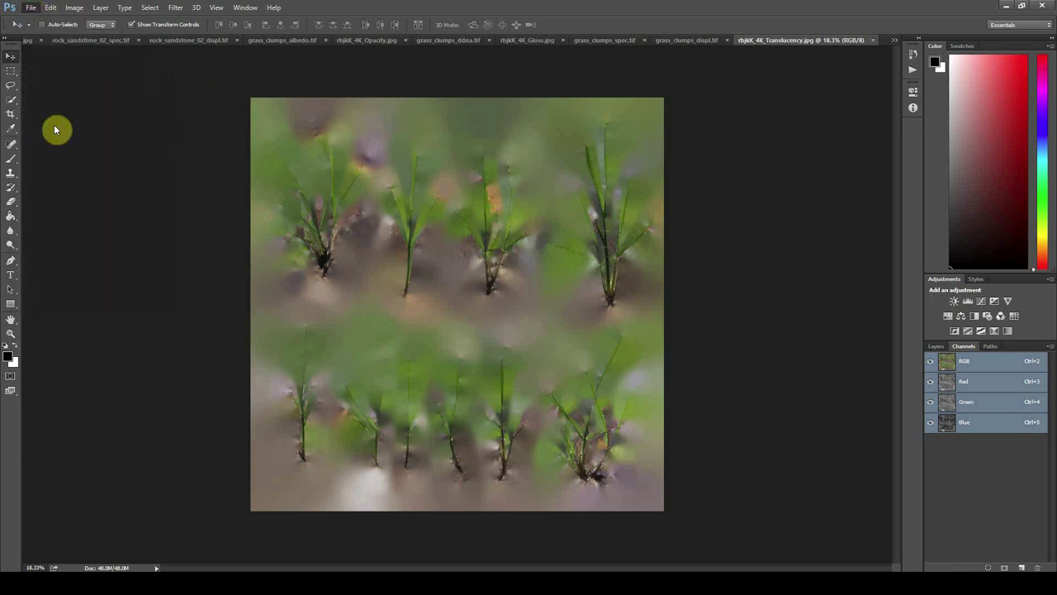
pyautogui.click(271, 429)
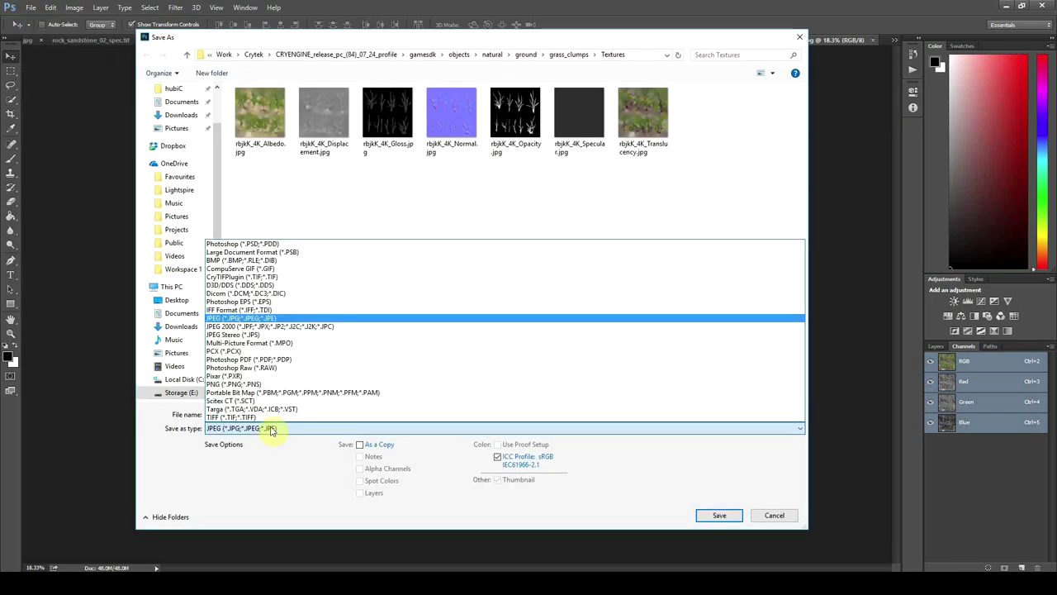
pyautogui.click(271, 276)
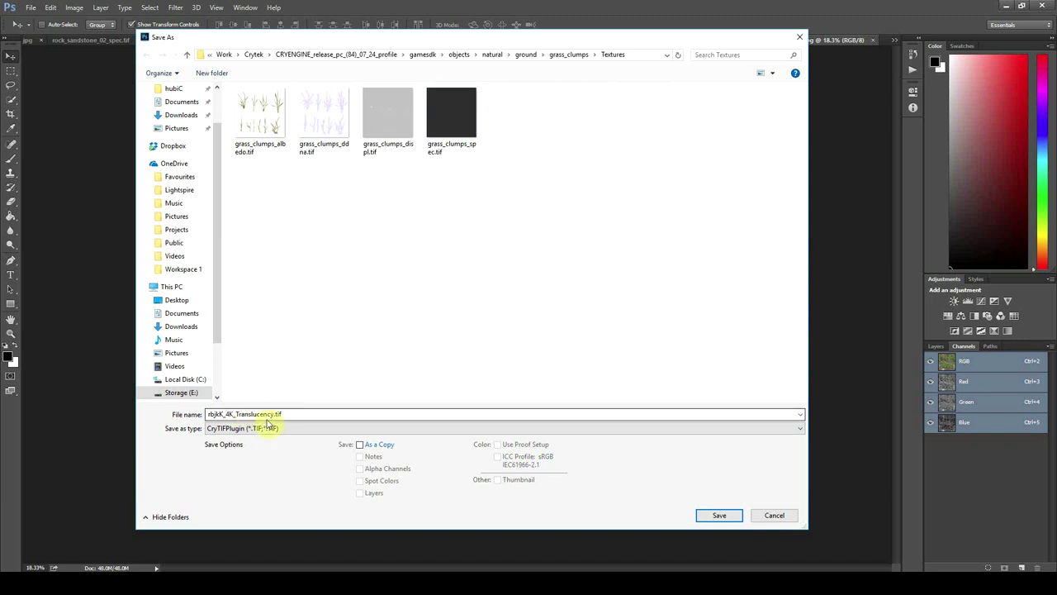
pyautogui.click(453, 115)
pyautogui.click(264, 415)
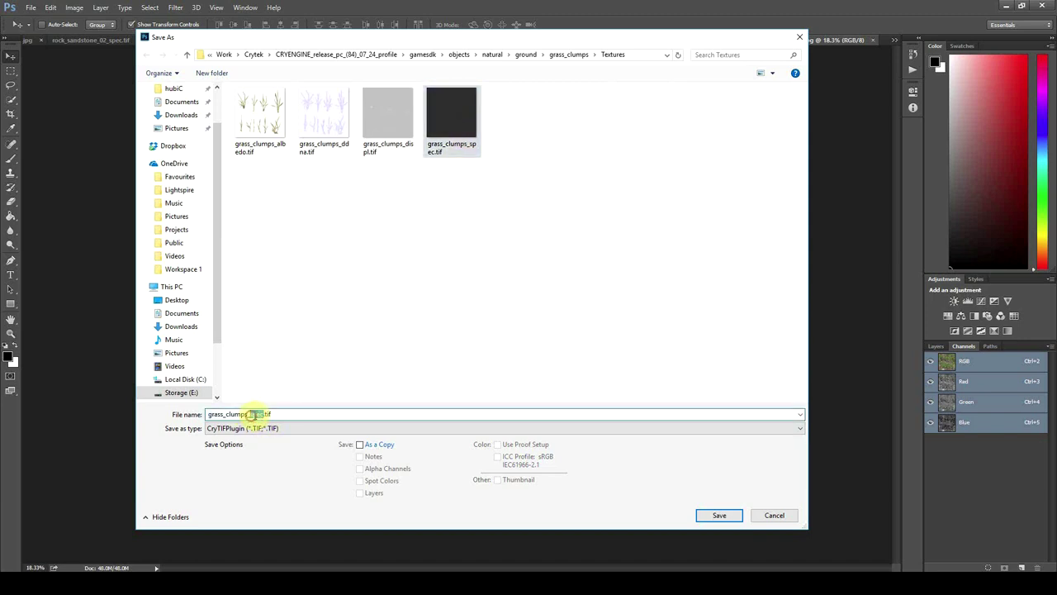
pyautogui.write('translucency')
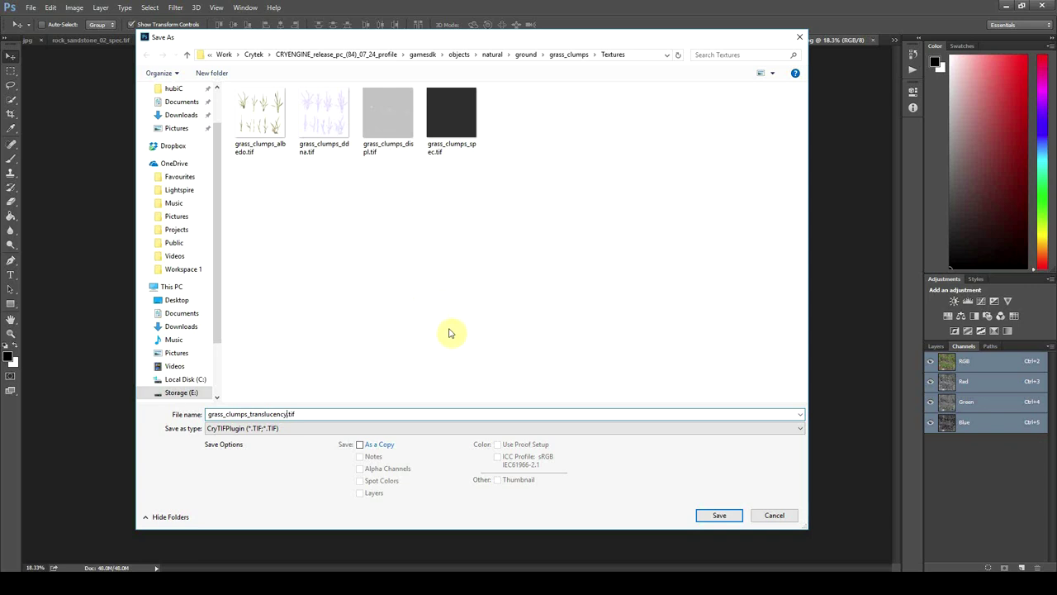
pyautogui.click(706, 515)
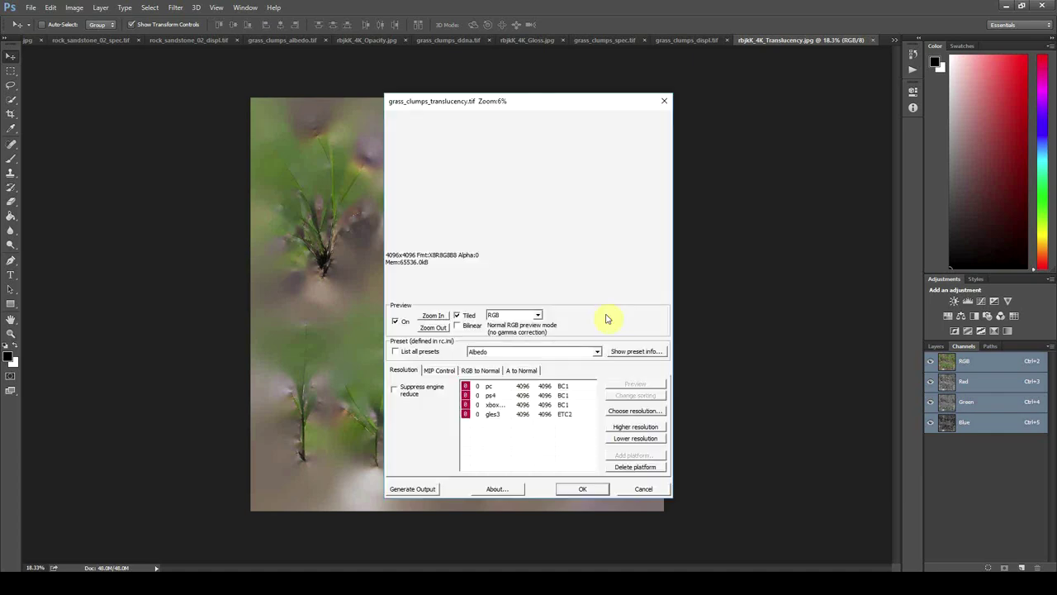
# - Set the texture preset of grass_clumps_translucency.tif to Opacity and finish the export
pyautogui.click(588, 352)
pyautogui.click(568, 363)
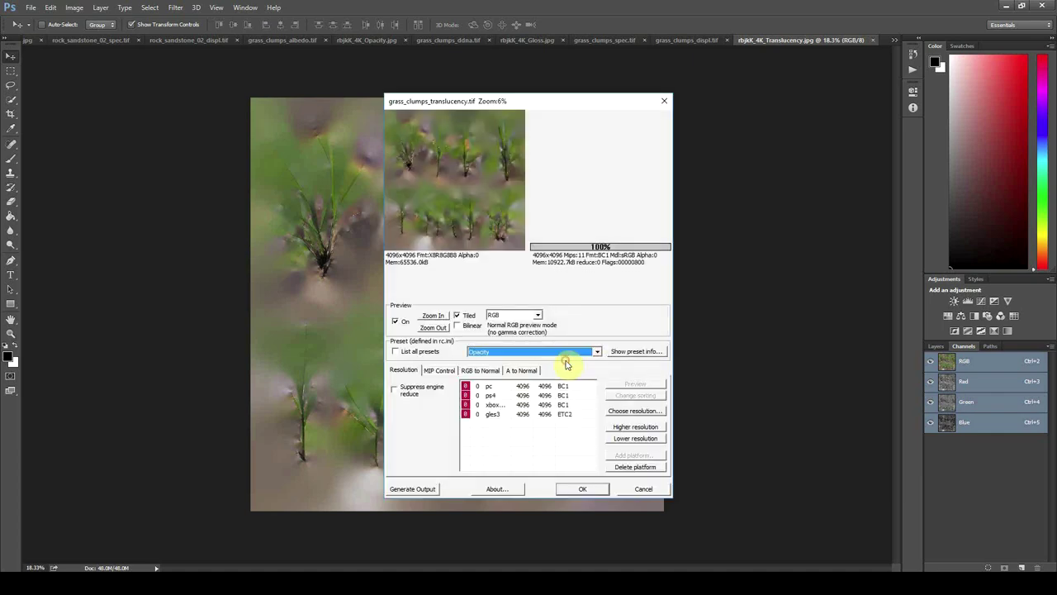
pyautogui.click(550, 352)
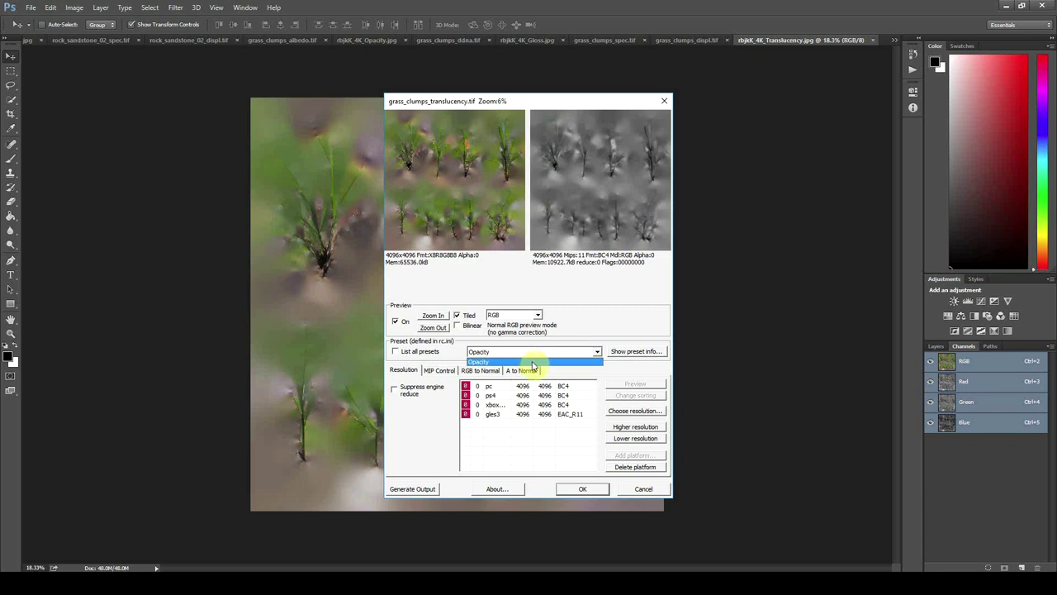
pyautogui.click(534, 361)
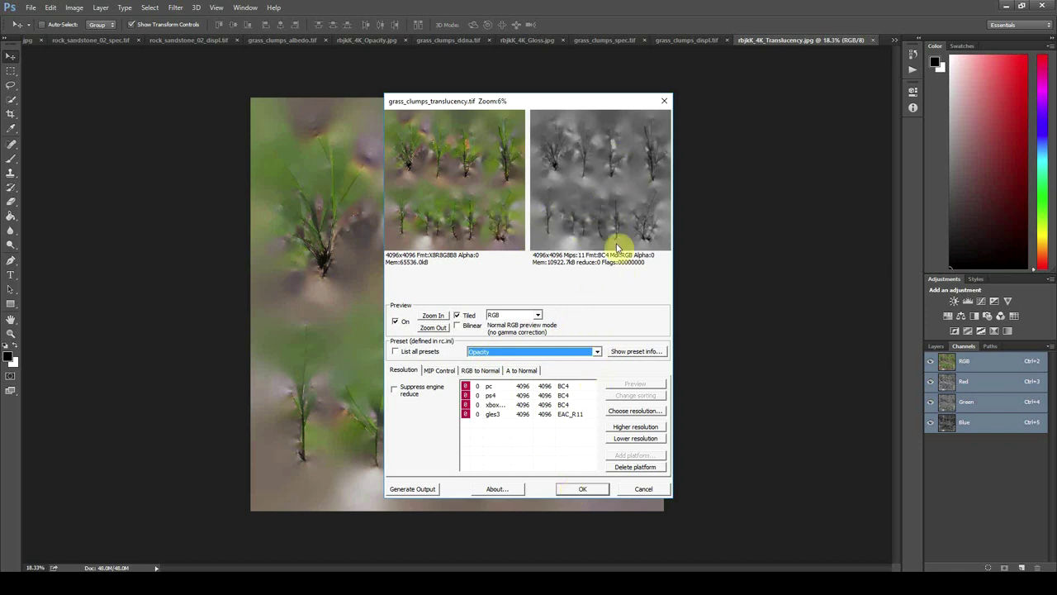
pyautogui.click(578, 489)
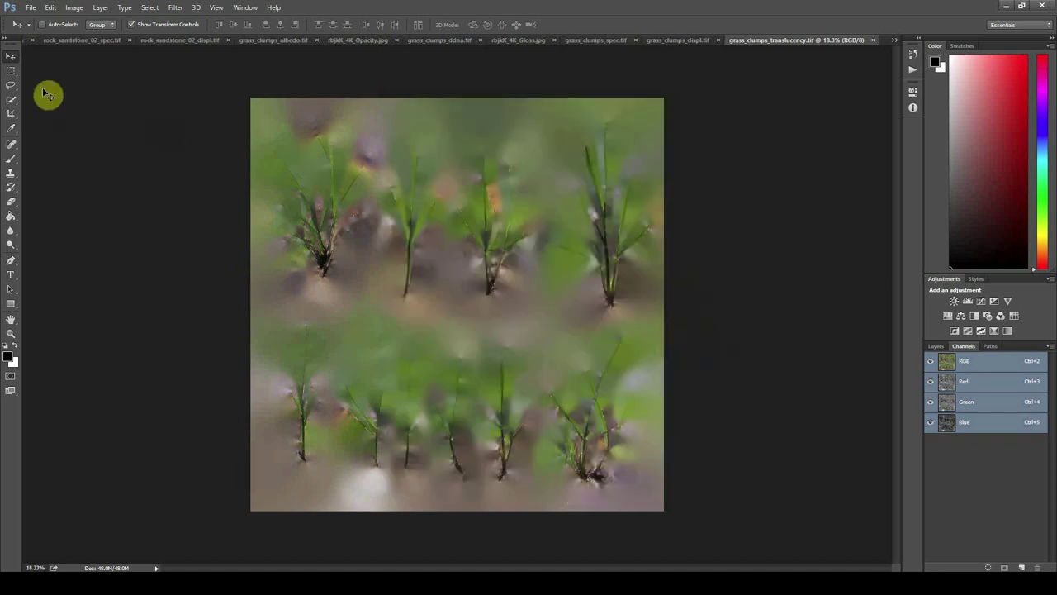
# - Switch to File Explorer and create a folder named jpg inside the grass_clumps Textures folder
pyautogui.click(10, 70)
pyautogui.hotkey('alt', 'Tab')
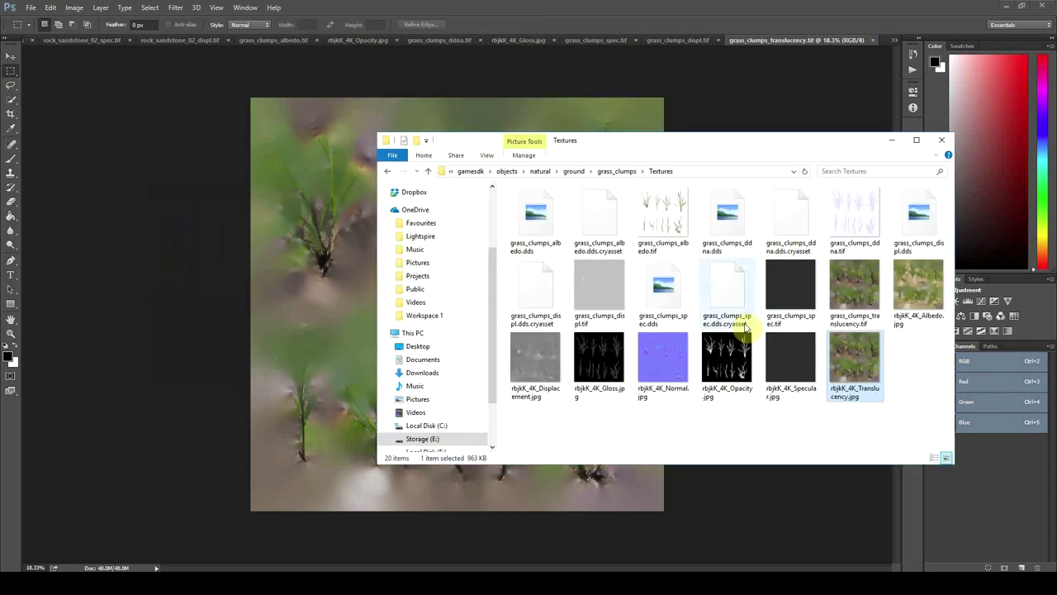
pyautogui.rightClick(821, 415)
pyautogui.moveTo(849, 388)
pyautogui.click(793, 393)
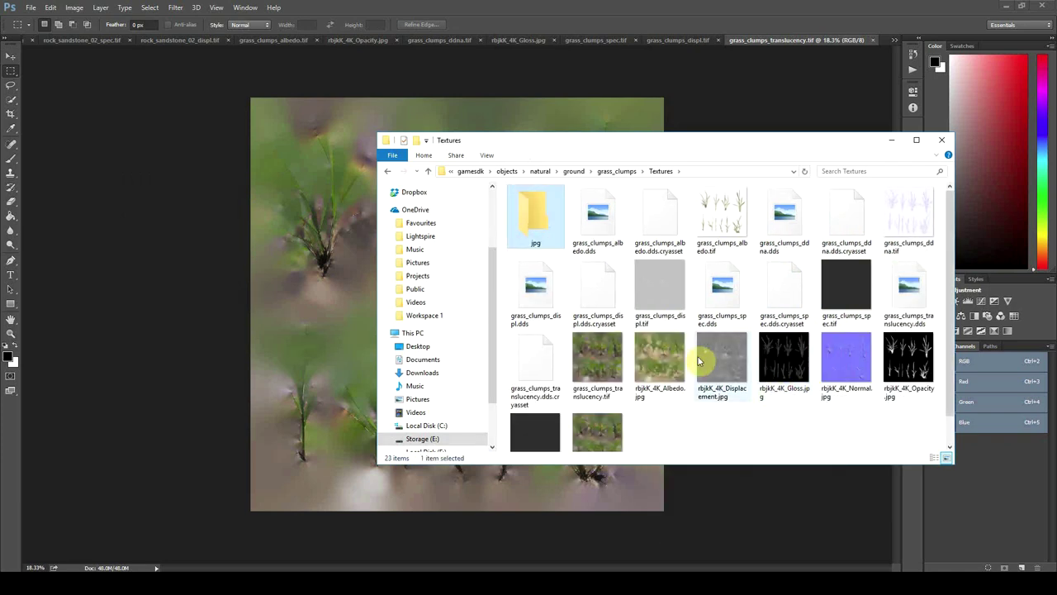
# - Move all the rbjkK_4K JPG source textures into the jpg folder, check its contents and return to Textures
pyautogui.scroll(-1, 692, 363)
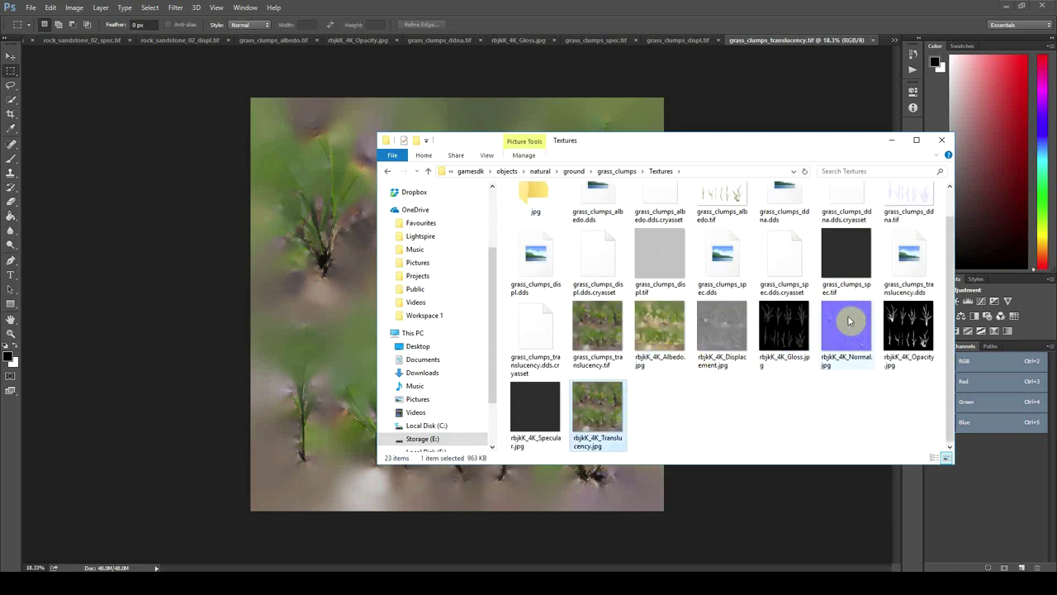
pyautogui.keyDown('shift'); pyautogui.click(724, 328); pyautogui.keyUp('shift')
pyautogui.keyDown('shift'); pyautogui.click(669, 327); pyautogui.keyUp('shift')
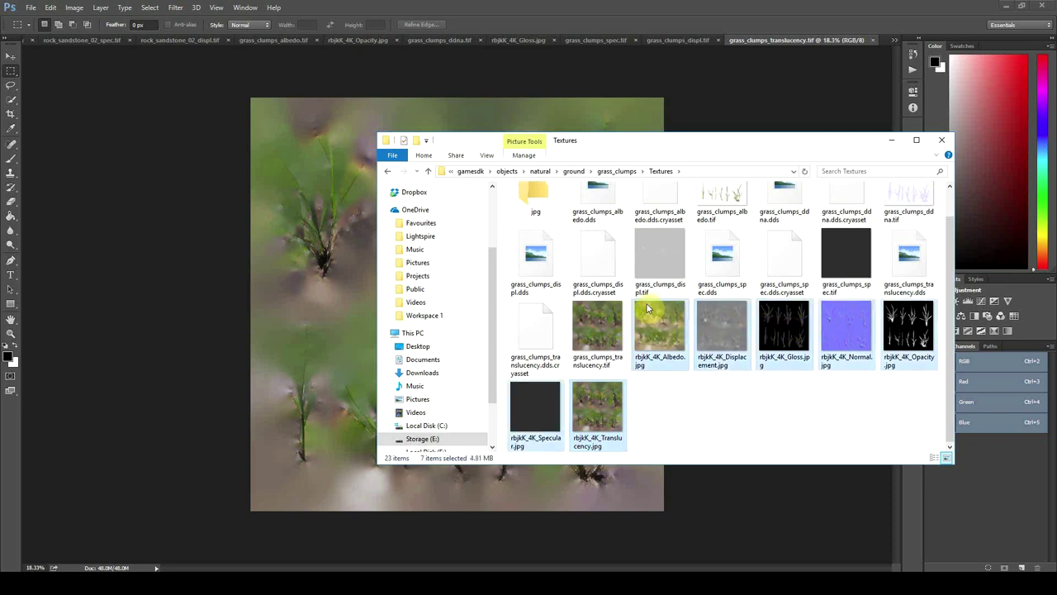
pyautogui.moveTo(648, 308); pyautogui.dragTo(554, 212)
pyautogui.doubleClick(551, 213)
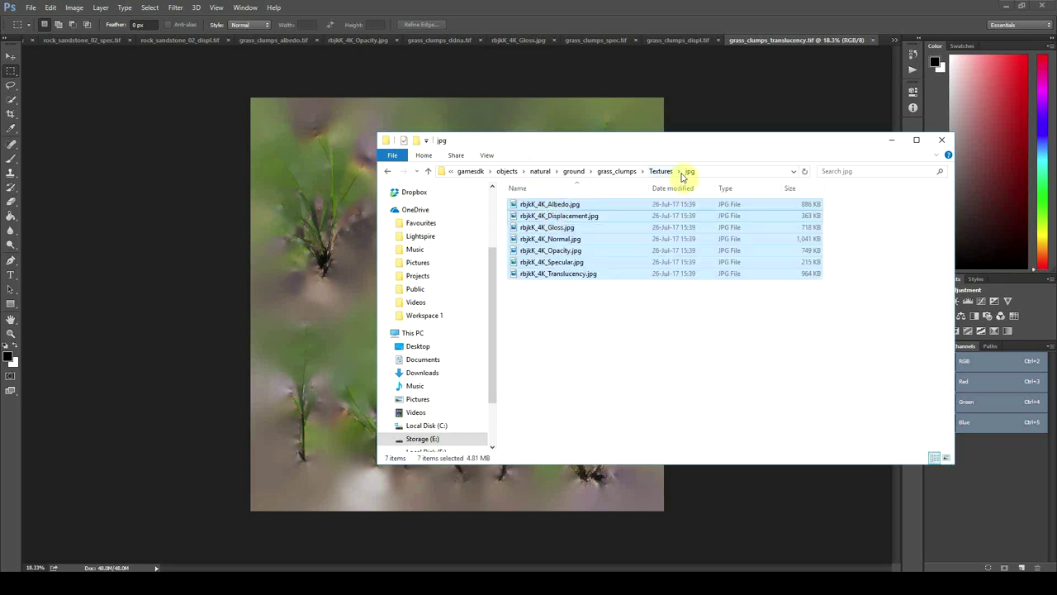
pyautogui.click(677, 173)
pyautogui.click(691, 351)
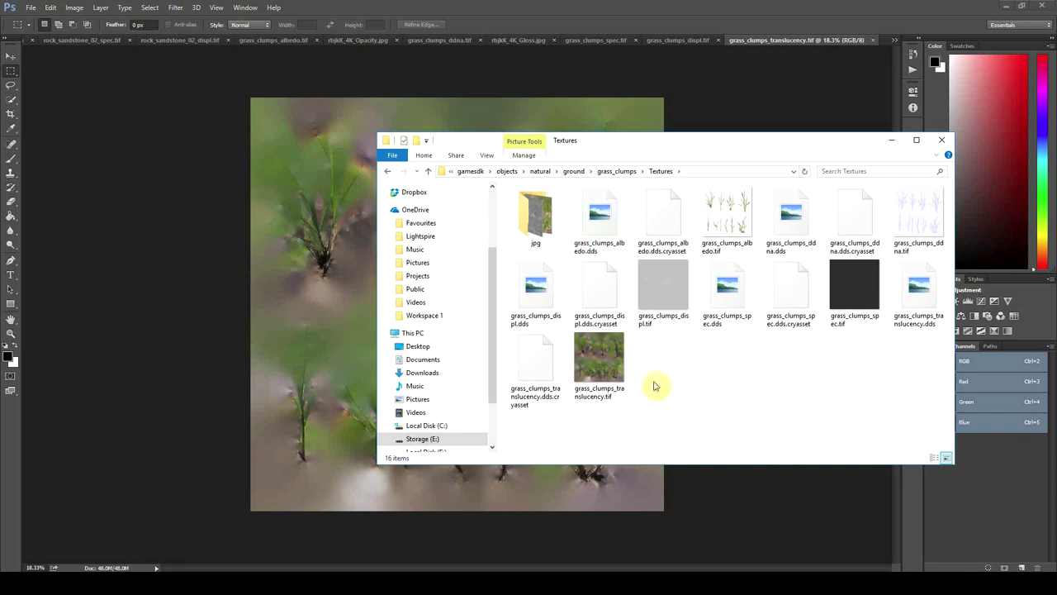
# - Go up to the grass_clumps folder, switch to CRYENGINE Sandbox and start a new import in the FBX mesh importer
pyautogui.click(629, 173)
pyautogui.click(560, 266)
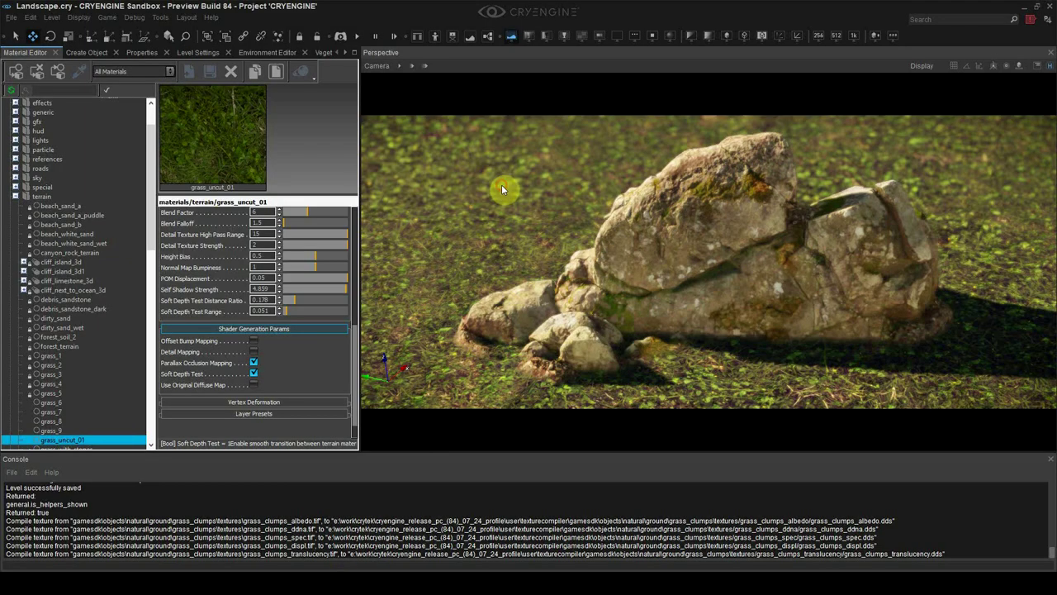
pyautogui.click(168, 22)
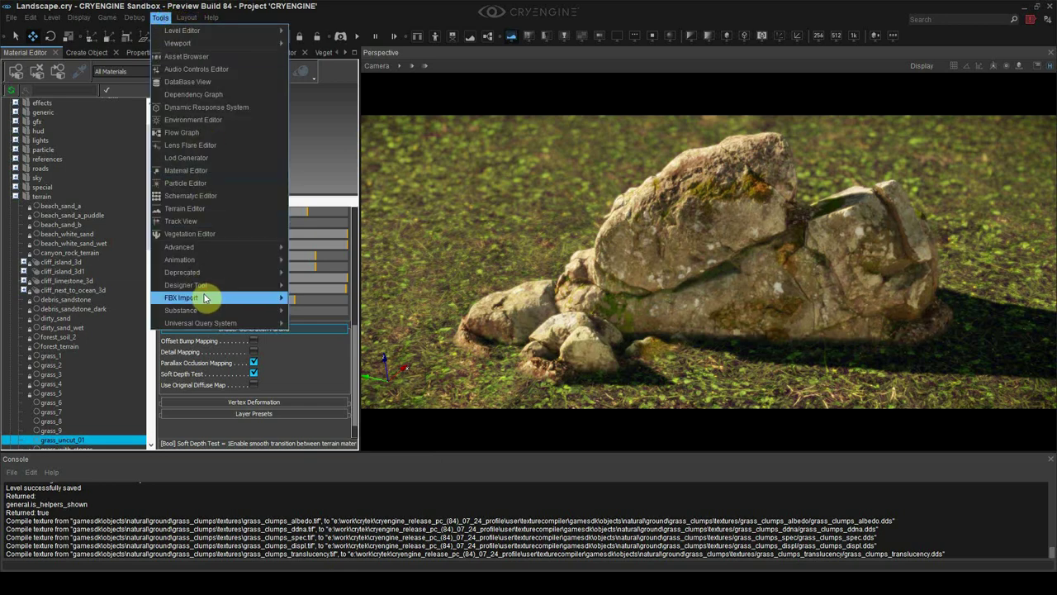
pyautogui.click(321, 315)
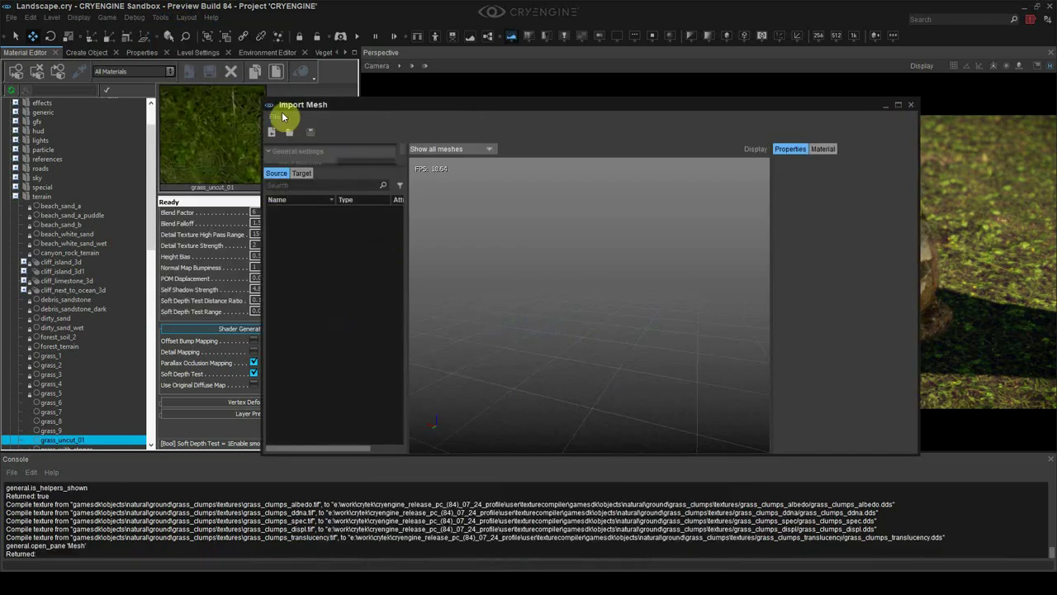
pyautogui.click(269, 105)
pyautogui.click(294, 106)
pyautogui.click(274, 117)
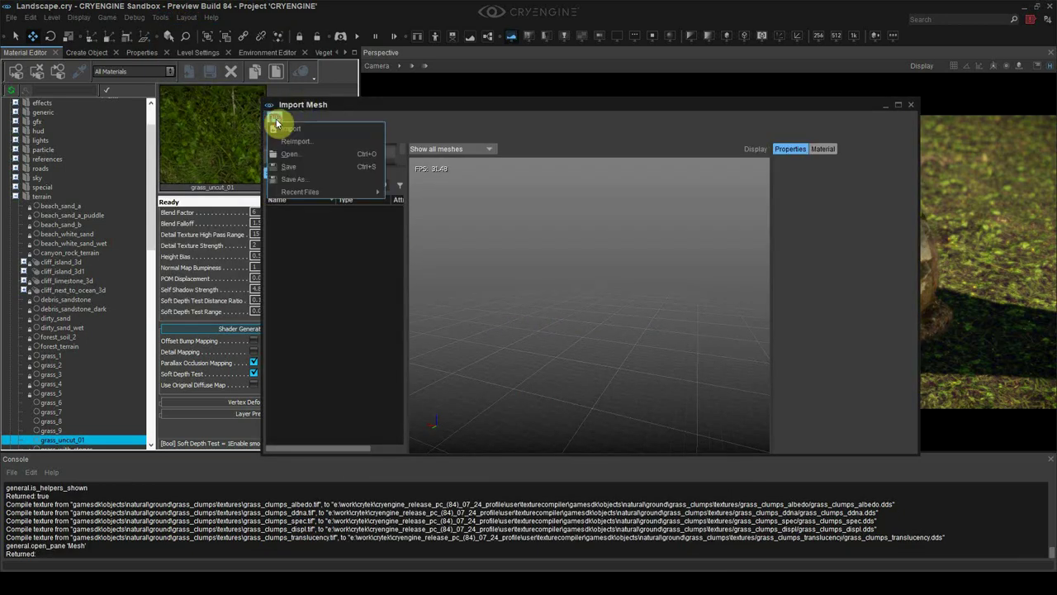
pyautogui.click(289, 130)
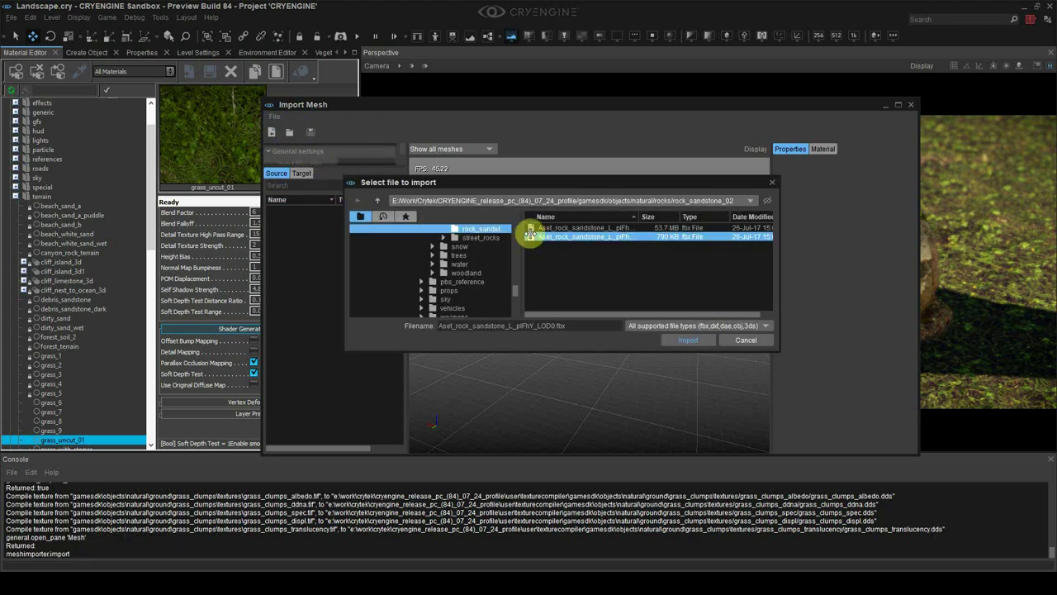
# - Browse to objects/natural/ground/grass_clumps and import Var1_LOD2.fbx
pyautogui.scroll(5, 493, 280)
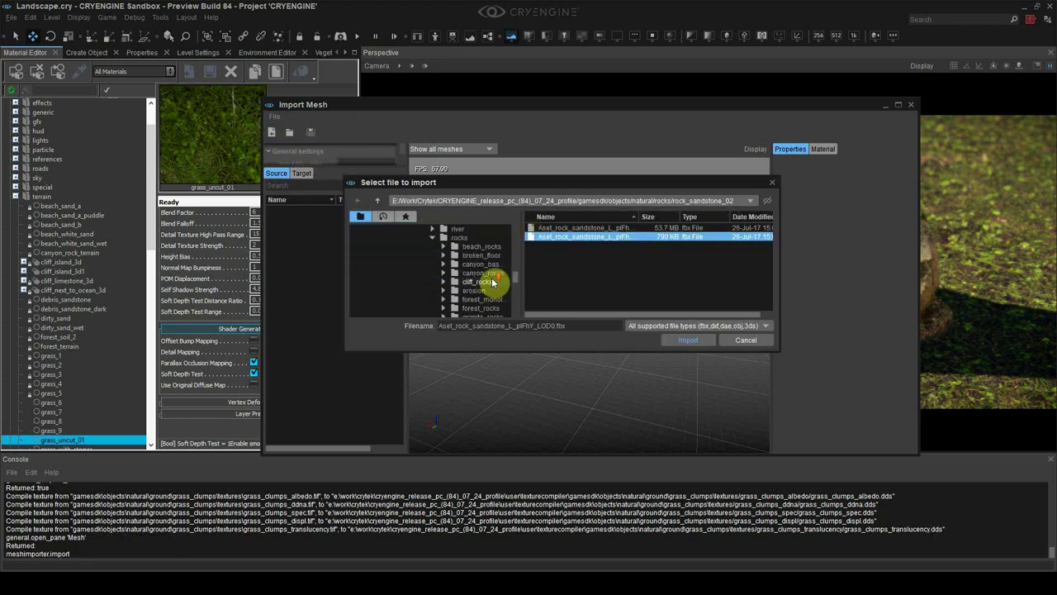
pyautogui.scroll(6, 439, 265)
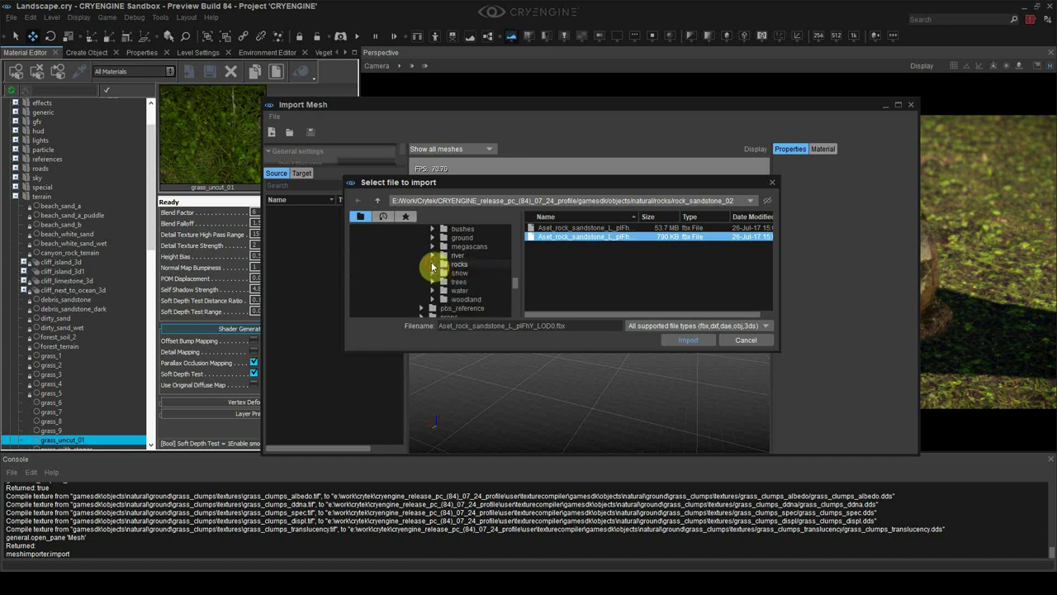
pyautogui.click(438, 266)
pyautogui.doubleClick(547, 281)
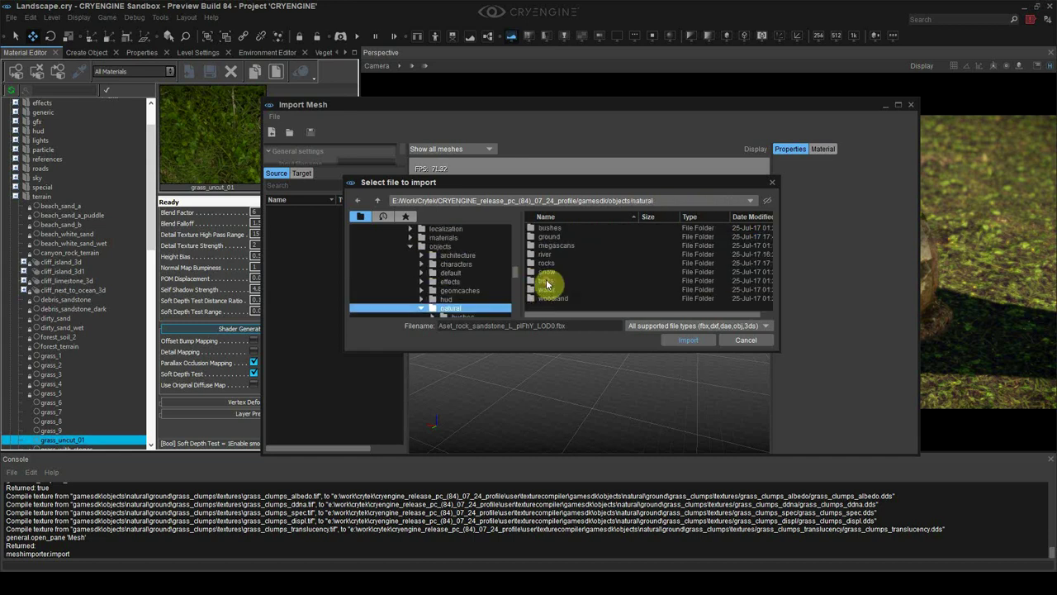
pyautogui.doubleClick(565, 236)
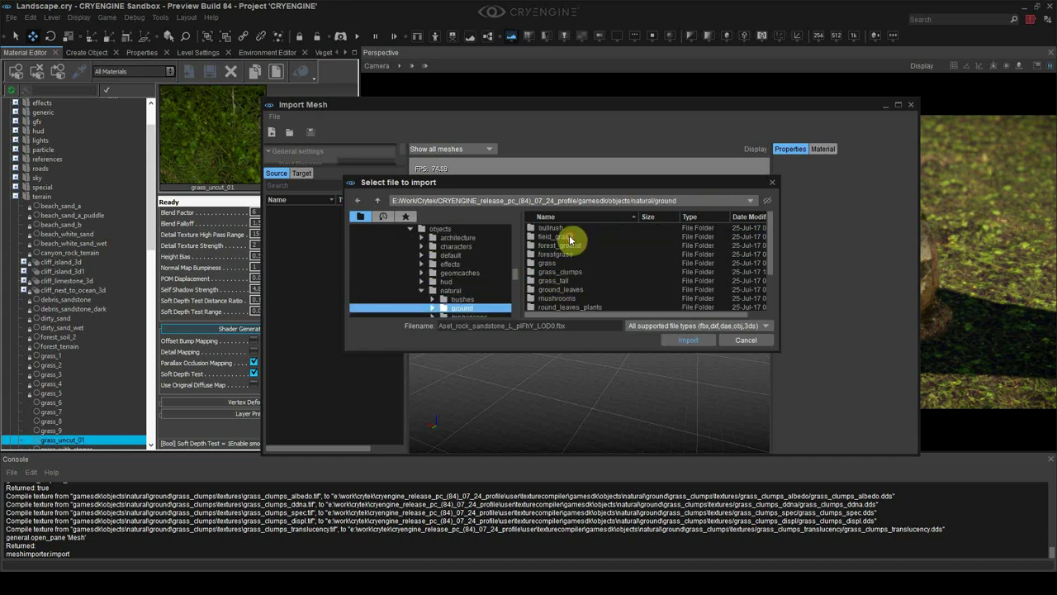
pyautogui.scroll(2, 571, 289)
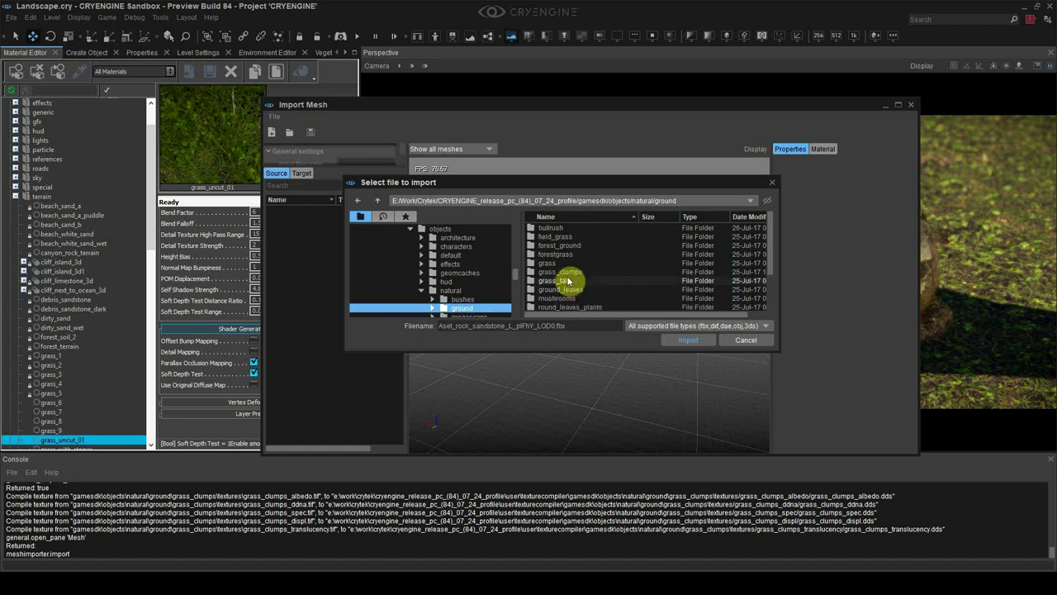
pyautogui.doubleClick(566, 274)
pyautogui.click(570, 239)
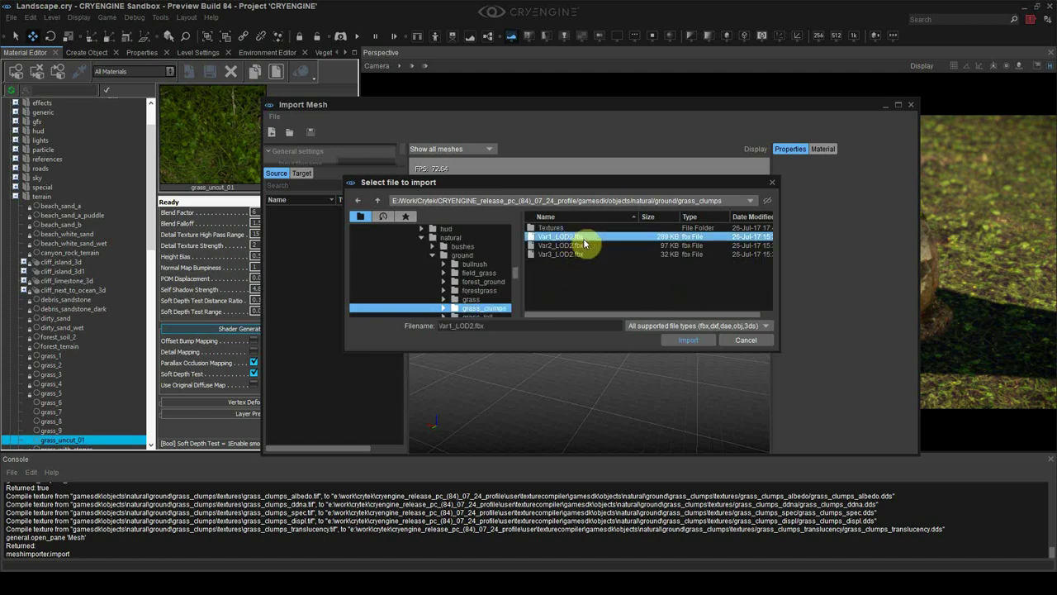
pyautogui.doubleClick(585, 242)
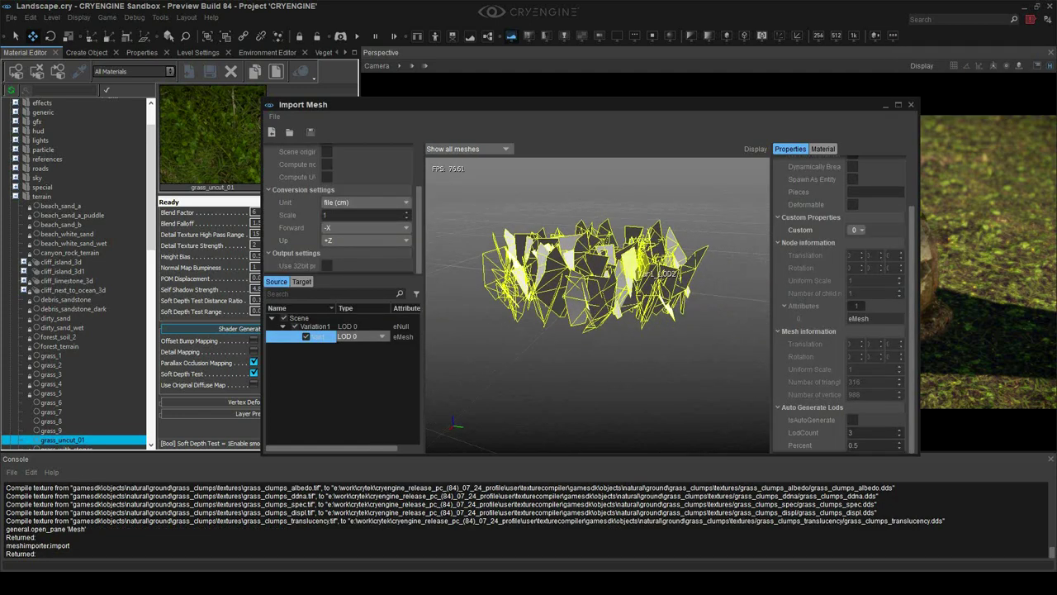
# - Inspect the imported grass mesh and save it as grass_clumps_var1 in the grass_clumps folder
pyautogui.moveTo(635, 289)
pyautogui.mouseDown(button='right')
pyautogui.moveTo(651, 287)
pyautogui.moveTo(638, 276)
pyautogui.mouseUp(button='right')
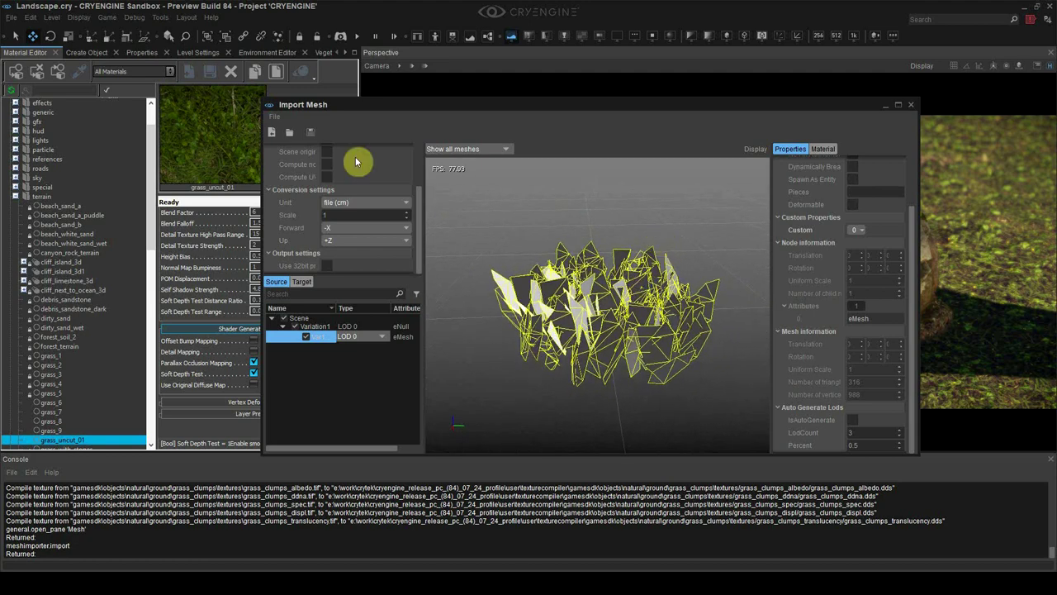
pyautogui.click(275, 117)
pyautogui.click(302, 171)
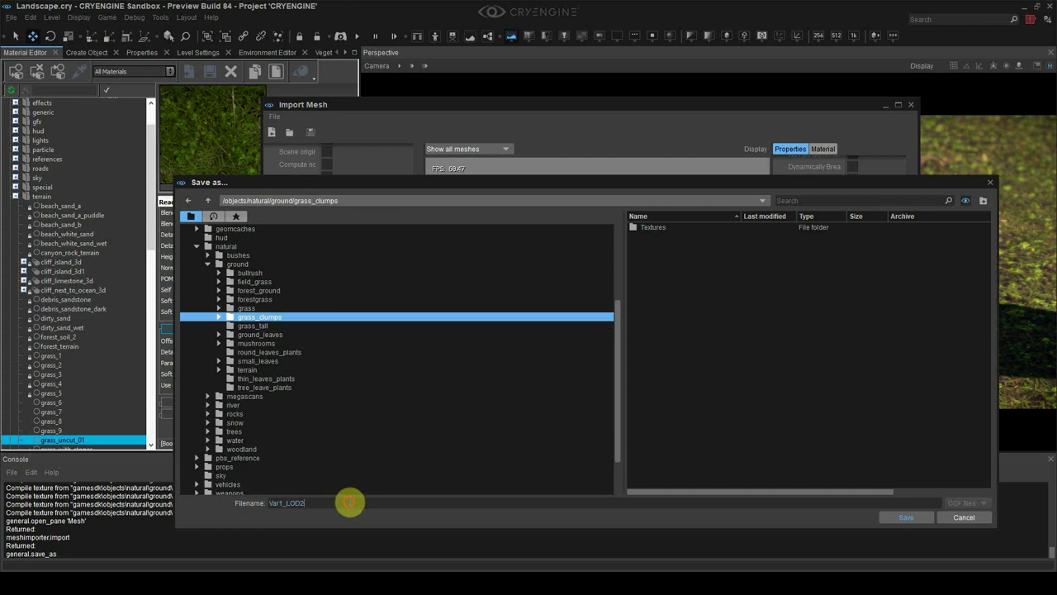
pyautogui.doubleClick(349, 502)
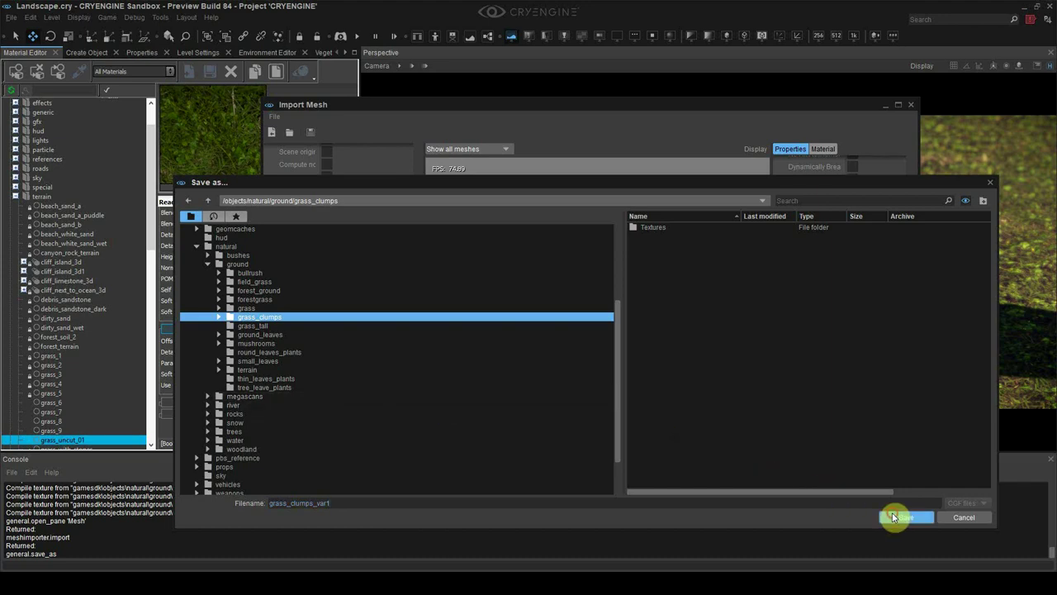
pyautogui.click(893, 517)
# - Import Var2_LOD2.fbx from the grass_clumps folder into the mesh importer
pyautogui.click(273, 116)
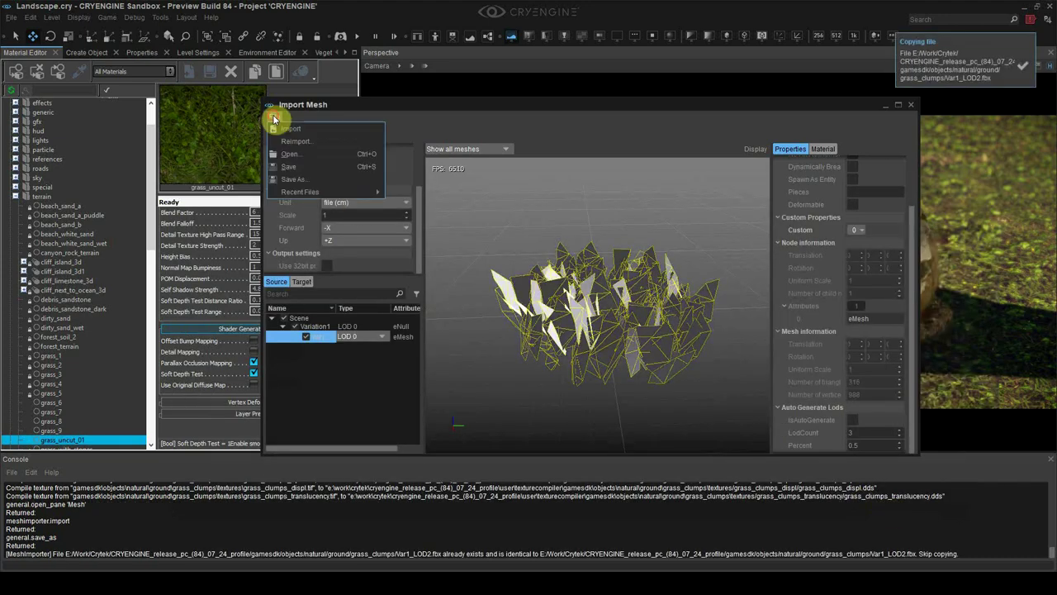
pyautogui.click(288, 129)
pyautogui.click(578, 246)
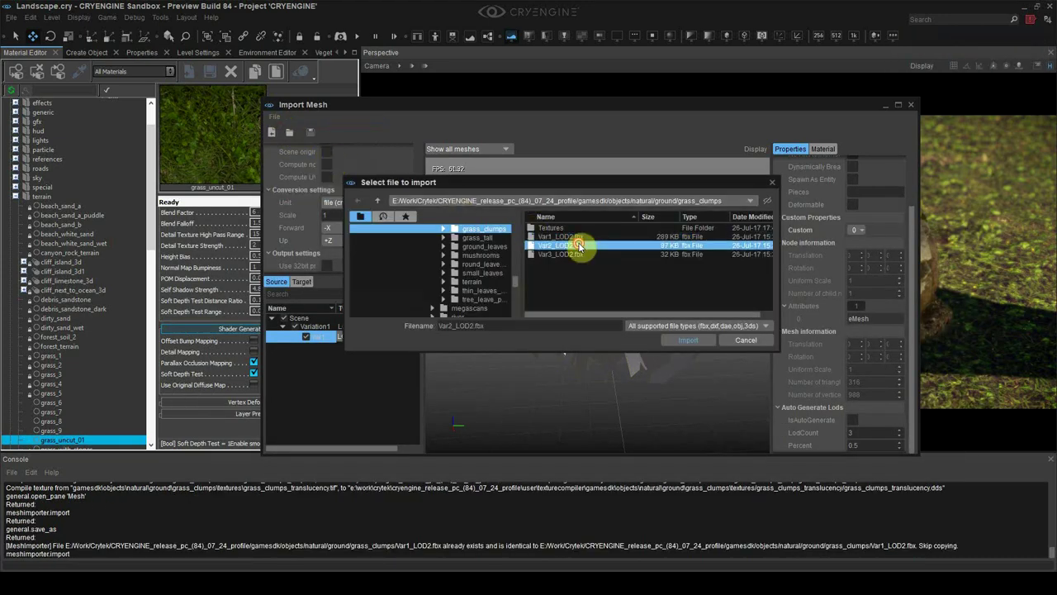
# - Return to the rock scene in the main viewport and save the Landscape level
pyautogui.keyDown('alt'); pyautogui.moveTo(727, 258); pyautogui.dragTo(591, 237, button='middle'); pyautogui.keyUp('alt')
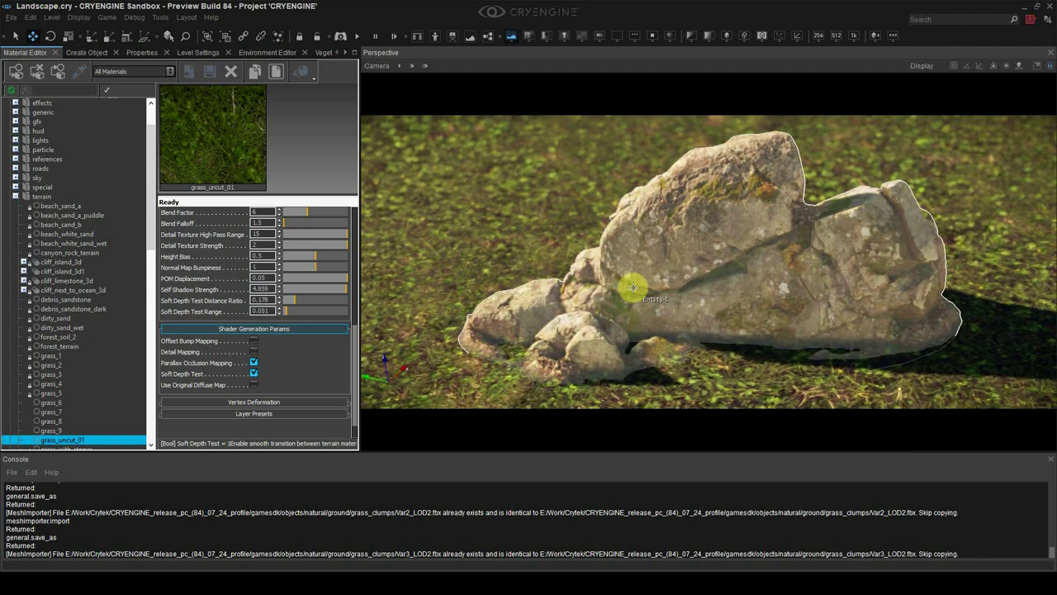
pyautogui.hotkey('ctrl', 's')
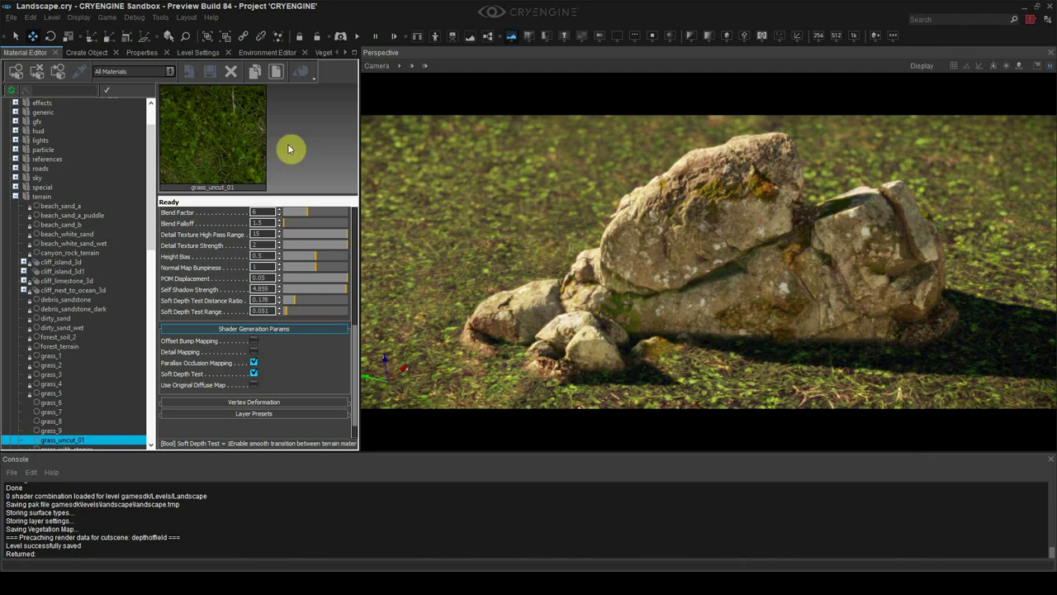
# - Browse the static mesh entities and expand the objects/natural folder
pyautogui.click(89, 52)
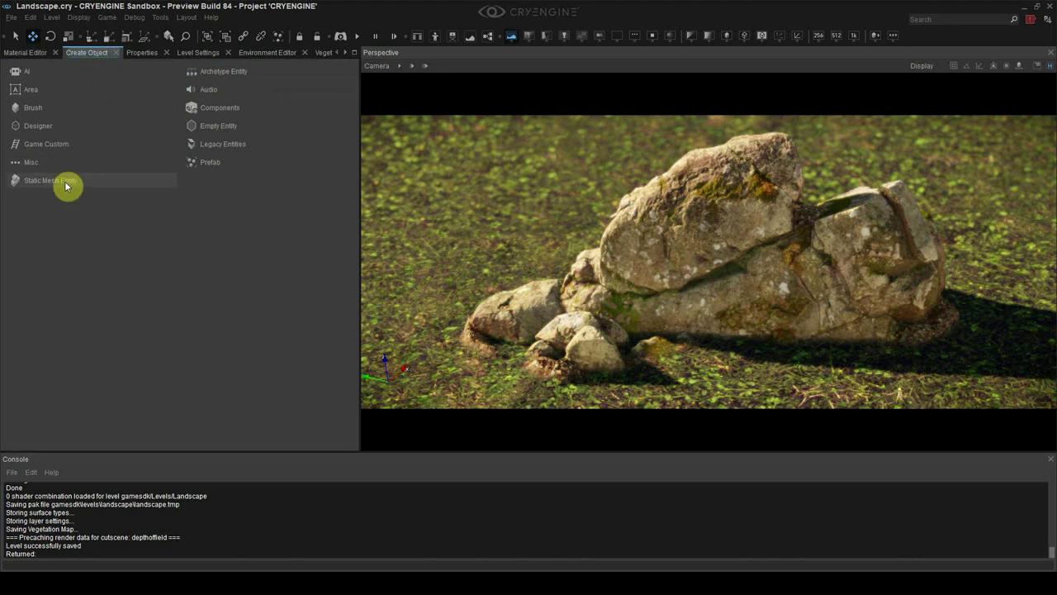
pyautogui.click(210, 145)
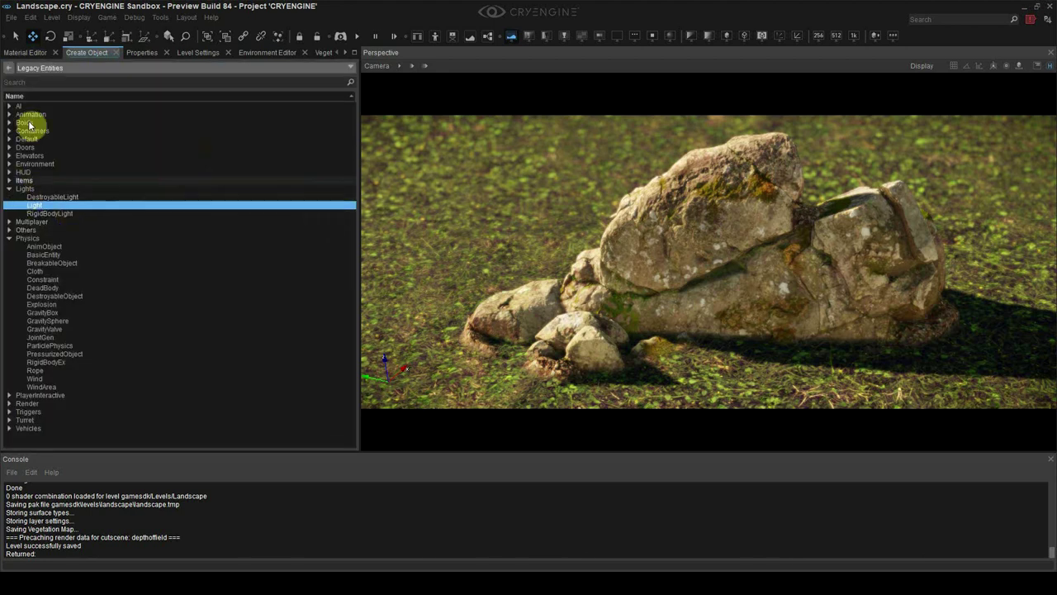
pyautogui.click(16, 72)
pyautogui.click(51, 182)
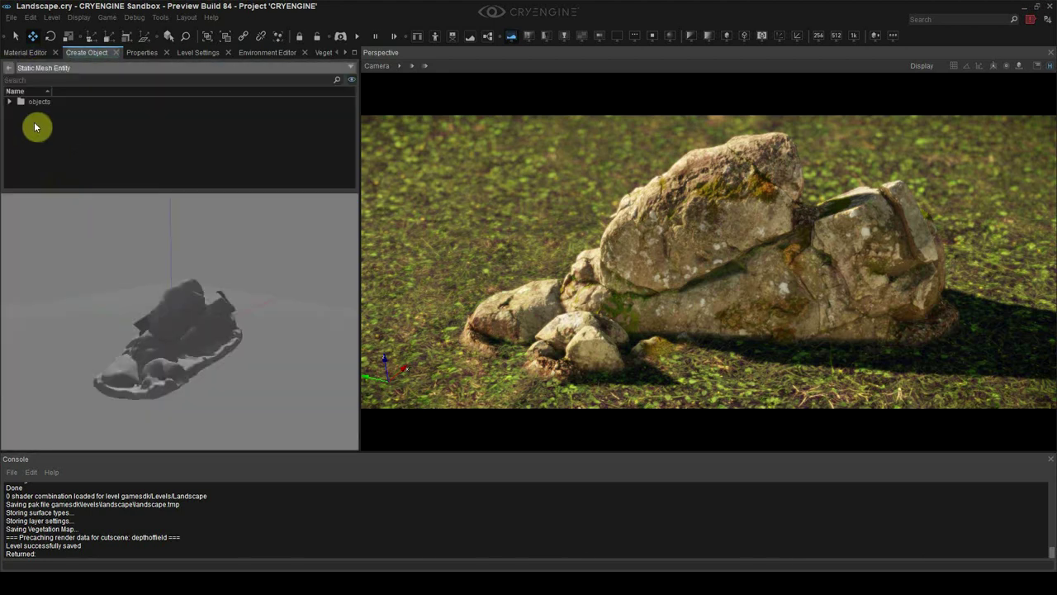
pyautogui.click(10, 102)
pyautogui.doubleClick(52, 146)
# - Find grass_clumps_var1.cgf in natural/ground/grass_clumps and place it in the level at the small rocks
pyautogui.doubleClick(64, 165)
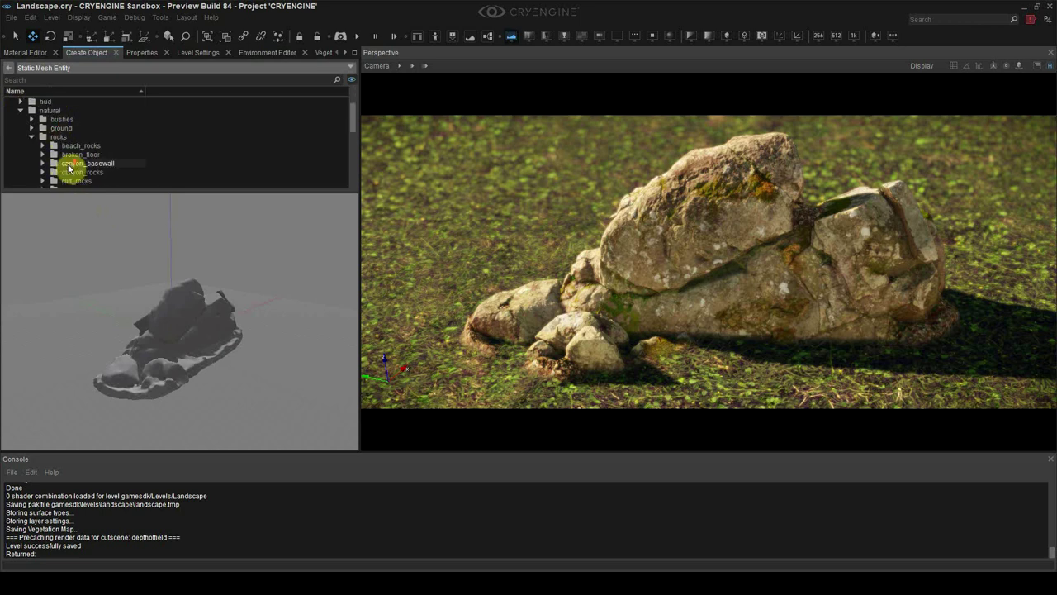
pyautogui.scroll(-3, 90, 172)
pyautogui.scroll(-4, 112, 174)
pyautogui.doubleClick(112, 173)
pyautogui.scroll(5, 118, 170)
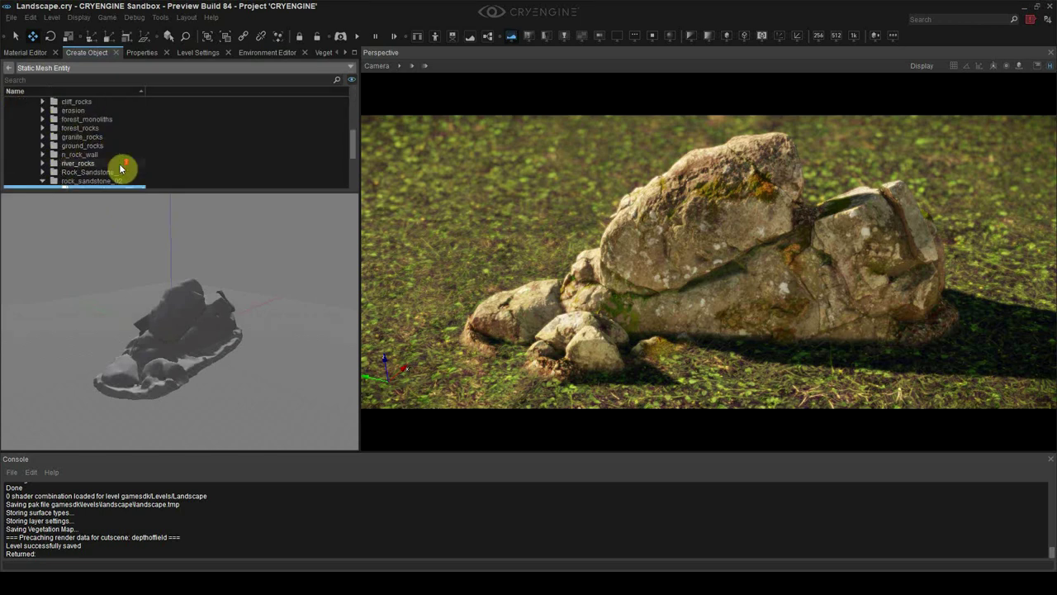
pyautogui.click(32, 111)
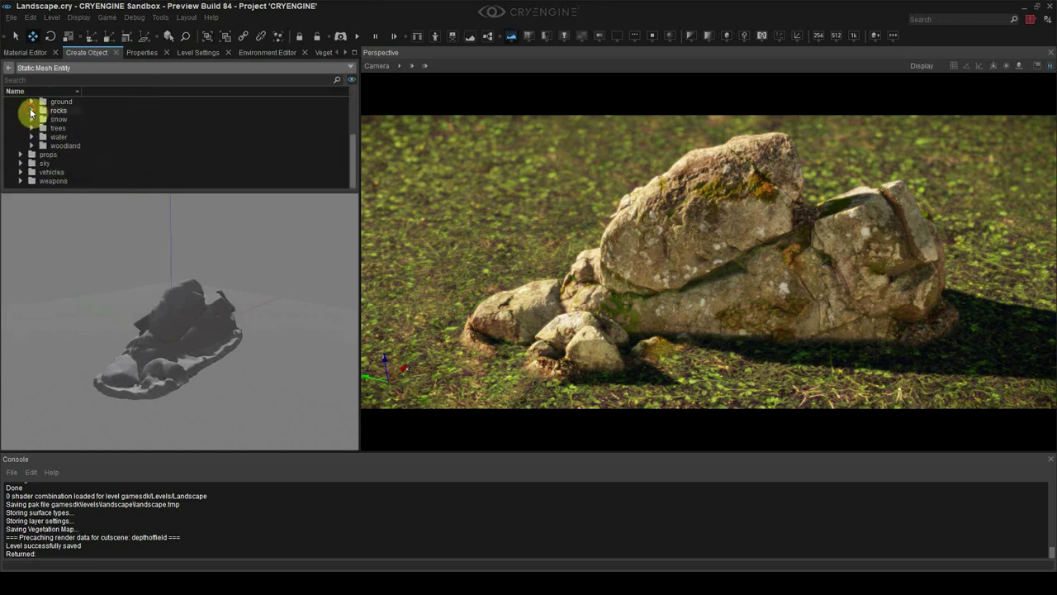
pyautogui.click(31, 103)
pyautogui.doubleClick(85, 154)
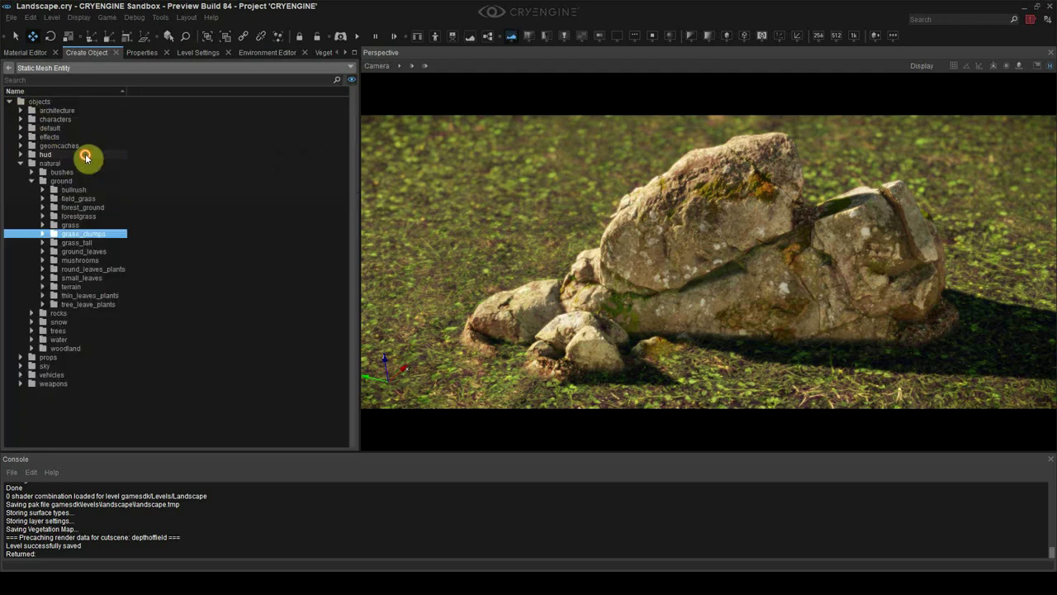
pyautogui.click(42, 234)
pyautogui.click(83, 244)
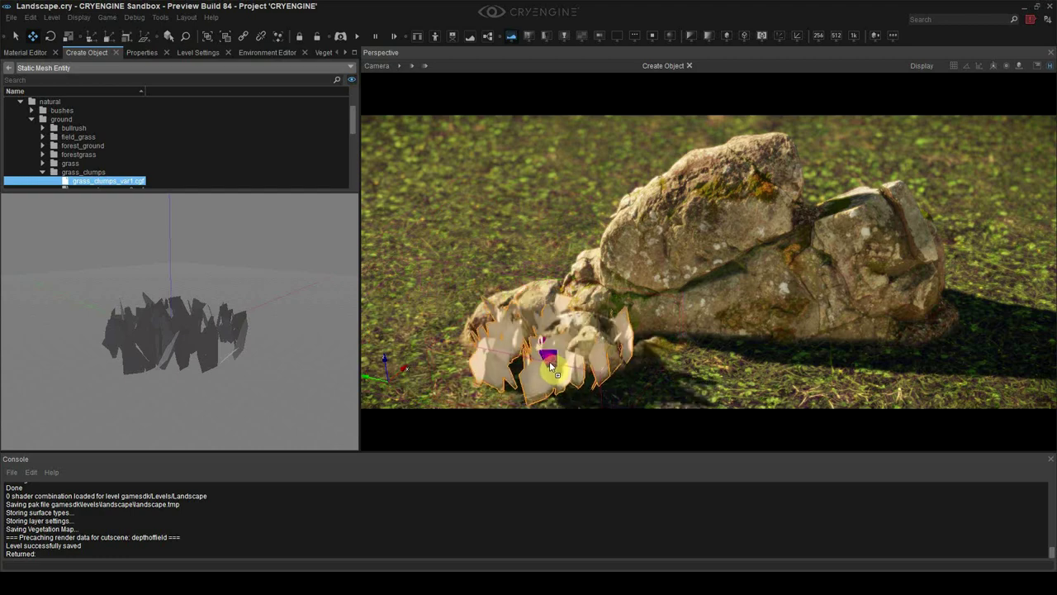
pyautogui.click(570, 354)
# - Lower the placed grass clump mesh so its base sits in the ground around the small rocks
pyautogui.moveTo(571, 246); pyautogui.dragTo(570, 258)
pyautogui.click(501, 216)
pyautogui.moveTo(501, 216); pyautogui.dragTo(492, 254, button='right')
pyautogui.press('w')
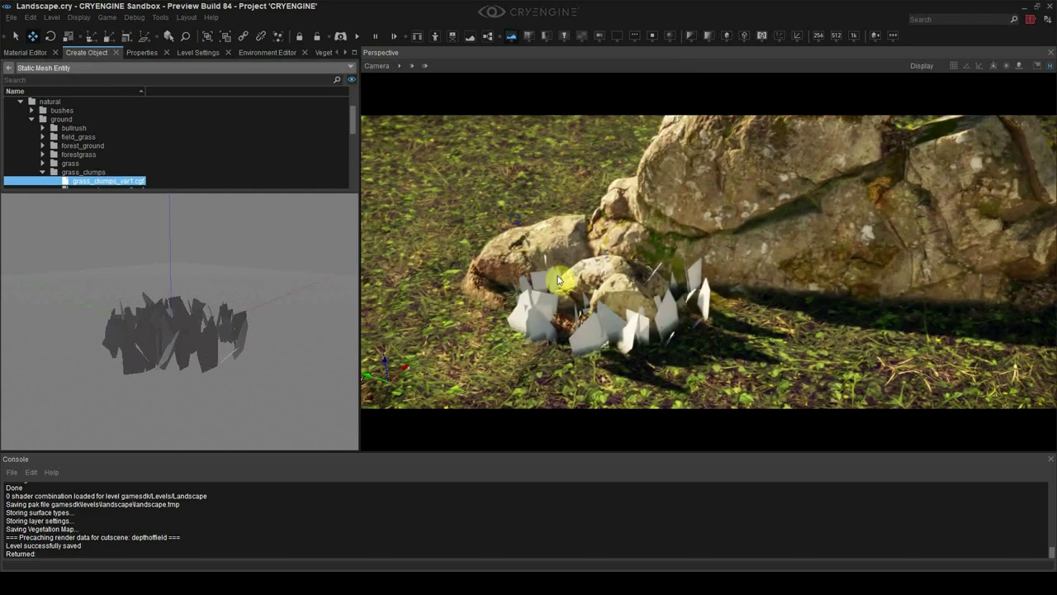
pyautogui.click(598, 329)
pyautogui.click(761, 360)
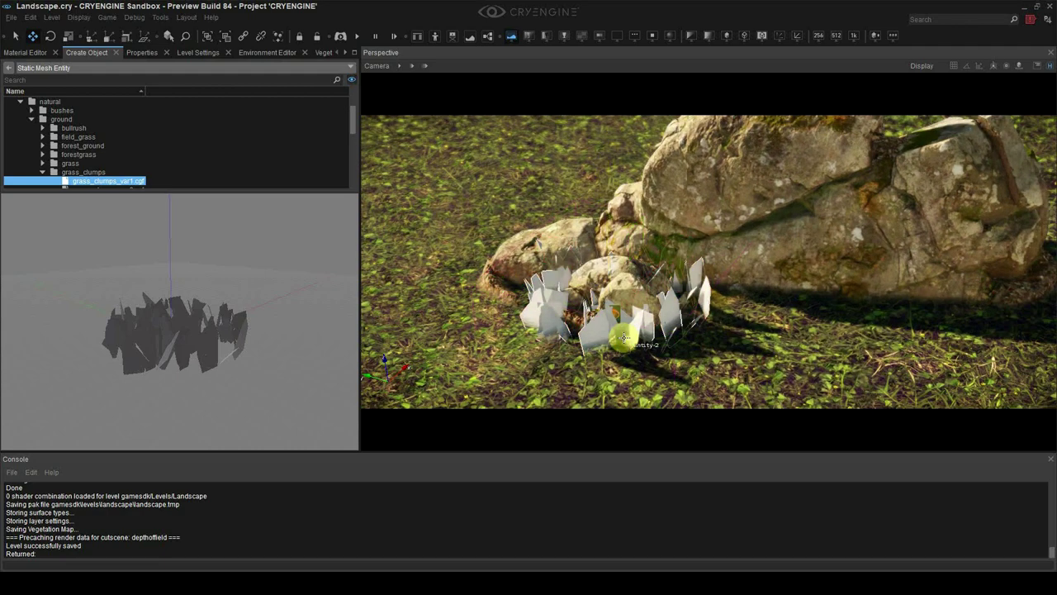
pyautogui.click(623, 335)
pyautogui.moveTo(593, 278)
pyautogui.mouseDown()
pyautogui.moveTo(617, 286)
pyautogui.moveTo(597, 288)
pyautogui.mouseUp()
# - Collapse the terrain materials in the material library and expand the objects/natural/ground folder
pyautogui.click(25, 52)
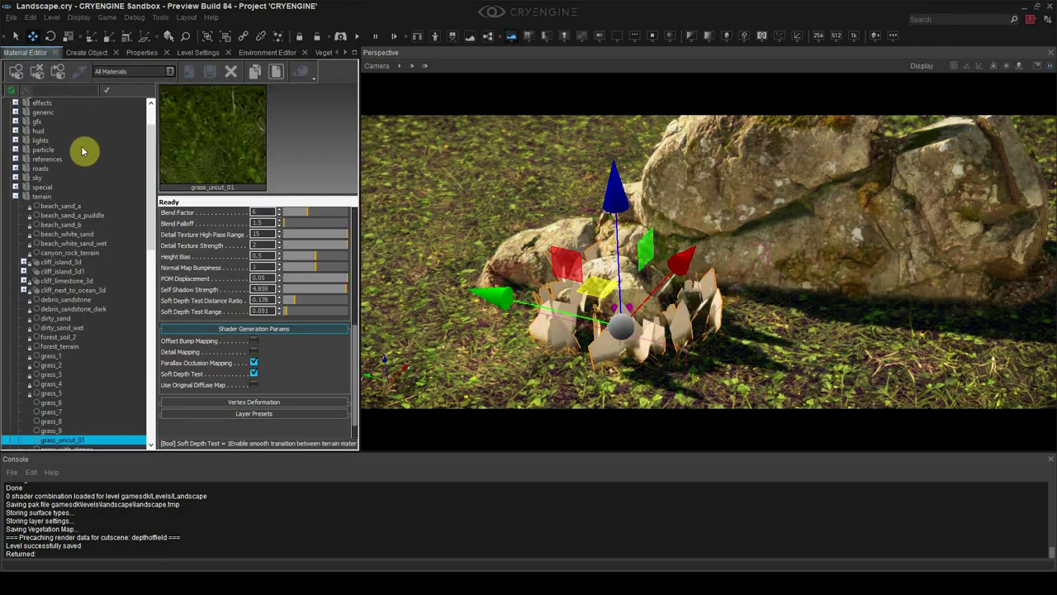
pyautogui.scroll(2, 83, 153)
pyautogui.click(16, 243)
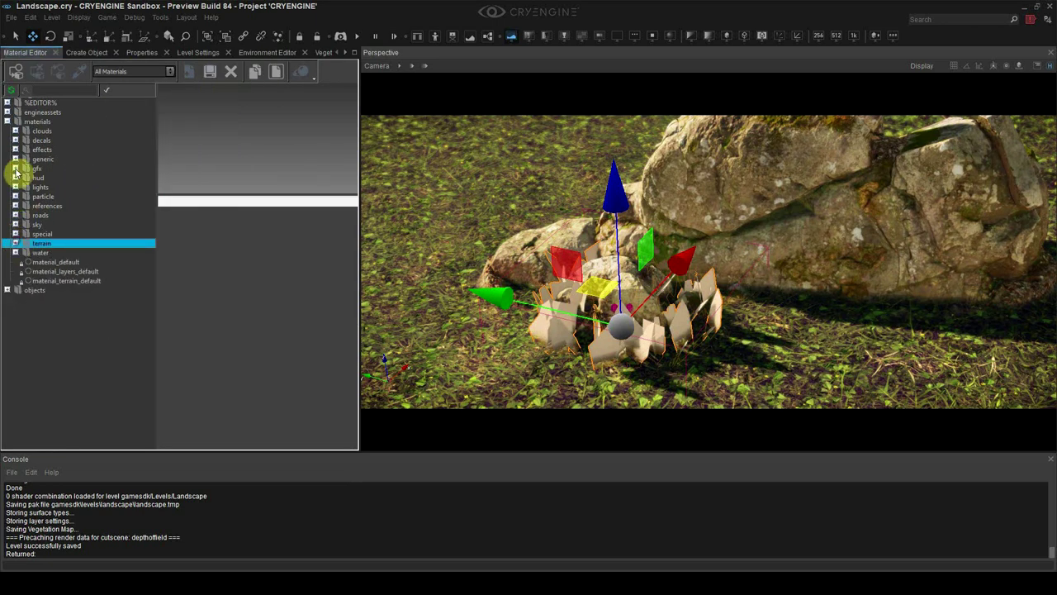
pyautogui.click(8, 290)
pyautogui.click(16, 356)
pyautogui.scroll(-2, 42, 344)
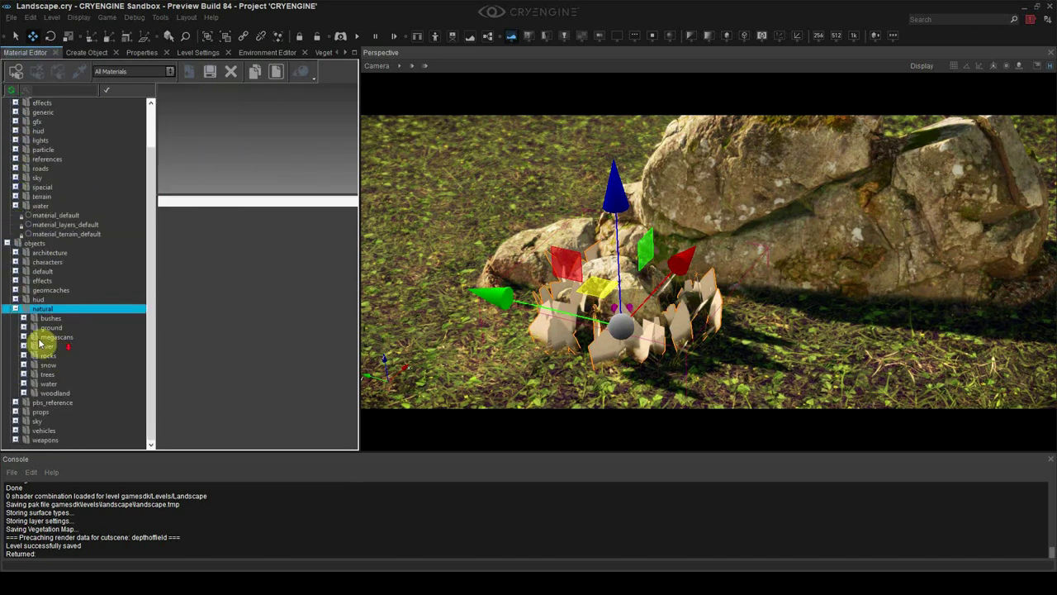
pyautogui.doubleClick(33, 327)
pyautogui.scroll(-4, 59, 350)
# - Create a new material named grass_clumps in the grass_clumps folder and assign it to the selected grass mesh
pyautogui.rightClick(53, 246)
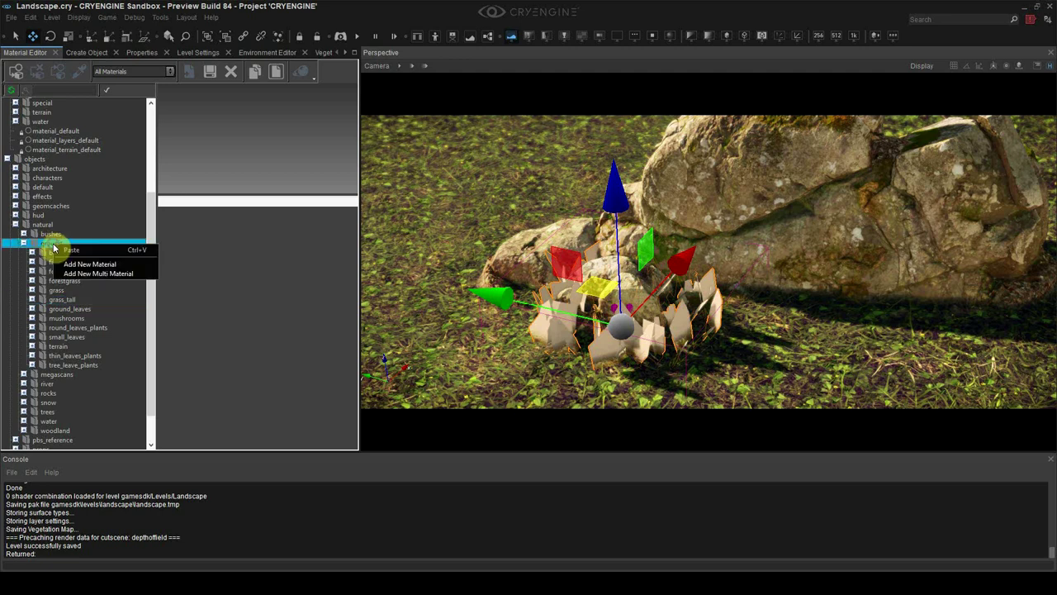
pyautogui.click(87, 264)
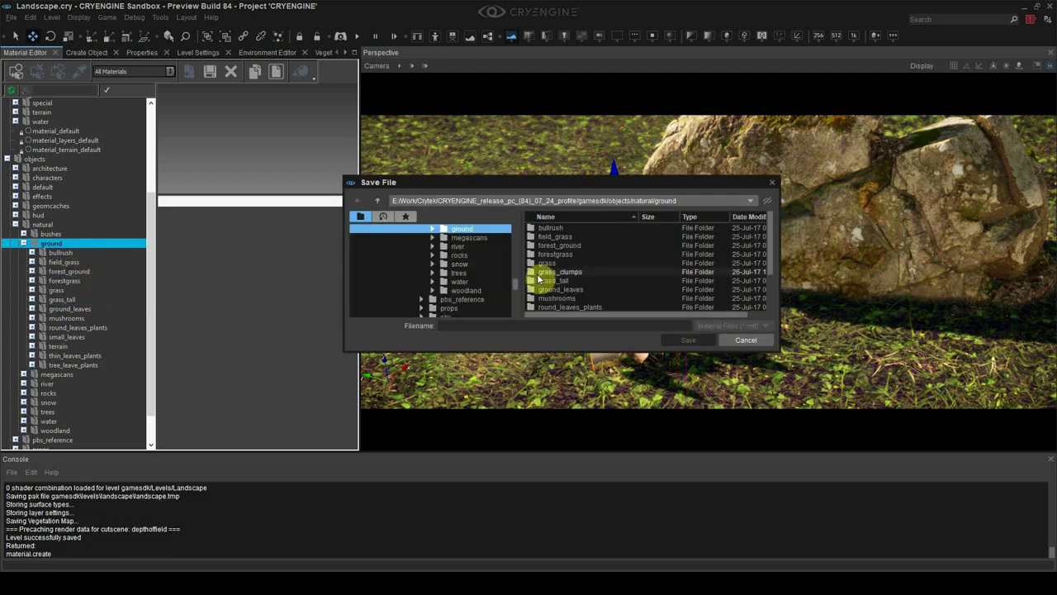
pyautogui.doubleClick(555, 274)
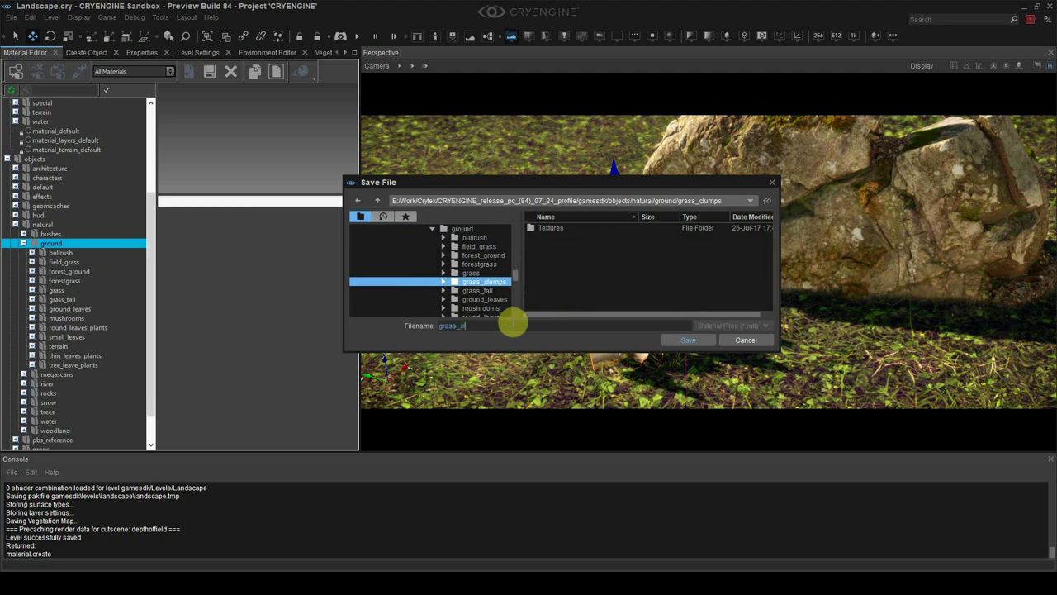
pyautogui.click(678, 343)
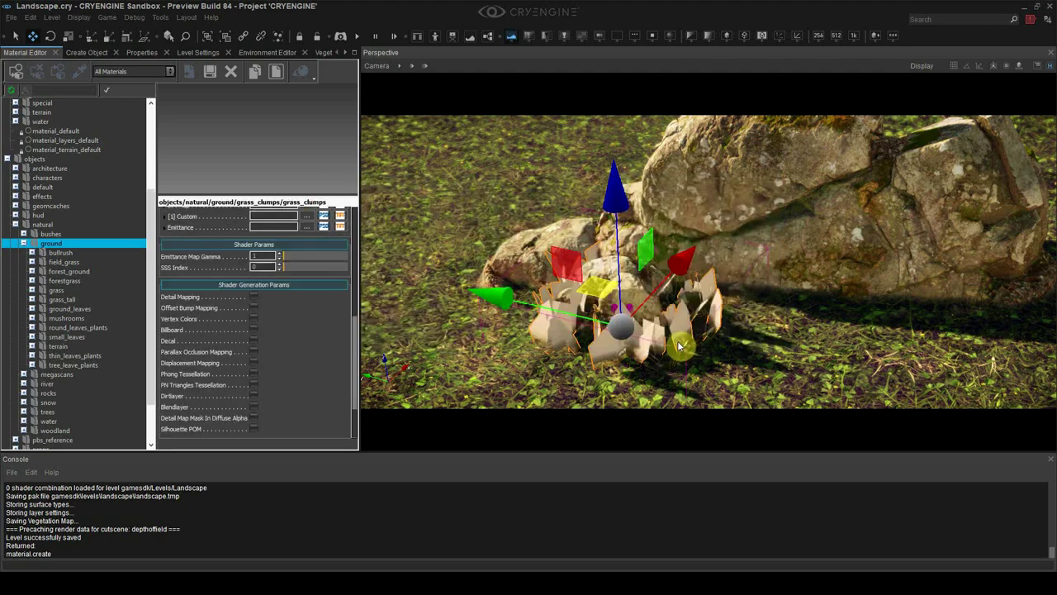
pyautogui.click(22, 76)
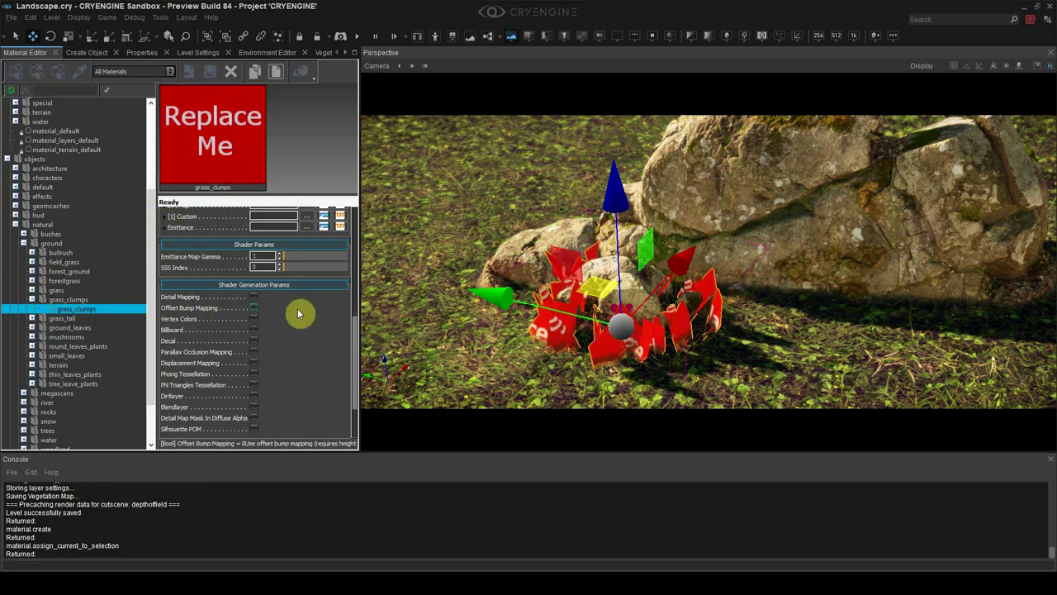
# - Set the material's diffuse map to grass_clumps_albedo from the ground/grass_clumps/Textures folder
pyautogui.moveTo(354, 342); pyautogui.dragTo(358, 290)
pyautogui.click(311, 269)
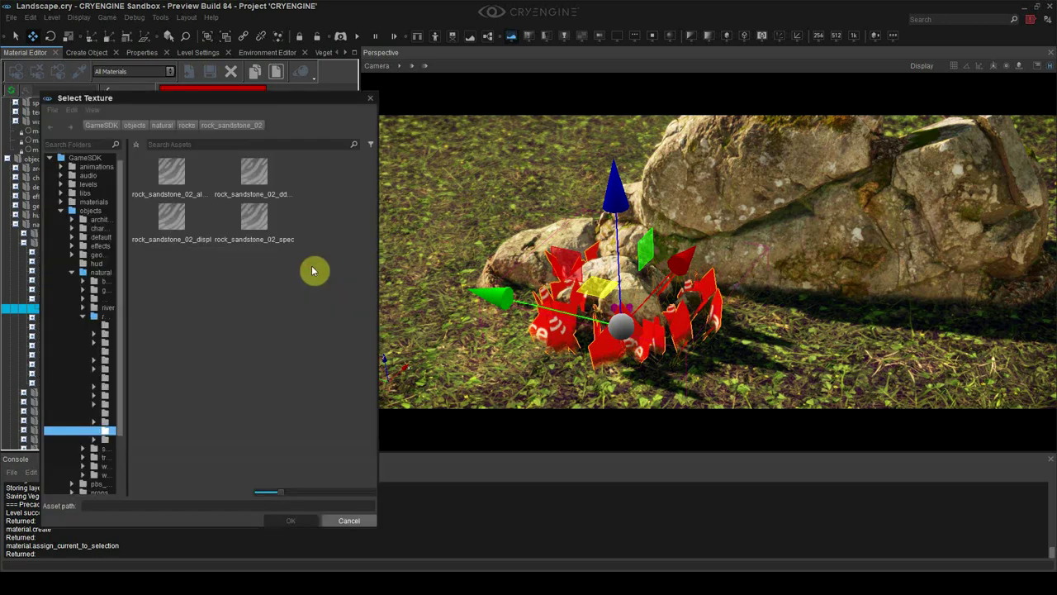
pyautogui.moveTo(124, 359); pyautogui.dragTo(203, 359)
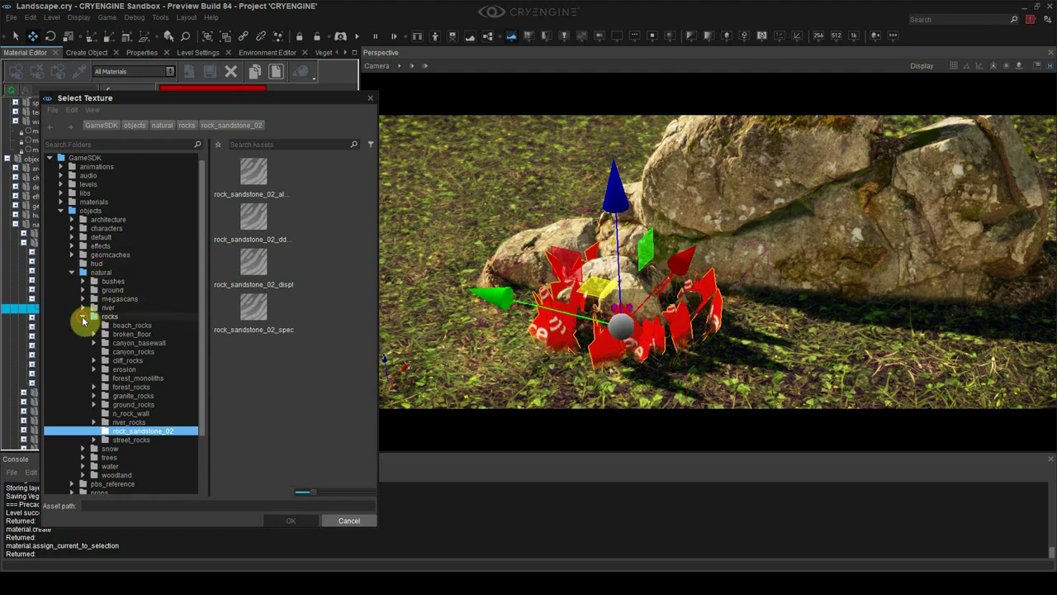
pyautogui.click(83, 317)
pyautogui.click(83, 299)
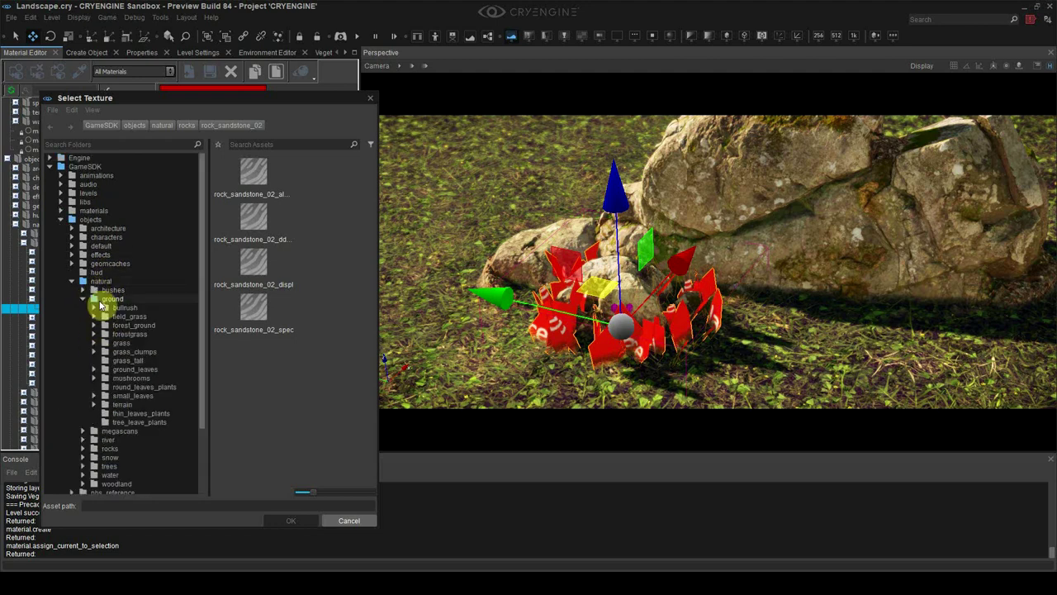
pyautogui.click(136, 353)
pyautogui.doubleClick(236, 183)
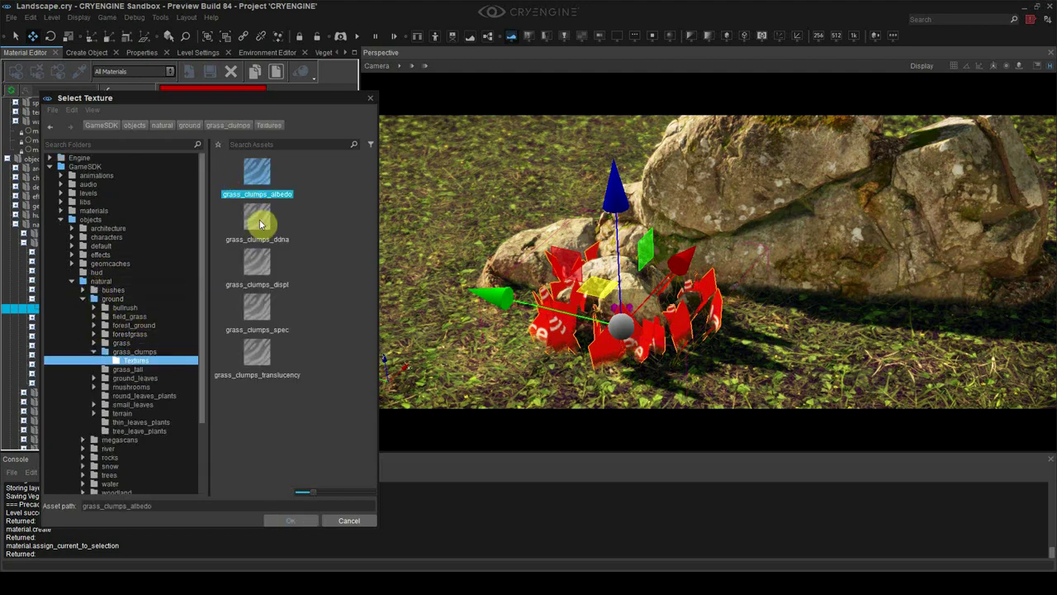
pyautogui.doubleClick(258, 184)
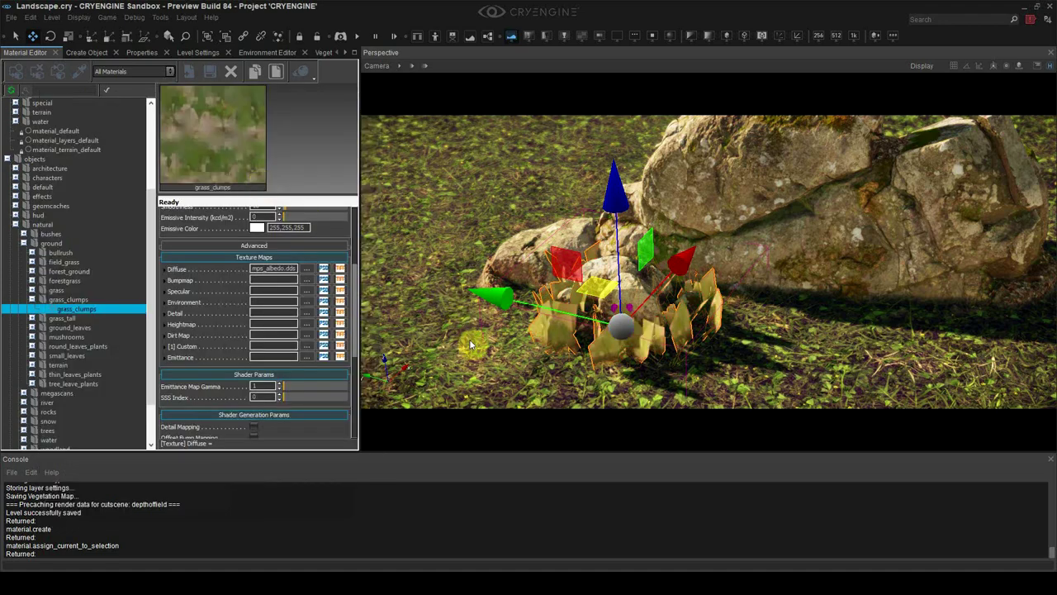
# - Deselect the grass mesh for a closer look at its diffuse texture and save the level
pyautogui.press('w')
pyautogui.moveTo(470, 344); pyautogui.dragTo(479, 348, button='right')
pyautogui.press('s')
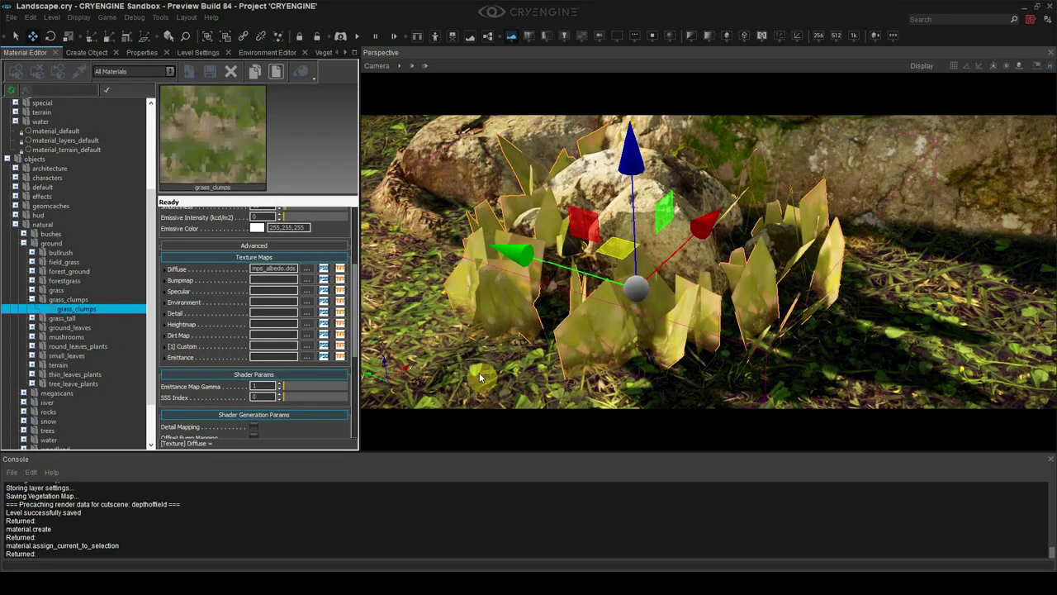
pyautogui.click(479, 377)
pyautogui.scroll(1, 354, 300)
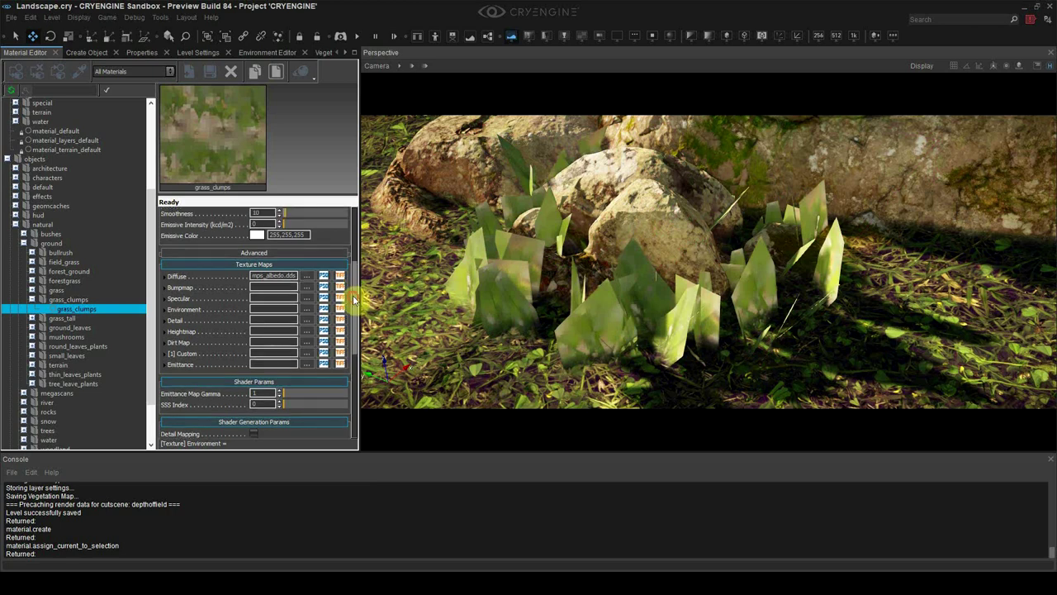
pyautogui.scroll(3, 354, 300)
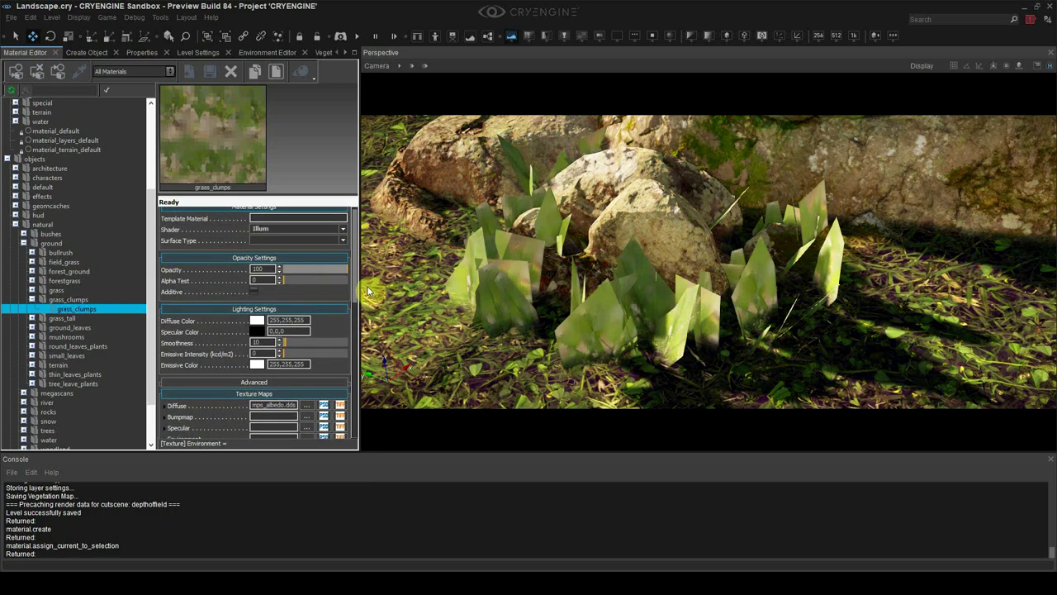
pyautogui.hotkey('ctrl', 's')
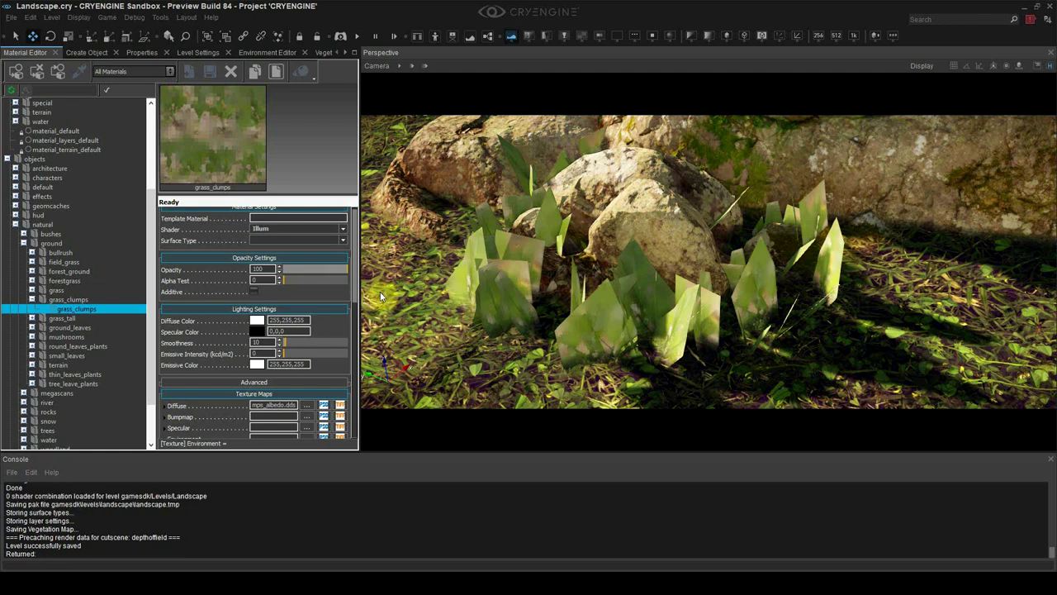
# - Lower the grass_clumps material's opacity to 99 and inspect the grass blades around the rocks up close
pyautogui.click(285, 277)
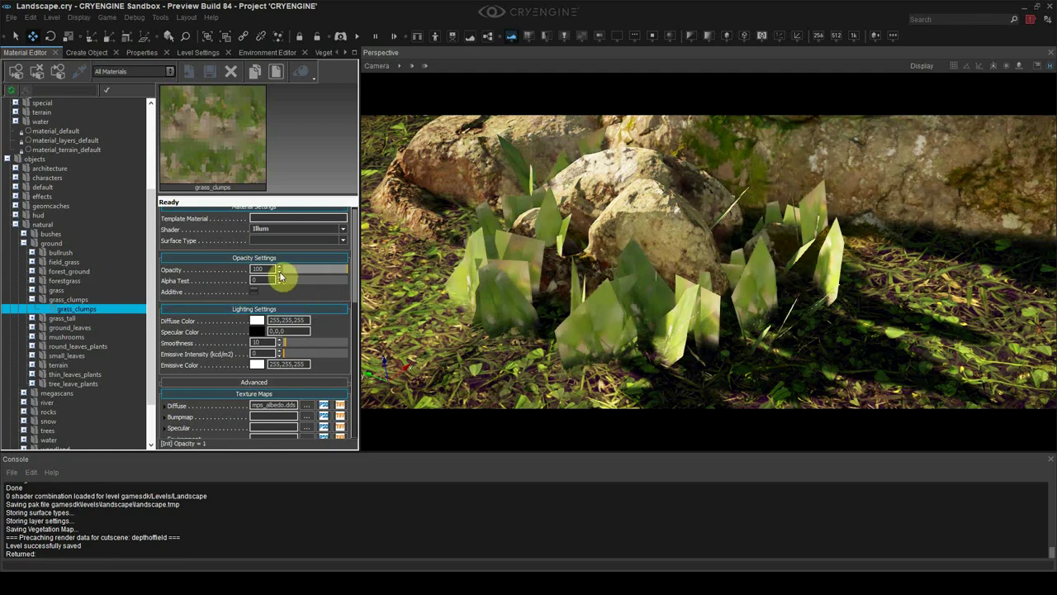
pyautogui.click(280, 273)
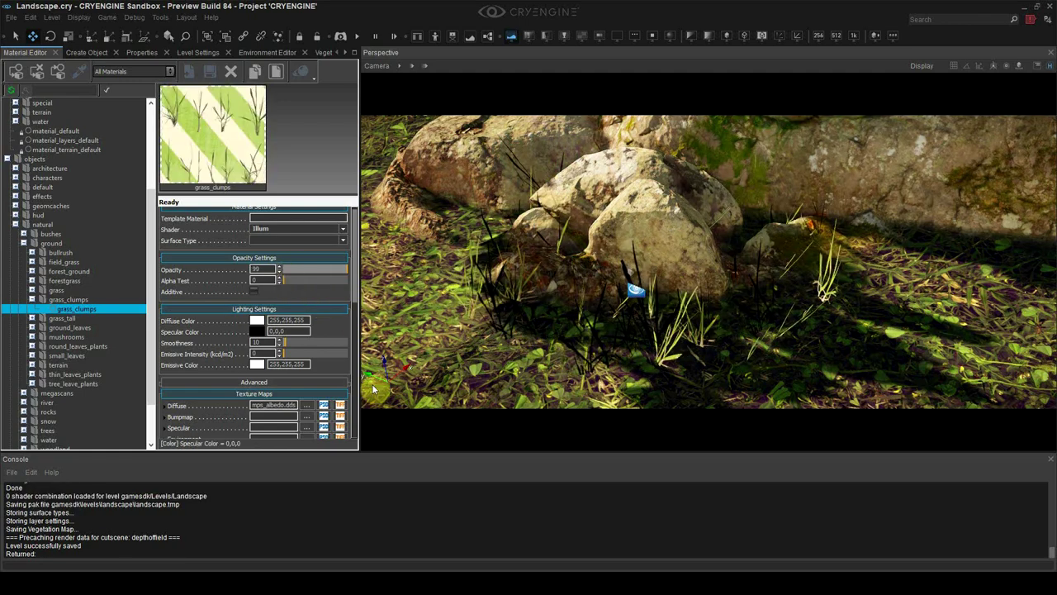
pyautogui.moveTo(635, 266); pyautogui.dragTo(462, 277, button='right')
pyautogui.press('w')
pyautogui.press('s')
pyautogui.press('d')
pyautogui.moveTo(835, 283); pyautogui.dragTo(653, 302, button='right')
pyautogui.press('w')
pyautogui.press('w')
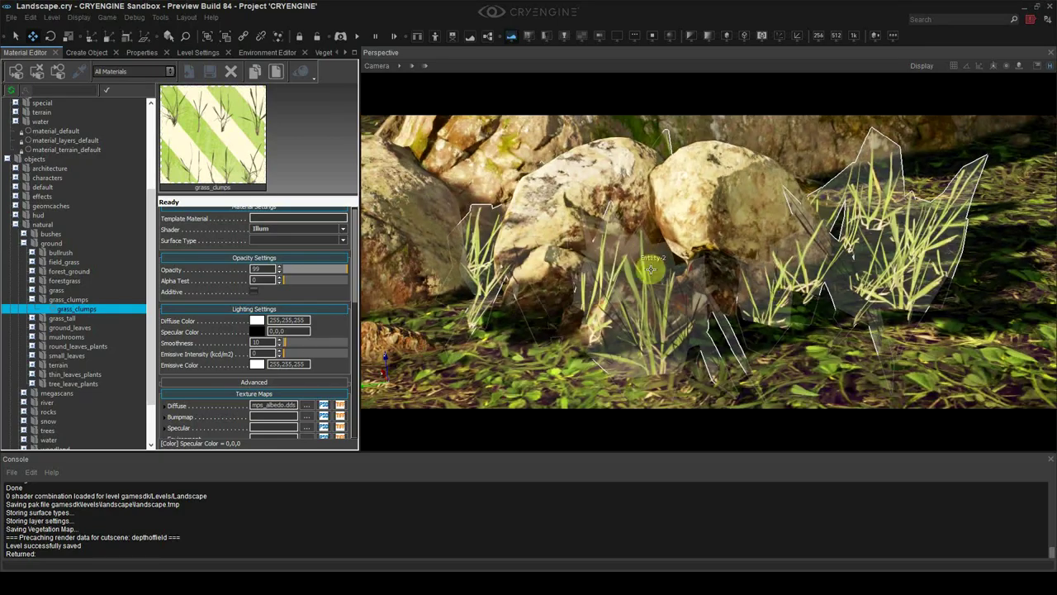
# - Compare opacity 99 with 100, keep the grass material's opacity at 100 and set its alpha test to 68
pyautogui.moveTo(334, 270); pyautogui.dragTo(367, 270)
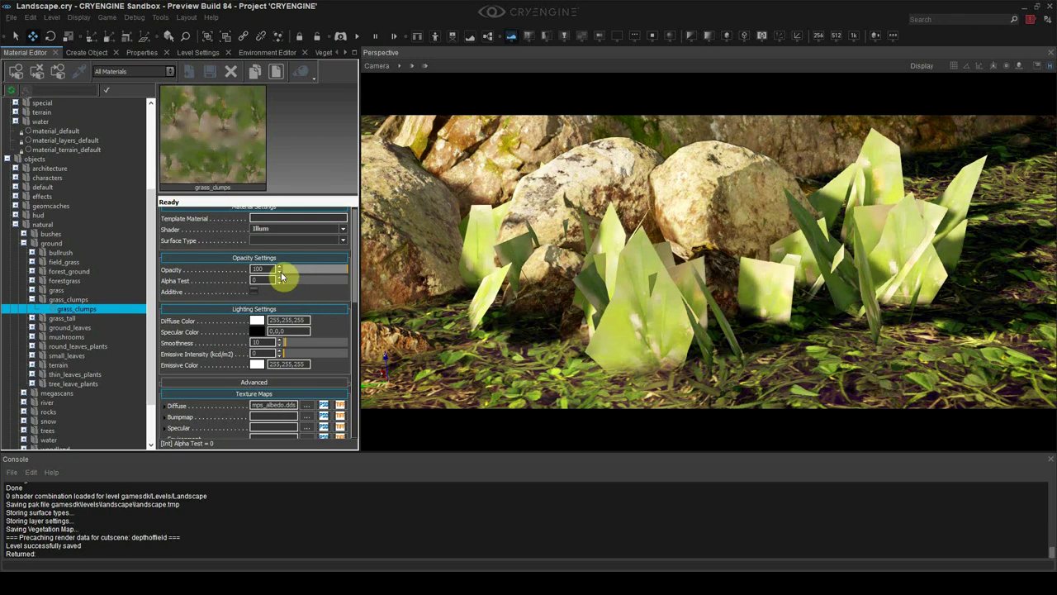
pyautogui.click(279, 272)
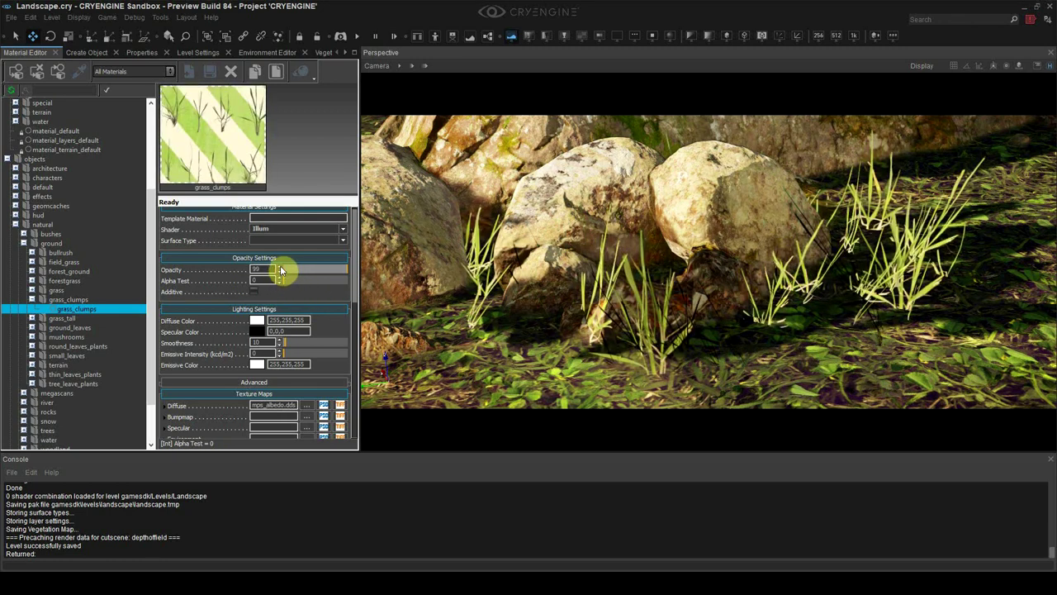
pyautogui.click(279, 268)
pyautogui.moveTo(287, 277); pyautogui.dragTo(328, 295)
# - Toggle the viewport helpers and inspect the alpha-tested grass around the small rocks
pyautogui.moveTo(528, 281); pyautogui.dragTo(487, 276, button='right')
pyautogui.moveTo(991, 83); pyautogui.dragTo(999, 108, button='right')
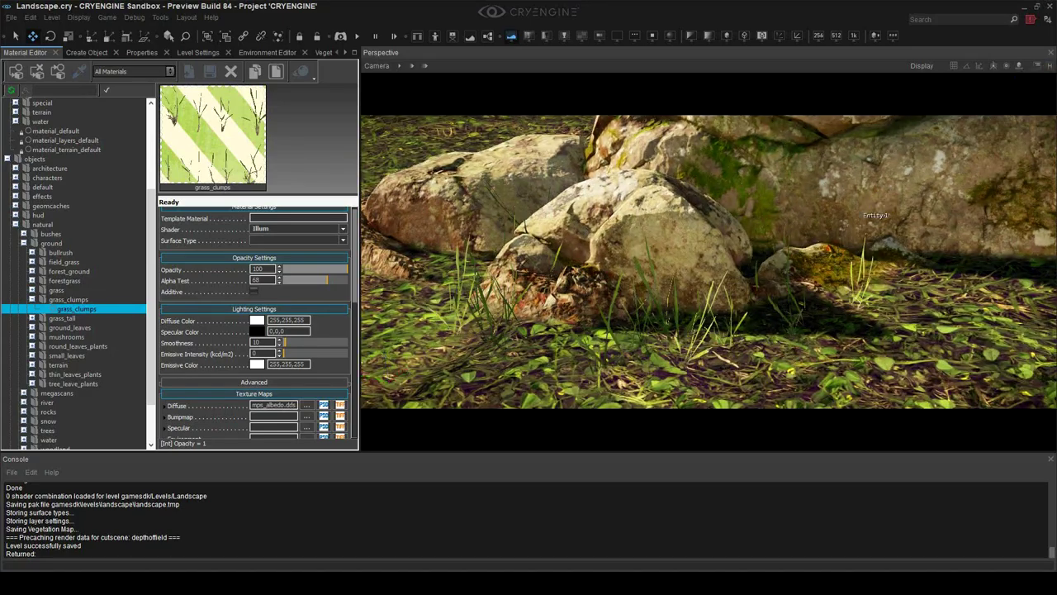
pyautogui.moveTo(709, 261); pyautogui.dragTo(790, 324, button='right')
pyautogui.click(1048, 68)
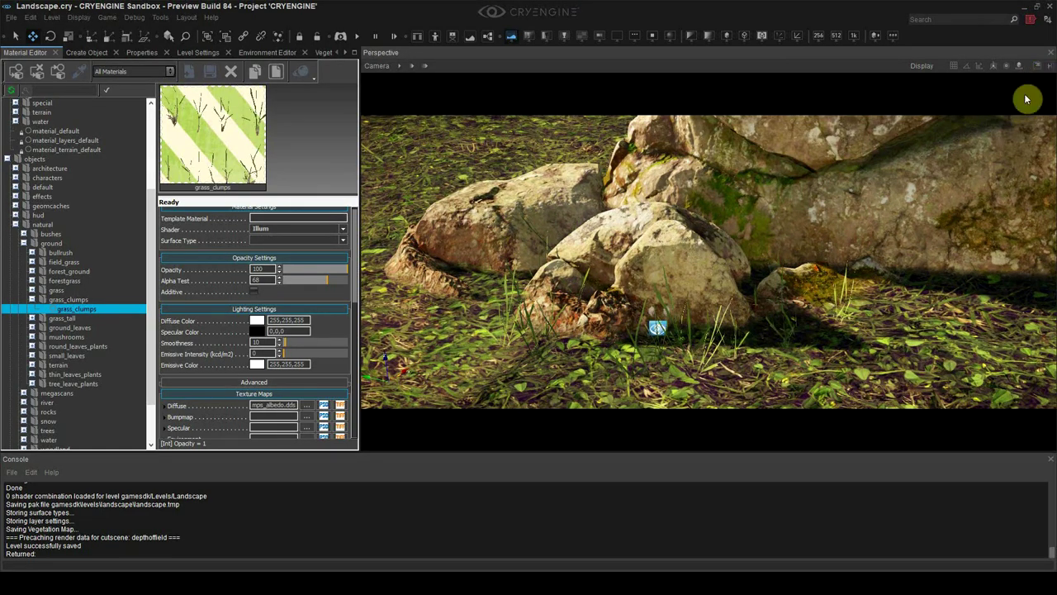
pyautogui.moveTo(1026, 99); pyautogui.dragTo(838, 247, button='right')
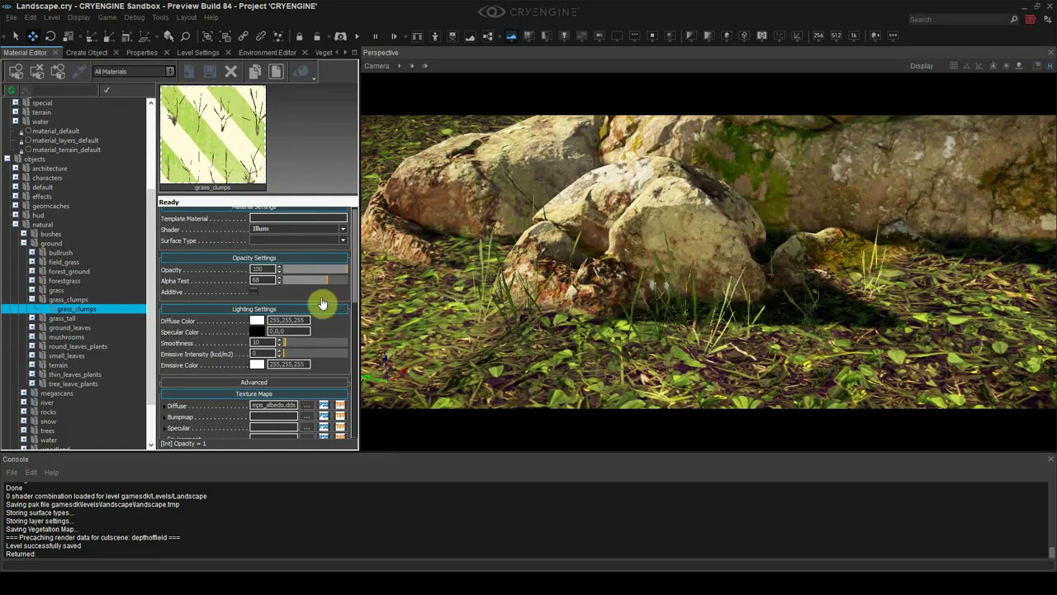
# - Assign grass_clumps_ddna as the grass_clumps material's bumpmap and grass_clumps_spec as its specular map
pyautogui.scroll(-3, 355, 297)
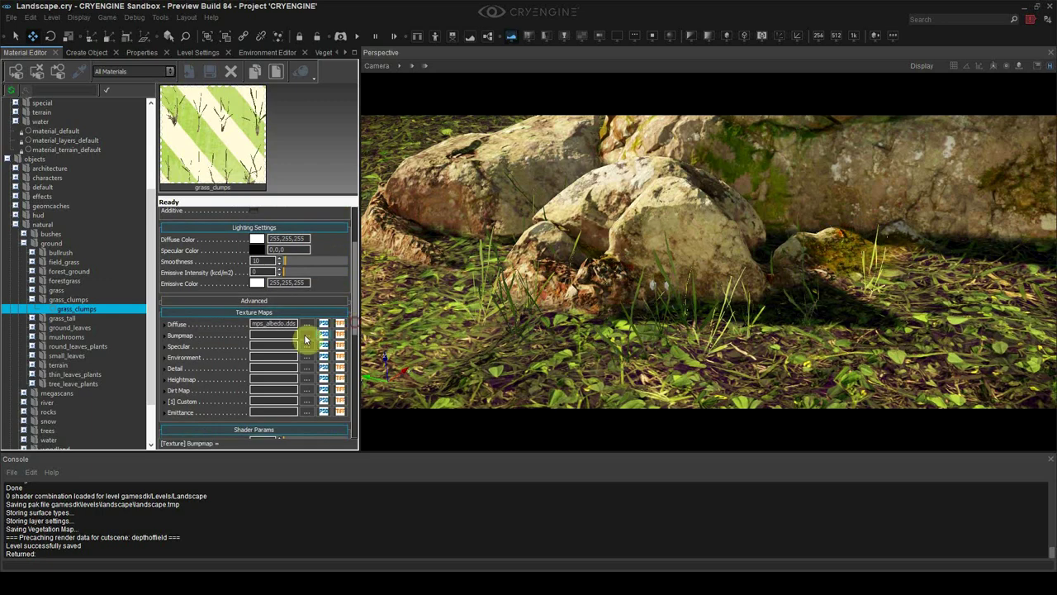
pyautogui.click(277, 336)
pyautogui.click(304, 335)
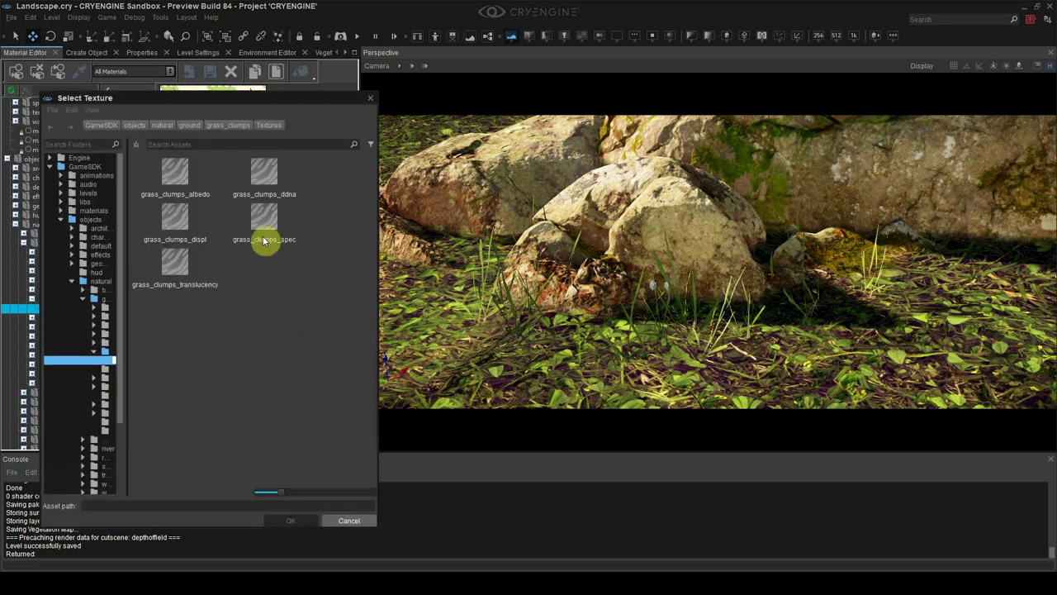
pyautogui.click(263, 186)
pyautogui.doubleClick(268, 178)
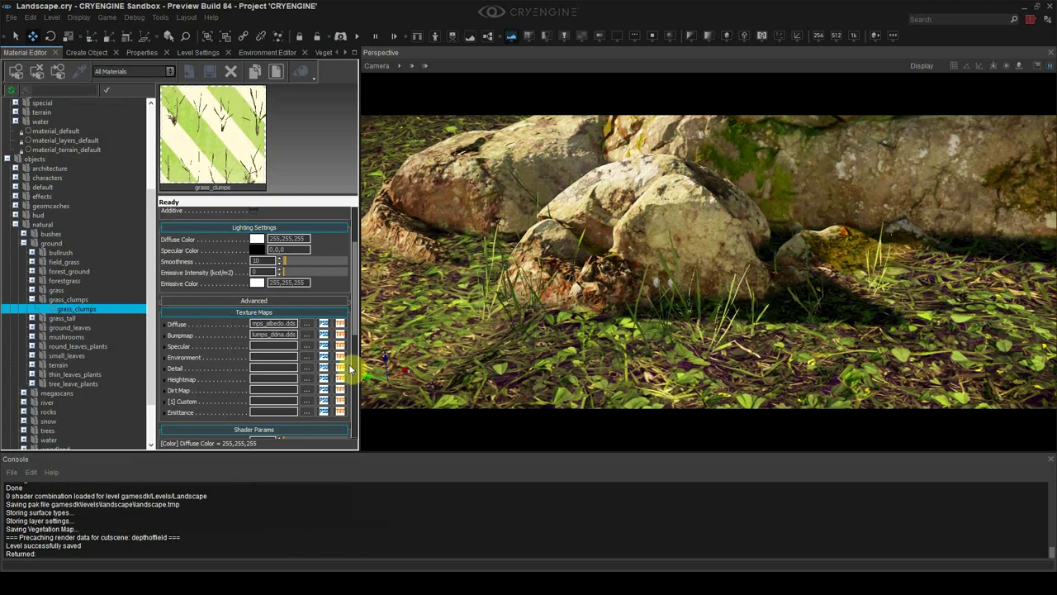
pyautogui.click(306, 346)
pyautogui.doubleClick(272, 225)
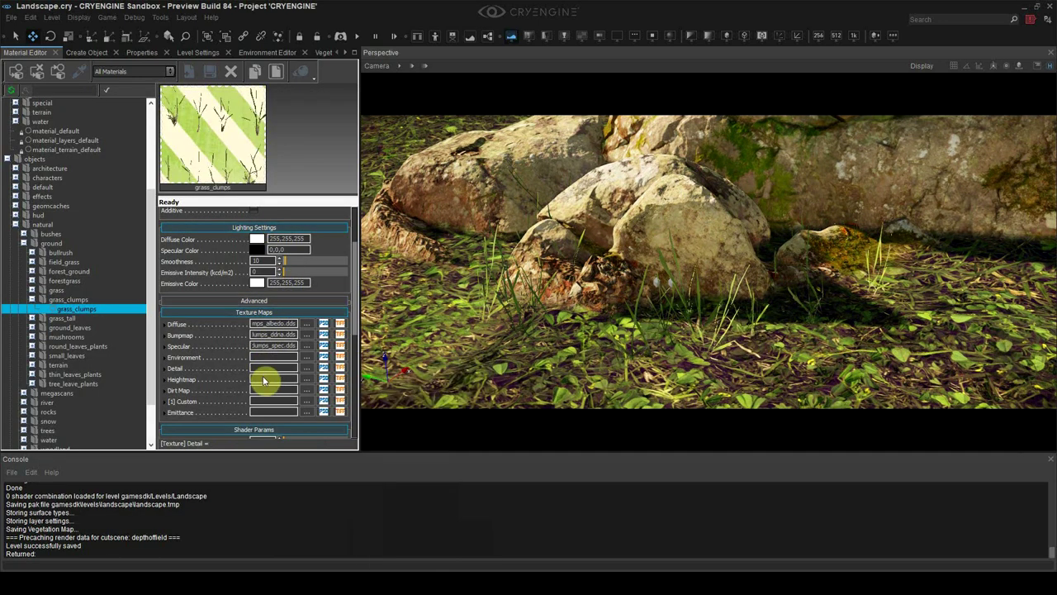
# - Set the grass material's specular color to white (255,255,255) and raise its smoothness to 255
pyautogui.click(259, 249)
pyautogui.moveTo(553, 286); pyautogui.dragTo(545, 200)
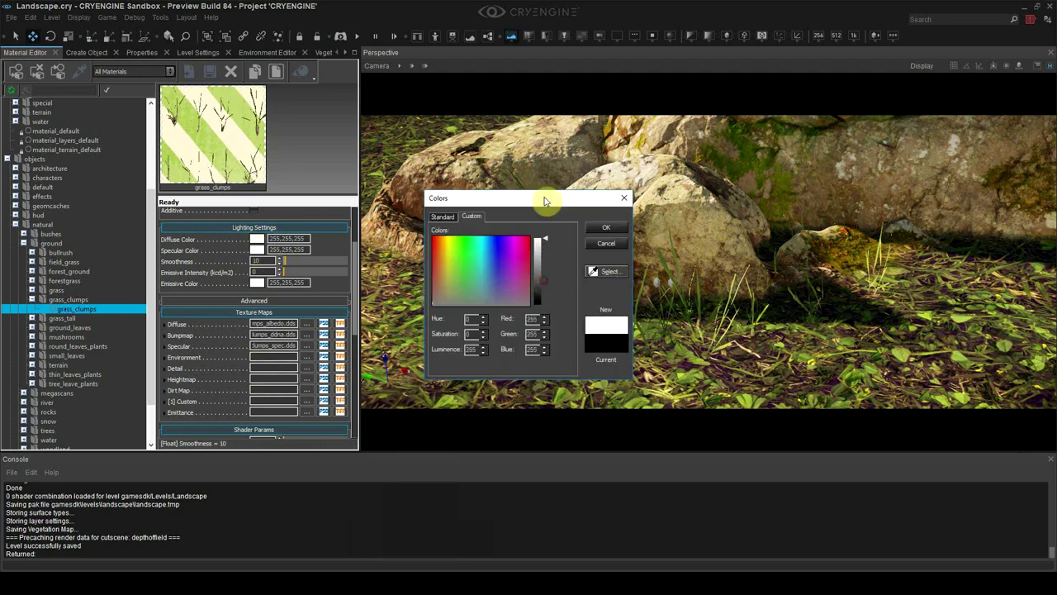
pyautogui.click(603, 226)
pyautogui.moveTo(323, 262); pyautogui.dragTo(351, 263)
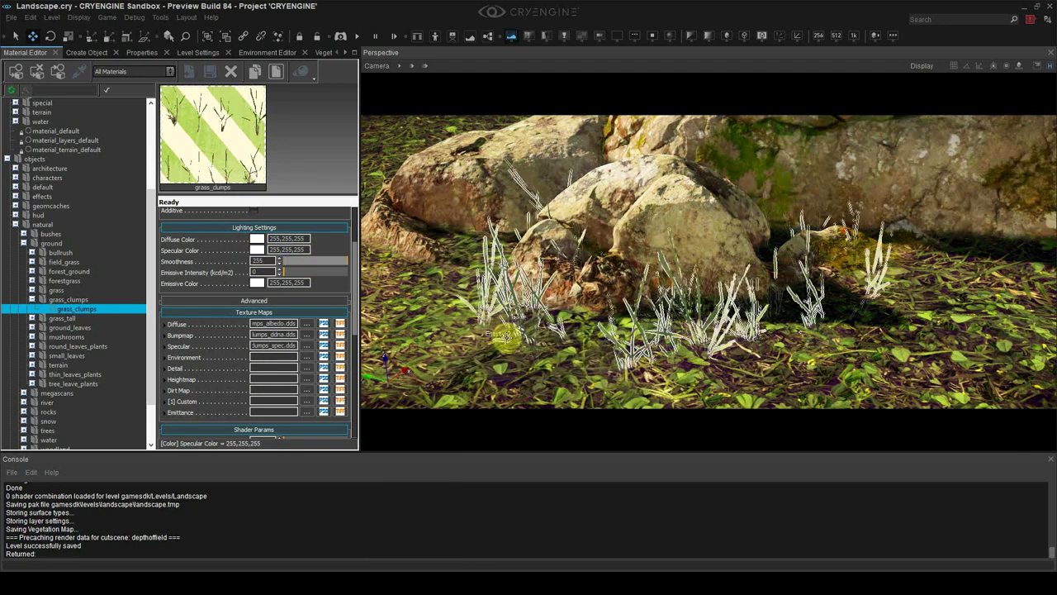
# - Clear the selection and inspect the glossier grass blades around the rocks from several angles
pyautogui.press('w')
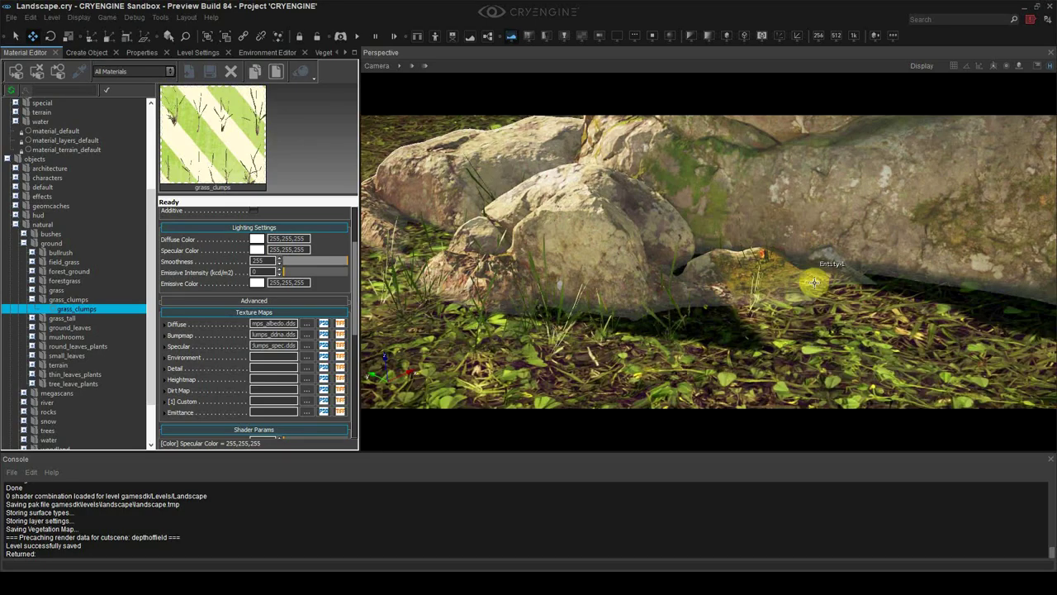
pyautogui.click(822, 350)
pyautogui.moveTo(822, 350); pyautogui.dragTo(884, 335, button='right')
pyautogui.press('a')
pyautogui.press('d')
pyautogui.press('w')
pyautogui.press('s')
pyautogui.hotkey('shift', 'space')
pyautogui.moveTo(931, 360); pyautogui.dragTo(915, 353, button='right')
pyautogui.press('s')
# - Darken the grass material's specular color to 31,31,31
pyautogui.click(259, 251)
pyautogui.click(257, 250)
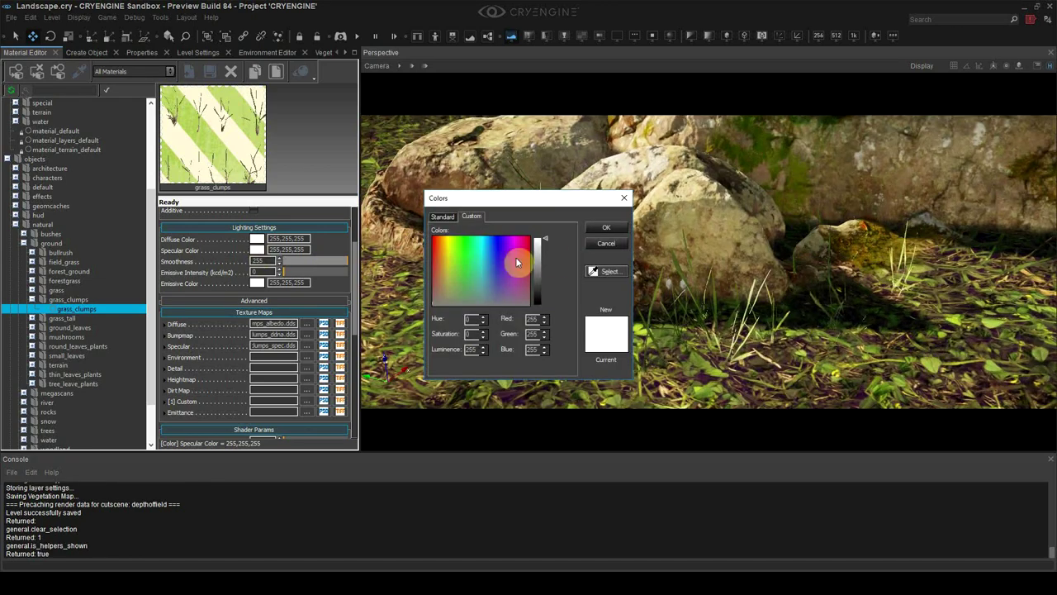
pyautogui.moveTo(545, 248); pyautogui.dragTo(545, 307)
pyautogui.moveTo(543, 270); pyautogui.dragTo(543, 313)
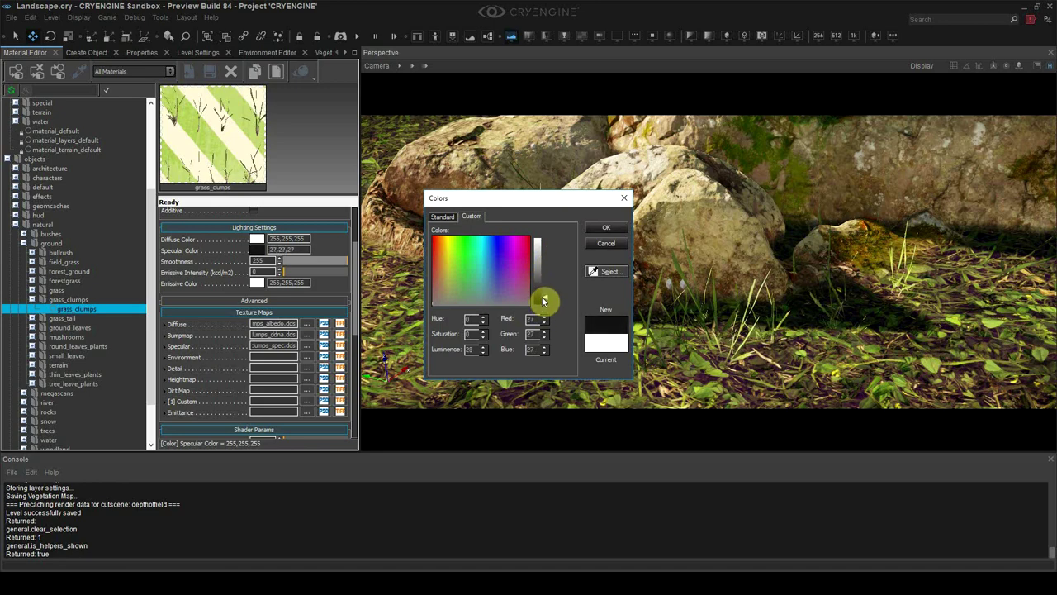
pyautogui.click(606, 227)
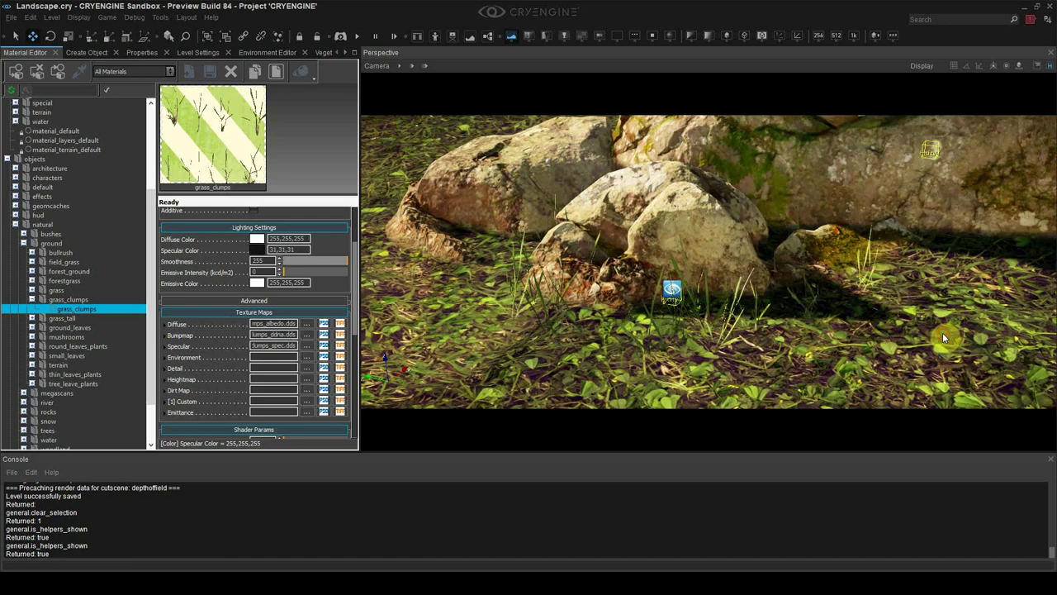
# - Change the grass_clumps material's shader to Vegetation
pyautogui.scroll(3, 356, 229)
pyautogui.scroll(-1, 231, 346)
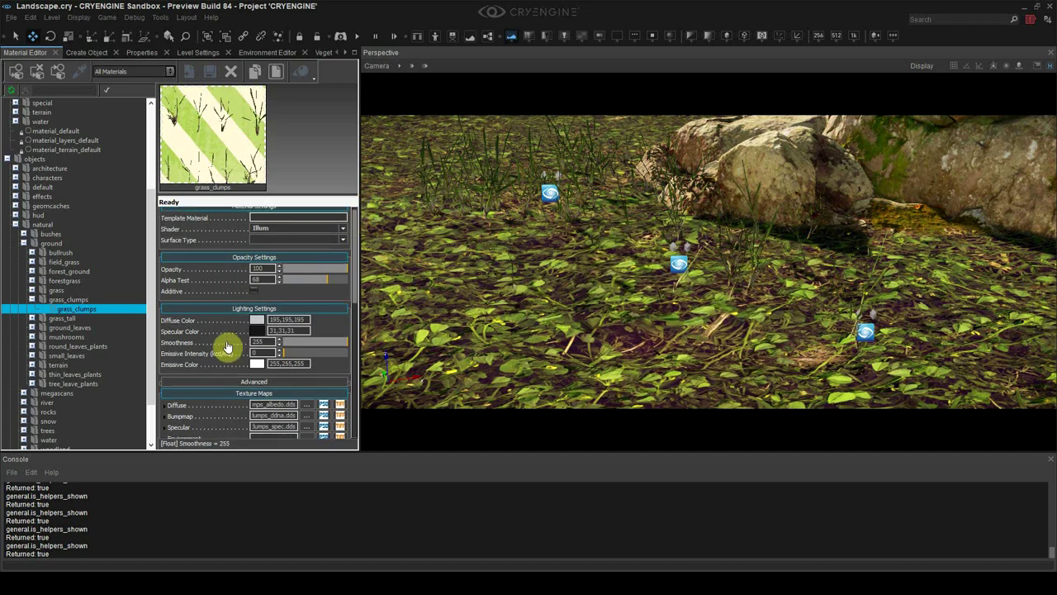
pyautogui.click(280, 230)
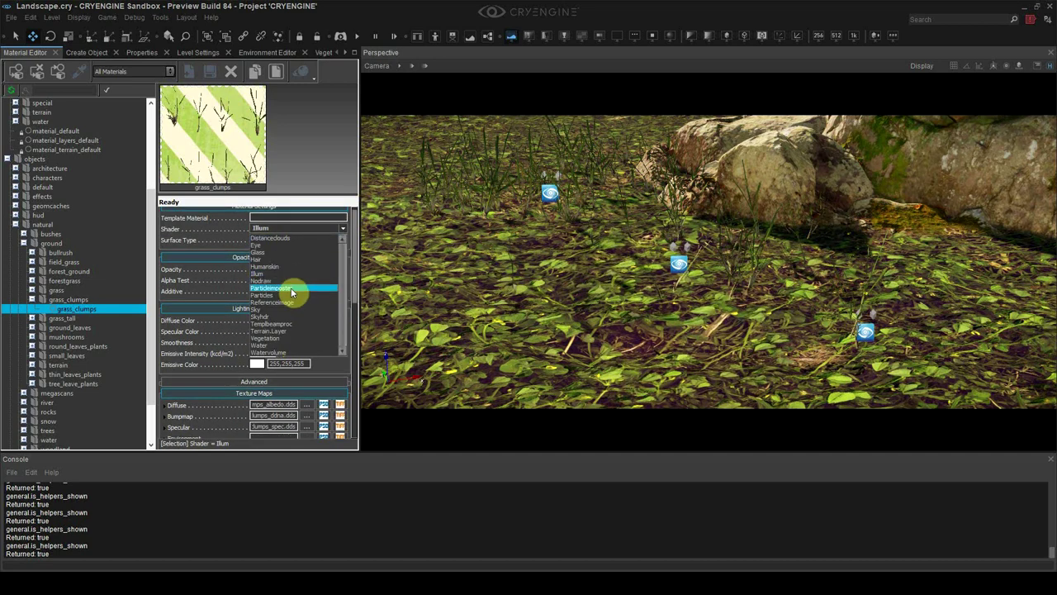
pyautogui.click(288, 338)
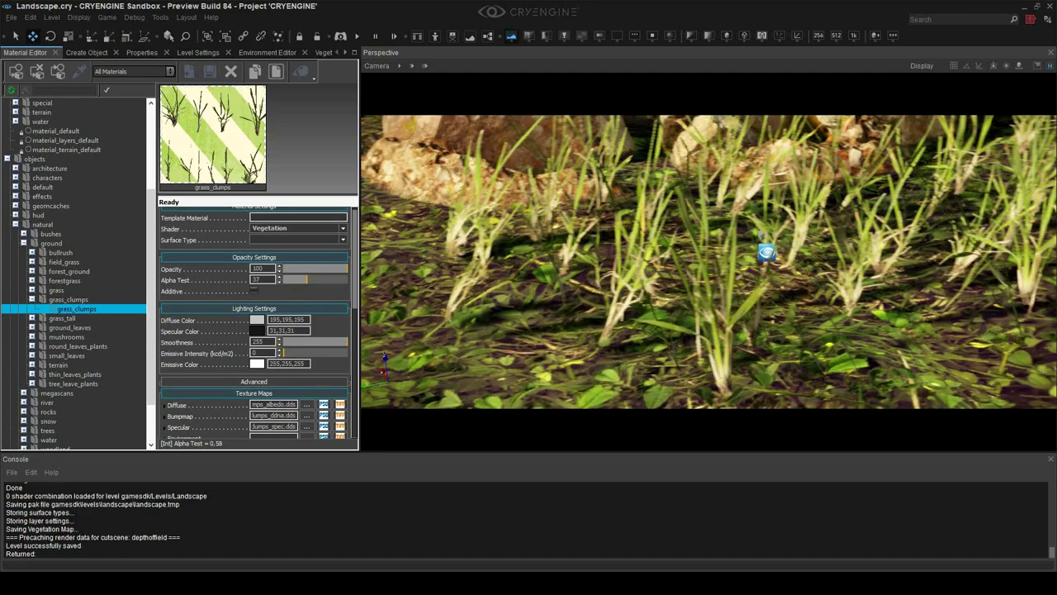
# - Inspect the grass clumps up close and enable the Leaves shader generation option on their material
pyautogui.moveTo(578, 376); pyautogui.dragTo(569, 373, button='right')
pyautogui.press('s')
pyautogui.press('w')
pyautogui.press('w')
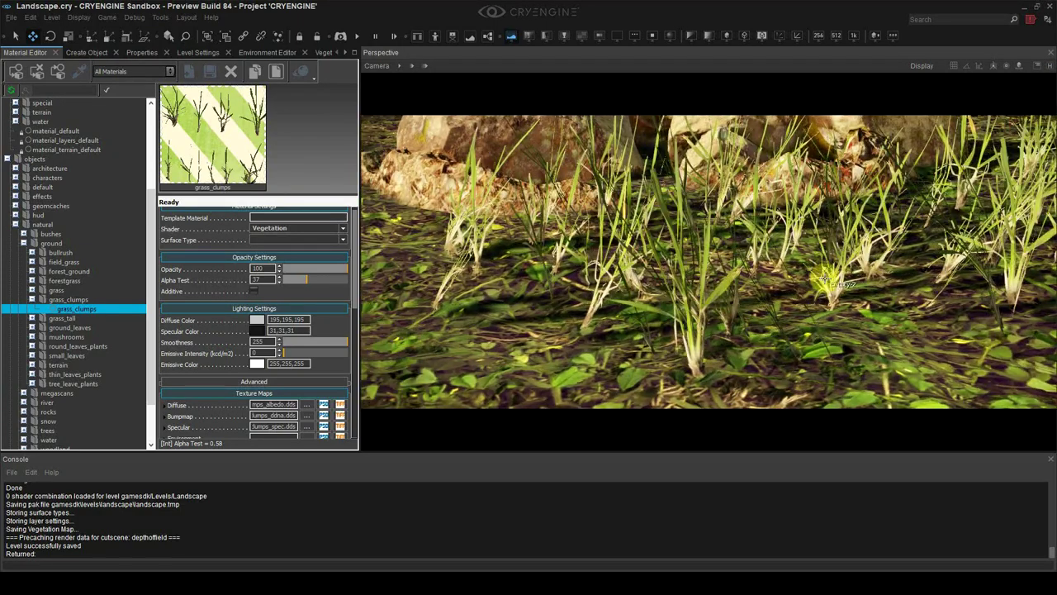
pyautogui.scroll(-5, 356, 327)
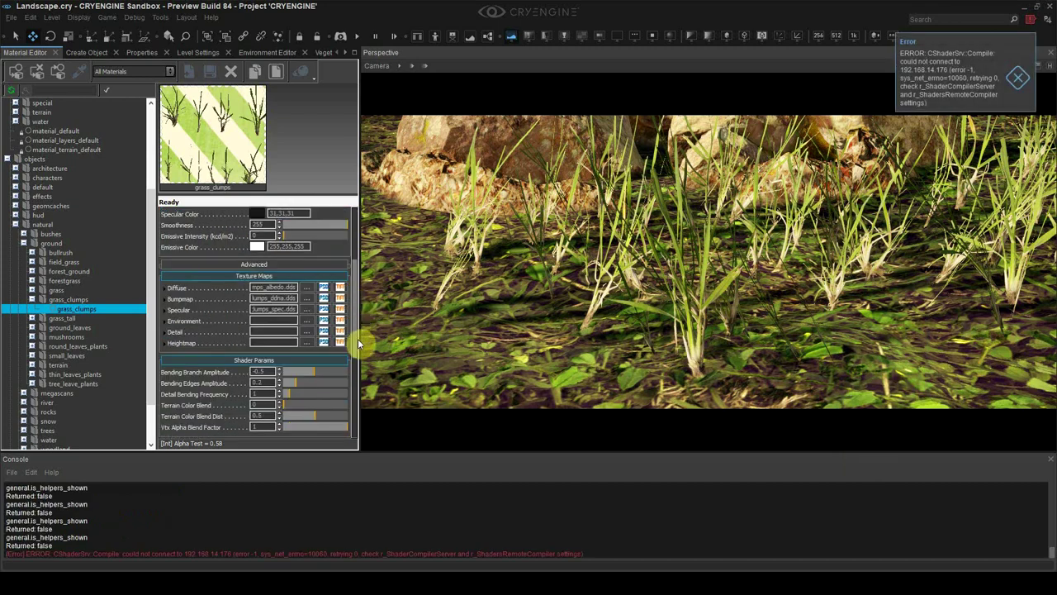
pyautogui.scroll(-3, 360, 345)
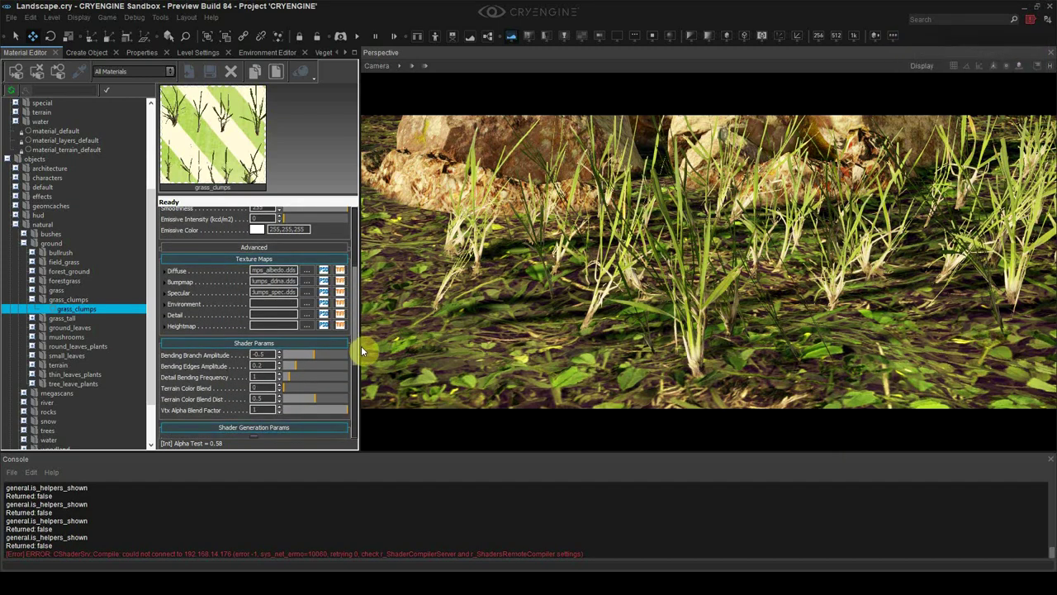
pyautogui.moveTo(354, 392)
pyautogui.mouseDown()
pyautogui.moveTo(353, 279)
pyautogui.moveTo(353, 407)
pyautogui.mouseUp()
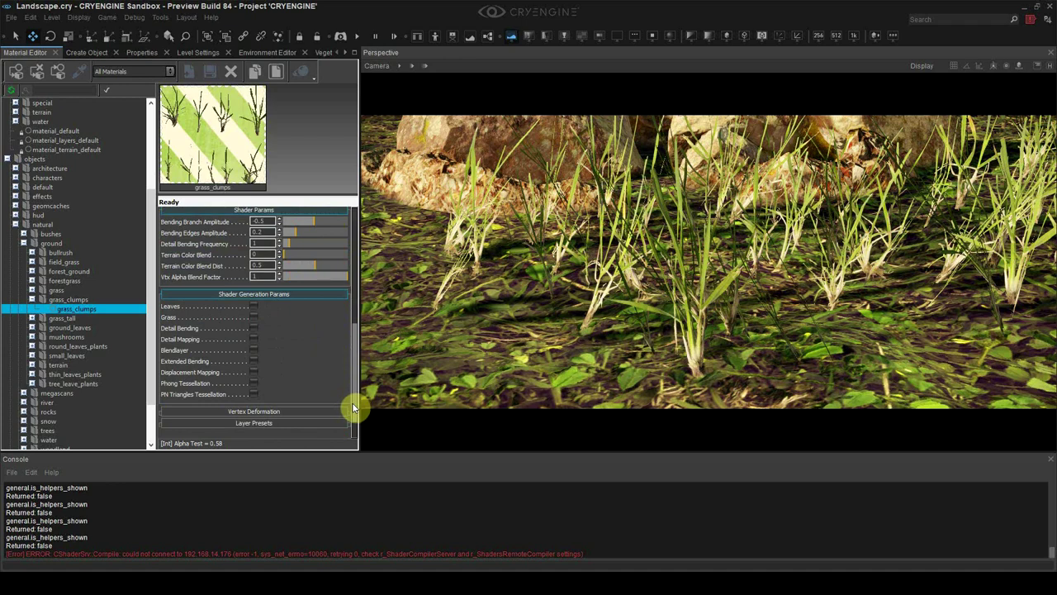
pyautogui.click(256, 306)
pyautogui.scroll(-3, 592, 323)
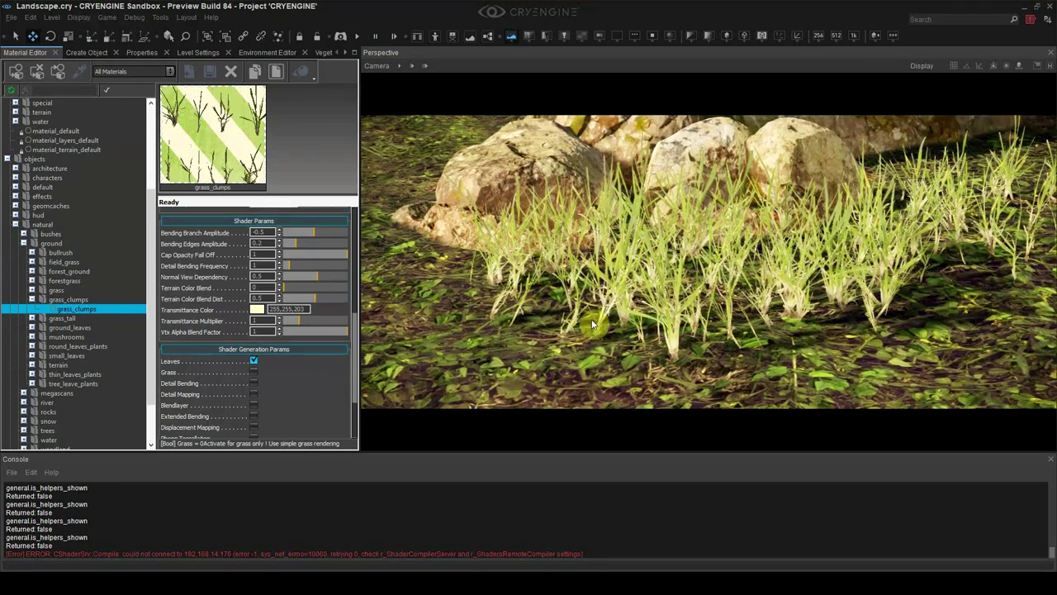
# - Brighten the grass material's diffuse color to white (255,255,255)
pyautogui.moveTo(351, 378); pyautogui.dragTo(356, 284)
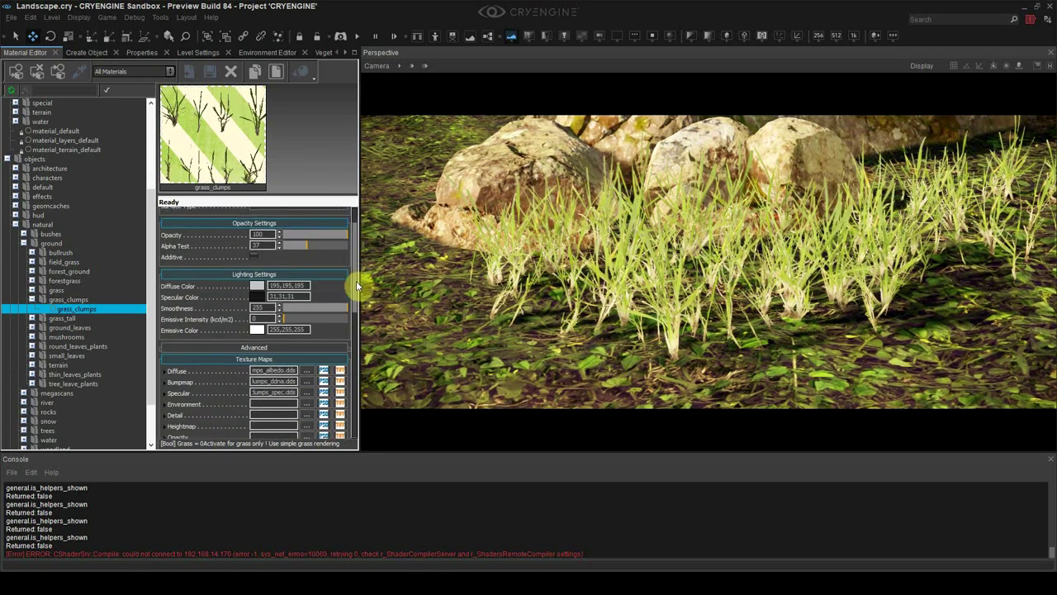
pyautogui.click(273, 284)
pyautogui.moveTo(540, 248)
pyautogui.mouseDown()
pyautogui.moveTo(545, 220)
pyautogui.moveTo(546, 261)
pyautogui.mouseUp()
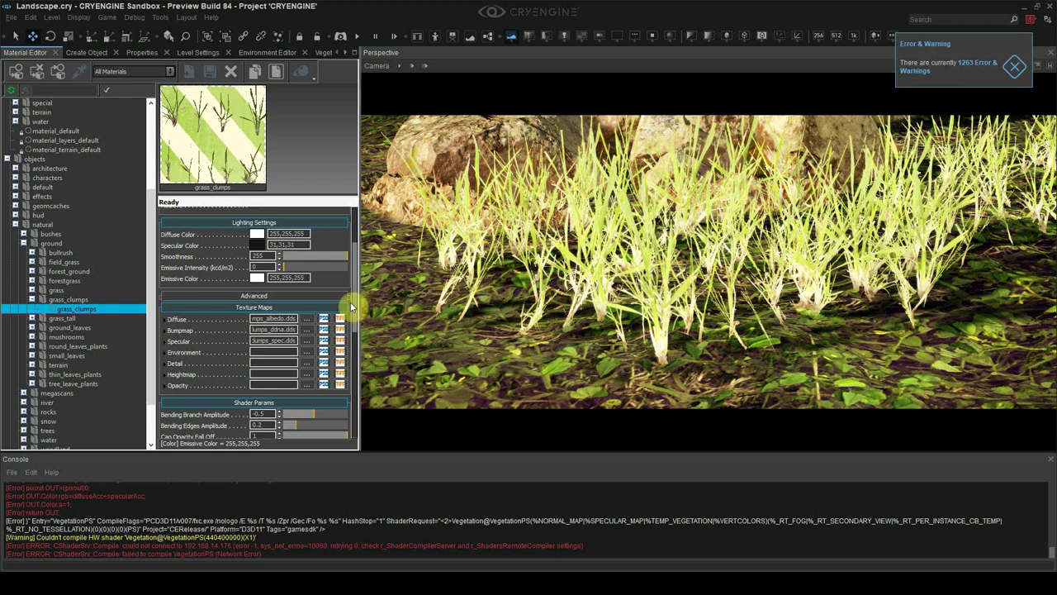
# - Try a transmittance multiplier of 0.305 on the grass material, then restore it to 1
pyautogui.moveTo(351, 303); pyautogui.dragTo(356, 356)
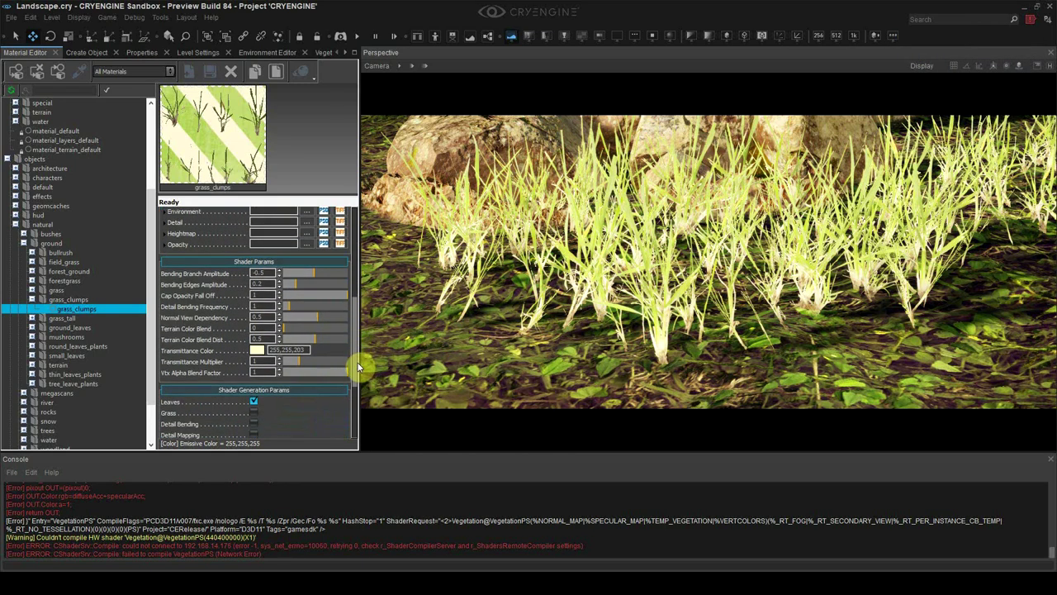
pyautogui.moveTo(294, 365)
pyautogui.mouseDown()
pyautogui.moveTo(271, 359)
pyautogui.moveTo(266, 366)
pyautogui.moveTo(286, 370)
pyautogui.moveTo(263, 371)
pyautogui.moveTo(295, 373)
pyautogui.moveTo(287, 378)
pyautogui.mouseUp()
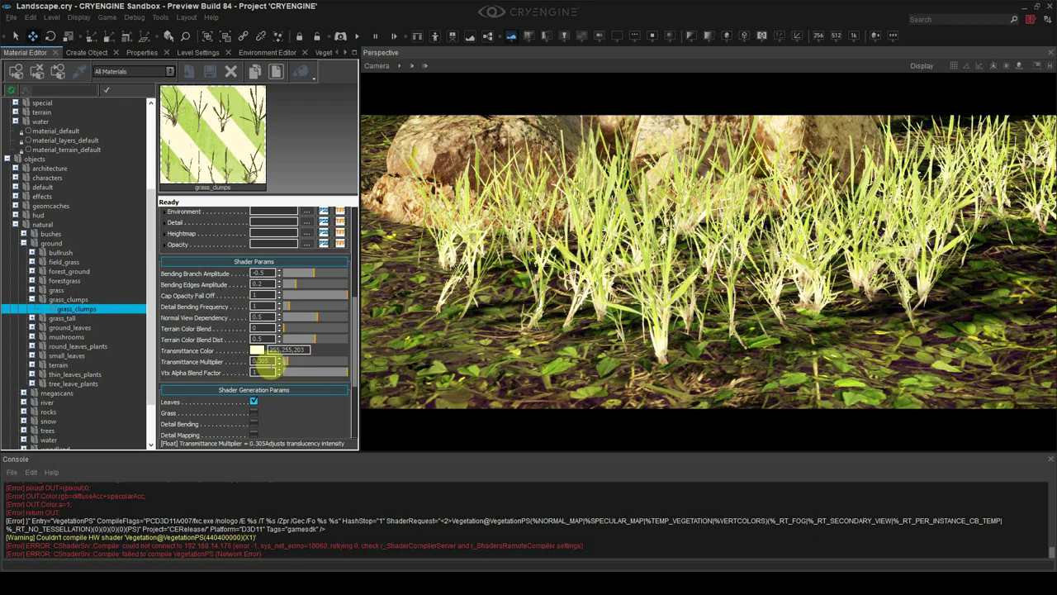
pyautogui.write('1')
pyautogui.press('Return')
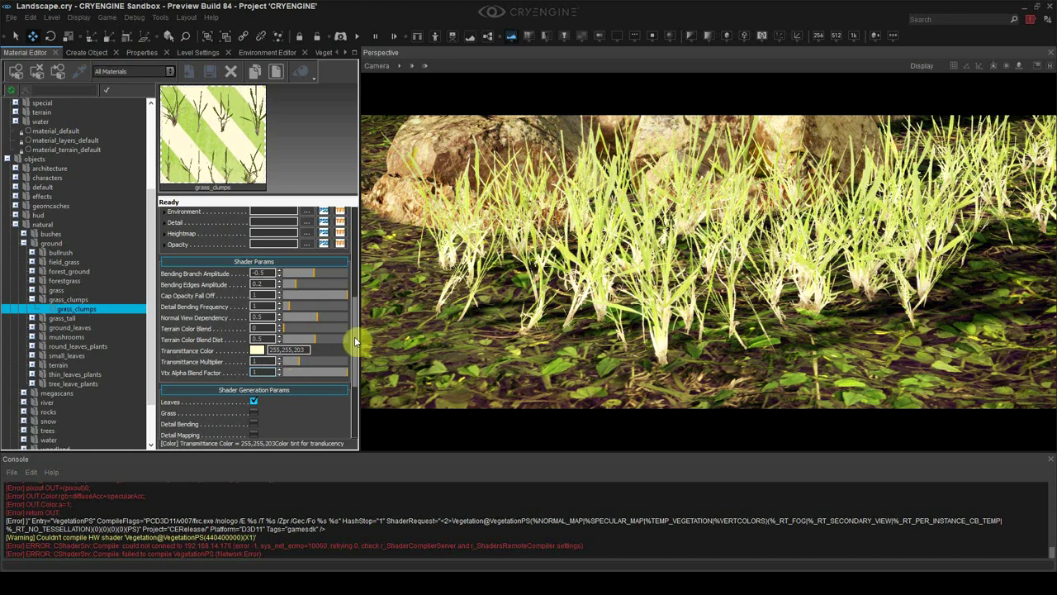
# - Try blue and red transmittance colors on the grass material and discard the color change
pyautogui.click(259, 352)
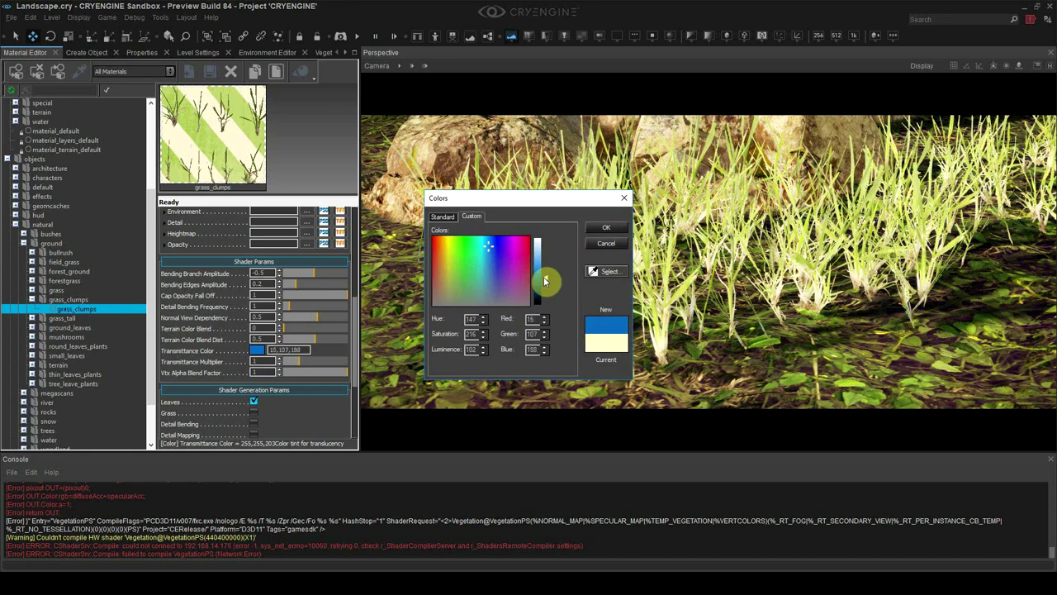
pyautogui.click(544, 278)
pyautogui.click(434, 239)
pyautogui.moveTo(504, 205); pyautogui.dragTo(327, 239)
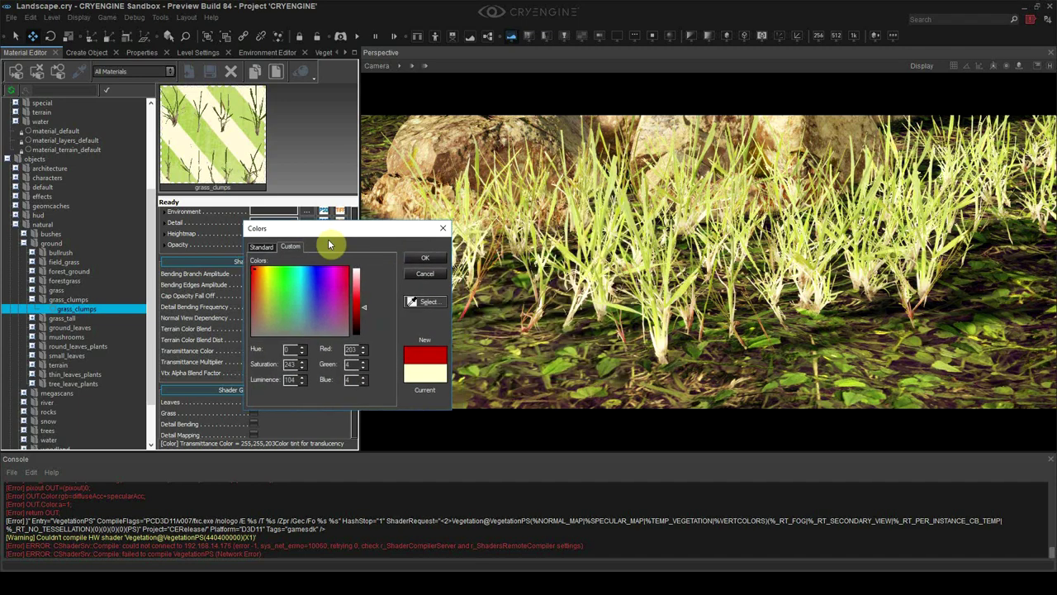
pyautogui.click(423, 274)
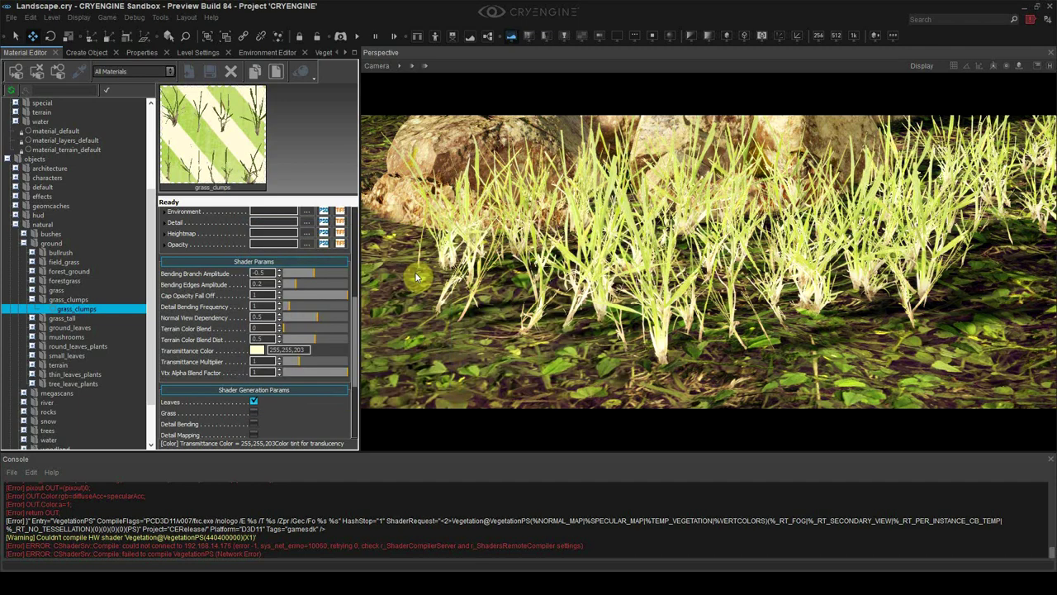
# - Assign grass_clumps_translucency as the grass material's opacity map
pyautogui.scroll(2, 354, 343)
pyautogui.scroll(1, 347, 331)
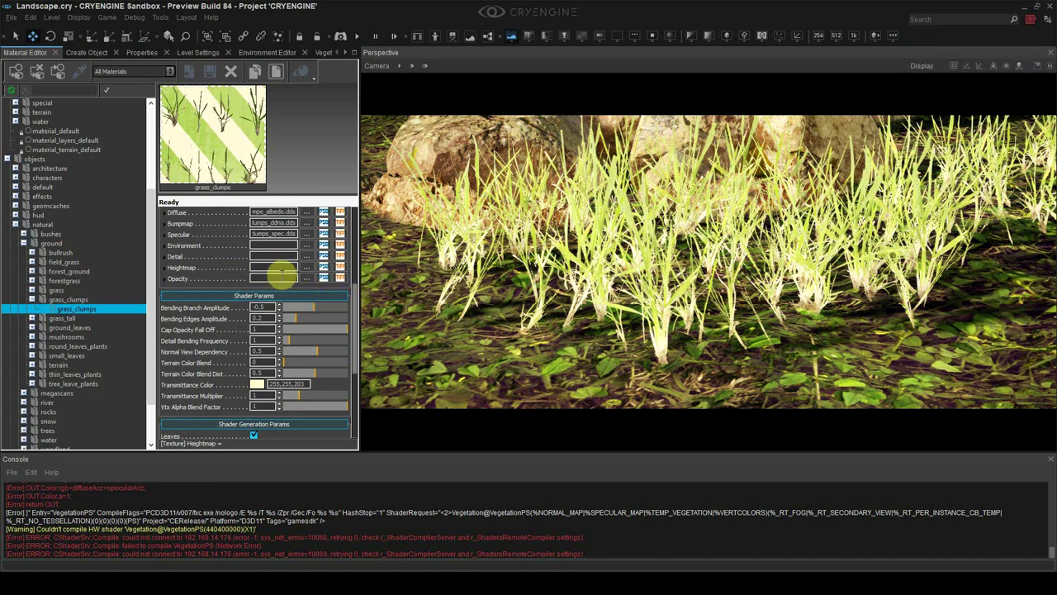
pyautogui.click(305, 279)
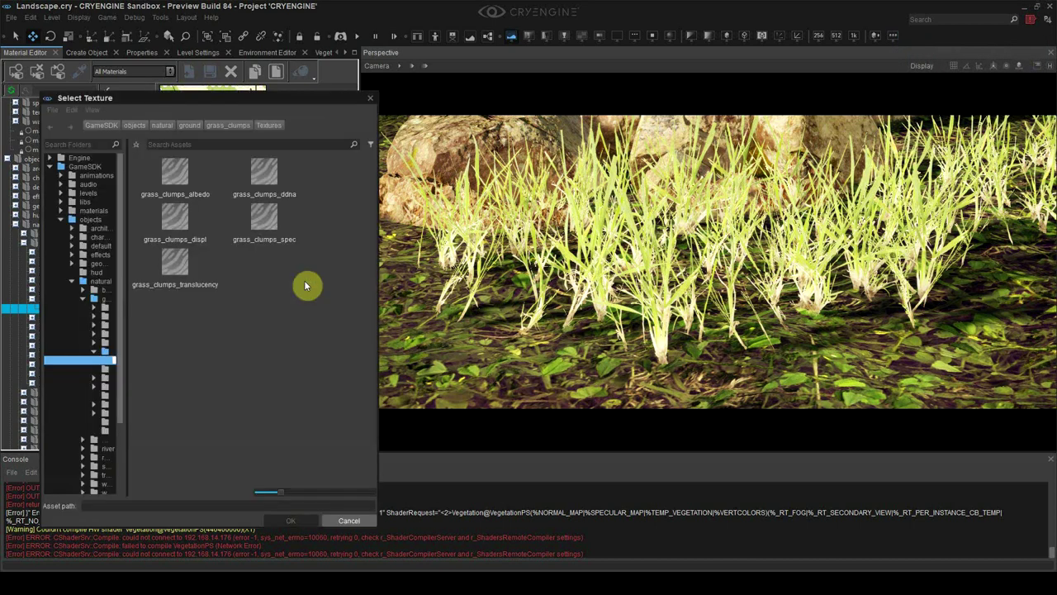
pyautogui.doubleClick(187, 268)
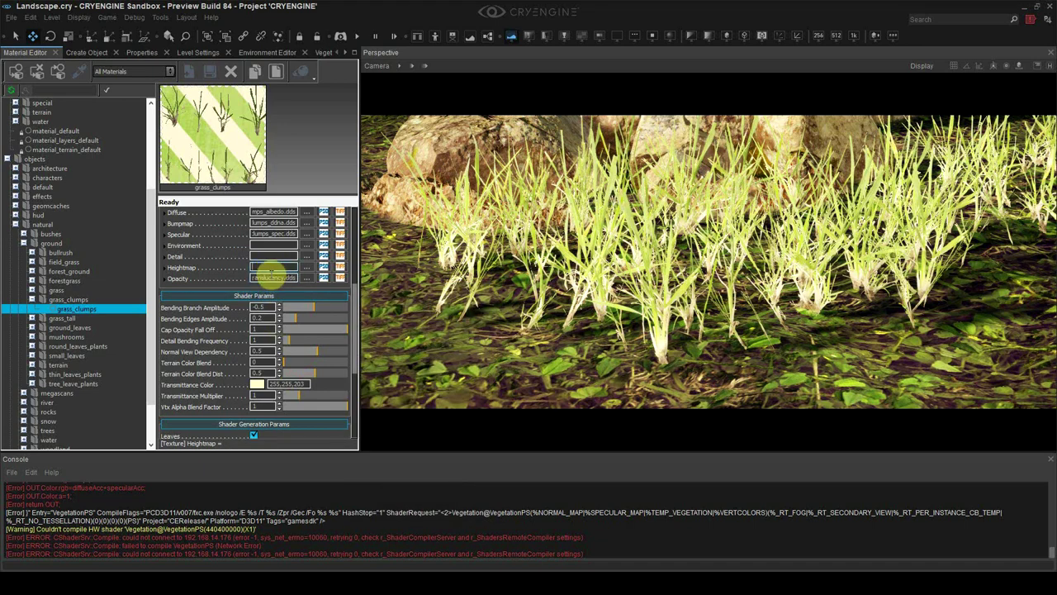
pyautogui.hotkey('ctrl', 'v')
pyautogui.click(270, 267)
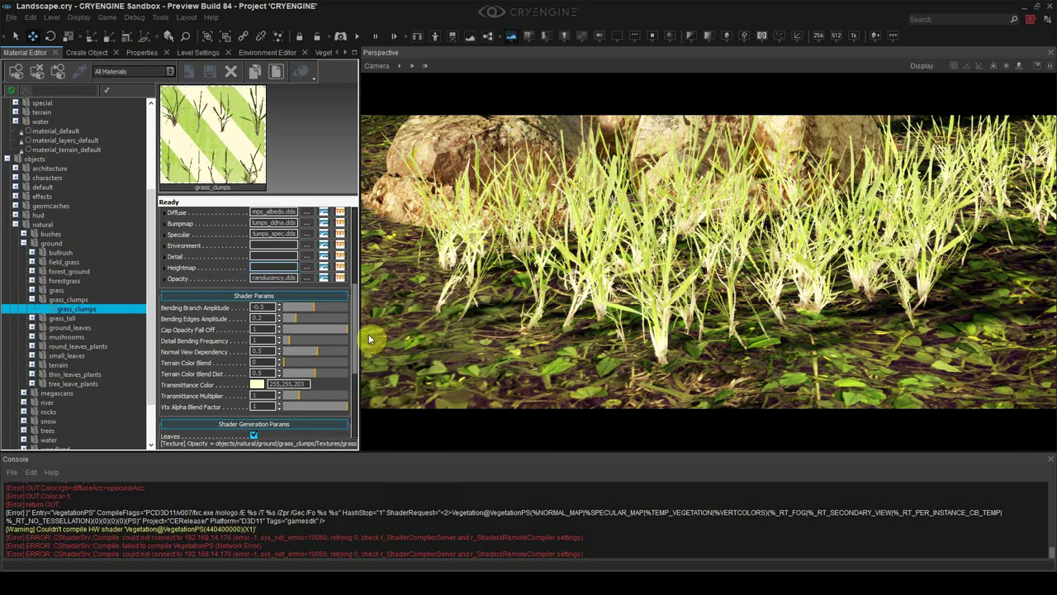
# - Lower the grass material's transmittance multiplier to 0
pyautogui.scroll(-1, 355, 330)
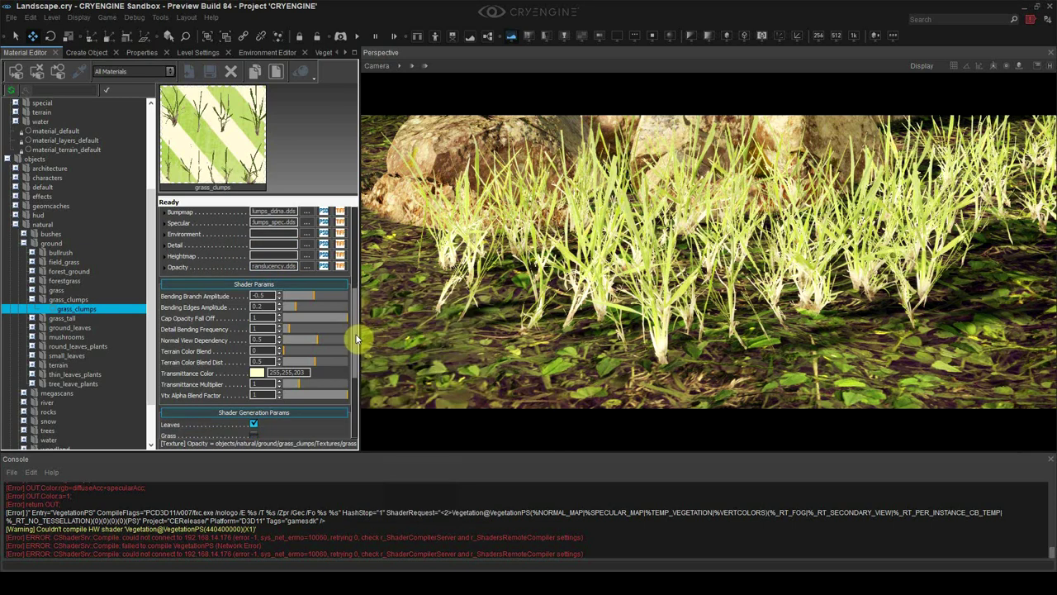
pyautogui.click(280, 378)
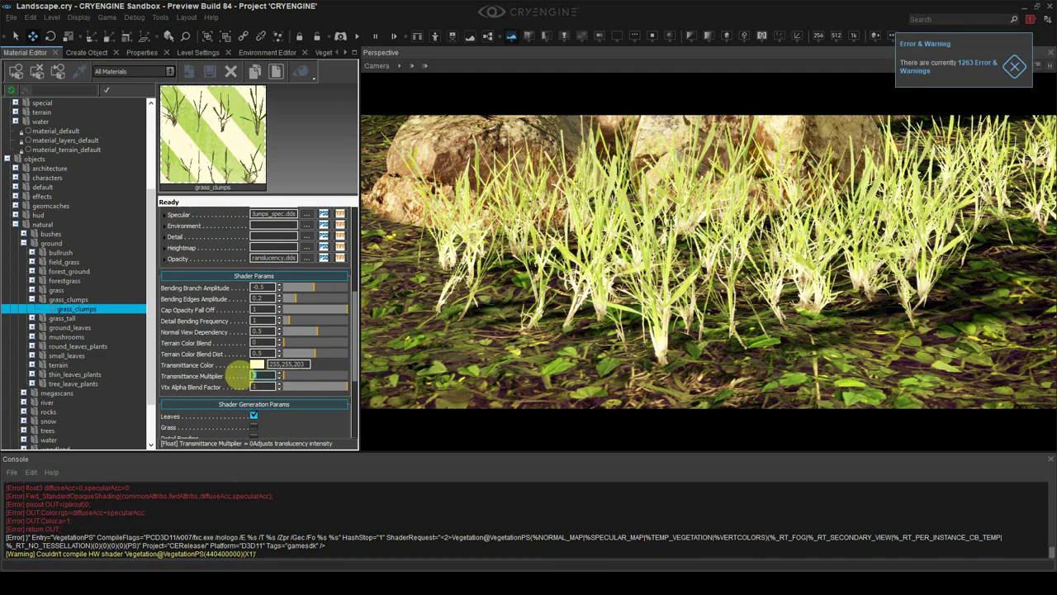
# - Darken the grass_clumps material's diffuse colour to a mid grey of 142,142,142
pyautogui.scroll(5, 351, 351)
pyautogui.click(284, 285)
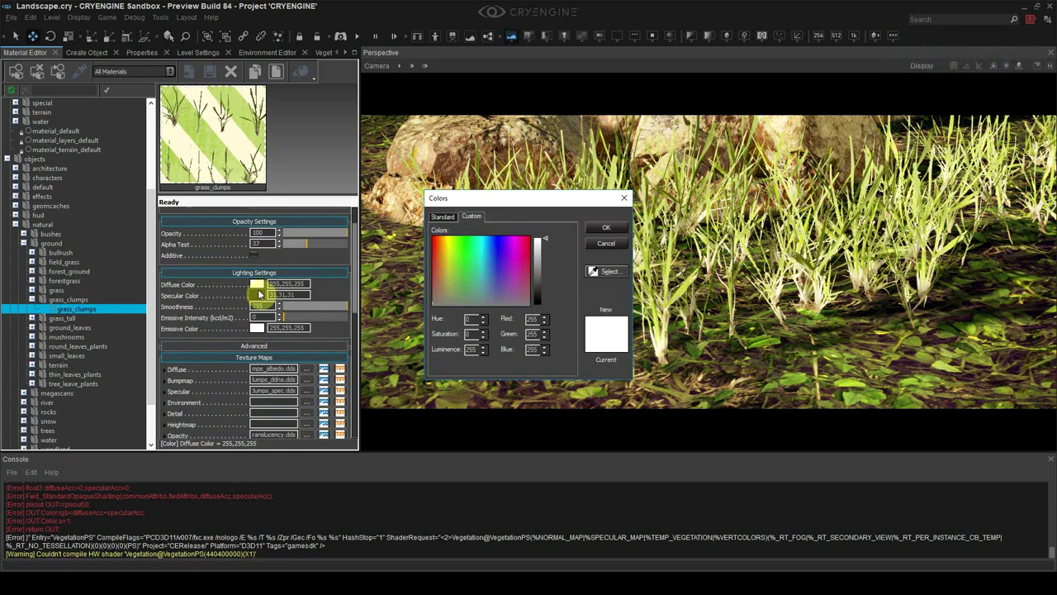
pyautogui.moveTo(545, 260)
pyautogui.mouseDown()
pyautogui.moveTo(545, 275)
pyautogui.moveTo(546, 266)
pyautogui.mouseUp()
pyautogui.moveTo(543, 199); pyautogui.dragTo(298, 232)
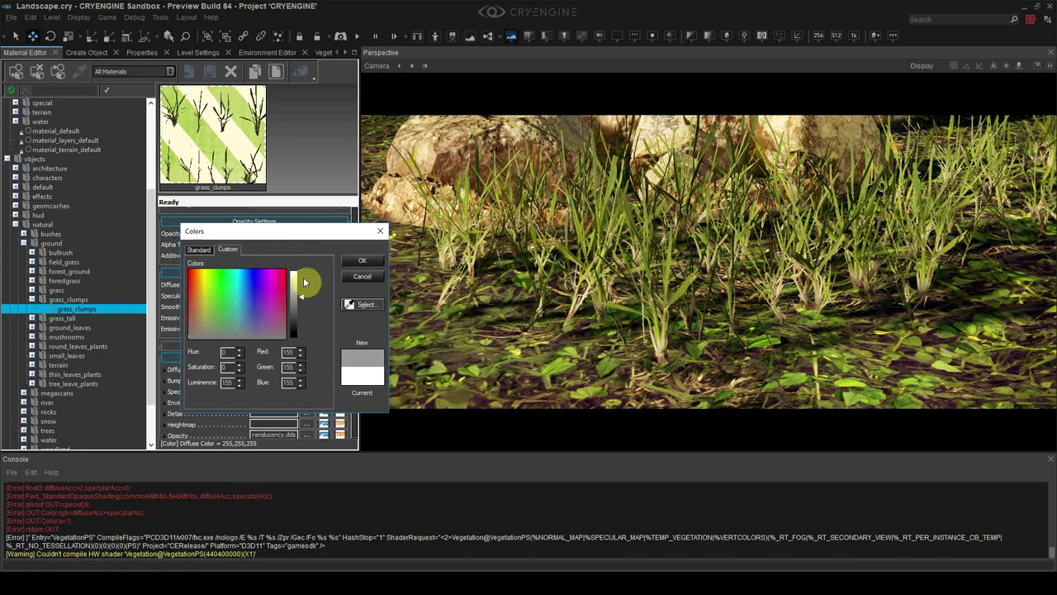
pyautogui.moveTo(298, 304); pyautogui.dragTo(297, 306)
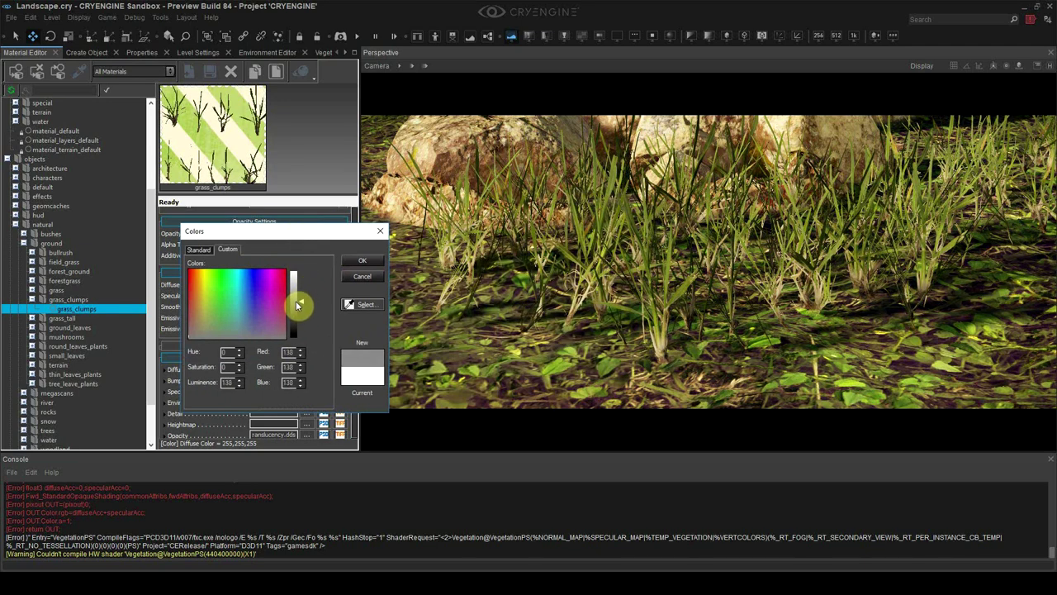
pyautogui.click(361, 261)
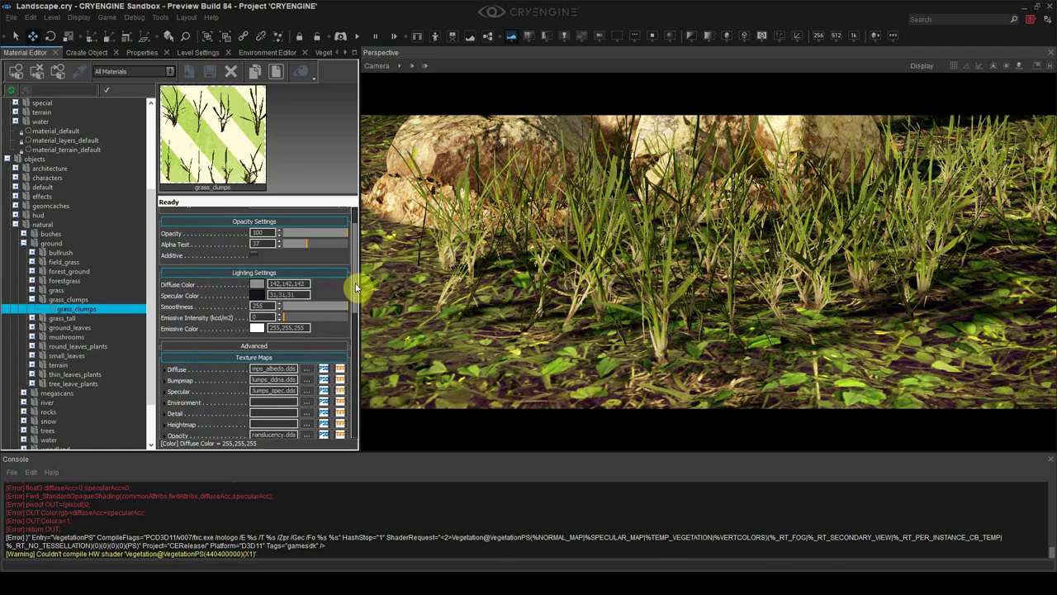
# - Set the grass_clumps material's Transmittance Multiplier to 0.4 and check the grass beside the rocks
pyautogui.scroll(-10, 357, 287)
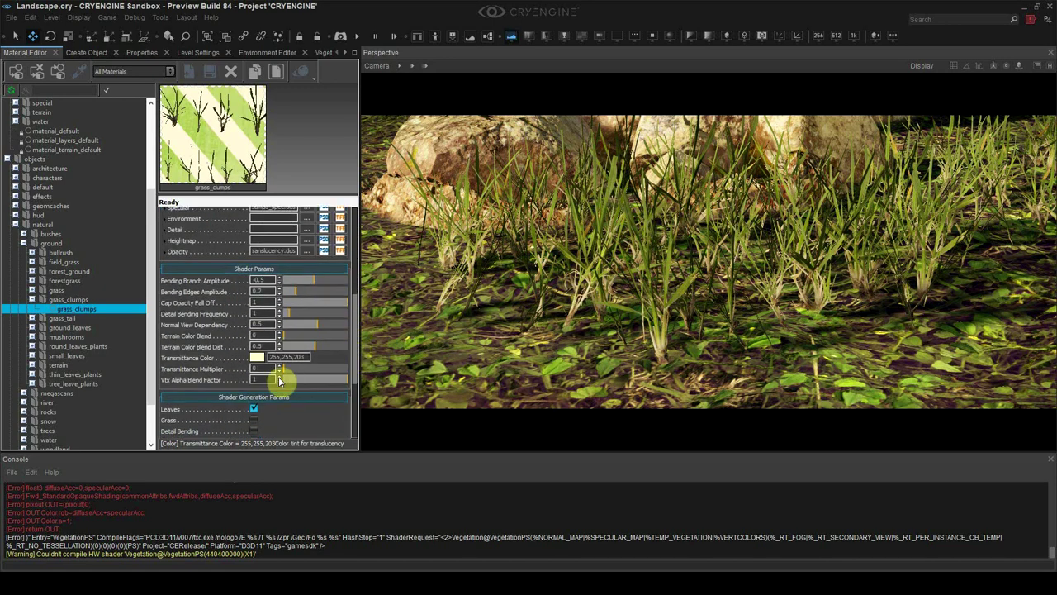
pyautogui.click(260, 380)
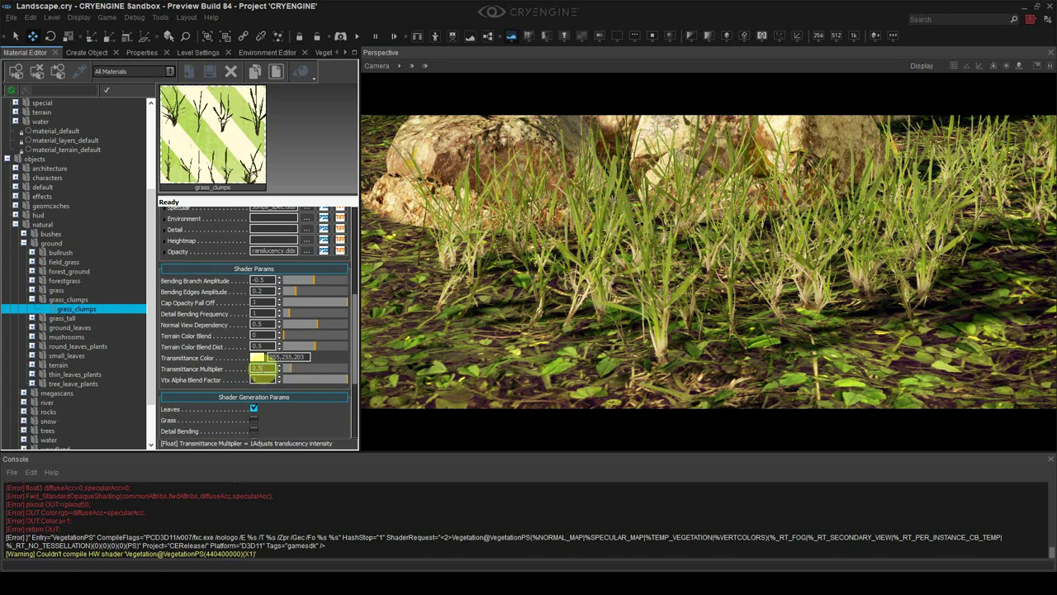
pyautogui.press('s')
pyautogui.moveTo(686, 283)
pyautogui.mouseDown(button='right')
pyautogui.moveTo(645, 285)
pyautogui.moveTo(685, 276)
pyautogui.mouseUp(button='right')
pyautogui.press('w')
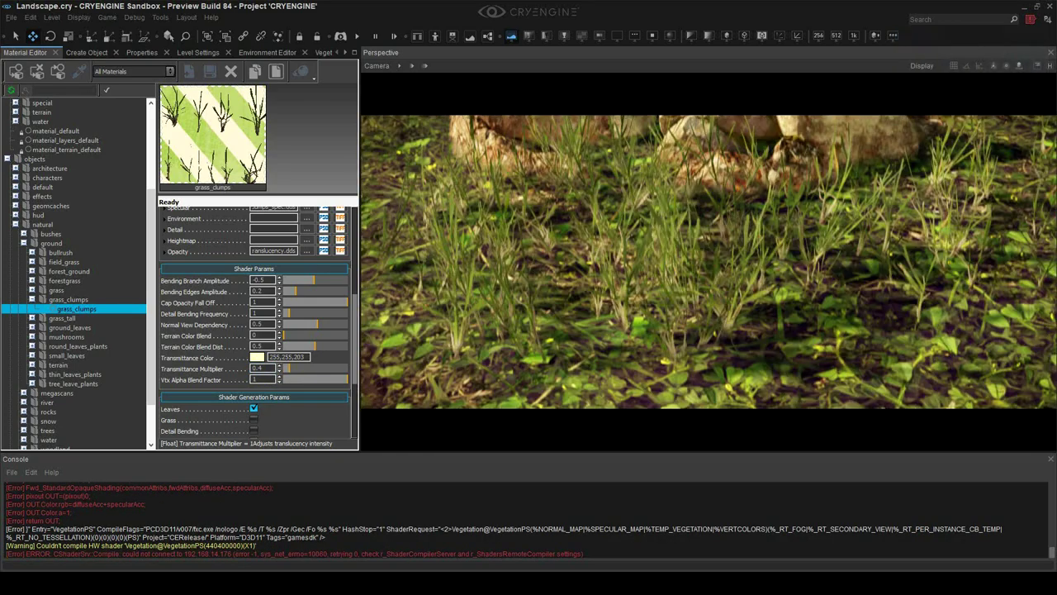
pyautogui.moveTo(715, 357); pyautogui.dragTo(590, 351, button='middle')
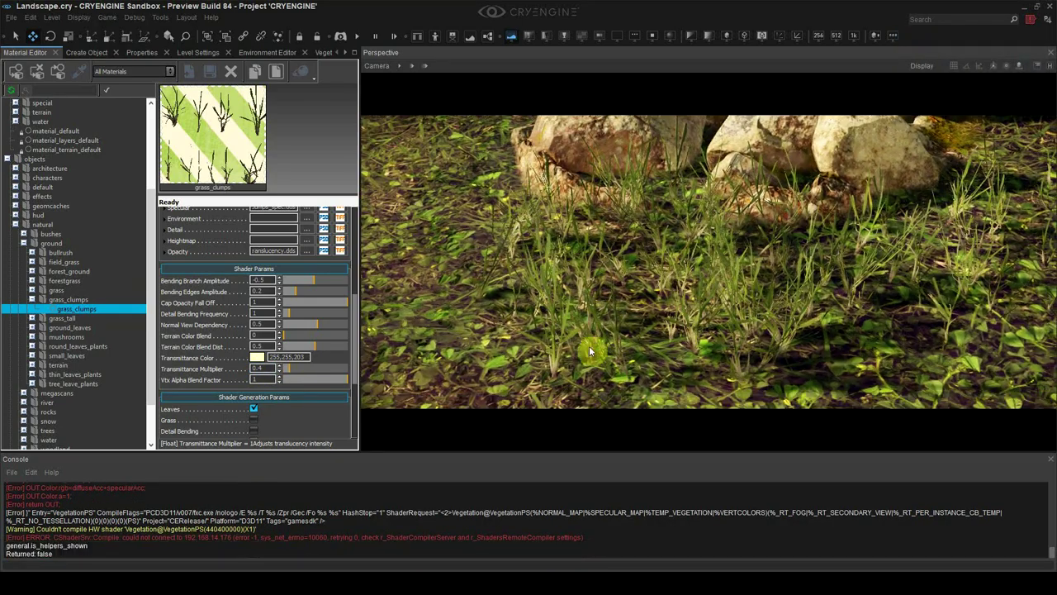
# - Set the grass_clumps material's diffuse colour to 144,144,144 and save the level
pyautogui.moveTo(355, 314); pyautogui.dragTo(355, 240)
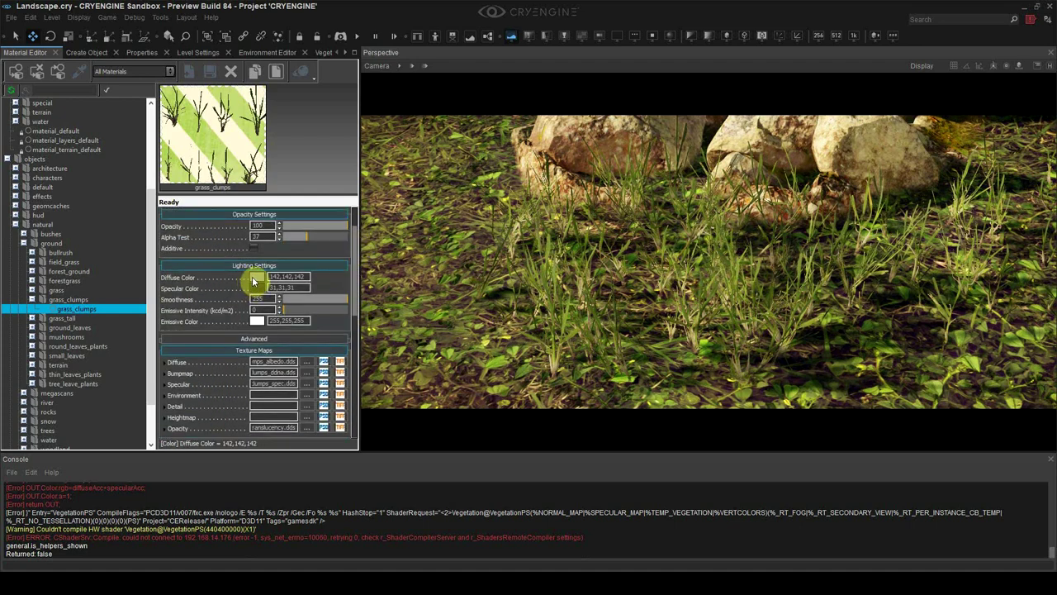
pyautogui.click(253, 277)
pyautogui.moveTo(533, 264)
pyautogui.mouseDown()
pyautogui.moveTo(543, 275)
pyautogui.moveTo(541, 265)
pyautogui.mouseUp()
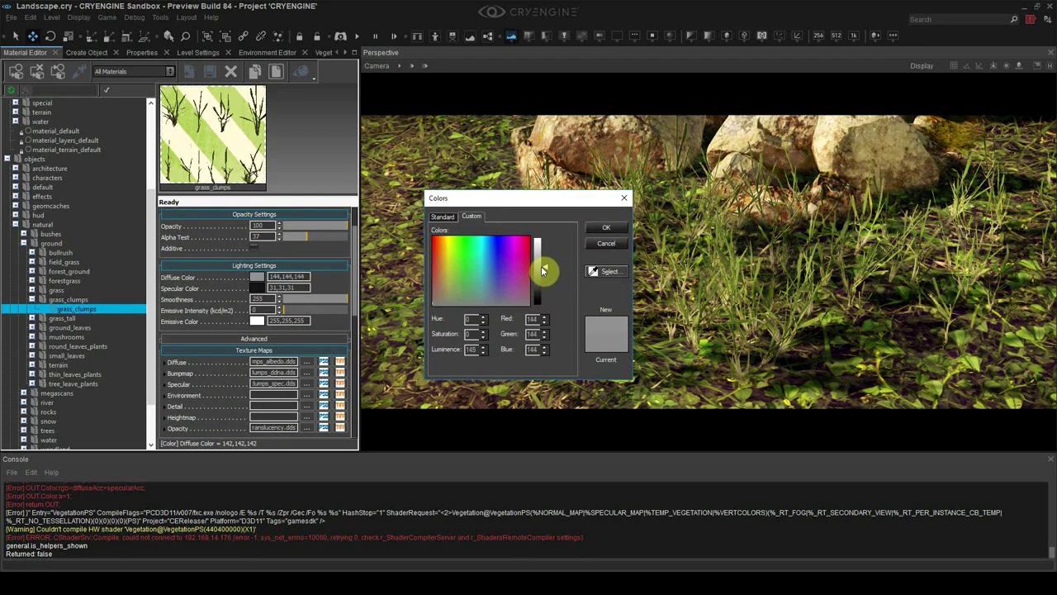
pyautogui.click(605, 227)
pyautogui.click(479, 363)
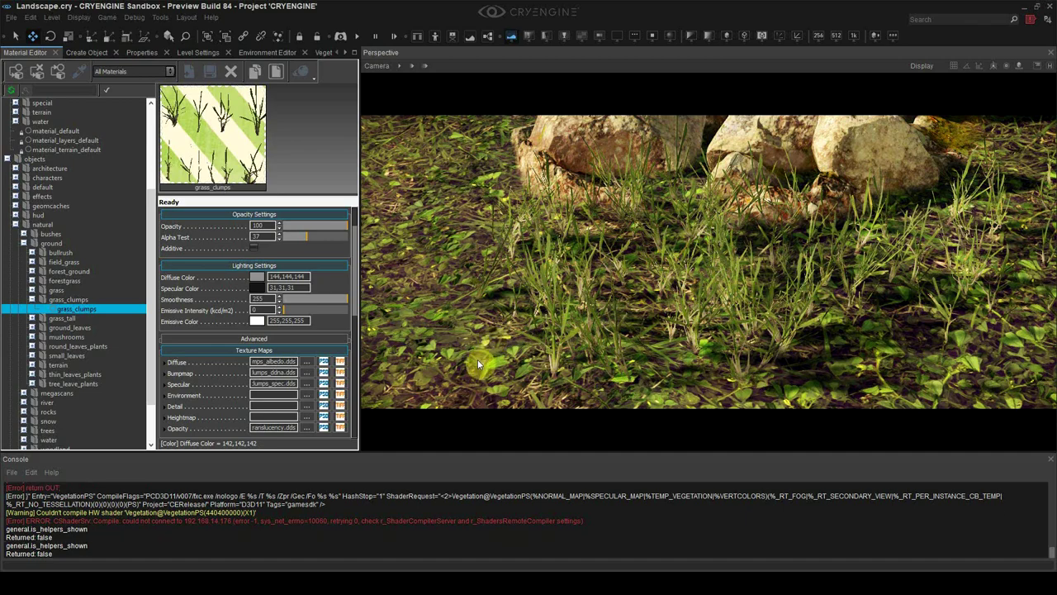
pyautogui.hotkey('ctrl', 's')
# - Move the grass clump entity in the foreground back against the small rocks
pyautogui.press('s')
pyautogui.moveTo(621, 323); pyautogui.dragTo(675, 314, button='right')
pyautogui.click(660, 308)
pyautogui.press('w')
pyautogui.moveTo(472, 270); pyautogui.dragTo(630, 213)
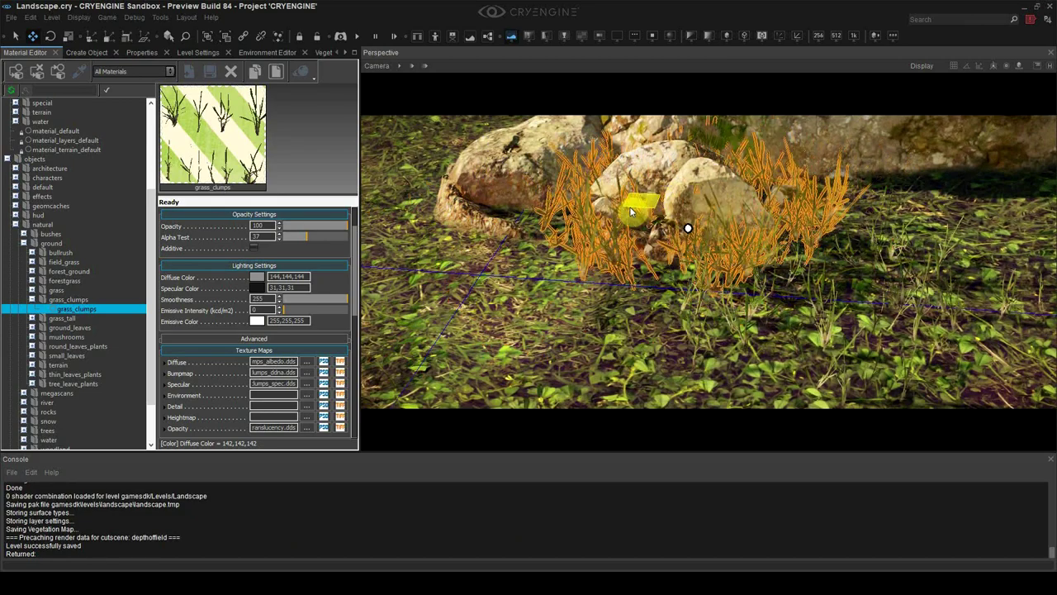
pyautogui.hotkey('shift', 'space')
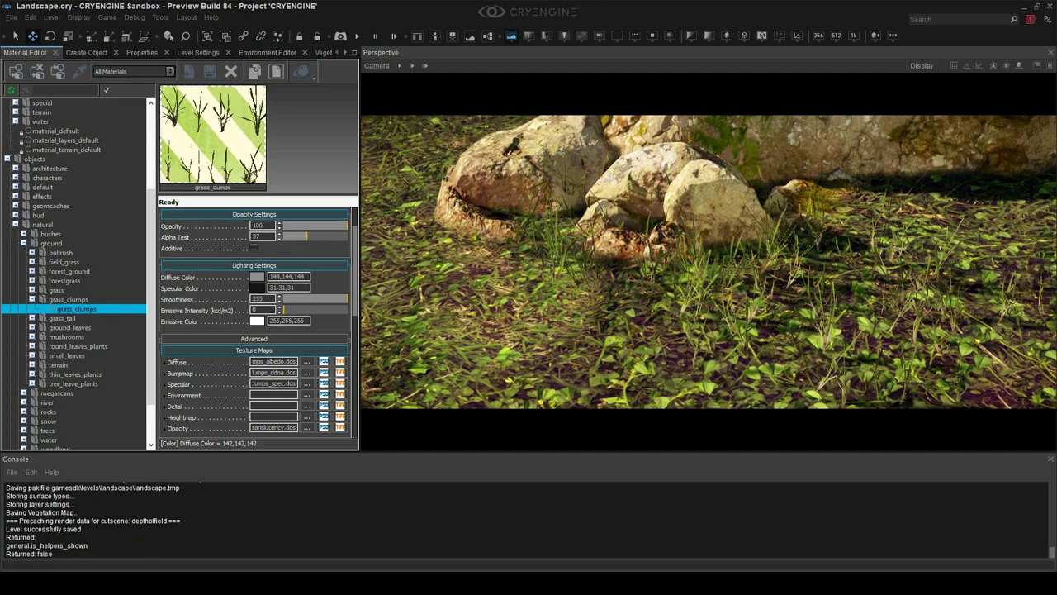
# - Reposition the grass clumps around the small rocks, shifting one clump to the left side of the group
pyautogui.press('s')
pyautogui.moveTo(630, 318)
pyautogui.mouseDown(button='right')
pyautogui.moveTo(619, 321)
pyautogui.moveTo(630, 326)
pyautogui.mouseUp(button='right')
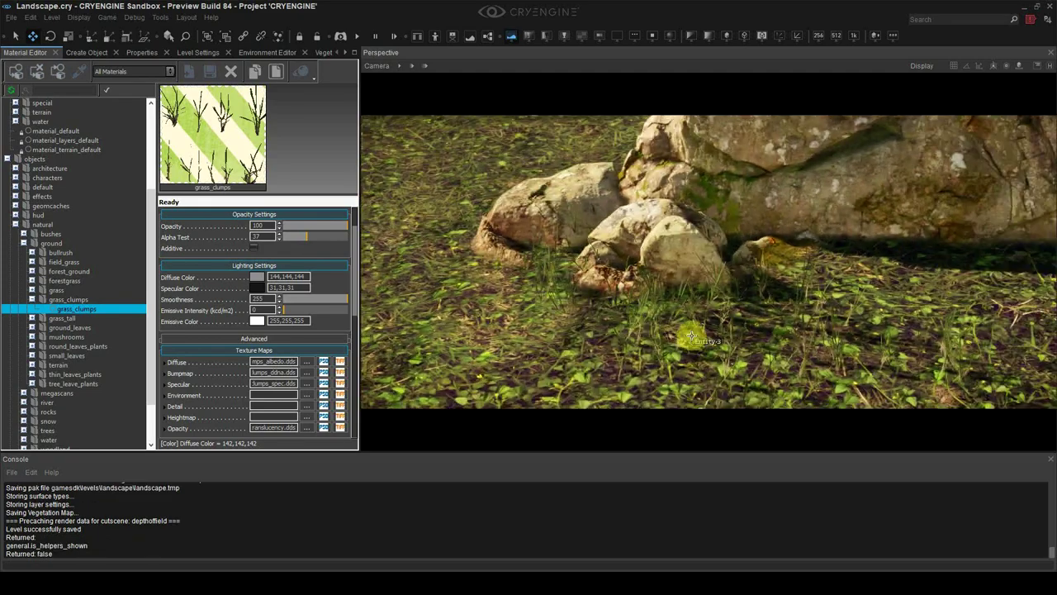
pyautogui.moveTo(684, 261); pyautogui.dragTo(689, 261, button='right')
pyautogui.press('w')
pyautogui.click(547, 279)
pyautogui.moveTo(596, 264); pyautogui.dragTo(569, 291)
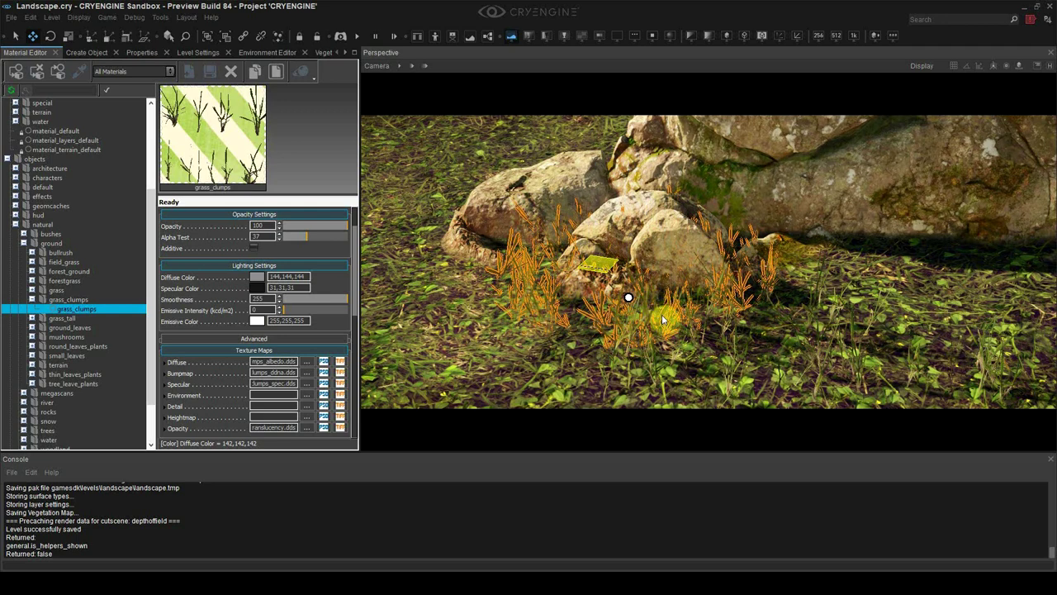
pyautogui.moveTo(662, 317); pyautogui.dragTo(662, 314)
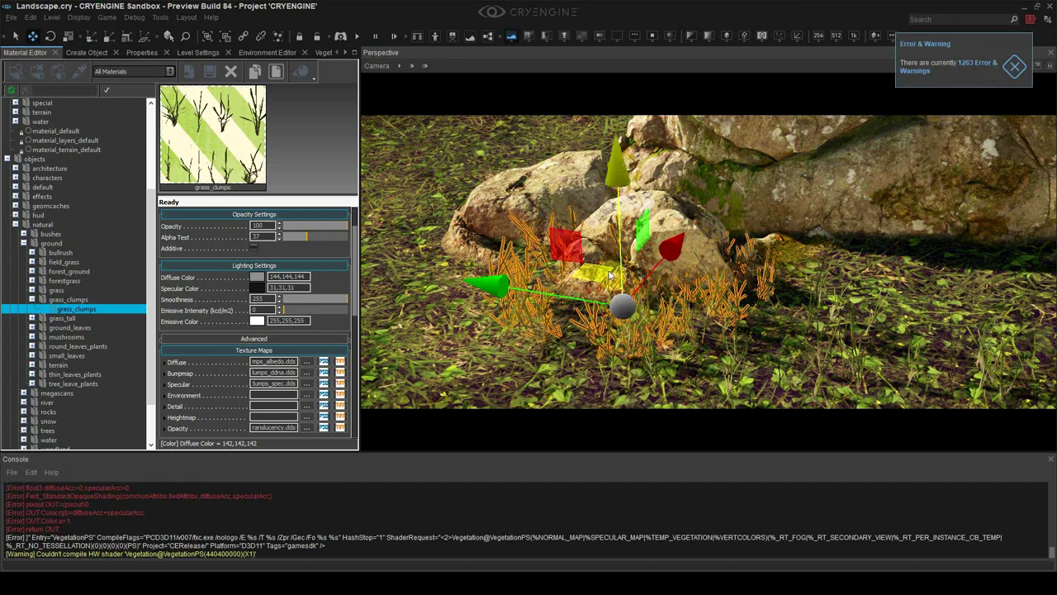
pyautogui.moveTo(601, 273); pyautogui.dragTo(487, 288)
pyautogui.click(607, 353)
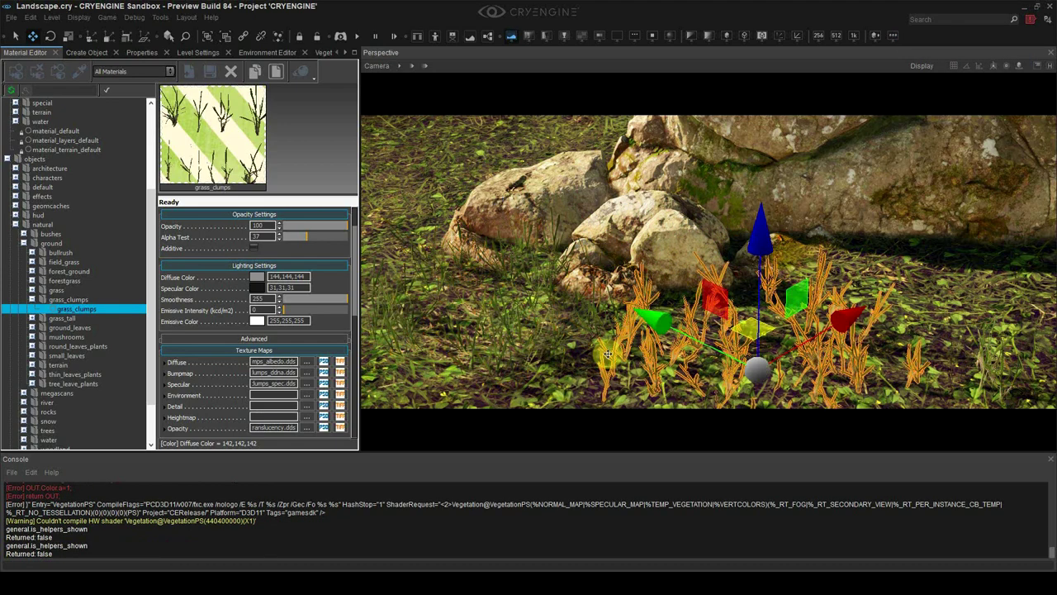
# - Review the grass around the whole rock formation from farther back and save the level
pyautogui.press('s')
pyautogui.moveTo(642, 331); pyautogui.dragTo(728, 344, button='right')
pyautogui.hotkey('ctrl', 's')
pyautogui.click(708, 357)
pyautogui.press('s')
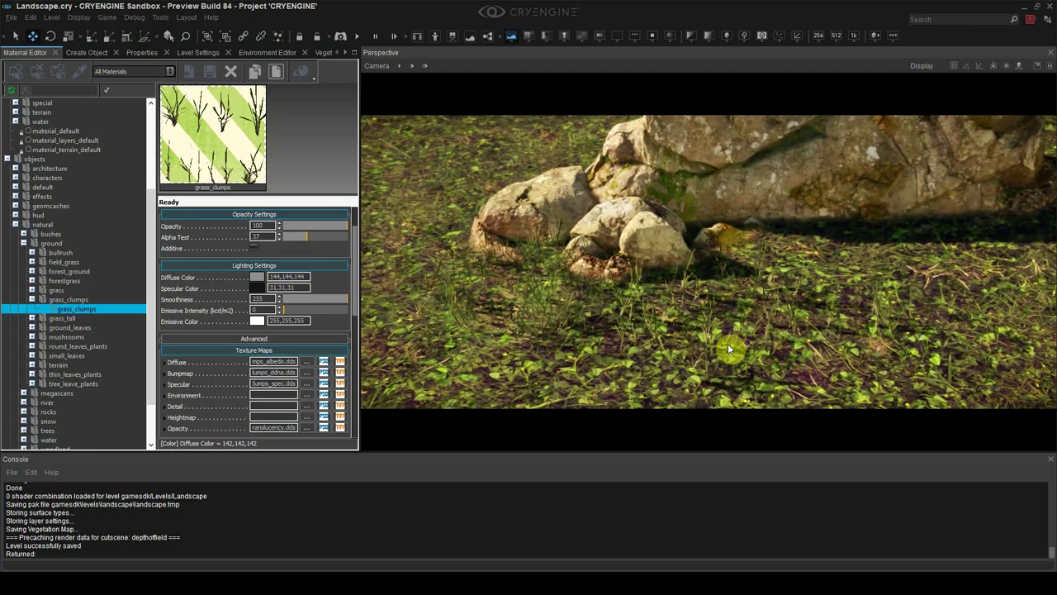
pyautogui.hotkey('shift', 'space')
pyautogui.hotkey('shift', 'space')
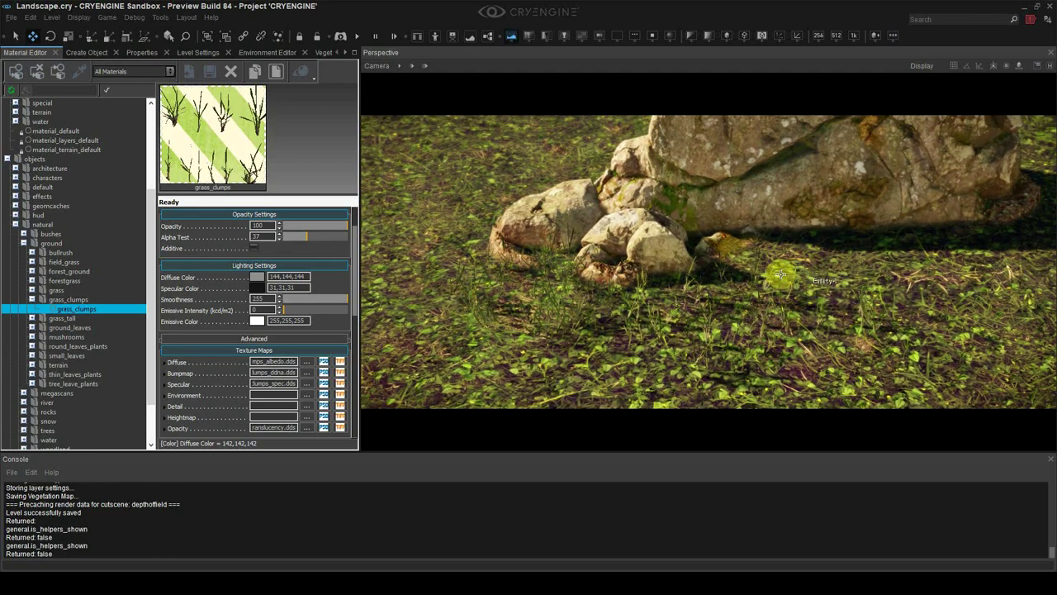
pyautogui.click(529, 273)
pyautogui.press('s')
pyautogui.moveTo(679, 315); pyautogui.dragTo(685, 313, button='right')
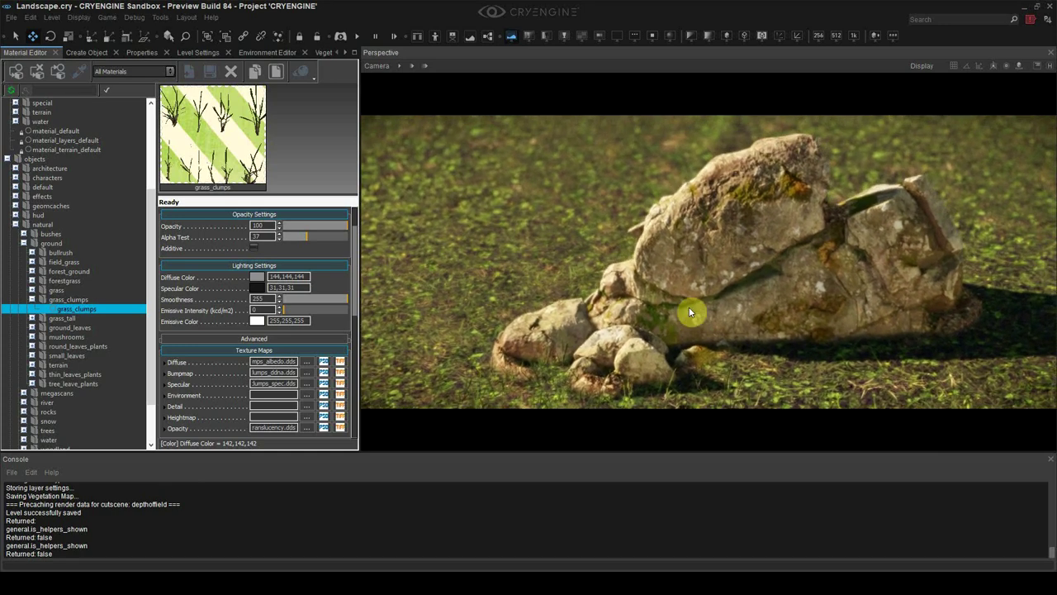
pyautogui.hotkey('shift', 'space')
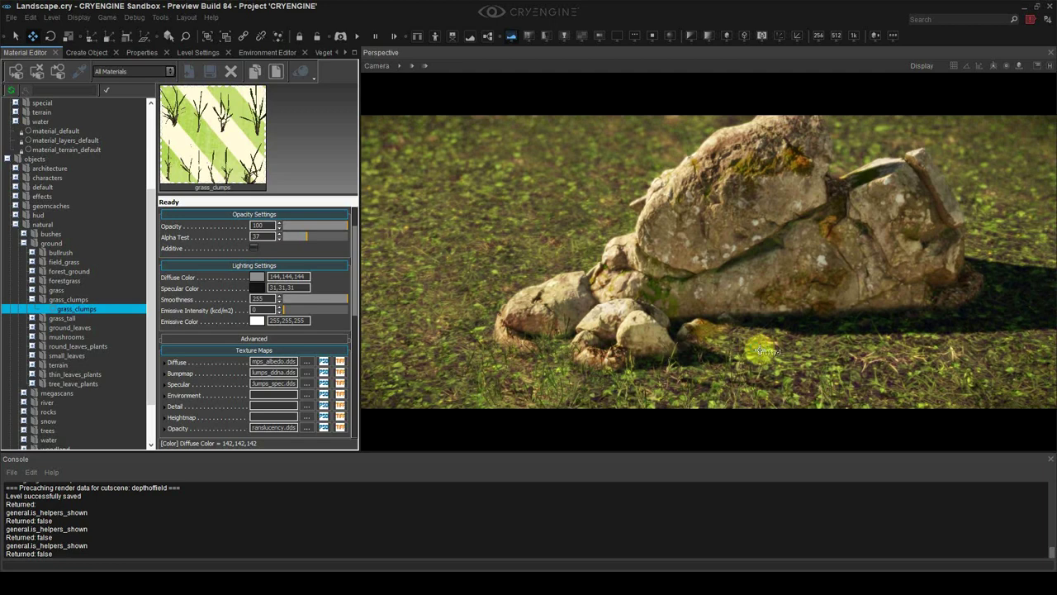
pyautogui.hotkey('ctrl', 's')
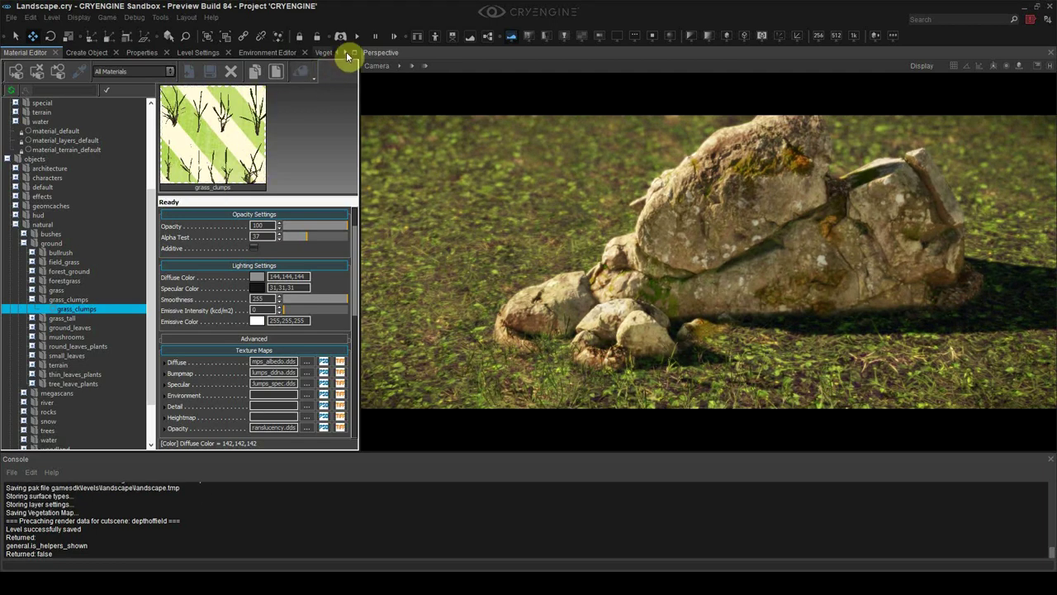
# - Create a vegetation group named Grass in the Vegetation Editor
pyautogui.click(347, 52)
pyautogui.click(282, 52)
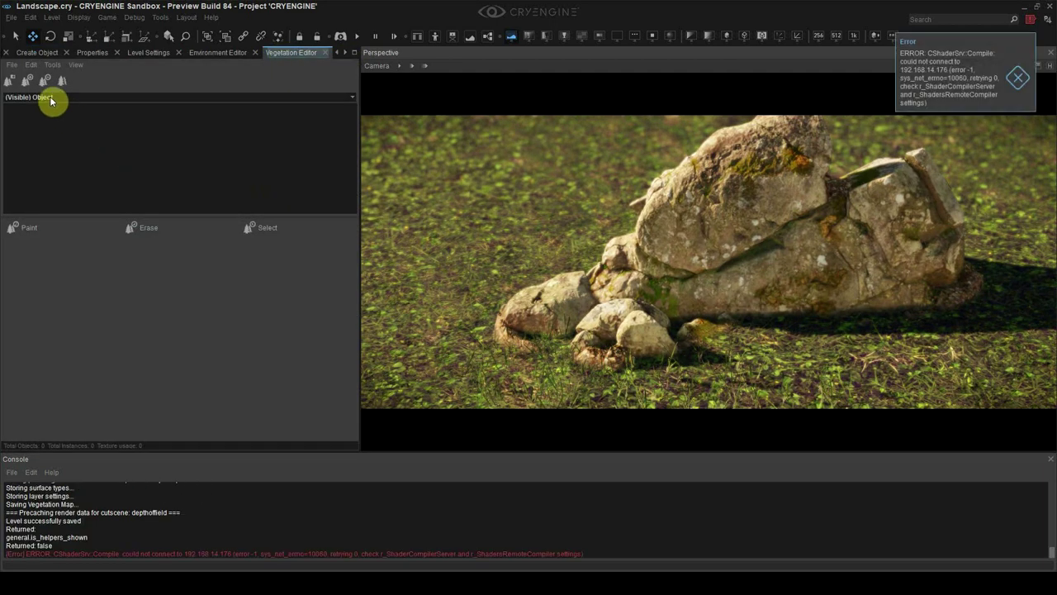
pyautogui.click(10, 80)
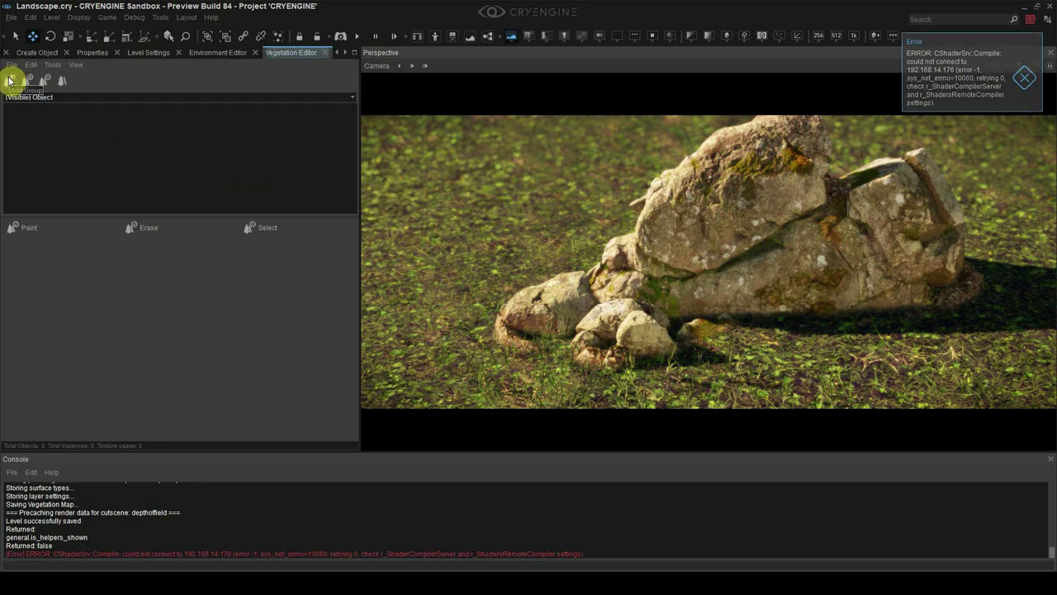
pyautogui.click(39, 108)
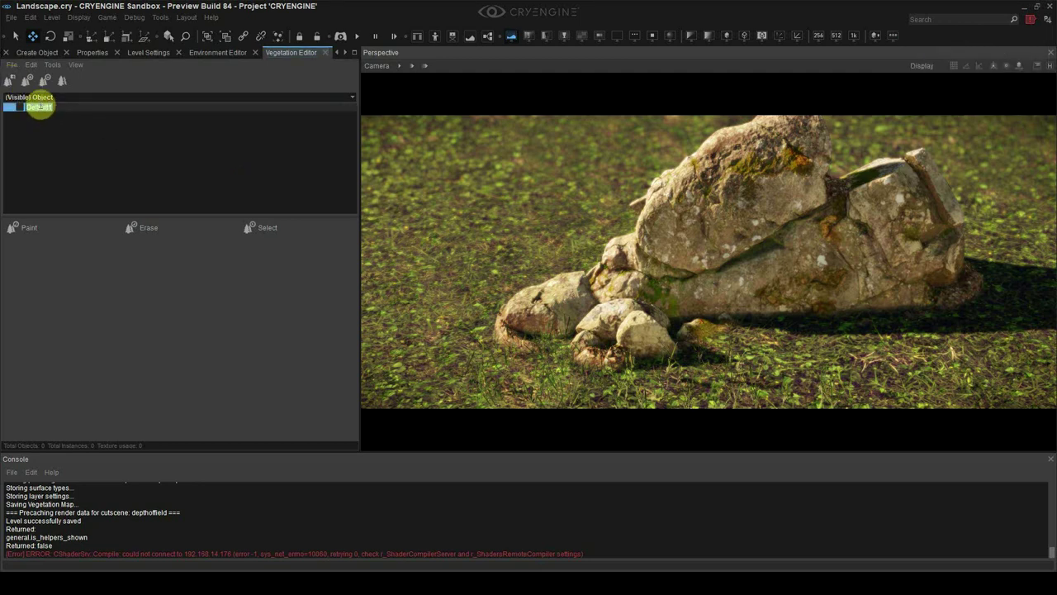
pyautogui.press('Return')
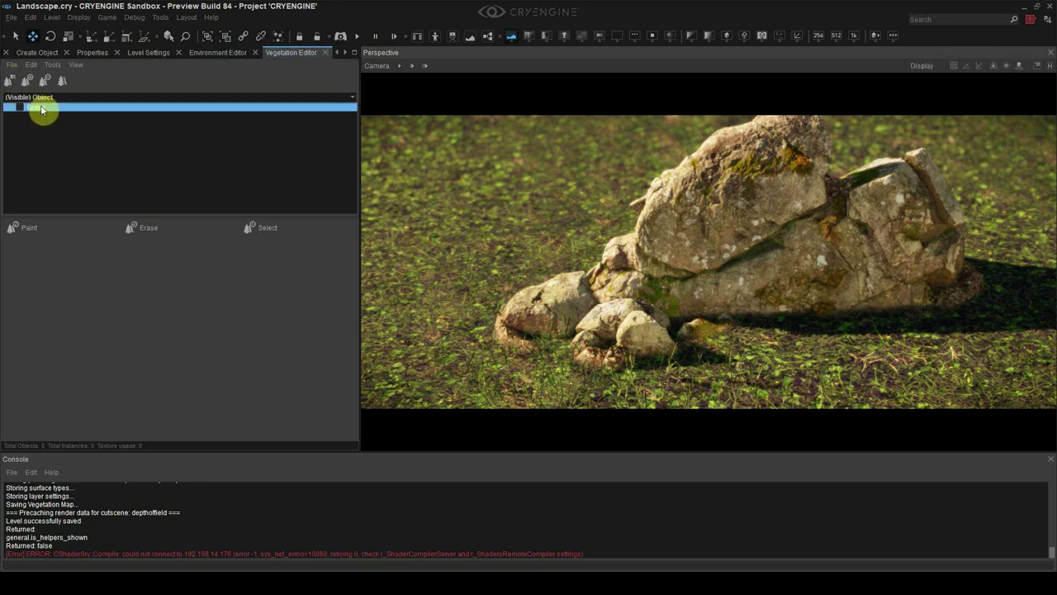
pyautogui.doubleClick(40, 105)
pyautogui.moveTo(51, 106); pyautogui.dragTo(18, 103)
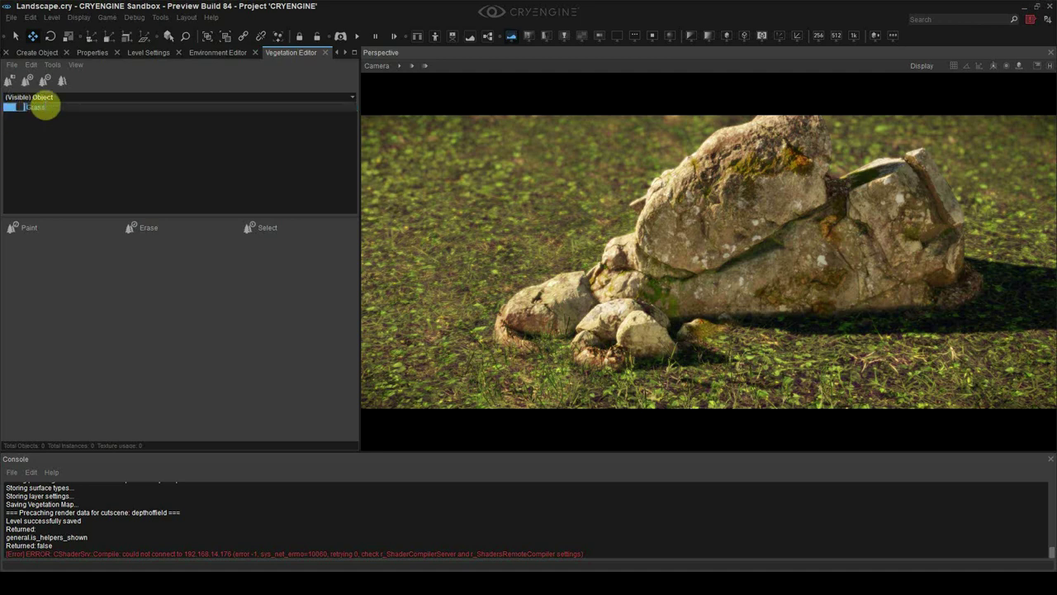
pyautogui.click(45, 109)
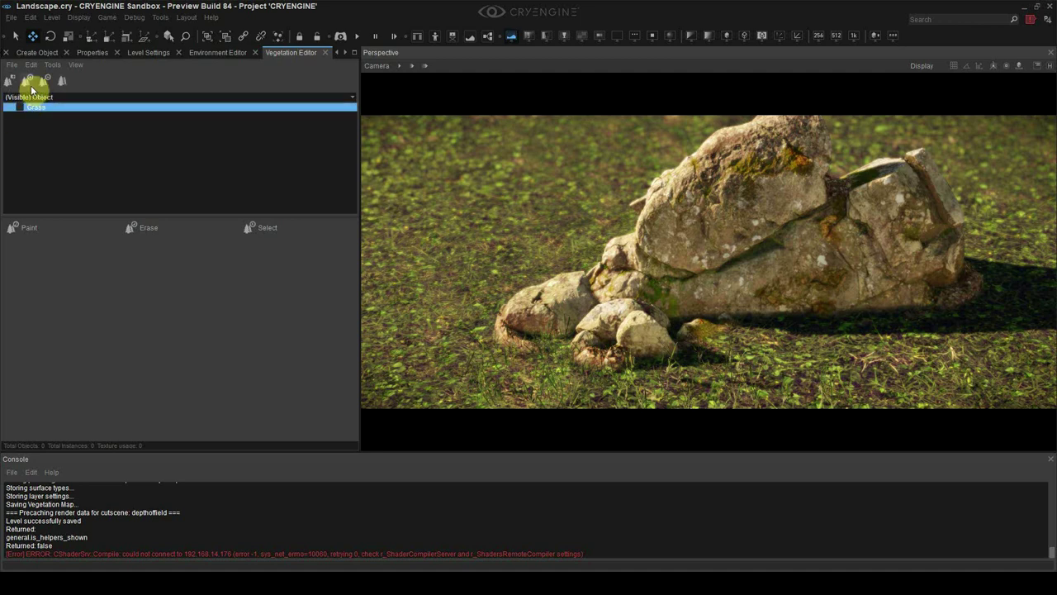
# - Add grass_clumps_var1, grass_clumps_var2 and grass_clumps_var3 from objects/natural/ground/grass_clumps to the Grass group
pyautogui.click(28, 84)
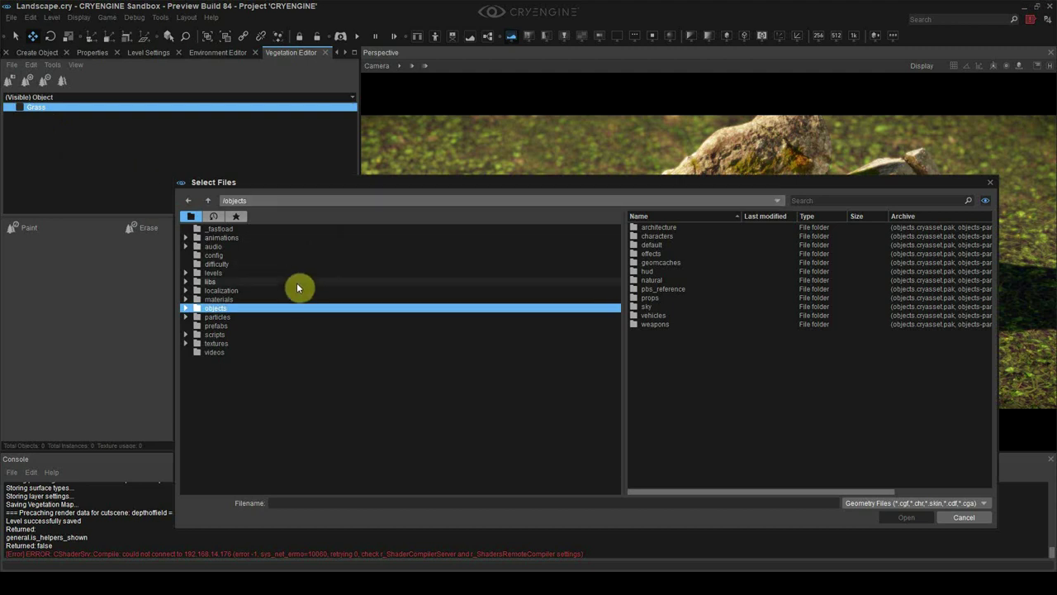
pyautogui.doubleClick(656, 279)
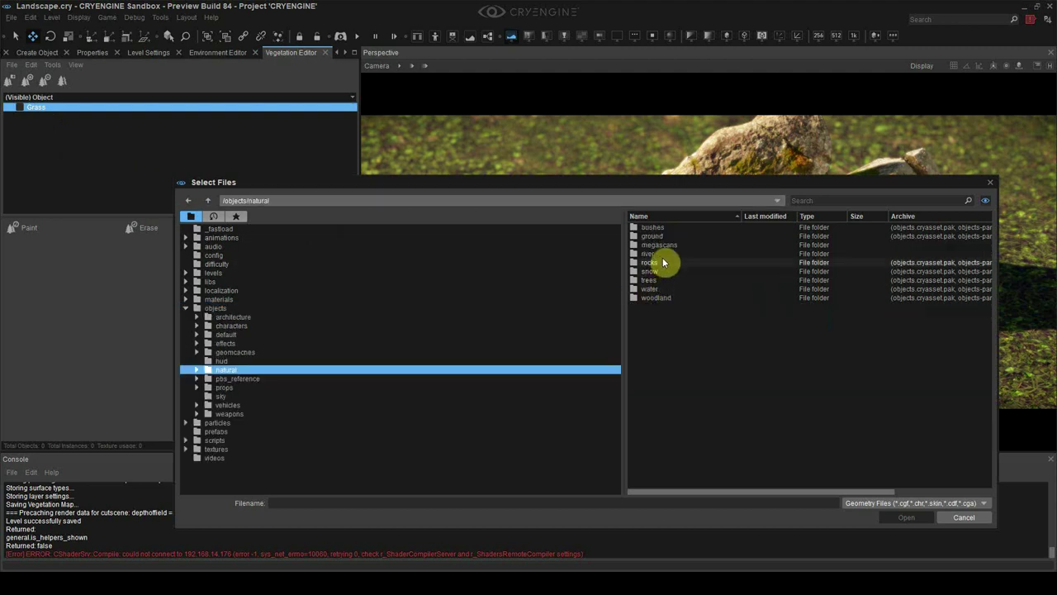
pyautogui.doubleClick(660, 240)
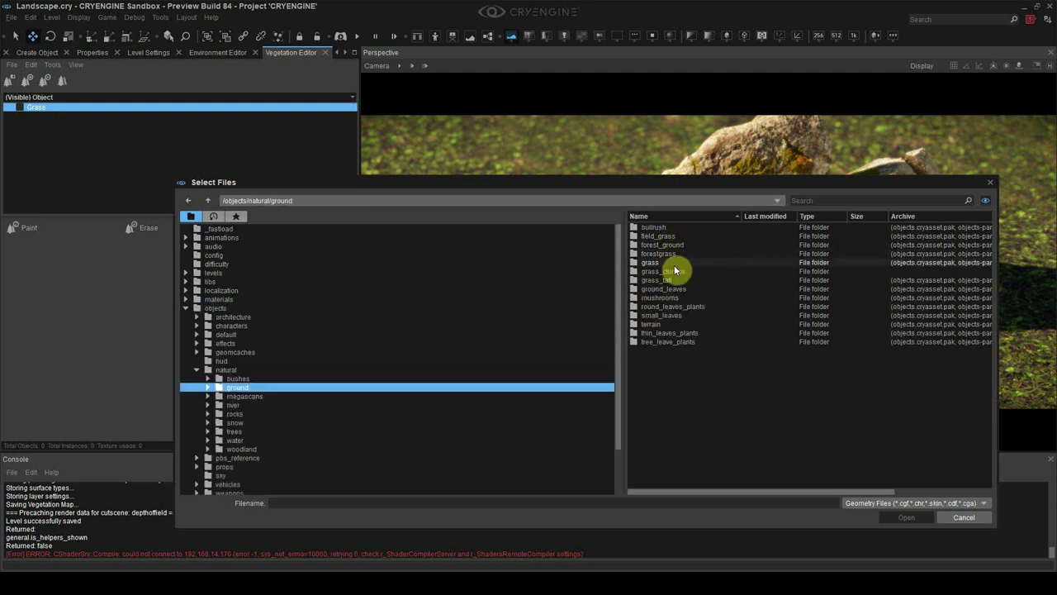
pyautogui.doubleClick(674, 270)
pyautogui.click(678, 238)
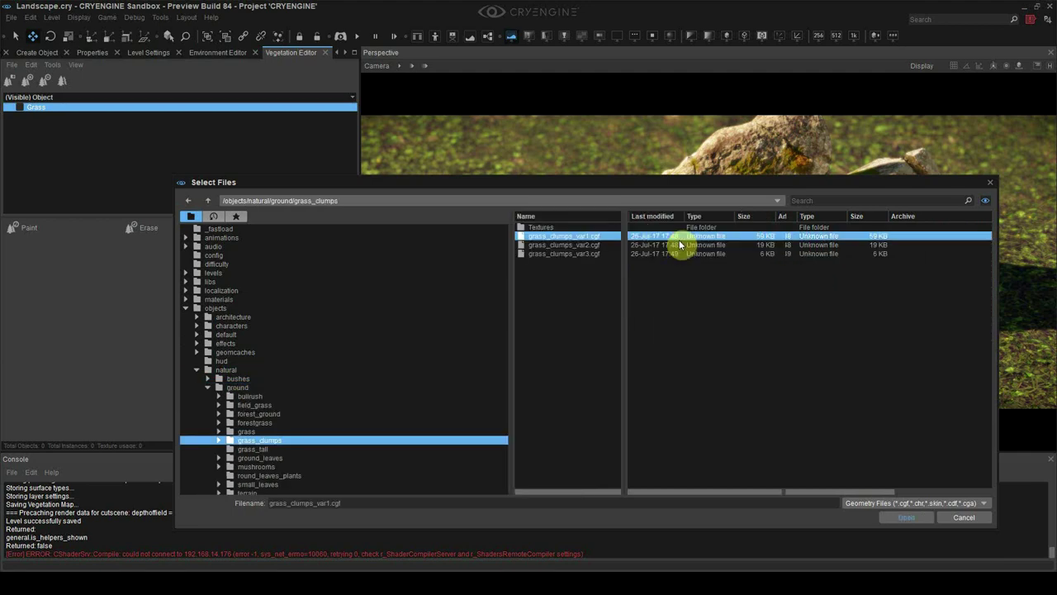
pyautogui.keyDown('shift'); pyautogui.click(683, 254); pyautogui.keyUp('shift')
pyautogui.click(900, 516)
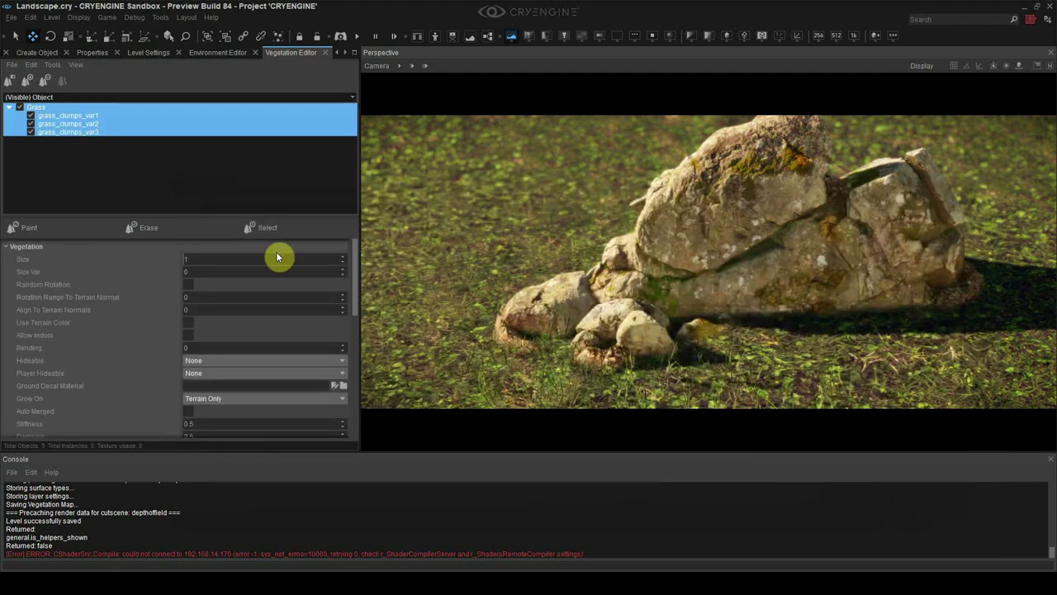
# - Paint the three grass clump variants over the ground to the left of the rock formation
pyautogui.keyDown('shift'); pyautogui.click(91, 132); pyautogui.keyUp('shift')
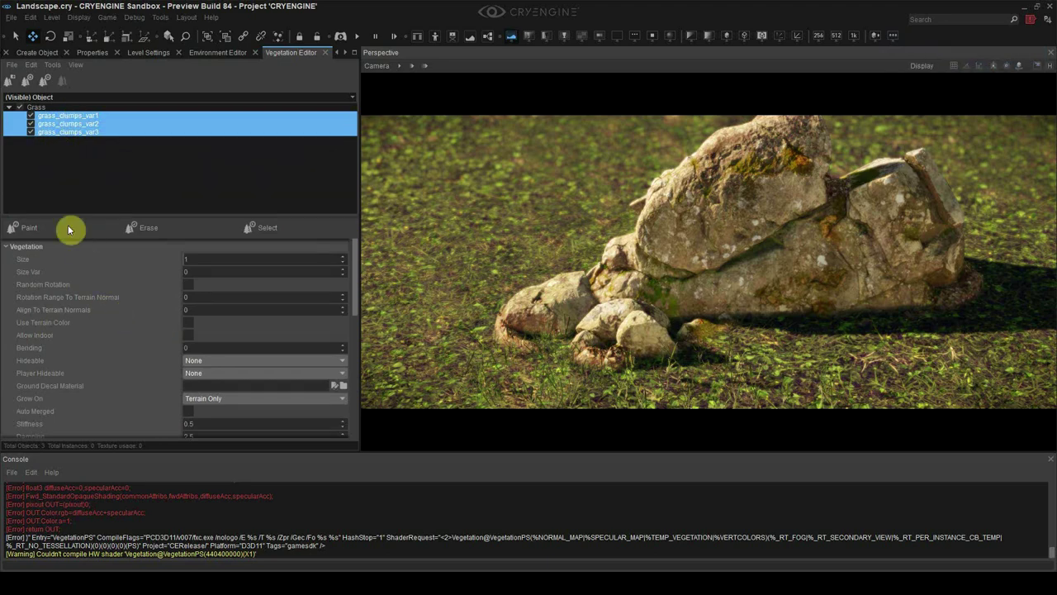
pyautogui.click(27, 227)
pyautogui.moveTo(470, 281)
pyautogui.mouseDown()
pyautogui.moveTo(625, 259)
pyautogui.moveTo(609, 336)
pyautogui.moveTo(777, 338)
pyautogui.mouseUp()
pyautogui.scroll(-5, 660, 300)
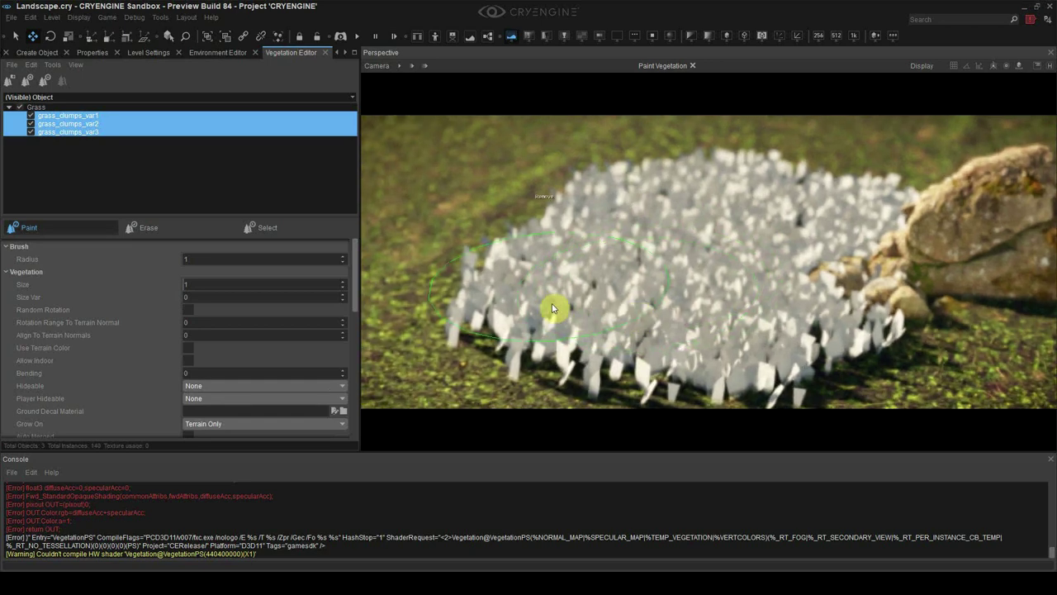
# - Erase the painted grass clumps from the ground around the rock formation
pyautogui.moveTo(555, 307)
pyautogui.keyDown('ctrl'); pyautogui.mouseDown()
pyautogui.moveTo(627, 237)
pyautogui.moveTo(867, 193)
pyautogui.moveTo(611, 236)
pyautogui.moveTo(651, 253)
pyautogui.moveTo(601, 275)
pyautogui.moveTo(573, 308)
pyautogui.moveTo(526, 288)
pyautogui.moveTo(595, 212)
pyautogui.moveTo(680, 222)
pyautogui.mouseUp(); pyautogui.keyUp('ctrl')
pyautogui.moveTo(680, 220); pyautogui.dragTo(644, 272, button='right')
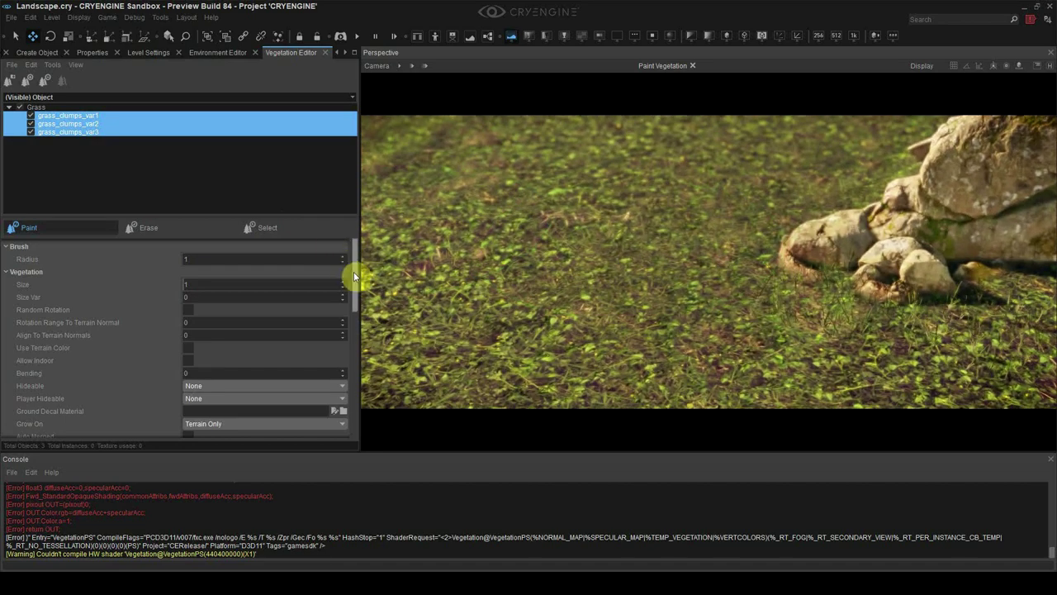
pyautogui.scroll(-3, 346, 314)
pyautogui.click(592, 258)
pyautogui.moveTo(793, 314)
pyautogui.keyDown('ctrl'); pyautogui.mouseDown()
pyautogui.moveTo(435, 330)
pyautogui.moveTo(604, 255)
pyautogui.moveTo(653, 317)
pyautogui.moveTo(621, 298)
pyautogui.mouseUp(); pyautogui.keyUp('ctrl')
pyautogui.moveTo(621, 297); pyautogui.dragTo(603, 288, button='right')
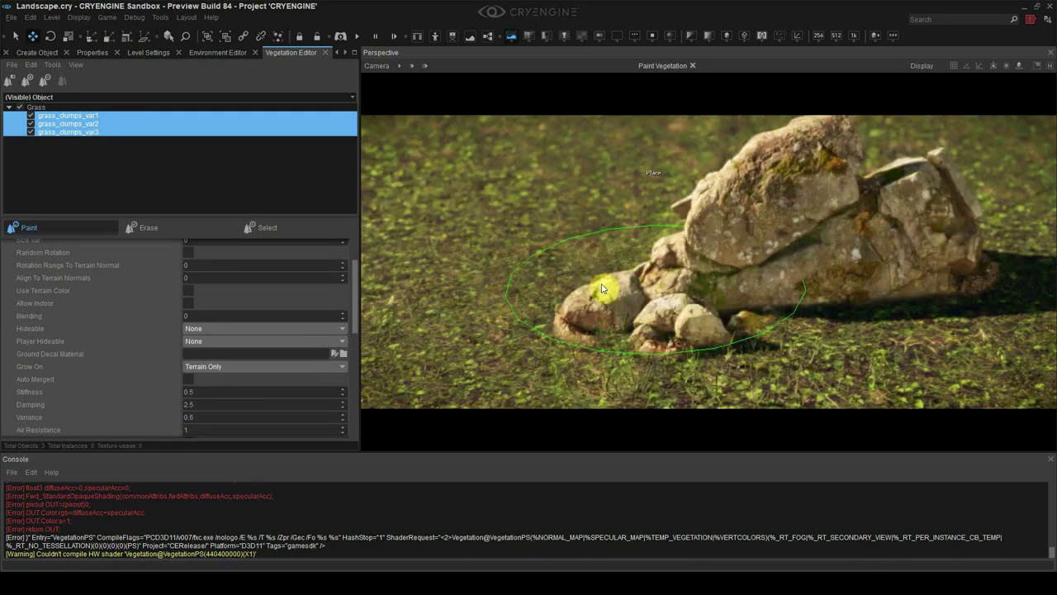
pyautogui.moveTo(603, 288)
pyautogui.mouseDown()
pyautogui.moveTo(750, 294)
pyautogui.moveTo(520, 359)
pyautogui.mouseUp()
pyautogui.moveTo(521, 359); pyautogui.dragTo(516, 355, button='right')
pyautogui.moveTo(516, 355)
pyautogui.keyDown('ctrl'); pyautogui.mouseDown()
pyautogui.moveTo(592, 298)
pyautogui.moveTo(906, 271)
pyautogui.moveTo(555, 279)
pyautogui.moveTo(662, 246)
pyautogui.mouseUp(); pyautogui.keyUp('ctrl')
pyautogui.moveTo(663, 246); pyautogui.dragTo(669, 190, button='right')
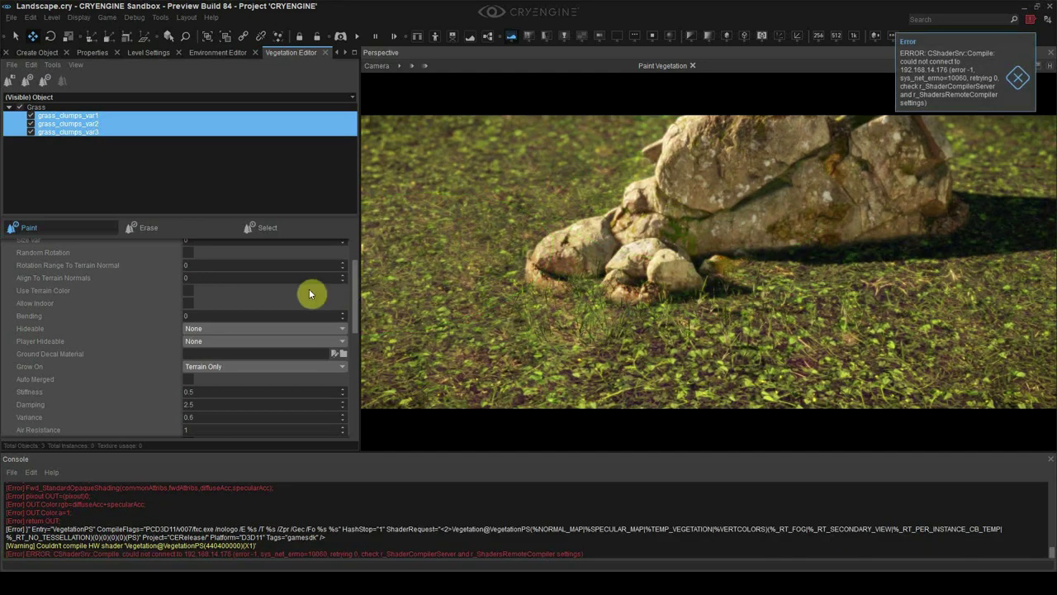
# - Assign the grass_clumps material from objects/natural/ground/grass_clumps to the three selected vegetation objects
pyautogui.moveTo(352, 323); pyautogui.dragTo(350, 428)
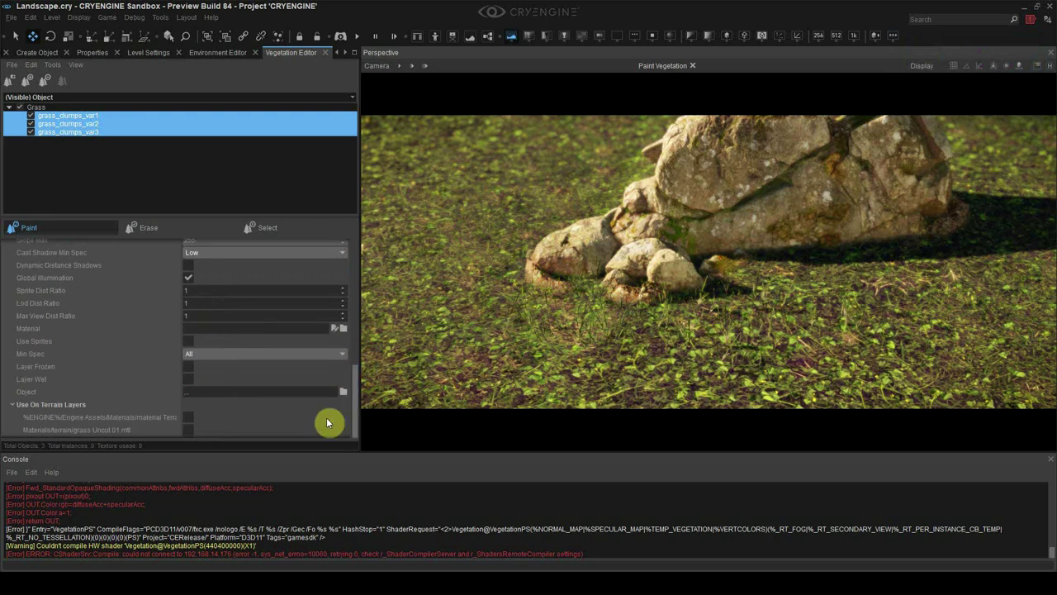
pyautogui.click(343, 328)
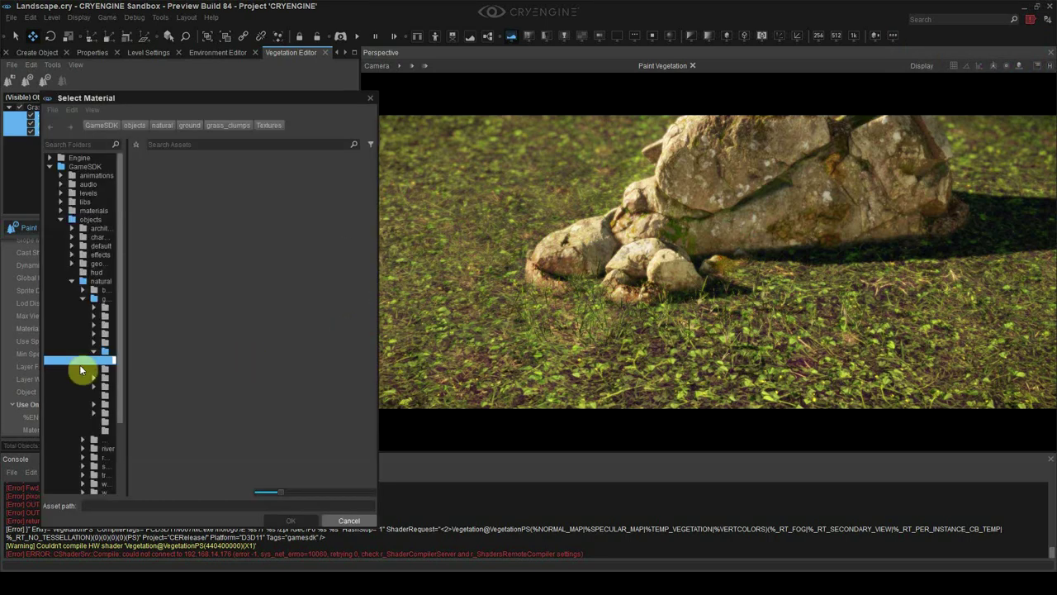
pyautogui.moveTo(121, 363); pyautogui.dragTo(219, 358)
pyautogui.click(148, 351)
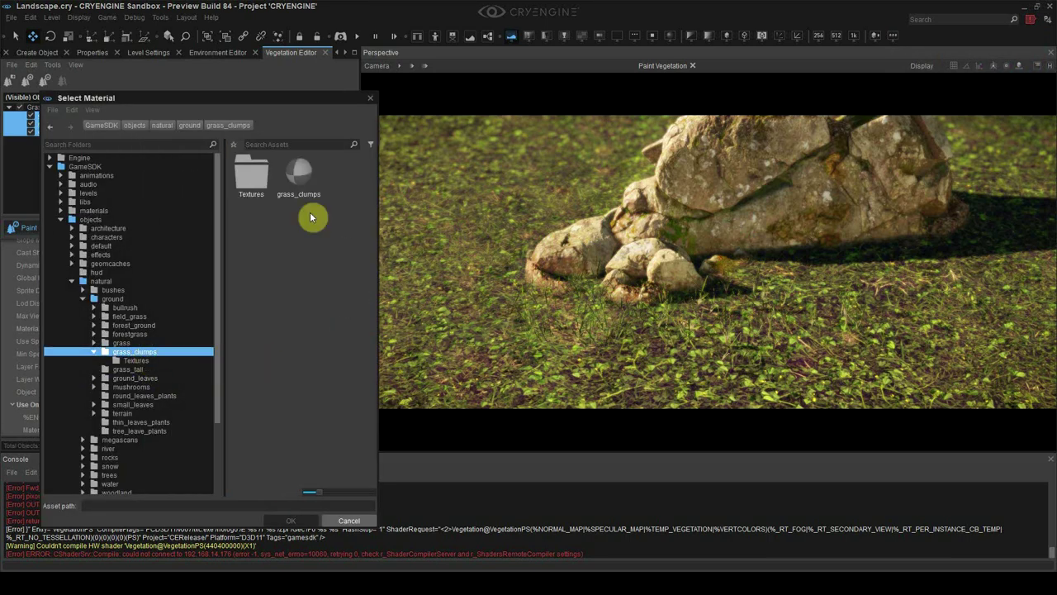
pyautogui.click(302, 183)
pyautogui.doubleClick(299, 185)
# - Paint the three grass clump variants over the ground on all sides of the rock formation and save the level
pyautogui.moveTo(645, 269); pyautogui.dragTo(578, 272, button='right')
pyautogui.moveTo(578, 276)
pyautogui.mouseDown()
pyautogui.moveTo(513, 271)
pyautogui.moveTo(483, 290)
pyautogui.moveTo(934, 288)
pyautogui.moveTo(941, 326)
pyautogui.mouseUp()
pyautogui.moveTo(942, 326); pyautogui.dragTo(864, 236, button='right')
pyautogui.moveTo(864, 236)
pyautogui.mouseDown()
pyautogui.moveTo(800, 303)
pyautogui.moveTo(700, 215)
pyautogui.mouseUp()
pyautogui.moveTo(700, 215); pyautogui.dragTo(657, 263, button='right')
pyautogui.moveTo(657, 263)
pyautogui.mouseDown()
pyautogui.moveTo(589, 324)
pyautogui.moveTo(727, 266)
pyautogui.moveTo(808, 252)
pyautogui.moveTo(735, 275)
pyautogui.moveTo(399, 315)
pyautogui.moveTo(466, 288)
pyautogui.mouseUp()
pyautogui.moveTo(467, 289); pyautogui.dragTo(532, 310, button='right')
pyautogui.moveTo(545, 288)
pyautogui.mouseDown()
pyautogui.moveTo(386, 292)
pyautogui.moveTo(934, 191)
pyautogui.mouseUp()
pyautogui.press('s')
pyautogui.moveTo(934, 191)
pyautogui.mouseDown(button='right')
pyautogui.moveTo(906, 240)
pyautogui.moveTo(514, 201)
pyautogui.mouseUp(button='right')
pyautogui.click(900, 236)
pyautogui.press('w')
pyautogui.press('s')
pyautogui.moveTo(514, 201); pyautogui.dragTo(438, 134)
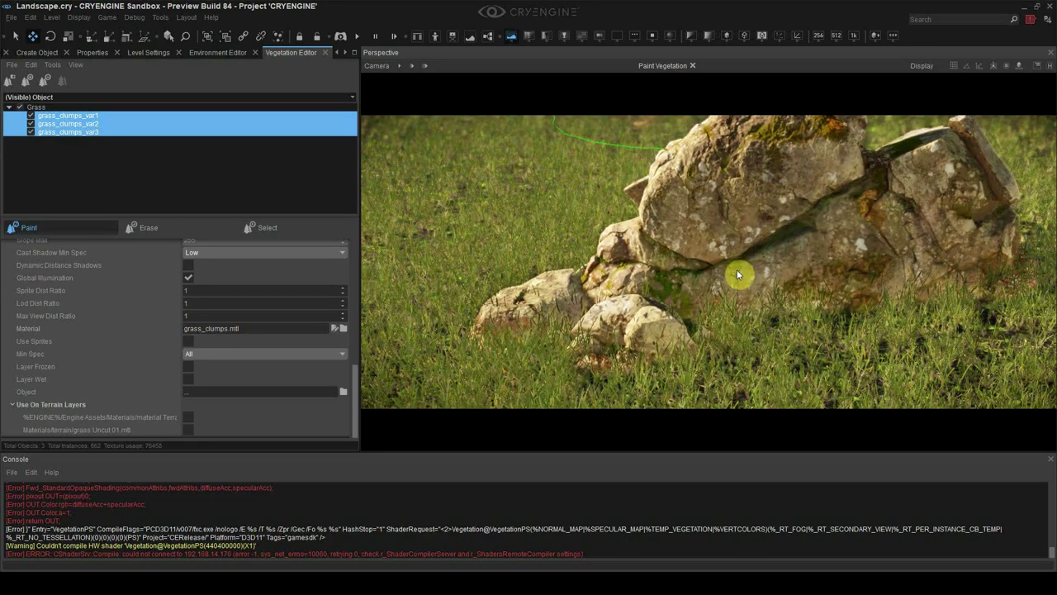
pyautogui.moveTo(694, 370)
pyautogui.mouseDown(button='right')
pyautogui.moveTo(619, 318)
pyautogui.moveTo(580, 270)
pyautogui.mouseUp(button='right')
pyautogui.click(580, 269)
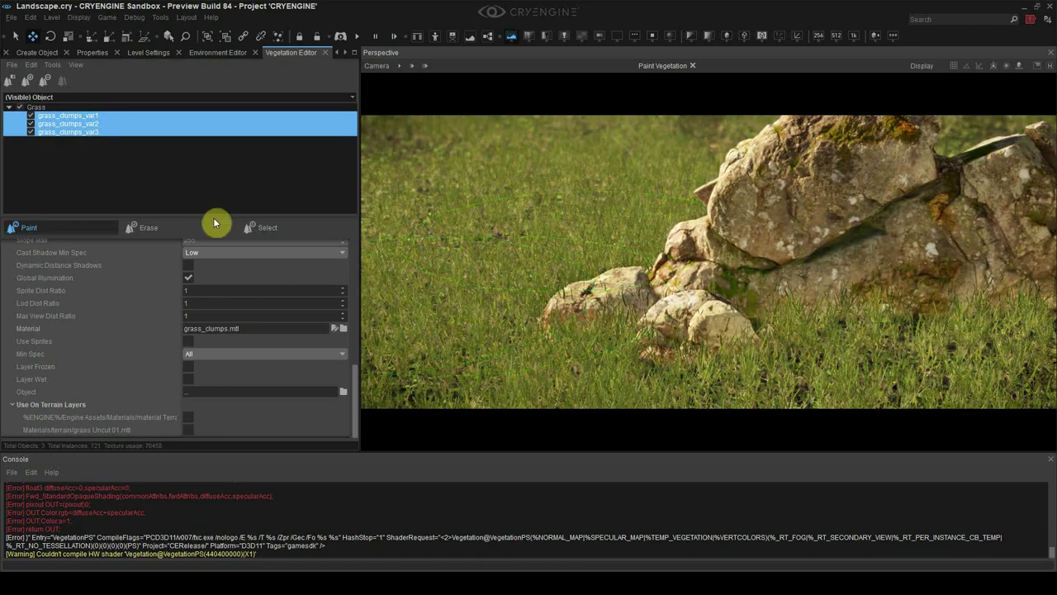
pyautogui.click(29, 221)
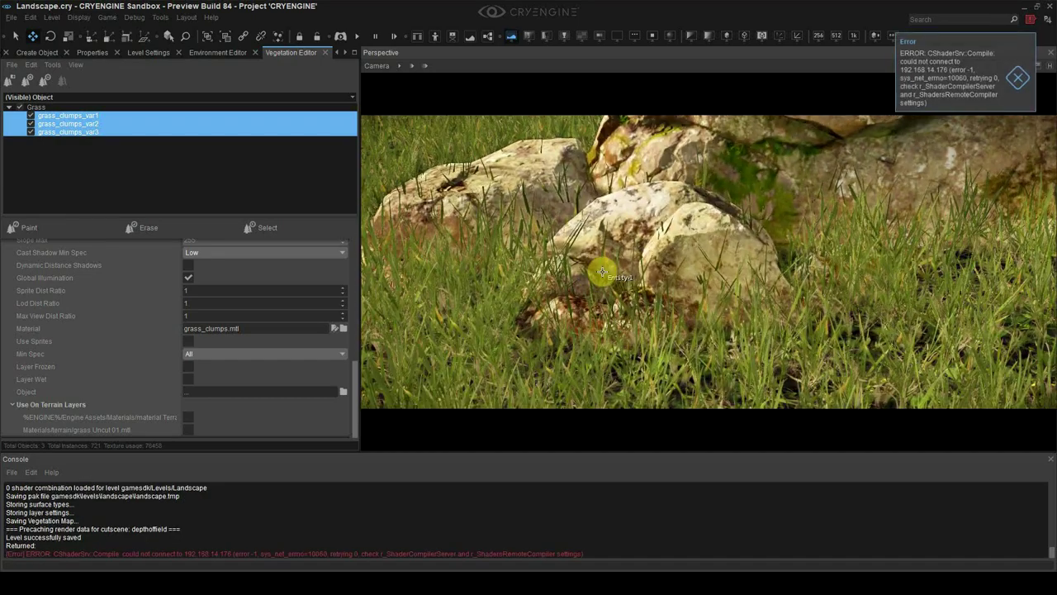
# - Widen the viewport camera's field of view with one of the preset FOV values
pyautogui.click(384, 66)
pyautogui.moveTo(496, 137)
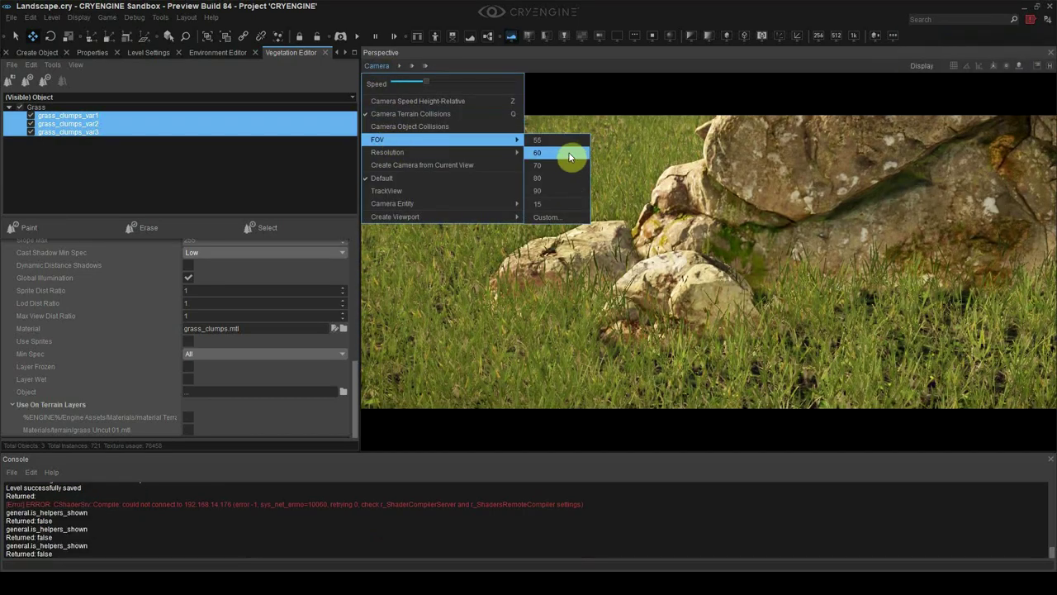
pyautogui.click(568, 161)
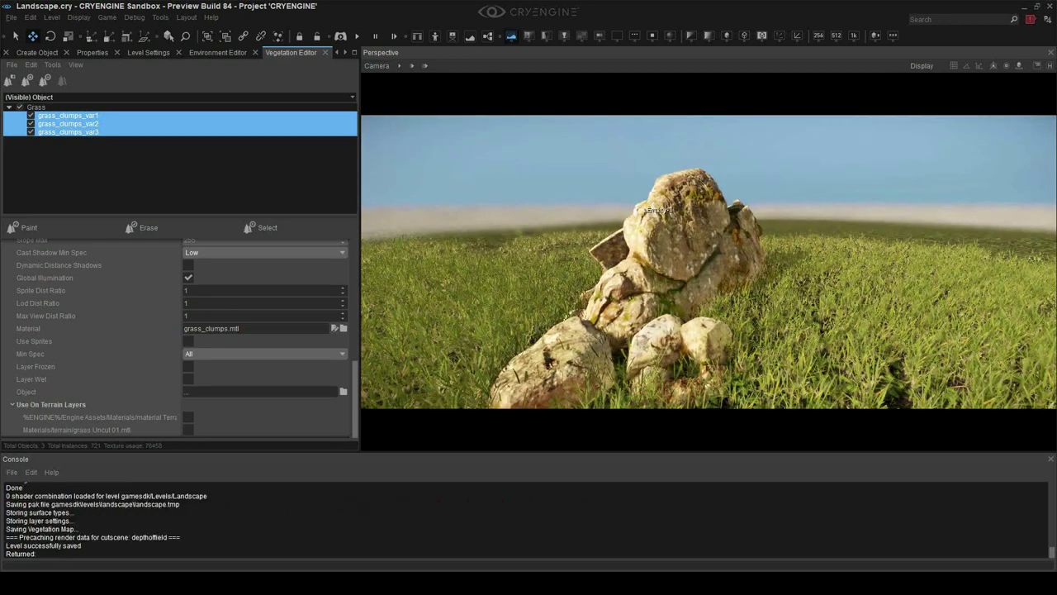
# - Inspect the painted grass around the rocks in game mode from several sides and return to editing
pyautogui.hotkey('ctrl', 'g')
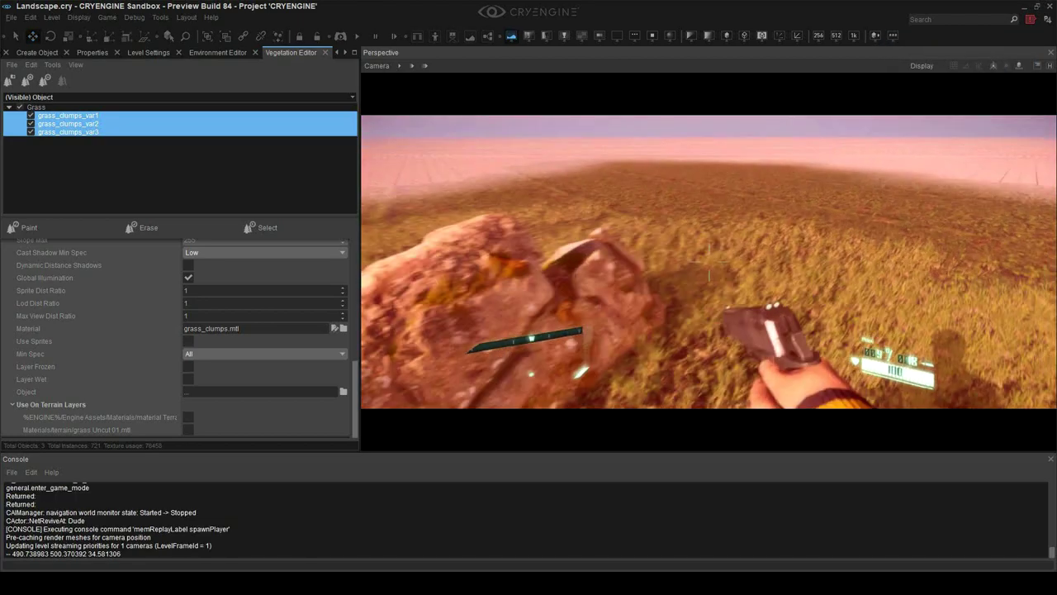
pyautogui.press('a')
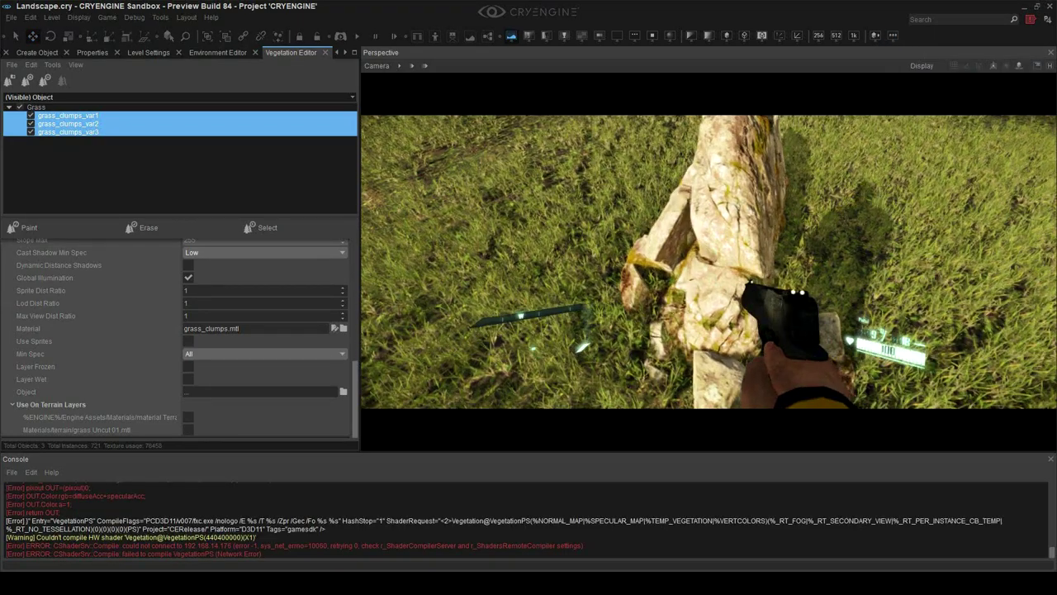
pyautogui.press('s')
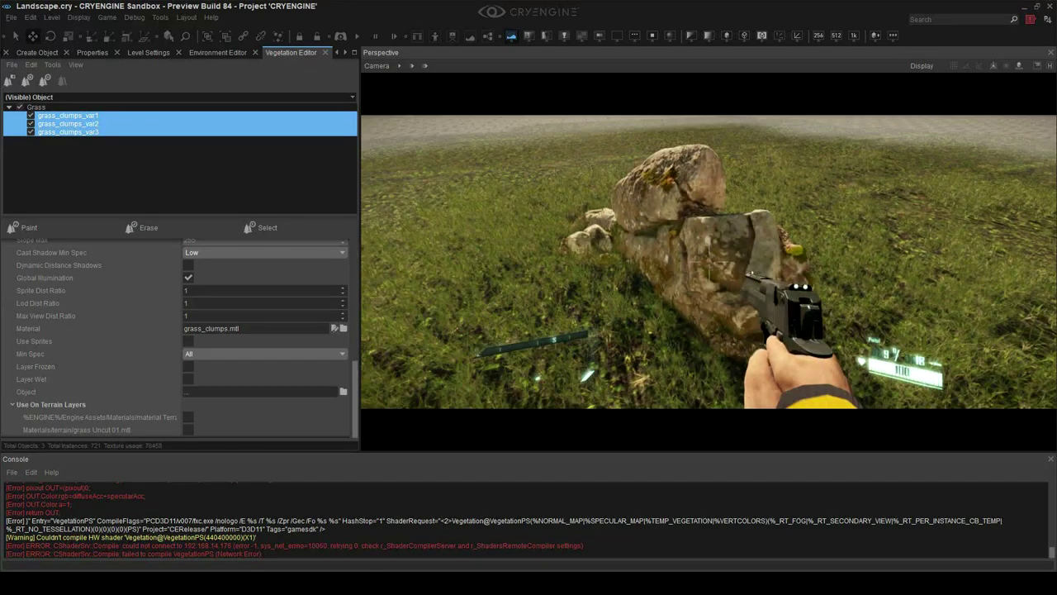
pyautogui.press('Escape')
pyautogui.click(708, 249)
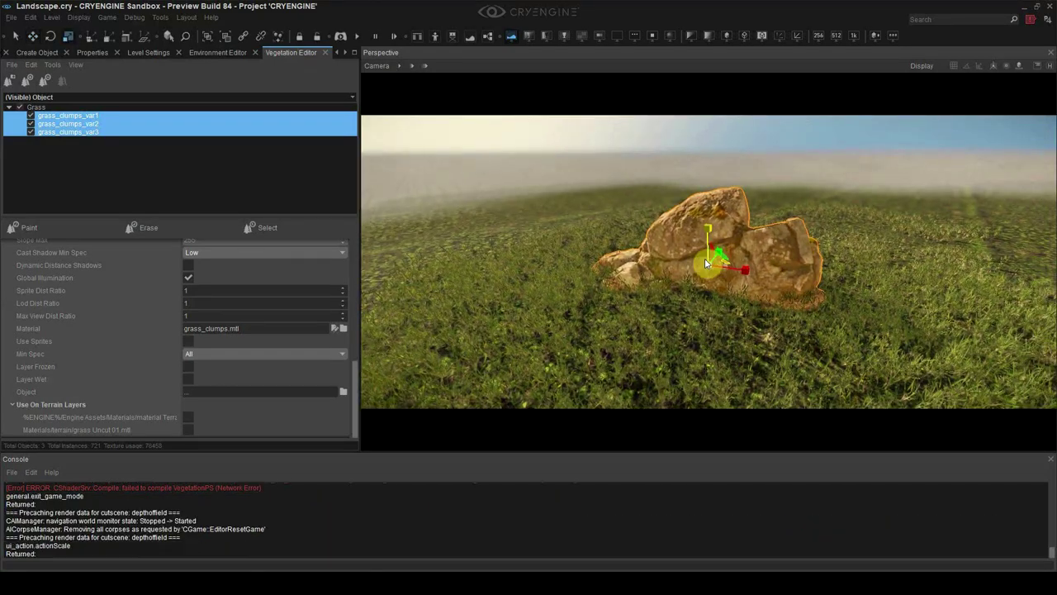
pyautogui.hotkey('ctrl', 'g')
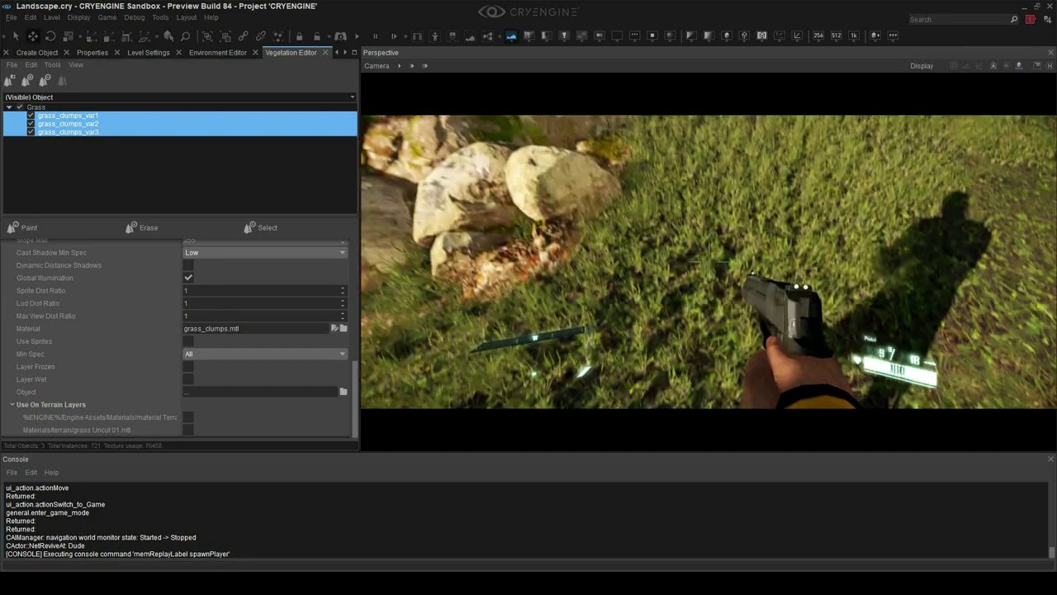
pyautogui.press('Escape')
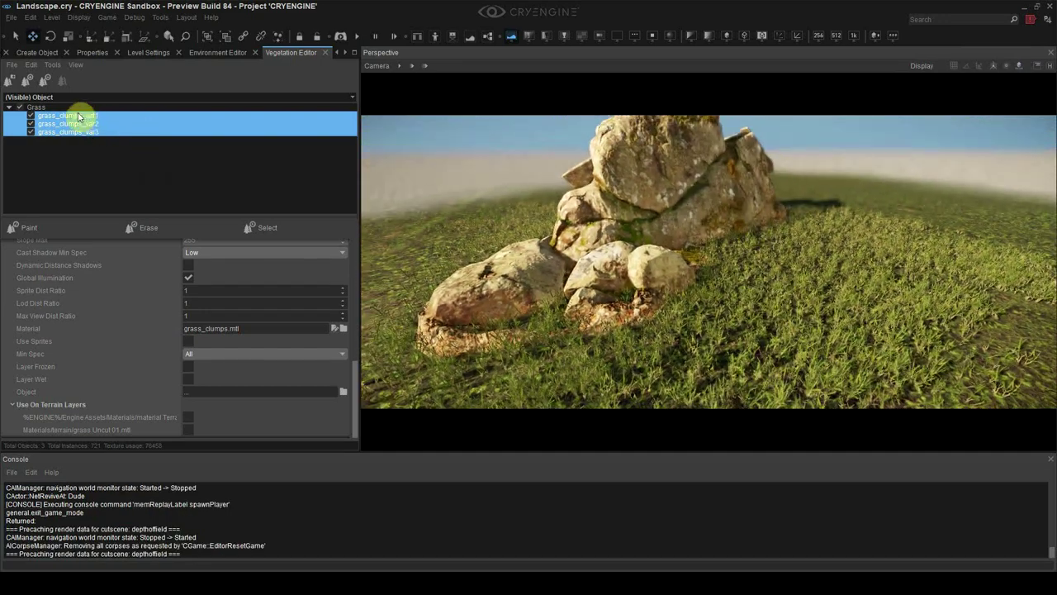
# - Set the Size of the three grass variants to 4 and their Size Var to 0.5
pyautogui.scroll(7, 127, 364)
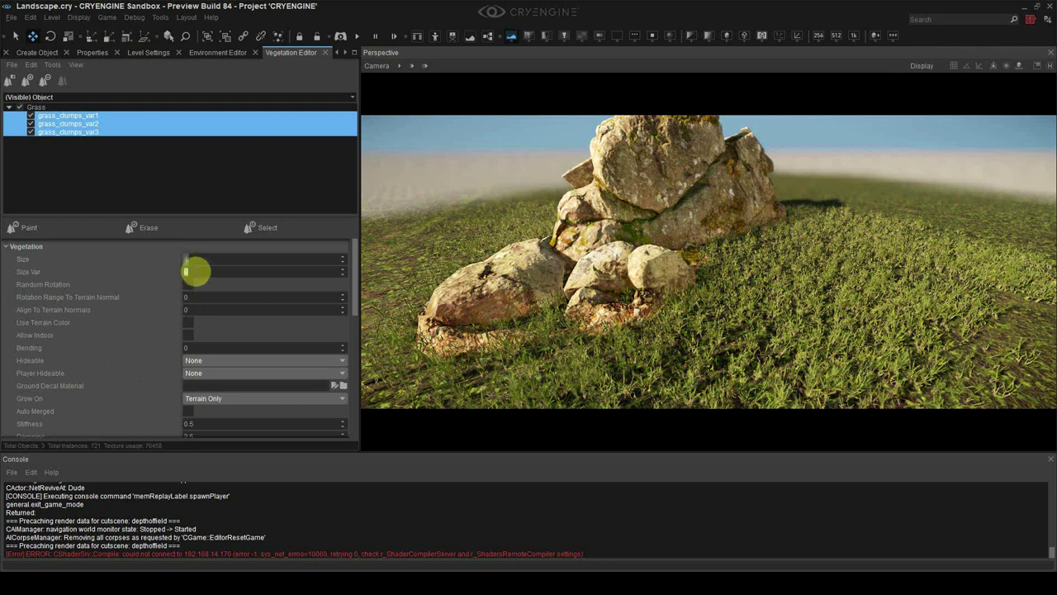
pyautogui.scroll(-5, 529, 299)
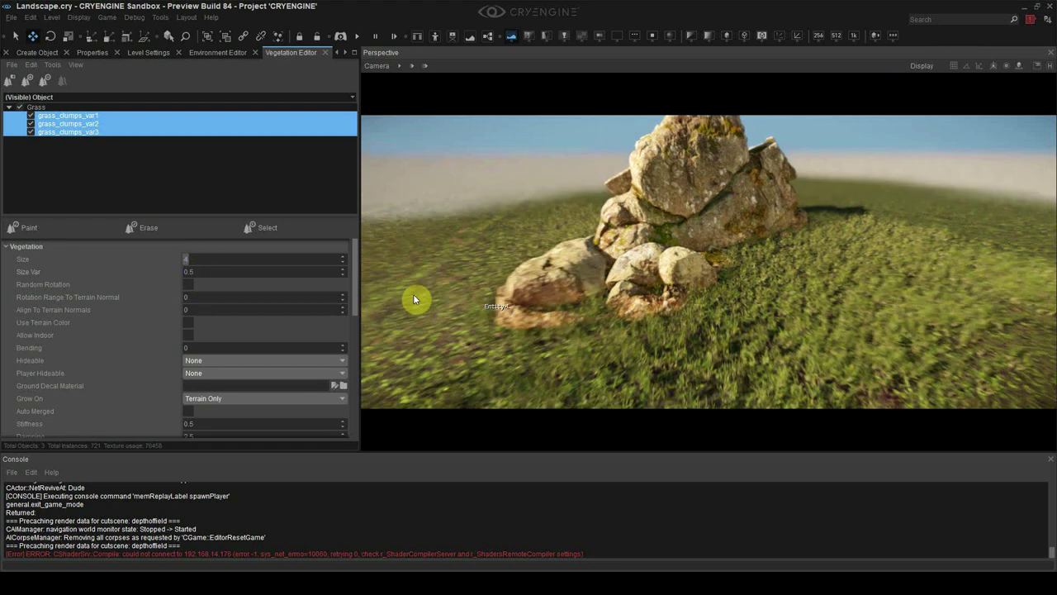
# - Erase all the painted grass around the rock formation with an enlarged brush and set the brush radius to 15
pyautogui.click(85, 229)
pyautogui.moveTo(609, 313)
pyautogui.mouseDown()
pyautogui.moveTo(745, 283)
pyautogui.moveTo(642, 323)
pyautogui.mouseUp()
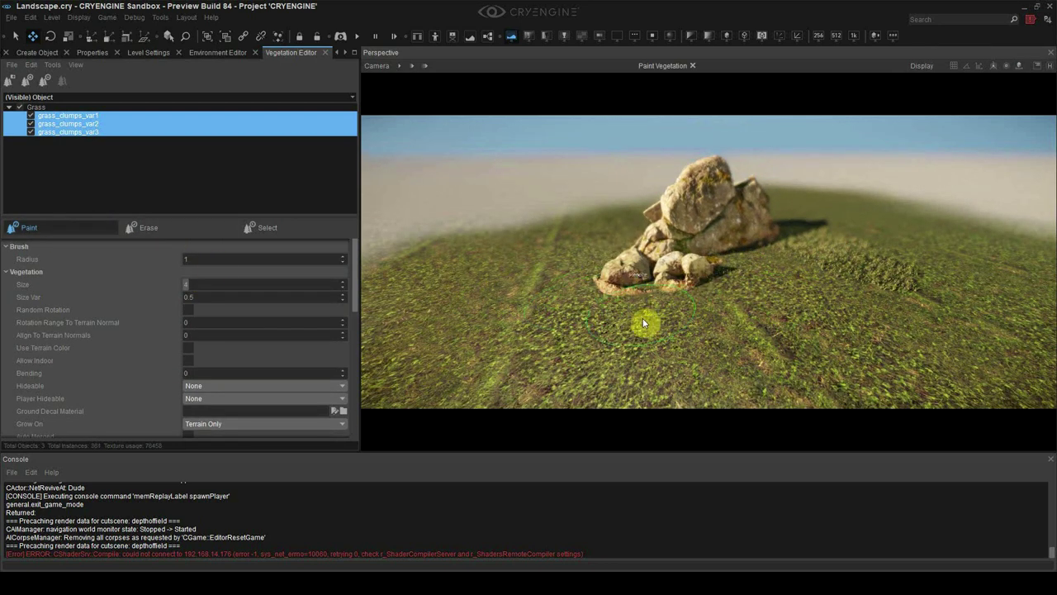
pyautogui.click(204, 258)
pyautogui.keyDown('ctrl'); pyautogui.moveTo(694, 298); pyautogui.dragTo(708, 247); pyautogui.keyUp('ctrl')
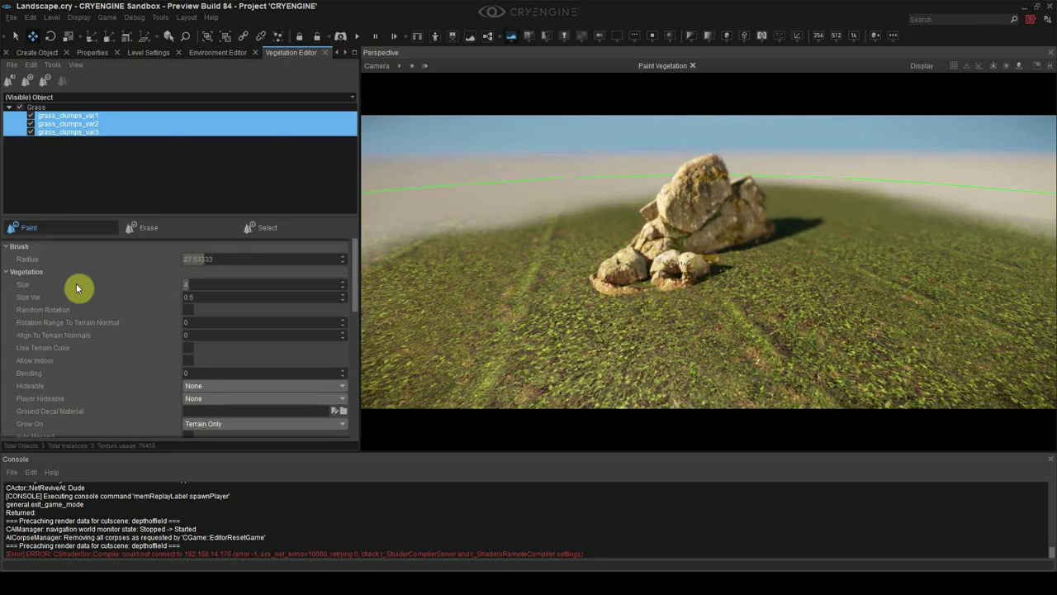
pyautogui.doubleClick(195, 261)
pyautogui.write('15')
pyautogui.press('Return')
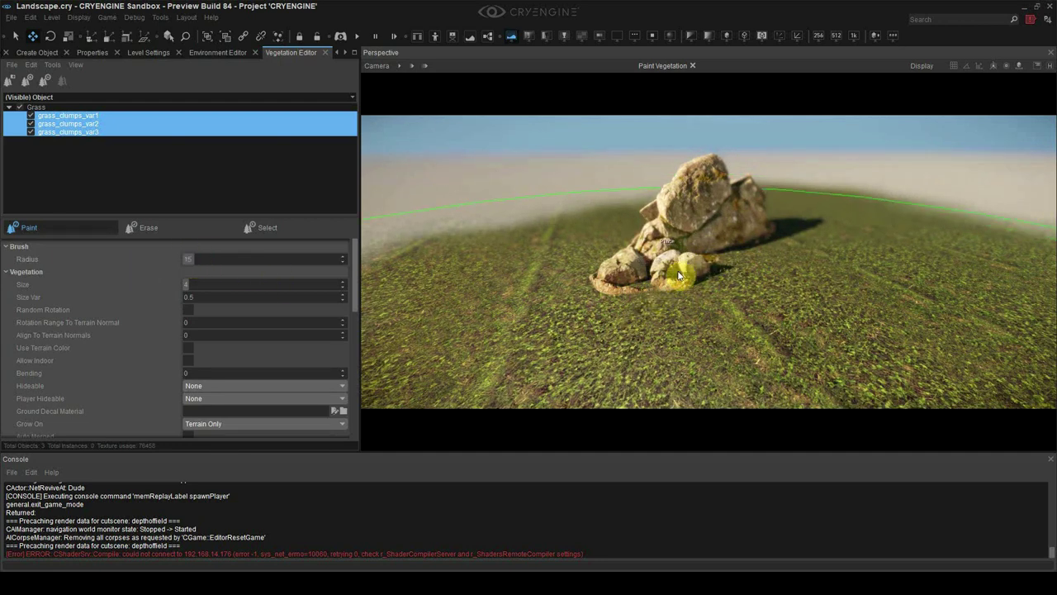
# - Enable Random Rotation and set both Rotation Range To Terrain Normal and Align To Terrain Normals to 90
pyautogui.click(188, 310)
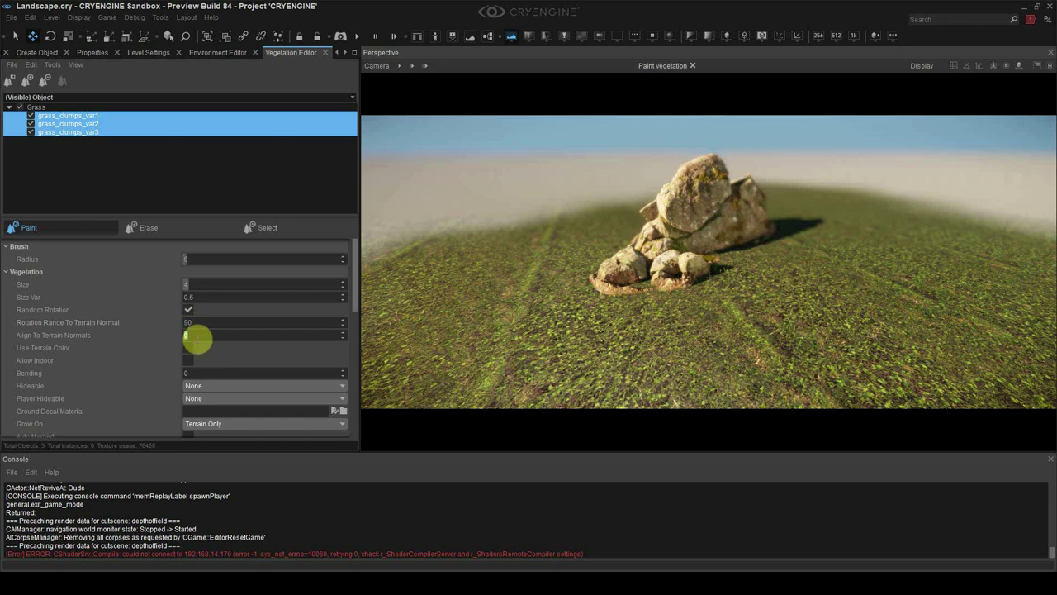
pyautogui.click(192, 335)
pyautogui.write('90')
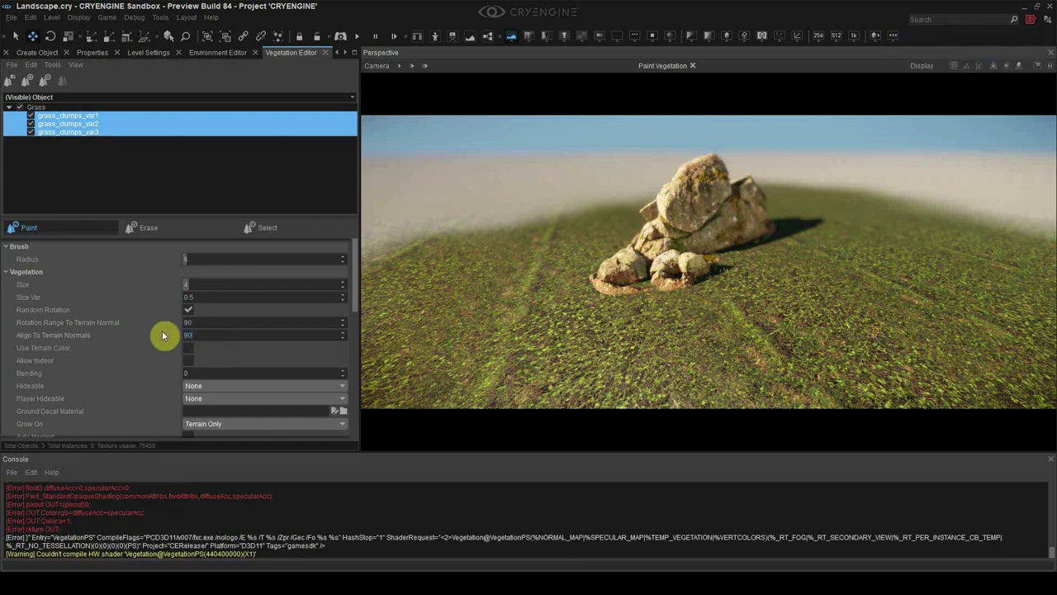
pyautogui.press('Return')
# - Paint the randomly rotated grass clumps over the ground around the rocks and check them from ground level
pyautogui.moveTo(716, 279)
pyautogui.mouseDown()
pyautogui.moveTo(696, 263)
pyautogui.moveTo(696, 229)
pyautogui.mouseUp()
pyautogui.press('w')
pyautogui.moveTo(697, 269)
pyautogui.mouseDown(button='right')
pyautogui.moveTo(696, 248)
pyautogui.moveTo(681, 240)
pyautogui.mouseUp(button='right')
pyautogui.press('s')
pyautogui.moveTo(682, 281)
pyautogui.mouseDown()
pyautogui.moveTo(535, 341)
pyautogui.moveTo(809, 264)
pyautogui.moveTo(479, 279)
pyautogui.mouseUp()
pyautogui.press('w')
pyautogui.moveTo(479, 279); pyautogui.dragTo(483, 279, button='right')
pyautogui.press('s')
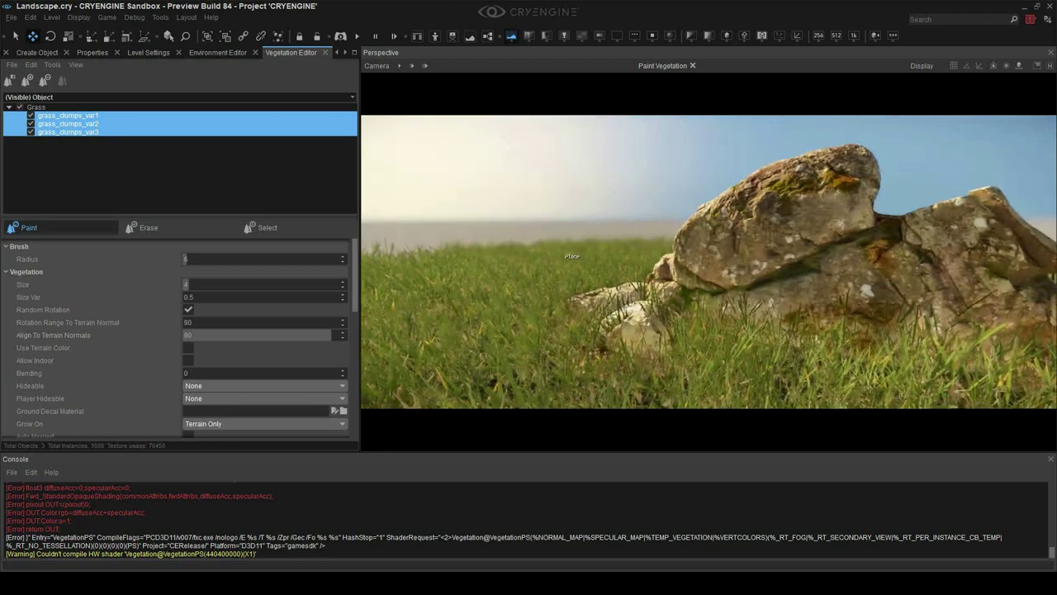
# - Erase the oversized grass near the rocks and repaint the ground there with the vegetation Size set to 3
pyautogui.keyDown('ctrl'); pyautogui.moveTo(747, 279); pyautogui.dragTo(529, 285); pyautogui.keyUp('ctrl')
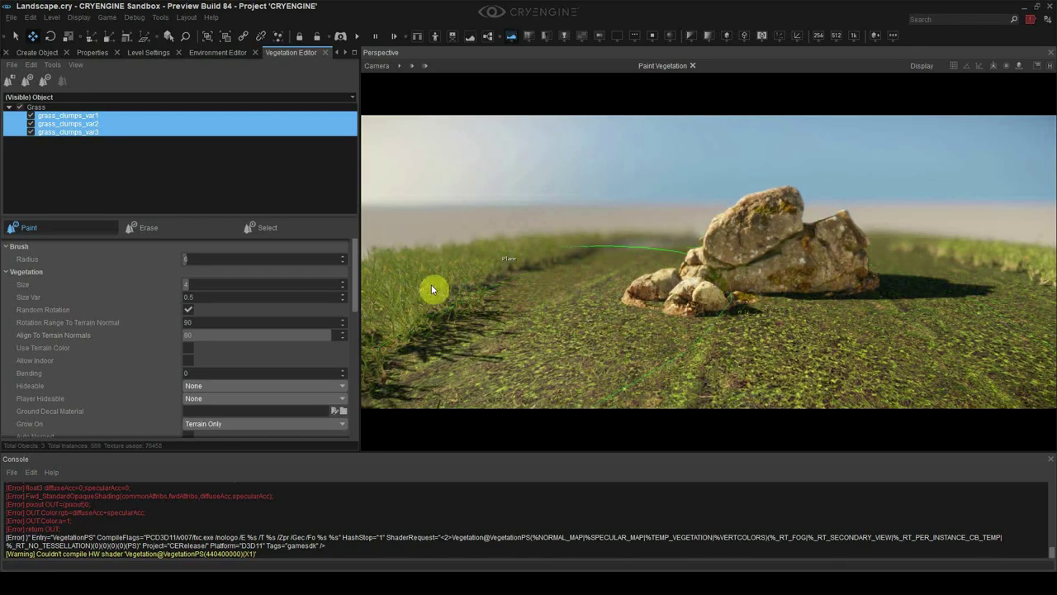
pyautogui.click(222, 258)
pyautogui.click(202, 286)
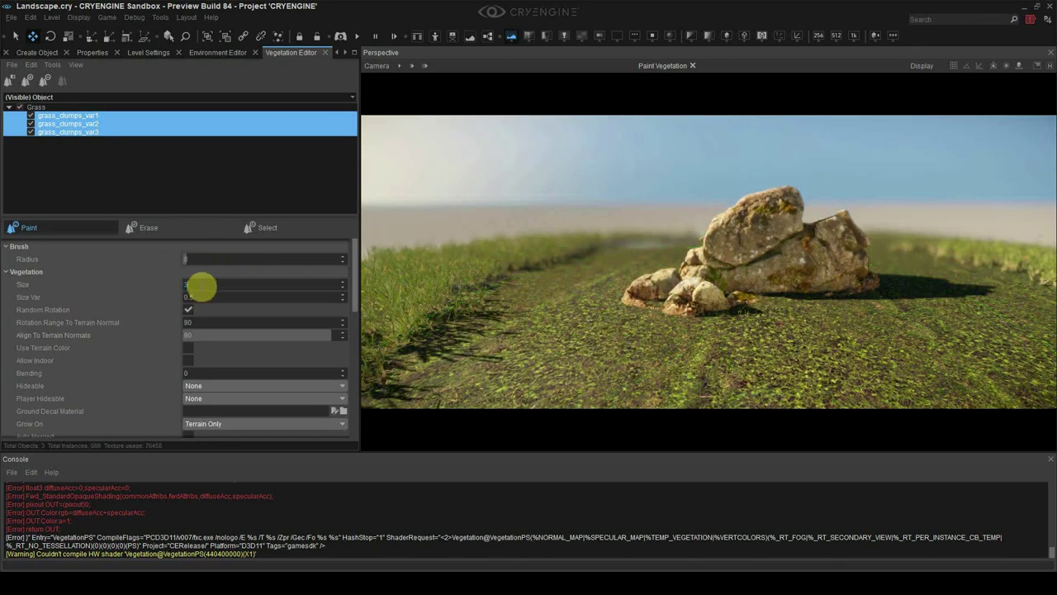
pyautogui.moveTo(552, 326)
pyautogui.mouseDown()
pyautogui.moveTo(812, 289)
pyautogui.moveTo(849, 271)
pyautogui.mouseUp()
pyautogui.moveTo(849, 270); pyautogui.dragTo(853, 275, button='right')
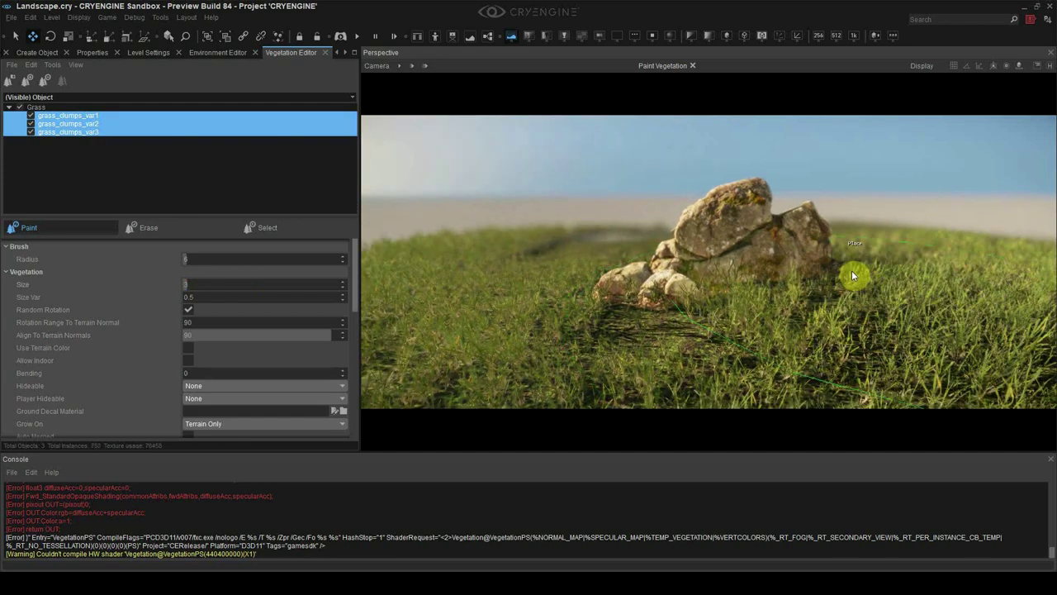
# - Erase the last painted grass and repaint the ground around the rocks with a mix of clumps at Size 4 and 2
pyautogui.moveTo(852, 270)
pyautogui.keyDown('ctrl'); pyautogui.mouseDown()
pyautogui.moveTo(930, 294)
pyautogui.moveTo(837, 302)
pyautogui.moveTo(600, 266)
pyautogui.moveTo(443, 294)
pyautogui.moveTo(785, 202)
pyautogui.moveTo(887, 253)
pyautogui.moveTo(925, 231)
pyautogui.mouseUp(); pyautogui.keyUp('ctrl')
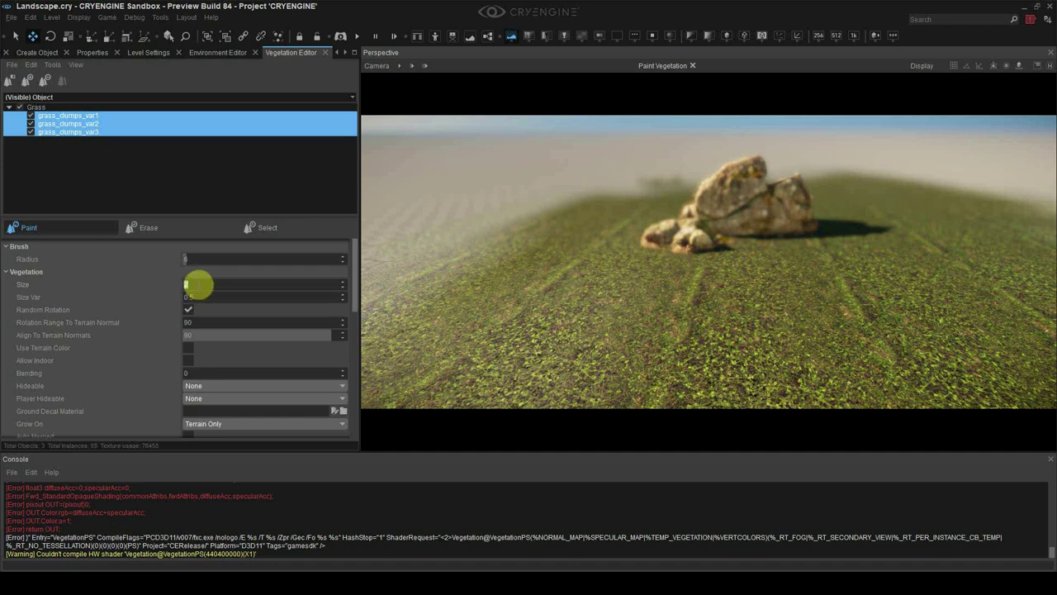
pyautogui.moveTo(388, 241)
pyautogui.mouseDown()
pyautogui.moveTo(578, 228)
pyautogui.moveTo(573, 186)
pyautogui.moveTo(780, 163)
pyautogui.moveTo(1032, 206)
pyautogui.moveTo(1038, 229)
pyautogui.moveTo(900, 355)
pyautogui.moveTo(583, 378)
pyautogui.moveTo(649, 295)
pyautogui.moveTo(750, 245)
pyautogui.moveTo(695, 264)
pyautogui.moveTo(820, 236)
pyautogui.mouseUp()
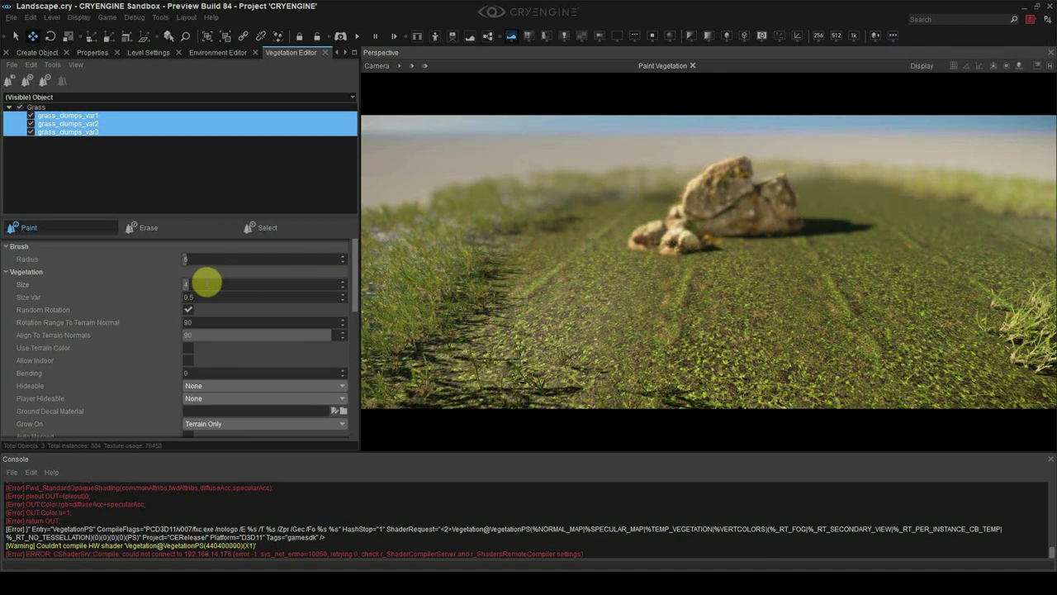
pyautogui.moveTo(434, 306)
pyautogui.mouseDown()
pyautogui.moveTo(732, 295)
pyautogui.moveTo(913, 220)
pyautogui.moveTo(900, 194)
pyautogui.mouseUp()
pyautogui.moveTo(776, 199); pyautogui.dragTo(642, 207)
pyautogui.press('w')
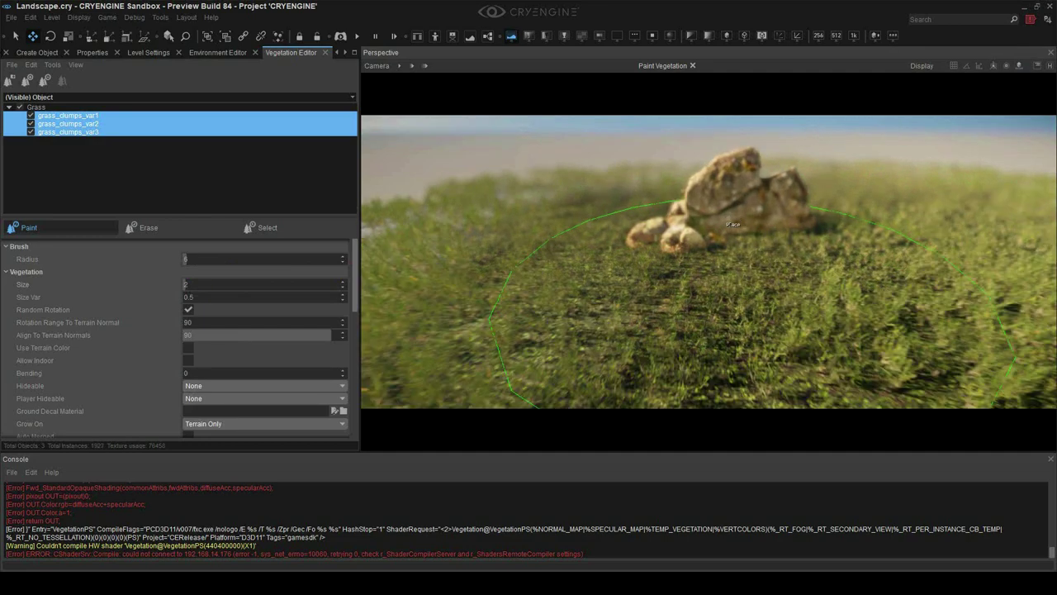
pyautogui.moveTo(718, 186); pyautogui.dragTo(717, 165, button='right')
pyautogui.press('s')
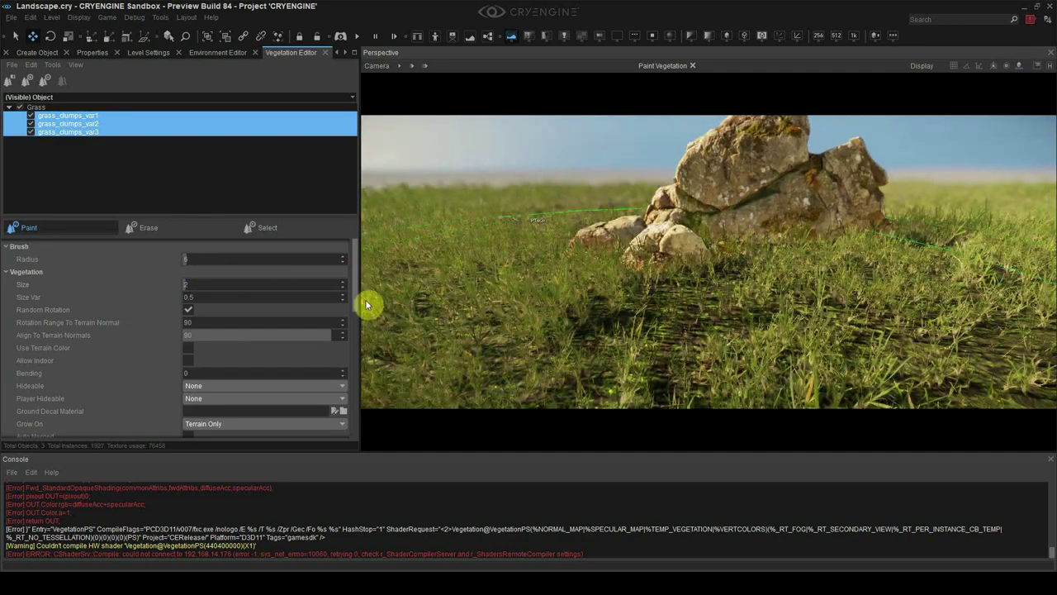
# - Set the vegetation Size to 1, fill the gaps in front of the rocks with small grass clumps, and stop painting
pyautogui.click(198, 286)
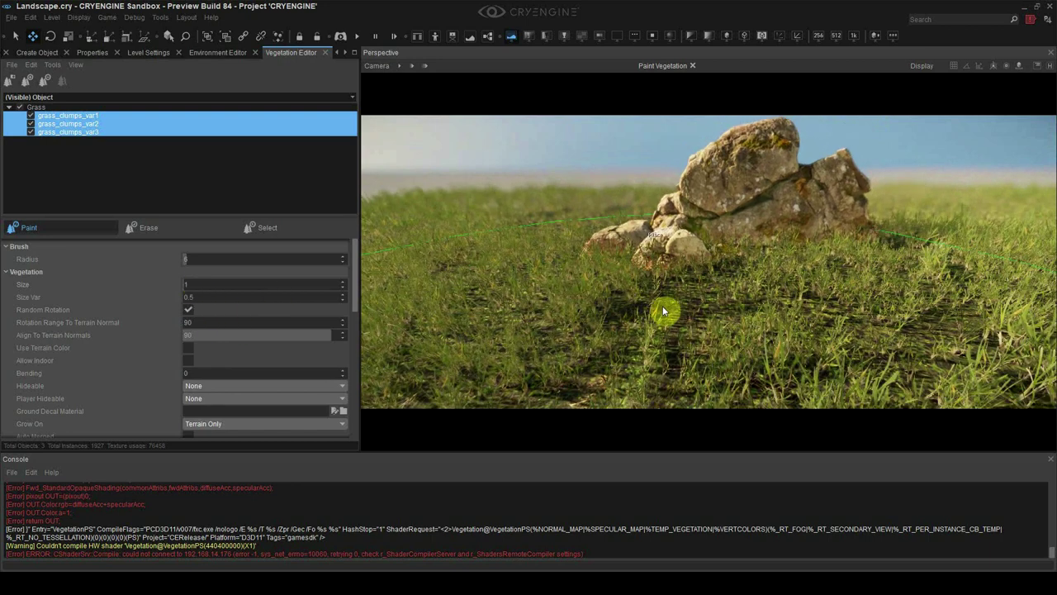
pyautogui.moveTo(663, 306)
pyautogui.mouseDown()
pyautogui.moveTo(746, 237)
pyautogui.moveTo(720, 193)
pyautogui.moveTo(687, 246)
pyautogui.mouseUp()
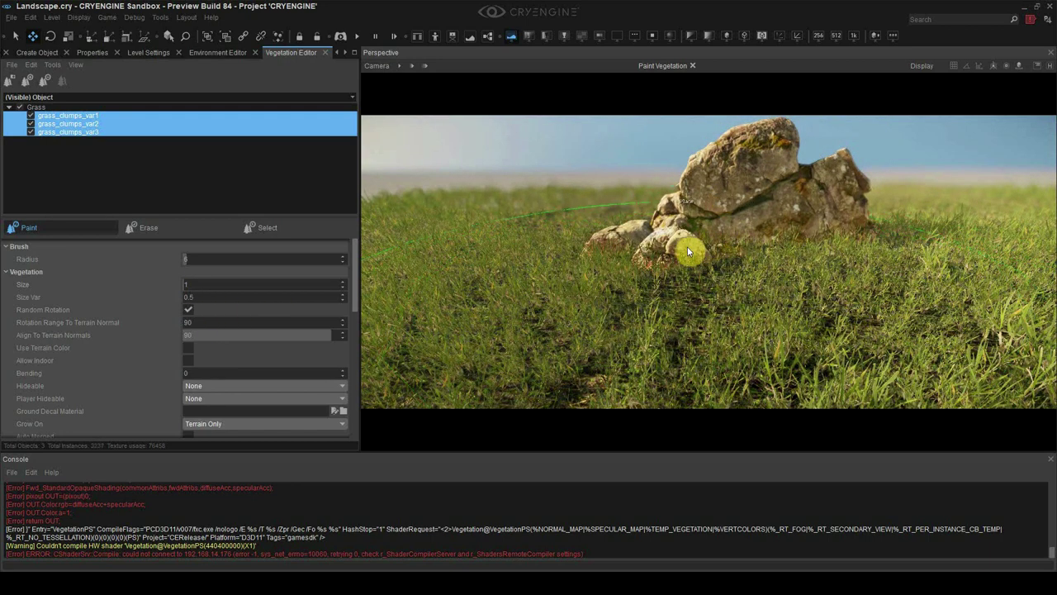
pyautogui.click(105, 236)
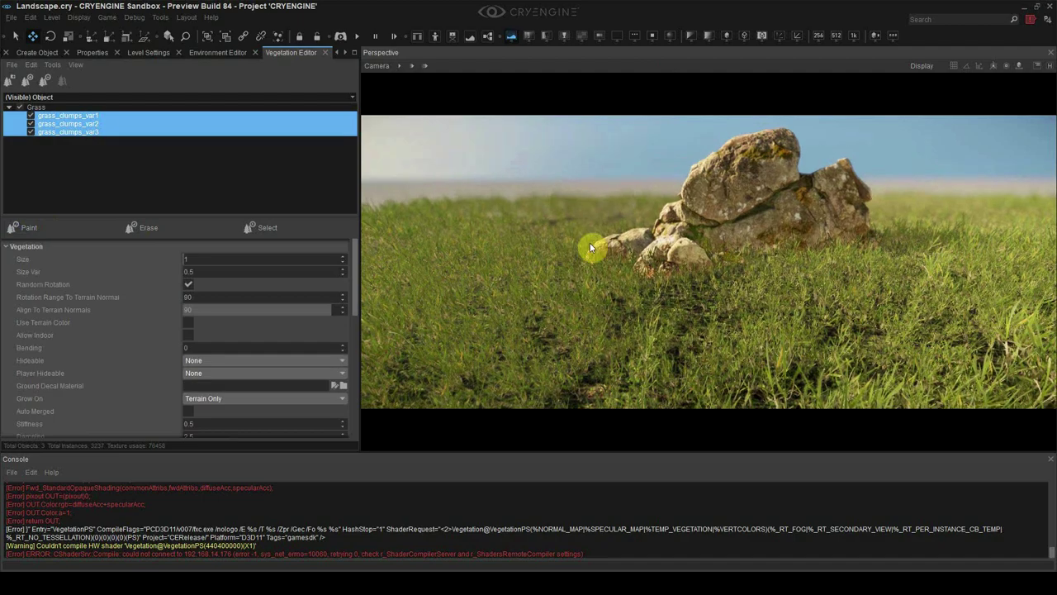
# - Walk through the painted grass in game mode, return to editing and examine the ground around the rocks
pyautogui.hotkey('ctrl', 'g')
pyautogui.press('d')
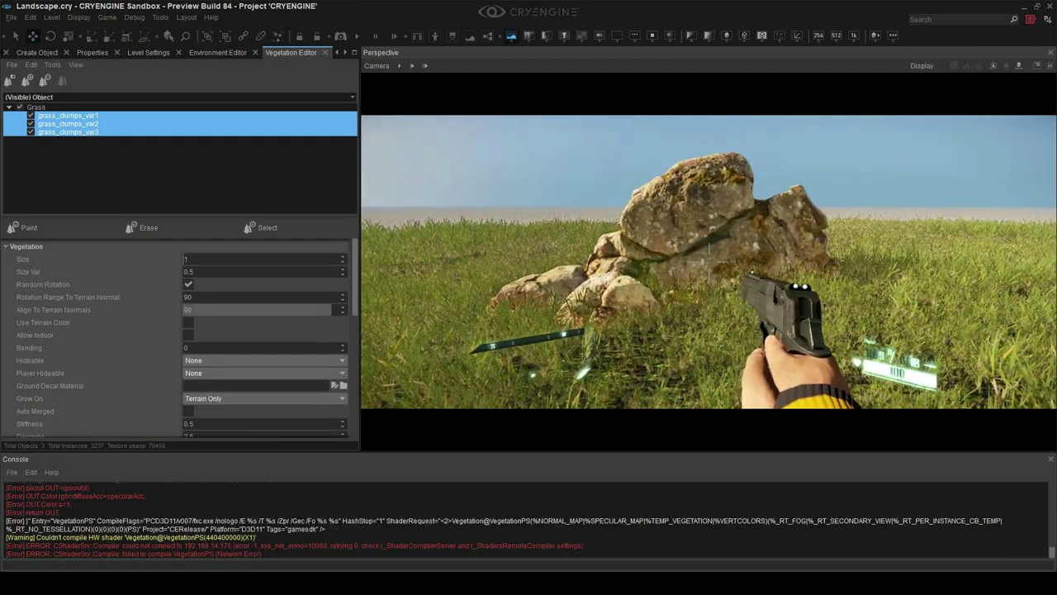
pyautogui.press('Escape')
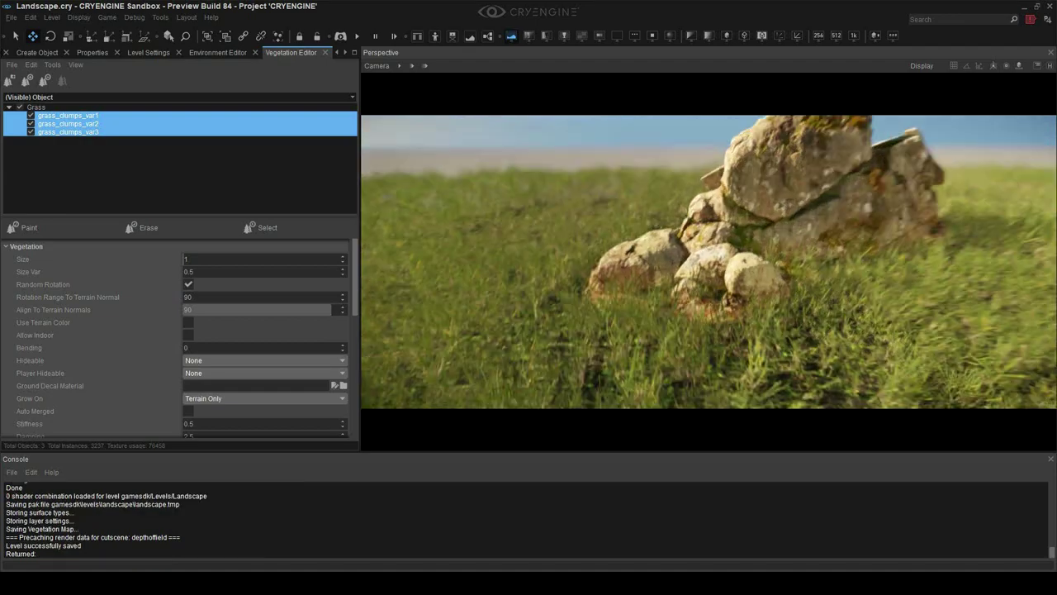
pyautogui.moveTo(754, 311); pyautogui.dragTo(713, 314, button='right')
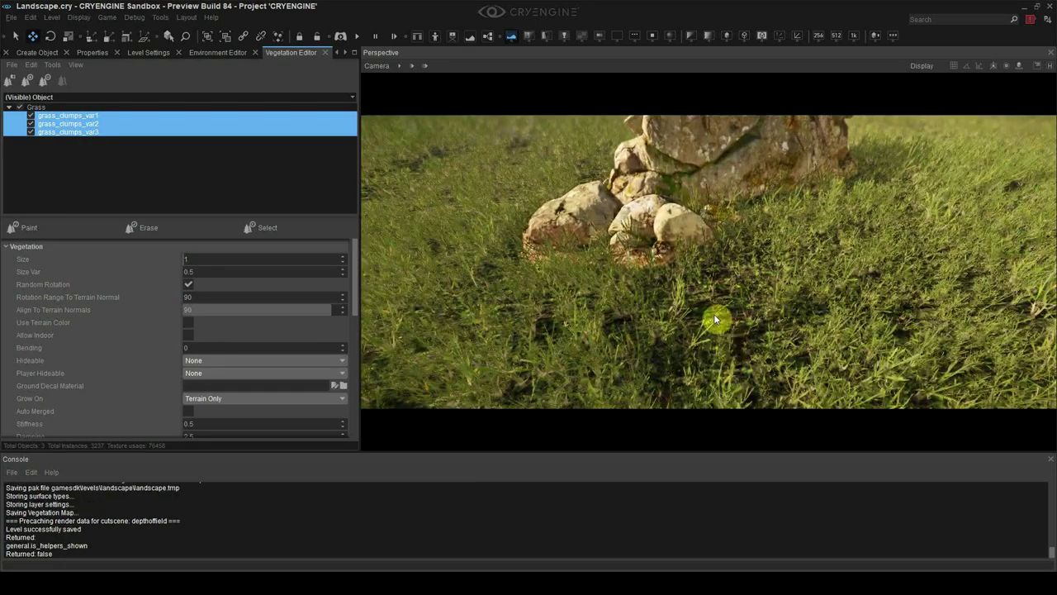
pyautogui.moveTo(709, 353); pyautogui.dragTo(697, 220, button='right')
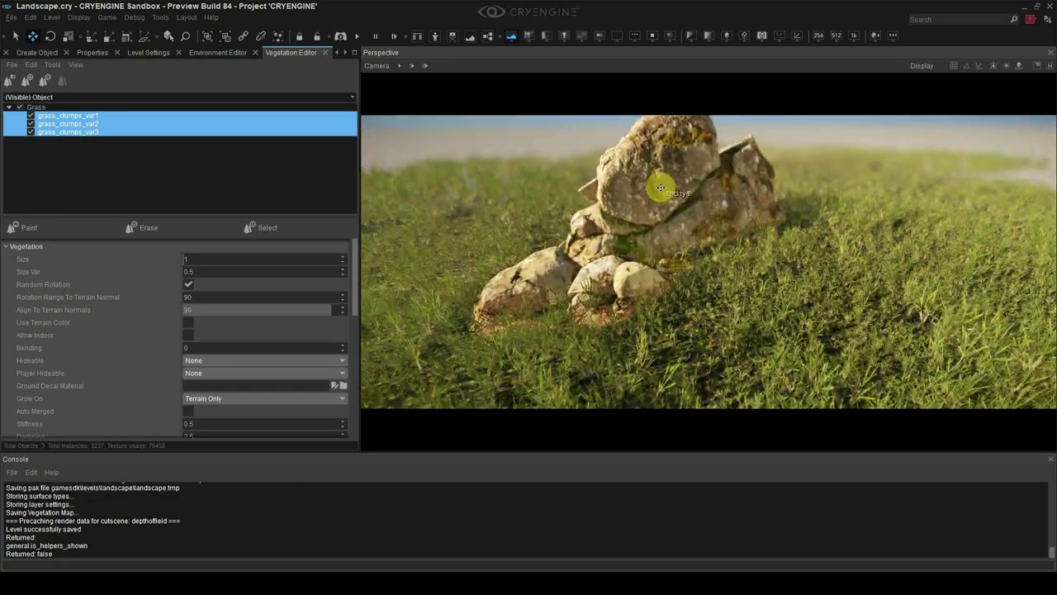
# - Try to rotate the rock formation in place, undo the rotation and deselect the rocks
pyautogui.click(661, 184)
pyautogui.press('3')
pyautogui.moveTo(660, 240)
pyautogui.mouseDown()
pyautogui.moveTo(670, 242)
pyautogui.moveTo(644, 243)
pyautogui.mouseUp()
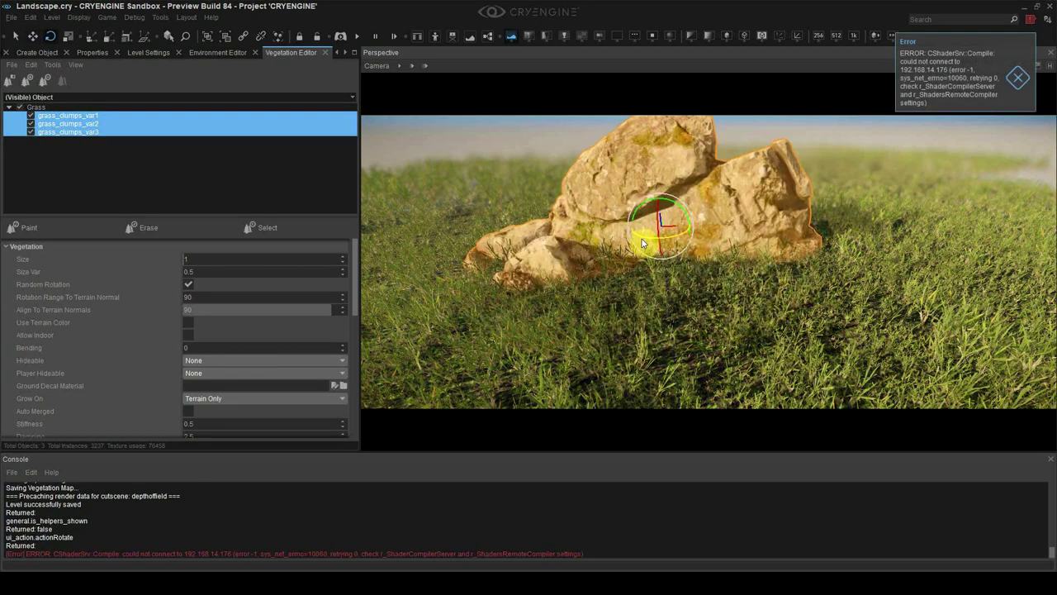
pyautogui.hotkey('ctrl', 'z')
pyautogui.click(793, 303)
pyautogui.moveTo(793, 302); pyautogui.dragTo(796, 272, button='right')
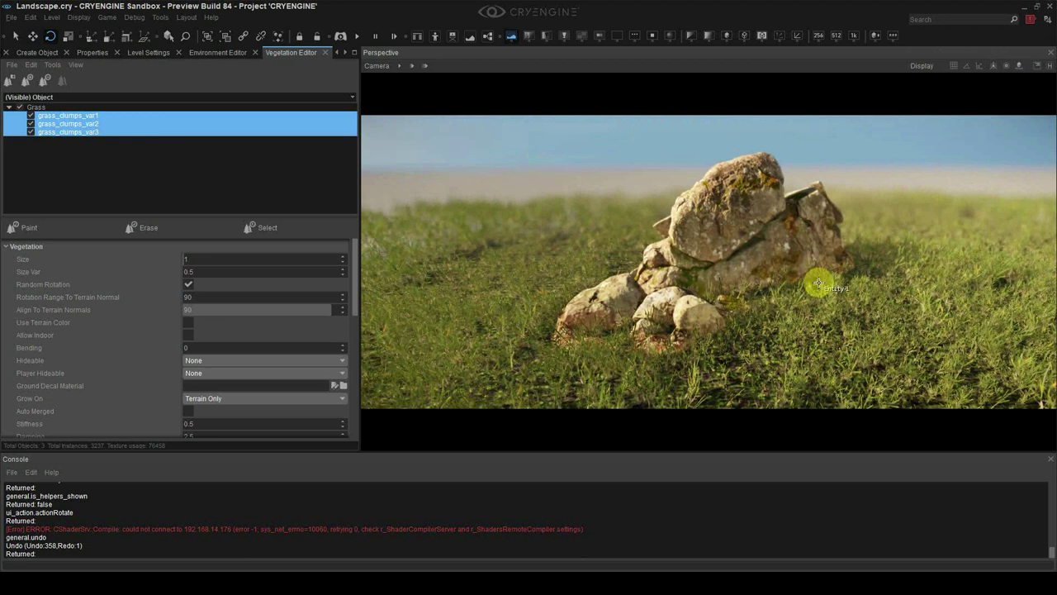
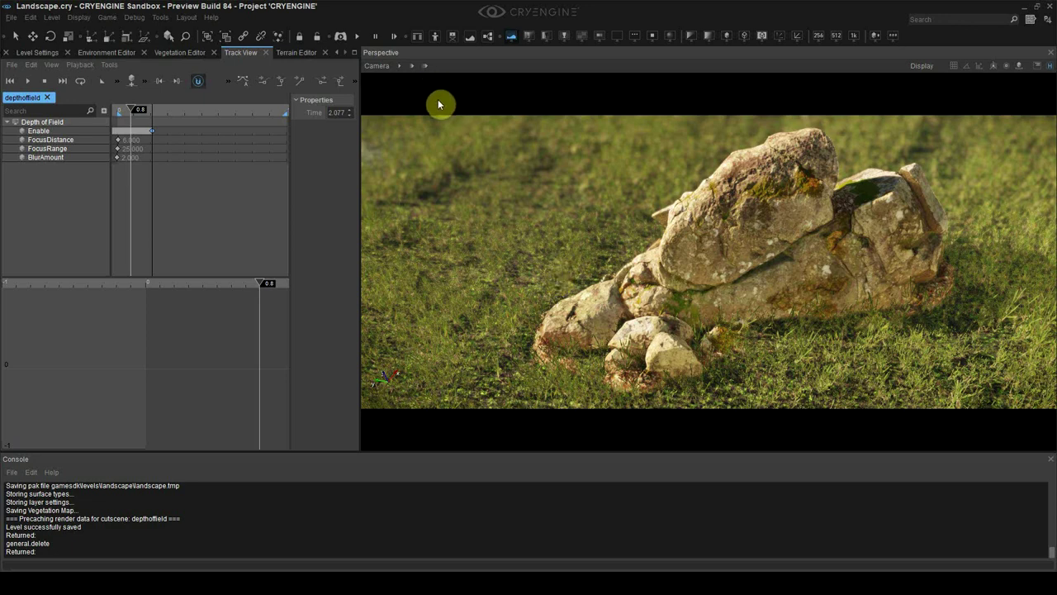
# - Set the perspective camera's field of view to 60
pyautogui.click(376, 66)
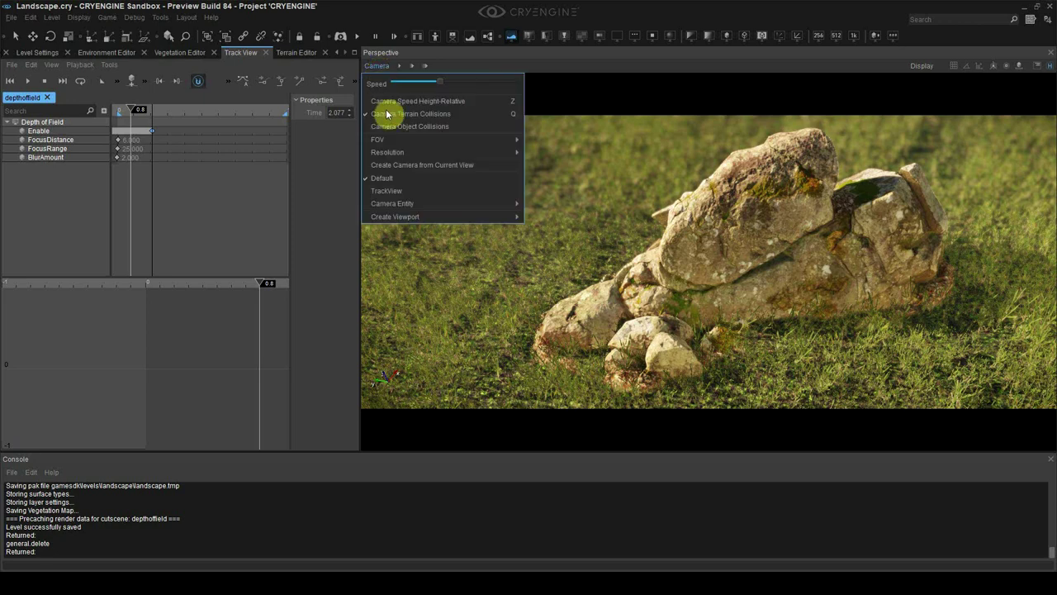
pyautogui.moveTo(391, 144)
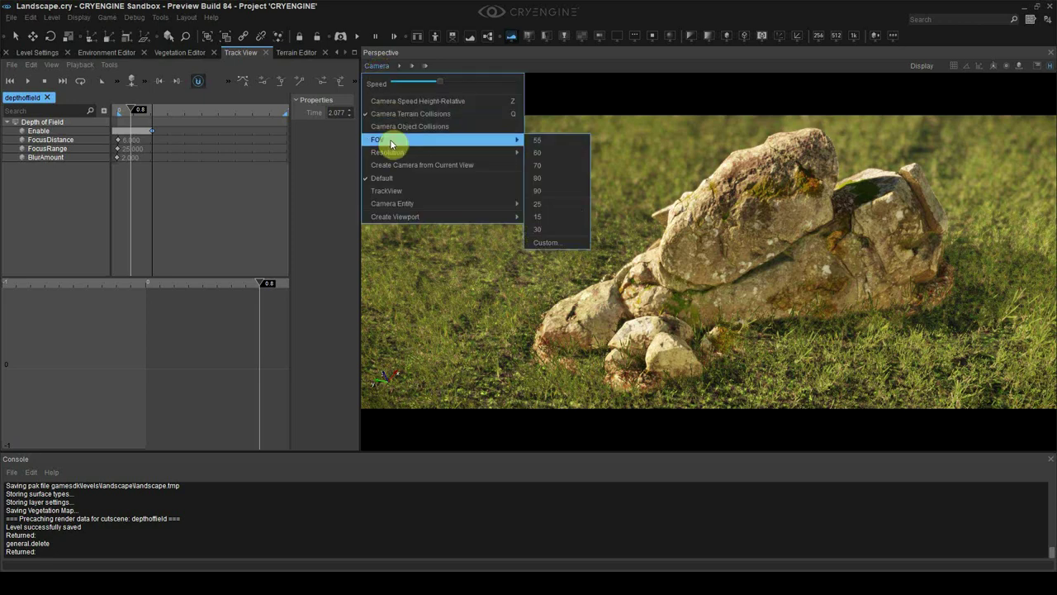
pyautogui.click(567, 157)
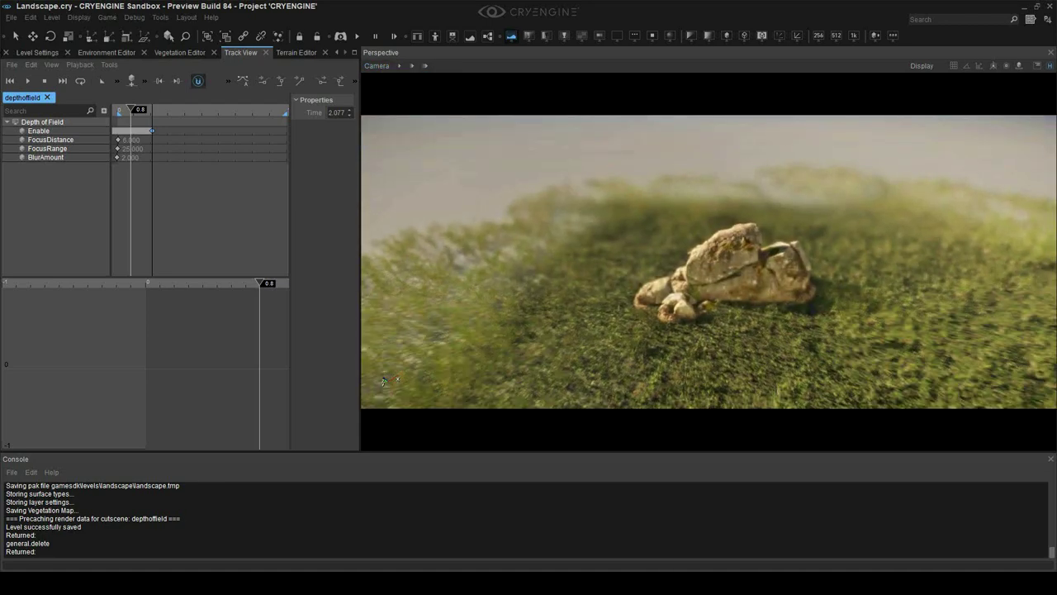
# - Set the time of the Depth of Field Enable key to 0 in the depthoffield sequence and save the level
pyautogui.click(152, 131)
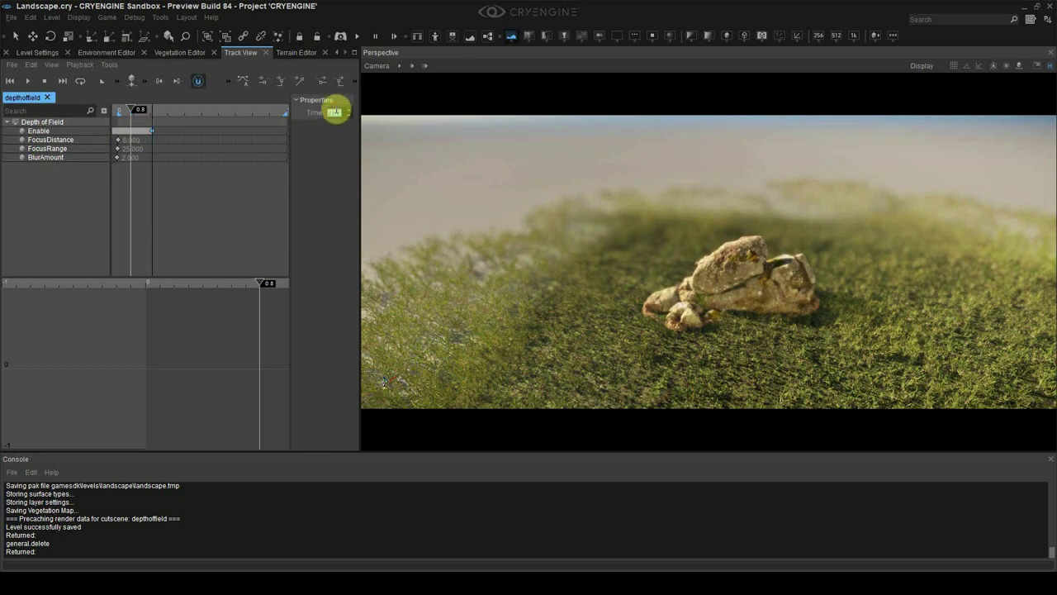
pyautogui.write('0')
pyautogui.press('Return')
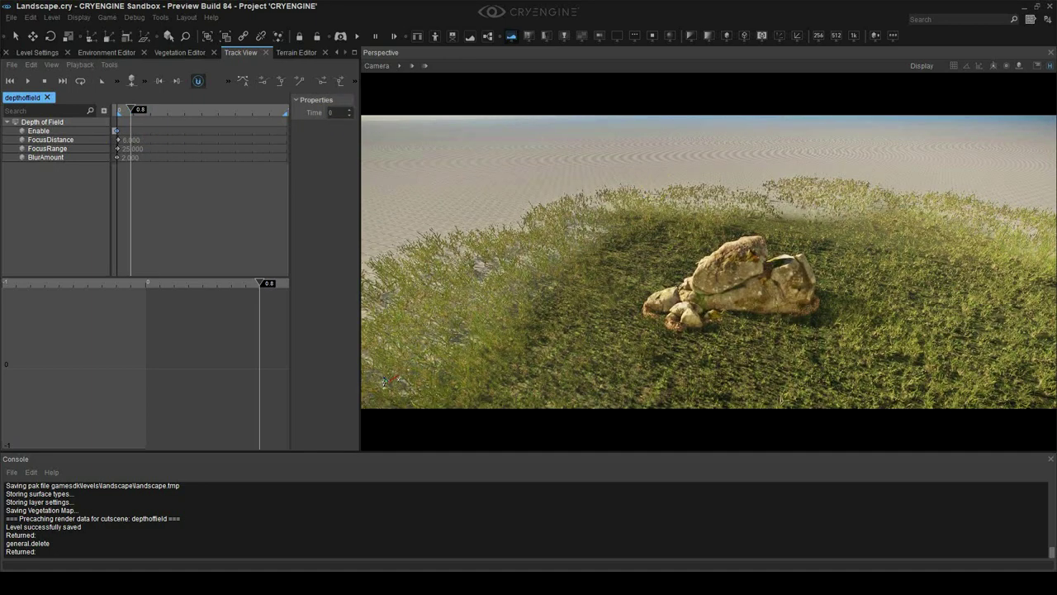
pyautogui.press('s')
pyautogui.hotkey('ctrl', 's')
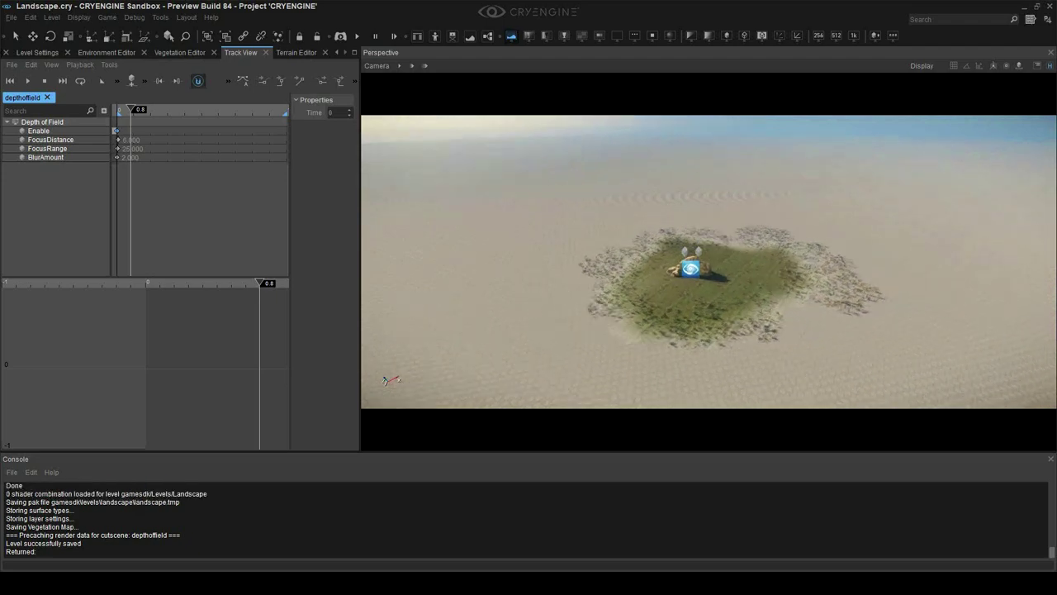
# - Examine the extent of the grass patch around the rocks and survey the whole terrain from far above
pyautogui.scroll(10, 714, 275)
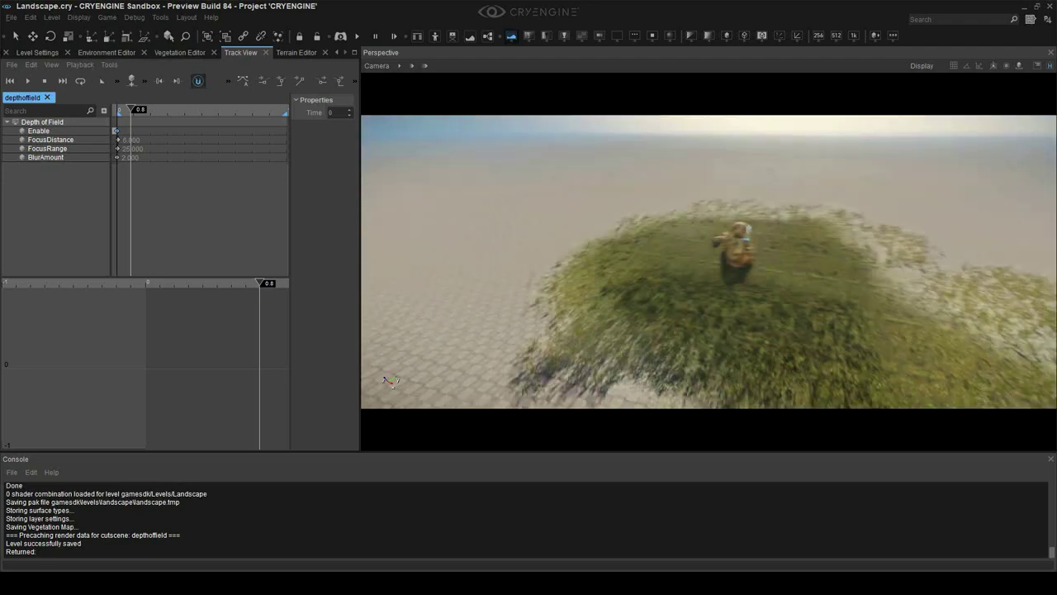
pyautogui.scroll(-10, 709, 261)
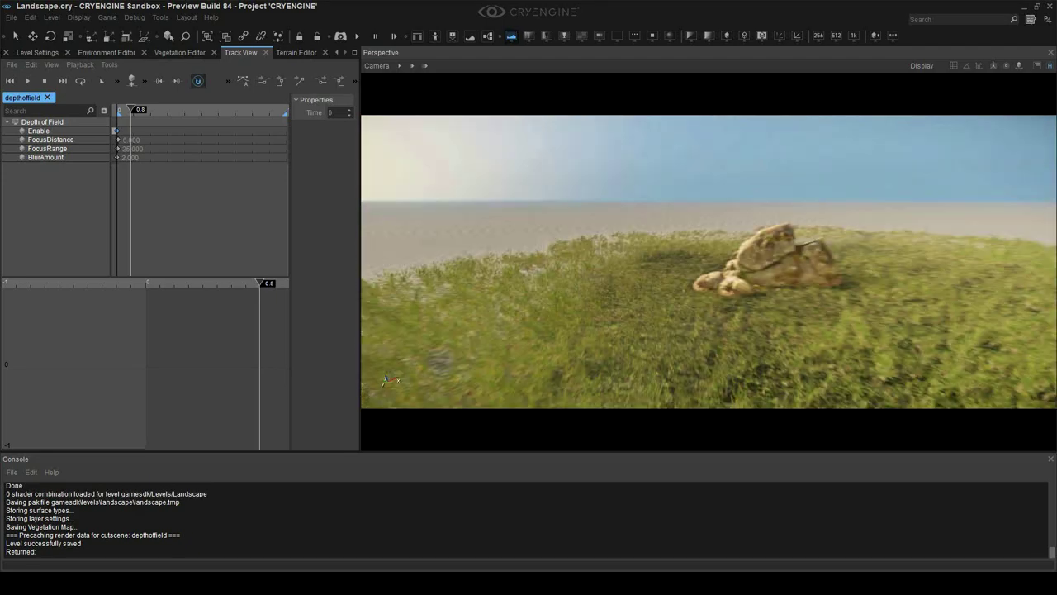
pyautogui.scroll(-5, 767, 212)
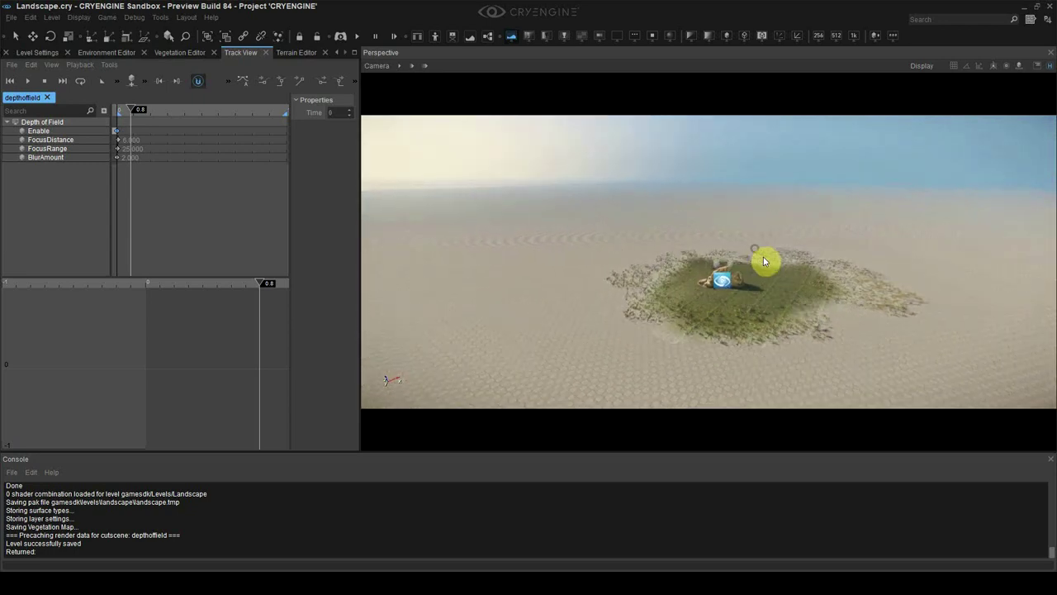
pyautogui.moveTo(637, 215); pyautogui.dragTo(777, 300)
pyautogui.scroll(6, 777, 301)
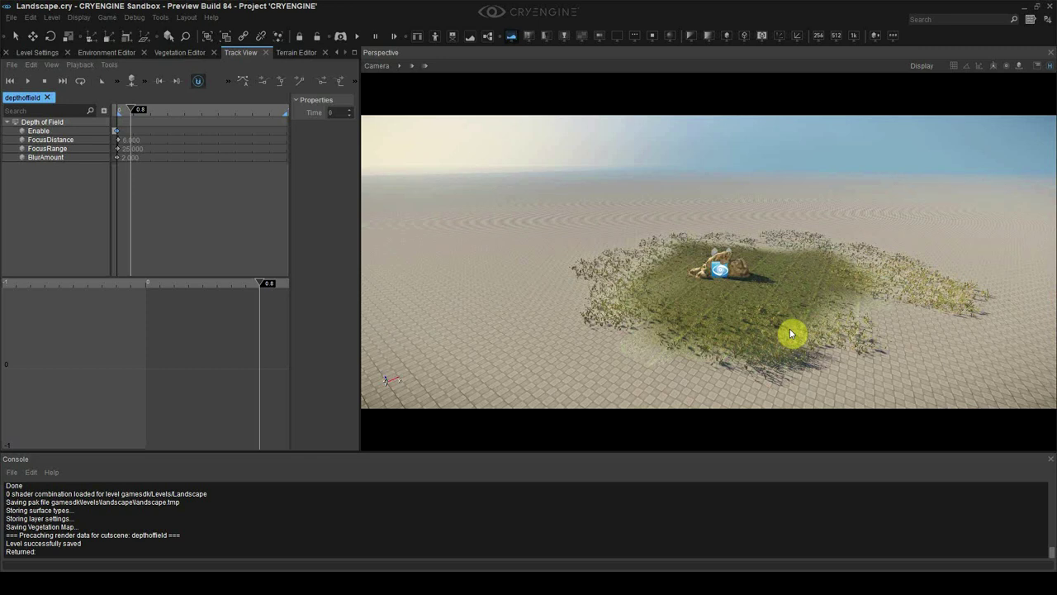
pyautogui.click(716, 258)
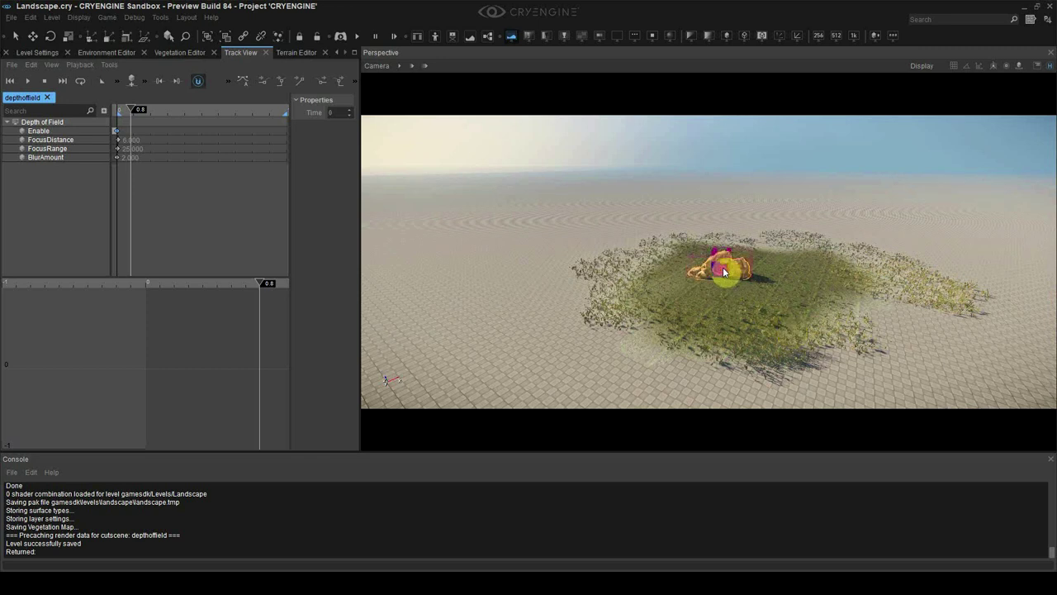
pyautogui.scroll(-3, 718, 263)
pyautogui.press('2')
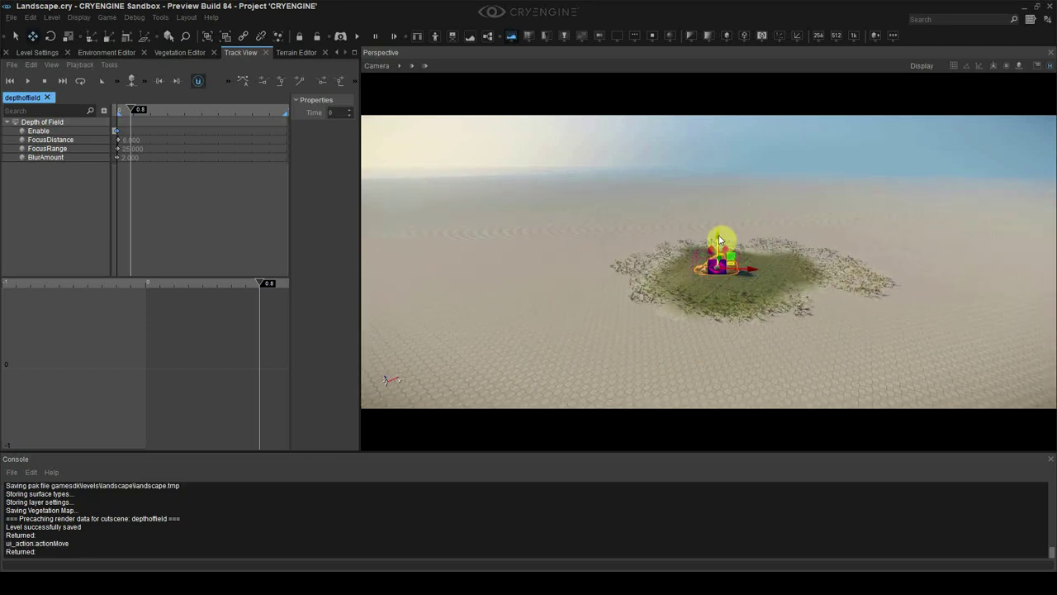
pyautogui.scroll(-3, 737, 247)
pyautogui.moveTo(737, 246); pyautogui.dragTo(760, 276, button='right')
pyautogui.scroll(-4, 756, 279)
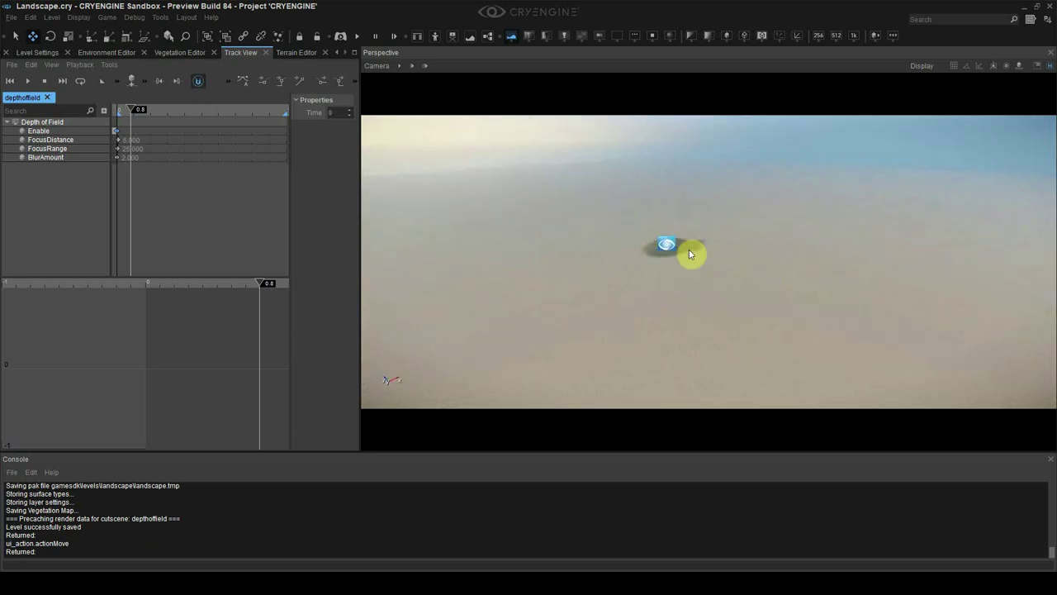
pyautogui.moveTo(598, 228); pyautogui.dragTo(703, 327)
pyautogui.click(711, 271)
pyautogui.moveTo(712, 271); pyautogui.dragTo(667, 259, button='right')
pyautogui.scroll(2, 532, 247)
pyautogui.press('s')
pyautogui.press('w')
pyautogui.press('a')
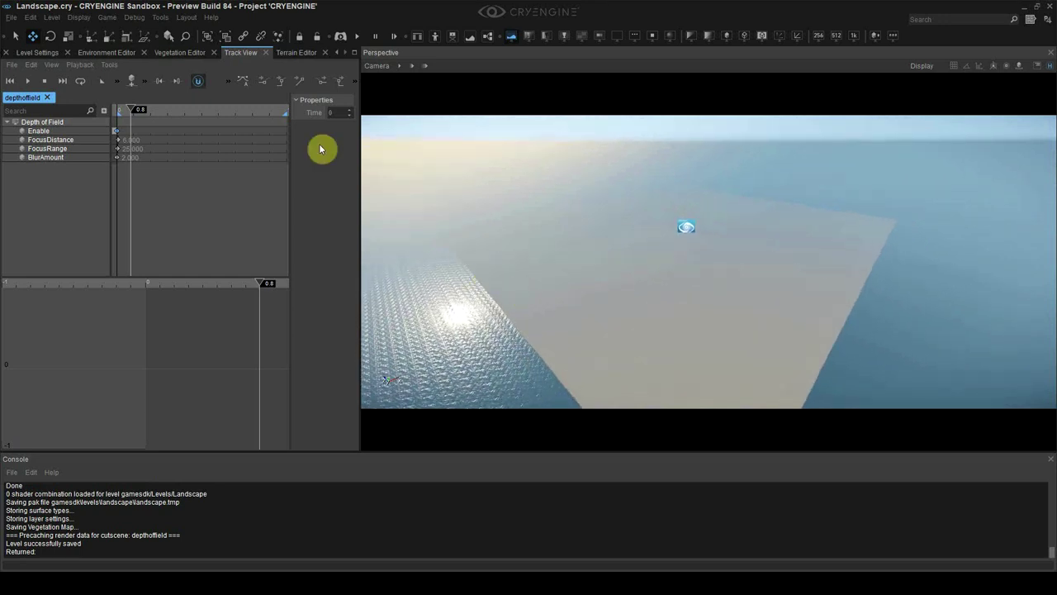
# - Switch to the Terrain Editor's sculpting tools with the whole terrain in view
pyautogui.click(299, 52)
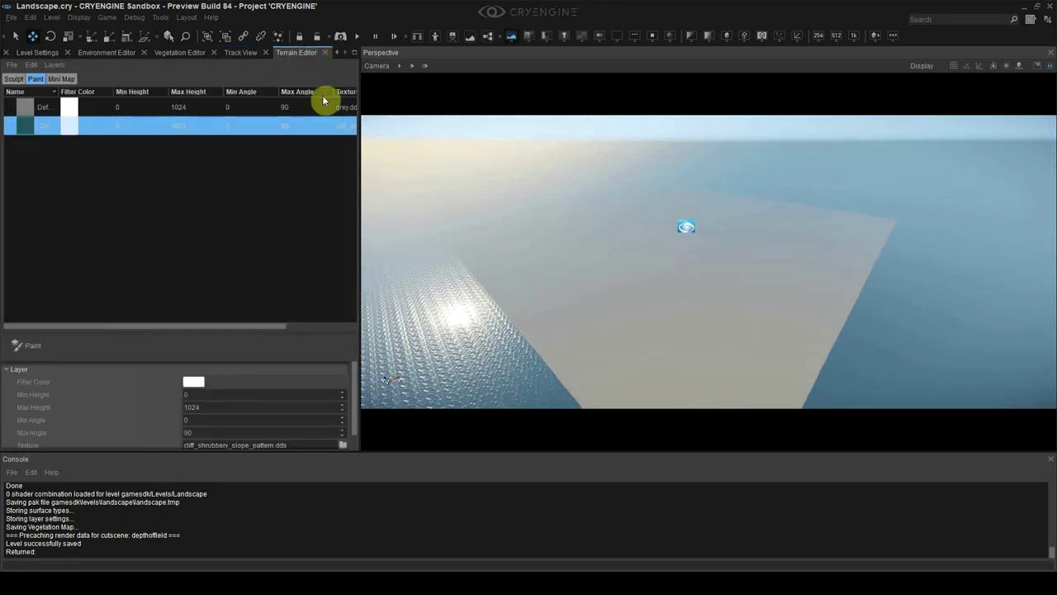
pyautogui.click(13, 79)
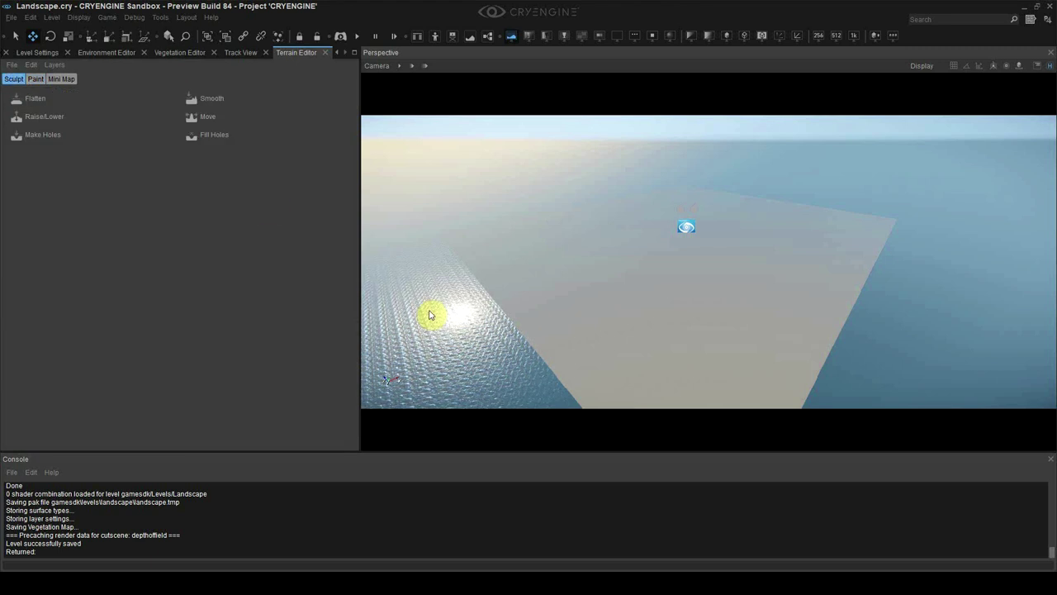
pyautogui.moveTo(568, 261); pyautogui.dragTo(573, 274, button='right')
pyautogui.press('a')
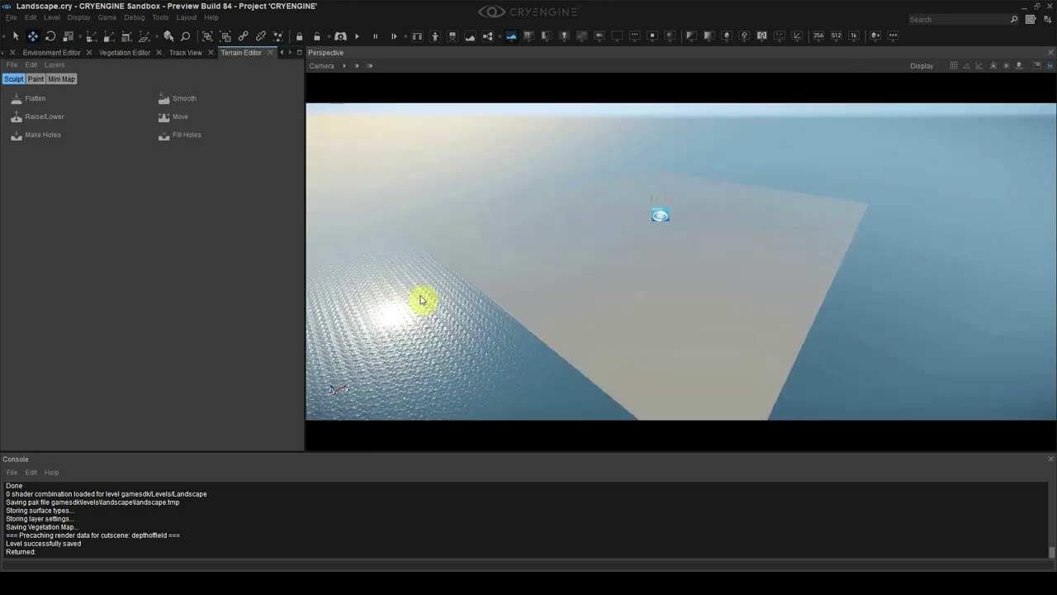
pyautogui.moveTo(683, 331)
pyautogui.mouseDown(button='right')
pyautogui.moveTo(661, 314)
pyautogui.moveTo(694, 324)
pyautogui.moveTo(684, 332)
pyautogui.mouseUp(button='right')
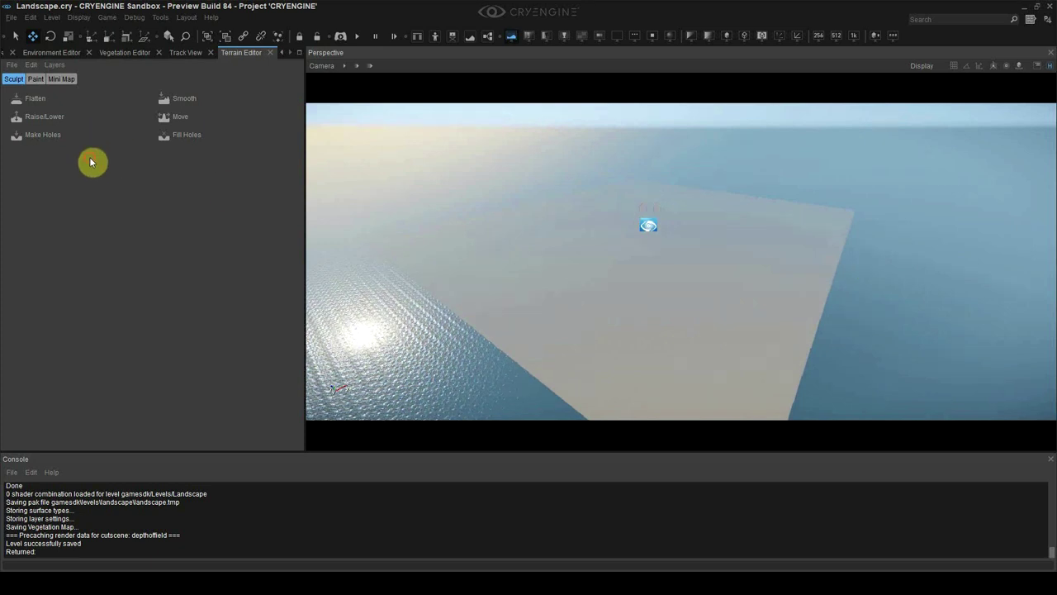
pyautogui.moveTo(497, 248); pyautogui.dragTo(490, 247, button='right')
pyautogui.scroll(2, 497, 248)
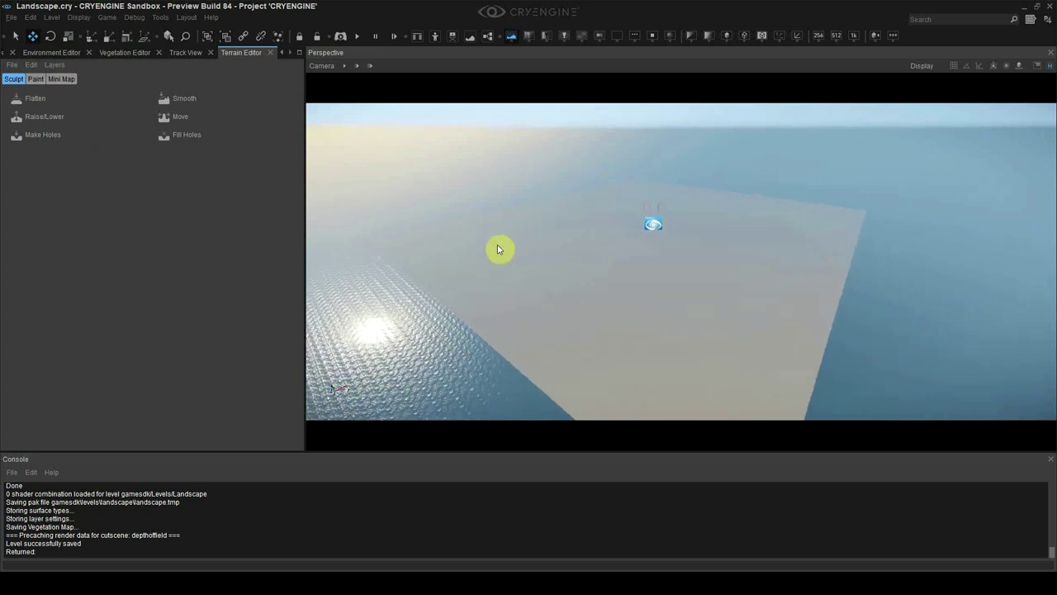
# - Sculpt hills across the terrain with the Raise/Lower brush at Outside Radius about 167, Inside Radius about 12.6 and Height about 6.4
pyautogui.click(48, 116)
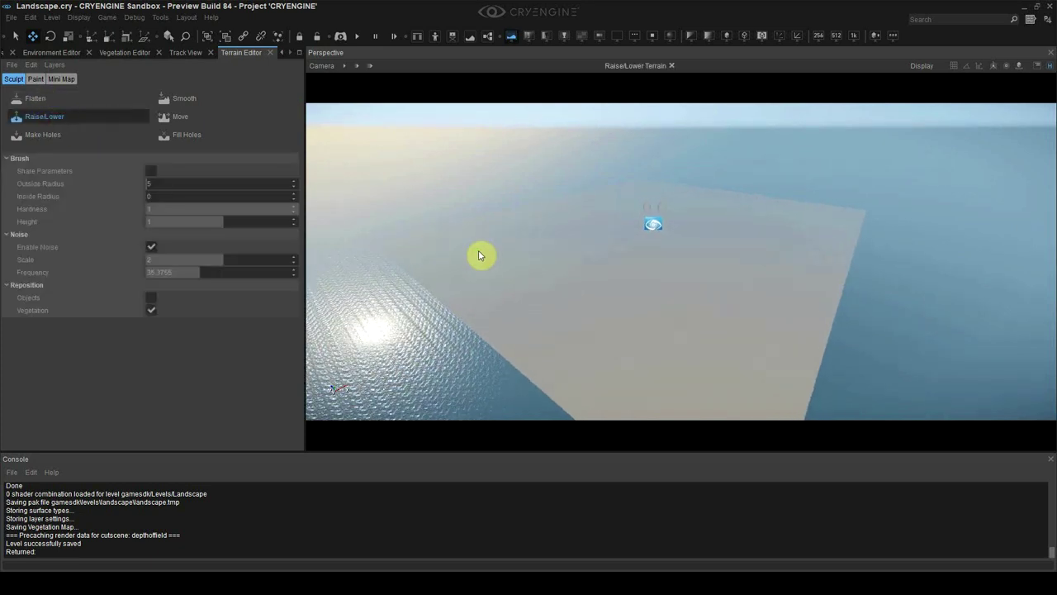
pyautogui.moveTo(164, 184)
pyautogui.mouseDown()
pyautogui.moveTo(211, 186)
pyautogui.moveTo(169, 220)
pyautogui.mouseUp()
pyautogui.moveTo(511, 249)
pyautogui.mouseDown()
pyautogui.moveTo(734, 309)
pyautogui.moveTo(575, 284)
pyautogui.moveTo(605, 302)
pyautogui.mouseUp()
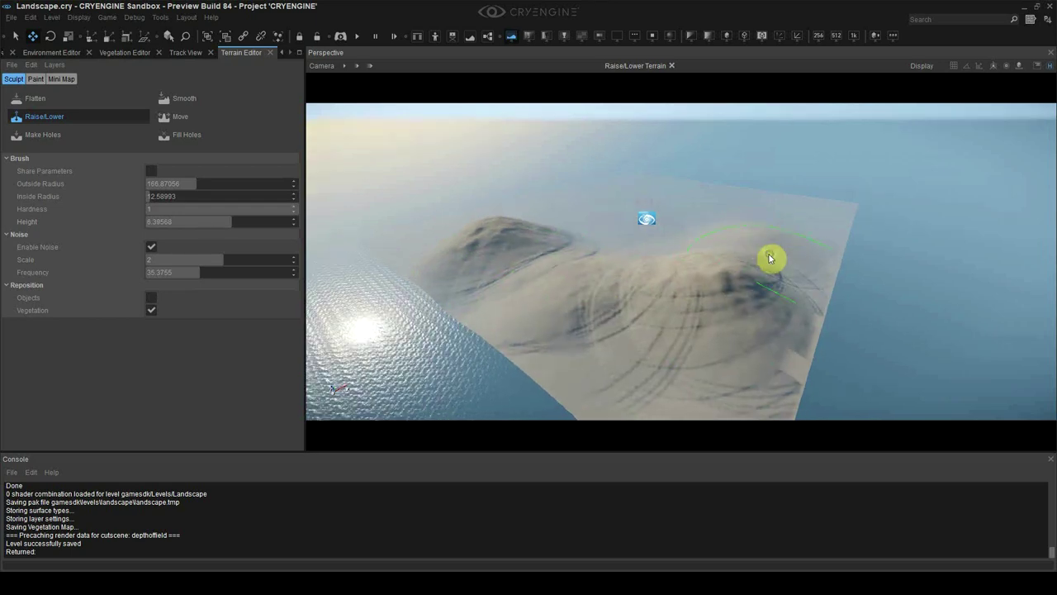
# - Undo all the Raise/Lower strokes that sculpted the hills
pyautogui.hotkey('ctrl', 'z')
pyautogui.hotkey('ctrl', 'z')
pyautogui.hotkey('ctrl', 'z')
pyautogui.hotkey('ctrl', 'z')
pyautogui.hotkey('ctrl', 'z')
pyautogui.hotkey('ctrl', 'z')
pyautogui.hotkey('ctrl', 'z')
pyautogui.hotkey('ctrl', 'z')
pyautogui.hotkey('ctrl', 'z')
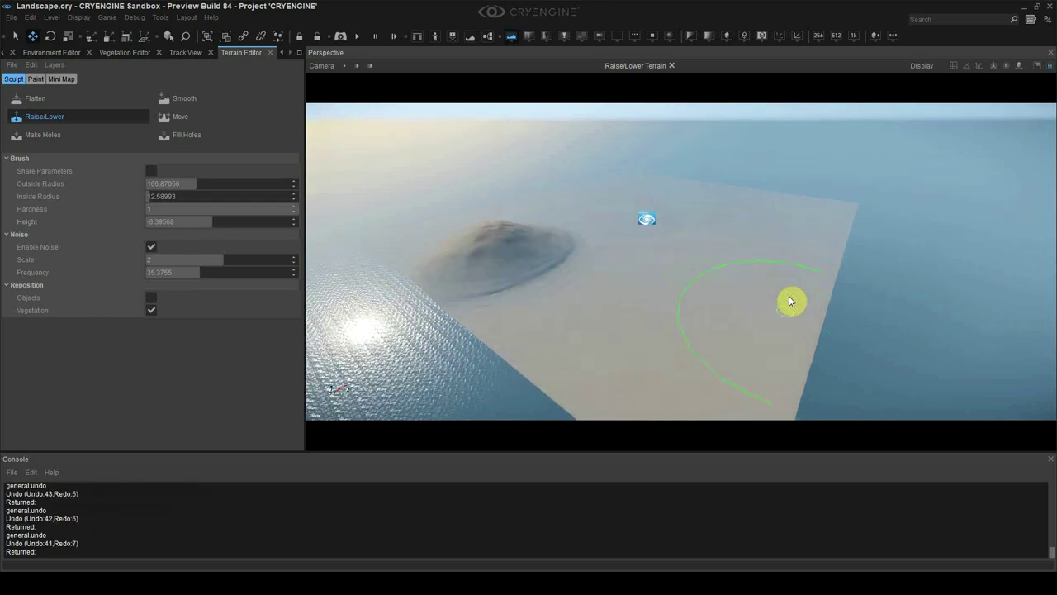
# - Try generating terrain with the preset settings, including Feature Size 7 and Bumpiness 0.4, and undo the generated terrain
pyautogui.click(11, 64)
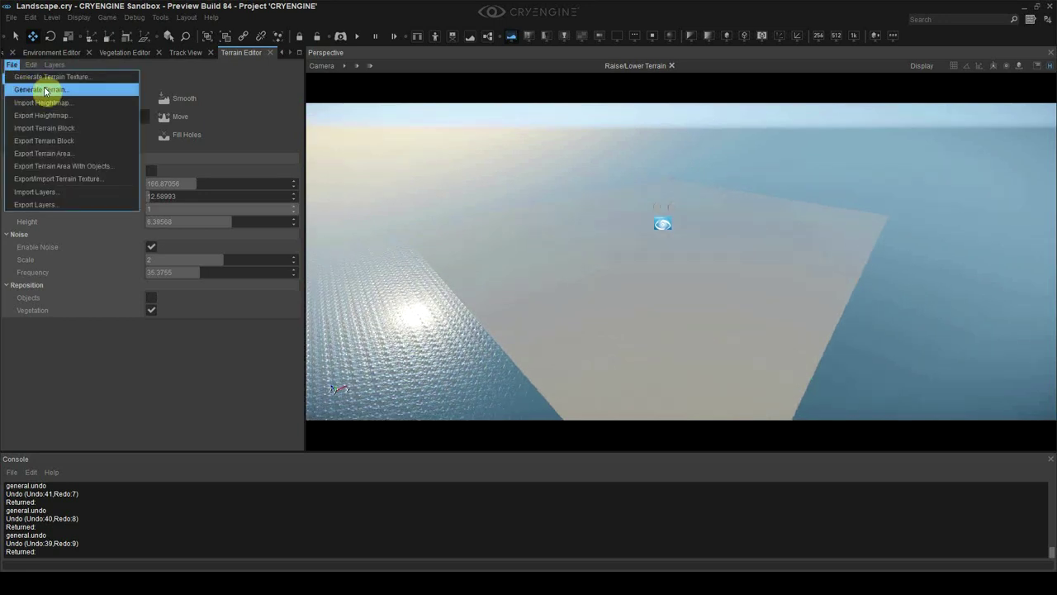
pyautogui.click(41, 88)
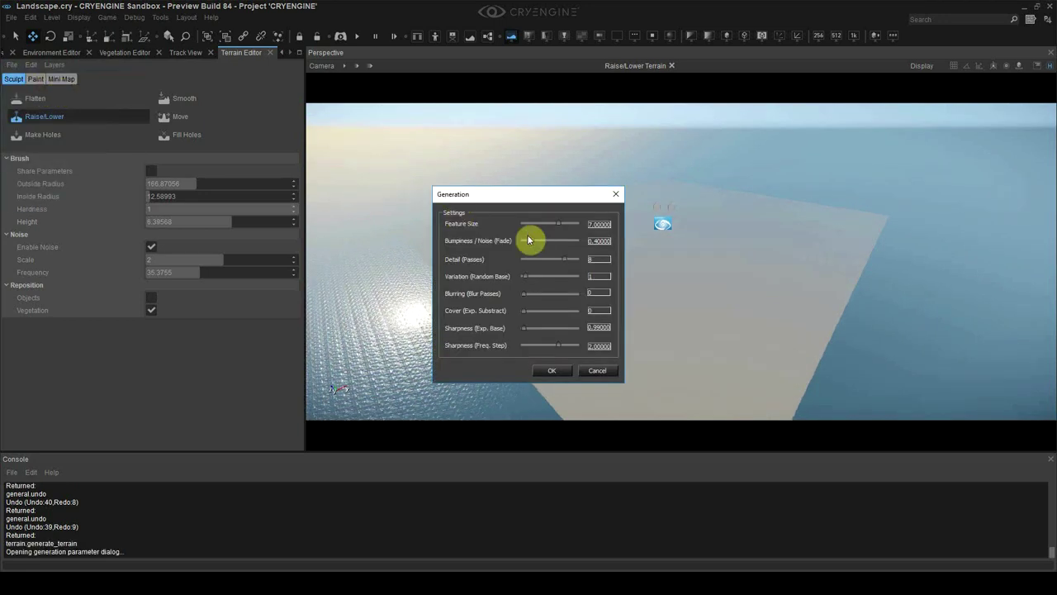
pyautogui.click(567, 372)
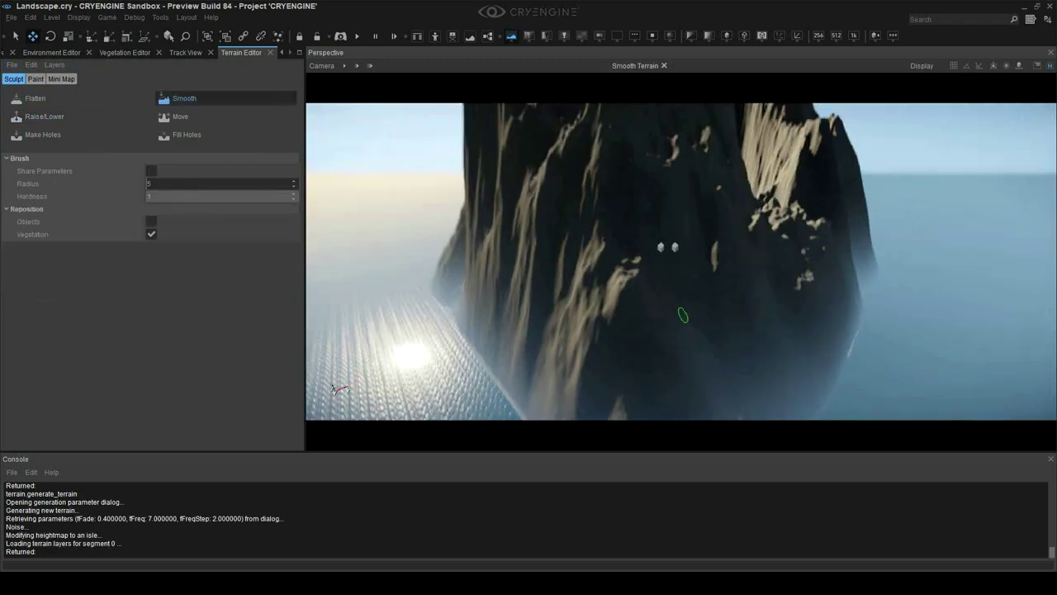
pyautogui.keyDown('shift'); pyautogui.moveTo(675, 302); pyautogui.dragTo(670, 332, button='right'); pyautogui.keyUp('shift')
pyautogui.hotkey('ctrl', 'z')
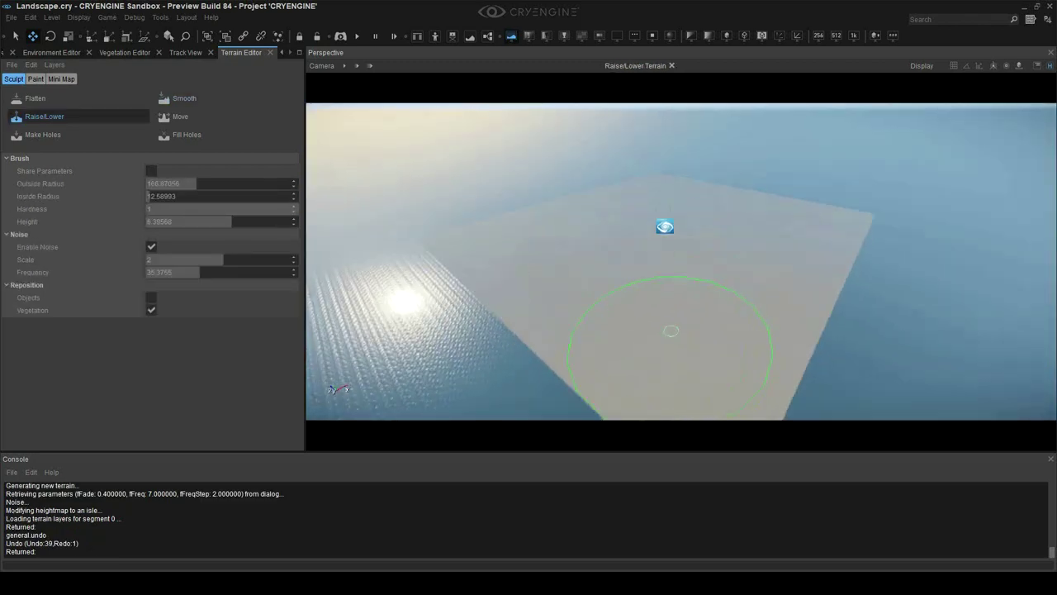
# - Resize the terrain to a 4096 x 4096 Heightmap Resolution at 1 meter per unit
pyautogui.click(31, 64)
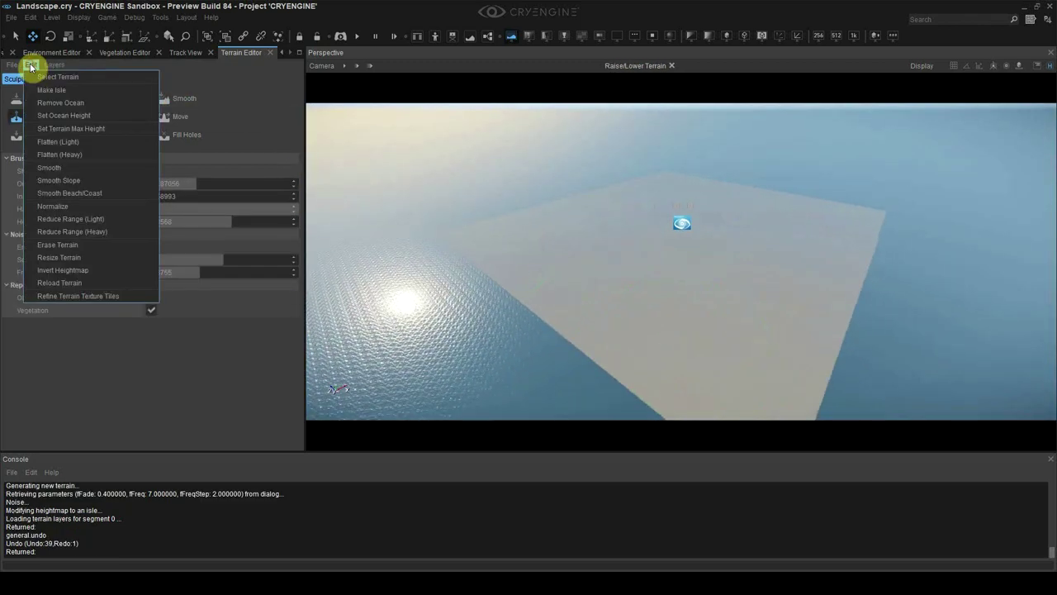
pyautogui.click(57, 258)
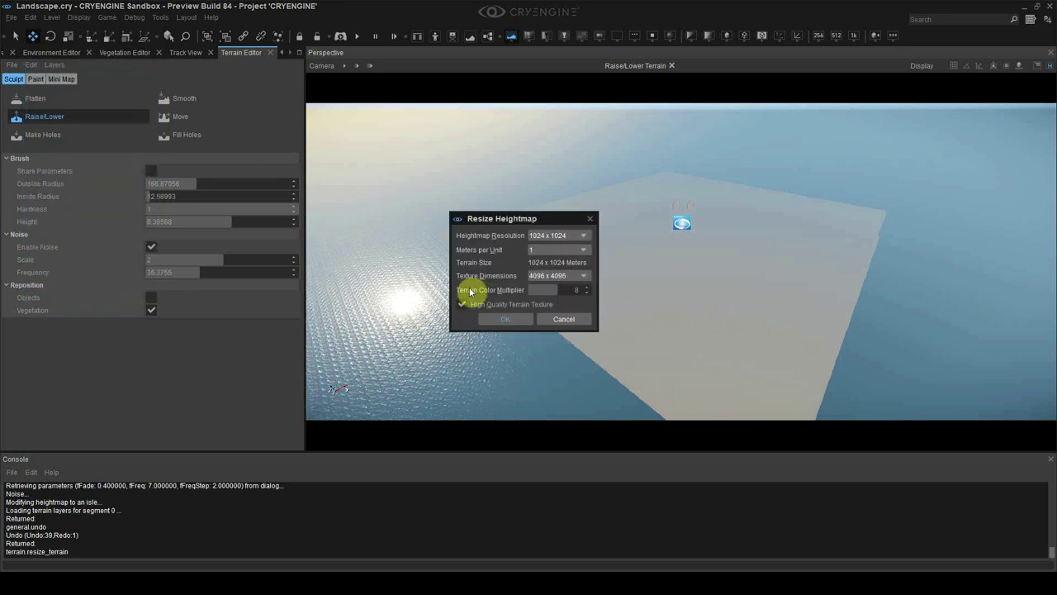
pyautogui.click(550, 237)
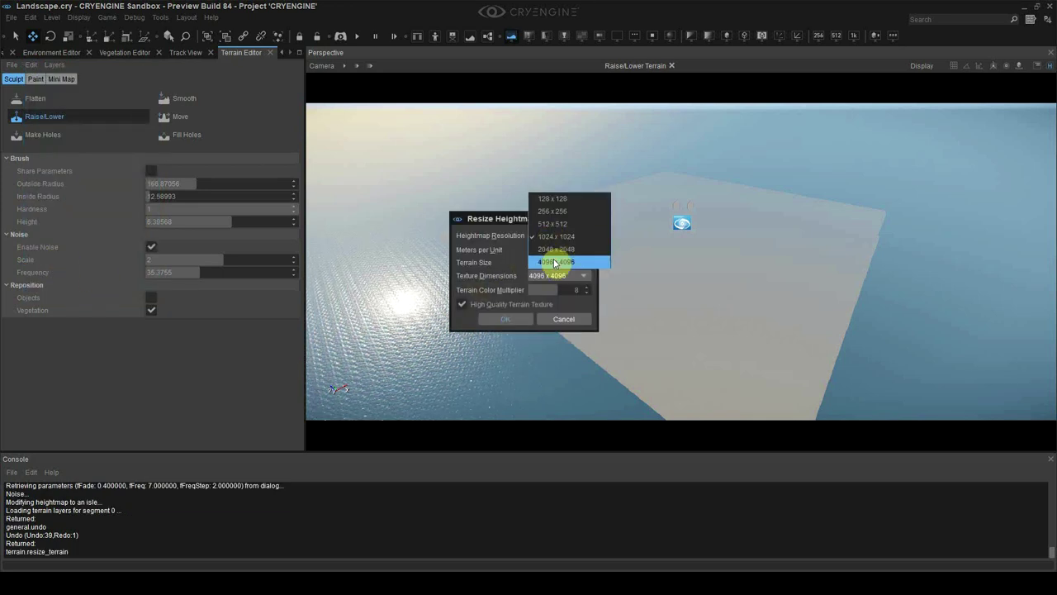
pyautogui.click(553, 263)
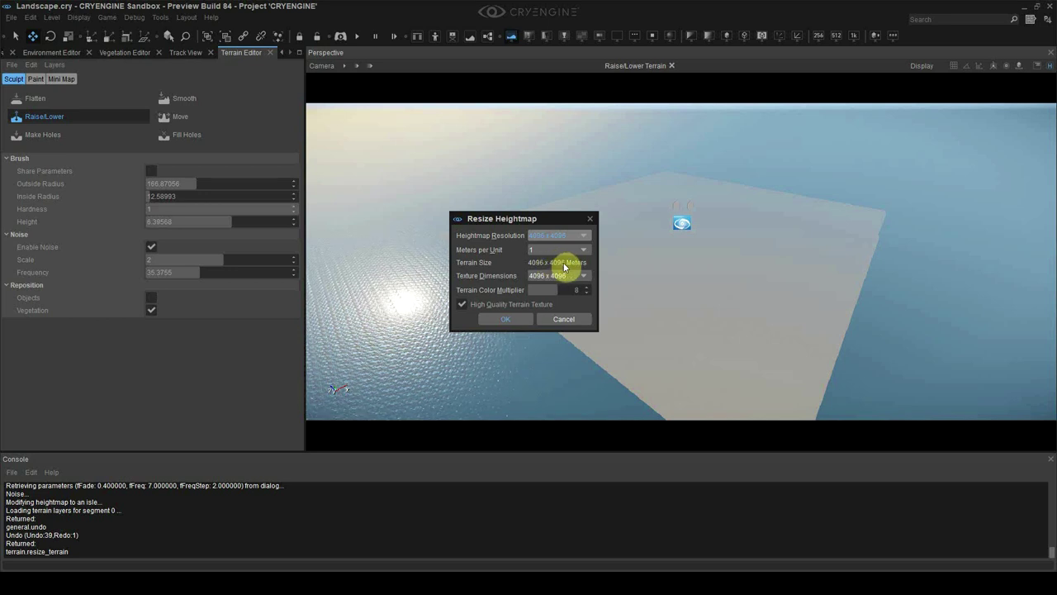
pyautogui.click(526, 319)
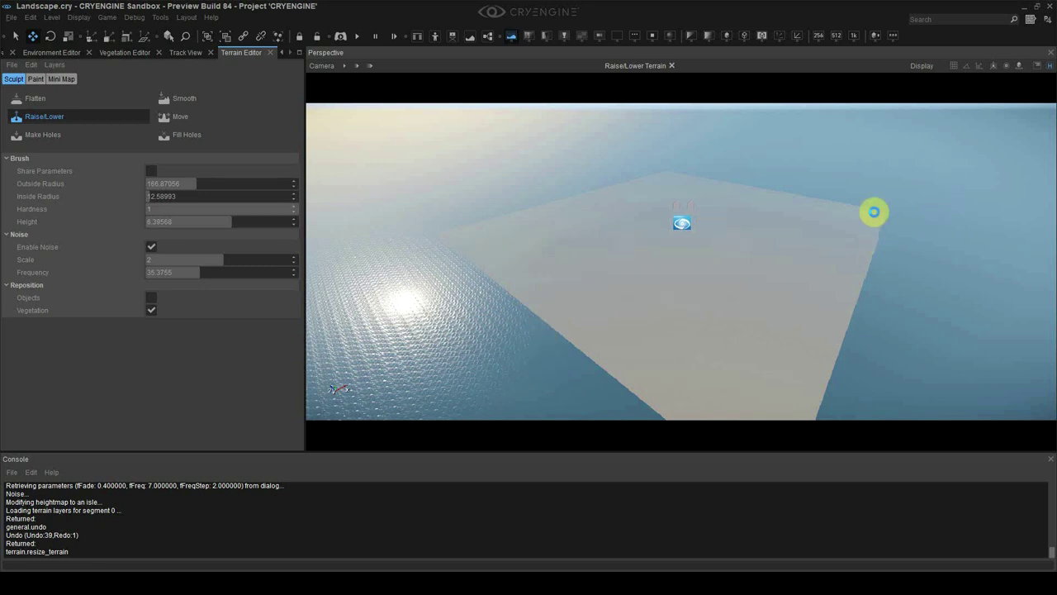
# - Generate terrain on the enlarged heightmap with the preset settings, including Feature Size 7, Bumpiness 0.4 and Detail 8
pyautogui.moveTo(681, 261); pyautogui.dragTo(741, 313, button='right')
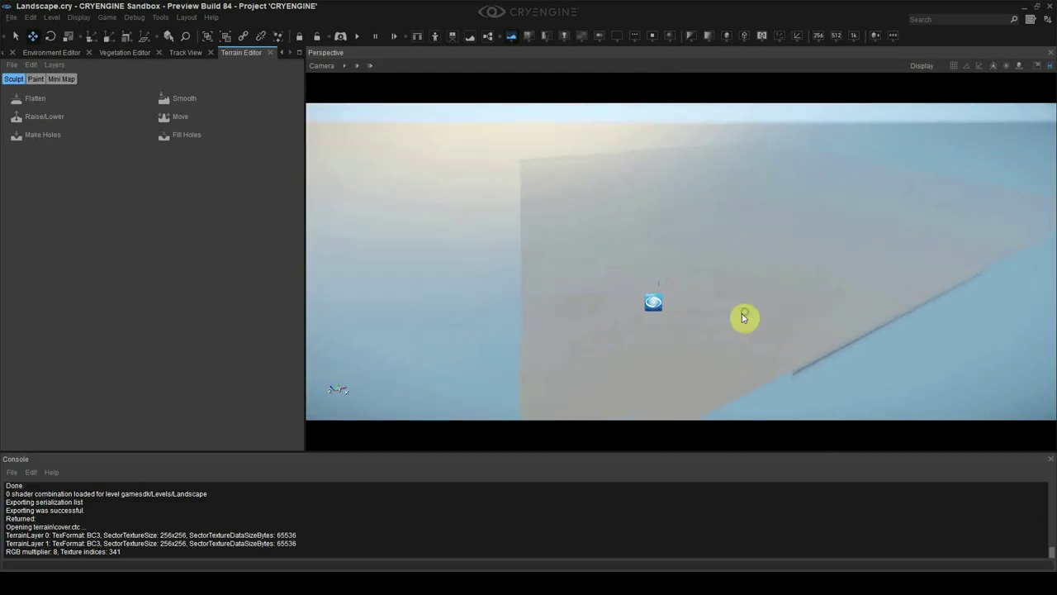
pyautogui.moveTo(669, 312); pyautogui.dragTo(530, 210, button='right')
pyautogui.click(609, 311)
pyautogui.click(11, 64)
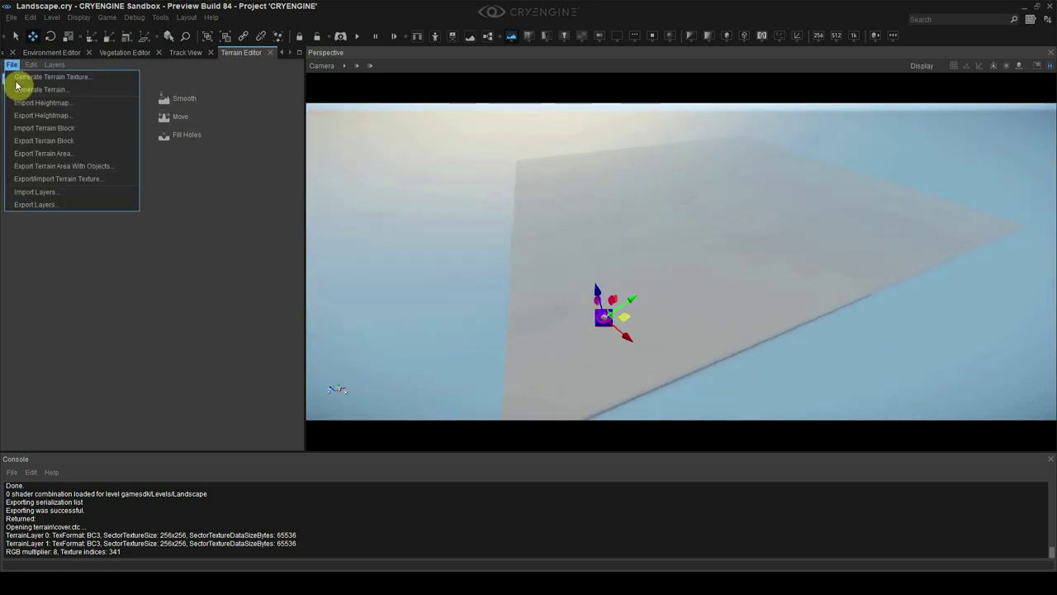
pyautogui.click(21, 91)
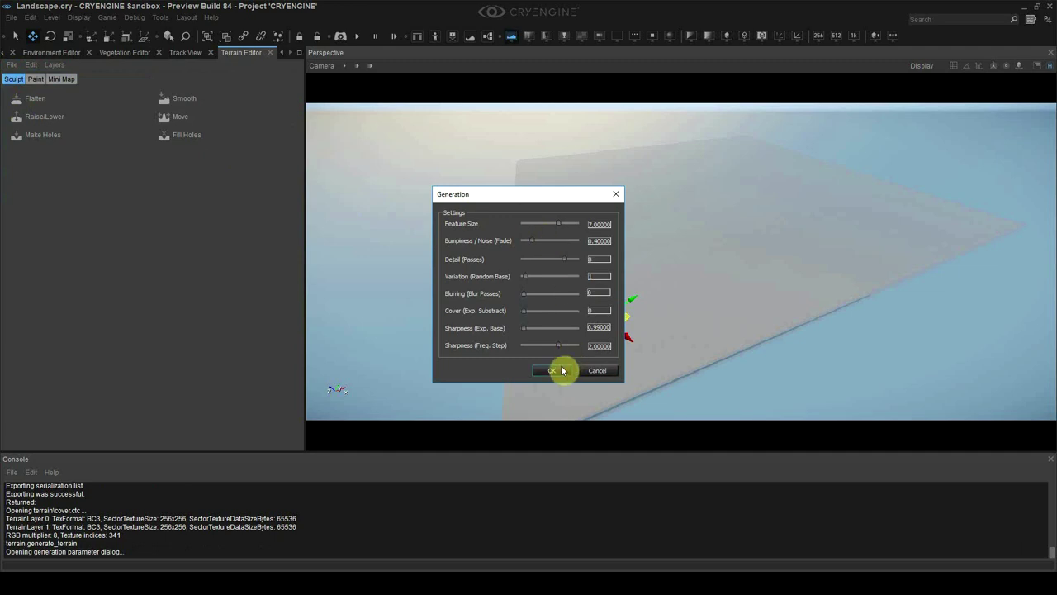
pyautogui.click(561, 370)
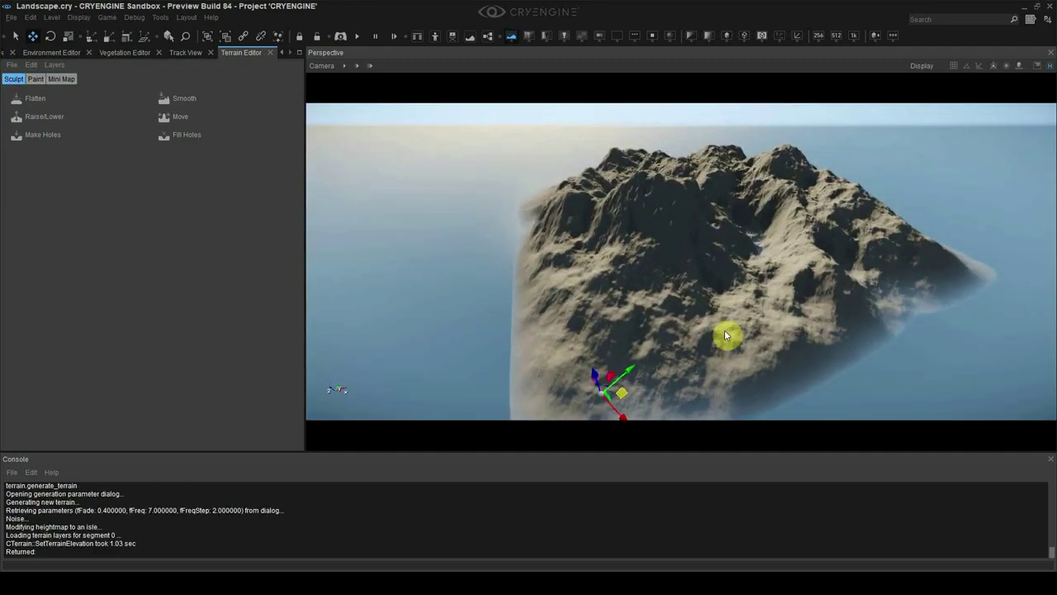
# - Examine the overall shape and height of the generated mountain island from several viewpoints
pyautogui.press('w')
pyautogui.moveTo(724, 335); pyautogui.dragTo(703, 311, button='right')
pyautogui.press('w')
pyautogui.scroll(2, 619, 301)
pyautogui.press('s')
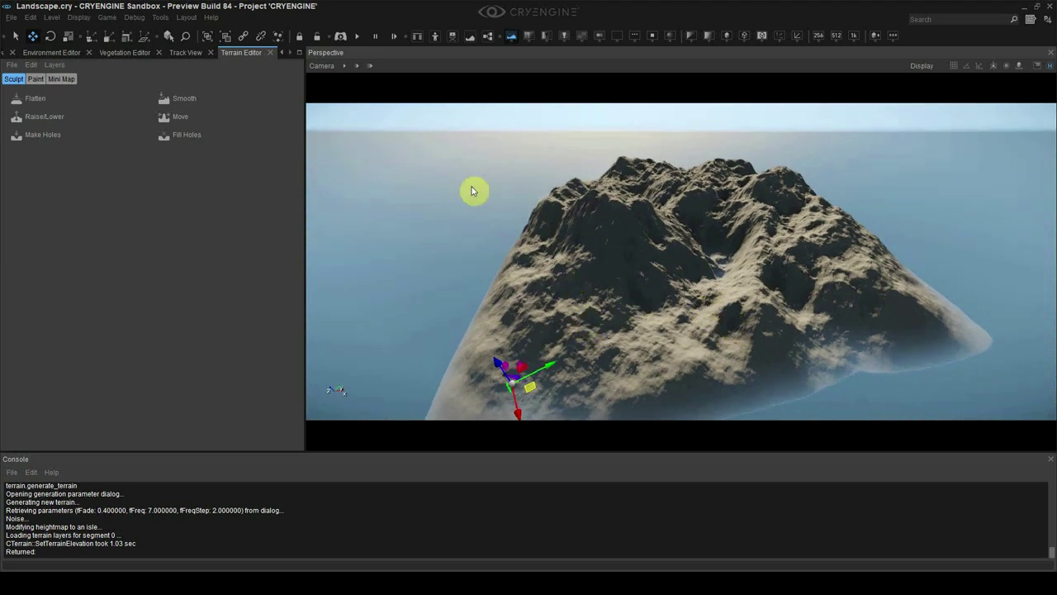
pyautogui.click(30, 66)
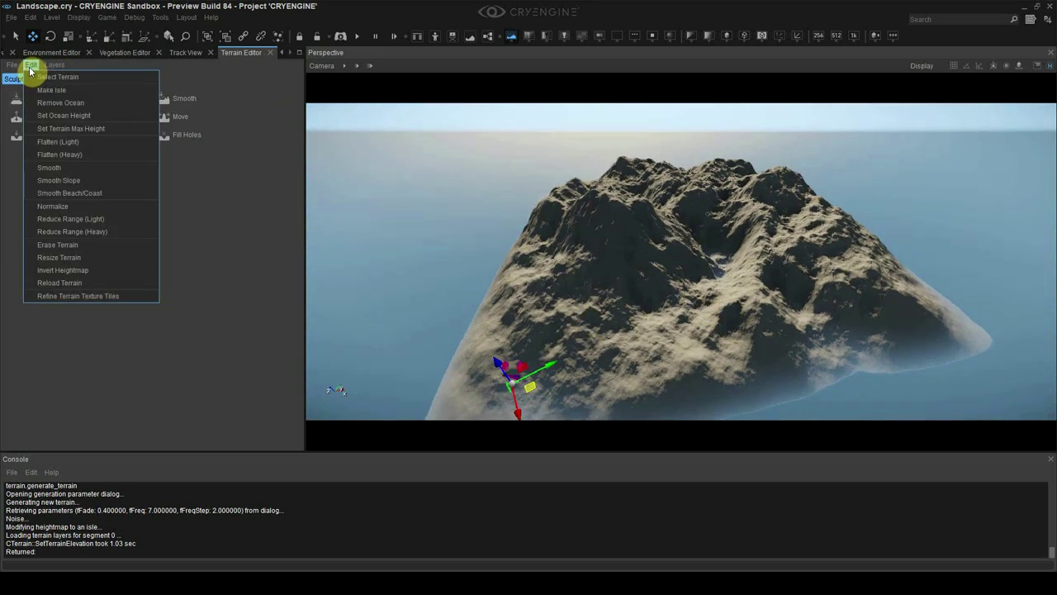
pyautogui.moveTo(482, 245); pyautogui.dragTo(570, 256, button='right')
pyautogui.press('w')
pyautogui.press('s')
pyautogui.press('w')
pyautogui.press('s')
pyautogui.press('s')
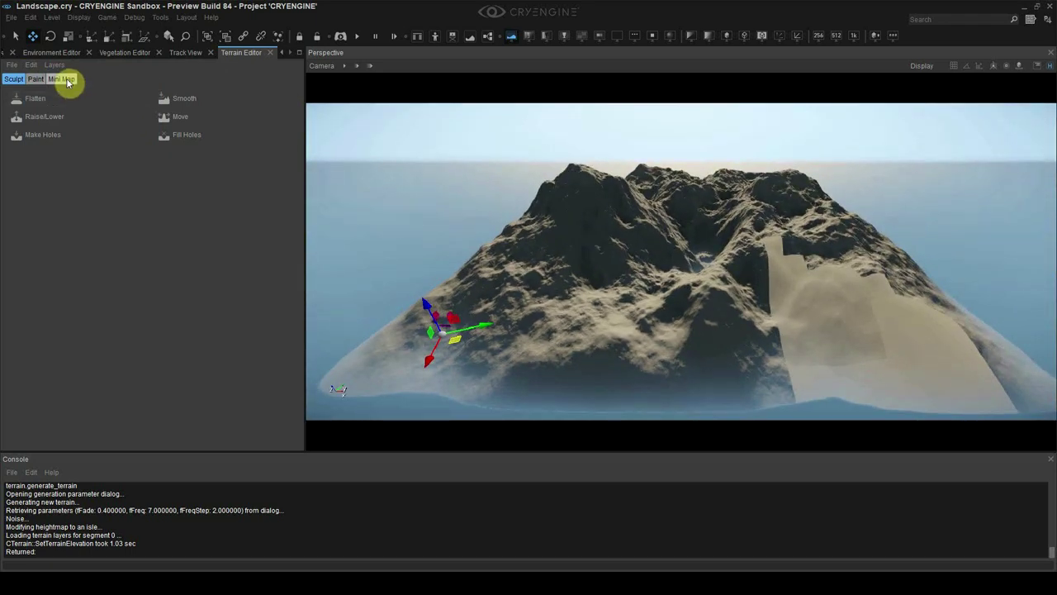
# - Lower the terrain's height differences by applying Reduce Range (Heavy) four times
pyautogui.click(30, 64)
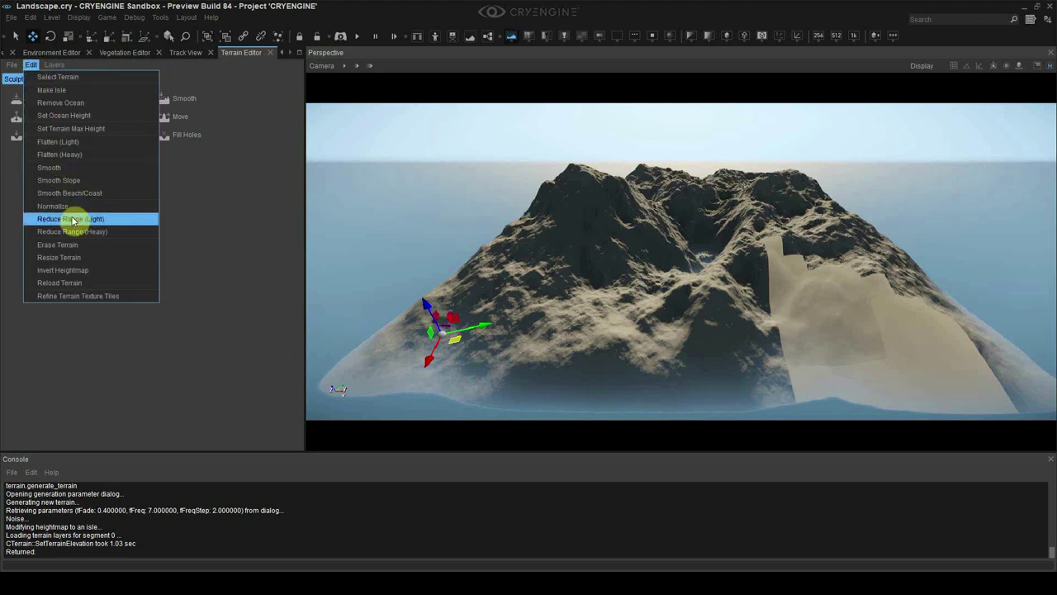
pyautogui.click(99, 232)
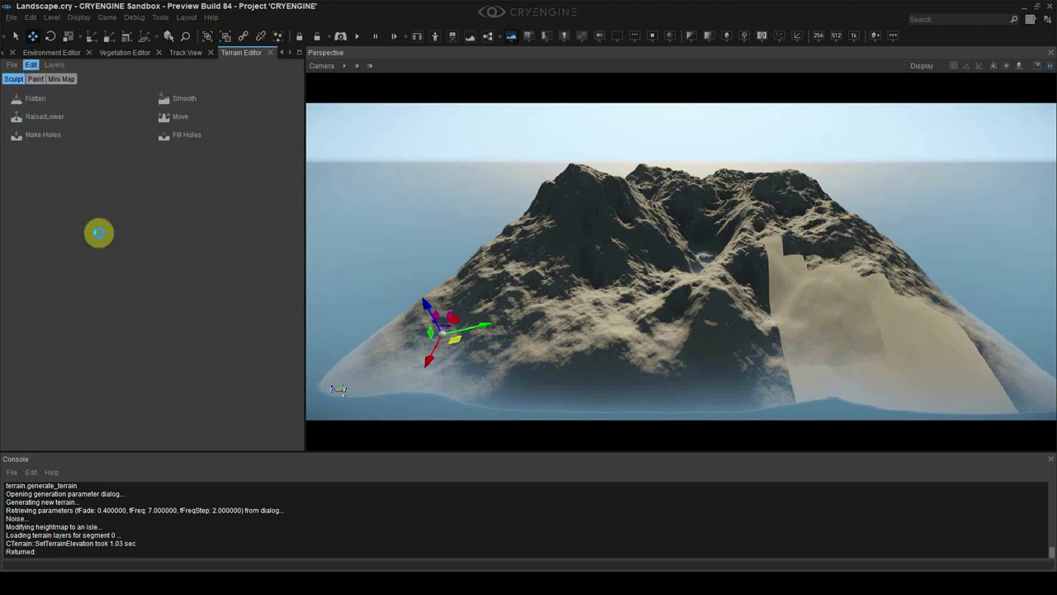
pyautogui.click(31, 64)
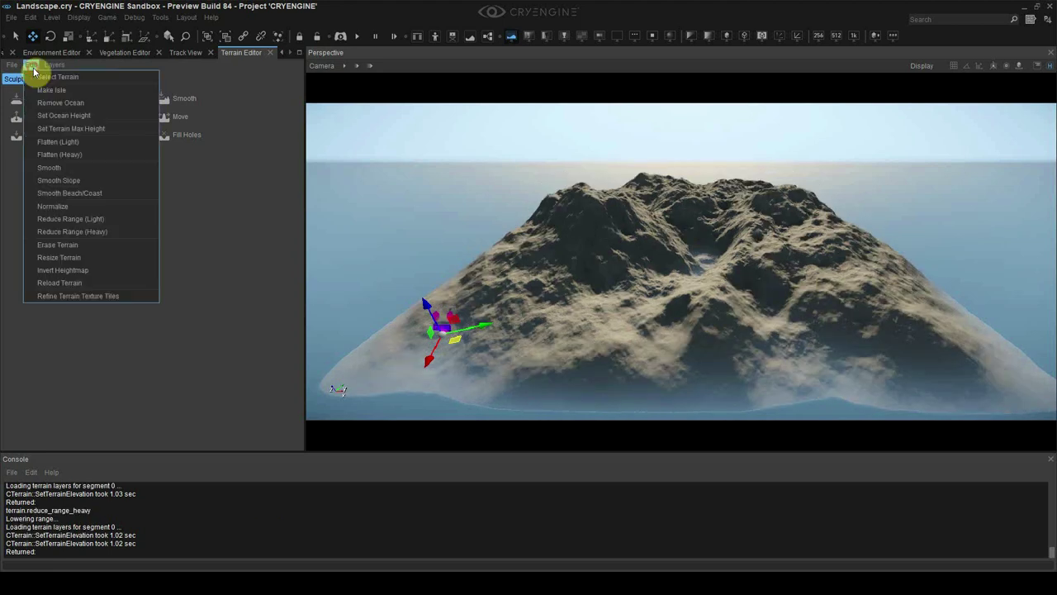
pyautogui.click(59, 231)
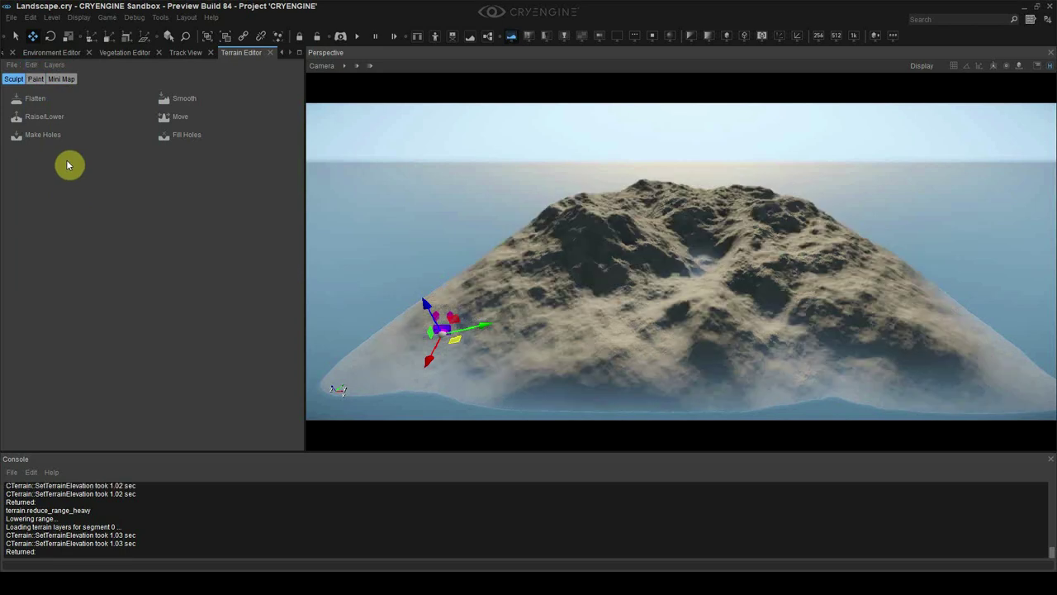
pyautogui.click(31, 65)
pyautogui.click(62, 233)
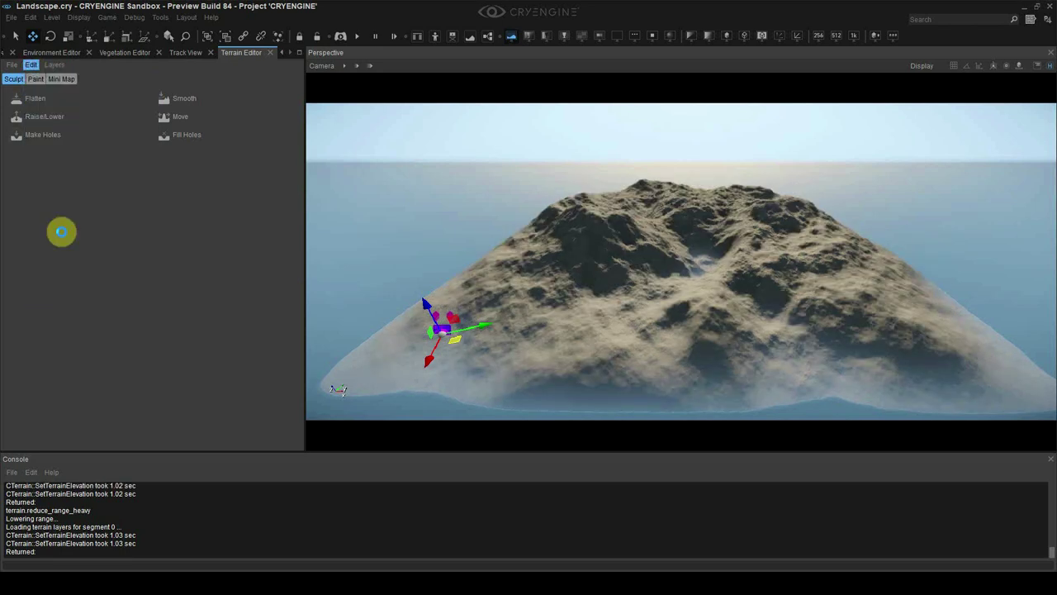
pyautogui.click(31, 65)
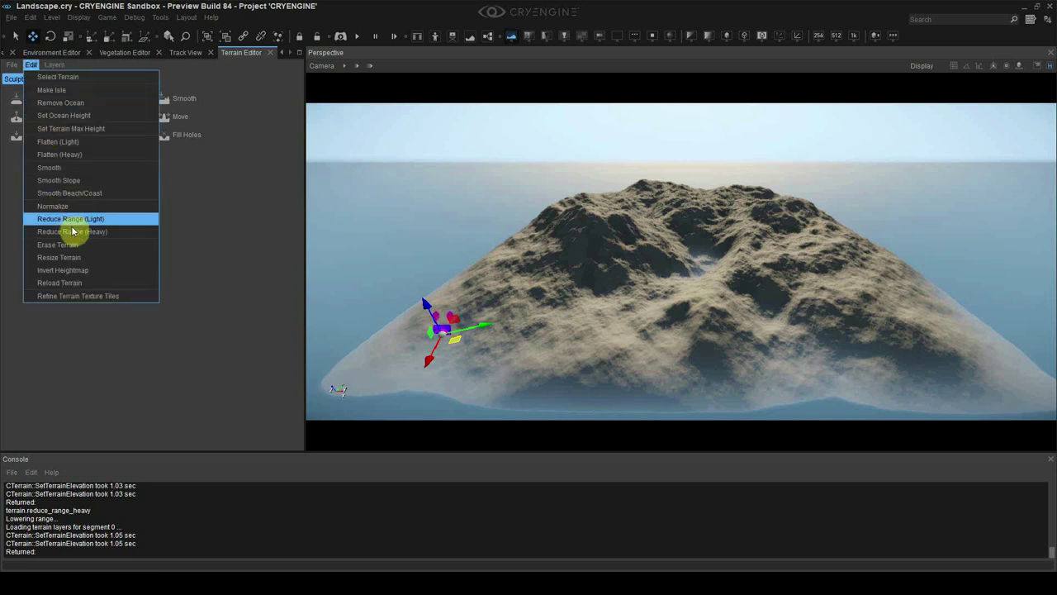
pyautogui.click(107, 226)
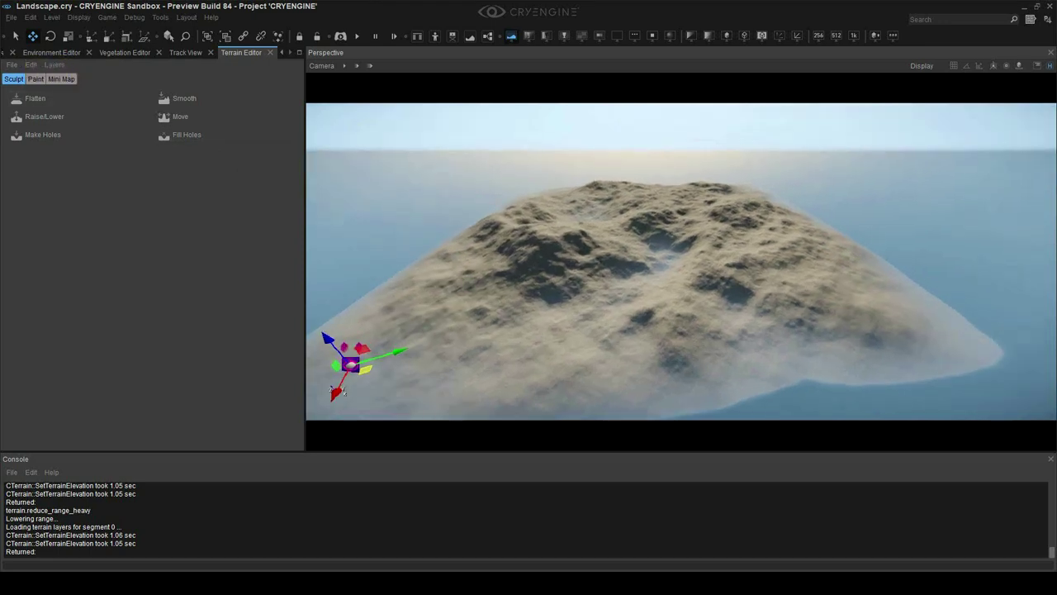
# - Inspect the lowered terrain up close among the hills and from above the whole island
pyautogui.press('w')
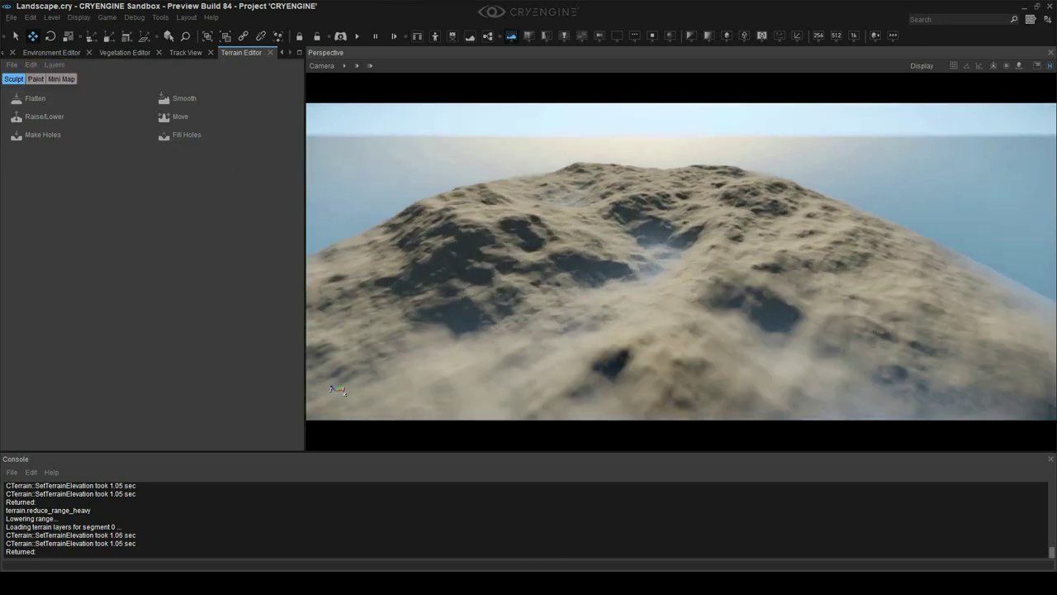
pyautogui.press('w')
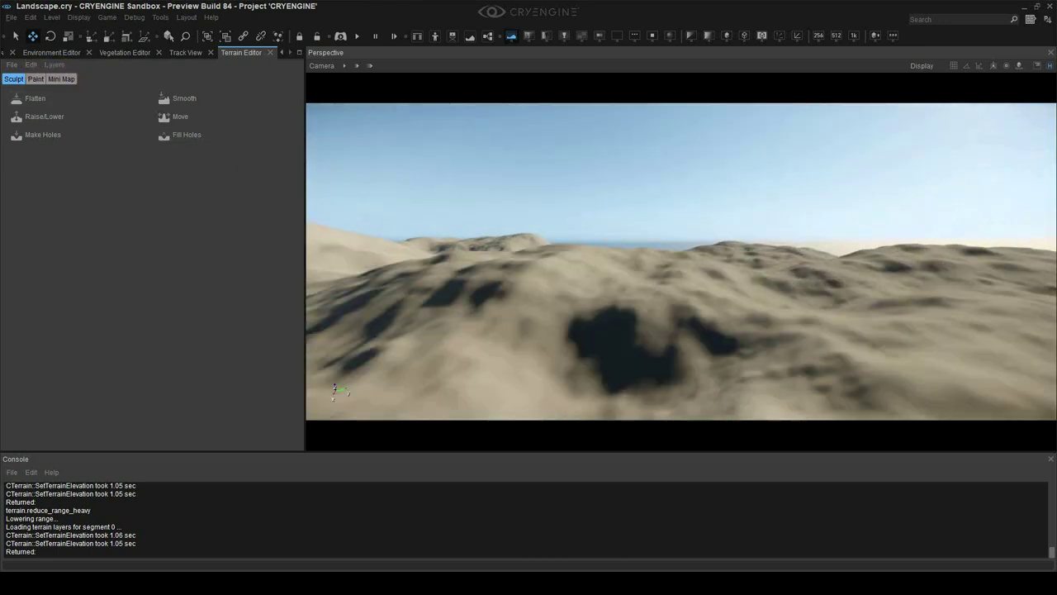
pyautogui.press('w')
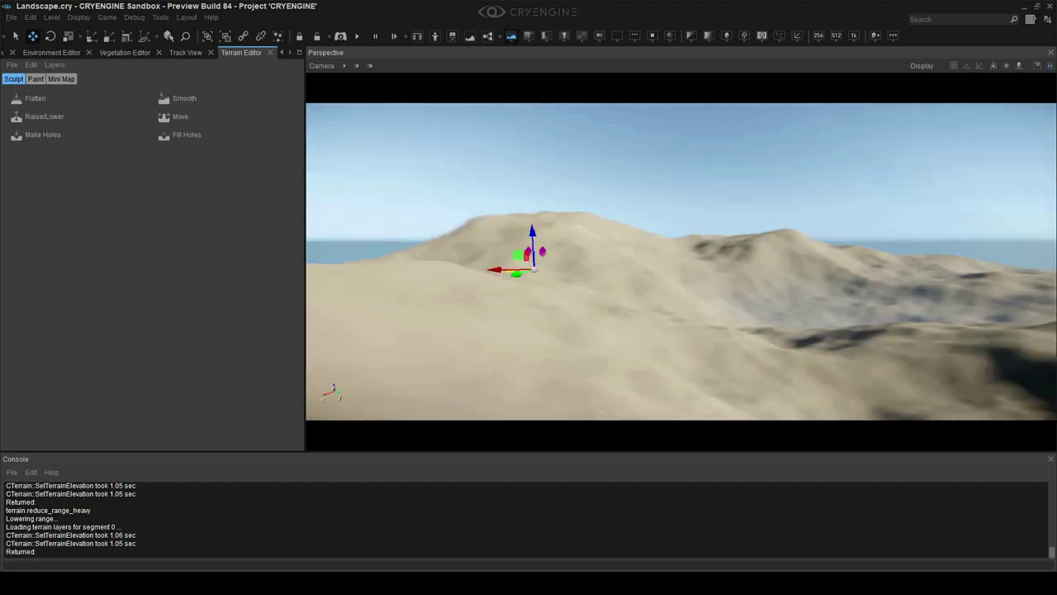
pyautogui.press('s')
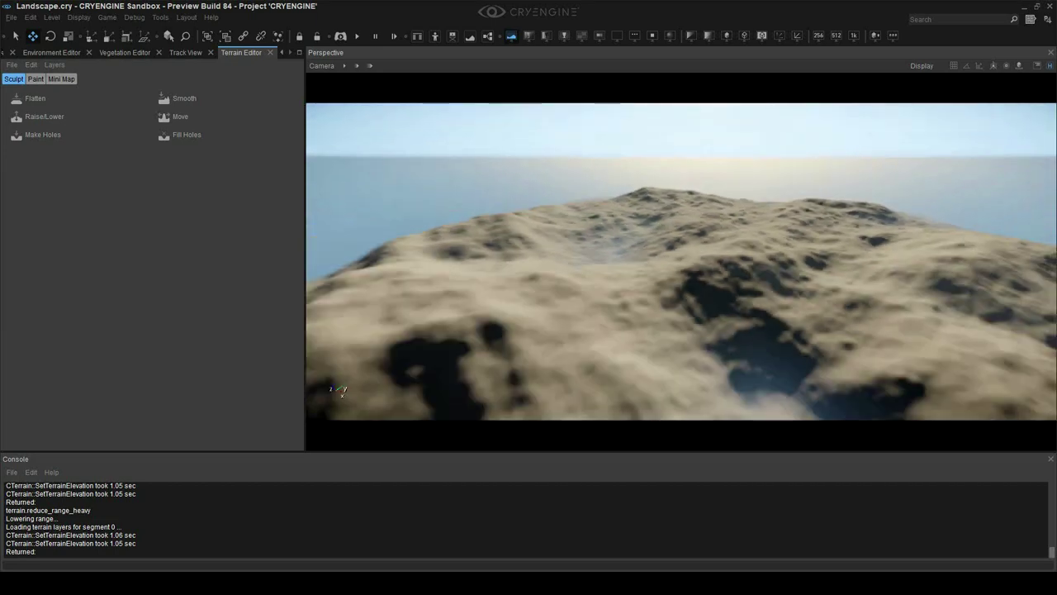
pyautogui.scroll(-3, 548, 173)
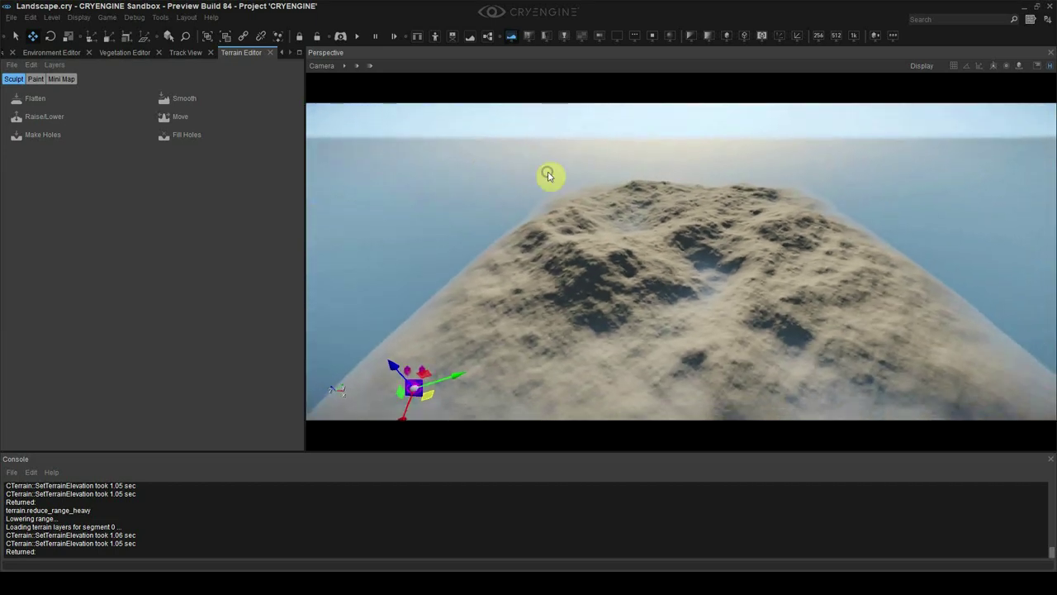
pyautogui.moveTo(551, 153); pyautogui.dragTo(534, 139, button='middle')
pyautogui.press('d')
pyautogui.moveTo(552, 154); pyautogui.dragTo(493, 170, button='right')
pyautogui.press('w')
pyautogui.press('s')
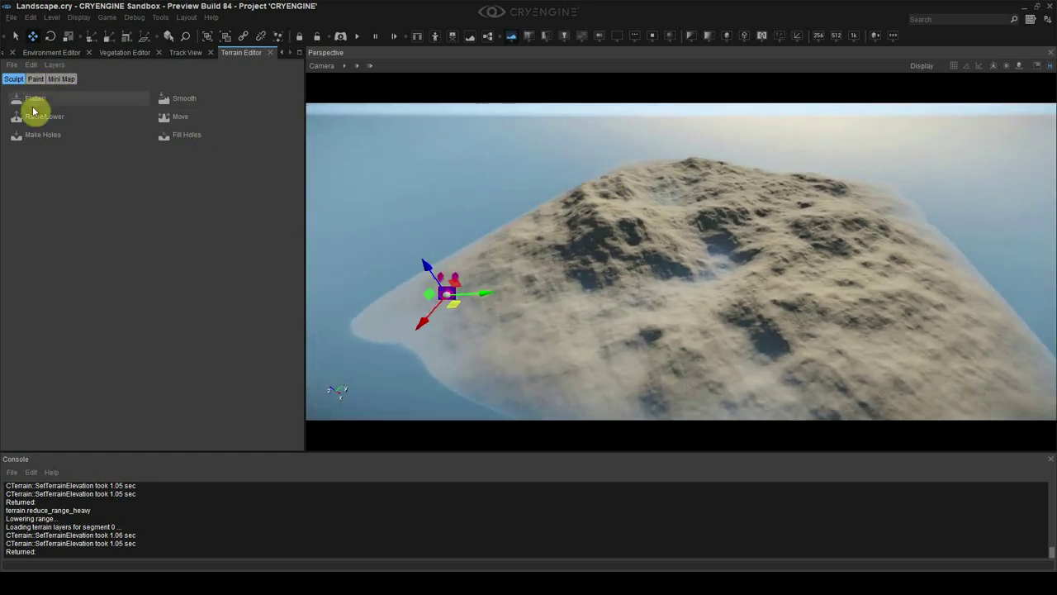
# - Activate the Flatten tool and sample its target height from spots around the island's central hollow
pyautogui.click(36, 99)
pyautogui.press('w')
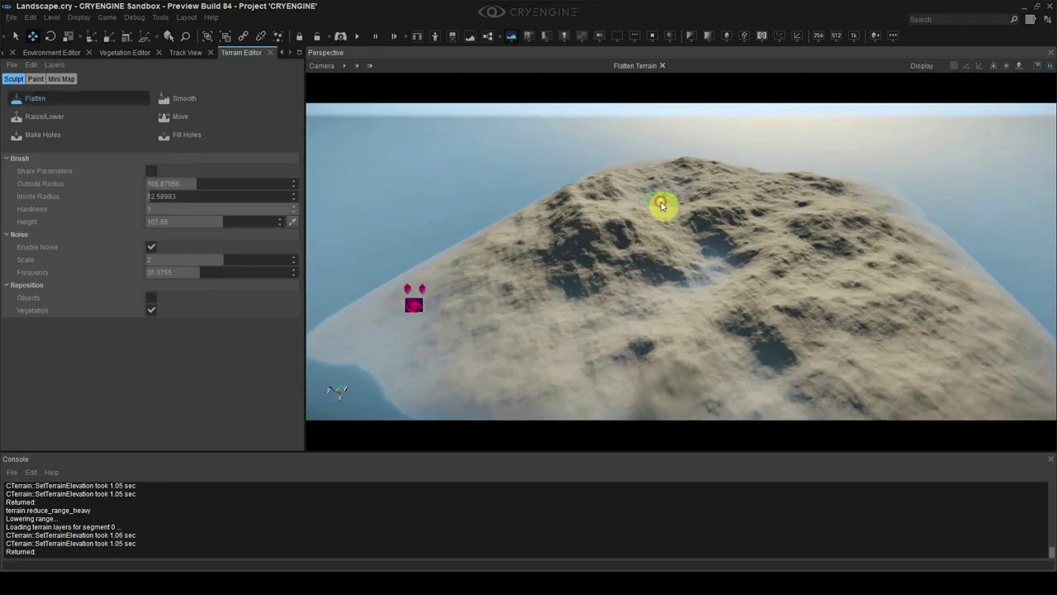
pyautogui.keyDown('ctrl'); pyautogui.click(672, 211); pyautogui.keyUp('ctrl')
pyautogui.press('w')
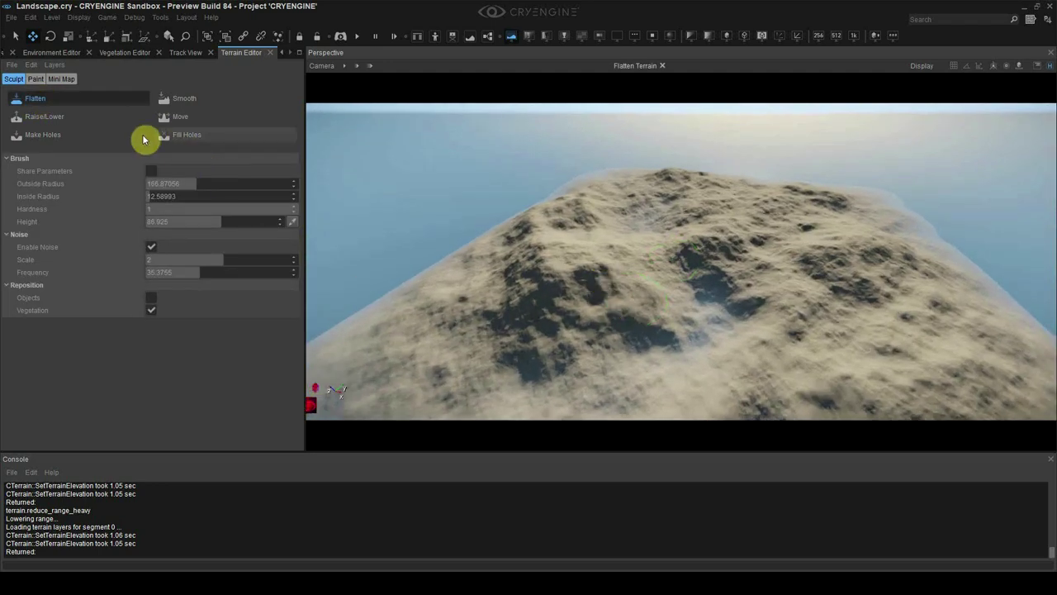
pyautogui.press('w')
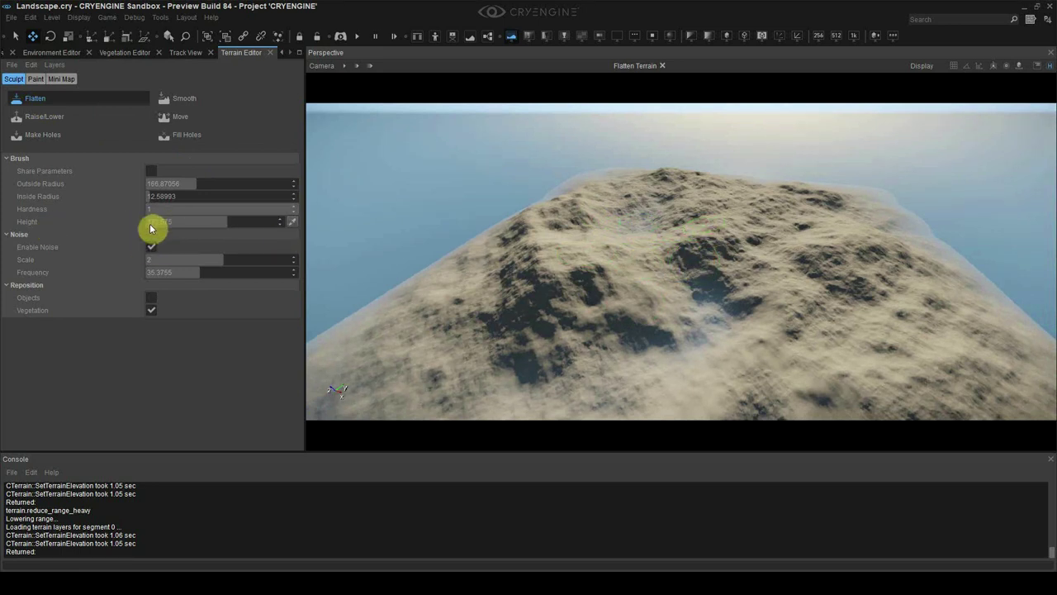
pyautogui.click(701, 241)
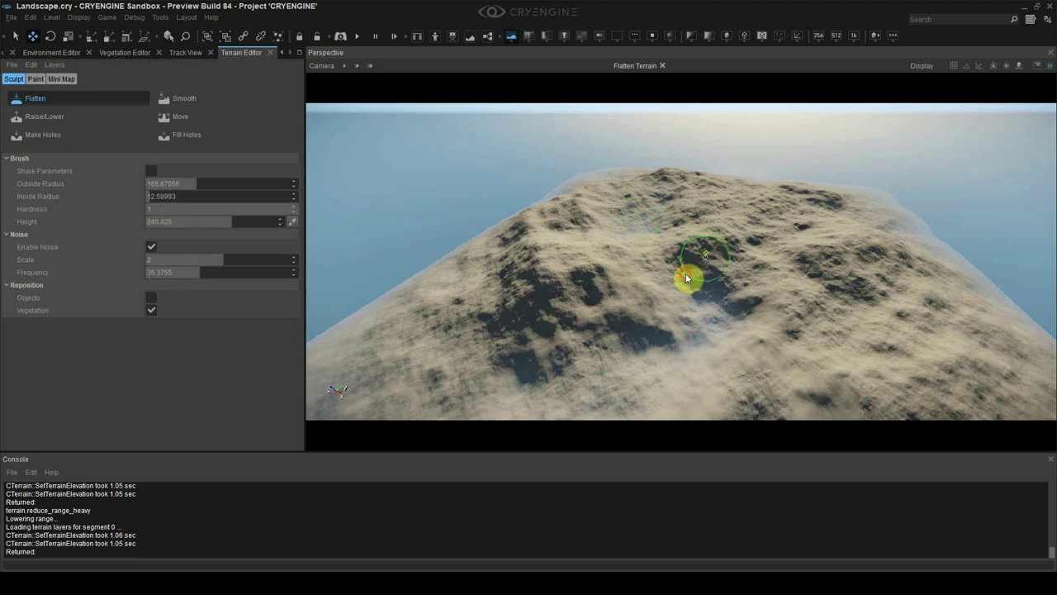
pyautogui.keyDown('ctrl'); pyautogui.click(639, 230); pyautogui.keyUp('ctrl')
pyautogui.keyDown('ctrl'); pyautogui.click(636, 231); pyautogui.keyUp('ctrl')
pyautogui.keyDown('ctrl'); pyautogui.click(636, 230); pyautogui.keyUp('ctrl')
# - Set the Flatten brush's Height to 80 and its Outside Radius to 500
pyautogui.click(182, 222)
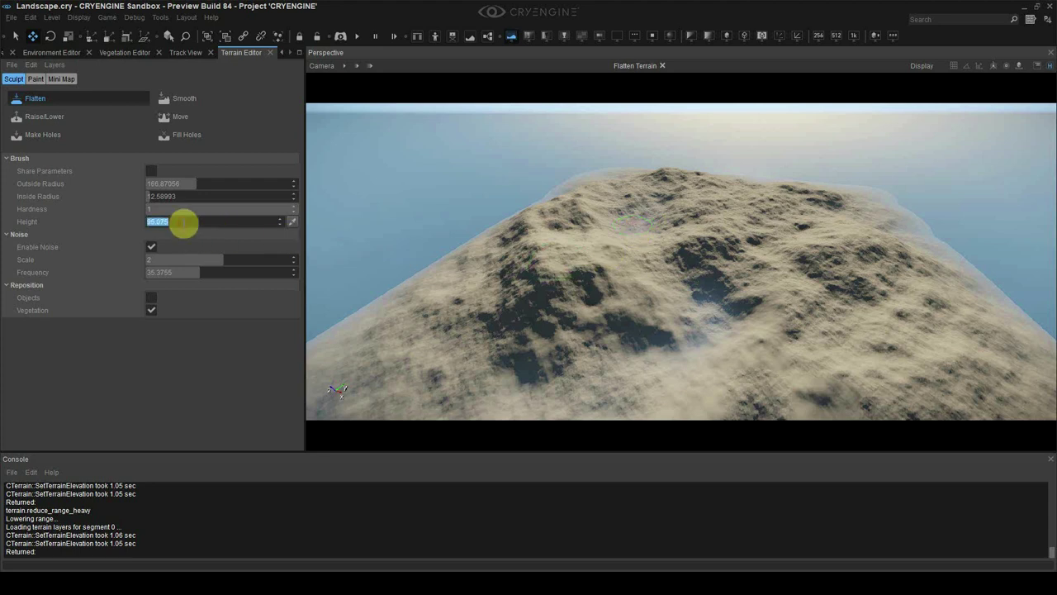
pyautogui.write('80')
pyautogui.press('Return')
pyautogui.moveTo(697, 284); pyautogui.dragTo(706, 284, button='right')
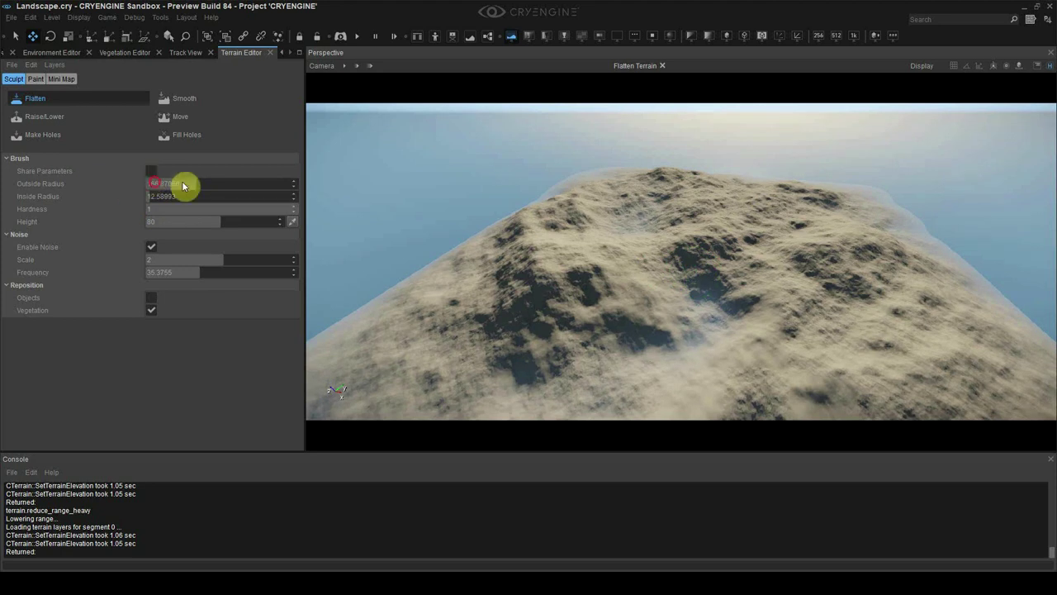
pyautogui.moveTo(183, 186); pyautogui.dragTo(270, 199)
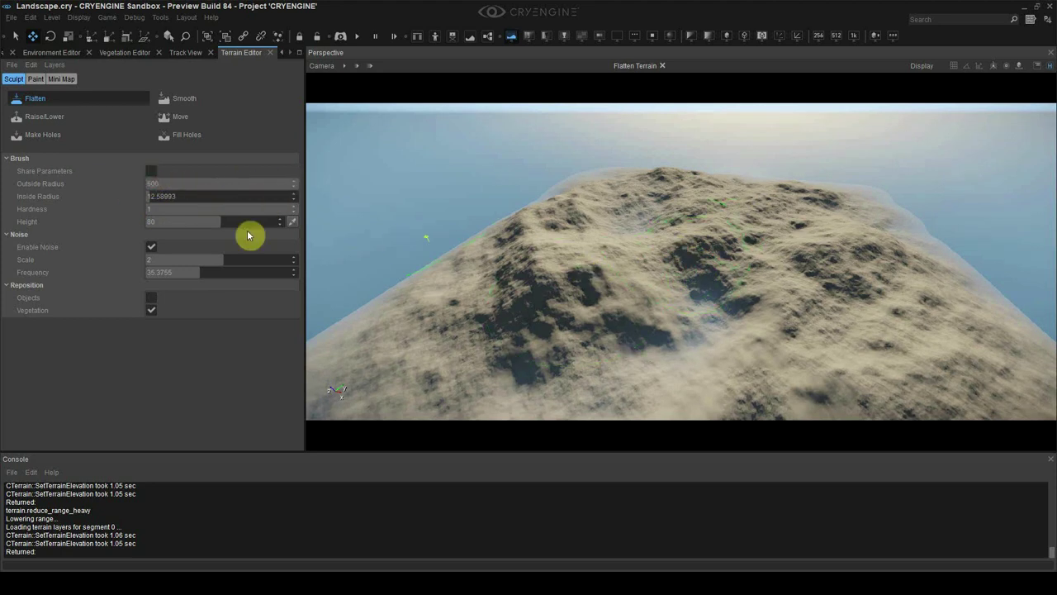
pyautogui.doubleClick(162, 196)
# - Flatten a broad valley from the island's central hollow across the neighbouring slopes at Height 80
pyautogui.keyDown('shift'); pyautogui.moveTo(646, 252); pyautogui.dragTo(687, 243, button='right'); pyautogui.keyUp('shift')
pyautogui.hotkey('shift', 's')
pyautogui.press('w')
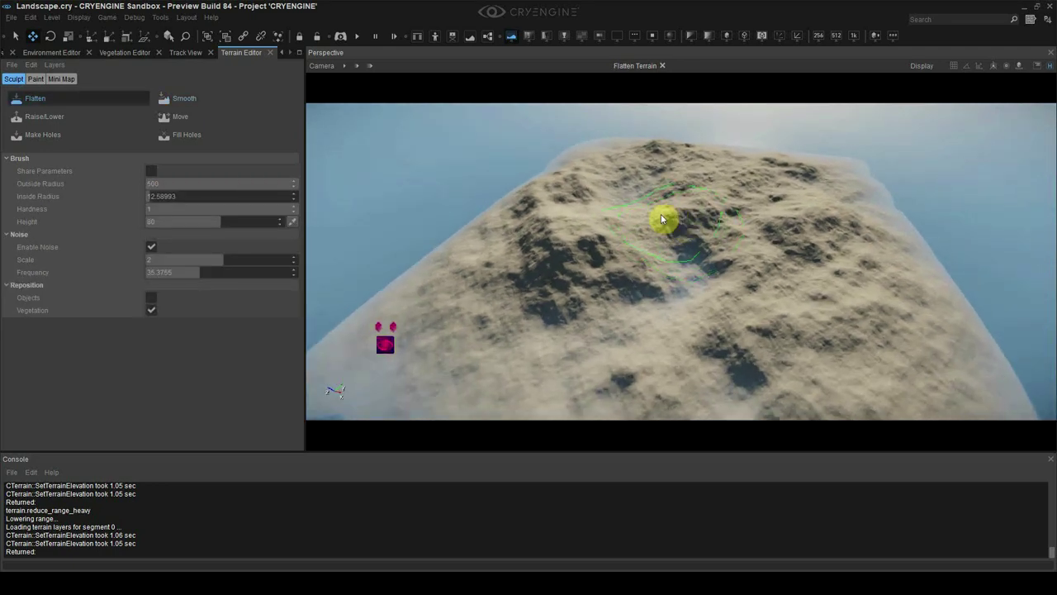
pyautogui.click(662, 214)
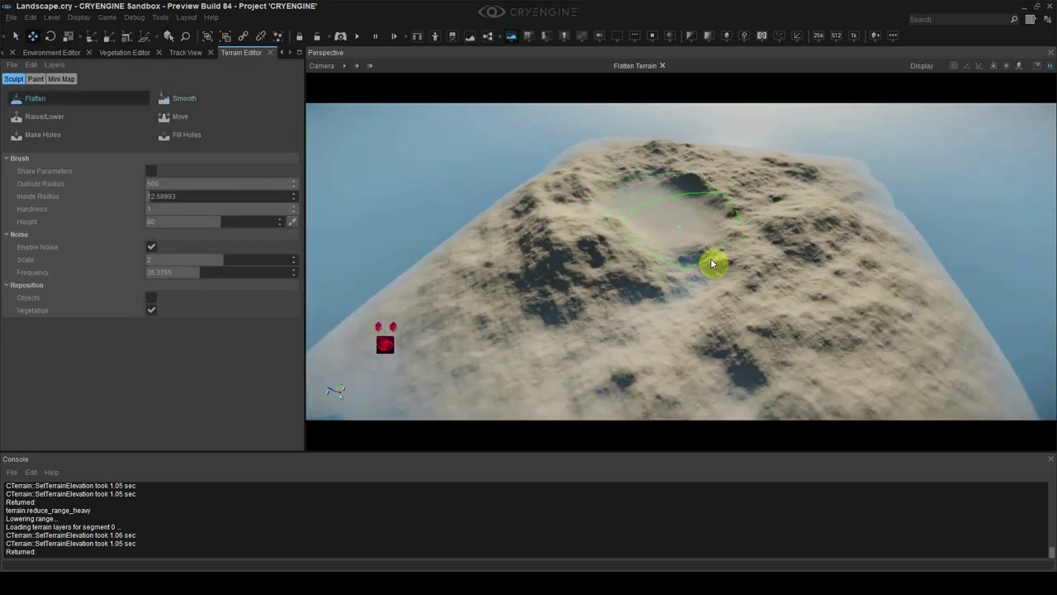
pyautogui.moveTo(711, 262)
pyautogui.mouseDown()
pyautogui.moveTo(751, 307)
pyautogui.moveTo(851, 300)
pyautogui.moveTo(851, 277)
pyautogui.mouseUp()
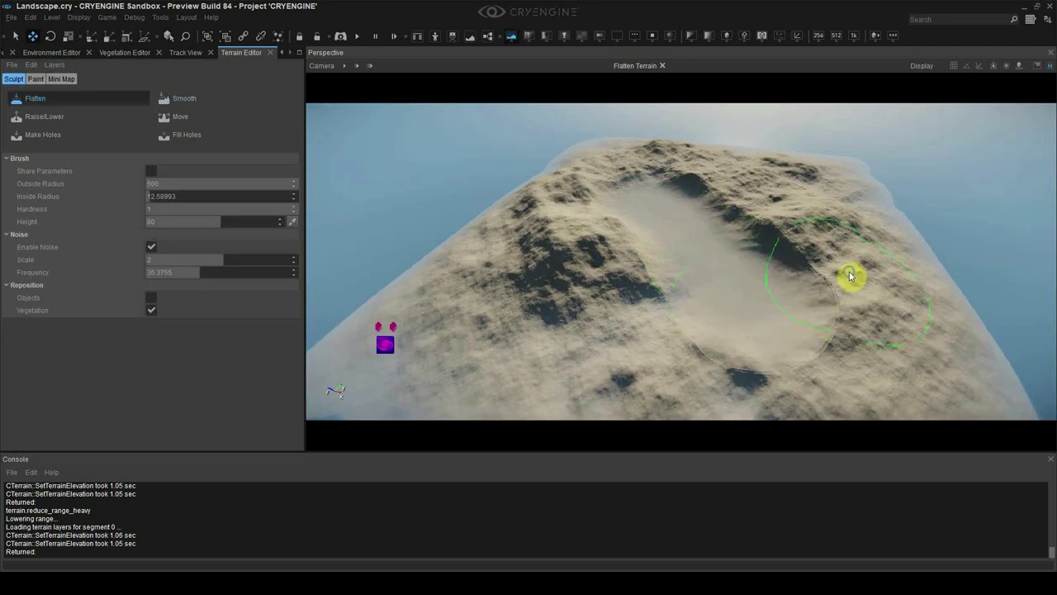
# - Undo the broad valley flattening and set the Flatten brush's Outside Radius to 350
pyautogui.press('w')
pyautogui.moveTo(851, 276)
pyautogui.mouseDown(button='right')
pyautogui.moveTo(920, 275)
pyautogui.moveTo(800, 269)
pyautogui.moveTo(849, 270)
pyautogui.moveTo(846, 280)
pyautogui.moveTo(870, 297)
pyautogui.moveTo(642, 266)
pyautogui.mouseUp(button='right')
pyautogui.hotkey('ctrl', 'z')
pyautogui.doubleClick(172, 185)
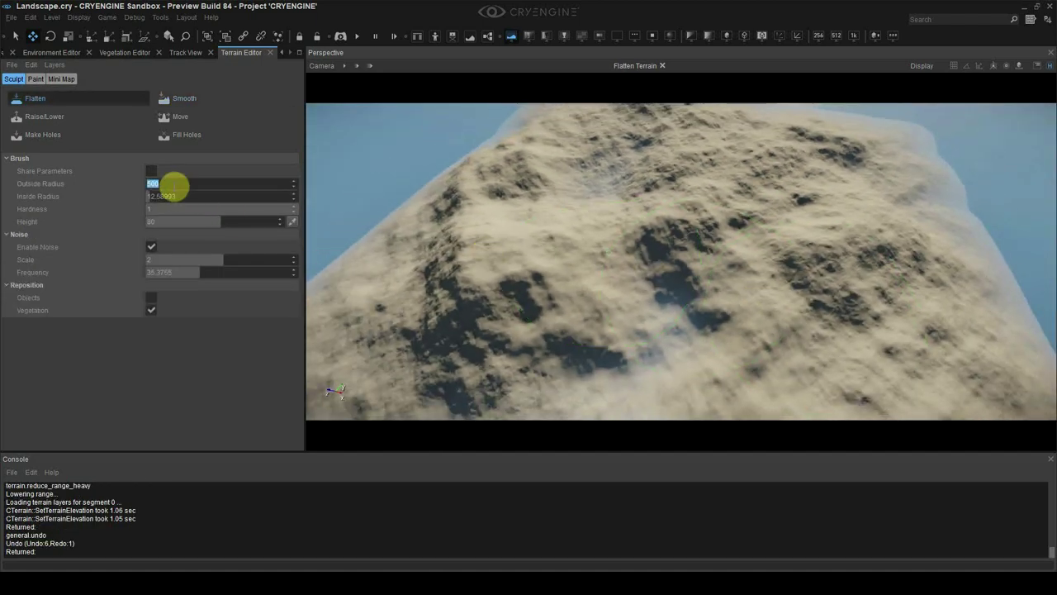
# - Try flattening a narrower winding valley from the central hollow across the slopes, inspect its edges up close and undo the strokes
pyautogui.moveTo(677, 108)
pyautogui.mouseDown(button='right')
pyautogui.moveTo(663, 198)
pyautogui.moveTo(630, 210)
pyautogui.mouseUp(button='right')
pyautogui.moveTo(586, 201); pyautogui.dragTo(648, 207)
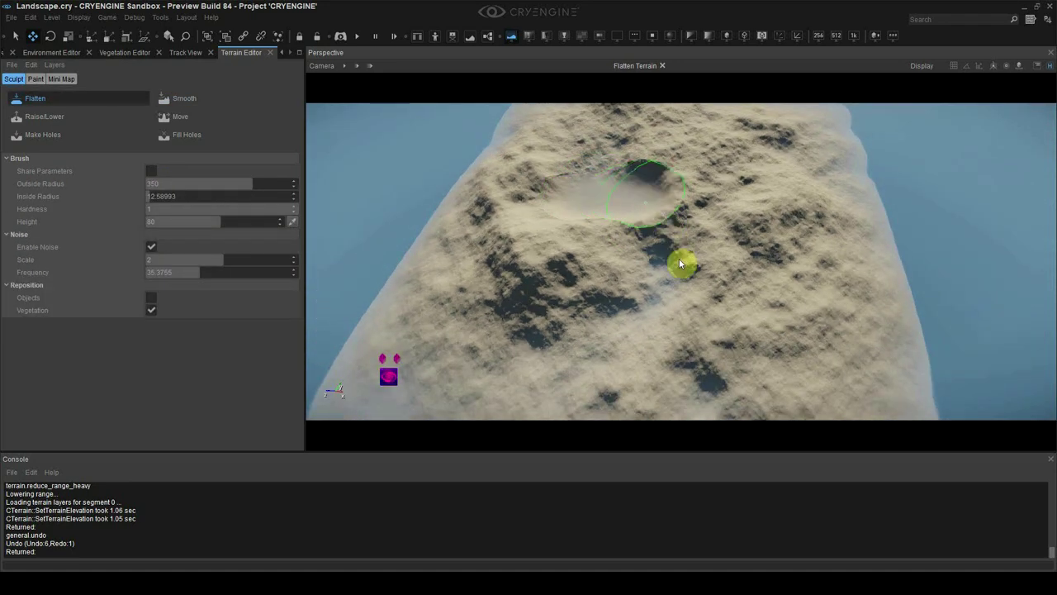
pyautogui.moveTo(681, 262)
pyautogui.mouseDown()
pyautogui.moveTo(663, 323)
pyautogui.moveTo(641, 346)
pyautogui.moveTo(669, 231)
pyautogui.mouseUp()
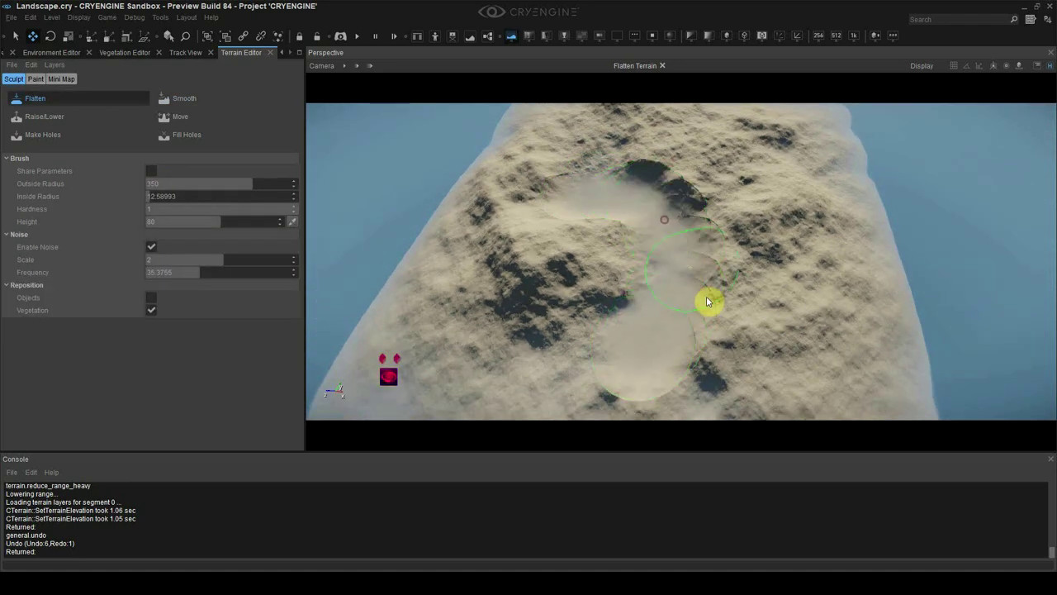
pyautogui.press('w')
pyautogui.keyDown('shift'); pyautogui.moveTo(736, 306); pyautogui.dragTo(727, 314, button='right'); pyautogui.keyUp('shift')
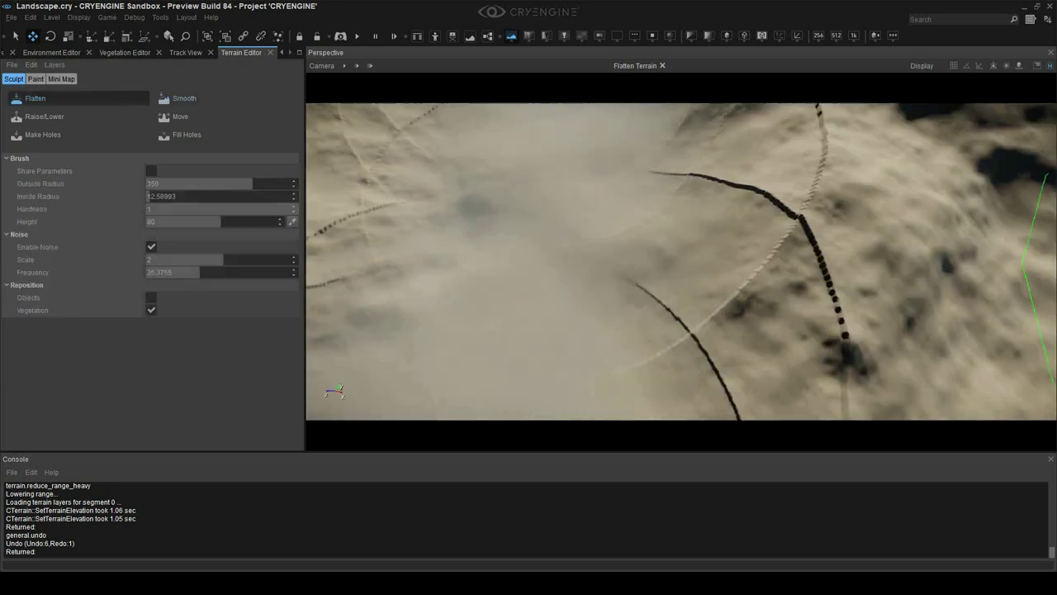
pyautogui.moveTo(761, 283)
pyautogui.mouseDown(button='right')
pyautogui.moveTo(760, 272)
pyautogui.moveTo(760, 282)
pyautogui.mouseUp(button='right')
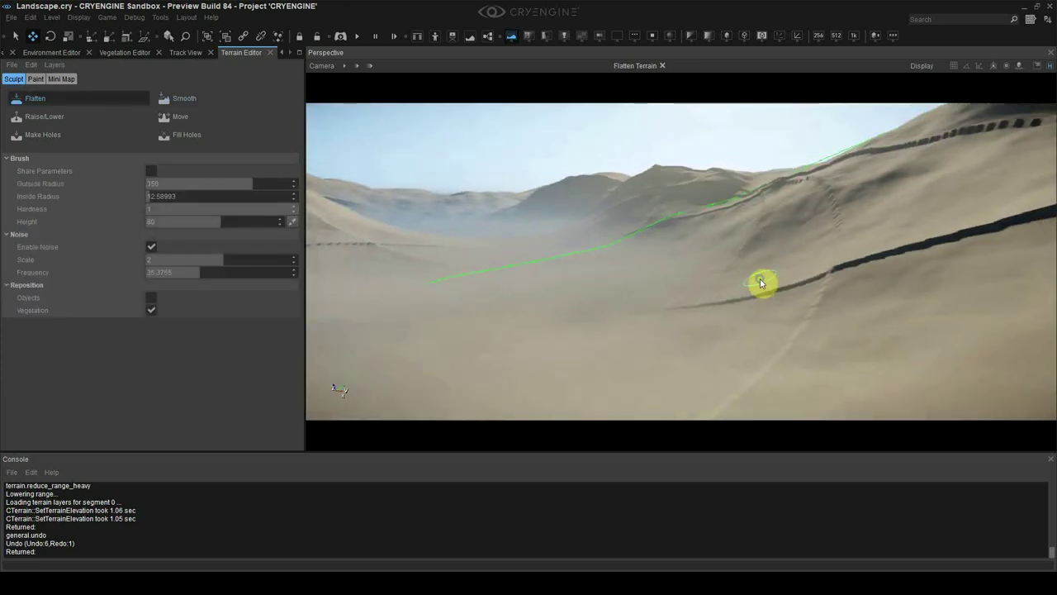
pyautogui.moveTo(793, 331); pyautogui.dragTo(761, 311, button='right')
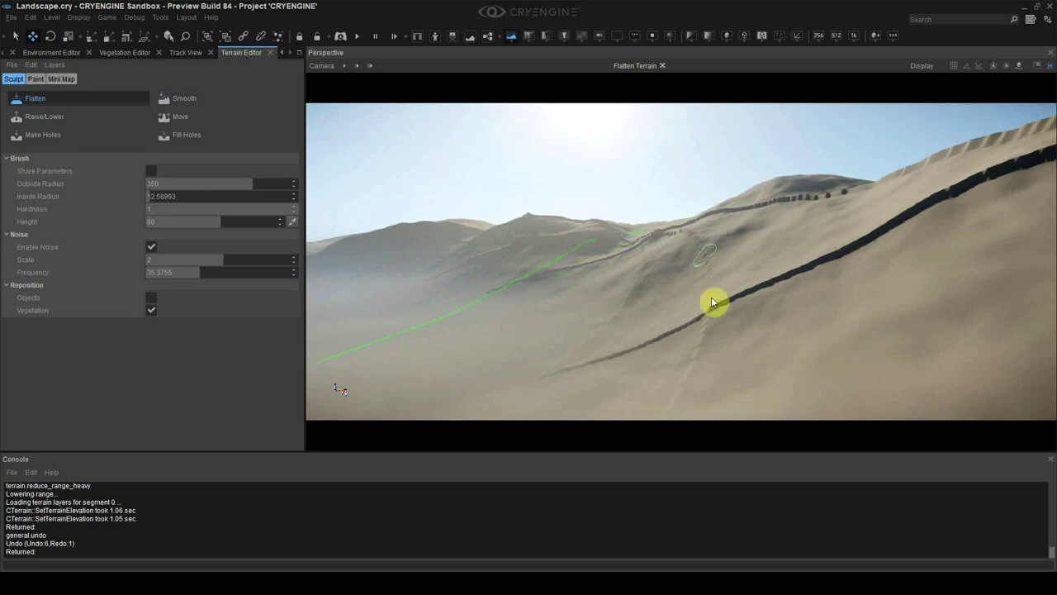
pyautogui.hotkey('ctrl', 'z')
# - Disable the Flatten brush's noise and set its Hardness to about 0.18
pyautogui.moveTo(709, 326); pyautogui.dragTo(719, 341, button='right')
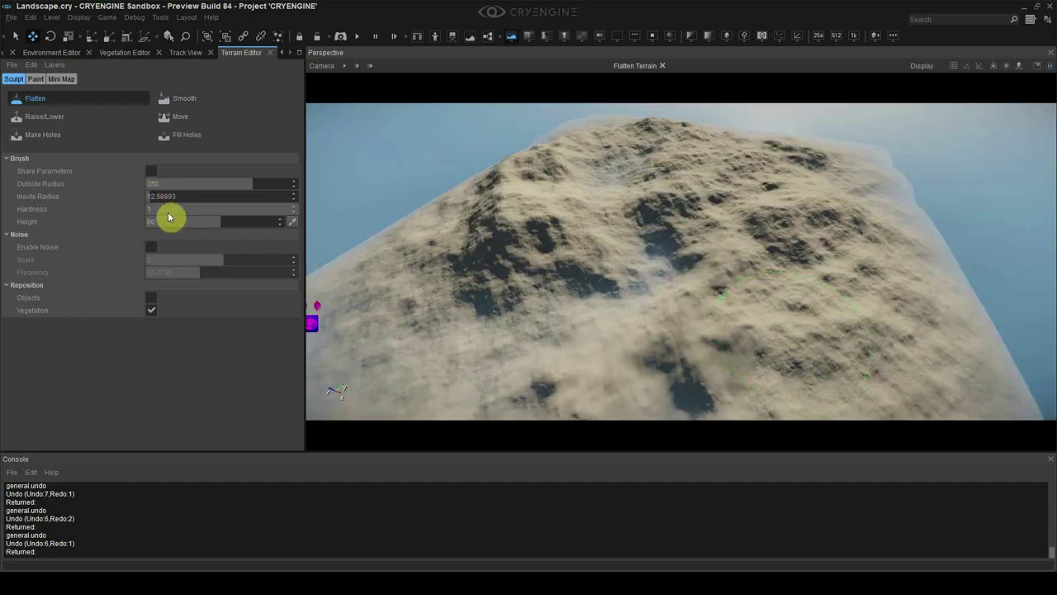
pyautogui.click(171, 212)
pyautogui.moveTo(109, 216); pyautogui.dragTo(47, 215)
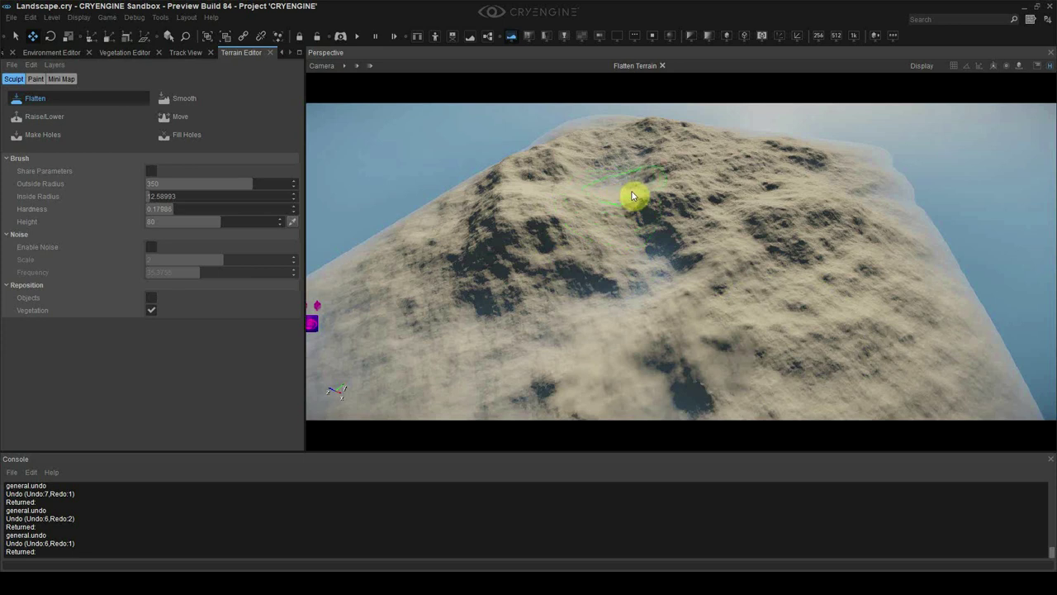
# - Flatten a soft-edged valley at Height 80 through the island's centre, evening out the remaining dips from close range
pyautogui.moveTo(641, 194)
pyautogui.mouseDown()
pyautogui.moveTo(705, 229)
pyautogui.moveTo(673, 285)
pyautogui.mouseUp()
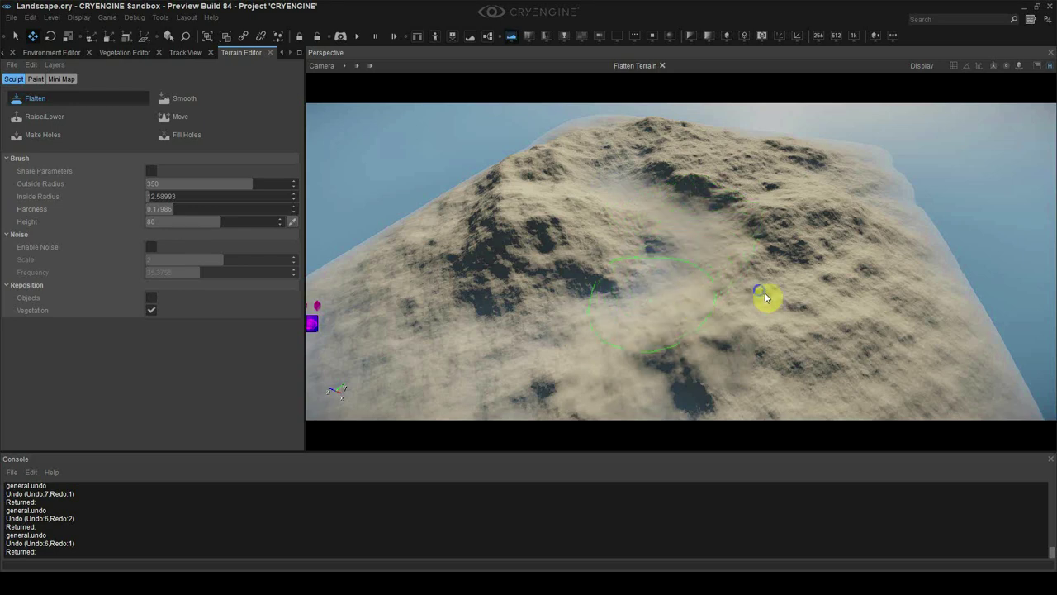
pyautogui.press('w')
pyautogui.moveTo(773, 302); pyautogui.dragTo(761, 289, button='right')
pyautogui.scroll(-10, 762, 289)
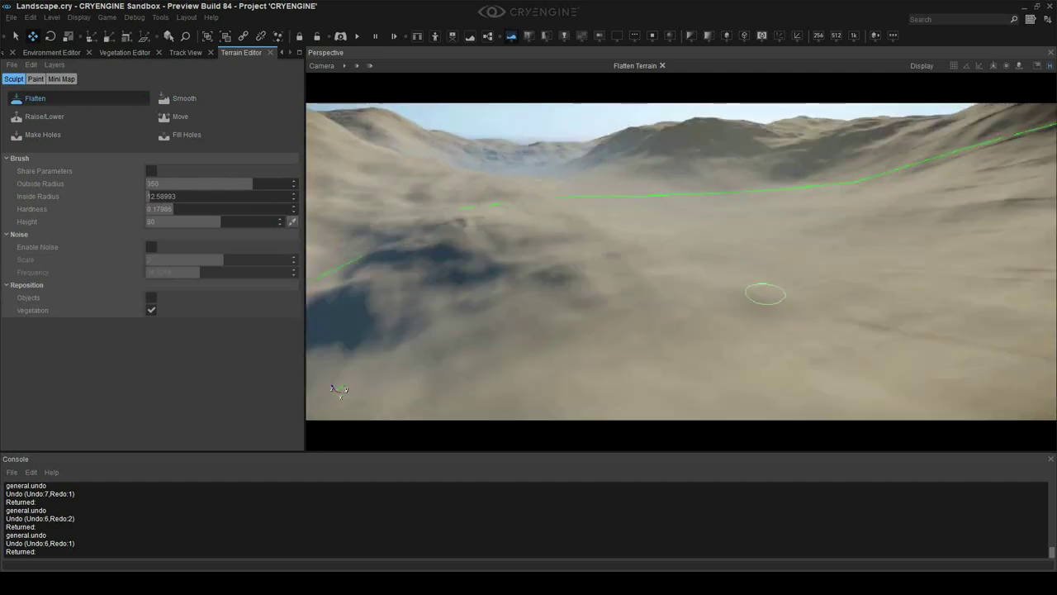
pyautogui.moveTo(587, 248)
pyautogui.mouseDown()
pyautogui.moveTo(630, 226)
pyautogui.moveTo(661, 241)
pyautogui.mouseUp()
pyautogui.moveTo(655, 236); pyautogui.dragTo(659, 235, button='right')
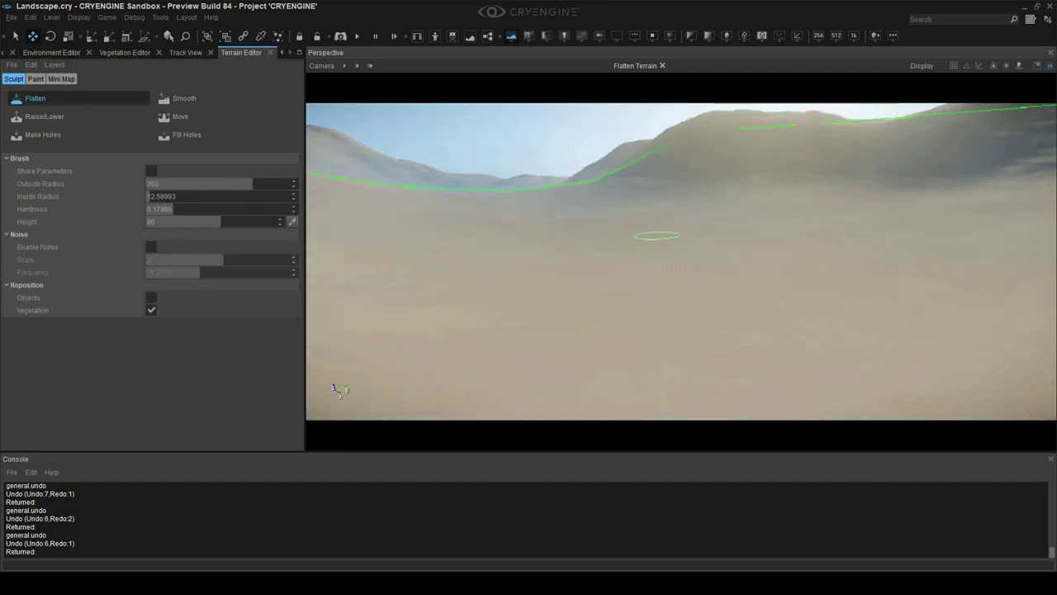
pyautogui.moveTo(659, 240); pyautogui.dragTo(654, 265)
pyautogui.moveTo(654, 265); pyautogui.dragTo(656, 266, button='right')
pyautogui.moveTo(656, 267); pyautogui.dragTo(656, 269)
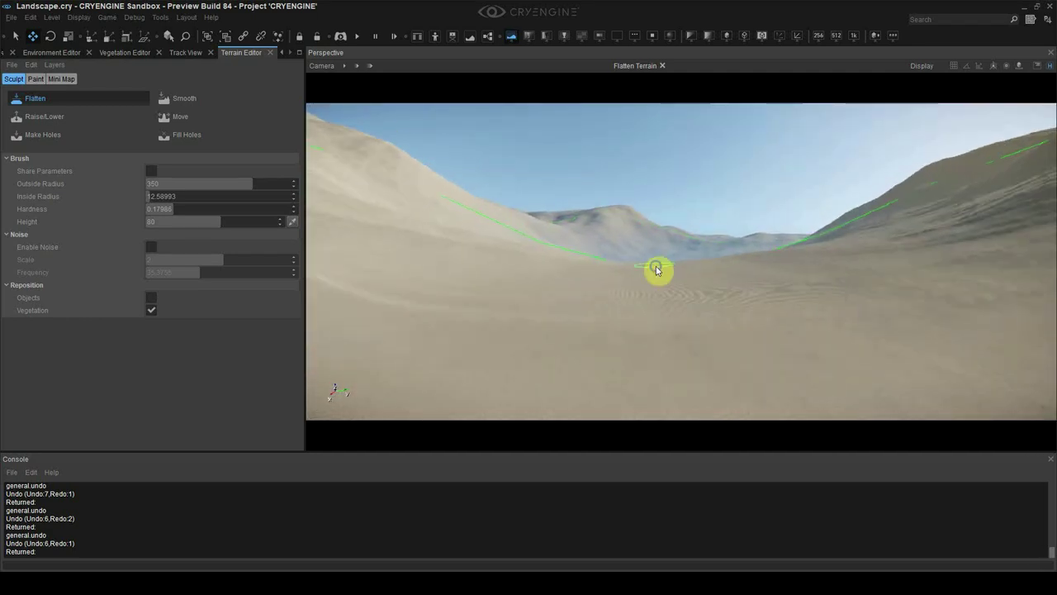
pyautogui.moveTo(656, 269); pyautogui.dragTo(618, 274, button='right')
pyautogui.moveTo(618, 273); pyautogui.dragTo(620, 271)
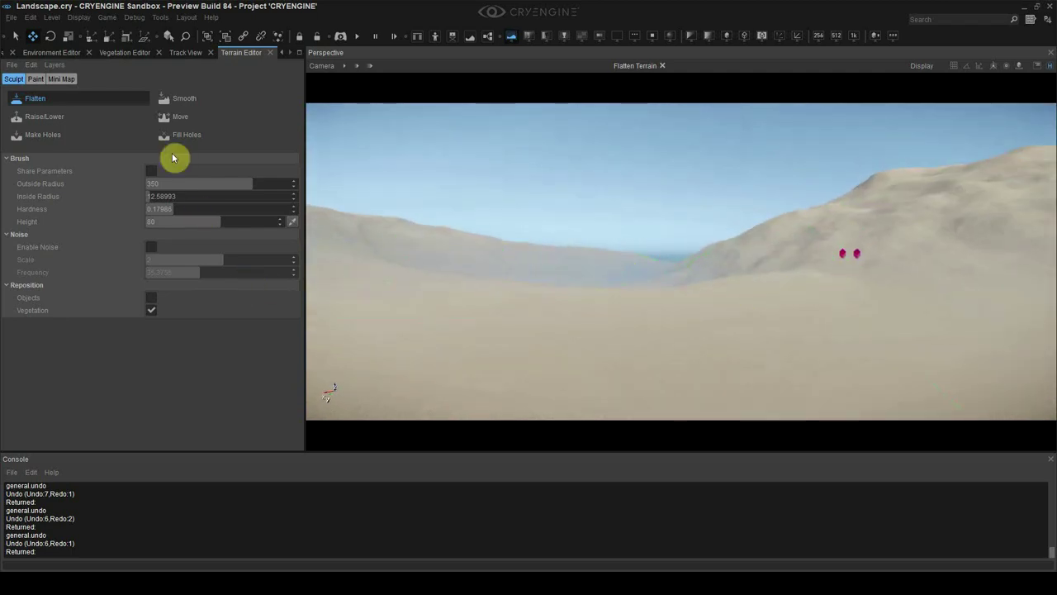
pyautogui.click(113, 101)
# - Inspect the flattened valley floor and the surrounding hills from ground level
pyautogui.moveTo(529, 223)
pyautogui.mouseDown(button='right')
pyautogui.moveTo(529, 337)
pyautogui.moveTo(540, 334)
pyautogui.moveTo(528, 327)
pyautogui.moveTo(536, 276)
pyautogui.moveTo(595, 262)
pyautogui.moveTo(1016, 232)
pyautogui.mouseUp(button='right')
pyautogui.press('w')
pyautogui.scroll(-6, 528, 322)
pyautogui.press('w')
pyautogui.scroll(1, 529, 327)
pyautogui.moveTo(700, 259); pyautogui.dragTo(875, 256, button='right')
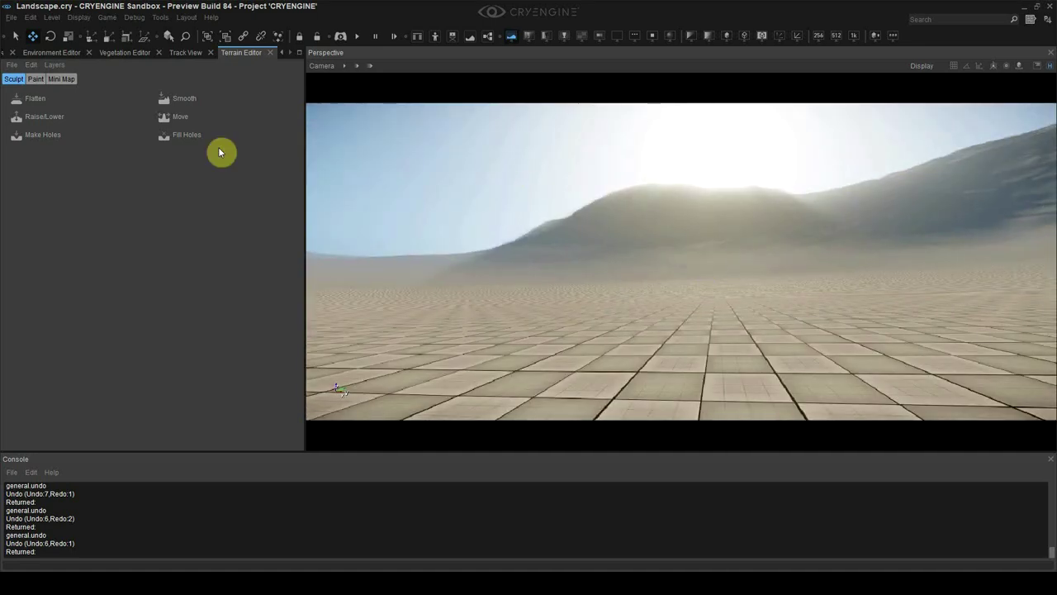
# - Flatten more of the hills bordering the valley at Height 80 and undo the last stroke
pyautogui.click(63, 101)
pyautogui.moveTo(665, 201)
pyautogui.mouseDown(button='right')
pyautogui.moveTo(816, 181)
pyautogui.moveTo(669, 205)
pyautogui.mouseUp(button='right')
pyautogui.moveTo(668, 208); pyautogui.dragTo(691, 227)
pyautogui.moveTo(636, 232); pyautogui.dragTo(564, 209, button='right')
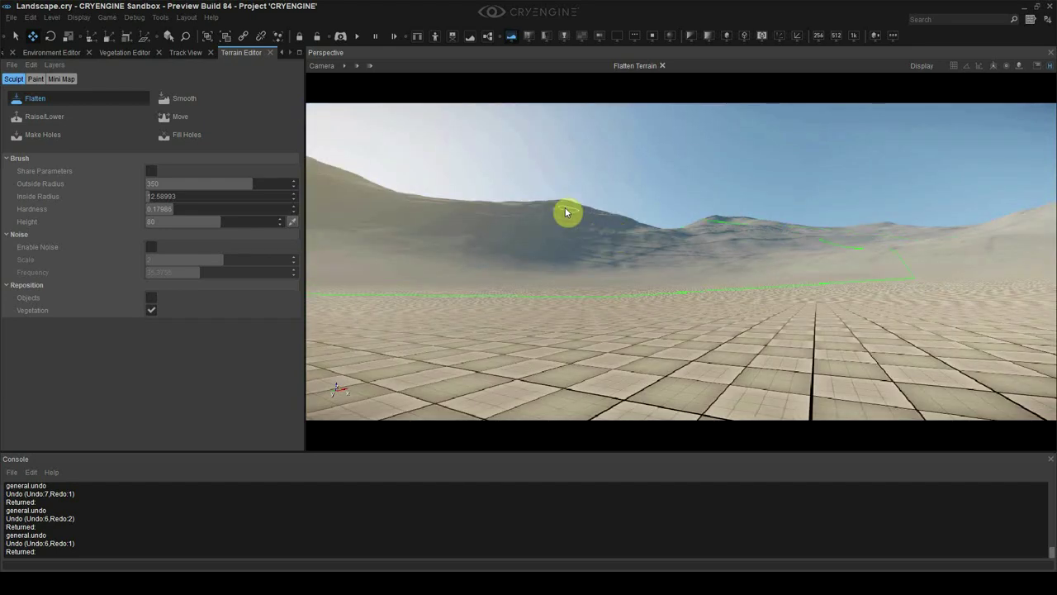
pyautogui.moveTo(565, 208); pyautogui.dragTo(592, 231)
pyautogui.moveTo(593, 233)
pyautogui.mouseDown(button='right')
pyautogui.moveTo(537, 234)
pyautogui.moveTo(648, 201)
pyautogui.mouseUp(button='right')
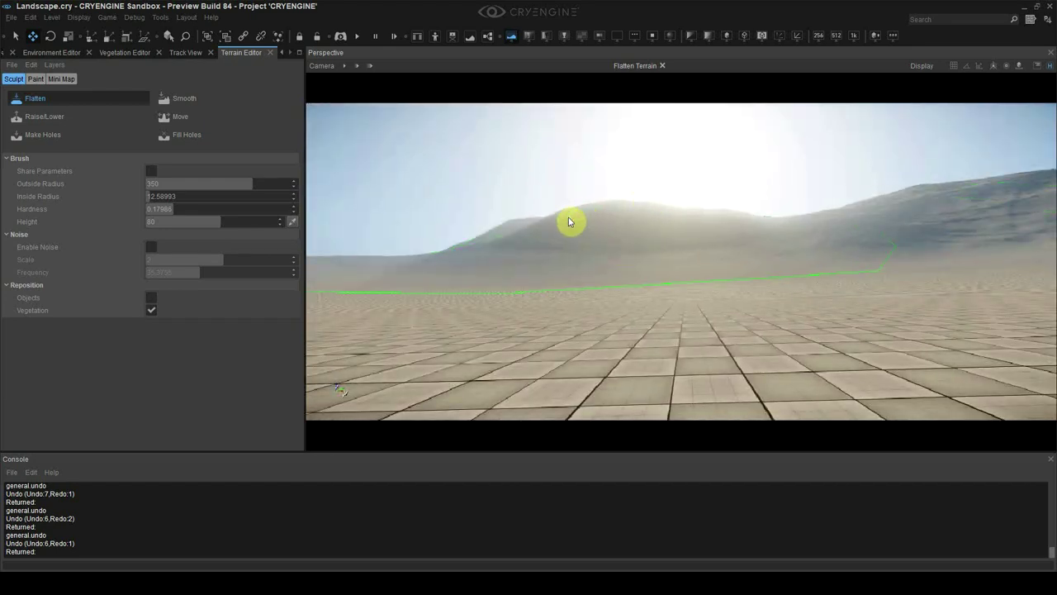
pyautogui.moveTo(570, 222)
pyautogui.mouseDown(button='right')
pyautogui.moveTo(837, 253)
pyautogui.moveTo(886, 284)
pyautogui.moveTo(852, 206)
pyautogui.moveTo(734, 244)
pyautogui.mouseUp(button='right')
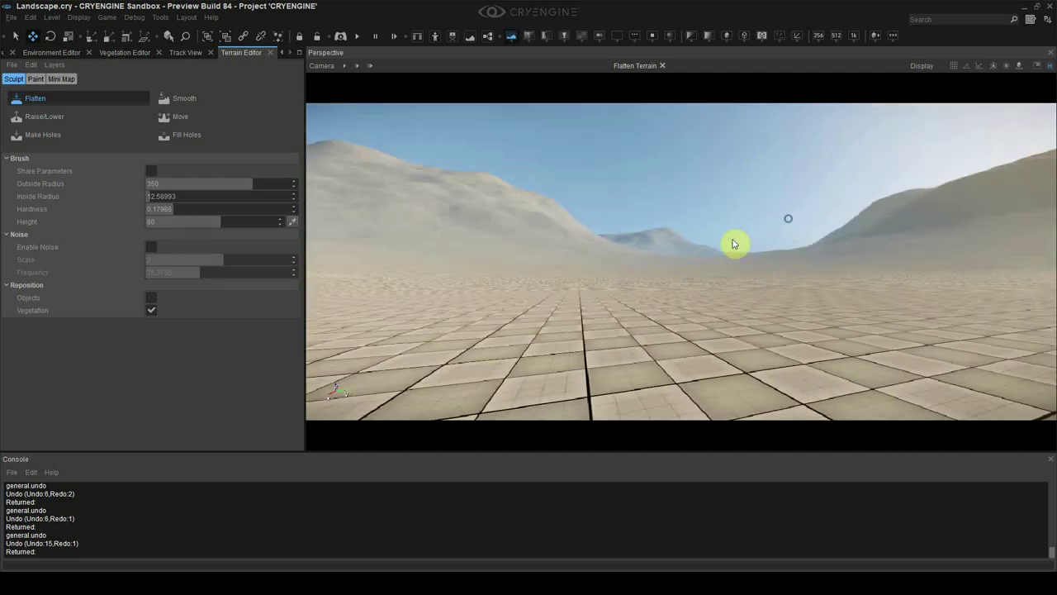
pyautogui.moveTo(661, 246); pyautogui.dragTo(564, 283, button='right')
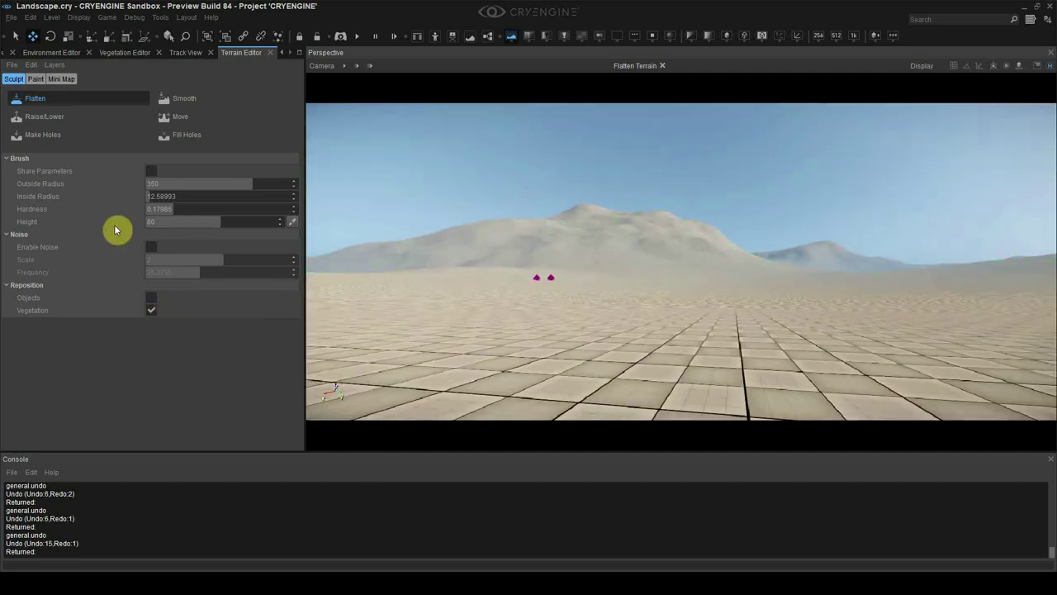
pyautogui.click(49, 105)
# - Save the level and test the valley in game mode with a third-person view, returning to the editor
pyautogui.moveTo(746, 252); pyautogui.dragTo(787, 210, button='right')
pyautogui.click(772, 217)
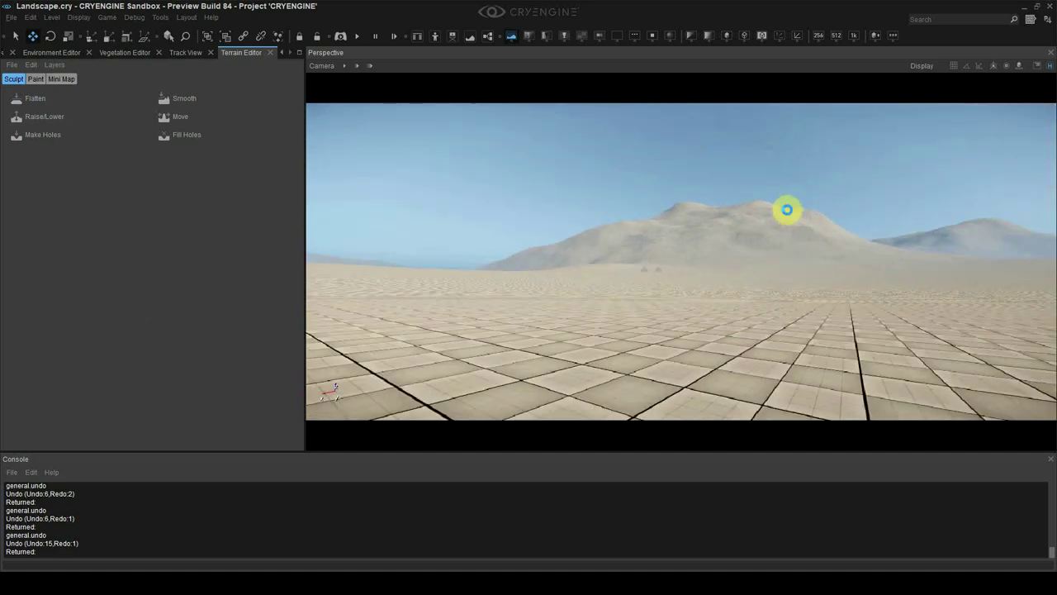
pyautogui.hotkey('ctrl', 's')
pyautogui.hotkey('ctrl', 'g')
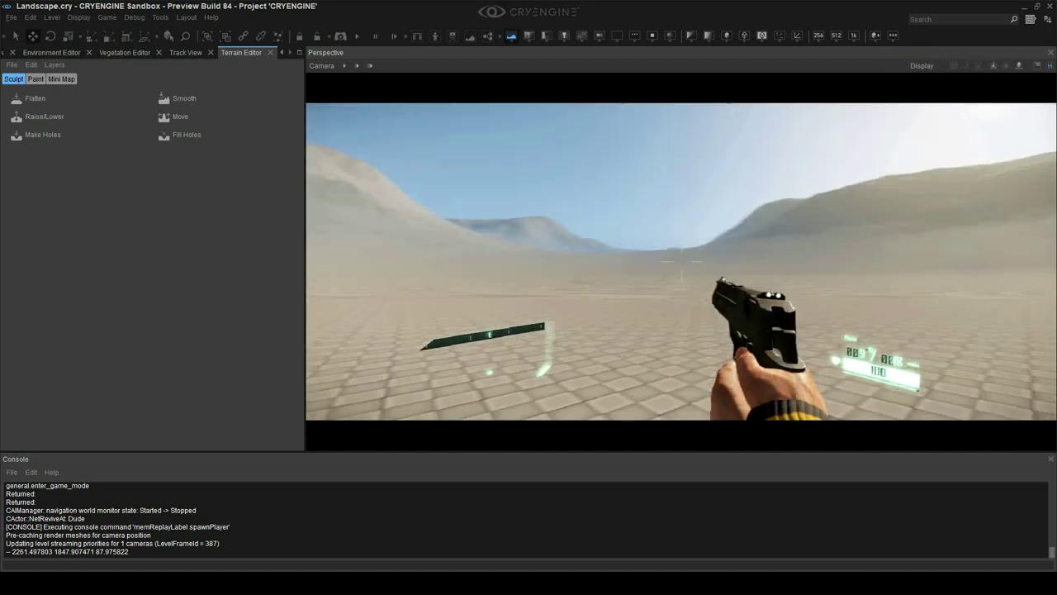
pyautogui.press('F1')
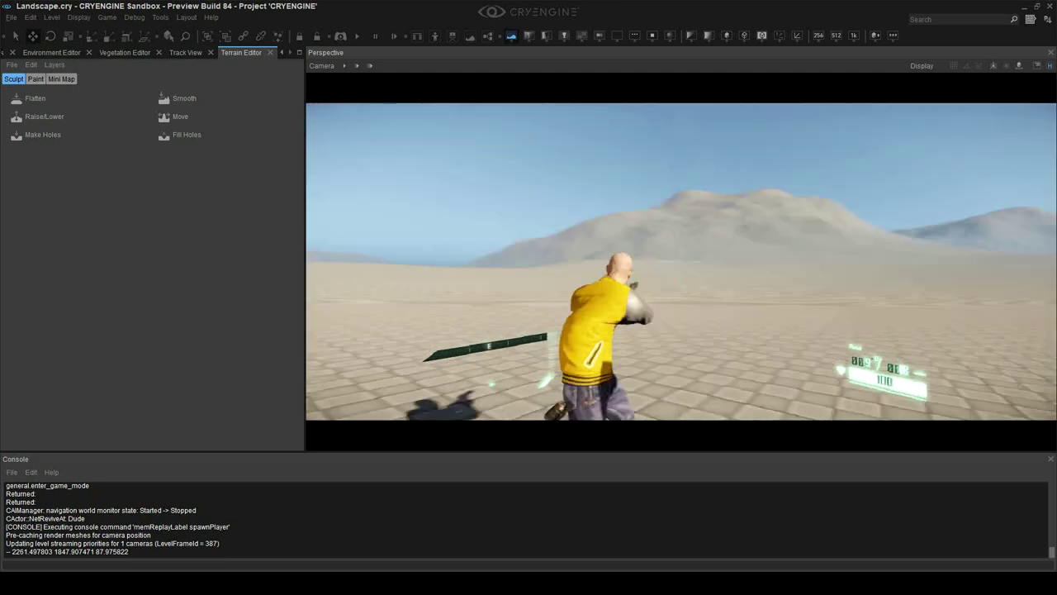
pyautogui.press('Escape')
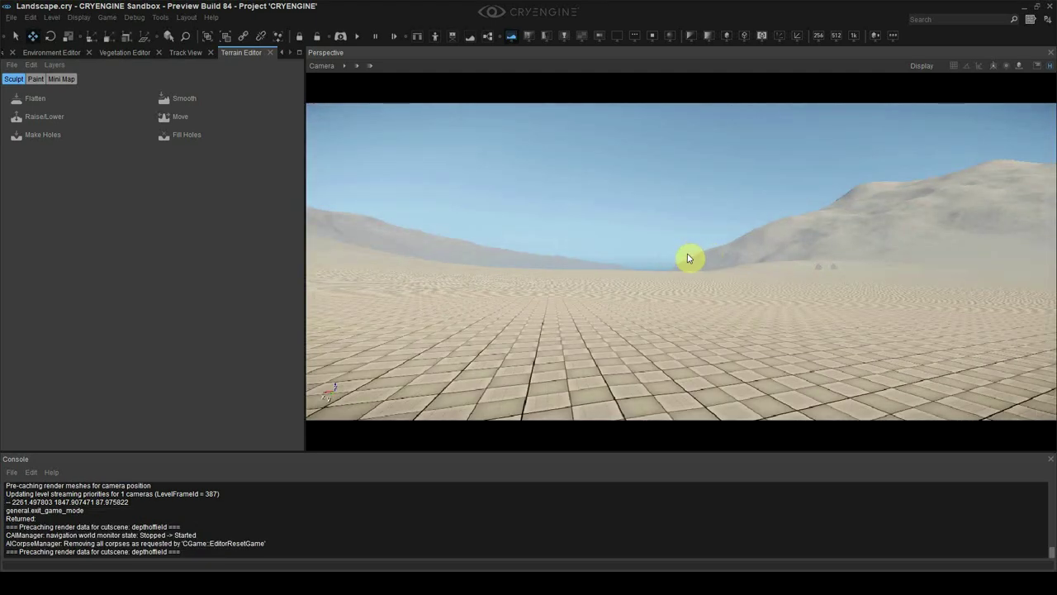
pyautogui.moveTo(691, 208); pyautogui.dragTo(691, 208, button='right')
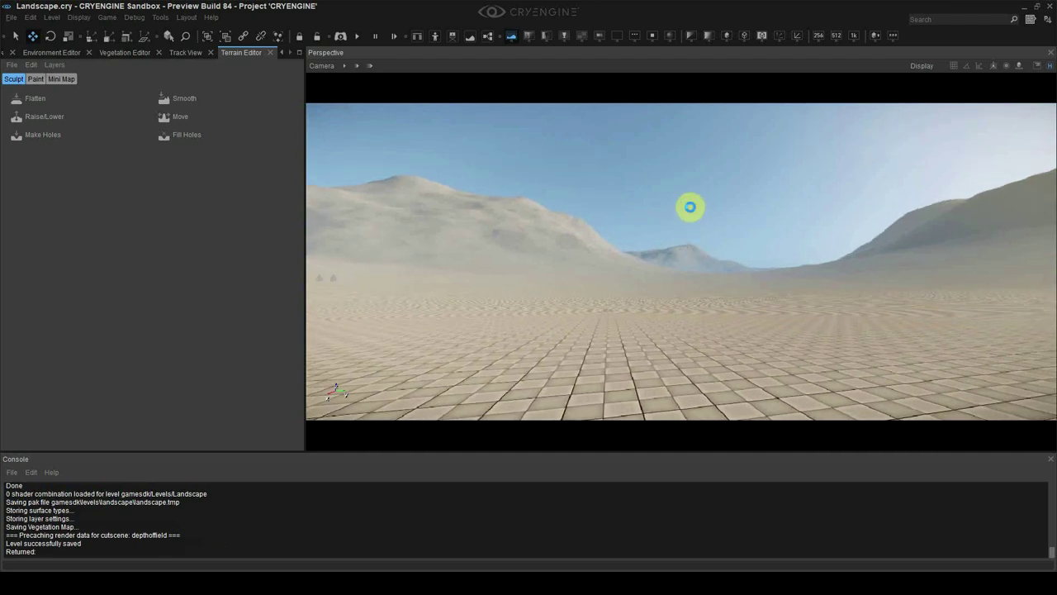
pyautogui.moveTo(696, 252)
pyautogui.mouseDown(button='right')
pyautogui.moveTo(628, 245)
pyautogui.moveTo(629, 276)
pyautogui.moveTo(669, 275)
pyautogui.mouseUp(button='right')
pyautogui.click(69, 119)
pyautogui.moveTo(755, 249); pyautogui.dragTo(958, 254, button='right')
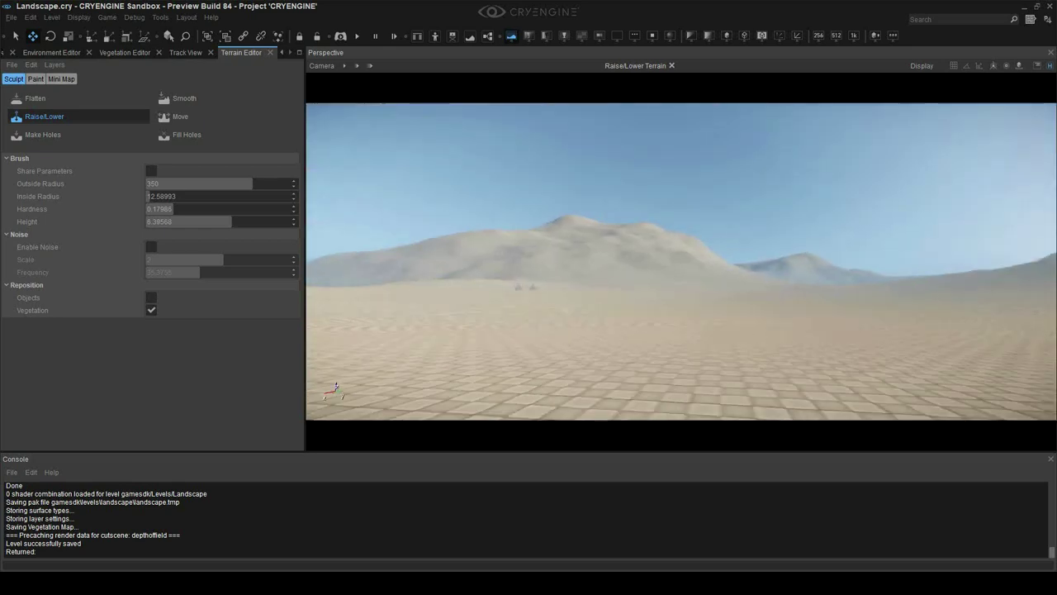
pyautogui.click(70, 120)
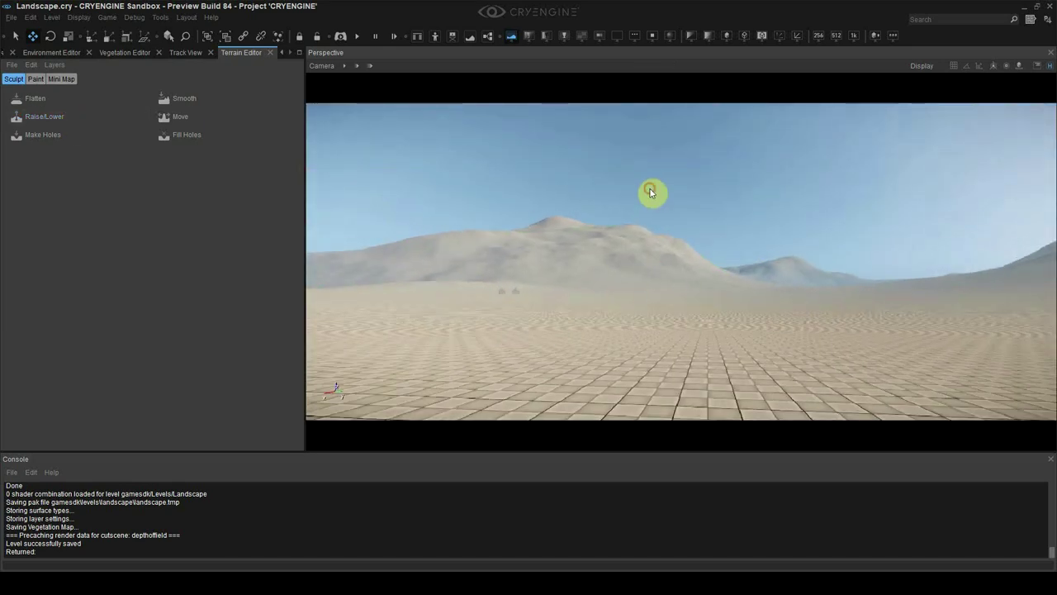
pyautogui.moveTo(694, 213); pyautogui.dragTo(693, 212, button='right')
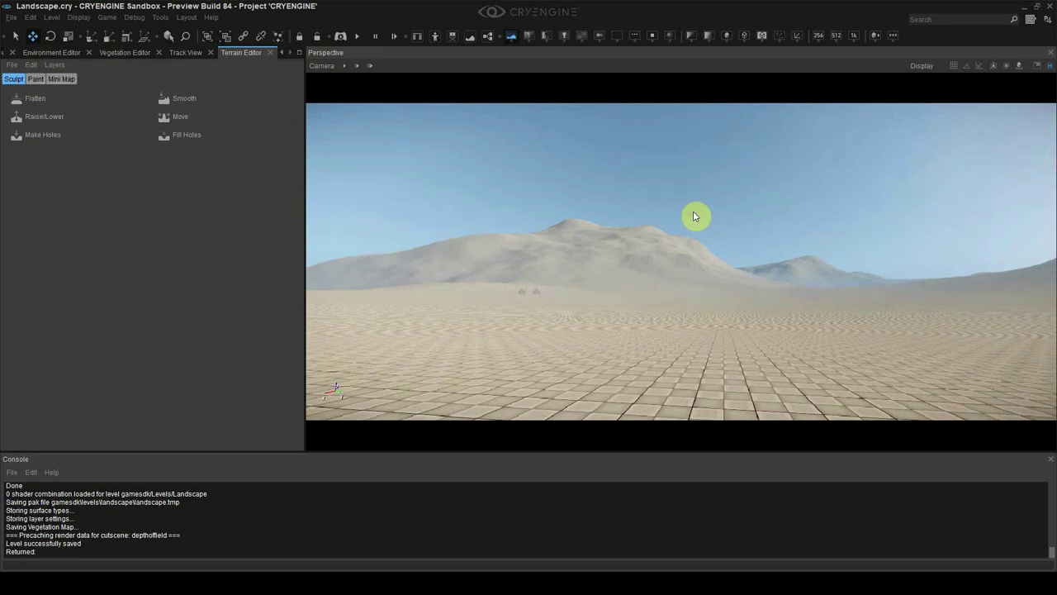
pyautogui.moveTo(692, 212); pyautogui.dragTo(685, 216, button='right')
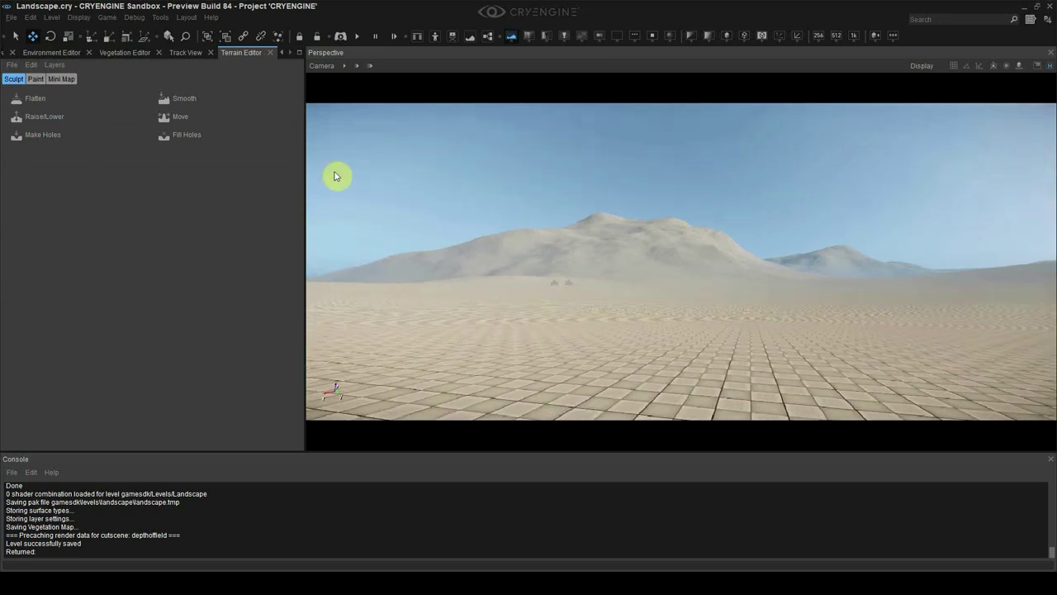
pyautogui.click(281, 54)
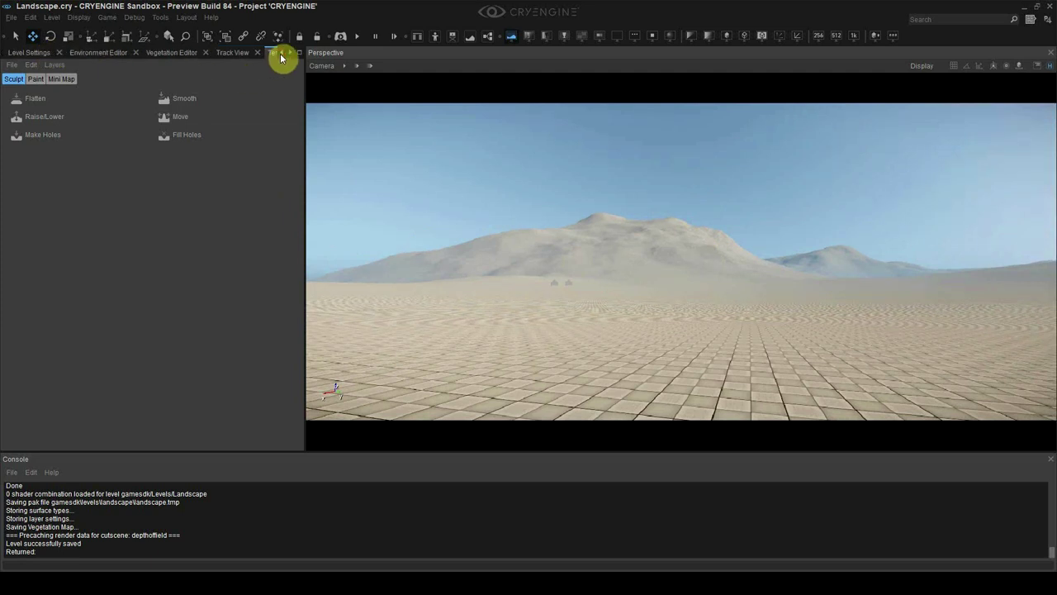
pyautogui.click(290, 53)
# - Show the terrain paint layers, widen the Name column and activate painting with the grass layer
pyautogui.click(36, 79)
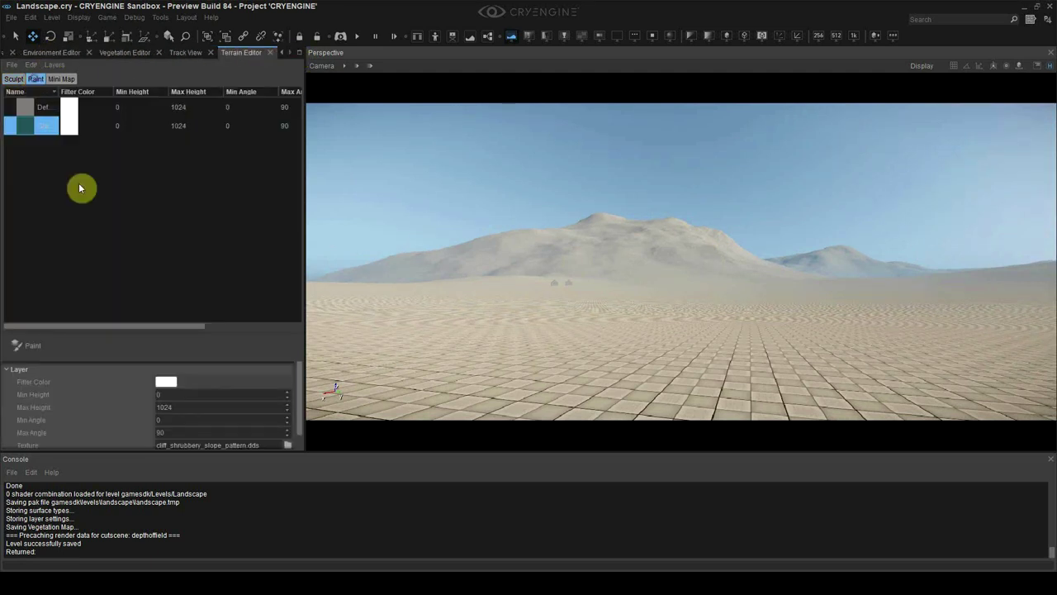
pyautogui.moveTo(56, 91); pyautogui.dragTo(137, 91)
pyautogui.click(71, 344)
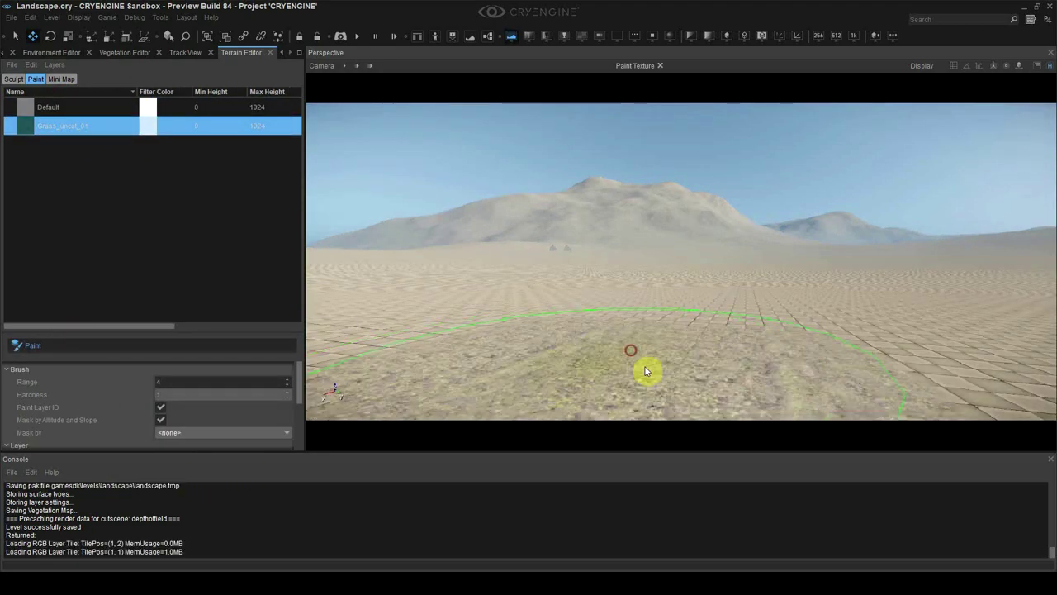
# - Paint the grass layer over the flat ground in the foreground and inspect its texture up close
pyautogui.moveTo(630, 366)
pyautogui.mouseDown()
pyautogui.moveTo(631, 412)
pyautogui.moveTo(663, 311)
pyautogui.moveTo(631, 315)
pyautogui.moveTo(689, 342)
pyautogui.mouseUp()
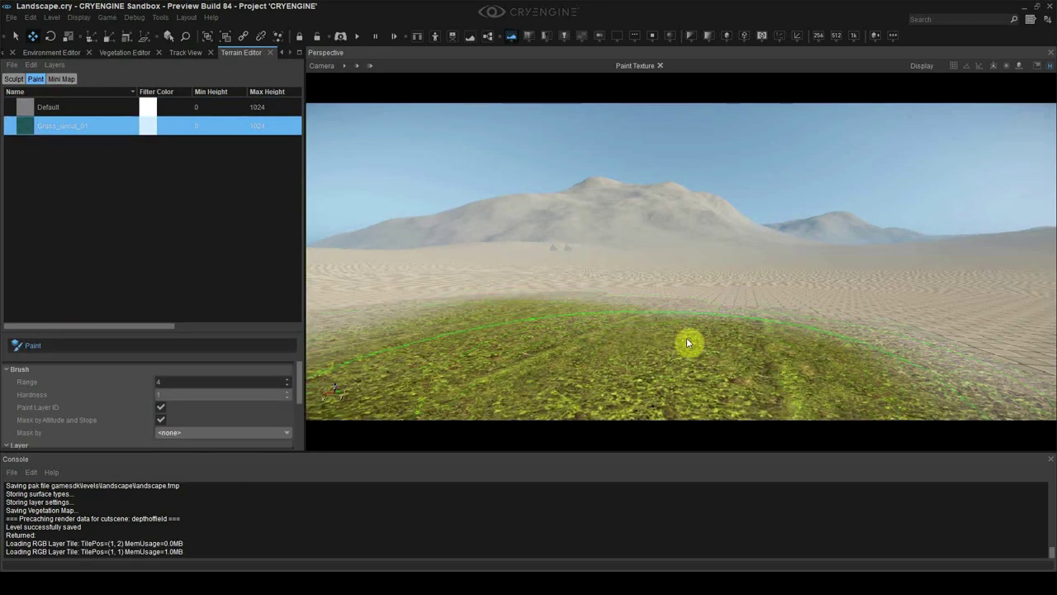
pyautogui.press('w')
pyautogui.moveTo(689, 342); pyautogui.dragTo(689, 412, button='right')
pyautogui.moveTo(632, 330)
pyautogui.mouseDown(button='right')
pyautogui.moveTo(619, 239)
pyautogui.moveTo(624, 322)
pyautogui.mouseUp(button='right')
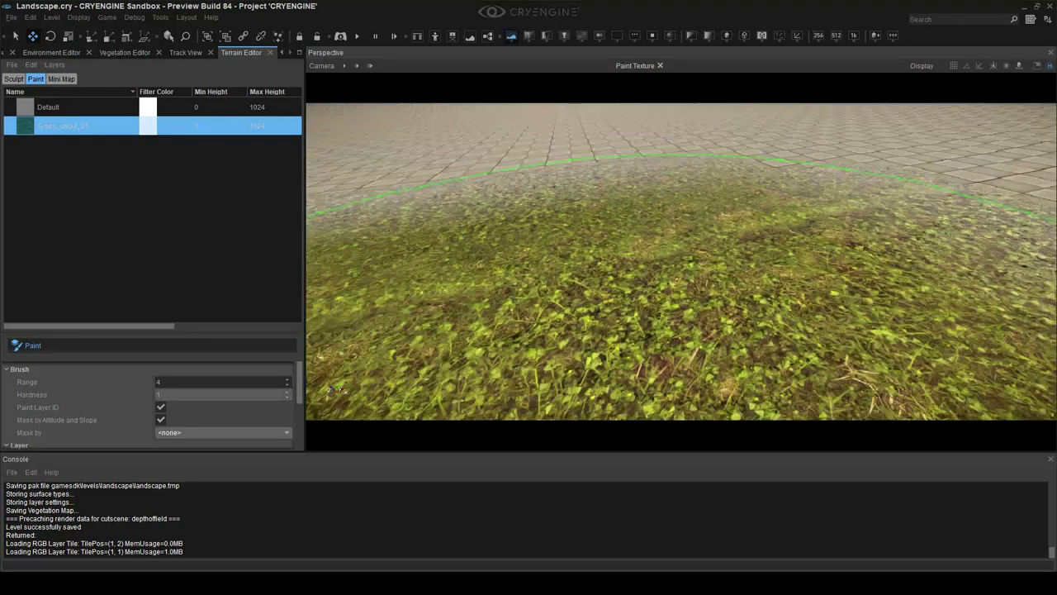
pyautogui.moveTo(644, 215)
pyautogui.mouseDown()
pyautogui.moveTo(658, 193)
pyautogui.moveTo(875, 257)
pyautogui.mouseUp()
pyautogui.moveTo(875, 257); pyautogui.dragTo(908, 276, button='right')
pyautogui.moveTo(714, 397); pyautogui.dragTo(714, 350, button='right')
# - Restart layer painting and set the paint brush's Range to 100
pyautogui.click(49, 350)
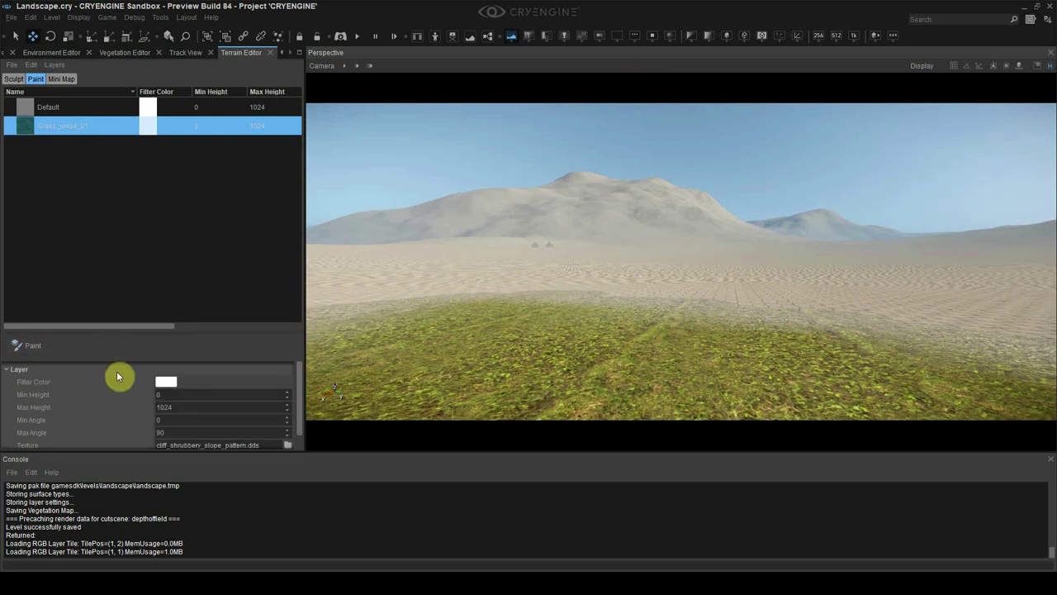
pyautogui.click(93, 351)
pyautogui.doubleClick(170, 383)
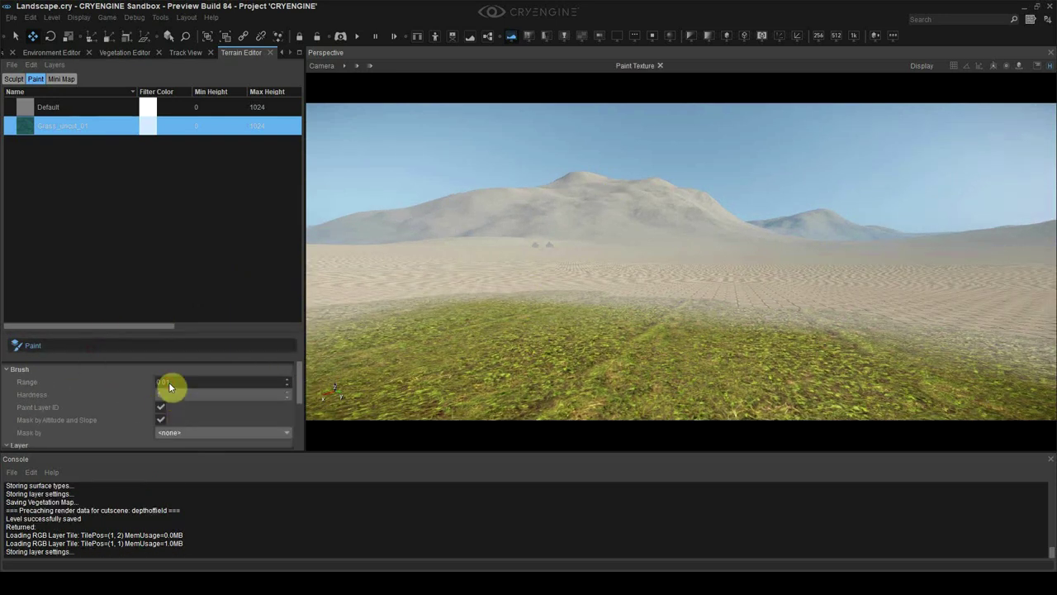
pyautogui.write('100')
pyautogui.press('Return')
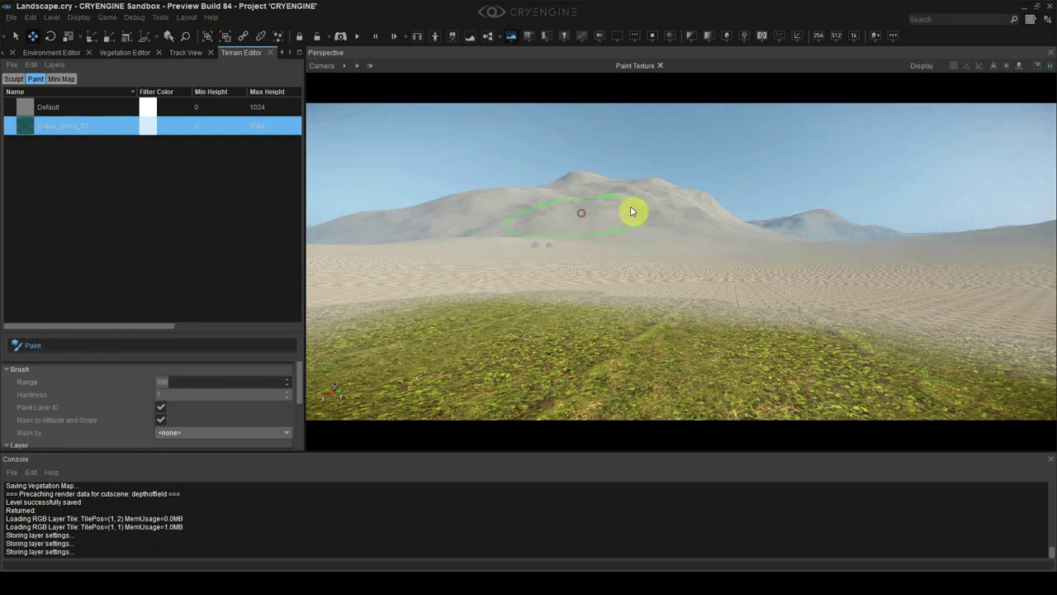
# - Paint the grass layer onto the distant mountainside and create a new terrain paint layer named Grass_distance
pyautogui.moveTo(630, 211)
pyautogui.mouseDown()
pyautogui.moveTo(678, 222)
pyautogui.moveTo(681, 239)
pyautogui.moveTo(663, 182)
pyautogui.moveTo(657, 189)
pyautogui.mouseUp()
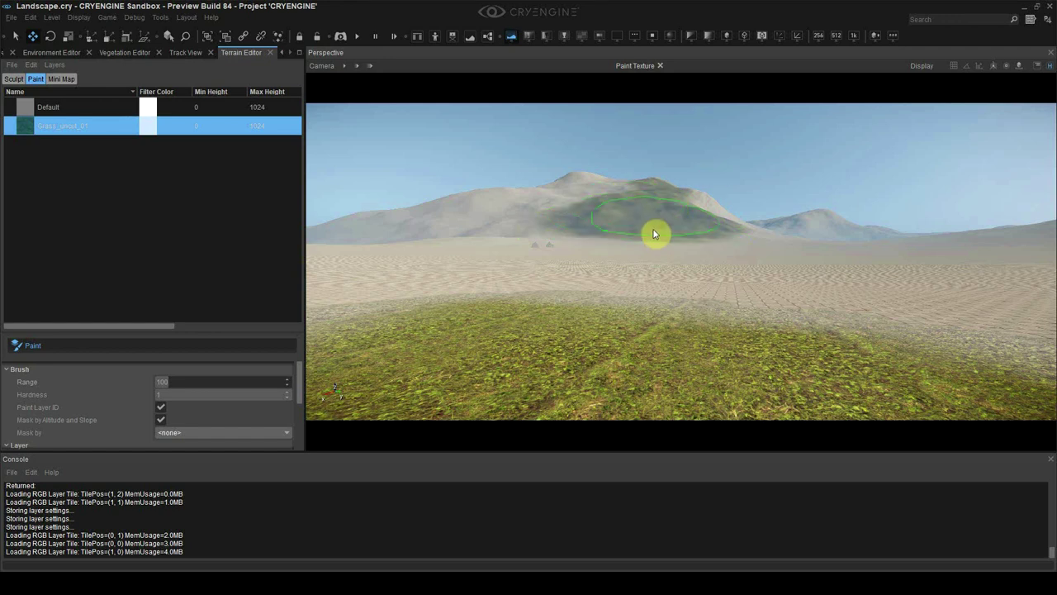
pyautogui.rightClick(64, 164)
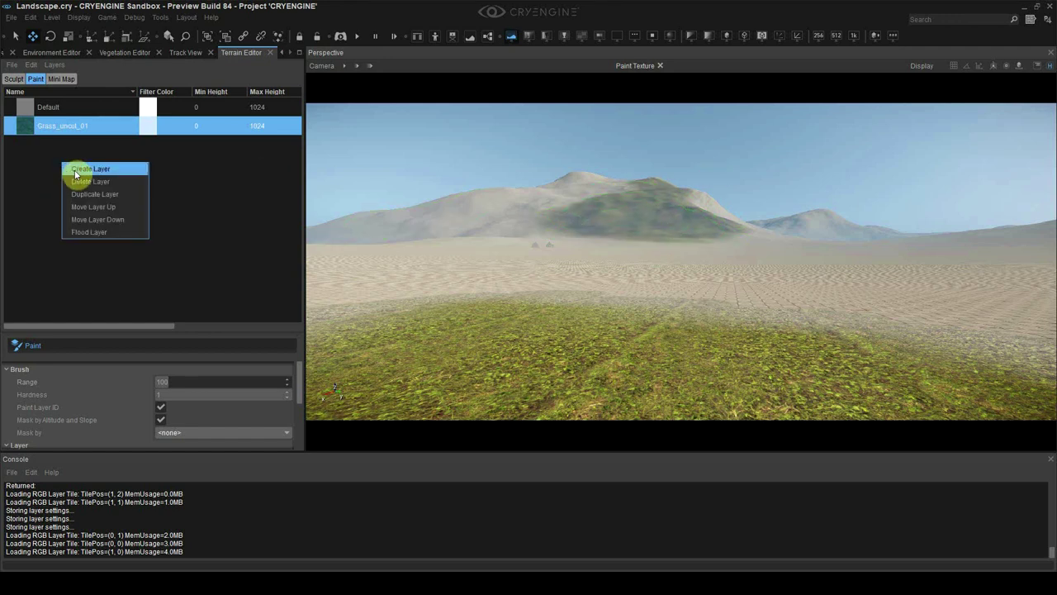
pyautogui.click(75, 170)
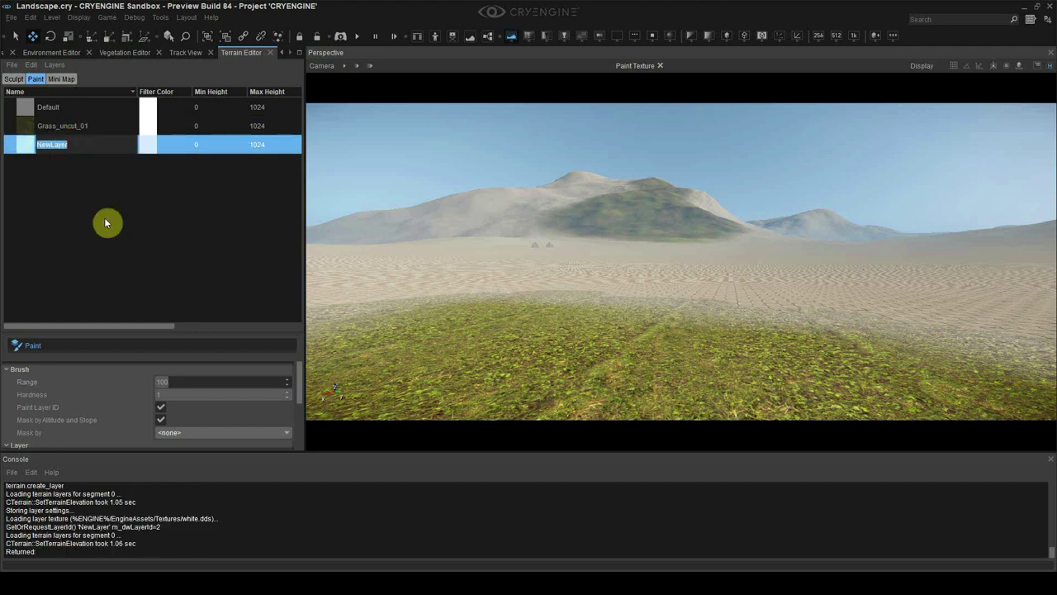
pyautogui.write('Grass_distance')
pyautogui.press('Return')
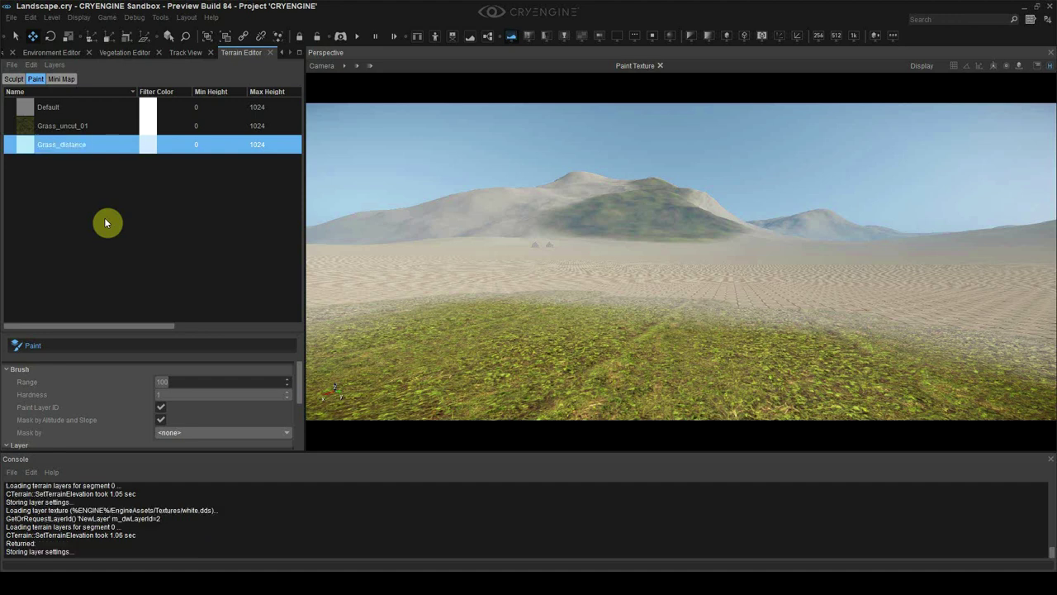
# - Assign the cliff_shrubbery_slope_pattern texture from GameSDK/textures/terrain to the Grass_distance layer and save the level
pyautogui.click(72, 127)
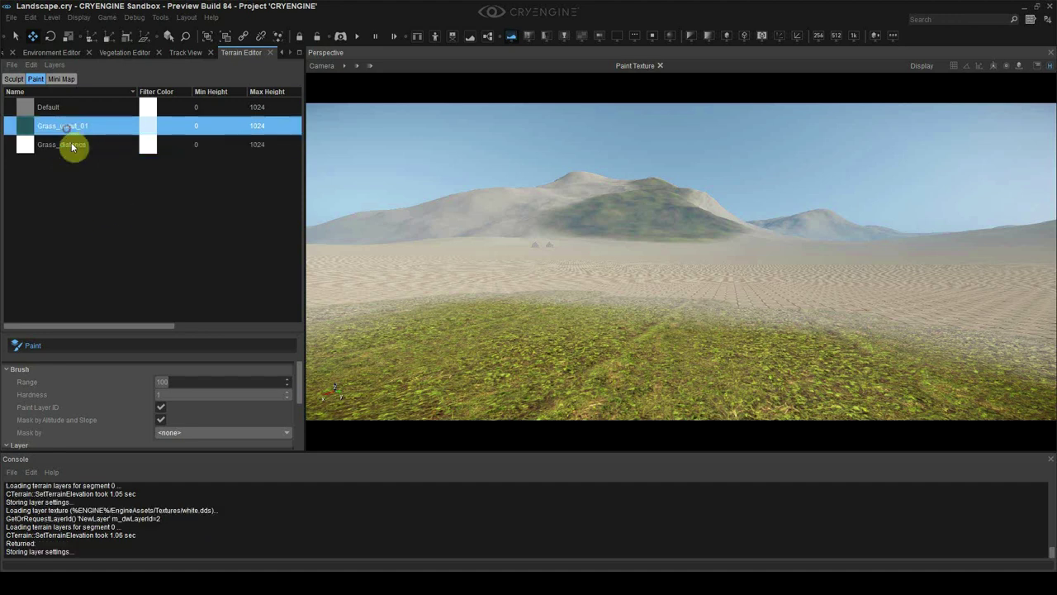
pyautogui.click(71, 143)
pyautogui.scroll(-5, 109, 384)
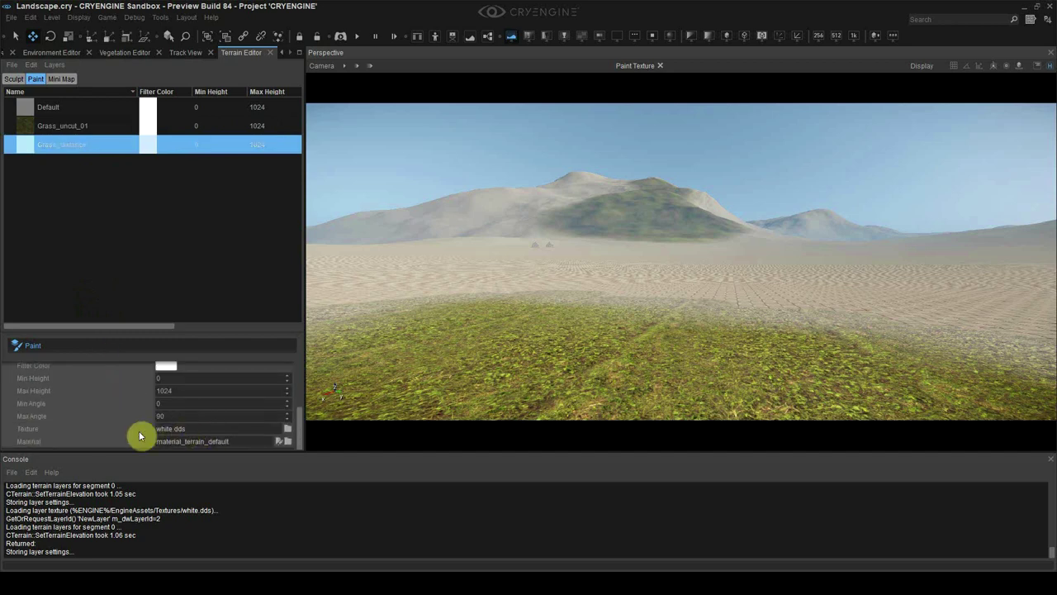
pyautogui.click(287, 428)
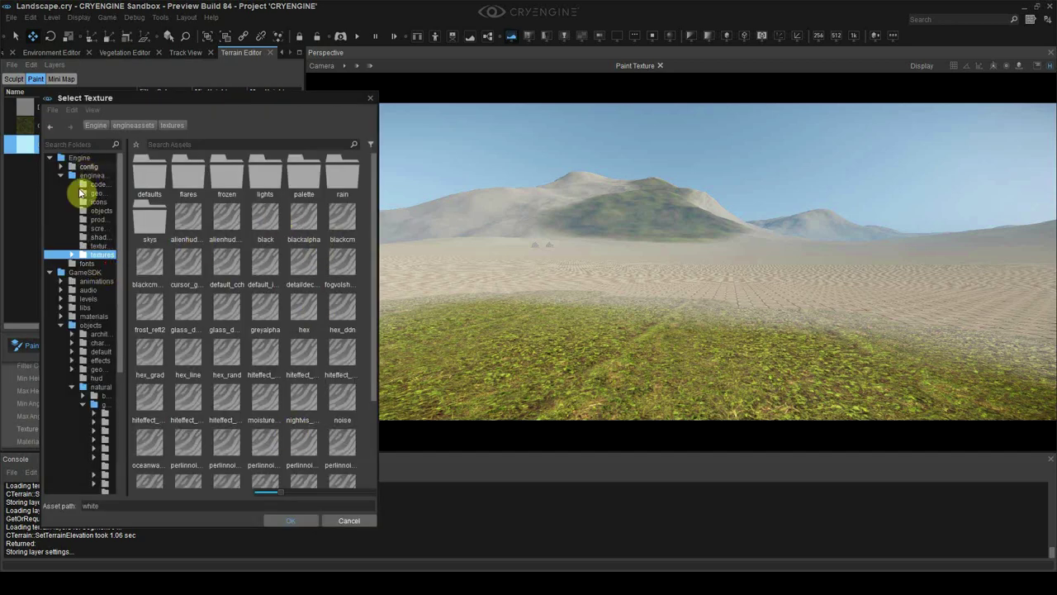
pyautogui.click(83, 272)
pyautogui.doubleClick(265, 228)
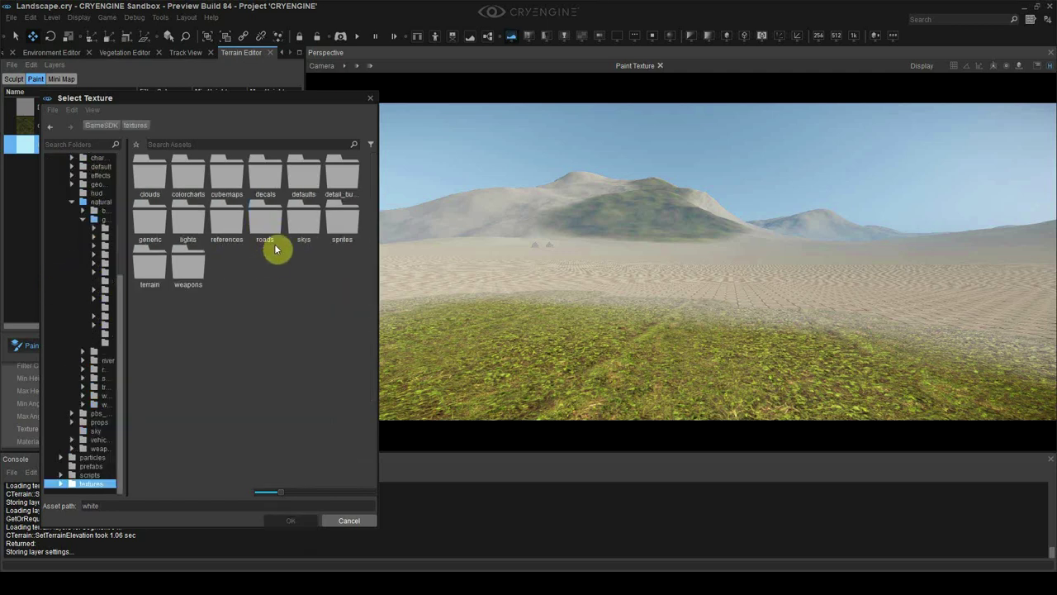
pyautogui.doubleClick(149, 266)
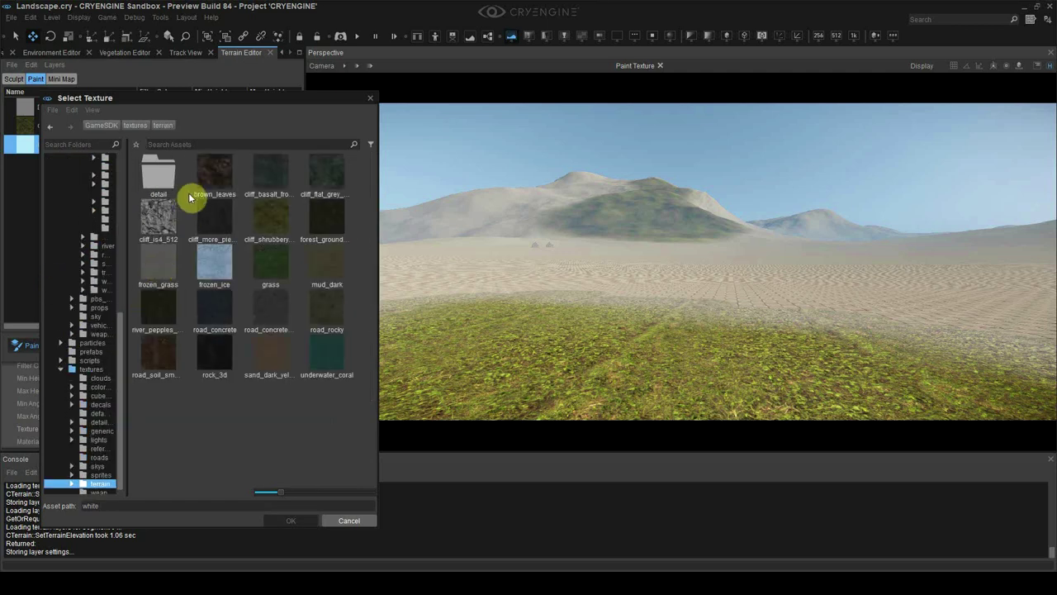
pyautogui.click(262, 221)
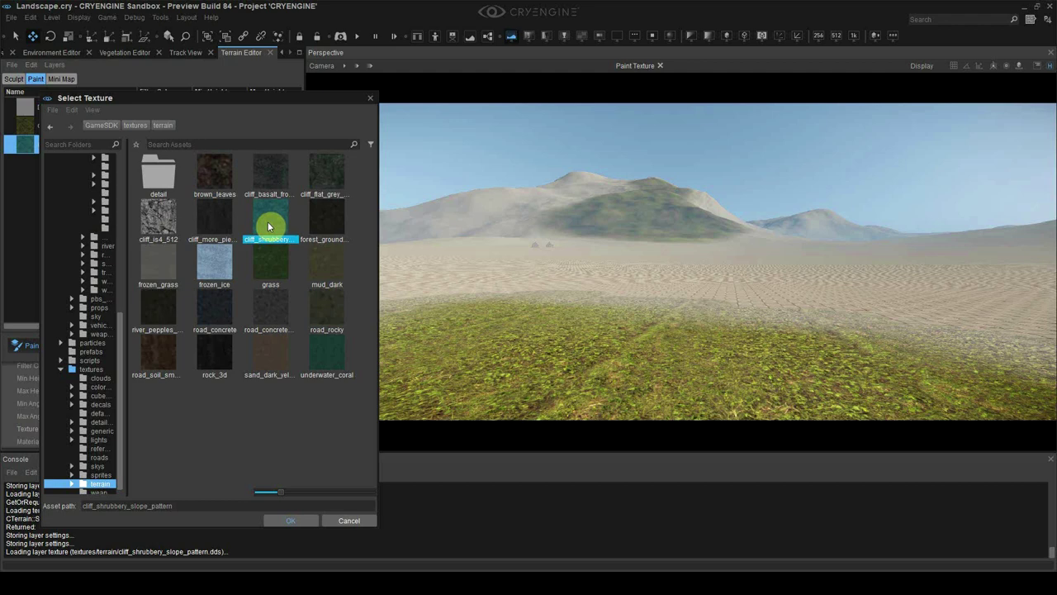
pyautogui.doubleClick(267, 222)
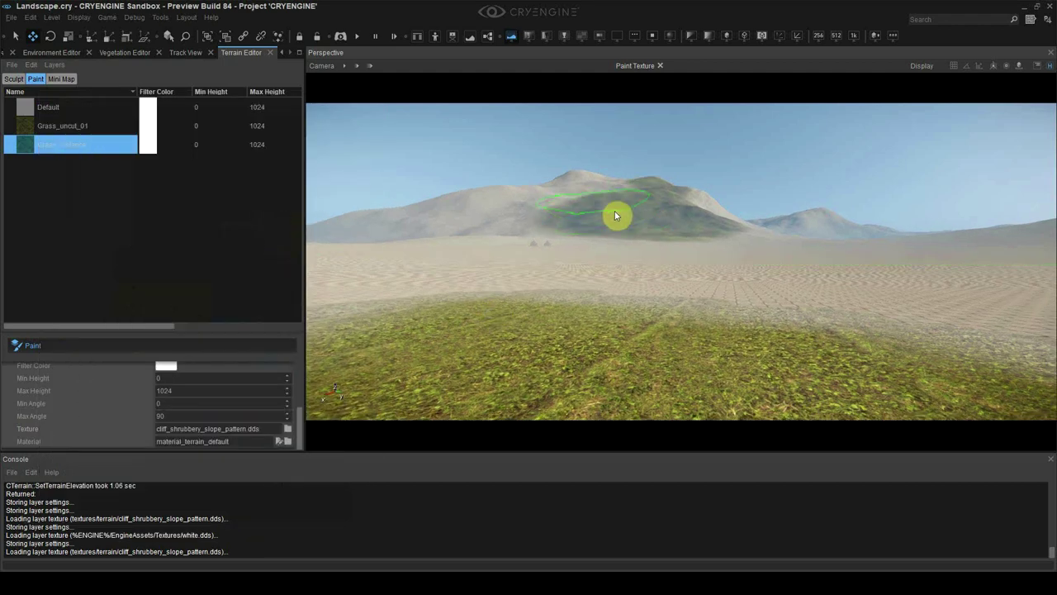
pyautogui.click(102, 130)
pyautogui.click(99, 147)
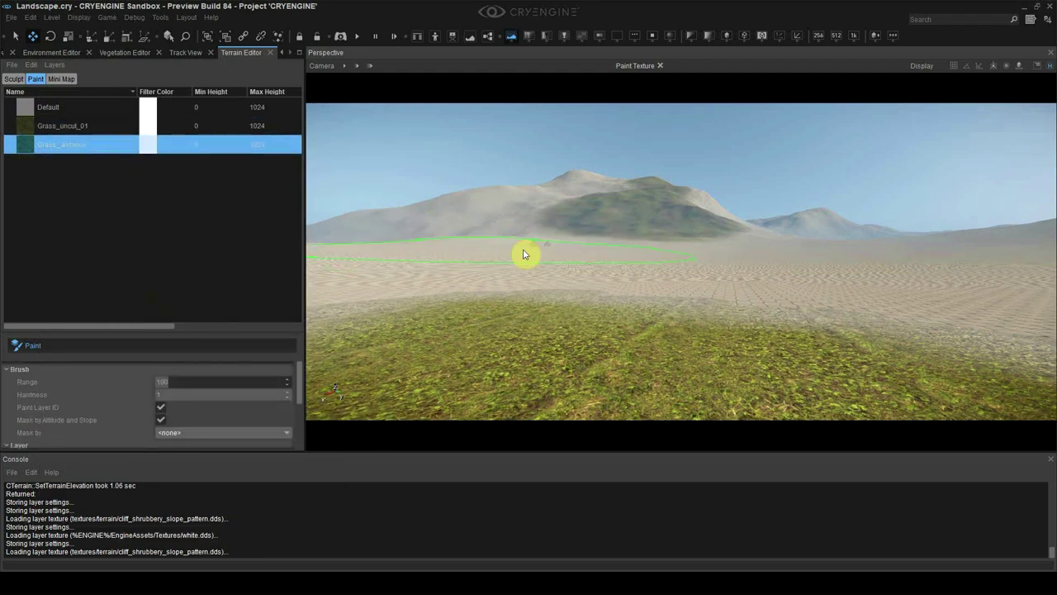
pyautogui.hotkey('ctrl', 's')
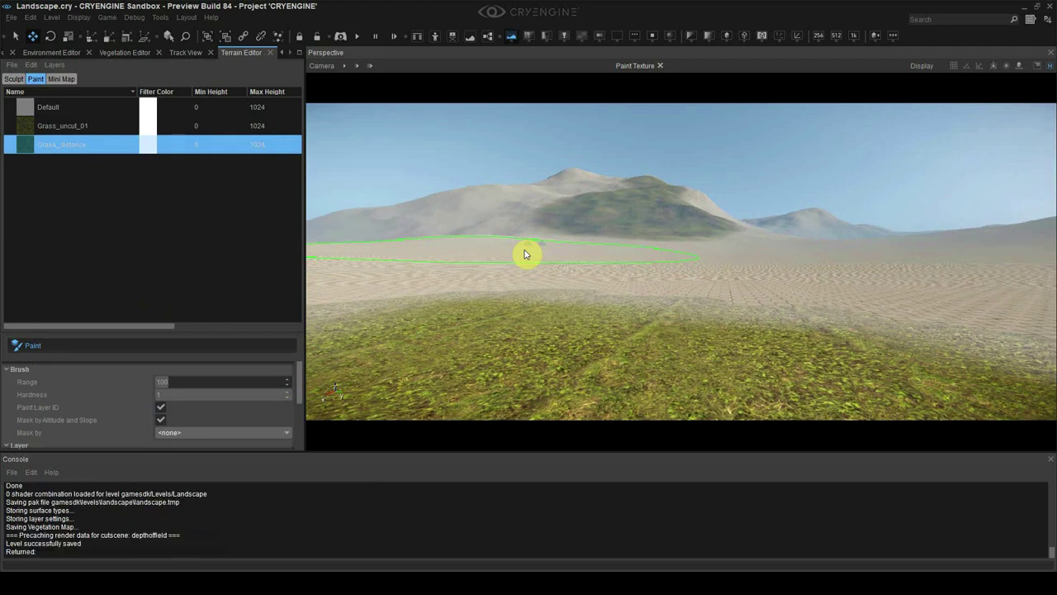
# - Create a new material named grass_distance in the materials/terrain folder
pyautogui.scroll(-5, 252, 392)
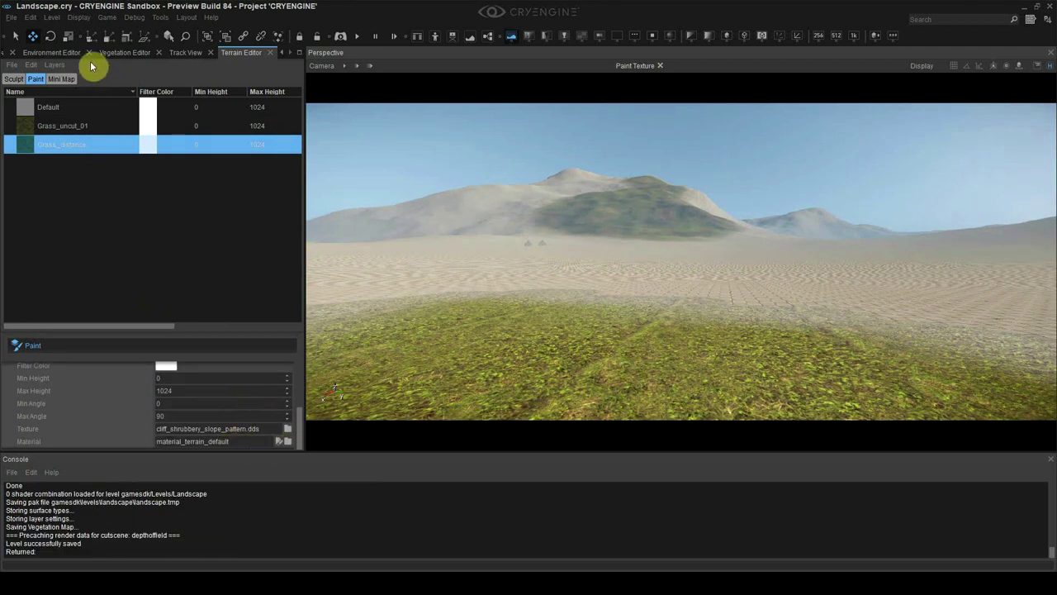
pyautogui.click(281, 53)
pyautogui.click(33, 54)
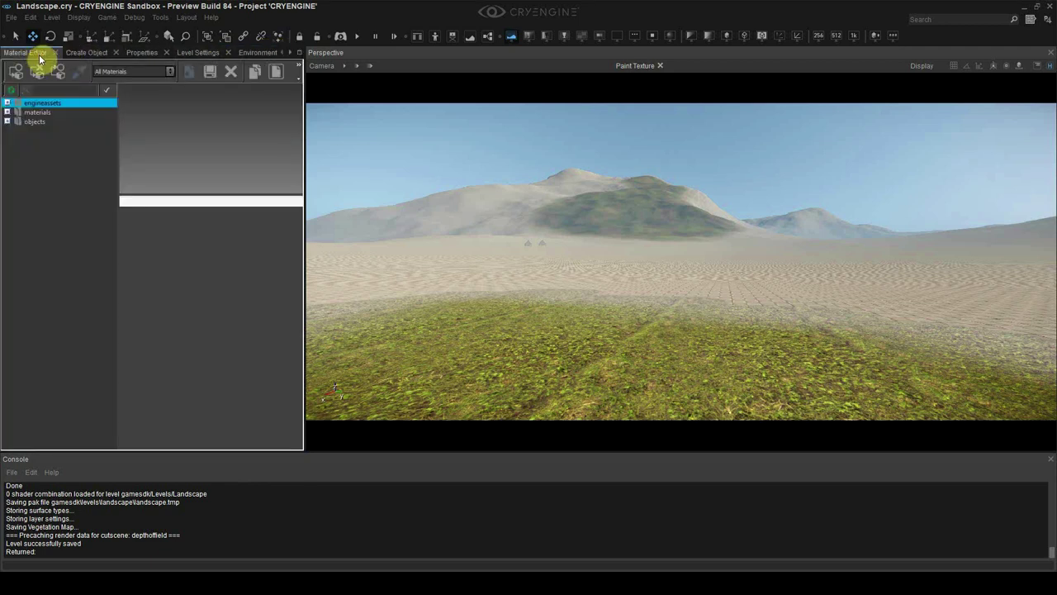
pyautogui.click(8, 112)
pyautogui.doubleClick(40, 234)
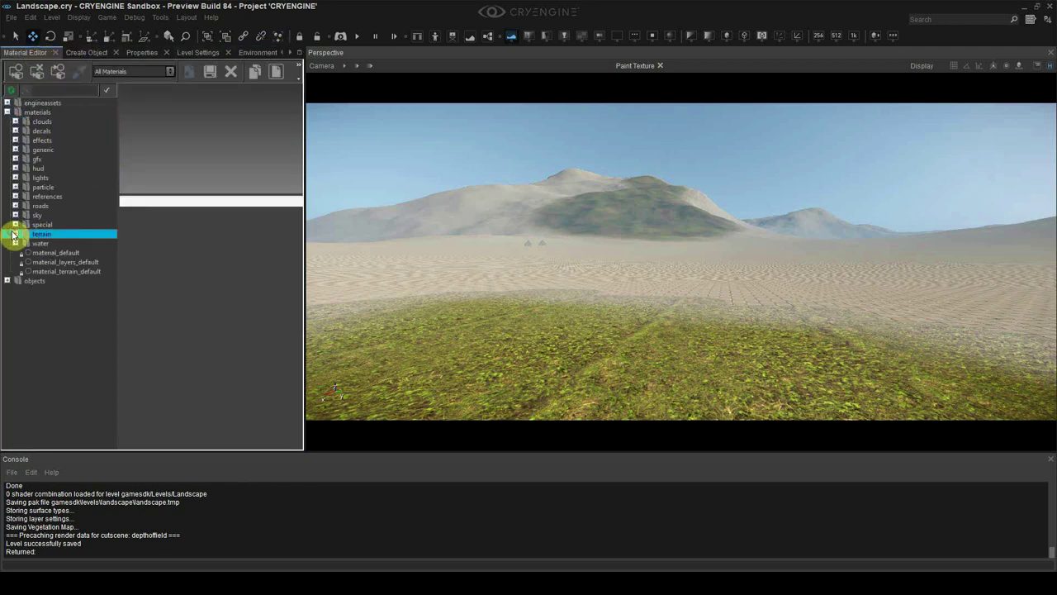
pyautogui.rightClick(51, 152)
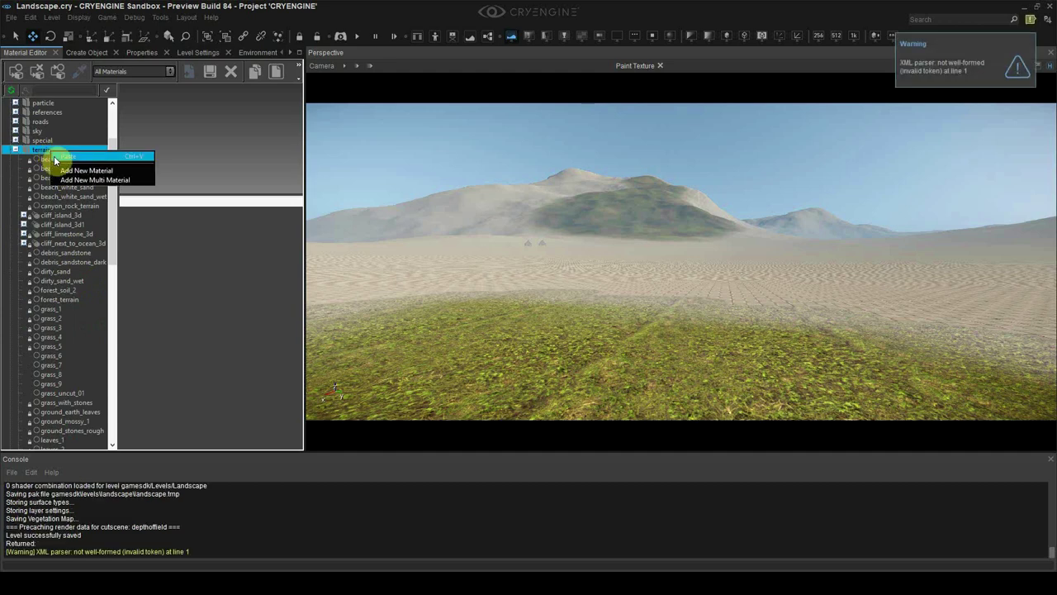
pyautogui.click(48, 153)
pyautogui.scroll(3, 48, 152)
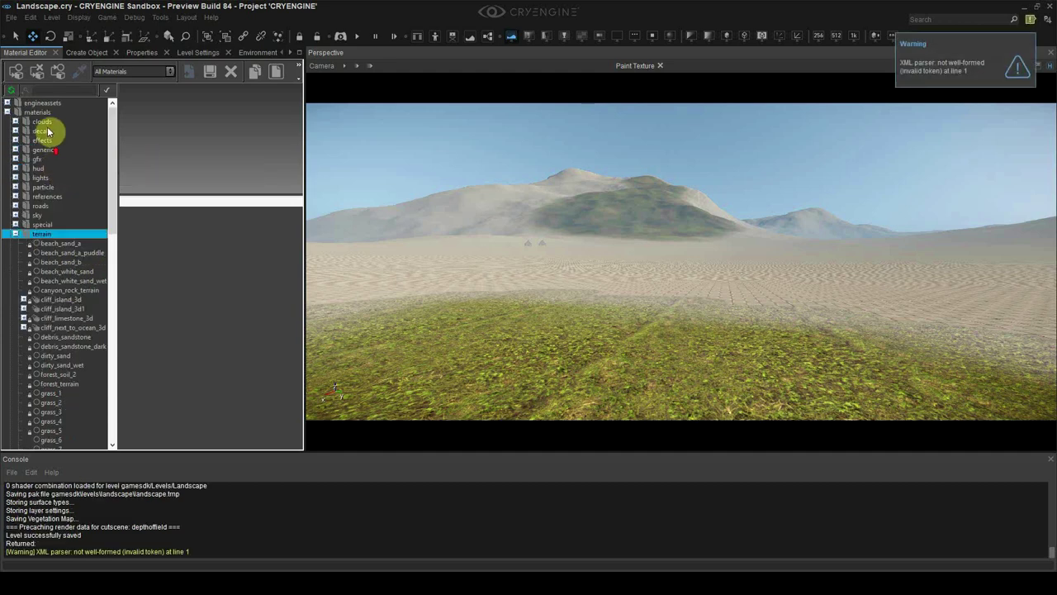
pyautogui.rightClick(38, 233)
pyautogui.click(58, 245)
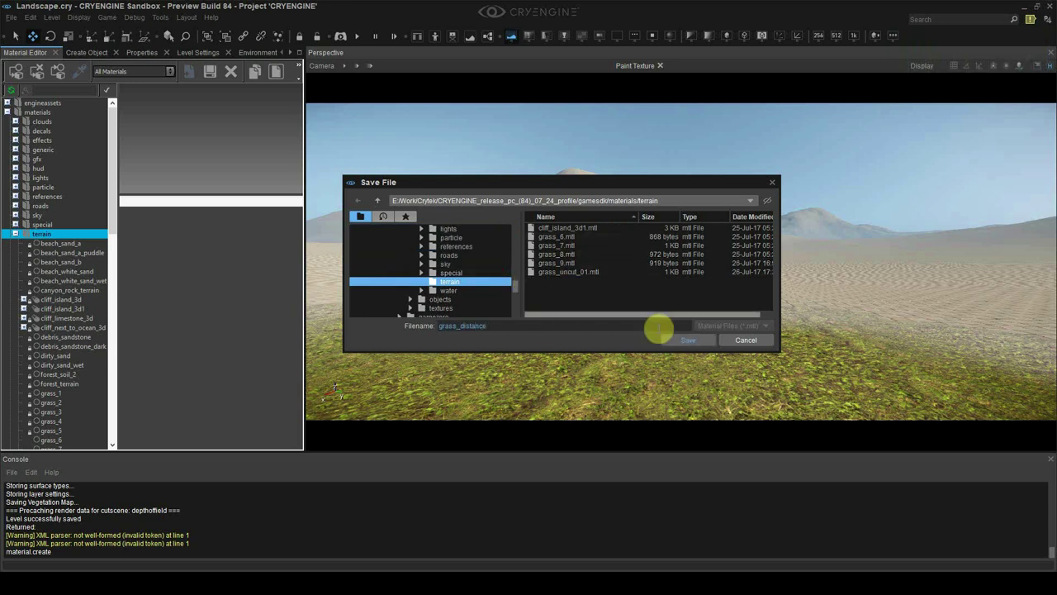
pyautogui.click(685, 340)
pyautogui.scroll(-3, 83, 338)
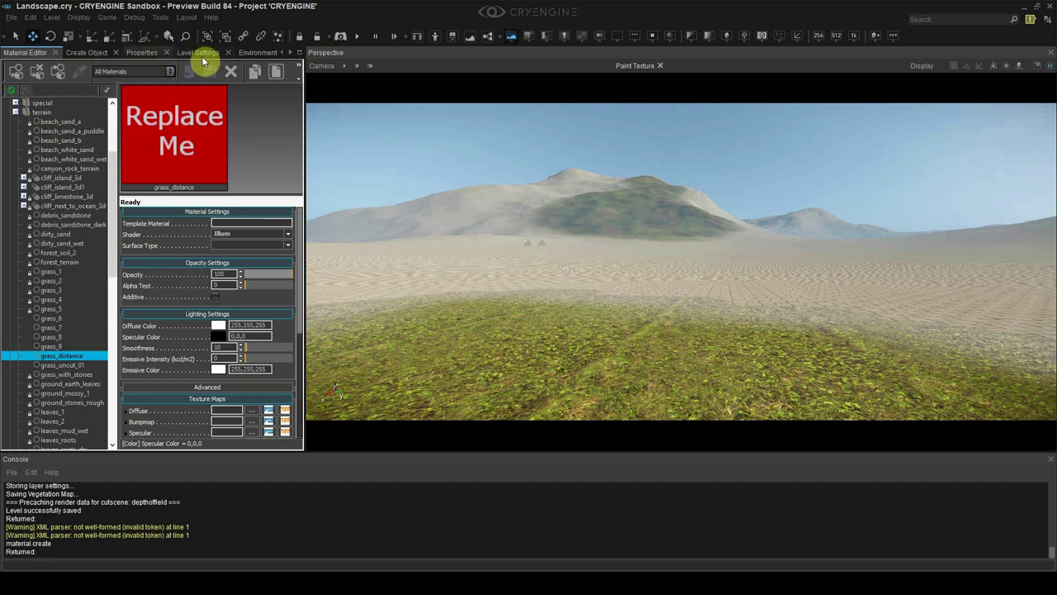
# - Move the Terrain Editor so that it sits directly beside the Material Editor
pyautogui.click(295, 53)
pyautogui.click(285, 53)
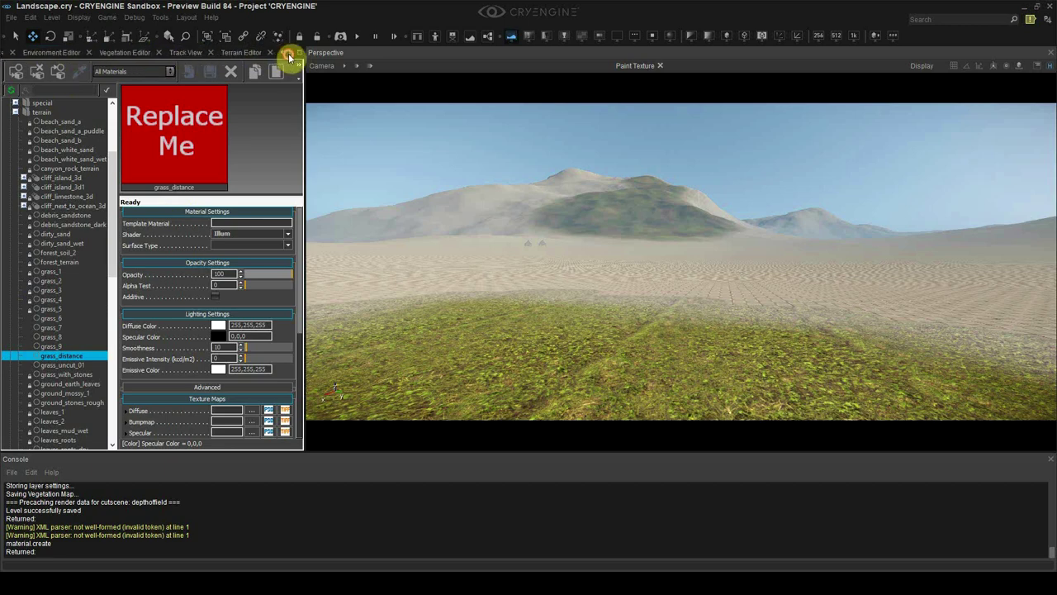
pyautogui.click(40, 54)
pyautogui.moveTo(12, 52); pyautogui.dragTo(96, 71)
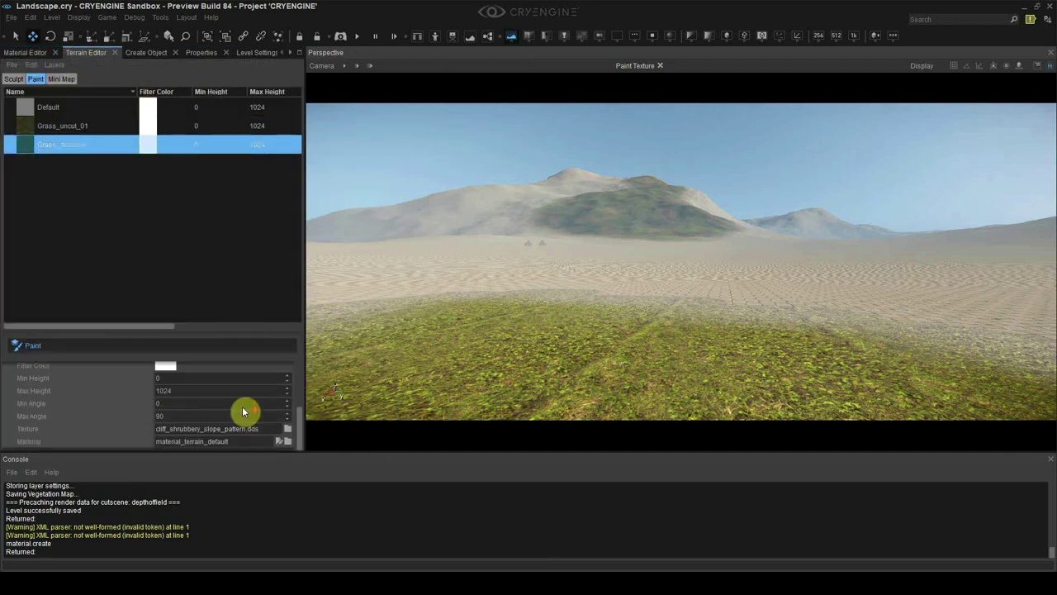
# - Assign the grass_distance material from materials/terrain to the Grass_distance layer and paint the distant mountainside with it
pyautogui.click(289, 442)
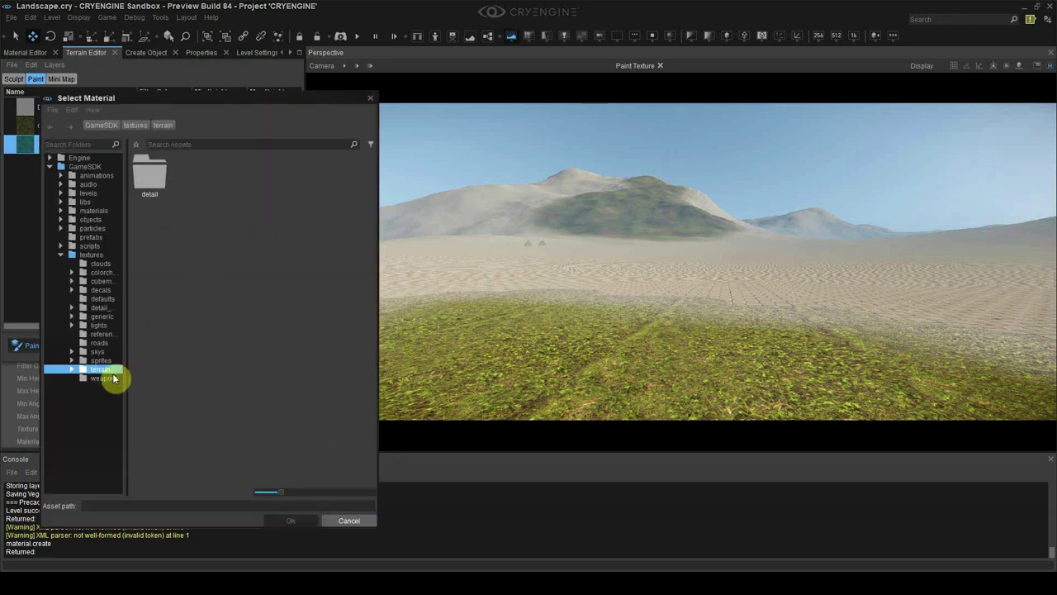
pyautogui.click(93, 212)
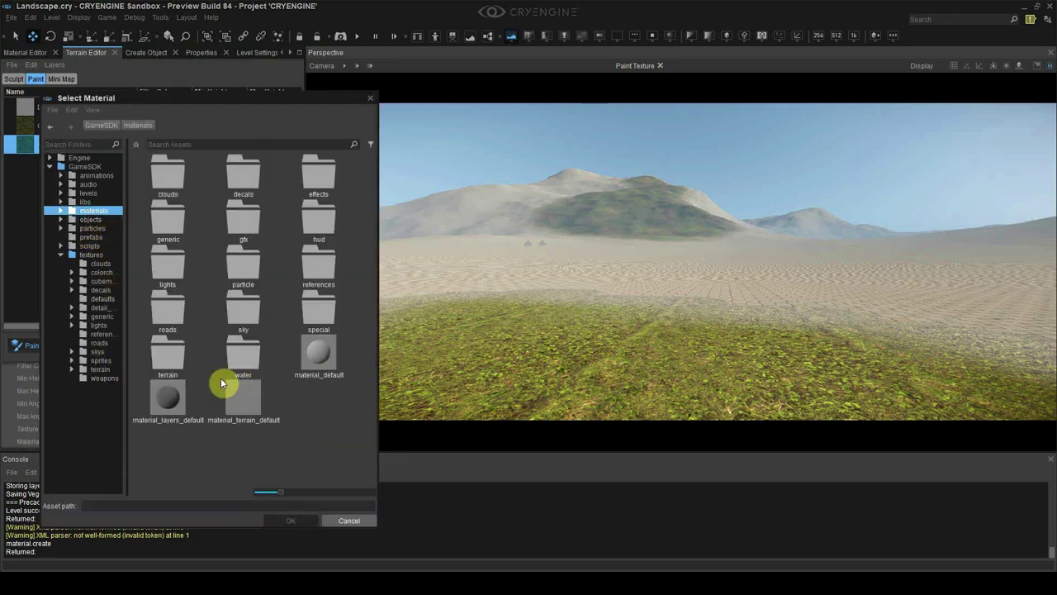
pyautogui.doubleClick(173, 354)
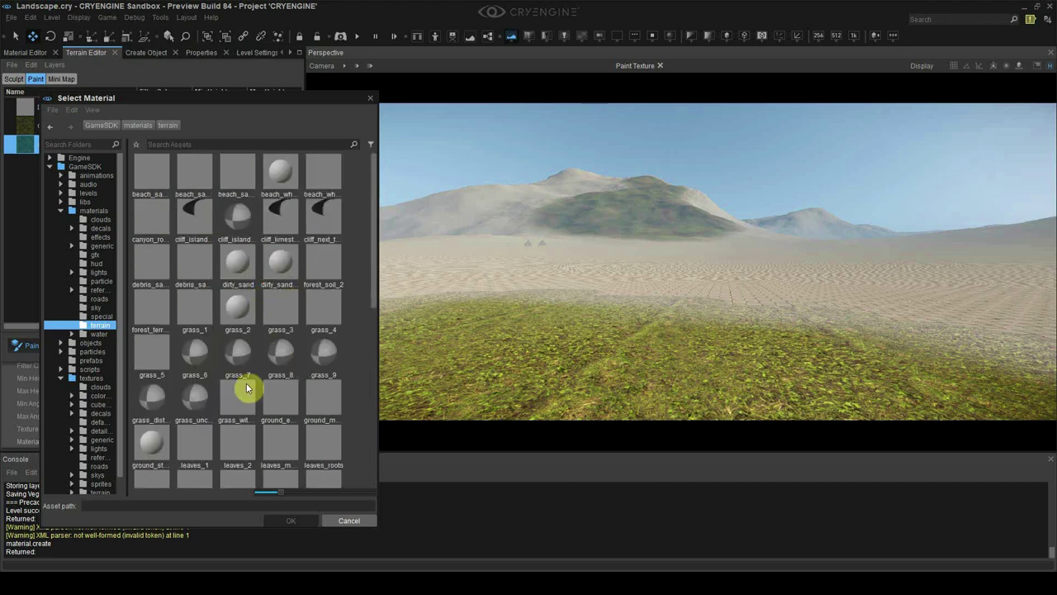
pyautogui.doubleClick(154, 401)
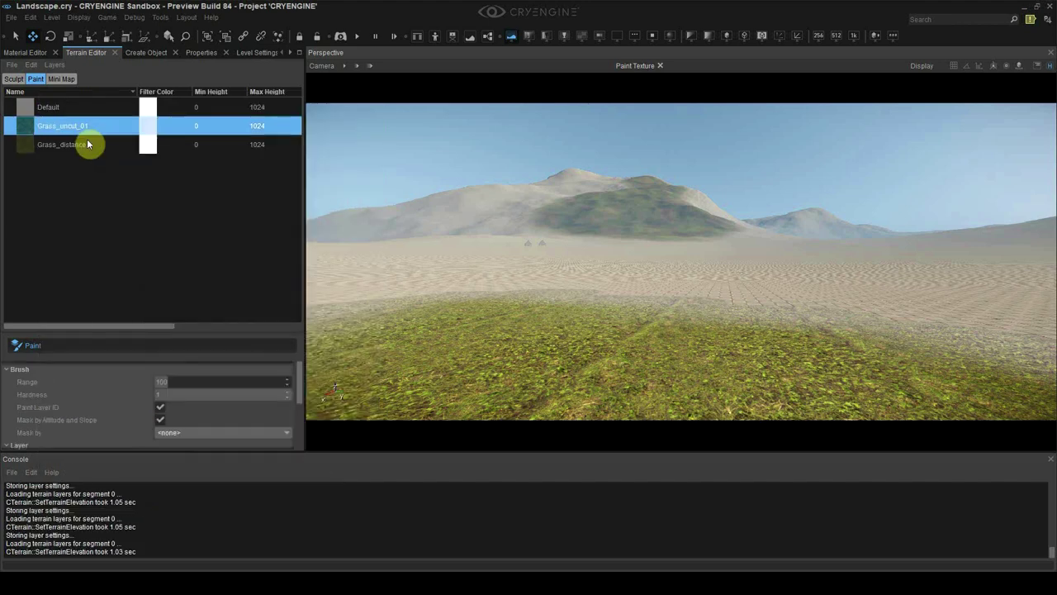
pyautogui.click(88, 143)
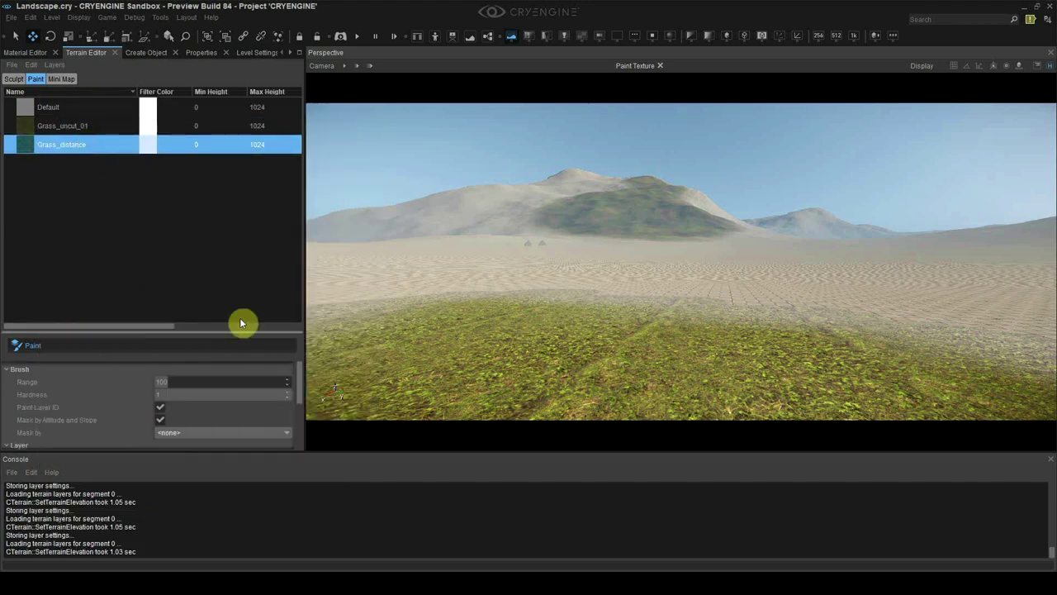
pyautogui.moveTo(622, 204)
pyautogui.mouseDown()
pyautogui.moveTo(628, 221)
pyautogui.moveTo(684, 223)
pyautogui.mouseUp()
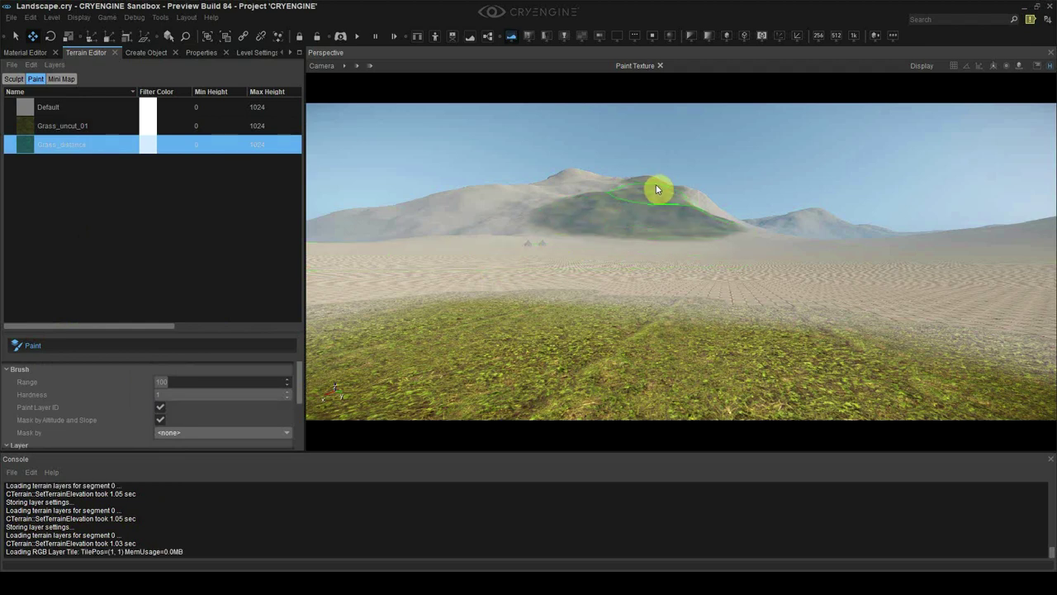
# - Inspect the painted mountainside up close and check the texture and material assigned to the Grass_distance layer
pyautogui.click(37, 52)
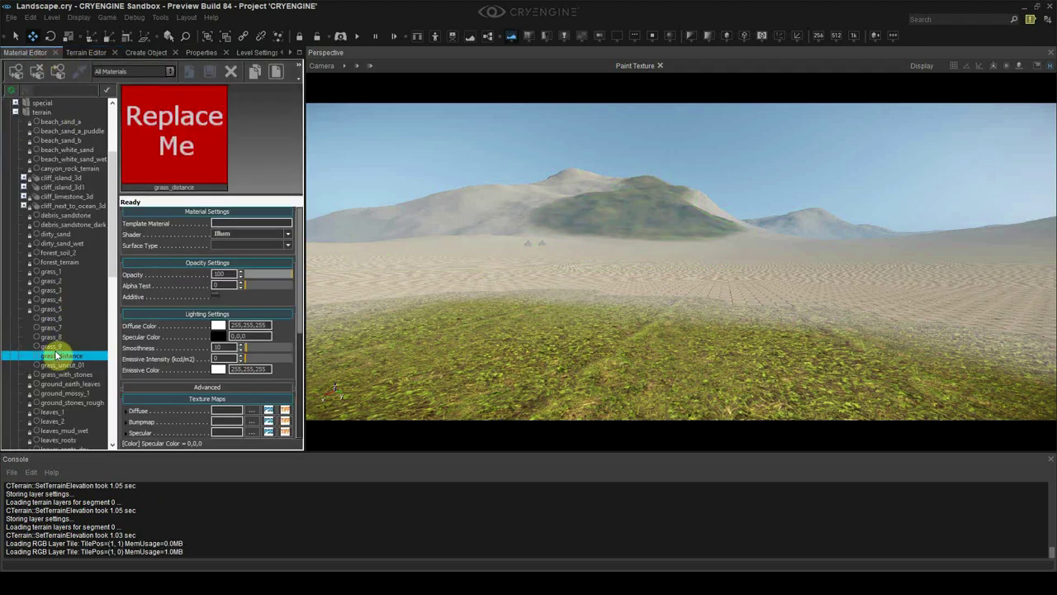
pyautogui.press('w')
pyautogui.moveTo(512, 273)
pyautogui.mouseDown(button='right')
pyautogui.moveTo(523, 219)
pyautogui.moveTo(525, 277)
pyautogui.mouseUp(button='right')
pyautogui.scroll(3, 522, 221)
pyautogui.press('w')
pyautogui.scroll(3, 525, 225)
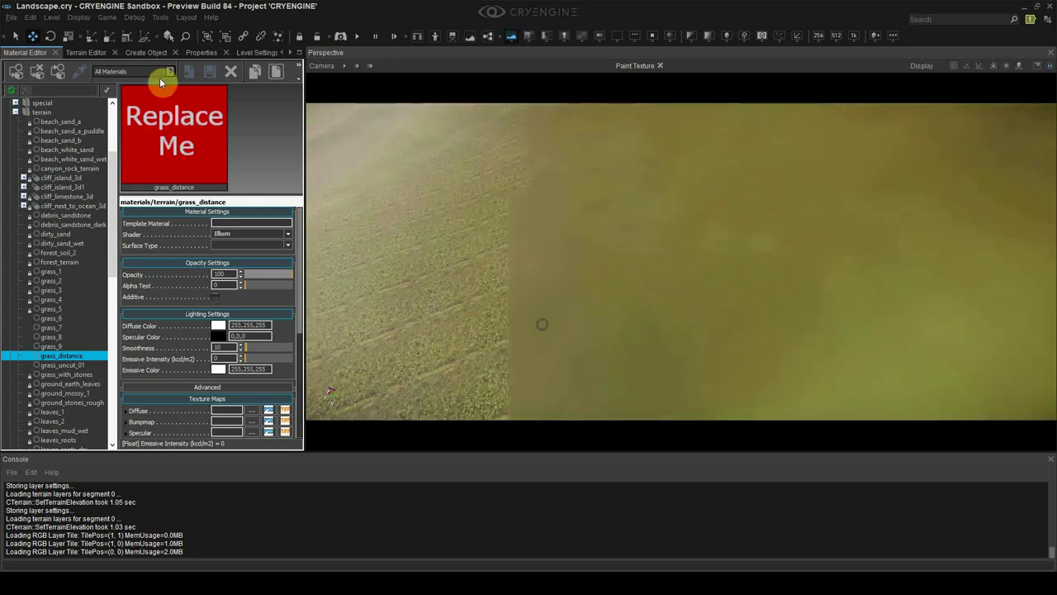
pyautogui.click(86, 52)
pyautogui.scroll(-1, 122, 422)
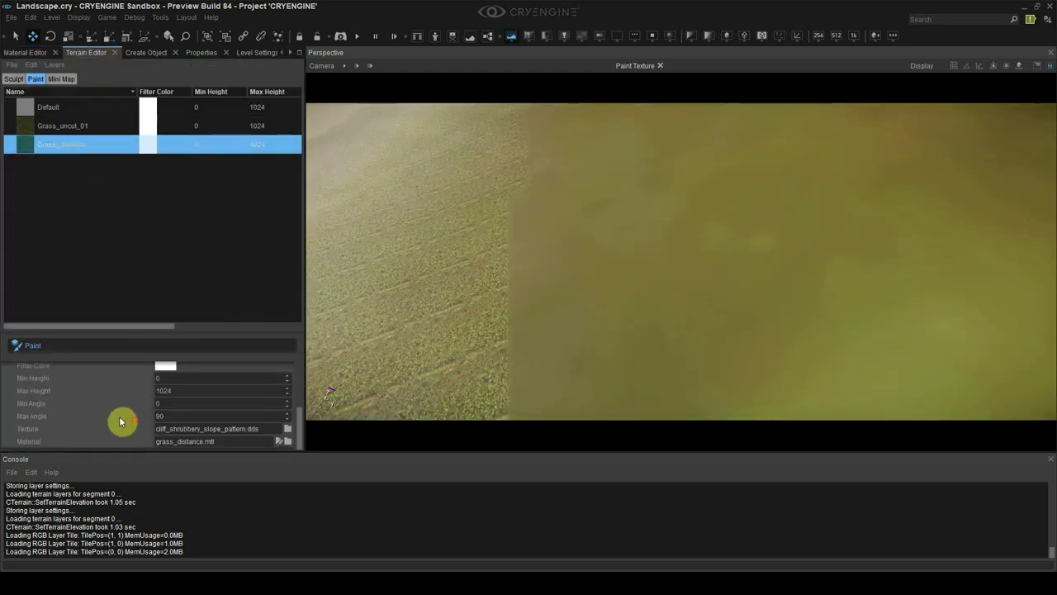
# - Check the texture maps of the grass_distance terrain material and compare them with those of grass_2
pyautogui.click(26, 52)
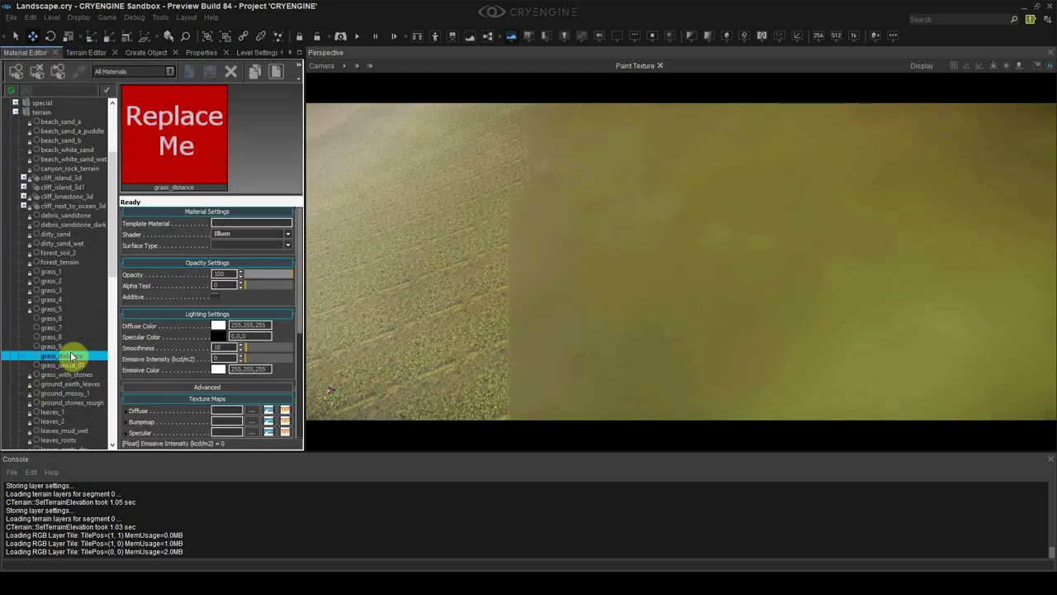
pyautogui.scroll(-3, 190, 342)
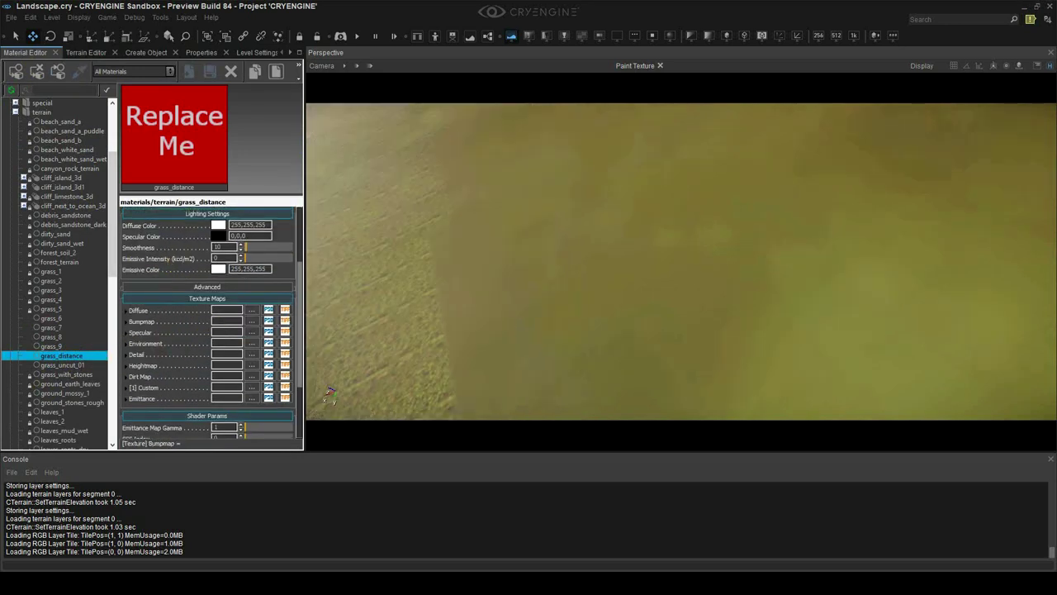
pyautogui.moveTo(556, 258); pyautogui.dragTo(557, 259, button='right')
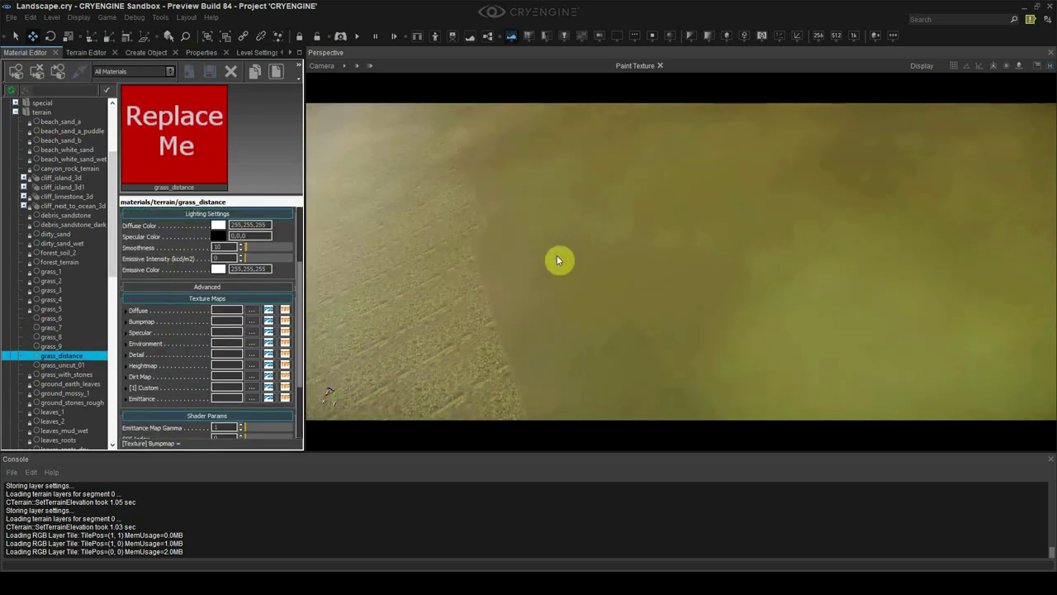
pyautogui.click(60, 283)
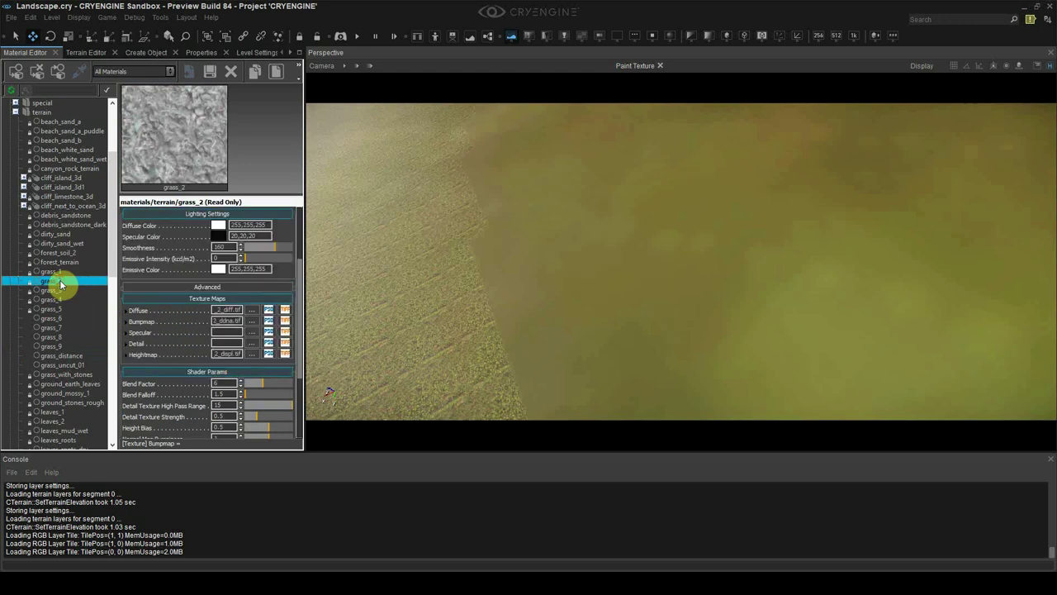
pyautogui.rightClick(170, 325)
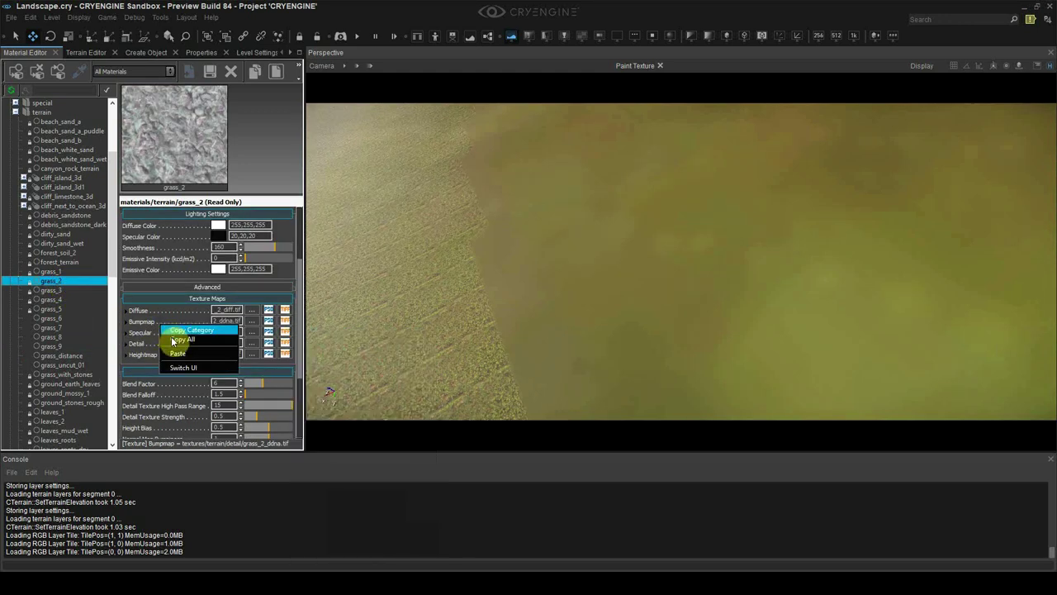
pyautogui.click(146, 334)
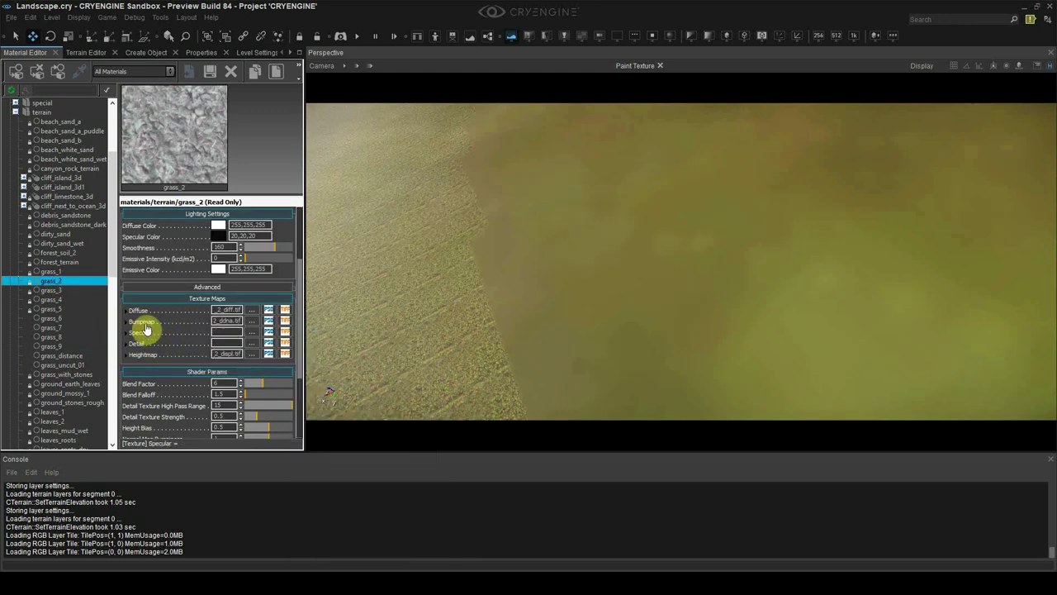
# - Browse the terrain materials, including forest_terrain, leaves_1, beach_sand_b and grass_9, for one to use as the base of grass_distance
pyautogui.click(66, 263)
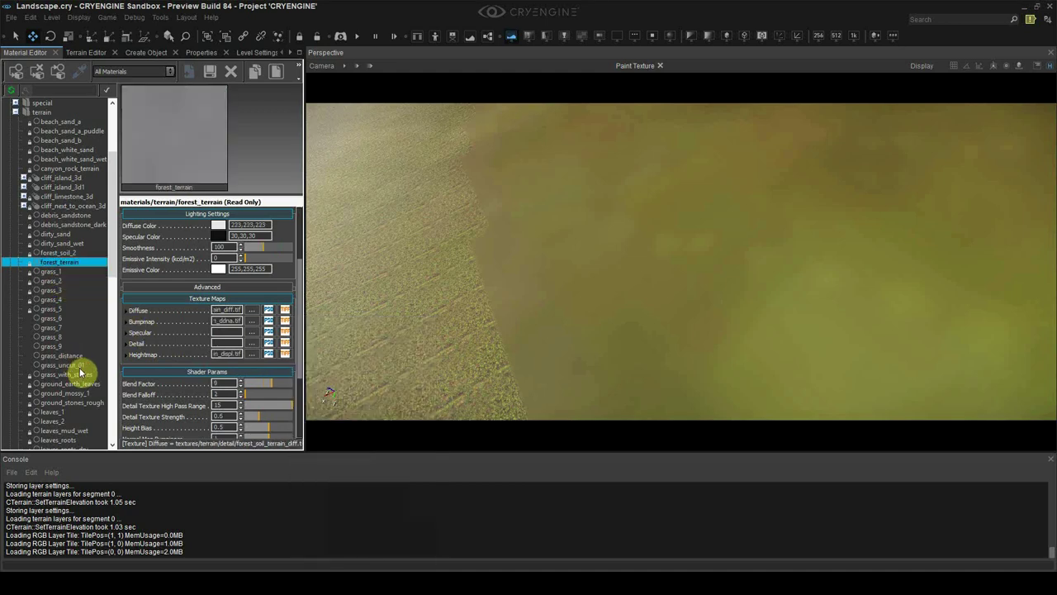
pyautogui.scroll(-5, 83, 380)
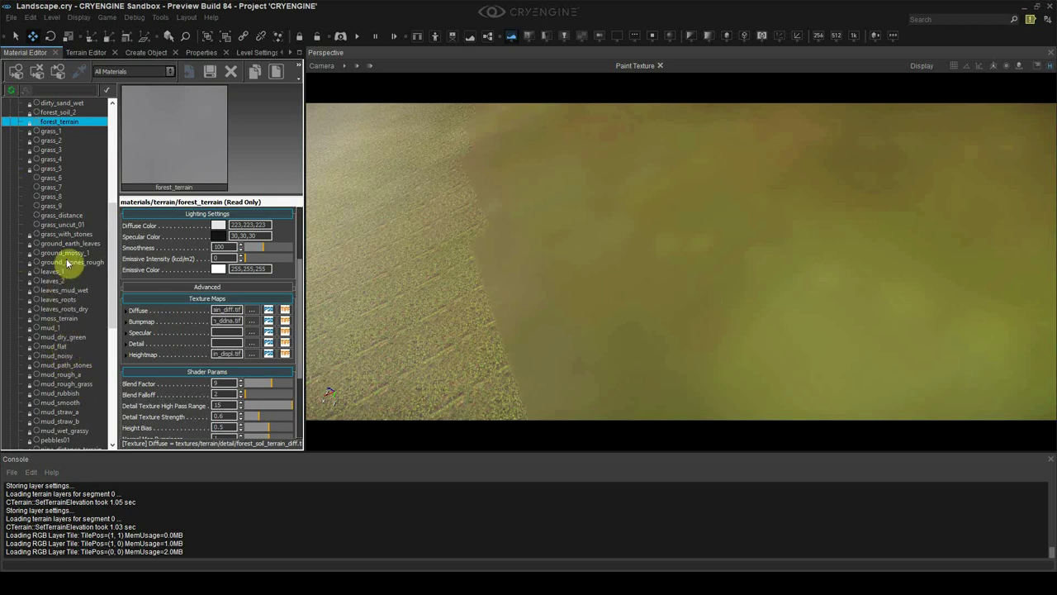
pyautogui.scroll(1, 71, 217)
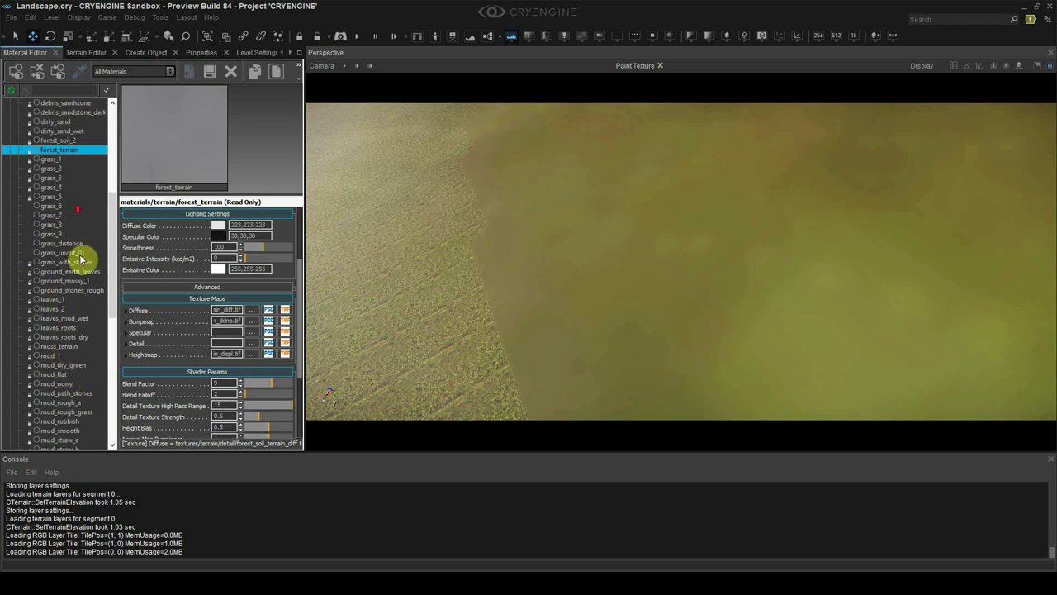
pyautogui.click(68, 299)
pyautogui.scroll(6, 71, 305)
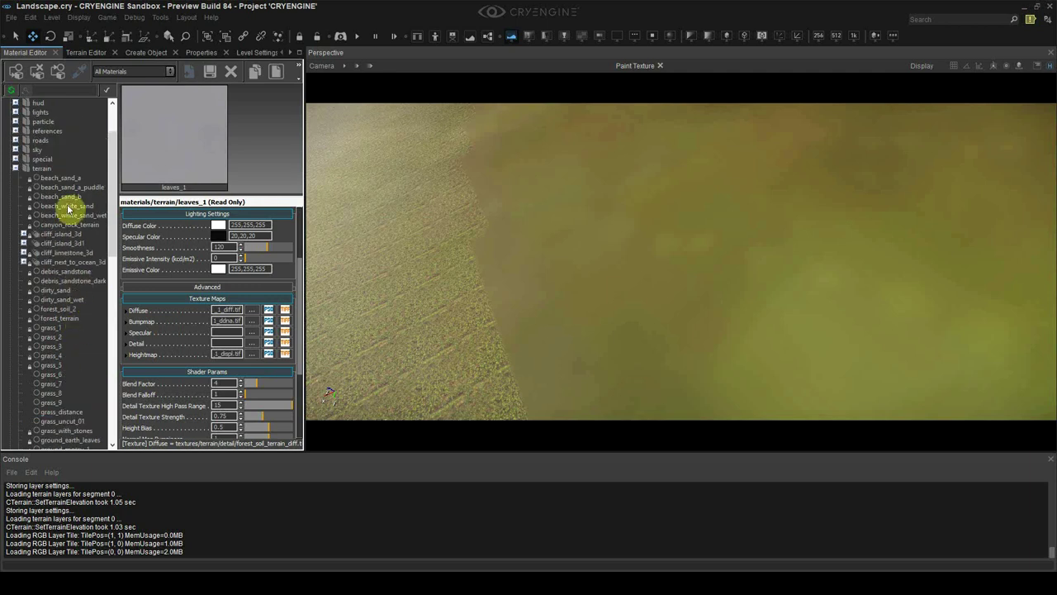
pyautogui.click(68, 206)
pyautogui.click(69, 197)
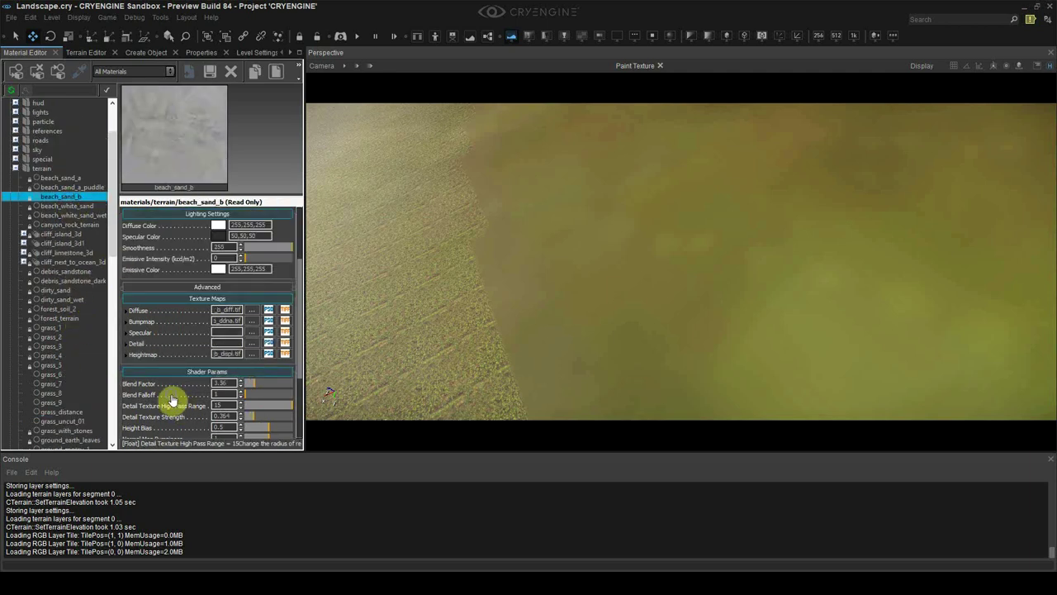
pyautogui.click(50, 402)
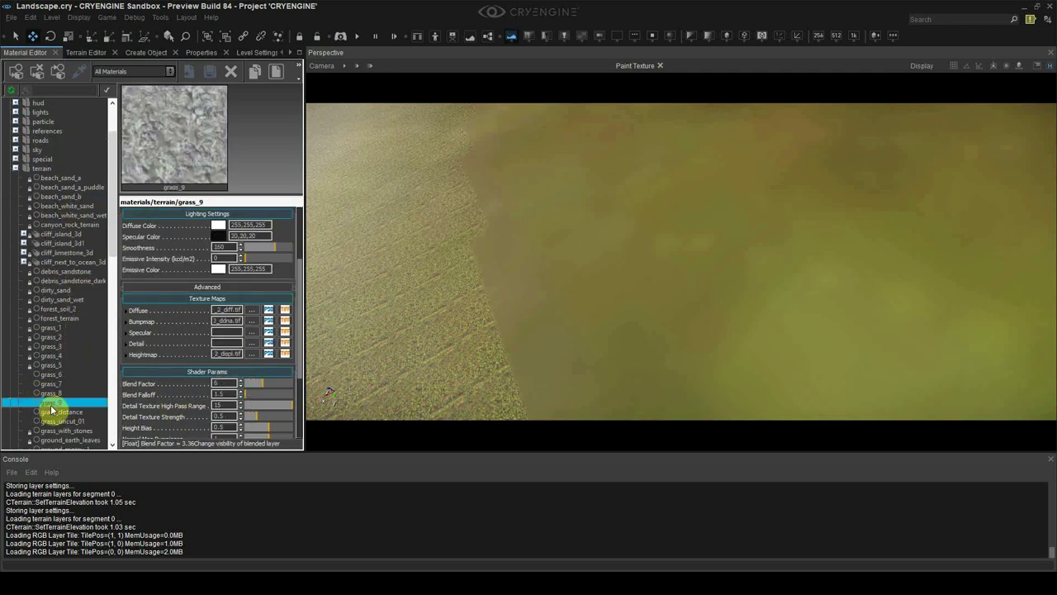
pyautogui.click(70, 320)
pyautogui.click(66, 412)
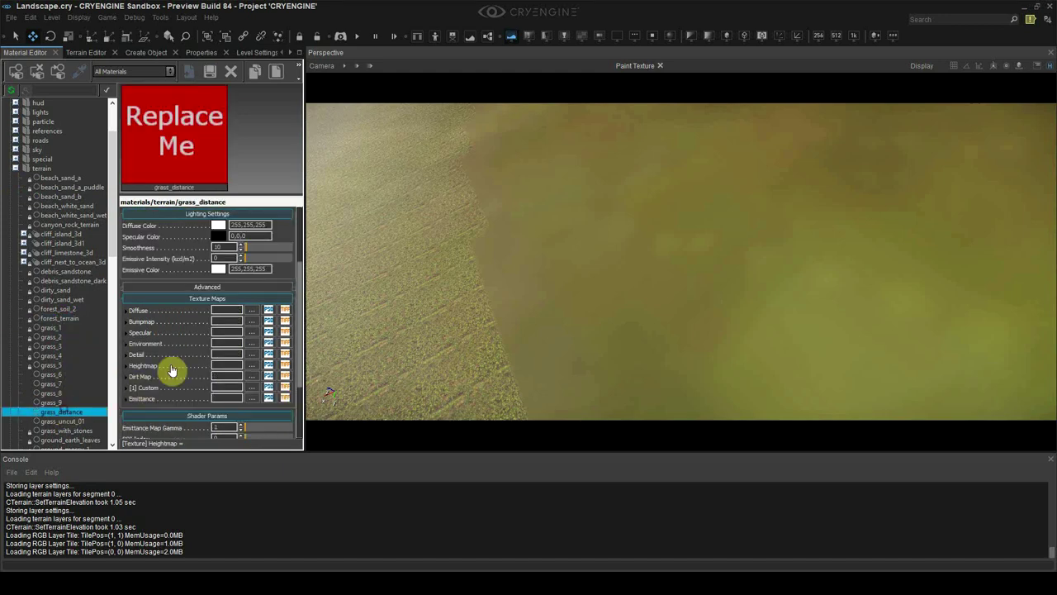
pyautogui.rightClick(172, 366)
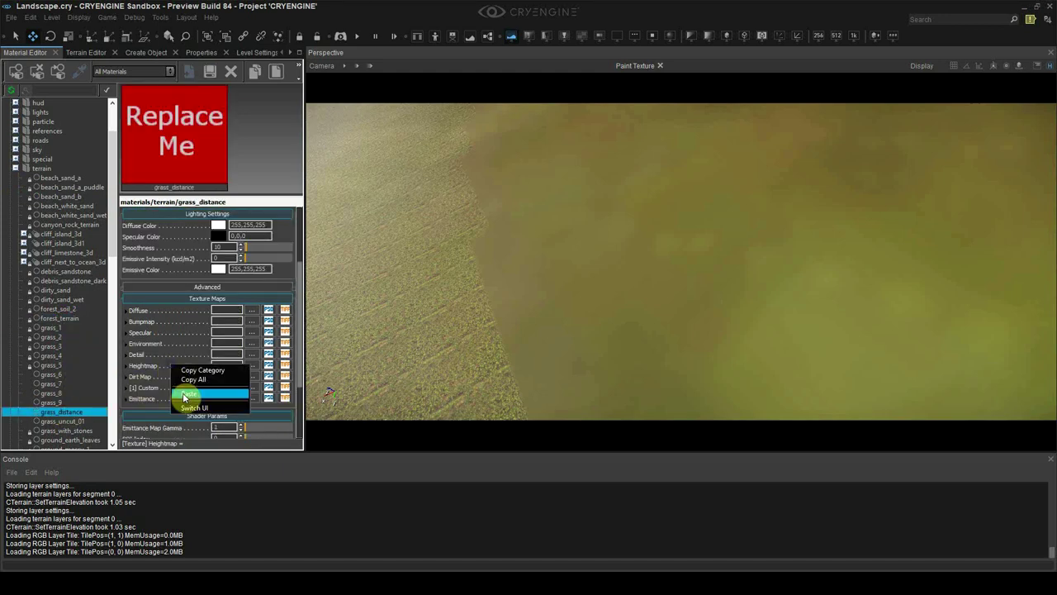
pyautogui.click(78, 181)
pyautogui.click(83, 190)
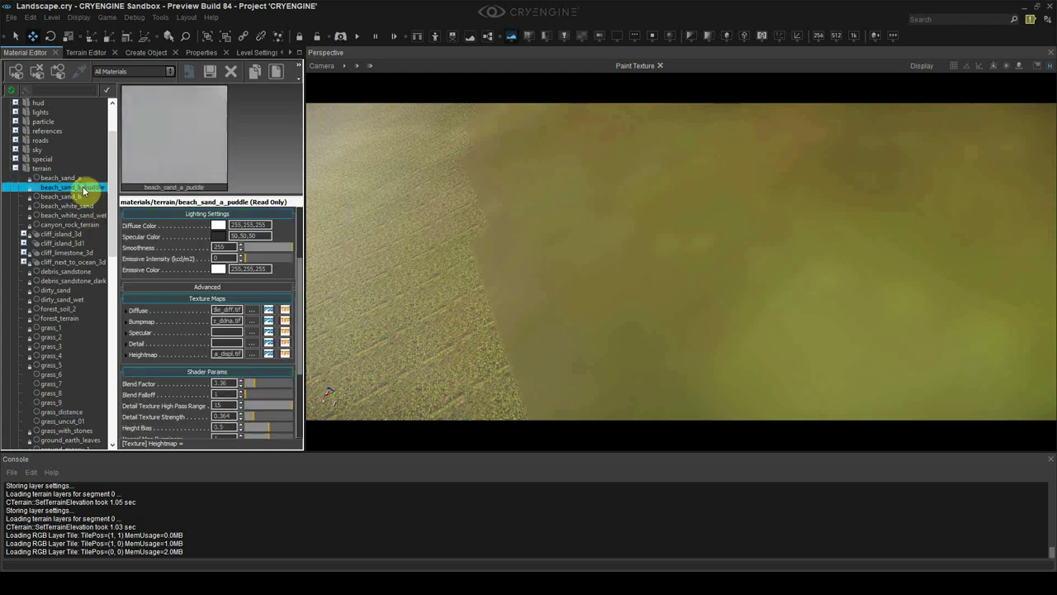
# - Copy all settings of the beach_sand_b material and paste them into grass_distance
pyautogui.click(76, 196)
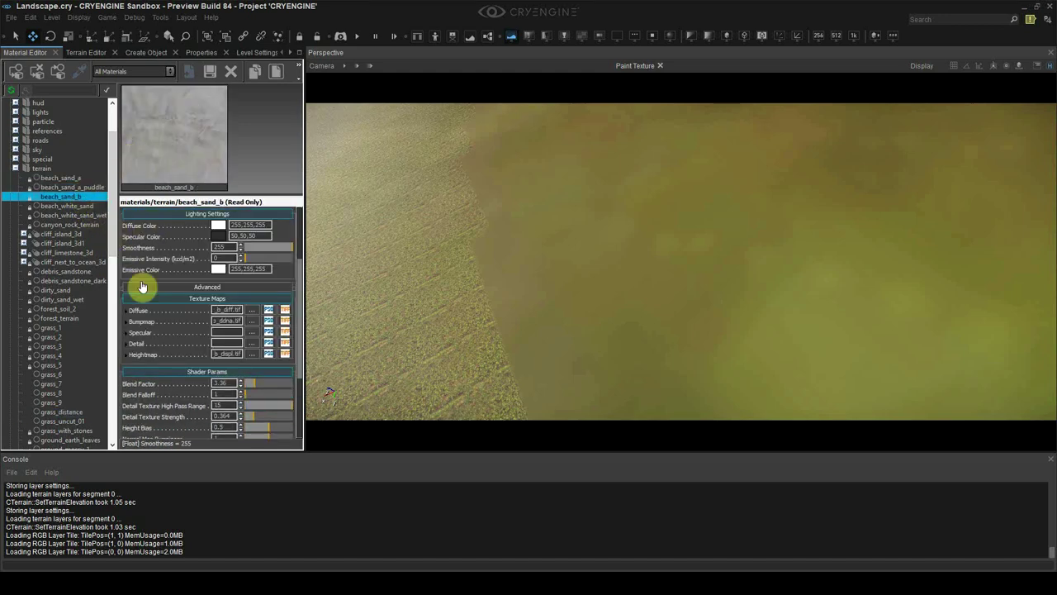
pyautogui.rightClick(152, 323)
pyautogui.click(161, 338)
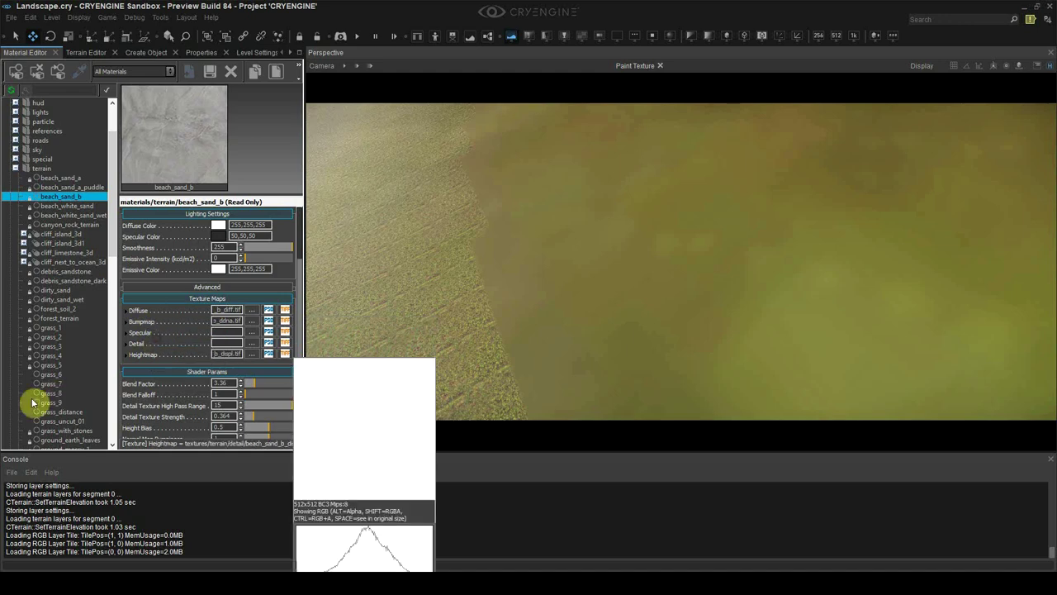
pyautogui.click(52, 411)
pyautogui.rightClick(164, 323)
pyautogui.click(175, 351)
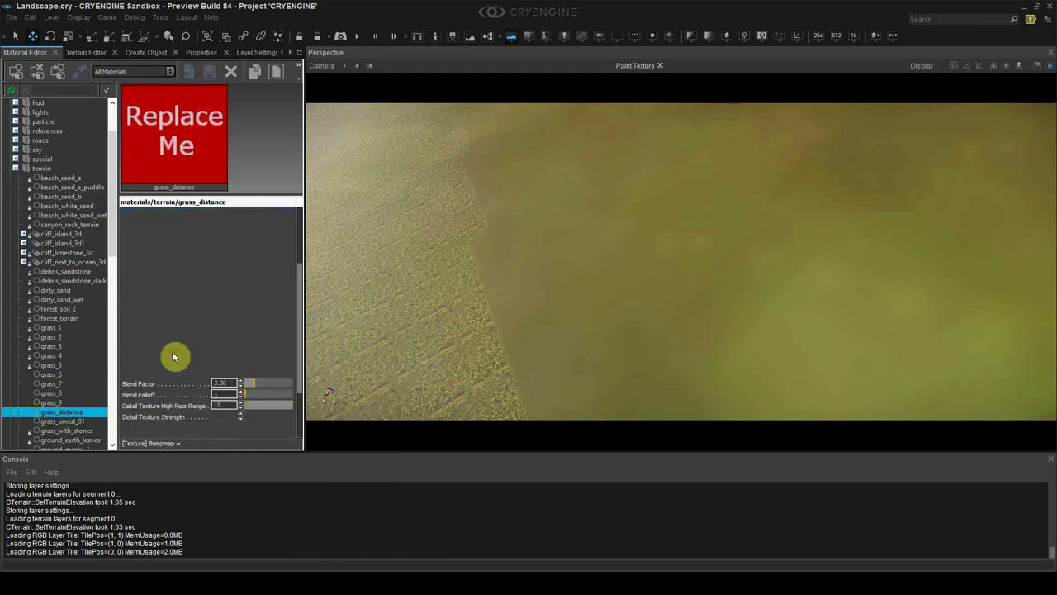
# - Save camera location 5 with a view from the grassy foreground across the sand to the painted mountain
pyautogui.moveTo(681, 260); pyautogui.dragTo(613, 320, button='right')
pyautogui.click(51, 365)
pyautogui.press('w')
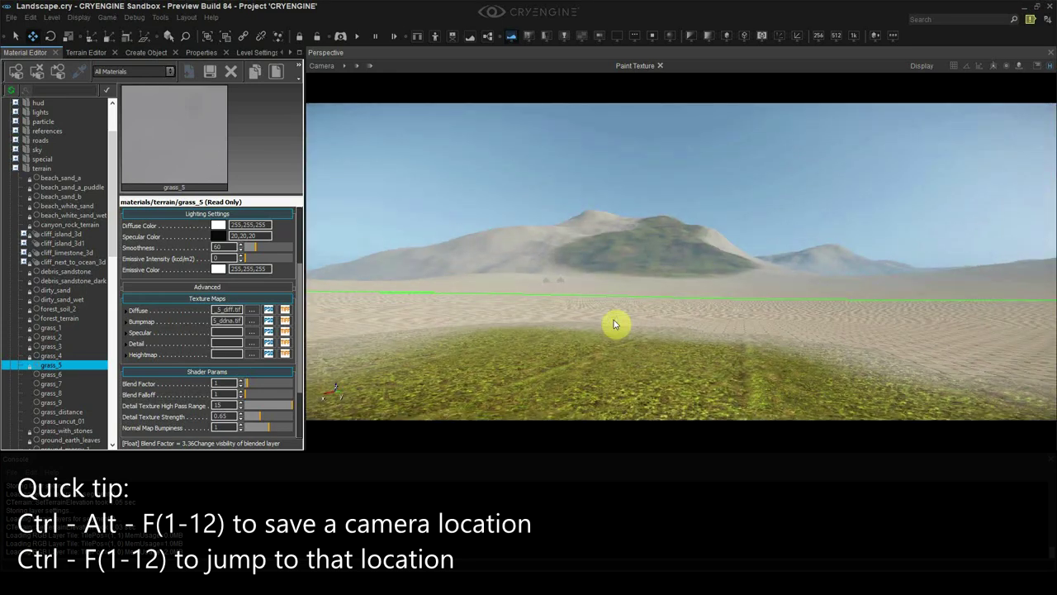
pyautogui.hotkey('ctrl', 'alt', 'F5')
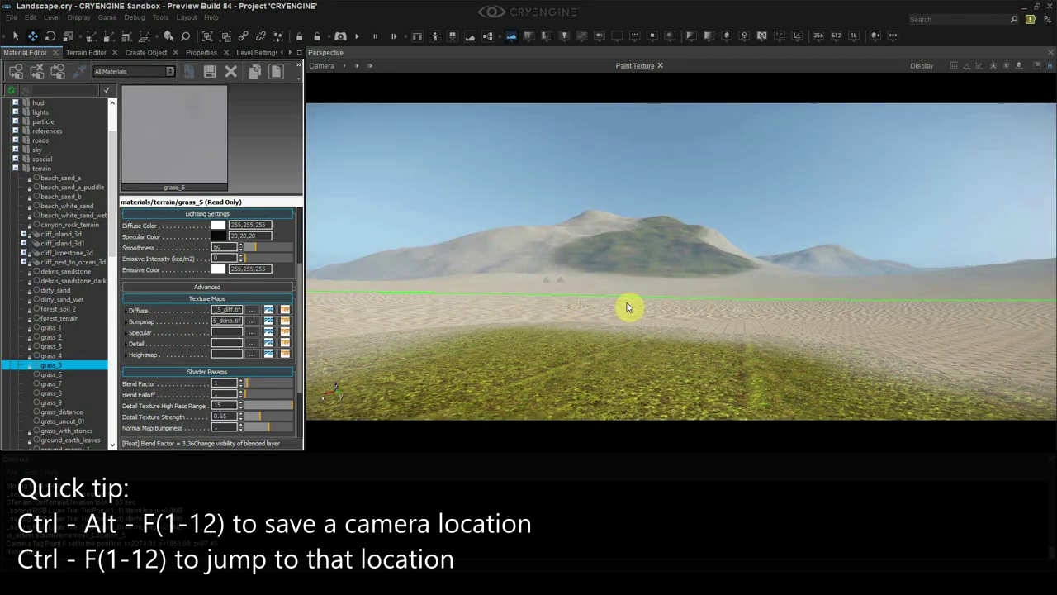
pyautogui.moveTo(647, 273); pyautogui.dragTo(659, 274, button='right')
# - Copy all settings of the moss_terrain material into grass_distance and look at the painted mountainside
pyautogui.scroll(-1, 70, 341)
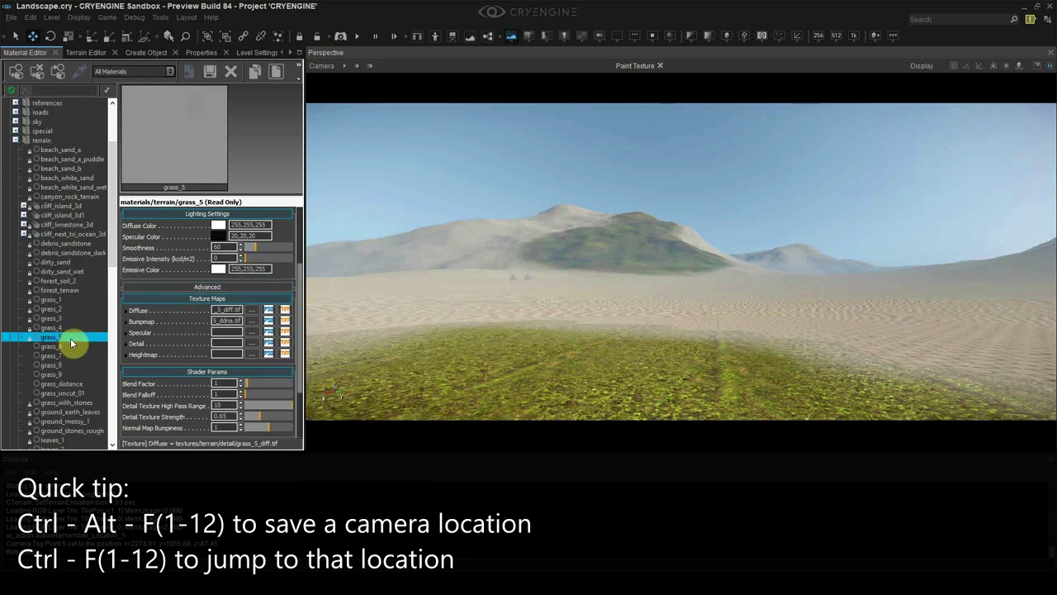
pyautogui.click(68, 308)
pyautogui.rightClick(169, 337)
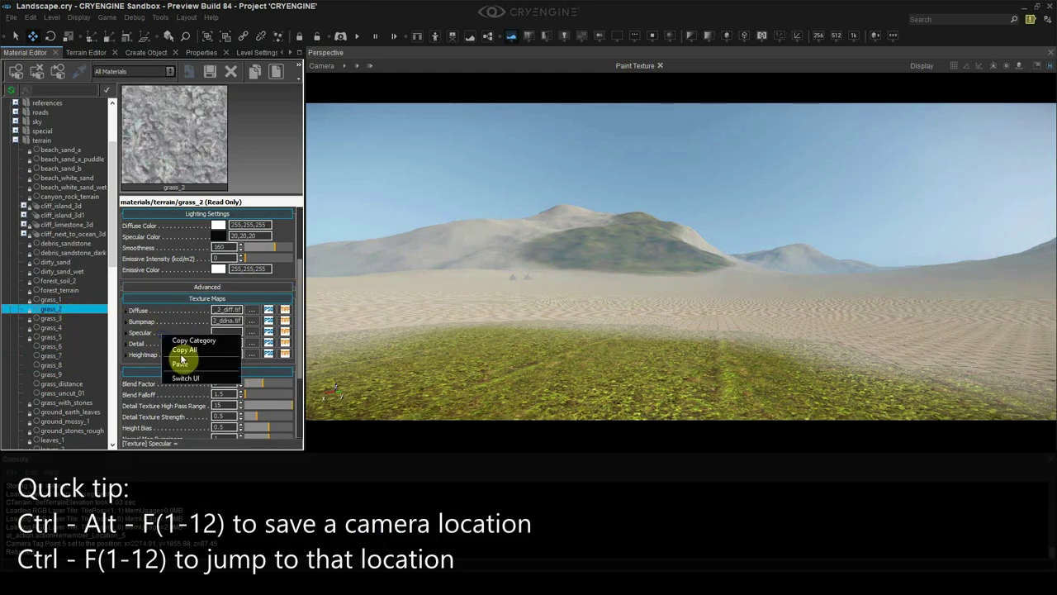
pyautogui.moveTo(111, 260); pyautogui.dragTo(113, 318)
pyautogui.click(86, 327)
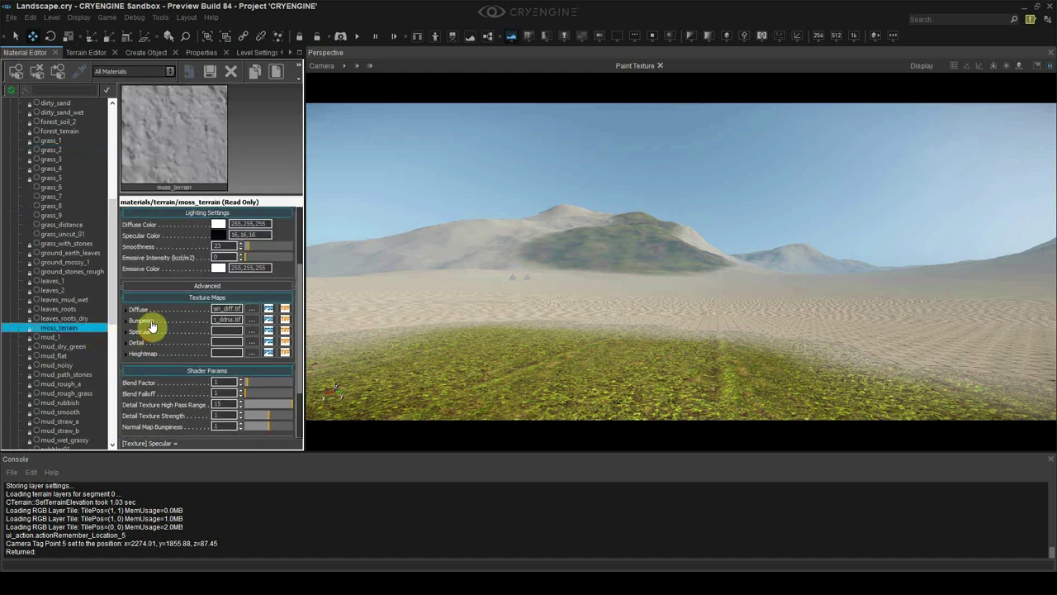
pyautogui.scroll(-1, 166, 314)
pyautogui.moveTo(191, 297)
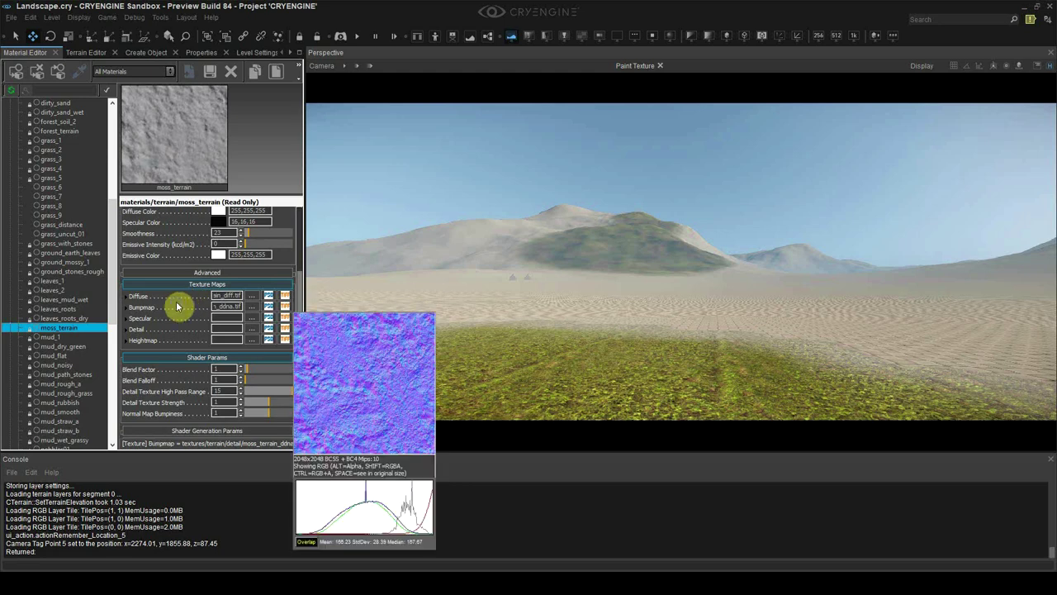
pyautogui.click(66, 225)
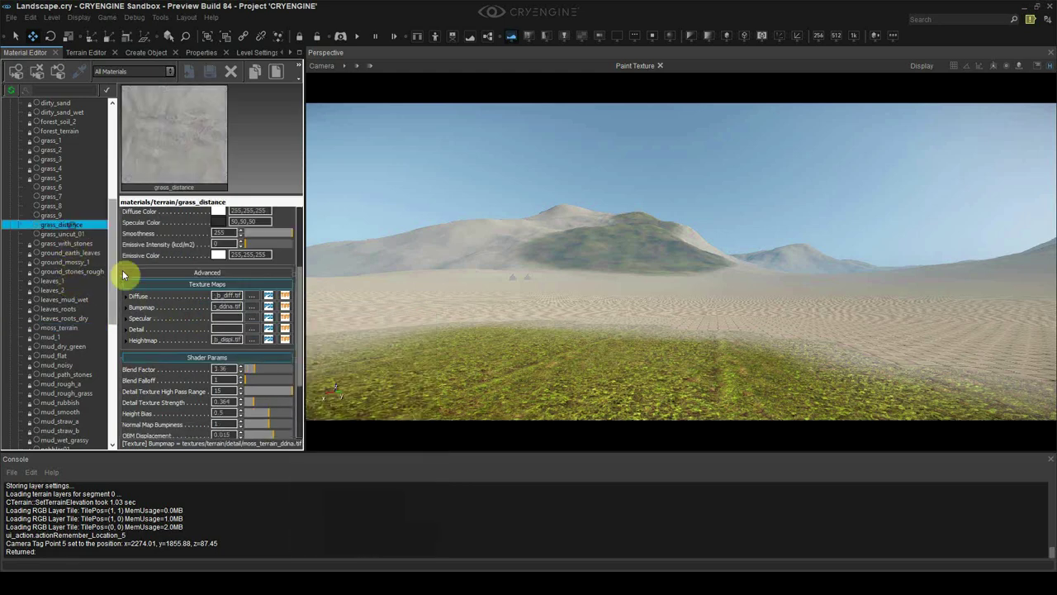
pyautogui.moveTo(763, 317); pyautogui.dragTo(658, 290, button='right')
pyautogui.press('w')
pyautogui.press('s')
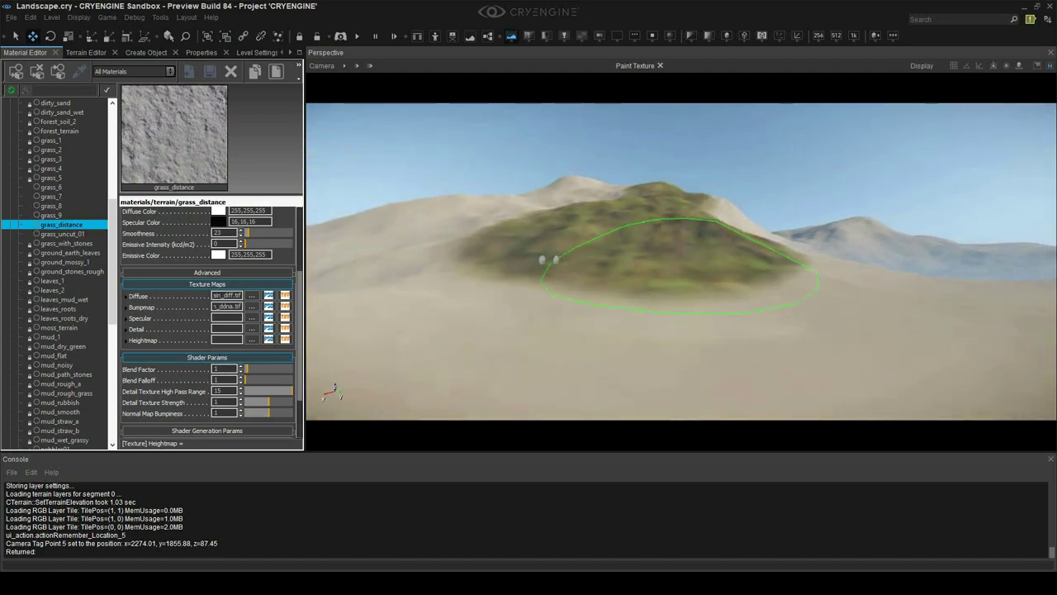
# - Set the terrain's Detail Layers View Dist Ratio to 15 in the level settings and check the mountainside
pyautogui.click(245, 53)
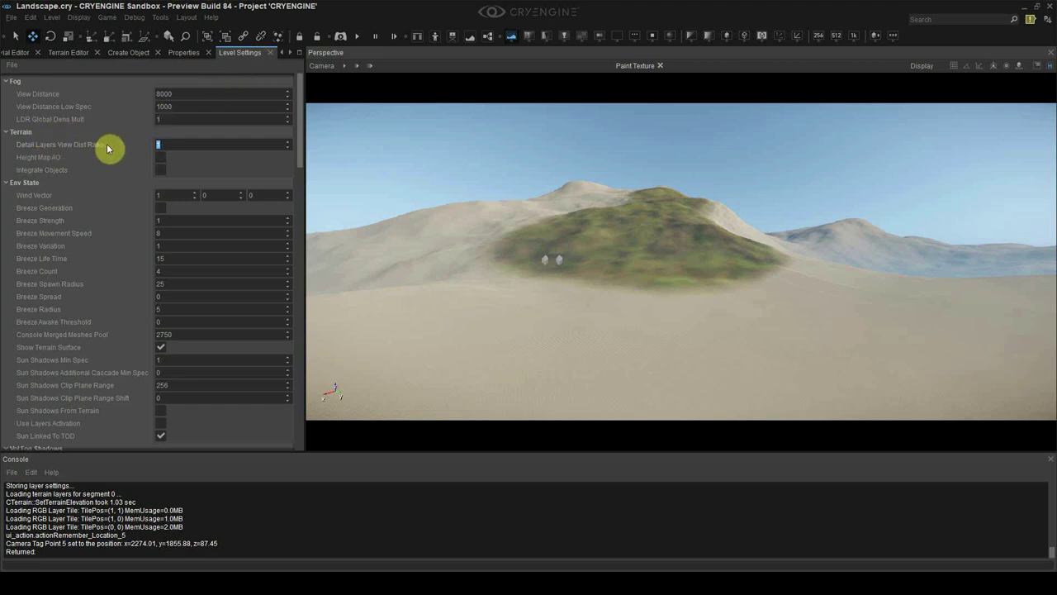
pyautogui.press('BackSpace')
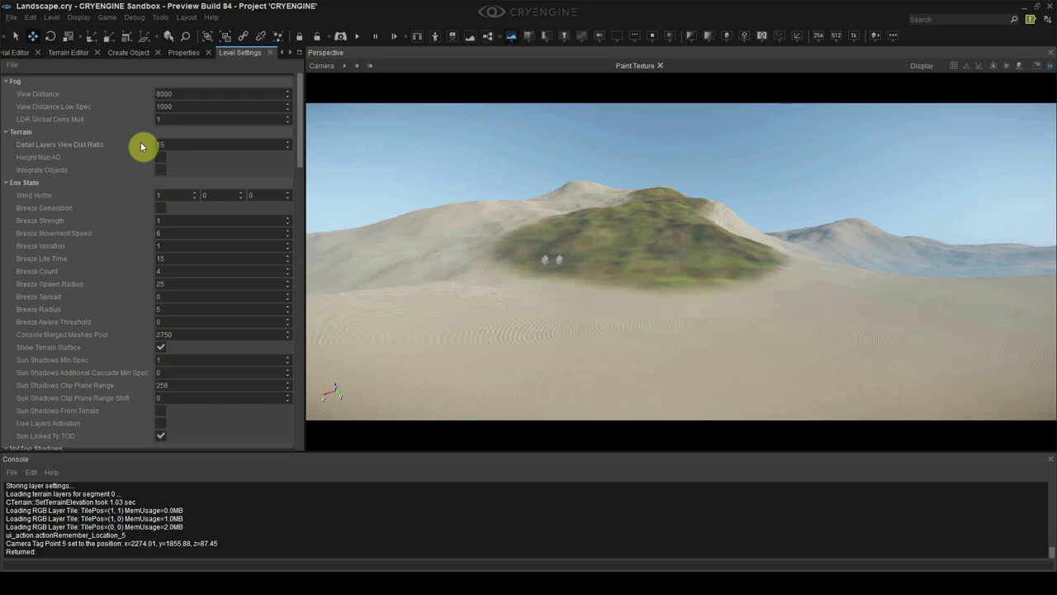
pyautogui.press('Return')
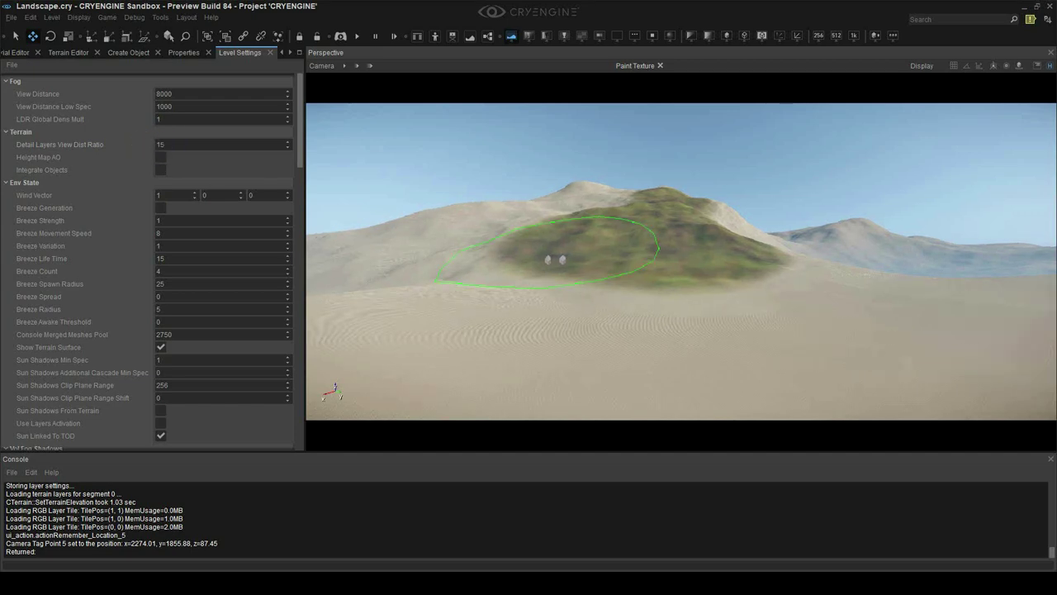
pyautogui.press('w')
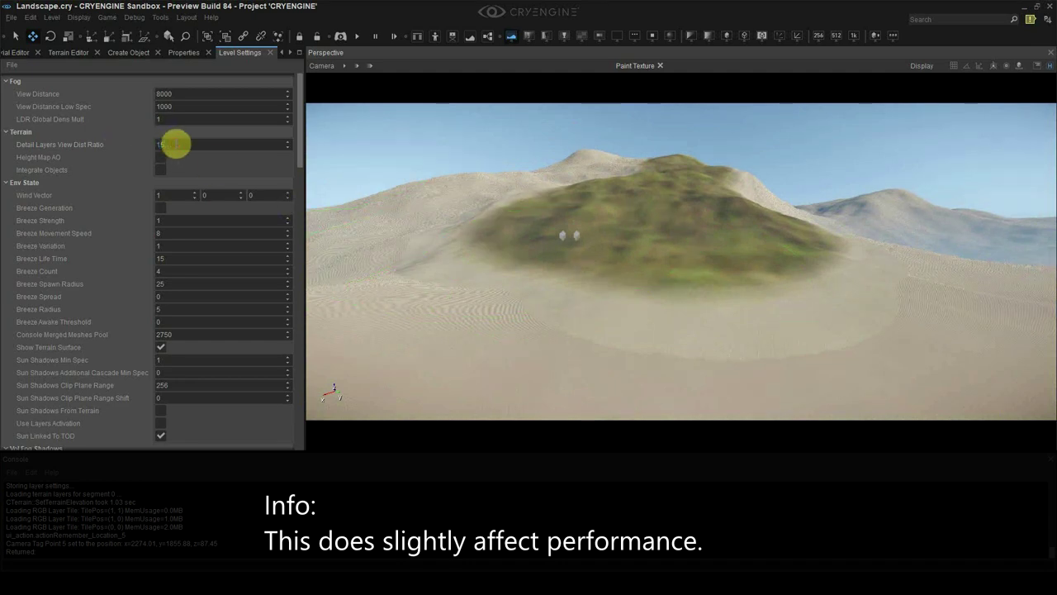
# - Try a Detail Layers View Dist Ratio of 150 from camera location 5, set it back to 15 and inspect the slopes up close
pyautogui.hotkey('shift', 'F5')
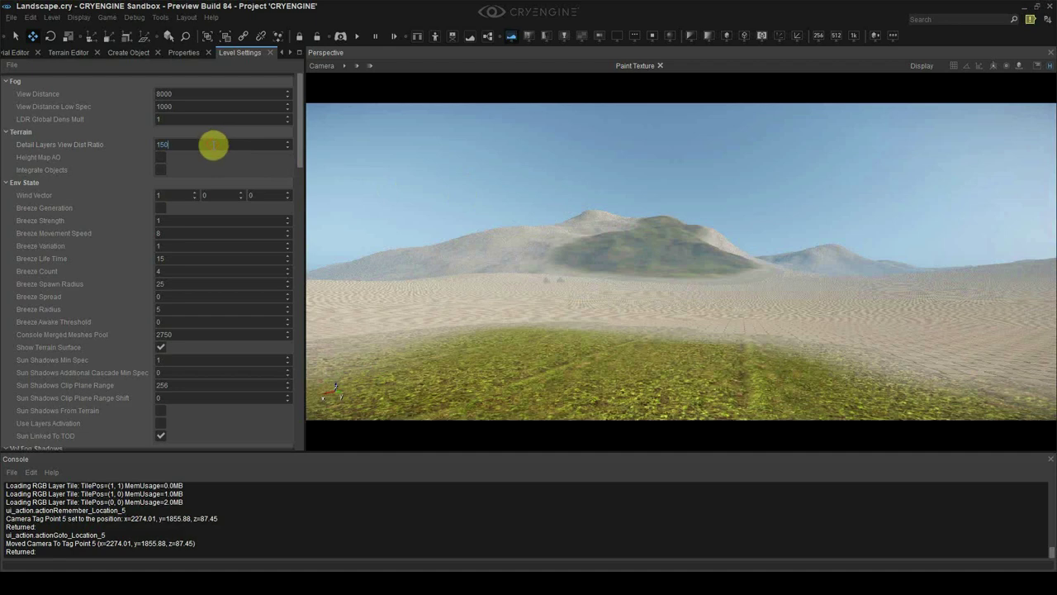
pyautogui.doubleClick(213, 145)
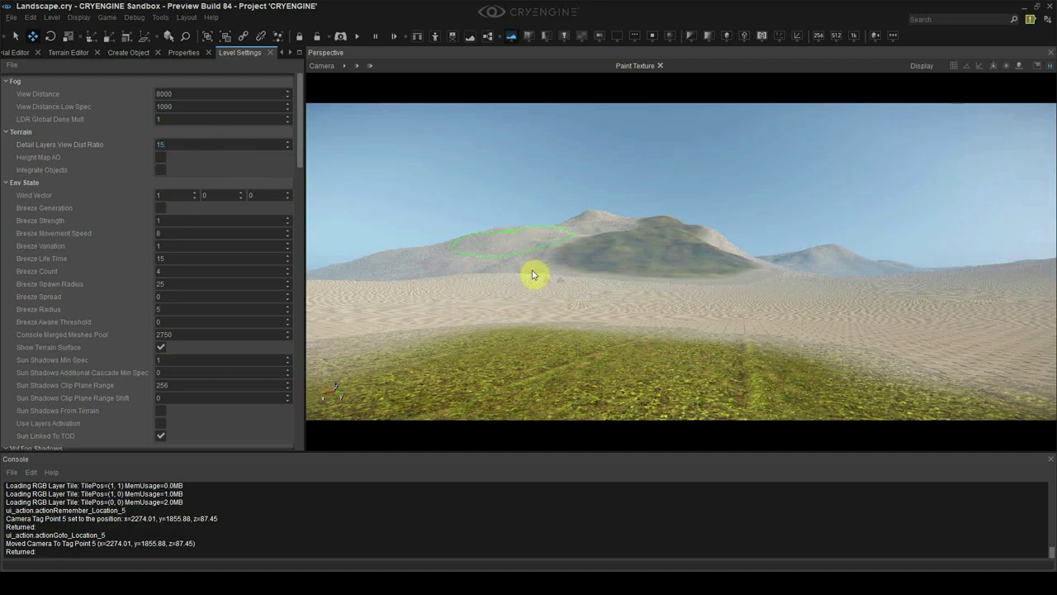
pyautogui.press('w')
pyautogui.moveTo(630, 280)
pyautogui.mouseDown(button='right')
pyautogui.moveTo(596, 282)
pyautogui.moveTo(626, 279)
pyautogui.mouseUp(button='right')
pyautogui.press('w')
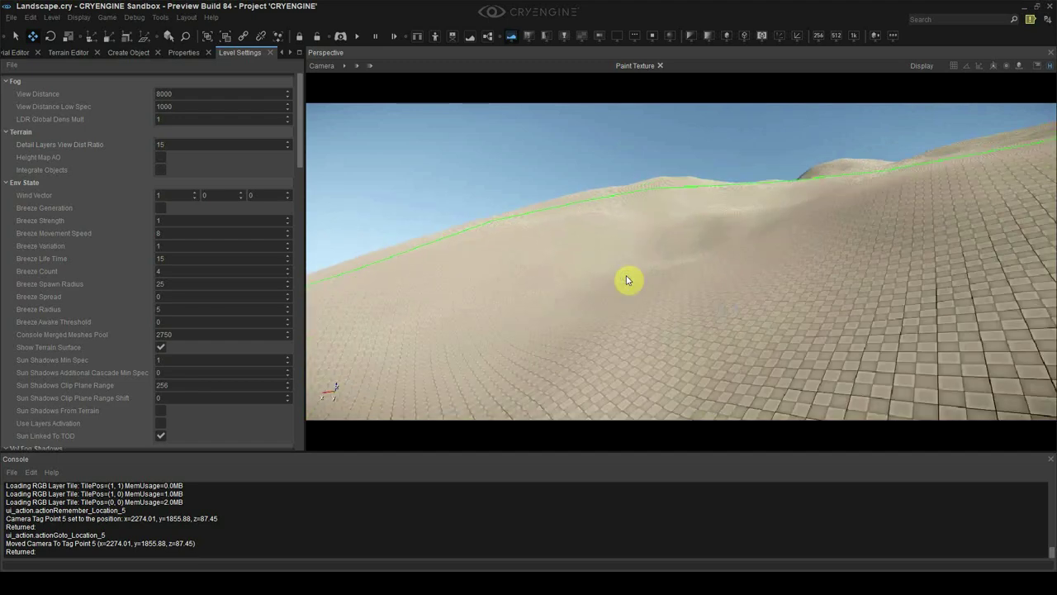
# - Jump back to camera location 5 and show the grass_distance material's settings again
pyautogui.hotkey('shift', 'F5')
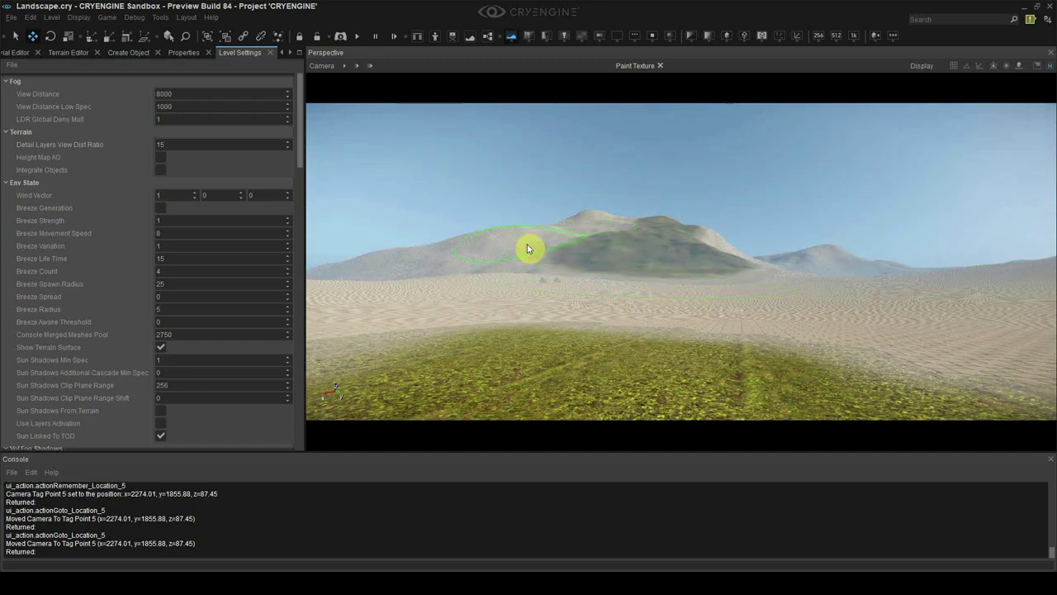
pyautogui.click(281, 52)
pyautogui.click(26, 52)
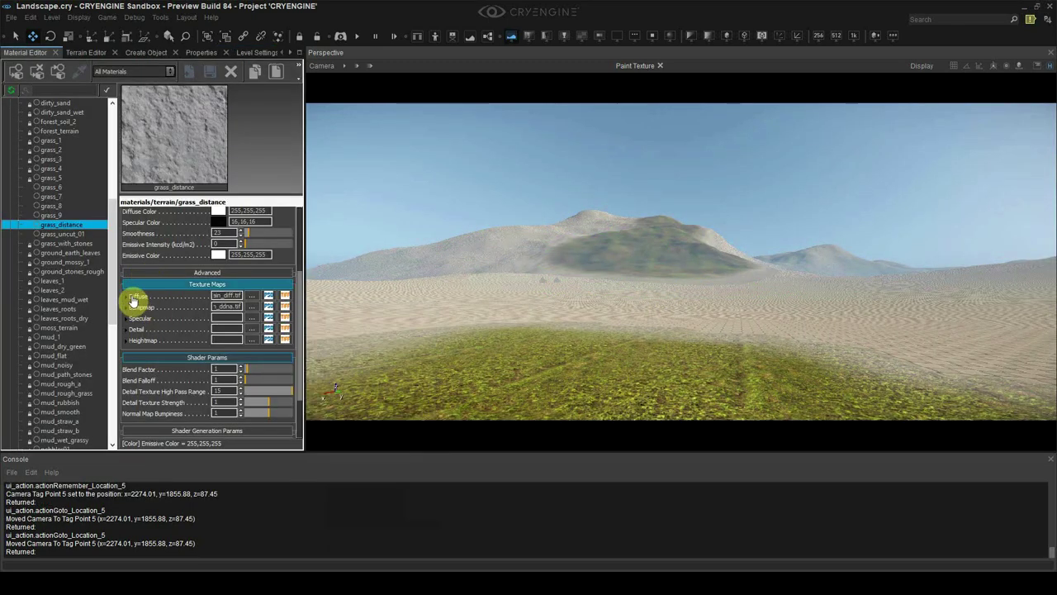
# - Set the TileU and TileV of the grass_distance material's diffuse map to 0.01
pyautogui.click(133, 301)
pyautogui.scroll(-1, 134, 333)
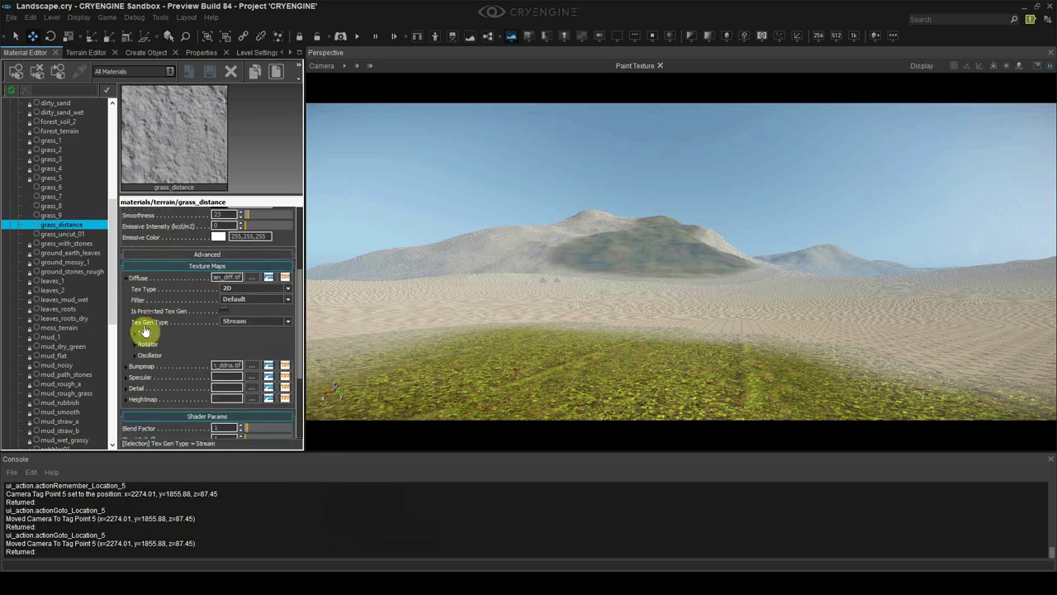
pyautogui.click(74, 229)
pyautogui.moveTo(171, 338); pyautogui.dragTo(181, 298)
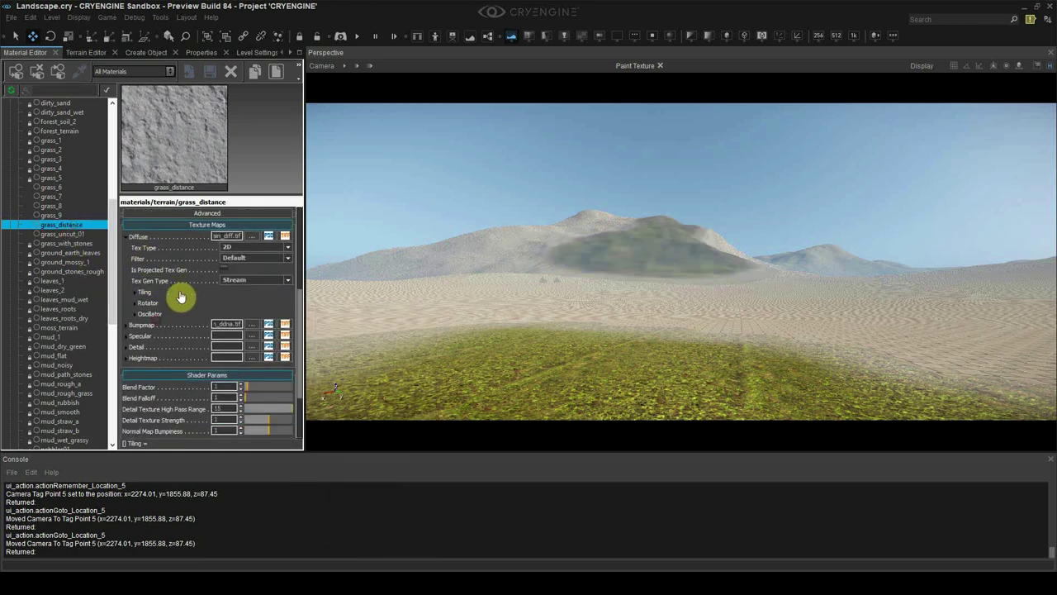
pyautogui.click(136, 294)
pyautogui.click(242, 324)
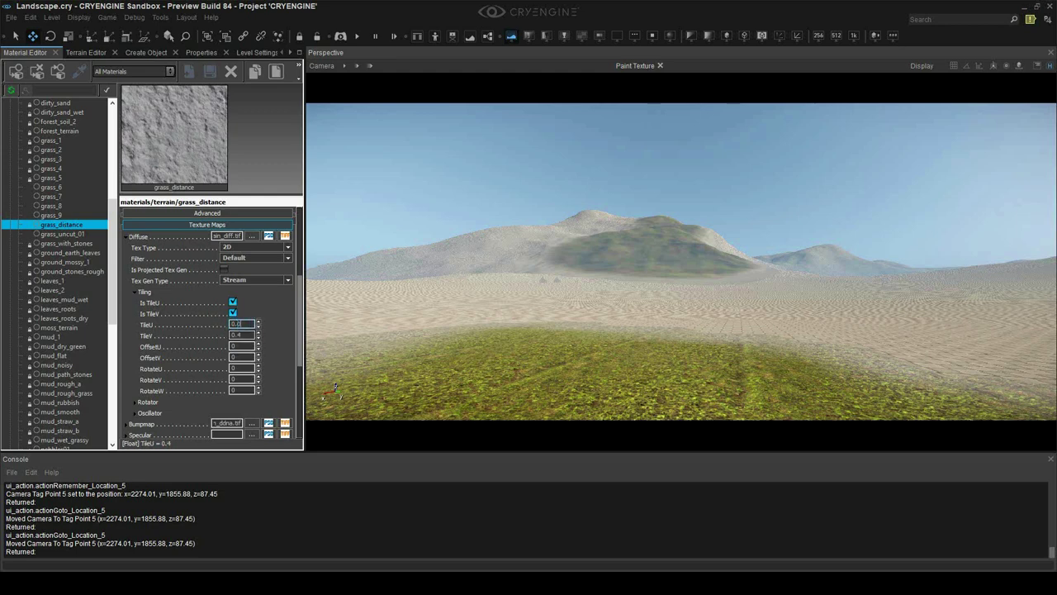
pyautogui.click(248, 335)
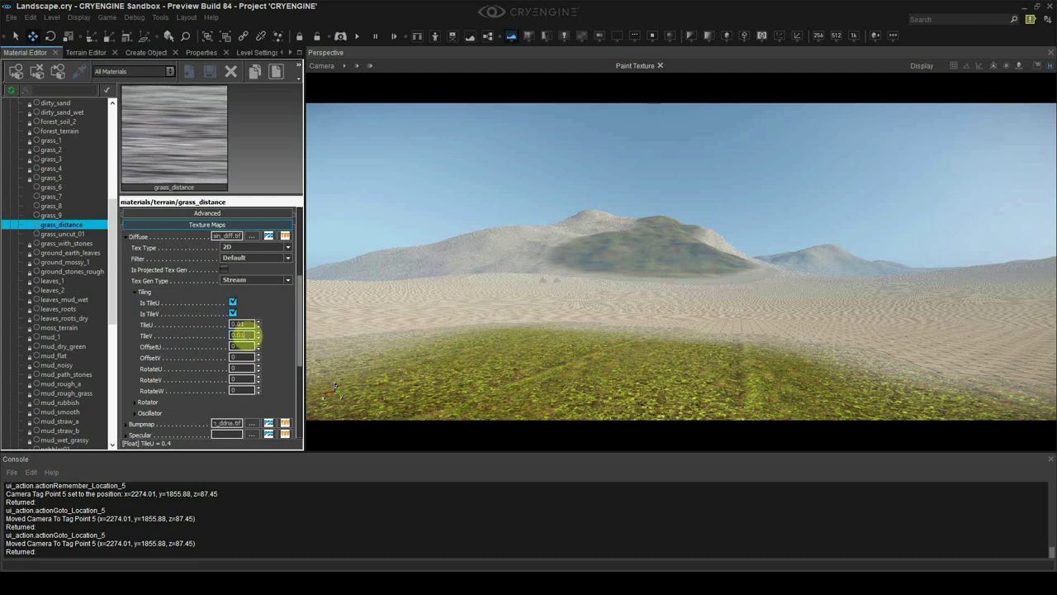
pyautogui.press('Return')
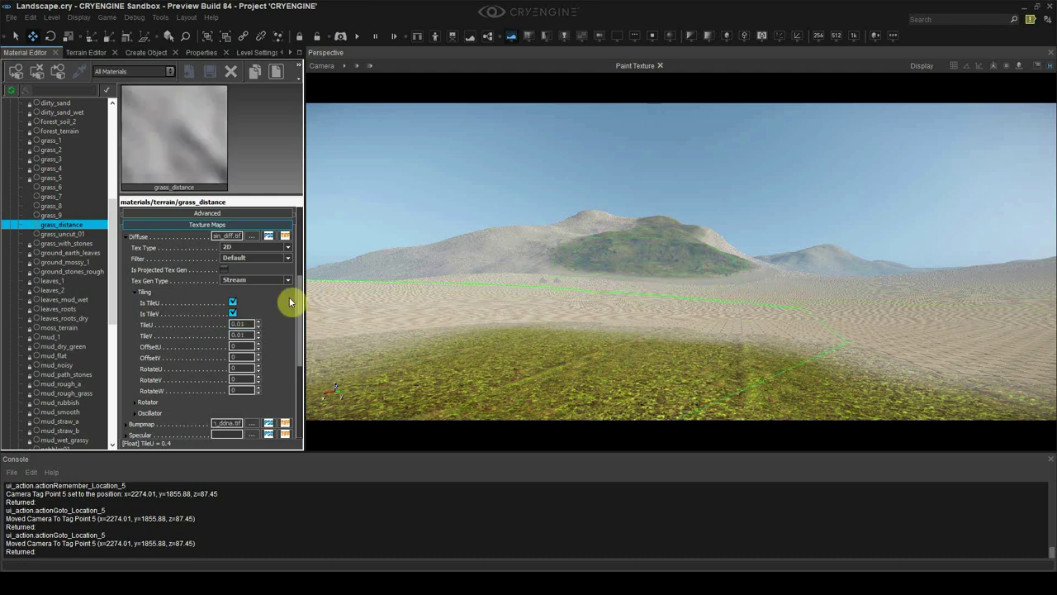
# - Lower the grass_distance diffuse map's TileU and TileV to 0.005 for larger detail on the mountain
pyautogui.write('5')
pyautogui.press('Return')
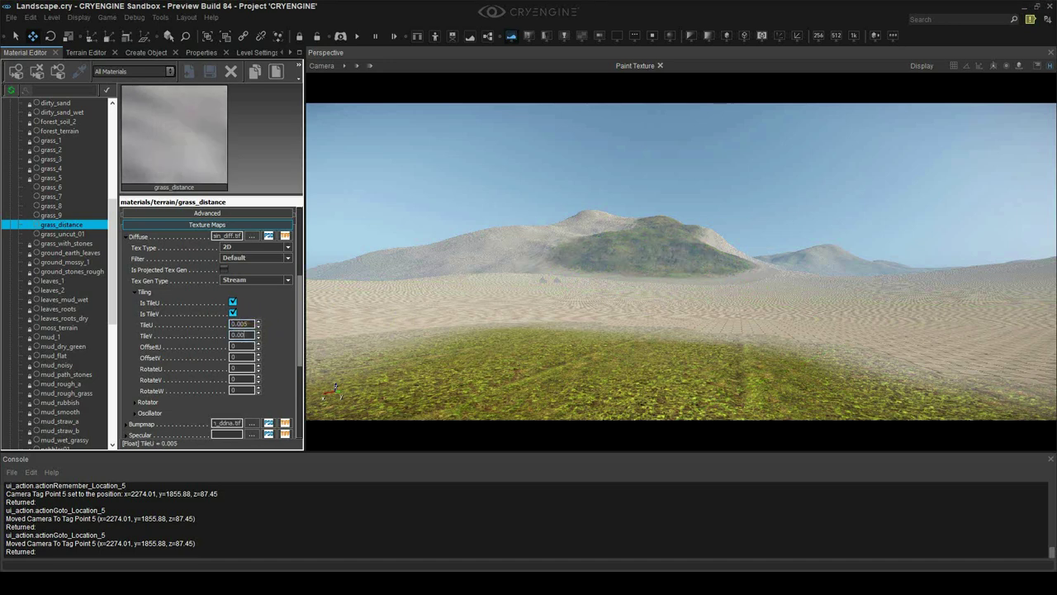
pyautogui.press('Return')
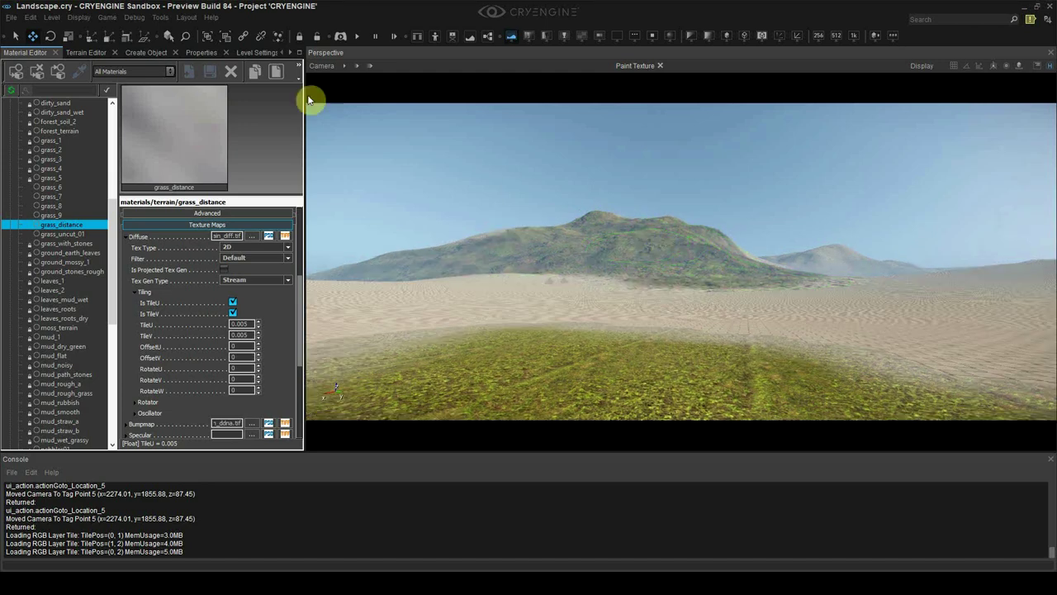
# - Set the viewport camera's FOV to 25 and turn the view to inspect the painted mountainside
pyautogui.click(320, 66)
pyautogui.moveTo(458, 152)
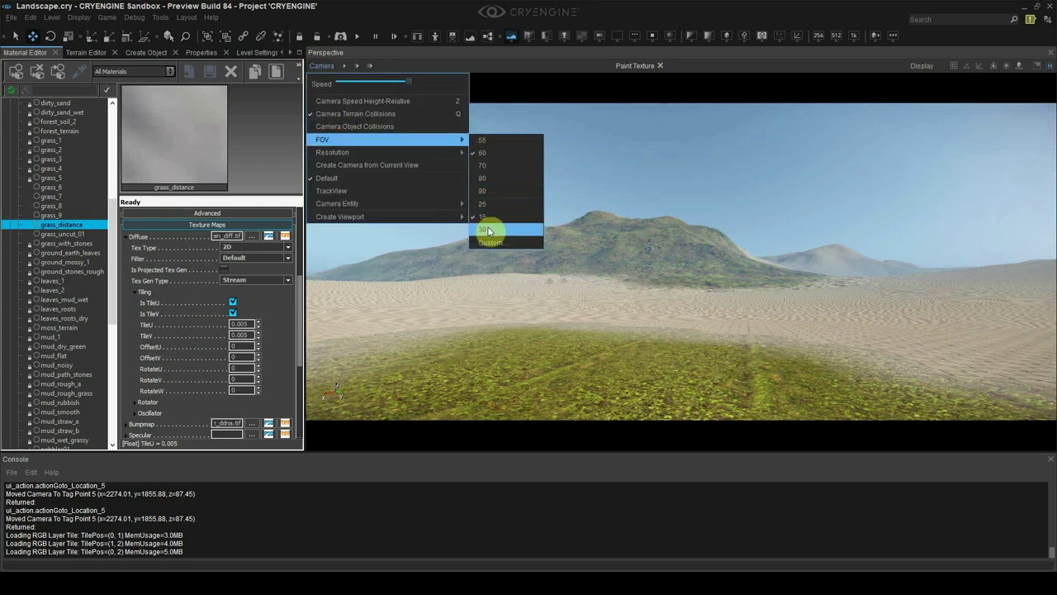
pyautogui.click(500, 207)
pyautogui.moveTo(786, 231); pyautogui.dragTo(783, 231, button='right')
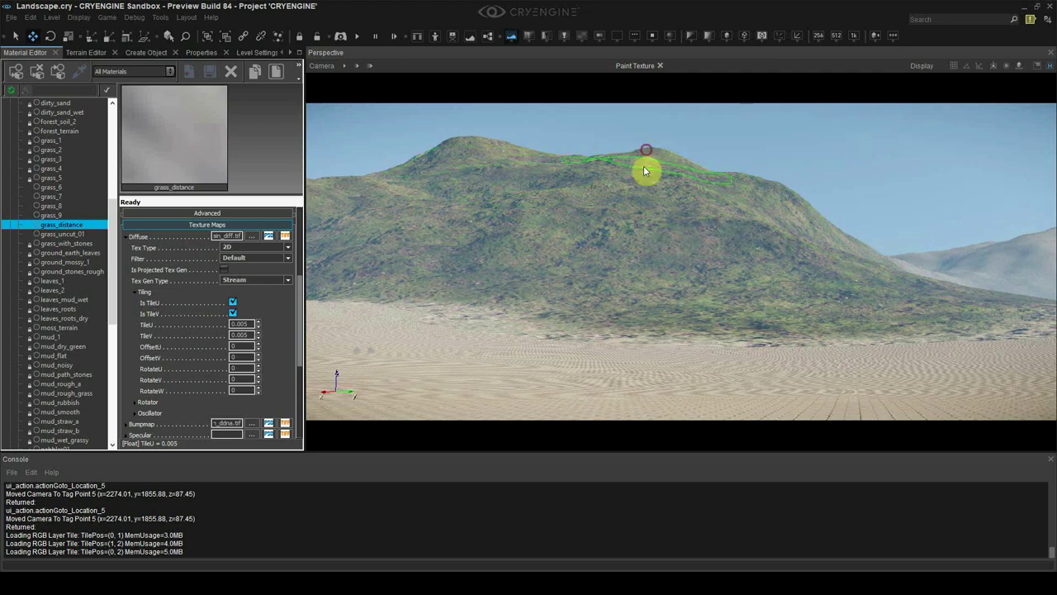
pyautogui.moveTo(632, 266); pyautogui.dragTo(598, 253, button='right')
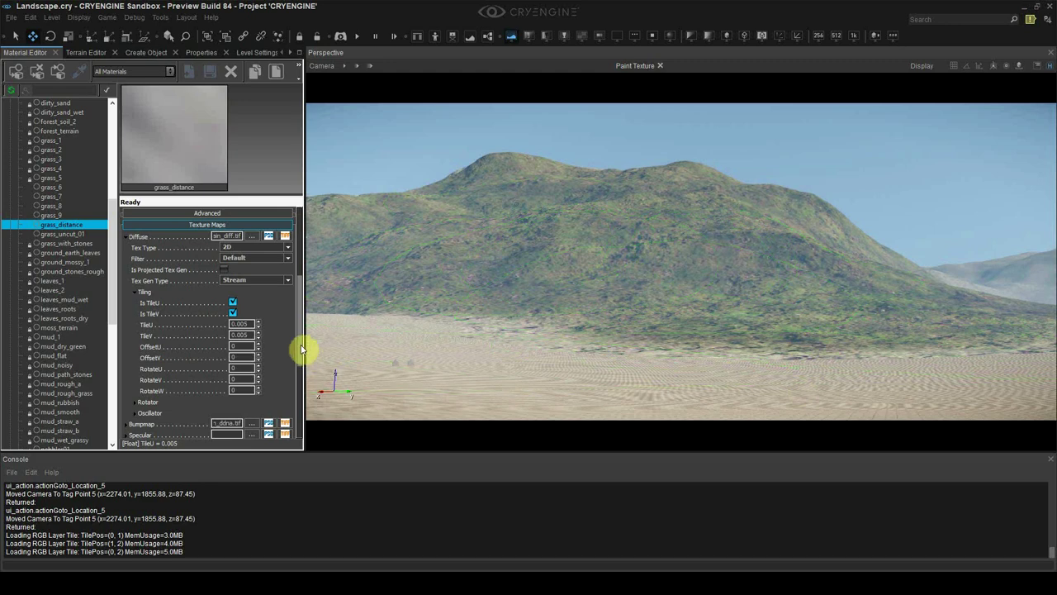
# - Set grass_distance's Normal Map Bumpiness to 0.864 and its Detail Texture Strength to 1, and show its shader generation options
pyautogui.moveTo(299, 350); pyautogui.dragTo(297, 429)
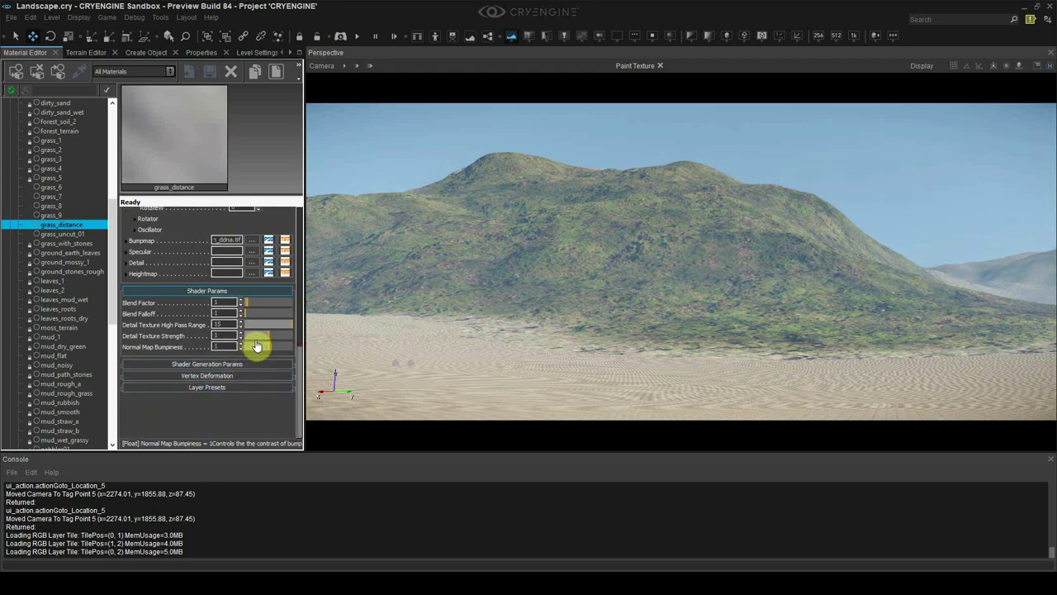
pyautogui.moveTo(267, 347); pyautogui.dragTo(318, 357)
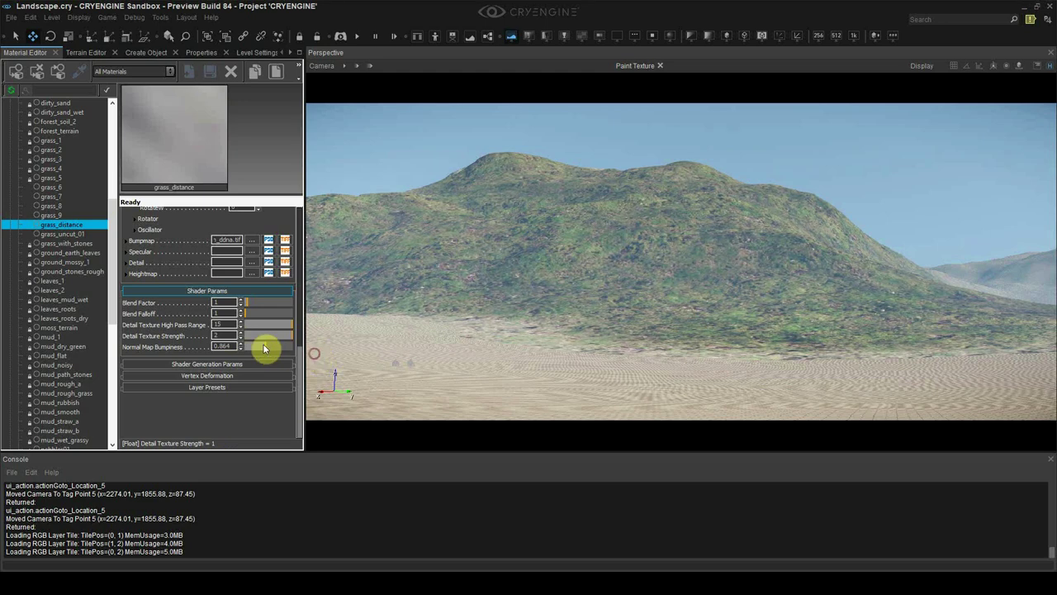
pyautogui.moveTo(230, 336); pyautogui.dragTo(203, 333)
pyautogui.write('1')
pyautogui.click(221, 323)
pyautogui.click(243, 367)
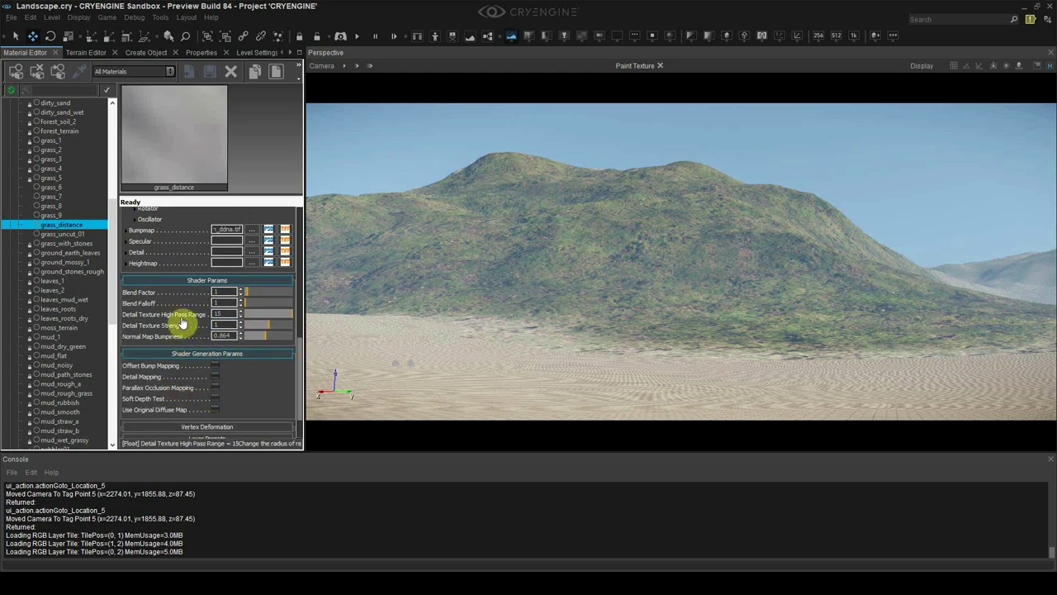
pyautogui.scroll(3, 182, 314)
pyautogui.click(249, 309)
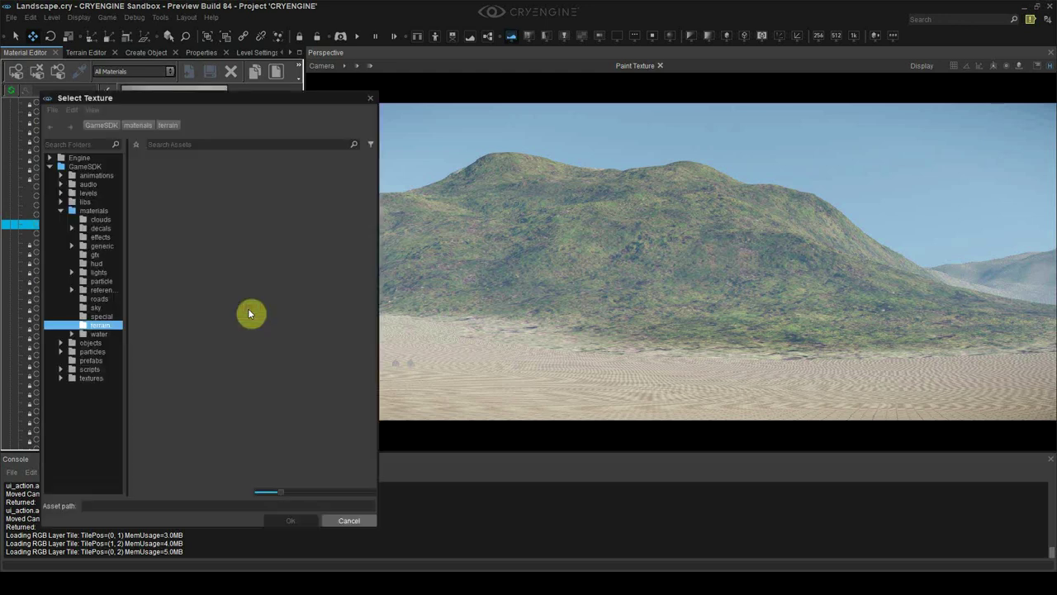
pyautogui.click(341, 521)
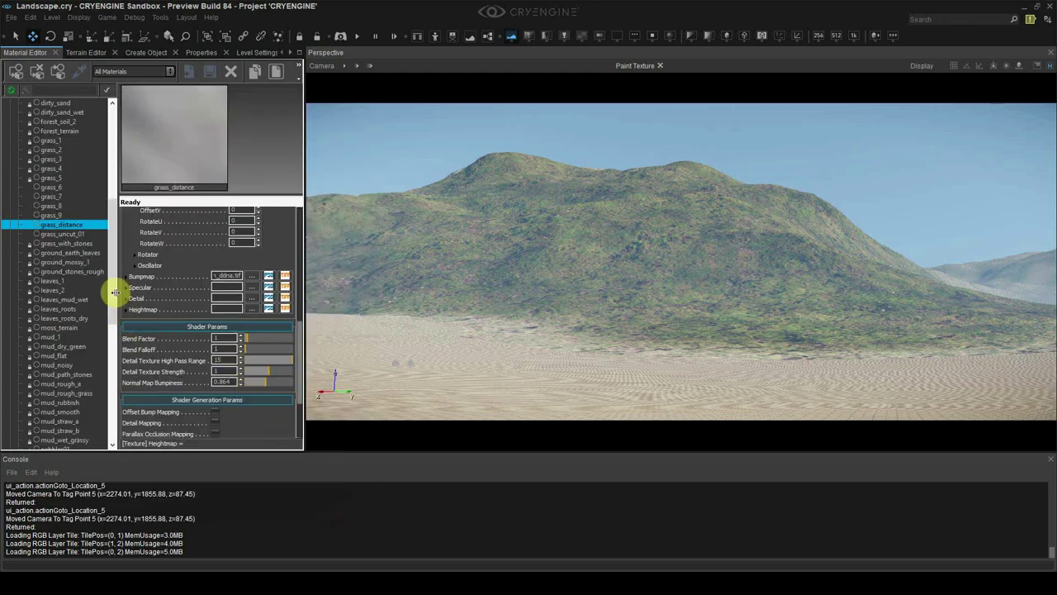
# - Examine the texture maps, shader parameters and generation options of the grass_9 terrain material
pyautogui.click(65, 198)
pyautogui.click(67, 205)
pyautogui.click(69, 214)
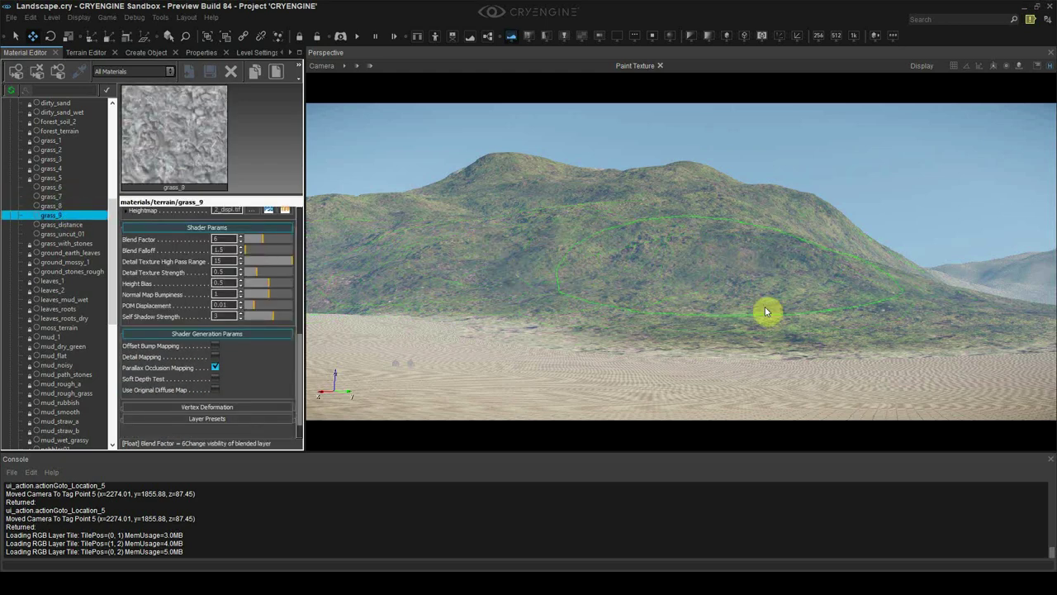
pyautogui.scroll(5, 236, 314)
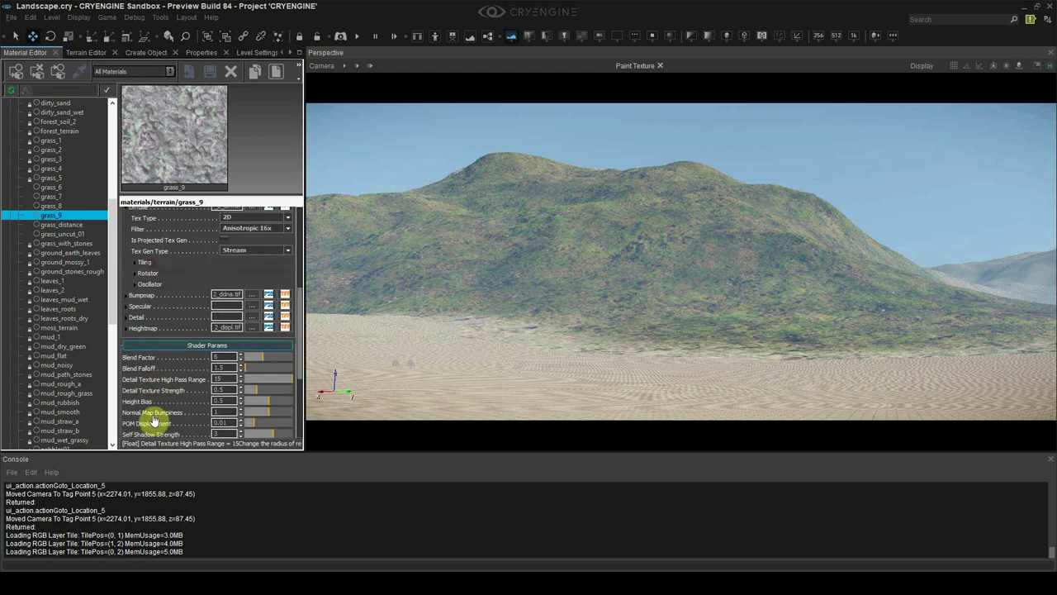
pyautogui.click(136, 297)
pyautogui.click(136, 297)
pyautogui.moveTo(169, 357); pyautogui.dragTo(189, 189)
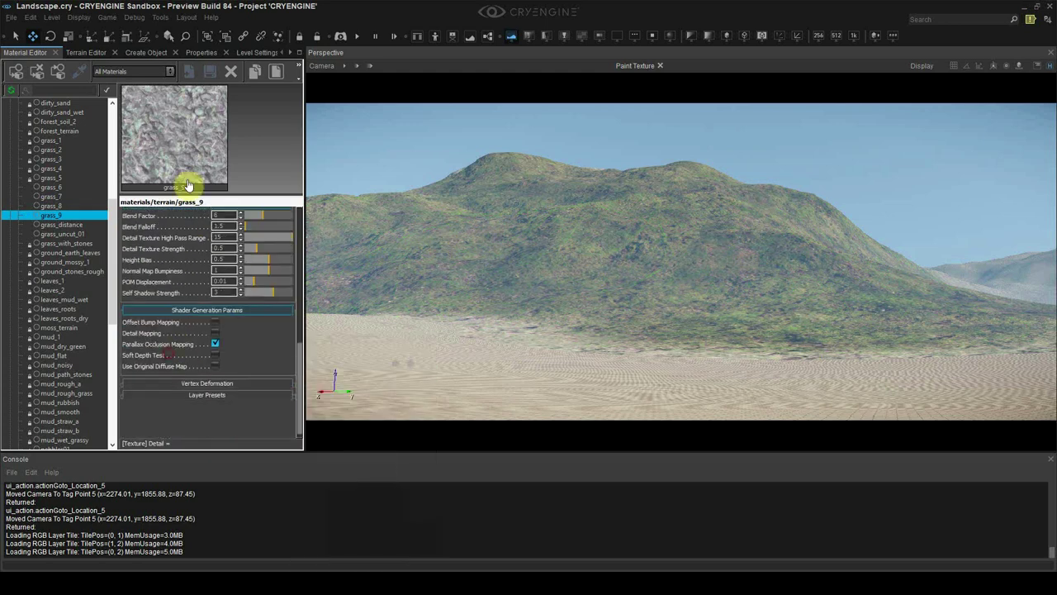
pyautogui.scroll(3, 181, 272)
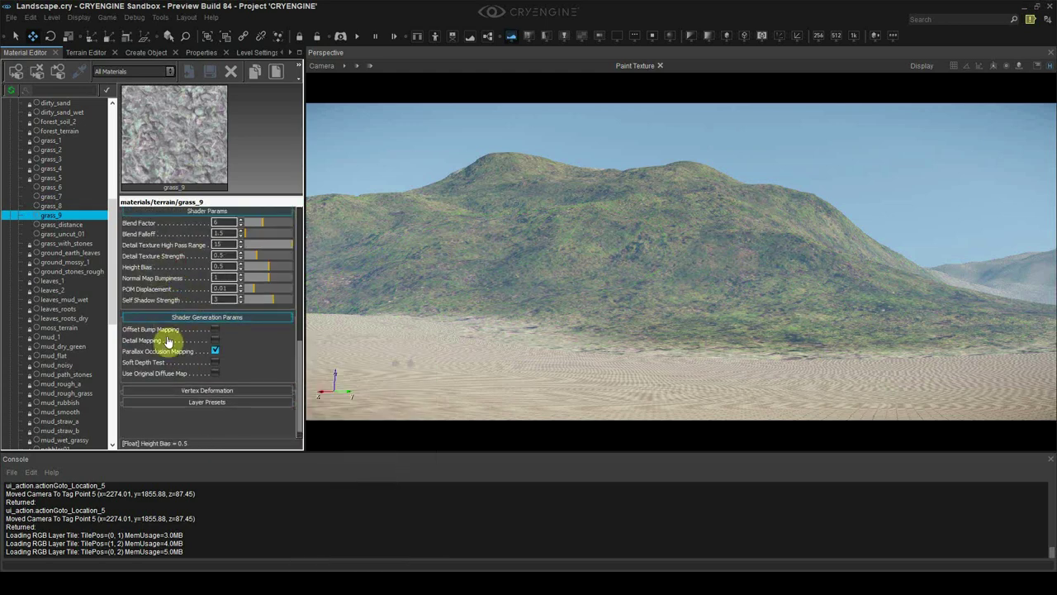
# - Compare the shader settings of grass_8 and grass_7 with those of grass_distance
pyautogui.click(74, 207)
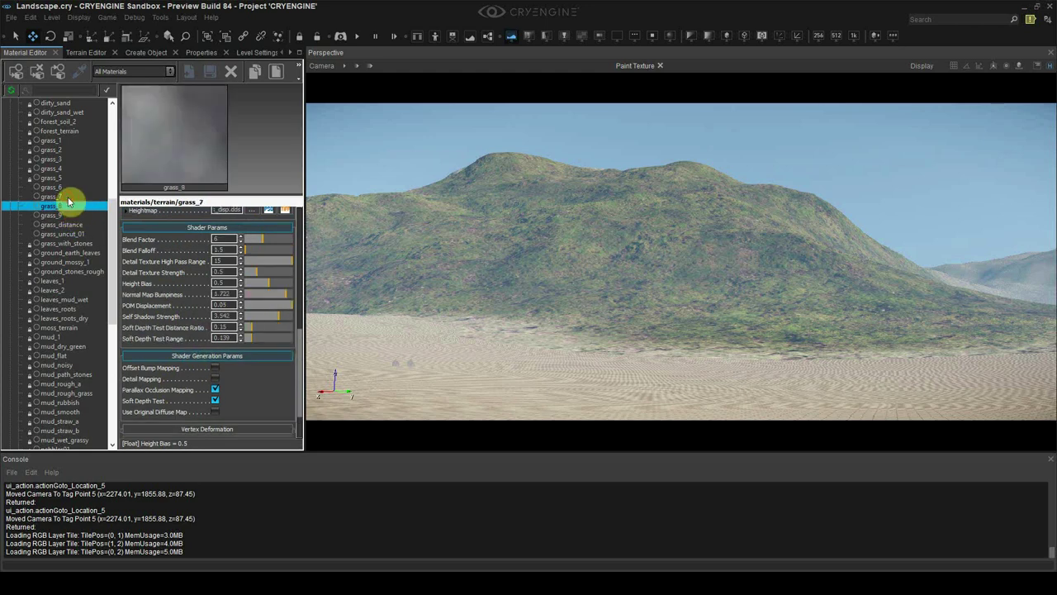
pyautogui.click(68, 197)
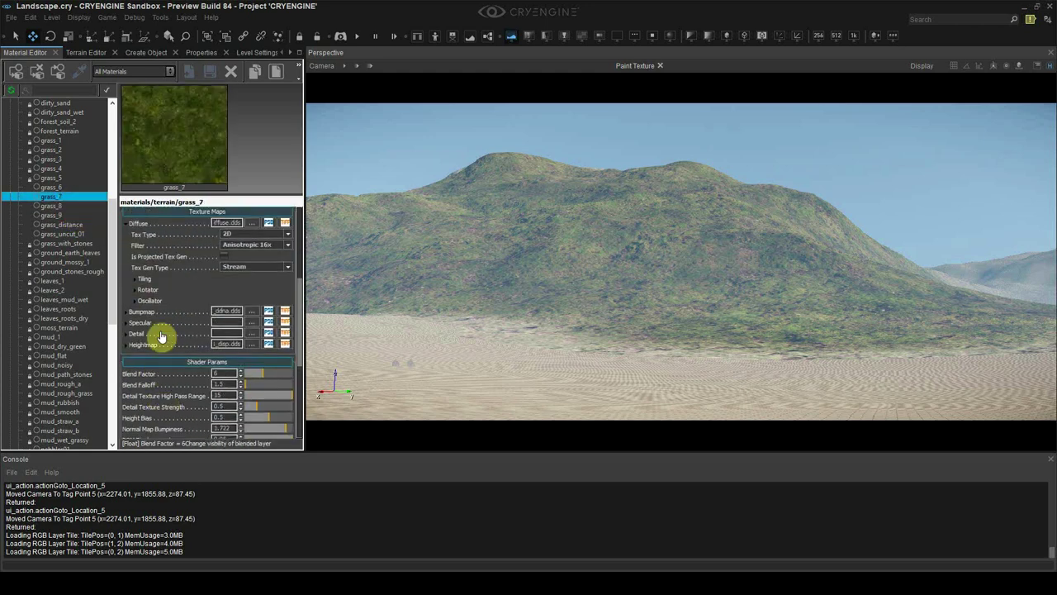
pyautogui.scroll(-10, 165, 330)
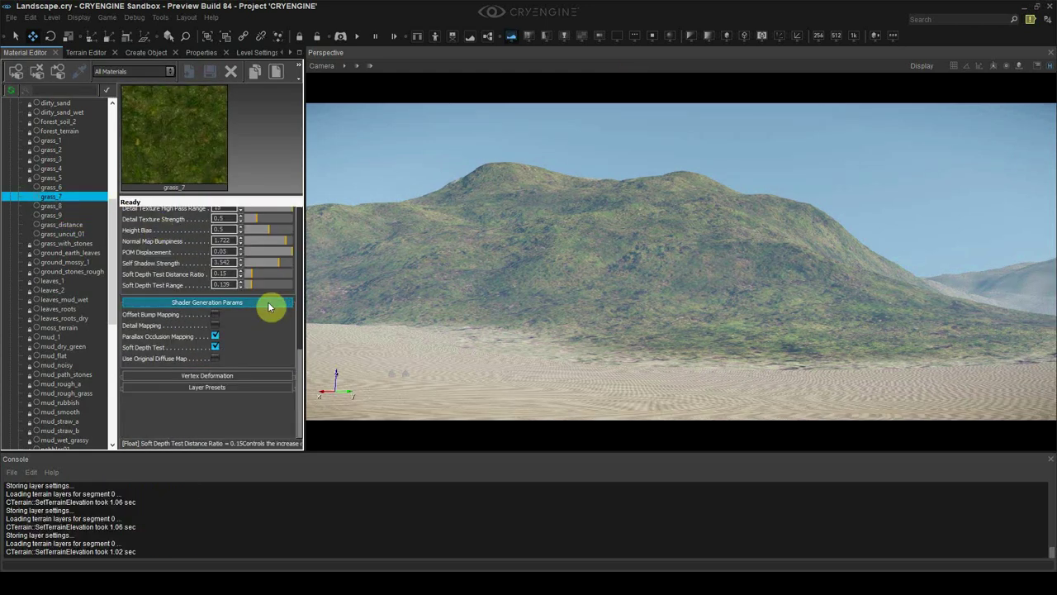
pyautogui.click(76, 227)
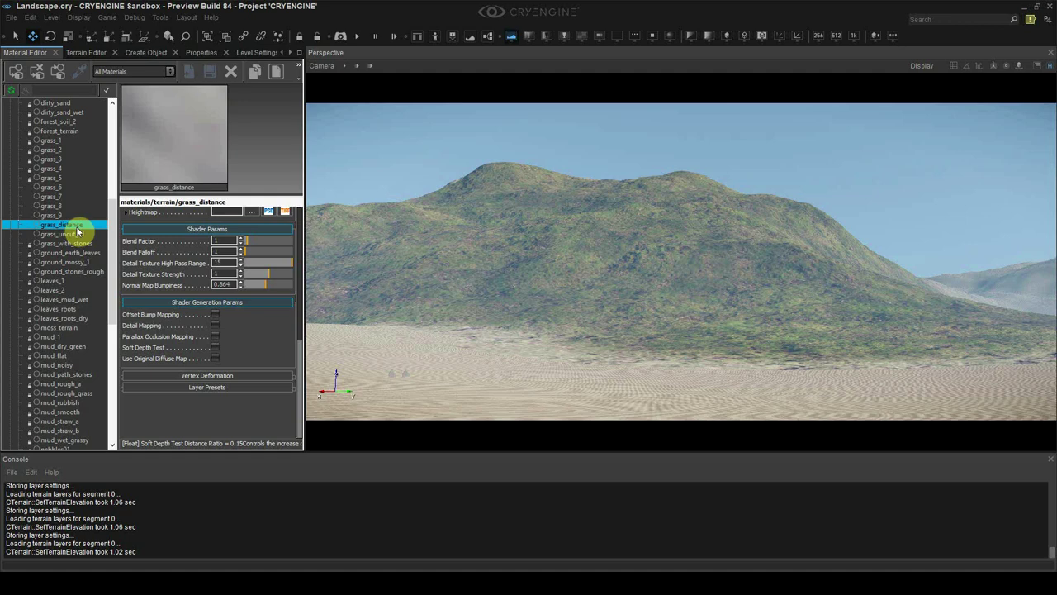
# - Reduce the environment fog's Global density to 0.2 to clear the view of the mountain
pyautogui.click(298, 52)
pyautogui.click(111, 52)
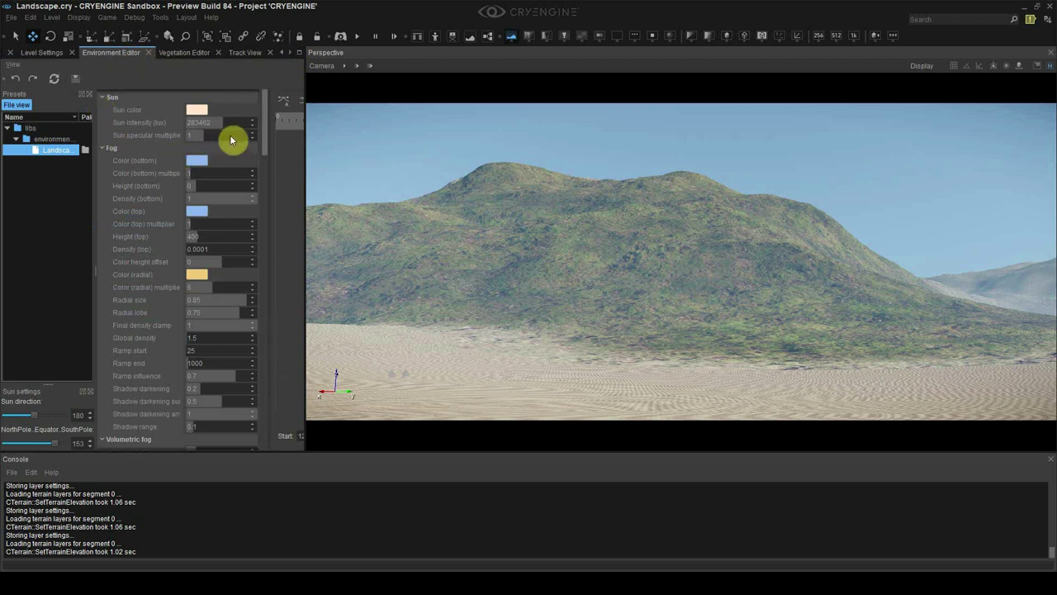
pyautogui.moveTo(263, 142); pyautogui.dragTo(262, 154)
pyautogui.doubleClick(192, 275)
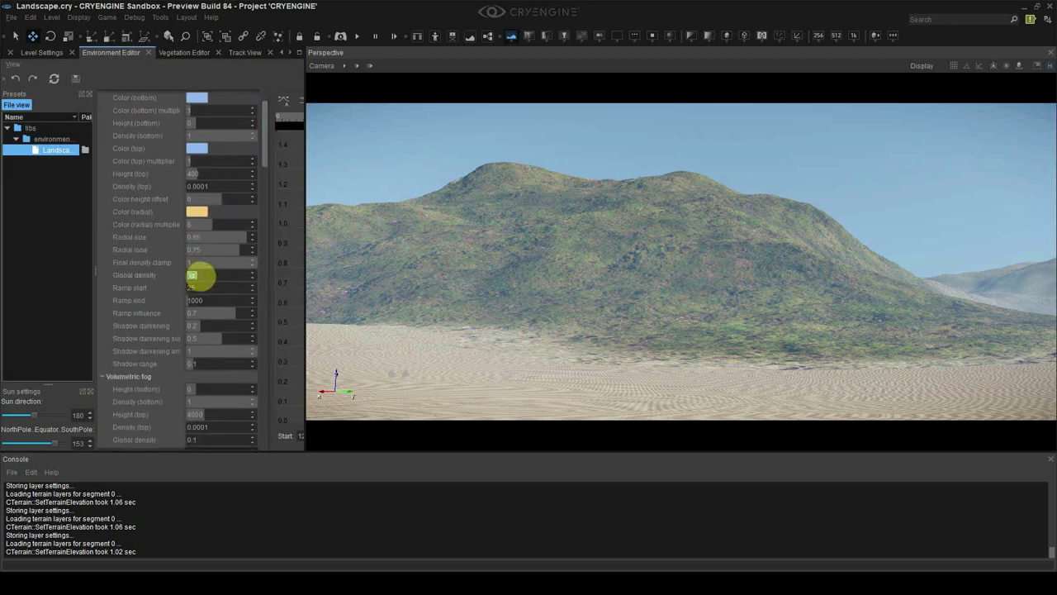
pyautogui.write('0.2')
pyautogui.press('Return')
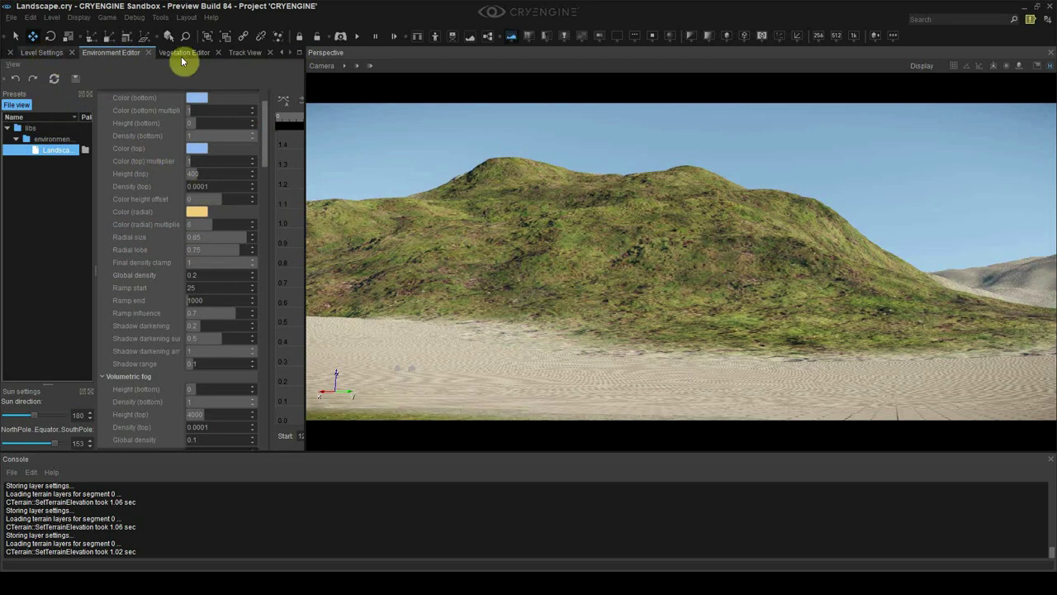
# - Create a new material named cliff_rocks in the terrain materials folder
pyautogui.click(281, 52)
pyautogui.click(281, 52)
pyautogui.click(281, 55)
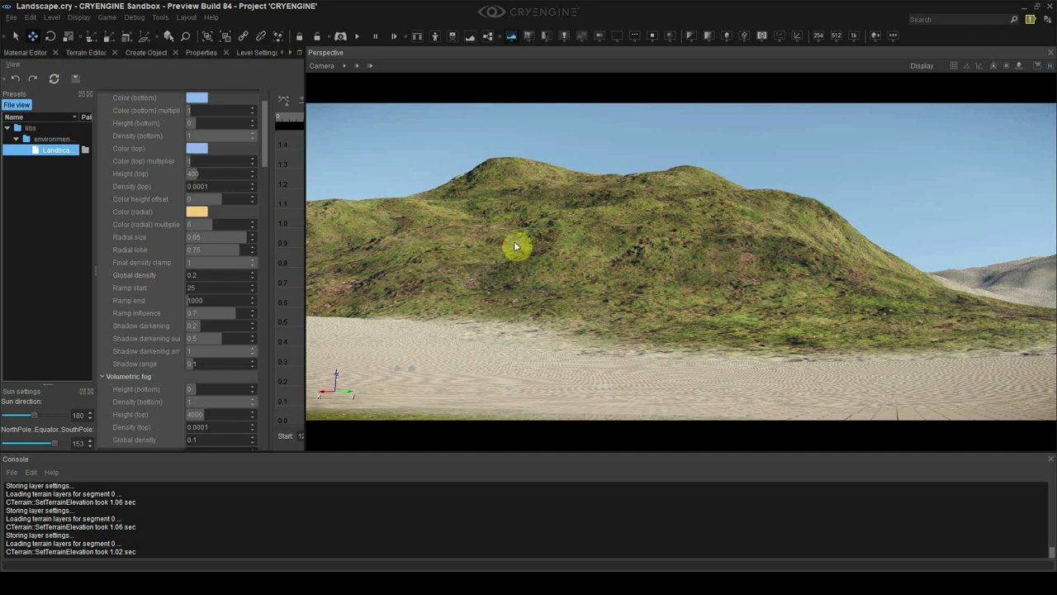
pyautogui.moveTo(515, 246); pyautogui.dragTo(525, 245, button='right')
pyautogui.click(32, 53)
pyautogui.scroll(8, 68, 247)
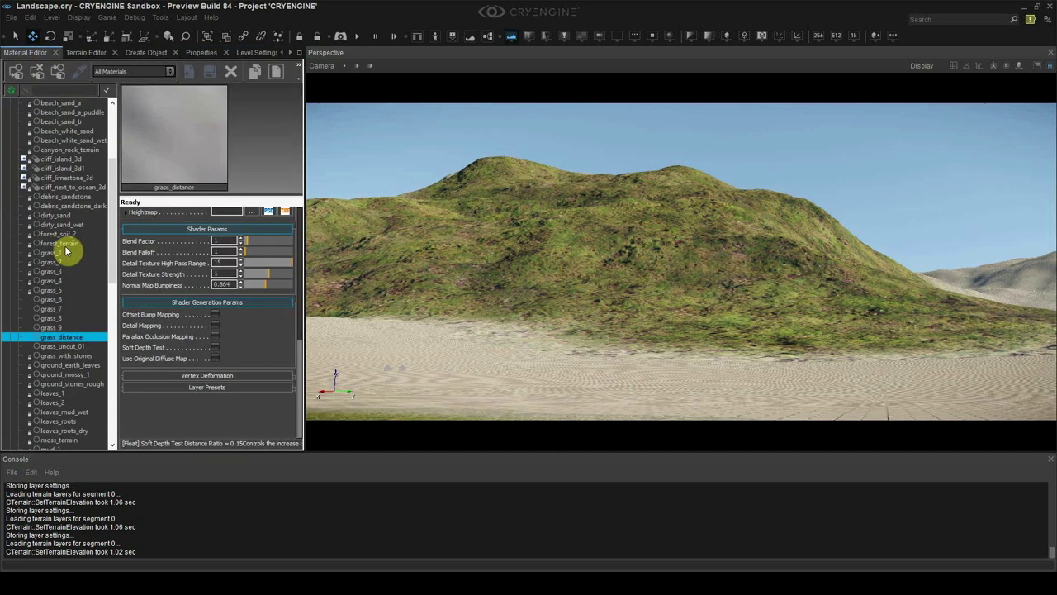
pyautogui.click(69, 206)
pyautogui.rightClick(64, 207)
pyautogui.click(95, 225)
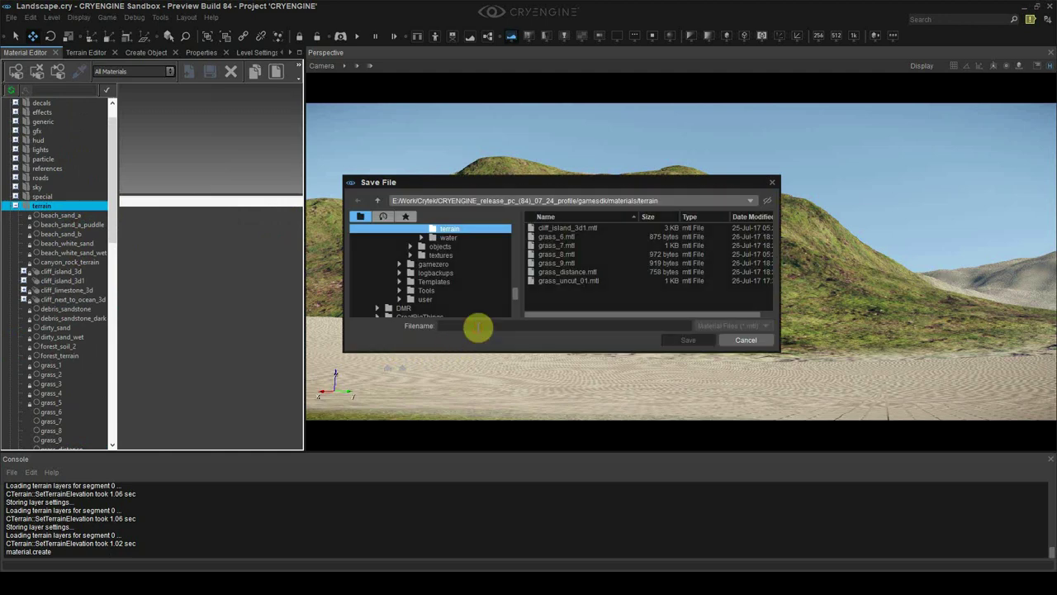
pyautogui.write('cliff_rocks')
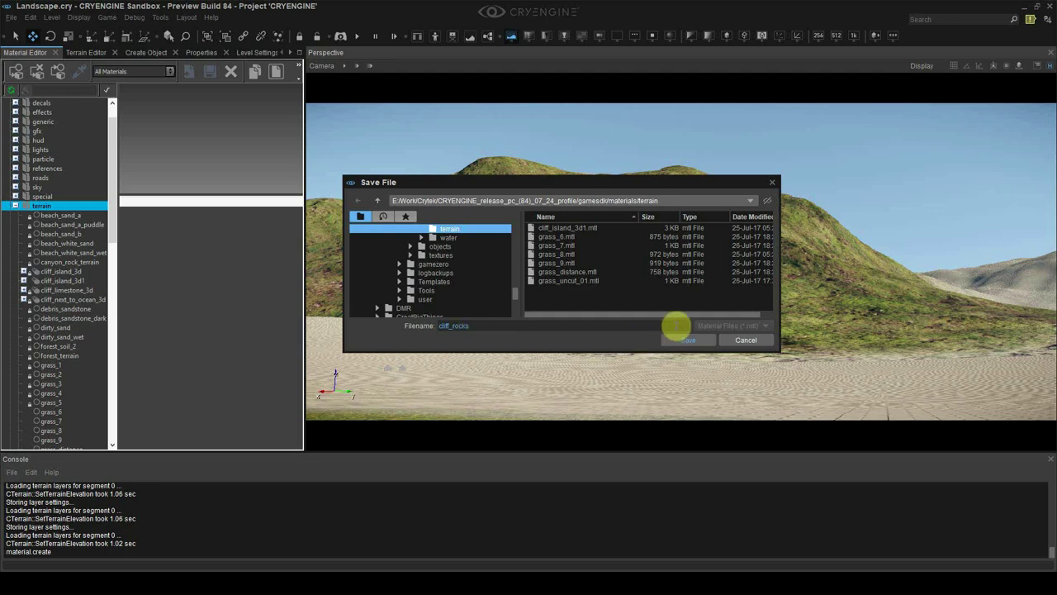
pyautogui.click(682, 342)
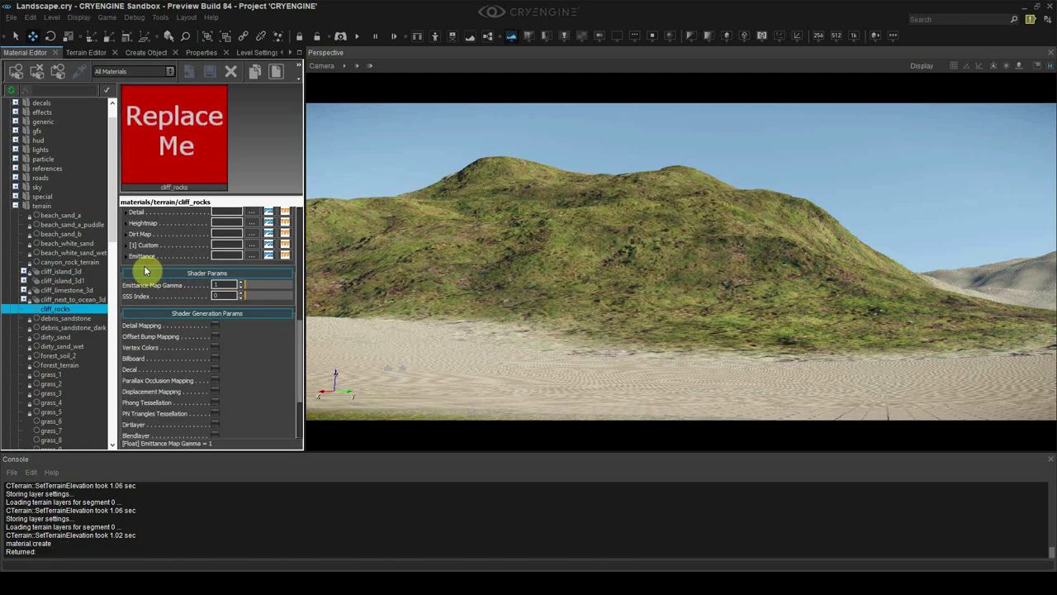
# - Look through the cliff_island_3d material, its sub-materials and cliff_island_3d1 as references for cliff_rocks
pyautogui.scroll(1, 114, 271)
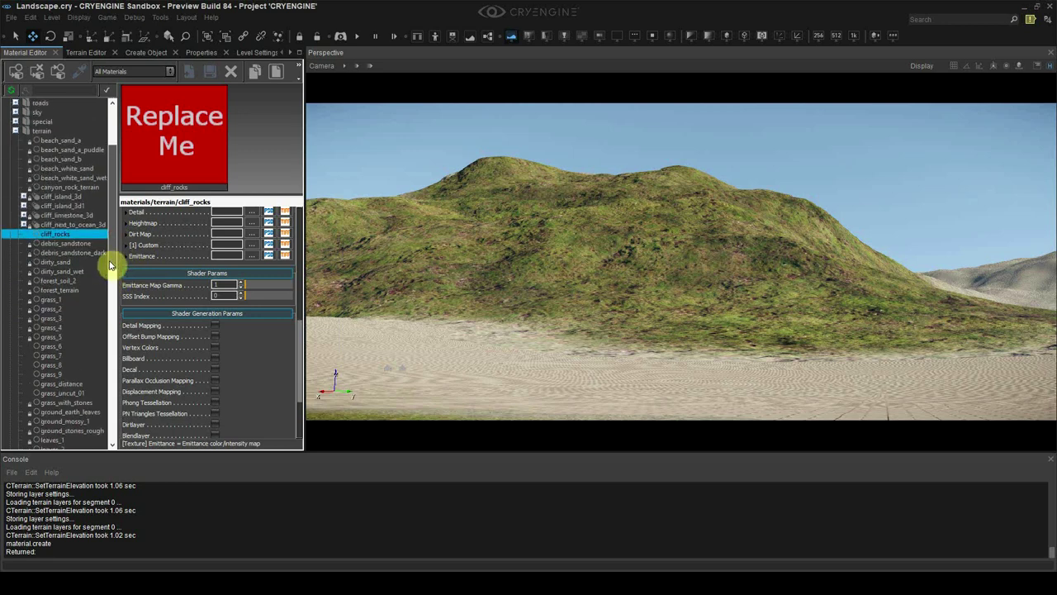
pyautogui.click(45, 206)
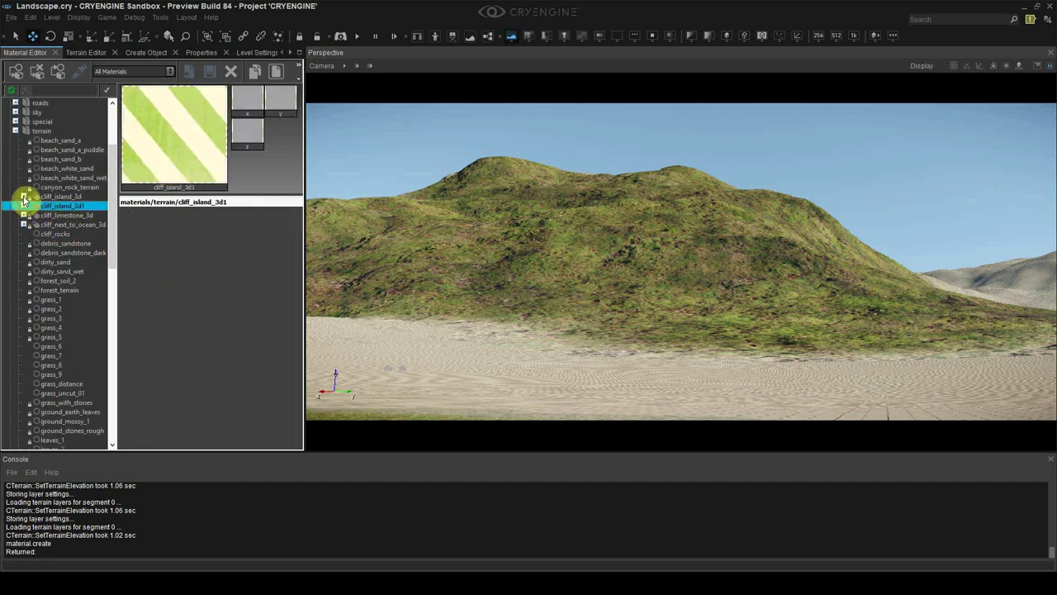
pyautogui.click(25, 198)
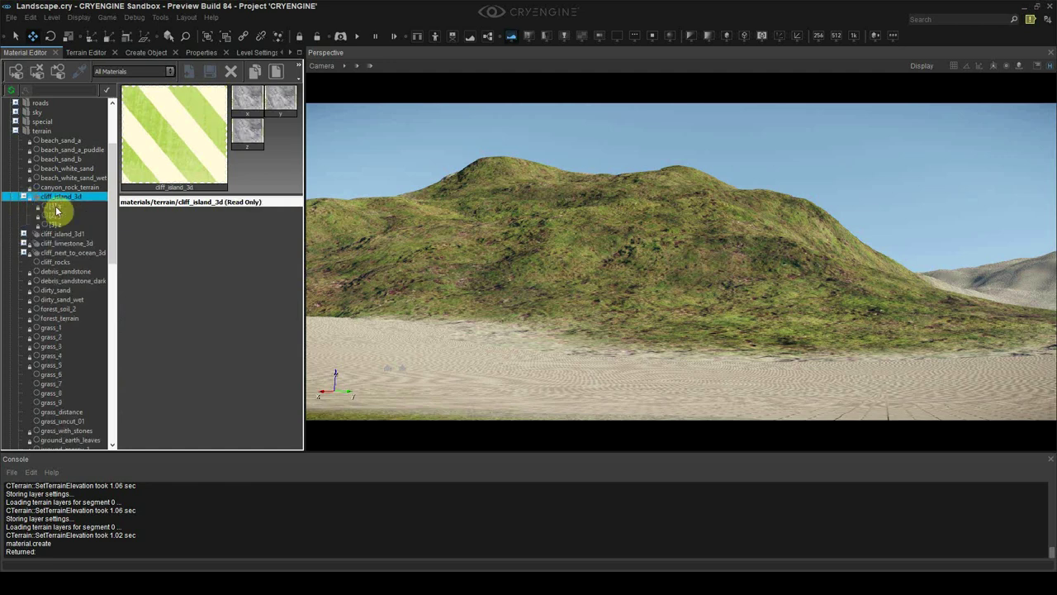
pyautogui.click(41, 205)
pyautogui.click(65, 198)
pyautogui.click(67, 233)
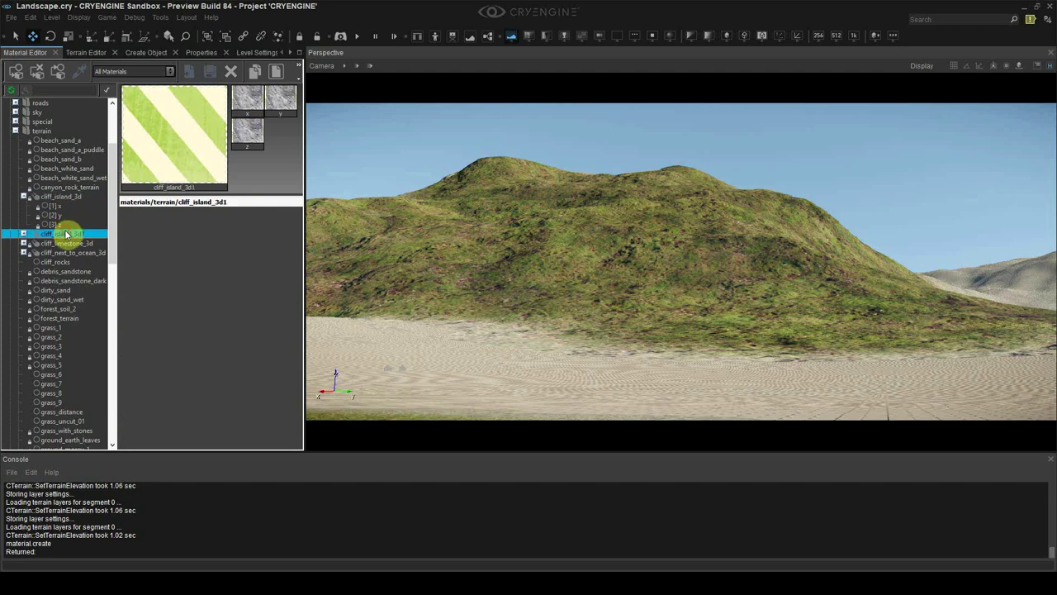
# - Expand the cliff_island_3d1 material and examine its sub-materials, including the shader settings of z
pyautogui.click(23, 234)
pyautogui.click(43, 244)
pyautogui.click(57, 235)
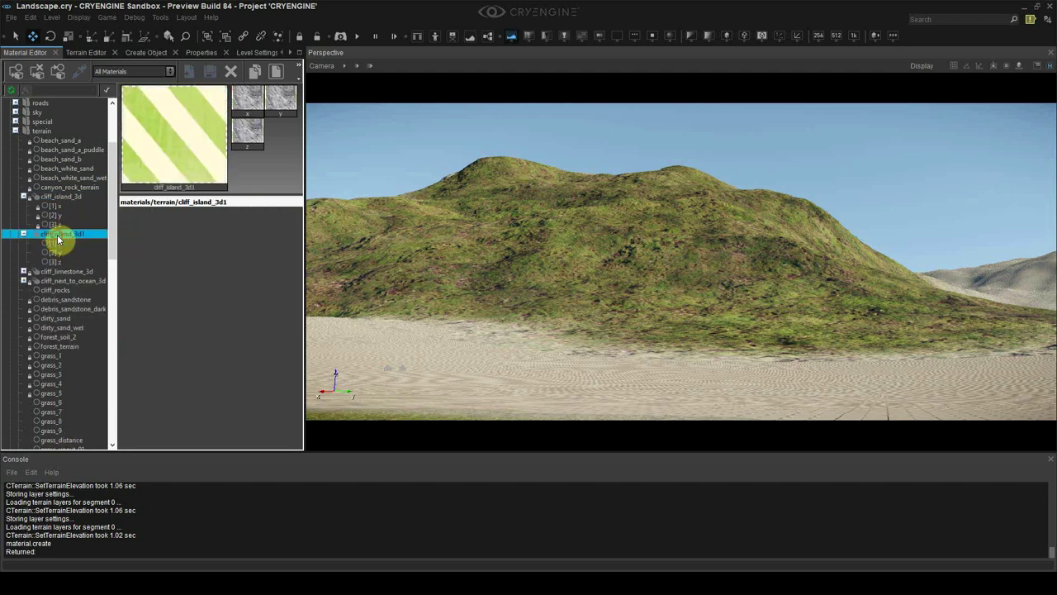
pyautogui.click(66, 244)
pyautogui.click(76, 261)
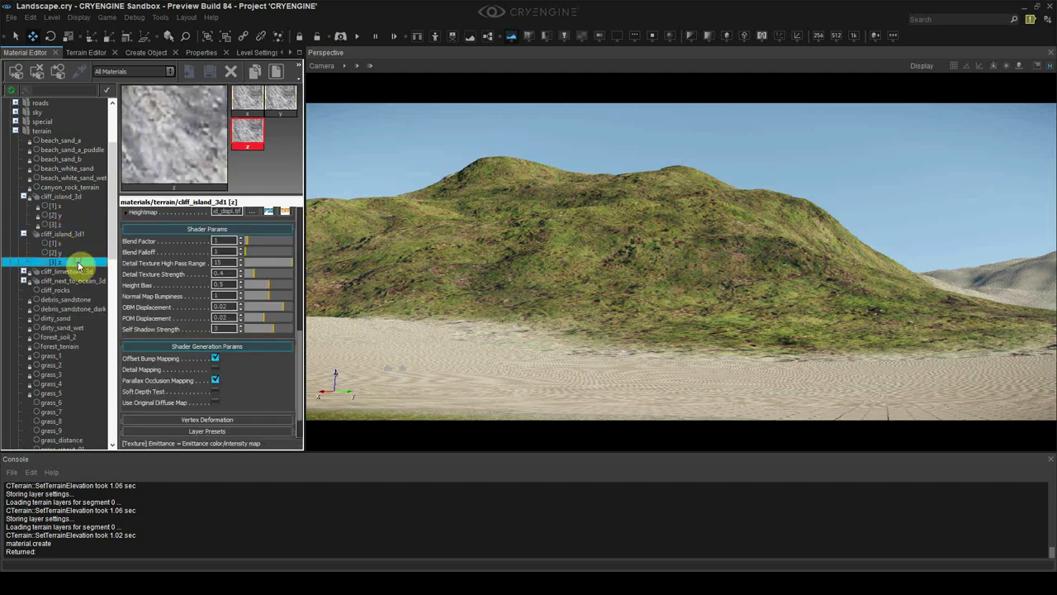
pyautogui.rightClick(143, 267)
pyautogui.click(149, 281)
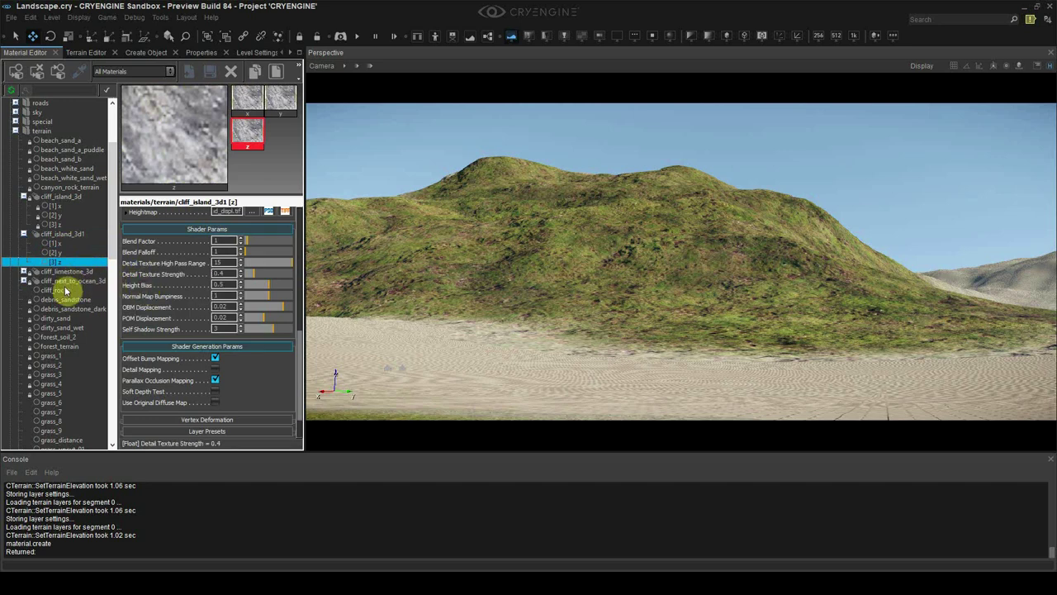
pyautogui.click(71, 236)
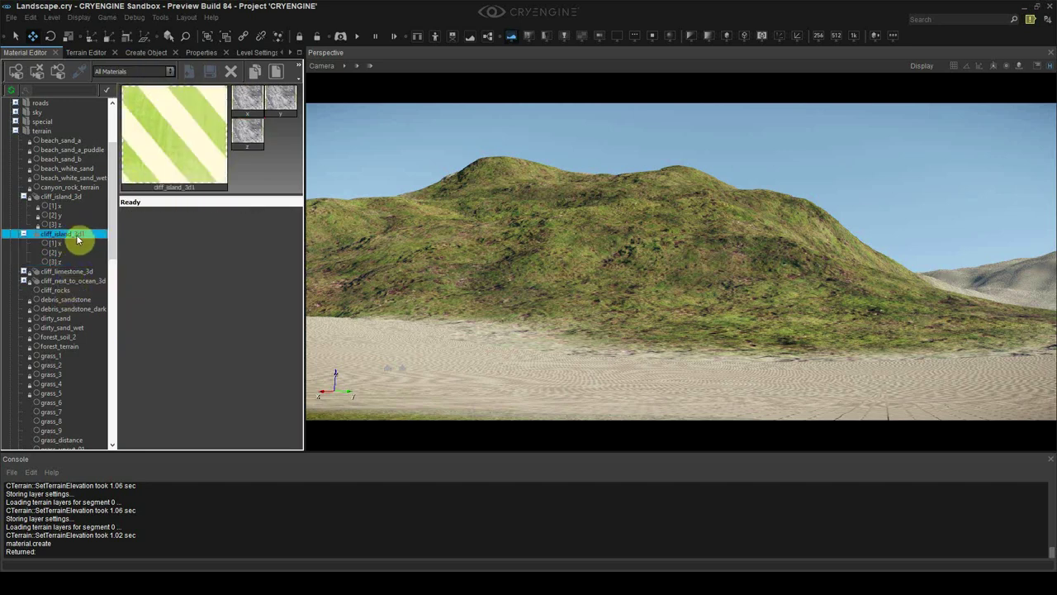
# - Convert the cliff_rocks material to a multi material and set its number of sub-materials to 3
pyautogui.scroll(-1, 77, 248)
pyautogui.click(69, 263)
pyautogui.rightClick(67, 265)
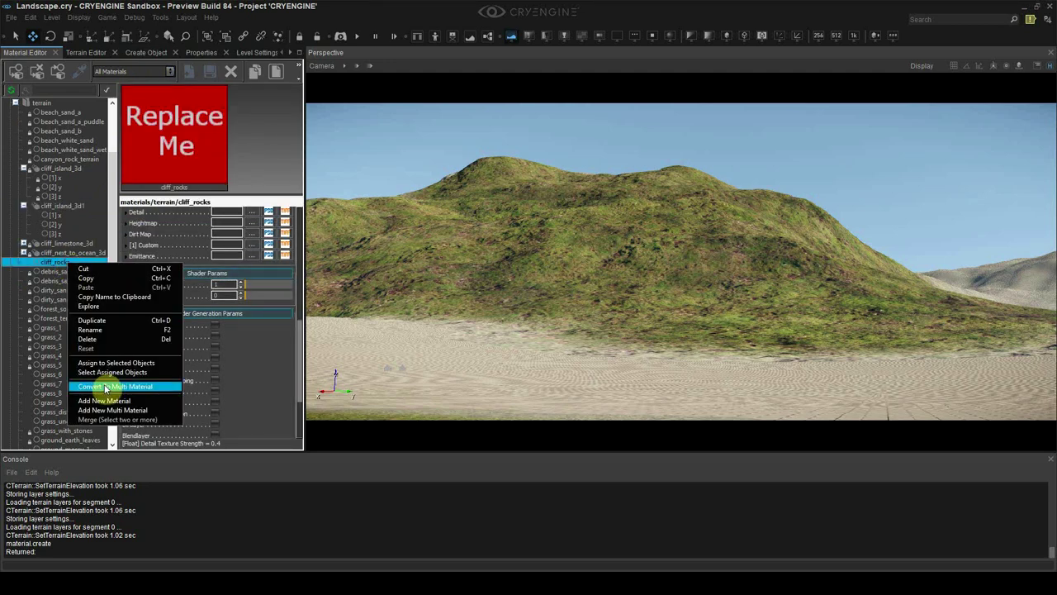
pyautogui.click(105, 387)
pyautogui.rightClick(67, 266)
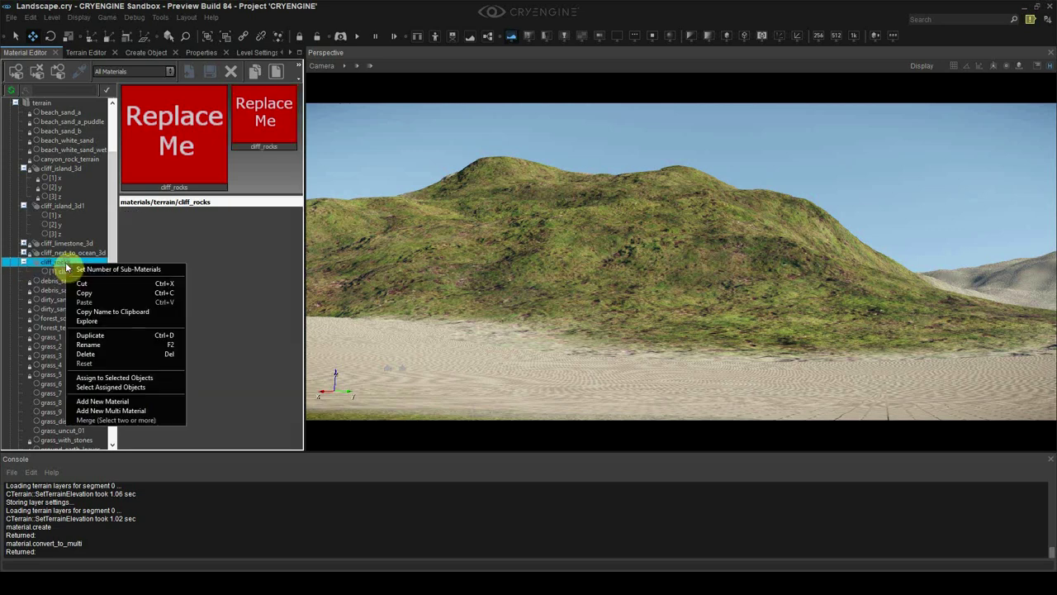
pyautogui.click(92, 268)
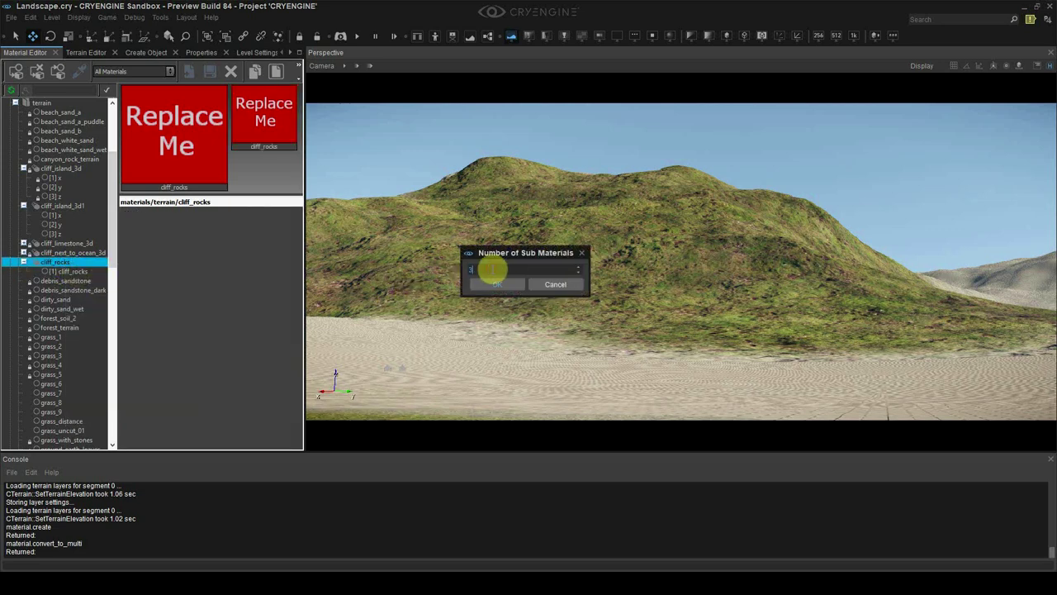
pyautogui.write('3')
pyautogui.click(501, 284)
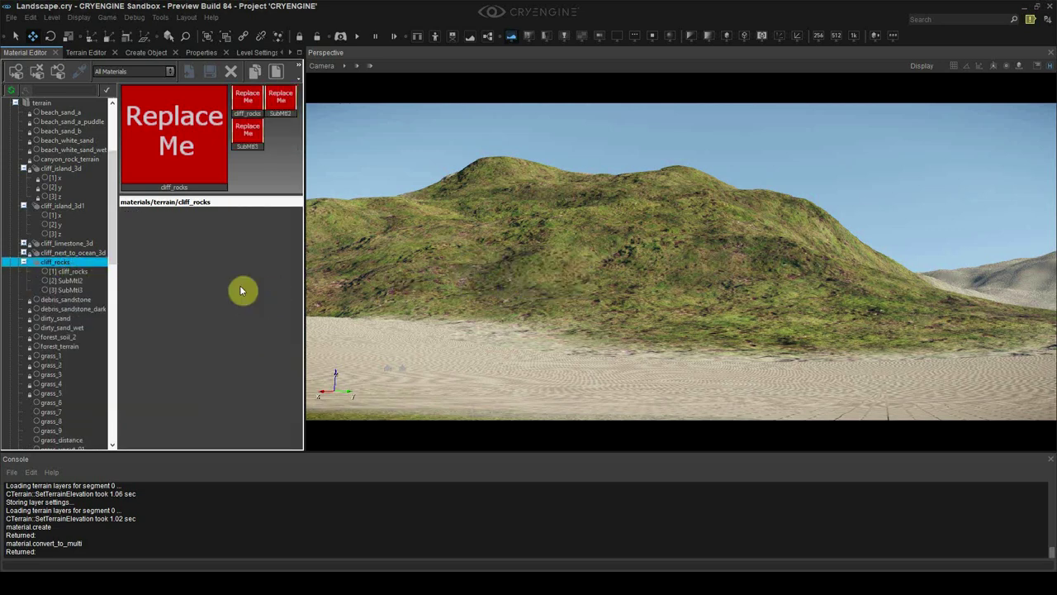
# - Rename the second sub-material of cliff_rocks as y and the third as z
pyautogui.click(59, 282)
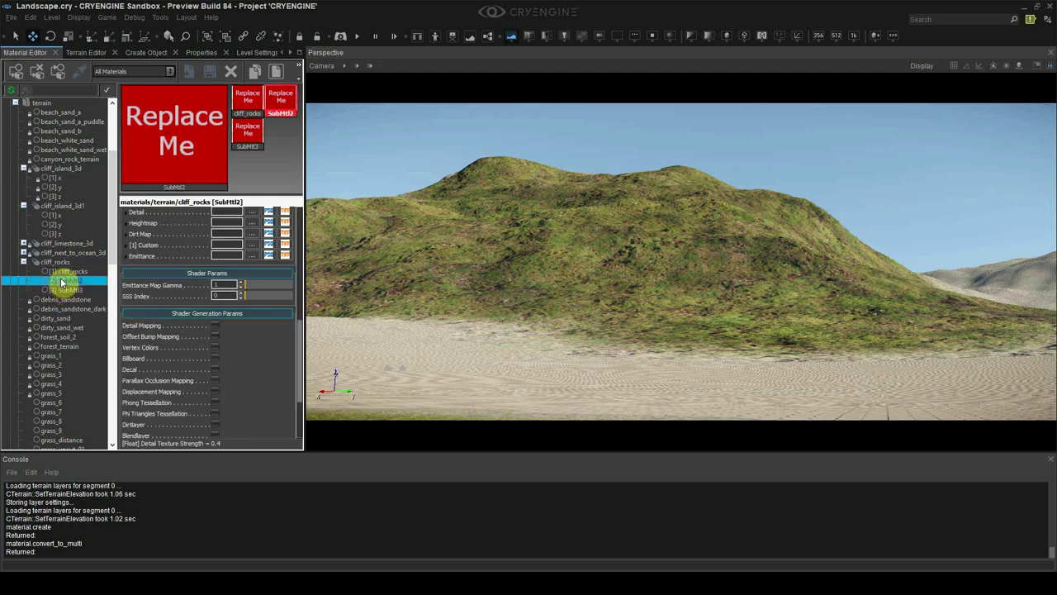
pyautogui.rightClick(63, 281)
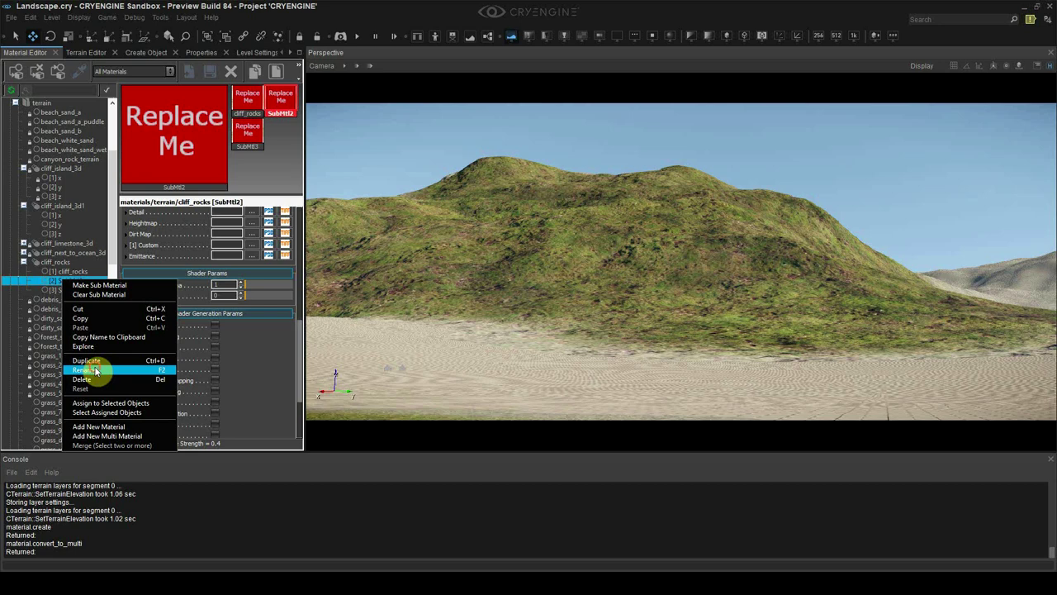
pyautogui.click(96, 370)
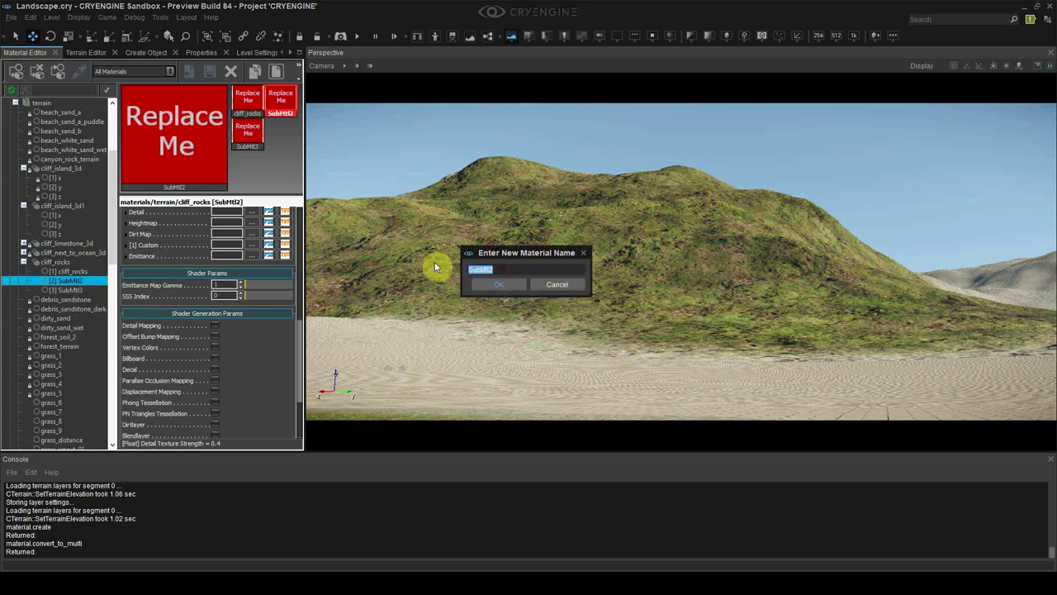
pyautogui.write('y')
pyautogui.press('Return')
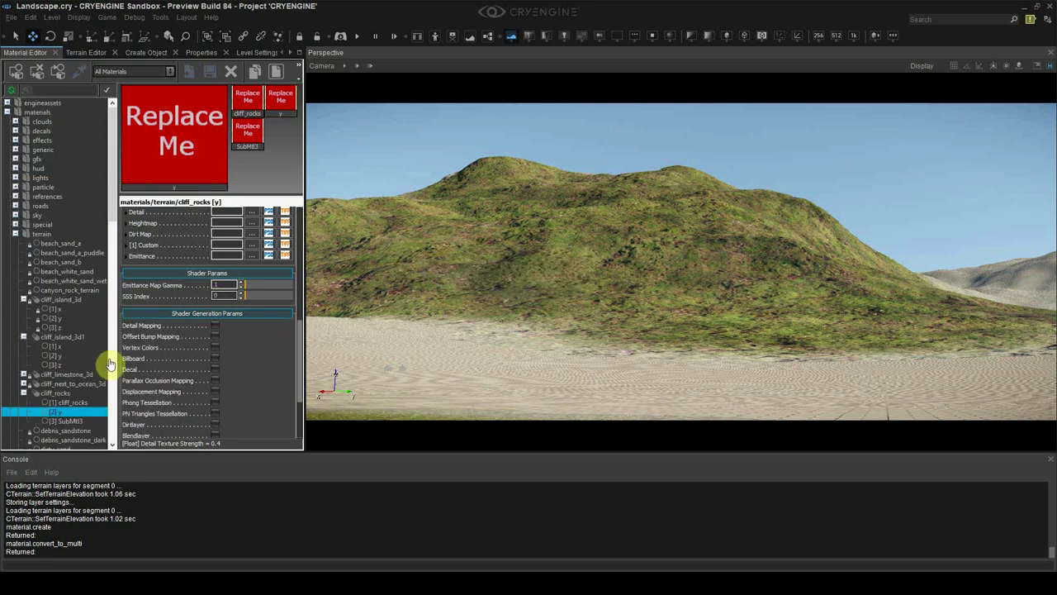
pyautogui.rightClick(66, 422)
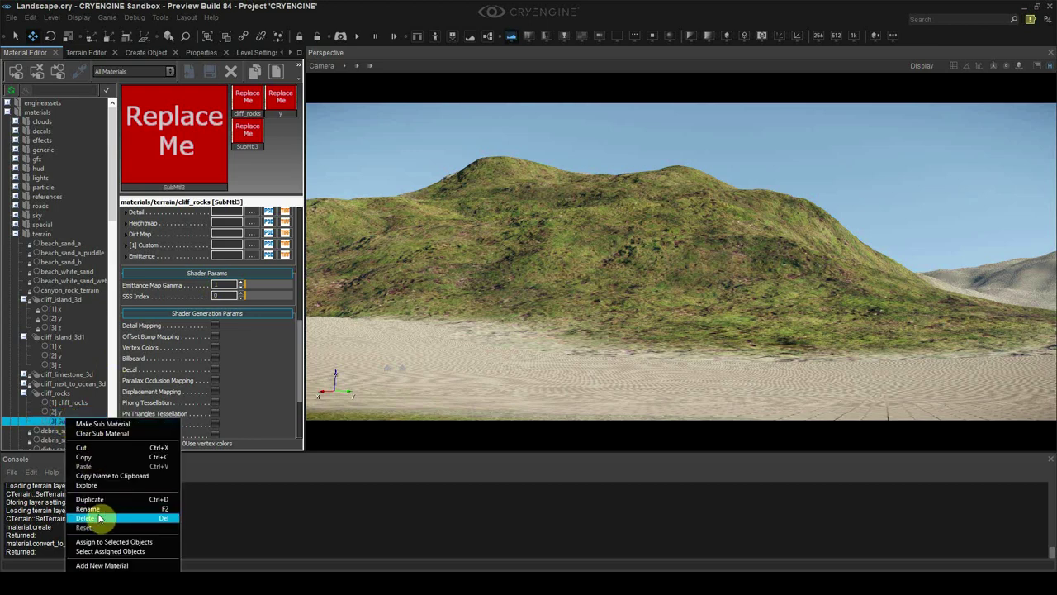
pyautogui.click(139, 513)
pyautogui.write('z')
pyautogui.press('Return')
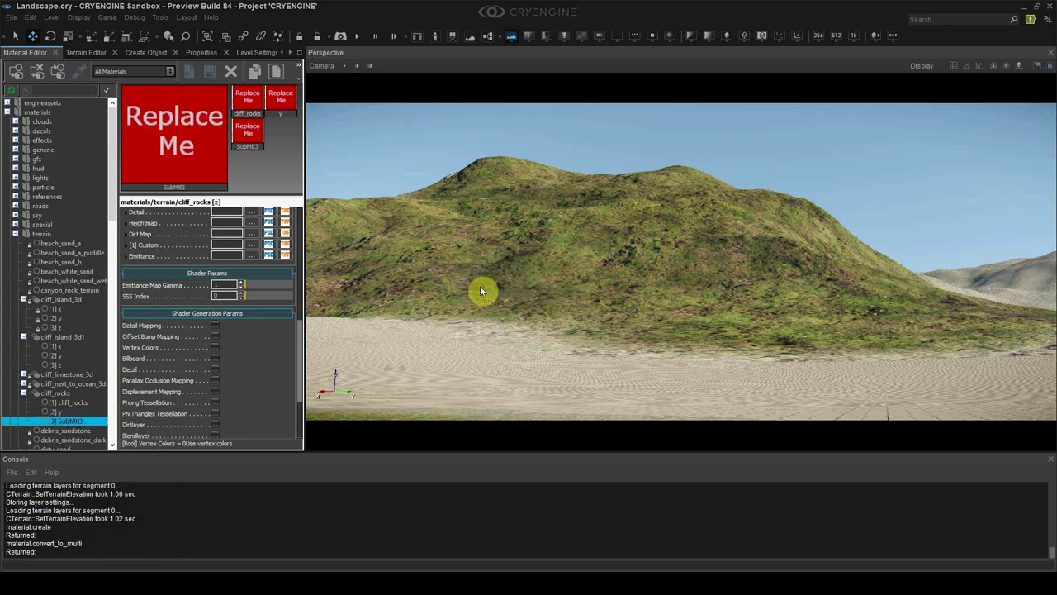
# - Rename the first sub-material of cliff_rocks as x
pyautogui.click(80, 403)
pyautogui.rightClick(80, 403)
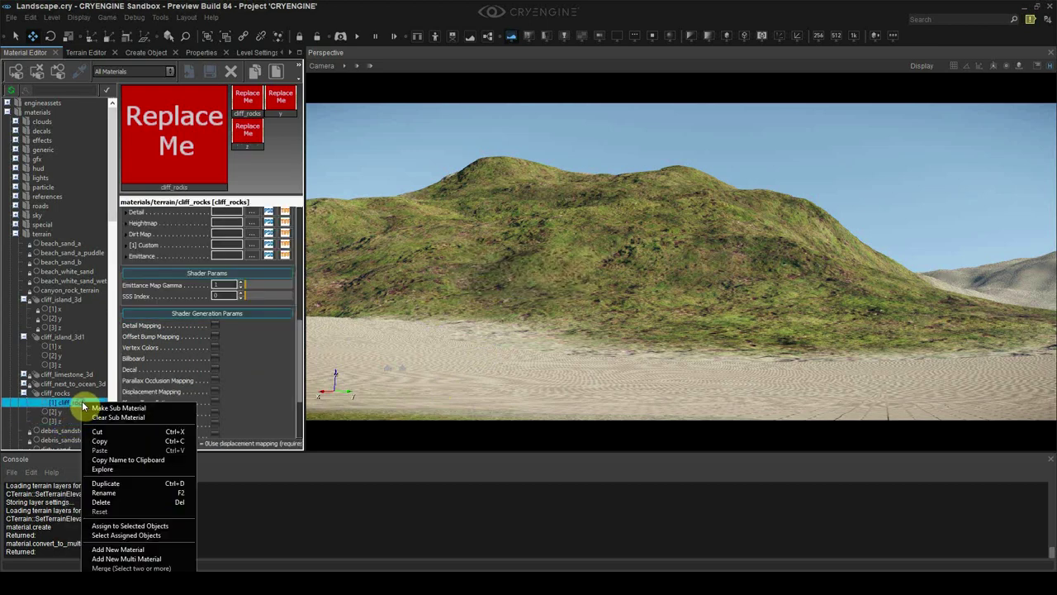
pyautogui.click(110, 495)
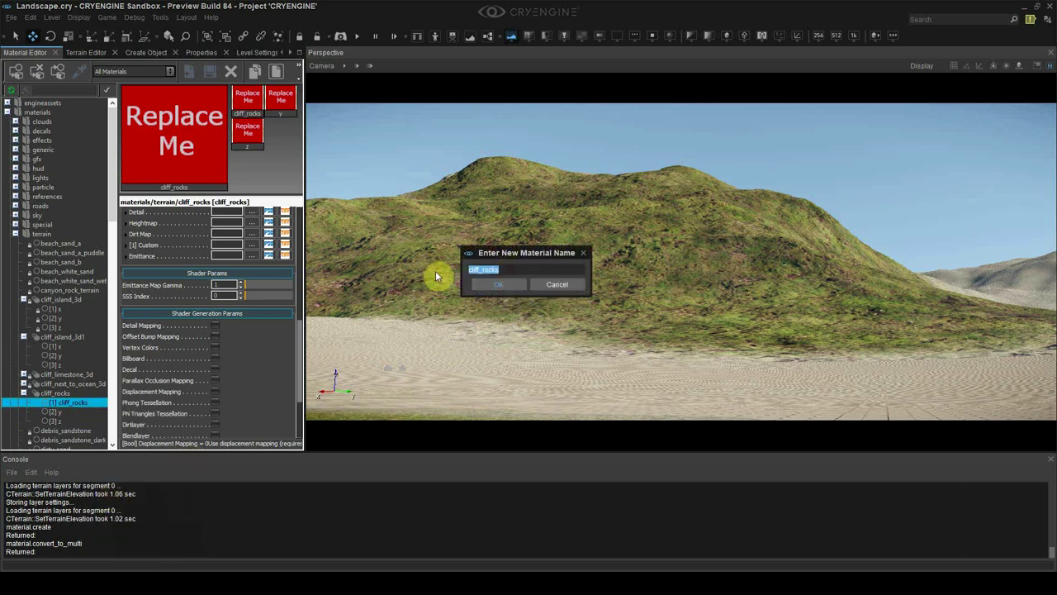
pyautogui.write('x')
pyautogui.click(496, 288)
pyautogui.scroll(-2, 107, 341)
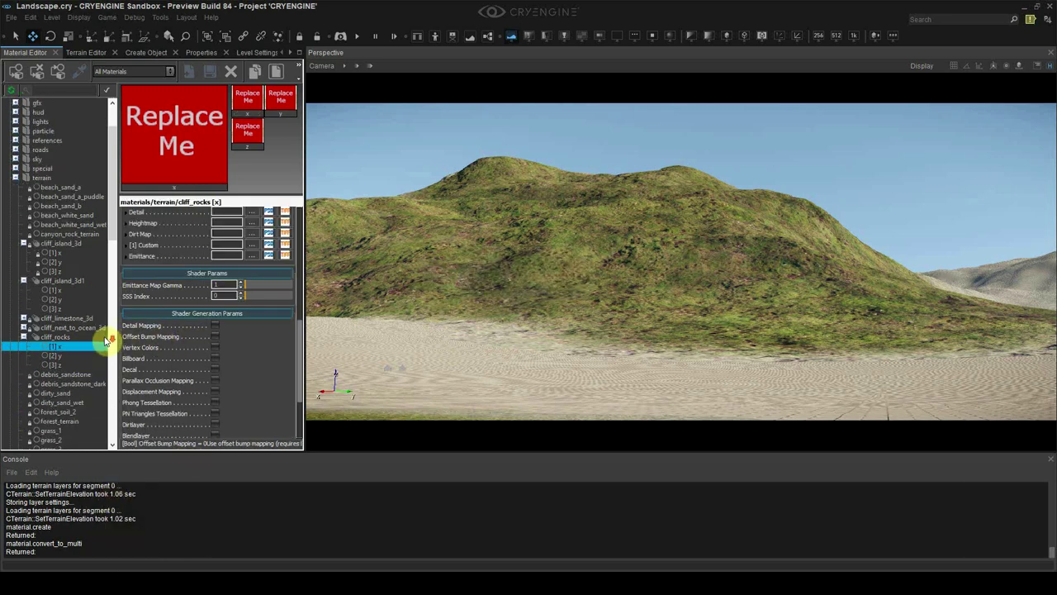
pyautogui.click(64, 358)
pyautogui.click(66, 364)
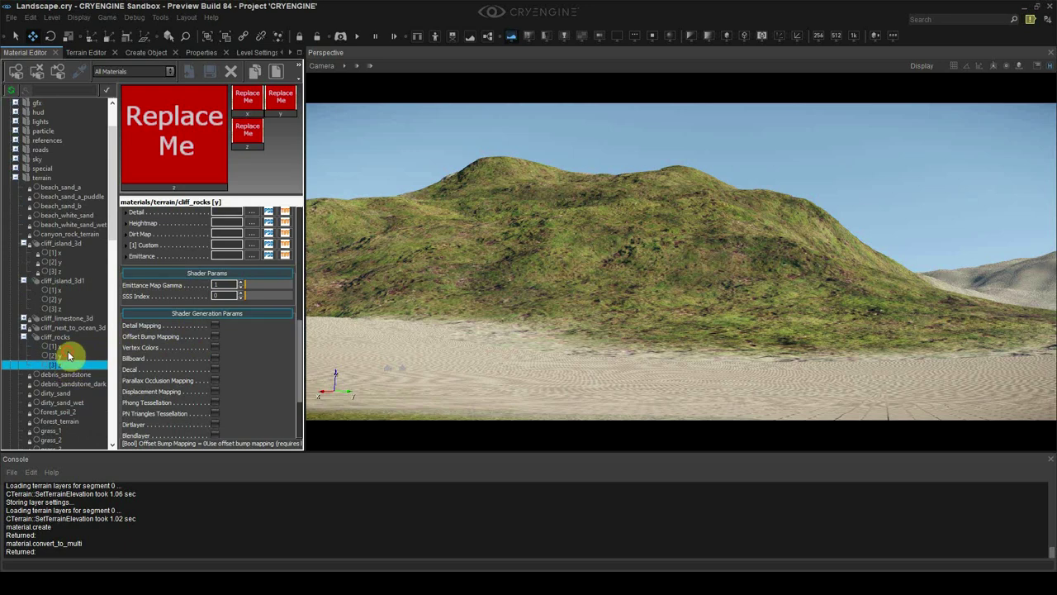
pyautogui.click(68, 355)
pyautogui.moveTo(66, 350); pyautogui.dragTo(66, 345)
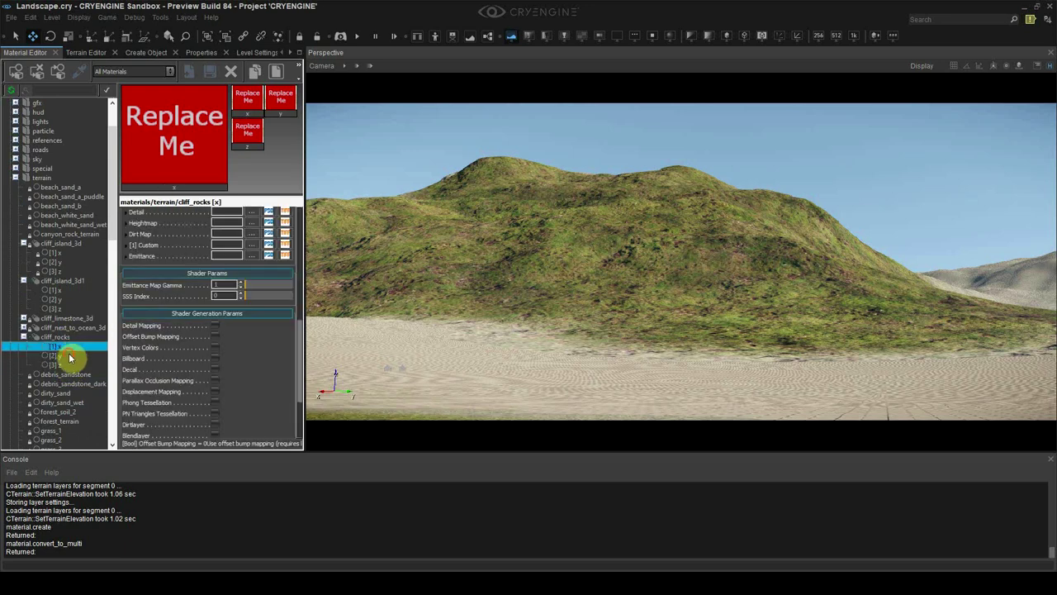
pyautogui.click(67, 346)
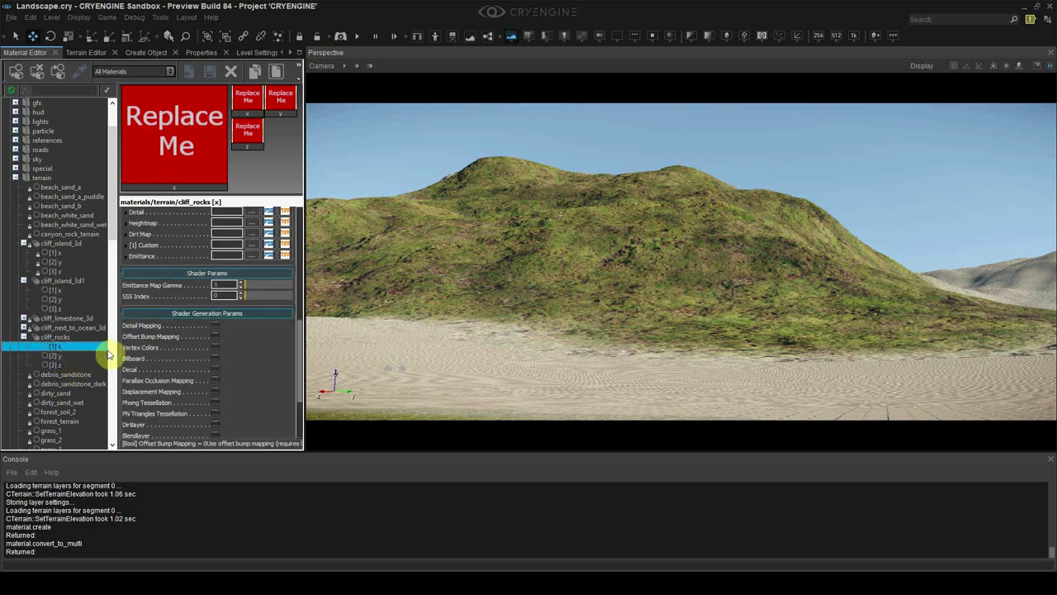
# - Copy all settings of the z sub-material of cliff_island_3d1 and paste them into the z sub-material of cliff_rocks
pyautogui.click(64, 293)
pyautogui.click(70, 308)
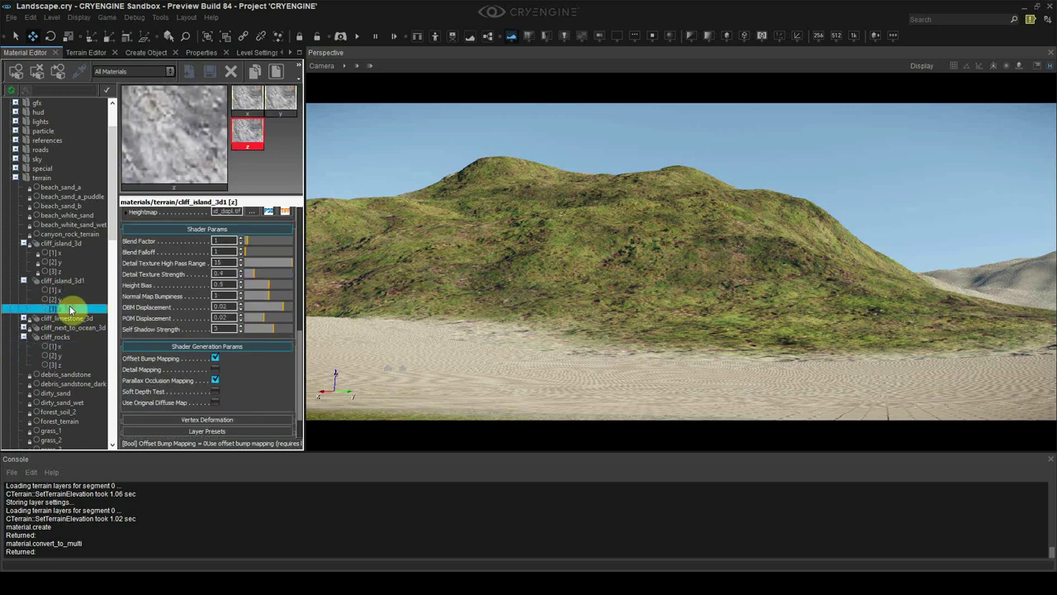
pyautogui.rightClick(153, 302)
pyautogui.click(169, 315)
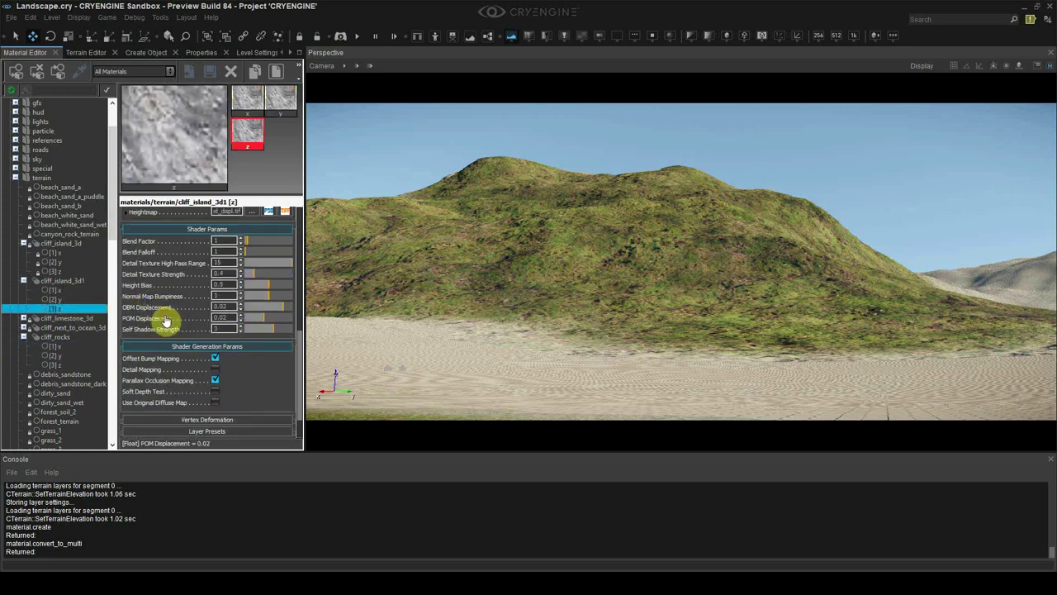
pyautogui.click(66, 364)
pyautogui.rightClick(161, 343)
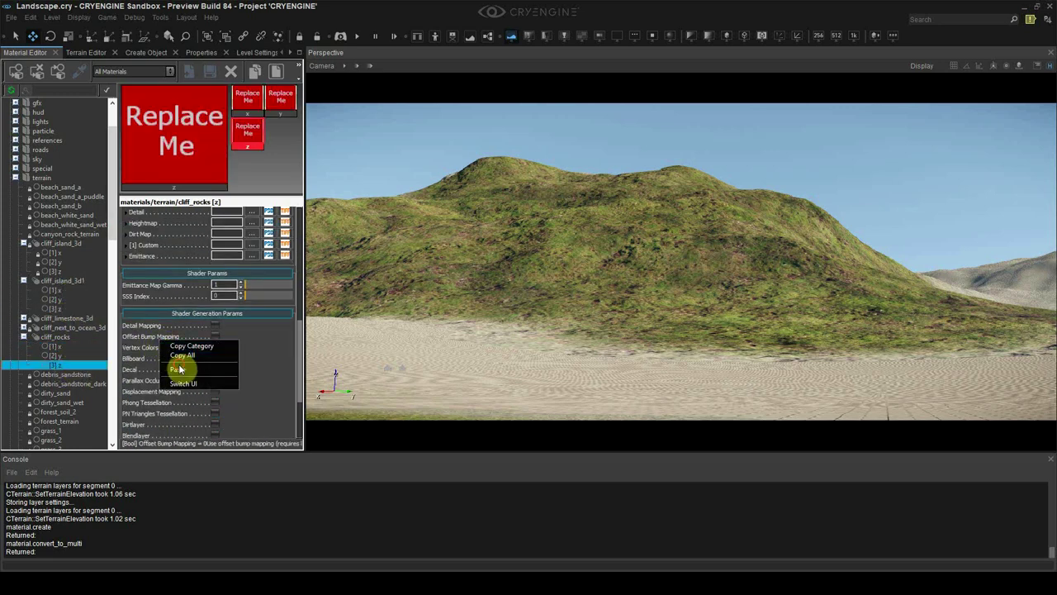
pyautogui.click(177, 368)
# - Paste the copied cliff settings into the y and x sub-materials of cliff_rocks
pyautogui.click(62, 355)
pyautogui.rightClick(142, 357)
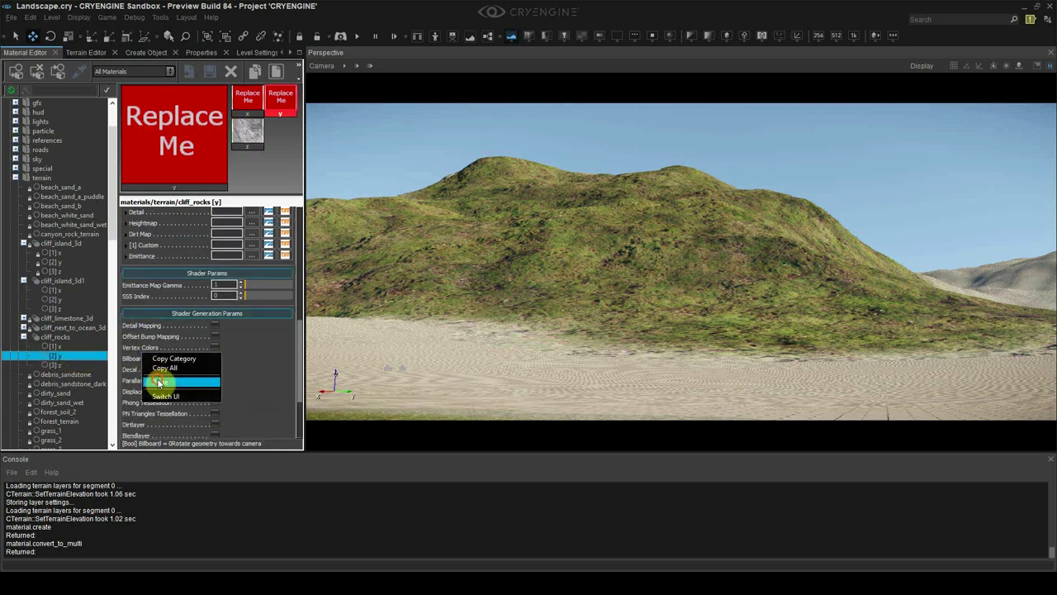
pyautogui.click(157, 380)
pyautogui.click(81, 346)
pyautogui.rightClick(138, 354)
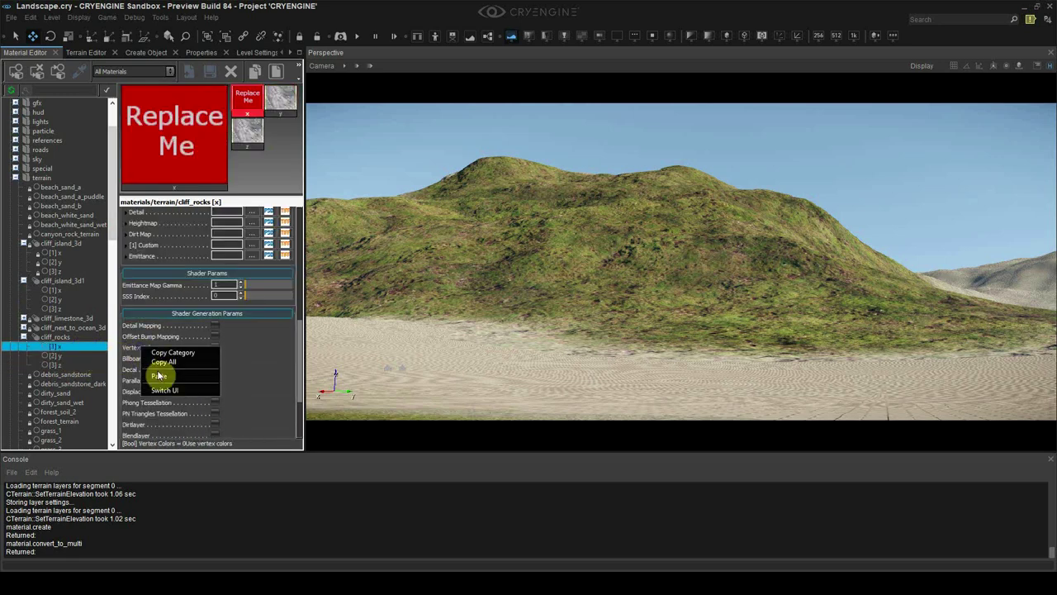
pyautogui.click(159, 371)
# - Create a new terrain paint layer and name it Cliff_rocks
pyautogui.click(108, 53)
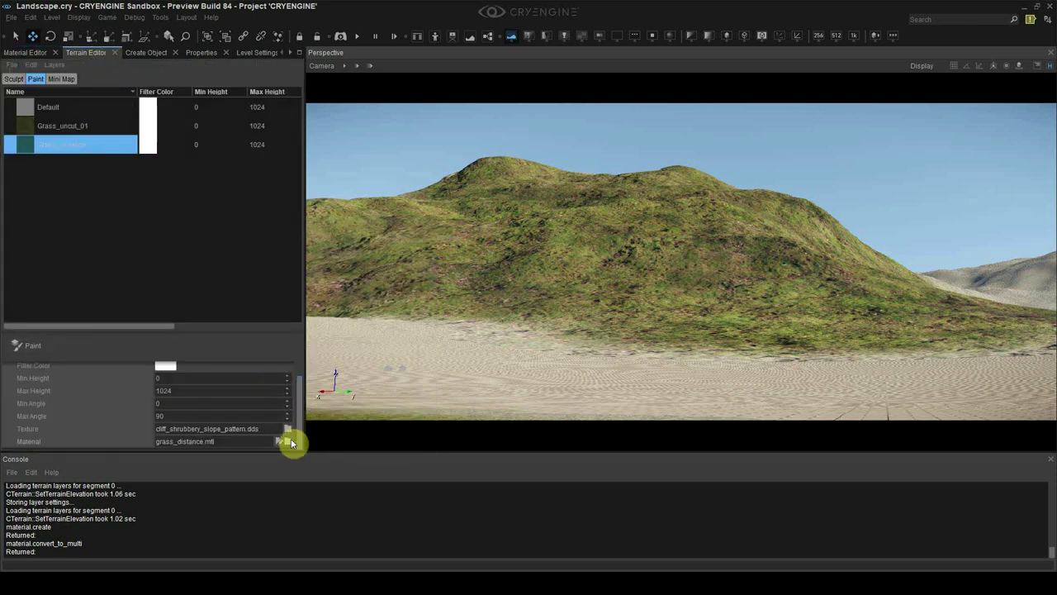
pyautogui.click(287, 441)
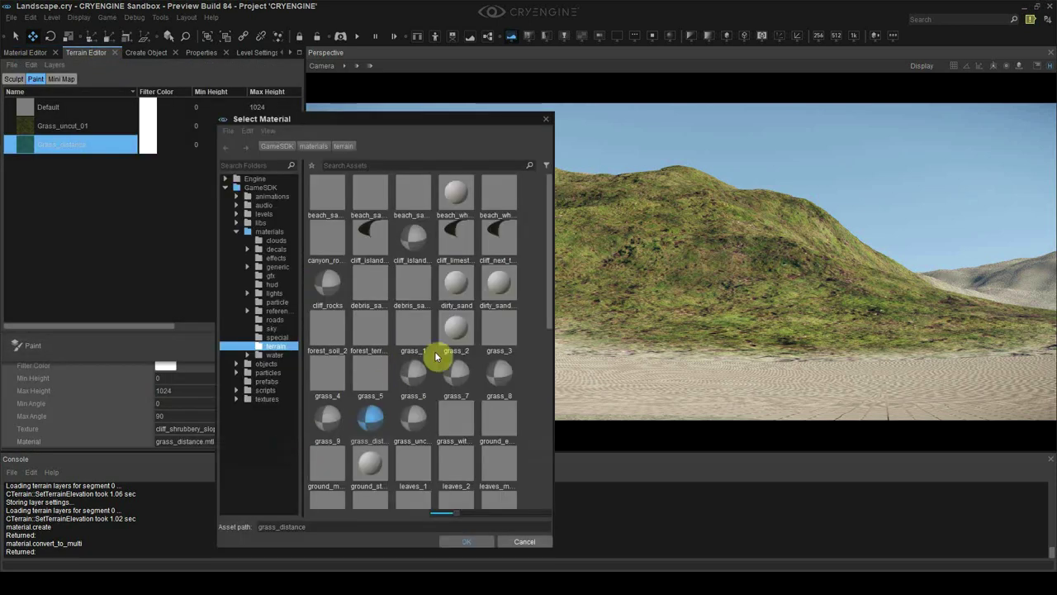
pyautogui.press('Return')
pyautogui.rightClick(52, 198)
pyautogui.click(54, 204)
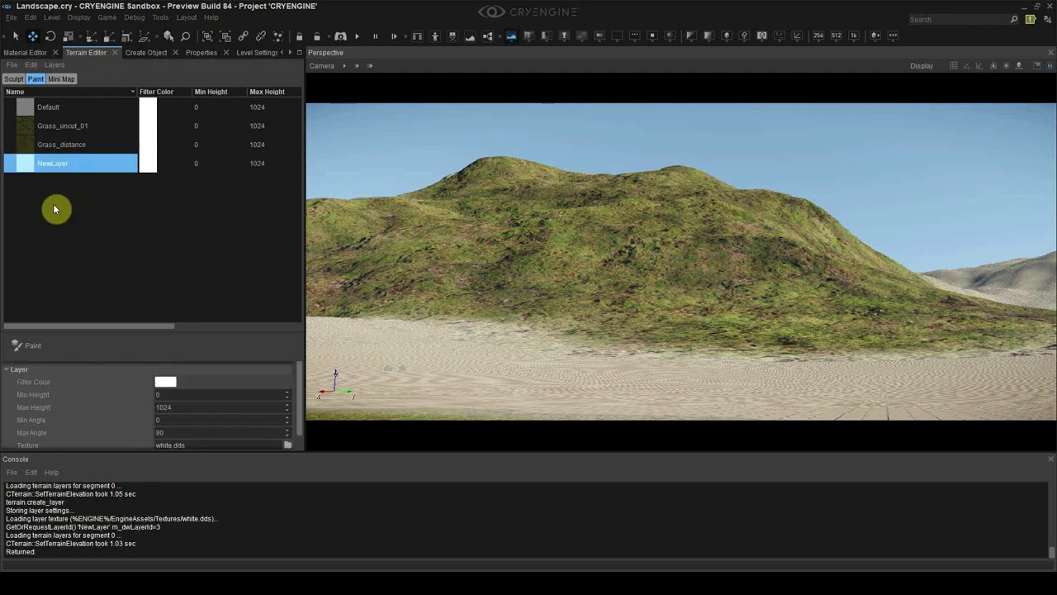
pyautogui.doubleClick(52, 163)
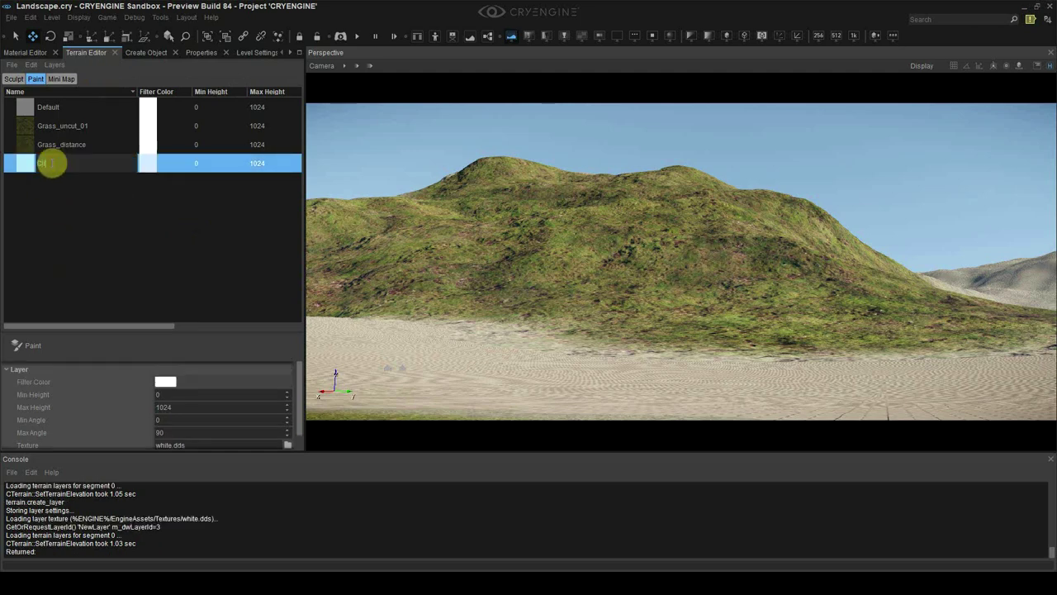
pyautogui.press('Return')
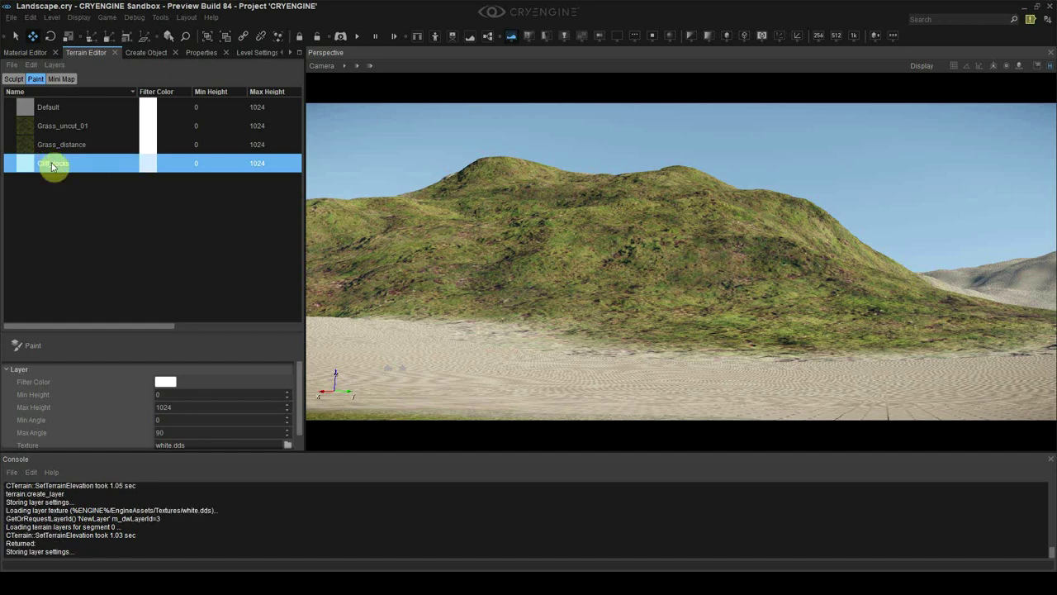
# - Assign the cliff_is4_512 texture from the GameSDK textures/terrain folder to the Cliff_rocks layer
pyautogui.moveTo(300, 385); pyautogui.dragTo(295, 429)
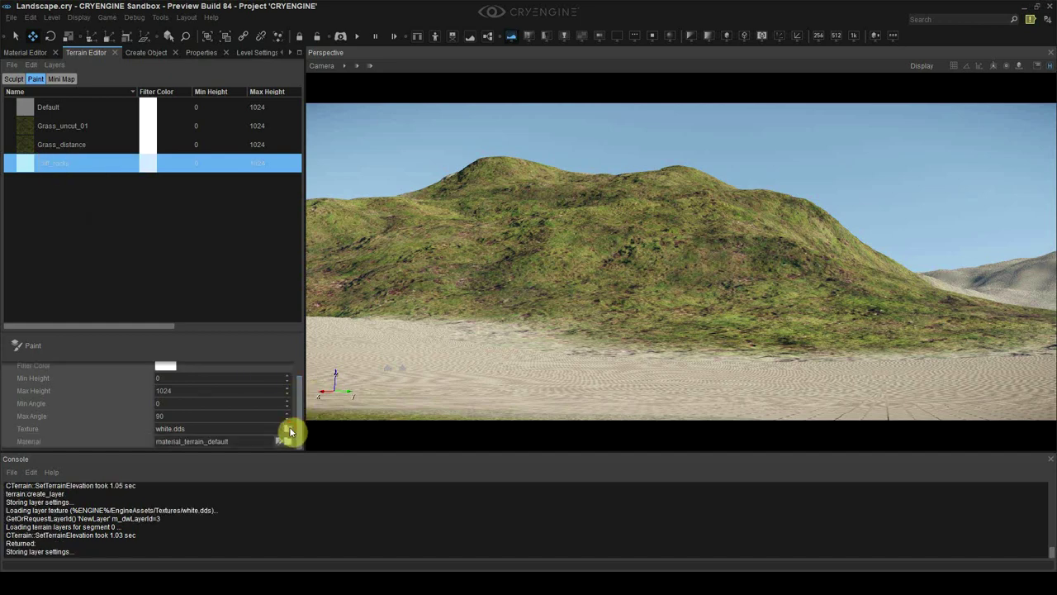
pyautogui.click(289, 429)
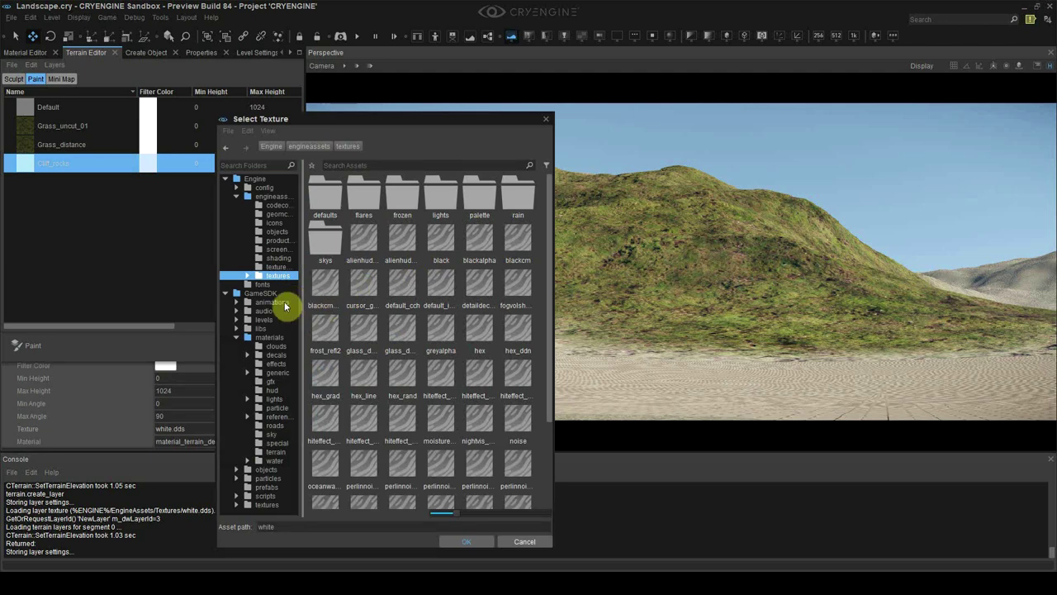
pyautogui.click(267, 503)
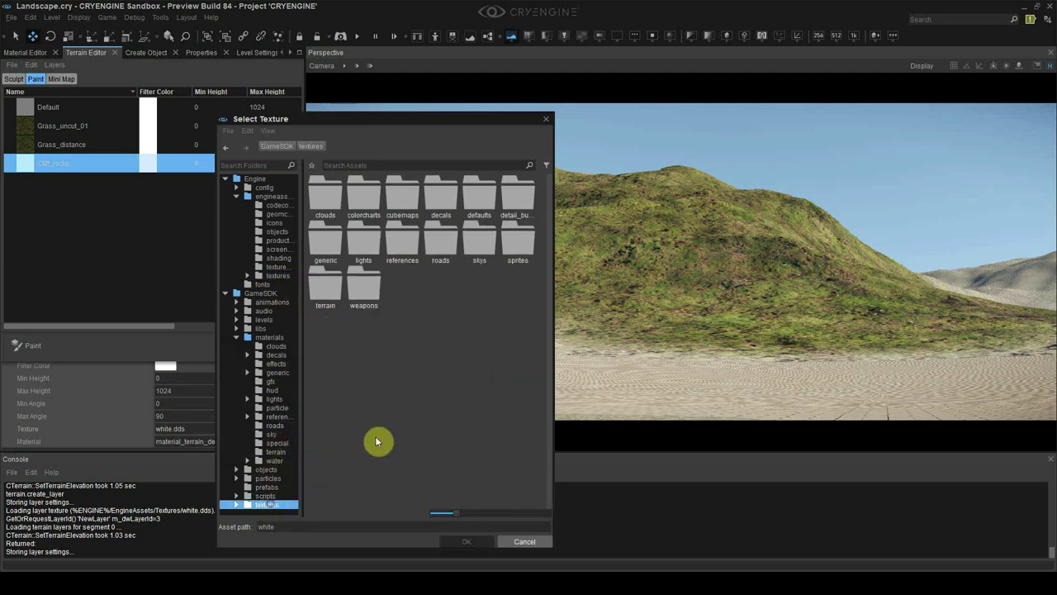
pyautogui.doubleClick(363, 287)
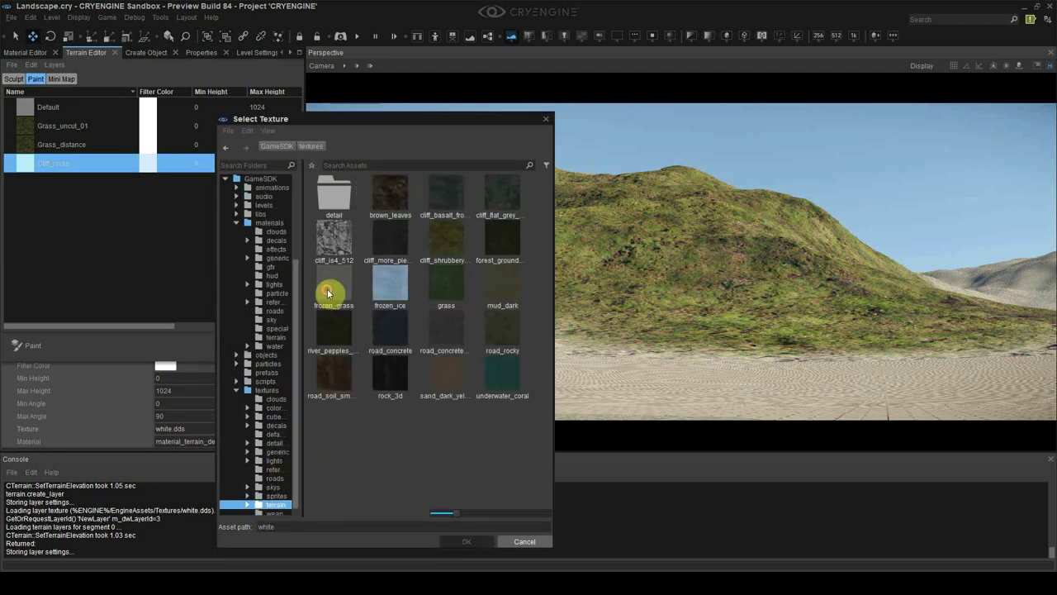
pyautogui.click(333, 246)
pyautogui.doubleClick(331, 247)
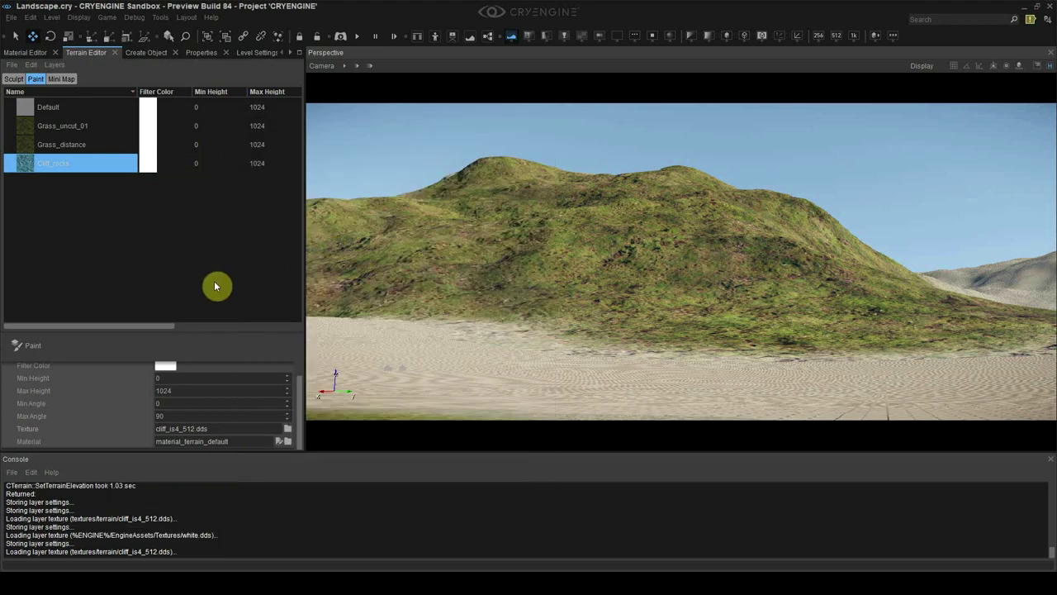
# - Assign the cliff_rocks material from the GameSDK materials/terrain folder to the Cliff_rocks layer
pyautogui.click(287, 441)
pyautogui.moveTo(303, 337); pyautogui.dragTo(348, 338)
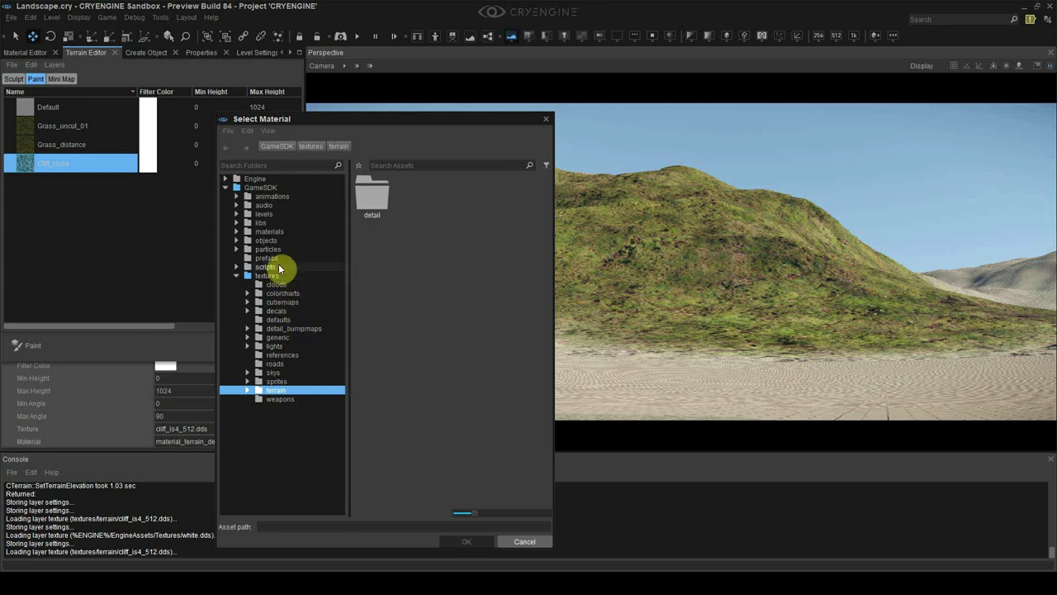
pyautogui.click(275, 232)
pyautogui.scroll(-3, 453, 315)
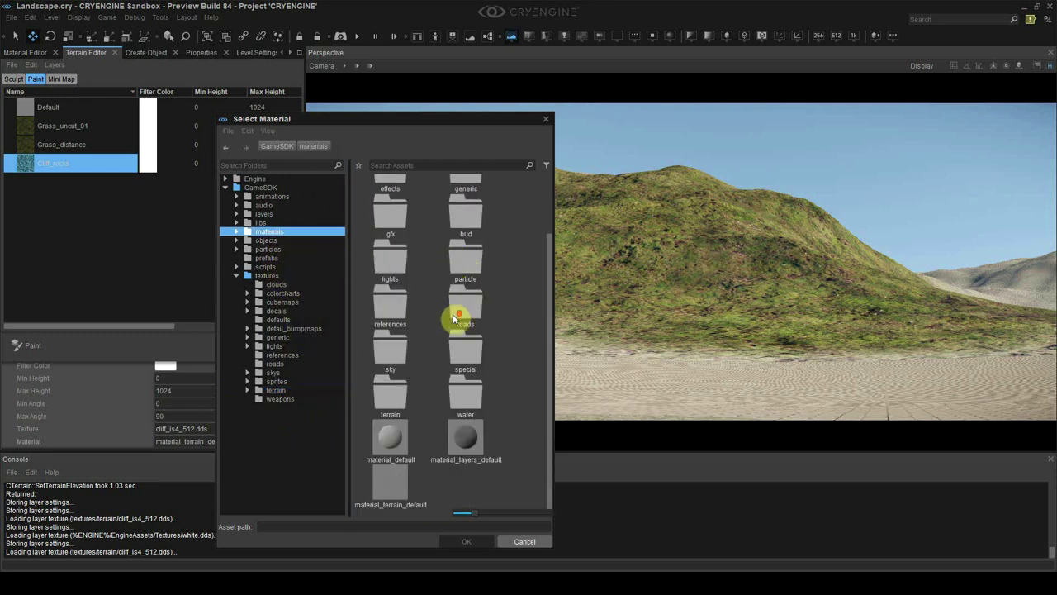
pyautogui.doubleClick(396, 396)
pyautogui.scroll(2, 452, 307)
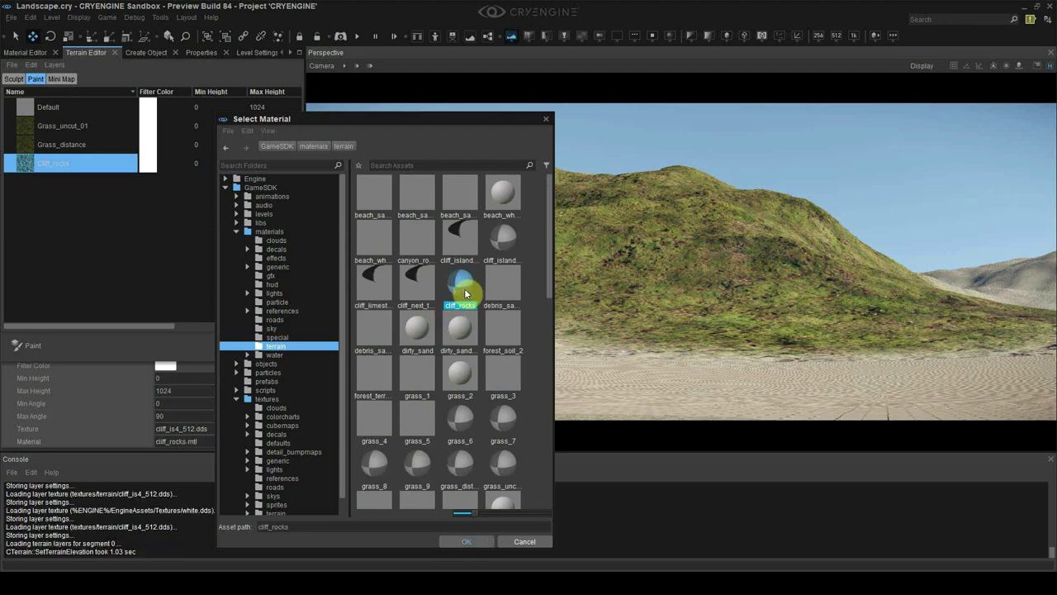
pyautogui.doubleClick(460, 285)
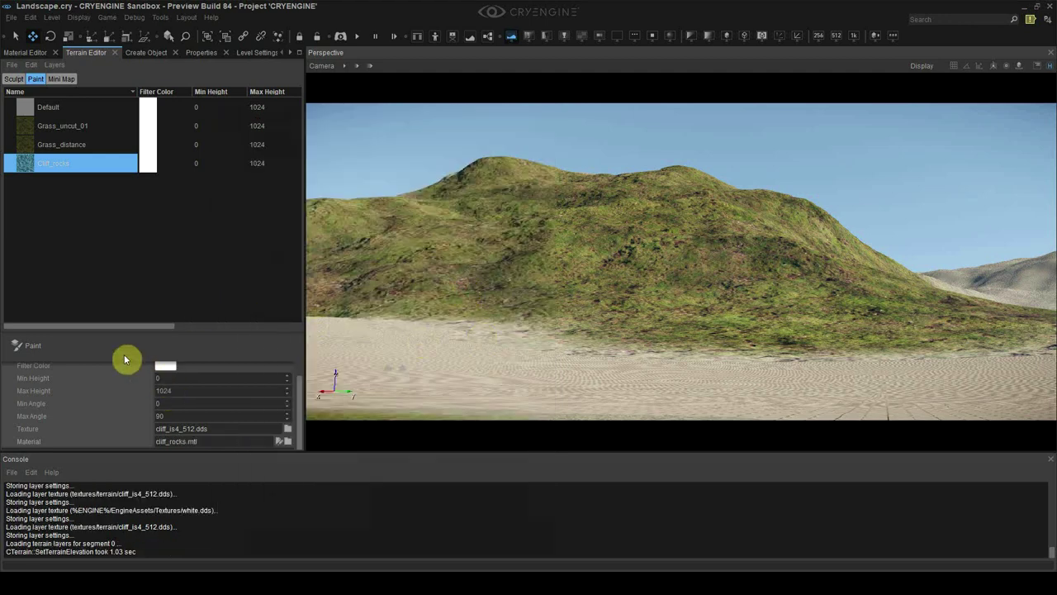
# - Paint the Cliff_rocks layer over the middle of the grassy mountainside with a brush range of 100
pyautogui.click(62, 348)
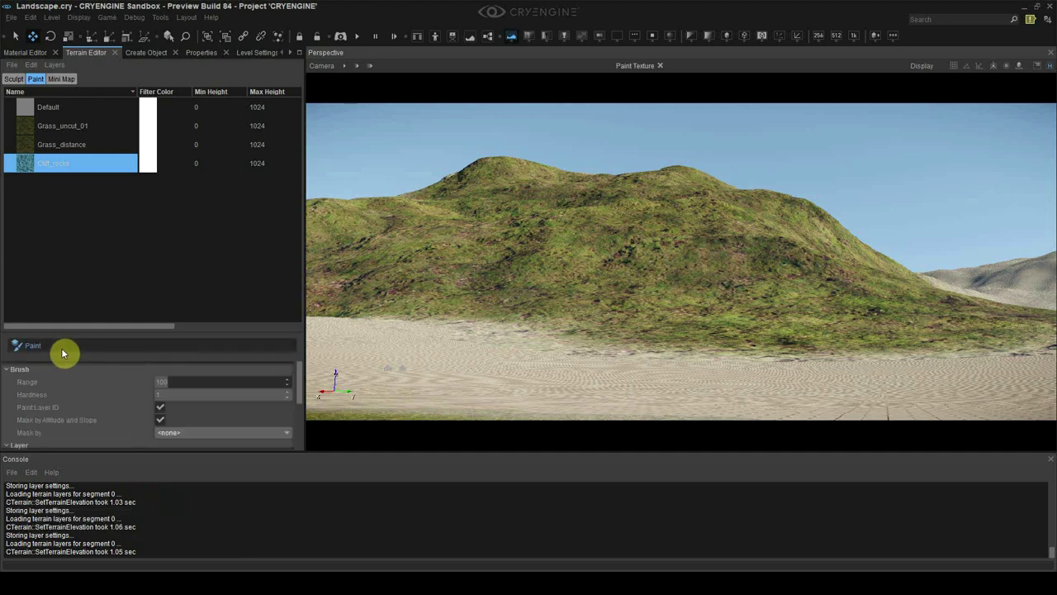
pyautogui.click(599, 281)
pyautogui.moveTo(718, 313); pyautogui.dragTo(795, 276)
pyautogui.hotkey('ctrl', 'z')
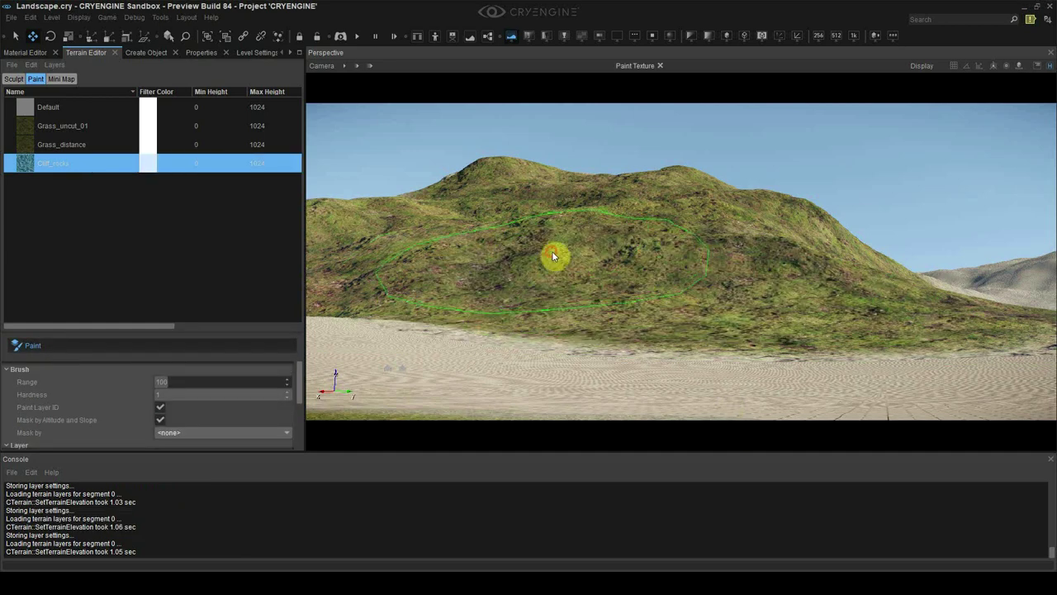
pyautogui.click(554, 255)
pyautogui.moveTo(576, 267)
pyautogui.mouseDown()
pyautogui.moveTo(636, 253)
pyautogui.moveTo(702, 267)
pyautogui.moveTo(715, 300)
pyautogui.mouseUp()
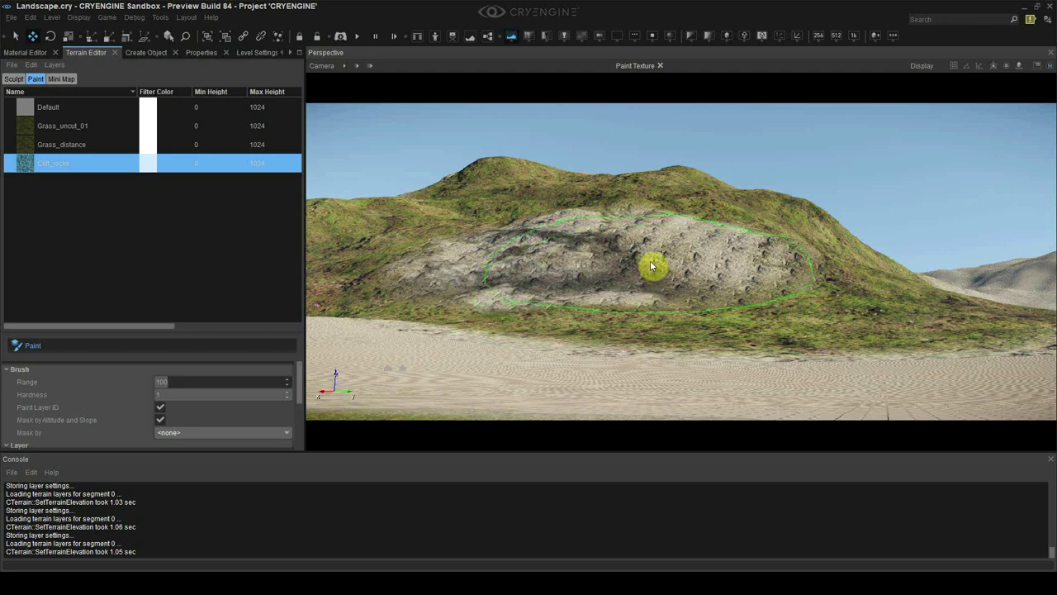
pyautogui.moveTo(653, 258)
pyautogui.mouseDown()
pyautogui.moveTo(636, 246)
pyautogui.moveTo(498, 271)
pyautogui.moveTo(702, 302)
pyautogui.moveTo(662, 271)
pyautogui.mouseUp()
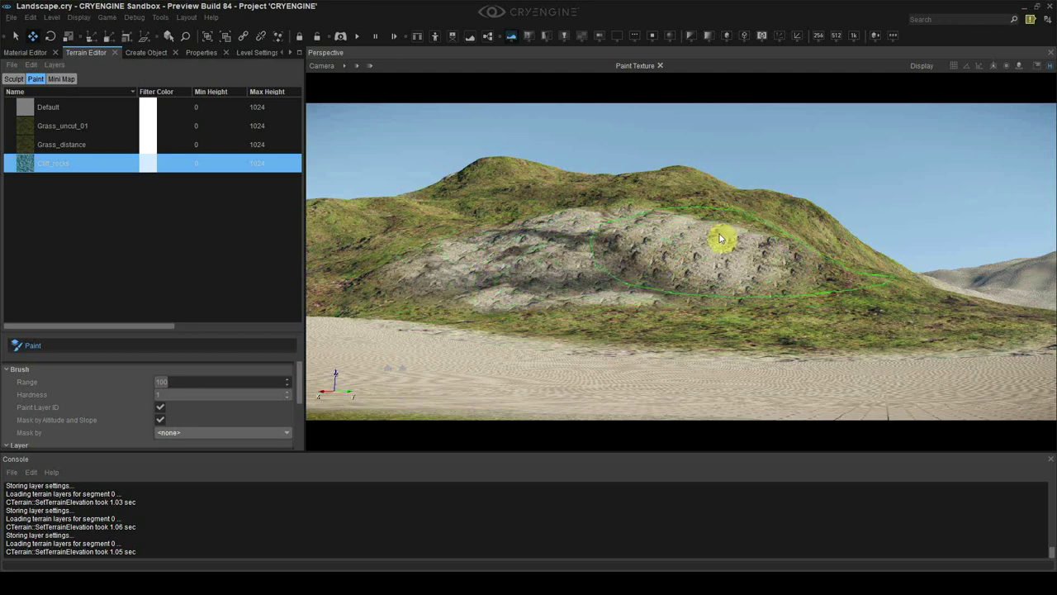
pyautogui.moveTo(725, 271); pyautogui.dragTo(718, 270, button='right')
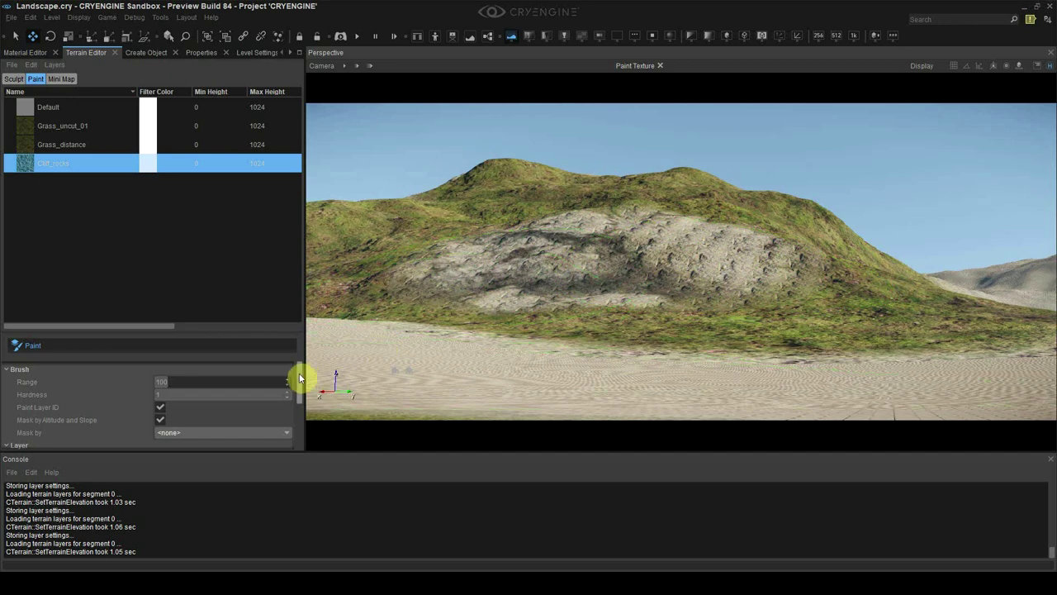
# - Set the Cliff_rocks layer's minimum angle to 30 and paint it over the mountain's slopes up to the peaks
pyautogui.moveTo(301, 377); pyautogui.dragTo(305, 414)
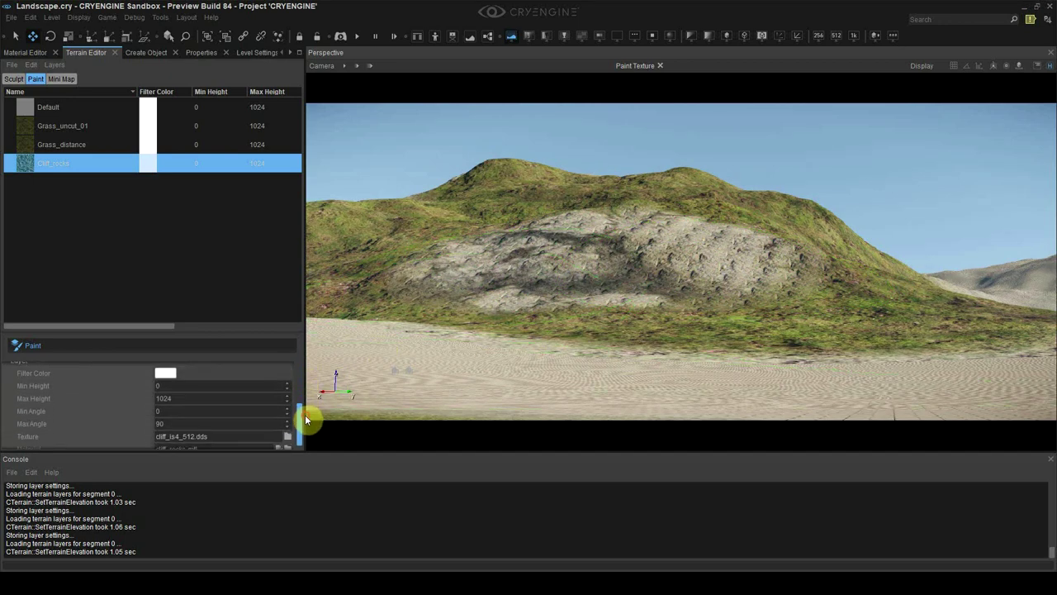
pyautogui.moveTo(692, 239)
pyautogui.mouseDown()
pyautogui.moveTo(559, 257)
pyautogui.moveTo(677, 263)
pyautogui.mouseUp()
pyautogui.scroll(-1, 46, 422)
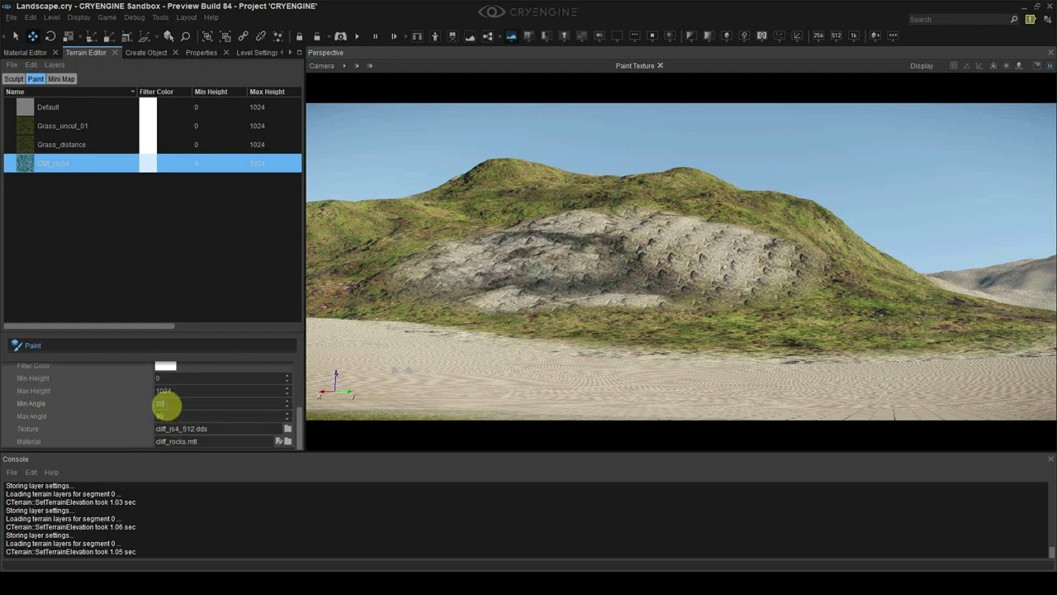
pyautogui.press('Return')
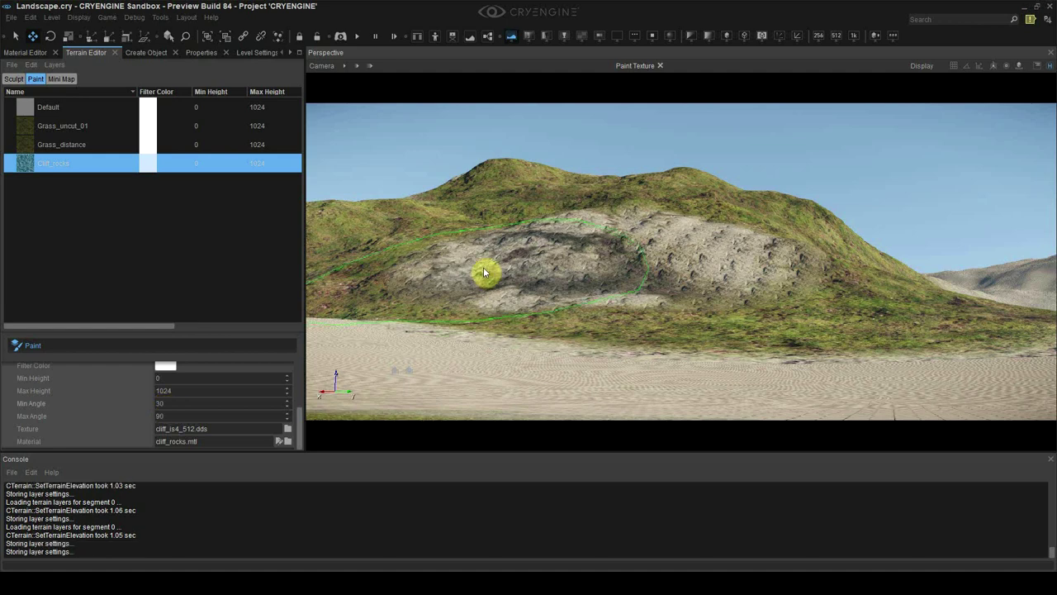
pyautogui.moveTo(484, 272)
pyautogui.mouseDown()
pyautogui.moveTo(465, 207)
pyautogui.moveTo(495, 179)
pyautogui.moveTo(551, 202)
pyautogui.moveTo(712, 206)
pyautogui.moveTo(824, 232)
pyautogui.moveTo(864, 259)
pyautogui.moveTo(810, 289)
pyautogui.moveTo(501, 276)
pyautogui.moveTo(309, 224)
pyautogui.moveTo(441, 178)
pyautogui.mouseUp()
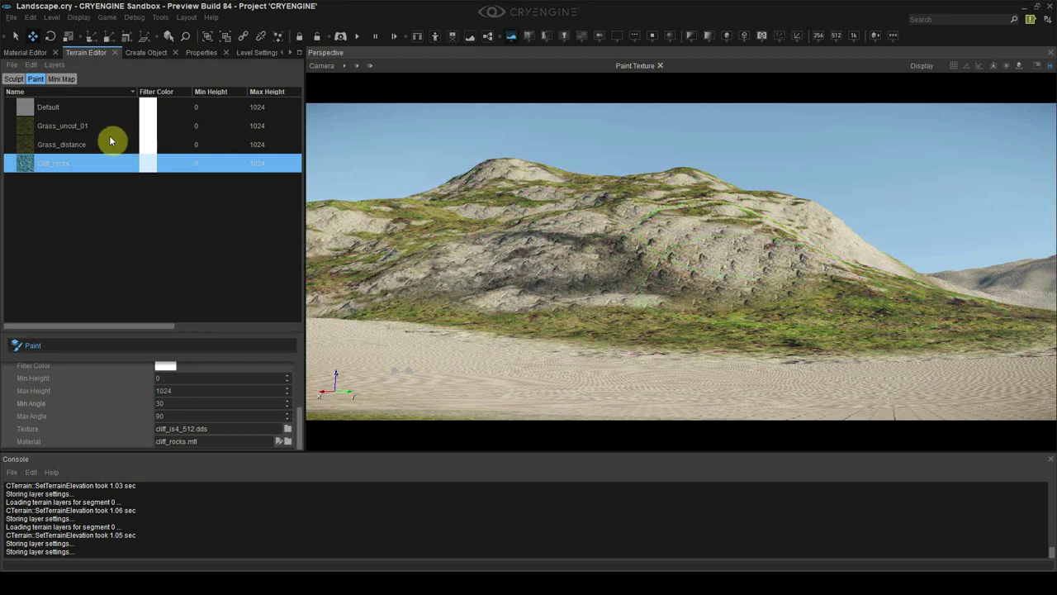
# - Repaint the whole mountain with the Grass_distance layer, enlarging the brush range to about 200
pyautogui.click(83, 144)
pyautogui.moveTo(502, 238)
pyautogui.mouseDown()
pyautogui.moveTo(606, 245)
pyautogui.moveTo(470, 285)
pyautogui.moveTo(698, 244)
pyautogui.moveTo(793, 252)
pyautogui.mouseUp()
pyautogui.moveTo(157, 381); pyautogui.dragTo(189, 382)
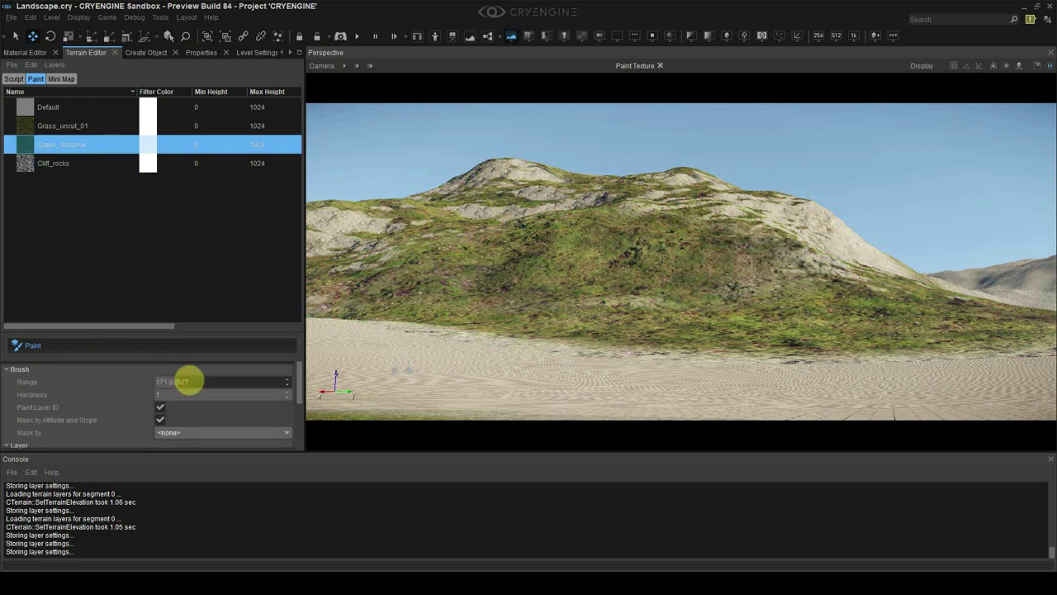
pyautogui.moveTo(523, 182)
pyautogui.mouseDown()
pyautogui.moveTo(512, 173)
pyautogui.moveTo(716, 199)
pyautogui.moveTo(795, 232)
pyautogui.moveTo(816, 267)
pyautogui.moveTo(701, 281)
pyautogui.moveTo(350, 229)
pyautogui.moveTo(343, 241)
pyautogui.moveTo(807, 227)
pyautogui.moveTo(937, 285)
pyautogui.mouseUp()
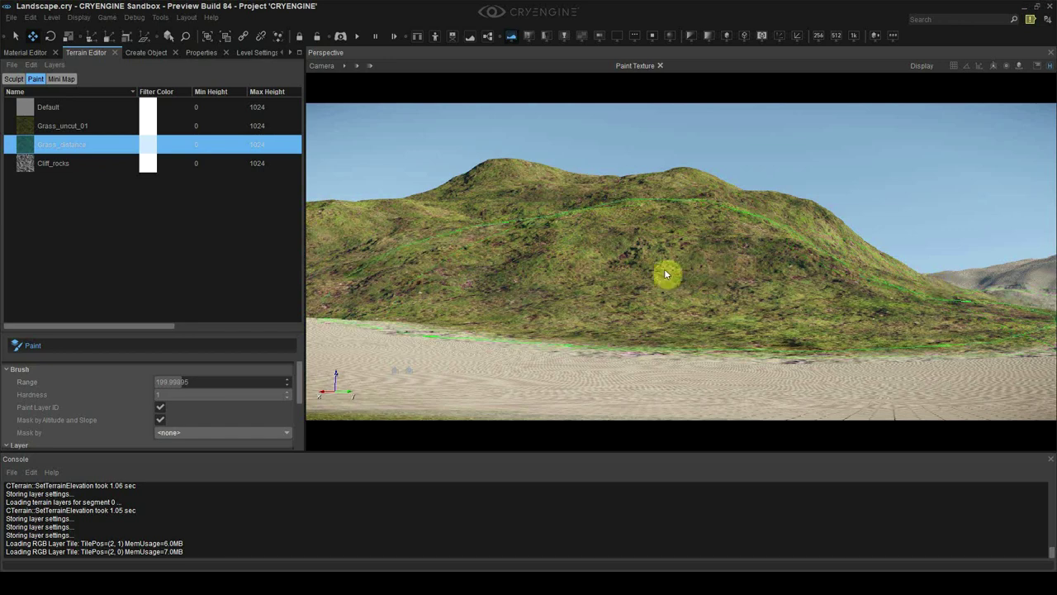
# - Paint the angle-masked Cliff_rocks layer across the mountain's upper slopes and ridges with the enlarged brush
pyautogui.click(91, 163)
pyautogui.moveTo(466, 233)
pyautogui.mouseDown()
pyautogui.moveTo(517, 212)
pyautogui.moveTo(722, 217)
pyautogui.moveTo(688, 179)
pyautogui.moveTo(472, 194)
pyautogui.moveTo(625, 245)
pyautogui.moveTo(766, 263)
pyautogui.mouseUp()
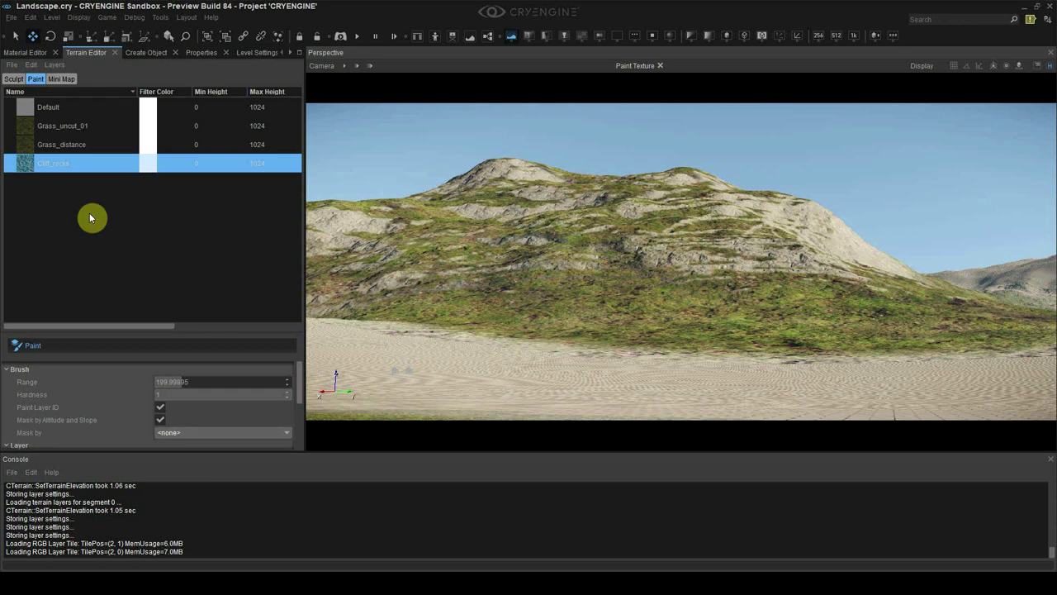
pyautogui.moveTo(347, 258)
pyautogui.mouseDown()
pyautogui.moveTo(732, 269)
pyautogui.moveTo(509, 202)
pyautogui.moveTo(651, 176)
pyautogui.moveTo(798, 246)
pyautogui.moveTo(773, 256)
pyautogui.moveTo(500, 207)
pyautogui.moveTo(805, 220)
pyautogui.mouseUp()
pyautogui.moveTo(537, 247); pyautogui.dragTo(523, 235, button='right')
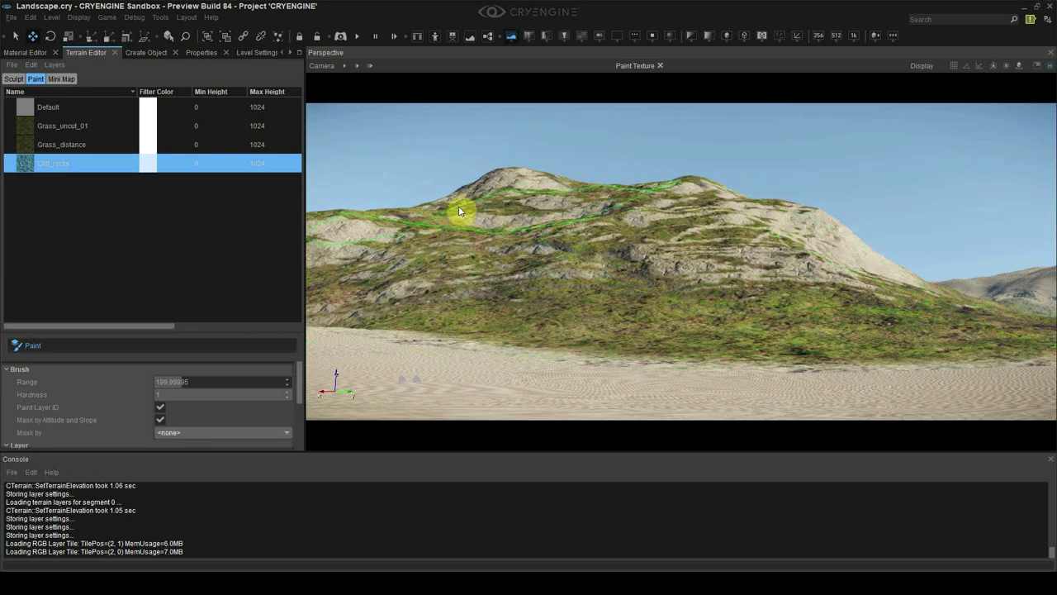
pyautogui.click(61, 348)
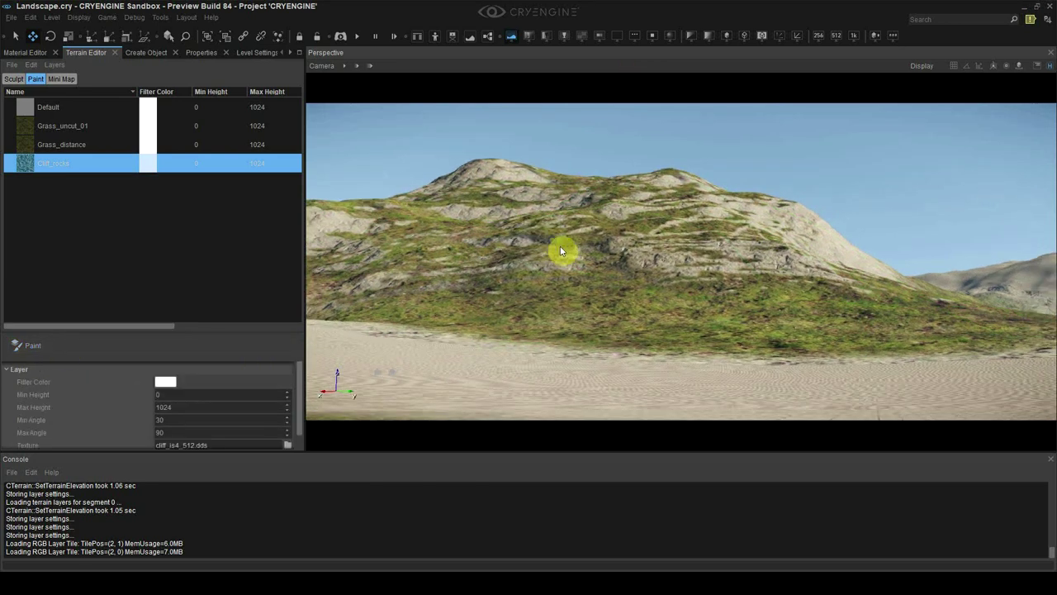
# - Cover the painted cliff areas of the mountain with the Grass_distance layer again
pyautogui.click(82, 145)
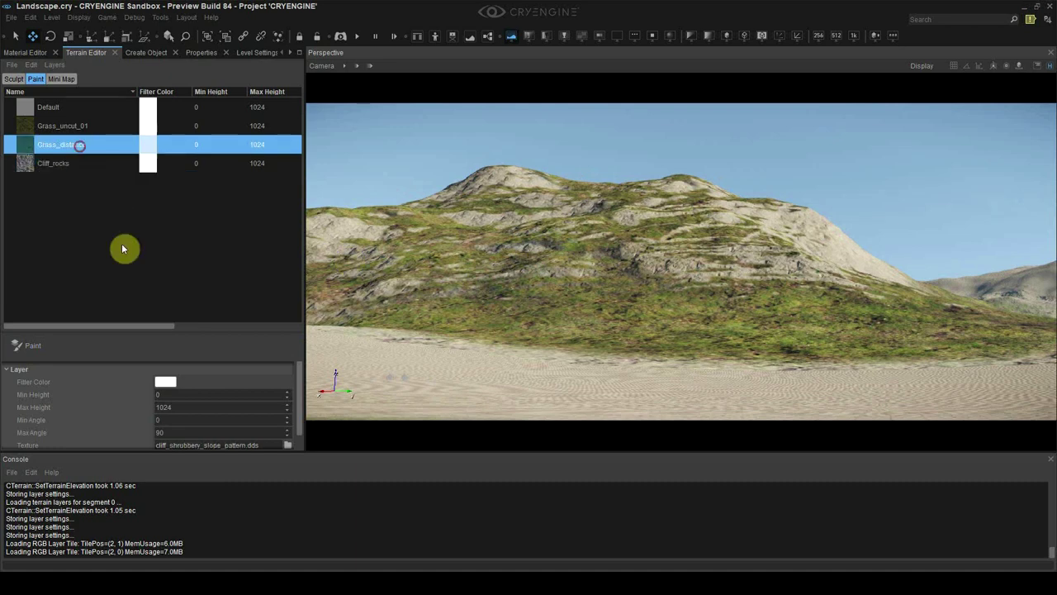
pyautogui.click(106, 346)
pyautogui.moveTo(503, 220)
pyautogui.mouseDown()
pyautogui.moveTo(482, 253)
pyautogui.moveTo(786, 245)
pyautogui.moveTo(766, 224)
pyautogui.moveTo(703, 203)
pyautogui.moveTo(479, 184)
pyautogui.mouseUp()
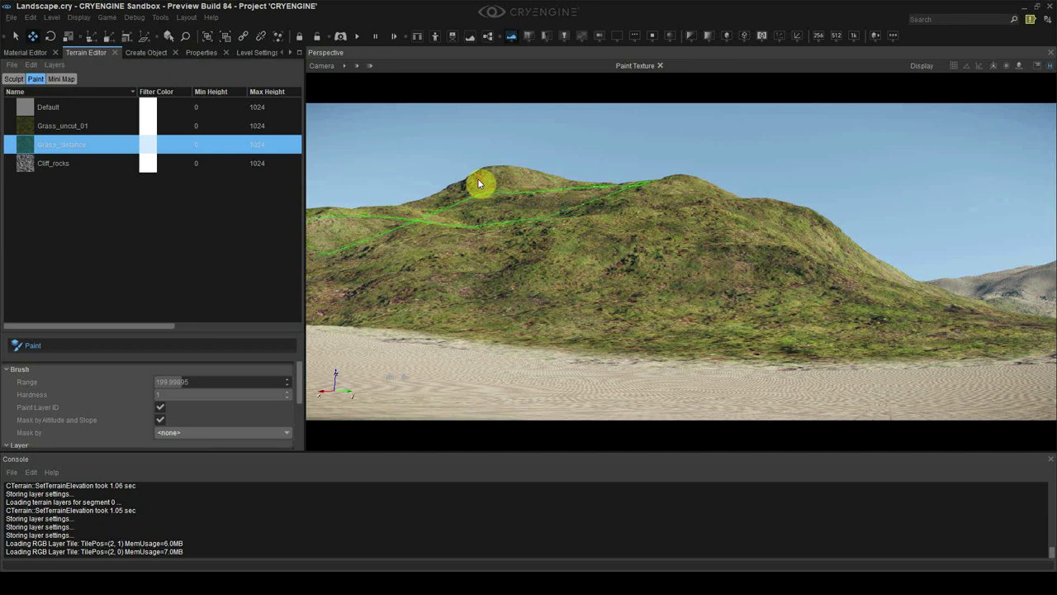
pyautogui.click(158, 345)
# - Set up the Raise/Lower sculpting brush with noise enabled and an outside radius of 150
pyautogui.click(14, 78)
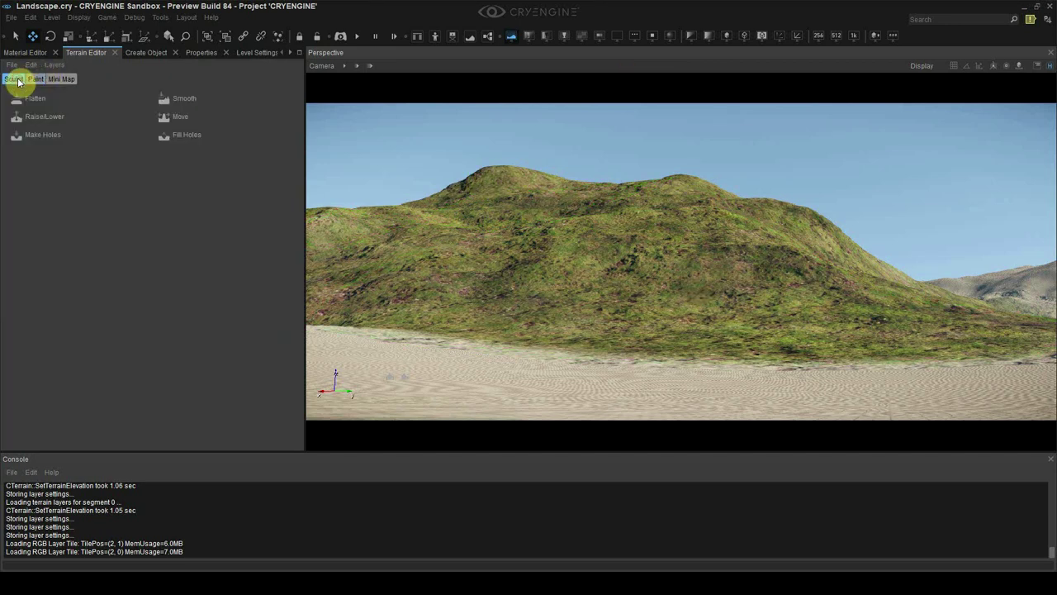
pyautogui.click(33, 115)
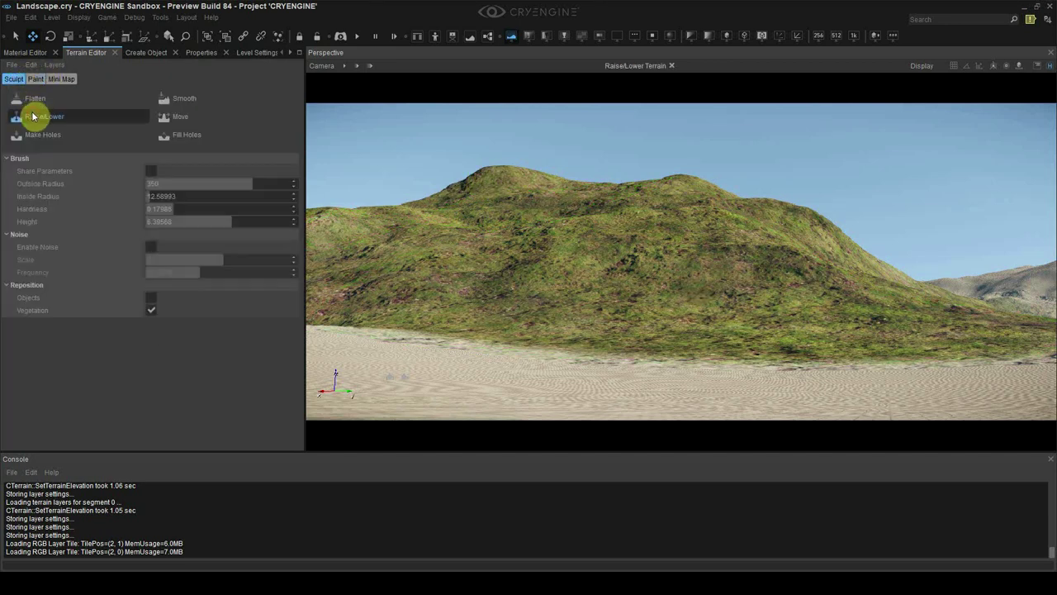
pyautogui.click(151, 248)
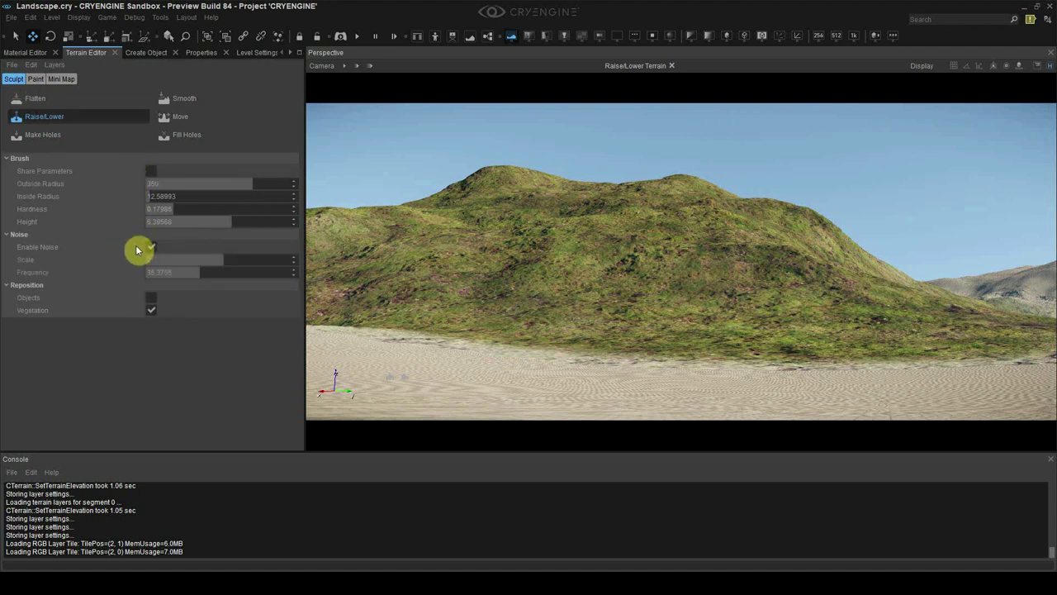
pyautogui.doubleClick(163, 183)
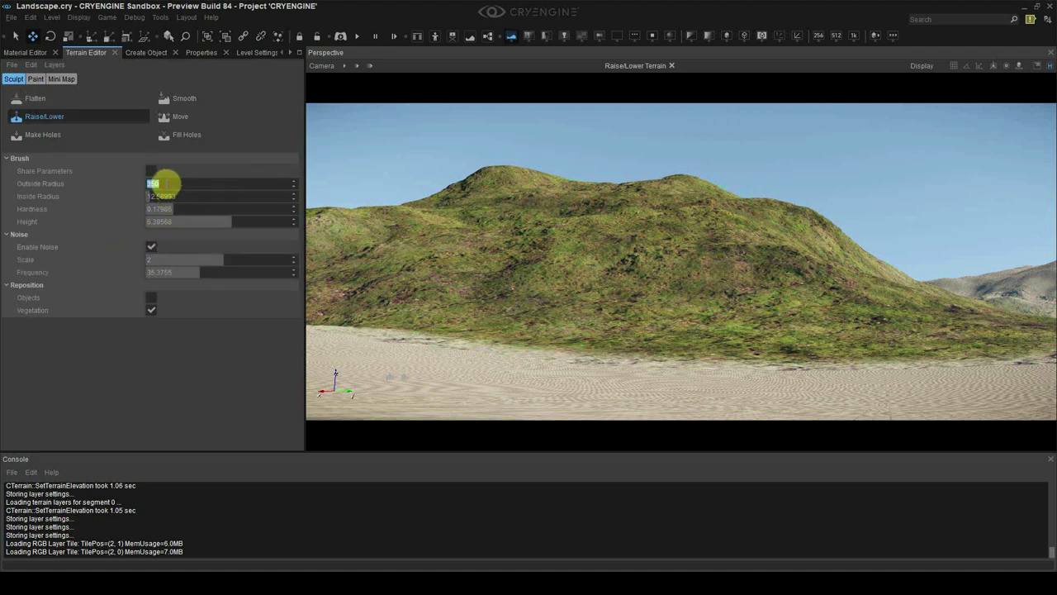
pyautogui.write('150')
pyautogui.press('Return')
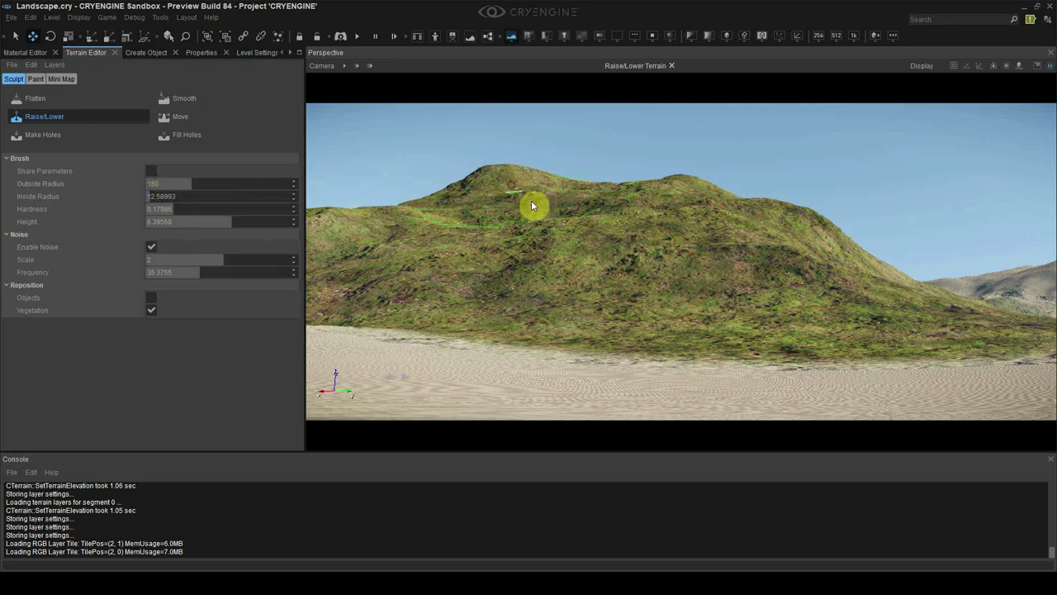
# - Try sculpting the mountain's slopes with the noise frequency at about 64.5, undoing the test strokes
pyautogui.moveTo(533, 203); pyautogui.dragTo(537, 205, button='right')
pyautogui.hotkey('ctrl', 'z')
pyautogui.hotkey('ctrl', 'z')
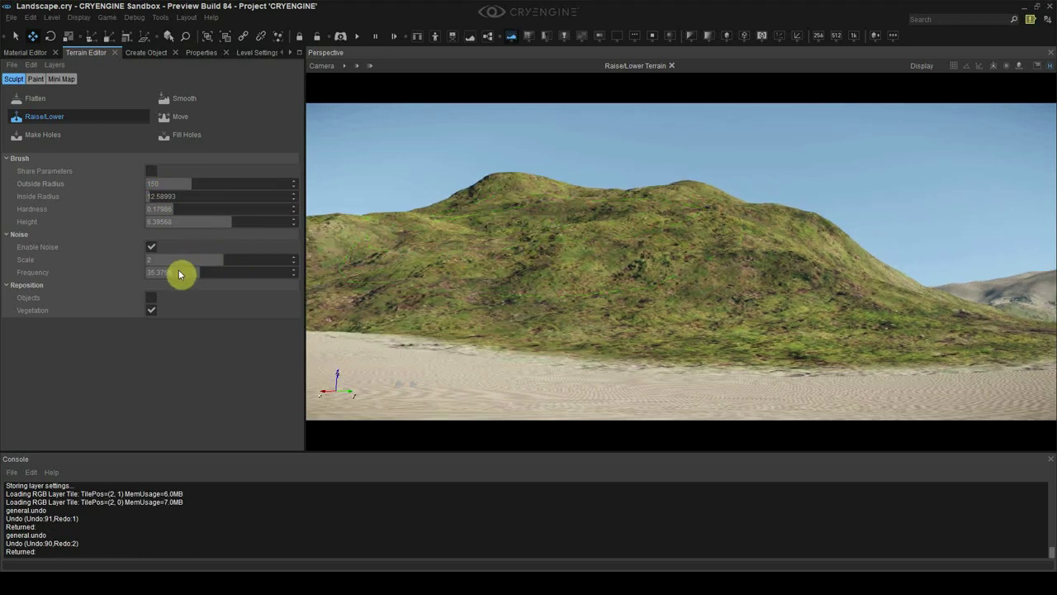
pyautogui.moveTo(180, 272); pyautogui.dragTo(218, 277)
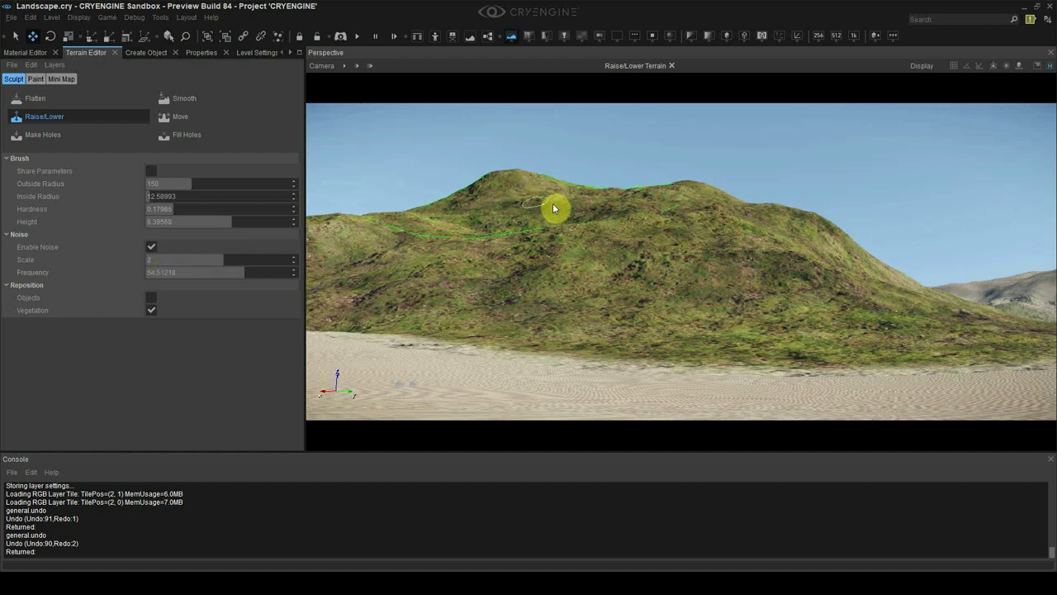
pyautogui.moveTo(557, 202)
pyautogui.keyDown('ctrl'); pyautogui.mouseDown()
pyautogui.moveTo(722, 204)
pyautogui.moveTo(734, 235)
pyautogui.moveTo(767, 243)
pyautogui.mouseUp(); pyautogui.keyUp('ctrl')
pyautogui.hotkey('ctrl', 'z')
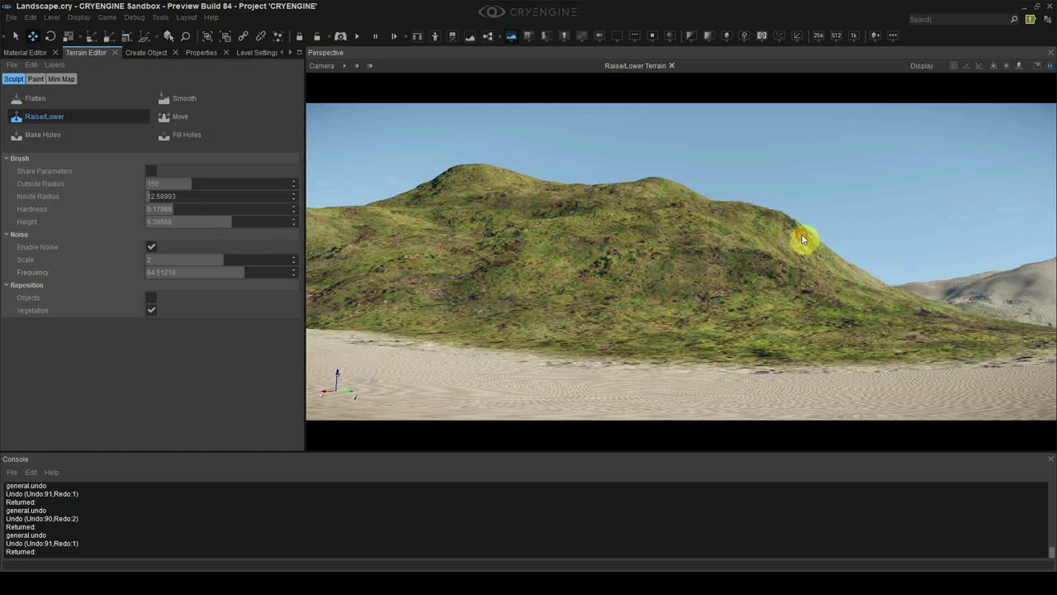
pyautogui.moveTo(748, 250); pyautogui.dragTo(768, 282, button='right')
pyautogui.hotkey('ctrl', 'z')
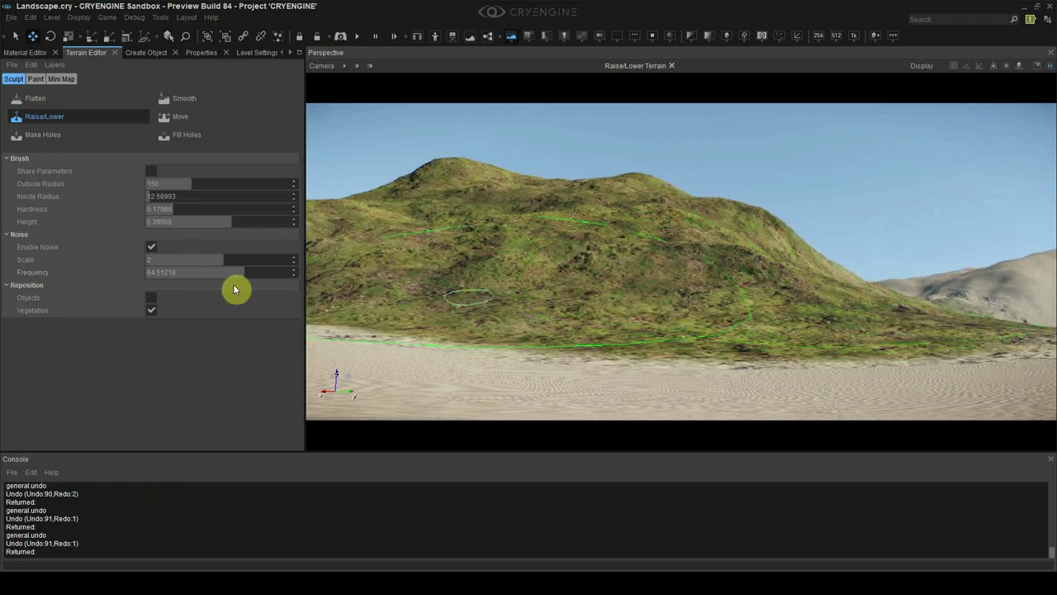
# - Try sculpting the mountain's upper ridge with the noise frequency lowered to about 19.9, and undo the stroke
pyautogui.moveTo(239, 273); pyautogui.dragTo(171, 273)
pyautogui.moveTo(631, 189); pyautogui.dragTo(646, 214)
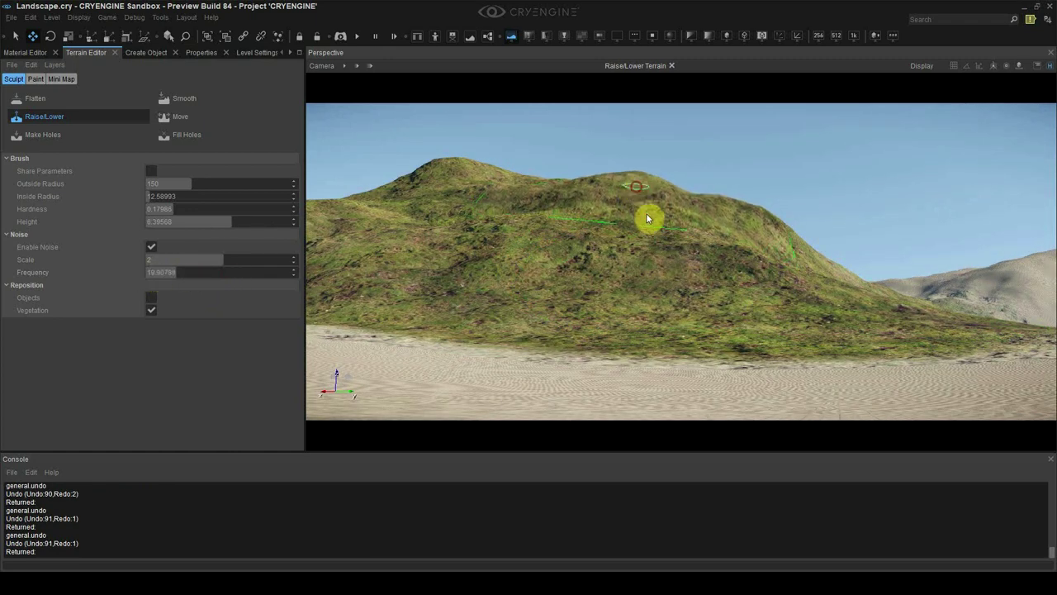
pyautogui.moveTo(647, 235); pyautogui.dragTo(656, 259, button='right')
pyautogui.hotkey('ctrl', 'z')
# - Set the noise frequency to about 88.25 and brush hardness to about 0.56, testing them at the mountain's foot
pyautogui.moveTo(188, 274); pyautogui.dragTo(277, 260)
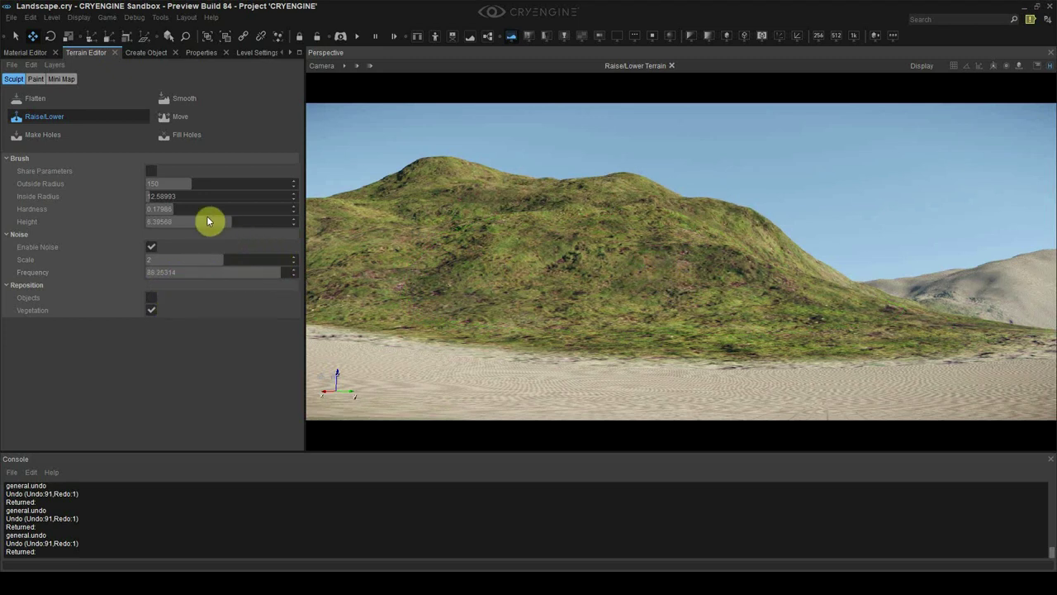
pyautogui.moveTo(208, 209); pyautogui.dragTo(247, 209)
pyautogui.moveTo(782, 254); pyautogui.dragTo(790, 260, button='right')
pyautogui.moveTo(691, 308); pyautogui.dragTo(690, 303)
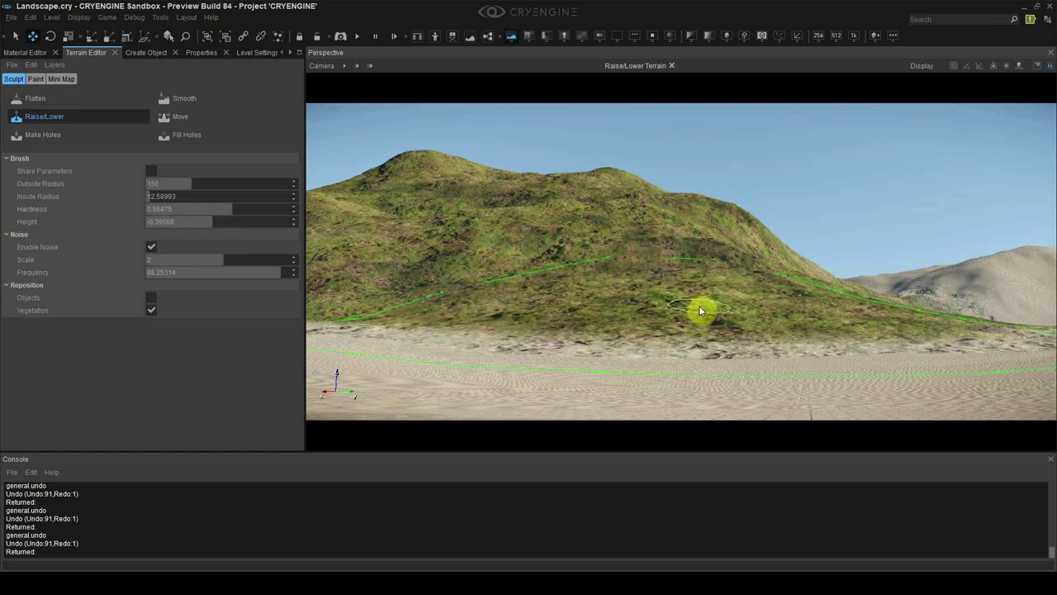
pyautogui.hotkey('ctrl', 'z')
# - Try raising the mountain's upper ridge with the harder noise brush and undo the stroke
pyautogui.click(645, 239)
pyautogui.moveTo(663, 246)
pyautogui.mouseDown()
pyautogui.moveTo(609, 182)
pyautogui.moveTo(675, 219)
pyautogui.moveTo(727, 216)
pyautogui.moveTo(764, 236)
pyautogui.mouseUp()
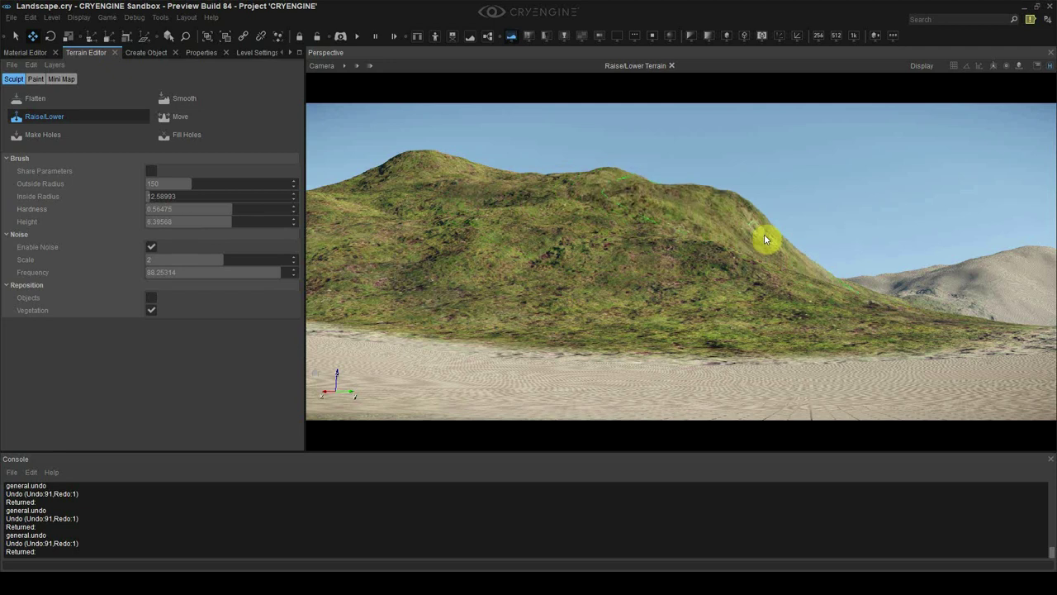
pyautogui.hotkey('ctrl', 'z')
# - Increase the noise scale to about 42 and test it on the upper mountainside, undoing the test stroke
pyautogui.moveTo(240, 261); pyautogui.dragTo(253, 261)
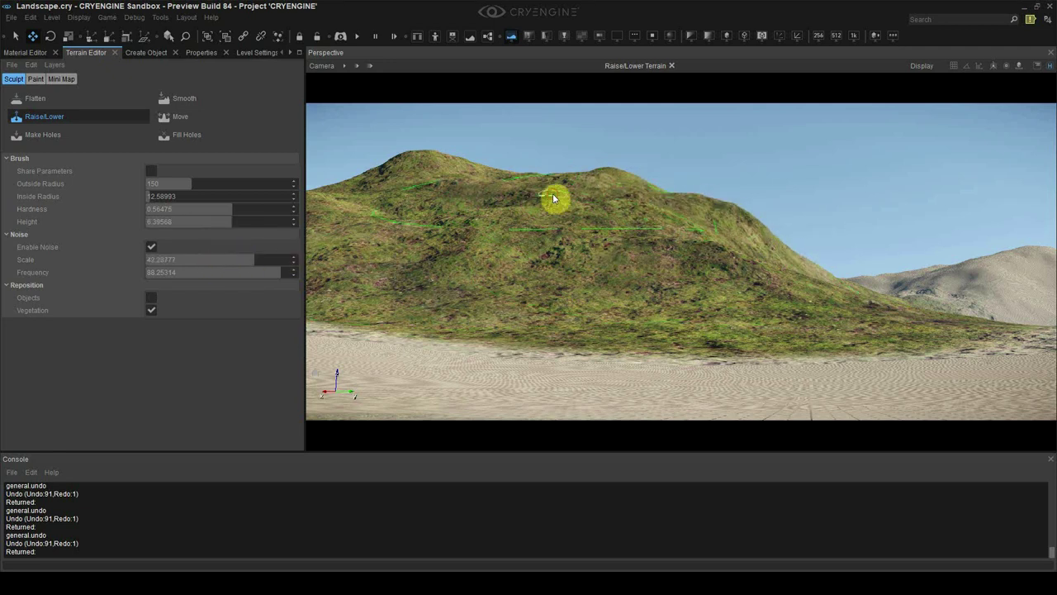
pyautogui.click(555, 199)
pyautogui.hotkey('ctrl', 'z')
# - Set the noise scale to 15 and test it across the upper mountainside, undoing the test stroke
pyautogui.doubleClick(173, 261)
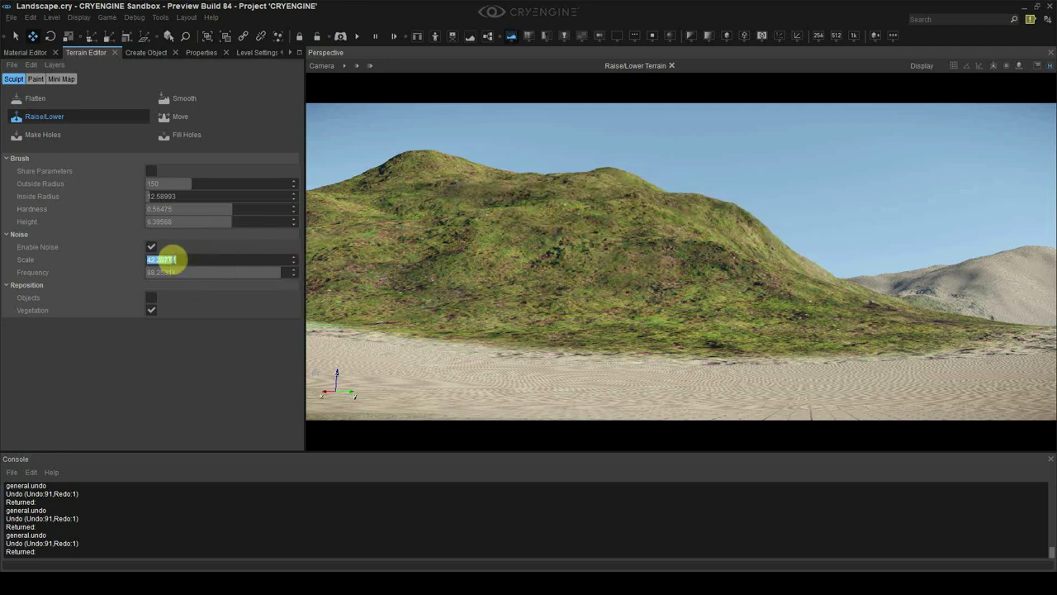
pyautogui.write('15')
pyautogui.press('Return')
pyautogui.moveTo(431, 165)
pyautogui.mouseDown()
pyautogui.moveTo(564, 195)
pyautogui.moveTo(606, 181)
pyautogui.moveTo(776, 241)
pyautogui.moveTo(785, 272)
pyautogui.moveTo(726, 292)
pyautogui.moveTo(703, 285)
pyautogui.mouseUp()
pyautogui.moveTo(704, 286); pyautogui.dragTo(699, 287, button='right')
pyautogui.hotkey('ctrl', 'z')
# - Try sculpting the mountain's upper ridge with a noise frequency of about 43.29, and undo the strokes
pyautogui.moveTo(174, 271); pyautogui.dragTo(159, 271)
pyautogui.hotkey('ctrl', 'z')
pyautogui.hotkey('ctrl', 'z')
pyautogui.hotkey('ctrl', 'z')
pyautogui.hotkey('ctrl', 'z')
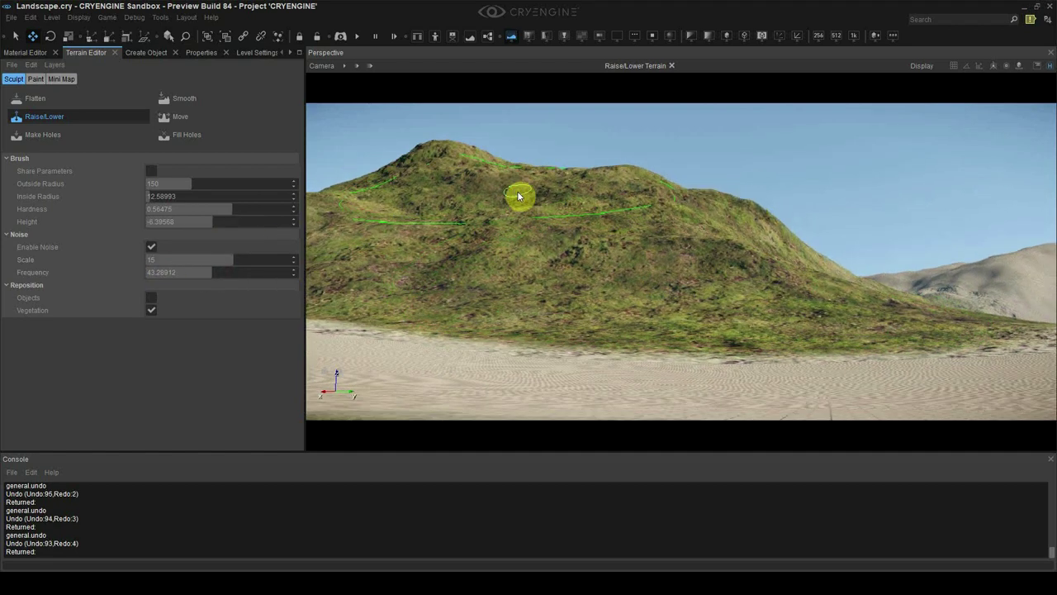
pyautogui.hotkey('ctrl', 'z')
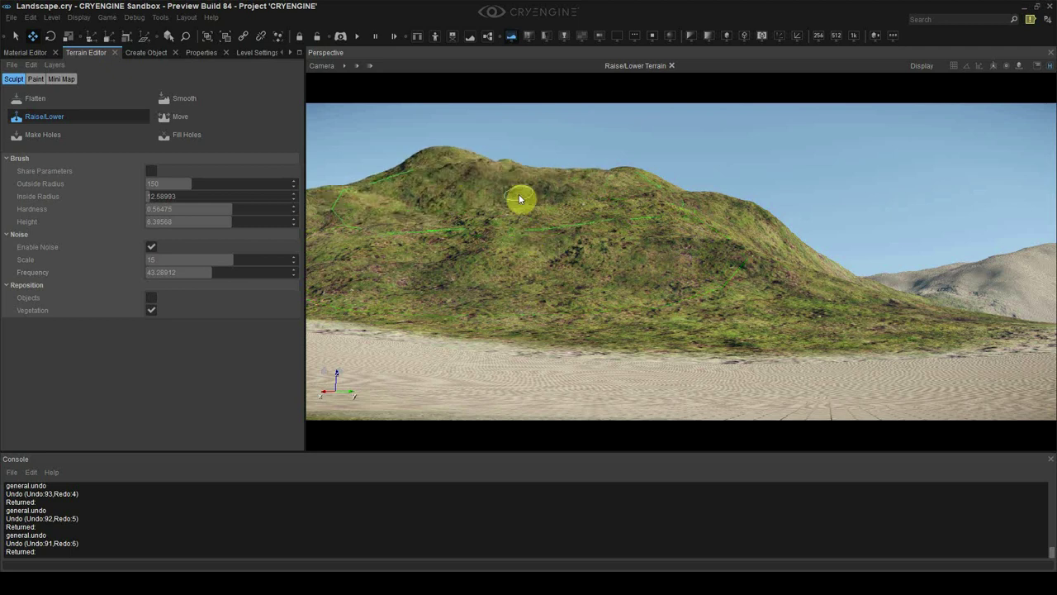
pyautogui.press('ctrl')
pyautogui.hotkey('ctrl', 'z')
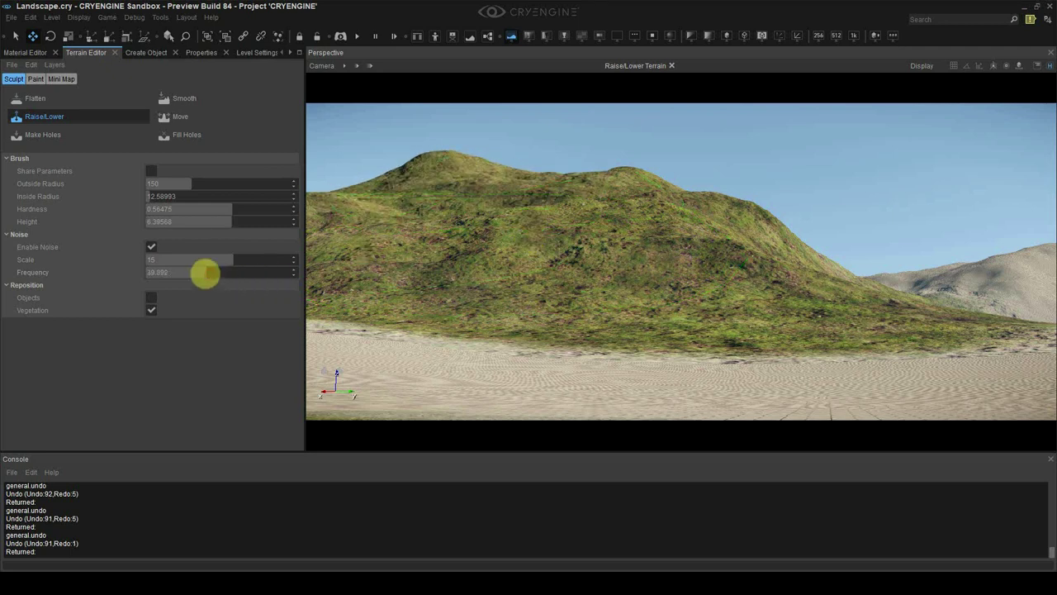
# - Set the noise frequency to about 38.25 and test it along the upper ridge, undoing the test strokes
pyautogui.moveTo(474, 160); pyautogui.dragTo(553, 215)
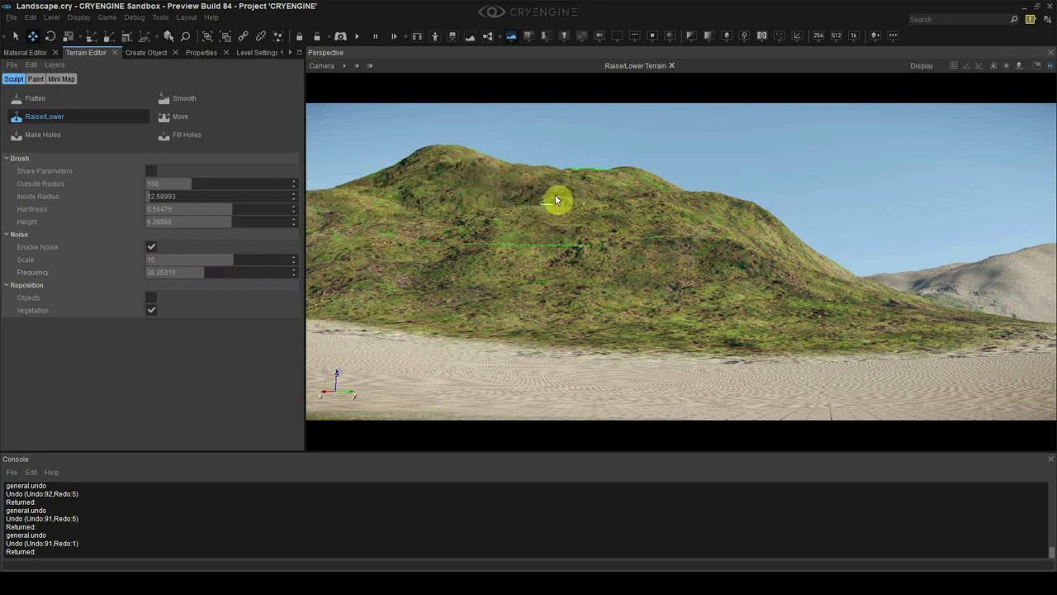
pyautogui.moveTo(647, 186); pyautogui.dragTo(706, 214)
pyautogui.hotkey('ctrl', 'z')
pyautogui.hotkey('ctrl', 'z')
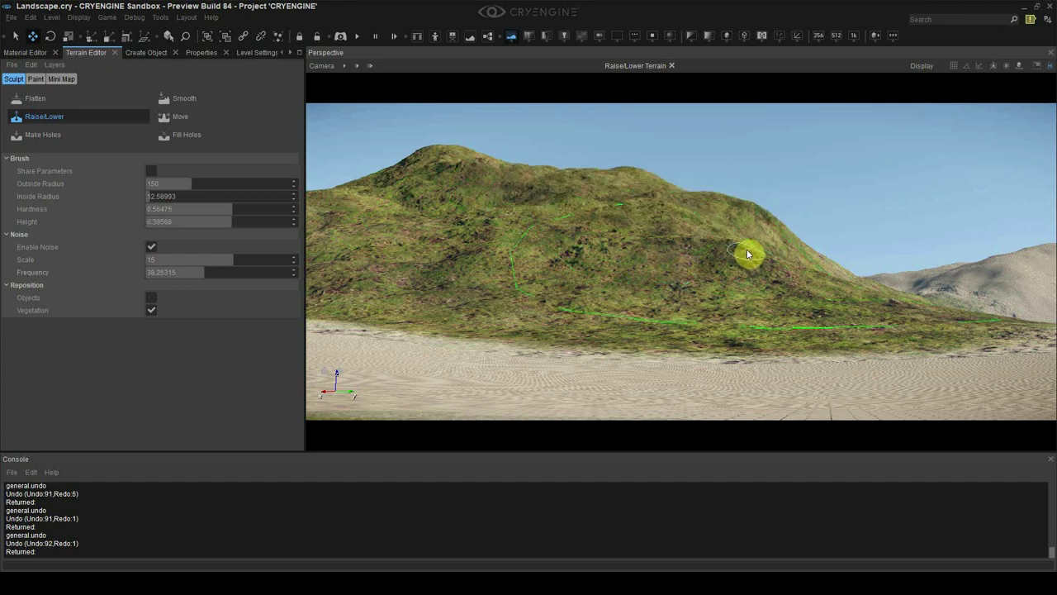
# - Sculpt rugged noise detail over the mountain's steep end slope, upper ridge and the long shoulder descending from the peak
pyautogui.moveTo(738, 254)
pyautogui.mouseDown()
pyautogui.moveTo(748, 209)
pyautogui.moveTo(783, 265)
pyautogui.mouseUp()
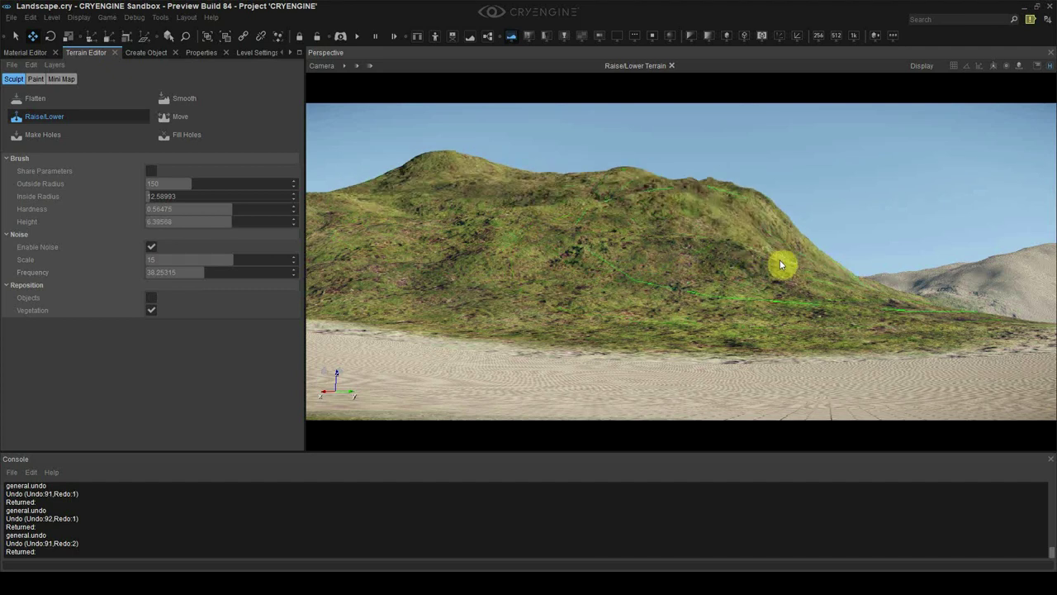
pyautogui.moveTo(658, 192)
pyautogui.mouseDown()
pyautogui.moveTo(599, 177)
pyautogui.moveTo(569, 198)
pyautogui.moveTo(436, 170)
pyautogui.moveTo(413, 187)
pyautogui.moveTo(420, 224)
pyautogui.moveTo(463, 258)
pyautogui.moveTo(496, 267)
pyautogui.moveTo(608, 270)
pyautogui.moveTo(736, 245)
pyautogui.moveTo(788, 249)
pyautogui.moveTo(834, 271)
pyautogui.moveTo(814, 276)
pyautogui.moveTo(661, 198)
pyautogui.moveTo(569, 181)
pyautogui.moveTo(569, 224)
pyautogui.moveTo(424, 165)
pyautogui.moveTo(446, 154)
pyautogui.moveTo(489, 204)
pyautogui.mouseUp()
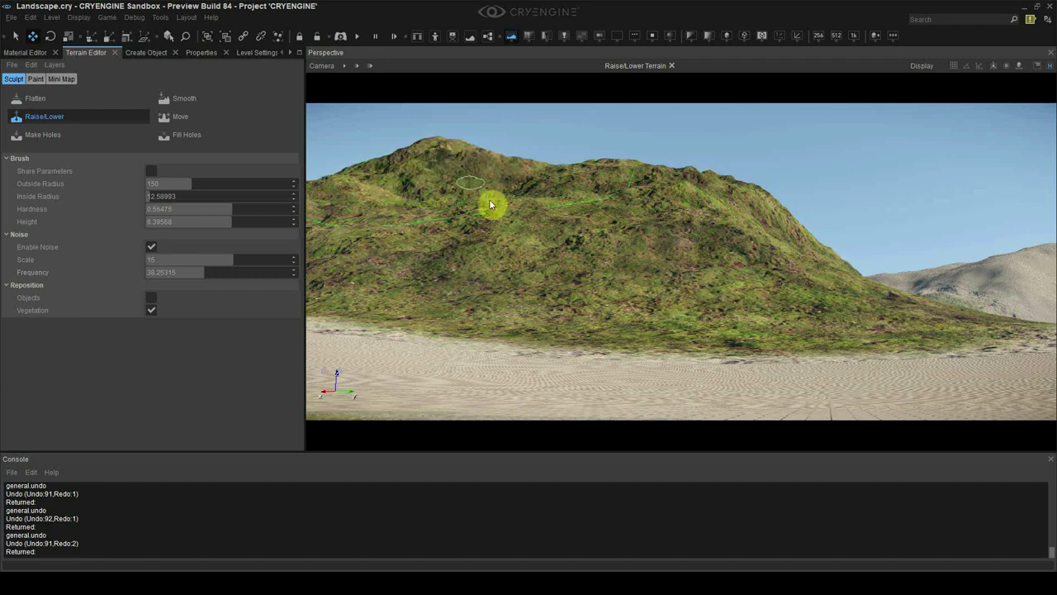
pyautogui.moveTo(633, 257); pyautogui.dragTo(527, 249, button='right')
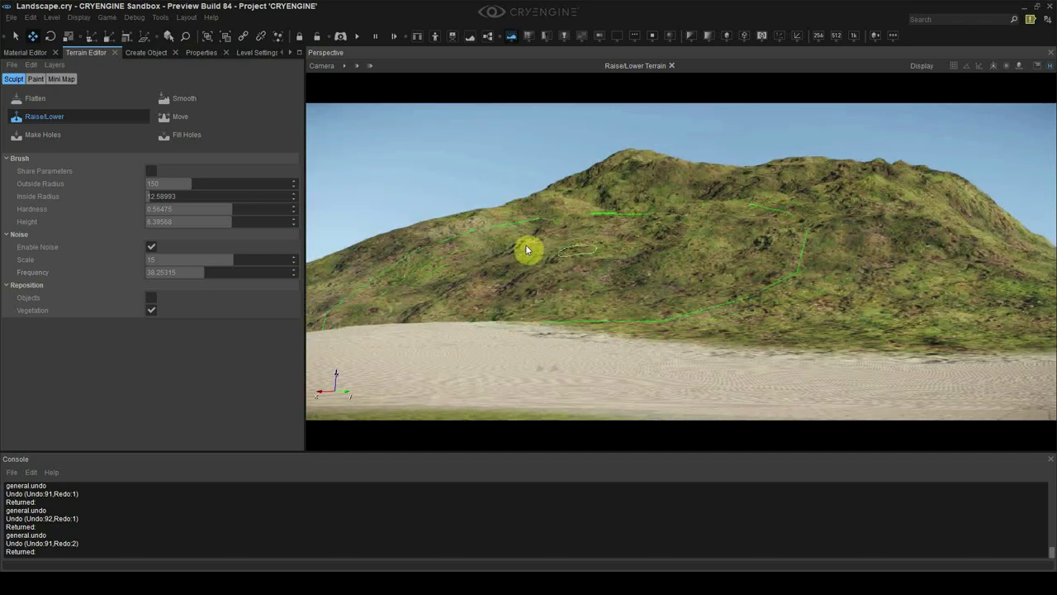
pyautogui.moveTo(467, 232); pyautogui.dragTo(355, 271)
pyautogui.moveTo(343, 277); pyautogui.dragTo(215, 318, button='right')
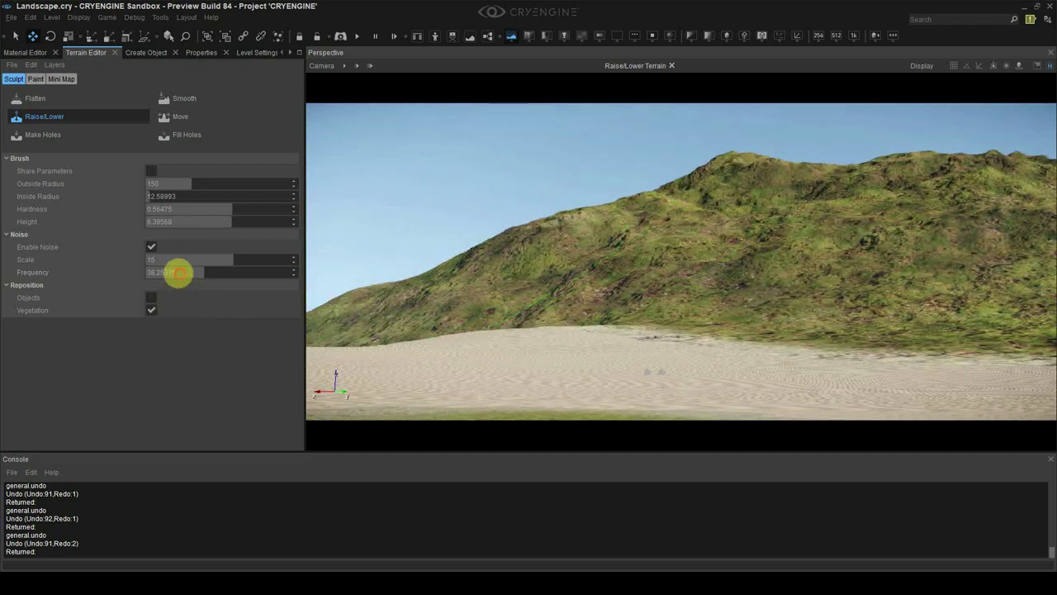
# - Set the noise frequency to about 63.79 and sculpt noise detail along the mountain's descending shoulder down to its low end
pyautogui.moveTo(178, 273); pyautogui.dragTo(167, 274)
pyautogui.moveTo(446, 268); pyautogui.dragTo(486, 266)
pyautogui.moveTo(541, 264); pyautogui.dragTo(508, 260, button='right')
pyautogui.moveTo(561, 246); pyautogui.dragTo(588, 240)
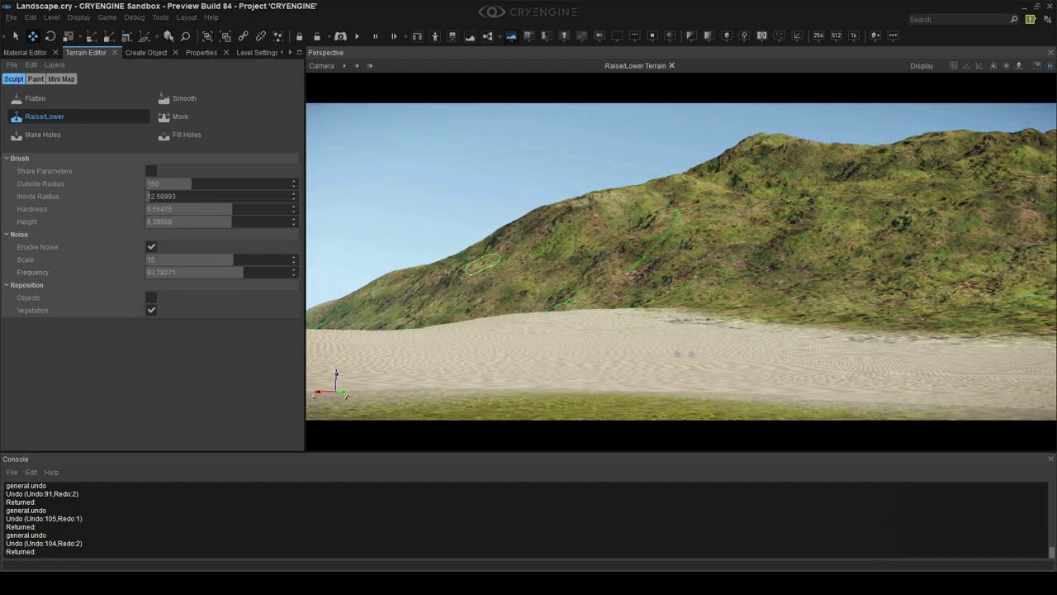
pyautogui.moveTo(537, 260); pyautogui.dragTo(474, 283, button='right')
pyautogui.moveTo(475, 282)
pyautogui.mouseDown()
pyautogui.moveTo(492, 284)
pyautogui.moveTo(505, 258)
pyautogui.moveTo(516, 266)
pyautogui.mouseUp()
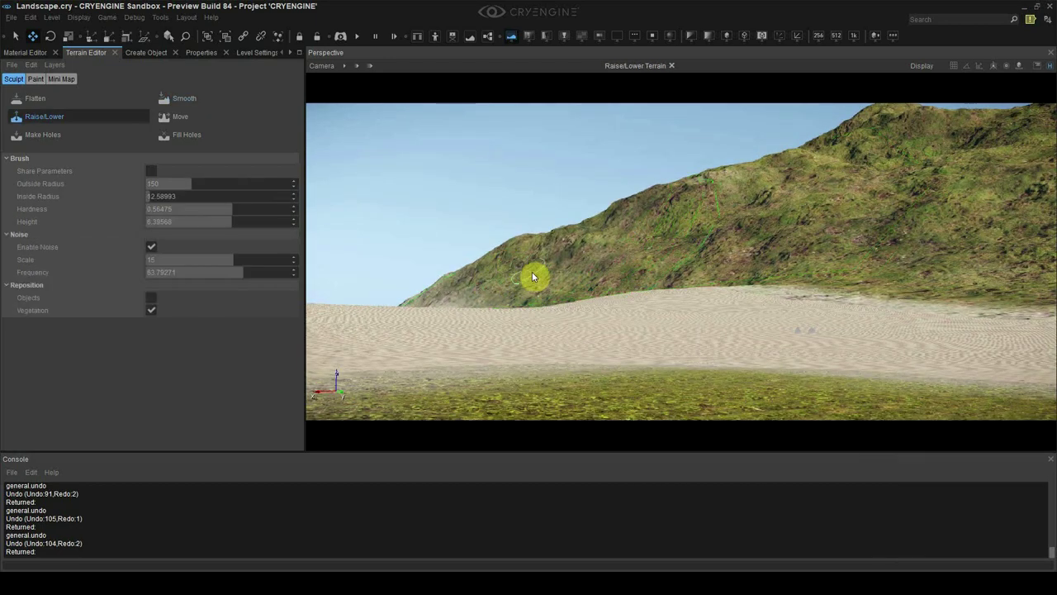
# - Switch to the Smooth terrain brush and set its radius to 15 and hardness to about 0.65
pyautogui.moveTo(533, 278); pyautogui.dragTo(640, 256, button='right')
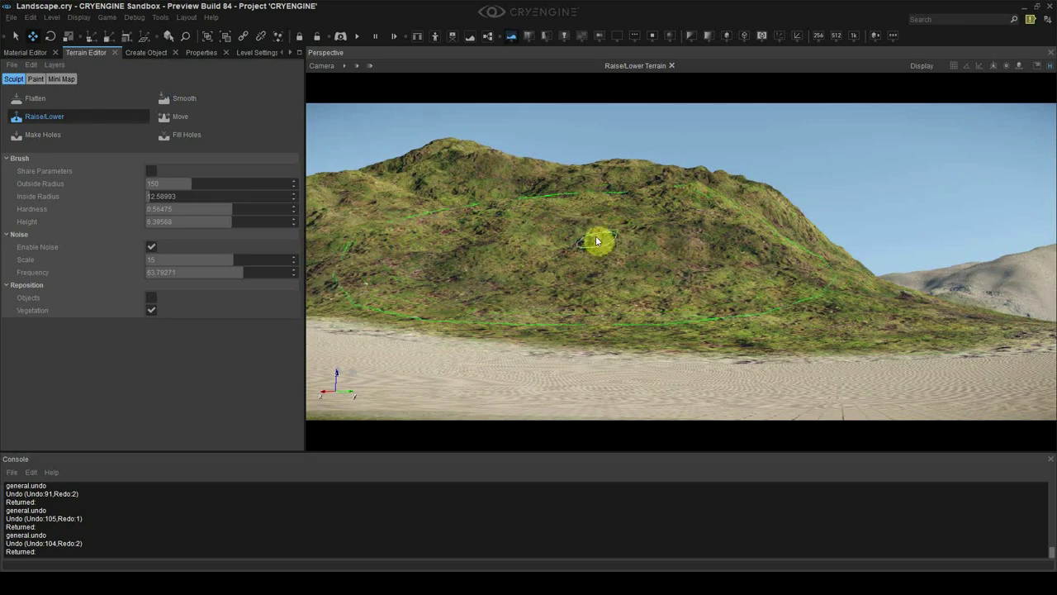
pyautogui.hotkey('shift', 'a')
pyautogui.click(177, 101)
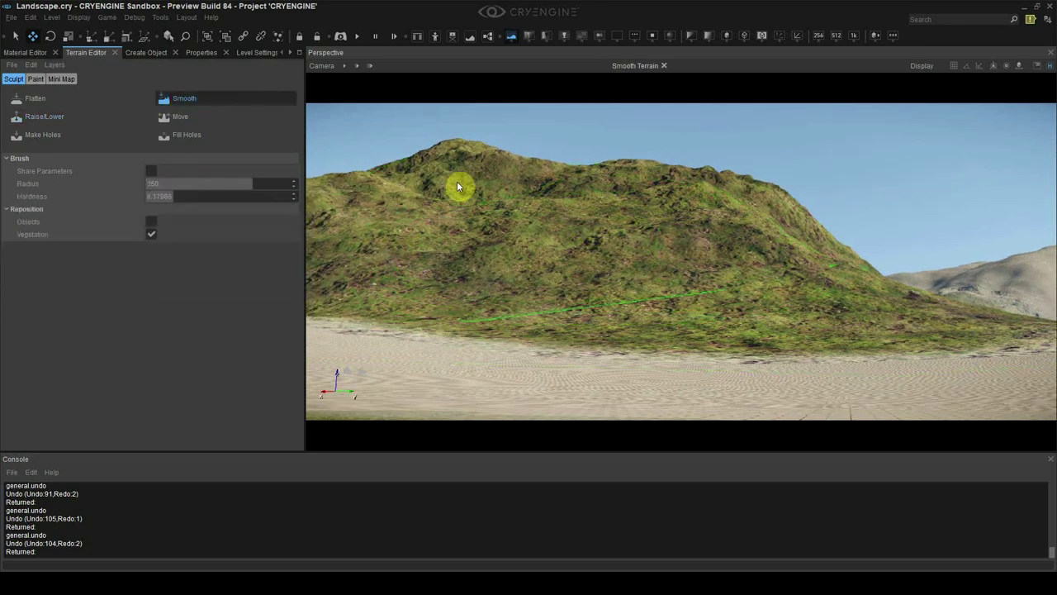
pyautogui.click(167, 183)
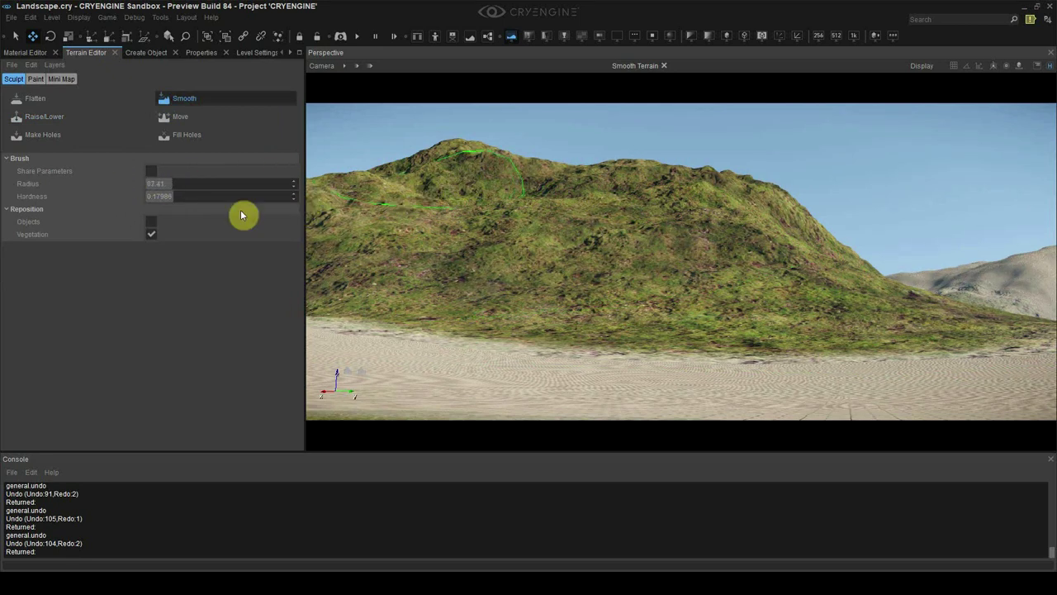
pyautogui.click(151, 172)
pyautogui.click(152, 171)
pyautogui.doubleClick(168, 182)
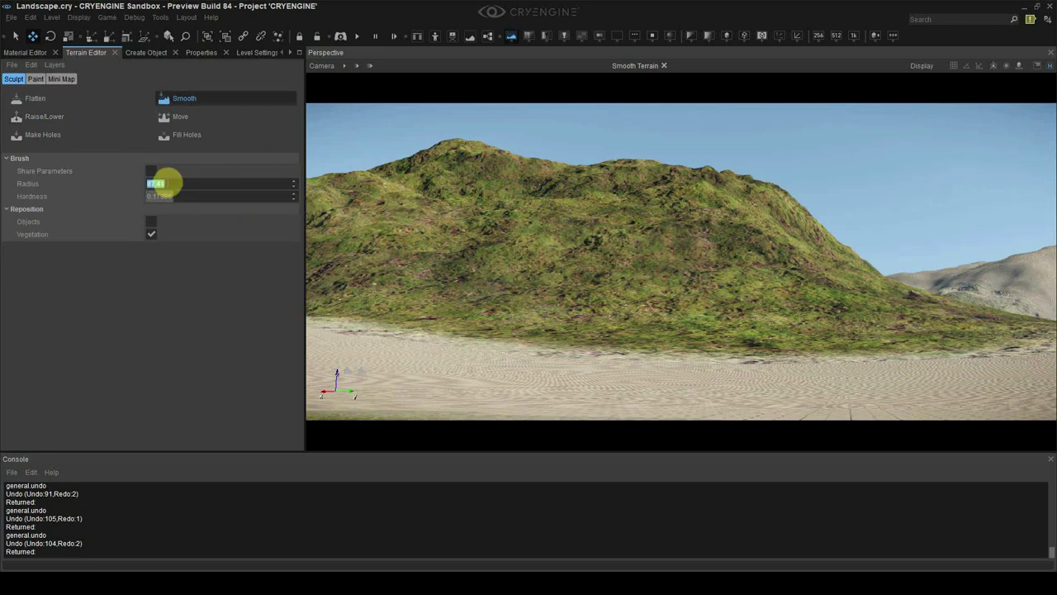
pyautogui.write('15')
pyautogui.press('Return')
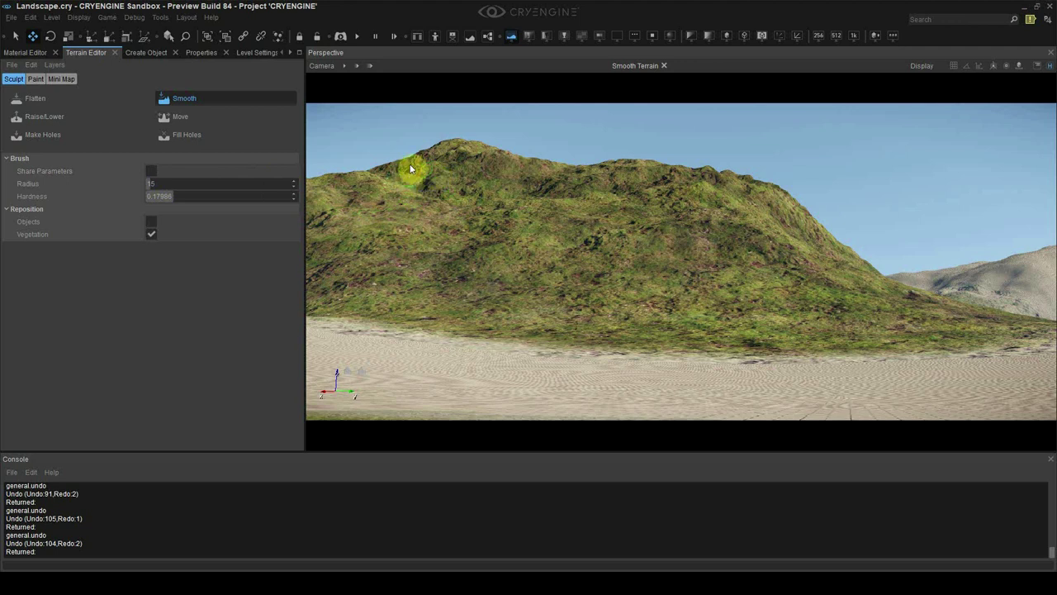
pyautogui.moveTo(217, 196); pyautogui.dragTo(255, 195)
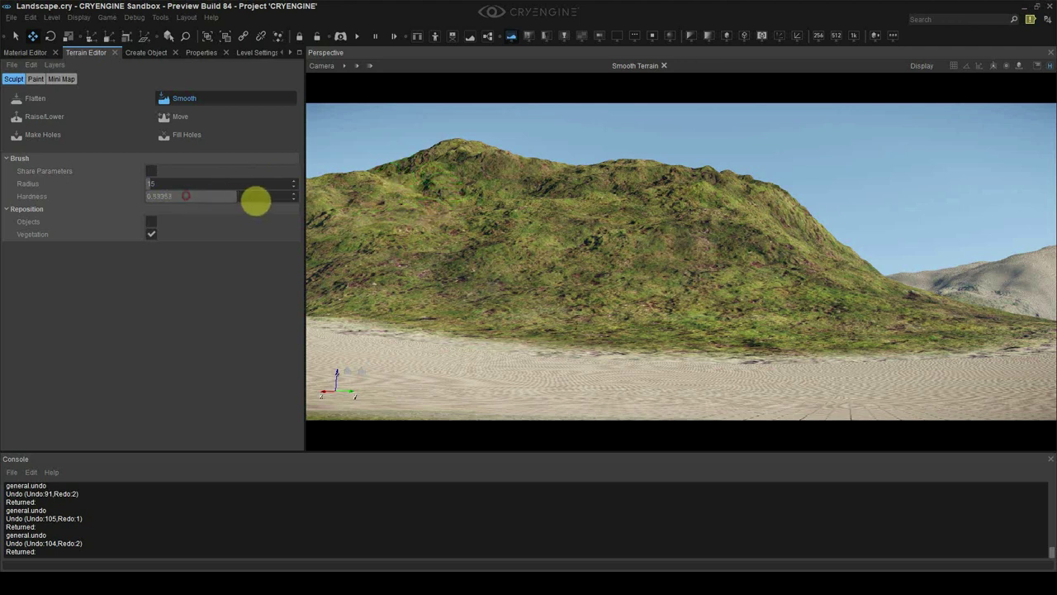
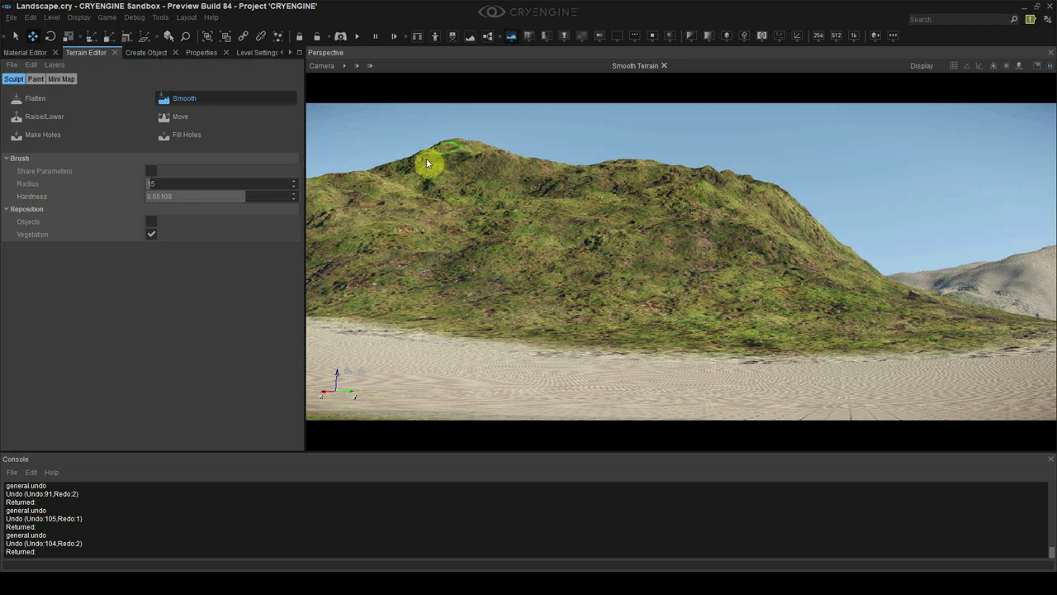
# - Set the Raise/Lower brush to outside radius 25 and inside radius 2, test it on the mountain's shoulder, and undo the stroke
pyautogui.moveTo(364, 230); pyautogui.dragTo(430, 259, button='right')
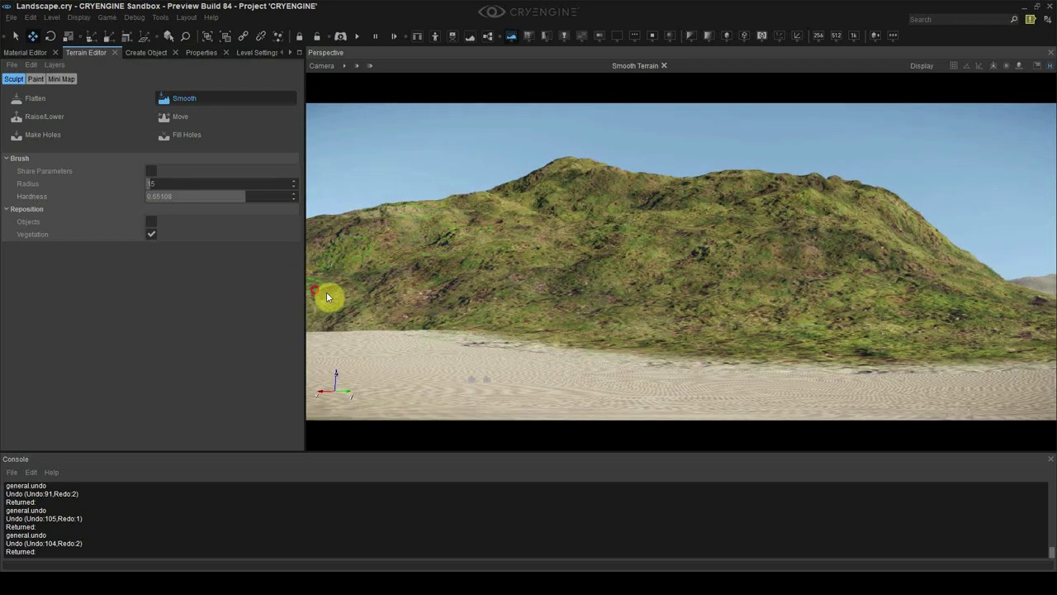
pyautogui.click(57, 118)
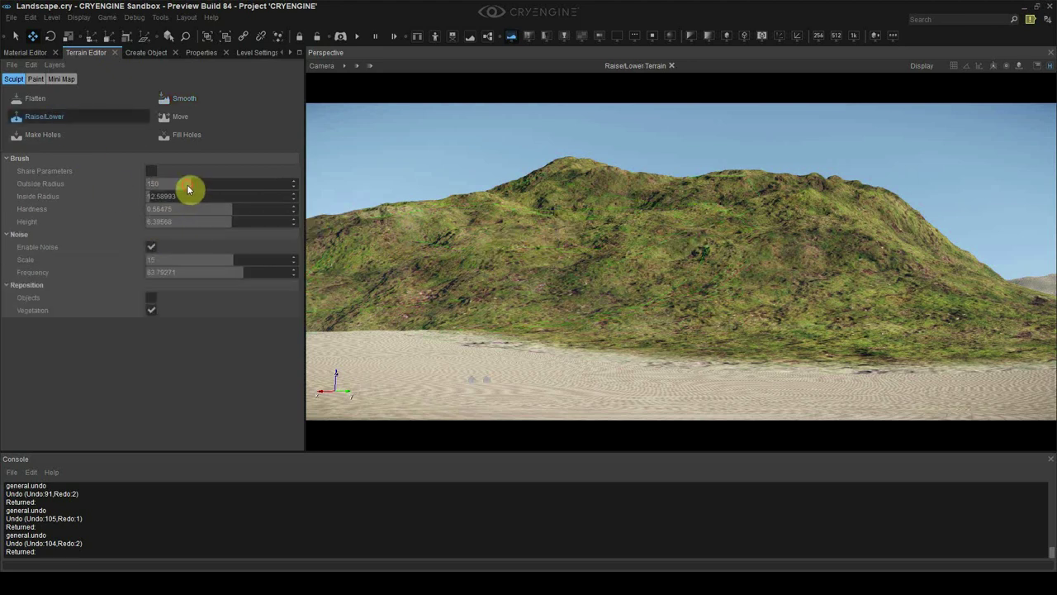
pyautogui.moveTo(189, 189); pyautogui.dragTo(157, 192)
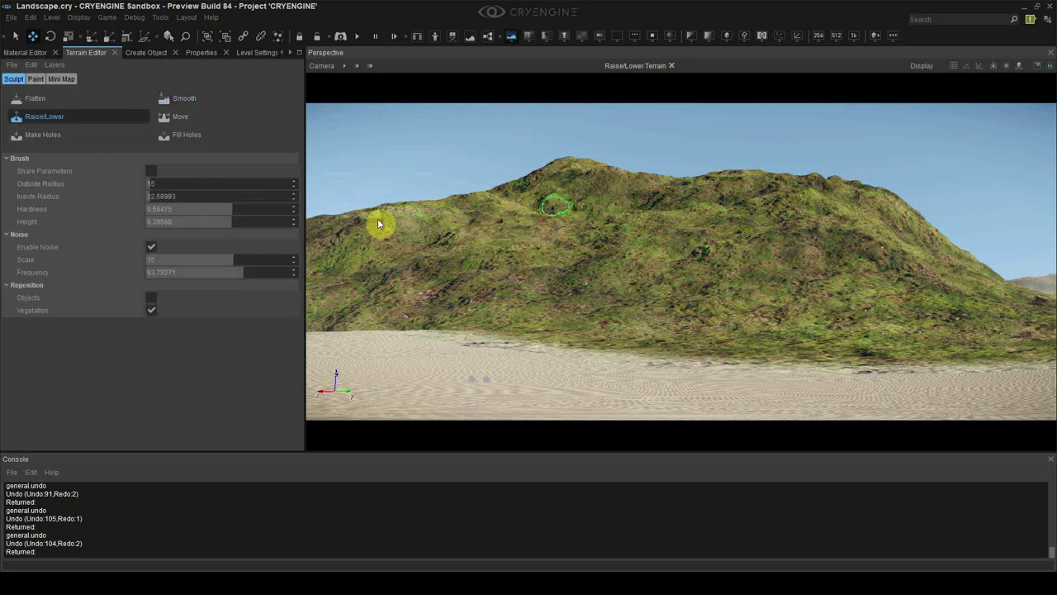
pyautogui.write('25')
pyautogui.press('Tab')
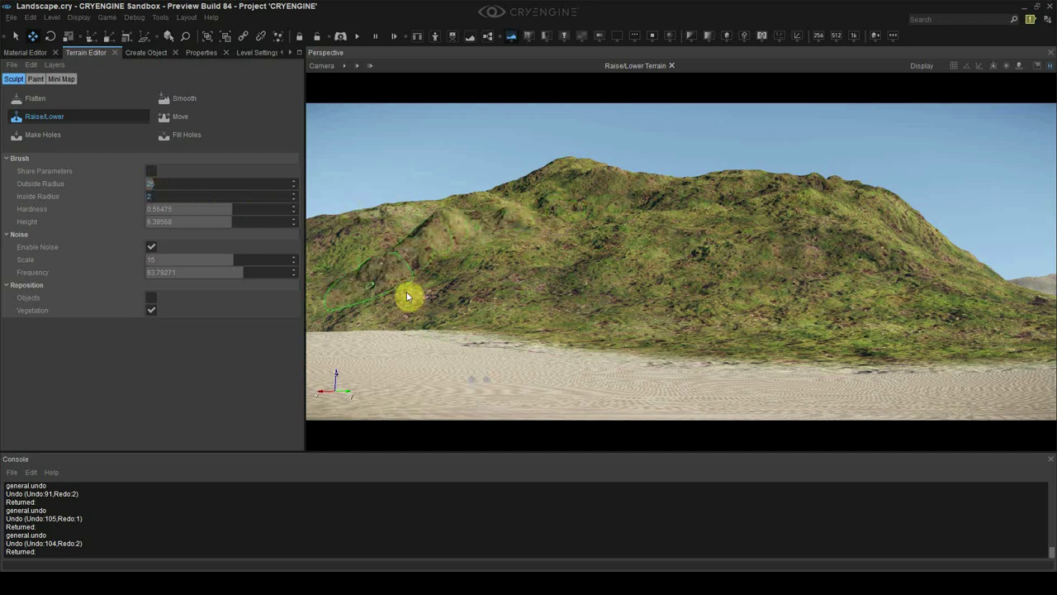
pyautogui.moveTo(406, 294); pyautogui.dragTo(559, 302, button='right')
pyautogui.hotkey('ctrl', 'z')
# - Try sculpting the mountain's lower slope with the small brush at noise scale 5, and undo the strokes
pyautogui.click(189, 258)
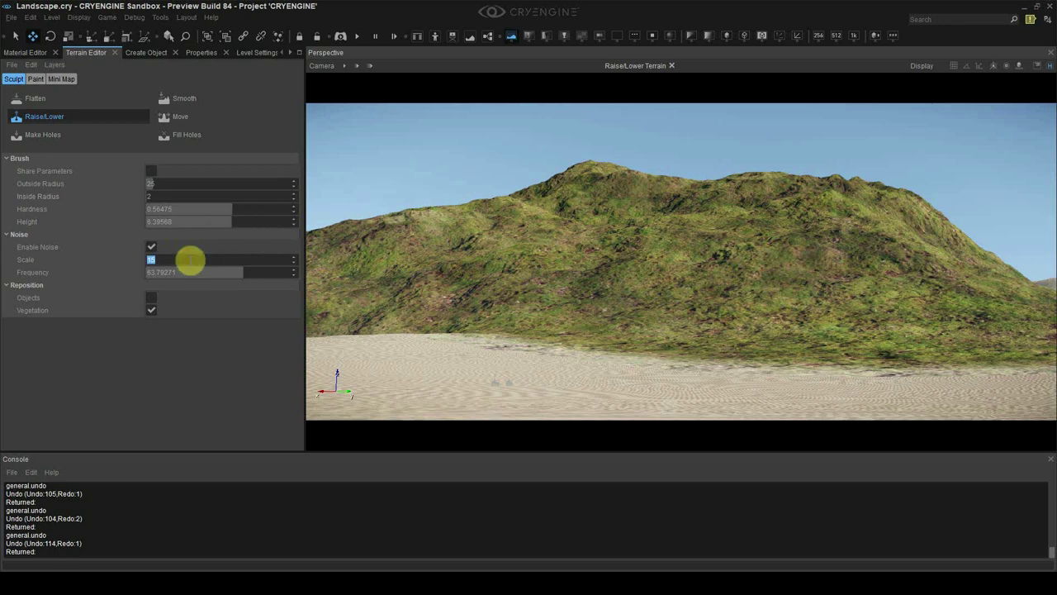
pyautogui.write('5')
pyautogui.moveTo(378, 293)
pyautogui.mouseDown()
pyautogui.moveTo(537, 234)
pyautogui.moveTo(477, 264)
pyautogui.mouseUp()
pyautogui.moveTo(483, 267); pyautogui.dragTo(565, 267, button='right')
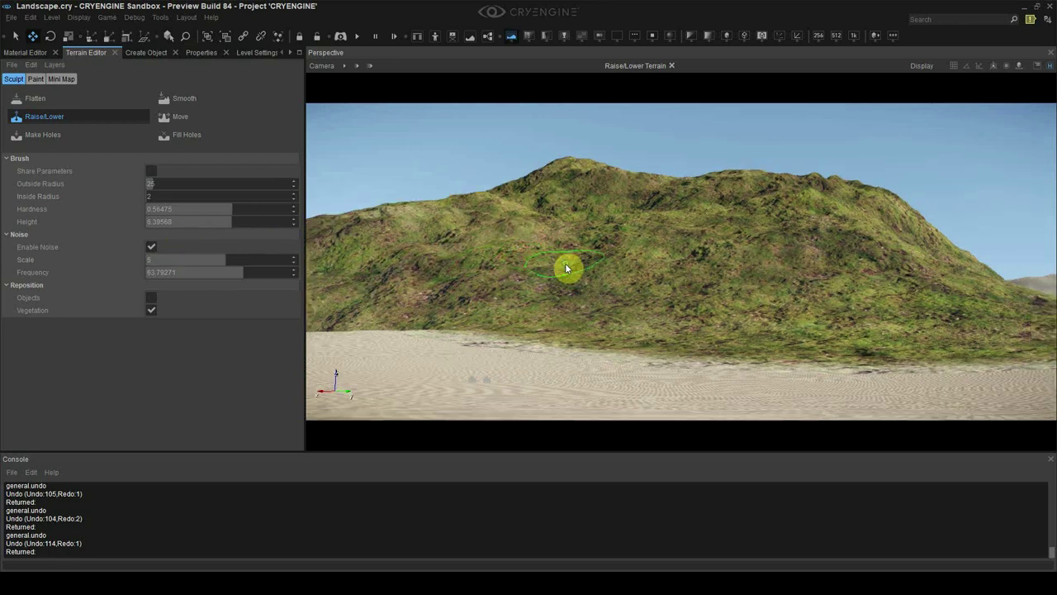
pyautogui.hotkey('ctrl', 'z')
pyautogui.moveTo(510, 225)
pyautogui.mouseDown()
pyautogui.moveTo(554, 341)
pyautogui.moveTo(603, 340)
pyautogui.mouseUp()
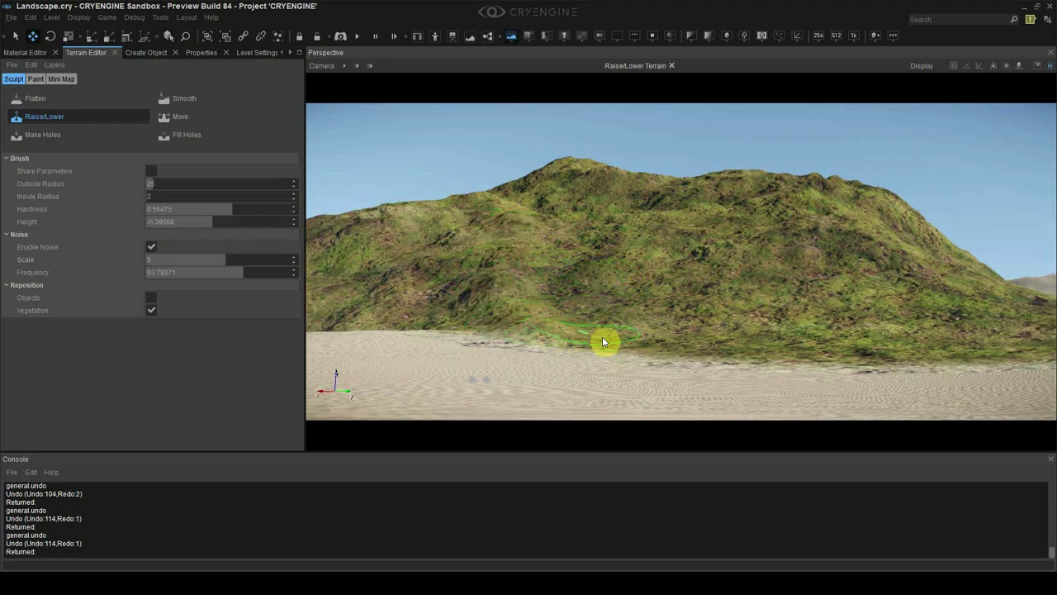
pyautogui.hotkey('ctrl', 'z')
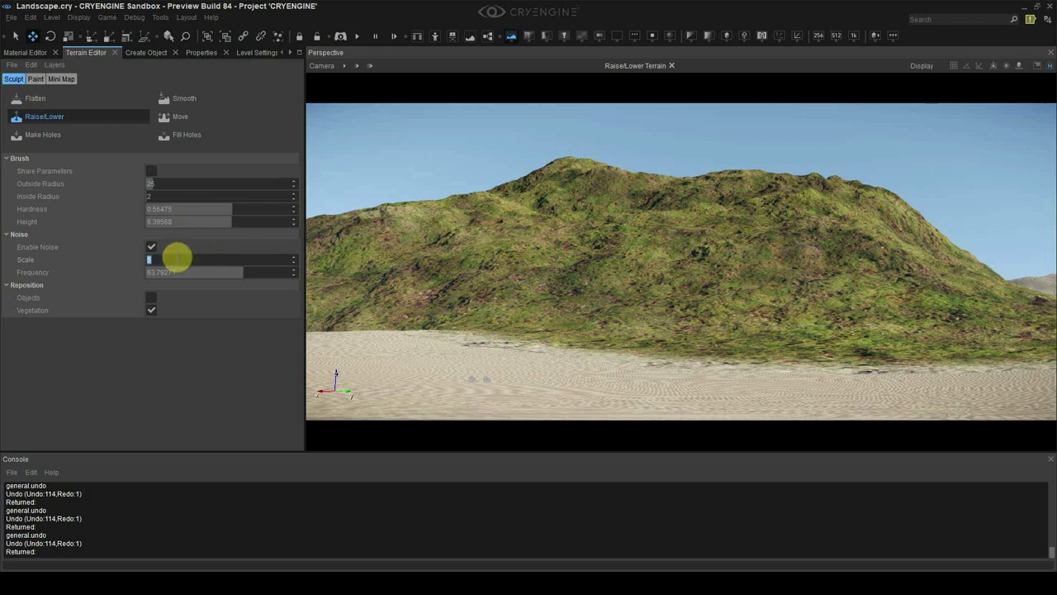
# - Set the noise scale to 3 and raise a narrow spur running down the lower slope to the mountain's foot
pyautogui.write('3')
pyautogui.press('Return')
pyautogui.moveTo(521, 307); pyautogui.dragTo(729, 371)
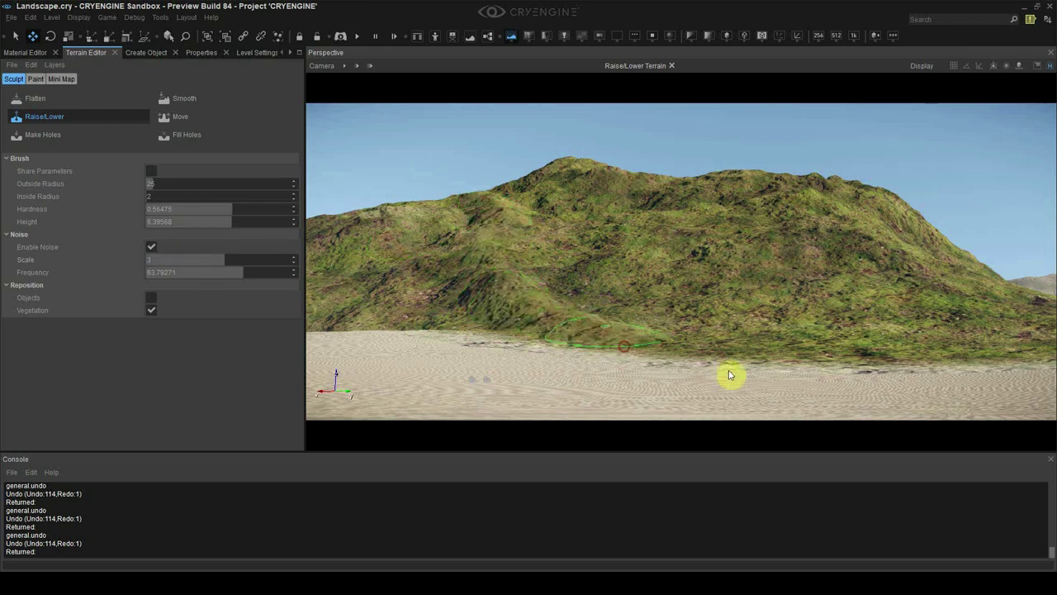
# - Sculpt ridges along the foot of the grassy hillside with the Raise/Lower brush at outside radius 25 and inside radius 2
pyautogui.moveTo(692, 347); pyautogui.dragTo(768, 374, button='right')
pyautogui.moveTo(572, 255); pyautogui.dragTo(583, 323, button='right')
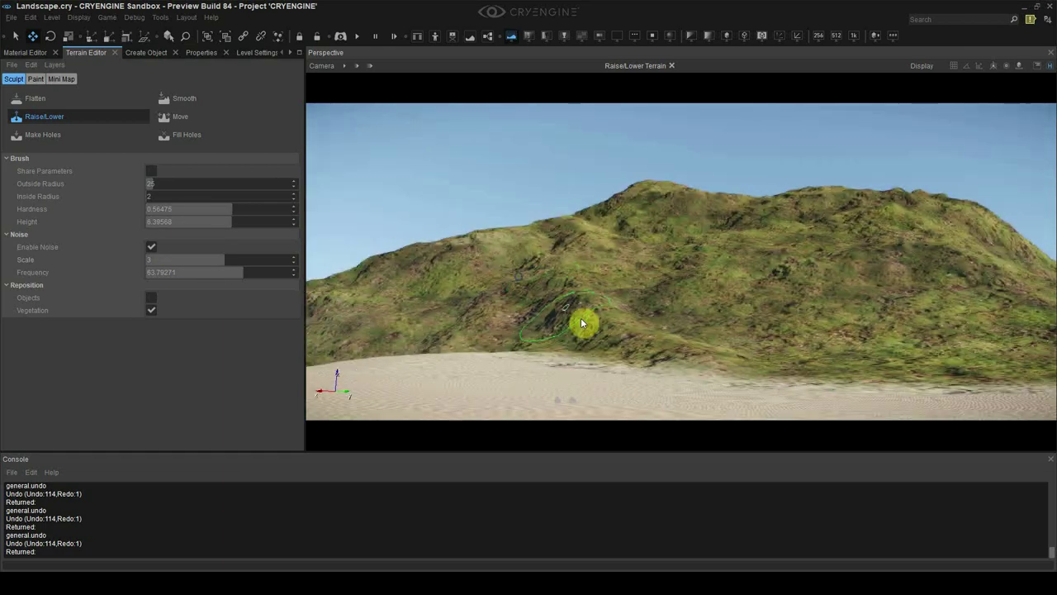
pyautogui.moveTo(583, 323); pyautogui.dragTo(424, 371)
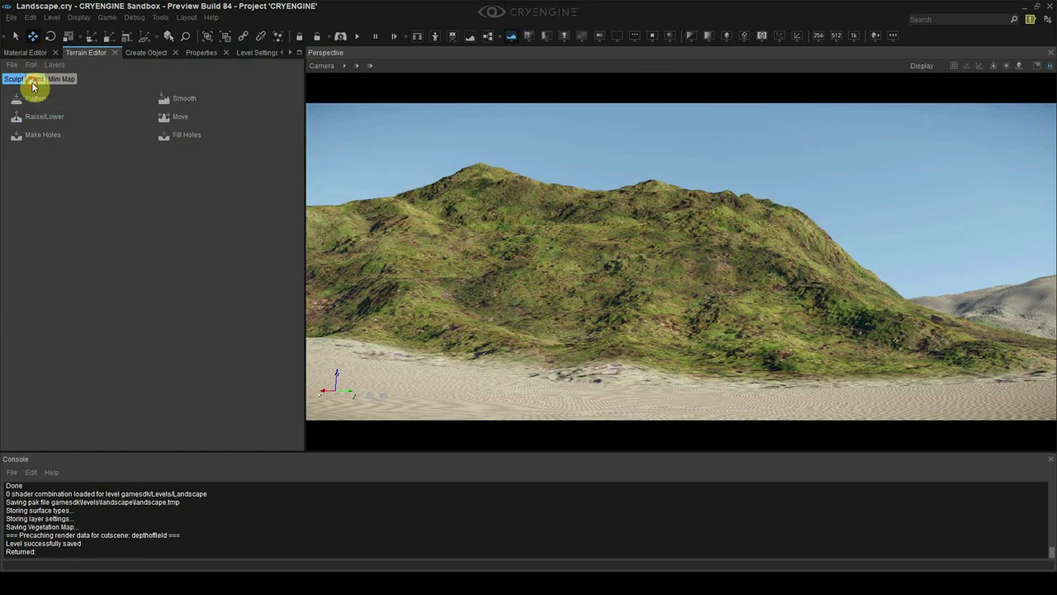
# - Paint the Cliff_rocks layer over the mountain, masked by altitude and slope
pyautogui.click(34, 79)
pyautogui.click(55, 164)
pyautogui.click(33, 346)
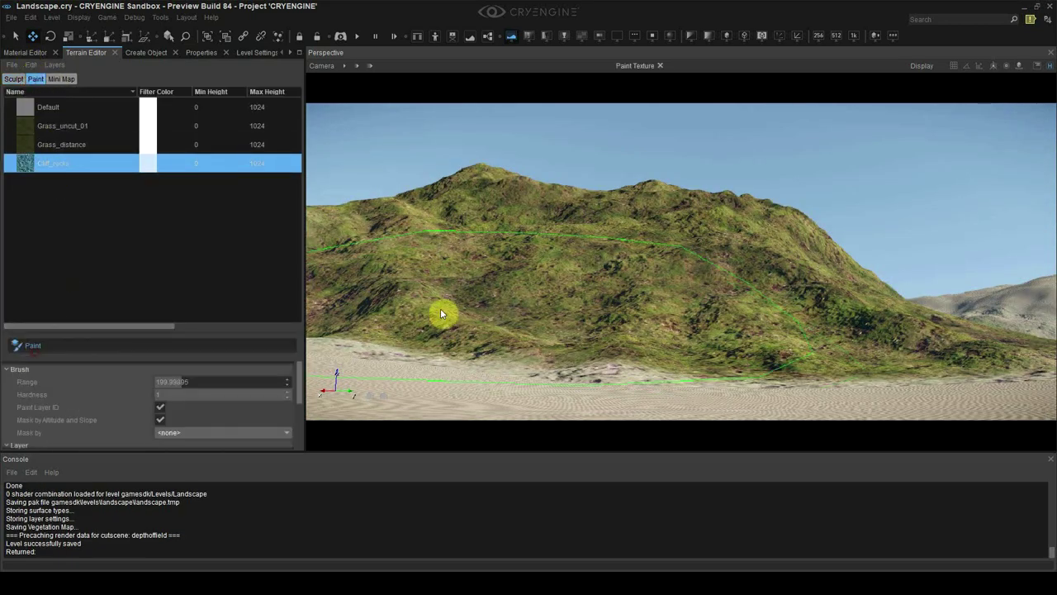
pyautogui.moveTo(440, 314)
pyautogui.mouseDown()
pyautogui.moveTo(537, 280)
pyautogui.moveTo(771, 326)
pyautogui.moveTo(788, 243)
pyautogui.moveTo(823, 233)
pyautogui.moveTo(708, 229)
pyautogui.moveTo(444, 186)
pyautogui.moveTo(388, 218)
pyautogui.mouseUp()
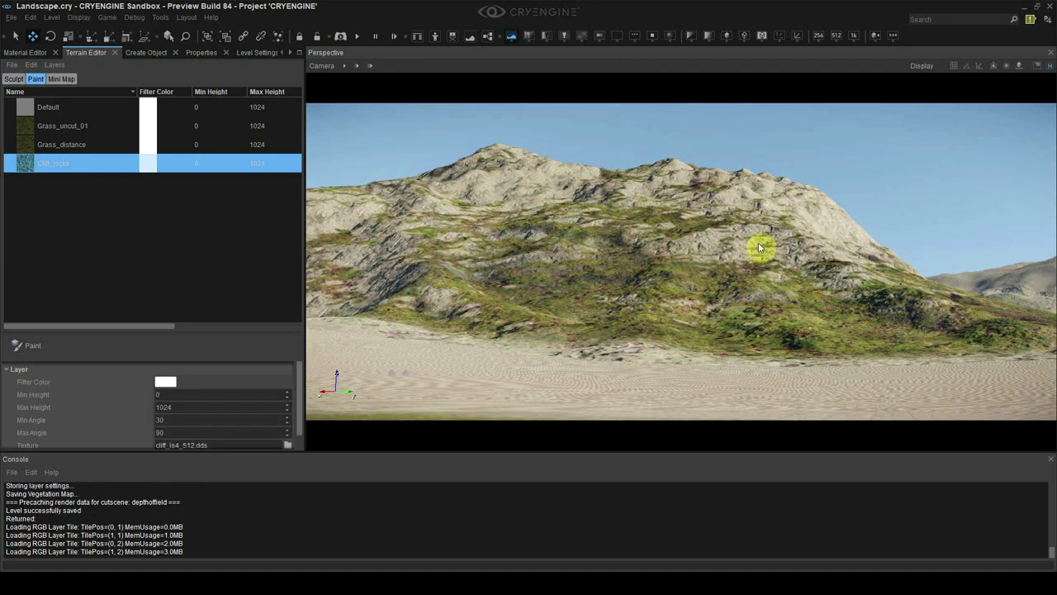
# - Try the cliff_island_3d1.mtl material on the Cliff_rocks terrain layer
pyautogui.click(20, 55)
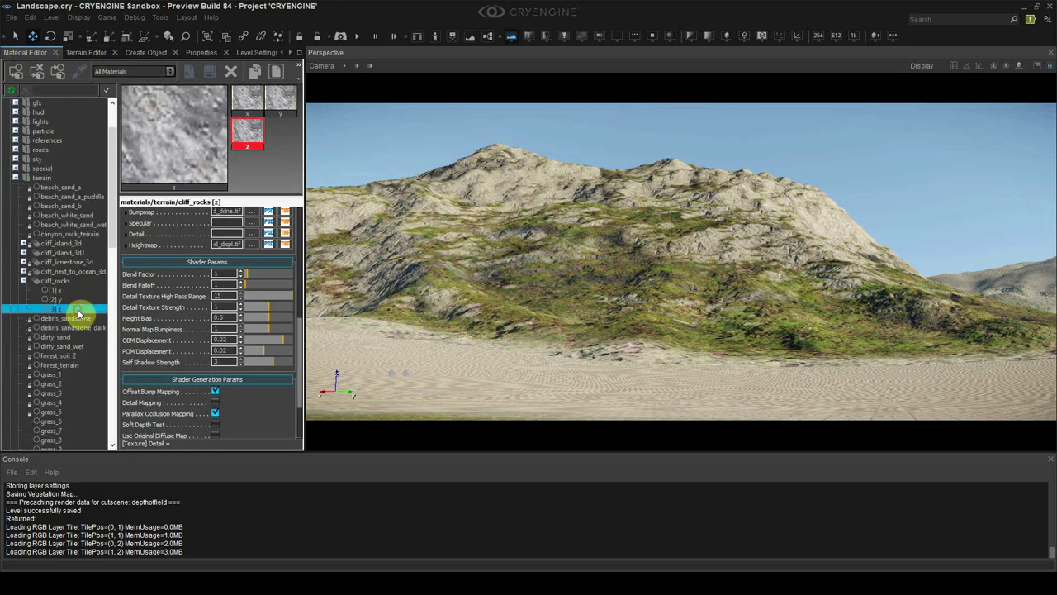
pyautogui.click(96, 54)
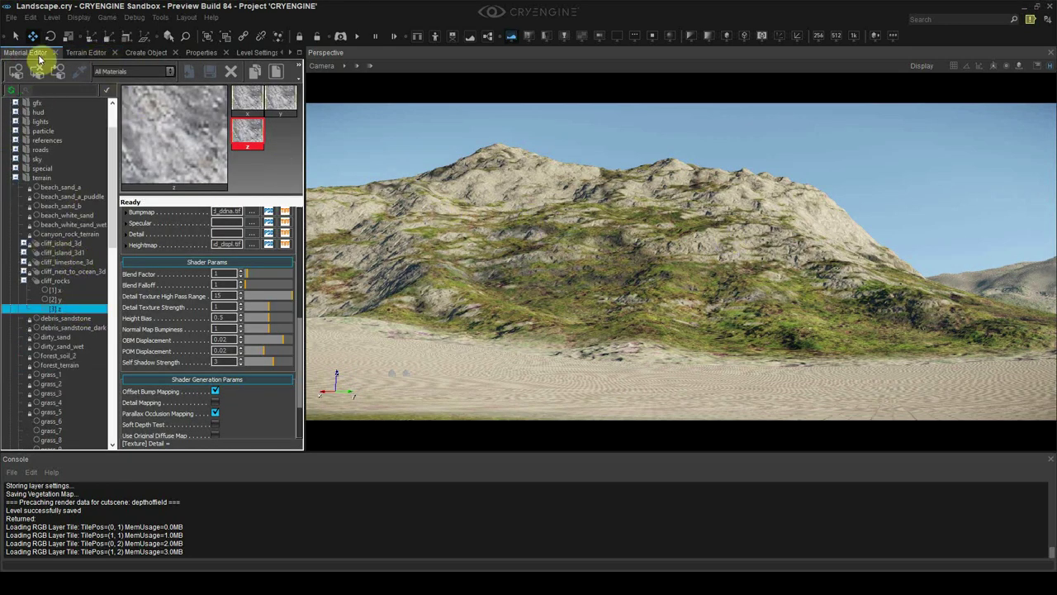
pyautogui.click(87, 56)
pyautogui.scroll(-2, 229, 378)
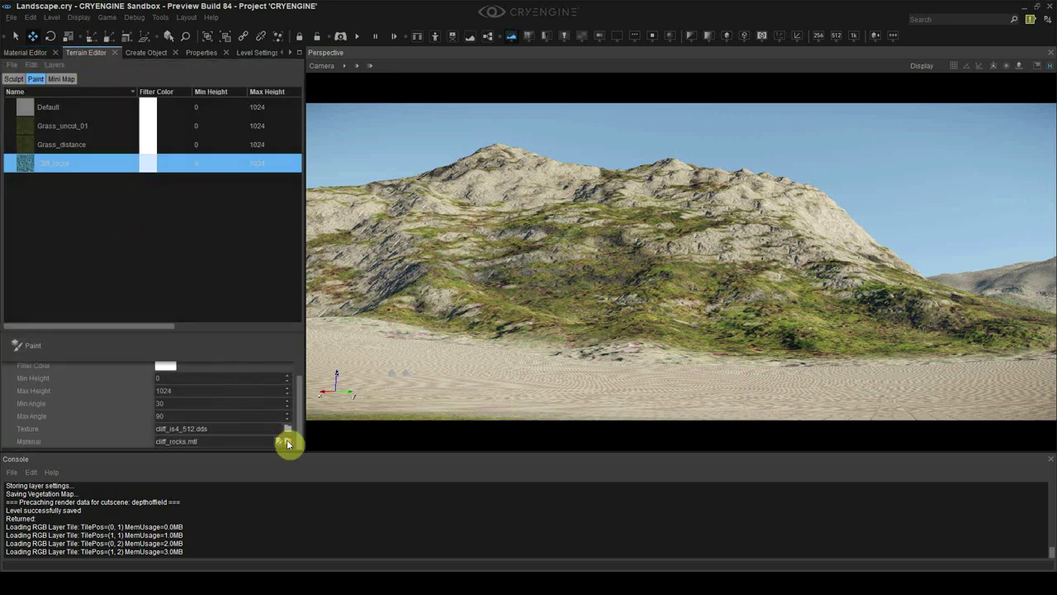
pyautogui.click(288, 444)
pyautogui.moveTo(233, 123); pyautogui.dragTo(0, 129)
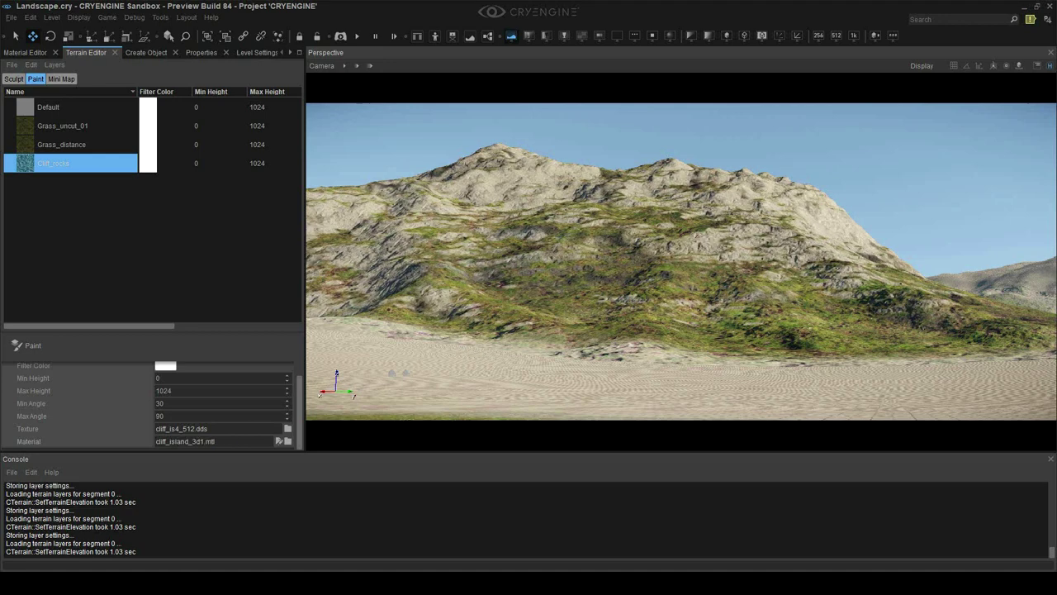
# - Paint the Grass_distance layer over the sandy ground at the foot of the mountain
pyautogui.click(62, 144)
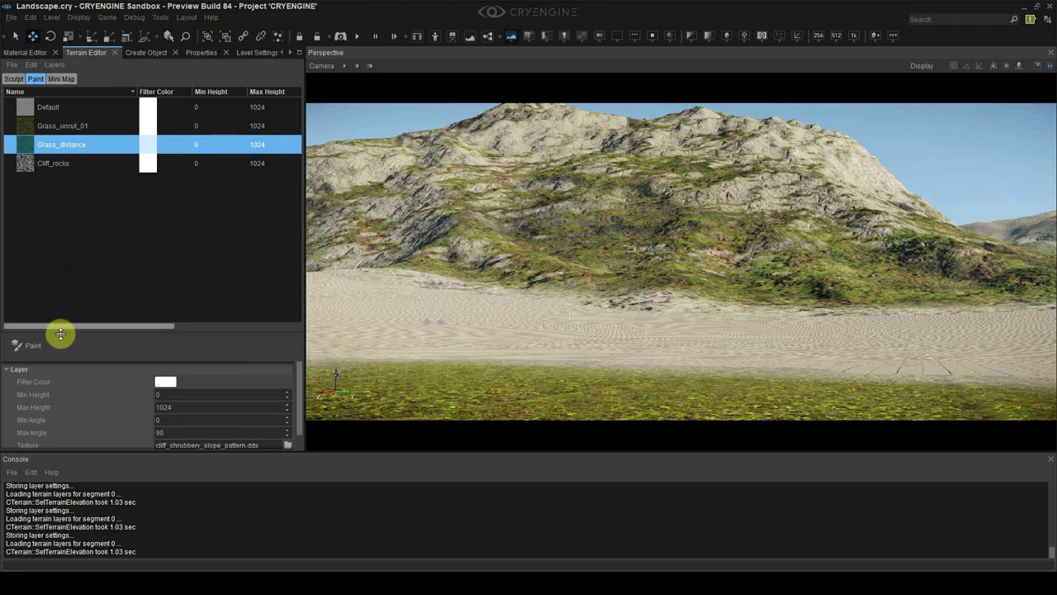
pyautogui.click(87, 347)
pyautogui.moveTo(549, 328)
pyautogui.mouseDown()
pyautogui.moveTo(455, 295)
pyautogui.moveTo(507, 320)
pyautogui.mouseUp()
pyautogui.moveTo(508, 320); pyautogui.dragTo(686, 297, button='right')
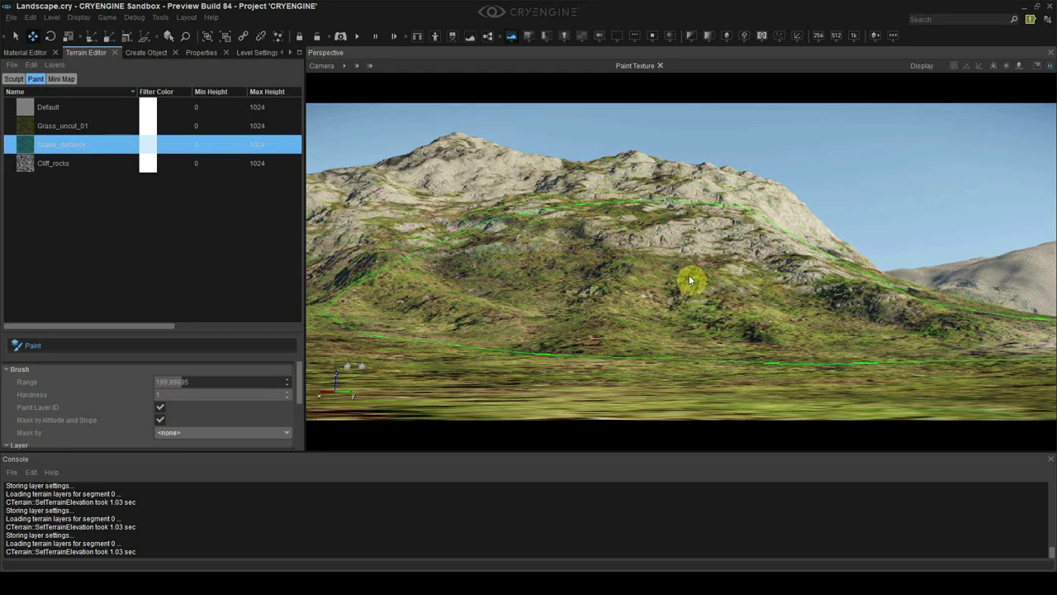
# - Set the Raise/Lower brush to an outside radius of about 144 and lower parts of the mountain's right-hand slope
pyautogui.click(14, 78)
pyautogui.click(41, 115)
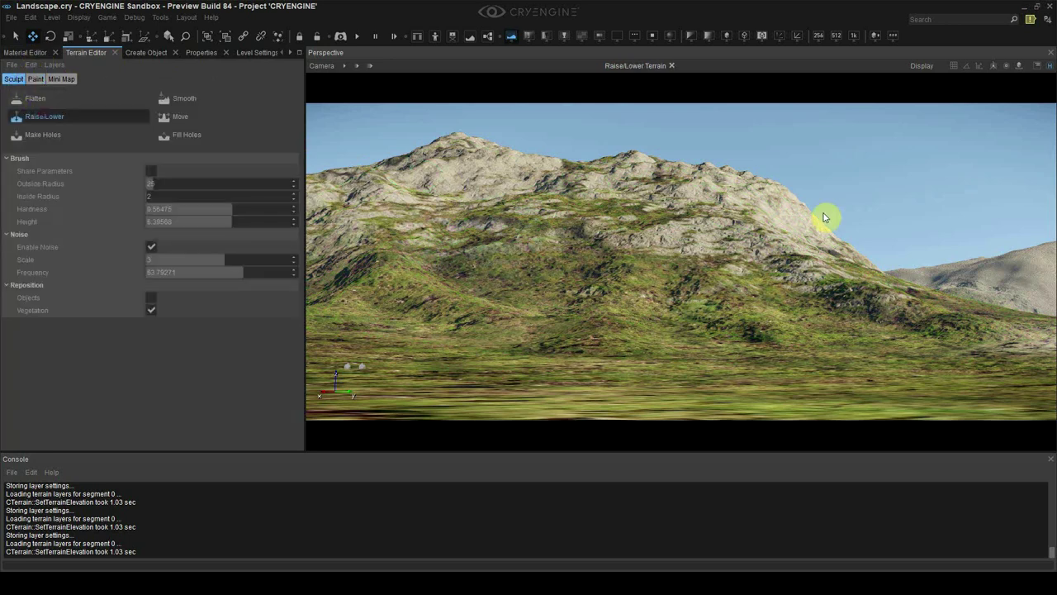
pyautogui.click(177, 186)
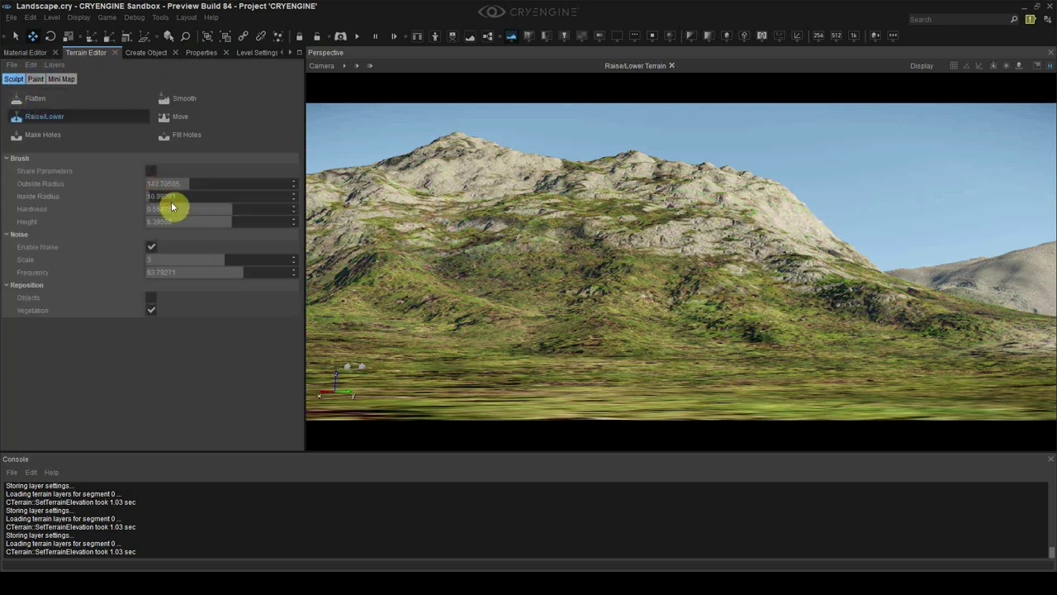
pyautogui.keyDown('ctrl'); pyautogui.click(777, 208); pyautogui.keyUp('ctrl')
pyautogui.moveTo(776, 211)
pyautogui.mouseDown()
pyautogui.moveTo(751, 236)
pyautogui.moveTo(820, 281)
pyautogui.moveTo(810, 243)
pyautogui.moveTo(784, 216)
pyautogui.moveTo(751, 217)
pyautogui.moveTo(668, 175)
pyautogui.moveTo(668, 189)
pyautogui.moveTo(740, 261)
pyautogui.mouseUp()
pyautogui.moveTo(908, 323); pyautogui.dragTo(852, 331, button='right')
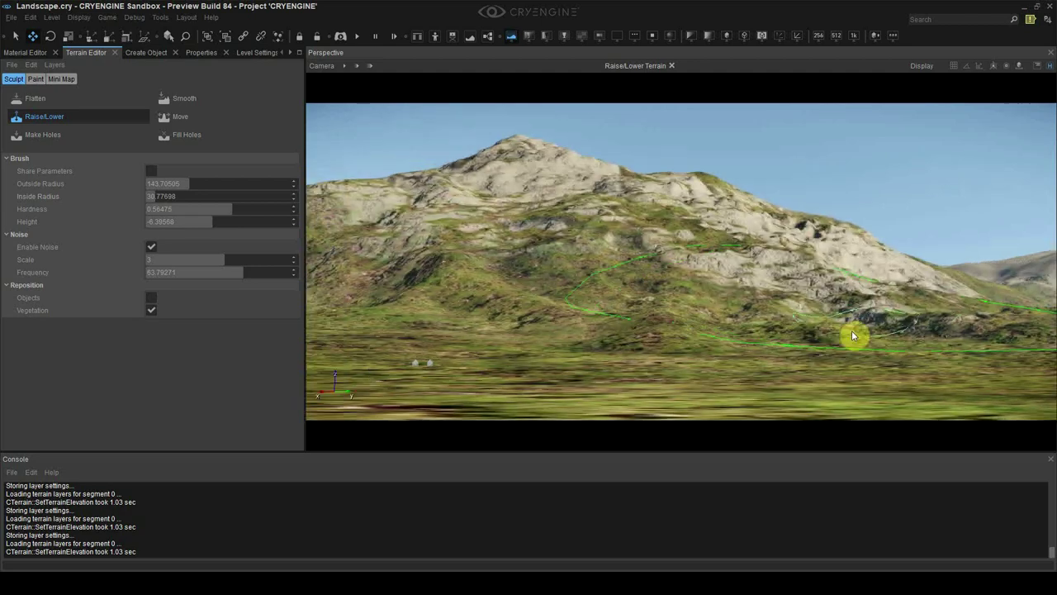
pyautogui.click(730, 362)
pyautogui.moveTo(730, 365)
pyautogui.mouseDown(button='right')
pyautogui.moveTo(640, 383)
pyautogui.moveTo(620, 358)
pyautogui.moveTo(793, 346)
pyautogui.moveTo(729, 284)
pyautogui.mouseUp(button='right')
pyautogui.click(620, 358)
pyautogui.hotkey('ctrl', 'z')
pyautogui.hotkey('ctrl', 'z')
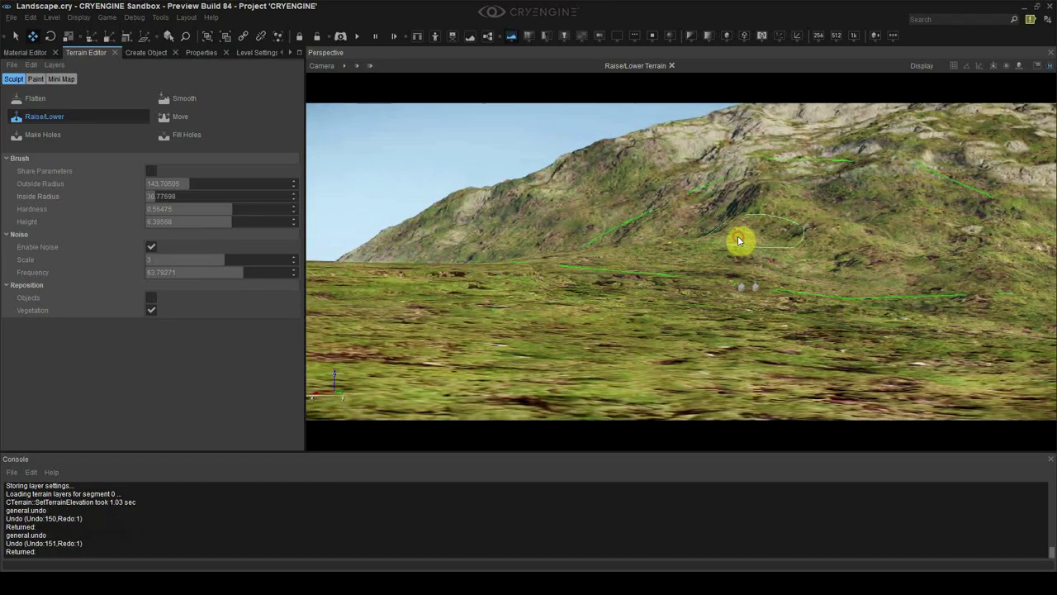
# - Reshape the mountain by raising and lowering terrain along its left shoulder, below the peak and along the right-hand ridge
pyautogui.keyDown('ctrl'); pyautogui.moveTo(742, 195); pyautogui.dragTo(662, 198); pyautogui.keyUp('ctrl')
pyautogui.click(601, 174)
pyautogui.moveTo(642, 203); pyautogui.dragTo(640, 179, button='right')
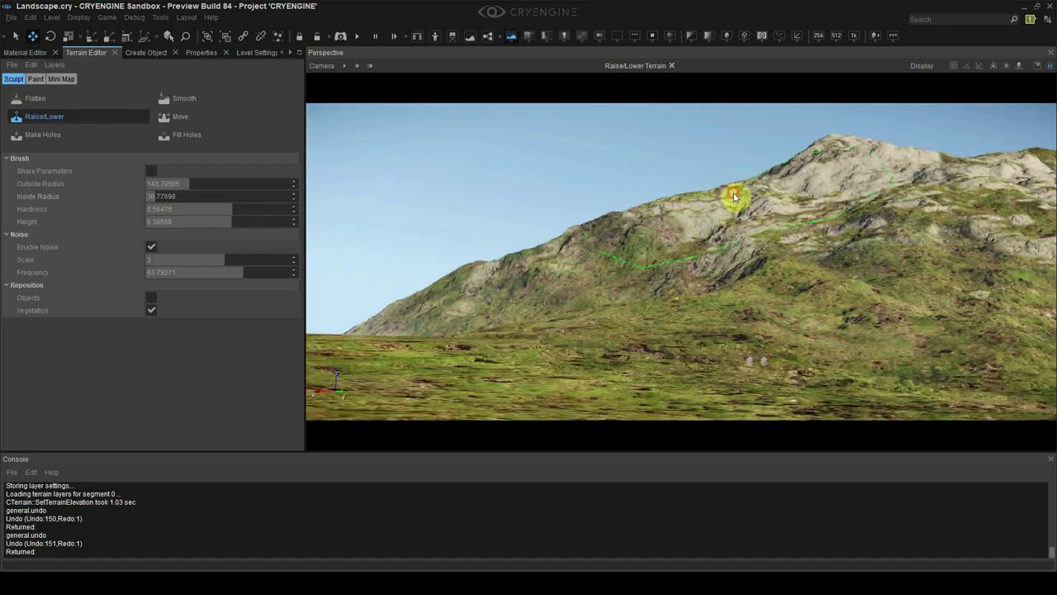
pyautogui.moveTo(734, 196)
pyautogui.mouseDown()
pyautogui.moveTo(680, 217)
pyautogui.moveTo(794, 181)
pyautogui.mouseUp()
pyautogui.moveTo(824, 175)
pyautogui.mouseDown(button='right')
pyautogui.moveTo(834, 169)
pyautogui.moveTo(808, 158)
pyautogui.moveTo(703, 179)
pyautogui.moveTo(790, 231)
pyautogui.mouseUp(button='right')
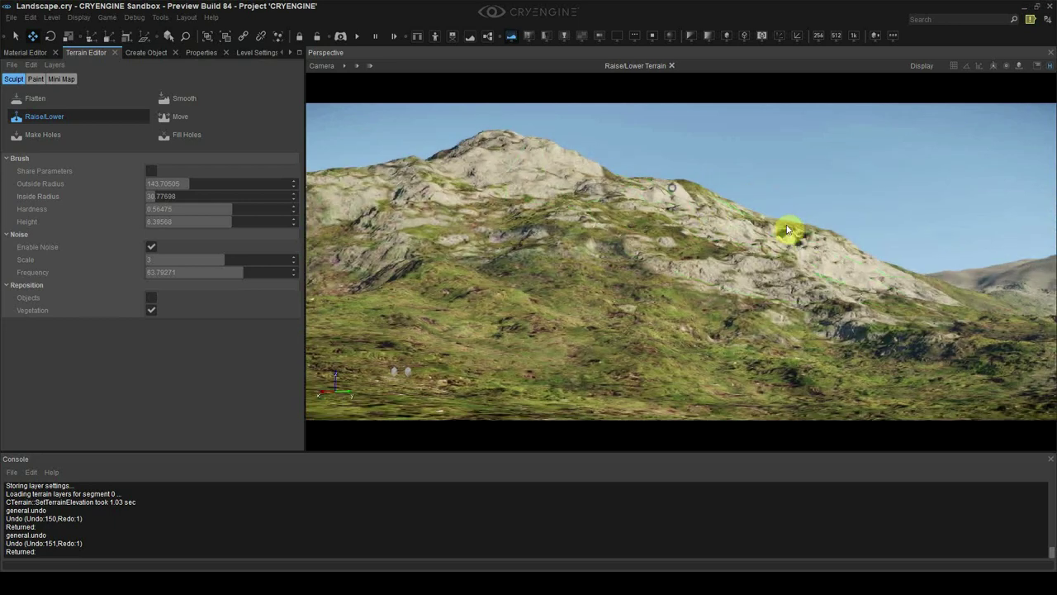
pyautogui.moveTo(786, 233)
pyautogui.keyDown('ctrl'); pyautogui.mouseDown()
pyautogui.moveTo(719, 207)
pyautogui.moveTo(719, 217)
pyautogui.moveTo(825, 243)
pyautogui.mouseUp(); pyautogui.keyUp('ctrl')
pyautogui.moveTo(826, 244)
pyautogui.mouseDown(button='right')
pyautogui.moveTo(798, 256)
pyautogui.moveTo(813, 219)
pyautogui.mouseUp(button='right')
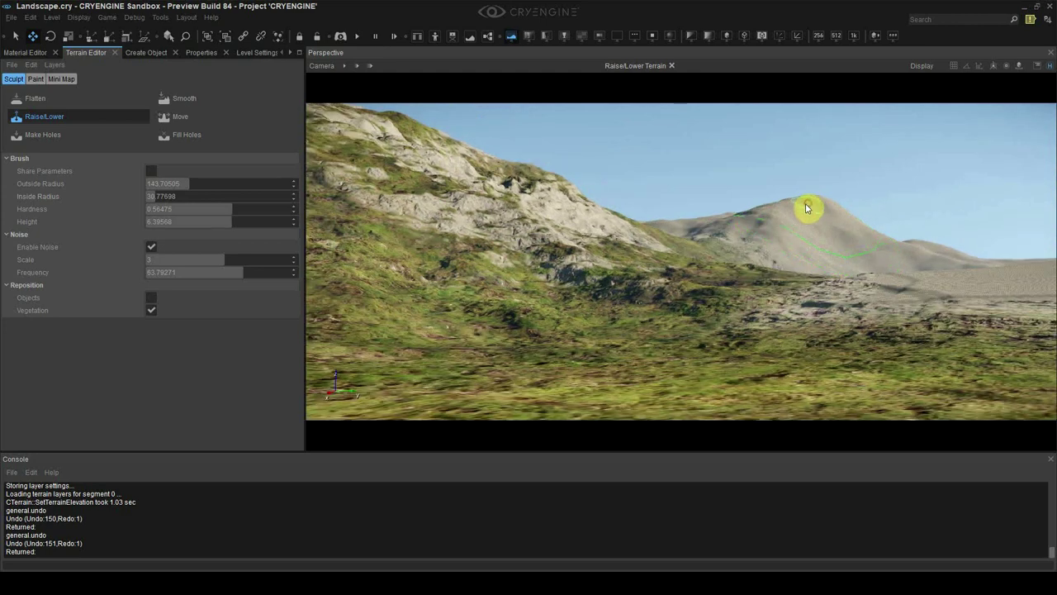
# - Try sculpting ridges into the distant sandy hill beside the mountain, and undo the strokes
pyautogui.moveTo(807, 208); pyautogui.dragTo(850, 255)
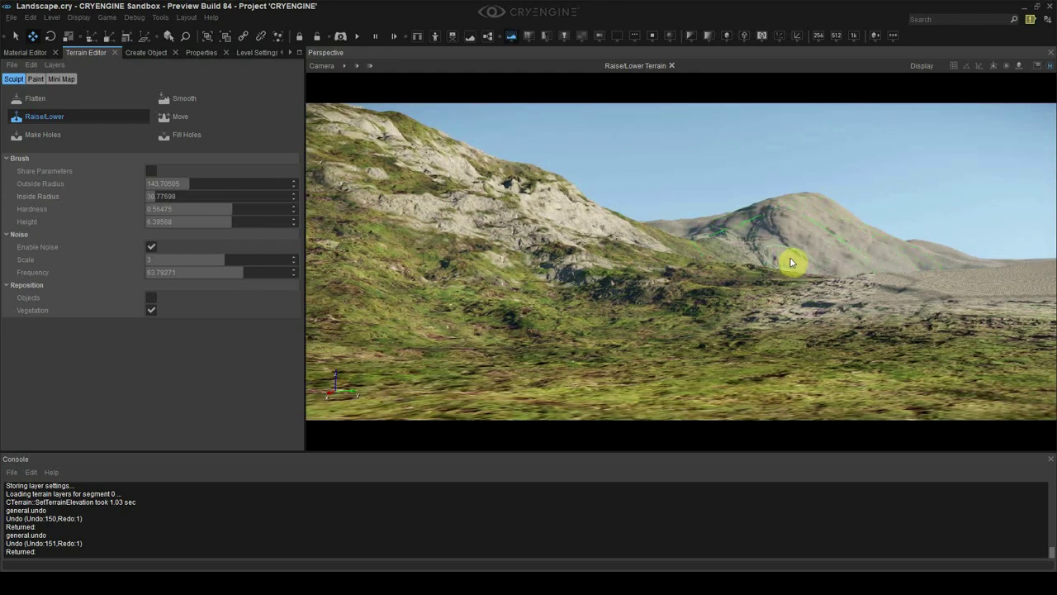
pyautogui.press('shift')
pyautogui.press('shift')
pyautogui.moveTo(772, 267); pyautogui.dragTo(795, 278, button='right')
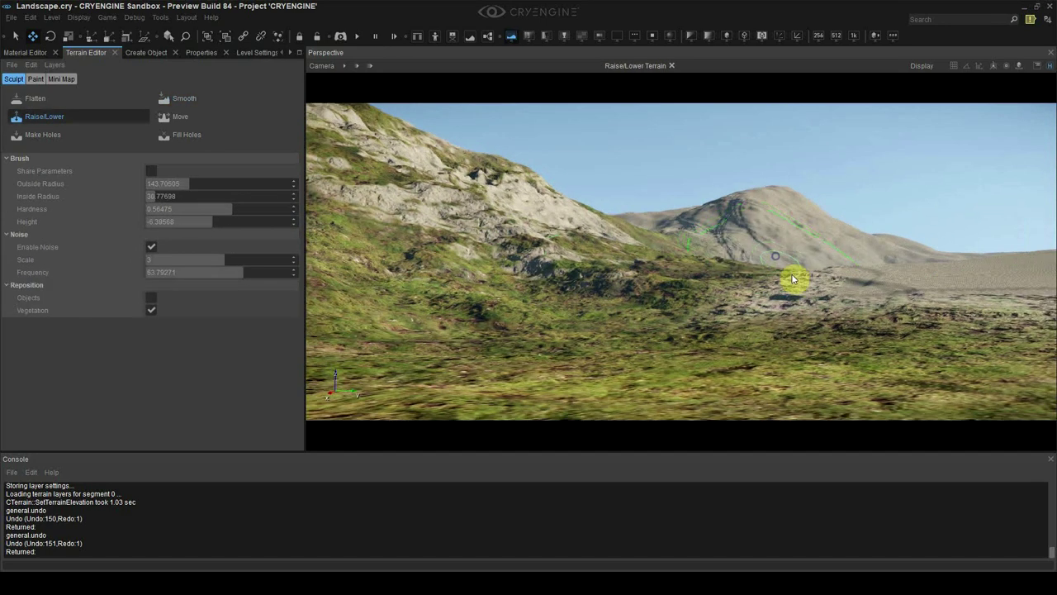
pyautogui.hotkey('ctrl', 'z')
pyautogui.hotkey('ctrl', 'z')
# - Raise the distant sandy hills with the Raise/Lower brush, and roughen the mountain's slope using an outside radius of about 79
pyautogui.press('shift')
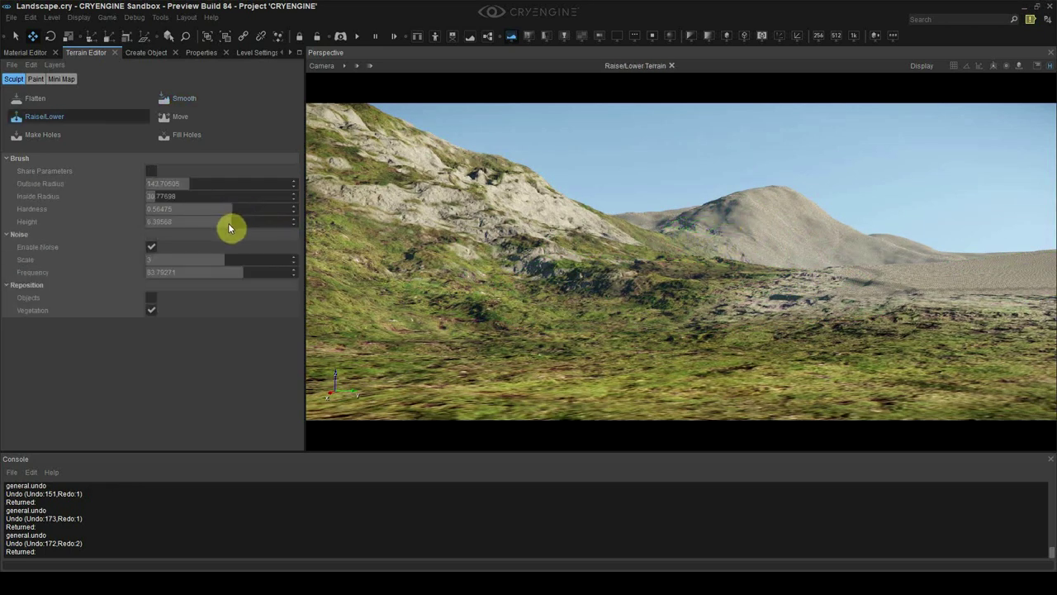
pyautogui.press('shift')
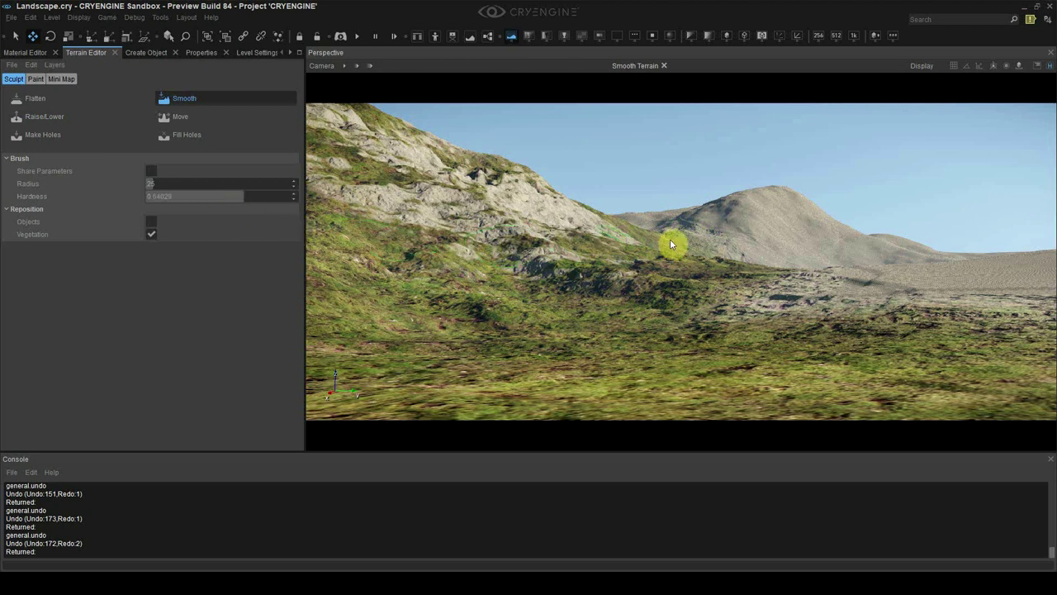
pyautogui.press('shift')
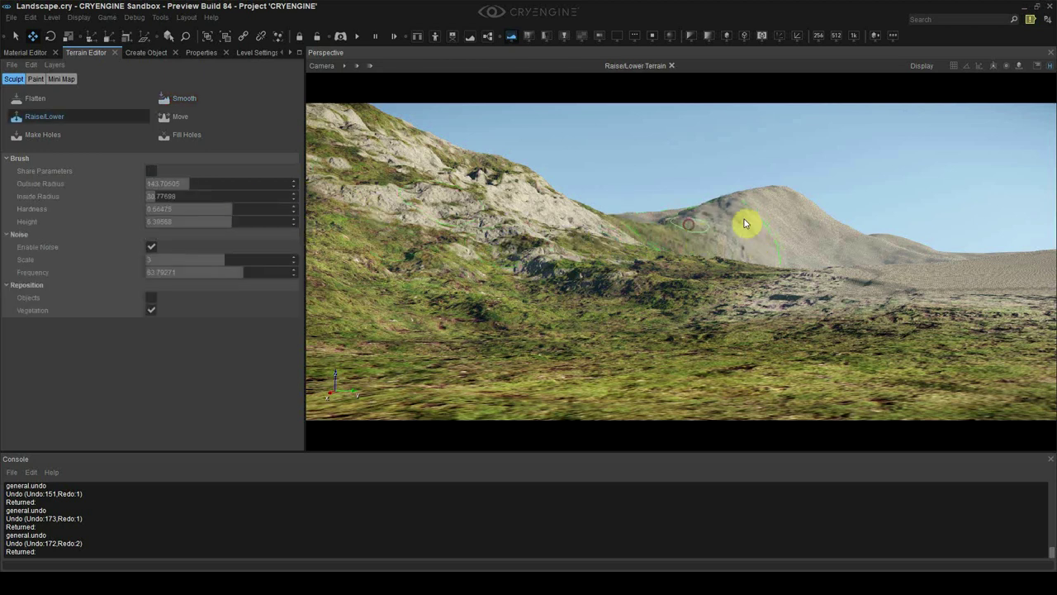
pyautogui.moveTo(744, 223)
pyautogui.mouseDown()
pyautogui.moveTo(837, 224)
pyautogui.moveTo(872, 252)
pyautogui.moveTo(824, 272)
pyautogui.mouseUp()
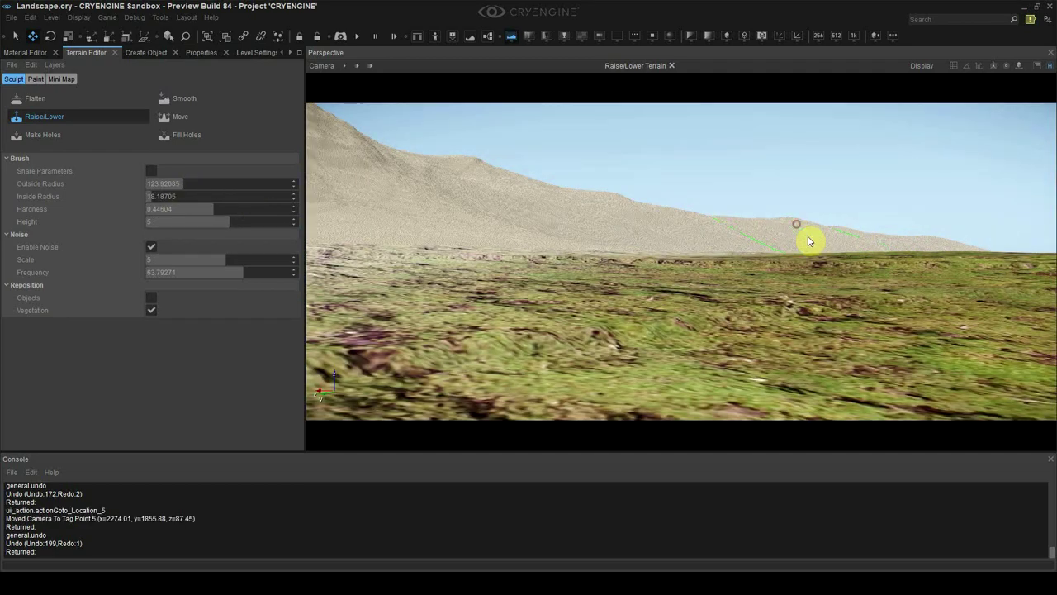
pyautogui.moveTo(784, 230); pyautogui.dragTo(764, 229, button='right')
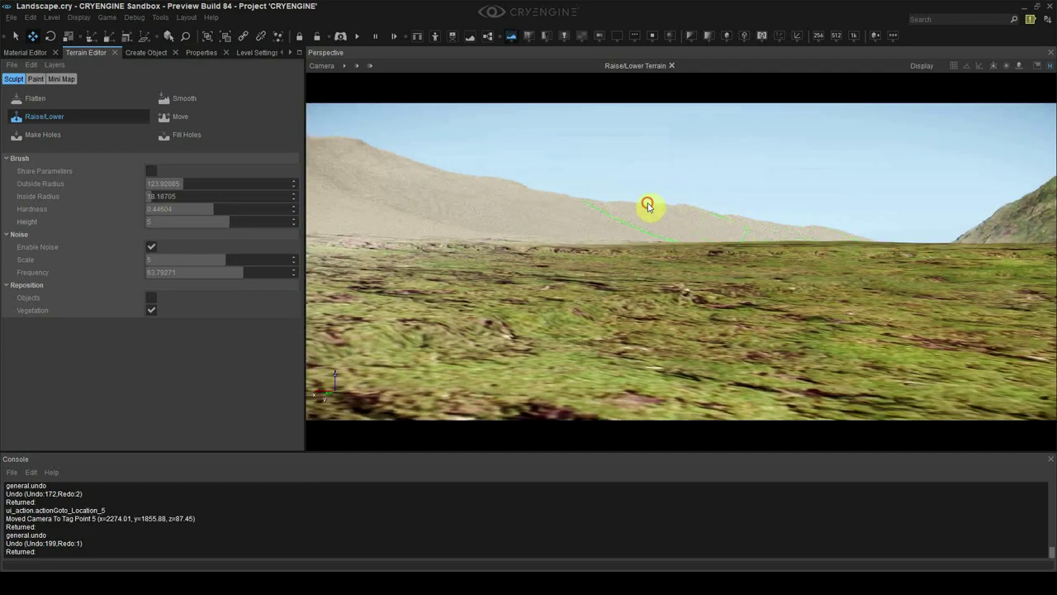
pyautogui.moveTo(677, 213); pyautogui.dragTo(660, 283, button='right')
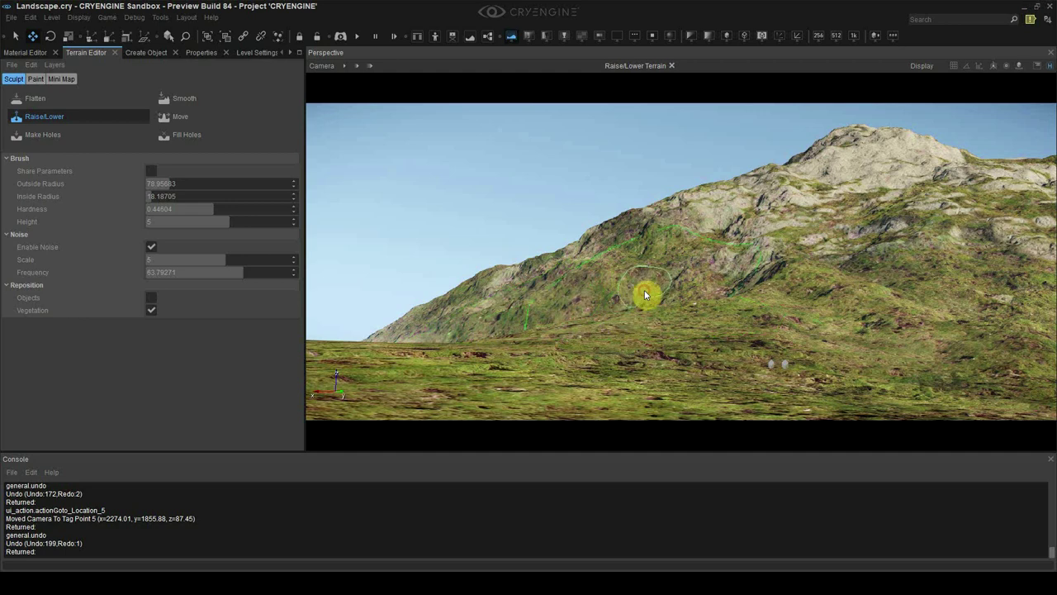
pyautogui.moveTo(645, 295)
pyautogui.mouseDown()
pyautogui.moveTo(767, 236)
pyautogui.moveTo(854, 224)
pyautogui.moveTo(830, 216)
pyautogui.mouseUp()
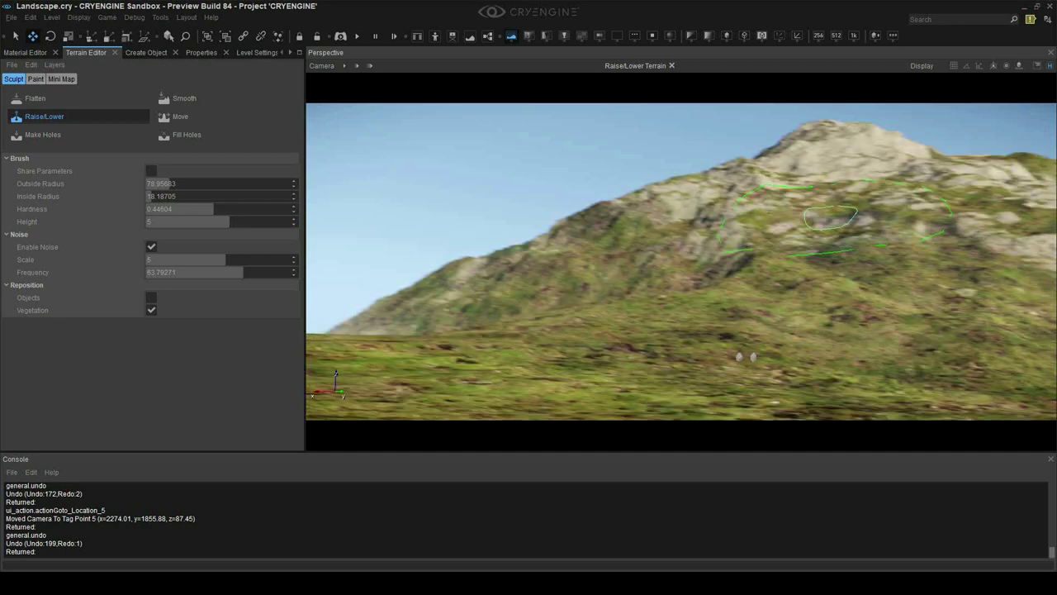
# - Flood the whole terrain with the Grass_distance layer
pyautogui.click(33, 80)
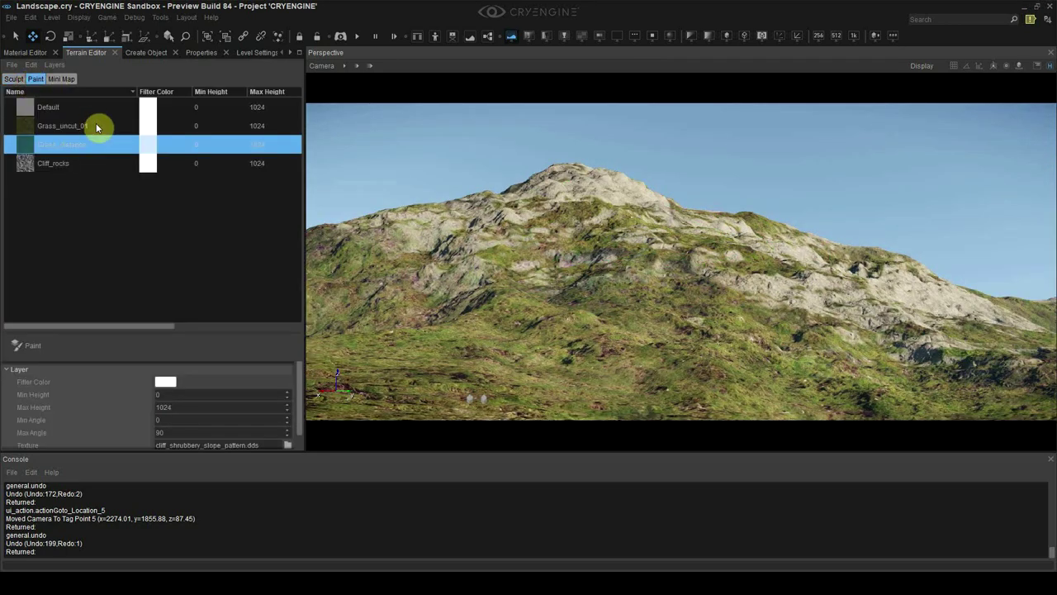
pyautogui.click(64, 125)
pyautogui.click(68, 144)
pyautogui.rightClick(68, 144)
pyautogui.click(95, 212)
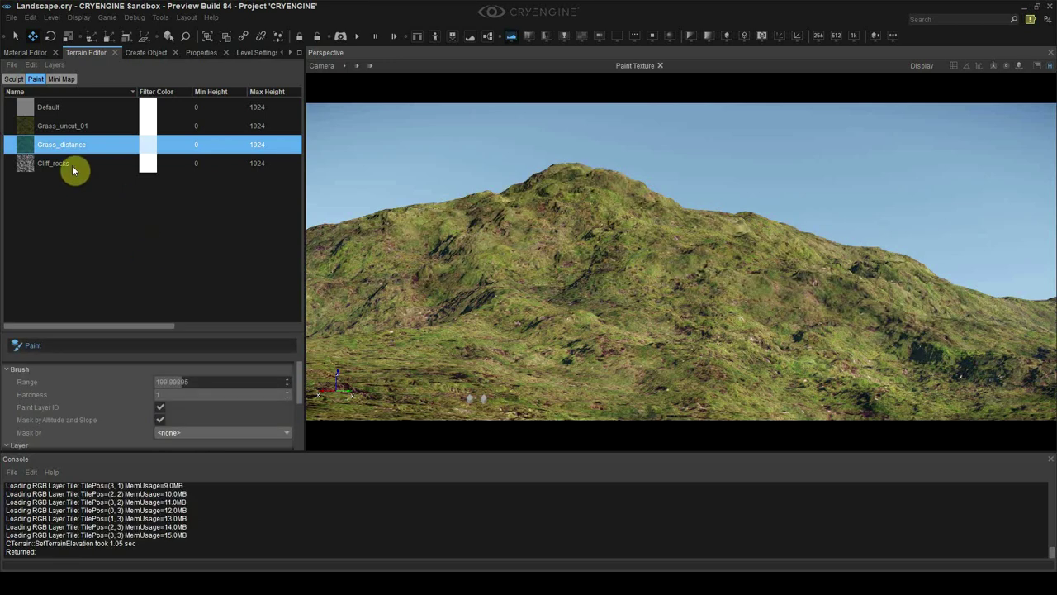
# - Set the Cliff_rocks layer's minimum angle to 40 and flood the terrain with it
pyautogui.rightClick(67, 162)
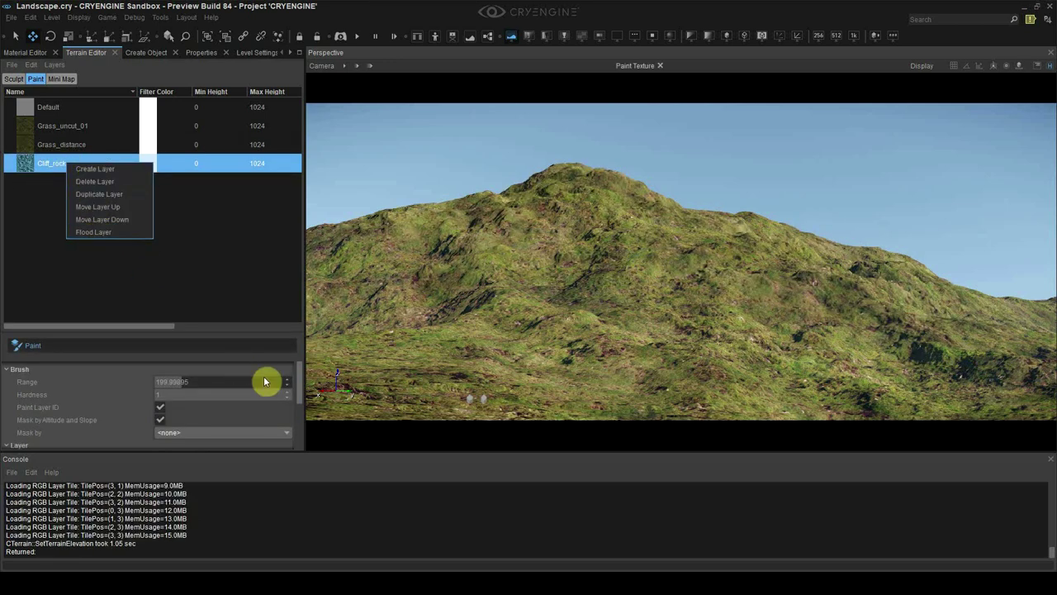
pyautogui.moveTo(298, 387); pyautogui.dragTo(299, 435)
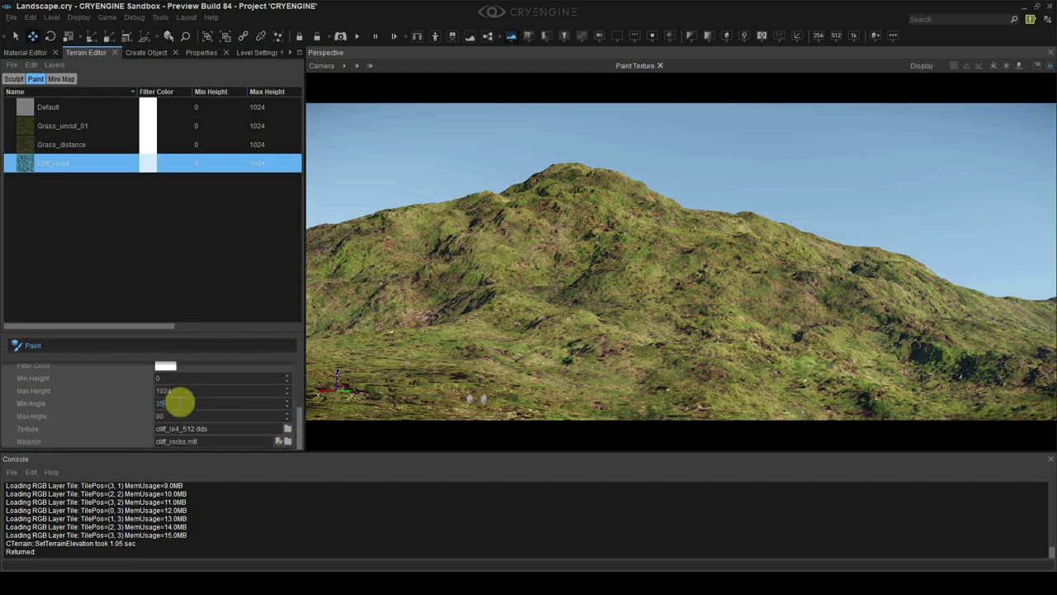
pyautogui.doubleClick(179, 402)
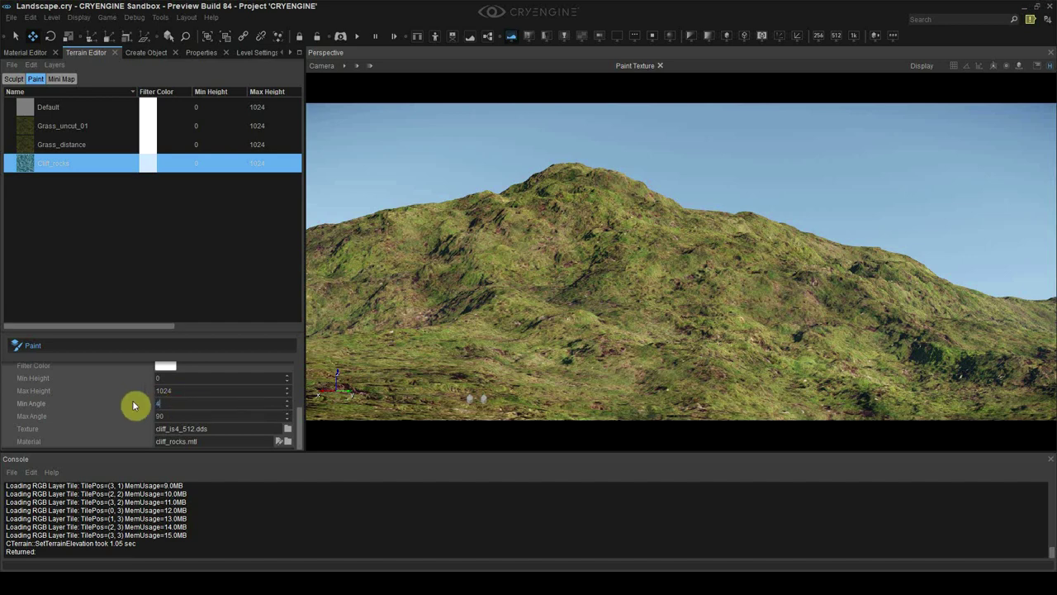
pyautogui.write('4')
pyautogui.press('Return')
pyautogui.rightClick(72, 171)
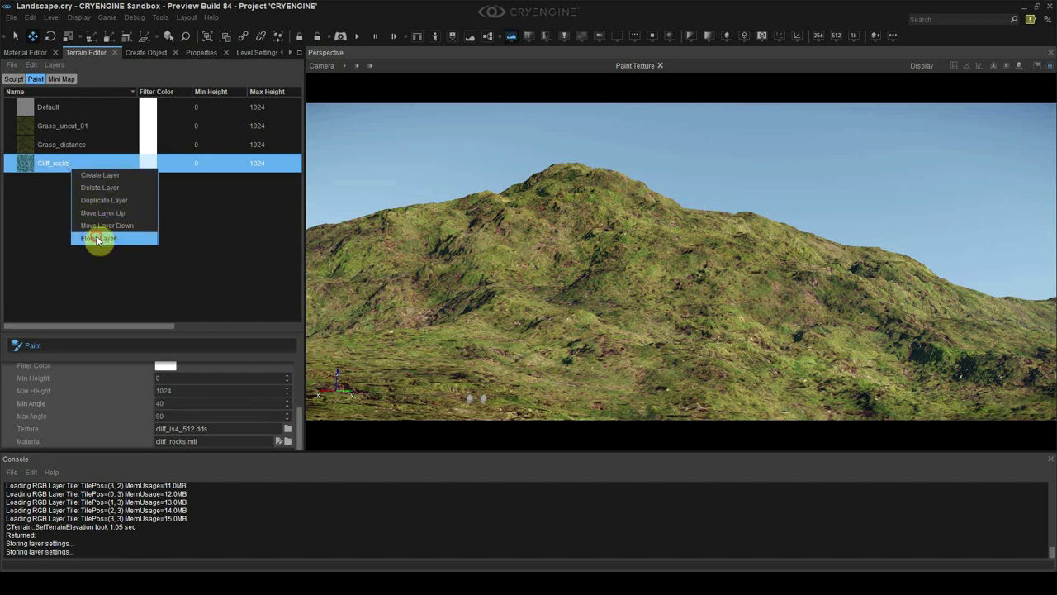
pyautogui.click(98, 238)
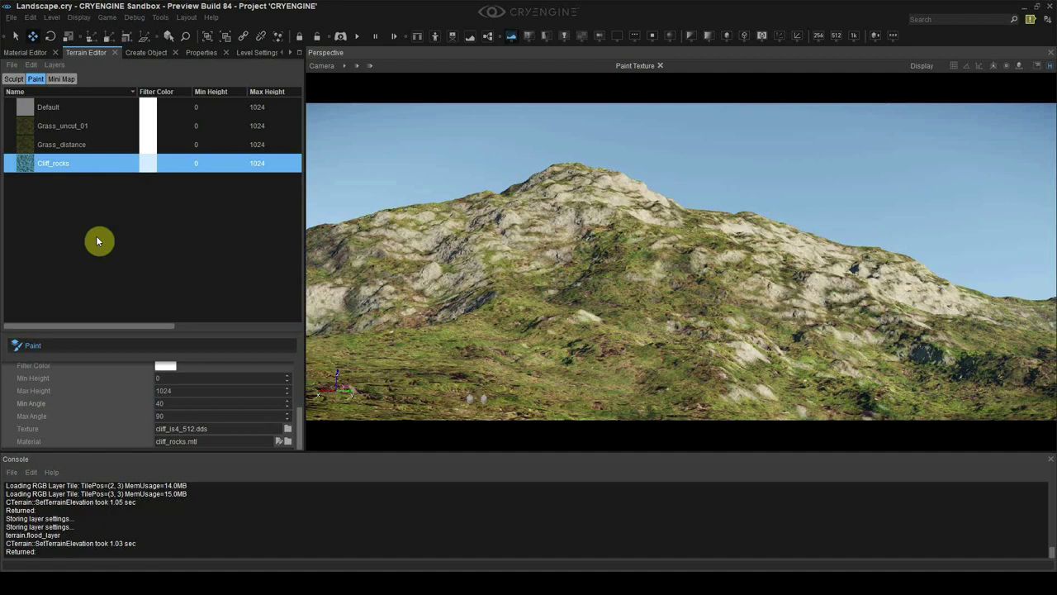
pyautogui.moveTo(430, 291)
pyautogui.mouseDown(button='right')
pyautogui.moveTo(66, 294)
pyautogui.moveTo(54, 261)
pyautogui.mouseUp(button='right')
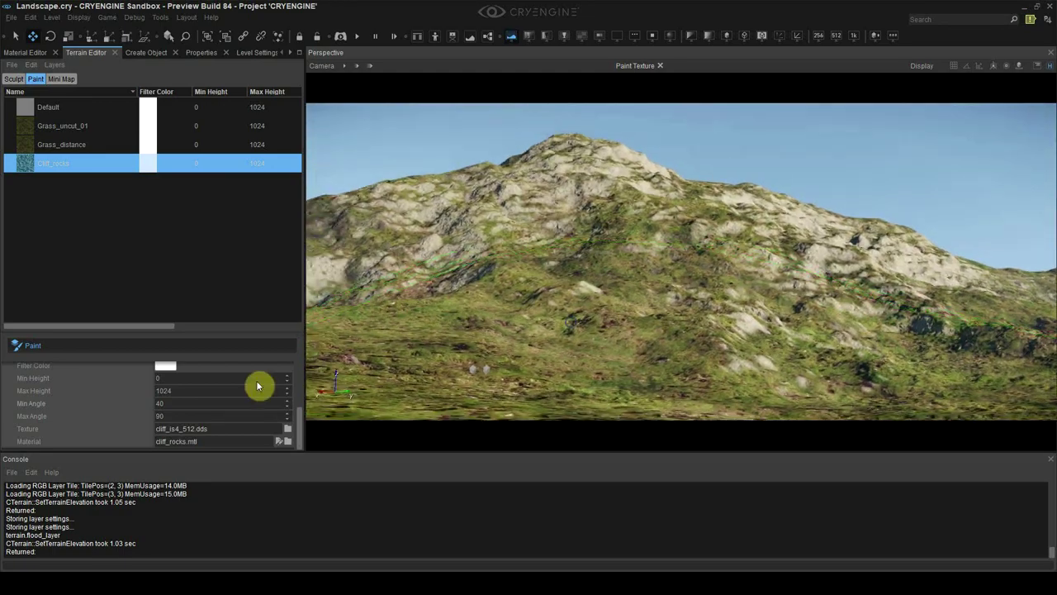
pyautogui.click(128, 351)
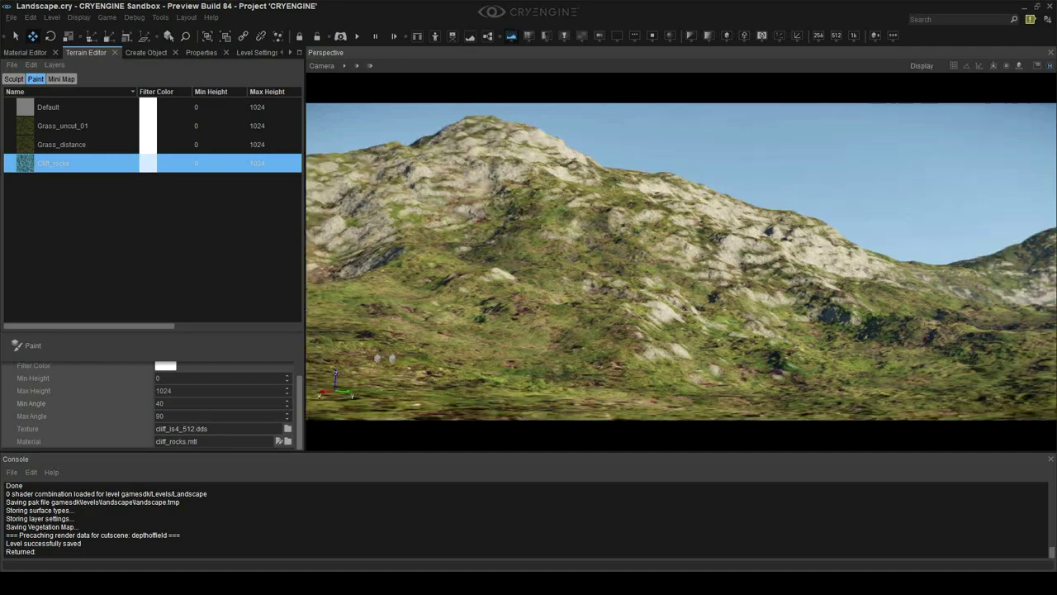
# - Set the sun direction to 194 in the environment settings
pyautogui.moveTo(578, 261)
pyautogui.mouseDown(button='right')
pyautogui.moveTo(792, 263)
pyautogui.moveTo(798, 215)
pyautogui.moveTo(777, 268)
pyautogui.moveTo(594, 259)
pyautogui.moveTo(619, 261)
pyautogui.moveTo(582, 250)
pyautogui.mouseUp(button='right')
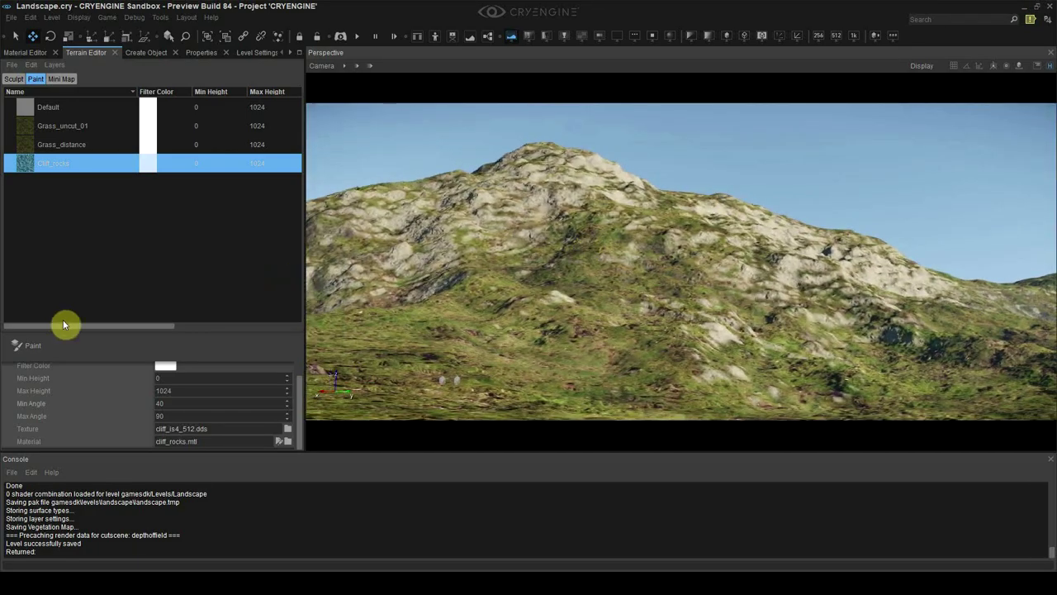
pyautogui.click(291, 53)
pyautogui.click(290, 53)
pyautogui.click(290, 53)
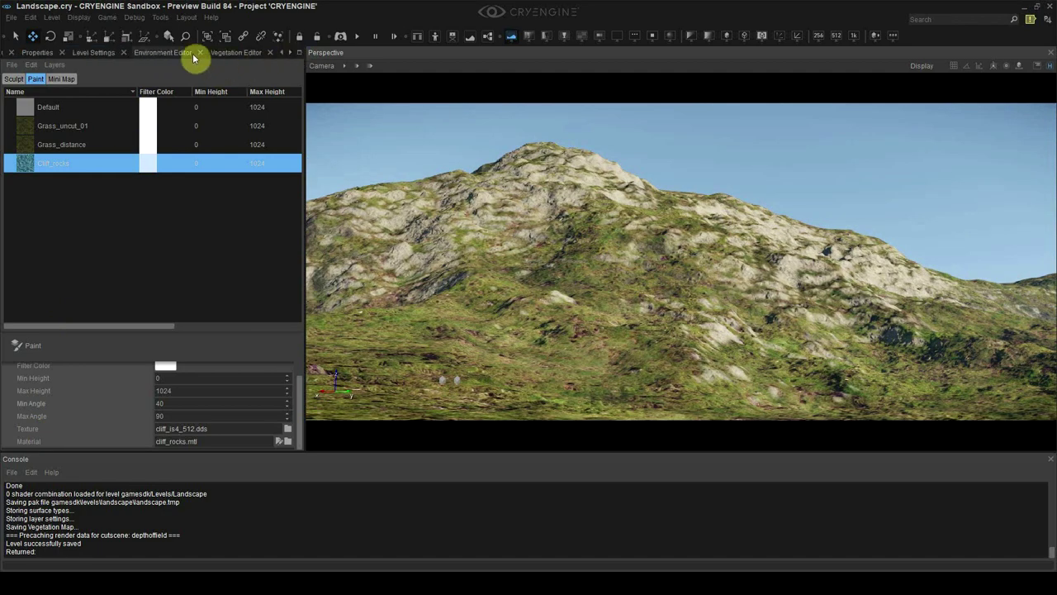
pyautogui.click(193, 53)
pyautogui.moveTo(37, 421)
pyautogui.mouseDown()
pyautogui.moveTo(60, 423)
pyautogui.moveTo(38, 428)
pyautogui.mouseUp()
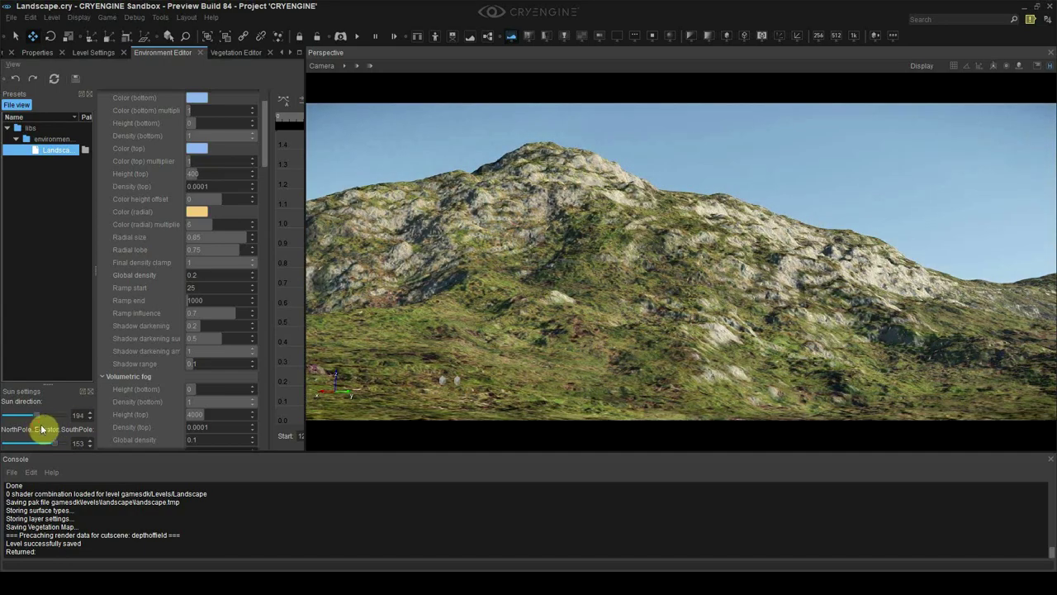
# - Pick the grass_distance material from the grassy ground below the mountain for editing
pyautogui.moveTo(595, 256); pyautogui.dragTo(673, 342, button='right')
pyautogui.moveTo(891, 289); pyautogui.dragTo(708, 288, button='right')
pyautogui.moveTo(735, 237); pyautogui.dragTo(512, 292, button='right')
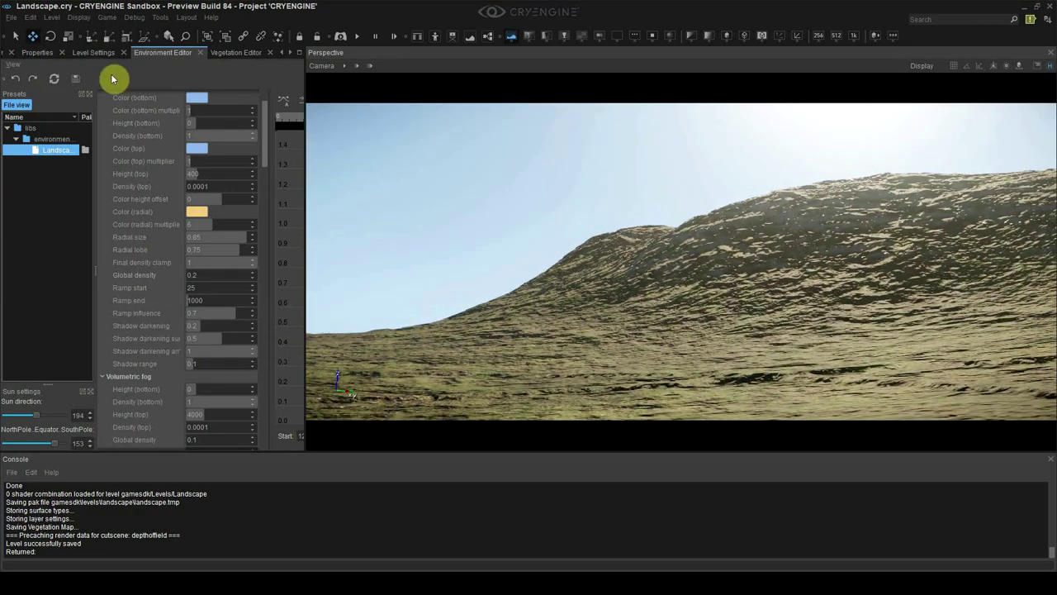
pyautogui.click(285, 54)
pyautogui.click(30, 55)
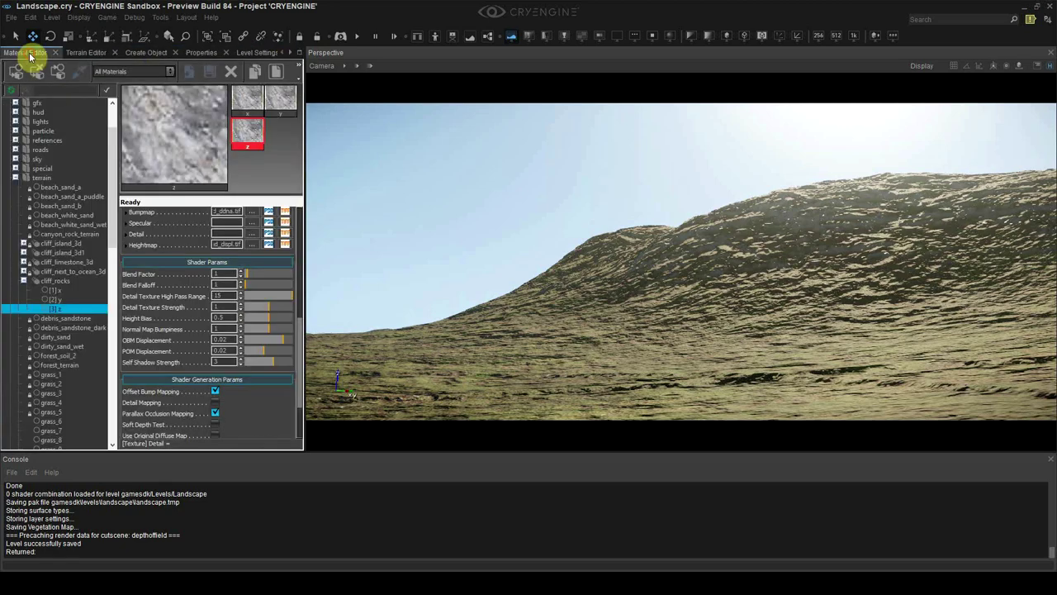
pyautogui.click(81, 74)
pyautogui.moveTo(647, 363); pyautogui.dragTo(667, 391, button='right')
pyautogui.click(747, 347)
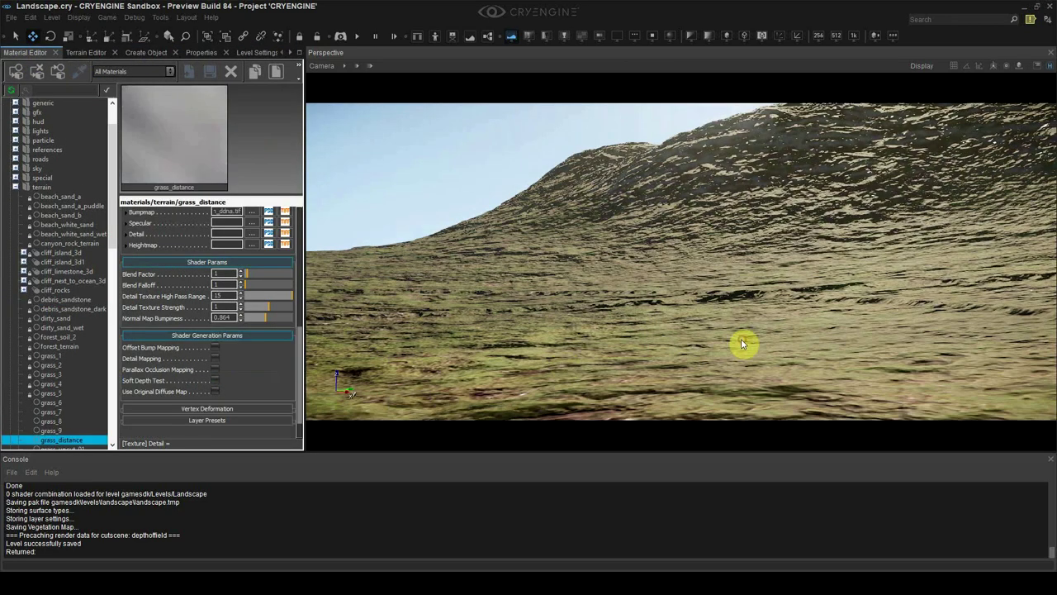
# - Set the grass_distance material's specular color to 2,2,2
pyautogui.click(220, 293)
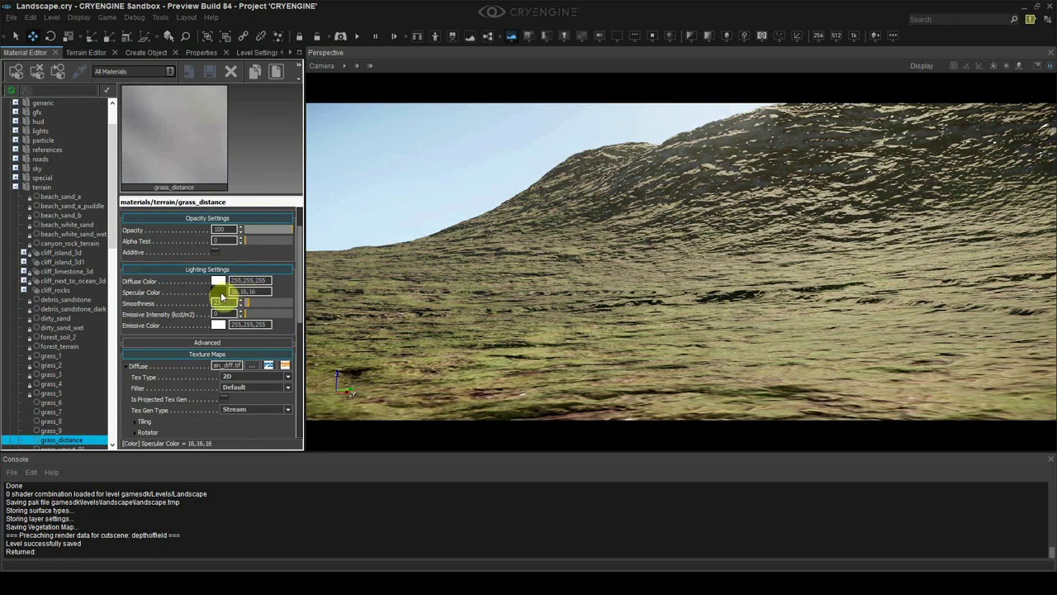
pyautogui.click(219, 293)
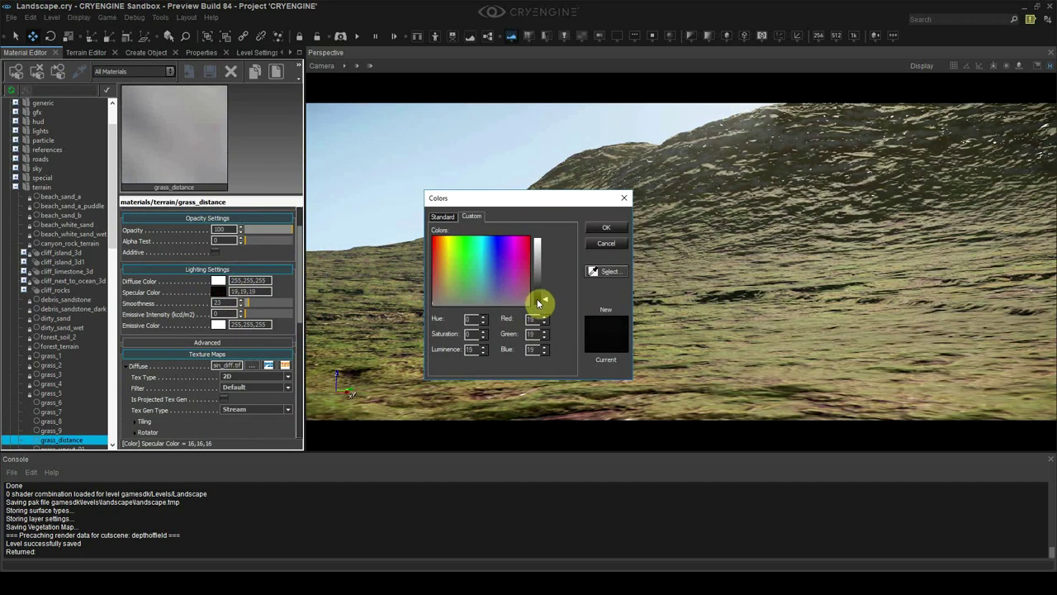
pyautogui.moveTo(539, 310); pyautogui.dragTo(536, 309)
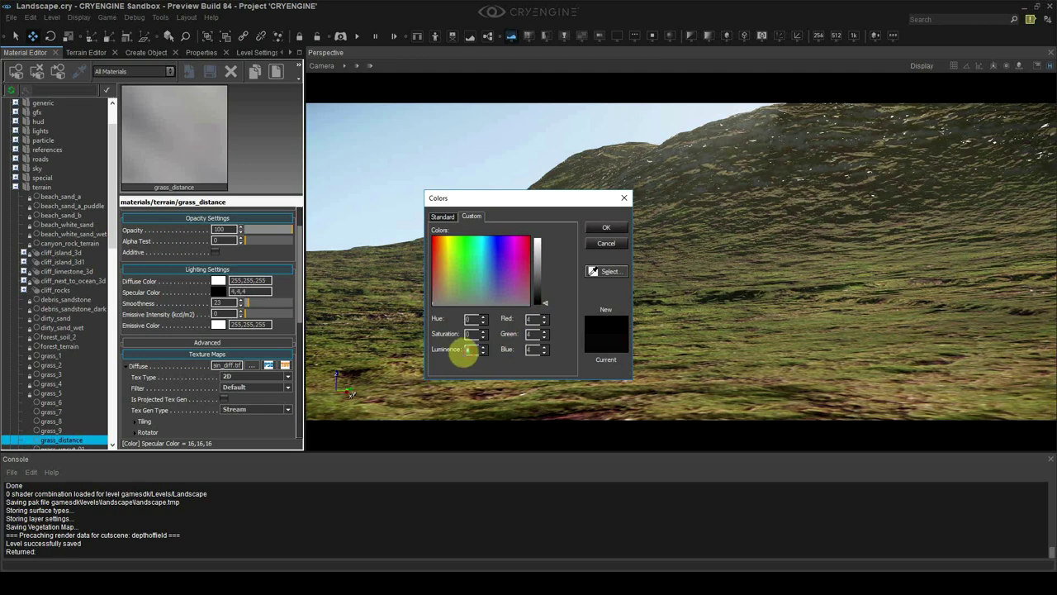
pyautogui.write('2')
pyautogui.click(473, 333)
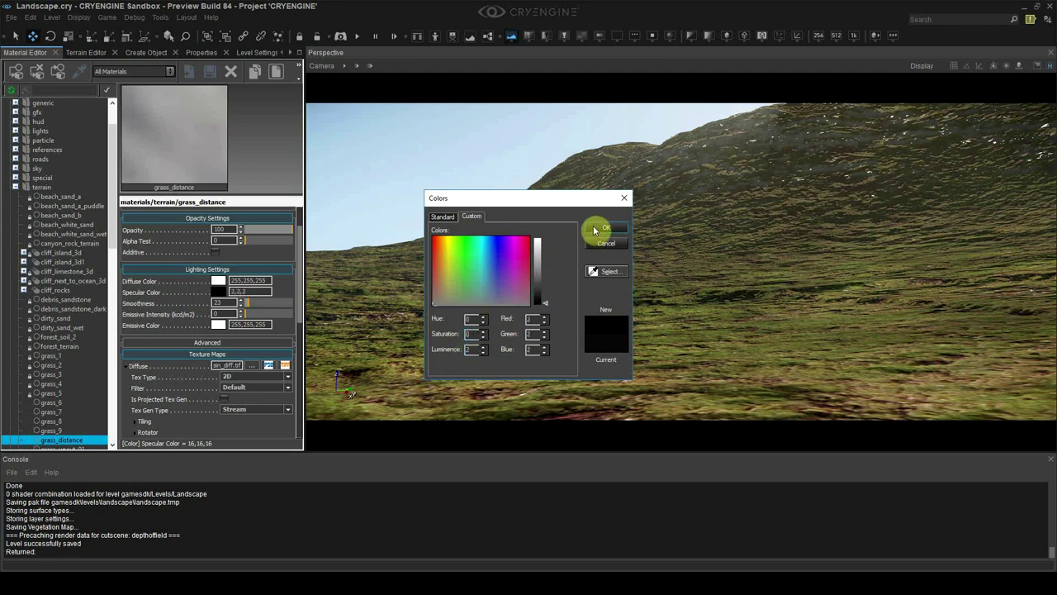
pyautogui.click(596, 228)
pyautogui.moveTo(606, 317); pyautogui.dragTo(605, 268, button='right')
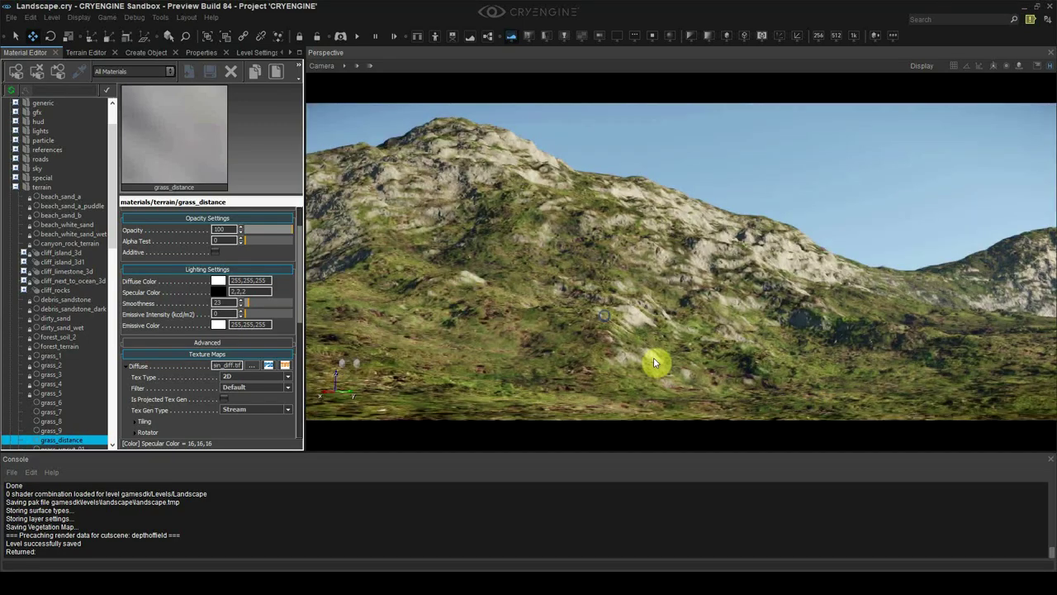
# - Pick the cliff_rocks material from the mountain and edit the specular color of its y, z and x sub-materials, using 2,2,2 for x
pyautogui.click(79, 71)
pyautogui.click(675, 218)
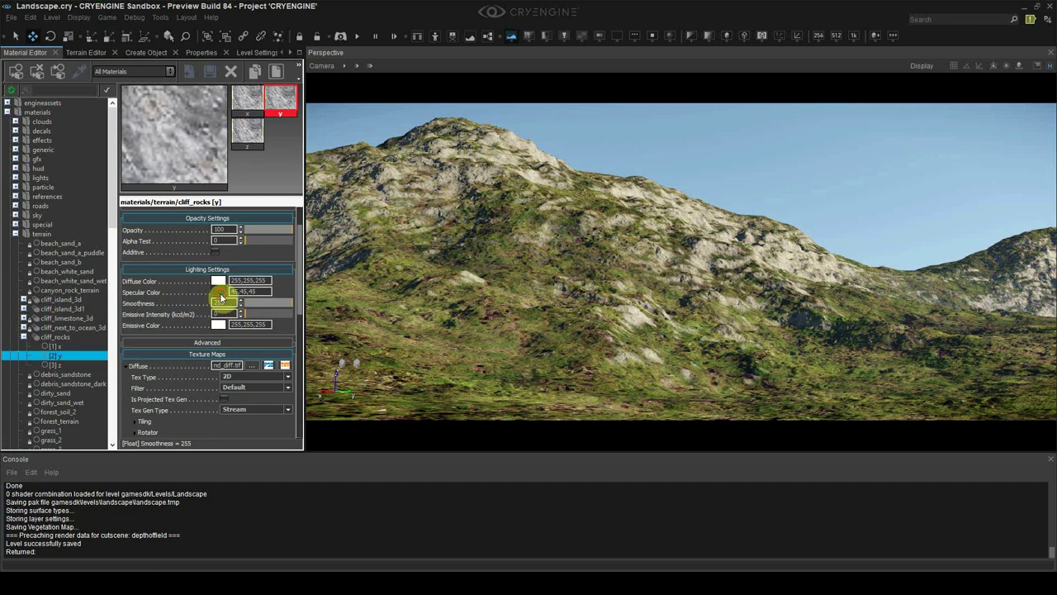
pyautogui.click(218, 293)
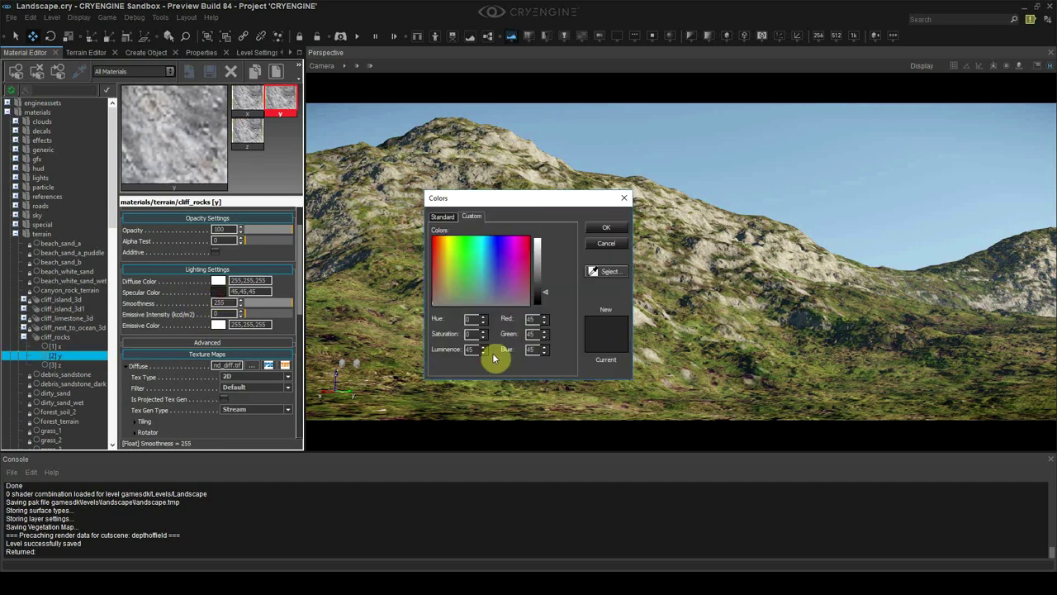
pyautogui.click(604, 244)
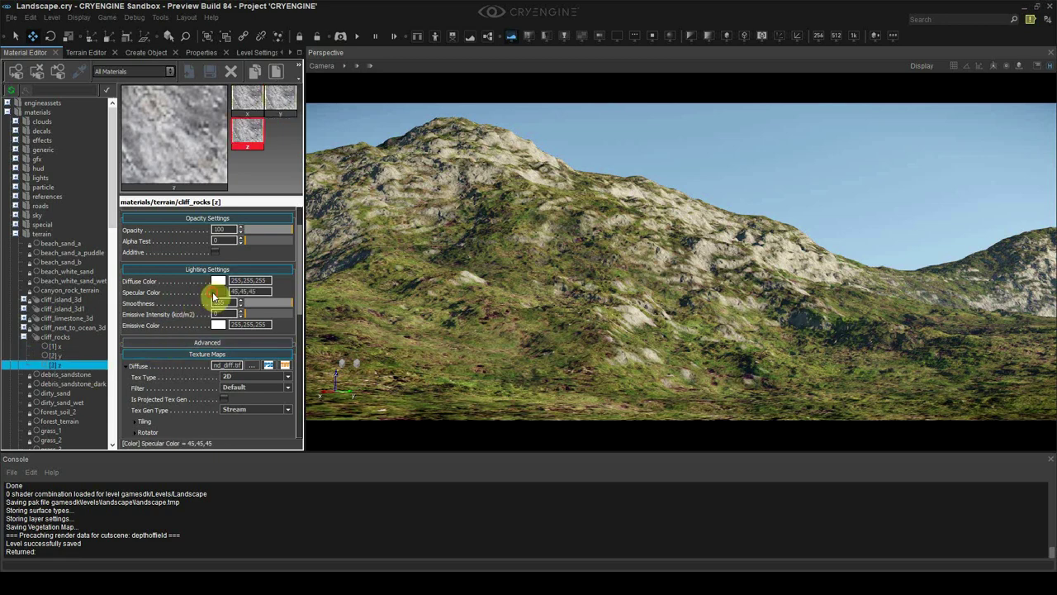
pyautogui.click(216, 293)
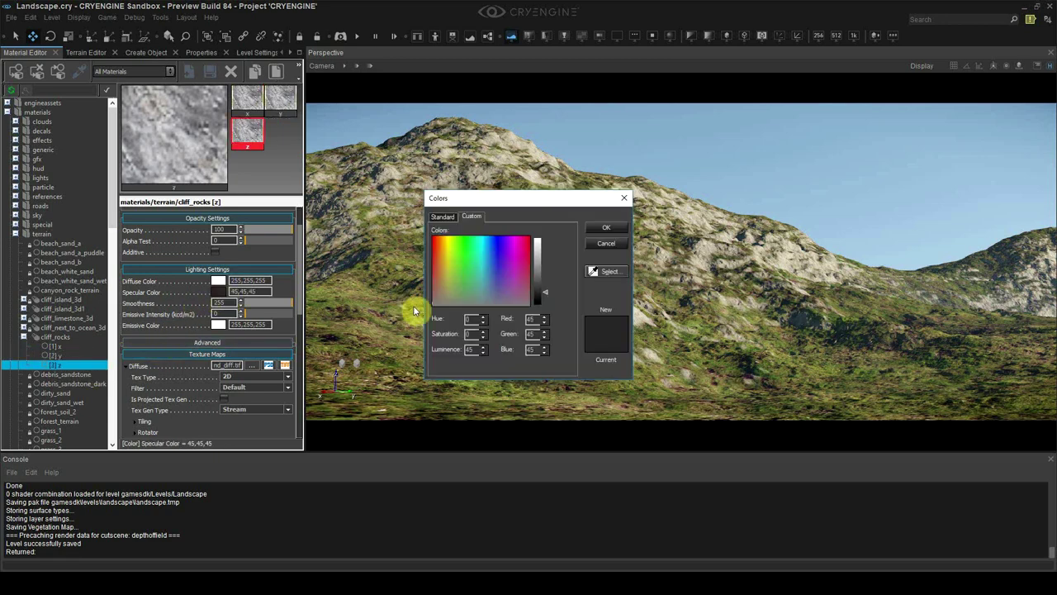
pyautogui.click(603, 240)
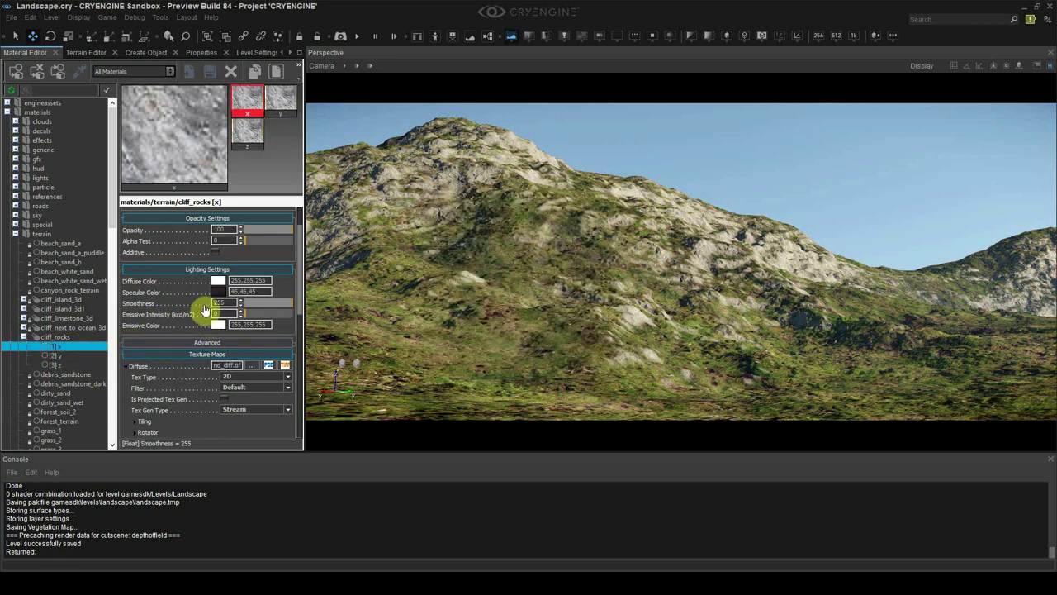
pyautogui.click(246, 293)
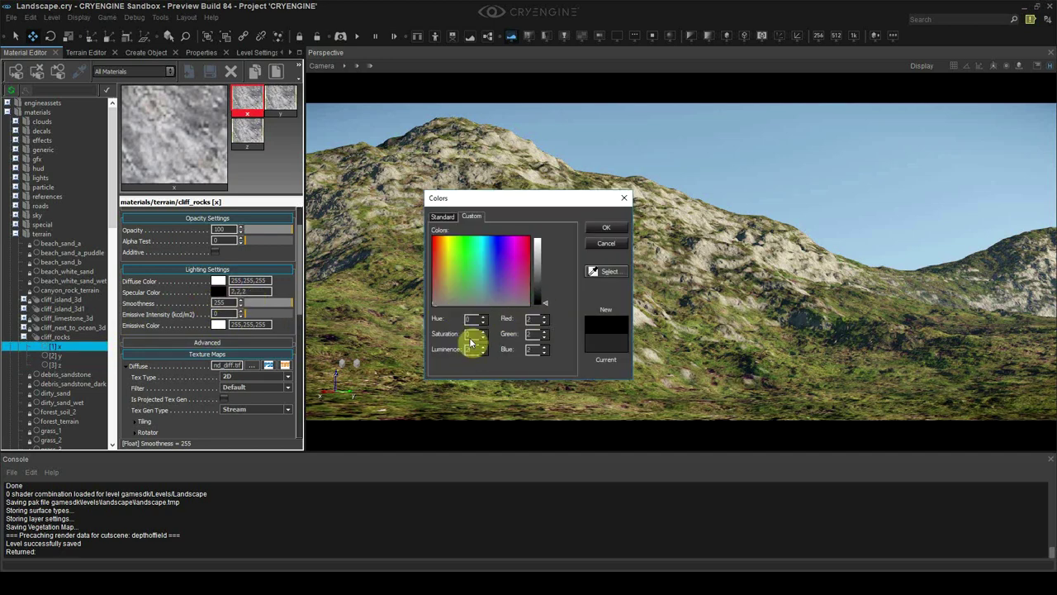
pyautogui.click(607, 246)
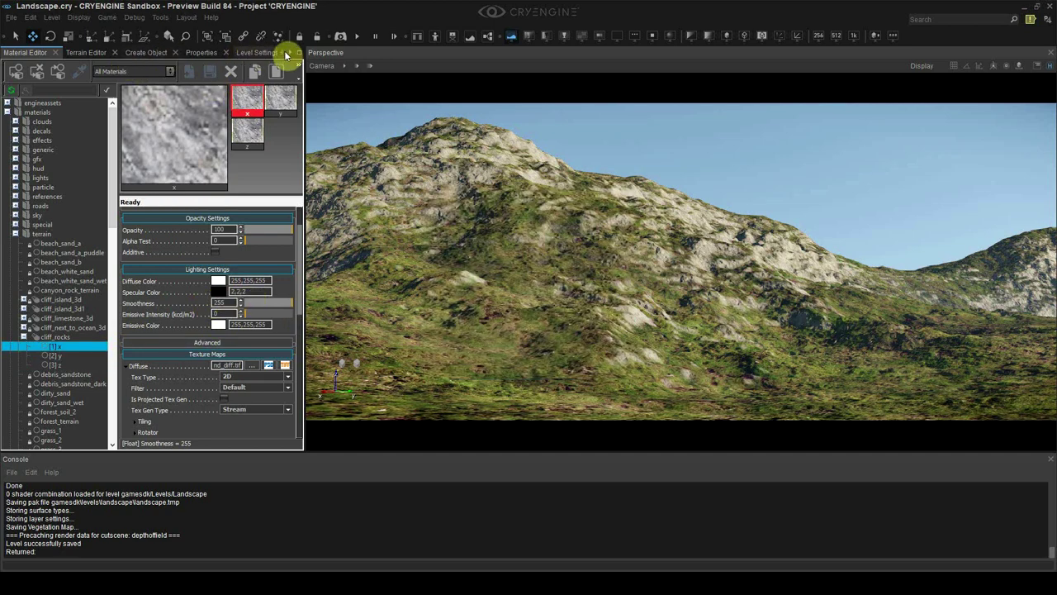
# - Set the sun direction to 258 in the environment settings
pyautogui.click(173, 52)
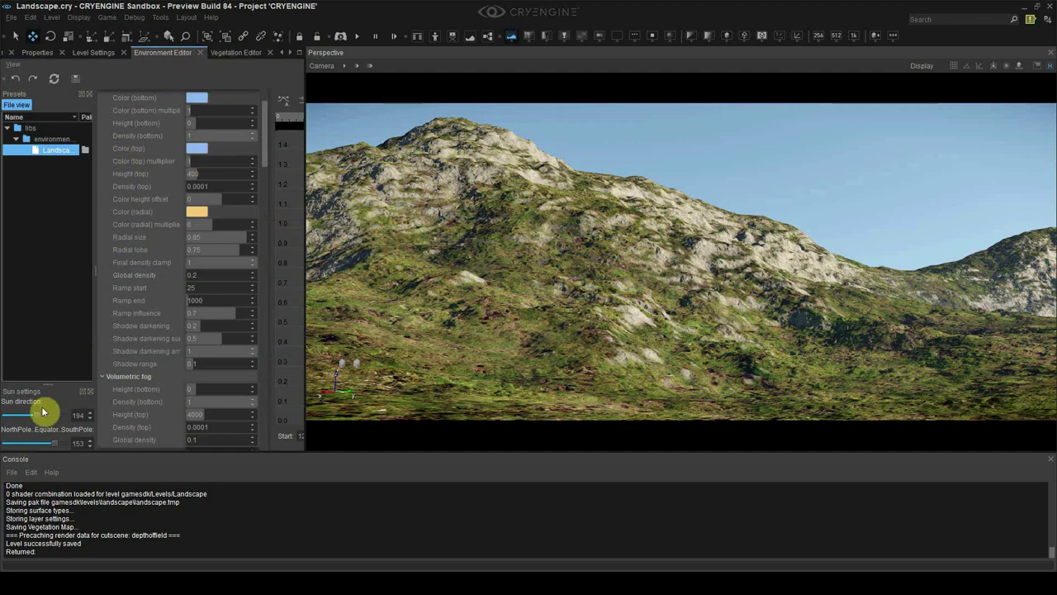
pyautogui.moveTo(48, 421); pyautogui.dragTo(49, 421)
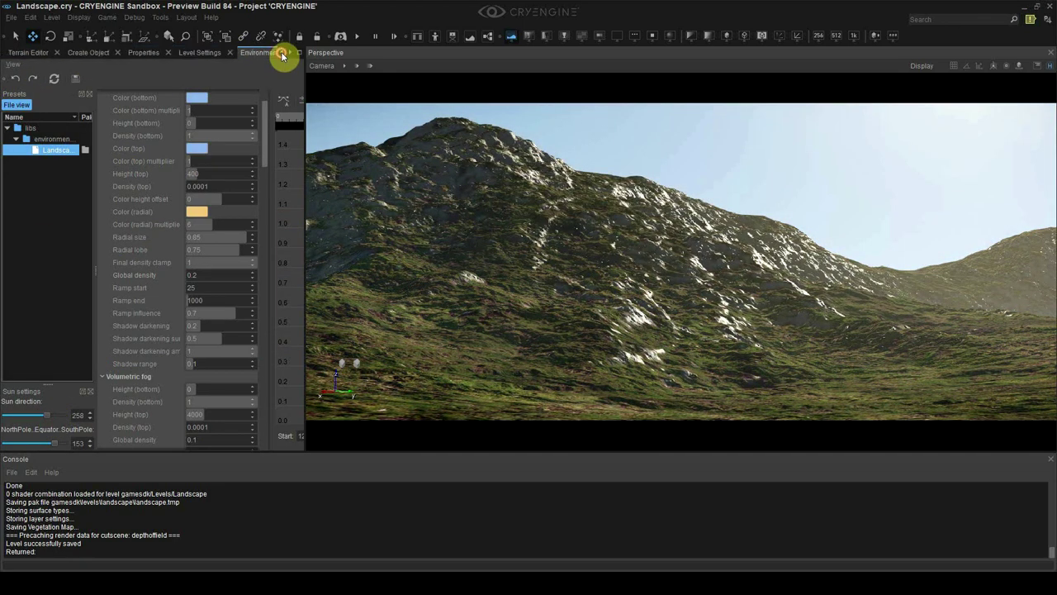
# - Sculpt ridges into the mountain with the Raise/Lower brush at an outside radius of 25, undoing unwanted strokes
pyautogui.click(30, 53)
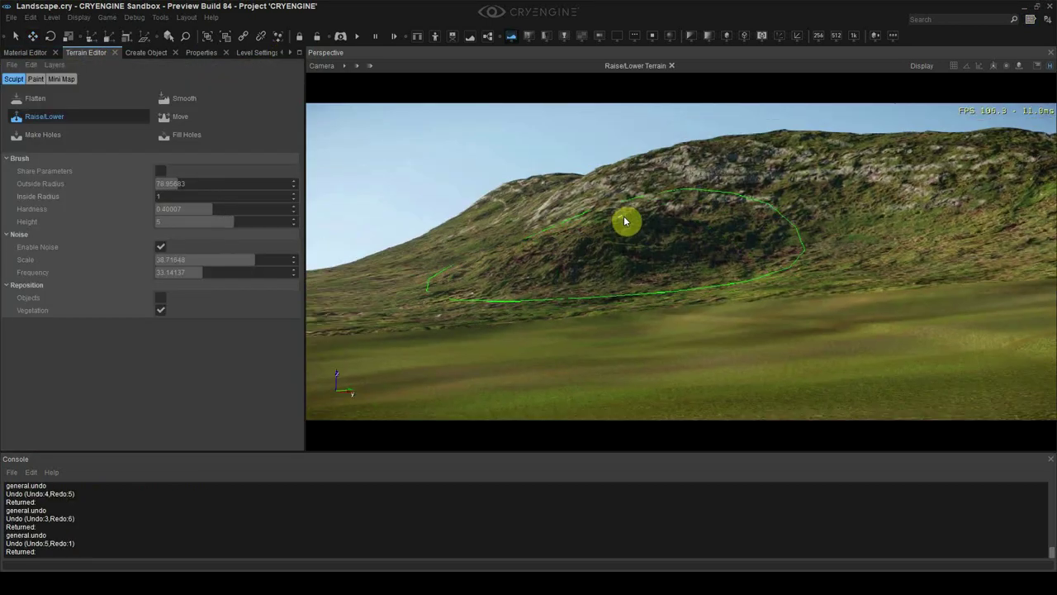
pyautogui.moveTo(624, 215)
pyautogui.mouseDown(button='right')
pyautogui.moveTo(796, 156)
pyautogui.moveTo(551, 233)
pyautogui.moveTo(489, 298)
pyautogui.moveTo(484, 327)
pyautogui.moveTo(707, 325)
pyautogui.mouseUp(button='right')
pyautogui.doubleClick(171, 184)
pyautogui.write('25')
pyautogui.press('Return')
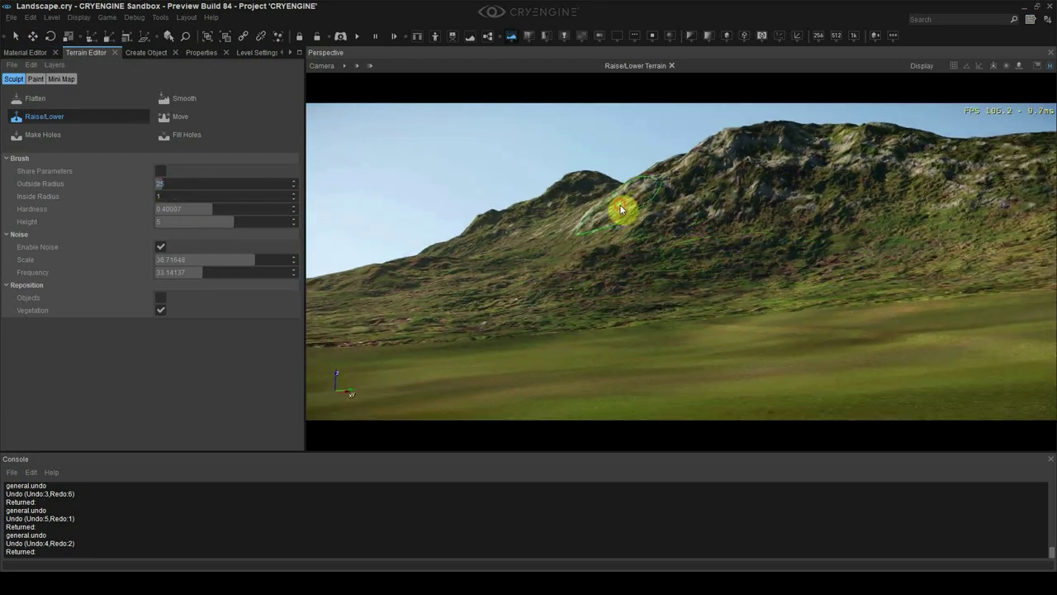
pyautogui.hotkey('ctrl', 'z')
pyautogui.moveTo(621, 209); pyautogui.dragTo(582, 194, button='right')
pyautogui.click(627, 327)
pyautogui.hotkey('ctrl', 'z')
pyautogui.click(612, 306)
pyautogui.hotkey('ctrl', 'z')
# - Set the brush hardness to about 0.24 and sculpt more rugged bumps along the mountain's slopes, undoing unwanted strokes
pyautogui.moveTo(212, 209); pyautogui.dragTo(189, 209)
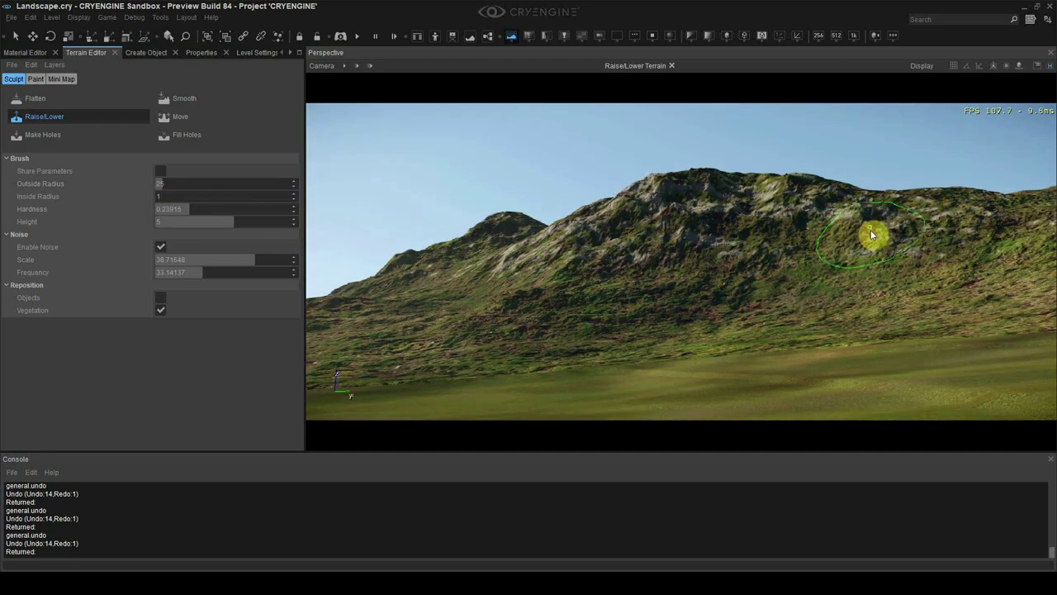
pyautogui.moveTo(870, 235)
pyautogui.mouseDown(button='right')
pyautogui.moveTo(884, 198)
pyautogui.moveTo(734, 179)
pyautogui.moveTo(851, 194)
pyautogui.mouseUp(button='right')
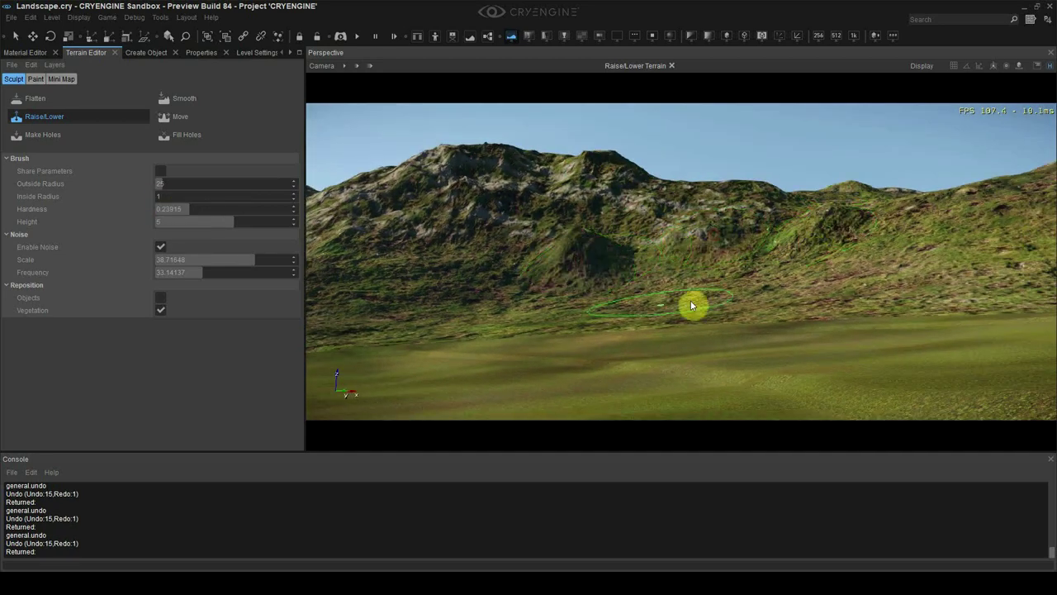
pyautogui.moveTo(692, 306); pyautogui.dragTo(727, 312, button='right')
pyautogui.hotkey('ctrl', 'z')
pyautogui.hotkey('ctrl', 'z')
pyautogui.hotkey('ctrl', 'z')
pyautogui.hotkey('ctrl', 'z')
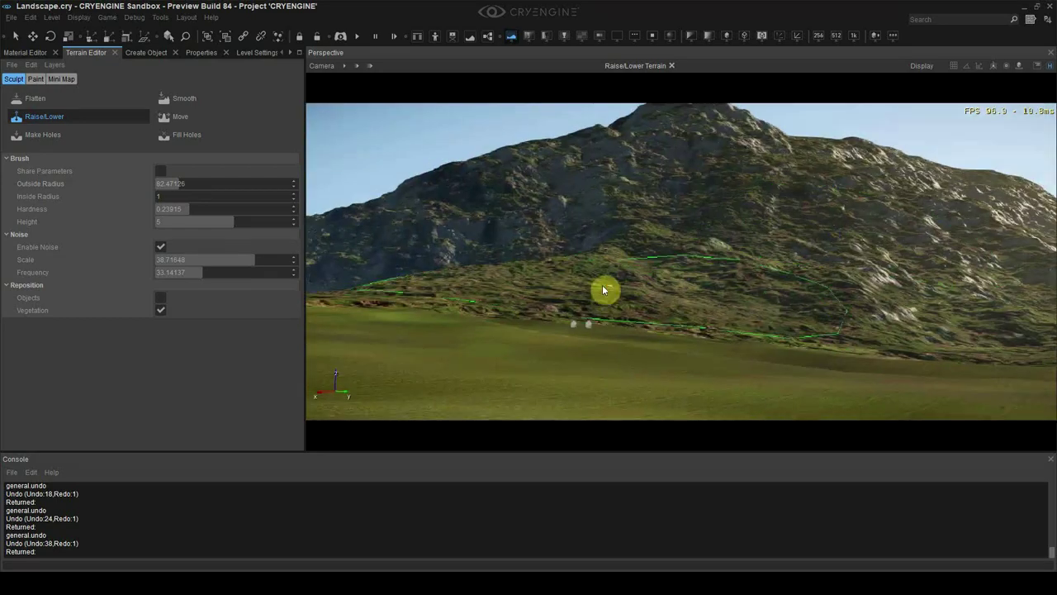
# - Sculpt the terrain at the mountain's foot and across the valley with an outside radius of about 82, undoing unwanted strokes
pyautogui.moveTo(604, 288); pyautogui.dragTo(506, 269, button='right')
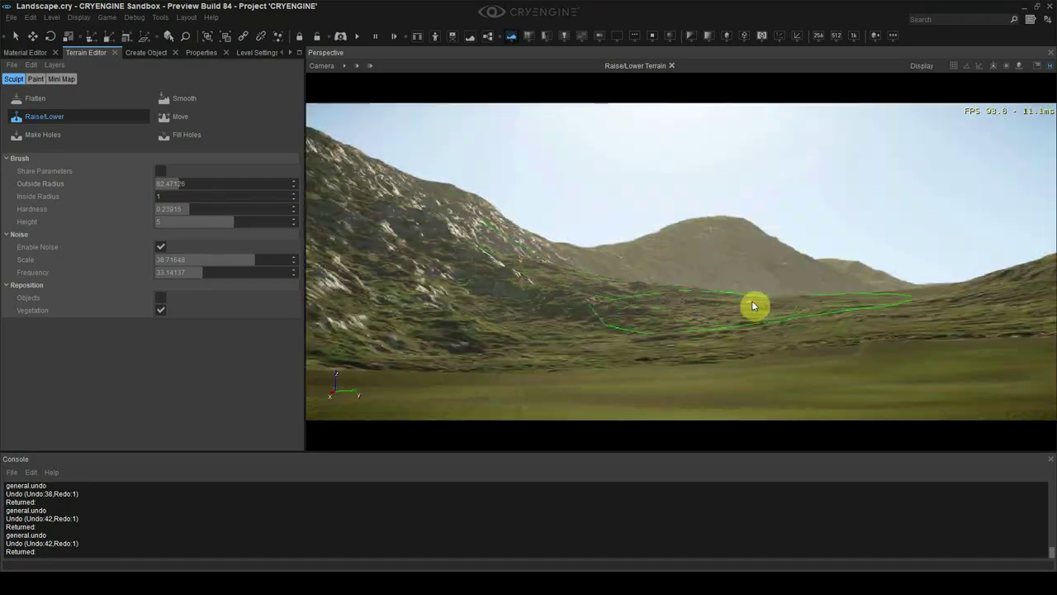
pyautogui.moveTo(755, 305)
pyautogui.mouseDown(button='right')
pyautogui.moveTo(840, 327)
pyautogui.moveTo(800, 267)
pyautogui.moveTo(627, 319)
pyautogui.moveTo(558, 227)
pyautogui.moveTo(719, 300)
pyautogui.mouseUp(button='right')
pyautogui.hotkey('ctrl', 'z')
pyautogui.hotkey('ctrl', 'z')
pyautogui.hotkey('ctrl', 'z')
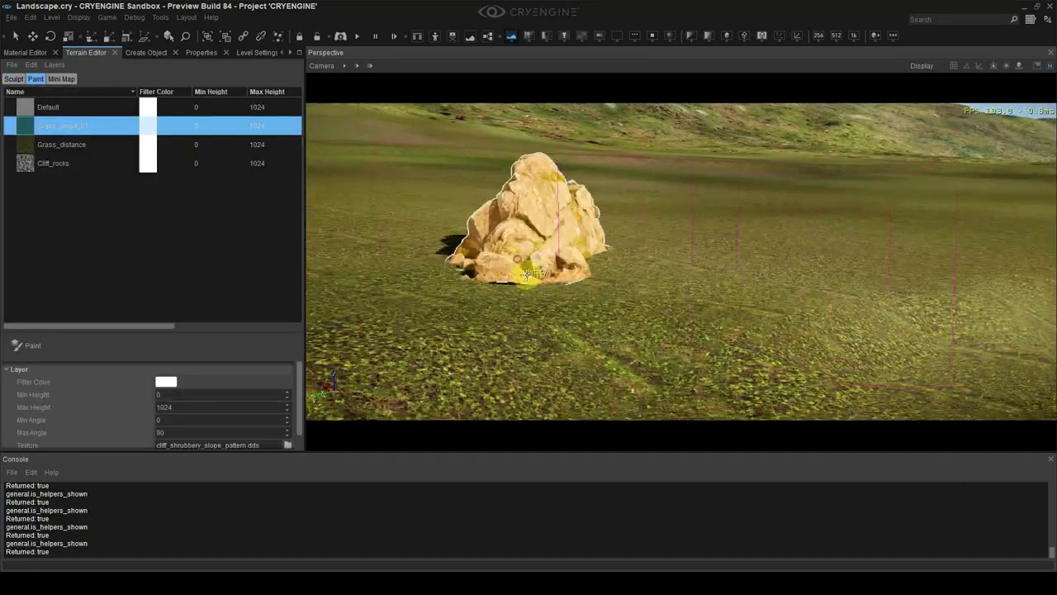
# - Position the rock formation on the grassy plain with the Move tool and save the level
pyautogui.moveTo(720, 300); pyautogui.dragTo(558, 169, button='right')
pyautogui.click(628, 346)
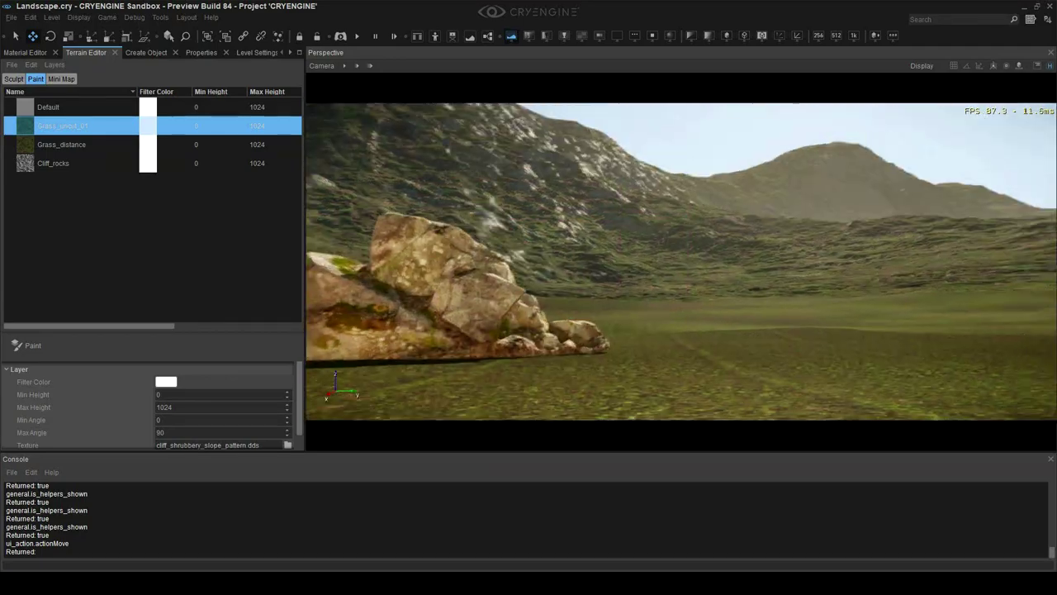
pyautogui.moveTo(558, 170); pyautogui.dragTo(743, 275, button='right')
pyautogui.hotkey('ctrl', 's')
# - Paint vegetation from the whole Grass group, with all three grass_clumps variants, onto the plain near the rock
pyautogui.click(94, 54)
pyautogui.click(184, 53)
pyautogui.click(39, 108)
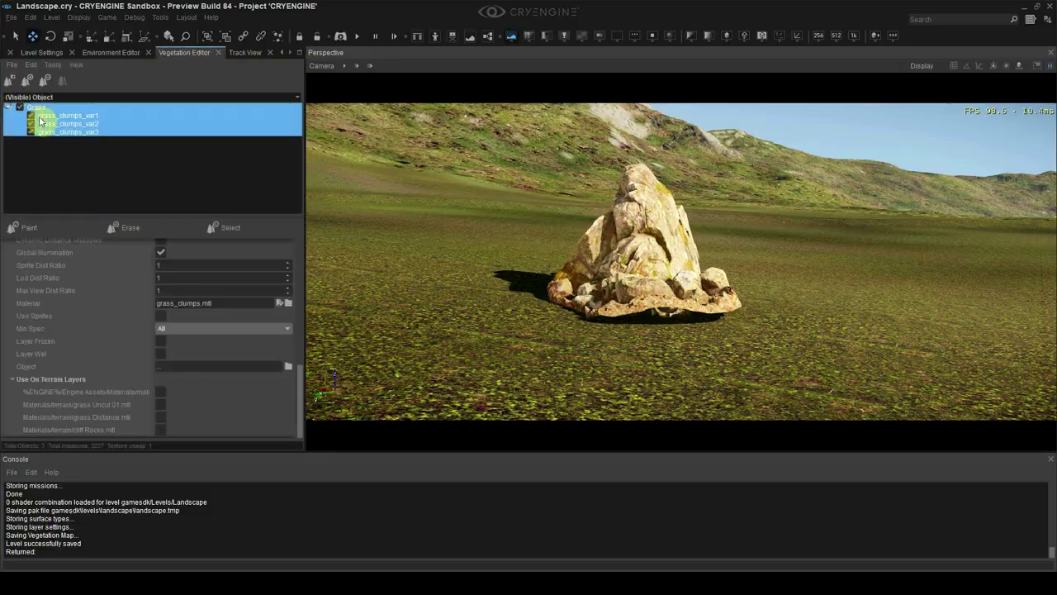
pyautogui.click(49, 226)
pyautogui.moveTo(547, 324); pyautogui.dragTo(623, 372)
pyautogui.moveTo(623, 372)
pyautogui.mouseDown(button='right')
pyautogui.moveTo(682, 371)
pyautogui.moveTo(810, 300)
pyautogui.mouseUp(button='right')
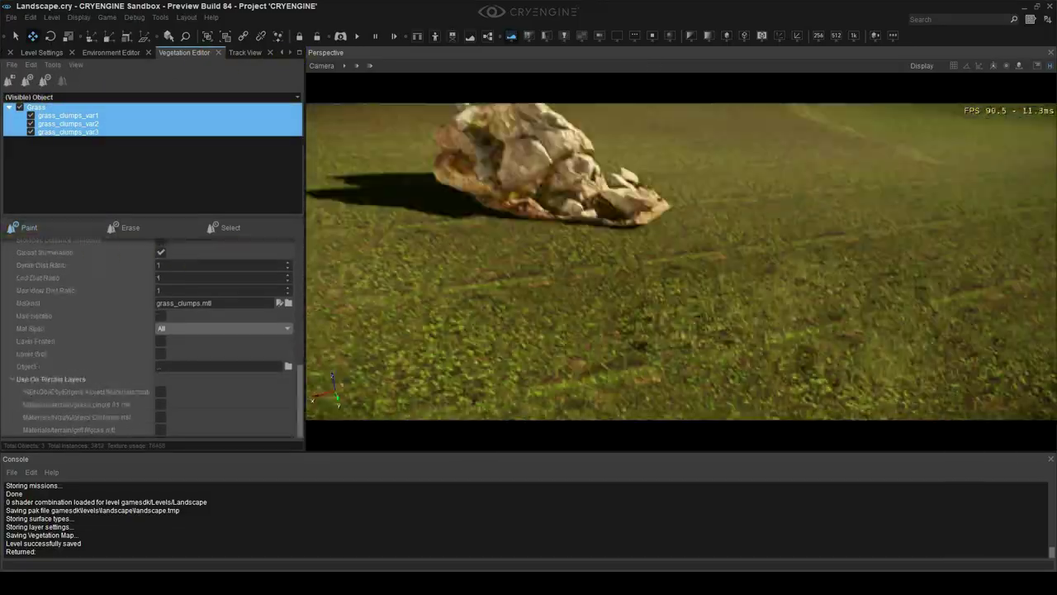
pyautogui.moveTo(810, 300); pyautogui.dragTo(722, 200, button='right')
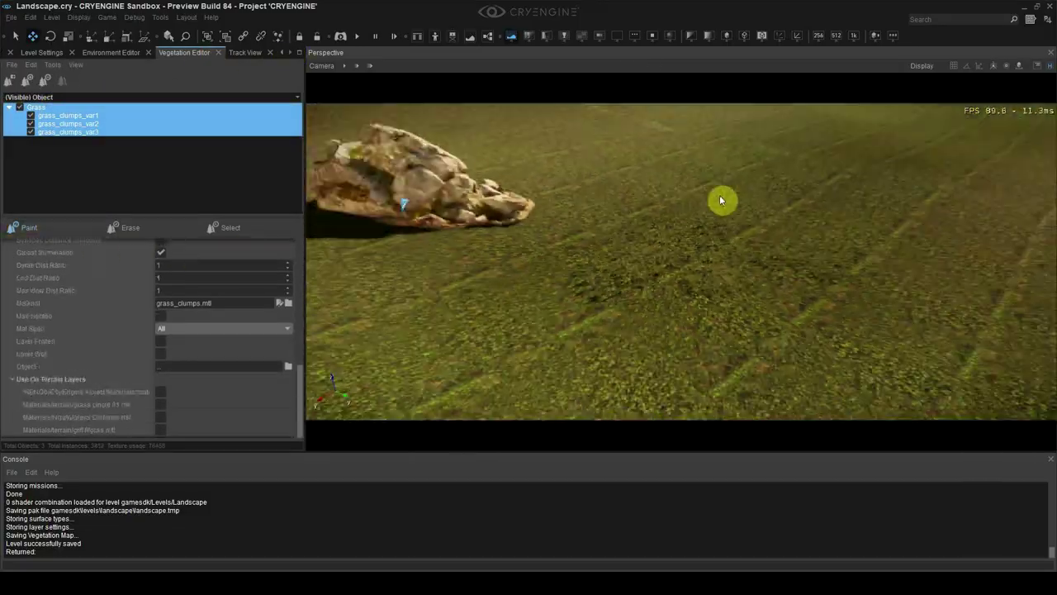
# - Try painting the Default layer over the ground around the rock and grass clumps, and undo the strokes
pyautogui.click(283, 52)
pyautogui.click(283, 52)
pyautogui.click(282, 52)
pyautogui.click(283, 53)
pyautogui.click(87, 53)
pyautogui.click(37, 80)
pyautogui.click(33, 345)
pyautogui.click(738, 316)
pyautogui.hotkey('ctrl', 'z')
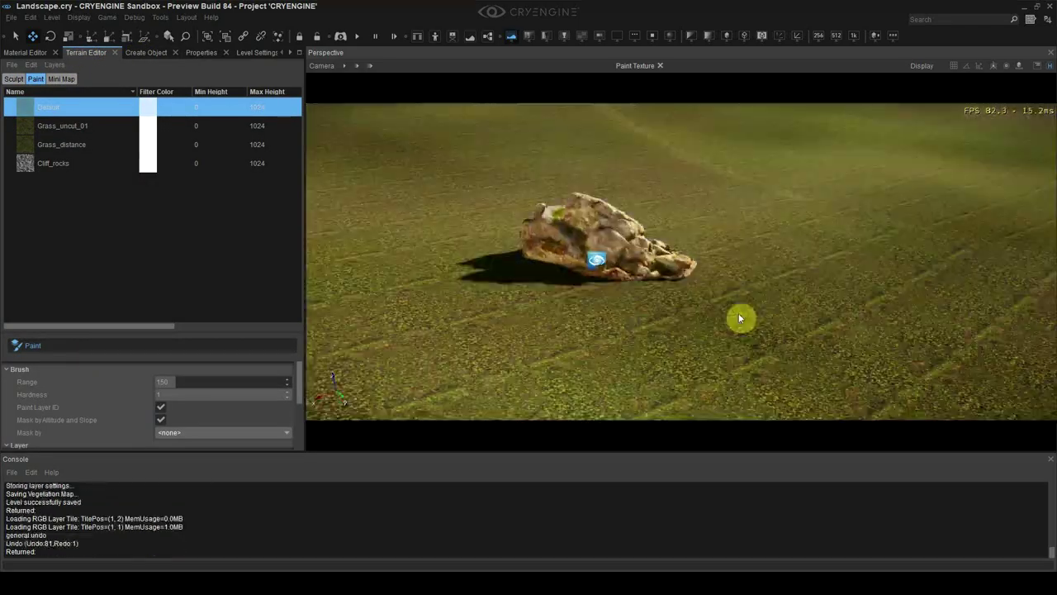
pyautogui.moveTo(739, 316)
pyautogui.mouseDown(button='right')
pyautogui.moveTo(658, 272)
pyautogui.moveTo(824, 315)
pyautogui.mouseUp(button='right')
pyautogui.click(658, 271)
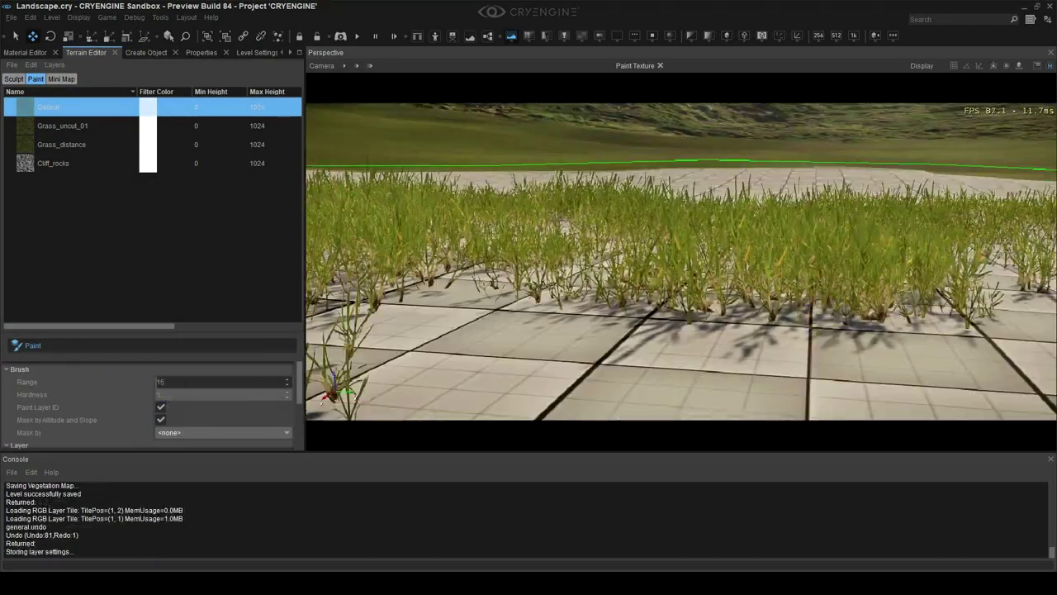
pyautogui.hotkey('ctrl', 'z')
pyautogui.moveTo(767, 337); pyautogui.dragTo(751, 322, button='right')
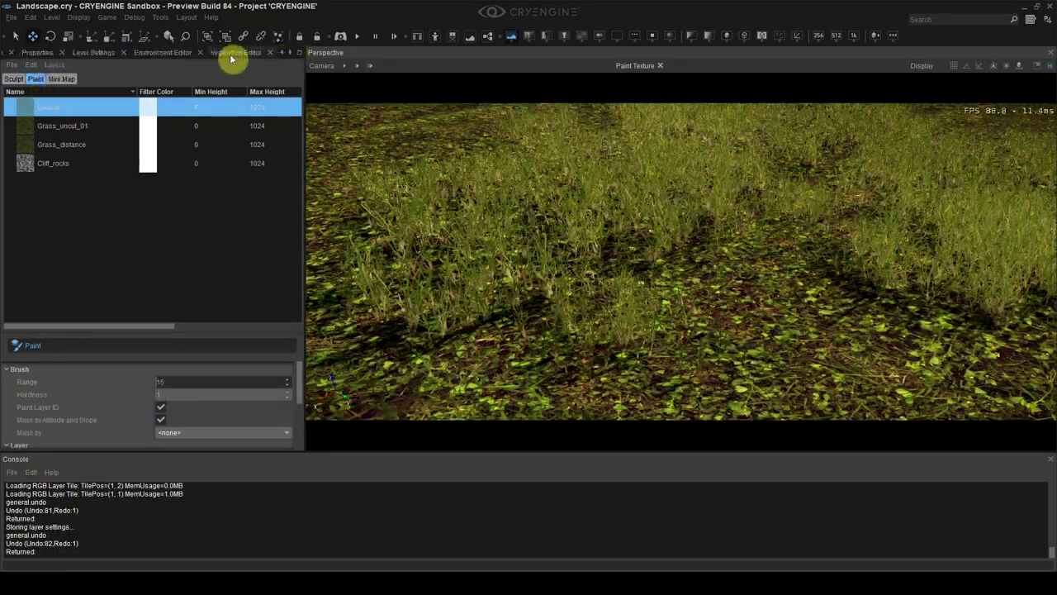
# - Pick the material at the painted grass clumps from the scene and open its color for editing
pyautogui.click(232, 56)
pyautogui.click(282, 52)
pyautogui.click(282, 52)
pyautogui.click(282, 52)
pyautogui.click(27, 53)
pyautogui.click(79, 72)
pyautogui.click(634, 269)
pyautogui.click(219, 326)
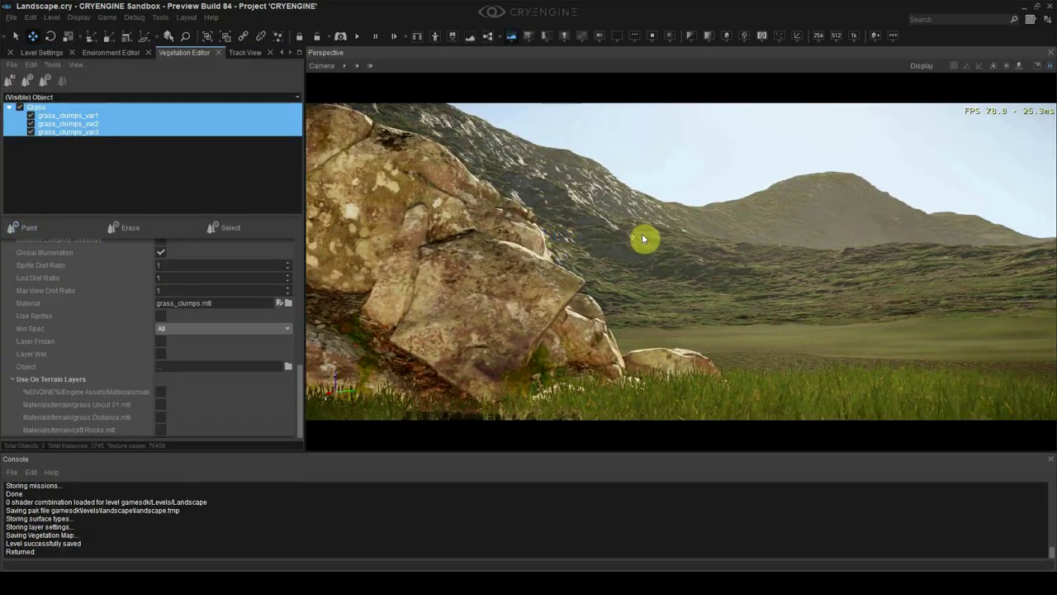
# - Run the level in game mode and walk around the rock formation to inspect the grass, rock and surrounding terrain
pyautogui.moveTo(643, 236); pyautogui.dragTo(650, 241, button='right')
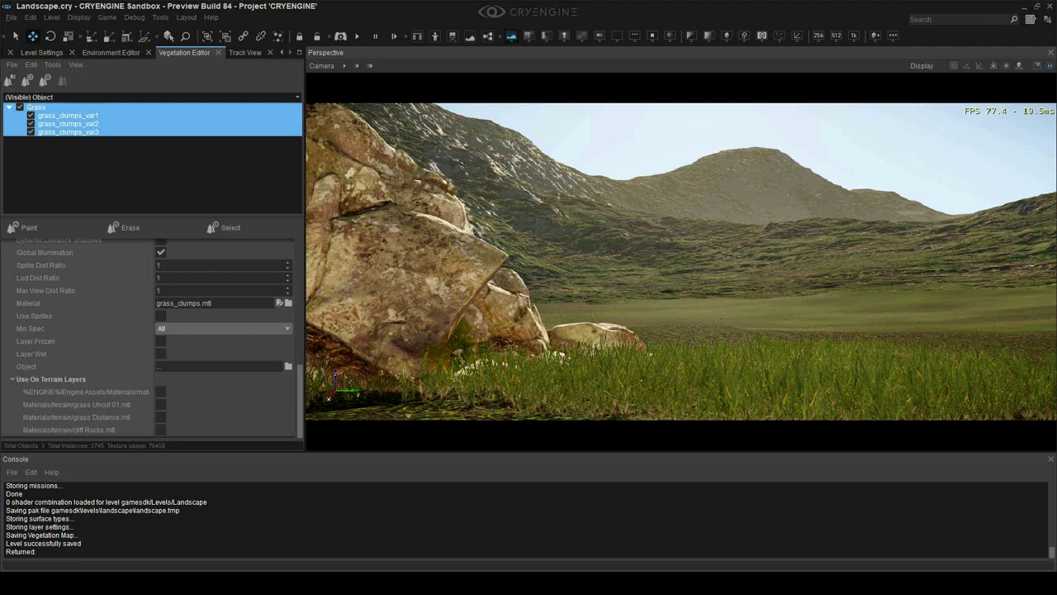
pyautogui.hotkey('ctrl', 'g')
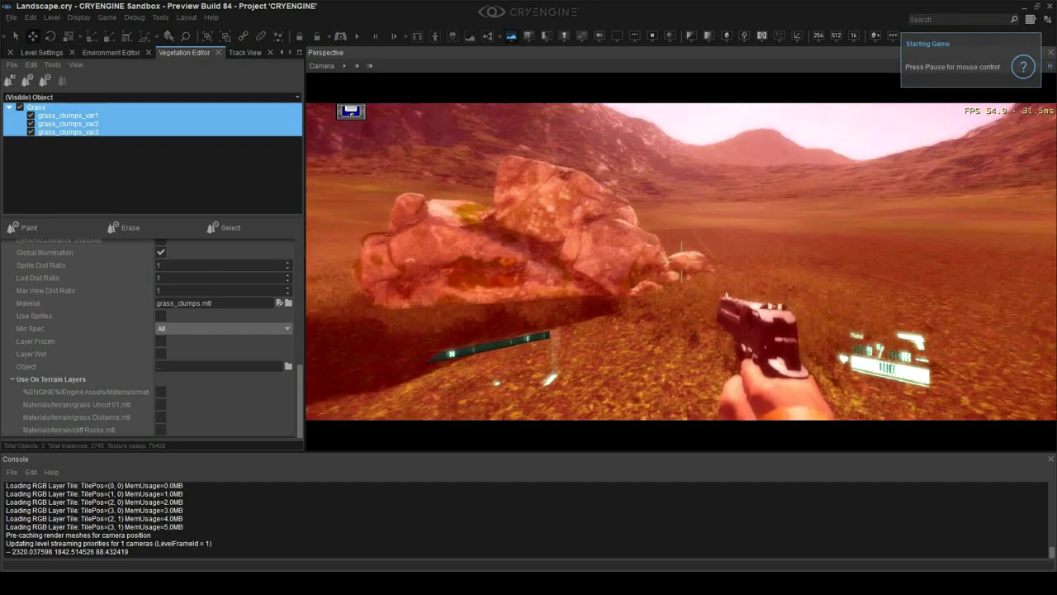
pyautogui.press('w')
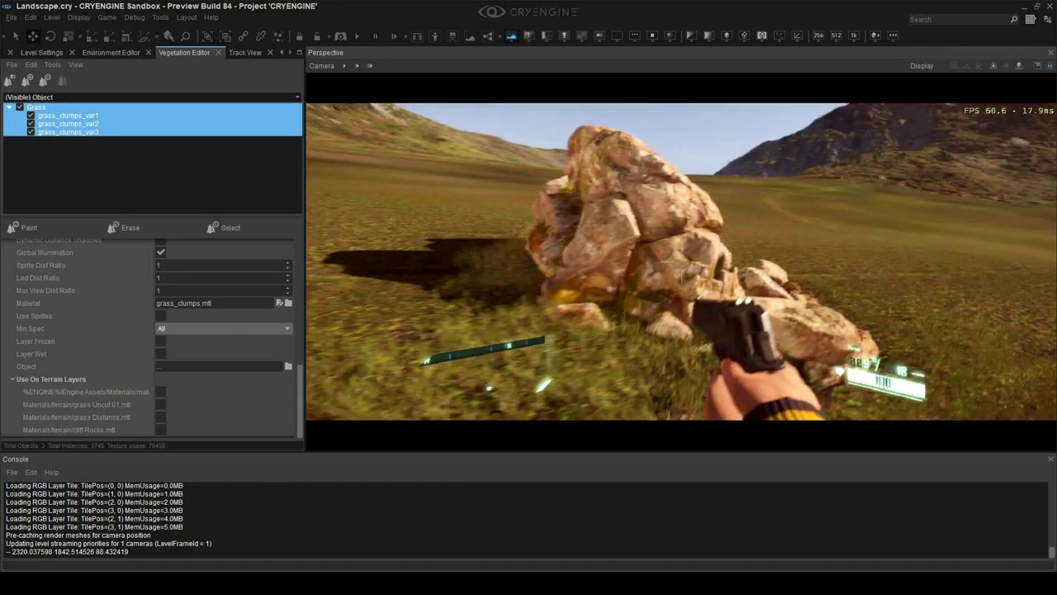
pyautogui.press('w')
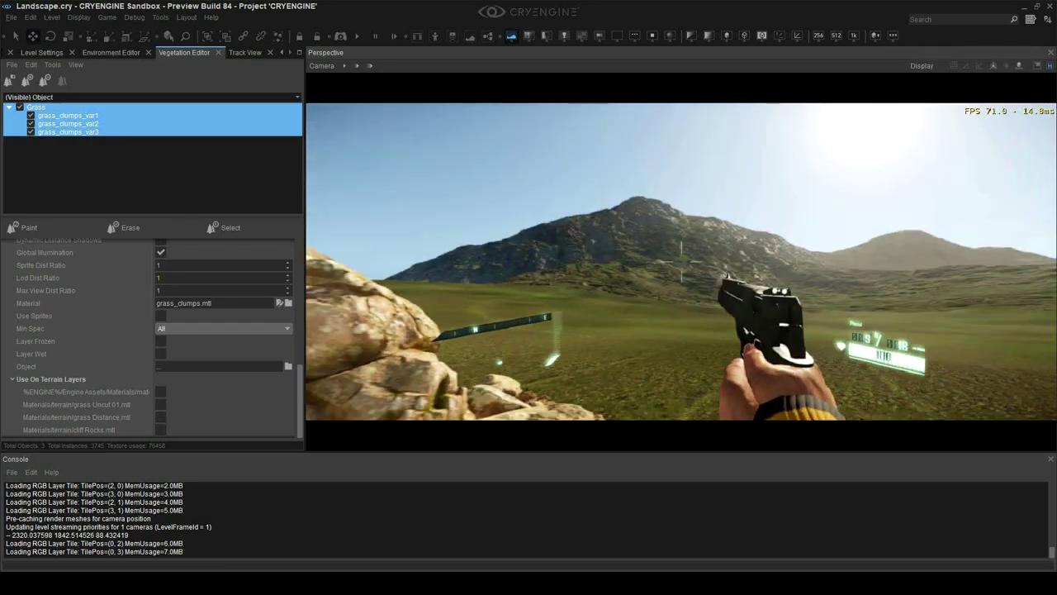
pyautogui.press('w')
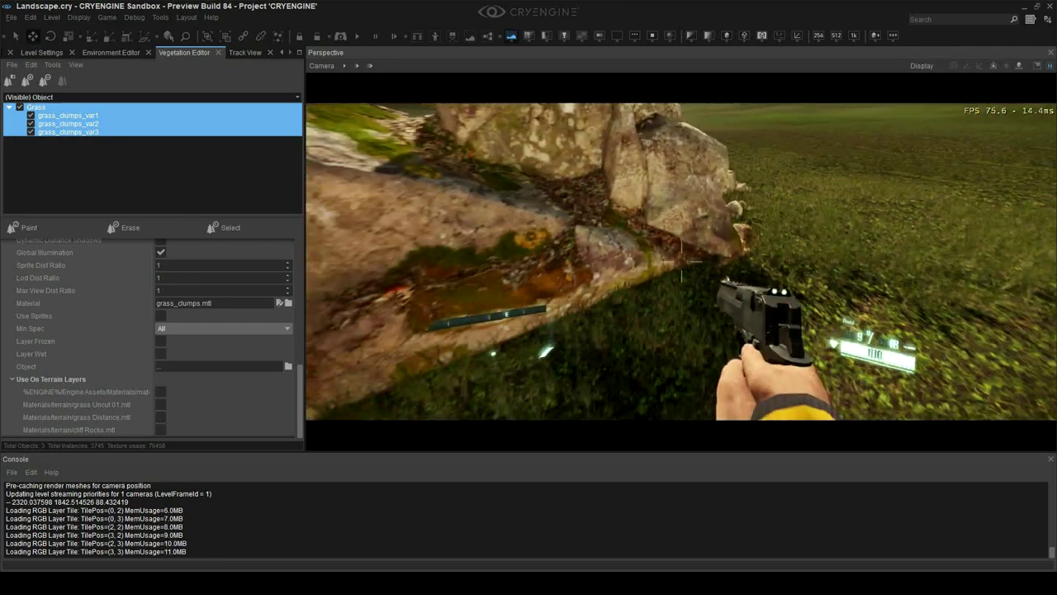
pyautogui.press('s')
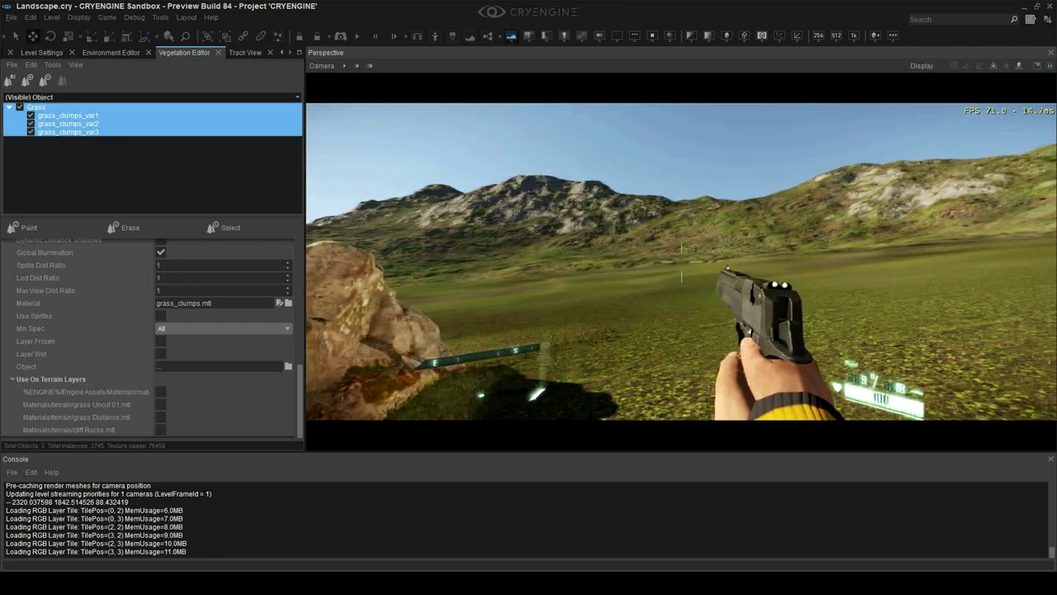
pyautogui.press('w')
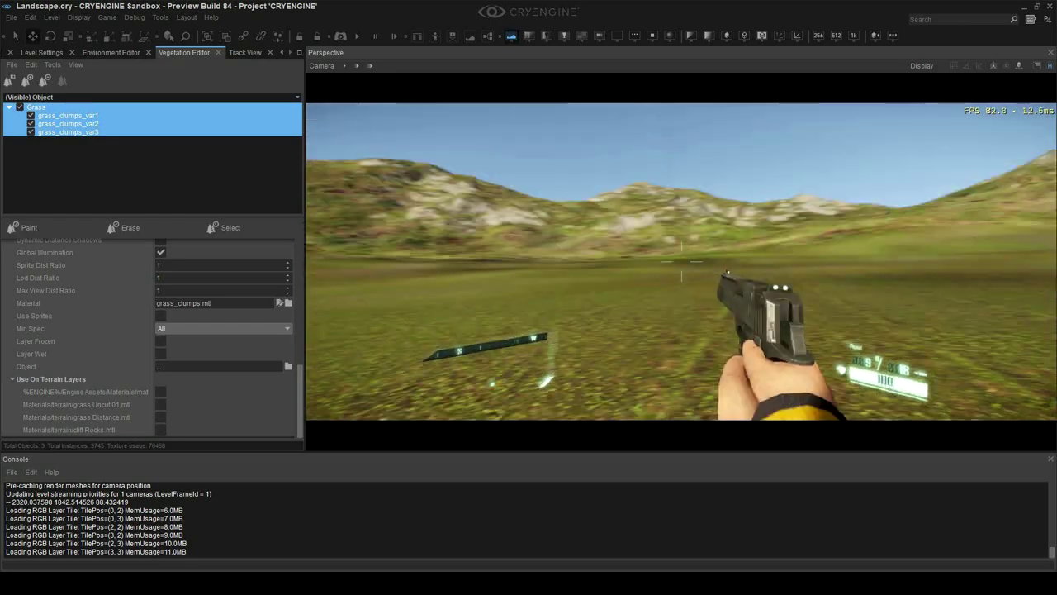
pyautogui.press('w')
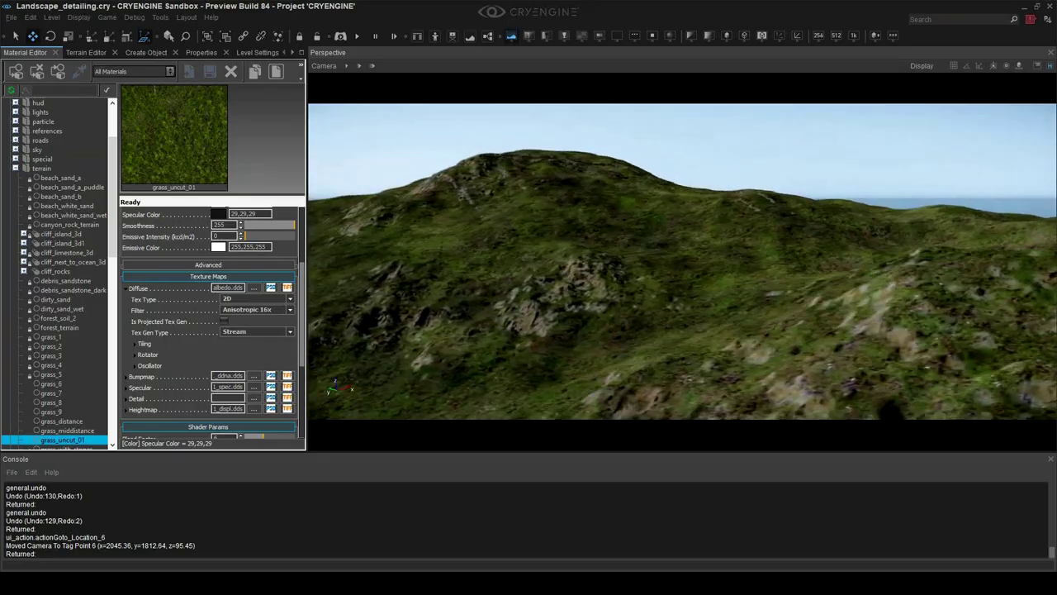
# - Examine the detailed grassy hillside and cliffs of the Landscape_detailing level in the editor and in game mode
pyautogui.moveTo(702, 269); pyautogui.dragTo(768, 274, button='right')
pyautogui.moveTo(661, 269)
pyautogui.mouseDown(button='right')
pyautogui.moveTo(694, 270)
pyautogui.moveTo(640, 296)
pyautogui.moveTo(667, 289)
pyautogui.mouseUp(button='right')
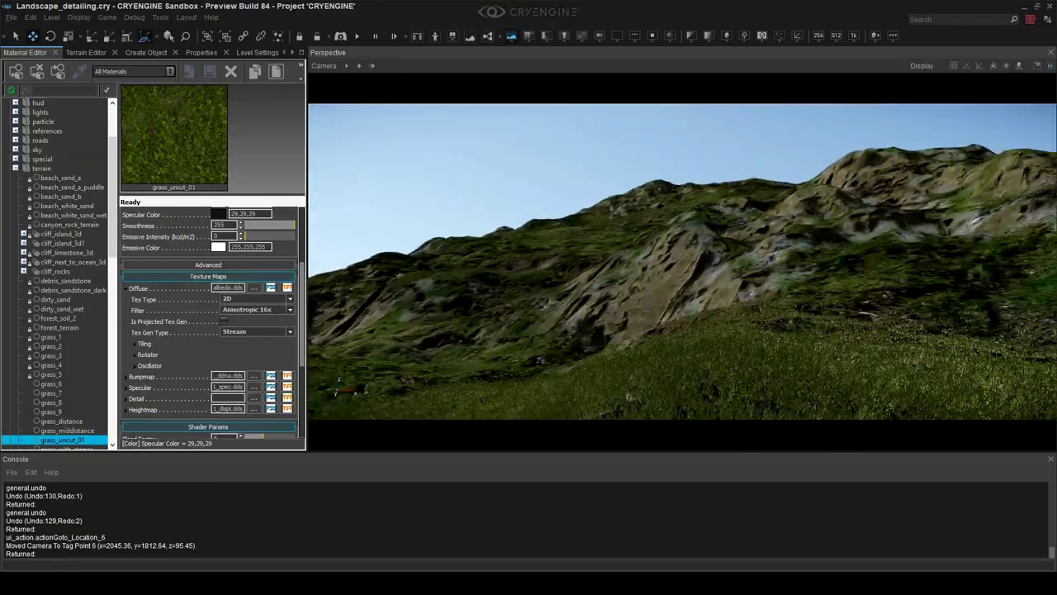
pyautogui.hotkey('ctrl', 'g')
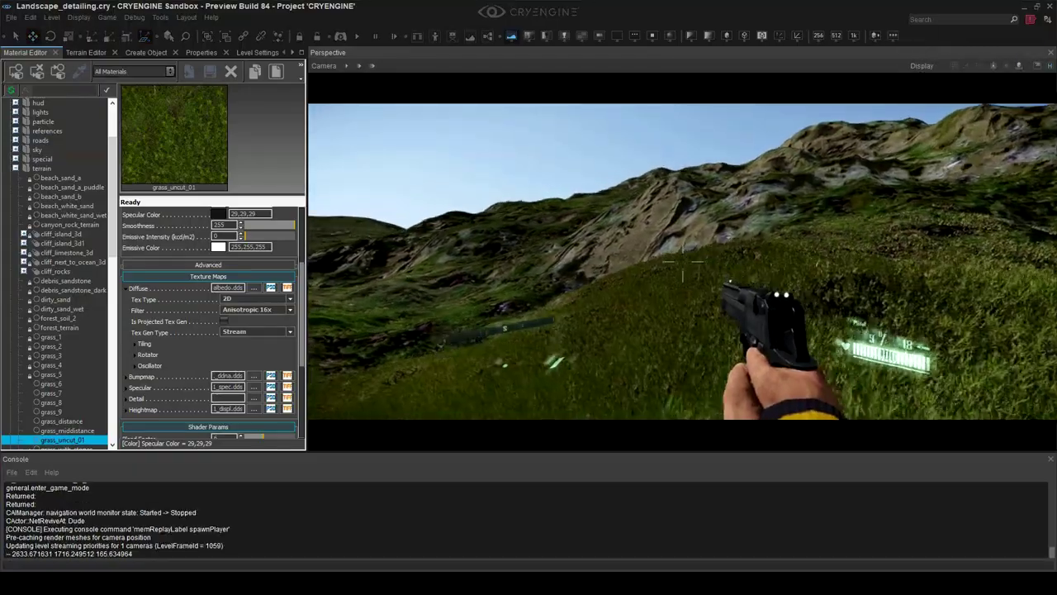
pyautogui.press('Escape')
pyautogui.press('w')
pyautogui.moveTo(682, 261); pyautogui.dragTo(720, 281, button='right')
pyautogui.scroll(1, 510, 171)
# - Try flattening the foreground grassy ridge with outside radii of about 54 and 14, and undo the strokes
pyautogui.click(89, 54)
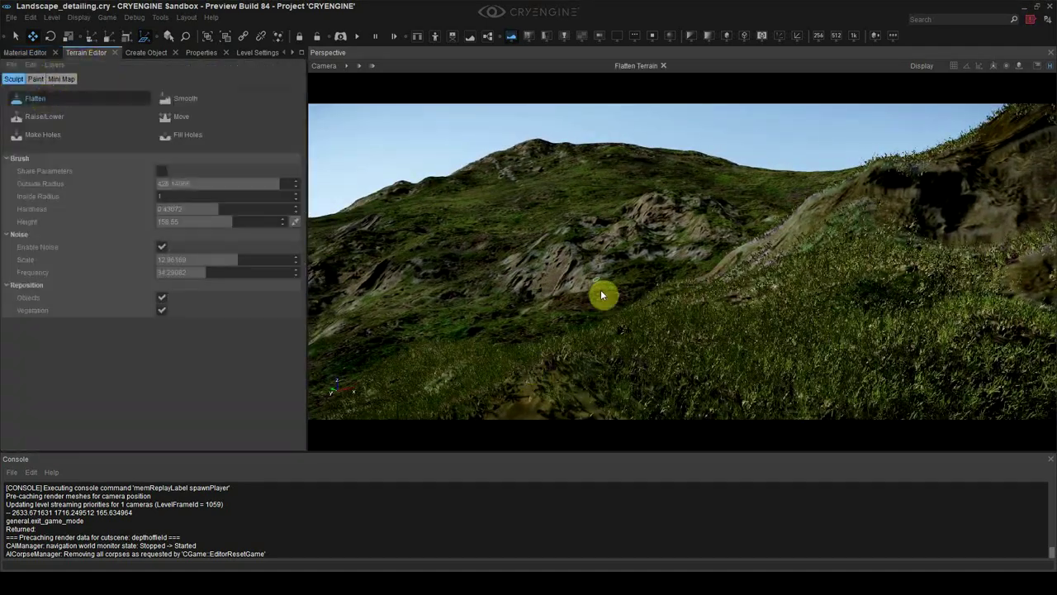
pyautogui.moveTo(601, 294); pyautogui.dragTo(634, 216, button='right')
pyautogui.moveTo(195, 185); pyautogui.dragTo(169, 184)
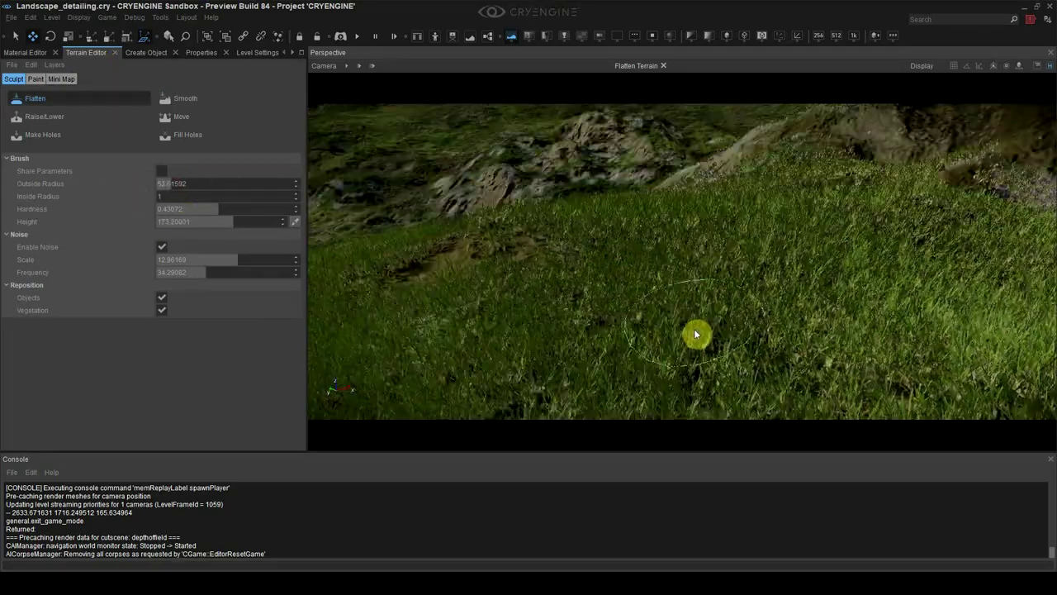
pyautogui.hotkey('ctrl', 'z')
pyautogui.moveTo(696, 336); pyautogui.dragTo(716, 291, button='right')
pyautogui.keyDown('ctrl'); pyautogui.click(778, 209); pyautogui.keyUp('ctrl')
pyautogui.doubleClick(169, 183)
pyautogui.write('14')
pyautogui.moveTo(593, 233)
pyautogui.mouseDown()
pyautogui.moveTo(634, 231)
pyautogui.moveTo(619, 276)
pyautogui.mouseUp()
pyautogui.moveTo(677, 313)
pyautogui.mouseDown(button='right')
pyautogui.moveTo(677, 240)
pyautogui.moveTo(722, 290)
pyautogui.mouseUp(button='right')
pyautogui.hotkey('ctrl', 'z')
pyautogui.hotkey('ctrl', 'z')
pyautogui.hotkey('ctrl', 'z')
pyautogui.hotkey('ctrl', 'z')
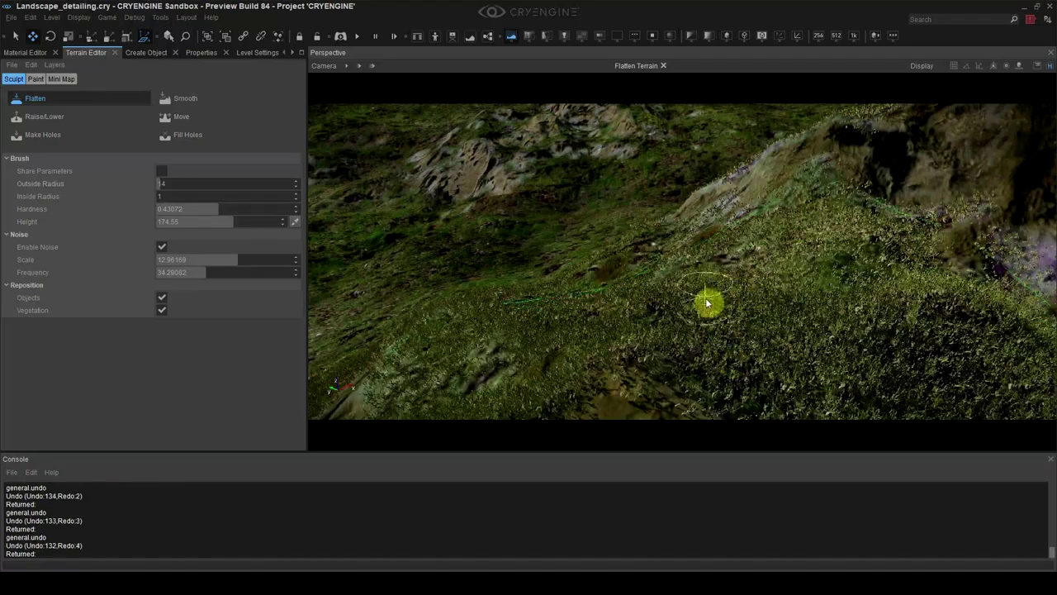
# - Flatten the foreground ridge to a height sampled from the terrain, using an outside radius of about 19.7
pyautogui.keyDown('ctrl'); pyautogui.click(660, 244); pyautogui.keyUp('ctrl')
pyautogui.moveTo(661, 244); pyautogui.dragTo(631, 272)
pyautogui.moveTo(632, 272); pyautogui.dragTo(611, 326, button='right')
pyautogui.hotkey('ctrl', 'z')
pyautogui.moveTo(174, 186); pyautogui.dragTo(176, 186)
pyautogui.moveTo(625, 368); pyautogui.dragTo(602, 383)
# - Check the flattened ridge in game mode and change the viewport camera's field of view
pyautogui.hotkey('ctrl', 'g')
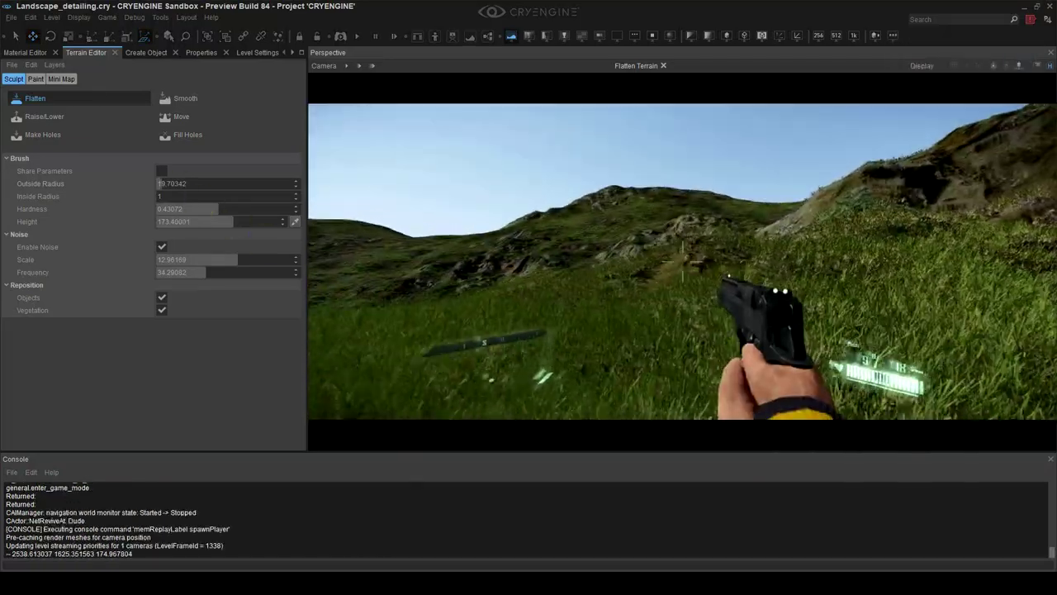
pyautogui.press('Escape')
pyautogui.click(323, 66)
pyautogui.click(482, 142)
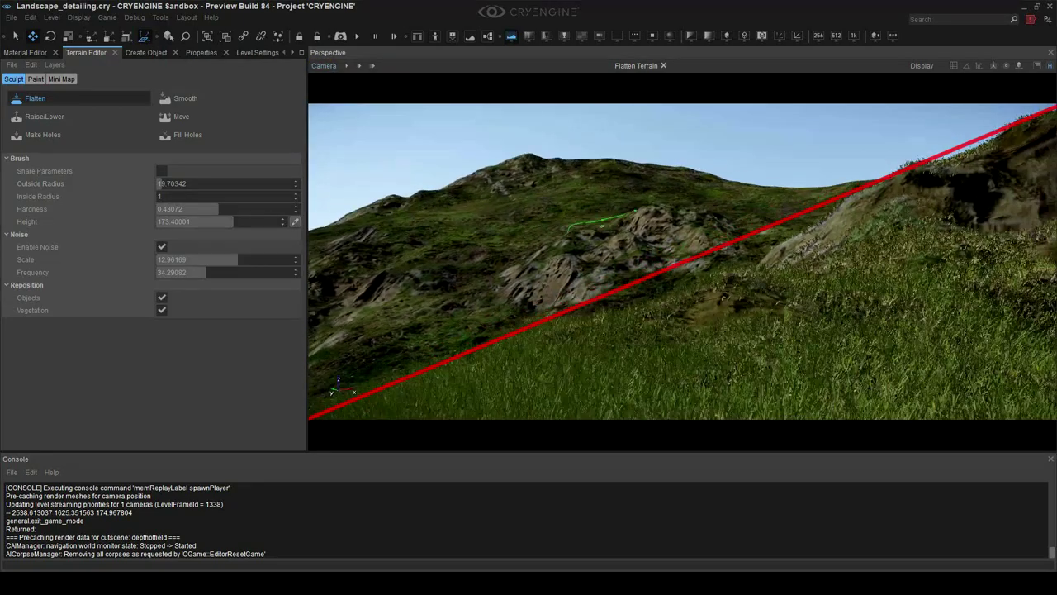
pyautogui.press('Escape')
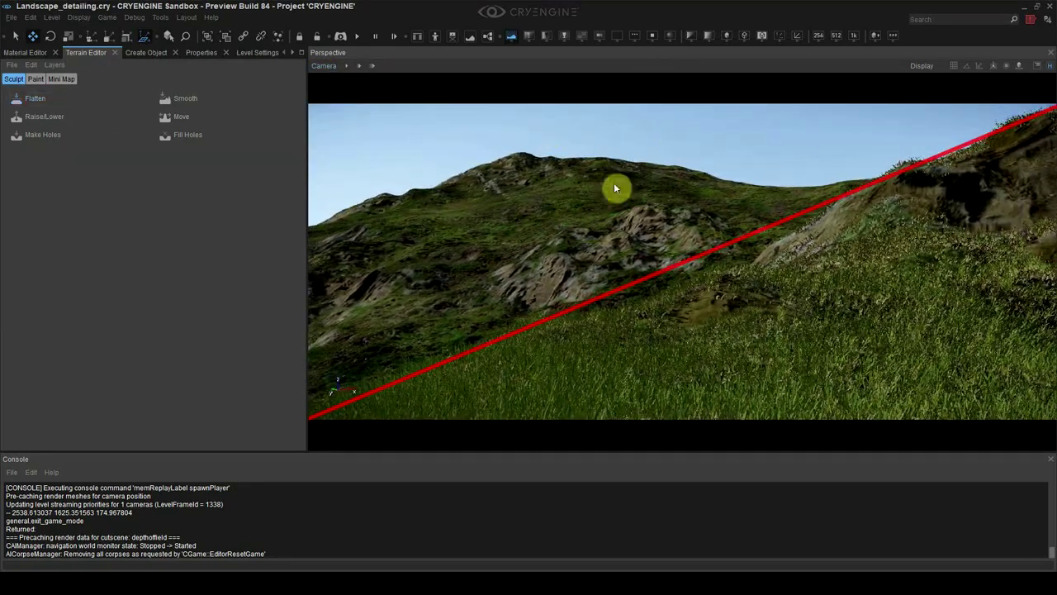
# - Save the level under the new name Landscape_grass
pyautogui.click(12, 16)
pyautogui.click(33, 78)
pyautogui.moveTo(493, 311); pyautogui.dragTo(550, 309)
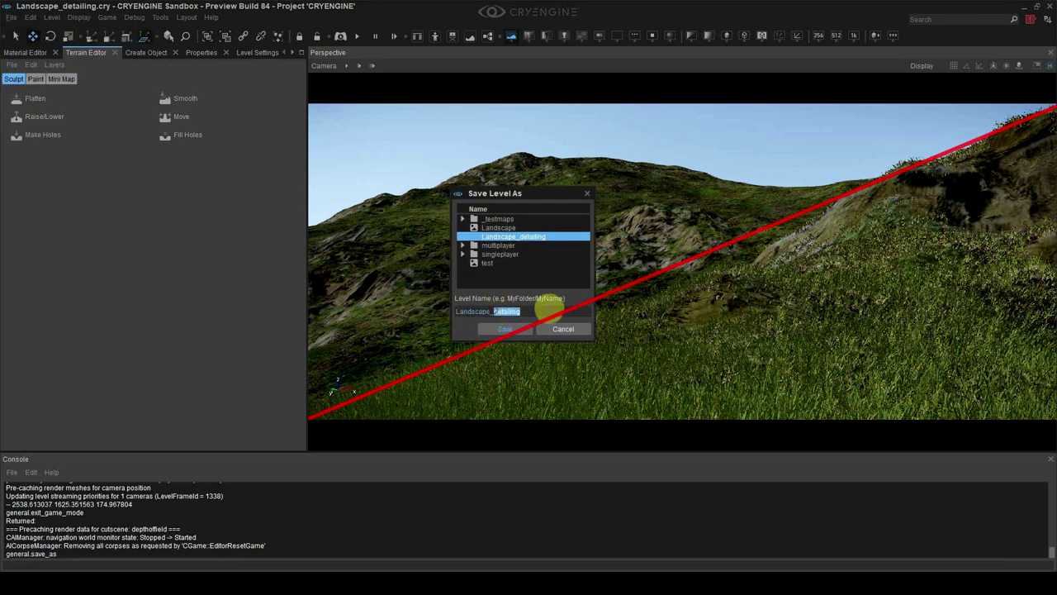
pyautogui.write('grass')
pyautogui.press('Return')
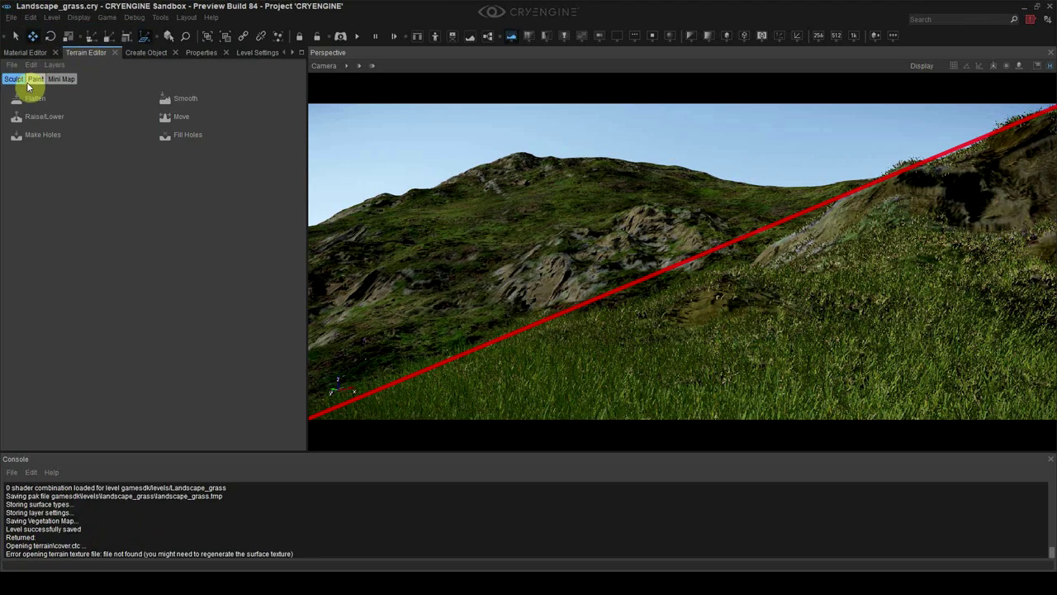
# - Disable the Grass group's use on the terrain layers and paint the Grass_uncut_01 layer over the foreground ridge
pyautogui.click(186, 52)
pyautogui.click(161, 404)
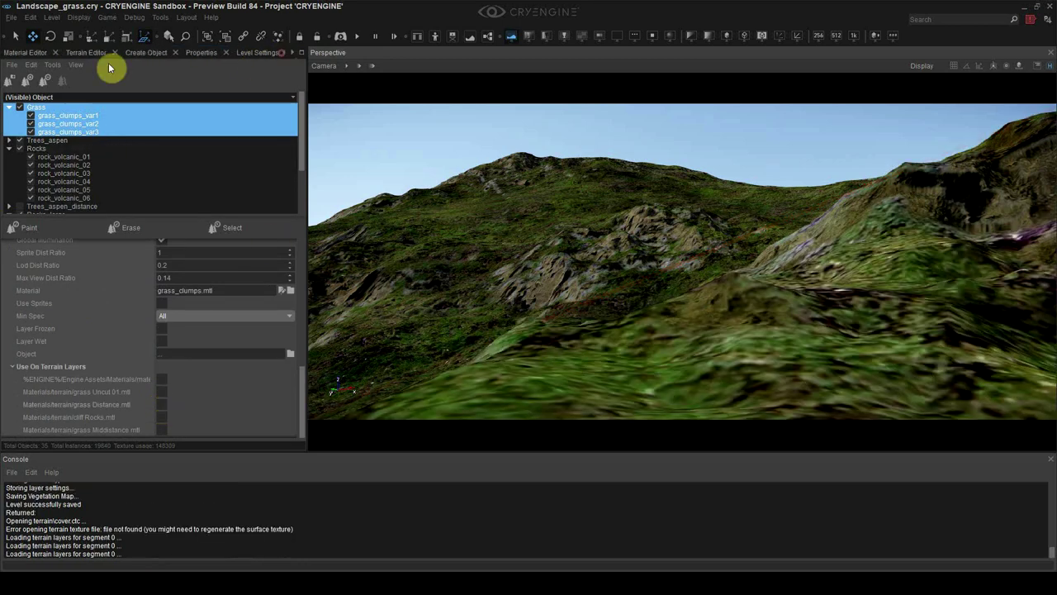
pyautogui.click(85, 52)
pyautogui.click(72, 185)
pyautogui.click(79, 344)
pyautogui.moveTo(694, 350); pyautogui.dragTo(942, 335)
pyautogui.hotkey('ctrl', 'z')
pyautogui.moveTo(896, 293)
pyautogui.mouseDown()
pyautogui.moveTo(809, 319)
pyautogui.moveTo(991, 330)
pyautogui.mouseUp()
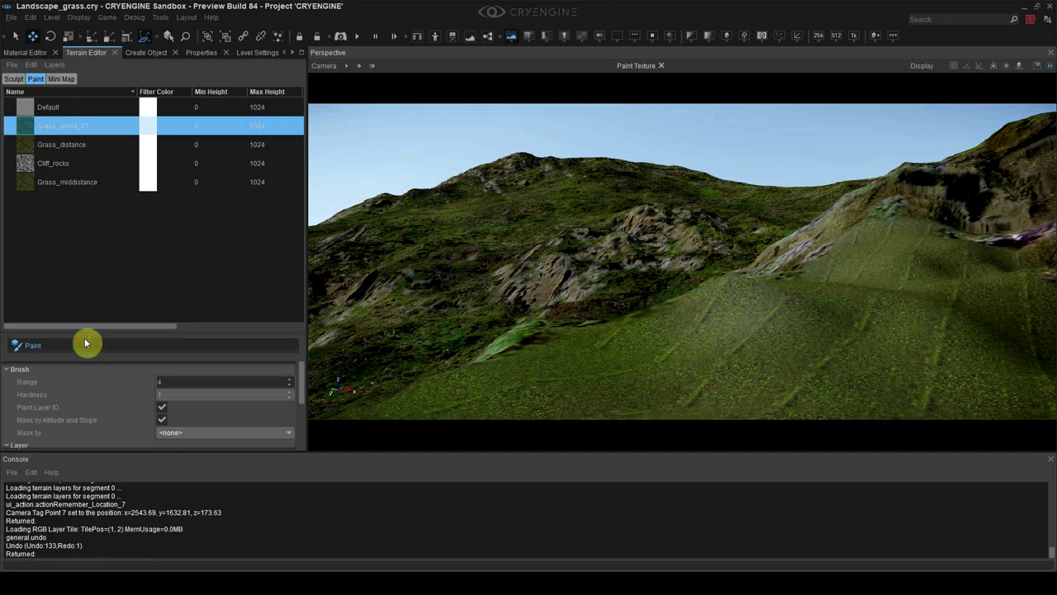
# - Pick the grass_uncut_01 material from the foreground ridge and set its diffuse TileU and TileV to 0.1
pyautogui.click(26, 52)
pyautogui.click(79, 72)
pyautogui.click(833, 348)
pyautogui.moveTo(151, 308); pyautogui.dragTo(151, 276)
pyautogui.doubleClick(237, 342)
pyautogui.write('0.1')
pyautogui.press('Return')
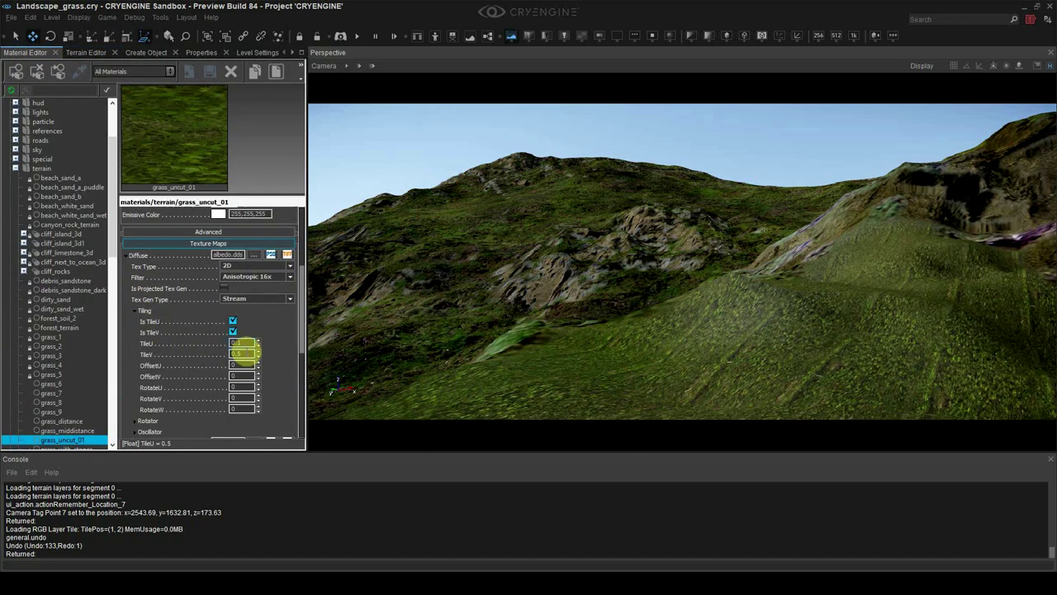
pyautogui.doubleClick(243, 353)
pyautogui.write('0.1')
pyautogui.press('Return')
# - Set the diffuse TileU and TileV of the grass_uncut_01 material to 0.2
pyautogui.write('2')
pyautogui.press('Return')
pyautogui.click(250, 353)
pyautogui.press('BackSpace')
pyautogui.write('2')
pyautogui.press('Return')
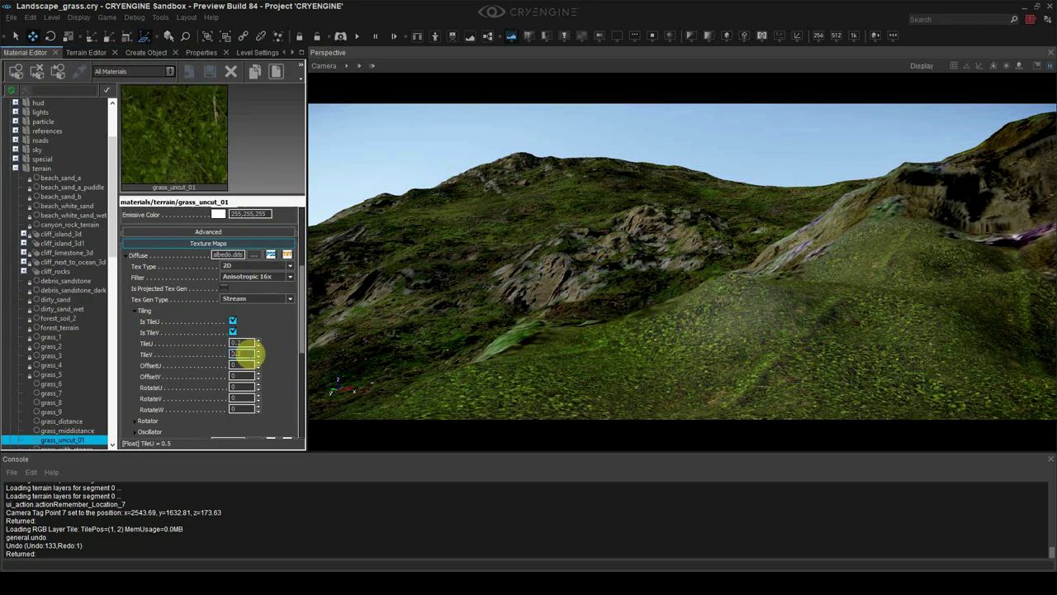
# - Paint vegetation from the whole Grass group over the foreground ridge with a brush radius of 5
pyautogui.click(94, 53)
pyautogui.click(293, 52)
pyautogui.click(292, 52)
pyautogui.click(292, 52)
pyautogui.click(187, 52)
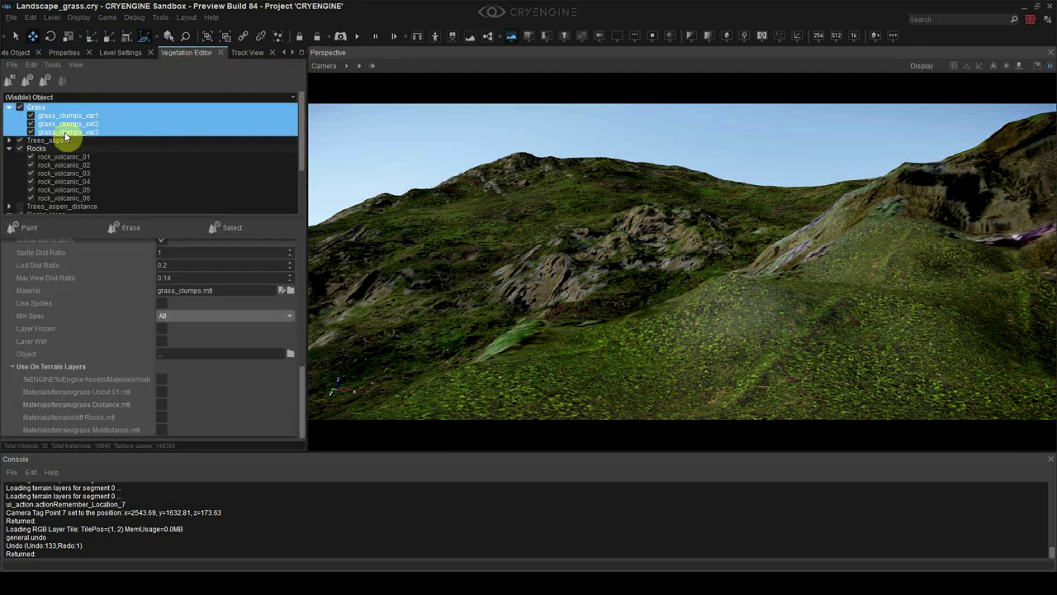
pyautogui.click(50, 225)
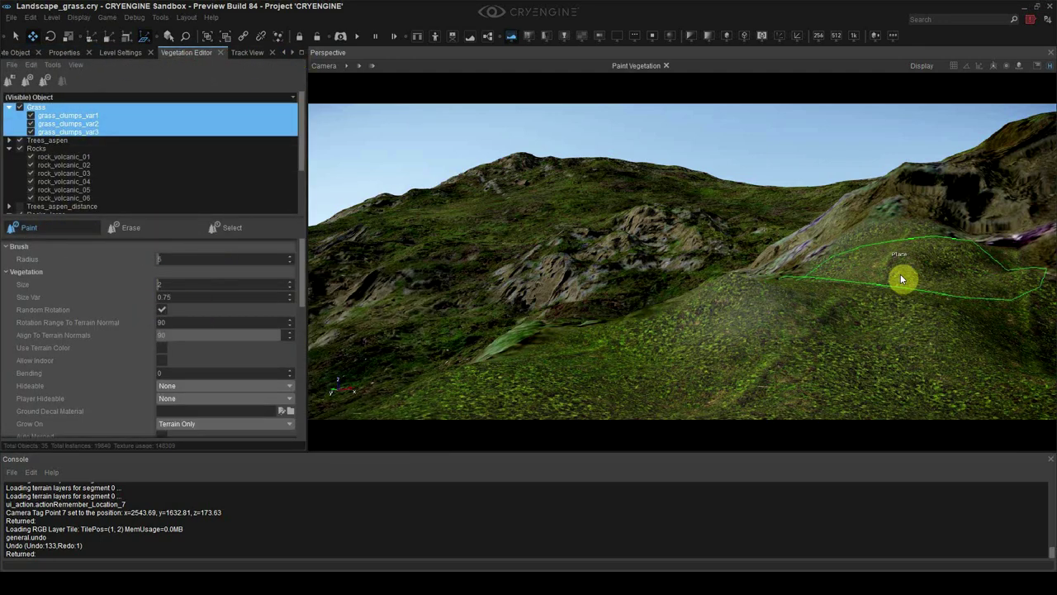
pyautogui.moveTo(902, 279); pyautogui.dragTo(570, 405)
pyautogui.click(67, 233)
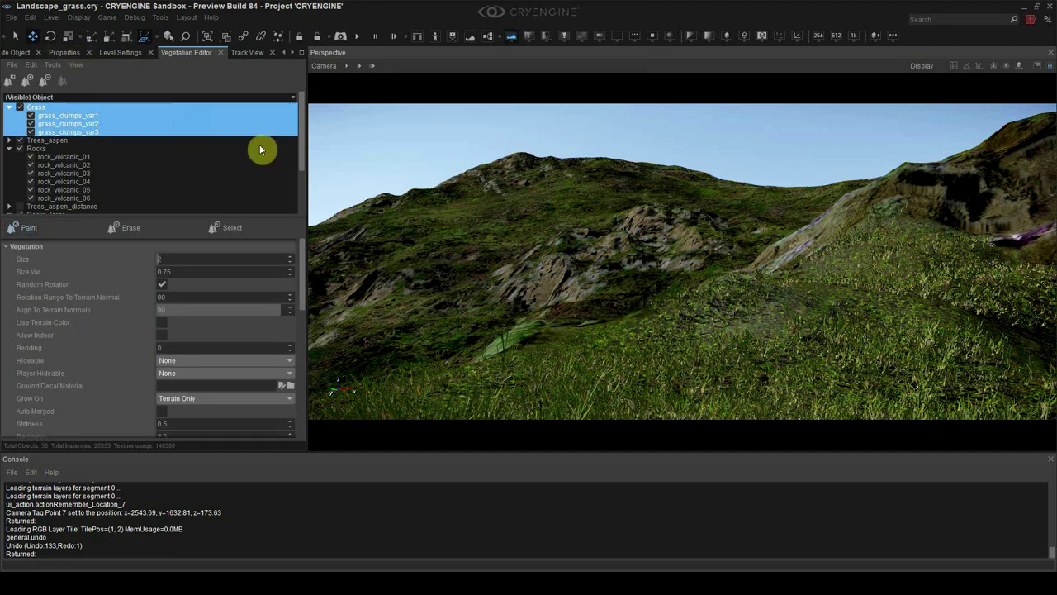
# - Add a cliff rock as a Static Mesh Entity and move it onto the rocky outcrop on the hillside
pyautogui.click(285, 51)
pyautogui.click(285, 52)
pyautogui.click(285, 51)
pyautogui.click(142, 55)
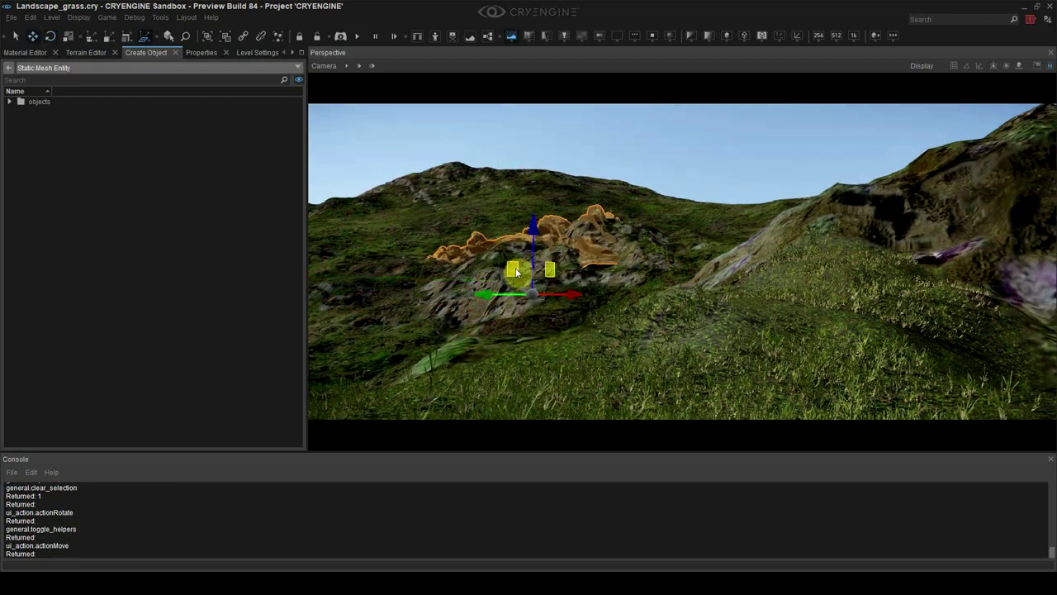
pyautogui.moveTo(529, 304); pyautogui.dragTo(561, 319)
pyautogui.press('1')
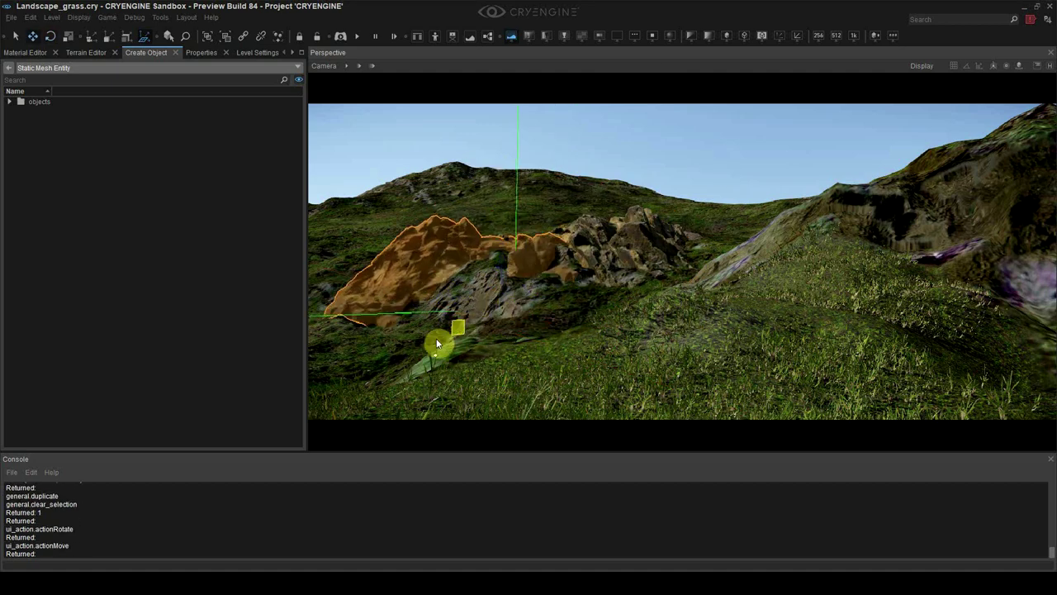
# - Move and rotate the duplicated cliff rocks to cover the lower part of the hillside outcrop
pyautogui.moveTo(437, 339); pyautogui.dragTo(458, 397)
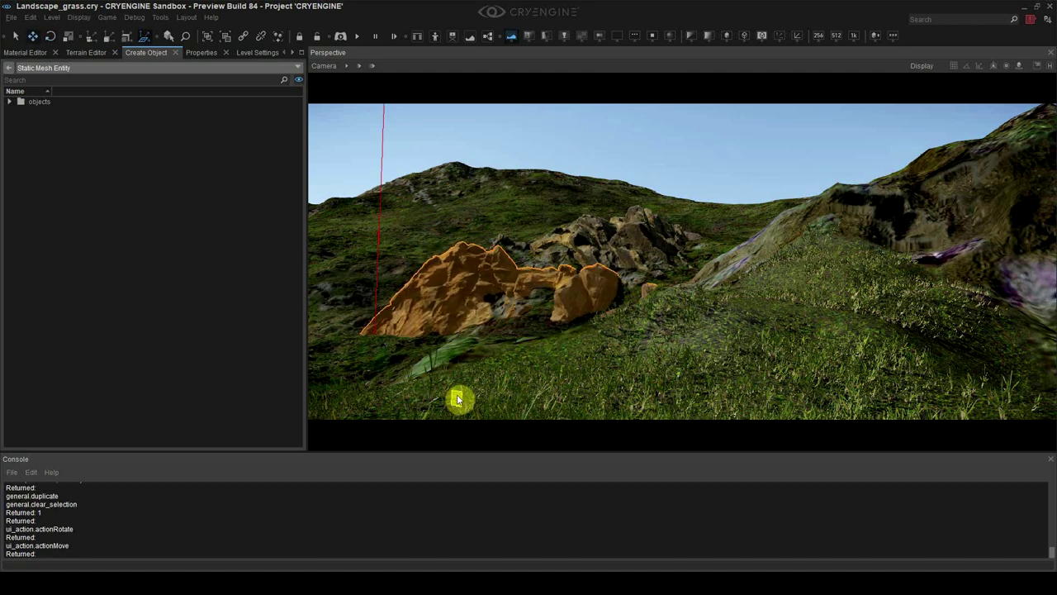
pyautogui.moveTo(545, 393); pyautogui.dragTo(529, 360, button='right')
pyautogui.press('3')
pyautogui.moveTo(509, 377); pyautogui.dragTo(527, 363)
pyautogui.press('1')
pyautogui.moveTo(422, 291); pyautogui.dragTo(458, 289)
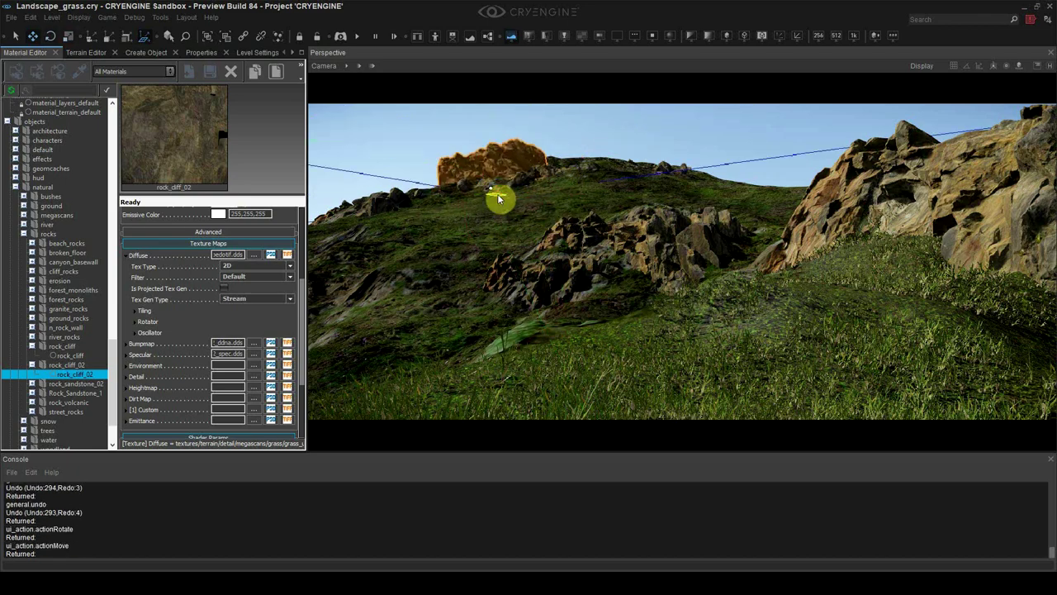
pyautogui.moveTo(615, 295); pyautogui.dragTo(673, 290)
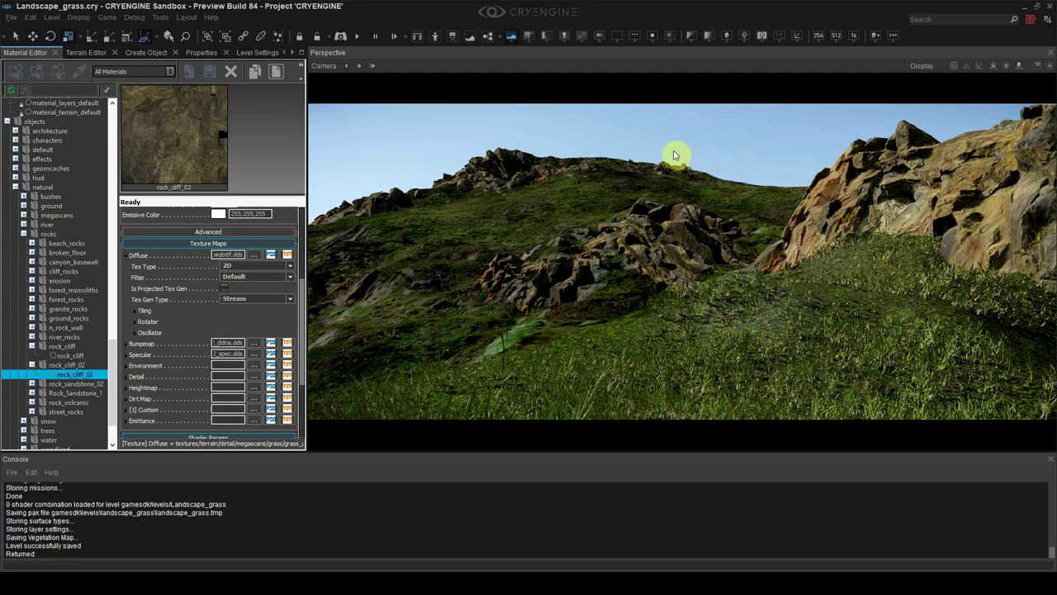
# - Paint the selected terrain texture layer over the ground along the lower edge of the foreground ridge
pyautogui.moveTo(674, 155); pyautogui.dragTo(652, 178, button='right')
pyautogui.hotkey('shift', 'F7')
pyautogui.click(86, 52)
pyautogui.click(32, 346)
pyautogui.moveTo(570, 331); pyautogui.dragTo(576, 369, button='right')
pyautogui.moveTo(576, 372); pyautogui.dragTo(641, 384)
pyautogui.press('Escape')
pyautogui.hotkey('shift', 'F7')
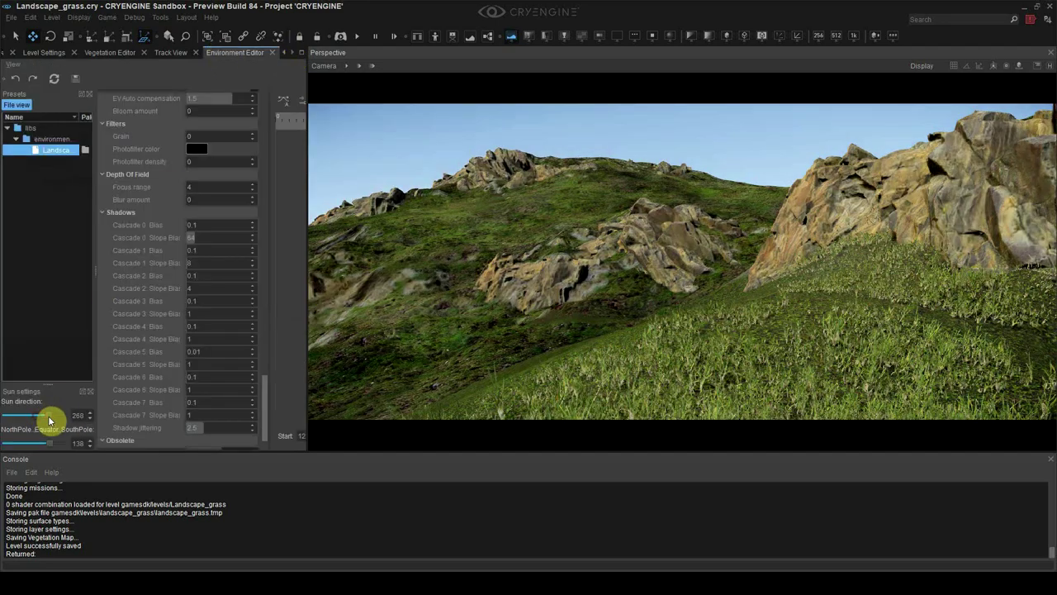
# - Change the sun direction in the environment settings and paint more Grass group vegetation over the foreground slope
pyautogui.moveTo(48, 421)
pyautogui.mouseDown()
pyautogui.moveTo(12, 425)
pyautogui.moveTo(62, 426)
pyautogui.mouseUp()
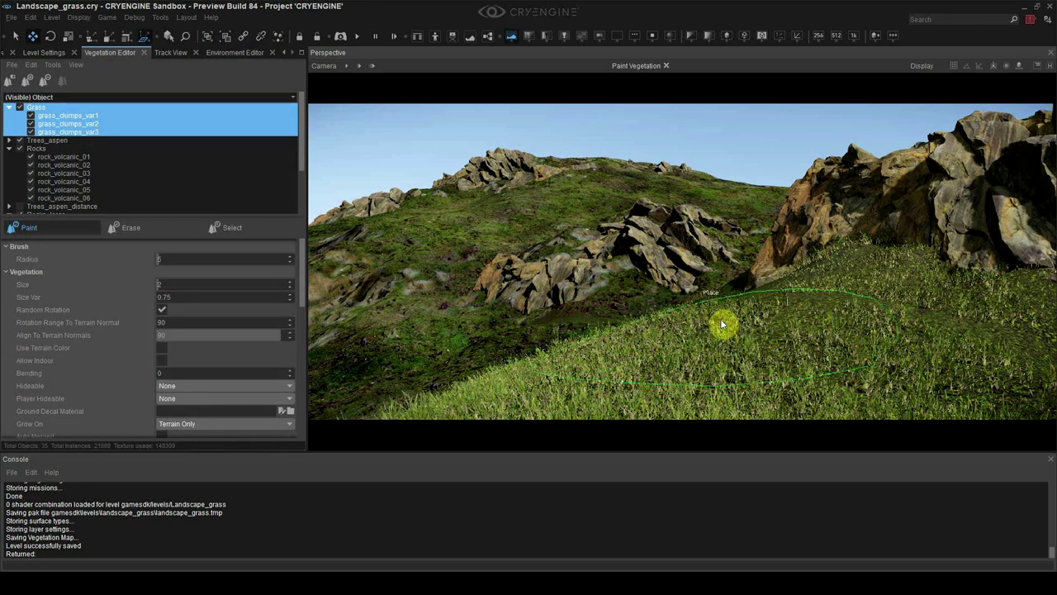
pyautogui.moveTo(721, 325); pyautogui.dragTo(727, 355, button='right')
pyautogui.moveTo(848, 348); pyautogui.dragTo(496, 277)
pyautogui.hotkey('shift', 'F7')
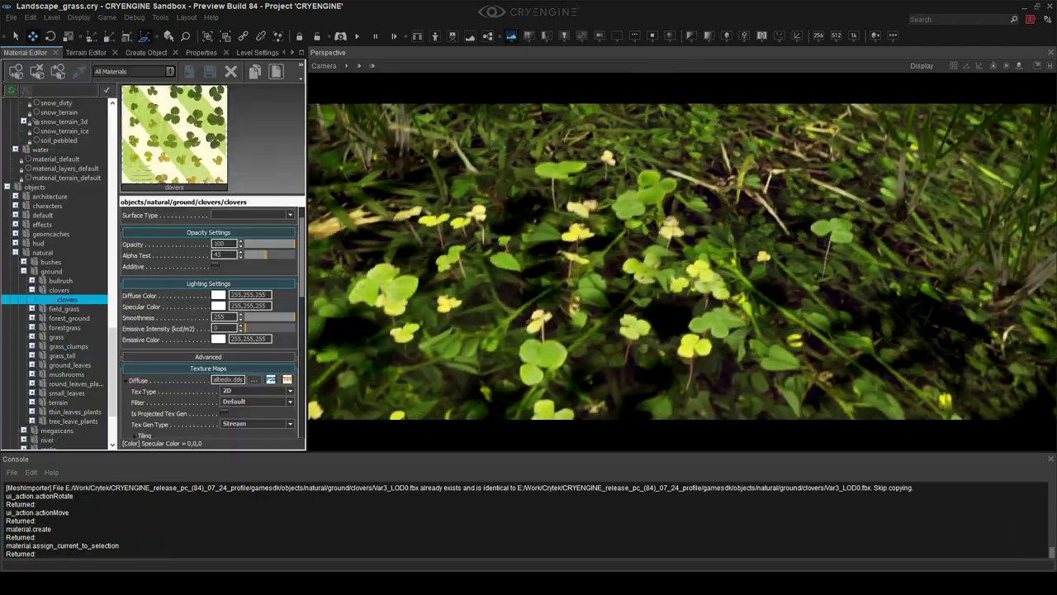
# - Change the viewport camera's field of view for the close-up of the clovers on the ground
pyautogui.click(323, 65)
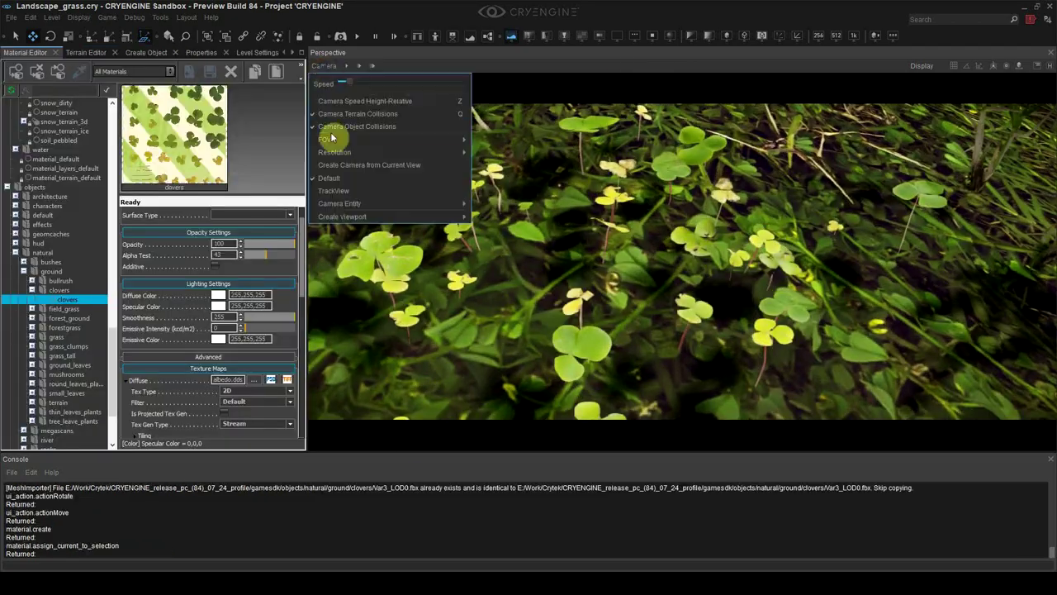
pyautogui.click(330, 142)
pyautogui.click(510, 286)
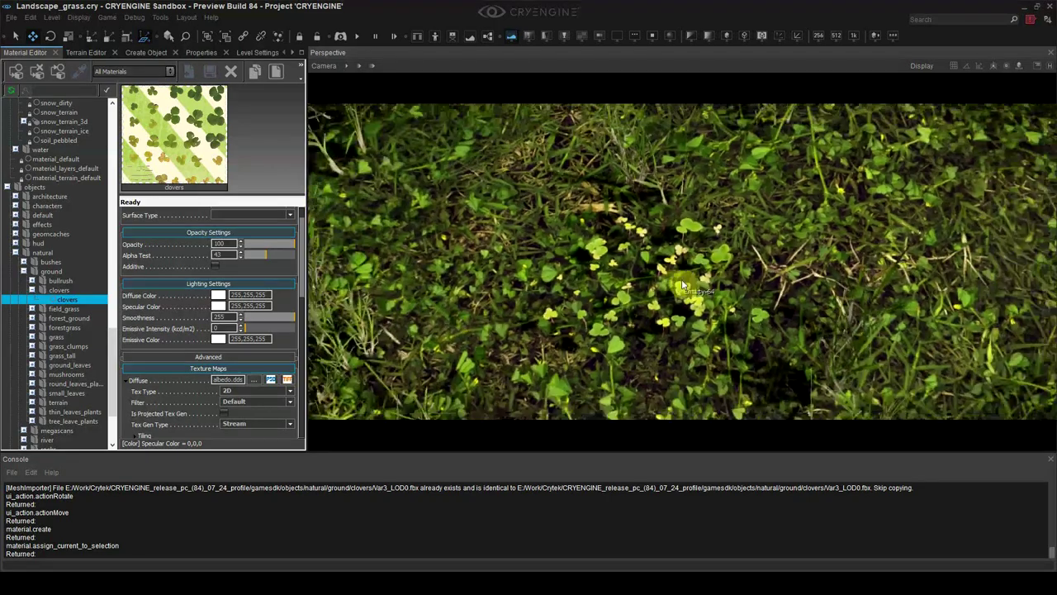
# - Delete the placed clover object from the ground and add a vegetation group named Clovers
pyautogui.click(660, 216)
pyautogui.press('Delete')
pyautogui.click(291, 55)
pyautogui.click(291, 53)
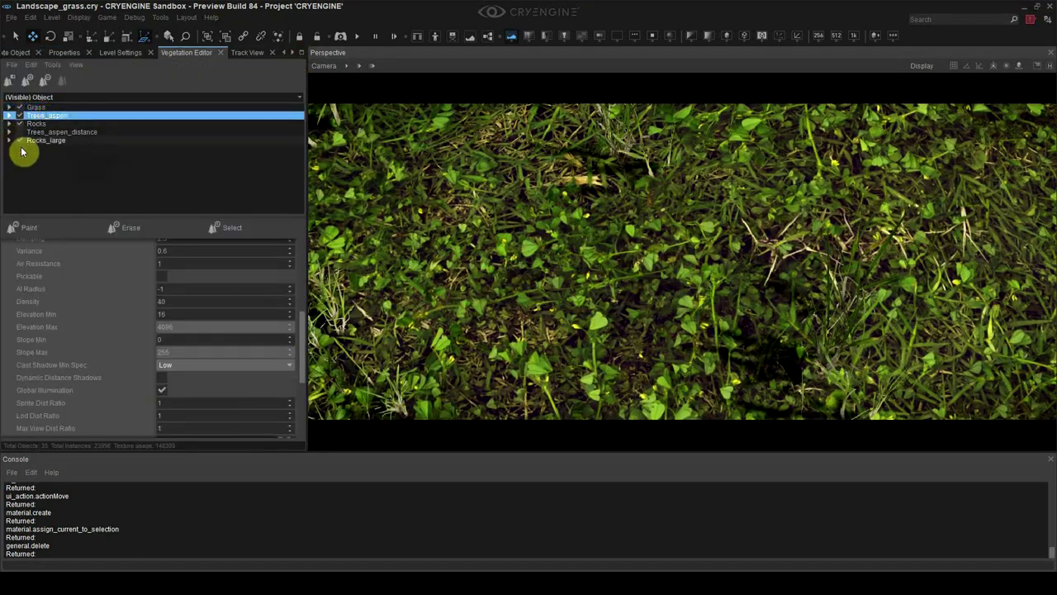
pyautogui.doubleClick(39, 149)
# - Add the three clover geometry files clovers_var1, clovers_var2 and clovers_var3 from objects/natural/ground/clovers to the Clovers group
pyautogui.click(33, 80)
pyautogui.doubleClick(648, 263)
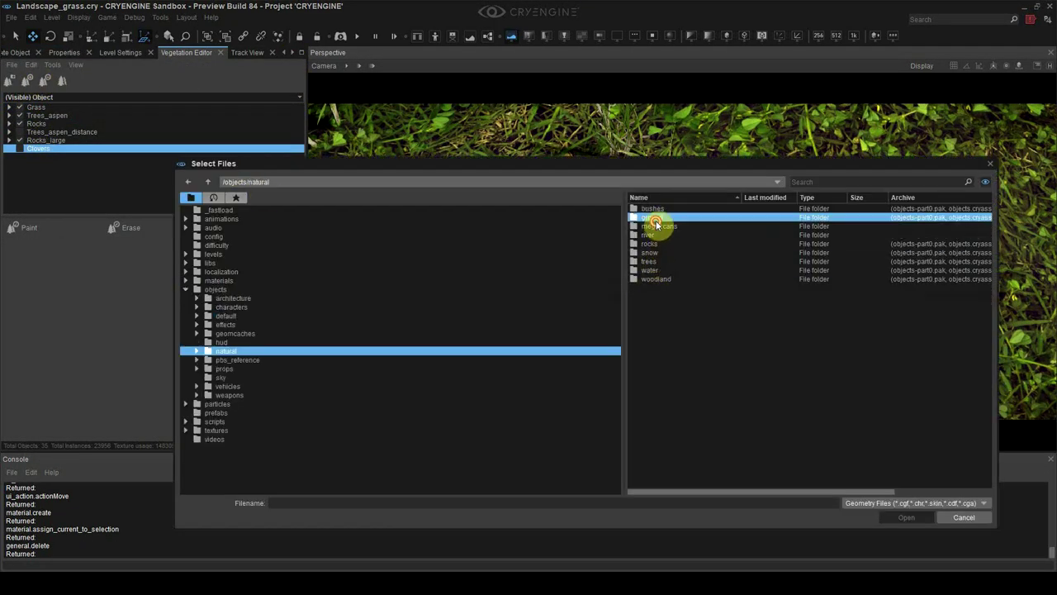
pyautogui.doubleClick(655, 219)
pyautogui.doubleClick(657, 218)
pyautogui.click(680, 243)
pyautogui.keyDown('shift'); pyautogui.click(680, 261); pyautogui.keyUp('shift')
pyautogui.click(905, 518)
# - Assign the clovers.mtl material to the clover vegetation and paint a patch of clovers on the foreground ground
pyautogui.click(29, 227)
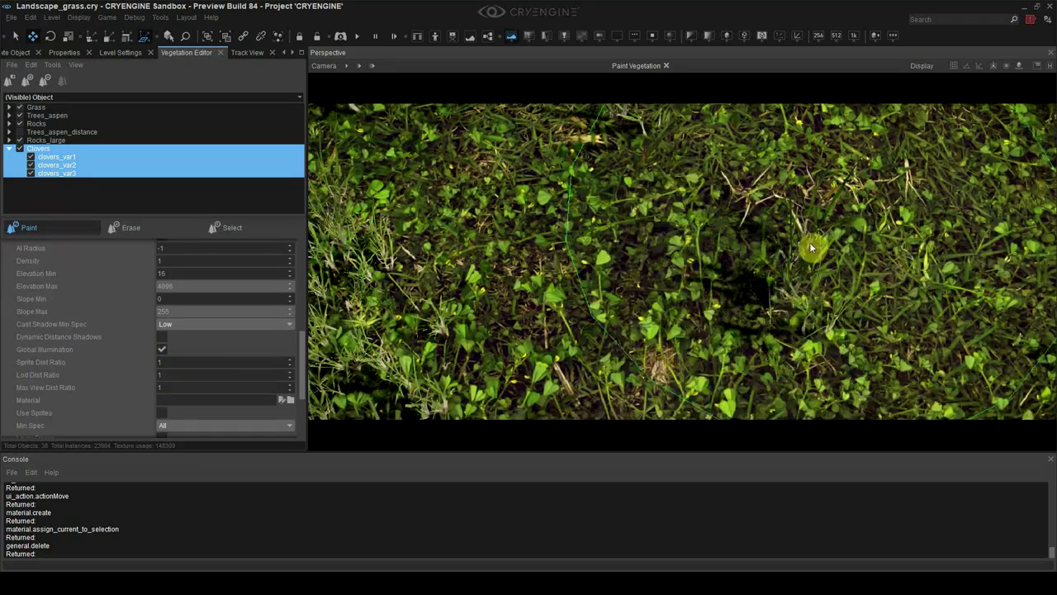
pyautogui.scroll(-3, 238, 372)
pyautogui.click(290, 292)
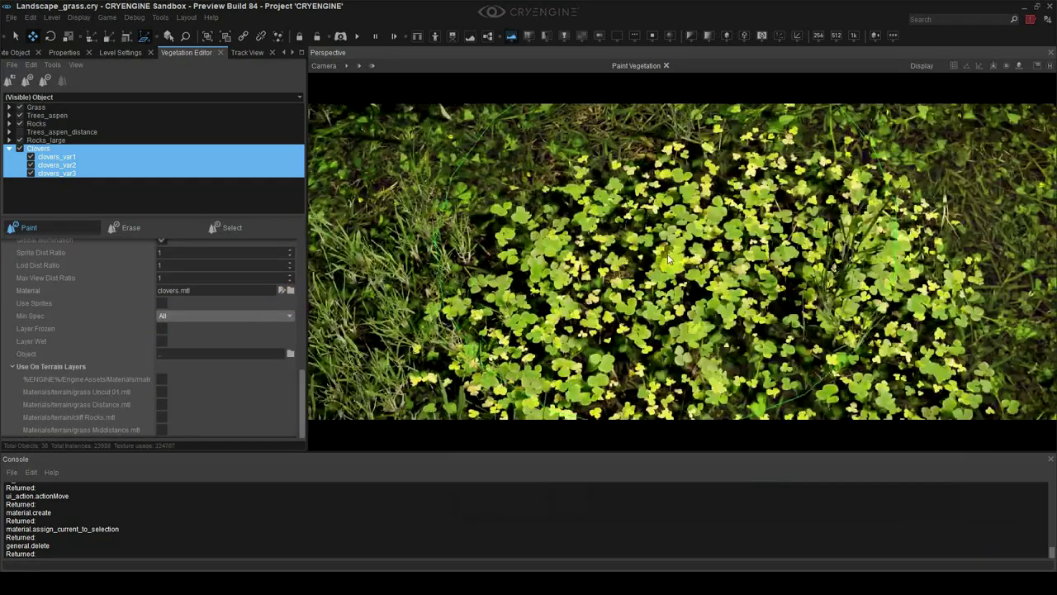
pyautogui.hotkey('shift', 'F7')
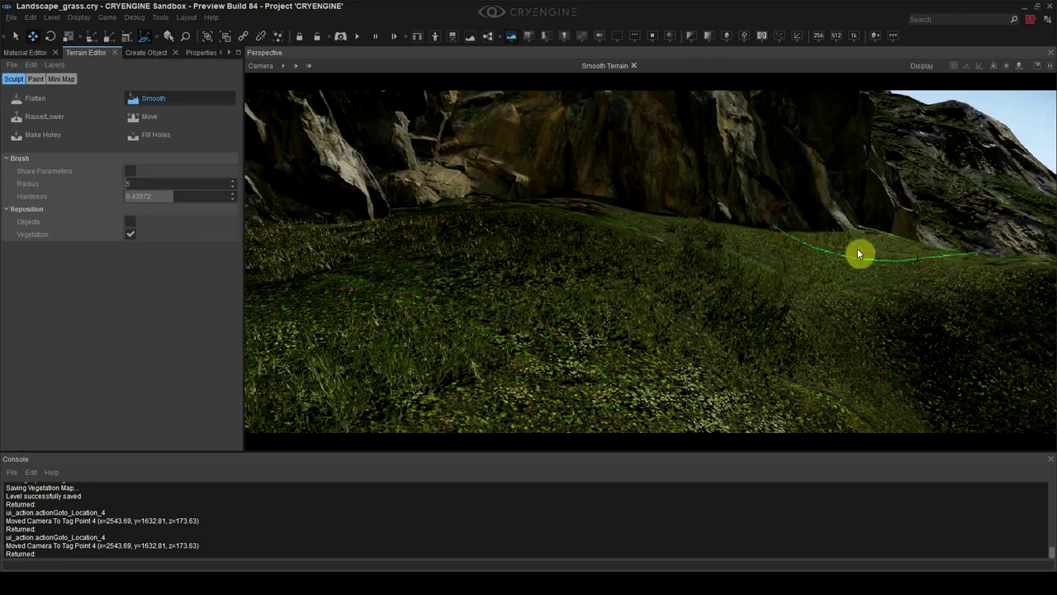
# - Smooth the foreground terrain below the cliff and select the Grass_distance texture layer for painting
pyautogui.moveTo(749, 232)
pyautogui.mouseDown(button='right')
pyautogui.moveTo(768, 221)
pyautogui.moveTo(880, 311)
pyautogui.moveTo(569, 209)
pyautogui.moveTo(701, 259)
pyautogui.moveTo(731, 326)
pyautogui.mouseUp(button='right')
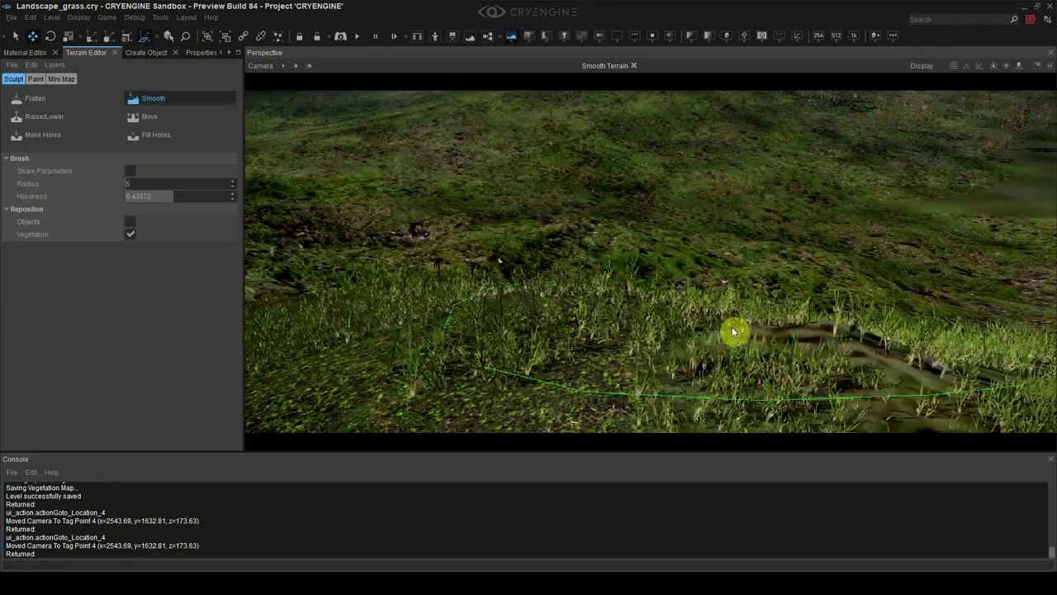
pyautogui.click(35, 78)
pyautogui.click(62, 143)
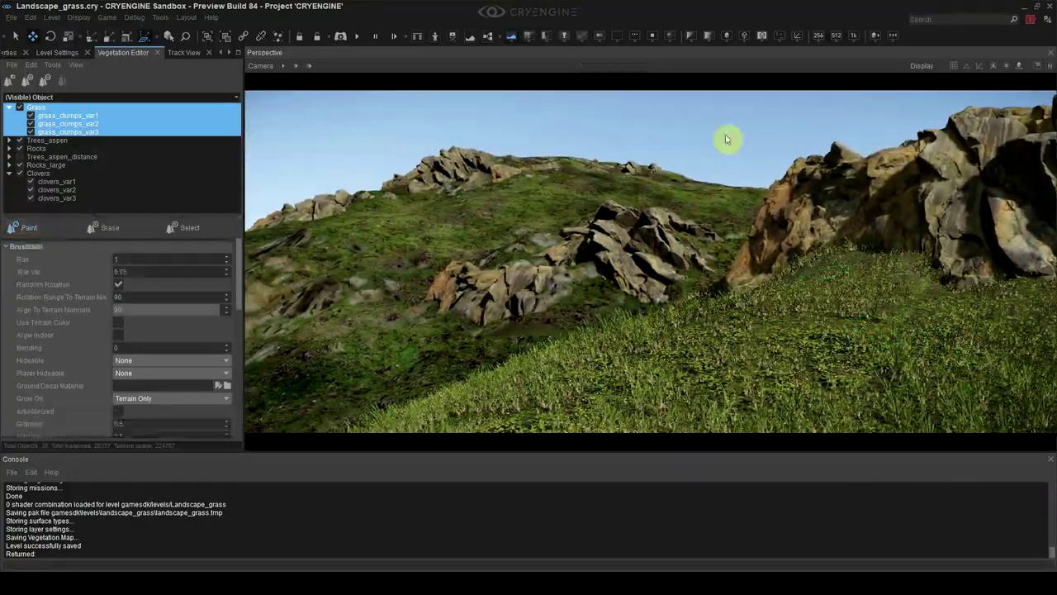
# - Paint more Clovers group vegetation among the grass on the foreground slope
pyautogui.hotkey('shift', 'F4')
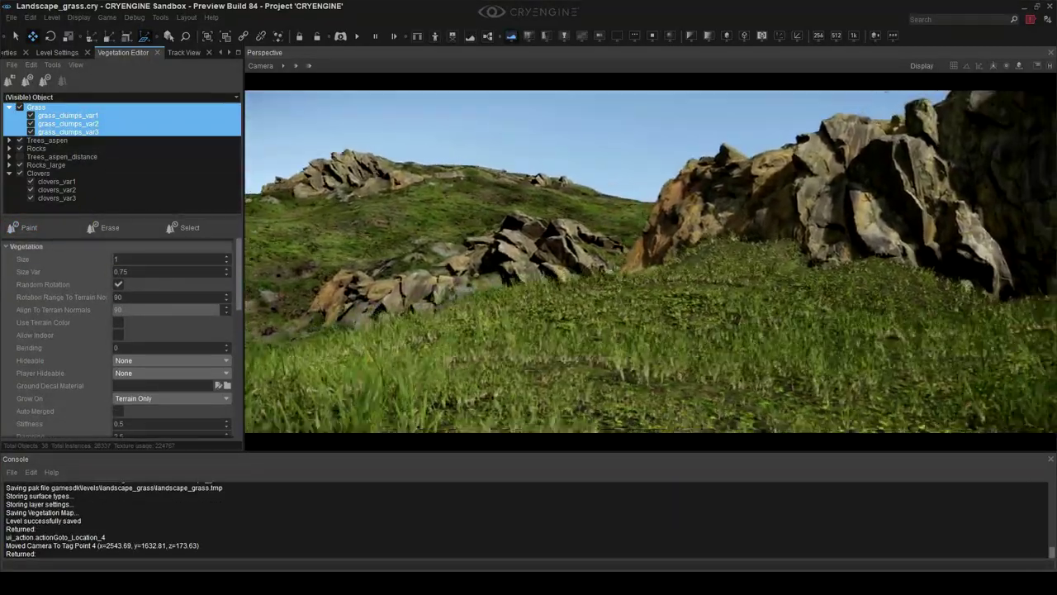
pyautogui.moveTo(687, 149); pyautogui.dragTo(657, 149, button='right')
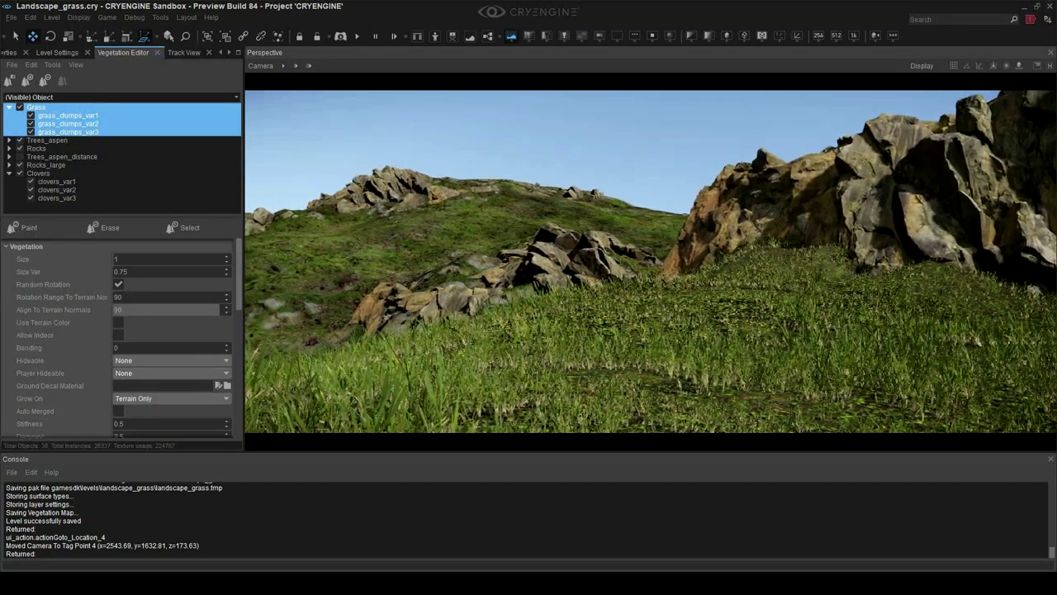
pyautogui.click(66, 193)
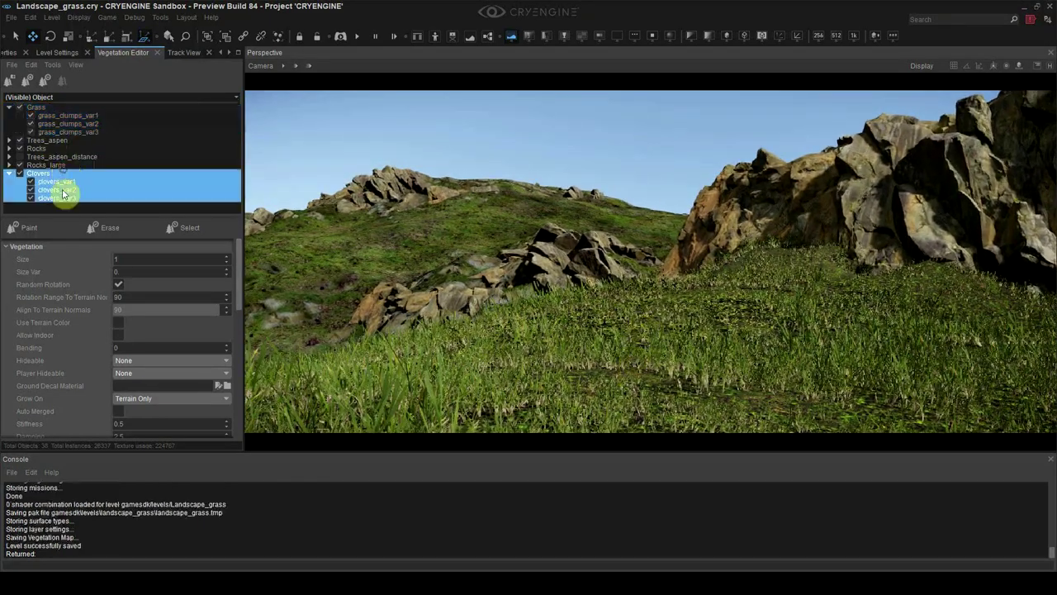
pyautogui.press('Escape')
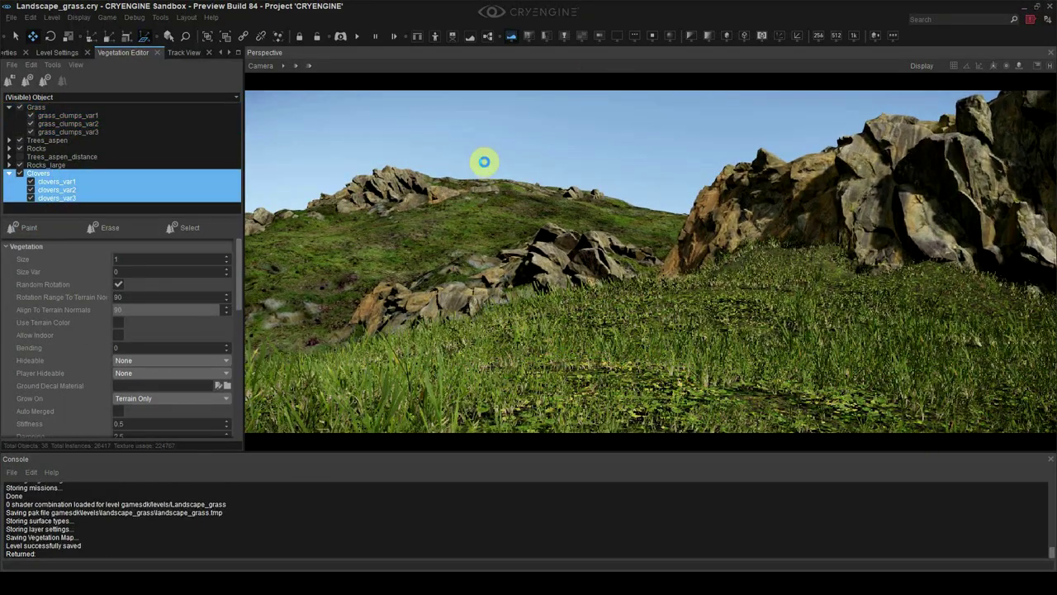
pyautogui.moveTo(582, 147)
pyautogui.mouseDown(button='right')
pyautogui.moveTo(580, 160)
pyautogui.moveTo(575, 152)
pyautogui.mouseUp(button='right')
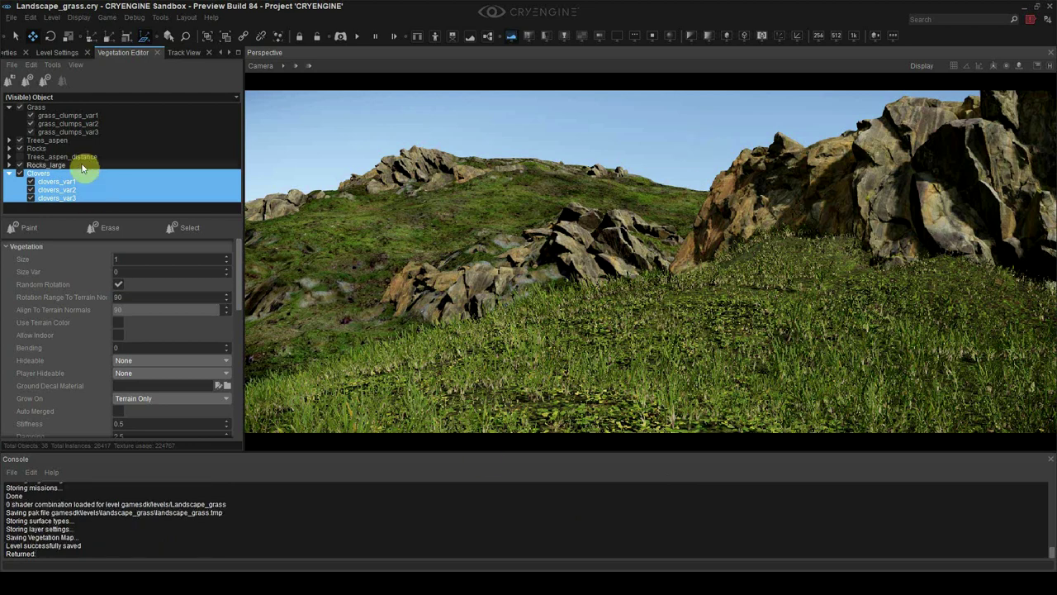
pyautogui.doubleClick(50, 149)
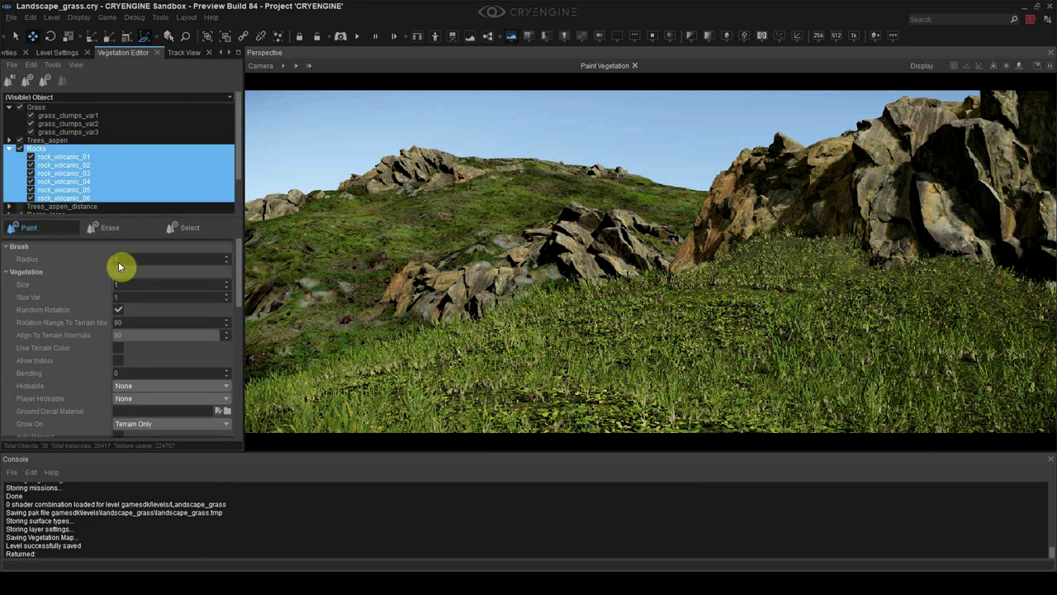
pyautogui.hotkey('ctrl', 'z')
pyautogui.scroll(-2, 50, 174)
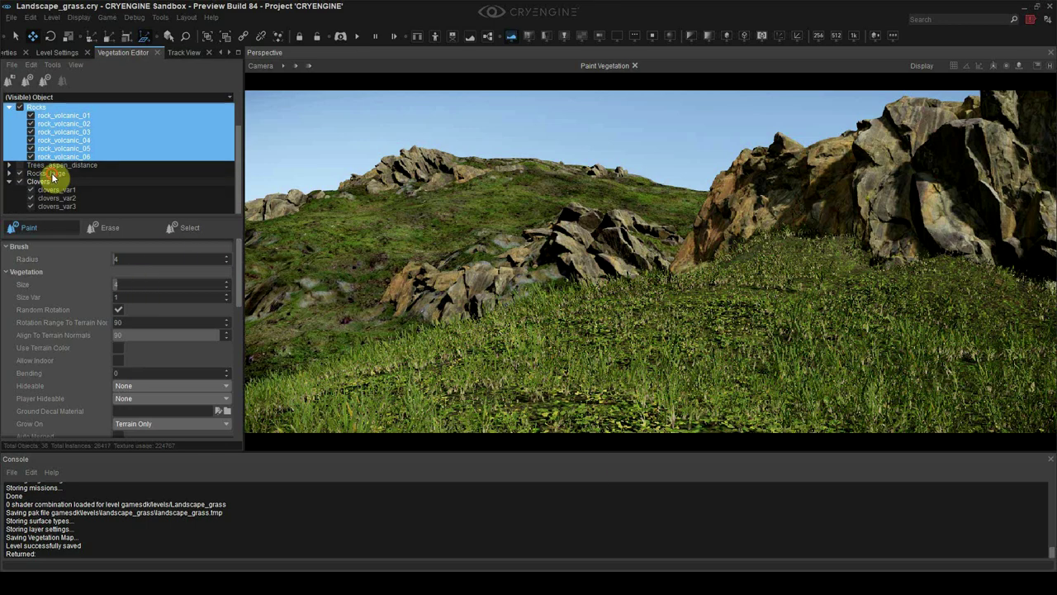
# - Paint the Rocks_large vegetation group over the grass at the foot of the cliff
pyautogui.click(48, 174)
pyautogui.click(10, 174)
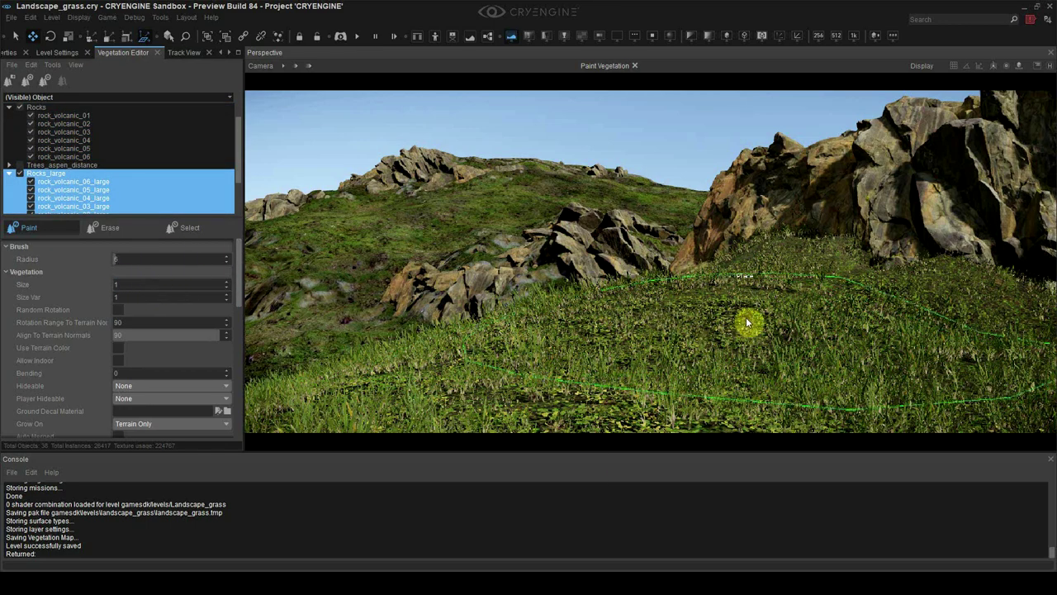
pyautogui.moveTo(780, 293); pyautogui.dragTo(574, 305, button='right')
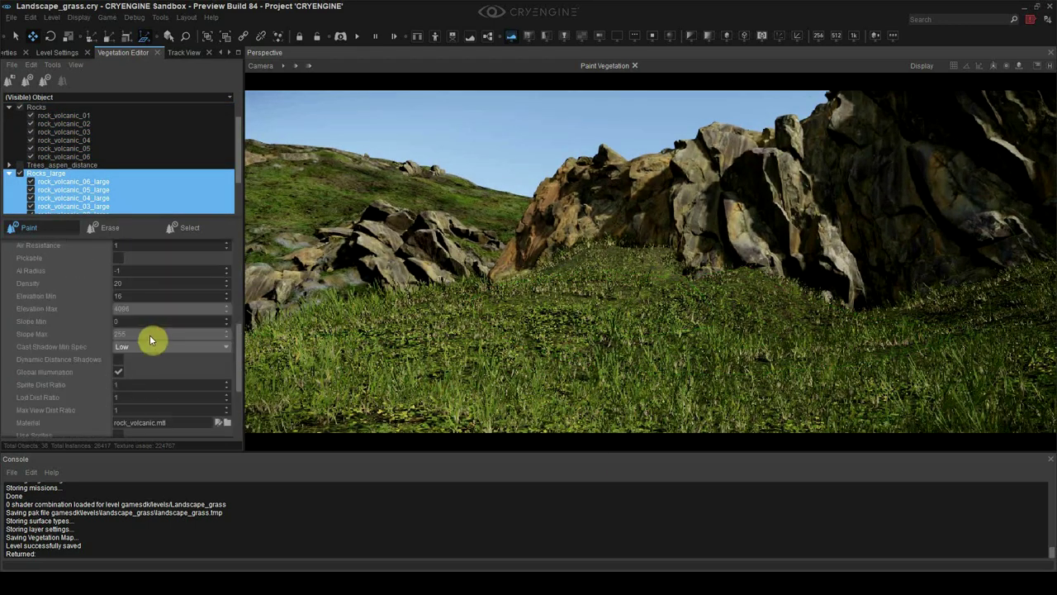
pyautogui.moveTo(593, 271); pyautogui.dragTo(727, 287, button='right')
pyautogui.hotkey('shift', 'F4')
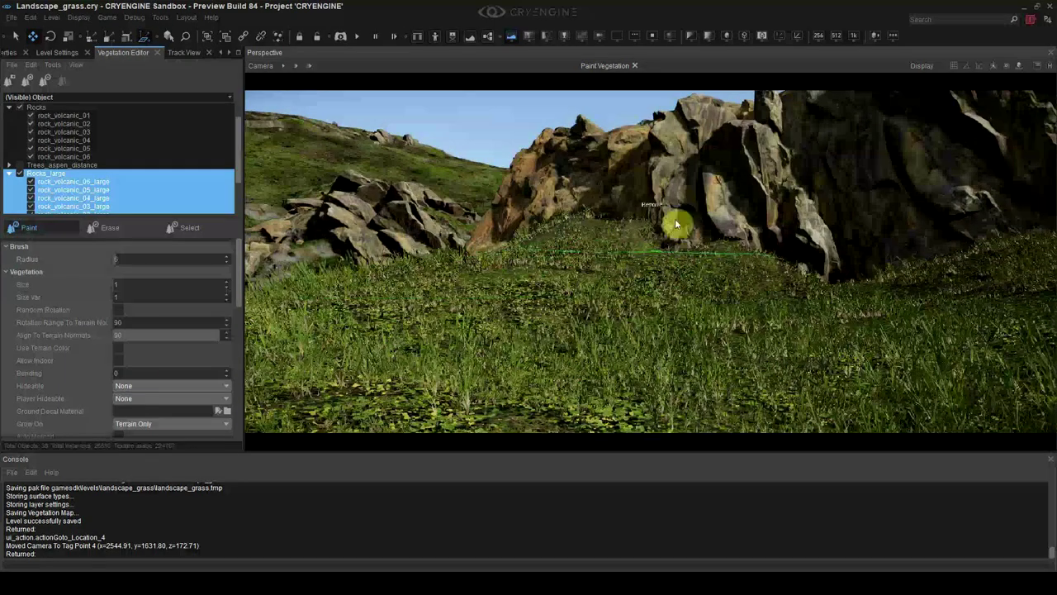
pyautogui.scroll(-5, 120, 334)
pyautogui.moveTo(876, 288)
pyautogui.mouseDown(button='right')
pyautogui.moveTo(832, 243)
pyautogui.moveTo(841, 337)
pyautogui.mouseUp(button='right')
pyautogui.moveTo(842, 337); pyautogui.dragTo(584, 322)
pyautogui.moveTo(584, 322)
pyautogui.mouseDown(button='right')
pyautogui.moveTo(796, 303)
pyautogui.moveTo(873, 311)
pyautogui.moveTo(777, 305)
pyautogui.mouseUp(button='right')
# - Set the Rocks_large size to 0.5 and scatter more rocks across the foreground slope
pyautogui.scroll(5, 124, 317)
pyautogui.click(132, 284)
pyautogui.write('0.5')
pyautogui.moveTo(776, 305); pyautogui.dragTo(732, 303)
pyautogui.moveTo(833, 299); pyautogui.dragTo(496, 339)
# - Set the Rocks_large size to 0.25 and paint small rocks into the foreground grass
pyautogui.moveTo(495, 340); pyautogui.dragTo(749, 321, button='right')
pyautogui.hotkey('shift', 'F4')
pyautogui.moveTo(569, 373); pyautogui.dragTo(621, 357)
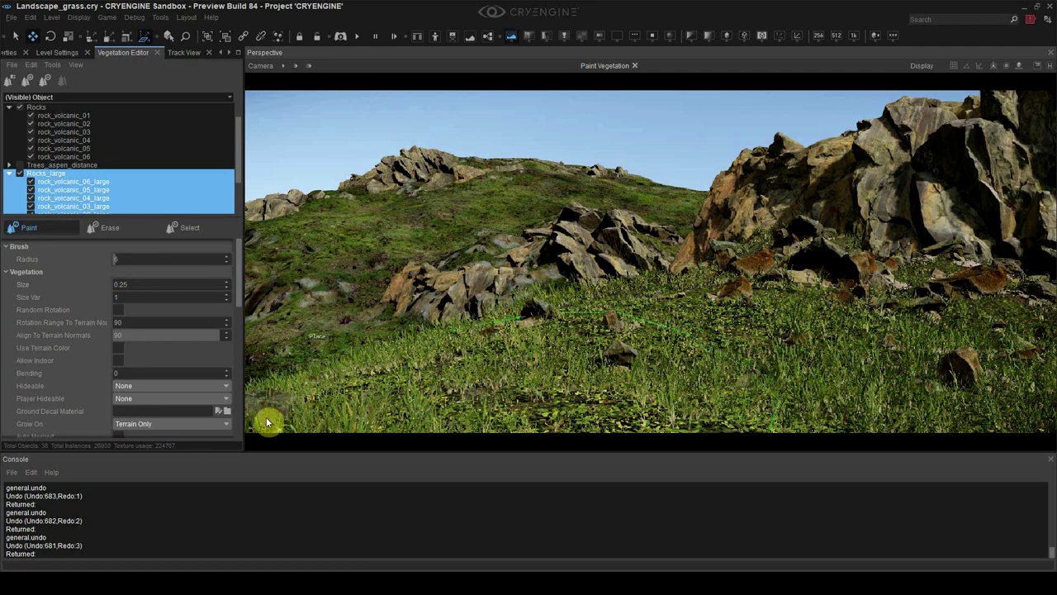
pyautogui.click(66, 227)
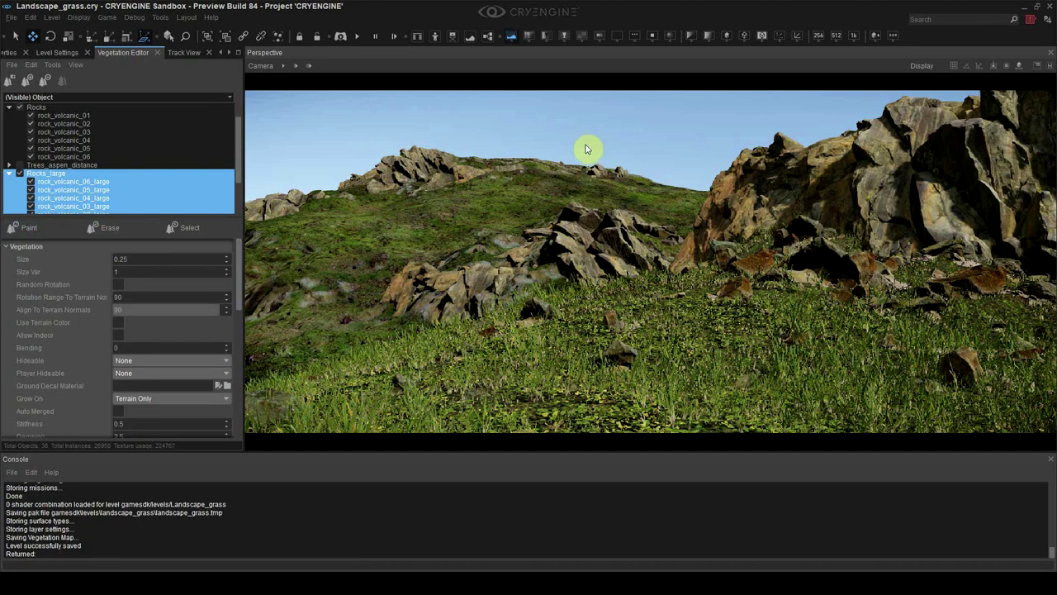
# - Show the object helpers, duplicate a cliff rock and return to the saved camera location 4
pyautogui.press('w')
pyautogui.scroll(3, 588, 151)
pyautogui.moveTo(588, 151); pyautogui.dragTo(710, 161, button='right')
pyautogui.hotkey('shift', 'space')
pyautogui.press('w')
pyautogui.moveTo(651, 248); pyautogui.dragTo(685, 265, button='right')
pyautogui.scroll(-2, 619, 240)
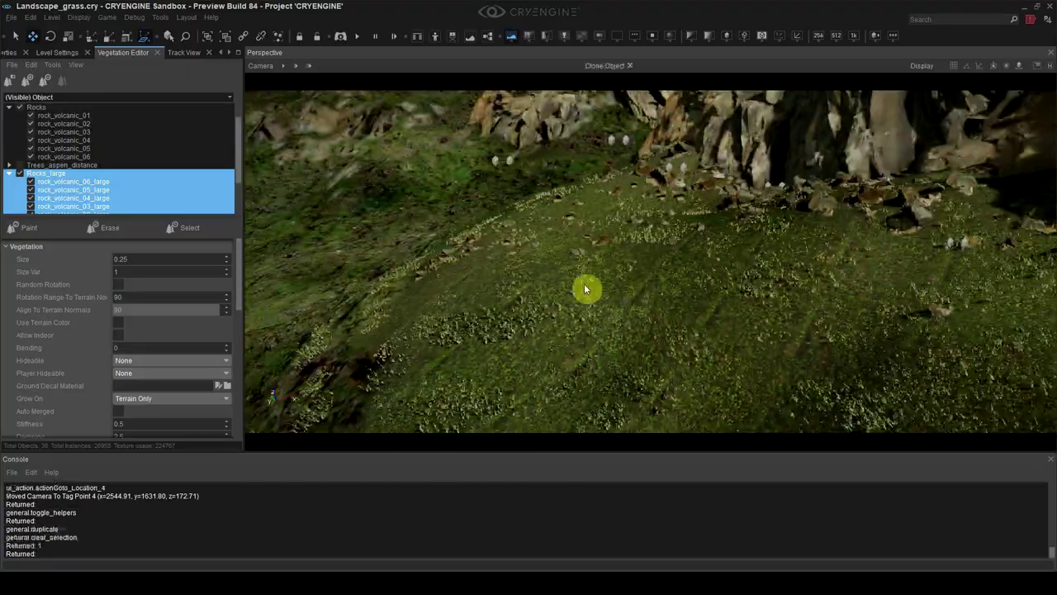
pyautogui.hotkey('ctrl', 'd')
pyautogui.hotkey('shift', 'F4')
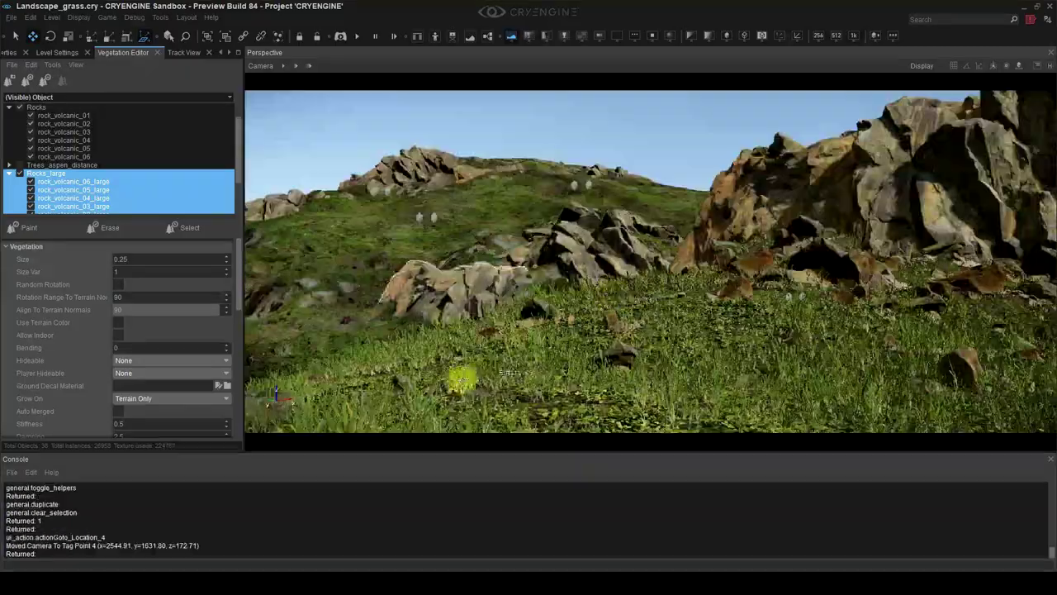
# - Move the duplicated rock onto the grass in the middle of the foreground and rotate it
pyautogui.moveTo(426, 351); pyautogui.dragTo(572, 311)
pyautogui.press('3')
pyautogui.moveTo(502, 306); pyautogui.dragTo(597, 333)
pyautogui.press('2')
pyautogui.press('3')
pyautogui.press('2')
# - Rotate and reposition the foreground rock so it sits in the grass, and save the level
pyautogui.click(687, 160)
pyautogui.click(629, 322)
pyautogui.press('3')
pyautogui.moveTo(611, 374)
pyautogui.mouseDown()
pyautogui.moveTo(692, 320)
pyautogui.moveTo(604, 391)
pyautogui.mouseUp()
pyautogui.moveTo(563, 350); pyautogui.dragTo(596, 312)
pyautogui.press('2')
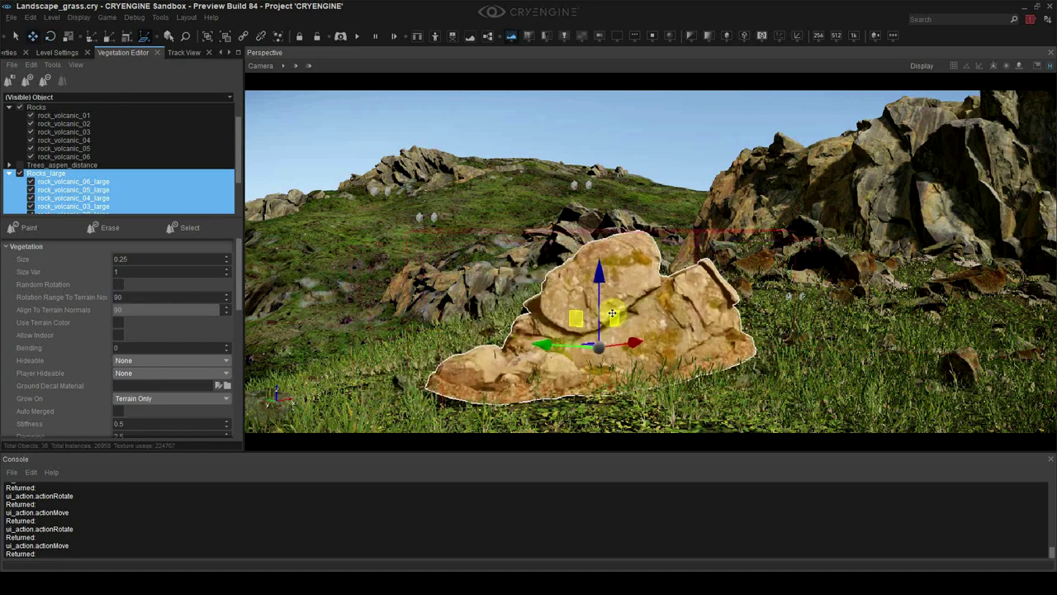
pyautogui.moveTo(600, 355)
pyautogui.mouseDown()
pyautogui.moveTo(631, 350)
pyautogui.moveTo(573, 305)
pyautogui.moveTo(603, 334)
pyautogui.mouseUp()
pyautogui.hotkey('ctrl', 's')
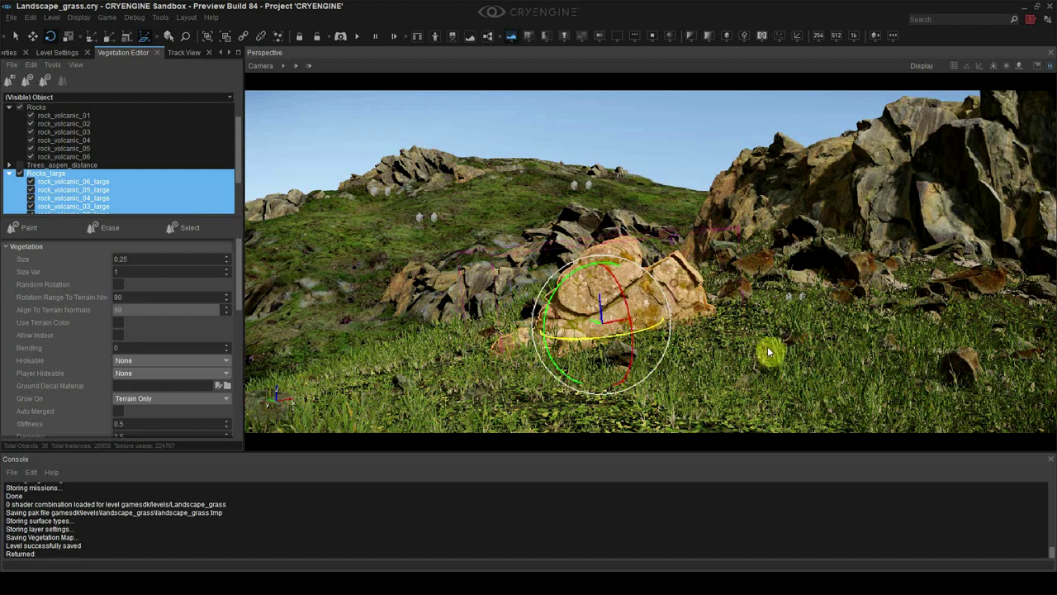
# - Scale down the foreground rock, rotate it and place it in the grass near the slope's left edge
pyautogui.click(653, 294)
pyautogui.keyDown('ctrl'); pyautogui.keyDown('shift'); pyautogui.click(395, 416); pyautogui.keyUp('shift'); pyautogui.keyUp('ctrl')
pyautogui.press('4')
pyautogui.moveTo(394, 416); pyautogui.dragTo(395, 437)
pyautogui.press('3')
pyautogui.press('2')
pyautogui.press('2')
pyautogui.moveTo(393, 386); pyautogui.dragTo(429, 354)
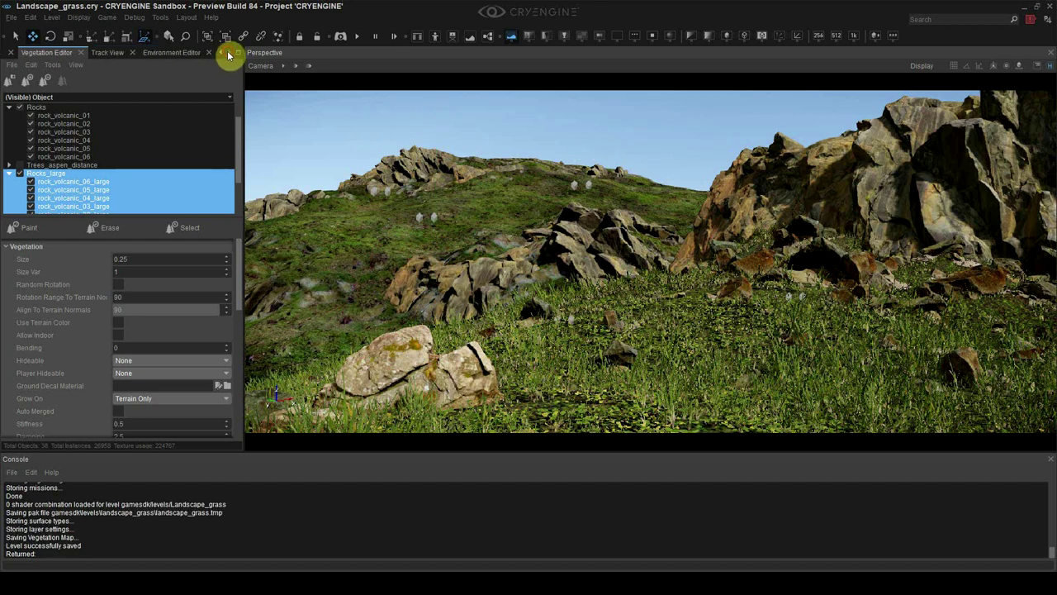
# - Set the fog's global density to 2 in the environment settings
pyautogui.click(190, 52)
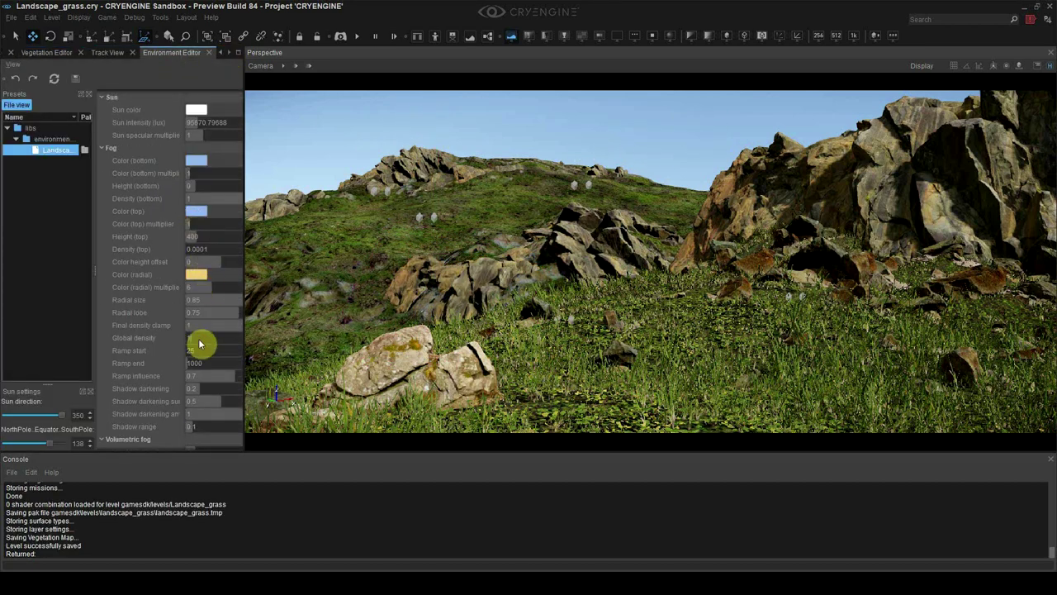
pyautogui.click(199, 343)
pyautogui.click(199, 338)
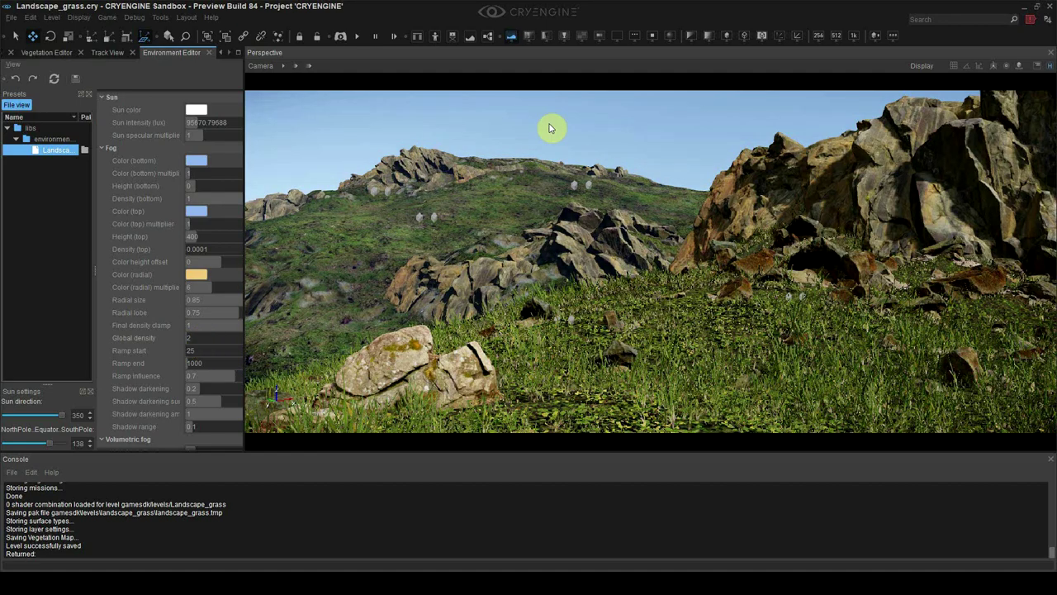
# - Delete the three cliff rock objects forming the middle-distance outcrop behind the grassy foreground slope
pyautogui.moveTo(555, 131); pyautogui.dragTo(540, 134, button='right')
pyautogui.scroll(-1, 558, 133)
pyautogui.moveTo(665, 151); pyautogui.dragTo(698, 170, button='right')
pyautogui.press('w')
pyautogui.scroll(1, 708, 132)
pyautogui.click(628, 215)
pyautogui.press('Delete')
pyautogui.click(634, 218)
pyautogui.press('Delete')
pyautogui.click(661, 216)
pyautogui.press('Delete')
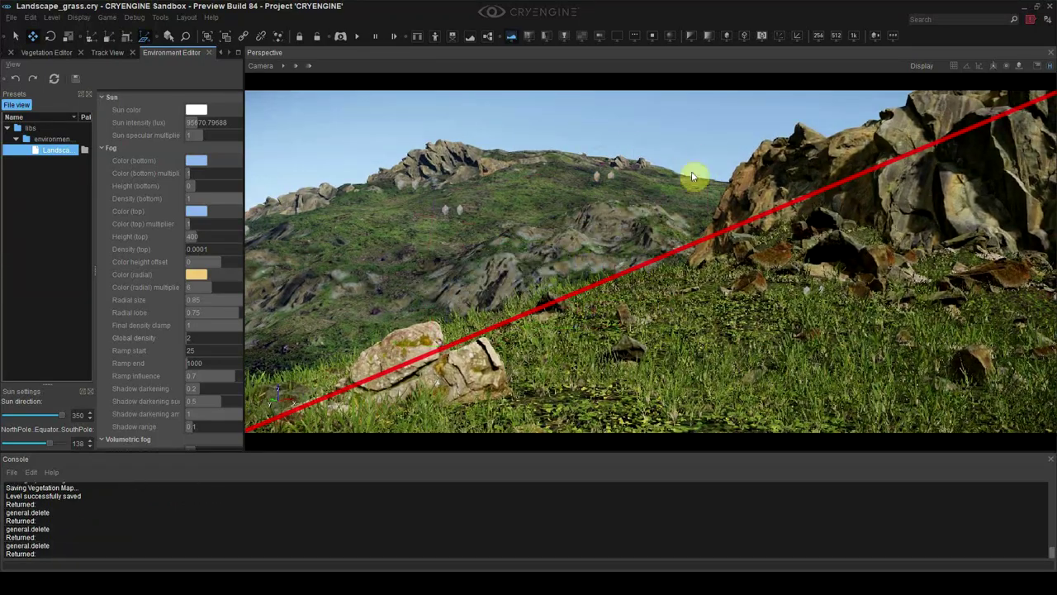
pyautogui.moveTo(573, 246)
pyautogui.mouseDown(button='right')
pyautogui.moveTo(579, 240)
pyautogui.moveTo(570, 241)
pyautogui.mouseUp(button='right')
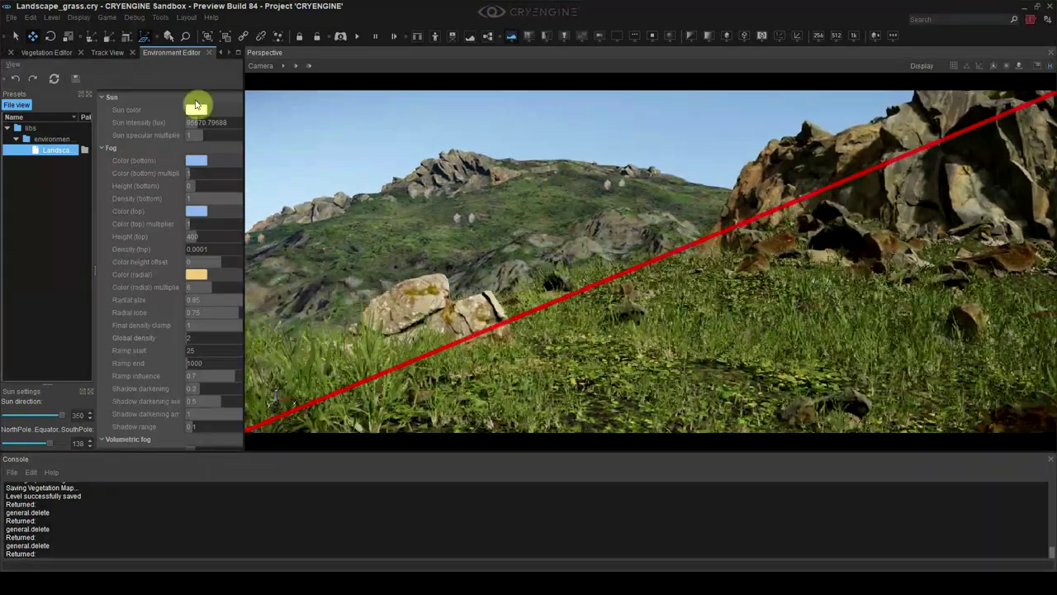
# - Paint the Grass_distance layer with a range of 25 over the middle-distance hillside and smooth the terrain there
pyautogui.click(223, 55)
pyautogui.click(86, 52)
pyautogui.click(80, 146)
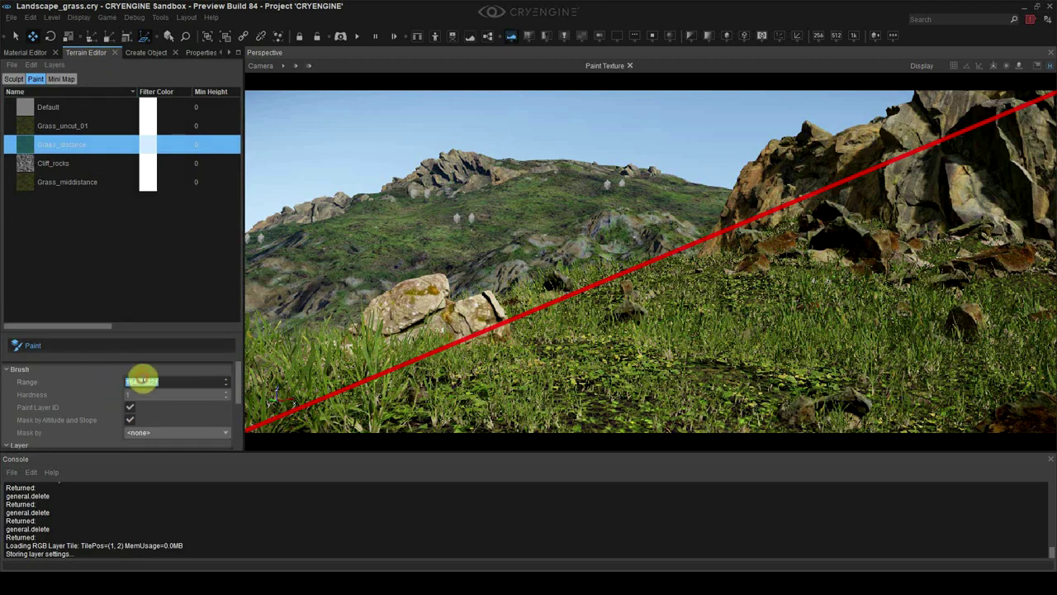
pyautogui.moveTo(614, 247); pyautogui.dragTo(680, 245)
pyautogui.moveTo(680, 244)
pyautogui.mouseDown(button='middle')
pyautogui.moveTo(653, 265)
pyautogui.moveTo(611, 261)
pyautogui.mouseUp(button='middle')
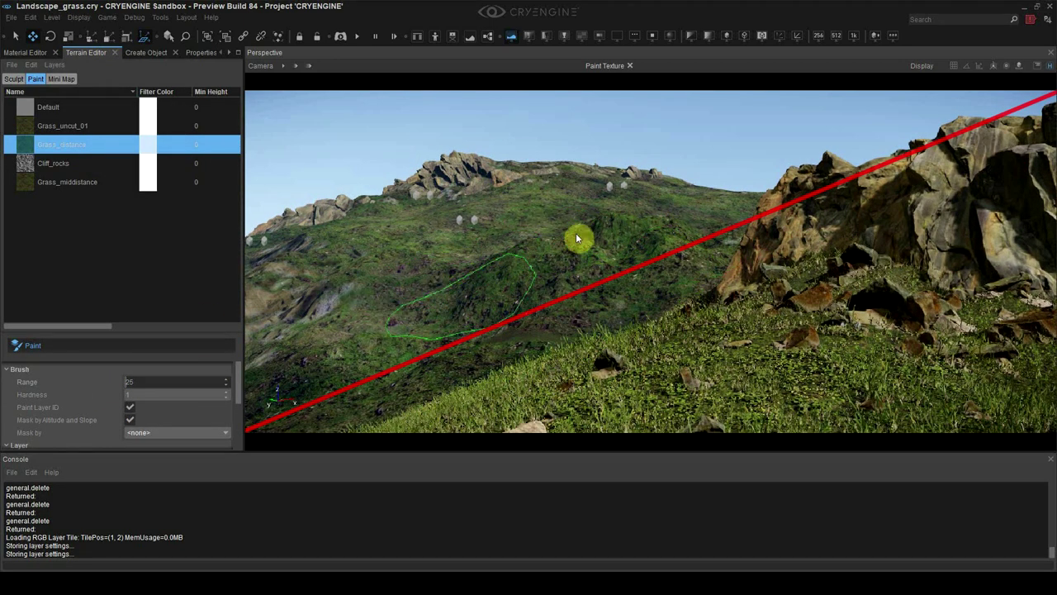
pyautogui.click(13, 79)
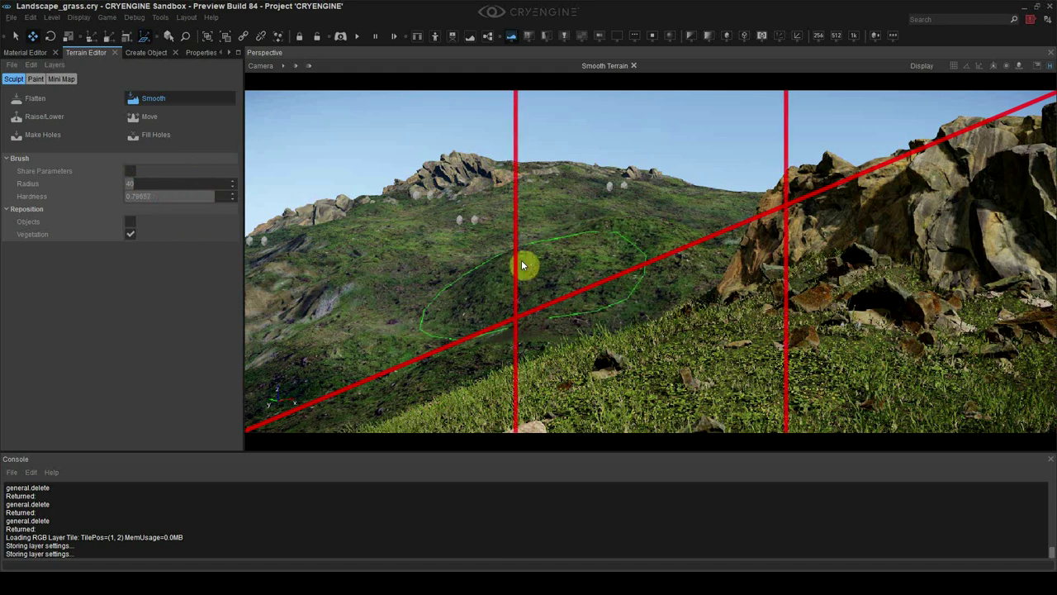
pyautogui.press('Escape')
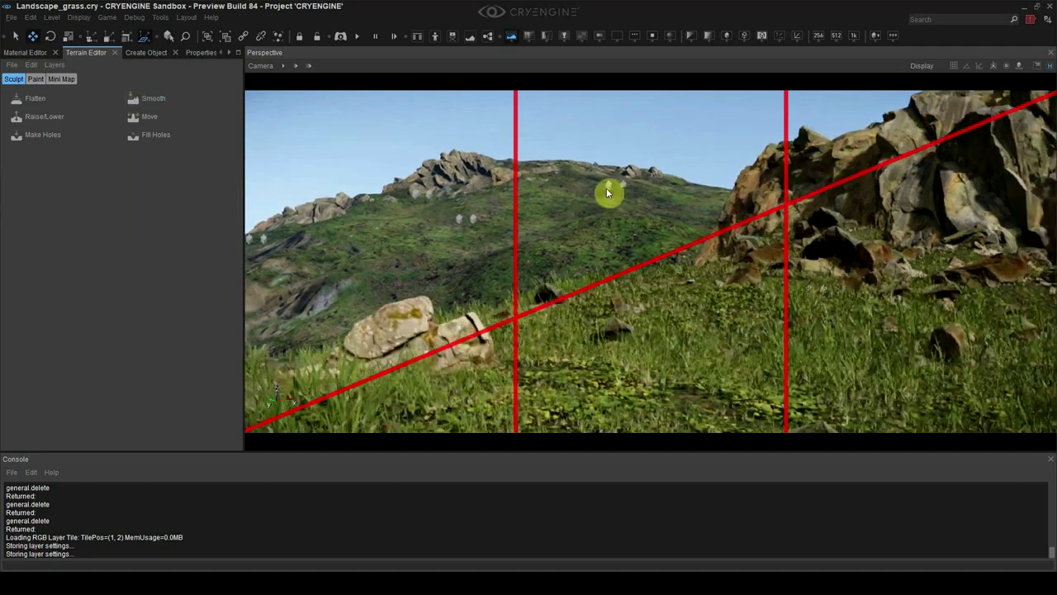
# - Scale, rotate and move the foreground rock toward the center of the composition as a larger focal point
pyautogui.click(401, 358)
pyautogui.press('4')
pyautogui.moveTo(392, 363); pyautogui.dragTo(483, 345)
pyautogui.press('2')
pyautogui.hotkey('shift', 'F4')
pyautogui.press('3')
pyautogui.moveTo(486, 373); pyautogui.dragTo(547, 322)
pyautogui.press('2')
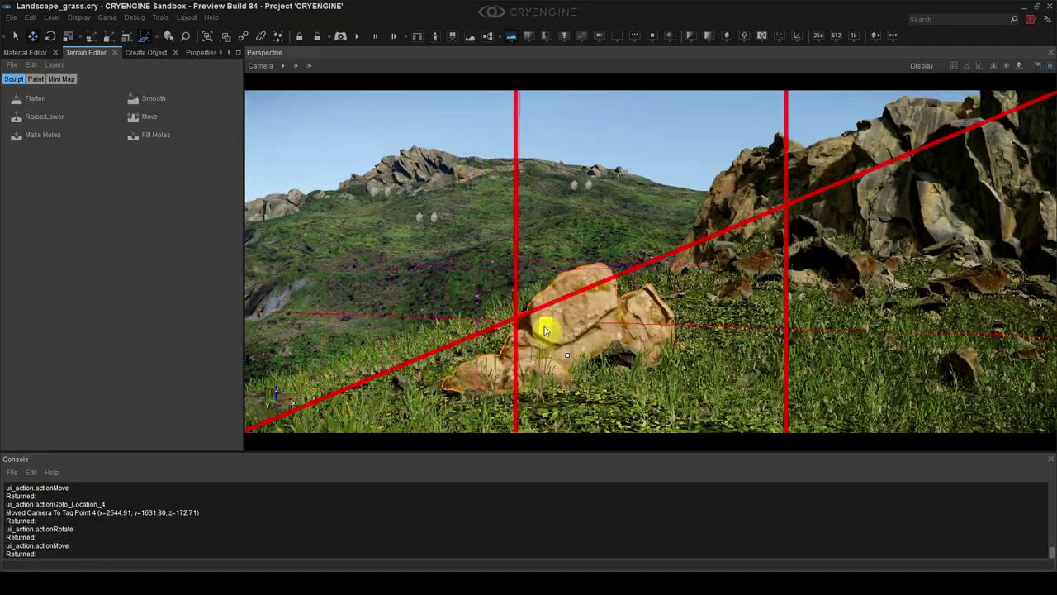
pyautogui.click(639, 188)
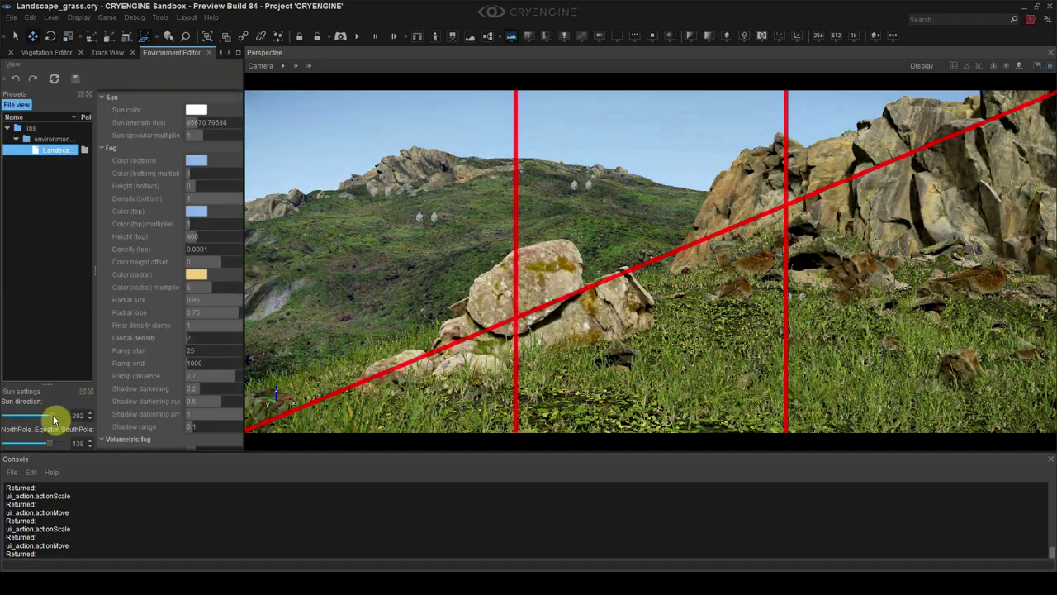
# - Adjust the sun direction to relight the foreground rock and the cliff
pyautogui.moveTo(52, 421)
pyautogui.mouseDown()
pyautogui.moveTo(11, 426)
pyautogui.moveTo(59, 431)
pyautogui.moveTo(47, 432)
pyautogui.mouseUp()
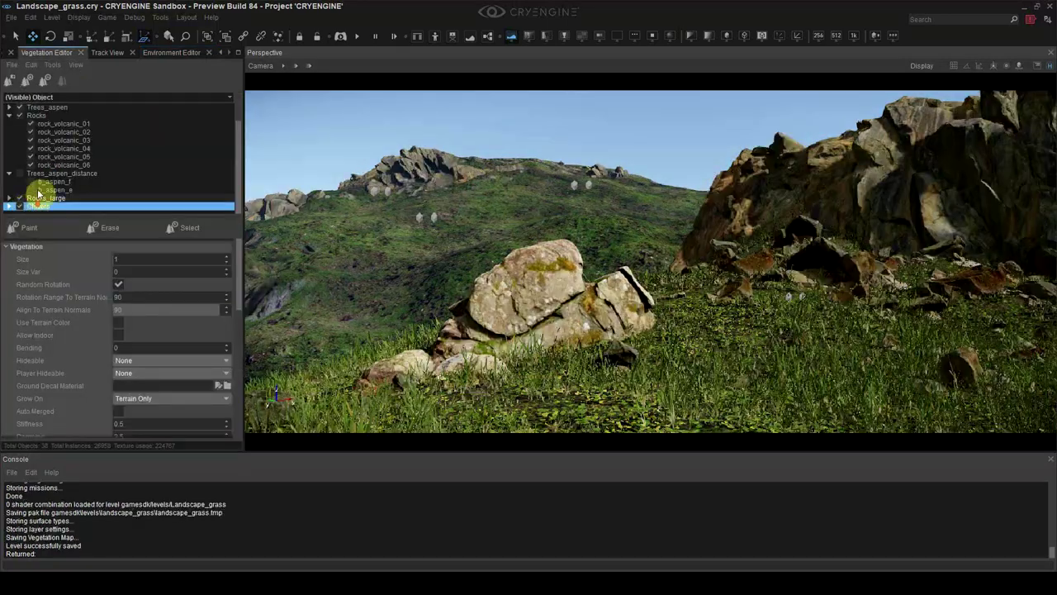
# - Paint the whole Trees_aspen group over the hillside around the cliff with a brush radius of about 104
pyautogui.click(47, 107)
pyautogui.click(29, 227)
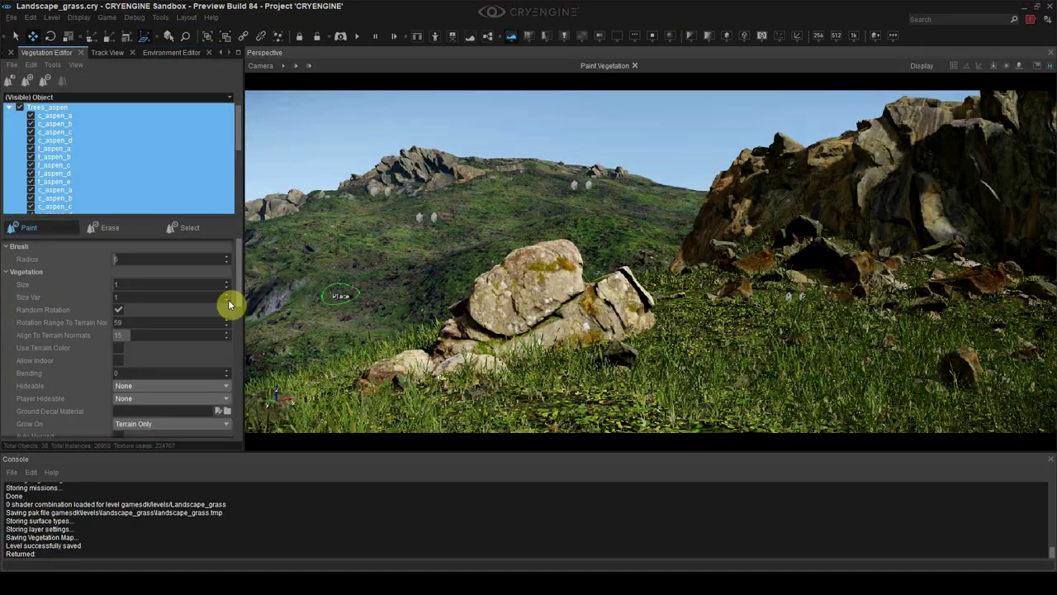
pyautogui.scroll(-5, 126, 343)
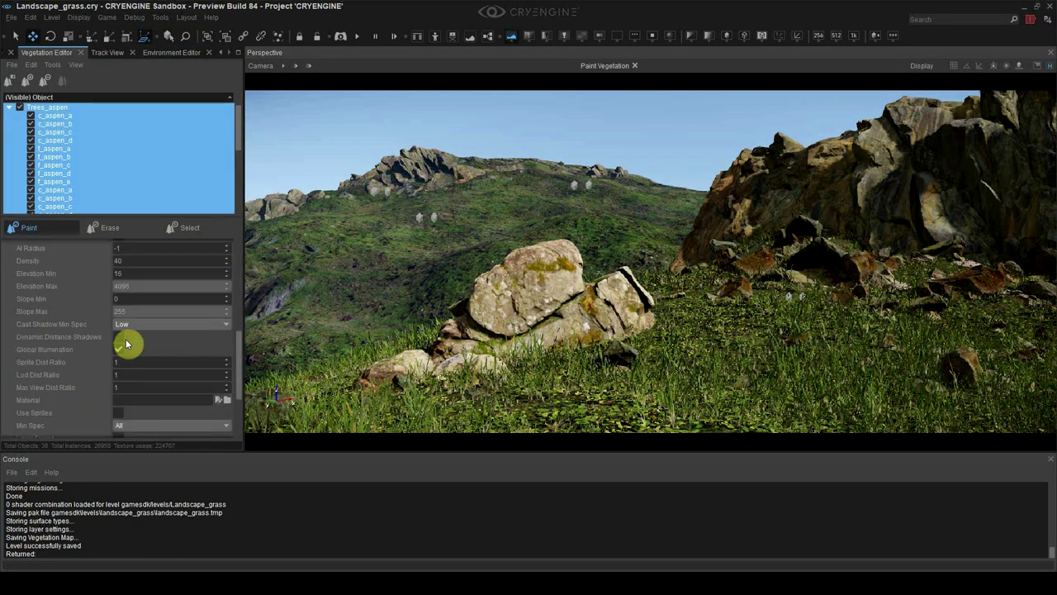
pyautogui.click(670, 358)
pyautogui.moveTo(669, 358)
pyautogui.mouseDown(button='right')
pyautogui.moveTo(660, 380)
pyautogui.moveTo(595, 275)
pyautogui.mouseUp(button='right')
pyautogui.press('s')
pyautogui.scroll(3, 644, 355)
pyautogui.scroll(10, 109, 310)
pyautogui.moveTo(139, 256); pyautogui.dragTo(175, 257)
pyautogui.moveTo(629, 231)
pyautogui.mouseDown()
pyautogui.moveTo(637, 322)
pyautogui.moveTo(612, 289)
pyautogui.mouseUp()
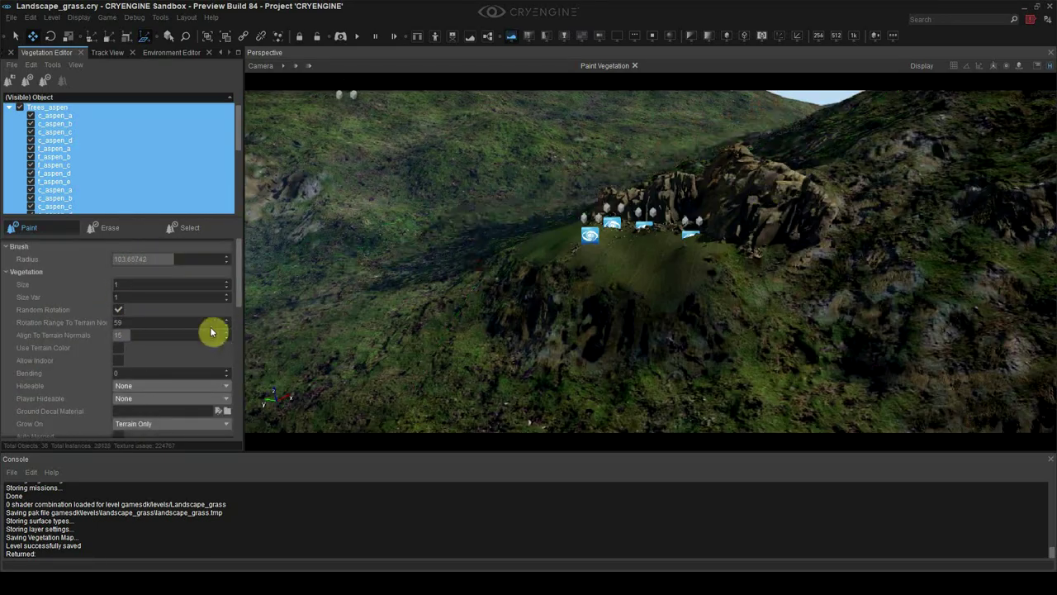
# - Set the Trees_aspen density to 25 and undo the test painting
pyautogui.scroll(-5, 130, 318)
pyautogui.click(126, 265)
pyautogui.write('15')
pyautogui.click(600, 284)
pyautogui.hotkey('ctrl', 'z')
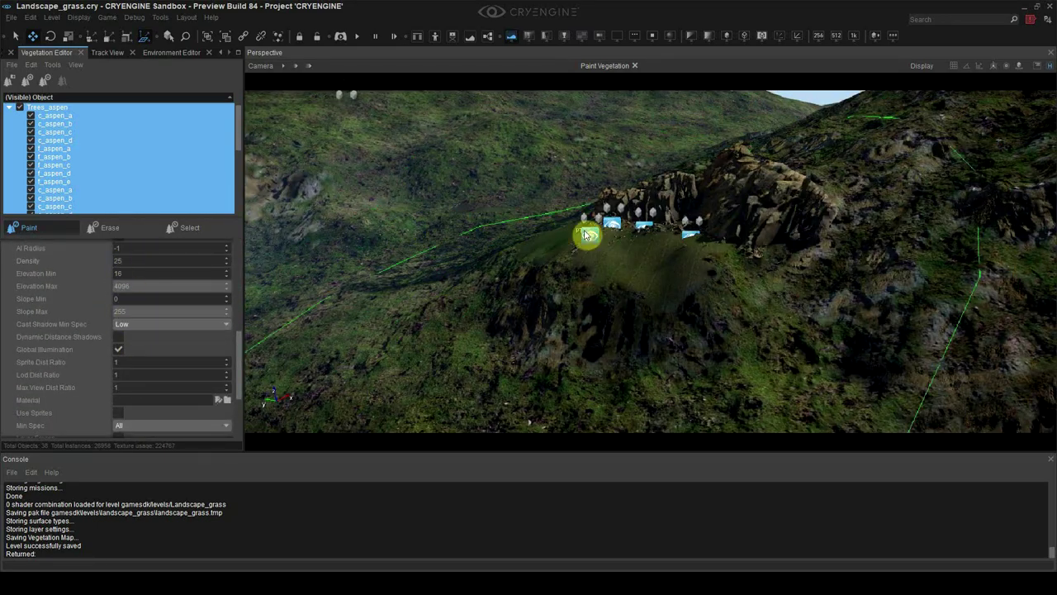
# - Limit the aspen trees to a maximum slope of 30 and paint them across the valley and surrounding hillsides
pyautogui.moveTo(585, 234); pyautogui.dragTo(661, 330)
pyautogui.moveTo(512, 248)
pyautogui.mouseDown(button='right')
pyautogui.moveTo(461, 189)
pyautogui.moveTo(479, 223)
pyautogui.mouseUp(button='right')
pyautogui.moveTo(478, 223)
pyautogui.keyDown('ctrl'); pyautogui.mouseDown()
pyautogui.moveTo(593, 412)
pyautogui.moveTo(792, 314)
pyautogui.mouseUp(); pyautogui.keyUp('ctrl')
pyautogui.scroll(-2, 121, 350)
pyautogui.scroll(4, 133, 350)
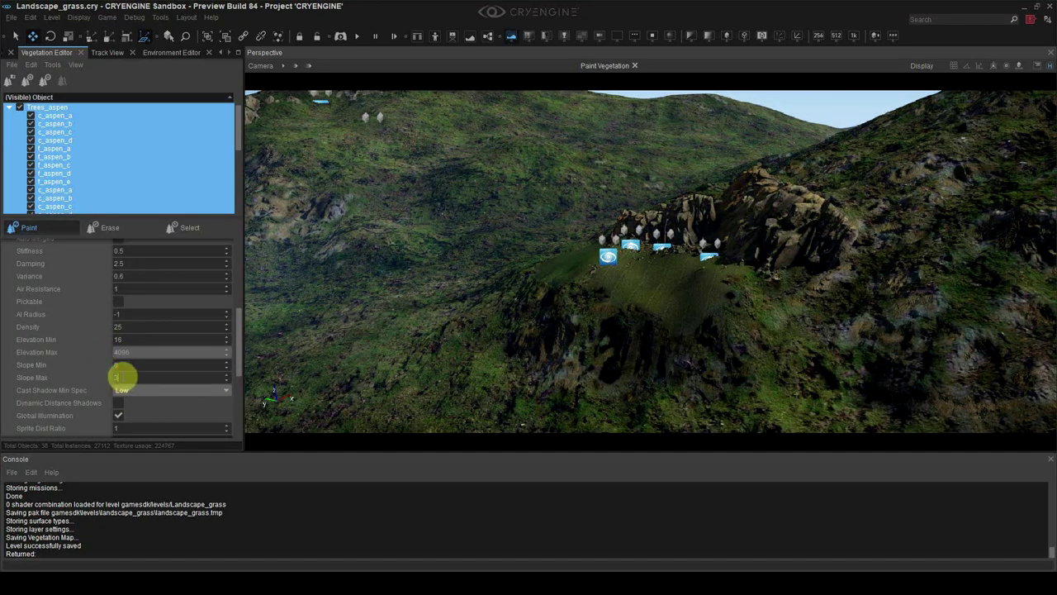
pyautogui.moveTo(566, 303); pyautogui.dragTo(612, 264)
pyautogui.moveTo(426, 223); pyautogui.dragTo(370, 198, button='right')
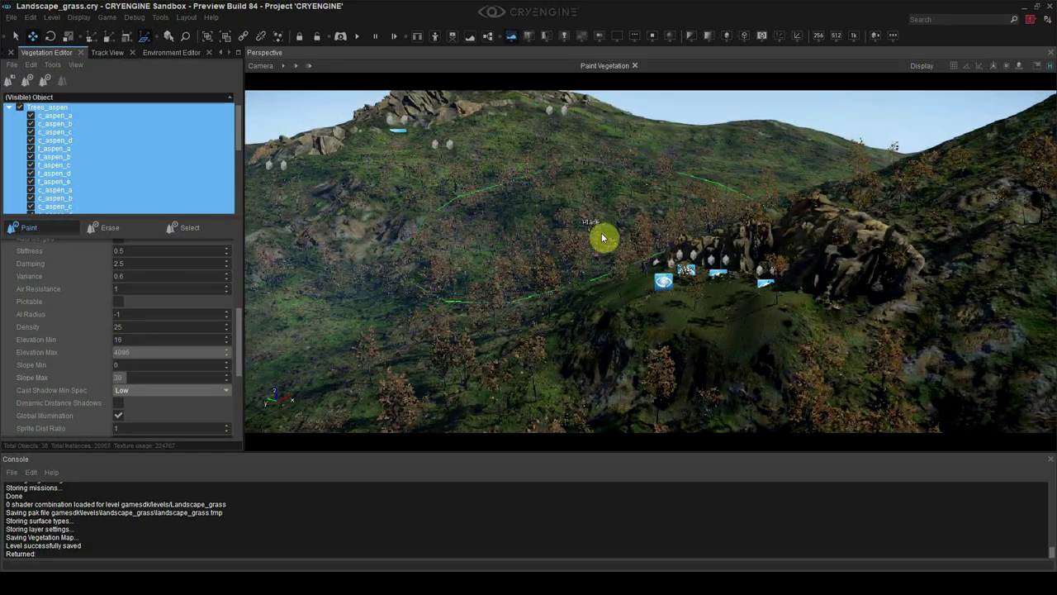
# - Undo the last aspen stroke, repaint the trees around the cliff plateau, and check the composition from tag point 4
pyautogui.hotkey('shift', 'F4')
pyautogui.moveTo(664, 406); pyautogui.dragTo(654, 415)
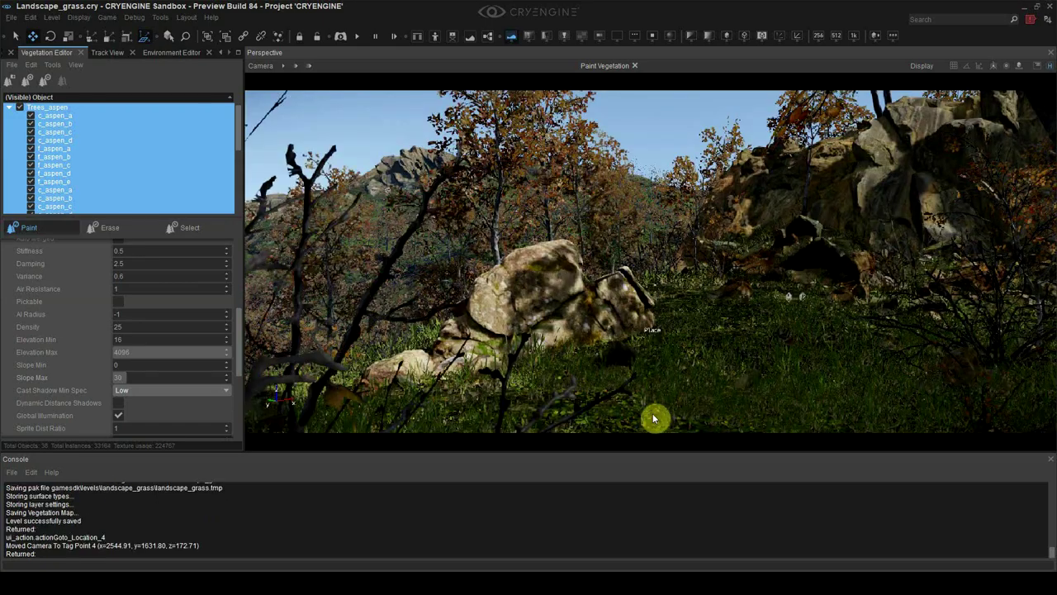
pyautogui.hotkey('ctrl', 'z')
pyautogui.moveTo(654, 415)
pyautogui.mouseDown(button='right')
pyautogui.moveTo(786, 306)
pyautogui.moveTo(788, 227)
pyautogui.mouseUp(button='right')
pyautogui.moveTo(788, 226); pyautogui.dragTo(750, 264)
pyautogui.hotkey('shift', 'F4')
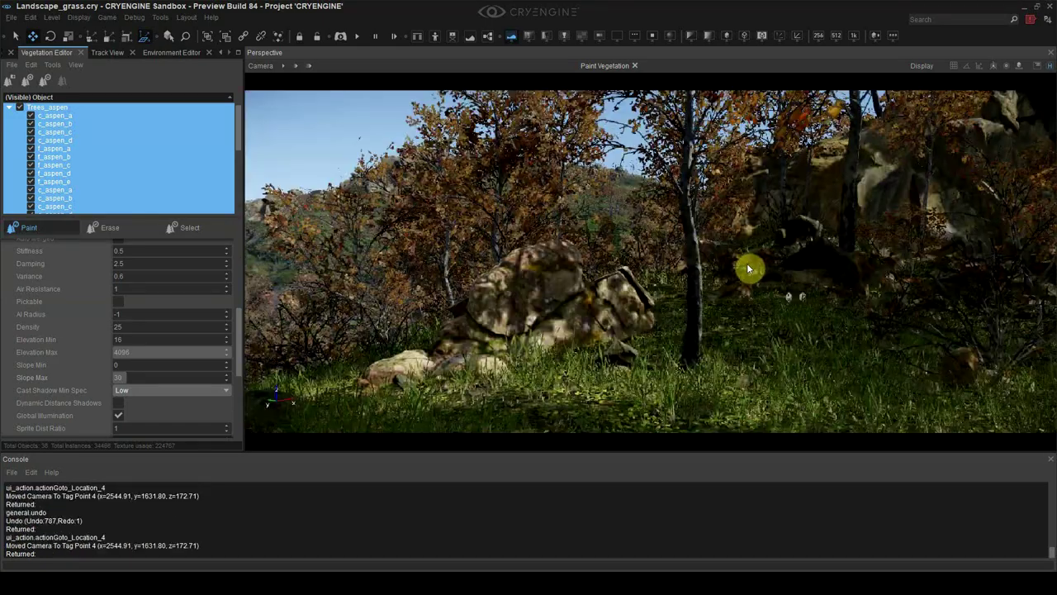
# - Move individual aspen trees behind and beside the foreground rock to open up the composition, undoing the last adjustment
pyautogui.click(189, 228)
pyautogui.click(448, 280)
pyautogui.moveTo(398, 353); pyautogui.dragTo(247, 381)
pyautogui.click(497, 238)
pyautogui.moveTo(426, 341); pyautogui.dragTo(252, 356)
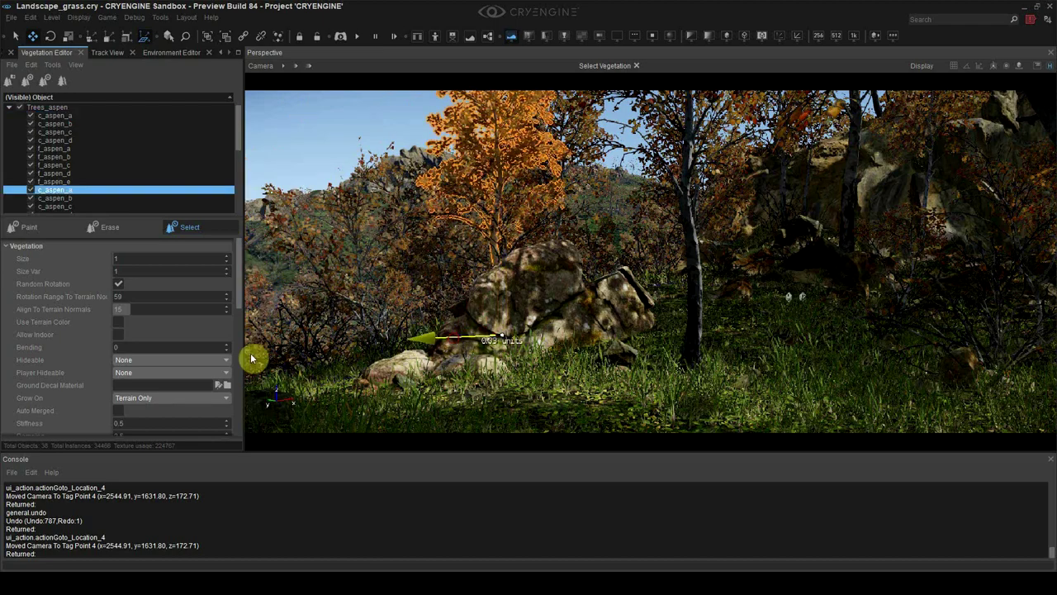
pyautogui.click(692, 330)
pyautogui.moveTo(755, 378); pyautogui.dragTo(800, 394)
pyautogui.hotkey('ctrl', 'z')
# - Delete individual aspen trees crowding the slope around the foreground rock, undoing the last edit from the tag point 4 view
pyautogui.click(479, 304)
pyautogui.moveTo(537, 314); pyautogui.dragTo(405, 293, button='right')
pyautogui.press('Delete')
pyautogui.click(489, 272)
pyautogui.press('Delete')
pyautogui.click(381, 363)
pyautogui.press('Delete')
pyautogui.click(404, 385)
pyautogui.click(408, 373)
pyautogui.press('Delete')
pyautogui.click(604, 322)
pyautogui.press('Delete')
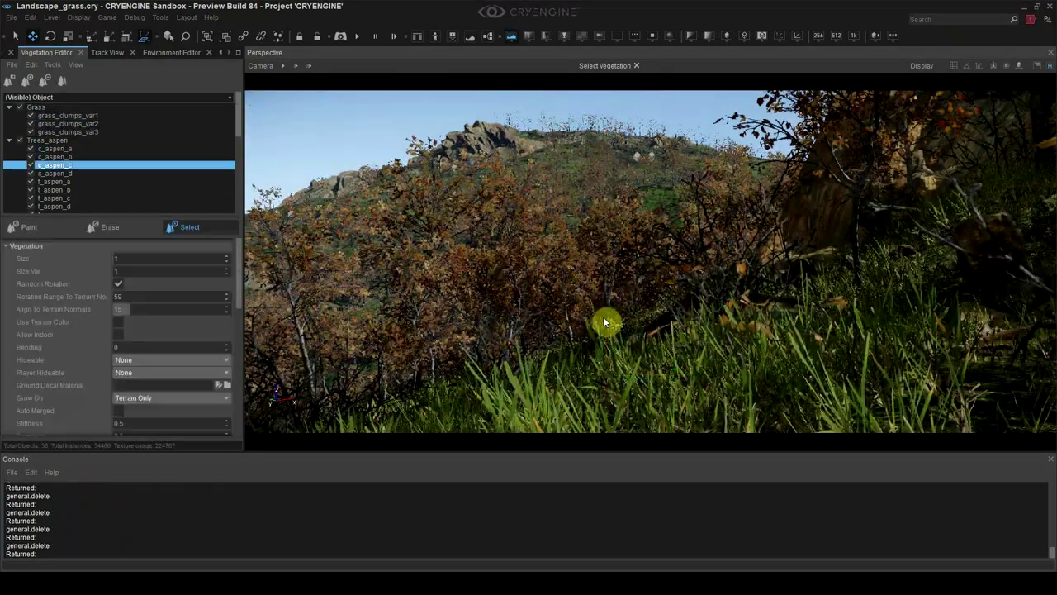
pyautogui.click(419, 367)
pyautogui.press('Delete')
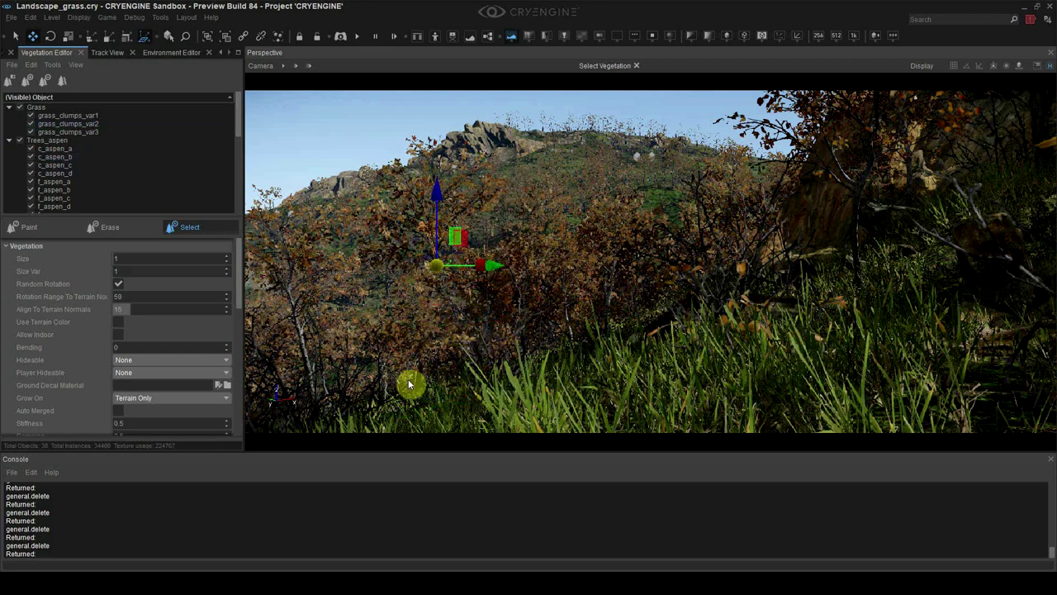
pyautogui.hotkey('shift', 'F4')
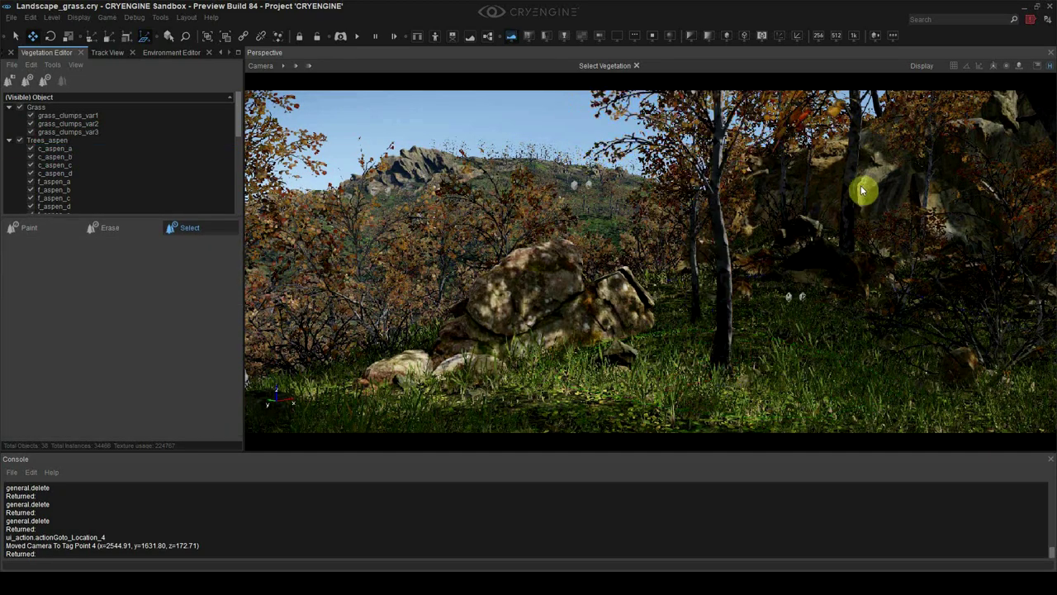
pyautogui.hotkey('ctrl', 'z')
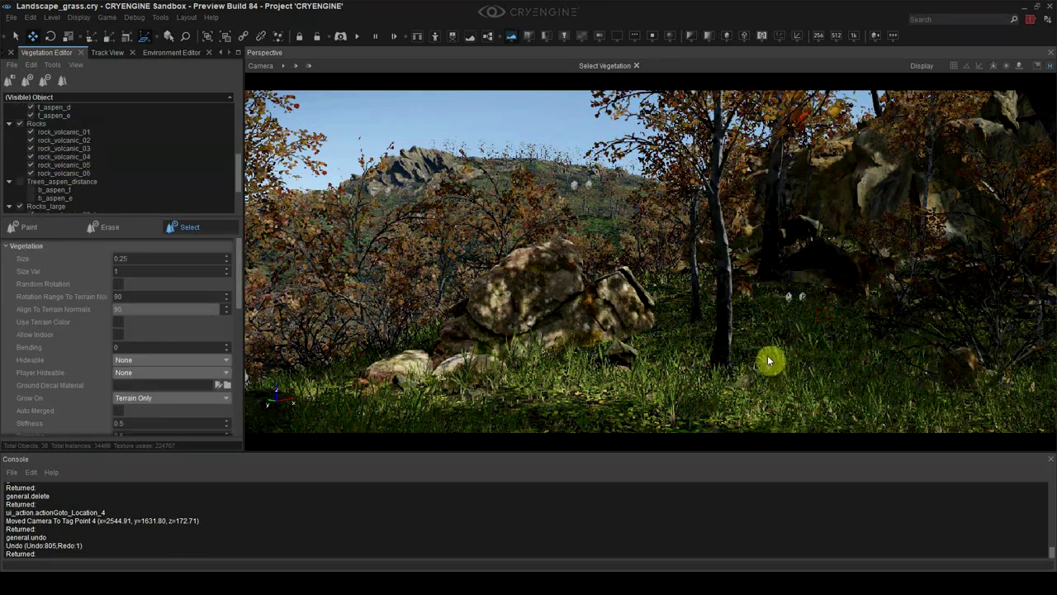
# - Erase the Trees_aspen group from the distant hilltop with a brush radius of about 40
pyautogui.click(190, 223)
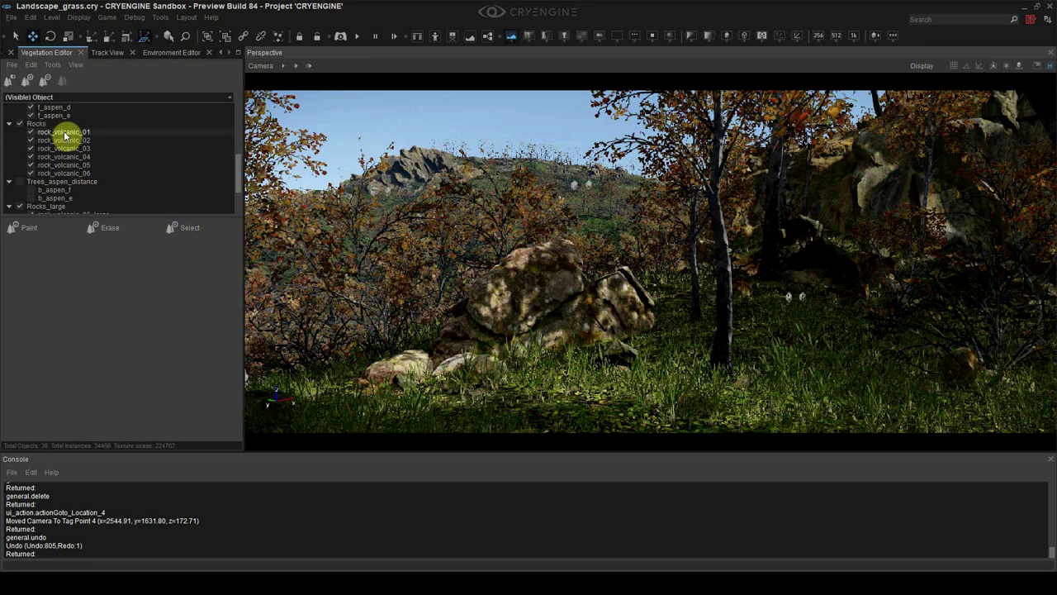
pyautogui.click(106, 226)
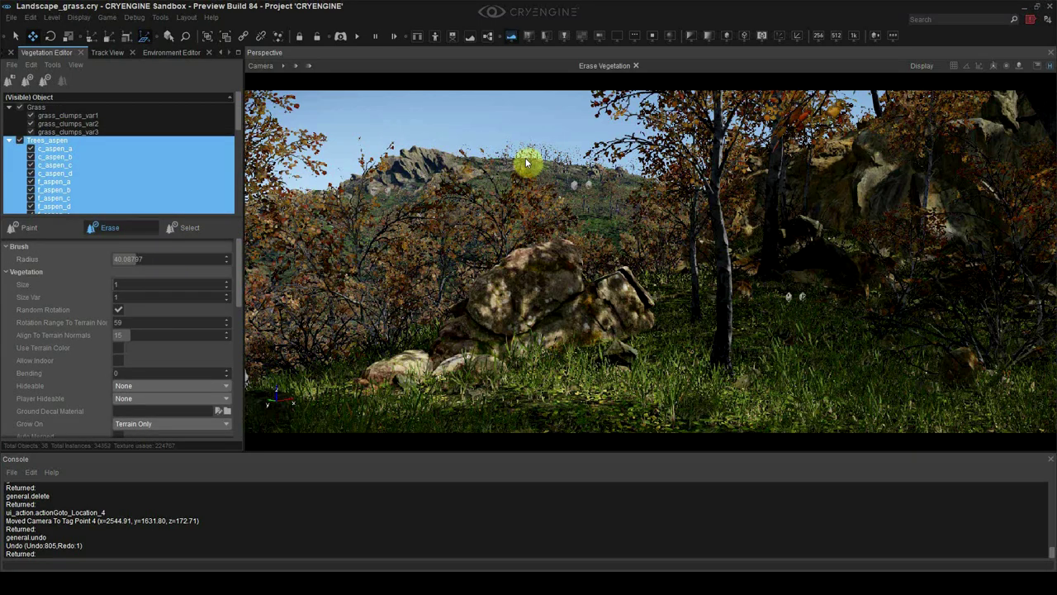
pyautogui.press('w')
pyautogui.moveTo(559, 161); pyautogui.dragTo(558, 107, button='right')
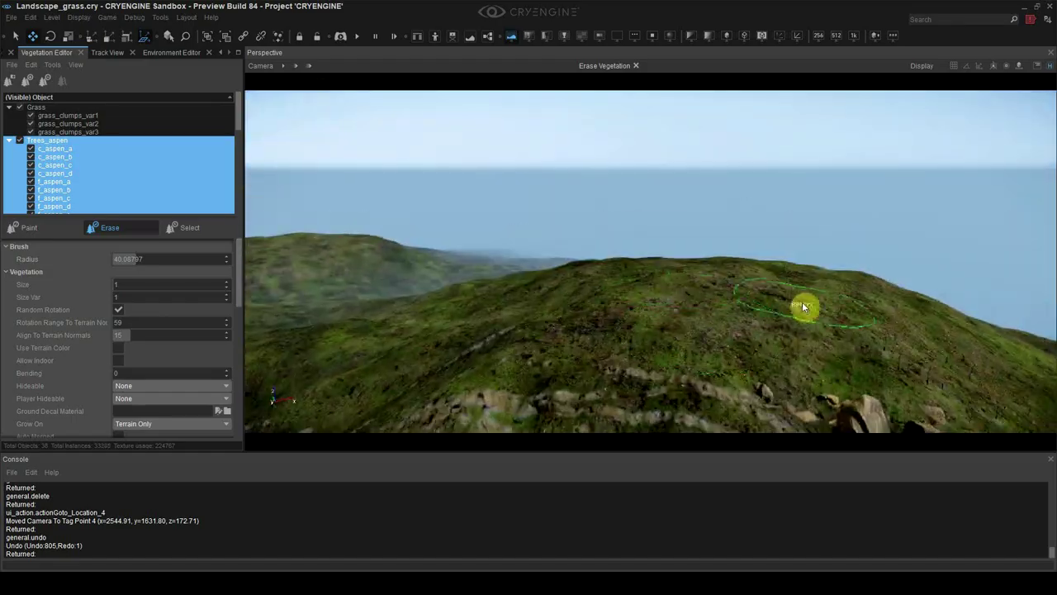
pyautogui.moveTo(805, 306); pyautogui.dragTo(740, 321)
pyautogui.hotkey('shift', 'F4')
# - Erase aspen trees from the slope near the foreground rock with a brush radius of 14, undoing the misplaced erase
pyautogui.moveTo(725, 330); pyautogui.dragTo(254, 294, button='right')
pyautogui.press('s')
pyautogui.click(636, 310)
pyautogui.hotkey('shift', 'F4')
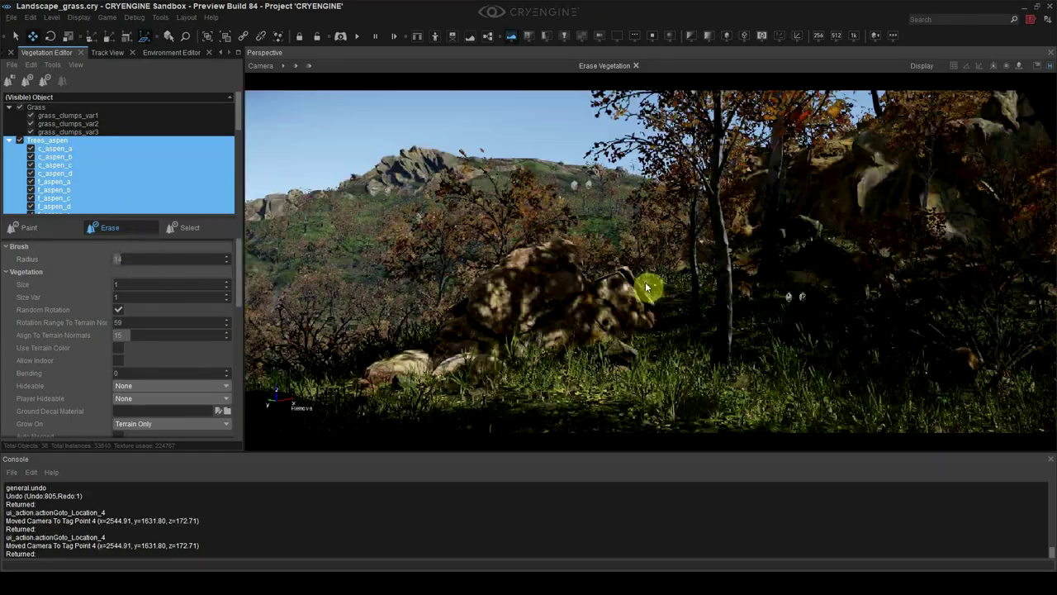
pyautogui.hotkey('ctrl', 'z')
pyautogui.press('s')
pyautogui.moveTo(645, 282); pyautogui.dragTo(496, 293, button='right')
pyautogui.hotkey('shift', 'F4')
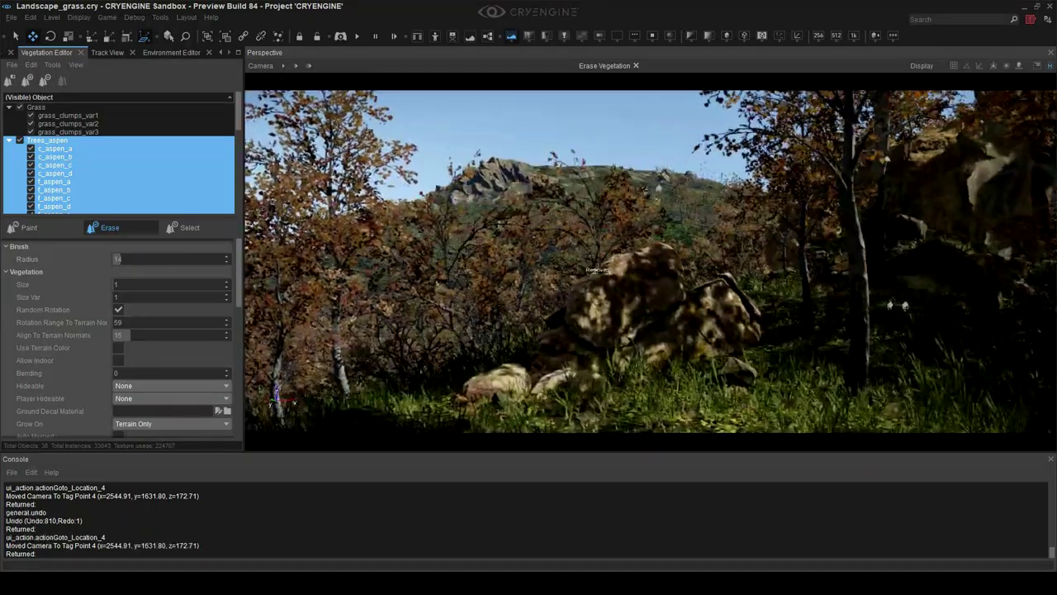
# - Thin the aspen trees along the grassy slope beside the foreground rock with an erase radius of 4, undoing the last stroke
pyautogui.moveTo(573, 364); pyautogui.dragTo(595, 338)
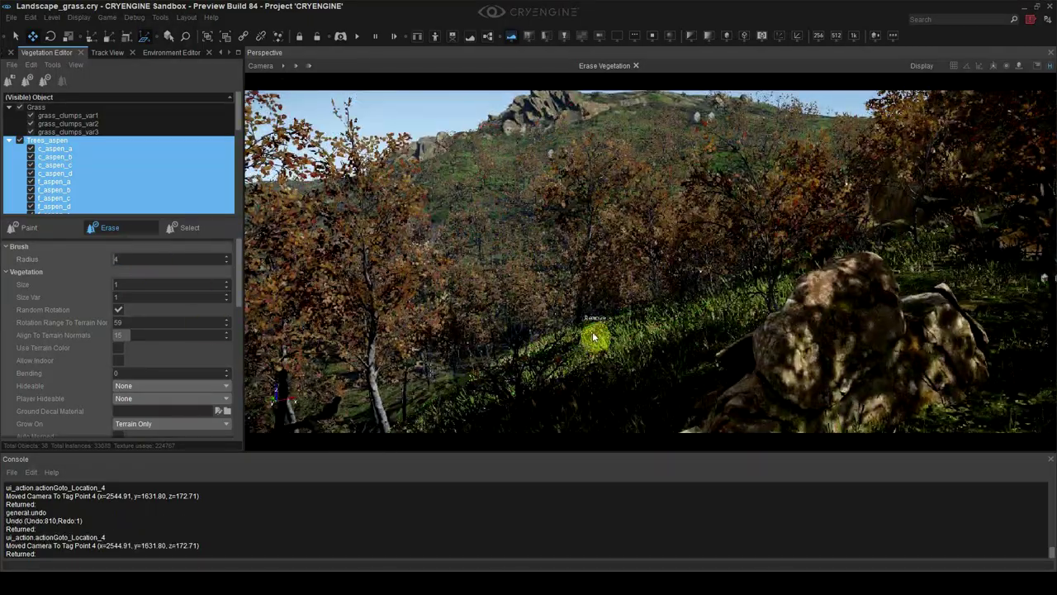
pyautogui.press('w')
pyautogui.moveTo(597, 342)
pyautogui.mouseDown(button='right')
pyautogui.moveTo(666, 370)
pyautogui.moveTo(677, 382)
pyautogui.moveTo(661, 405)
pyautogui.mouseUp(button='right')
pyautogui.hotkey('shift', 'F4')
pyautogui.press('w')
pyautogui.moveTo(661, 405); pyautogui.dragTo(707, 396)
pyautogui.hotkey('ctrl', 'z')
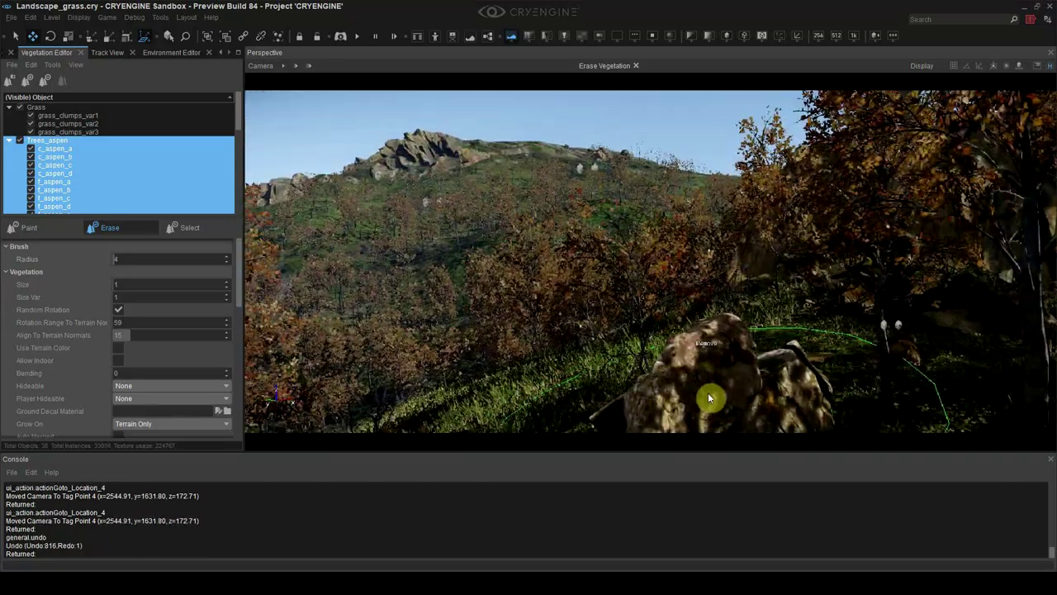
# - Move the aspen tree behind the foreground rock toward the left side of the composition
pyautogui.click(189, 227)
pyautogui.hotkey('shift', 'F4')
pyautogui.press('w')
pyautogui.click(814, 413)
pyautogui.hotkey('shift', 'F4')
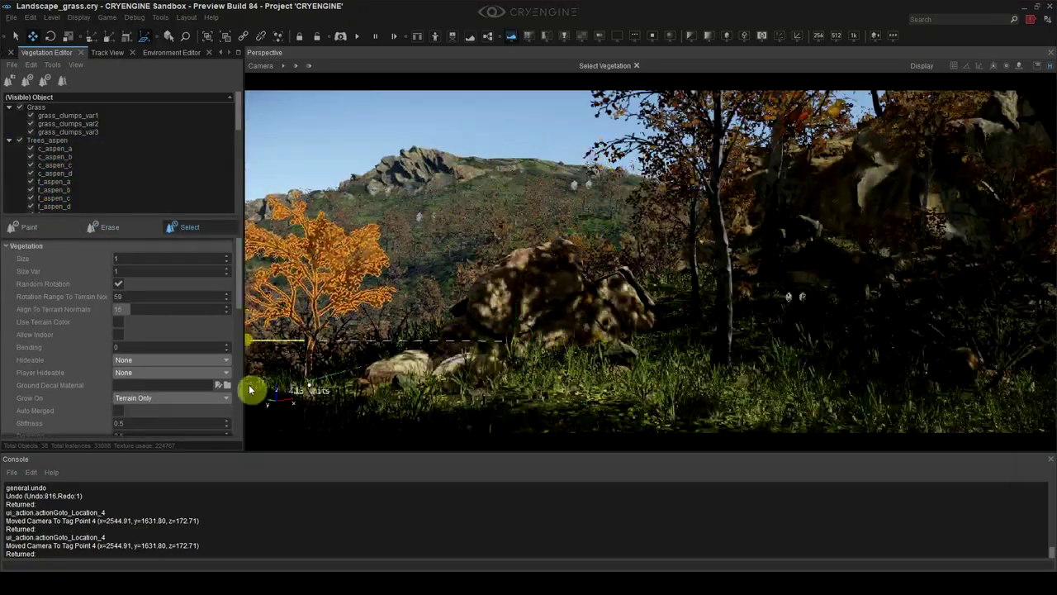
pyautogui.press('Delete')
# - Try moving the tall aspen beside the foreground rock, then delete it and another aspen in front of the cliff
pyautogui.click(720, 360)
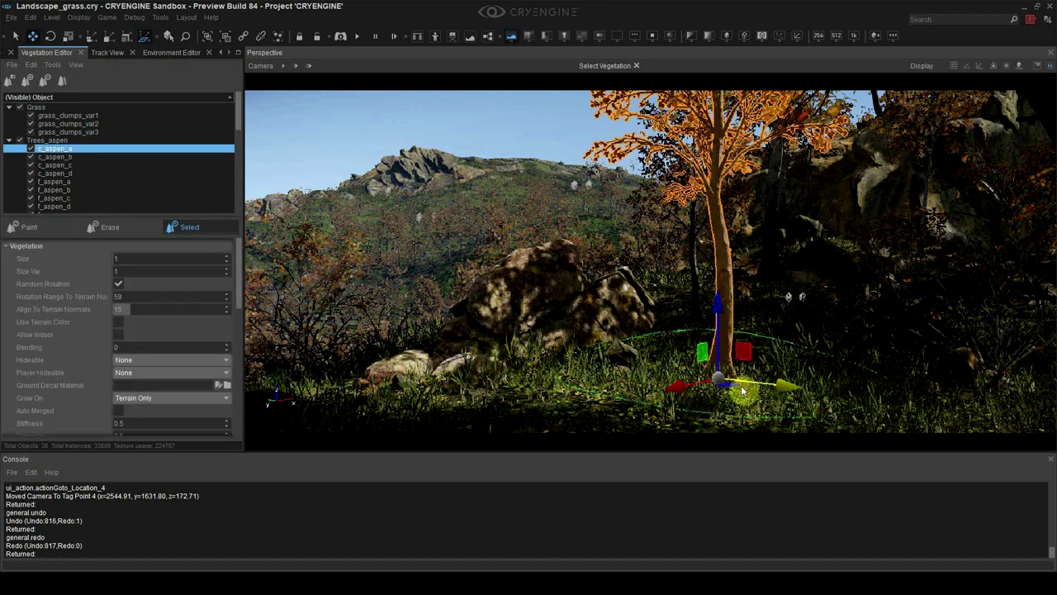
pyautogui.moveTo(745, 391); pyautogui.dragTo(780, 395)
pyautogui.moveTo(867, 401); pyautogui.dragTo(838, 404, button='right')
pyautogui.moveTo(737, 392); pyautogui.dragTo(834, 380)
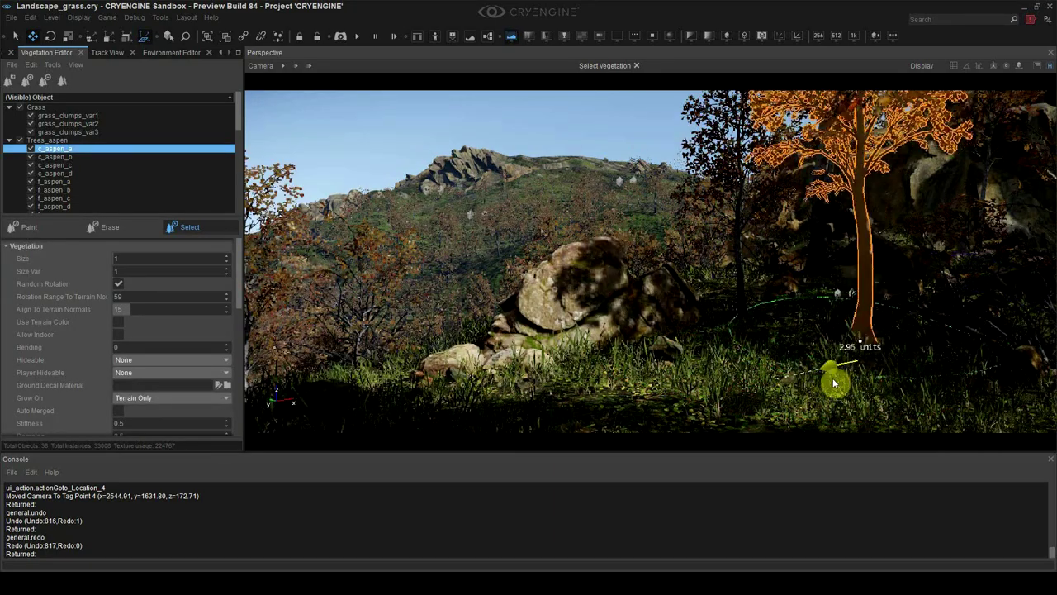
pyautogui.press('Delete')
pyautogui.hotkey('ctrl', 'z')
pyautogui.press('Delete')
pyautogui.press('Delete')
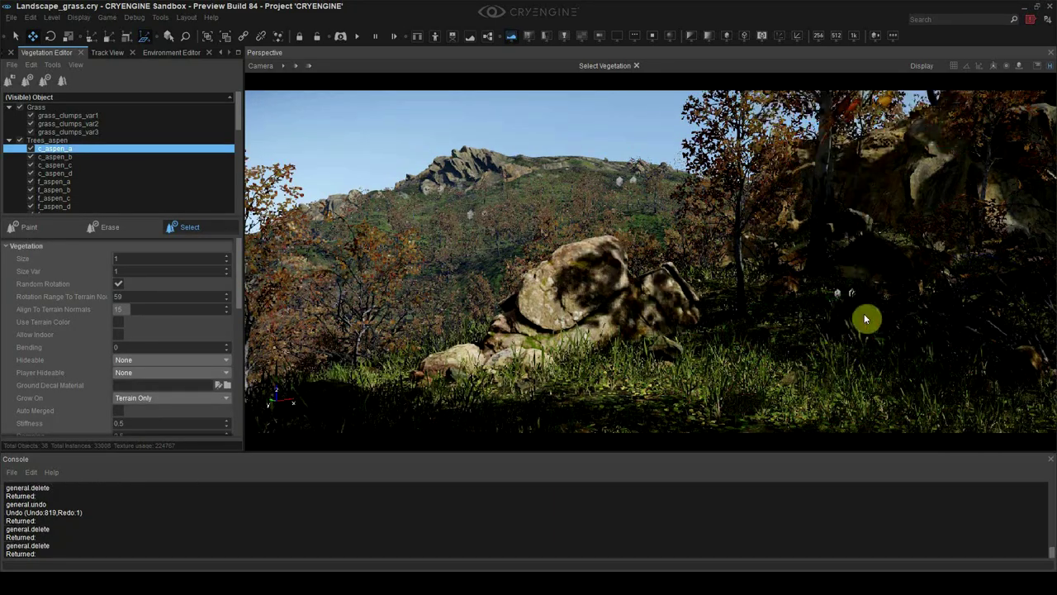
pyautogui.click(829, 207)
pyautogui.press('Delete')
pyautogui.hotkey('shift', 'F4')
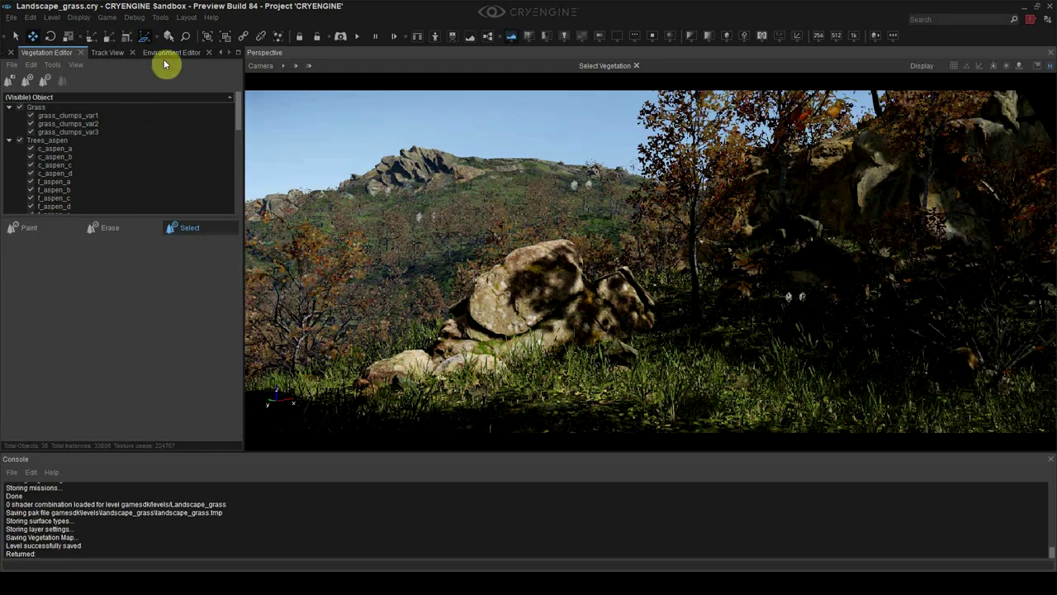
# - Set the first sun direction value to 8 to light more of the foreground rock's face
pyautogui.click(168, 54)
pyautogui.moveTo(30, 416); pyautogui.dragTo(91, 424)
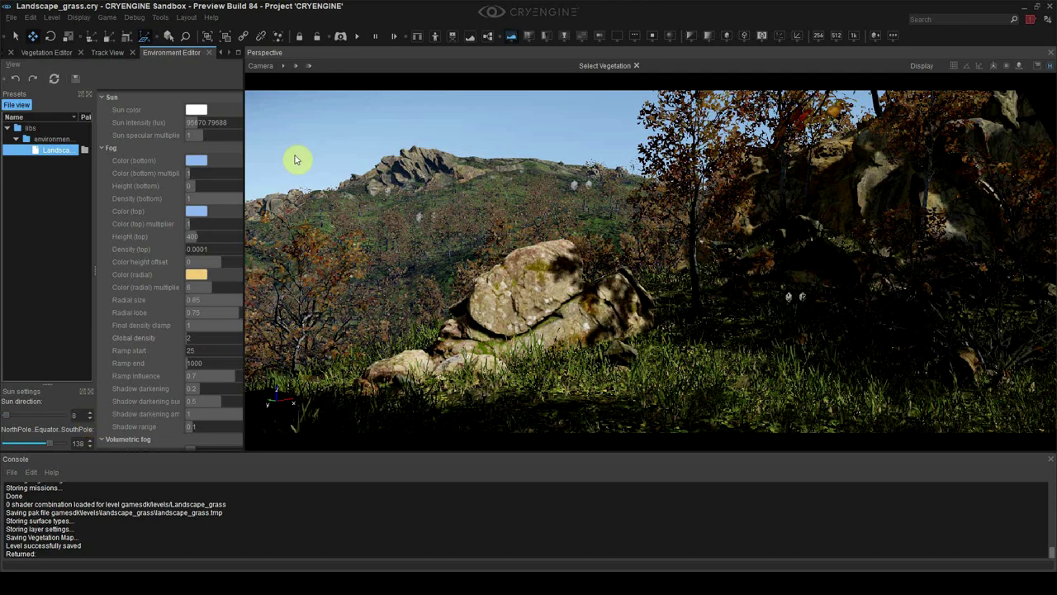
# - Adjust the brush radius and object size of the Rocks_large group and test-paint it below the distant rock outcrop
pyautogui.click(47, 52)
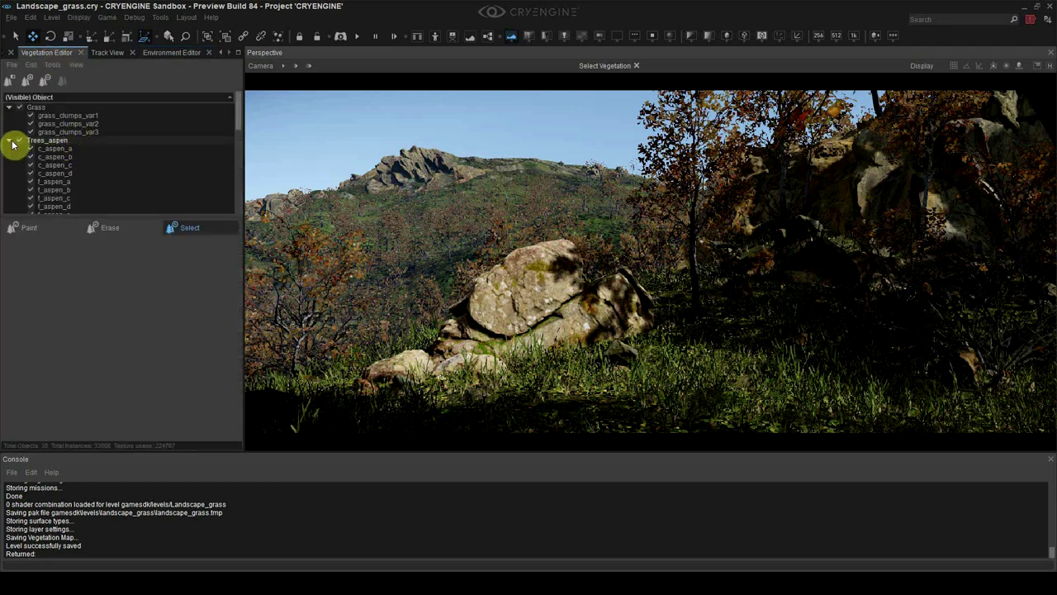
pyautogui.click(10, 140)
pyautogui.click(46, 149)
pyautogui.scroll(-3, 58, 151)
pyautogui.click(57, 150)
pyautogui.click(58, 227)
pyautogui.moveTo(459, 189); pyautogui.dragTo(426, 174, button='right')
pyautogui.scroll(3, 537, 227)
pyautogui.press('w')
pyautogui.moveTo(538, 228); pyautogui.dragTo(527, 219, button='right')
pyautogui.doubleClick(133, 259)
pyautogui.scroll(-5, 149, 330)
pyautogui.click(142, 326)
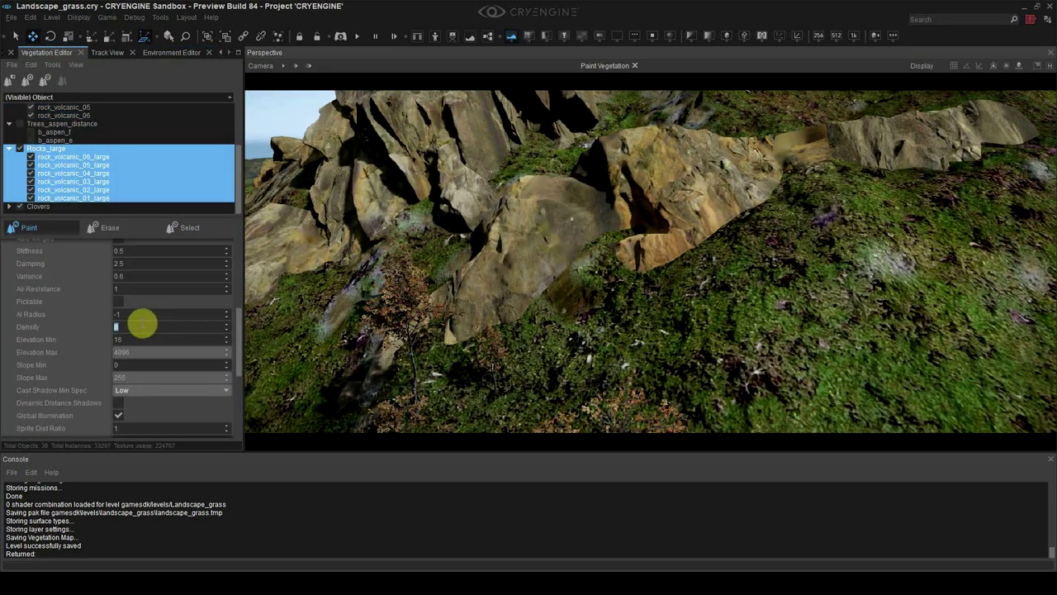
pyautogui.scroll(5, 142, 290)
pyautogui.doubleClick(139, 287)
pyautogui.moveTo(607, 314); pyautogui.dragTo(648, 302)
pyautogui.moveTo(741, 275); pyautogui.dragTo(753, 277, button='right')
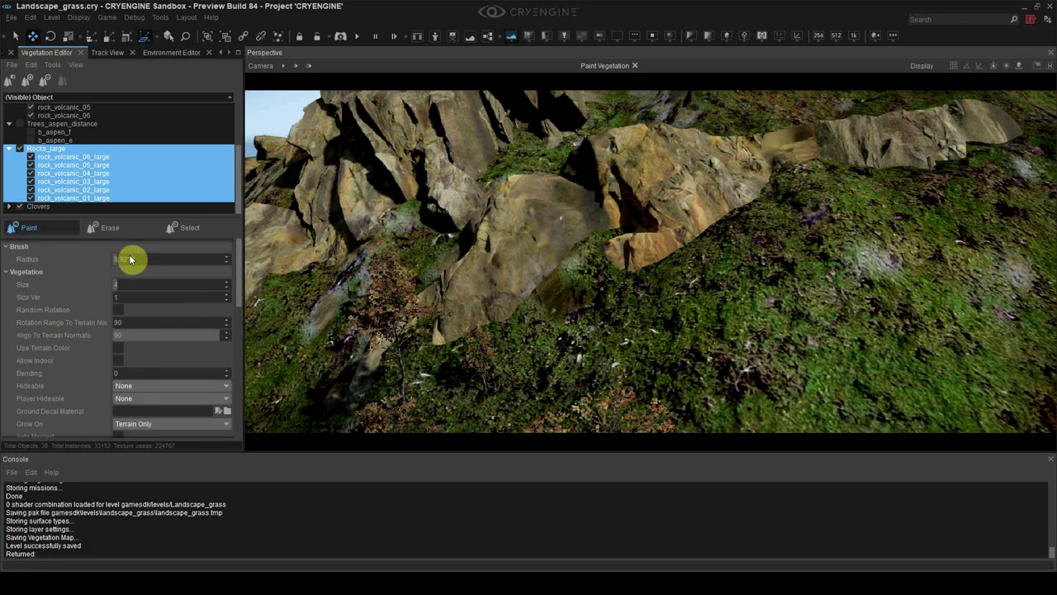
# - Set the Rocks_large density to 15 and scatter the rocks along the base of the distant outcrop
pyautogui.scroll(-5, 132, 285)
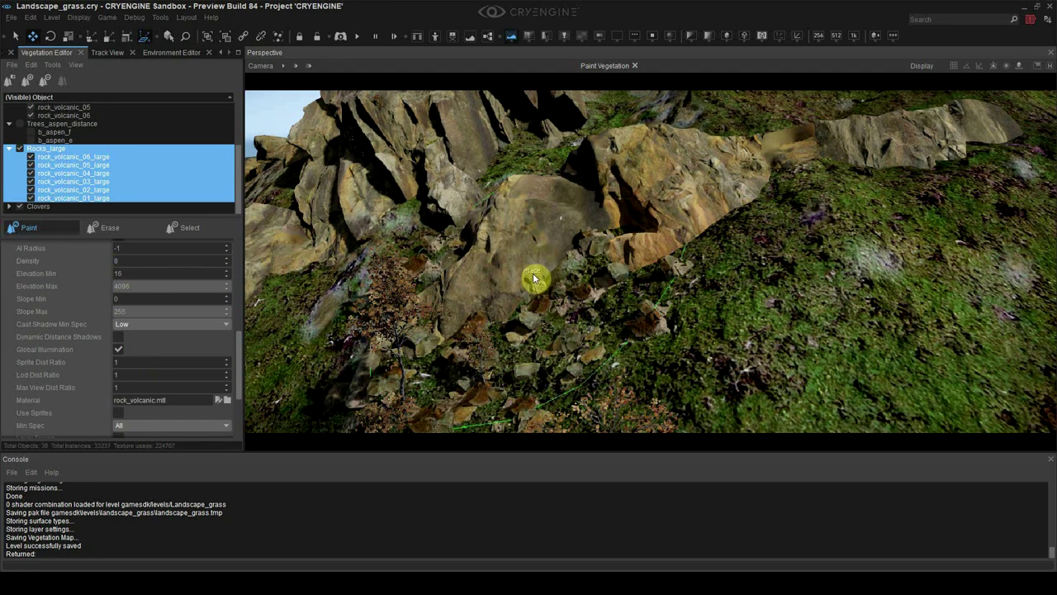
pyautogui.click(165, 261)
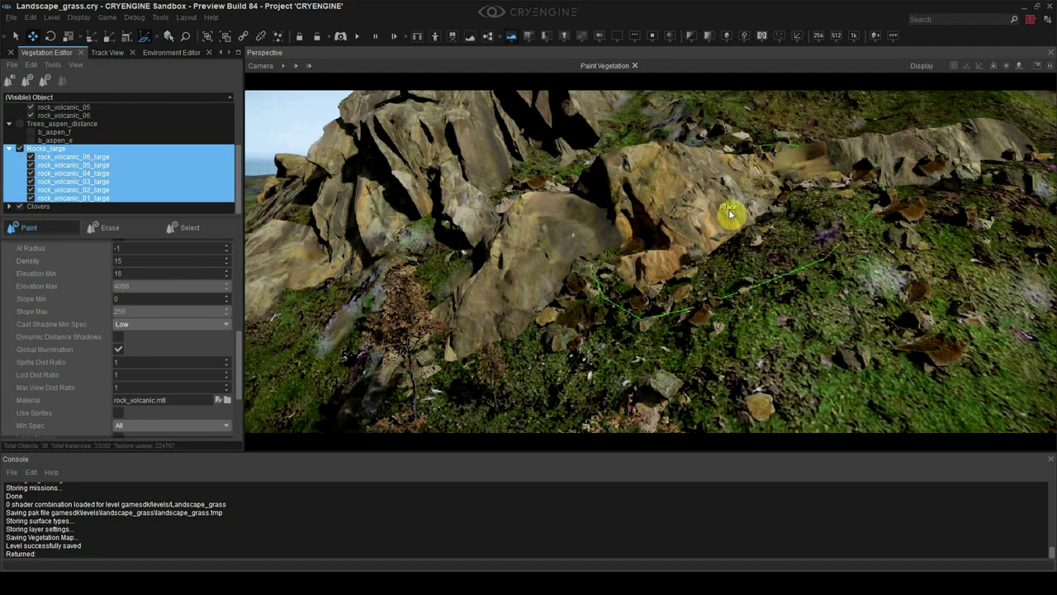
pyautogui.hotkey('shift', 'F4')
pyautogui.scroll(5, 121, 282)
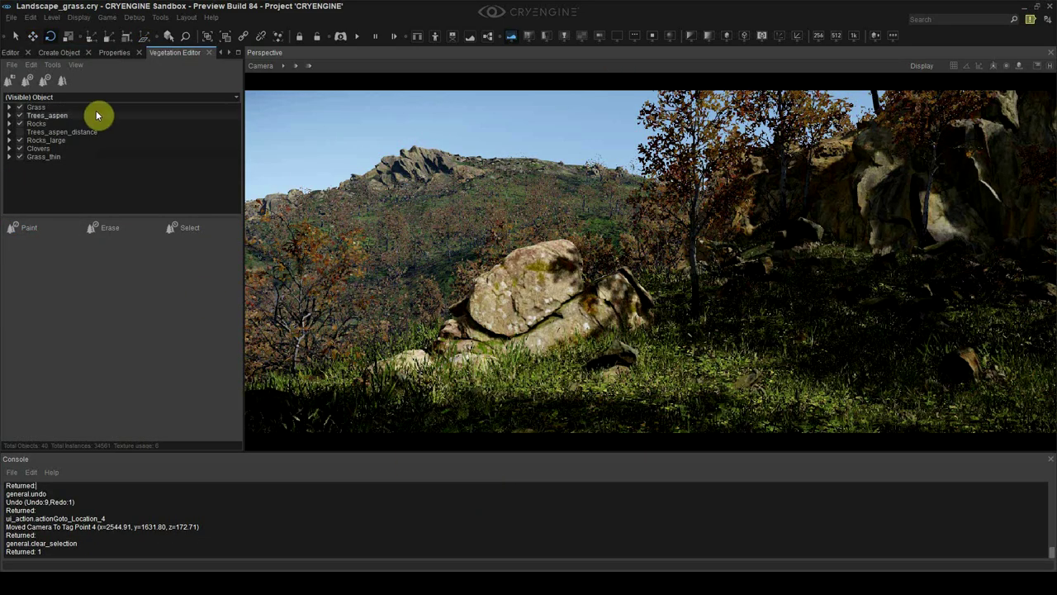
# - Open the leaf sub-material of the aspen1 tree material and change its emissive color to a more vivid green
pyautogui.click(25, 53)
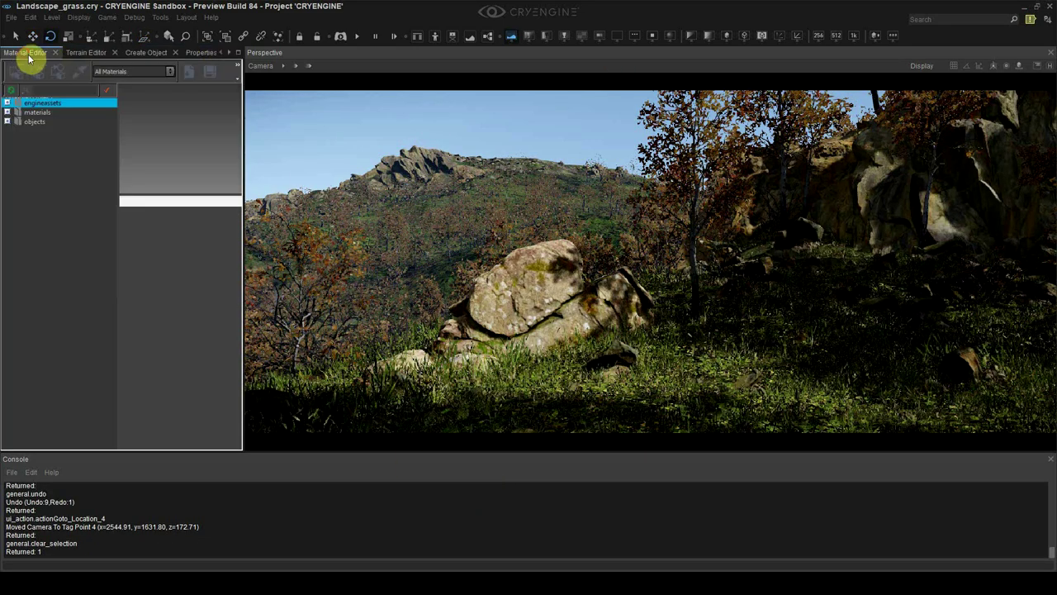
pyautogui.click(675, 134)
pyautogui.moveTo(244, 308); pyautogui.dragTo(367, 323)
pyautogui.moveTo(277, 286)
pyautogui.mouseDown()
pyautogui.moveTo(245, 292)
pyautogui.moveTo(286, 299)
pyautogui.moveTo(272, 301)
pyautogui.mouseUp()
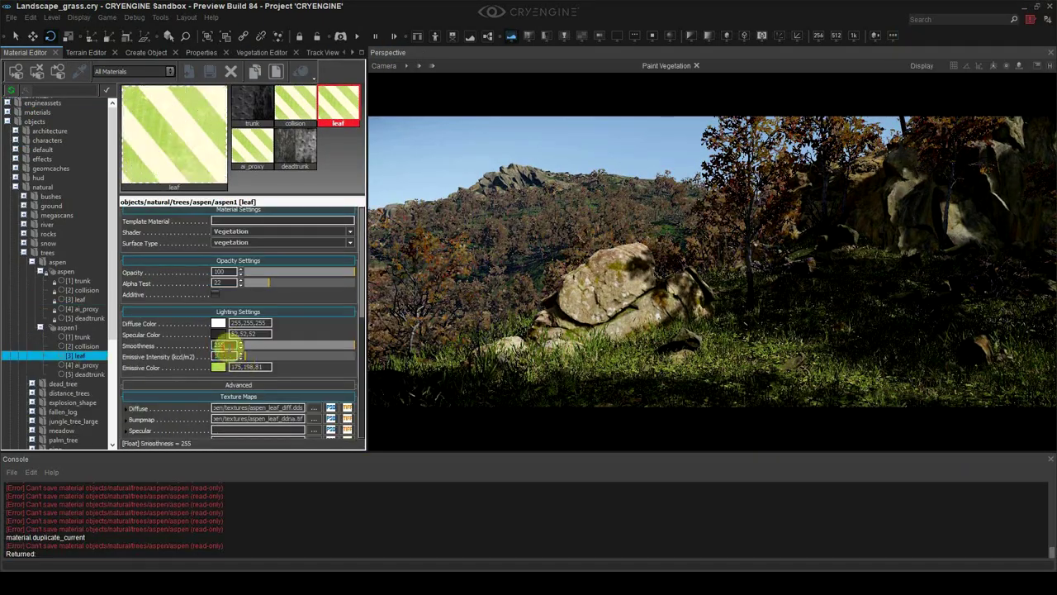
pyautogui.click(218, 367)
pyautogui.click(535, 276)
pyautogui.click(607, 228)
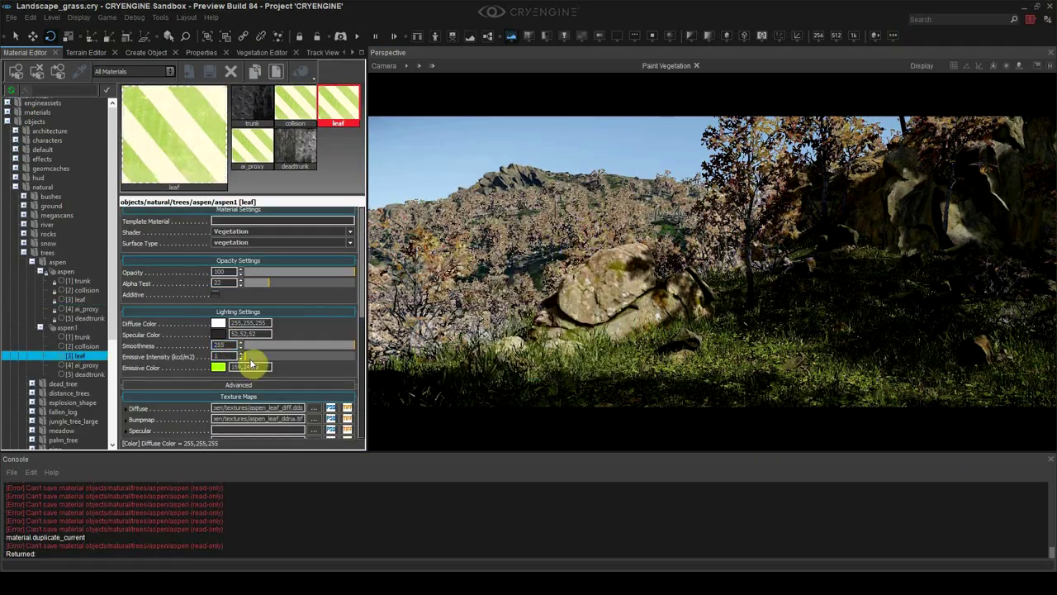
# - Reduce the emissive intensity of the aspen1 leaf material to 0
pyautogui.click(242, 359)
pyautogui.click(241, 355)
pyautogui.click(241, 359)
# - Try out different tints, including a light red, for the diffuse color of the aspen1 leaf material
pyautogui.click(218, 323)
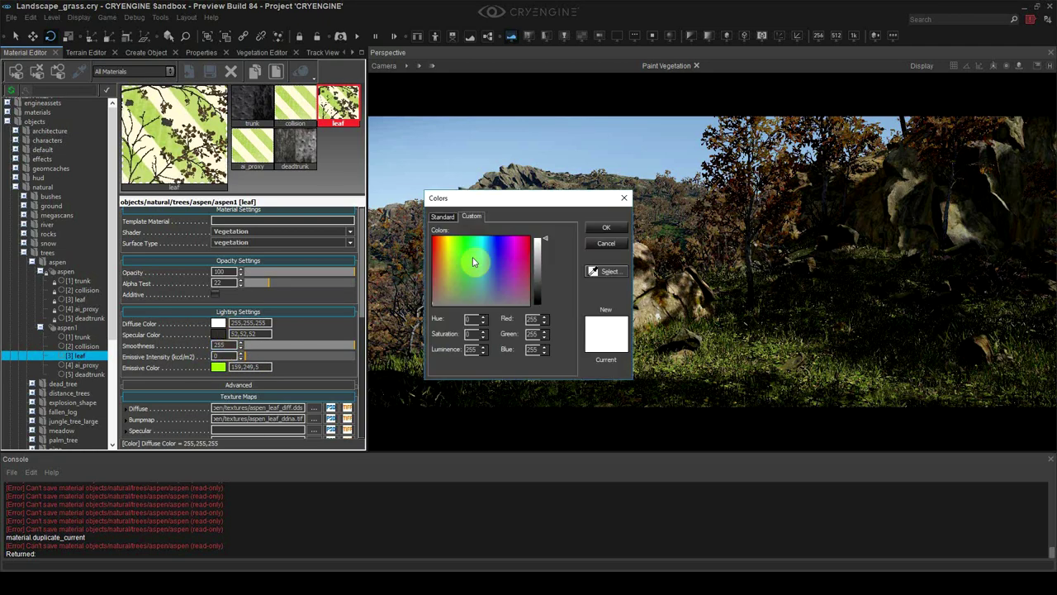
pyautogui.moveTo(545, 240); pyautogui.dragTo(545, 270)
pyautogui.click(455, 242)
pyautogui.moveTo(510, 198); pyautogui.dragTo(773, 321)
pyautogui.click(804, 373)
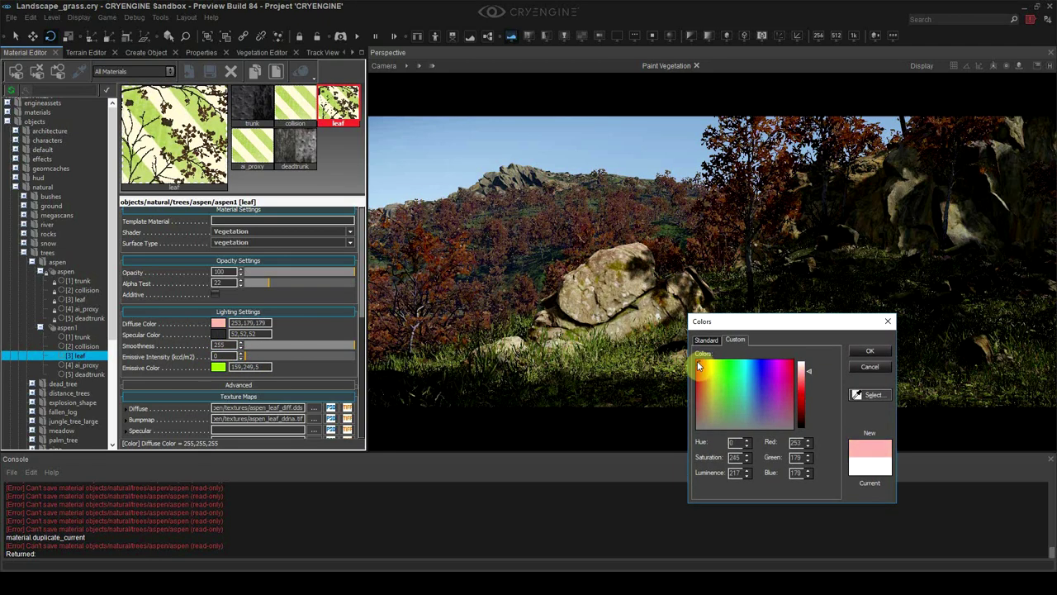
pyautogui.click(618, 231)
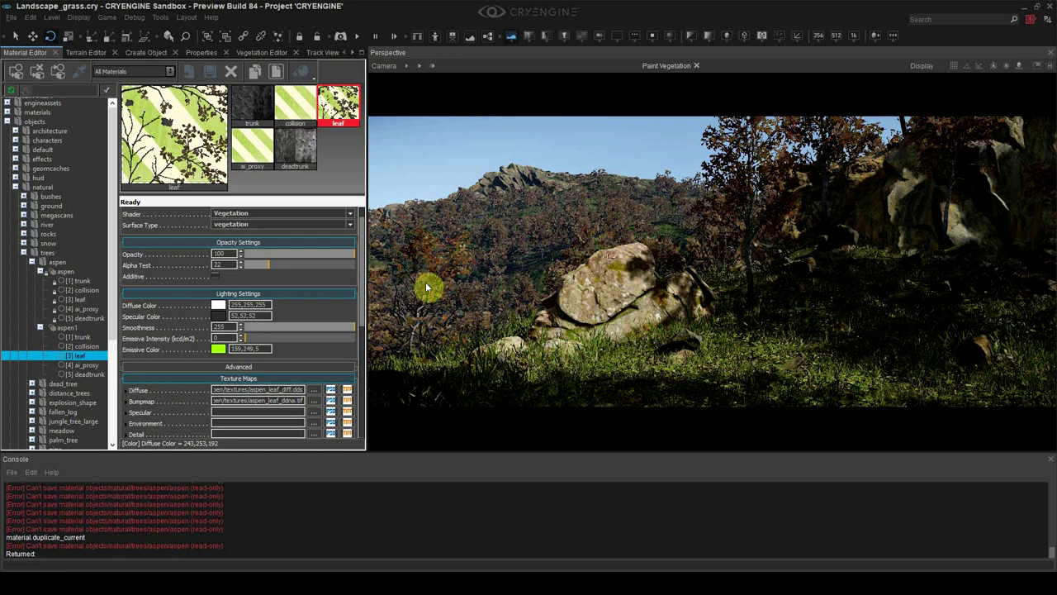
pyautogui.click(220, 307)
pyautogui.click(455, 257)
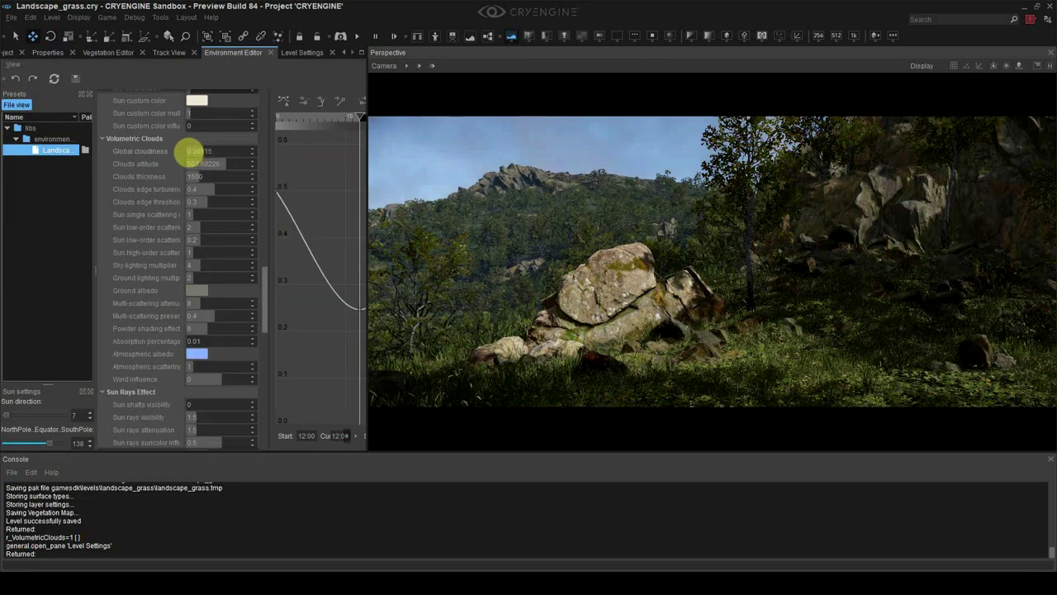
# - Adjust the volumetric clouds' global cloudiness and edge threshold, raising edge turbulence to 0.98462 and sun high-order scattering to 6.23077
pyautogui.moveTo(207, 188); pyautogui.dragTo(254, 203)
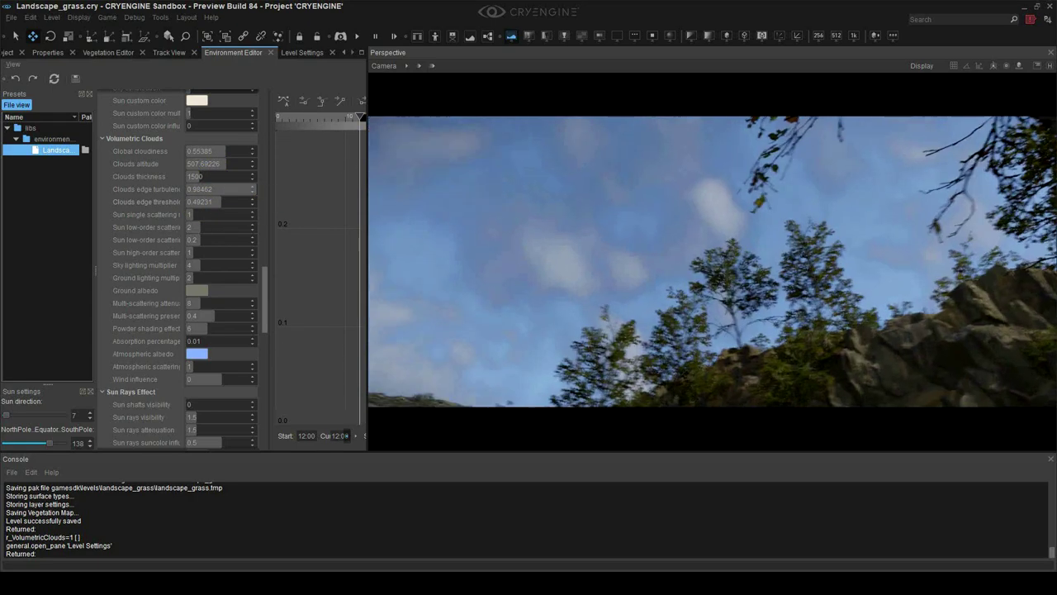
pyautogui.click(215, 151)
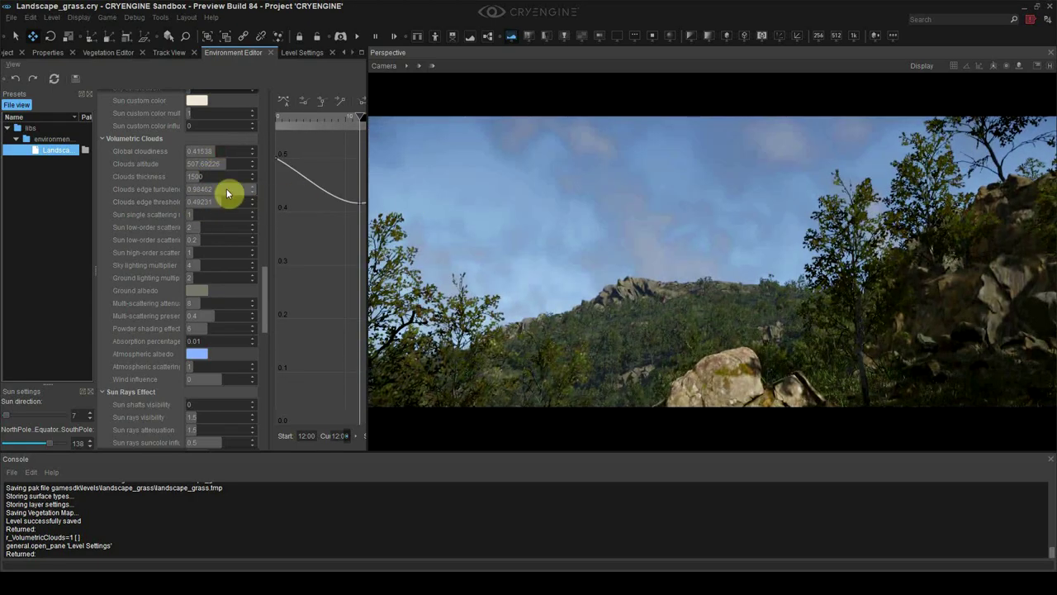
pyautogui.moveTo(202, 252); pyautogui.dragTo(230, 256)
pyautogui.moveTo(217, 204)
pyautogui.mouseDown()
pyautogui.moveTo(191, 203)
pyautogui.moveTo(200, 198)
pyautogui.mouseUp()
pyautogui.moveTo(218, 152)
pyautogui.mouseDown()
pyautogui.moveTo(208, 151)
pyautogui.moveTo(222, 154)
pyautogui.mouseUp()
# - Return the camera to saved location 4 and set the sun intensity to 150671 lux
pyautogui.moveTo(264, 297); pyautogui.dragTo(264, 118)
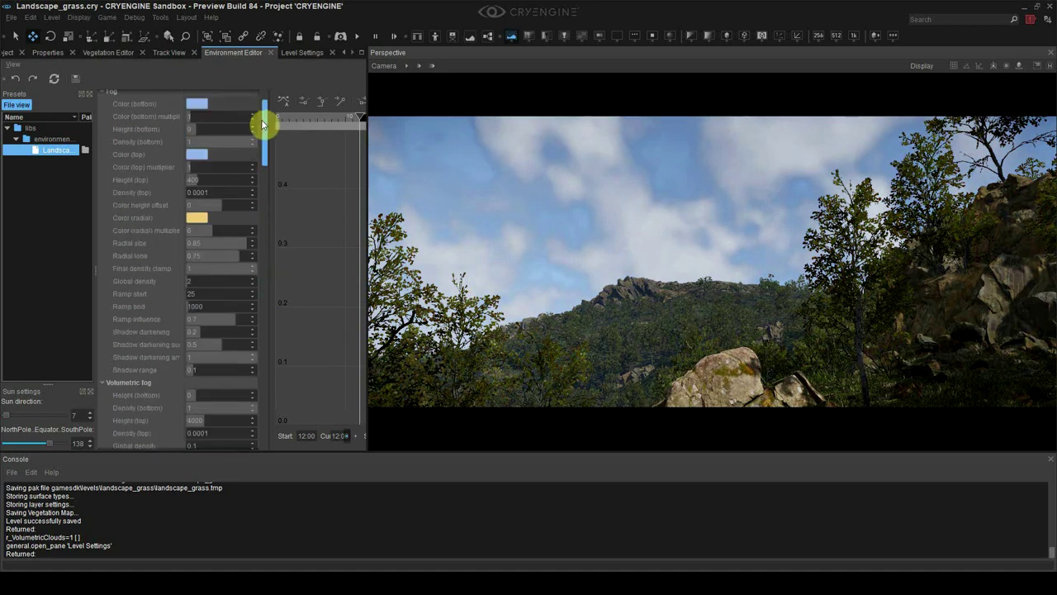
pyautogui.click(179, 118)
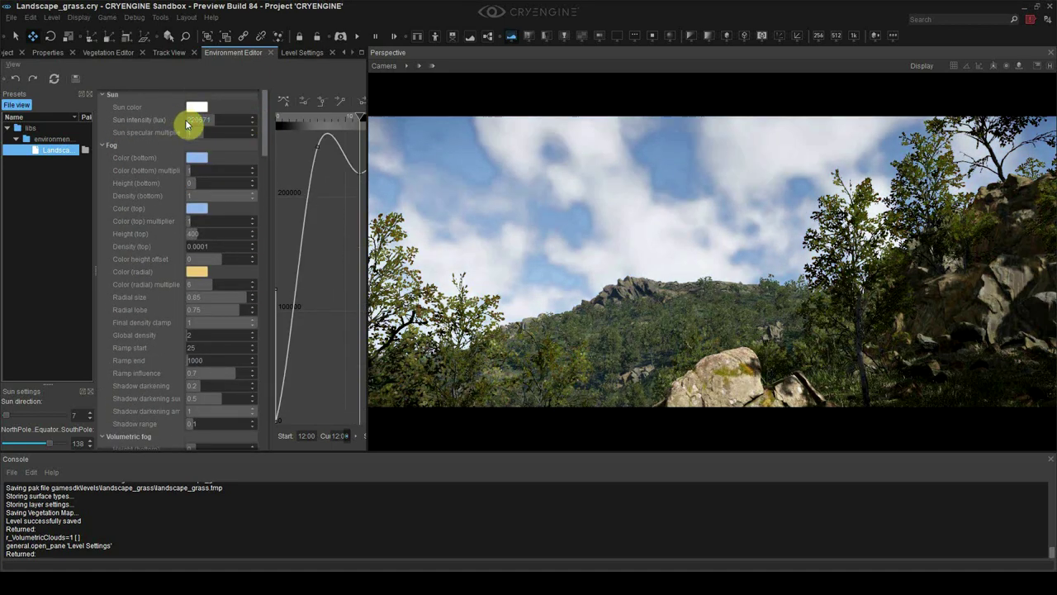
pyautogui.hotkey('shift', 'F4')
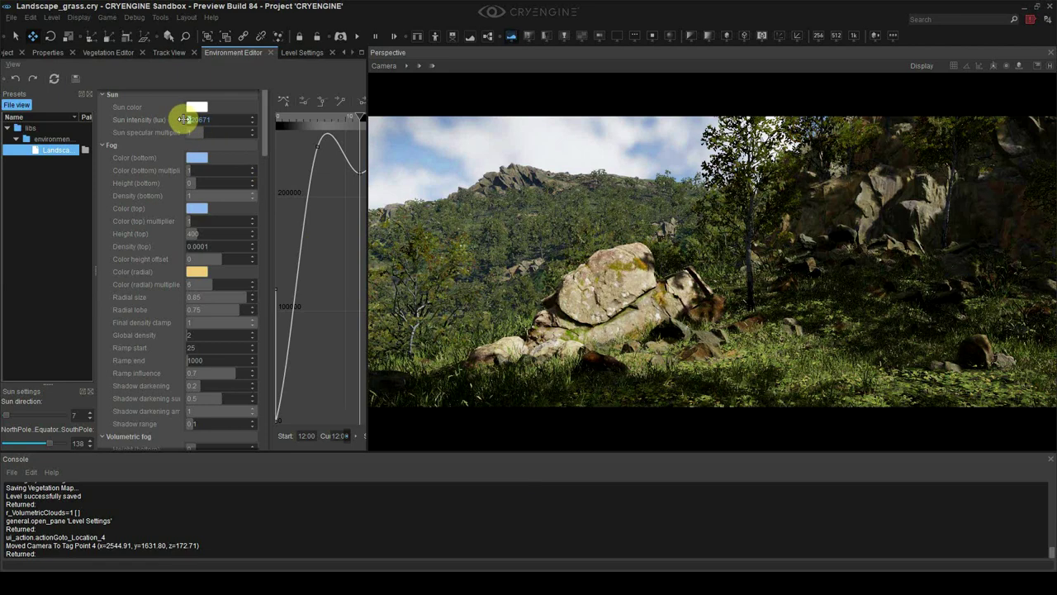
pyautogui.moveTo(183, 120); pyautogui.dragTo(183, 119)
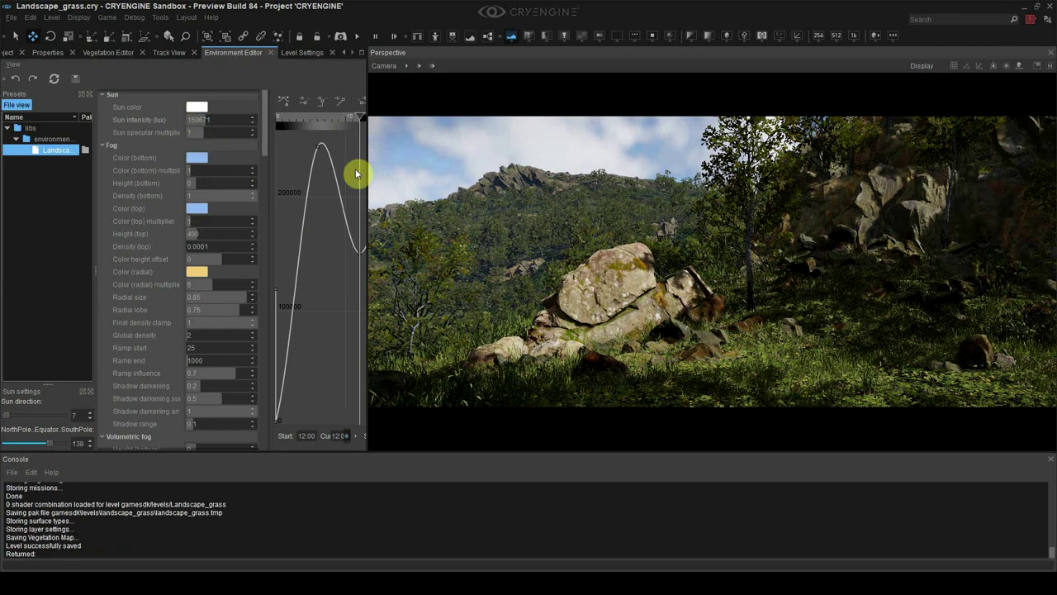
# - Refine the volumetric clouds with global cloudiness 0.43077, thickness about 4062, edge turbulence 0.83077 and edge threshold 0.36923
pyautogui.moveTo(265, 152); pyautogui.dragTo(266, 323)
pyautogui.moveTo(216, 183)
pyautogui.mouseDown()
pyautogui.moveTo(222, 209)
pyautogui.moveTo(203, 182)
pyautogui.mouseUp()
pyautogui.click(206, 222)
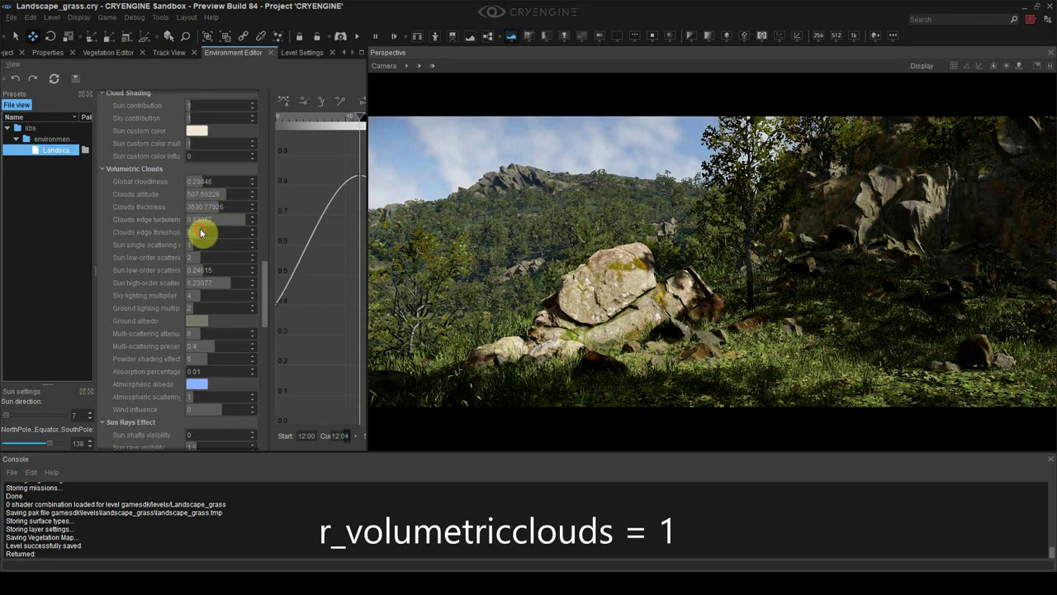
pyautogui.click(200, 233)
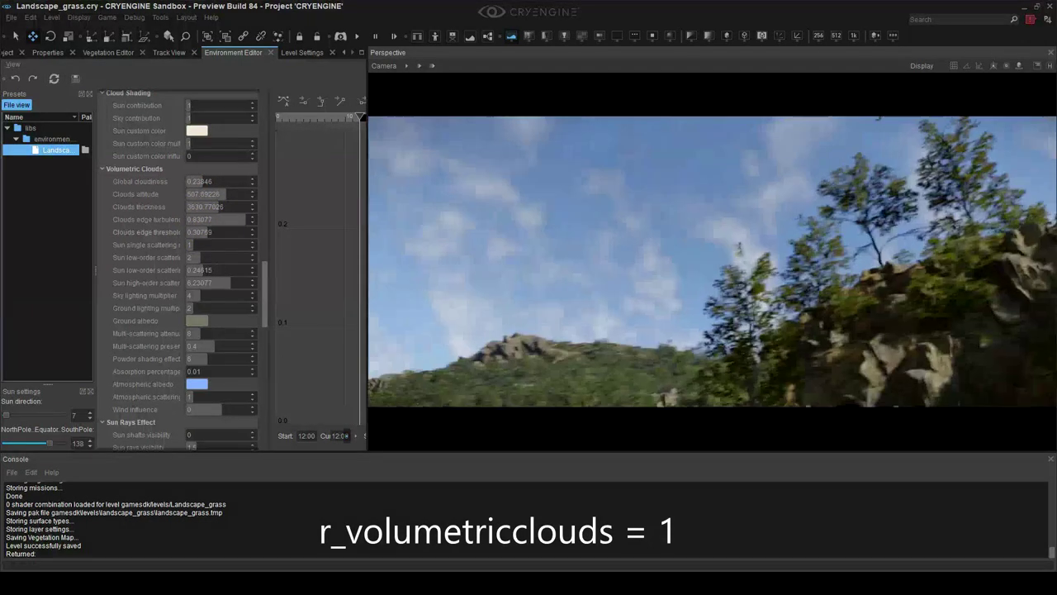
pyautogui.click(200, 233)
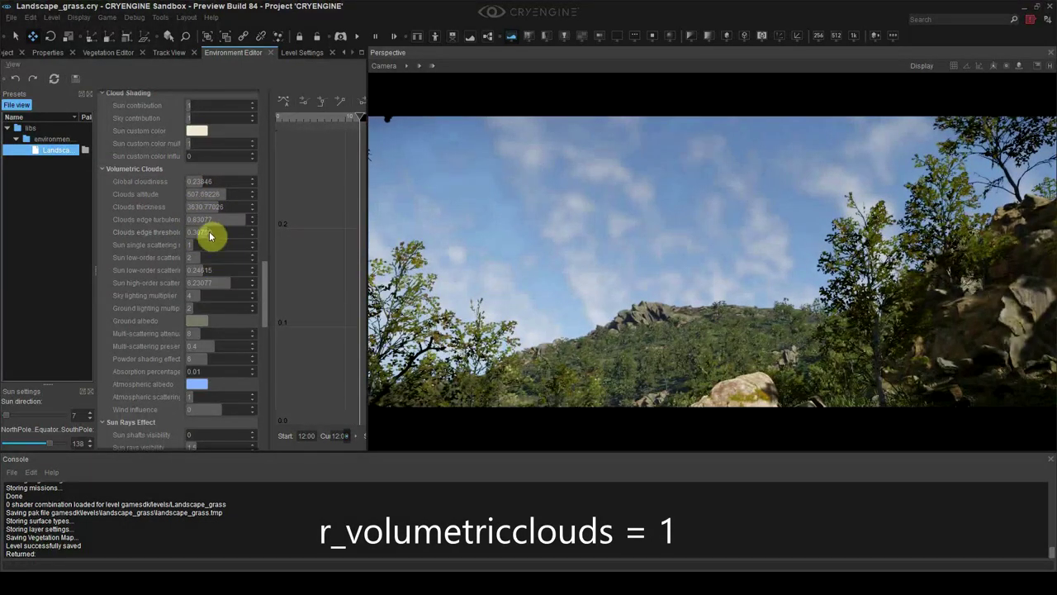
pyautogui.moveTo(225, 241); pyautogui.dragTo(212, 248)
pyautogui.moveTo(200, 220); pyautogui.dragTo(245, 224)
pyautogui.moveTo(208, 207); pyautogui.dragTo(222, 208)
pyautogui.moveTo(200, 181); pyautogui.dragTo(218, 184)
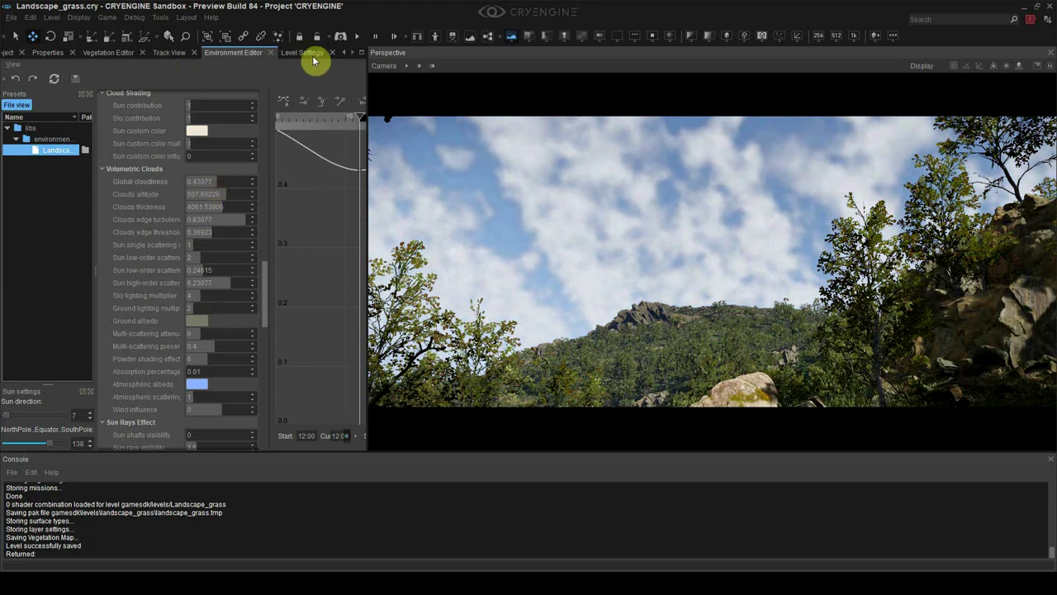
# - Set the level's Global Cloud Noise Scale to 5, 10, 15 and return the camera to saved location 4
pyautogui.click(316, 55)
pyautogui.doubleClick(199, 294)
pyautogui.write('5')
pyautogui.press('Tab')
pyautogui.write('5')
pyautogui.press('Tab')
pyautogui.hotkey('shift', 'F4')
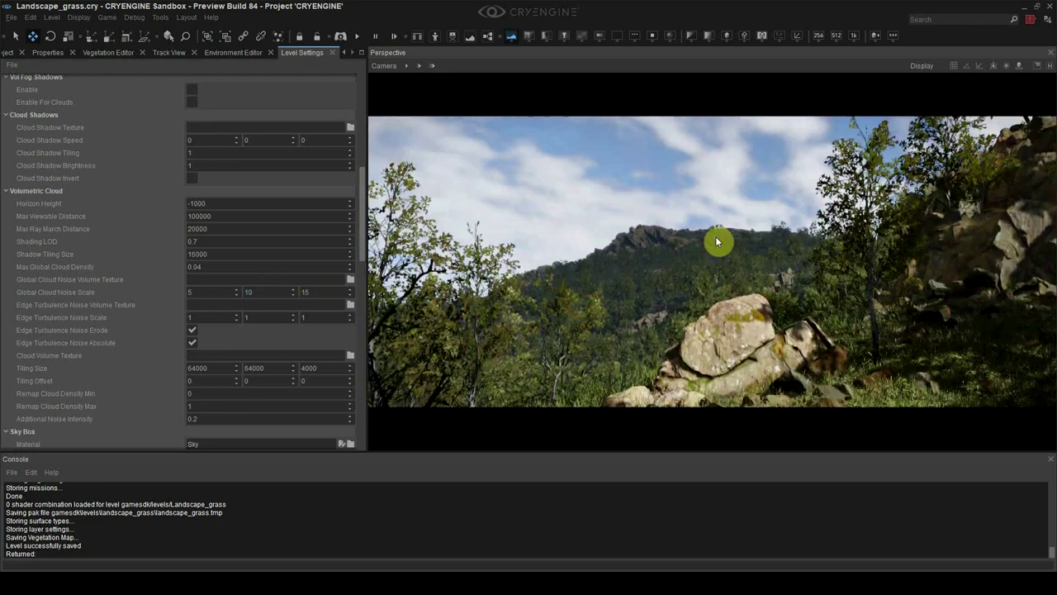
pyautogui.moveTo(216, 293); pyautogui.dragTo(218, 299)
pyautogui.press('Return')
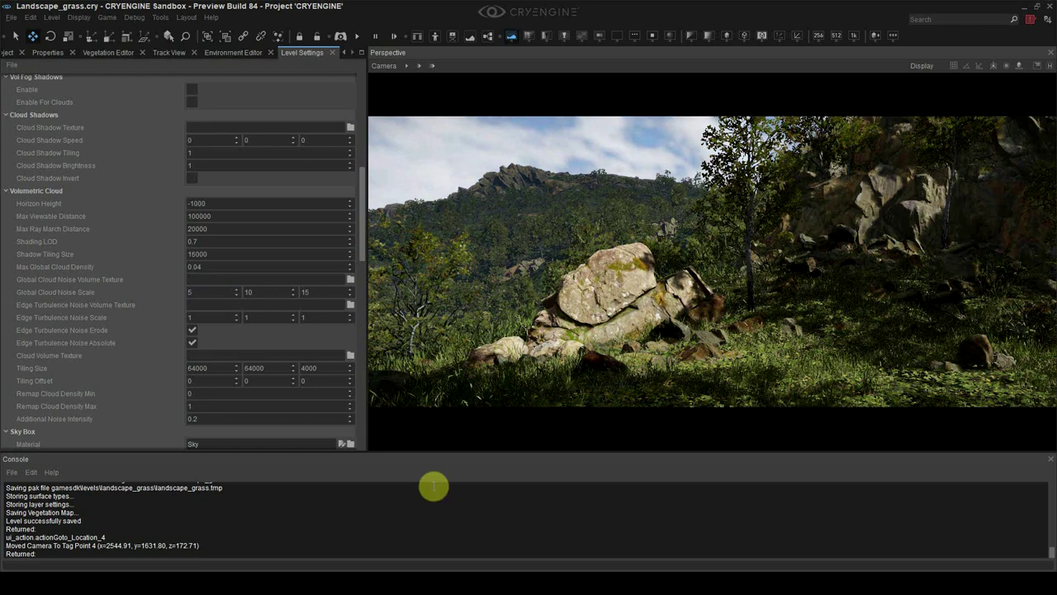
# - Open a fog color of the environment preset for editing
pyautogui.click(233, 52)
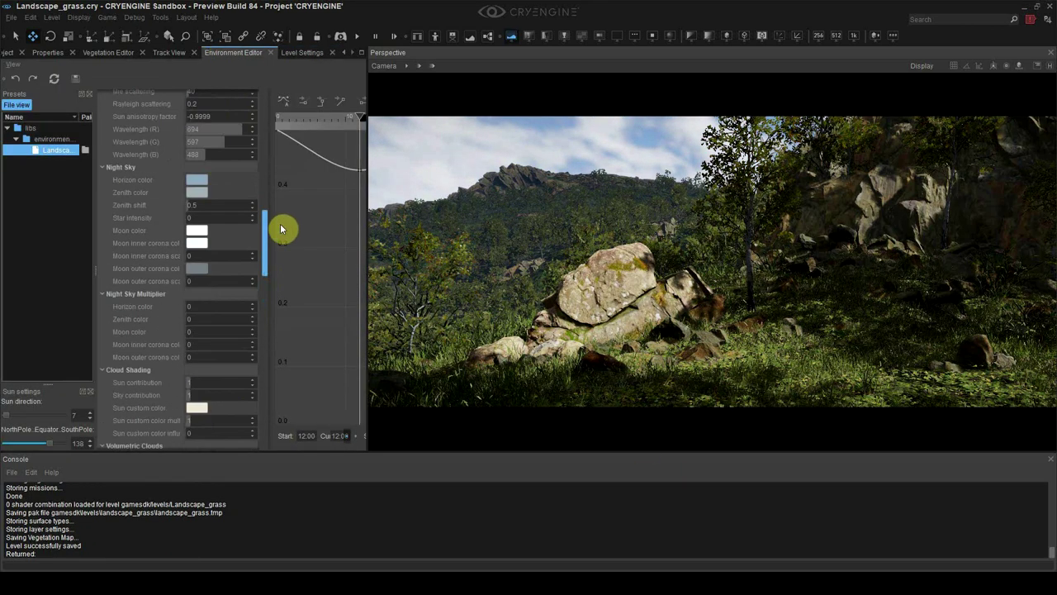
pyautogui.moveTo(265, 226); pyautogui.dragTo(267, 116)
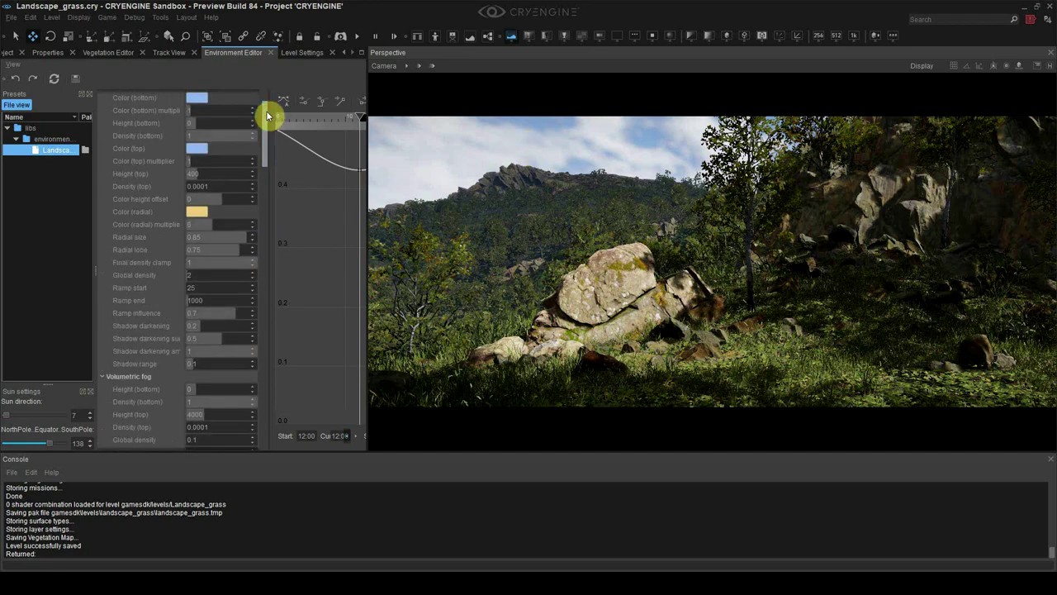
pyautogui.click(202, 211)
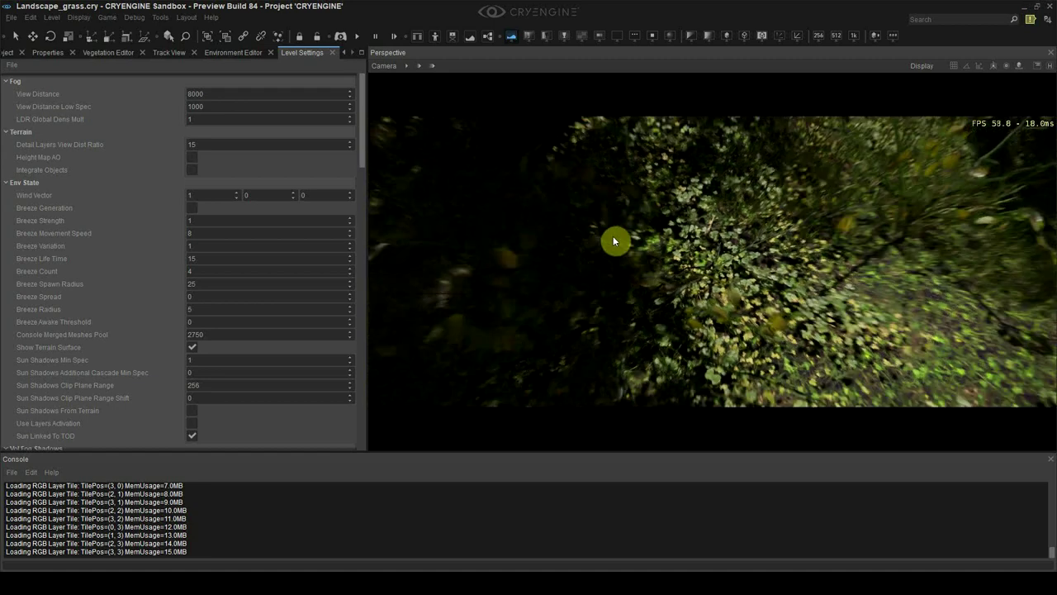
# - Paint the Grass group's clumps over the hillside ground around the aspen trees
pyautogui.click(108, 52)
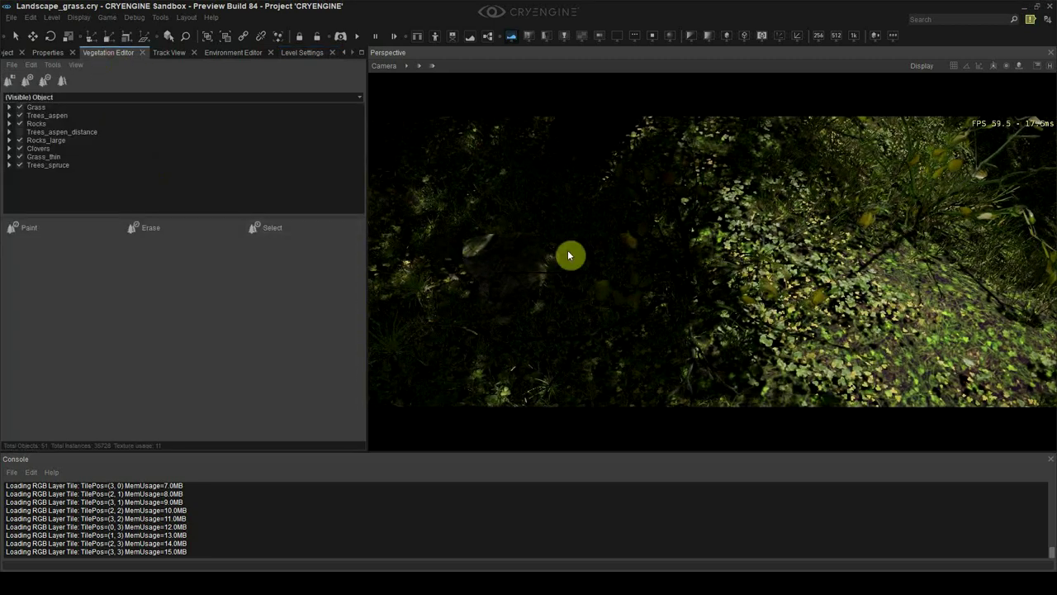
pyautogui.click(66, 149)
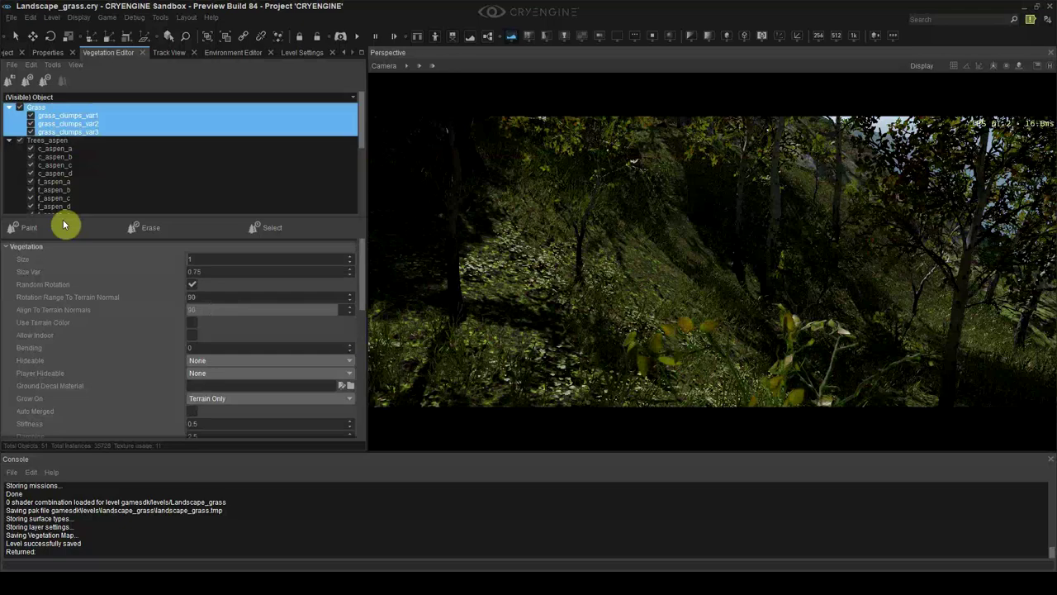
pyautogui.click(66, 224)
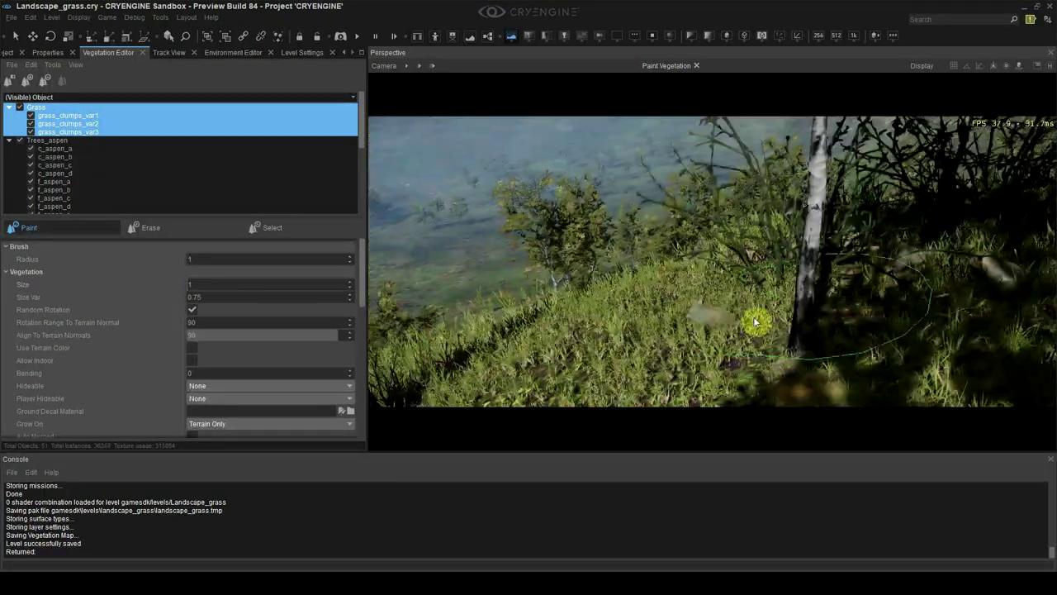
# - Select and delete the grass clump and the bare bush beside the white-barked tree
pyautogui.click(266, 228)
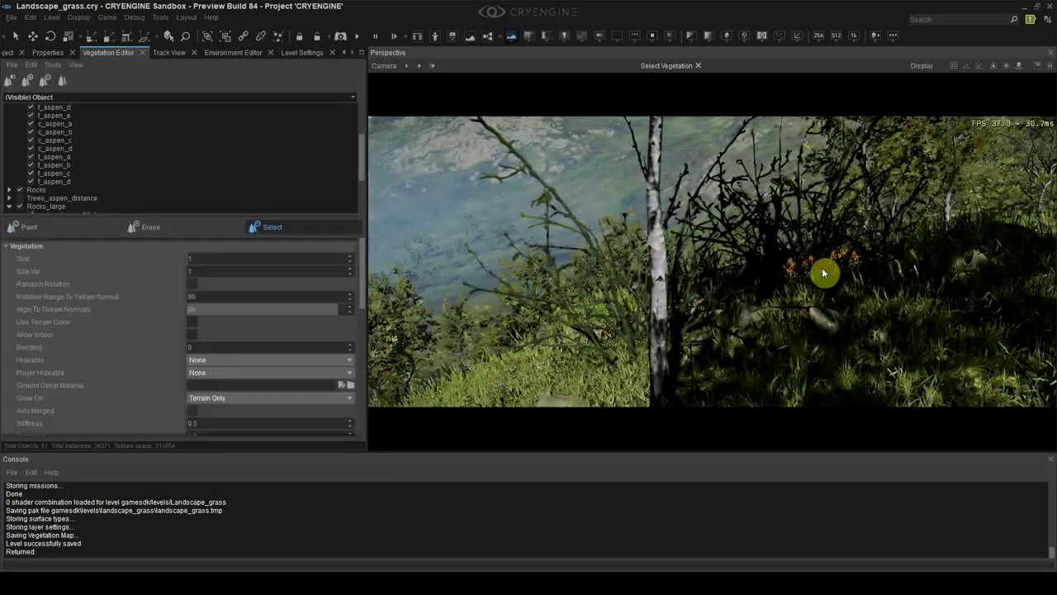
pyautogui.click(822, 272)
pyautogui.press('Delete')
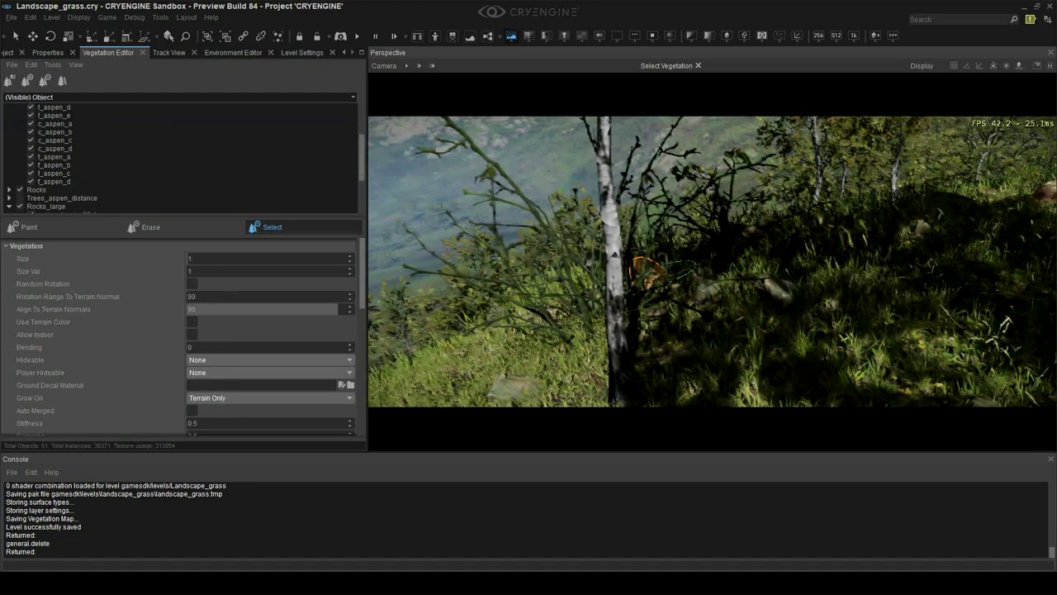
pyautogui.click(735, 320)
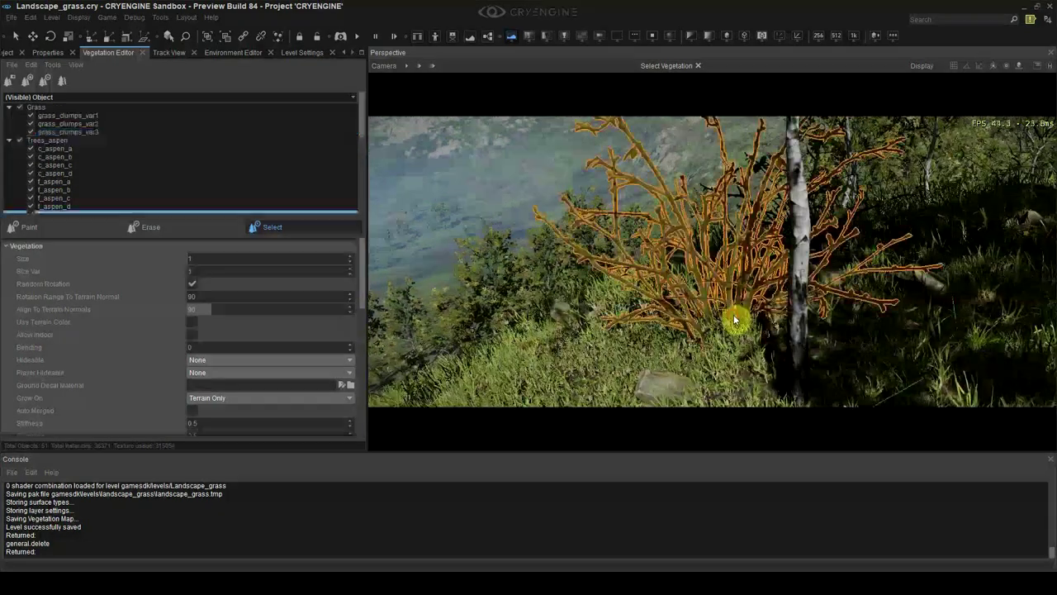
pyautogui.press('Delete')
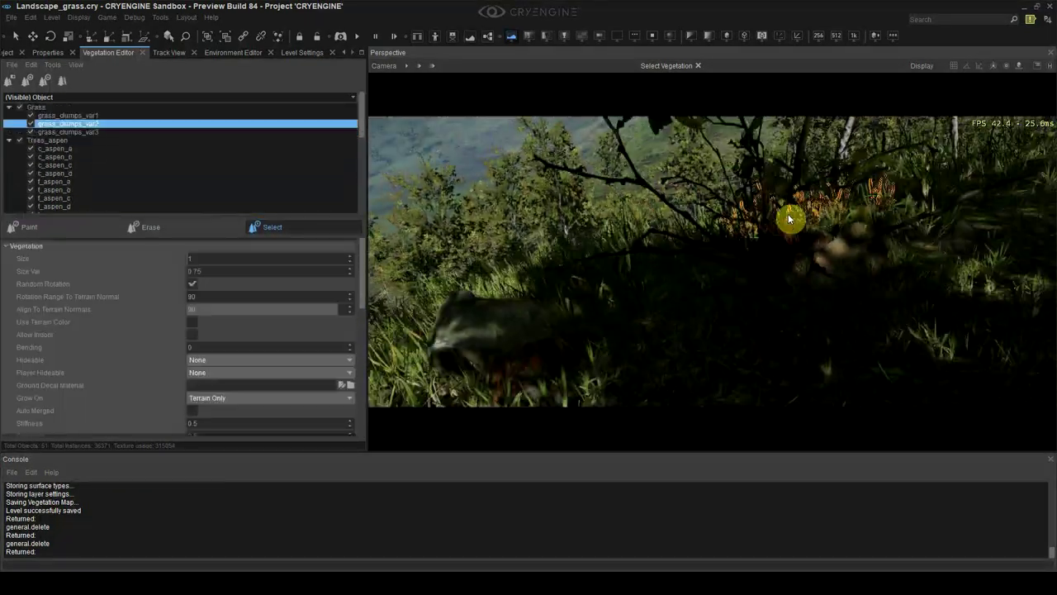
# - Select a vegetation instance in the shaded grass by its helper marker and switch to scaling it
pyautogui.click(757, 270)
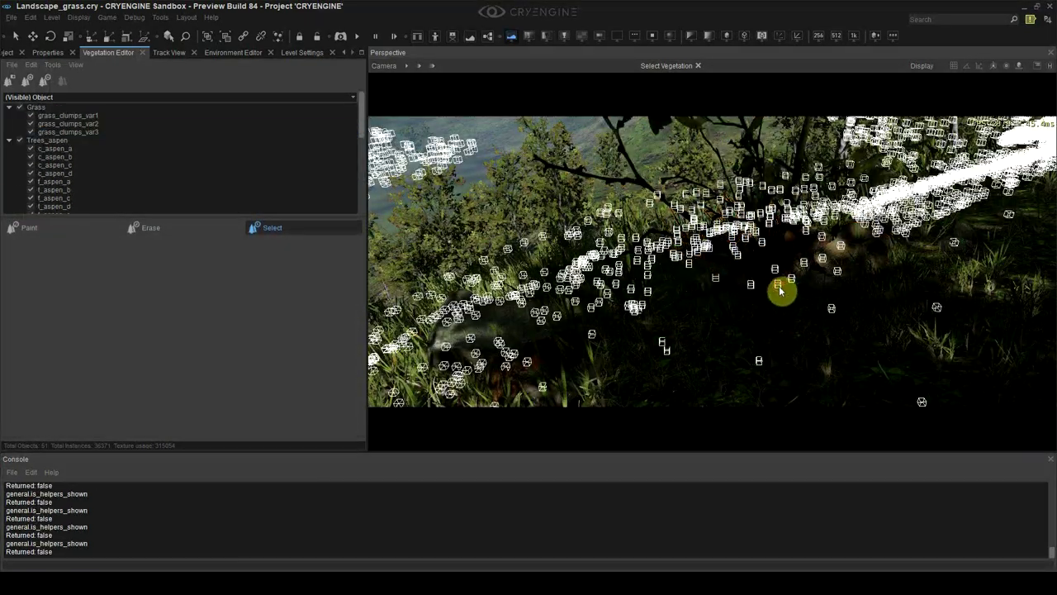
pyautogui.click(774, 284)
pyautogui.press('4')
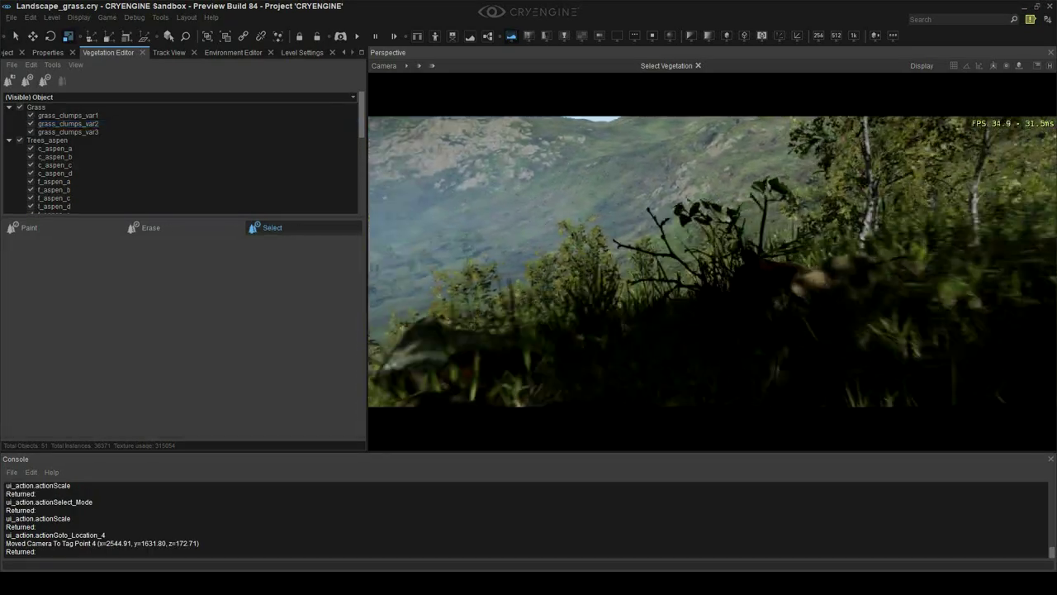
pyautogui.click(746, 235)
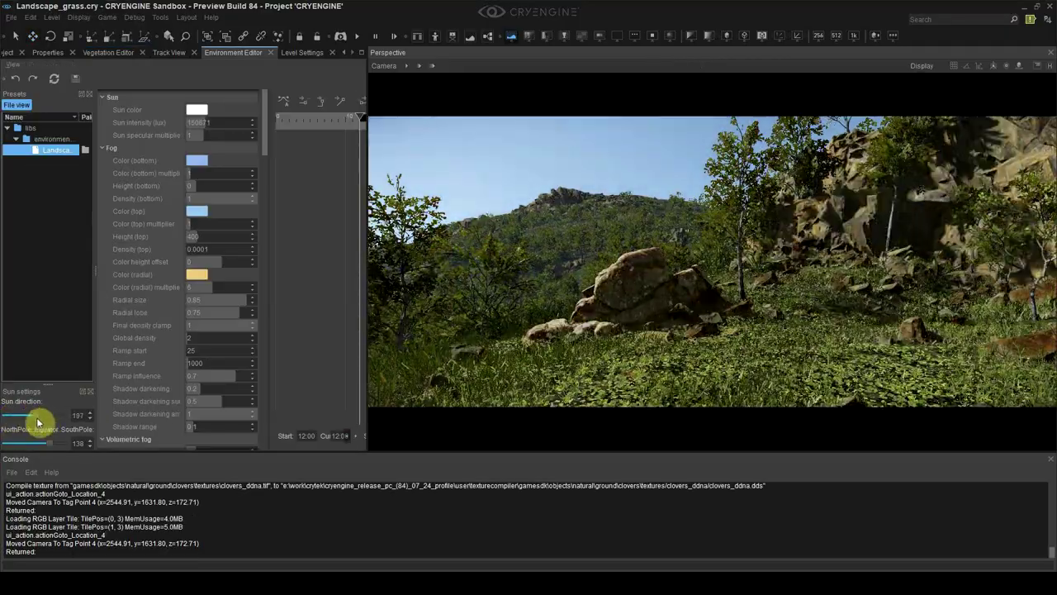
# - Set the first sun direction value to 180
pyautogui.moveTo(38, 423); pyautogui.dragTo(36, 424)
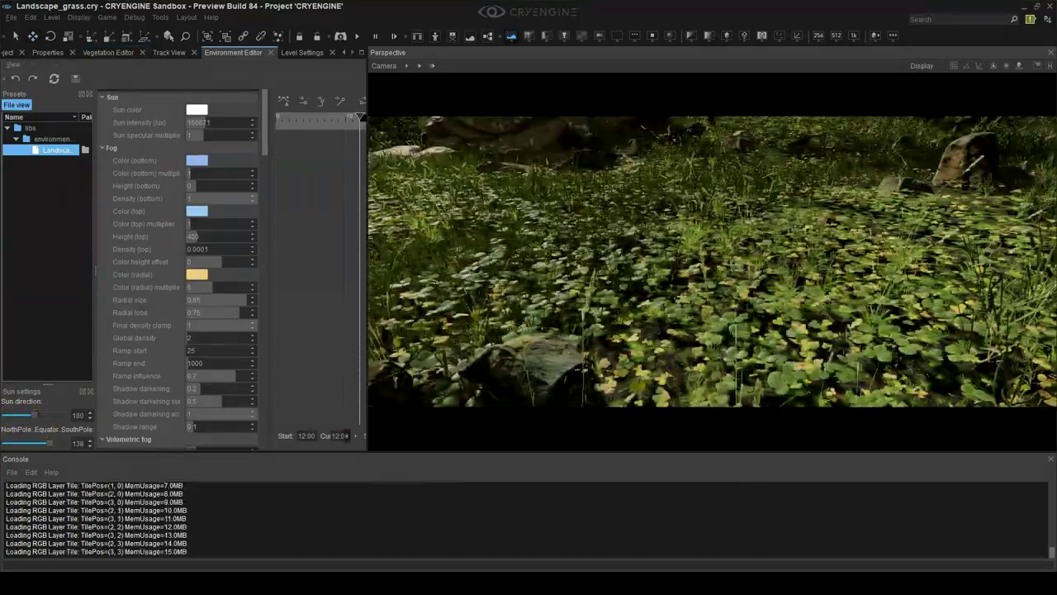
# - Examine the grass_thin material's lighting settings and its shader parameters for terrain color blending and transmittance
pyautogui.click(11, 153)
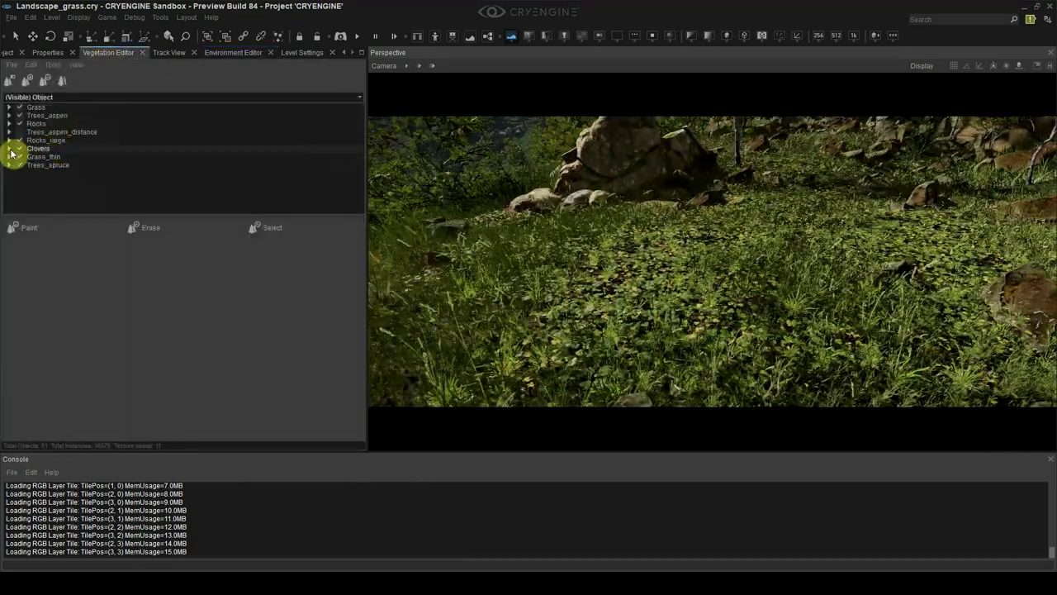
pyautogui.click(73, 299)
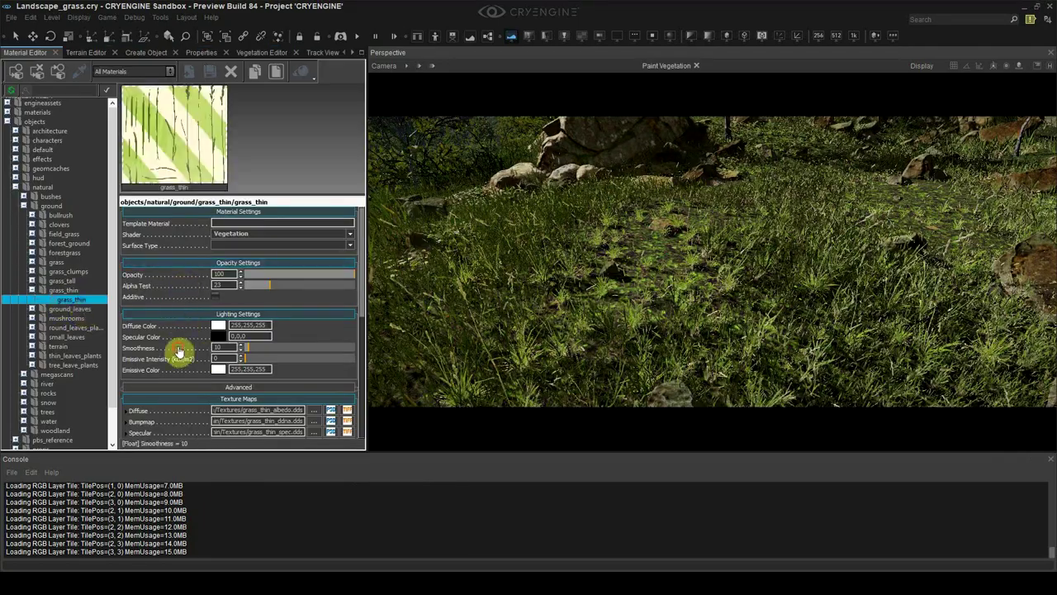
pyautogui.scroll(-6, 179, 351)
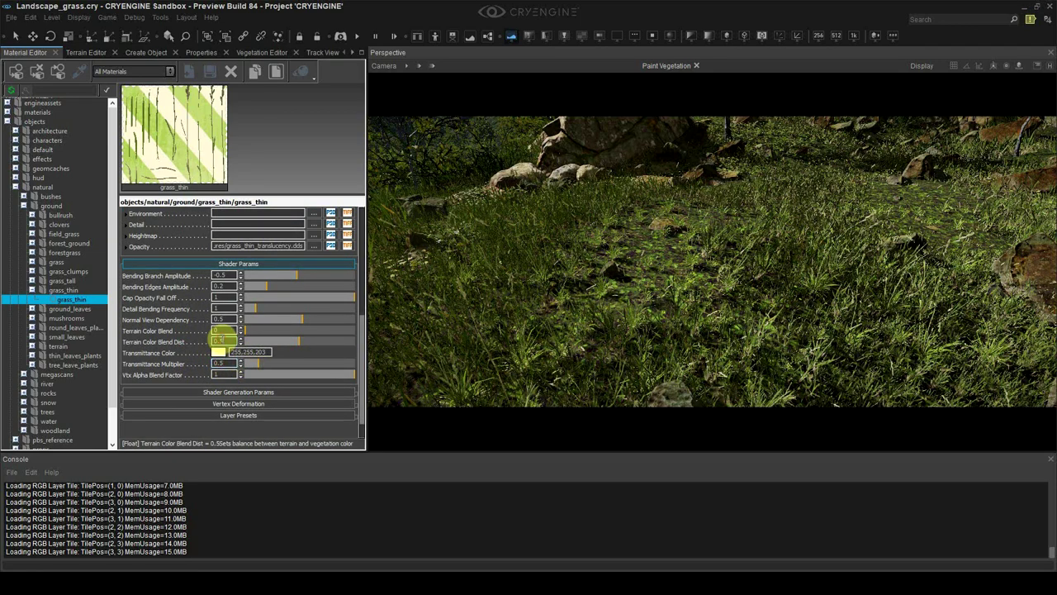
pyautogui.click(32, 265)
pyautogui.click(68, 319)
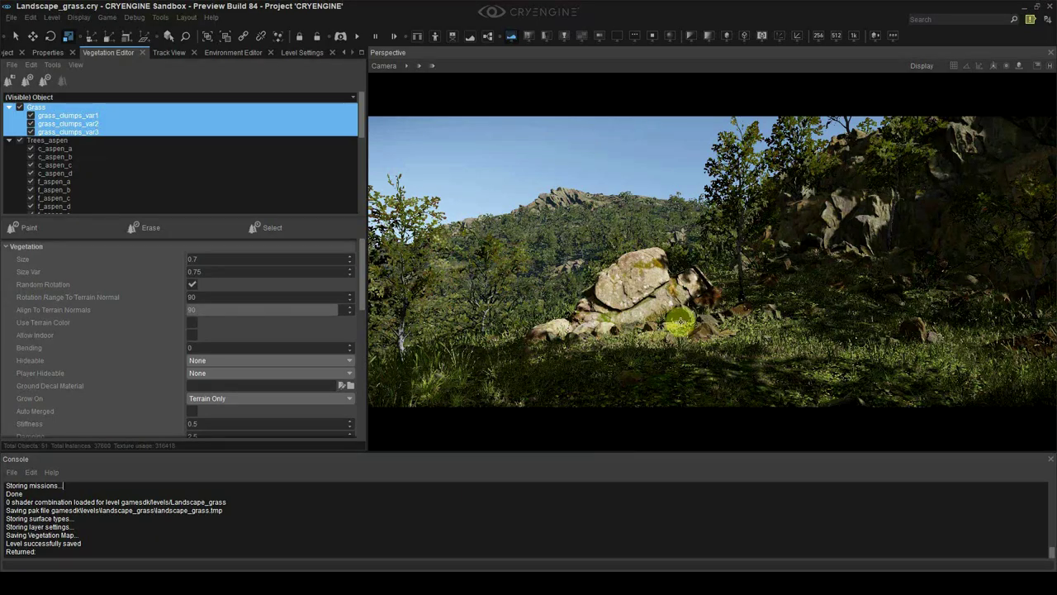
# - Select the rock at the base of the dark tree trunk and move it forward, away from the trunk
pyautogui.press('w')
pyautogui.moveTo(678, 318); pyautogui.dragTo(683, 311, button='right')
pyautogui.click(285, 230)
pyautogui.click(732, 258)
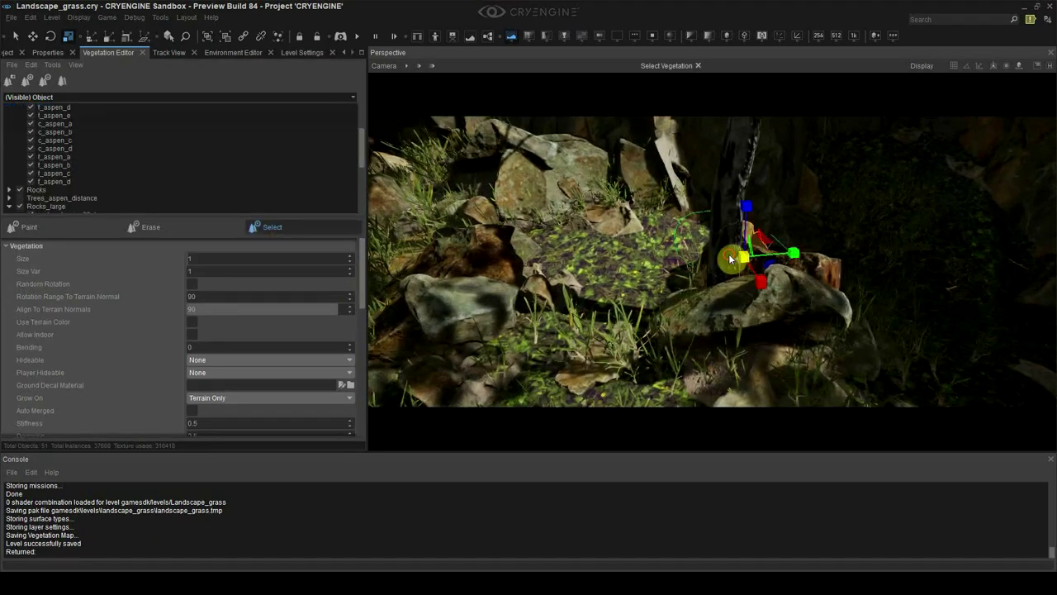
pyautogui.click(747, 314)
pyautogui.press('2')
pyautogui.moveTo(750, 318); pyautogui.dragTo(727, 376)
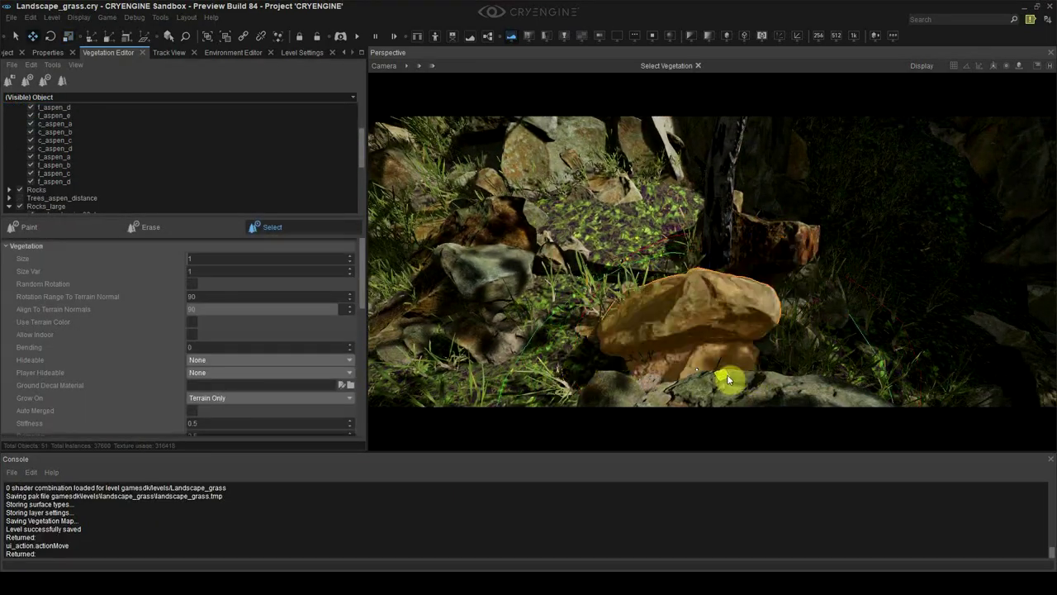
pyautogui.click(831, 332)
pyautogui.hotkey('shift', 'F4')
# - Select the grass_clumps_var3 clump growing among the rocks near the dark trunk and delete it
pyautogui.press('w')
pyautogui.moveTo(679, 307); pyautogui.dragTo(687, 313, button='right')
pyautogui.click(682, 306)
pyautogui.click(698, 337)
pyautogui.moveTo(697, 338); pyautogui.dragTo(654, 310)
pyautogui.click(654, 314)
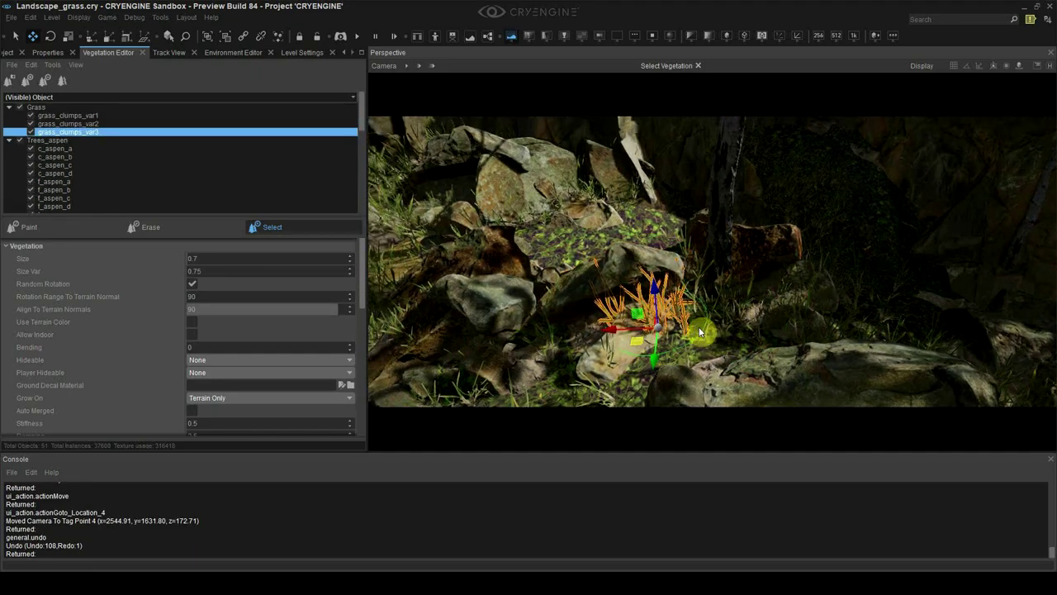
pyautogui.hotkey('shift', 'F4')
pyautogui.press('Delete')
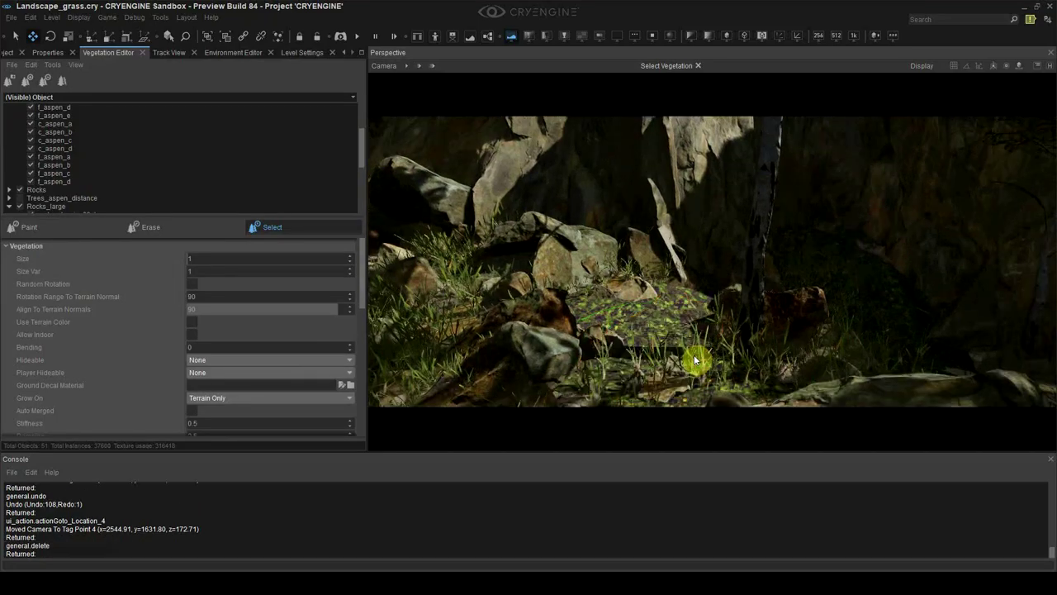
pyautogui.hotkey('shift', 'F4')
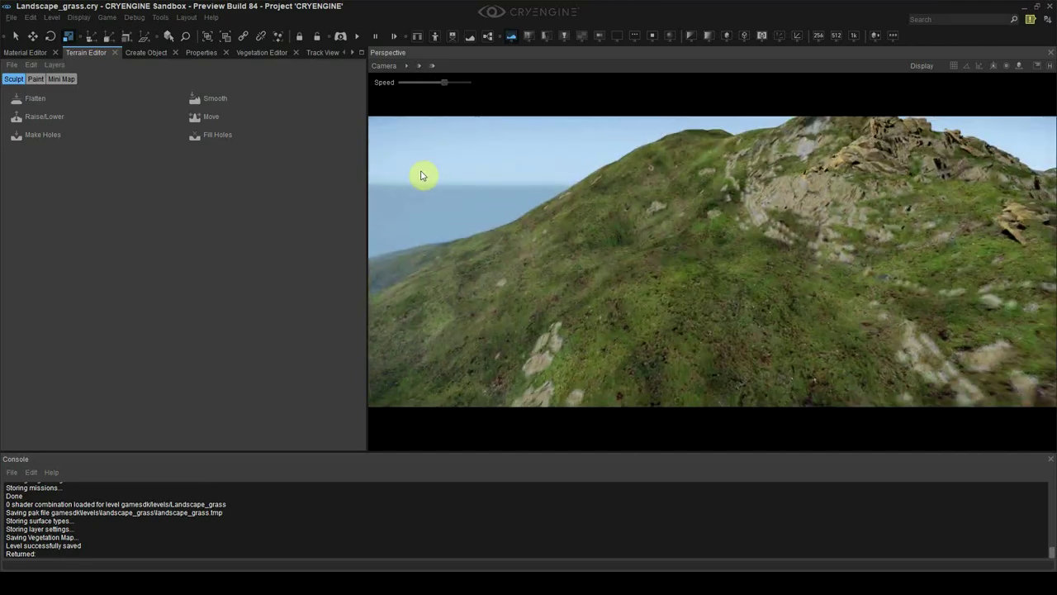
# - Choose the Cliff_rocks layer for terrain painting and set the brush range to about 180
pyautogui.click(35, 78)
pyautogui.click(73, 161)
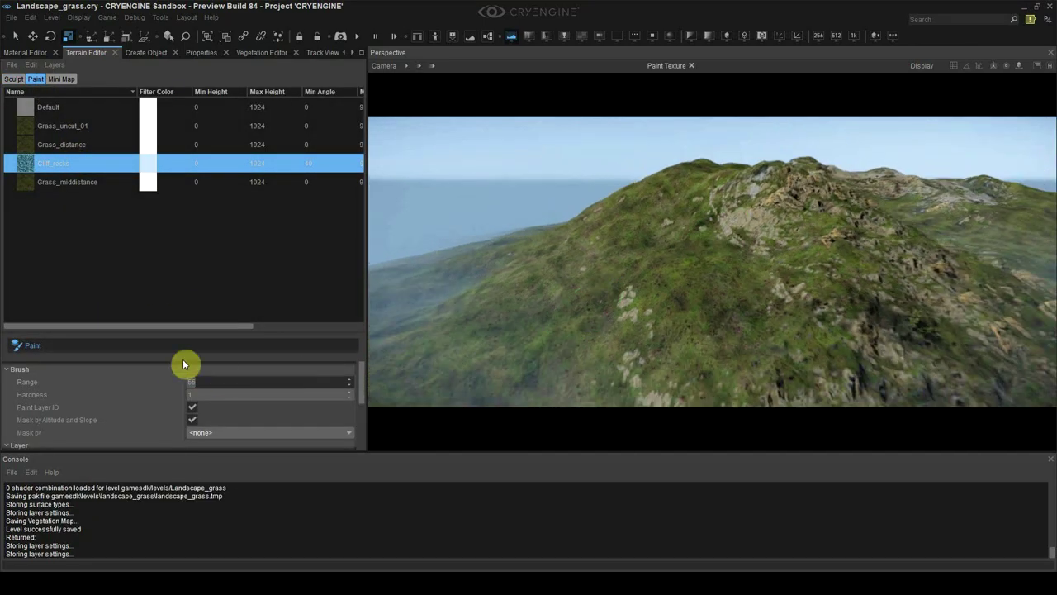
pyautogui.moveTo(195, 382); pyautogui.dragTo(216, 382)
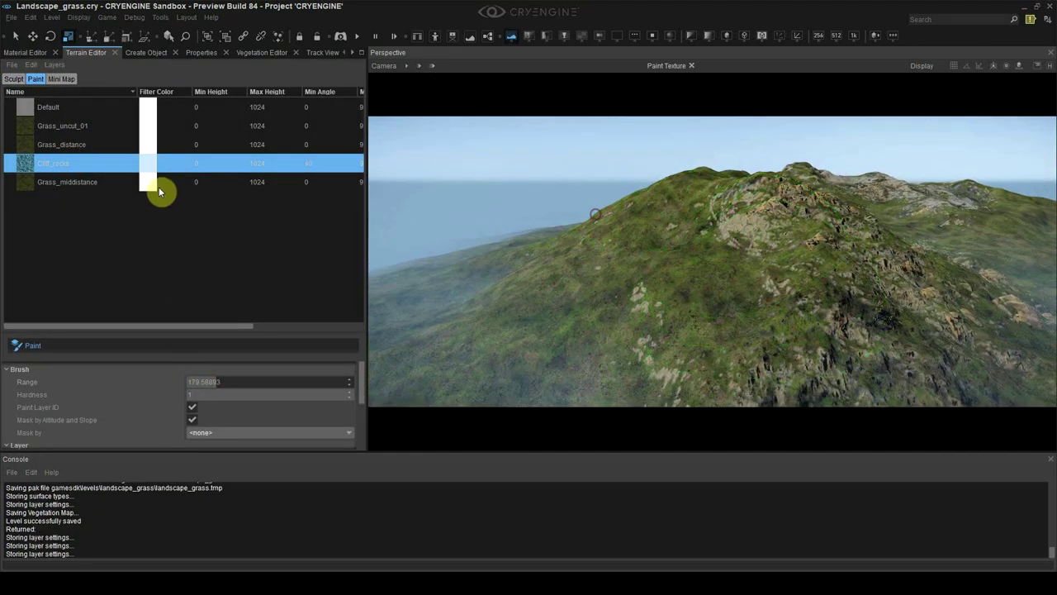
pyautogui.press('Up')
pyautogui.click(142, 168)
pyautogui.press('w')
pyautogui.moveTo(609, 232); pyautogui.dragTo(677, 235, button='right')
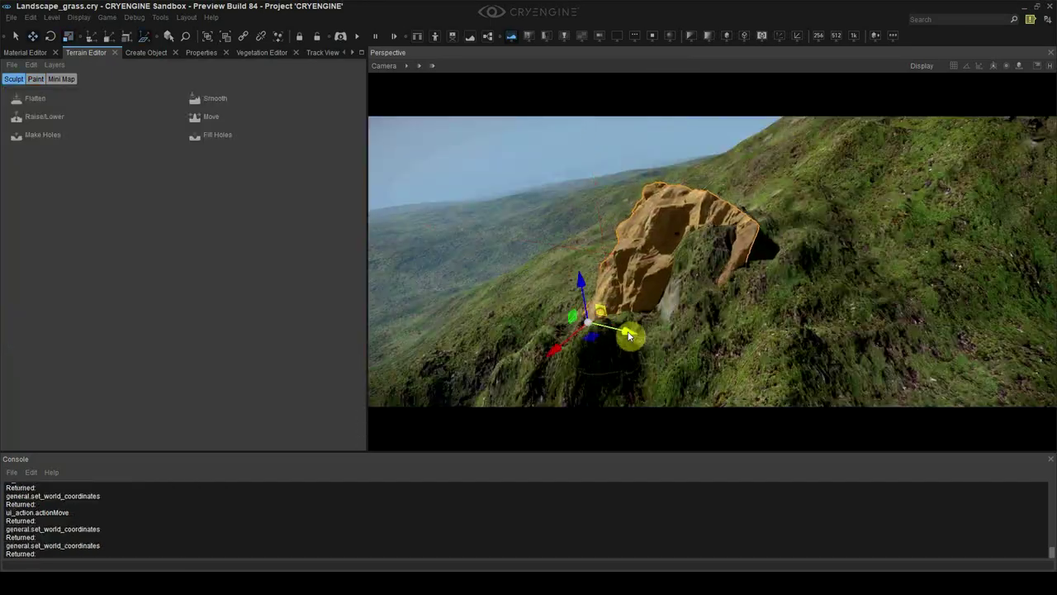
# - Undo the last move of the cliff rock on the grassy hillside and rotate it to follow the slope
pyautogui.hotkey('shift', 'F4')
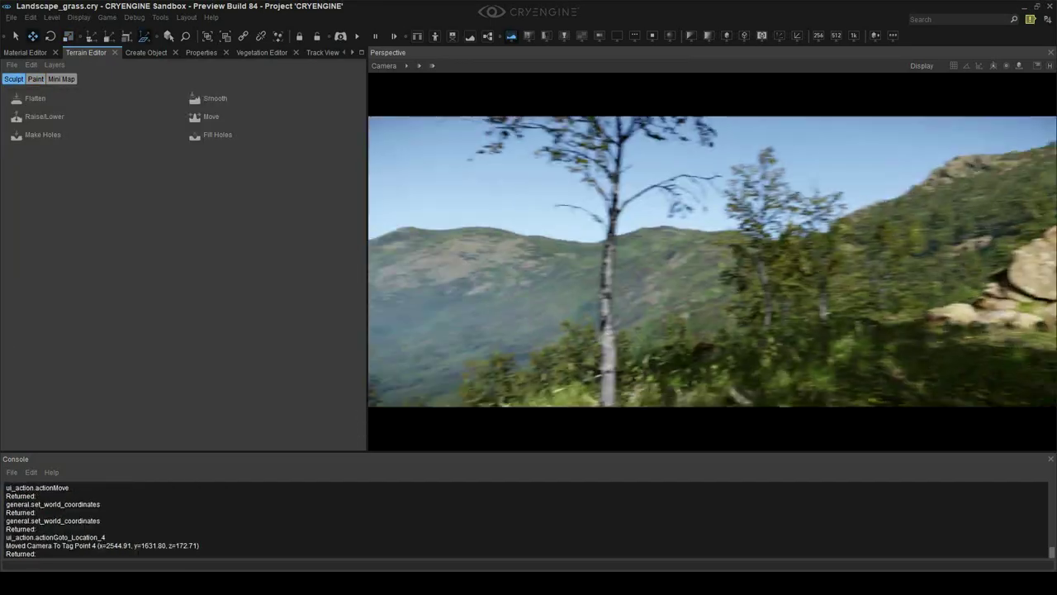
pyautogui.hotkey('ctrl', 'z')
pyautogui.press('w')
pyautogui.moveTo(712, 261); pyautogui.dragTo(673, 310, button='right')
pyautogui.press('3')
pyautogui.moveTo(673, 312); pyautogui.dragTo(682, 304)
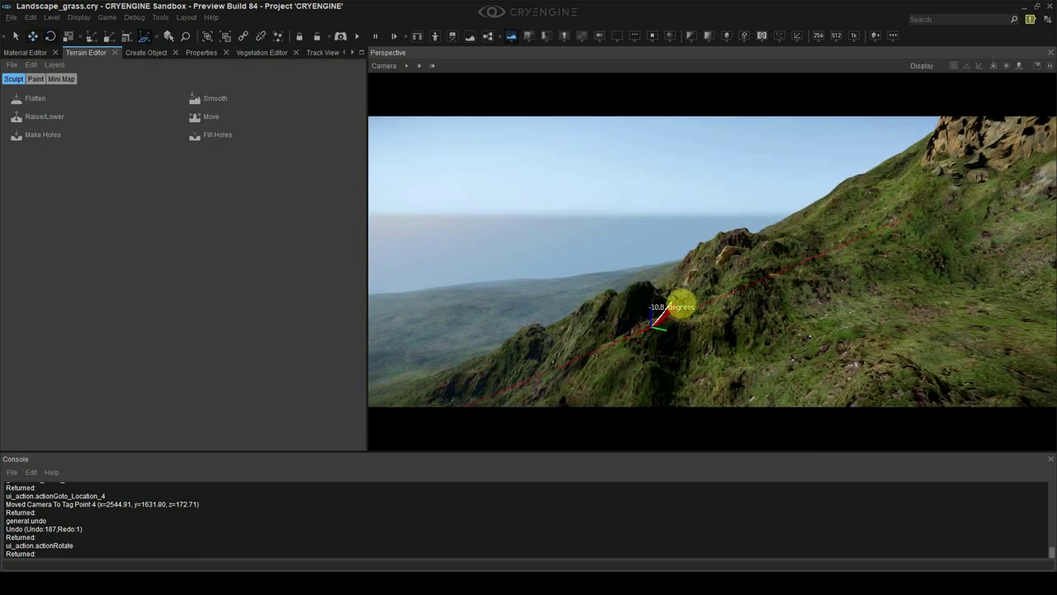
pyautogui.moveTo(677, 362); pyautogui.dragTo(661, 334)
# - Enlarge the hillside cliff rock and adjust its rotation and position so it sits along the ridge
pyautogui.press('4')
pyautogui.moveTo(629, 328); pyautogui.dragTo(684, 347)
pyautogui.press('2')
pyautogui.press('3')
pyautogui.moveTo(647, 315); pyautogui.dragTo(695, 411)
pyautogui.press('2')
pyautogui.press('3')
pyautogui.press('2')
pyautogui.moveTo(710, 347); pyautogui.dragTo(742, 364, button='right')
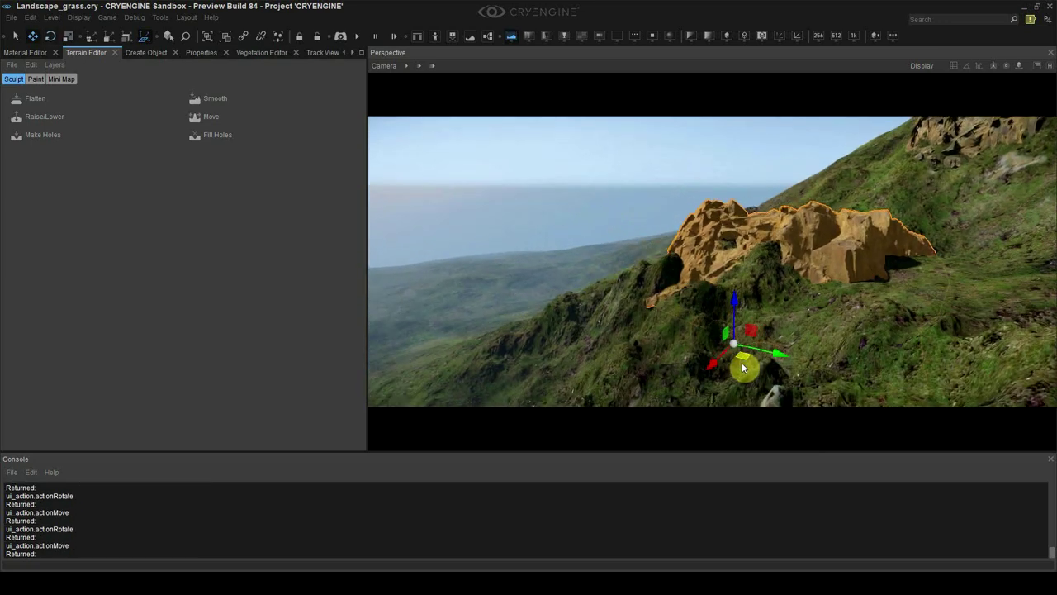
# - Place a rotated, rescaled duplicate of the cliff rock farther down the slope and save the level
pyautogui.hotkey('ctrl', 'd')
pyautogui.moveTo(718, 342); pyautogui.dragTo(512, 404)
pyautogui.moveTo(595, 355); pyautogui.dragTo(580, 377, button='right')
pyautogui.press('3')
pyautogui.moveTo(569, 387); pyautogui.dragTo(533, 356)
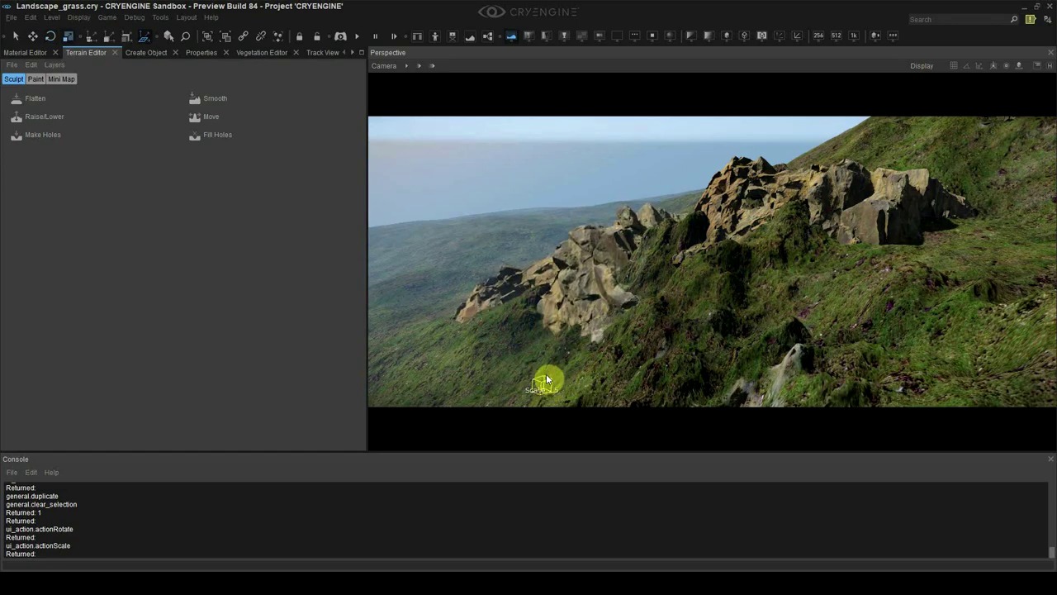
pyautogui.hotkey('shift', 'F4')
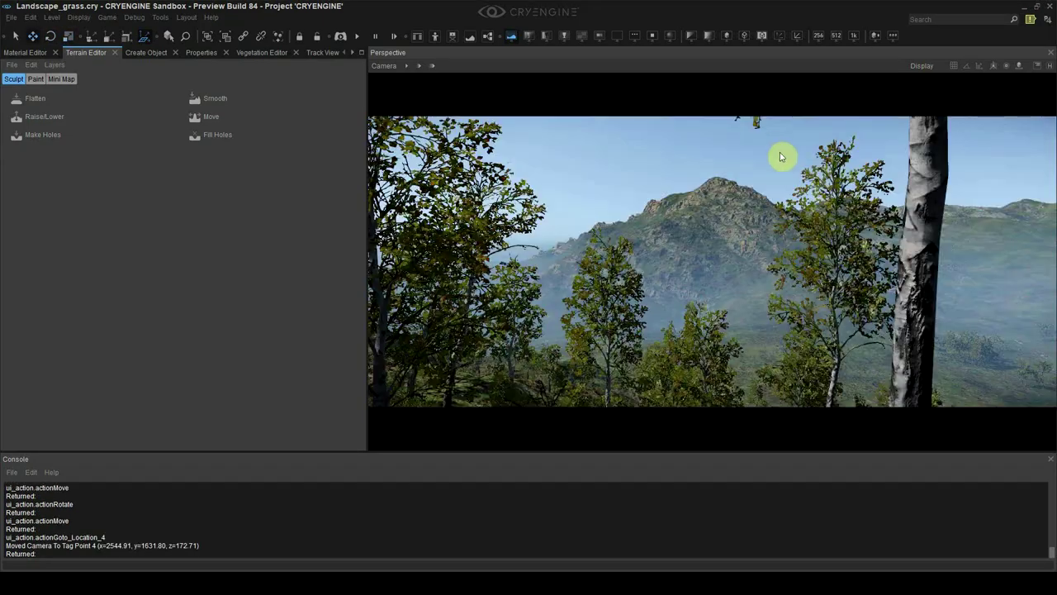
pyautogui.hotkey('ctrl', 's')
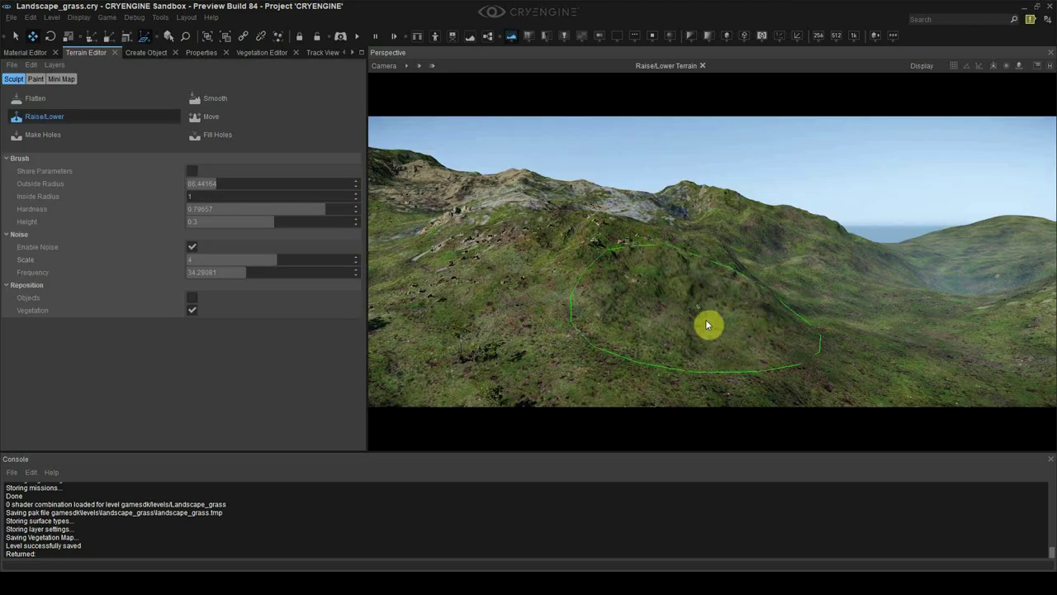
# - Raise the distant hilltop into a rougher peak using the Raise/Lower brush with noise enabled
pyautogui.click(35, 78)
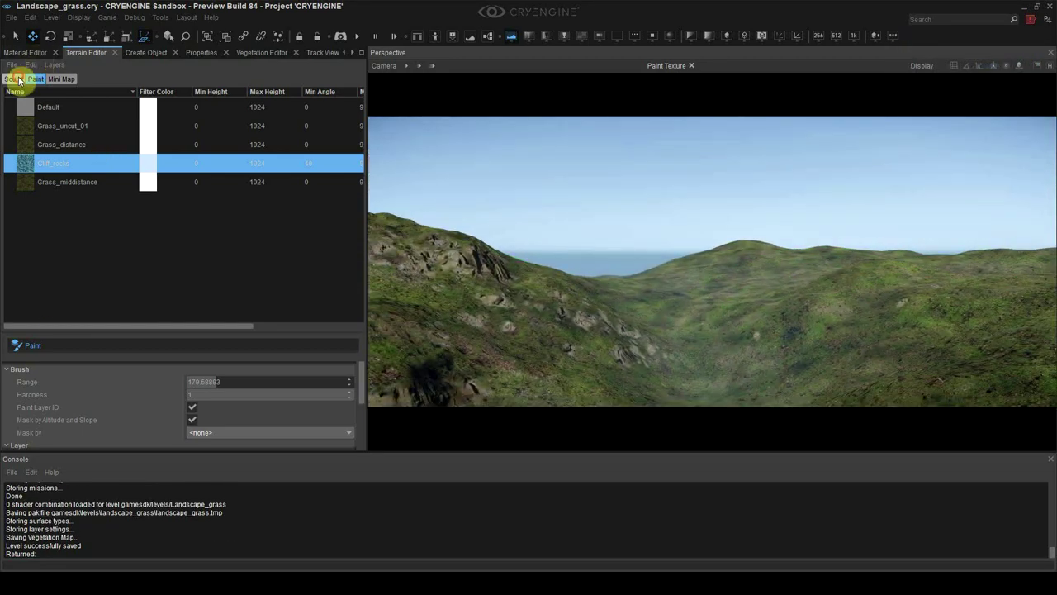
pyautogui.click(13, 79)
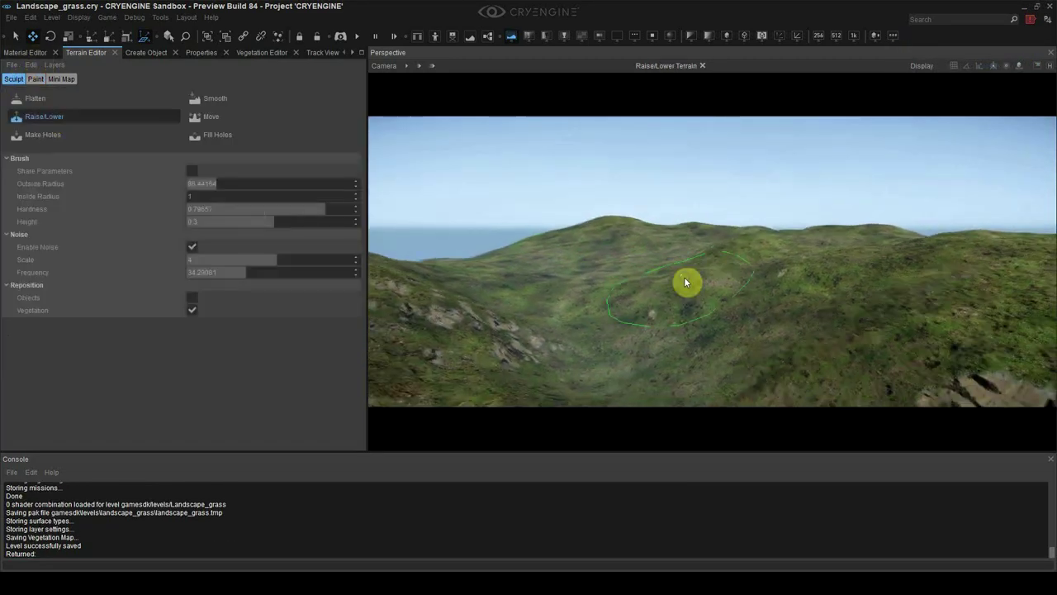
pyautogui.moveTo(685, 282); pyautogui.dragTo(689, 284, button='right')
pyautogui.moveTo(779, 276); pyautogui.dragTo(615, 256, button='right')
pyautogui.press('w')
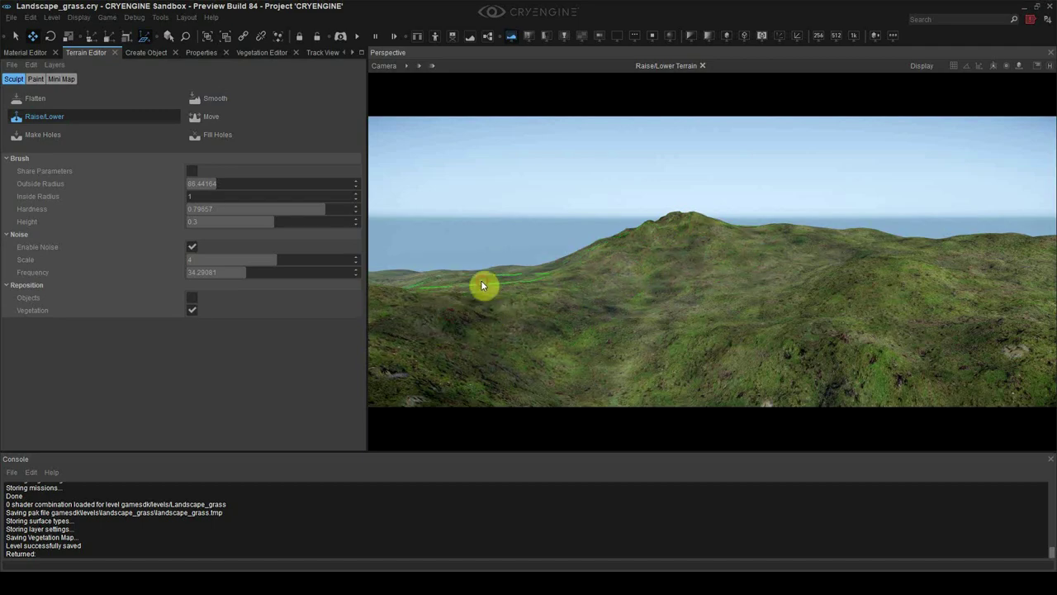
# - Paint the distant mountain slopes with the Cliff_rocks terrain layer and check them from the saved camera position
pyautogui.click(35, 79)
pyautogui.click(52, 163)
pyautogui.hotkey('shift', 'F4')
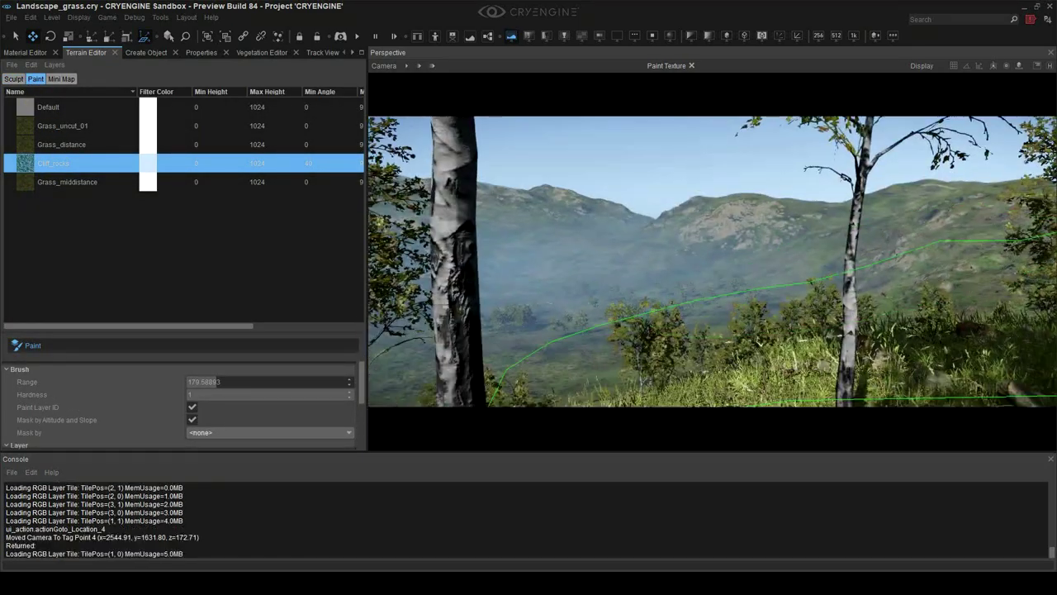
pyautogui.moveTo(828, 329); pyautogui.dragTo(784, 298, button='right')
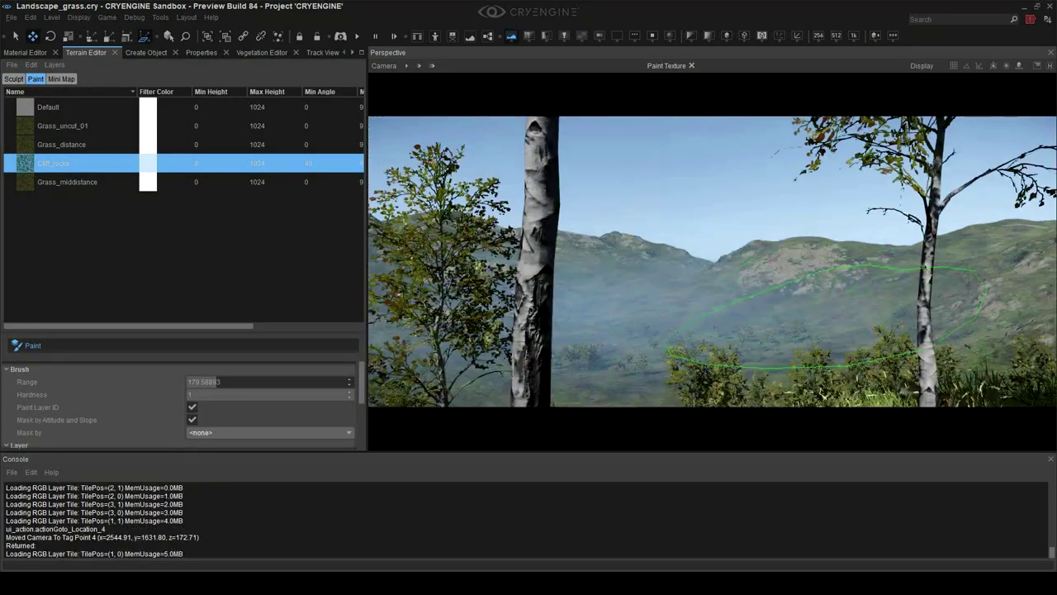
pyautogui.moveTo(890, 319); pyautogui.dragTo(859, 395, button='right')
# - Set the Raise/Lower noise scale to about 4.63 and frequency to about 36.18, and reactivate terrain layer painting
pyautogui.click(17, 79)
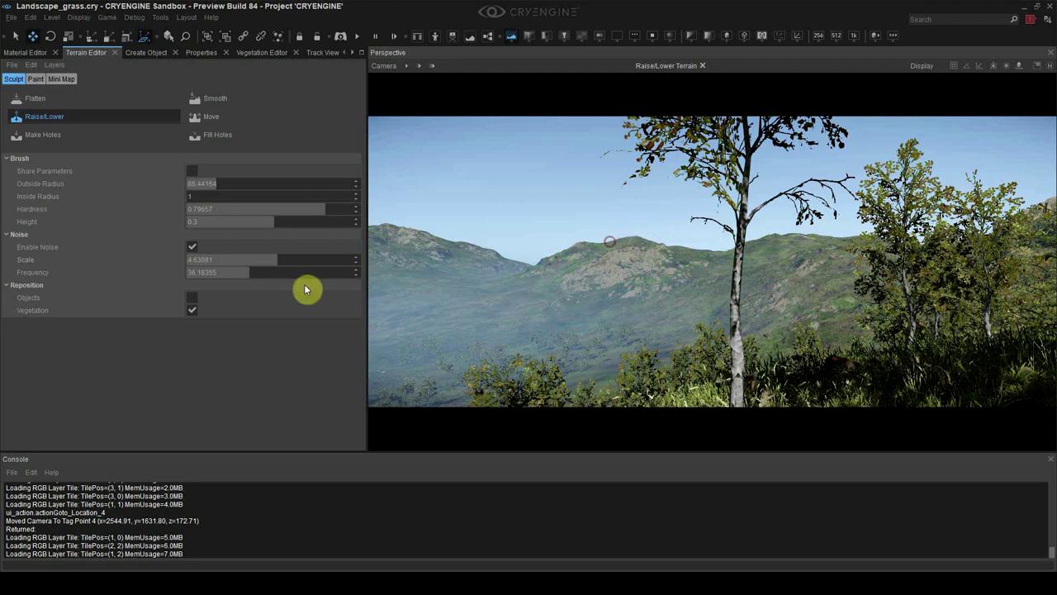
pyautogui.click(36, 80)
pyautogui.click(78, 348)
pyautogui.moveTo(609, 257); pyautogui.dragTo(562, 258, button='right')
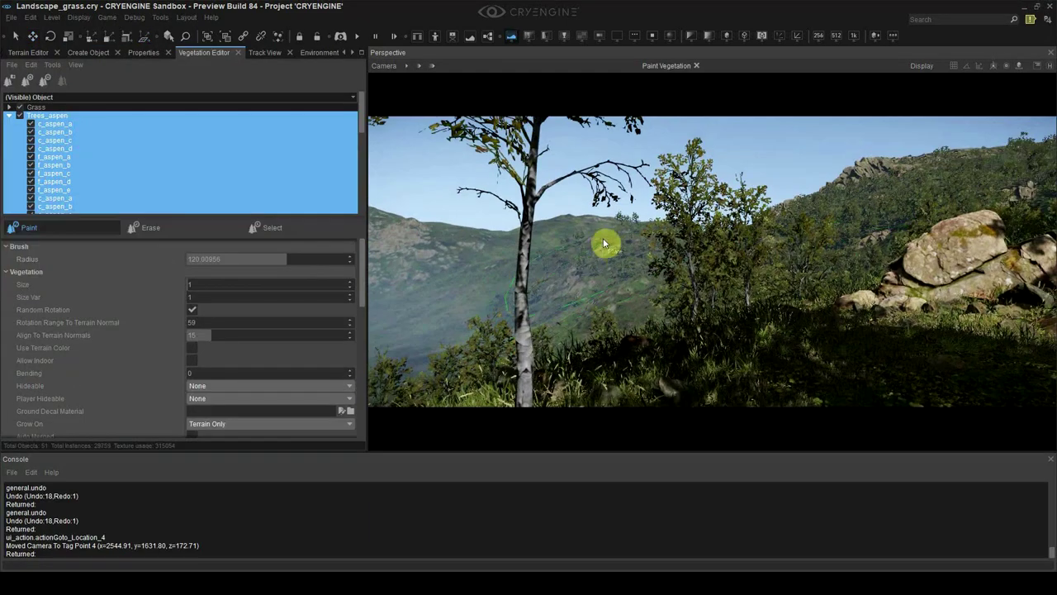
# - Try painting Trees_aspen vegetation across the distant hillside, and undo the strokes
pyautogui.moveTo(604, 240); pyautogui.dragTo(549, 231)
pyautogui.moveTo(717, 337); pyautogui.dragTo(660, 342, button='right')
pyautogui.hotkey('ctrl', 'z')
pyautogui.hotkey('ctrl', 'z')
# - Paint aspen trees over the misty valley floor and its slopes with a brush radius of about 120
pyautogui.moveTo(660, 343); pyautogui.dragTo(631, 351)
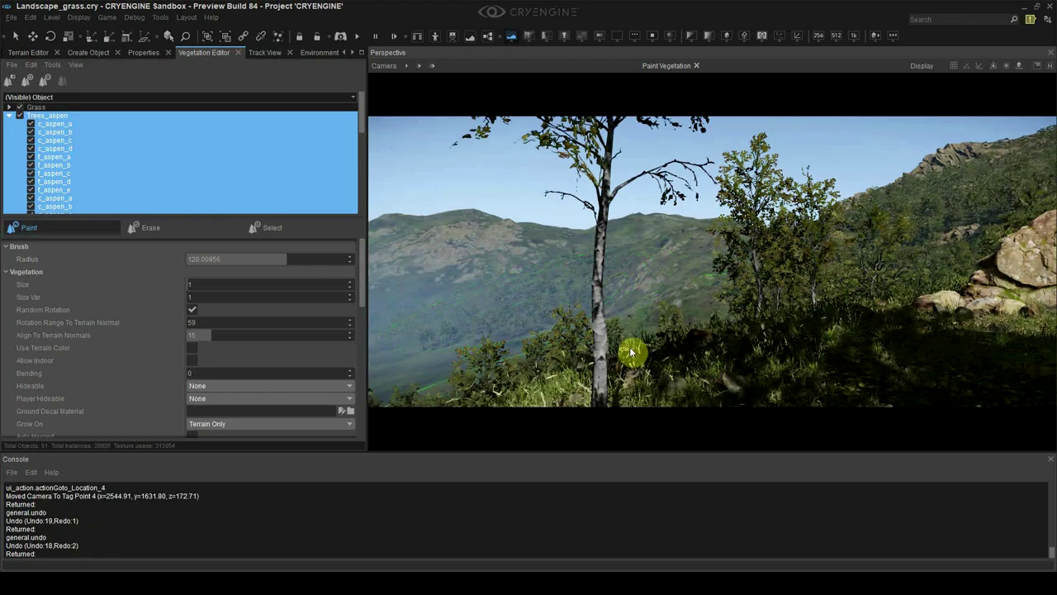
pyautogui.press('w')
pyautogui.moveTo(631, 351)
pyautogui.mouseDown(button='right')
pyautogui.moveTo(740, 304)
pyautogui.moveTo(711, 271)
pyautogui.mouseUp(button='right')
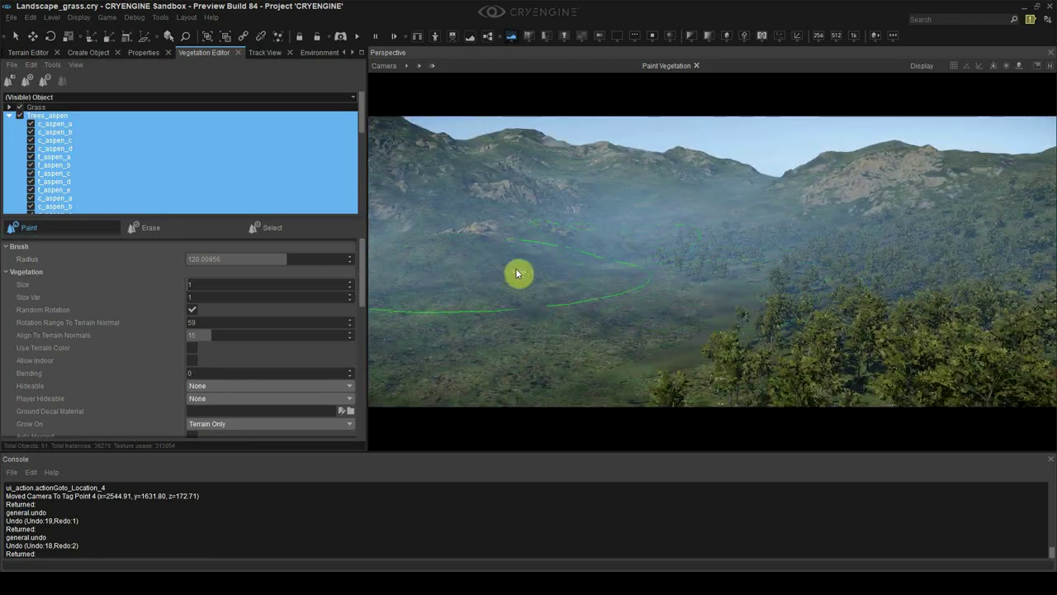
pyautogui.moveTo(660, 354); pyautogui.dragTo(611, 306, button='right')
pyautogui.moveTo(611, 305)
pyautogui.mouseDown()
pyautogui.moveTo(525, 233)
pyautogui.moveTo(748, 248)
pyautogui.mouseUp()
pyautogui.moveTo(747, 248)
pyautogui.mouseDown(button='right')
pyautogui.moveTo(748, 269)
pyautogui.moveTo(696, 197)
pyautogui.mouseUp(button='right')
# - Reduce the vegetation brush radius to about 54 and erase a strip of aspens in the middle of the valley
pyautogui.press('[')
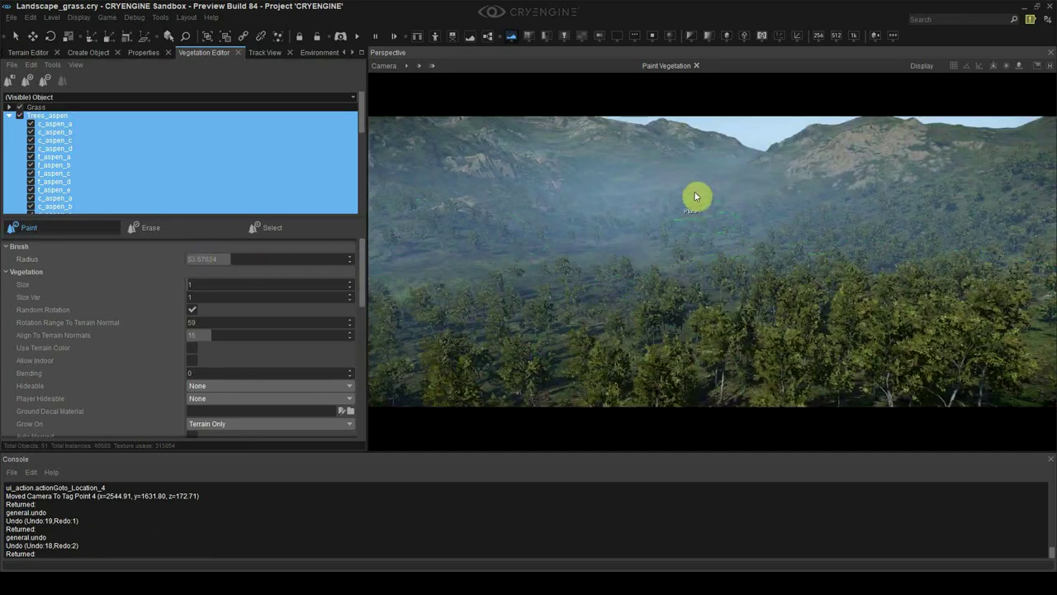
pyautogui.keyDown('ctrl'); pyautogui.click(689, 202); pyautogui.keyUp('ctrl')
pyautogui.keyDown('ctrl'); pyautogui.moveTo(689, 198); pyautogui.dragTo(681, 239); pyautogui.keyUp('ctrl')
pyautogui.moveTo(682, 239)
pyautogui.mouseDown(button='right')
pyautogui.moveTo(538, 299)
pyautogui.moveTo(514, 262)
pyautogui.moveTo(704, 305)
pyautogui.mouseUp(button='right')
pyautogui.hotkey('shift', 'F4')
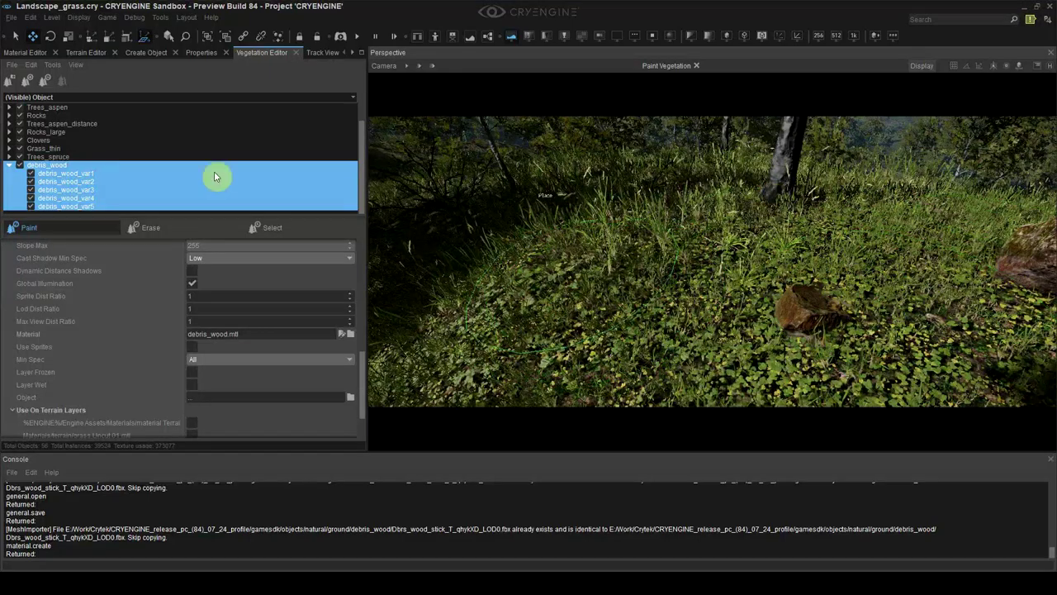
# - Set the debris_wood vegetation group's brush radius to 3 and its size to 2
pyautogui.scroll(8, 200, 332)
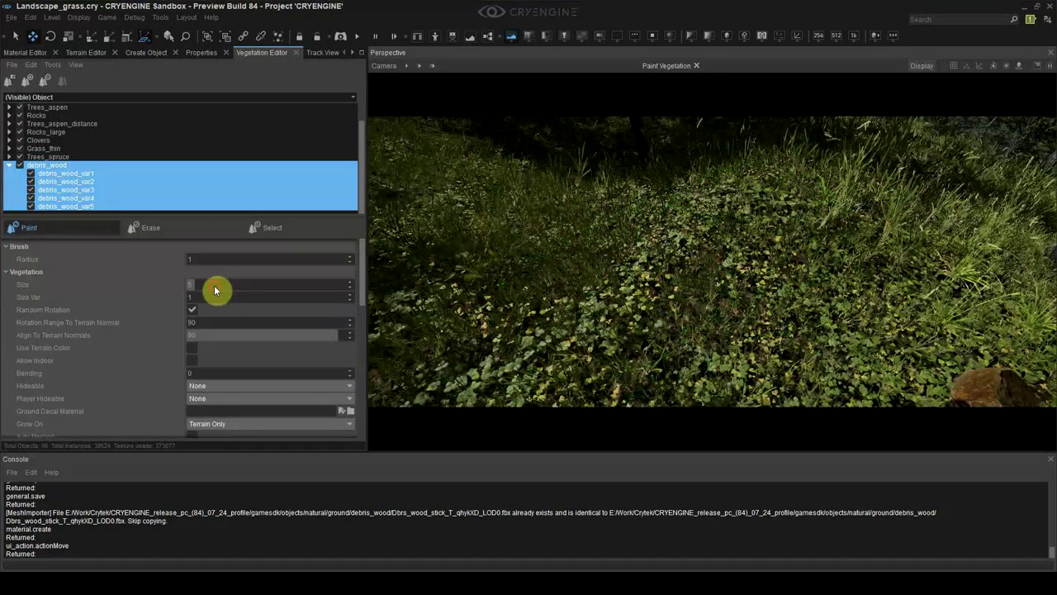
pyautogui.scroll(-3, 258, 368)
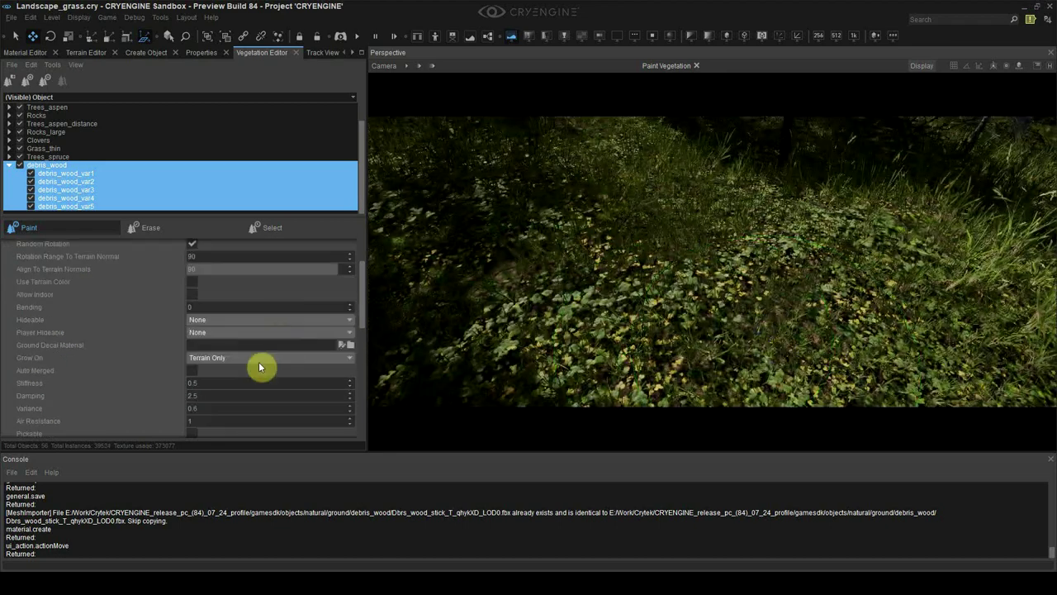
pyautogui.scroll(3, 239, 356)
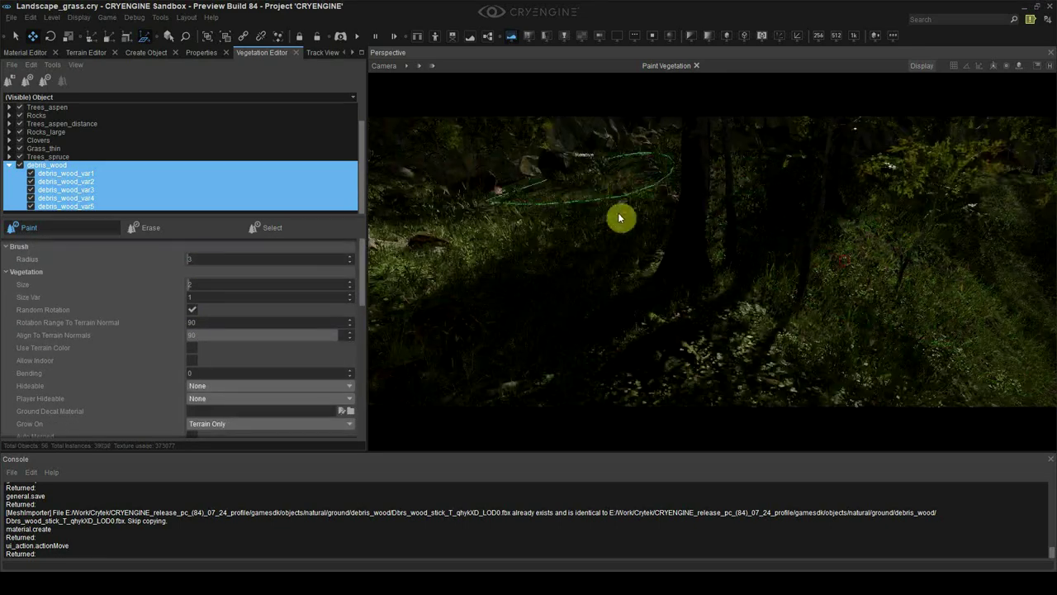
pyautogui.scroll(-5, 212, 338)
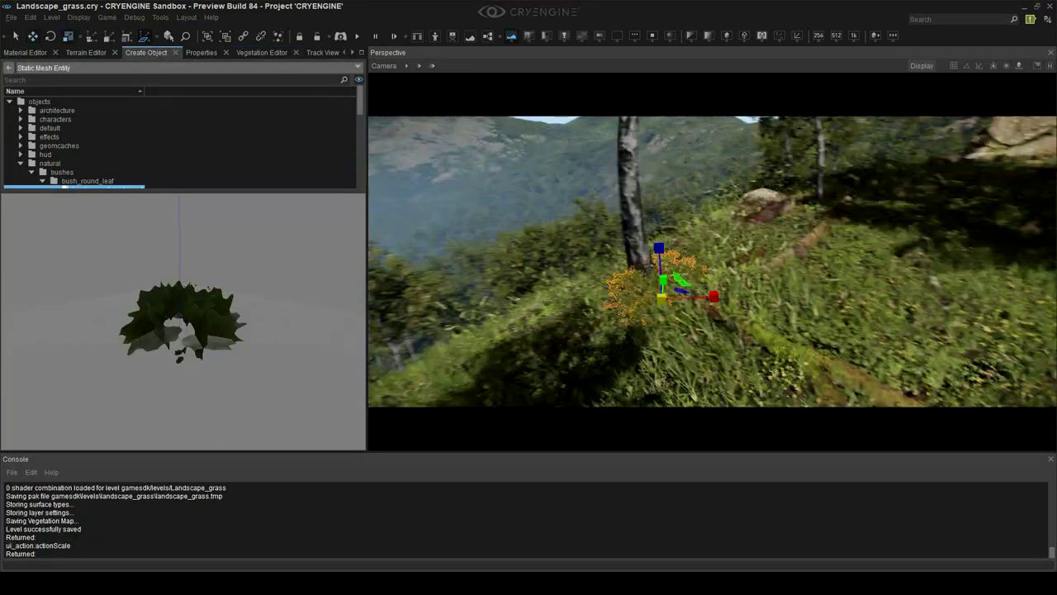
# - Undo the last scaling of the round-leaf bush at the tree base and switch to moving it
pyautogui.hotkey('shift', 'F4')
pyautogui.hotkey('ctrl', 'z')
pyautogui.press('1')
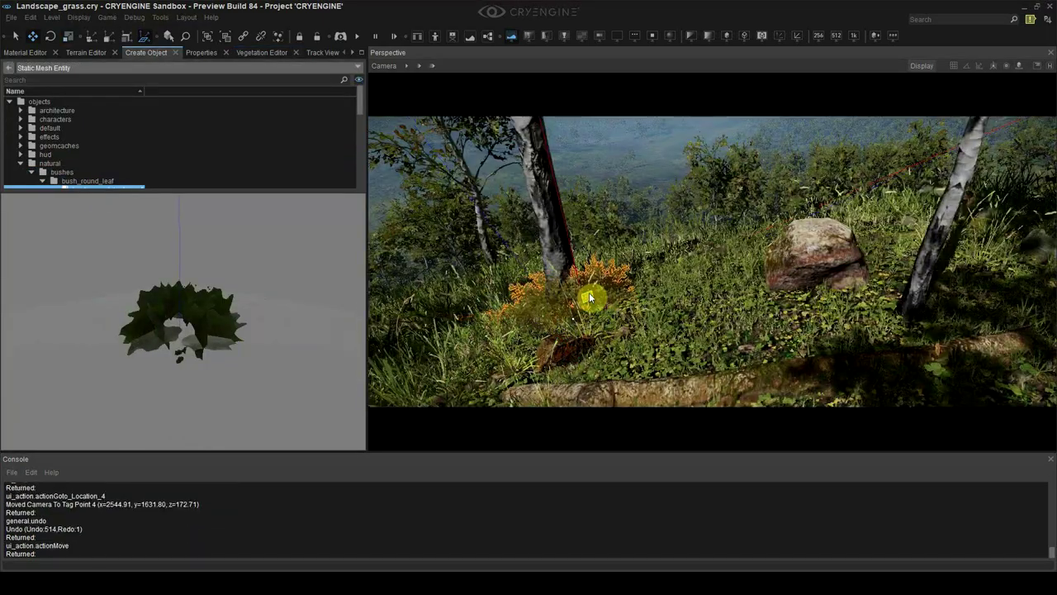
pyautogui.press('Escape')
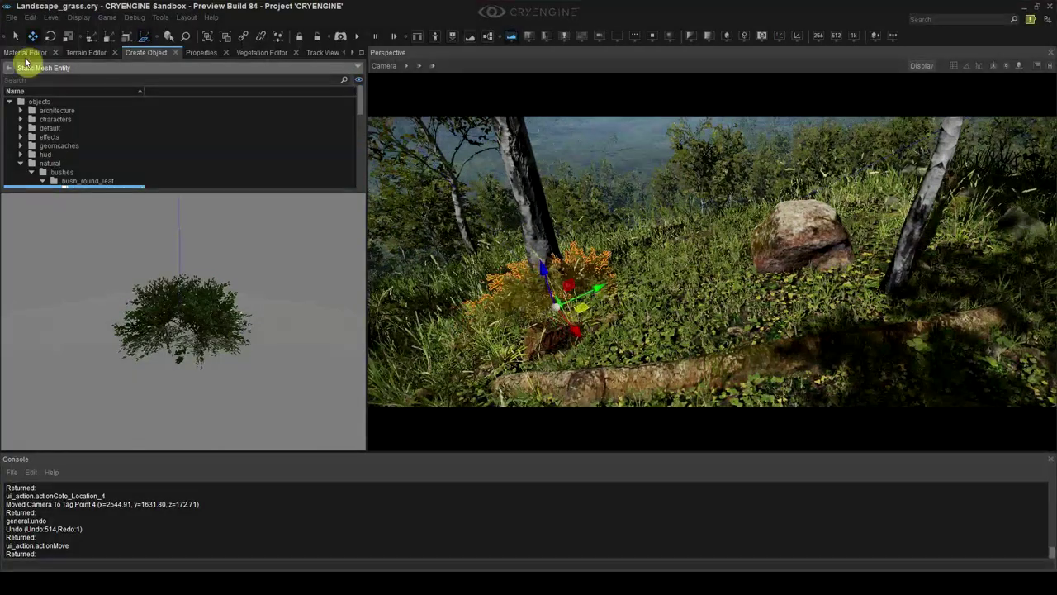
# - Duplicate the bush's material as bush_round_leaf1 and assign the copy to the selected bush
pyautogui.click(27, 54)
pyautogui.hotkey('ctrl', 'd')
pyautogui.click(40, 243)
# - Set the diffuse color of bush_round_leaf1's leaf submaterial to a pale yellow, about 251, 245, 186
pyautogui.click(83, 253)
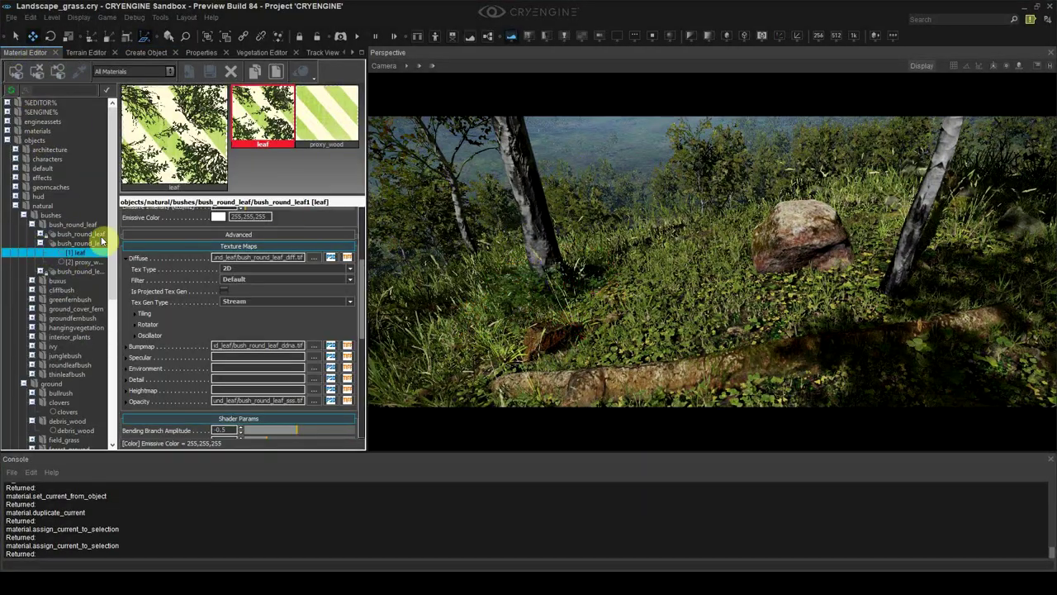
pyautogui.click(217, 253)
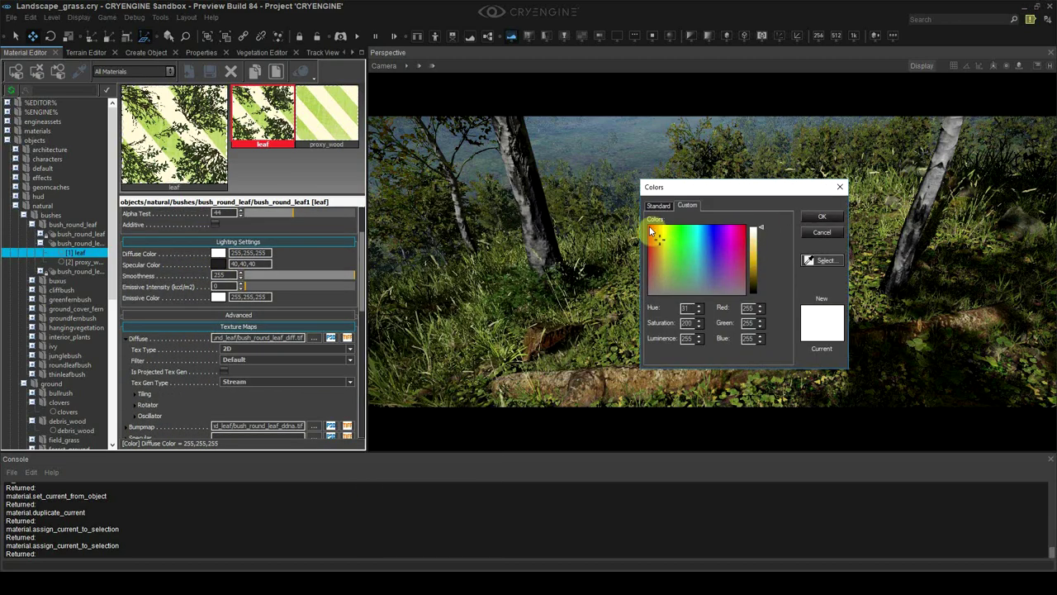
pyautogui.moveTo(651, 232)
pyautogui.mouseDown()
pyautogui.moveTo(630, 254)
pyautogui.moveTo(713, 236)
pyautogui.moveTo(667, 235)
pyautogui.mouseUp()
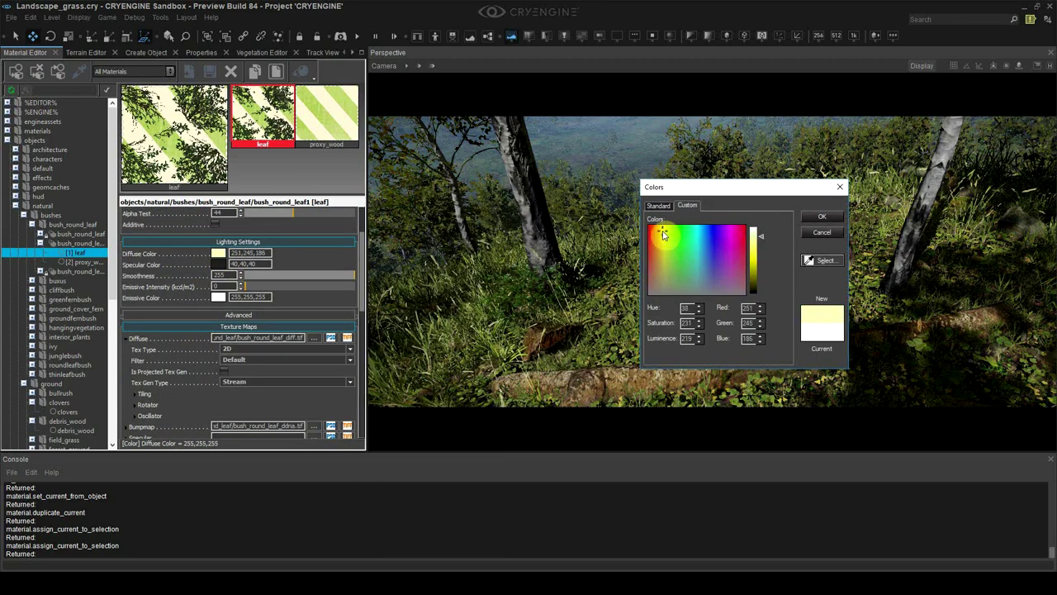
pyautogui.click(822, 216)
# - Select the plant beyond the grass beside the leaning trunk and assign it the bush_round_leaf material
pyautogui.click(394, 284)
pyautogui.click(81, 234)
pyautogui.click(17, 72)
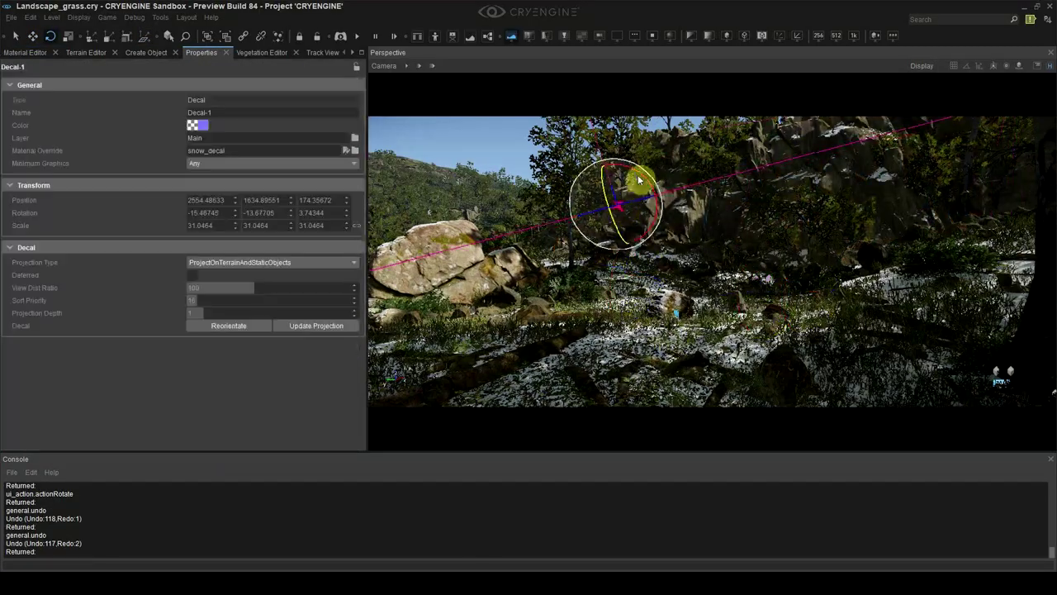
# - Rotate, scale and position the snow_decal projection above the distant mountain peak, and review the peak from saved camera location 4
pyautogui.moveTo(636, 177); pyautogui.dragTo(618, 198)
pyautogui.moveTo(618, 198)
pyautogui.mouseDown(button='right')
pyautogui.moveTo(617, 232)
pyautogui.moveTo(616, 200)
pyautogui.mouseUp(button='right')
pyautogui.click(616, 200)
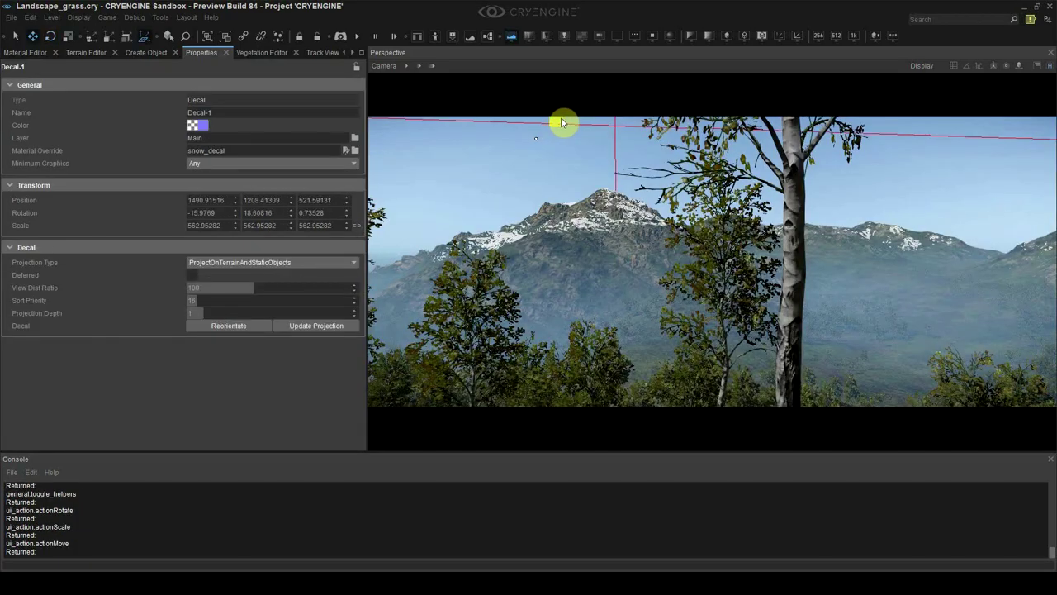
pyautogui.click(646, 240)
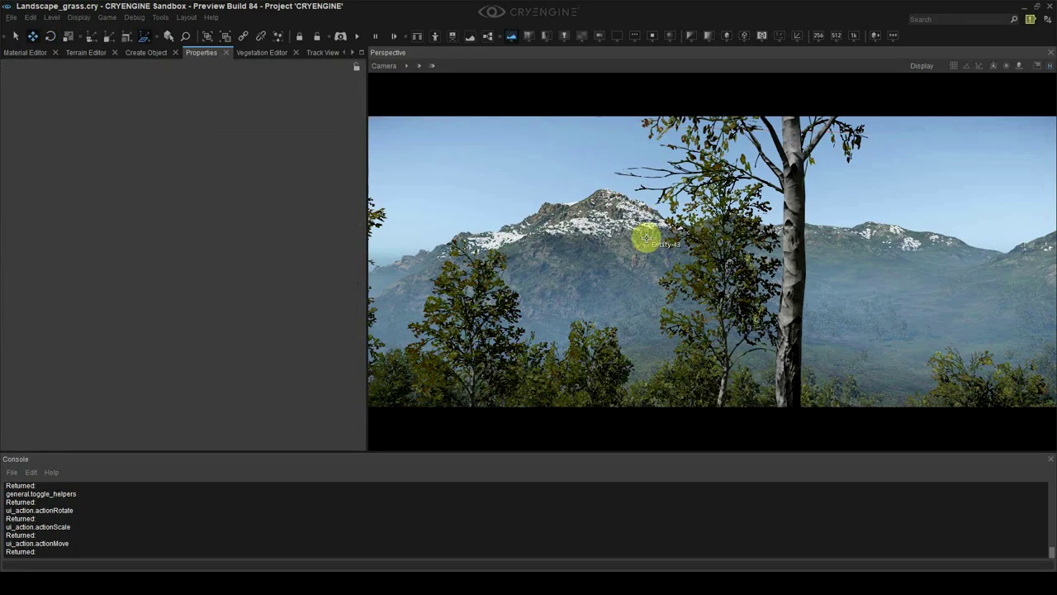
pyautogui.hotkey('shift', 'F4')
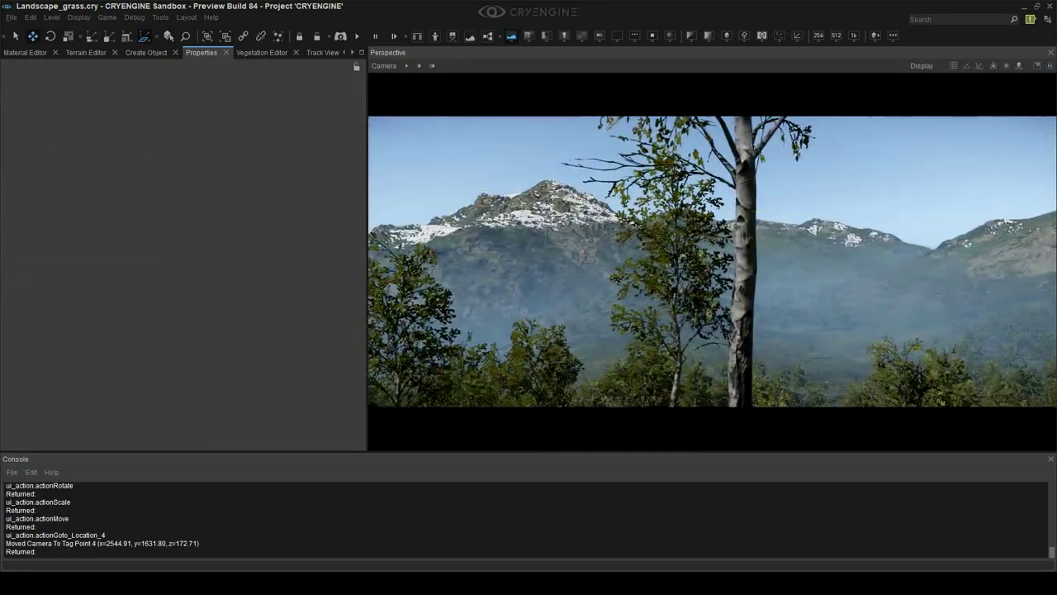
pyautogui.click(597, 207)
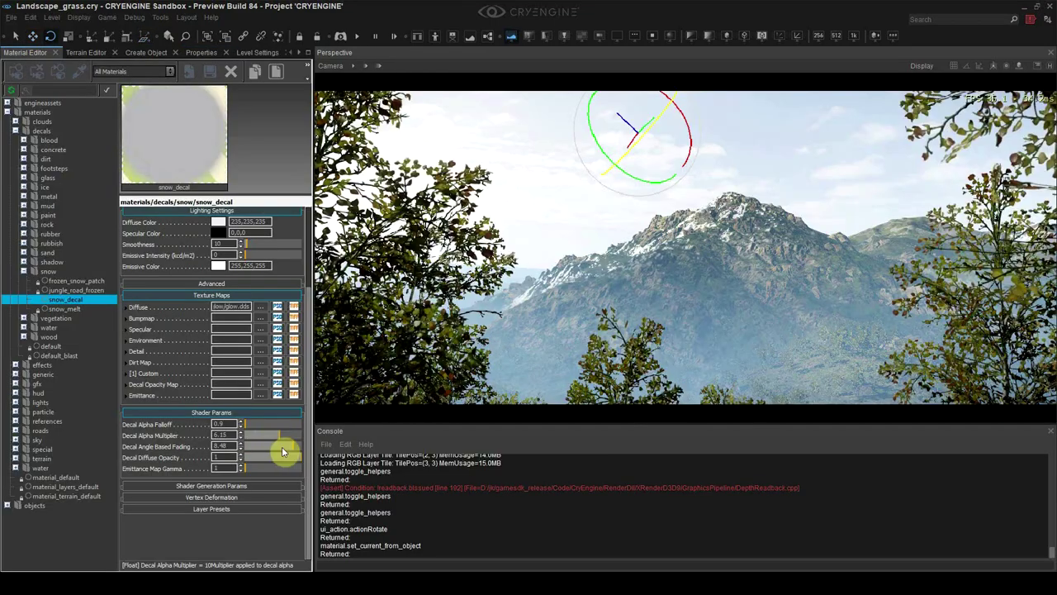
# - Raise the snow_decal material's Decal Alpha Multiplier to about 9.81 and adjust its neighbouring fading parameter
pyautogui.moveTo(283, 451); pyautogui.dragTo(301, 451)
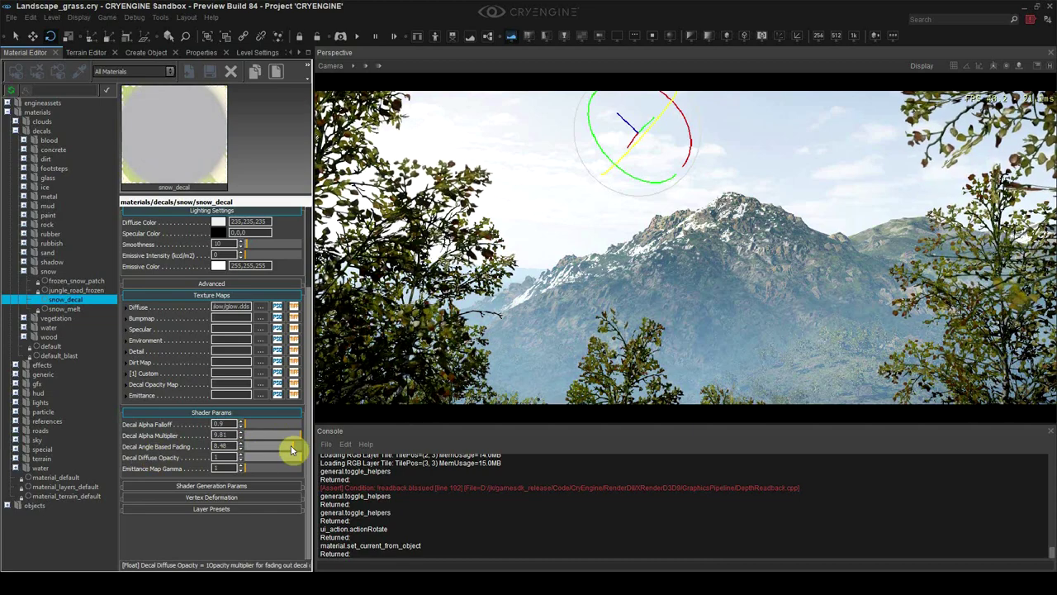
pyautogui.moveTo(288, 445); pyautogui.dragTo(304, 488)
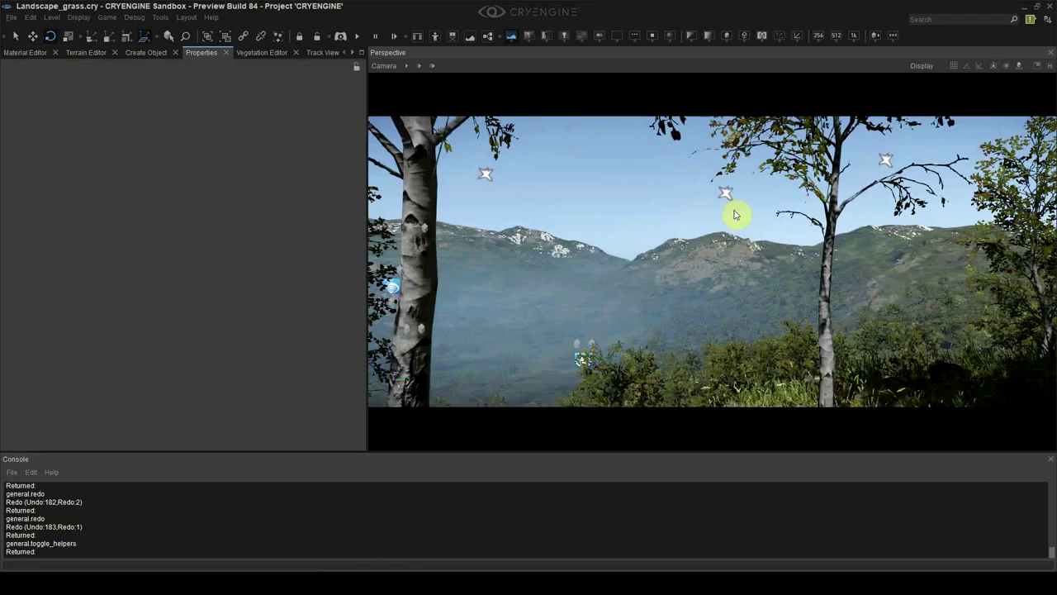
# - Rotate the snow decal above the middle ridge to about 14, -12, 8 degrees and scale it uniformly to about 389
pyautogui.click(739, 177)
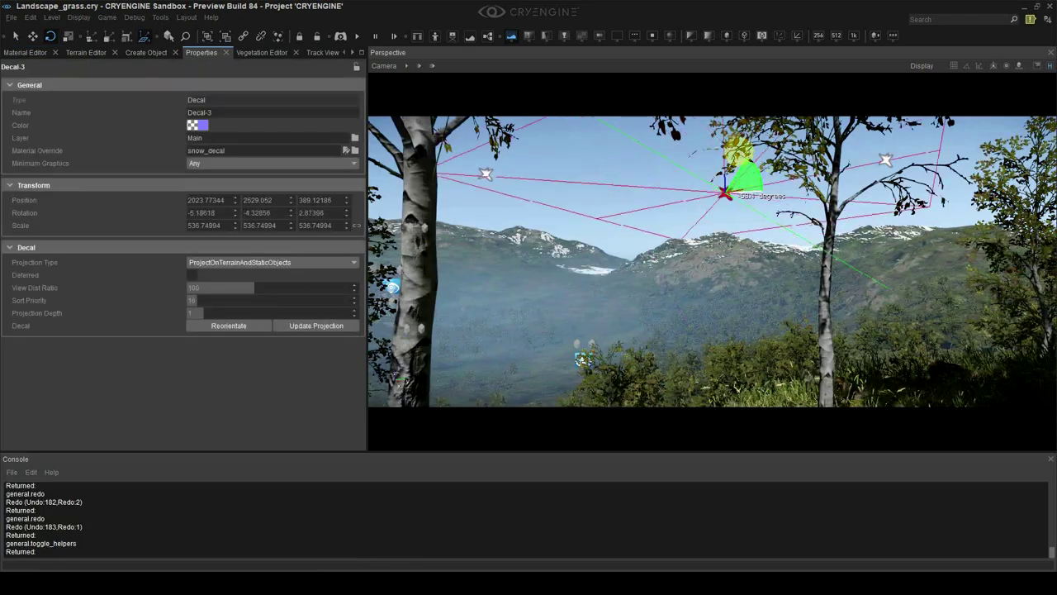
pyautogui.moveTo(739, 178); pyautogui.dragTo(726, 248)
pyautogui.press('4')
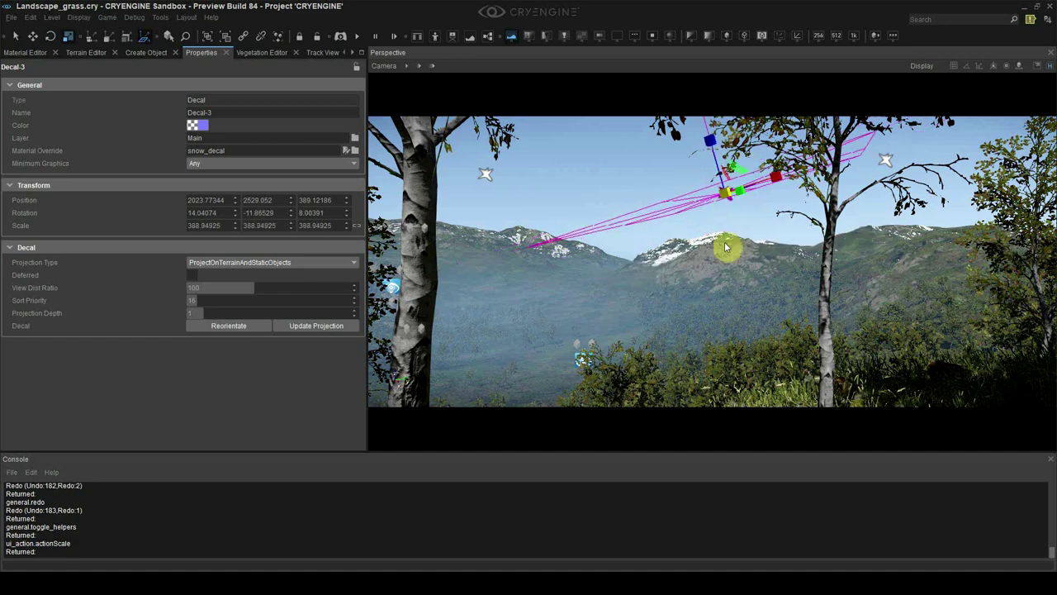
pyautogui.click(726, 246)
pyautogui.moveTo(731, 245); pyautogui.dragTo(830, 213, button='right')
# - Rotate the snow decal beside the birch trunk to about 25, 7, 2 degrees, scale it to about 516, and deselect it
pyautogui.hotkey('shift', 'space')
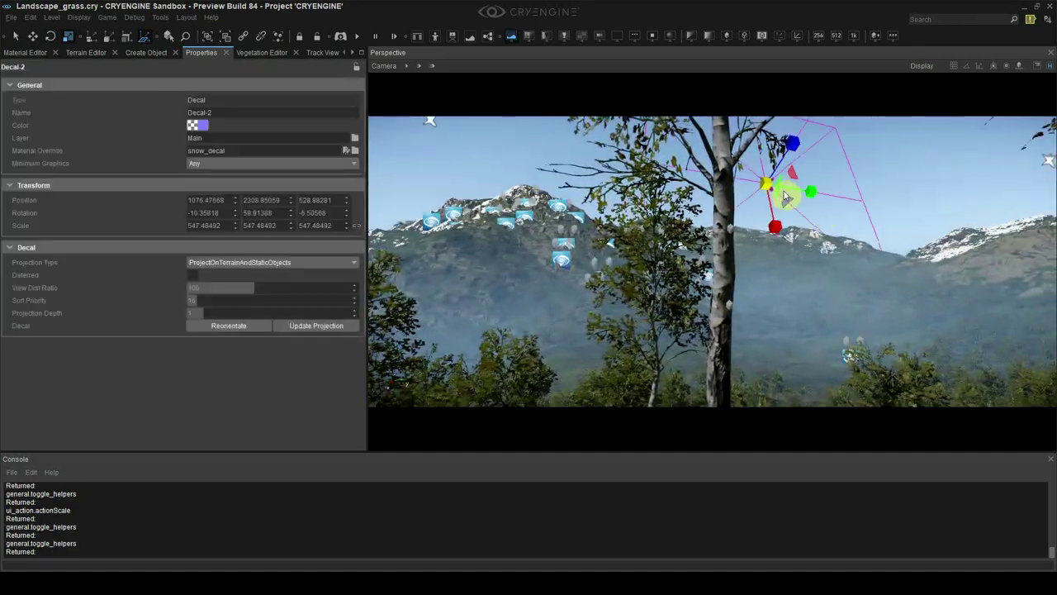
pyautogui.press('e')
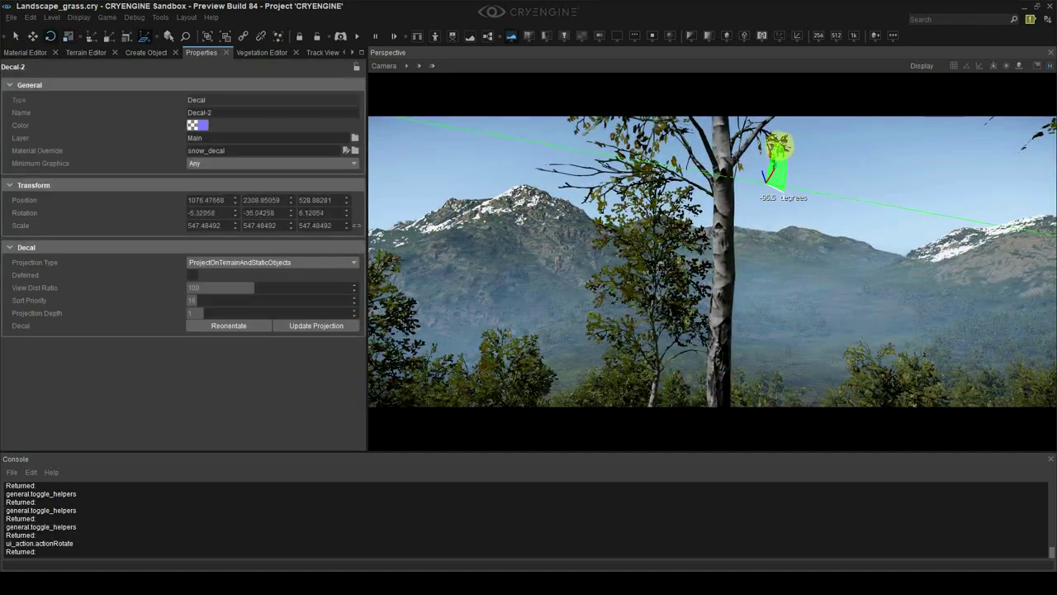
pyautogui.press('r')
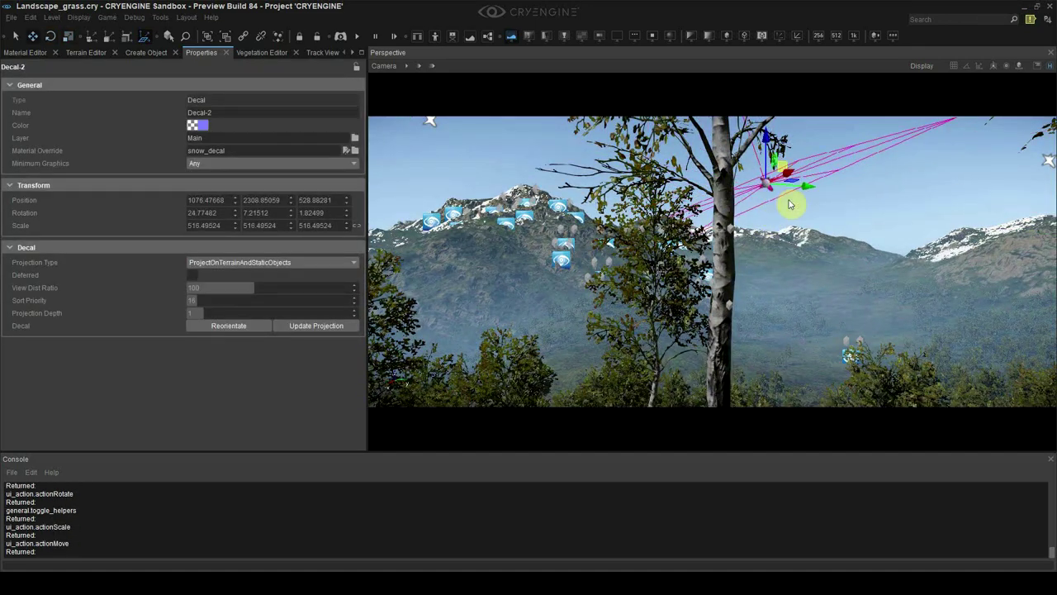
pyautogui.press('w')
pyautogui.press('Escape')
pyautogui.hotkey('shift', 'space')
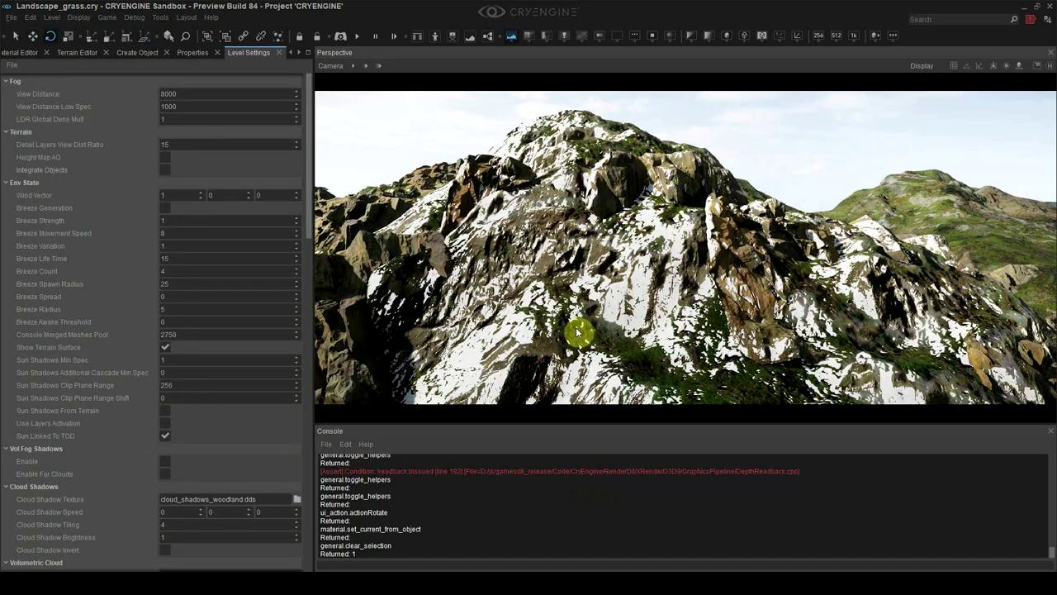
# - Enable terrain Integrate Objects, and switch the summit cliff rock's Global Illumination to Disabled and back to Integrate Into Terrain
pyautogui.moveTo(592, 321)
pyautogui.mouseDown(button='right')
pyautogui.moveTo(615, 322)
pyautogui.moveTo(592, 322)
pyautogui.mouseUp(button='right')
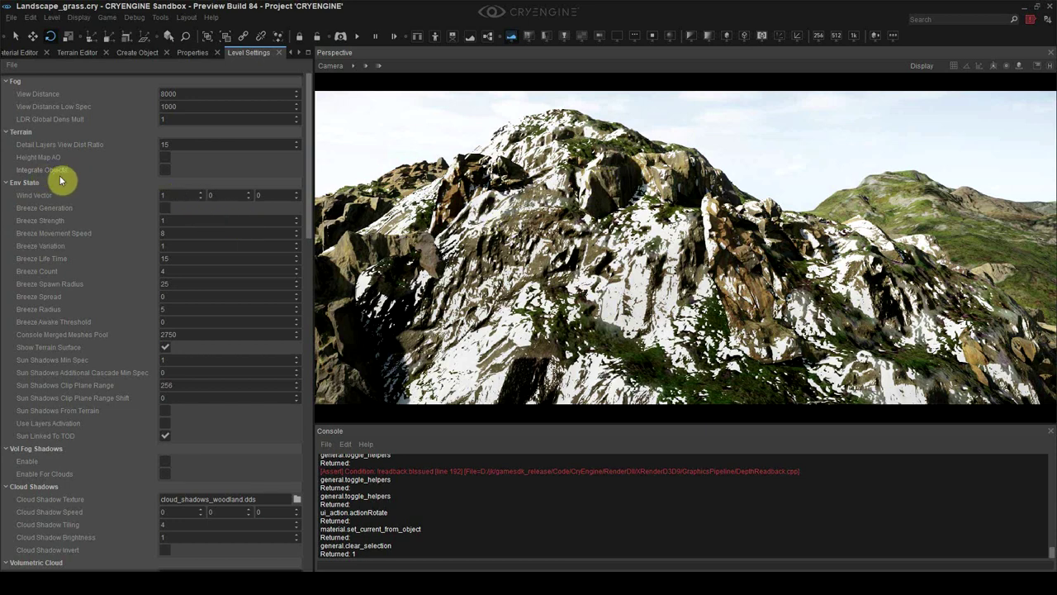
pyautogui.click(163, 171)
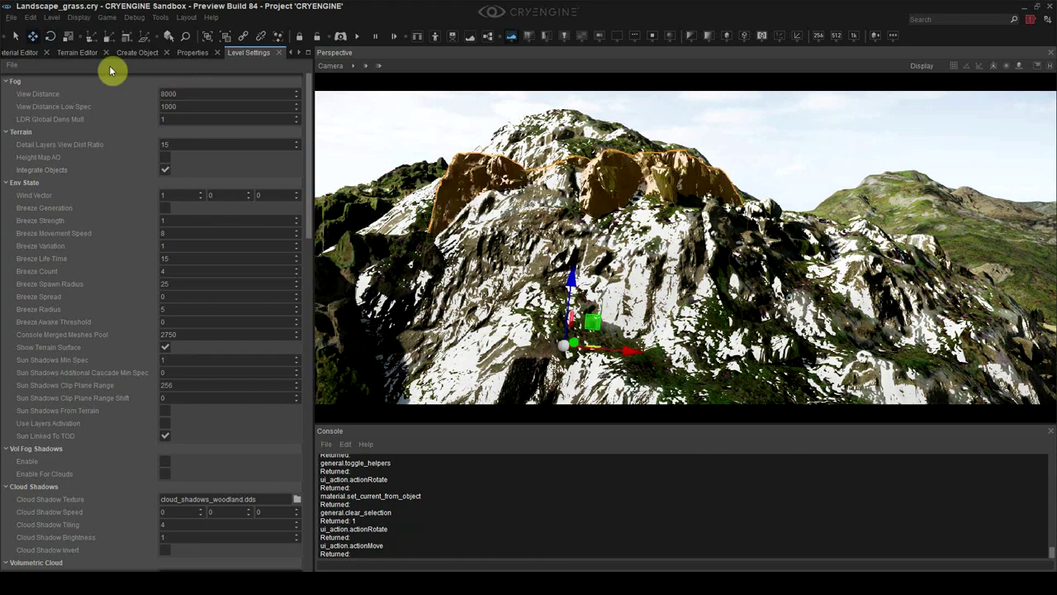
pyautogui.click(194, 60)
pyautogui.scroll(-2, 165, 346)
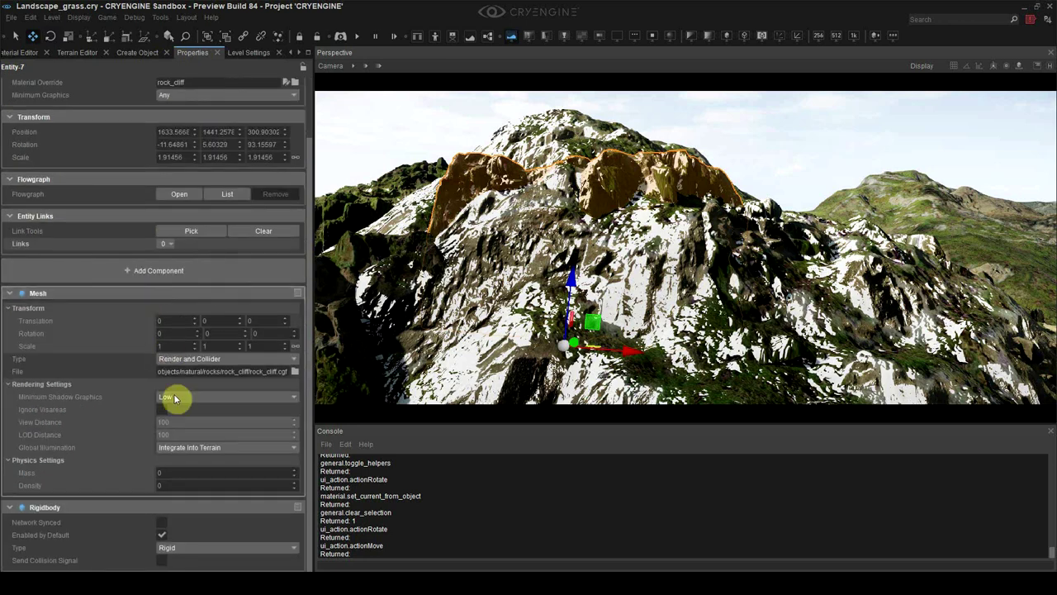
pyautogui.click(186, 453)
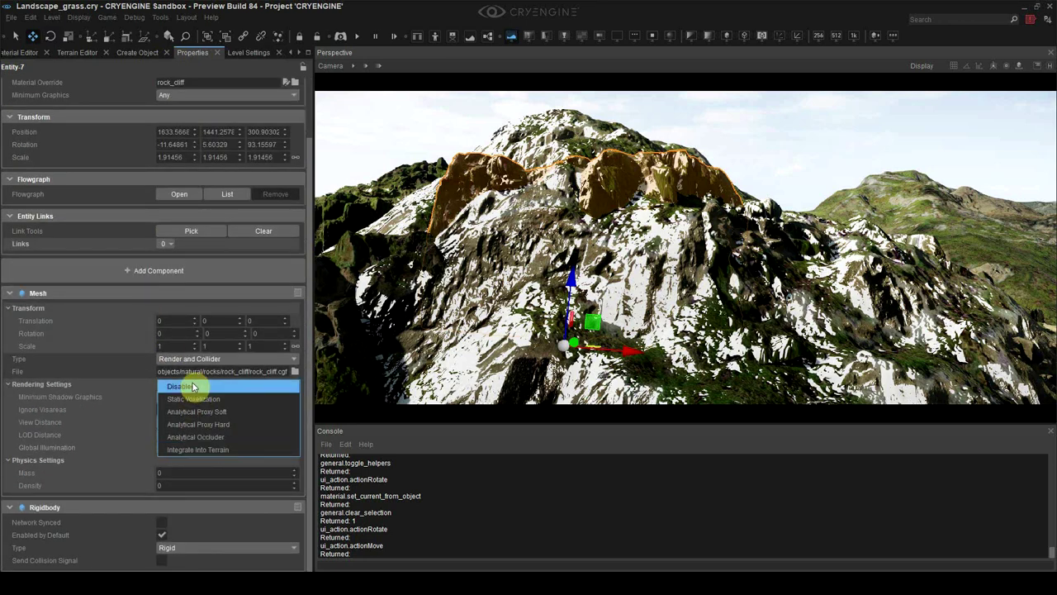
pyautogui.click(198, 387)
pyautogui.click(207, 449)
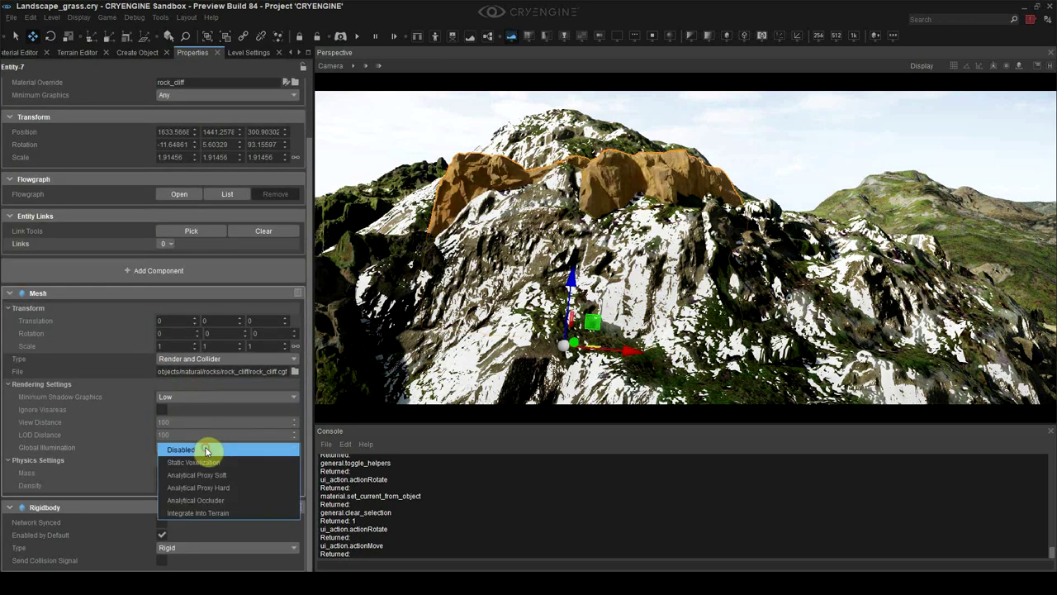
pyautogui.click(207, 513)
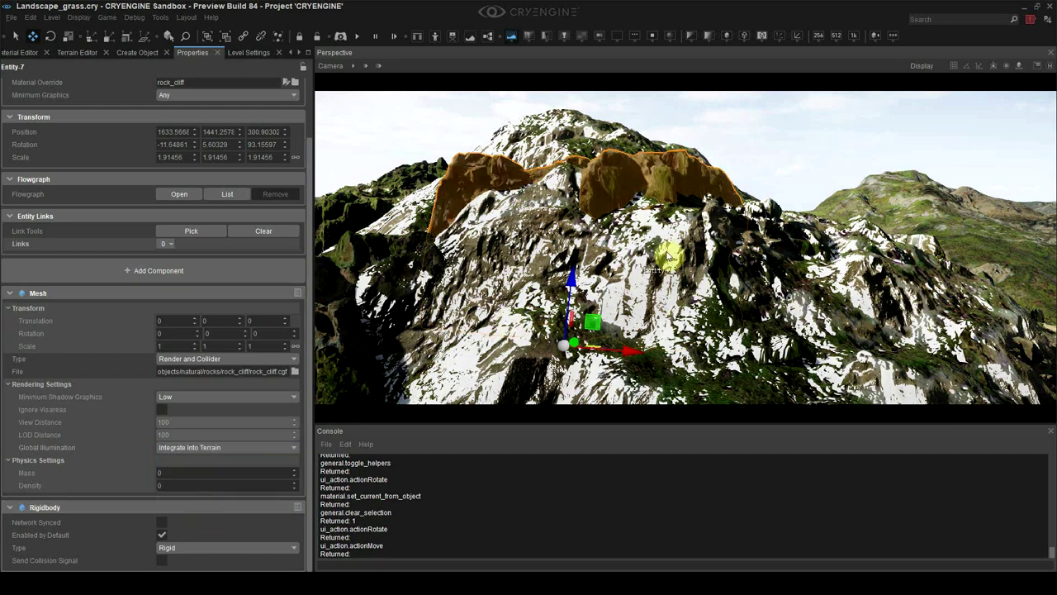
# - Examine how the cliff rocks blend into the snowy slope, selecting the large rock_cliff entity on the mountainside
pyautogui.click(767, 159)
pyautogui.moveTo(747, 194); pyautogui.dragTo(725, 212, button='right')
pyautogui.press('w')
pyautogui.press('s')
pyautogui.press('w')
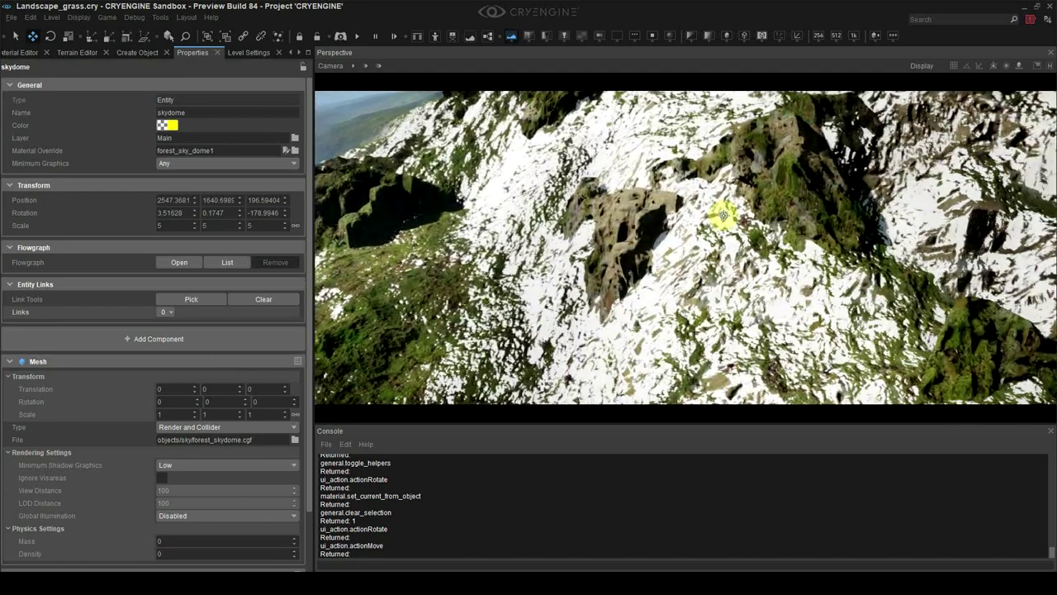
pyautogui.click(627, 228)
pyautogui.moveTo(606, 276); pyautogui.dragTo(621, 298, button='right')
pyautogui.press('w')
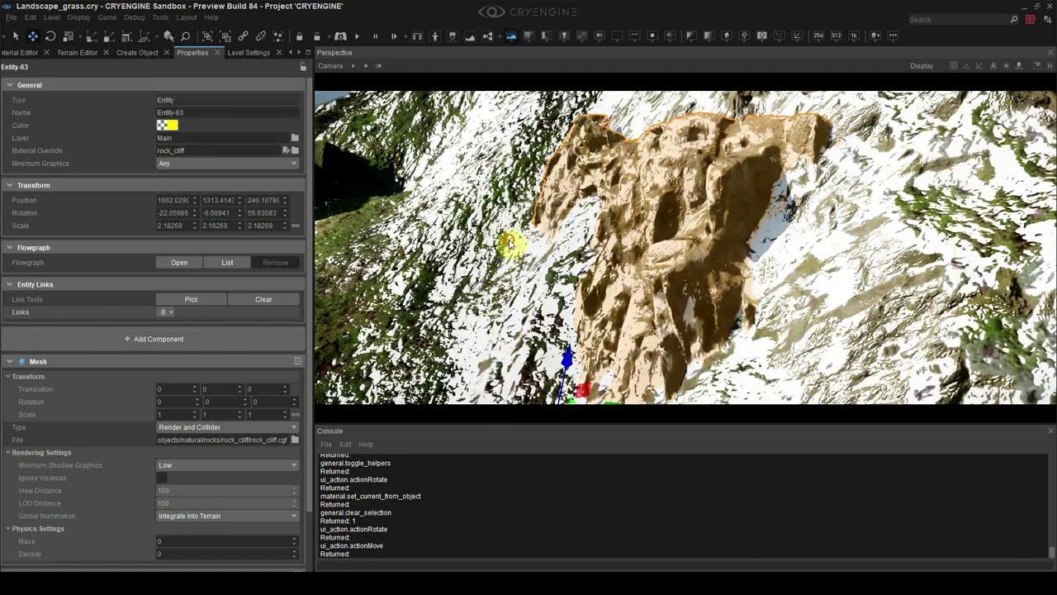
pyautogui.moveTo(510, 241); pyautogui.dragTo(695, 225)
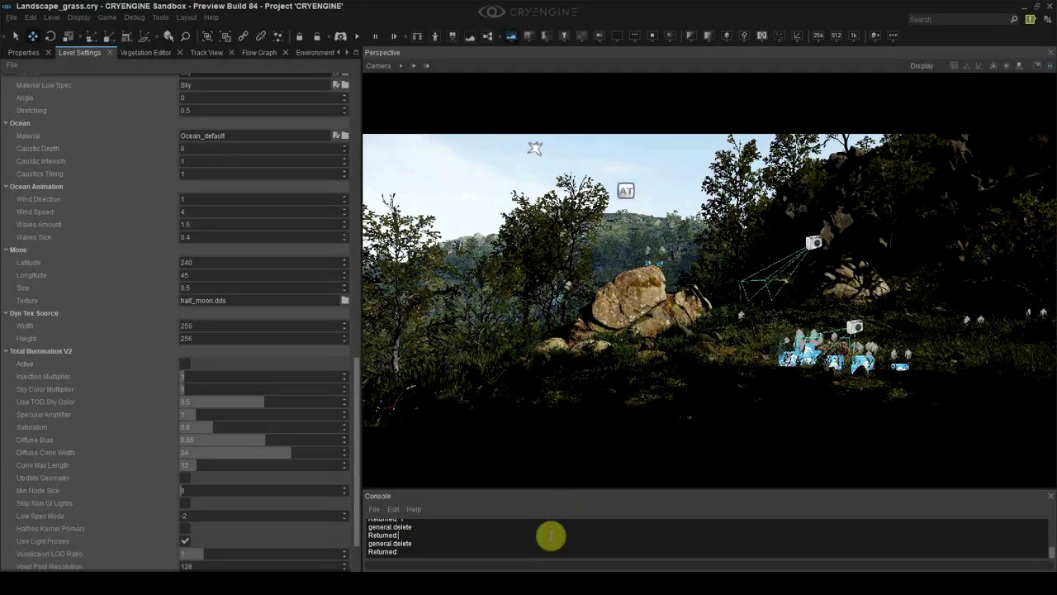
# - Hide the viewport helpers and set the sun's direction to 11 and its NorthPole-Equator-SouthPole value to 142
pyautogui.click(1050, 66)
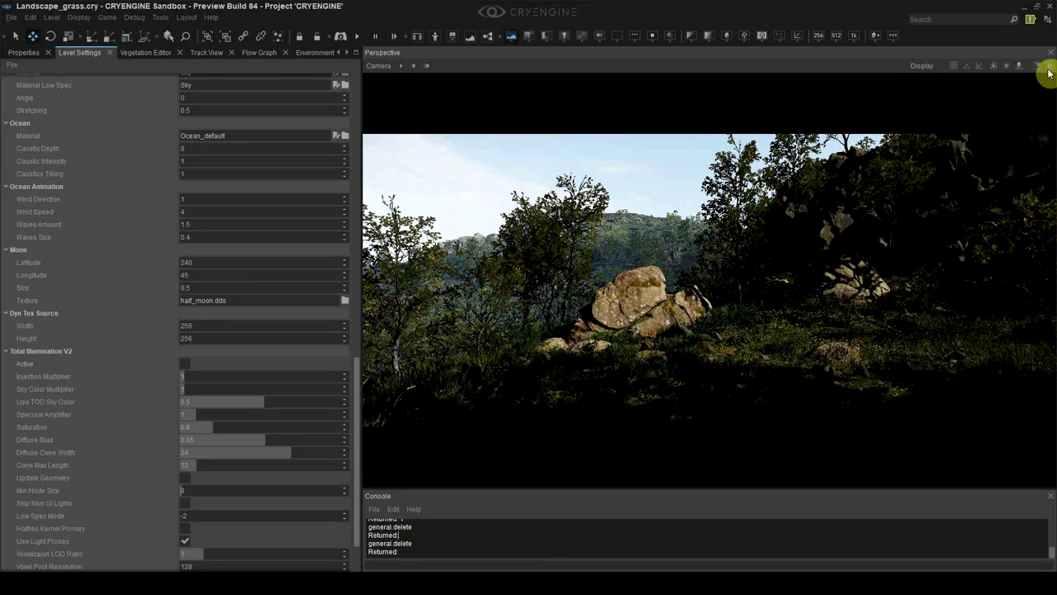
pyautogui.click(314, 52)
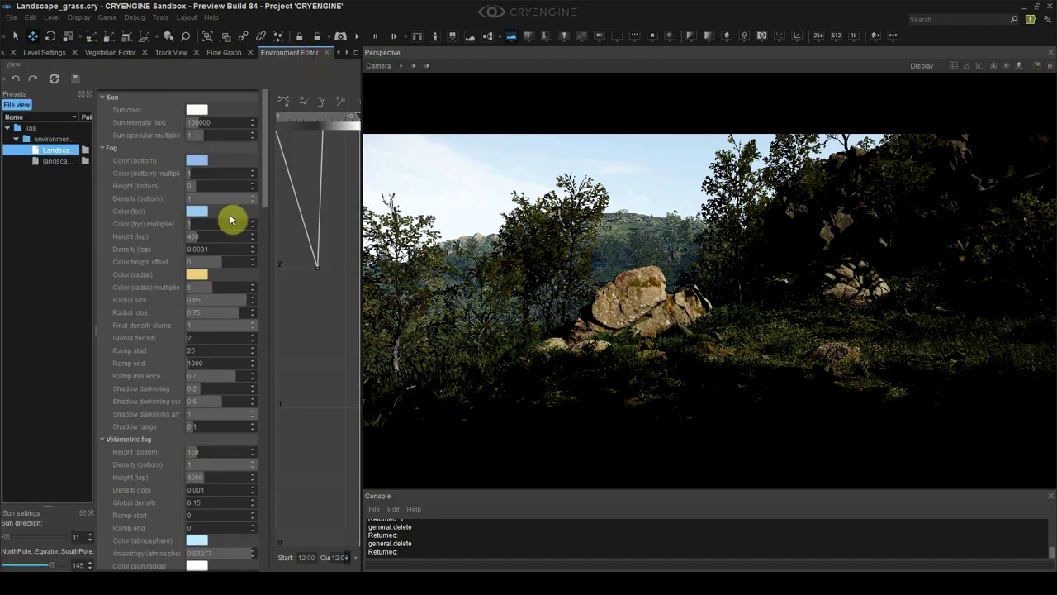
pyautogui.moveTo(23, 542)
pyautogui.mouseDown()
pyautogui.moveTo(72, 541)
pyautogui.moveTo(28, 550)
pyautogui.moveTo(18, 566)
pyautogui.moveTo(60, 566)
pyautogui.moveTo(48, 566)
pyautogui.moveTo(38, 542)
pyautogui.moveTo(53, 540)
pyautogui.moveTo(24, 550)
pyautogui.moveTo(52, 550)
pyautogui.moveTo(5, 541)
pyautogui.mouseUp()
pyautogui.doubleClick(79, 538)
pyautogui.moveTo(48, 566); pyautogui.dragTo(52, 576)
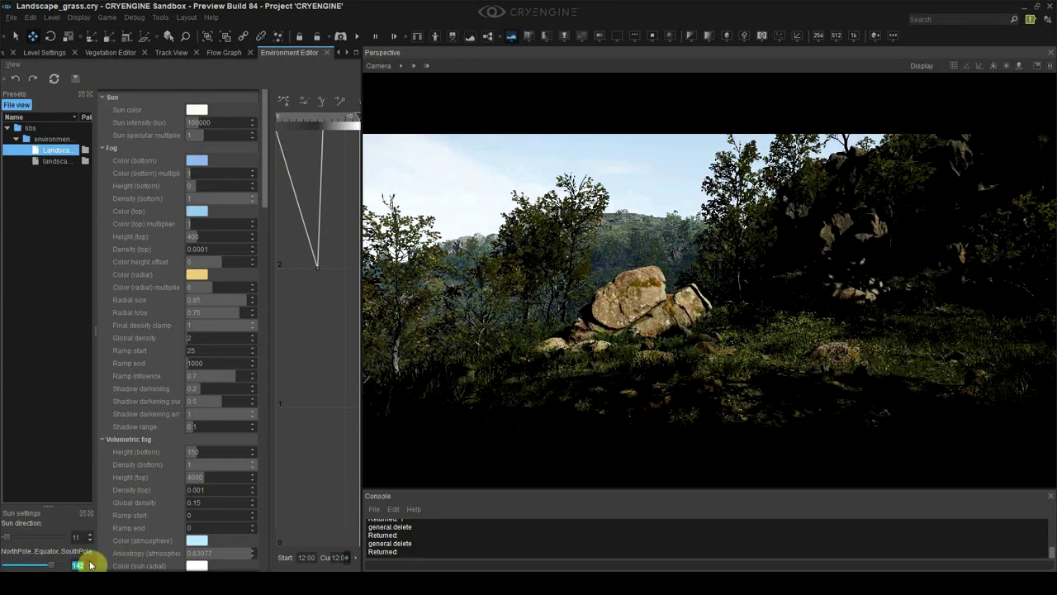
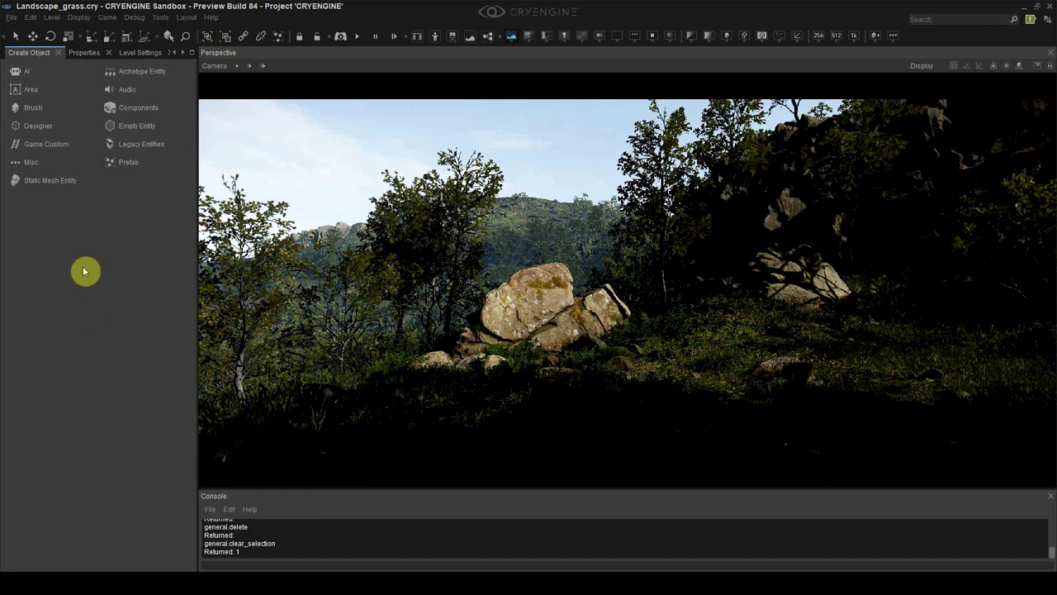
# - Place an environment probe above the ground beside the central boulders, show the helpers and open the probe's properties
pyautogui.click(37, 165)
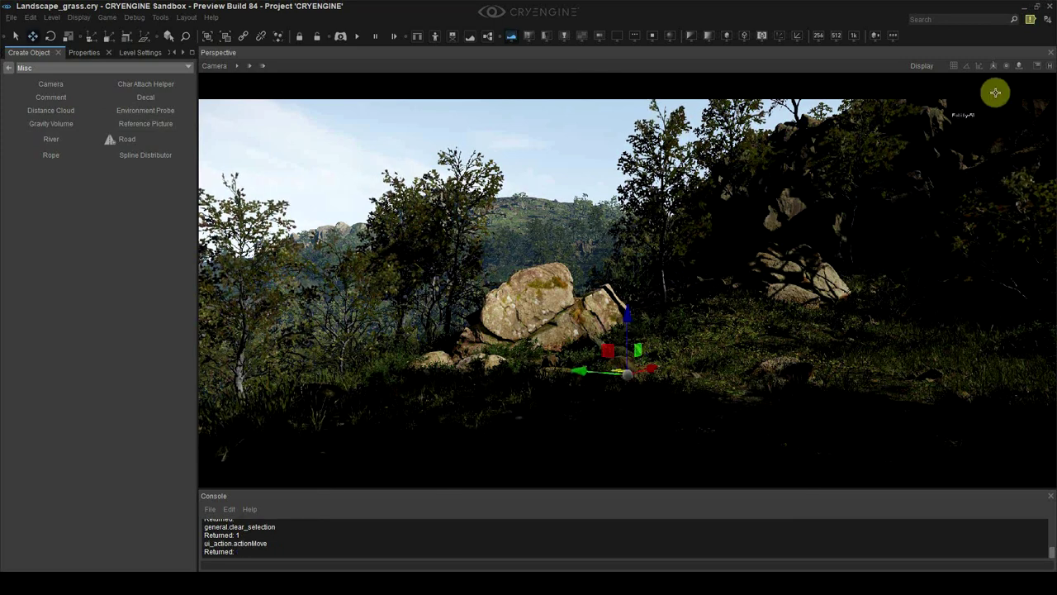
pyautogui.click(1045, 70)
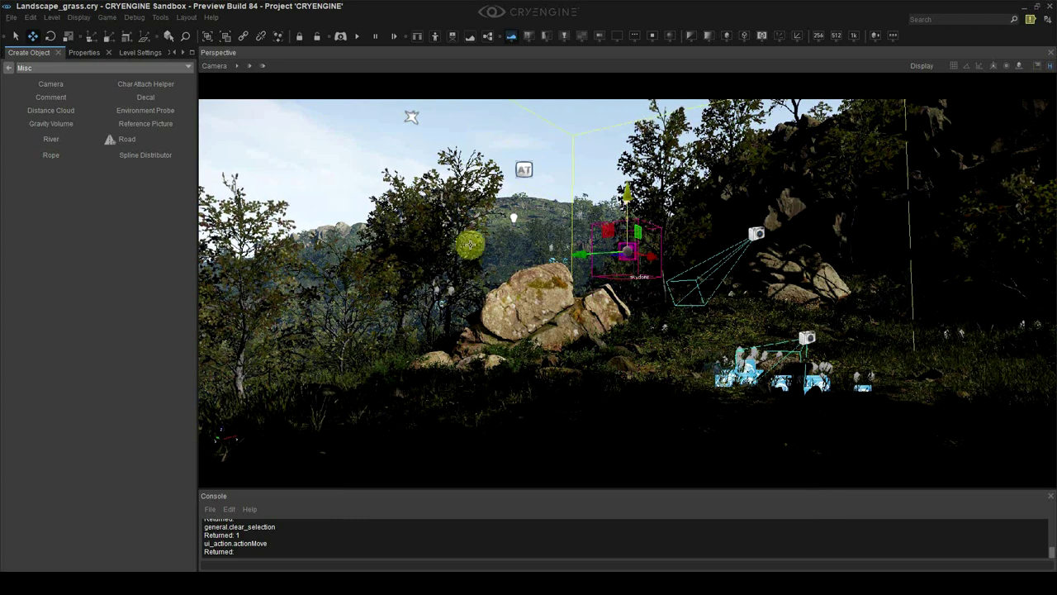
pyautogui.click(94, 52)
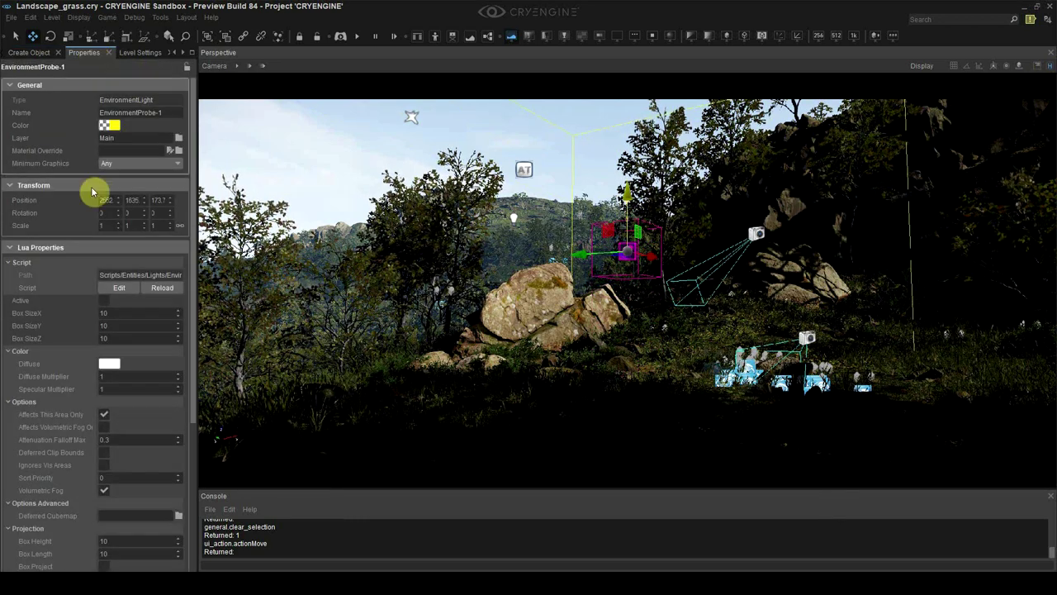
# - Set the environment probe's cubemap resolution to 512 and generate its cubemap
pyautogui.scroll(-3, 94, 265)
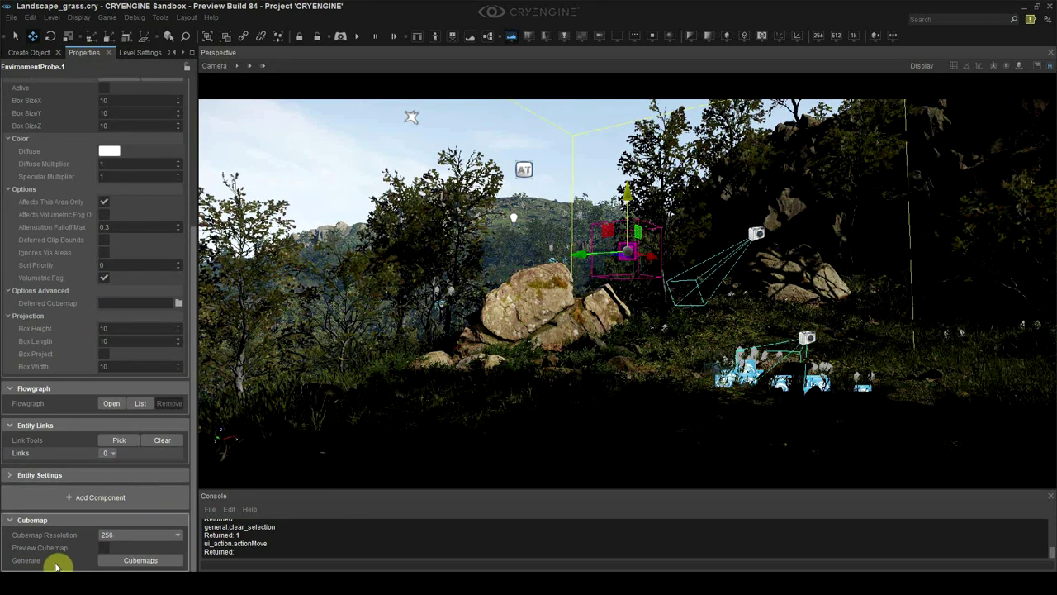
pyautogui.click(139, 561)
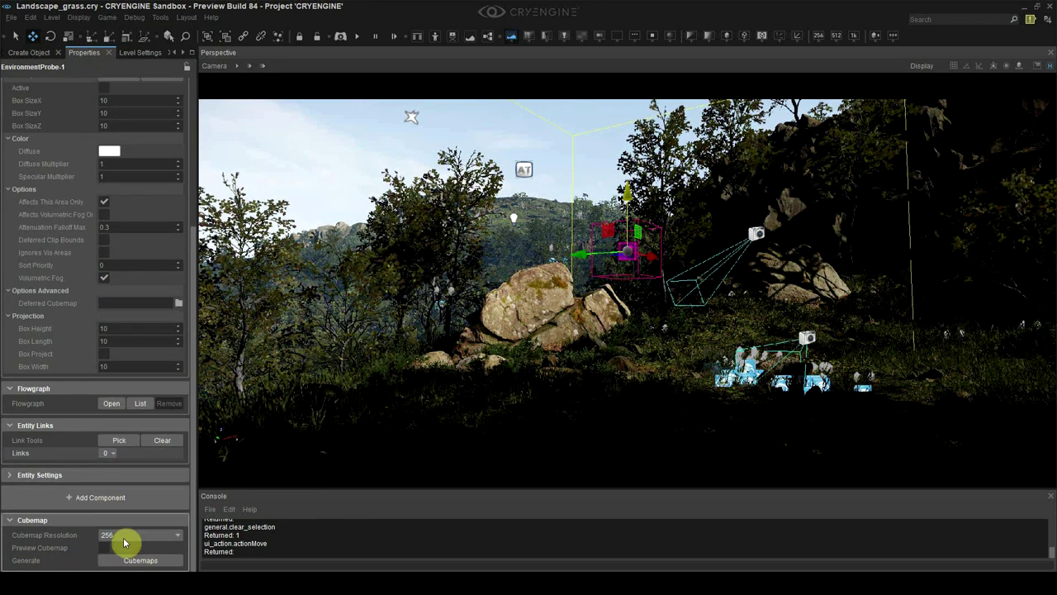
pyautogui.click(126, 536)
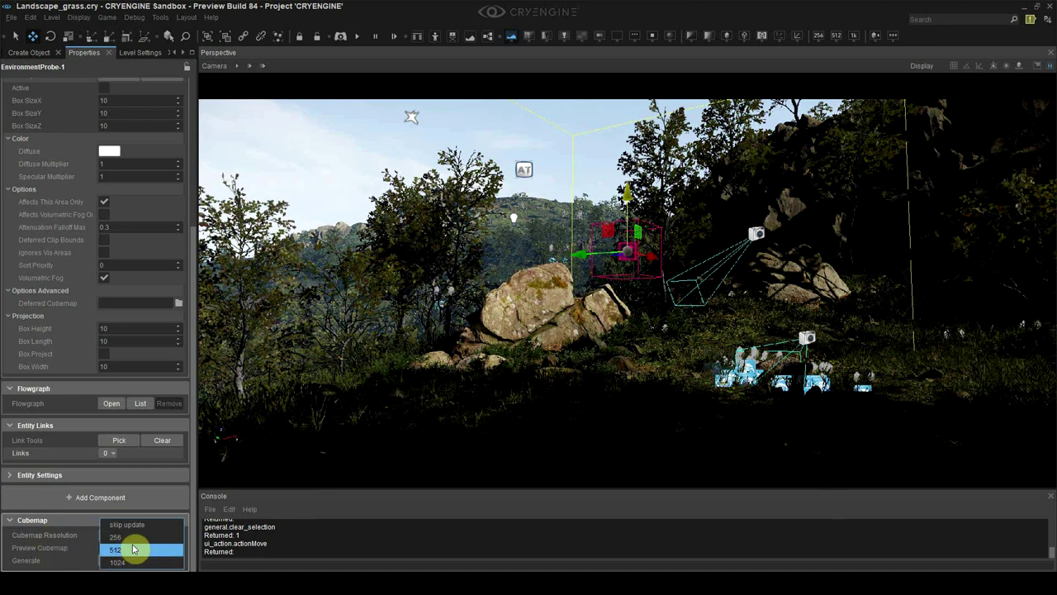
pyautogui.click(122, 550)
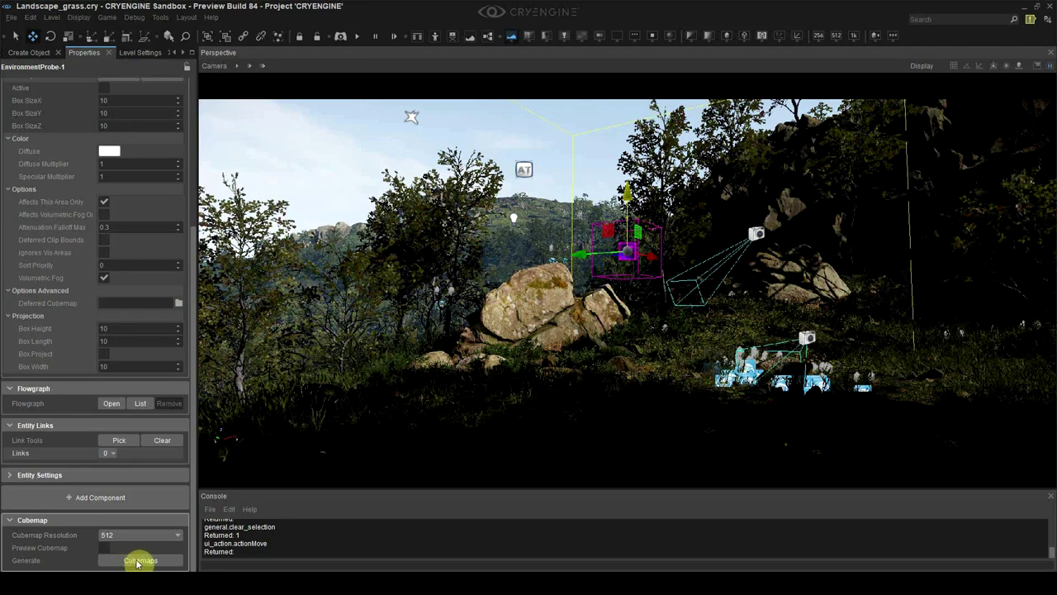
pyautogui.click(137, 561)
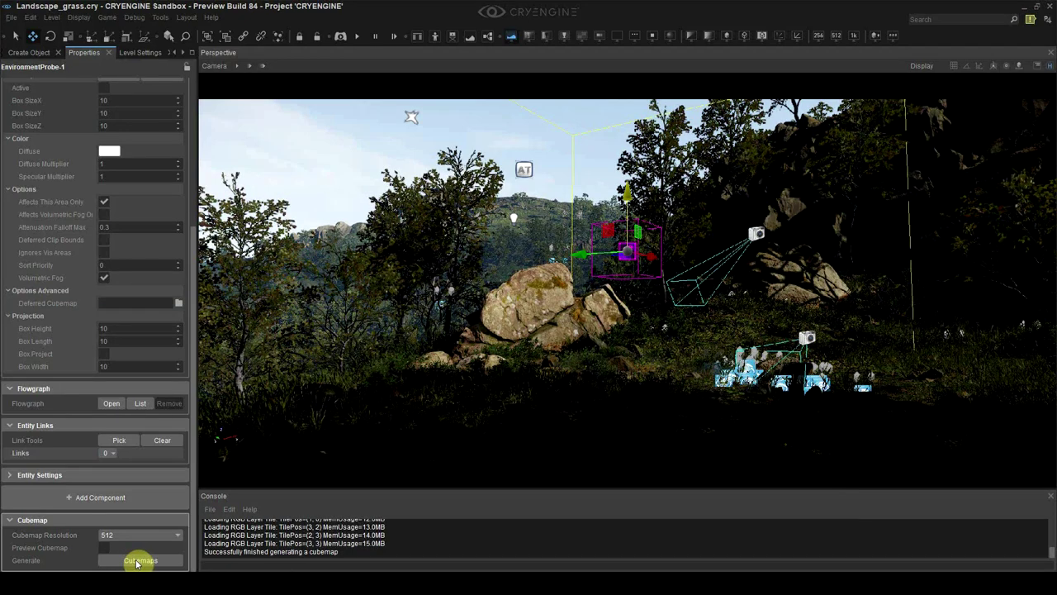
pyautogui.moveTo(338, 551); pyautogui.dragTo(200, 554)
pyautogui.click(236, 550)
pyautogui.click(124, 561)
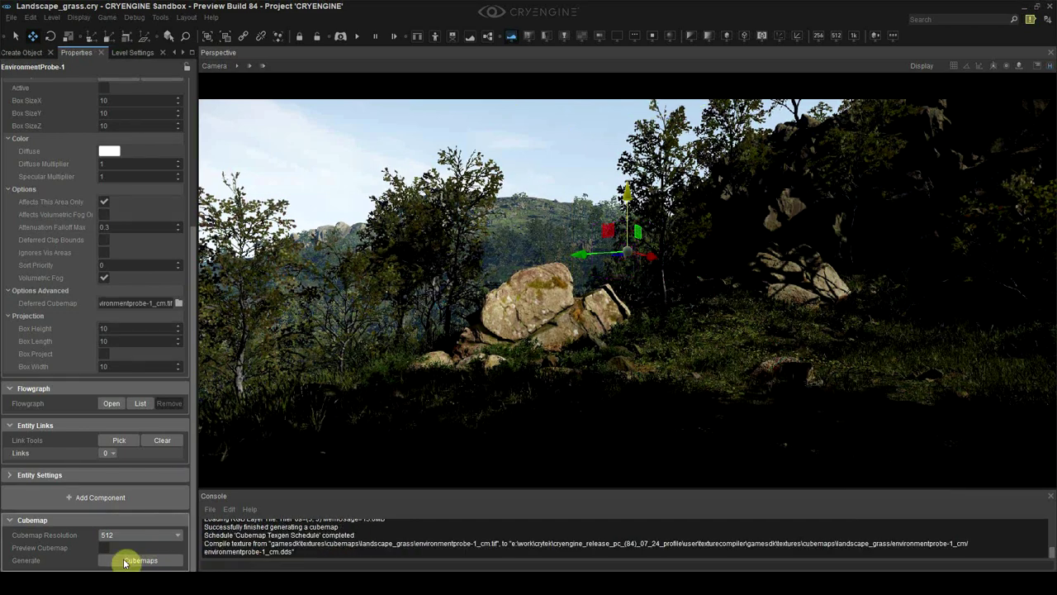
pyautogui.scroll(5, 115, 533)
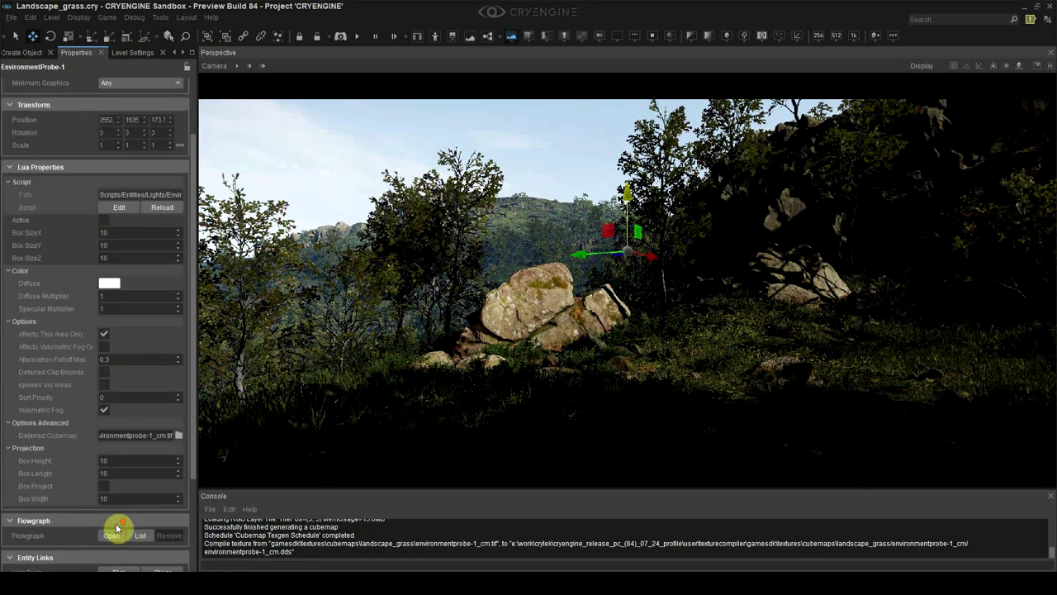
# - Activate the environment probe and set its box size to 10000 in X, Y and Z
pyautogui.click(104, 254)
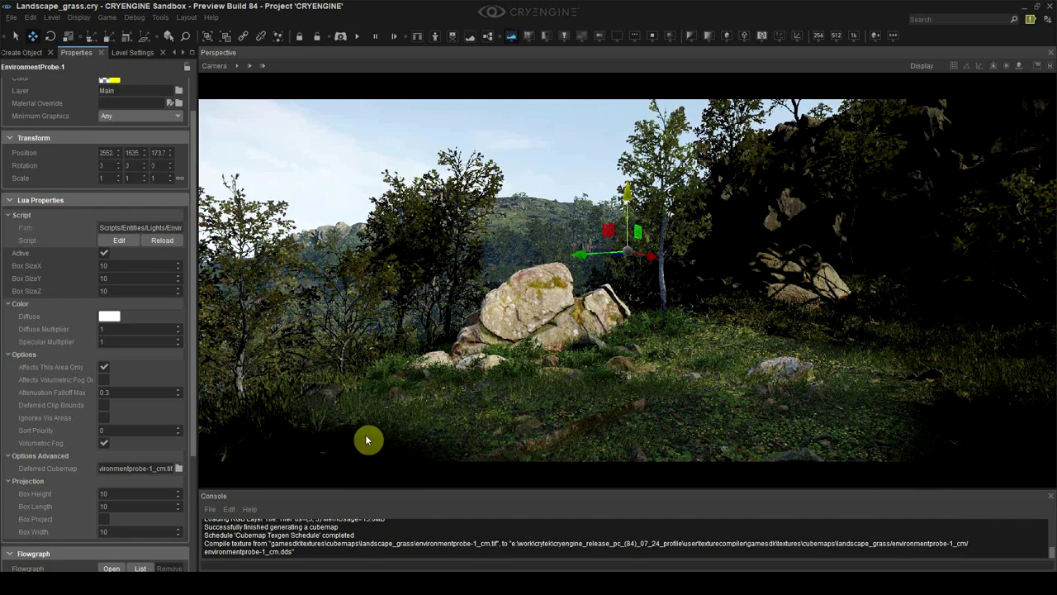
pyautogui.doubleClick(109, 266)
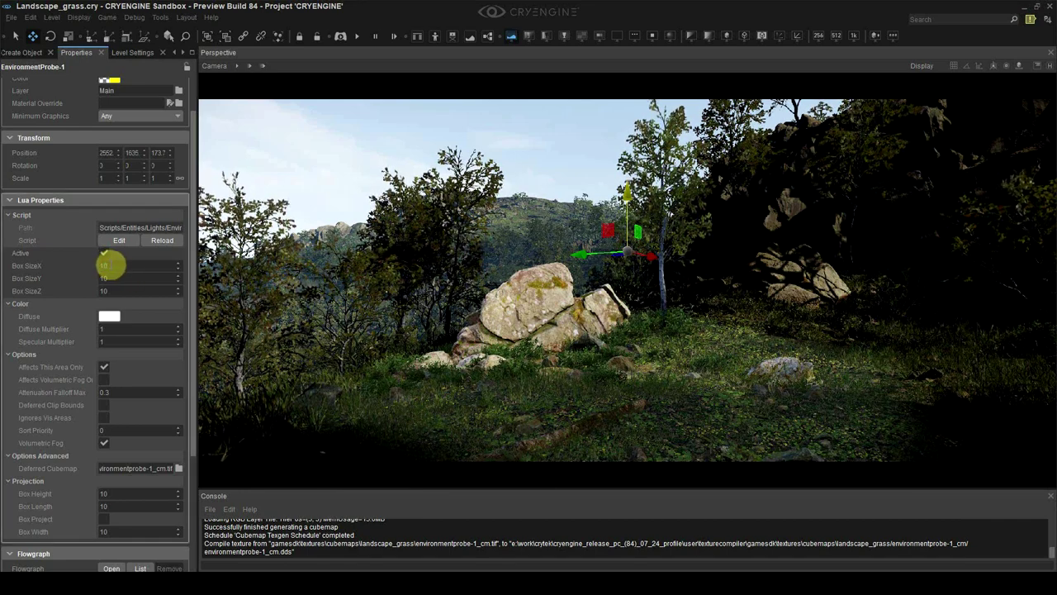
pyautogui.write('10000')
pyautogui.press('Return')
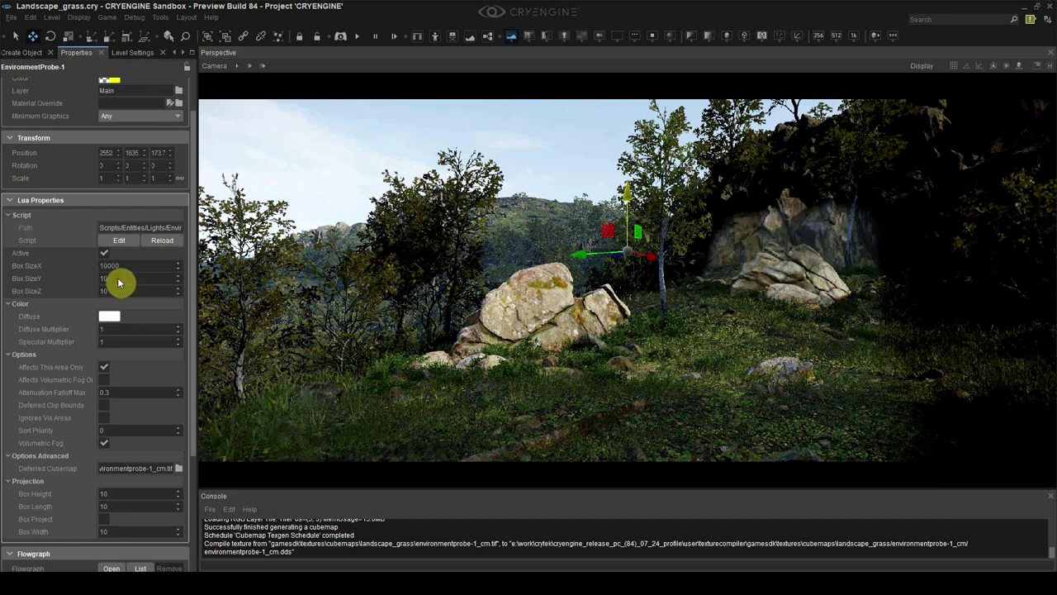
pyautogui.doubleClick(104, 278)
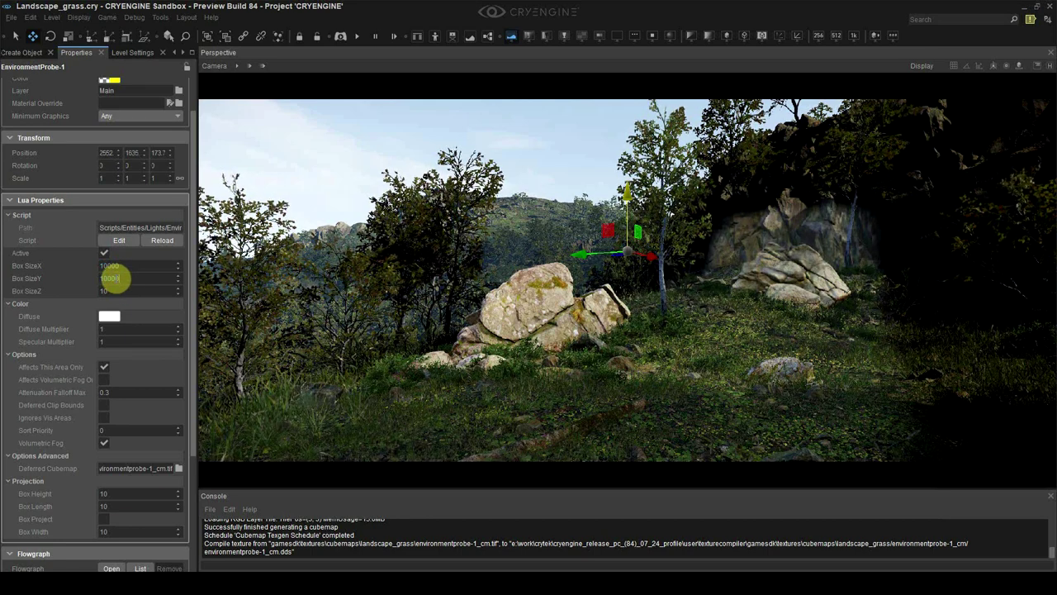
pyautogui.click(115, 291)
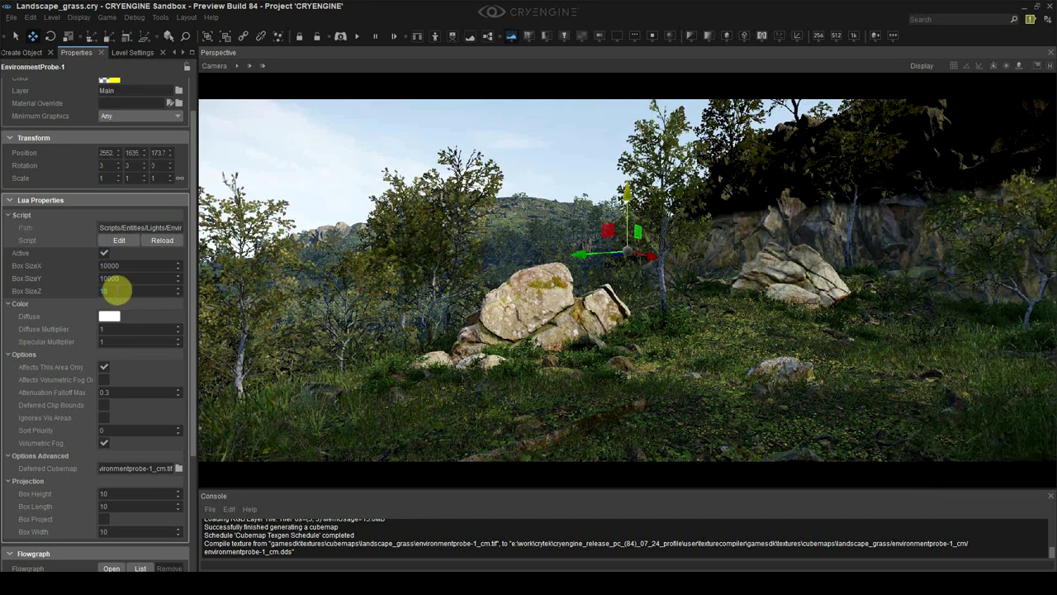
pyautogui.write('10000')
pyautogui.press('Return')
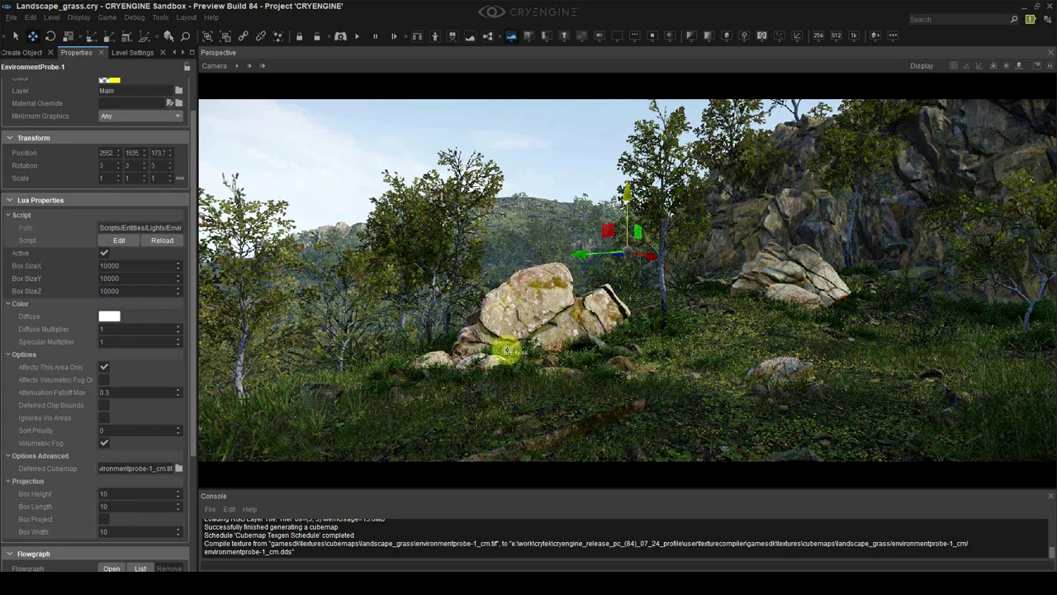
# - Rename the environment probe to Global_EnvProbe
pyautogui.scroll(2, 144, 117)
pyautogui.doubleClick(144, 116)
pyautogui.write('Global_')
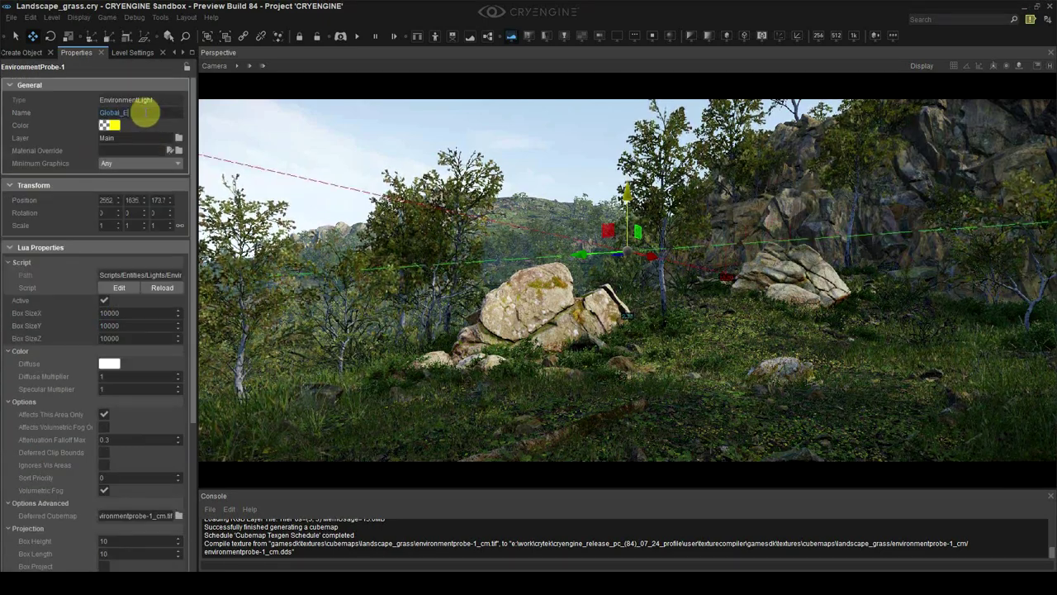
pyautogui.write('EnvProbe')
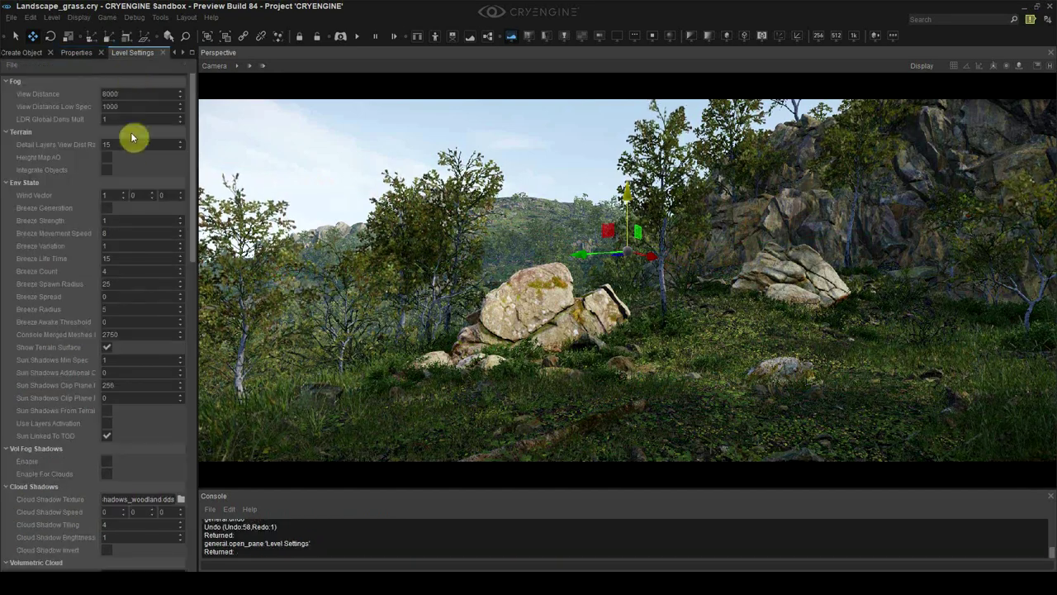
# - Open the level settings and activate Total Illumination V2, toggling it to compare the lighting
pyautogui.click(161, 17)
pyautogui.moveTo(162, 31)
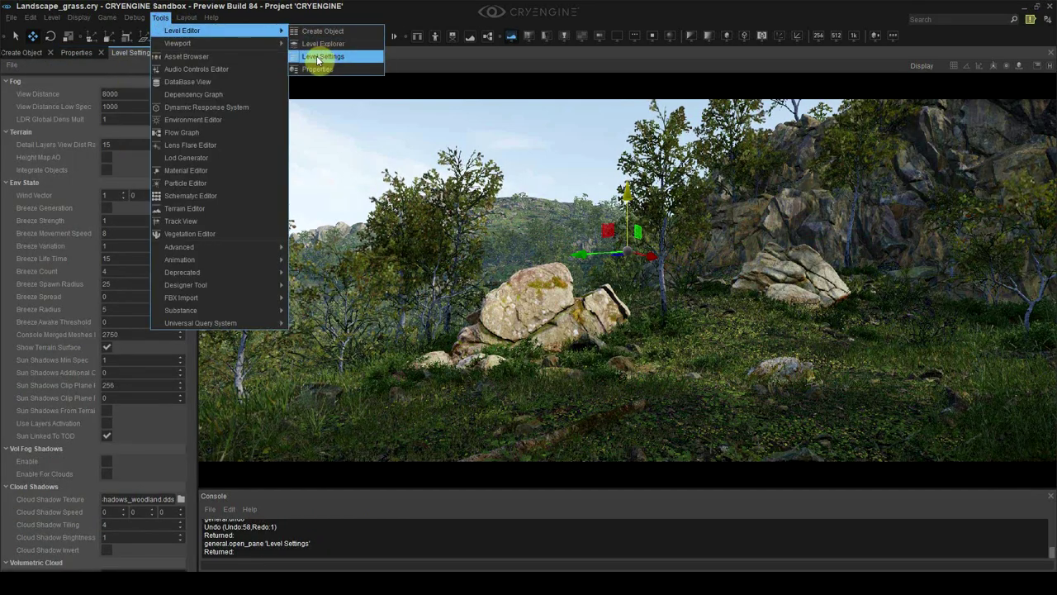
pyautogui.click(331, 57)
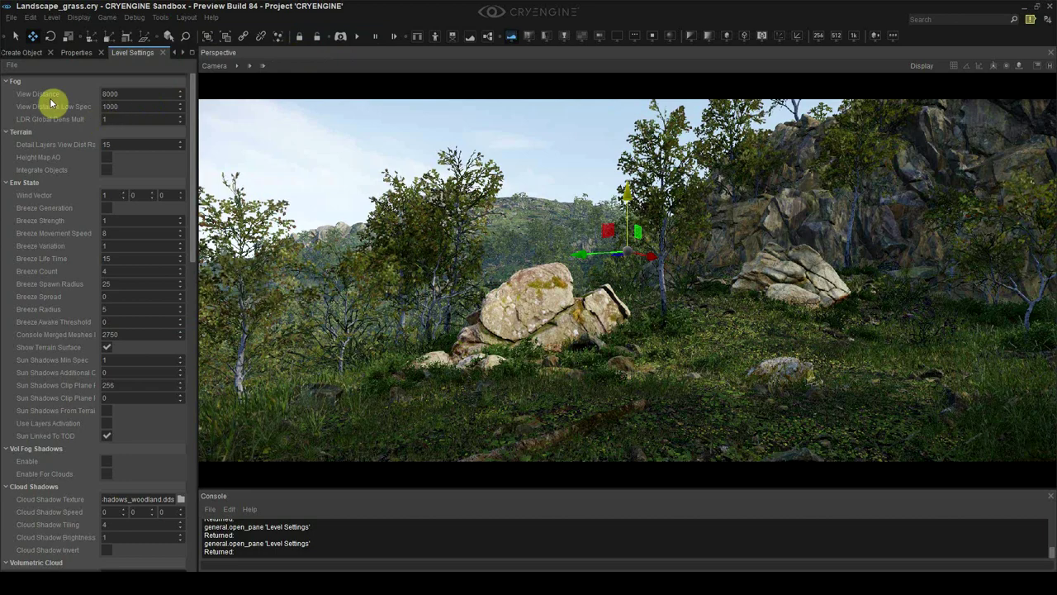
pyautogui.scroll(-12, 58, 132)
pyautogui.scroll(-9, 91, 322)
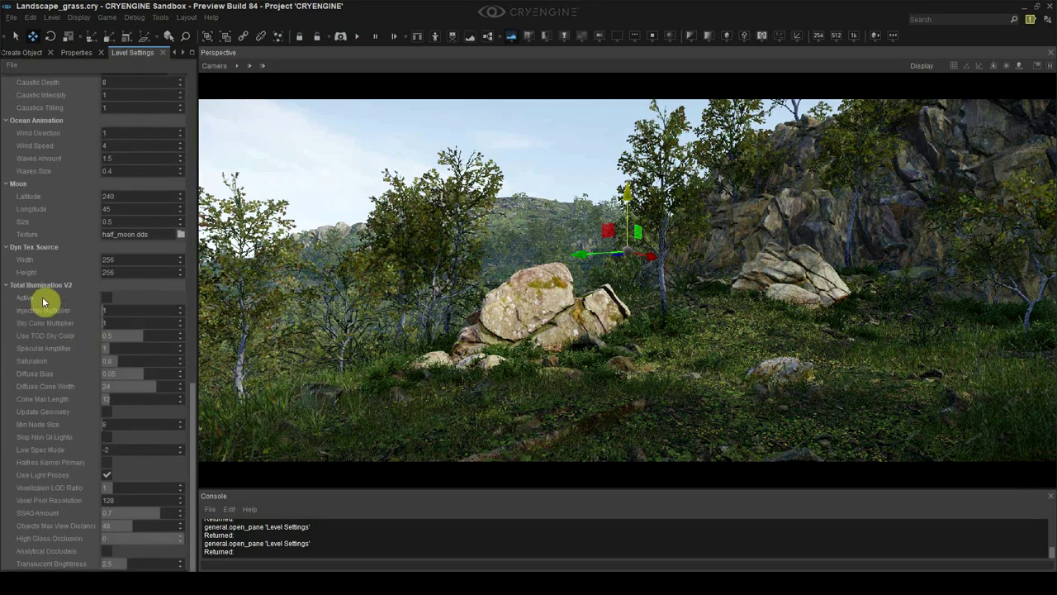
pyautogui.click(105, 297)
pyautogui.click(106, 297)
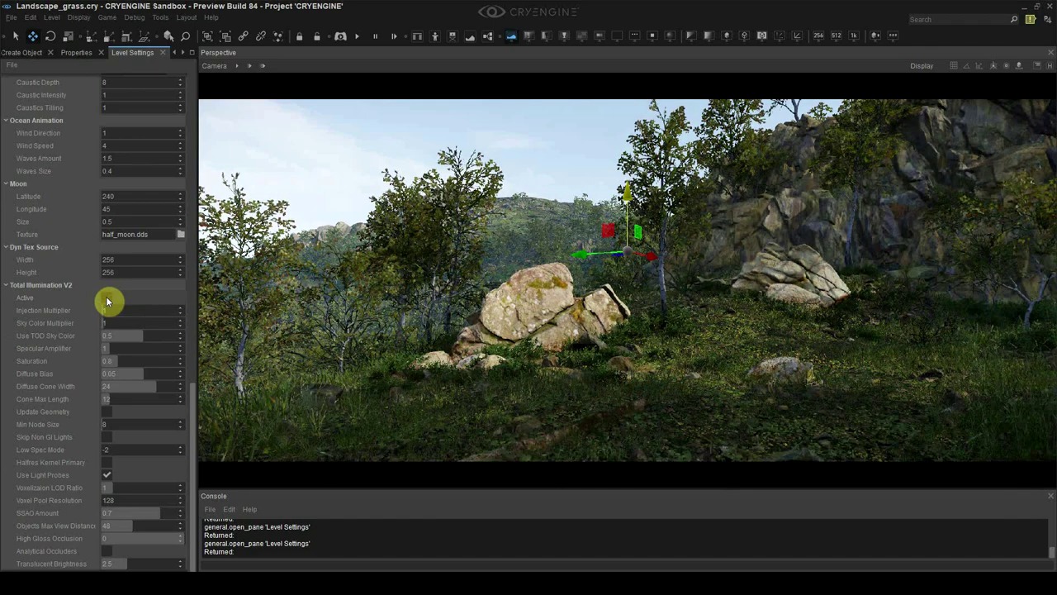
pyautogui.click(107, 297)
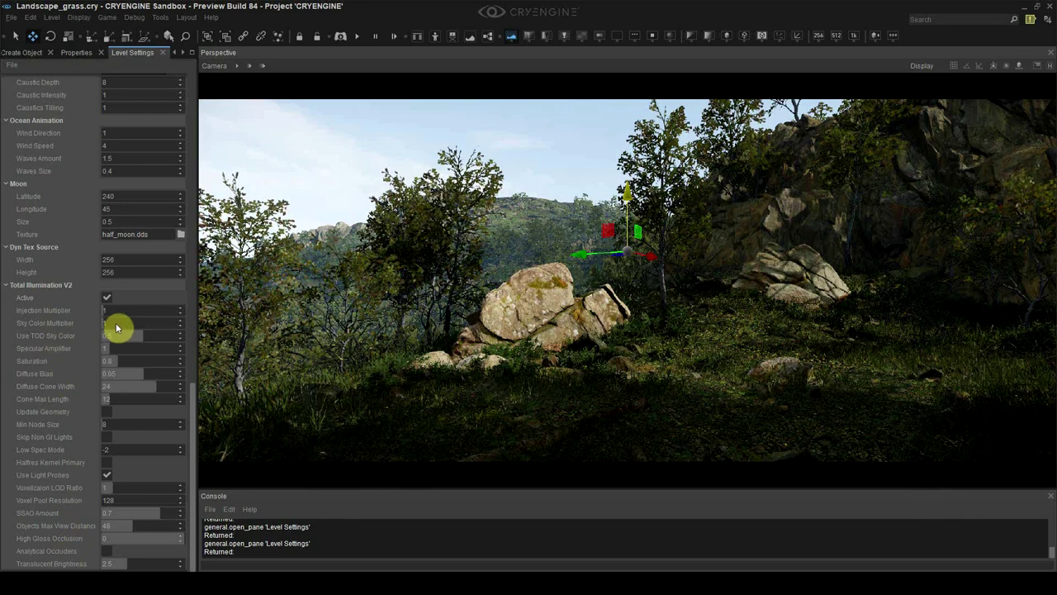
pyautogui.moveTo(117, 328); pyautogui.dragTo(75, 319)
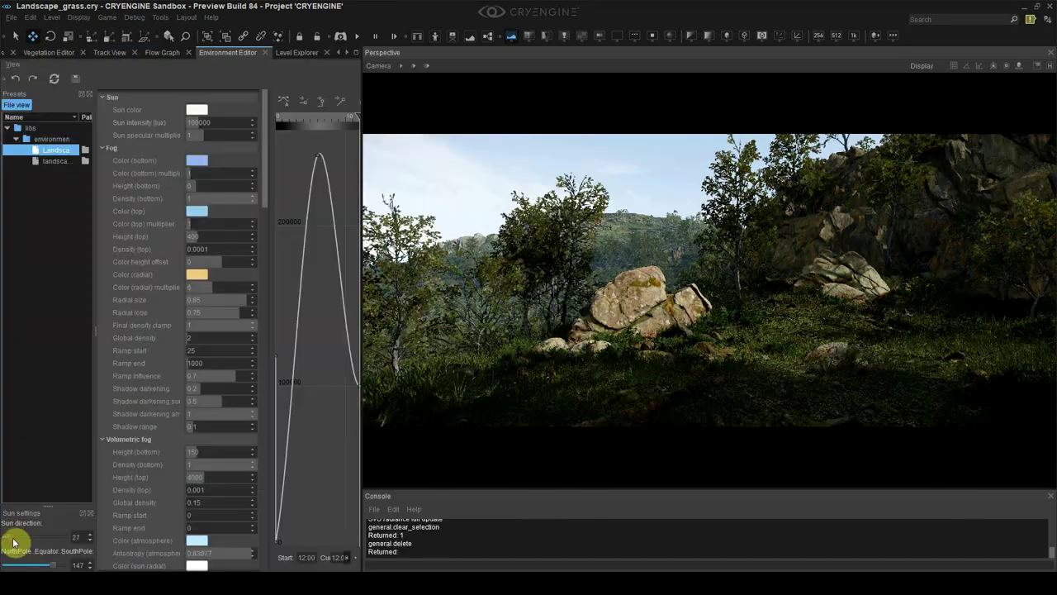
# - Set the sun's direction to 11, its NorthPole-Equator-SouthPole value to 145 and the sun intensity to 210000 lux
pyautogui.moveTo(23, 543); pyautogui.dragTo(5, 566)
pyautogui.write('11')
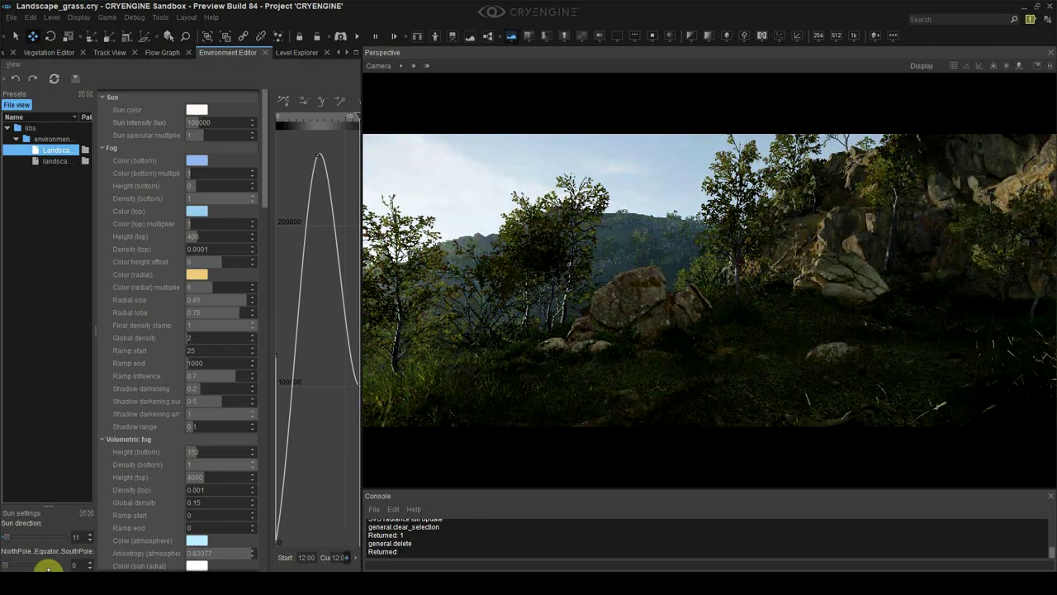
pyautogui.click(62, 567)
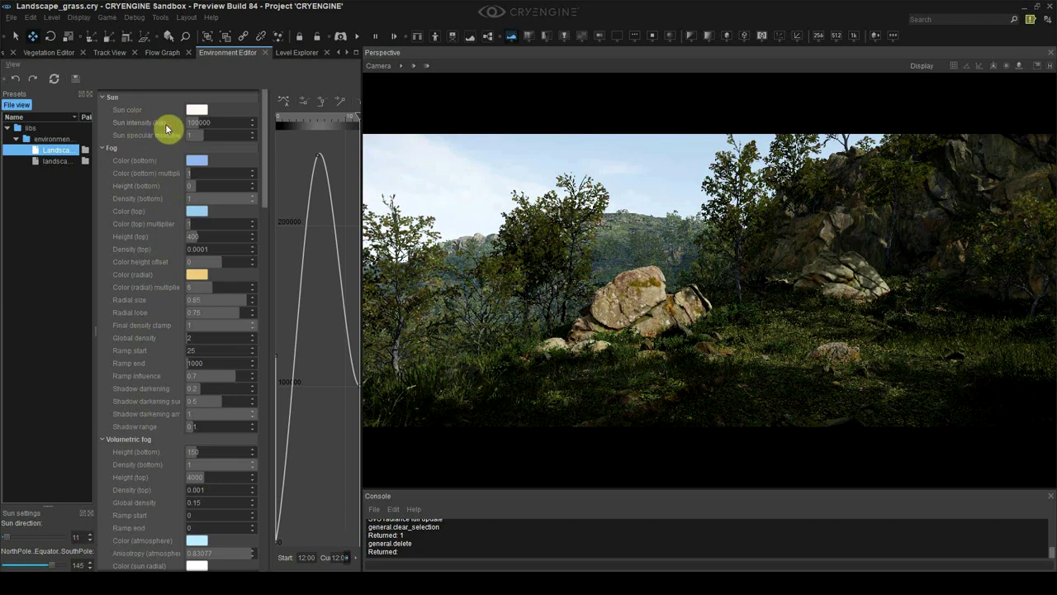
pyautogui.moveTo(165, 128); pyautogui.dragTo(212, 124)
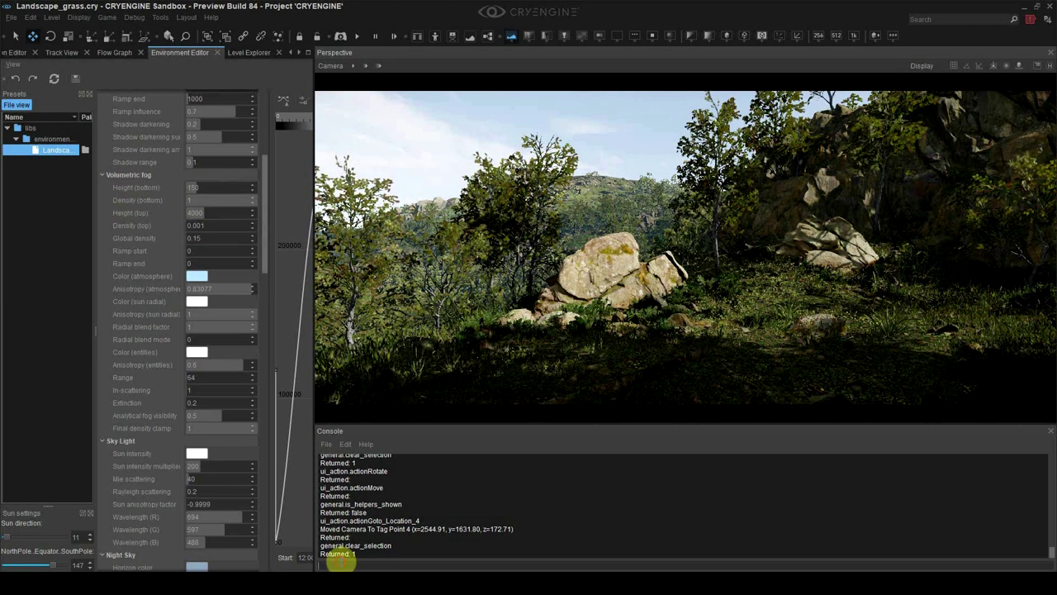
# - Enable volumetric fog by setting the console variable e_VolumetricFog to 1
pyautogui.write('e_')
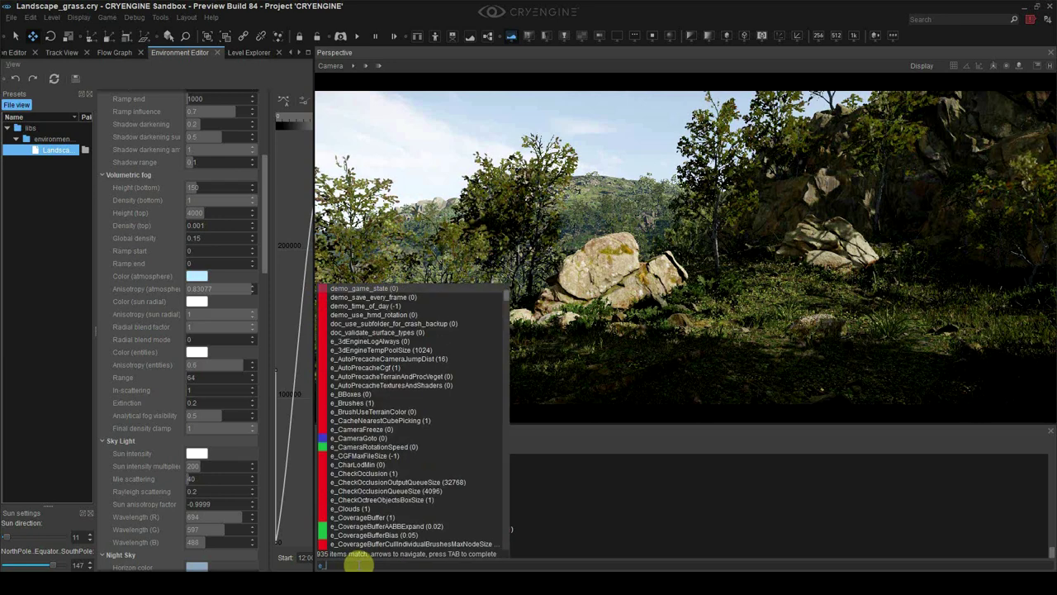
pyautogui.write('volumetri')
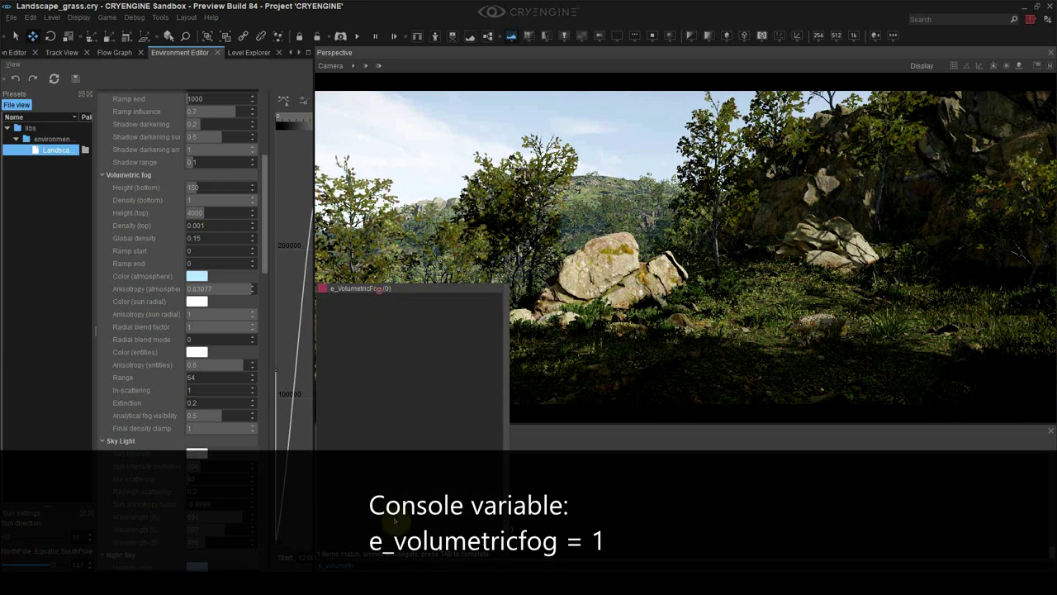
pyautogui.write('c')
pyautogui.press('Tab')
pyautogui.write('1')
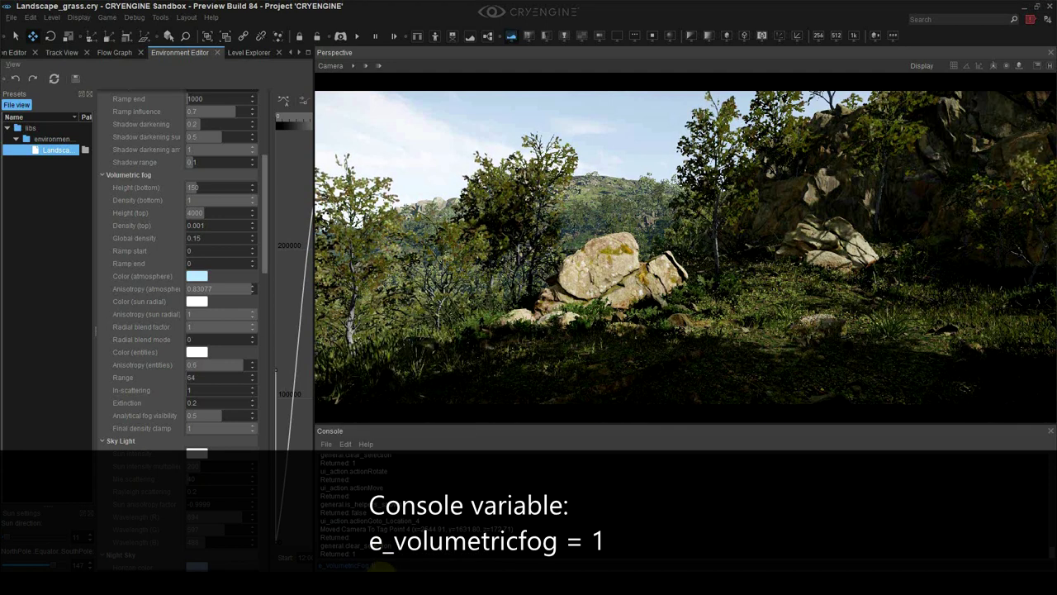
pyautogui.press('Return')
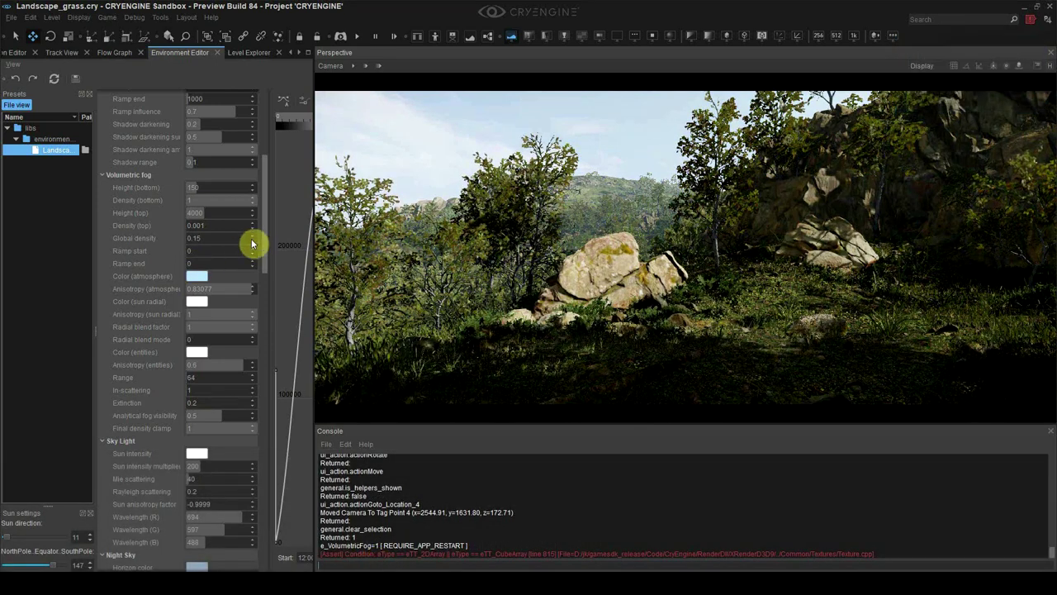
# - Examine the environment preset's volumetric fog density, sky light, cloud shading and volumetric cloud settings
pyautogui.click(145, 240)
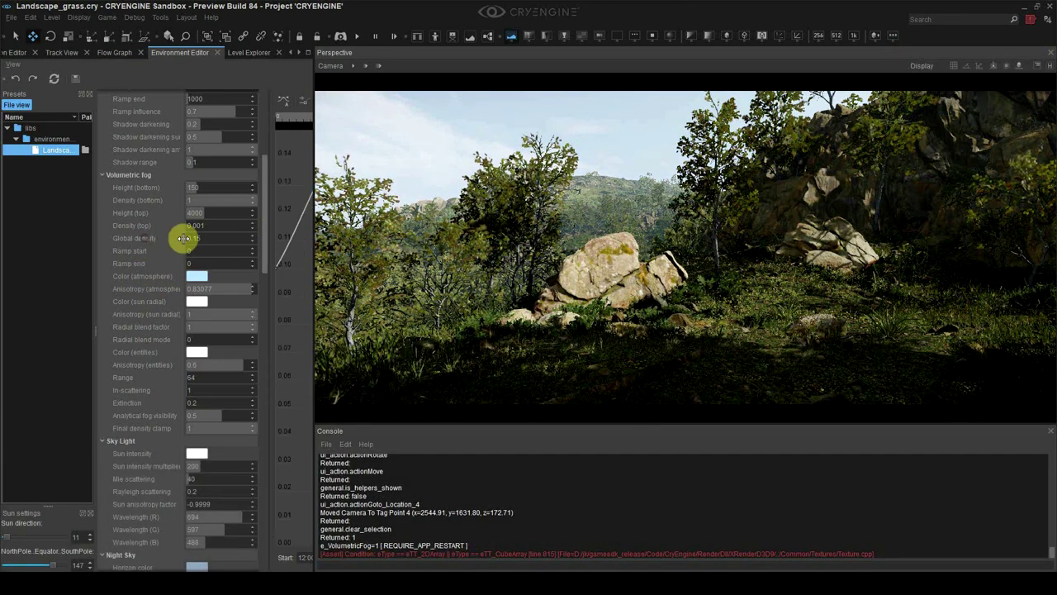
pyautogui.moveTo(199, 237)
pyautogui.mouseDown()
pyautogui.moveTo(207, 236)
pyautogui.moveTo(188, 236)
pyautogui.moveTo(198, 240)
pyautogui.mouseUp()
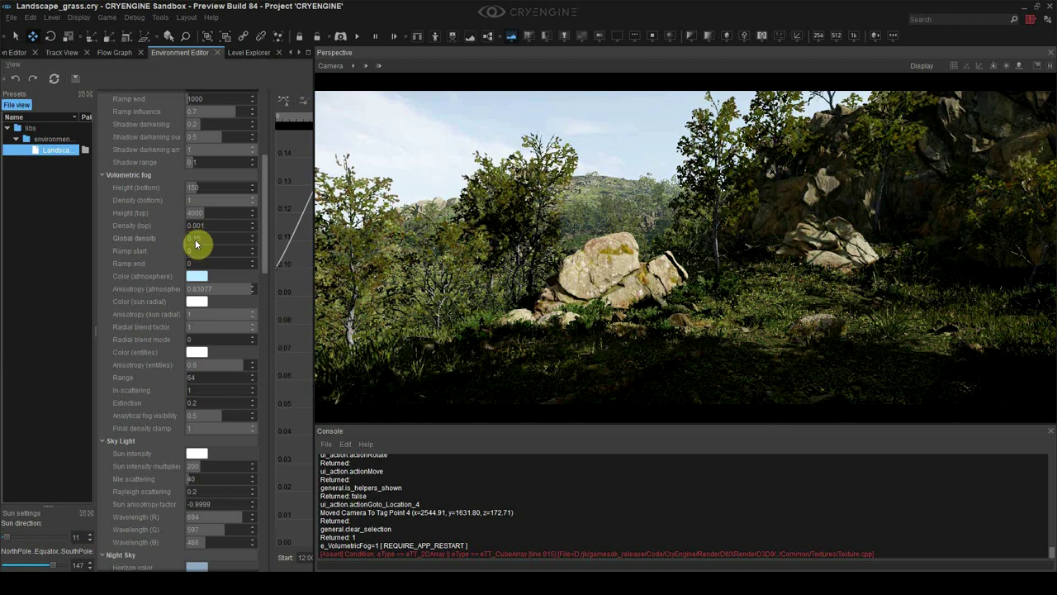
pyautogui.scroll(5, 169, 248)
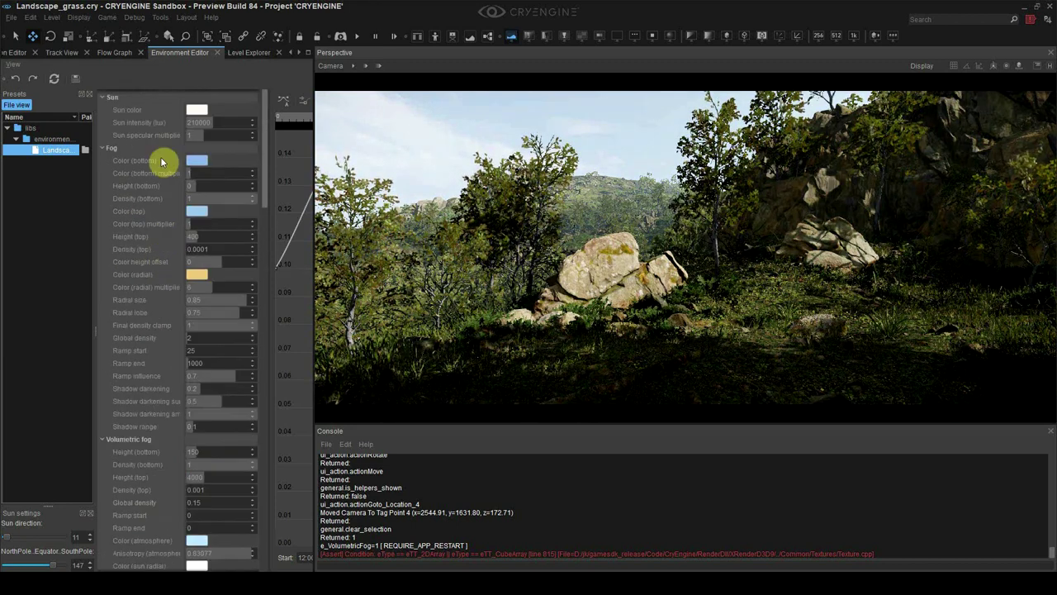
pyautogui.scroll(-8, 162, 314)
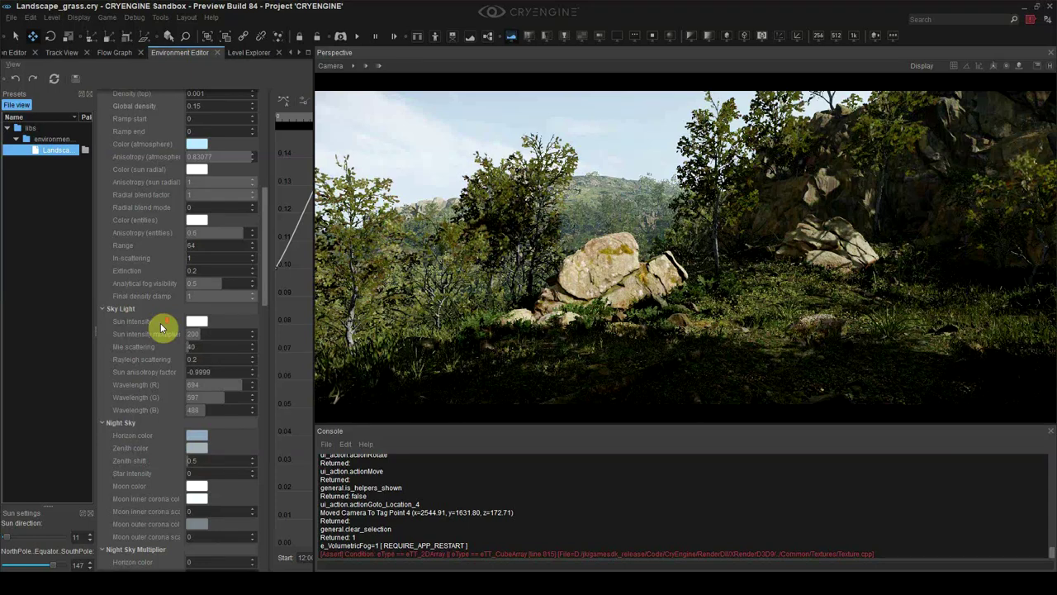
pyautogui.scroll(-3, 161, 327)
pyautogui.scroll(2, 161, 328)
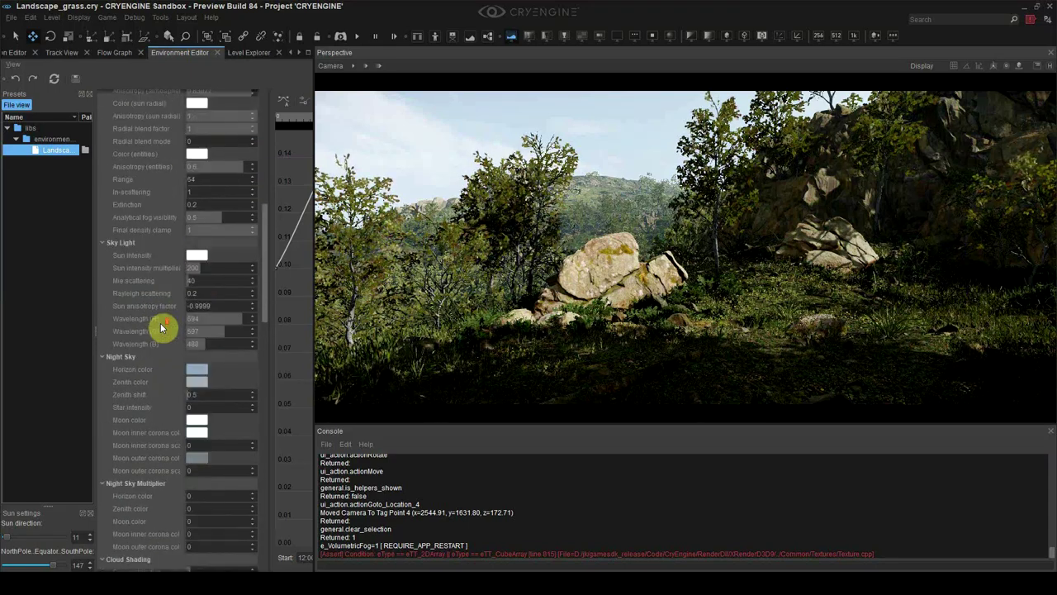
pyautogui.scroll(-5, 161, 328)
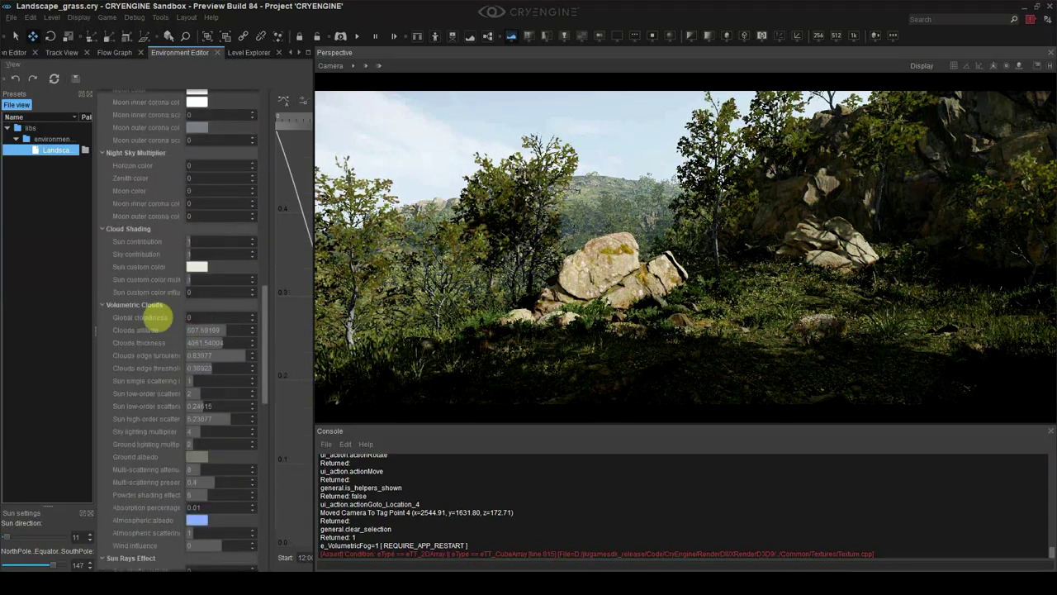
pyautogui.moveTo(161, 317)
pyautogui.mouseDown()
pyautogui.moveTo(239, 319)
pyautogui.moveTo(181, 320)
pyautogui.mouseUp()
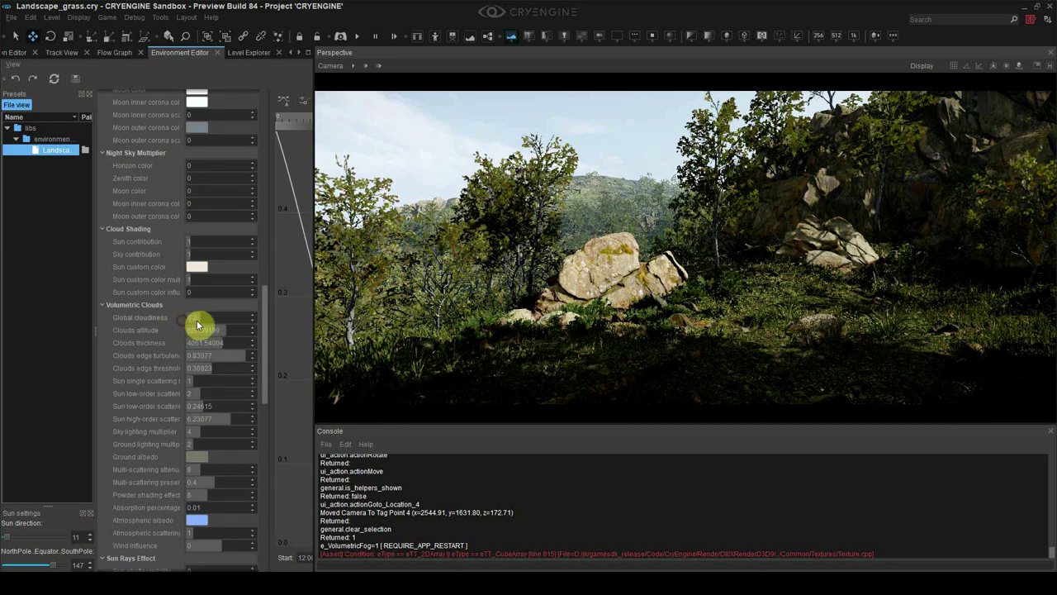
# - Set the HDR film curve shoulder scale to 4, and the midtones and toe scales to 1
pyautogui.scroll(-10, 161, 331)
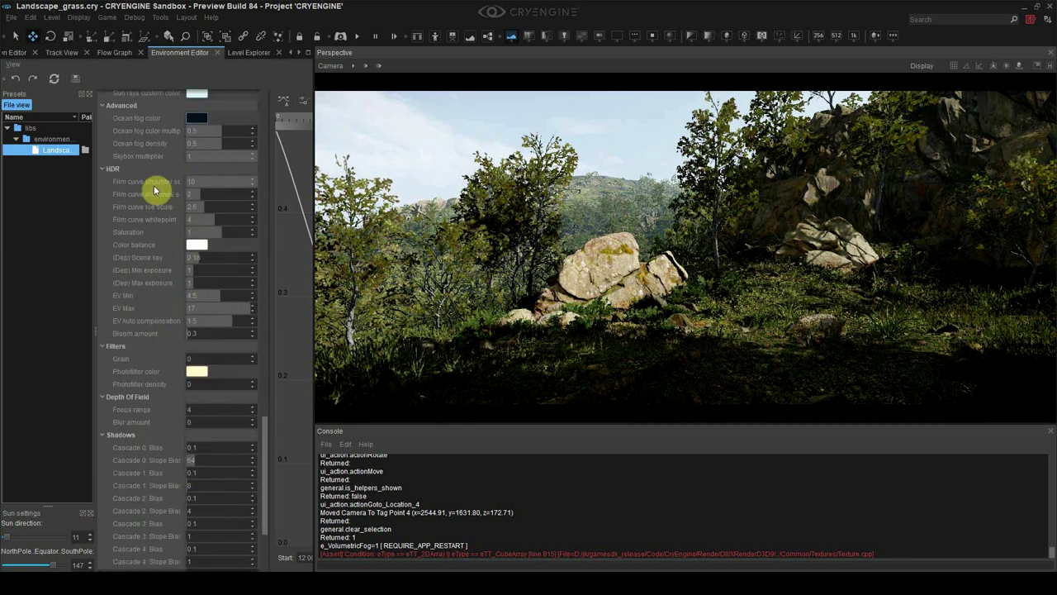
pyautogui.click(191, 182)
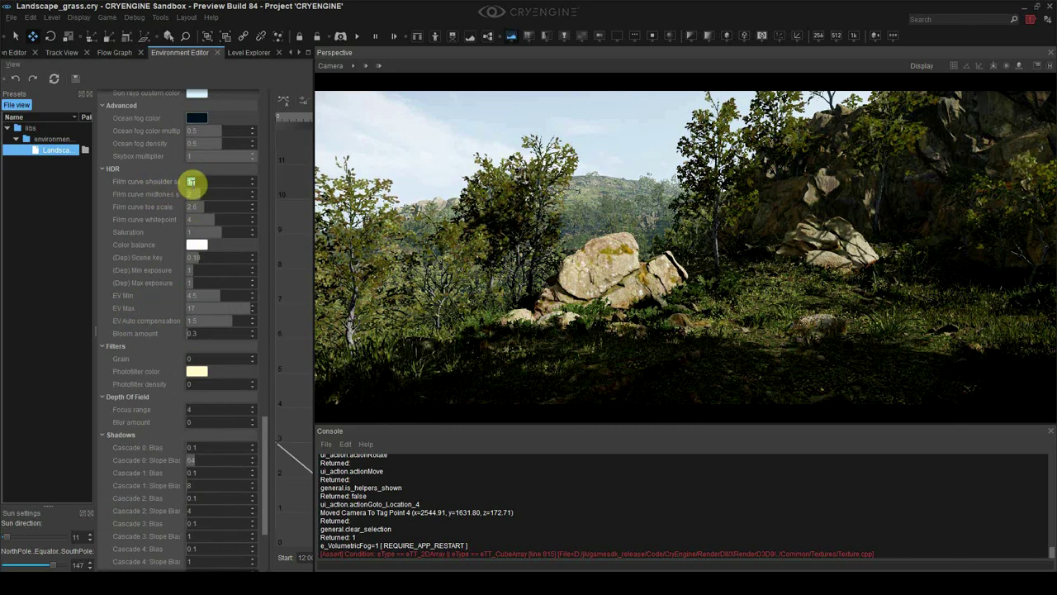
pyautogui.click(210, 193)
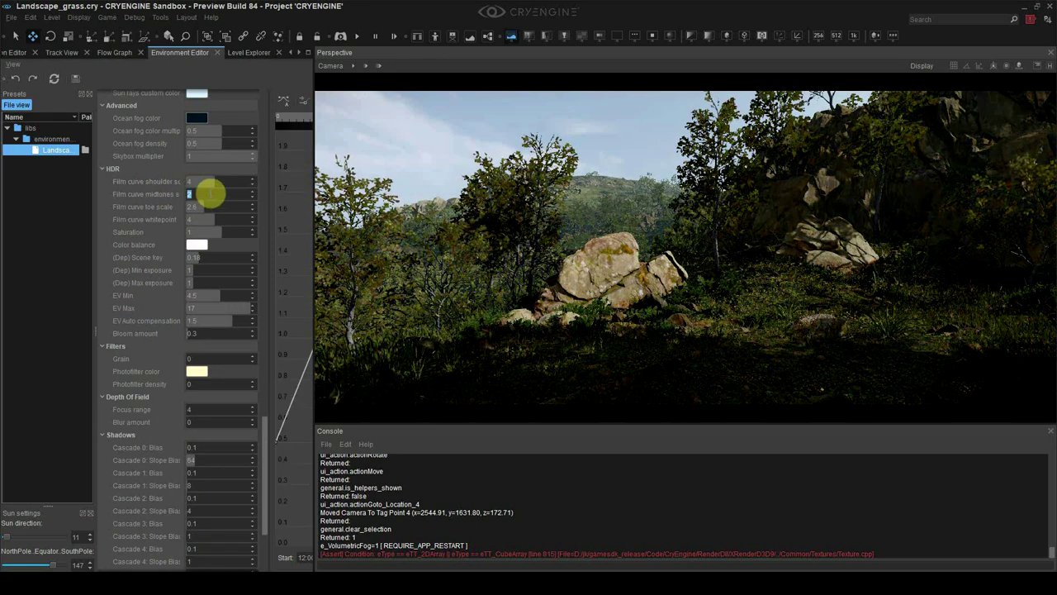
pyautogui.write('1')
pyautogui.press('Return')
pyautogui.click(217, 207)
pyautogui.write('1')
pyautogui.press('Return')
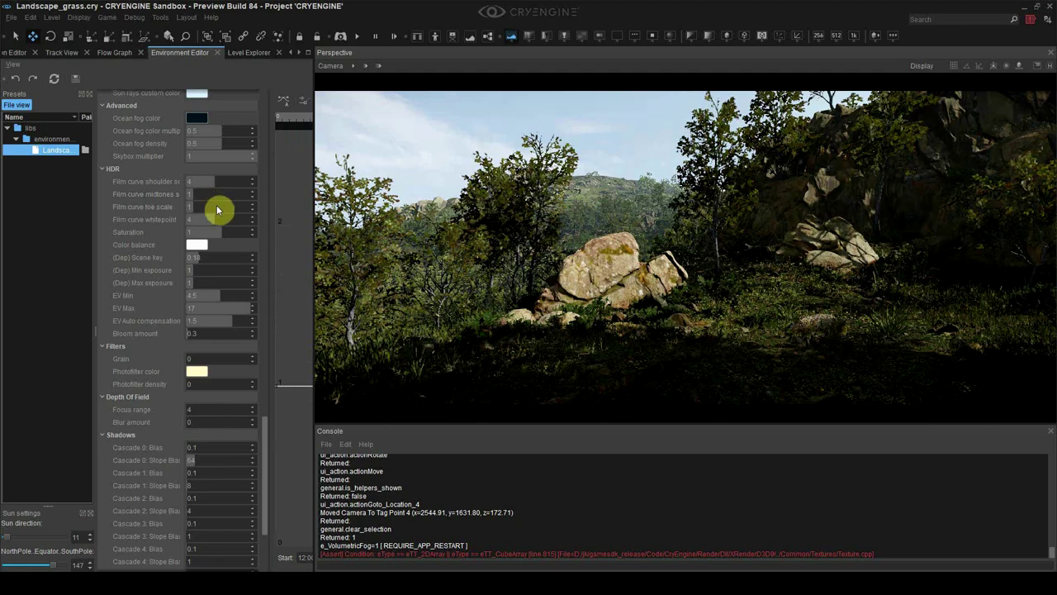
# - Lower the HDR film curve shoulder scale to 1
pyautogui.click(208, 185)
pyautogui.doubleClick(207, 184)
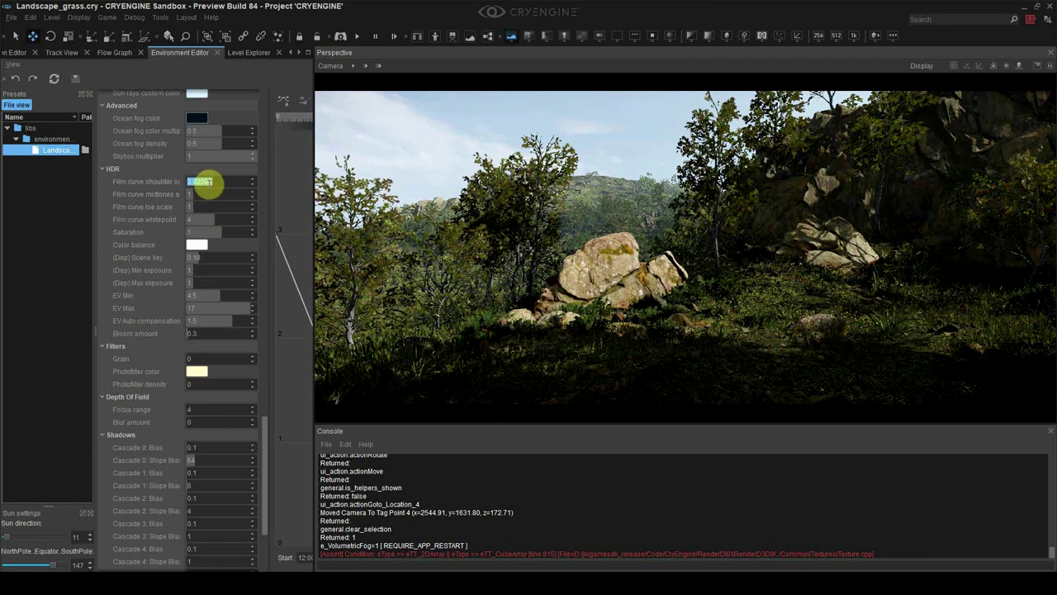
pyautogui.press('Return')
pyautogui.moveTo(208, 184); pyautogui.dragTo(147, 183)
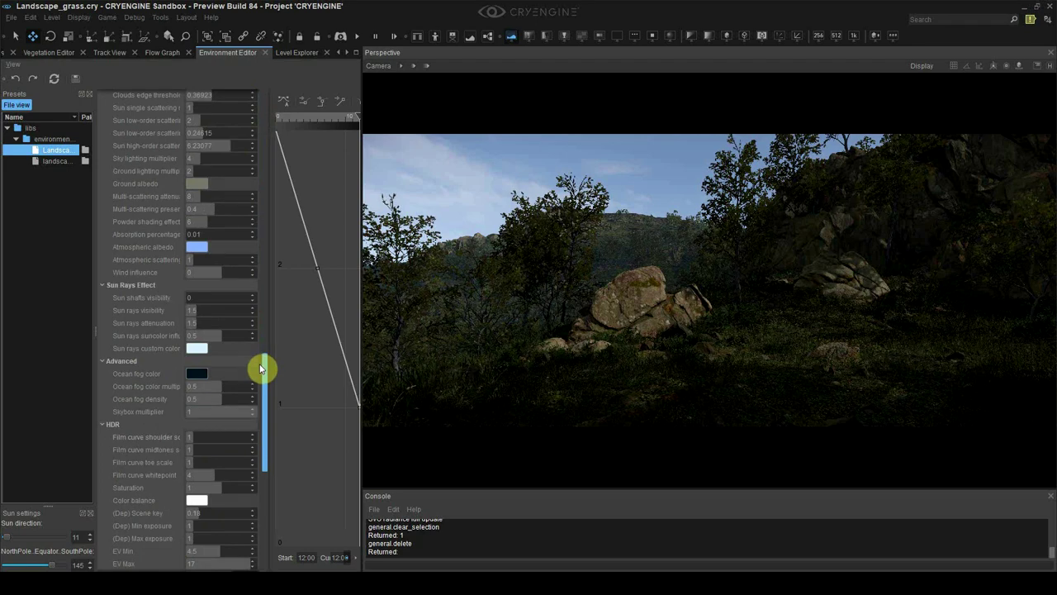
pyautogui.moveTo(261, 368); pyautogui.dragTo(264, 393)
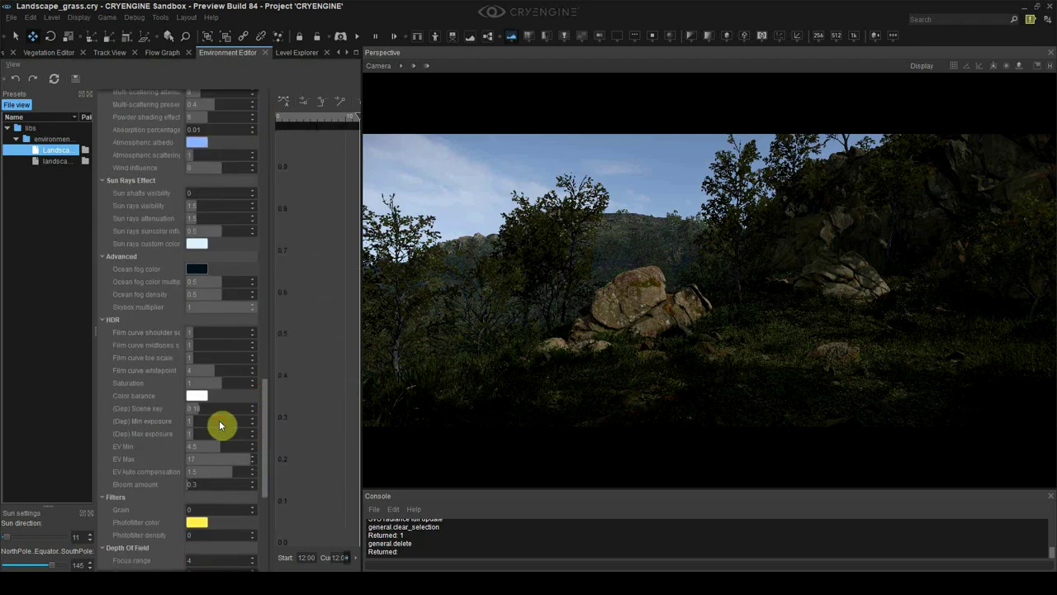
# - Set the deprecated minimum and maximum exposure in the HDR settings to 4
pyautogui.write('4')
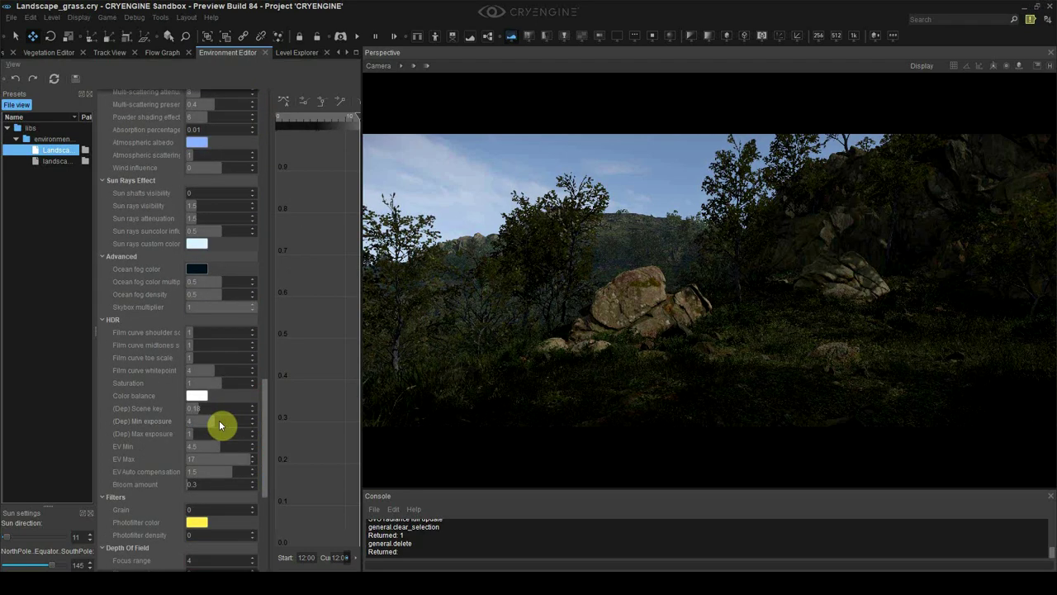
pyautogui.click(221, 435)
pyautogui.press('Return')
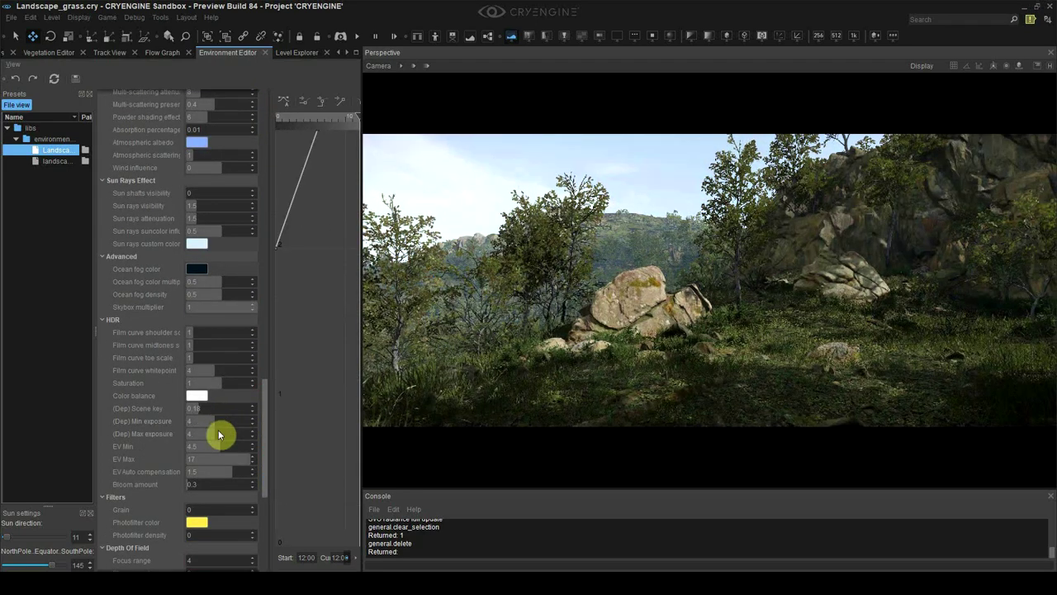
# - Lower the deprecated maximum and minimum exposure in the HDR settings to 2
pyautogui.click(219, 433)
pyautogui.write('2')
pyautogui.press('Return')
pyautogui.click(213, 421)
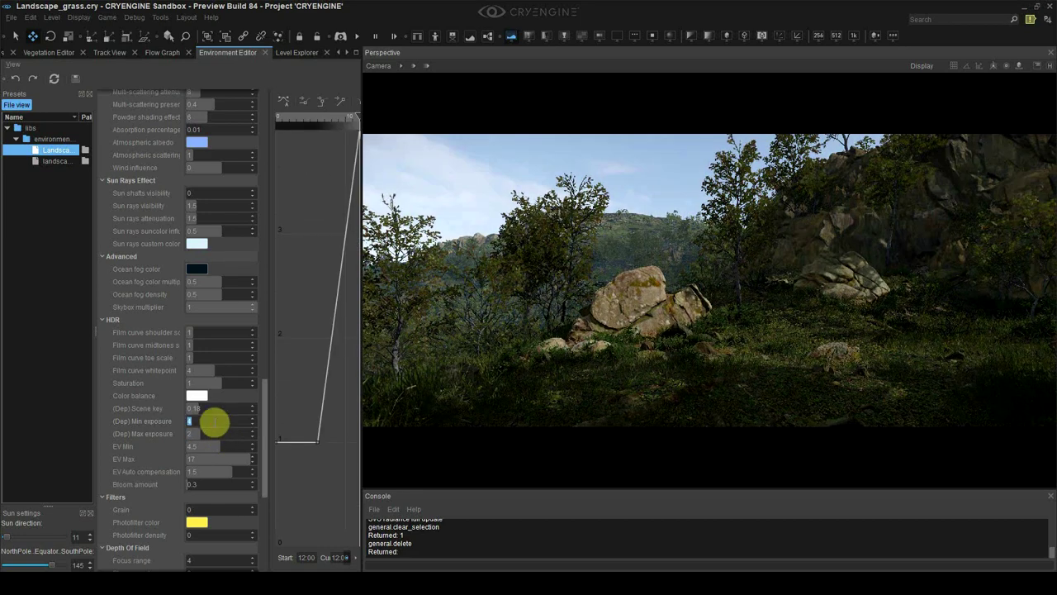
pyautogui.write('2')
pyautogui.press('Return')
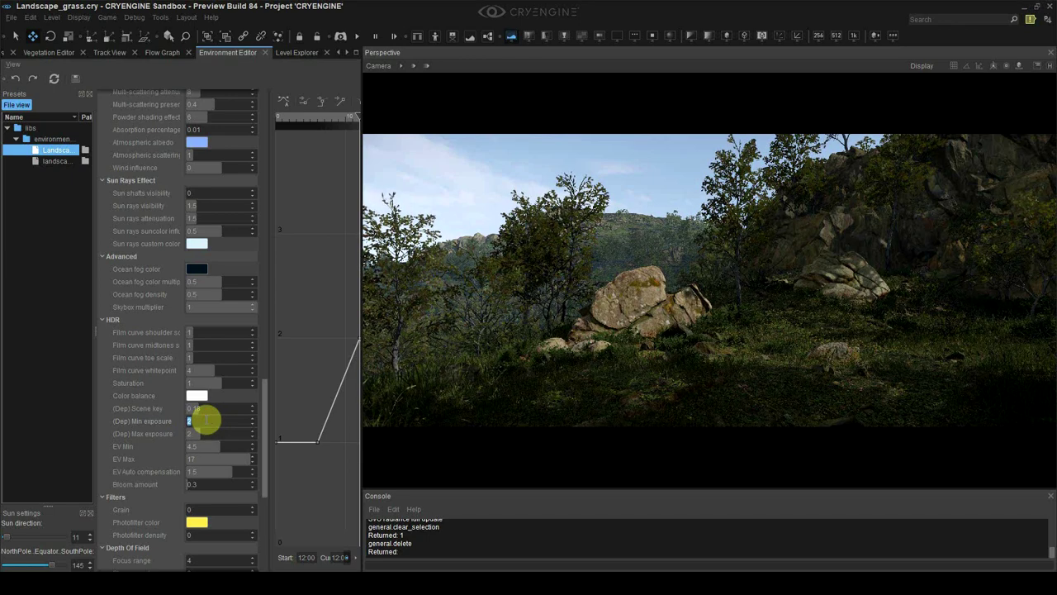
# - Return both the deprecated minimum and maximum exposure to 1
pyautogui.write('1')
pyautogui.click(212, 433)
pyautogui.write('1')
pyautogui.click(207, 424)
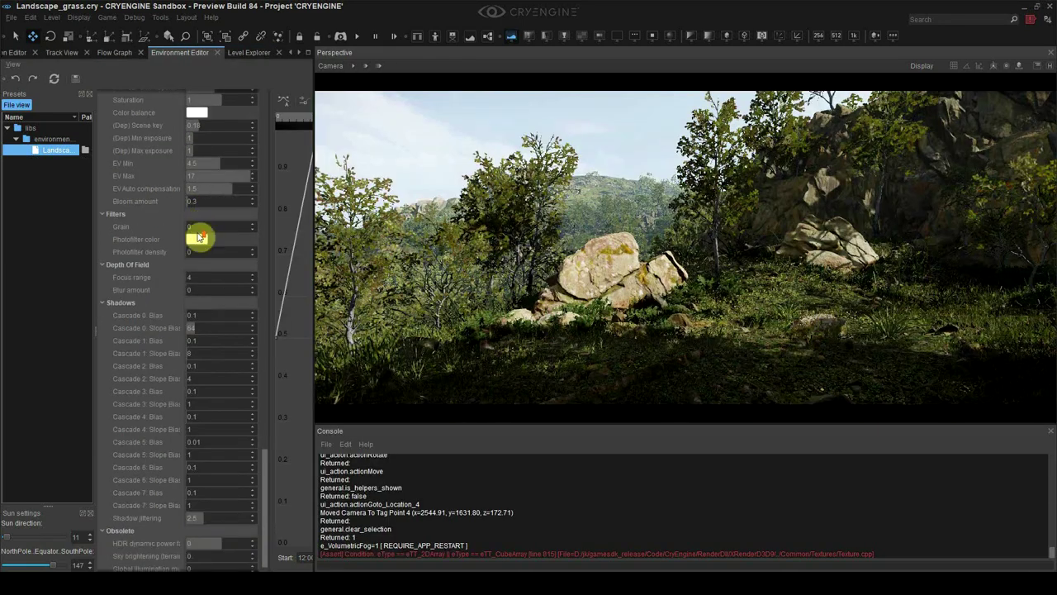
# - Set the photofilter color in the Filters settings to a warm yellow (#ffe44b)
pyautogui.scroll(2, 199, 264)
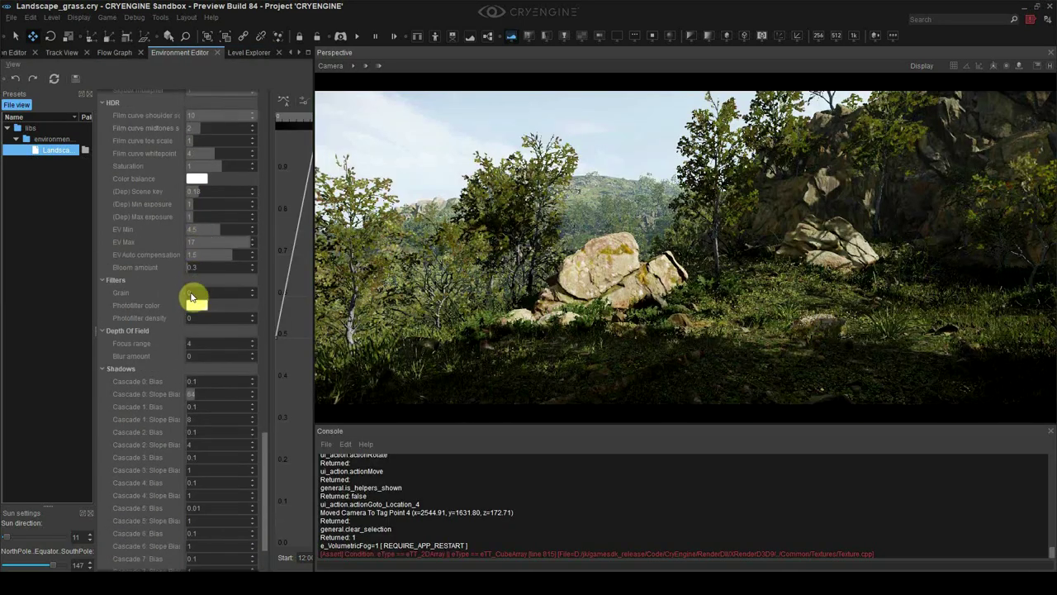
pyautogui.click(197, 306)
pyautogui.moveTo(221, 396); pyautogui.dragTo(239, 356)
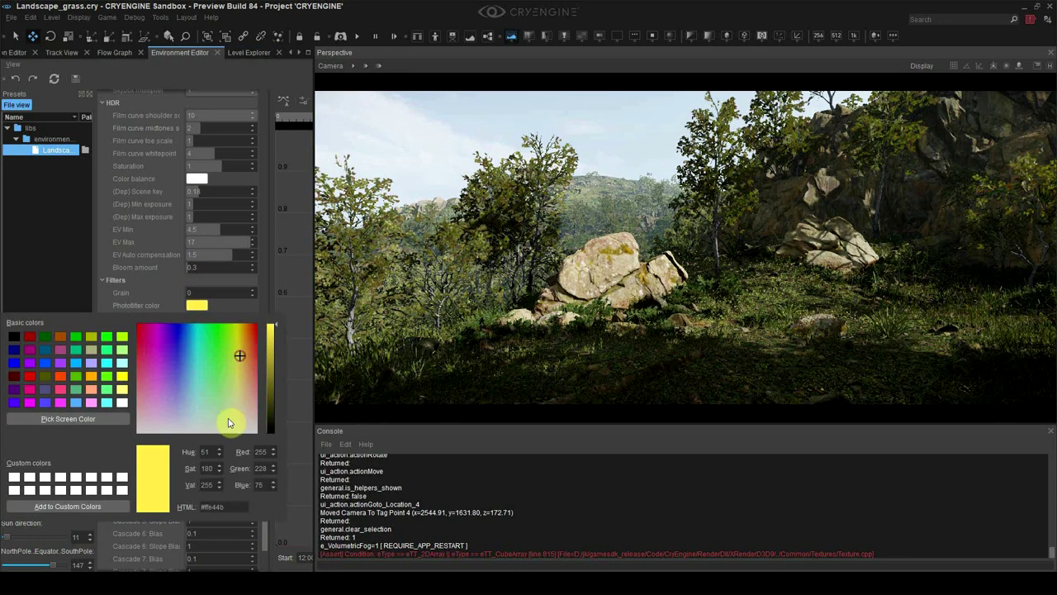
pyautogui.click(199, 306)
pyautogui.click(145, 306)
# - Raise the depth of field blur amount to about 0.4 and check the blur in the perspective view
pyautogui.moveTo(190, 318); pyautogui.dragTo(223, 290)
pyautogui.scroll(-3, 171, 351)
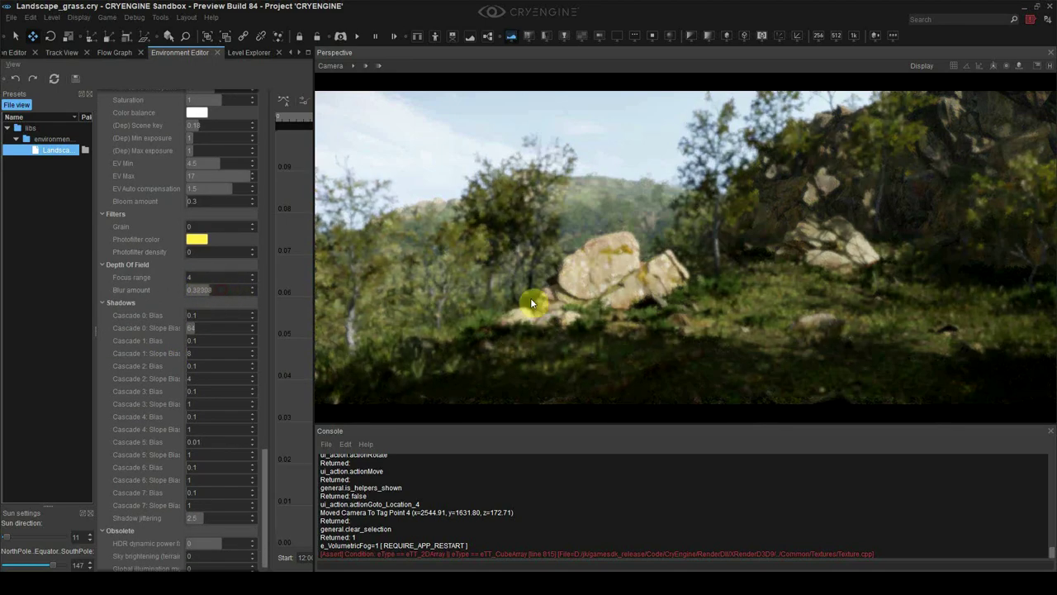
pyautogui.press('w')
pyautogui.moveTo(533, 302); pyautogui.dragTo(525, 317, button='right')
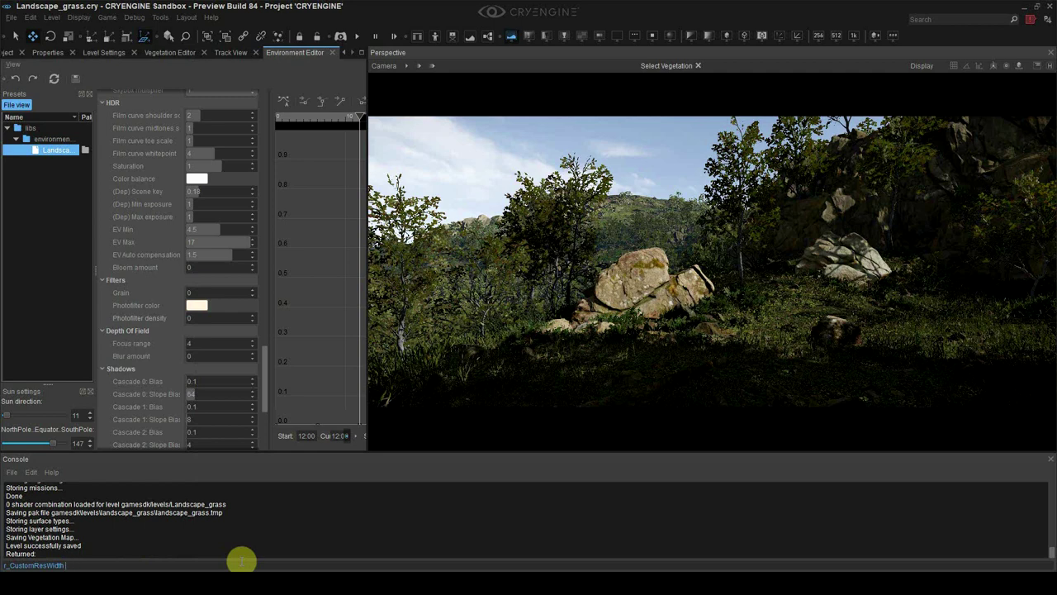
# - Set the console variable r_CustomResMaxSize to 9999
pyautogui.press('BackSpace')
pyautogui.press('BackSpace')
pyautogui.press('BackSpace')
pyautogui.press('BackSpace')
pyautogui.press('BackSpace')
pyautogui.write('max')
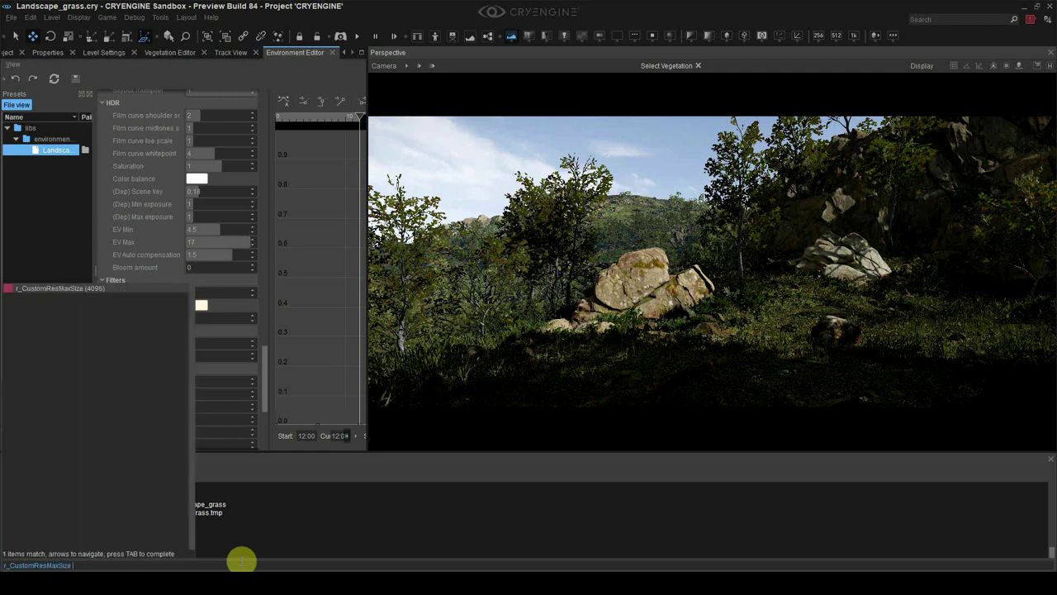
pyautogui.write(' 5')
pyautogui.write('9999')
pyautogui.press('Return')
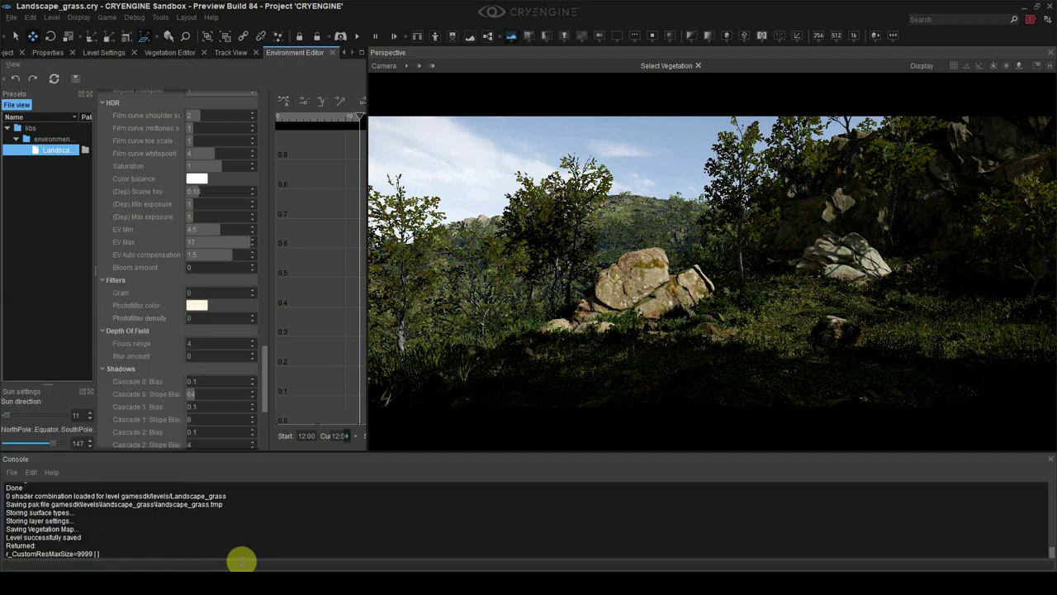
# - Set the custom render resolution through the console with r_CustomResWidth 5120 and r_CustomResHeight 2160
pyautogui.write('r_customresw')
pyautogui.press('Tab')
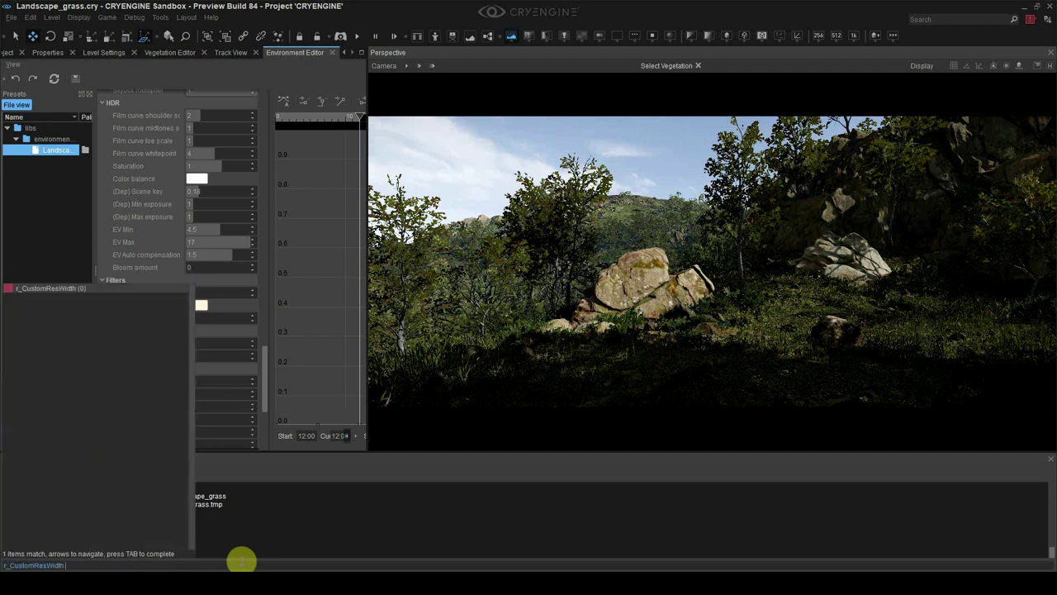
pyautogui.write('5120')
pyautogui.press('Return')
pyautogui.write('r_customresheight')
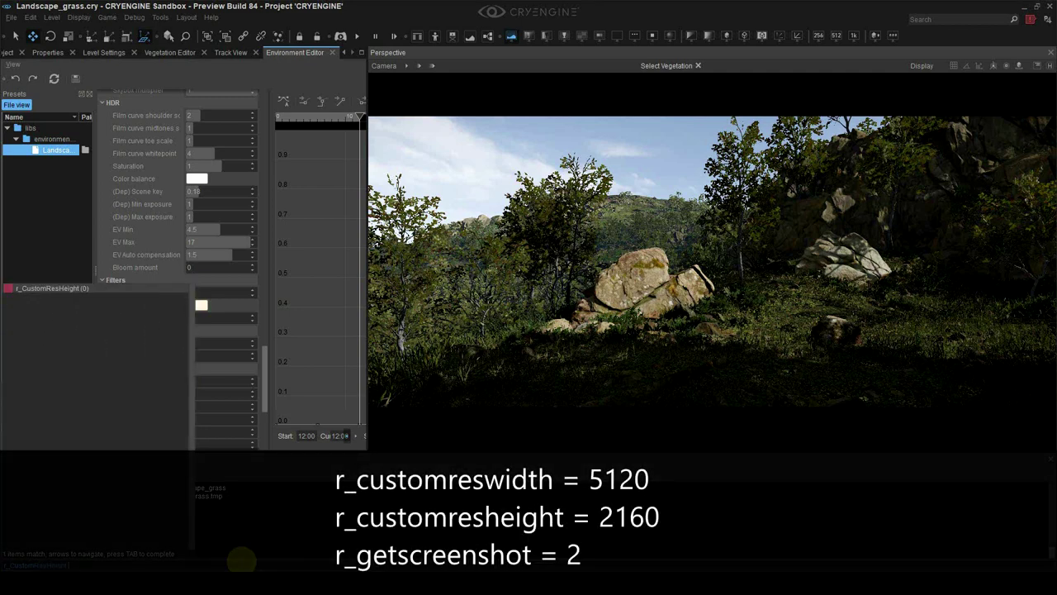
pyautogui.write(' = 2160')
pyautogui.press('Return')
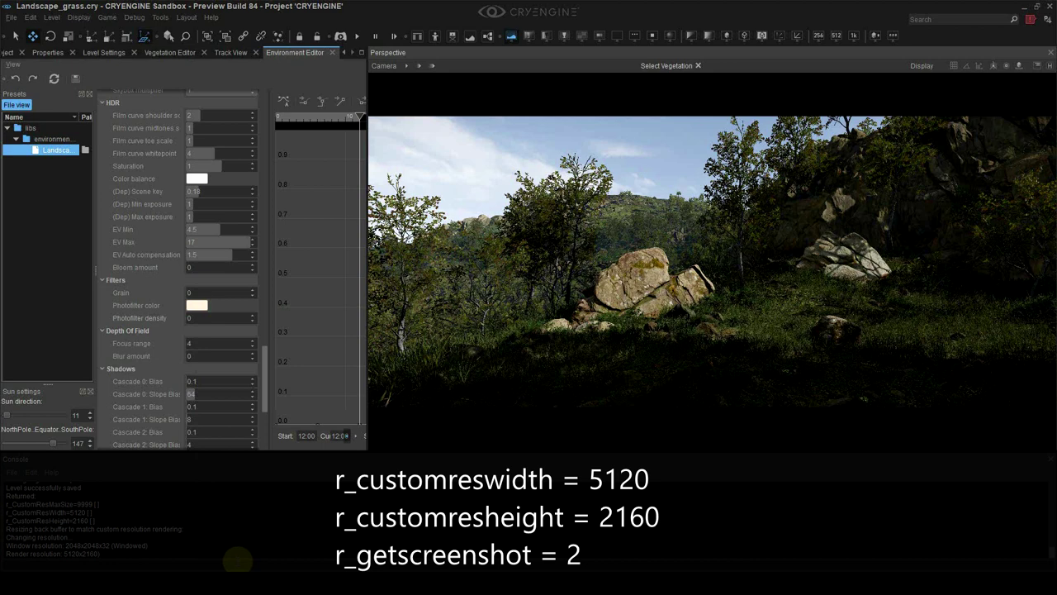
# - Capture a high-resolution screenshot of the scene with the r_GetScreenShot console variable
pyautogui.write('r_gets')
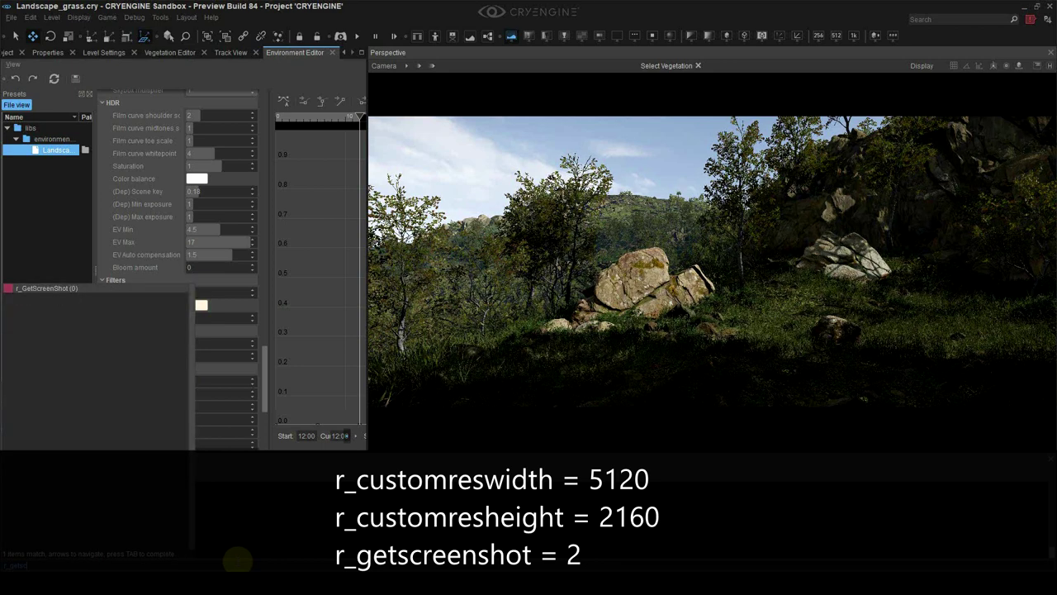
pyautogui.write(' 1')
pyautogui.press('Return')
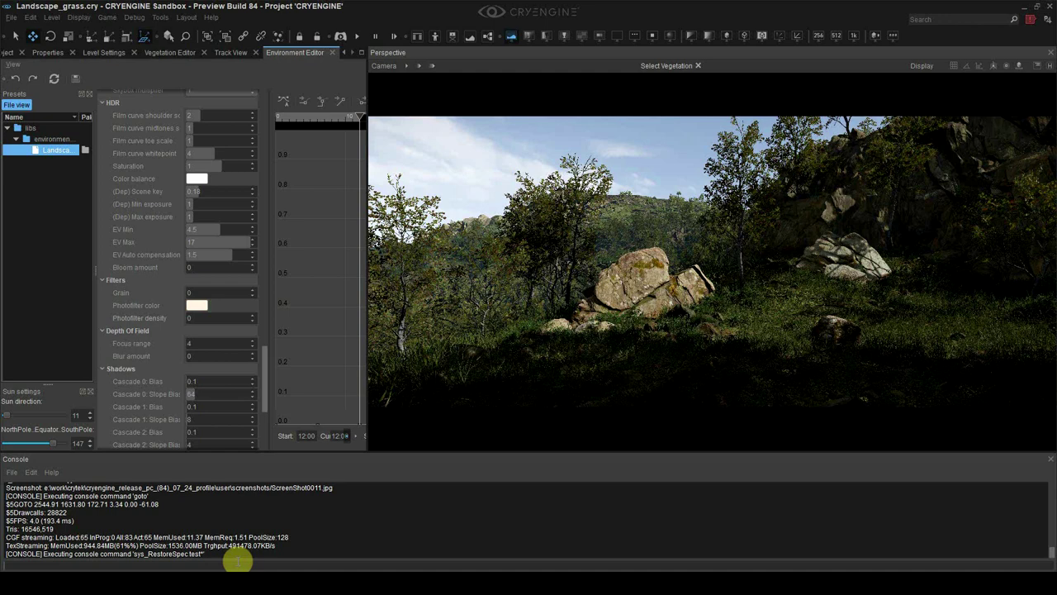
# - Switch to the screenshots folder and open screenshot0011.jpg in Photoshop
pyautogui.moveTo(247, 570)
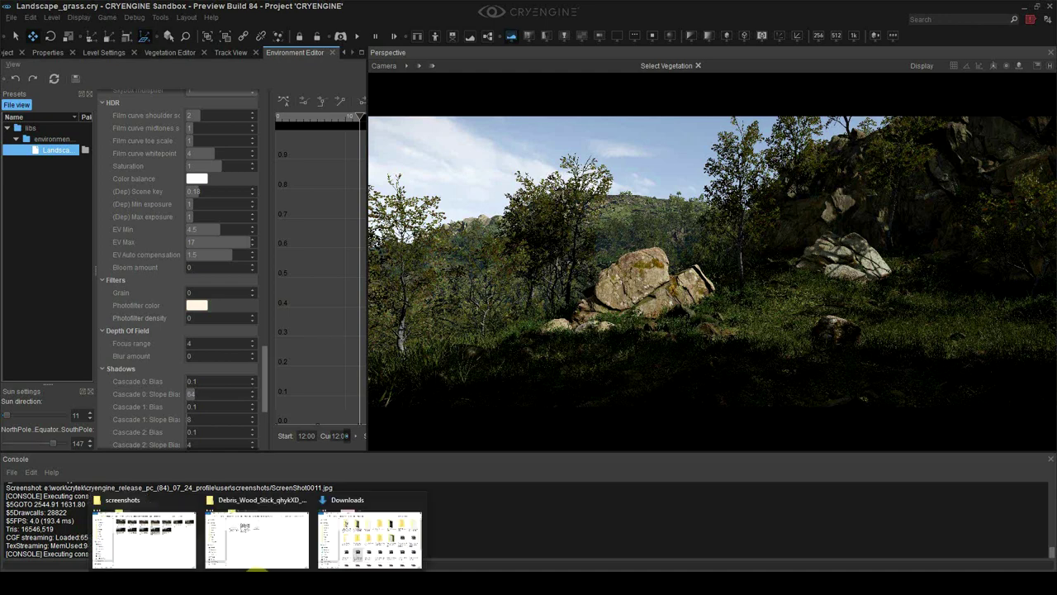
pyautogui.click(193, 528)
pyautogui.rightClick(799, 289)
pyautogui.moveTo(825, 378)
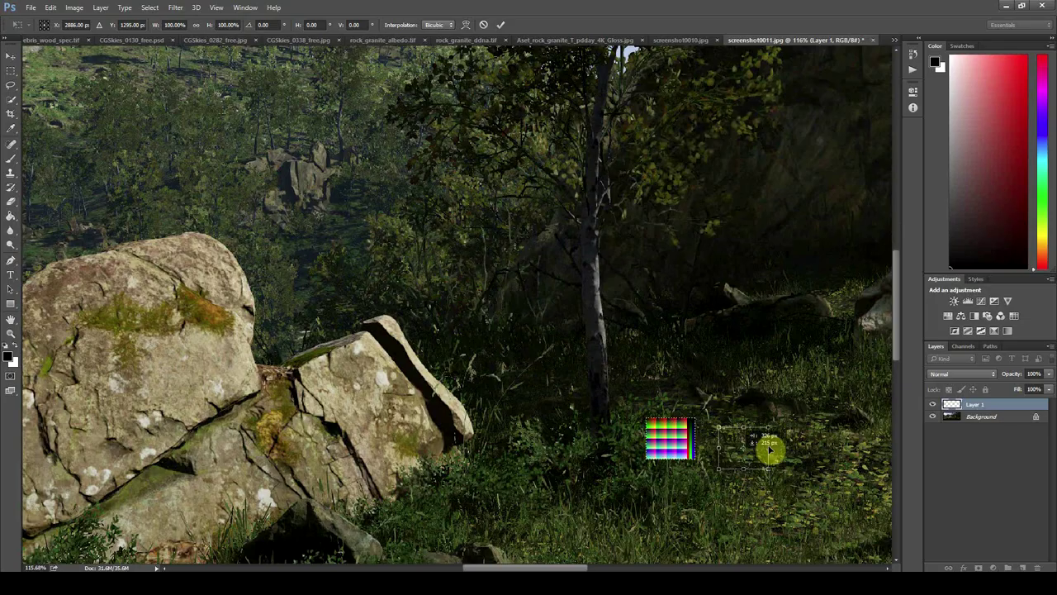
# - Move the color chart layer over the dark vegetation between the boulders and the tree trunk
pyautogui.moveTo(769, 446); pyautogui.dragTo(476, 302)
pyautogui.keyDown('alt'); pyautogui.scroll(6, 476, 302); pyautogui.keyUp('alt')
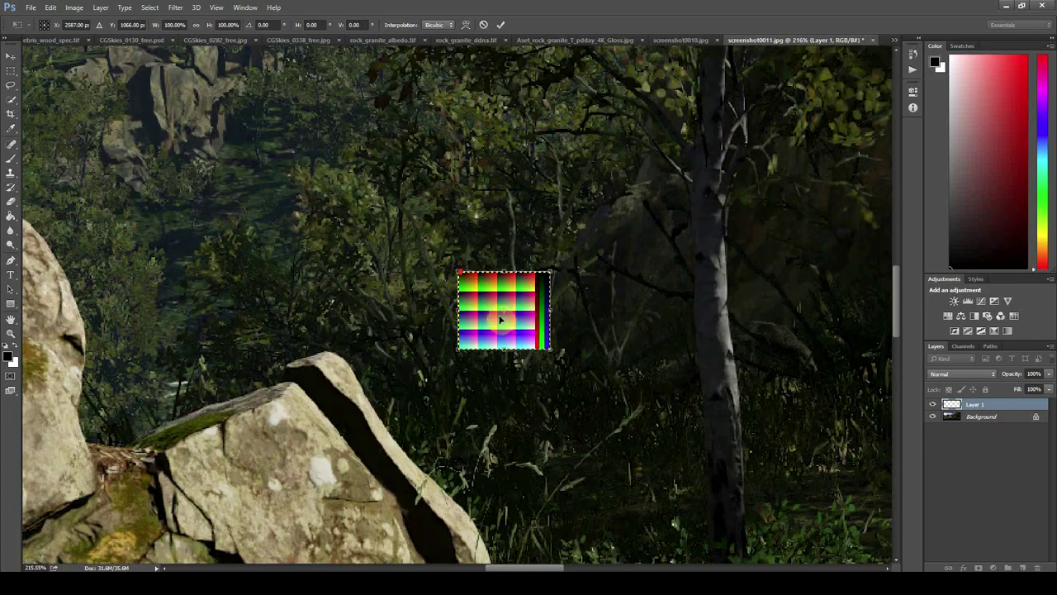
pyautogui.moveTo(523, 349); pyautogui.dragTo(539, 339)
pyautogui.keyDown('alt'); pyautogui.scroll(-5, 539, 338); pyautogui.keyUp('alt')
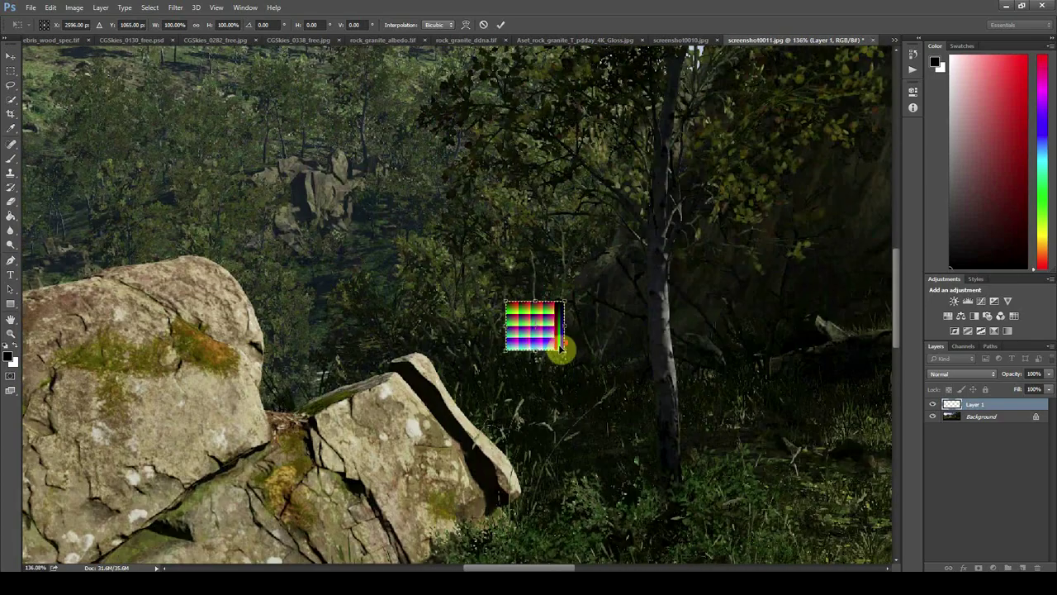
pyautogui.keyDown('alt'); pyautogui.scroll(-6, 561, 350); pyautogui.keyUp('alt')
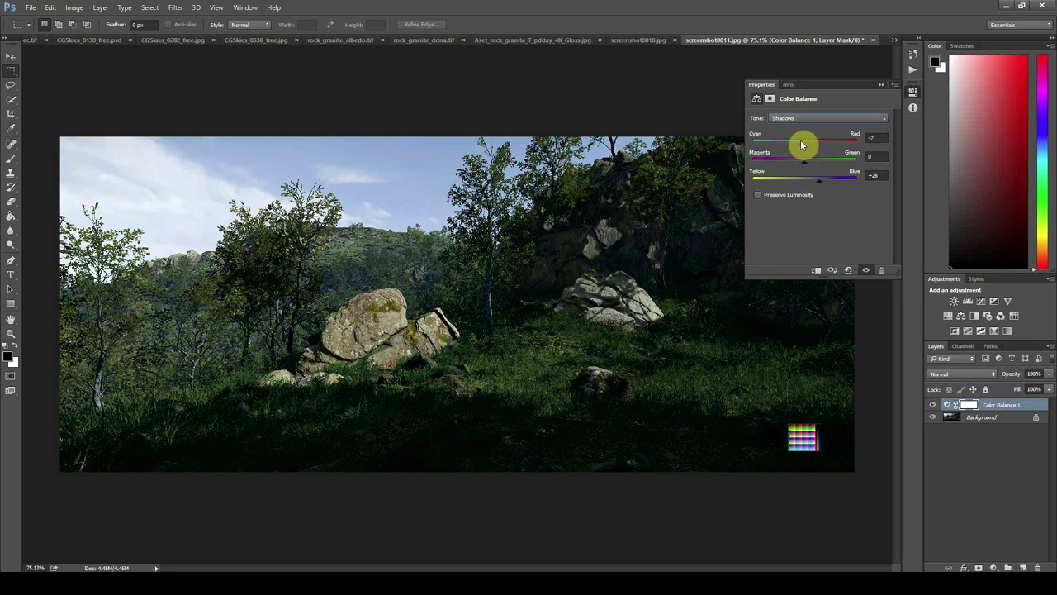
# - Adjust the screenshot's tones in the Color Balance adjustment layer
pyautogui.click(801, 117)
pyautogui.click(805, 141)
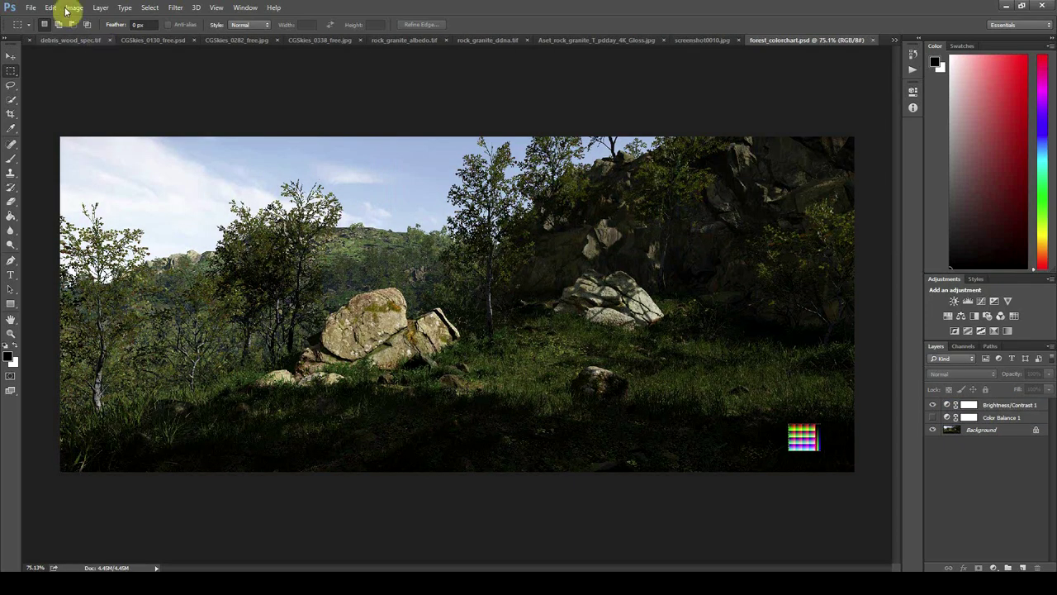
# - Save the graded image in CryTIFPlugin format as forest_colorchart_cch.tif in the colorcharts folder, using the ColorChart preset
pyautogui.click(31, 7)
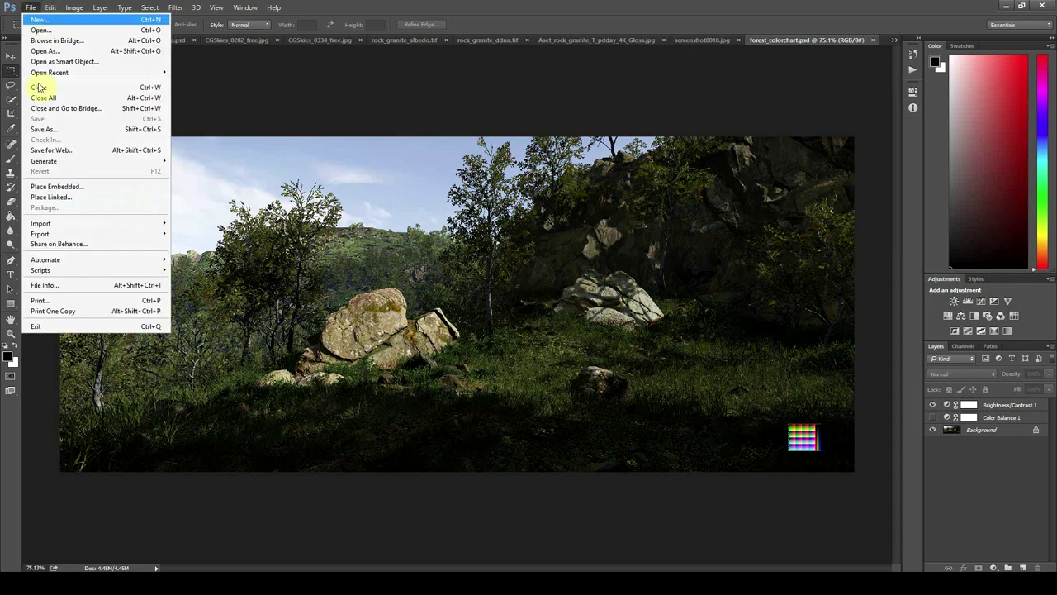
pyautogui.click(52, 130)
pyautogui.click(270, 455)
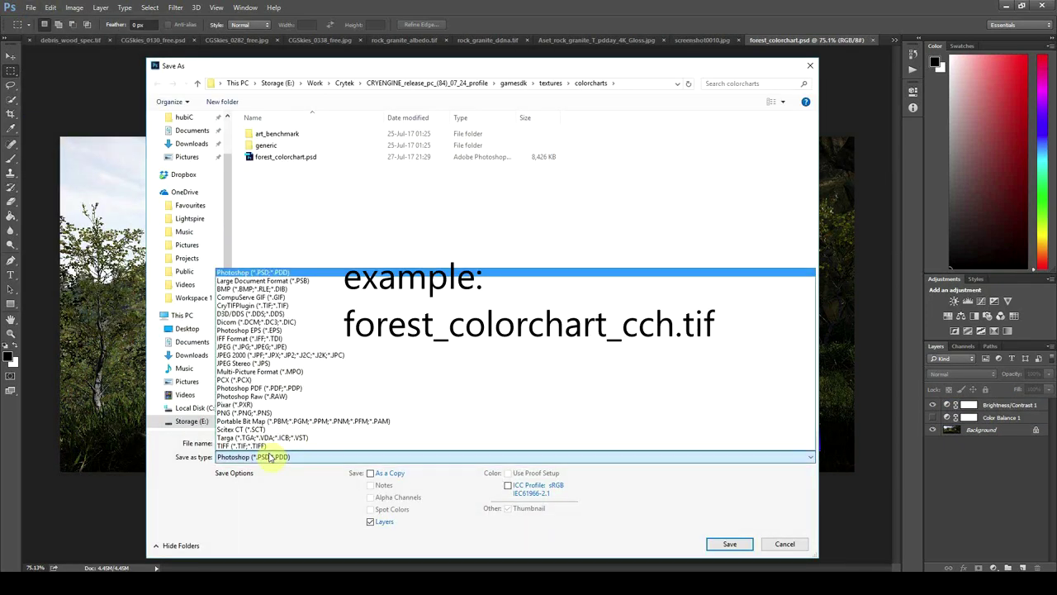
pyautogui.click(263, 305)
pyautogui.click(273, 442)
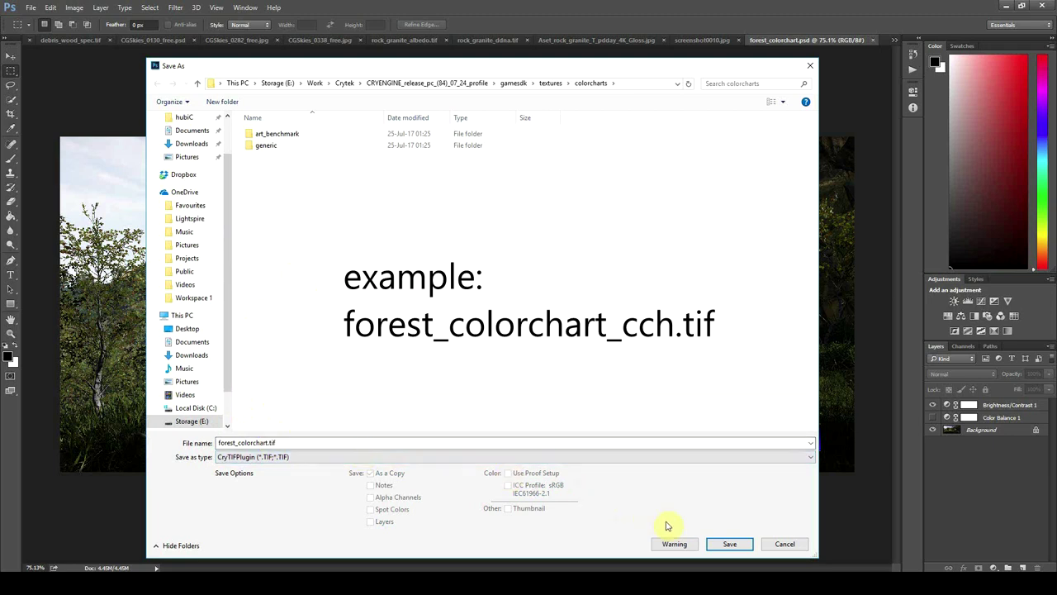
pyautogui.doubleClick(270, 442)
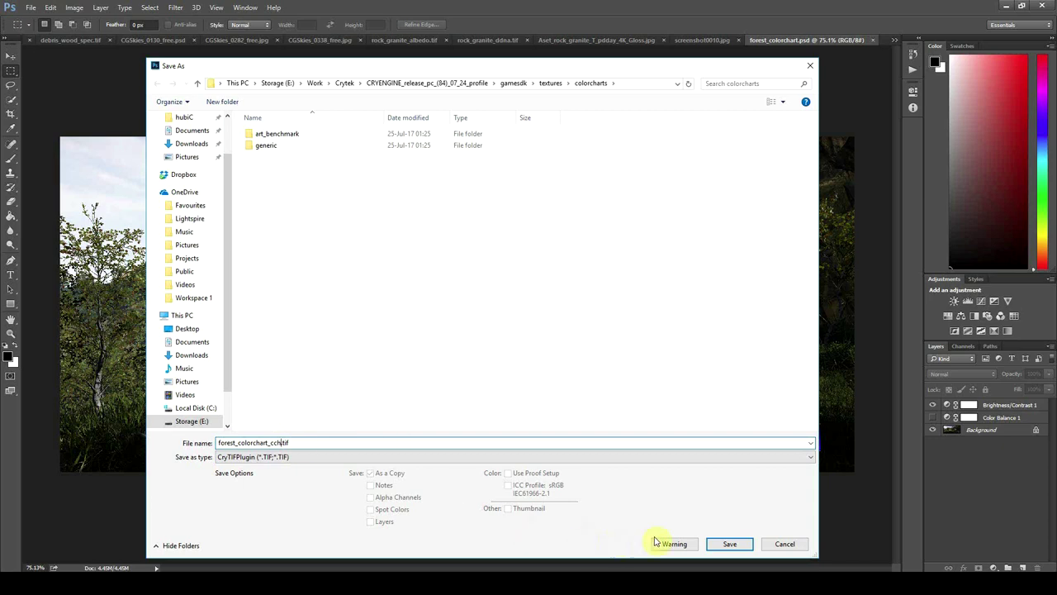
pyautogui.click(727, 544)
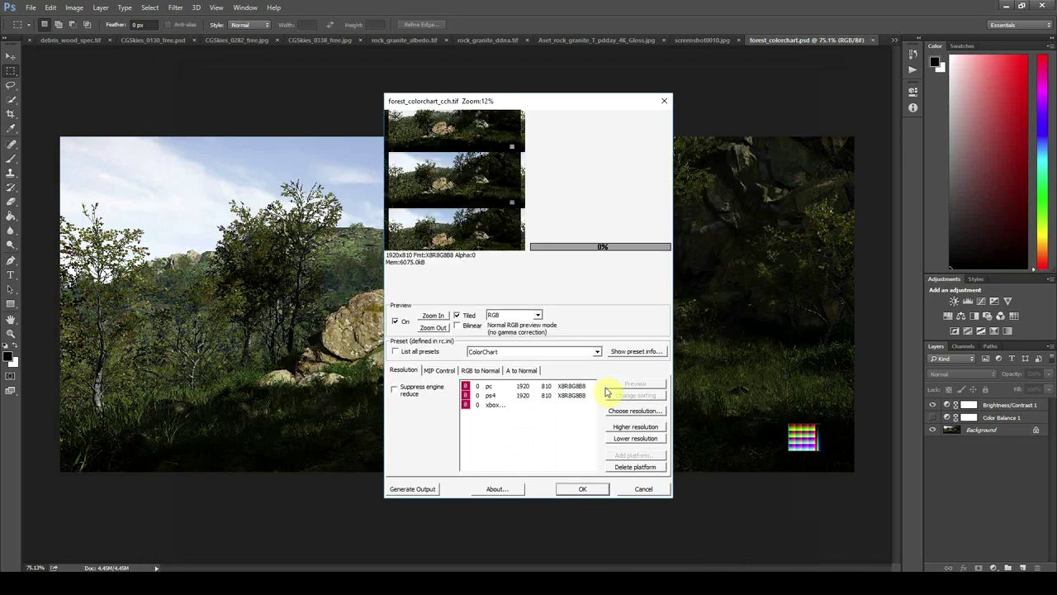
pyautogui.click(582, 489)
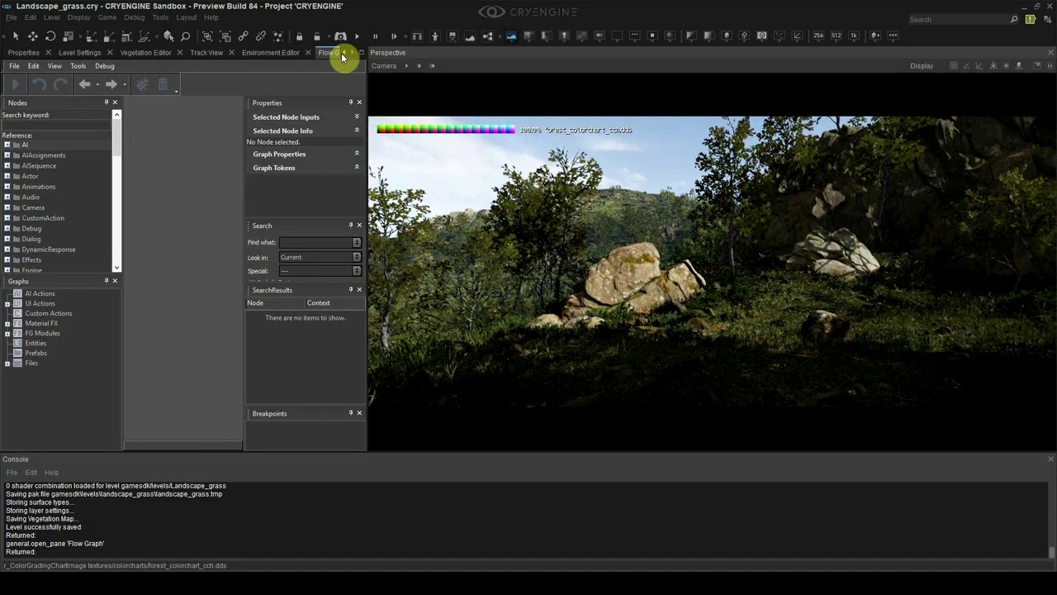
# - Back in CRYENGINE, place an AreaTrigger legacy entity in front of the rocks and raise it above the ground
pyautogui.click(146, 53)
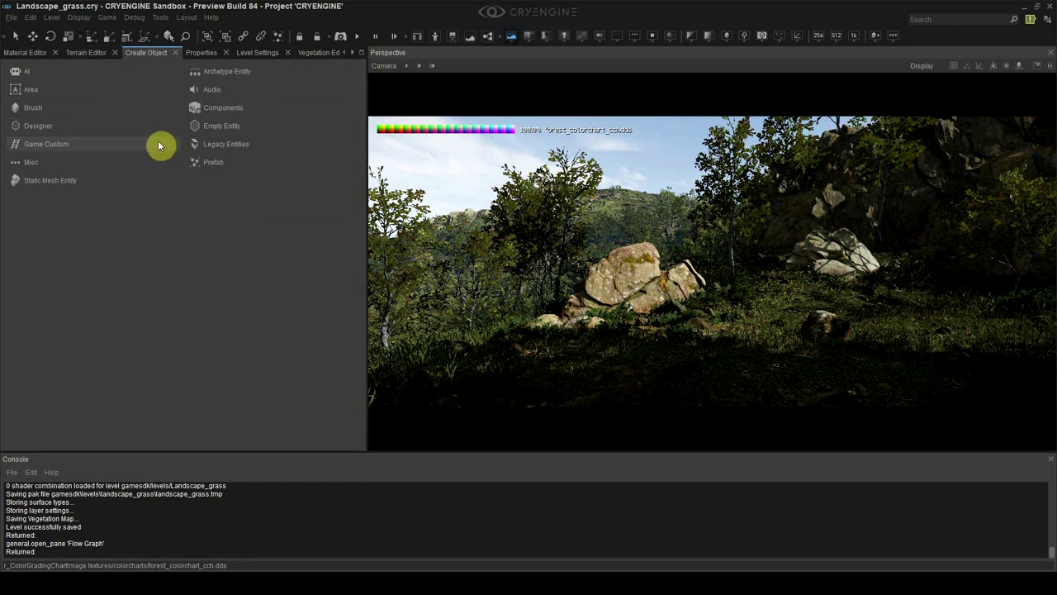
pyautogui.click(222, 150)
pyautogui.click(43, 238)
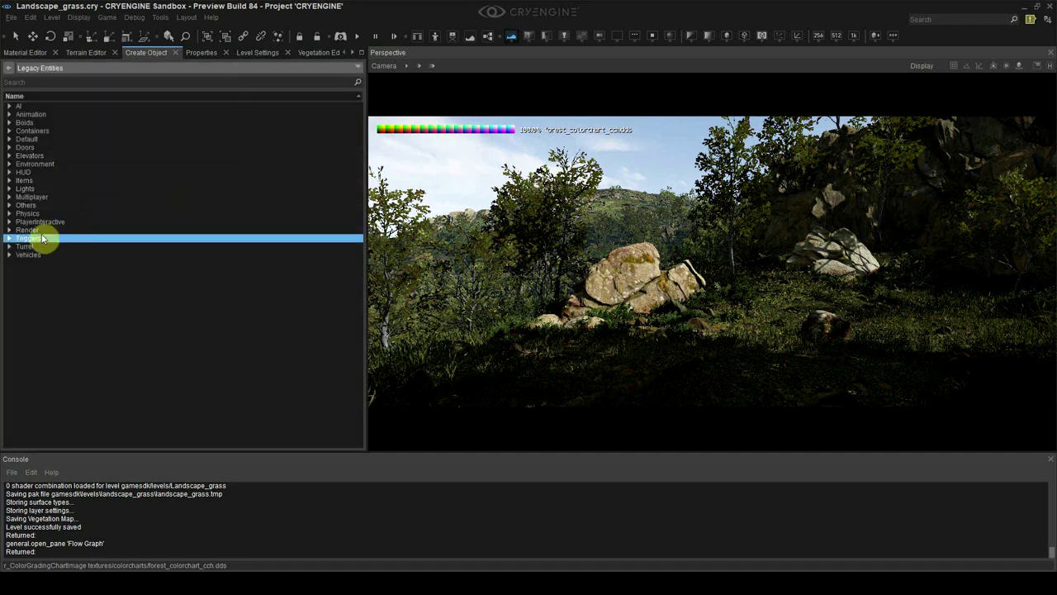
pyautogui.click(46, 246)
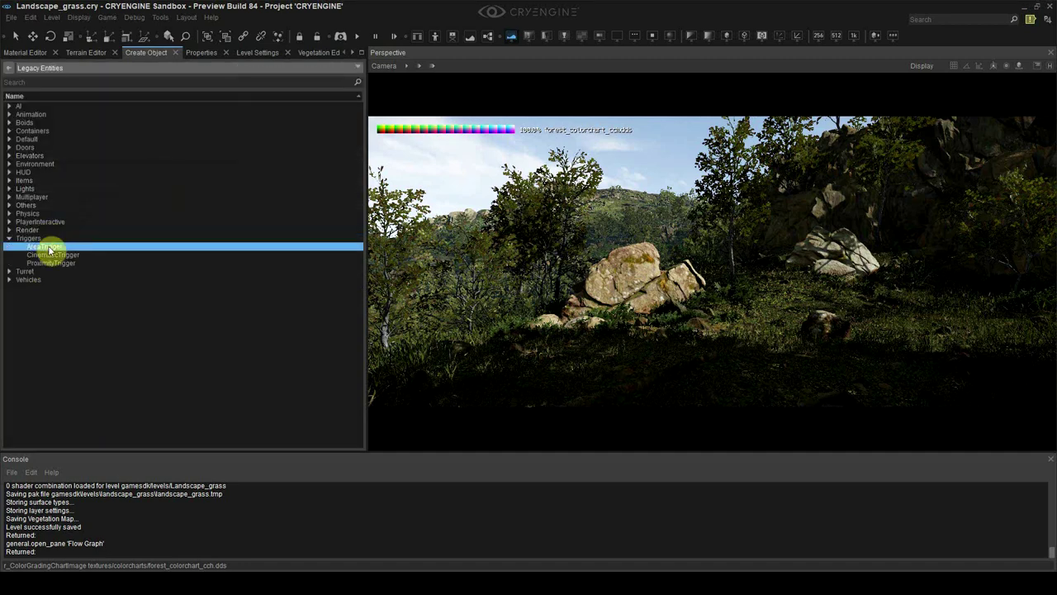
pyautogui.click(749, 351)
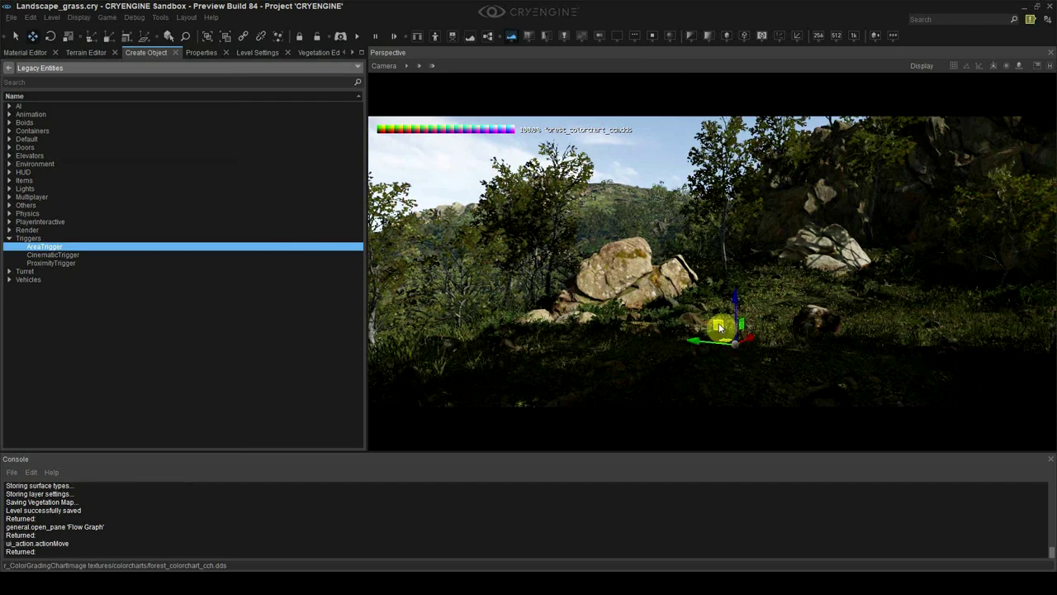
pyautogui.moveTo(719, 327); pyautogui.dragTo(735, 198)
# - Rename the area trigger as Global_Flowgraph
pyautogui.click(201, 52)
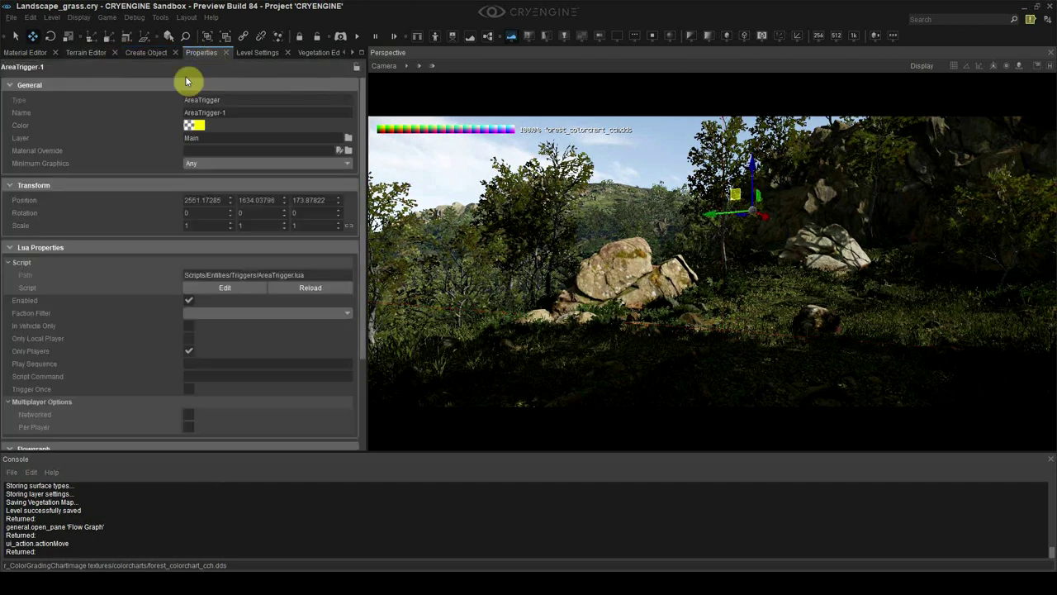
pyautogui.write('Glo')
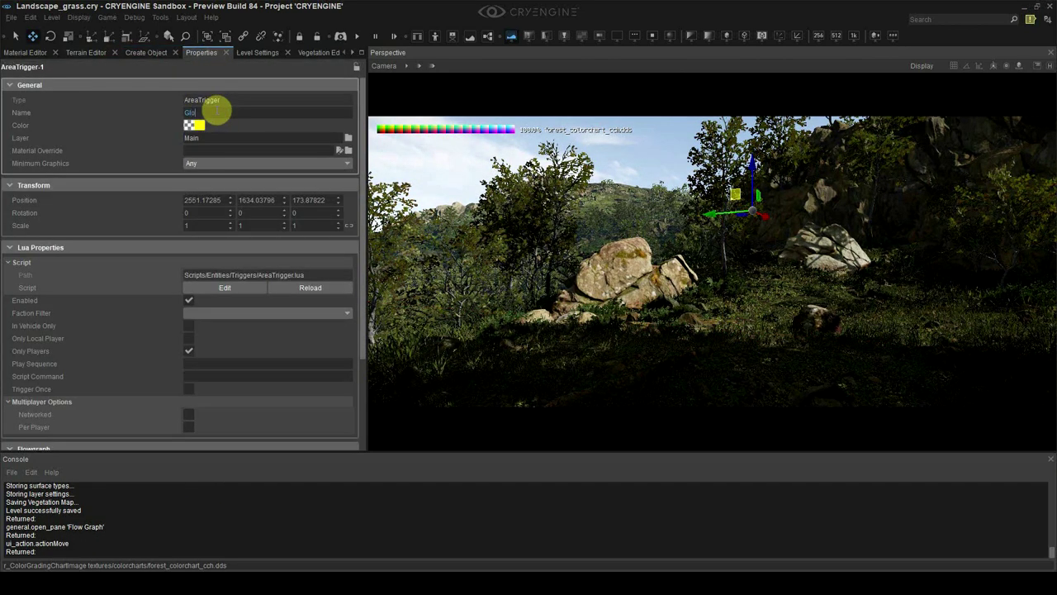
pyautogui.write('bal_Flowgraph')
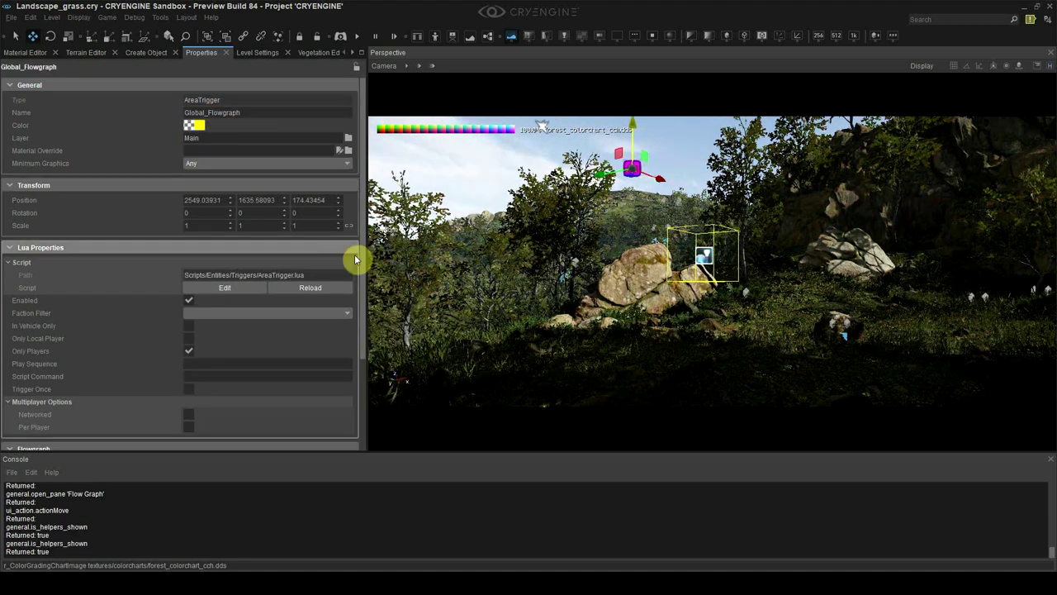
# - Create a flow graph for the Global_Flowgraph area trigger, leaving its group name as <None>
pyautogui.moveTo(363, 320); pyautogui.dragTo(373, 421)
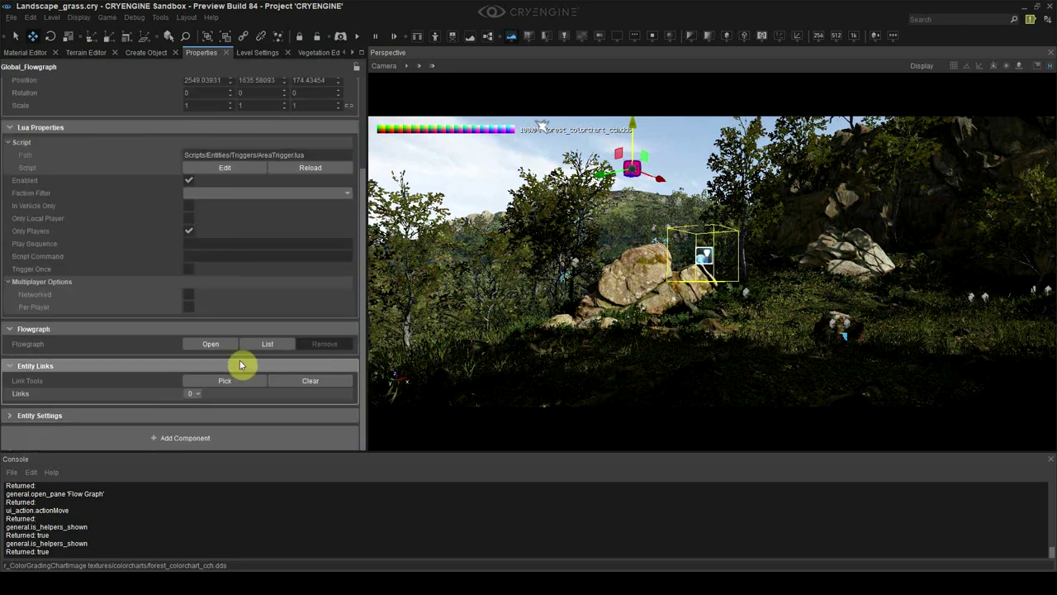
pyautogui.click(211, 344)
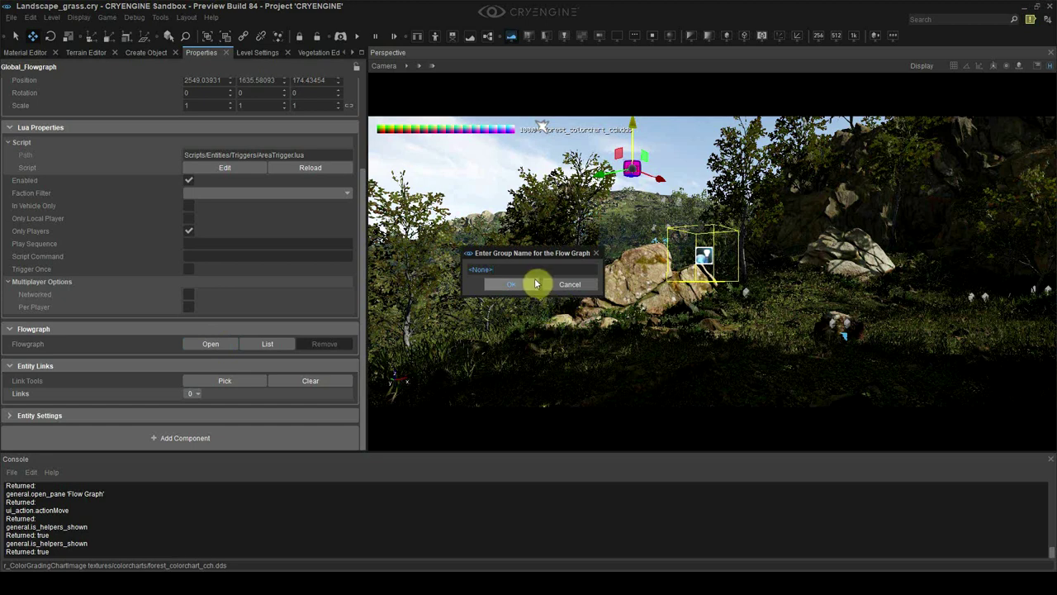
pyautogui.click(529, 284)
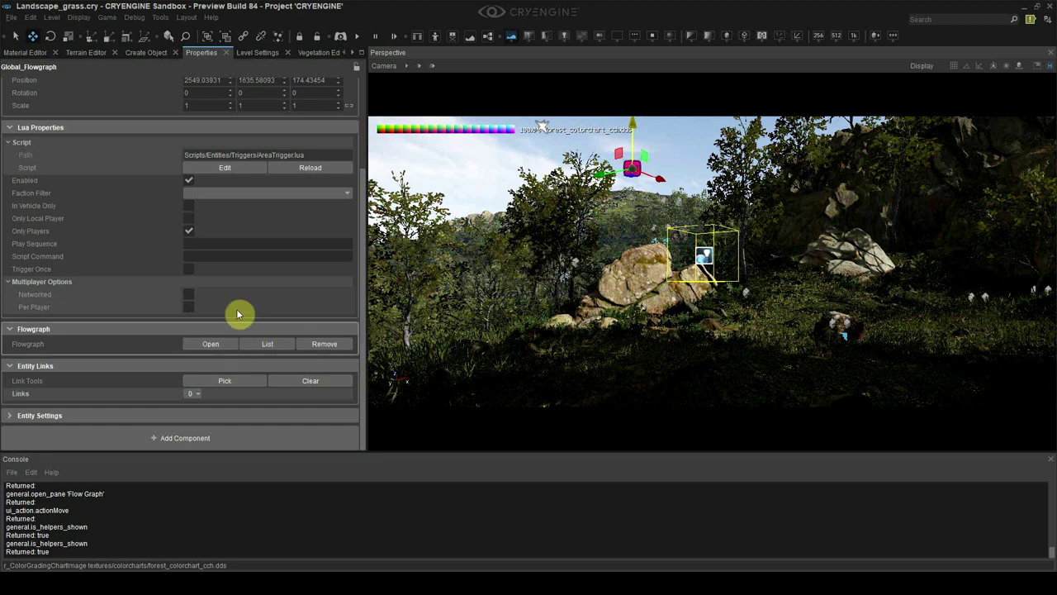
pyautogui.rightClick(152, 224)
pyautogui.moveTo(162, 229)
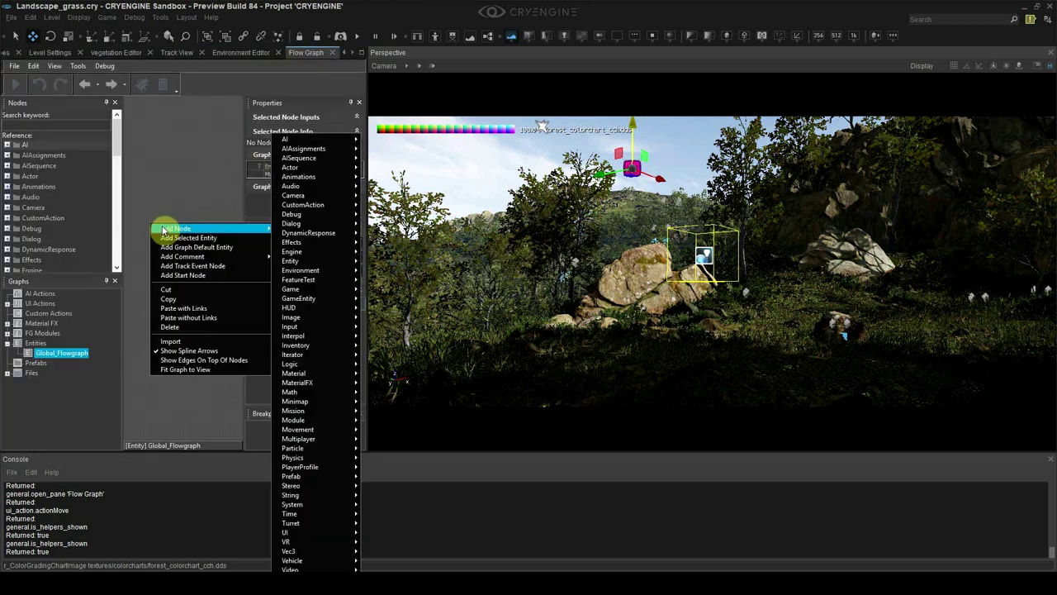
pyautogui.click(218, 200)
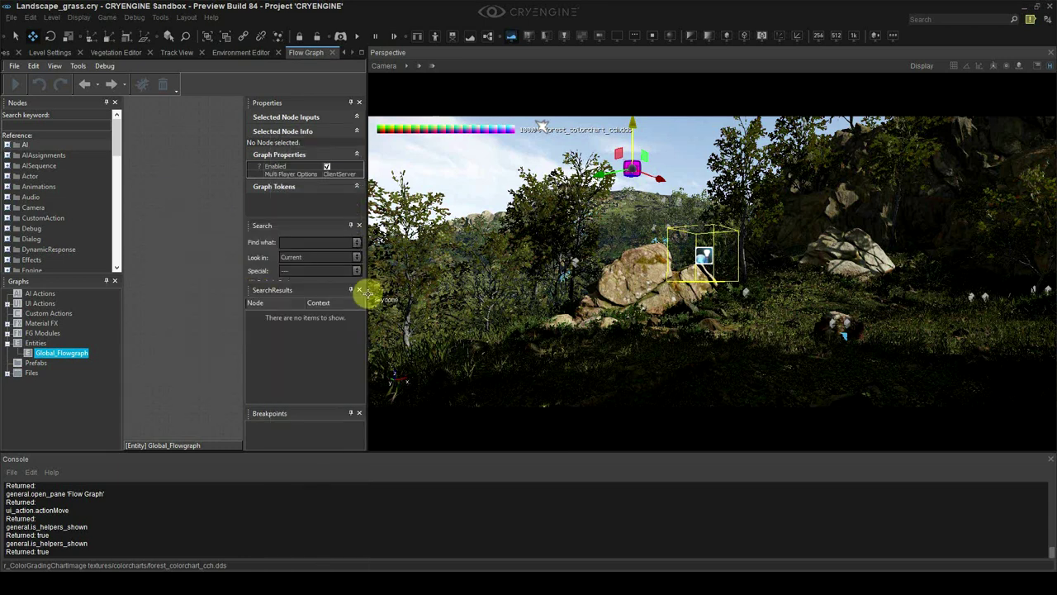
# - Widen the Flow Graph editor and add a Game:Start node to the Global_Flowgraph graph
pyautogui.moveTo(368, 295); pyautogui.dragTo(453, 292)
pyautogui.rightClick(212, 219)
pyautogui.moveTo(227, 222)
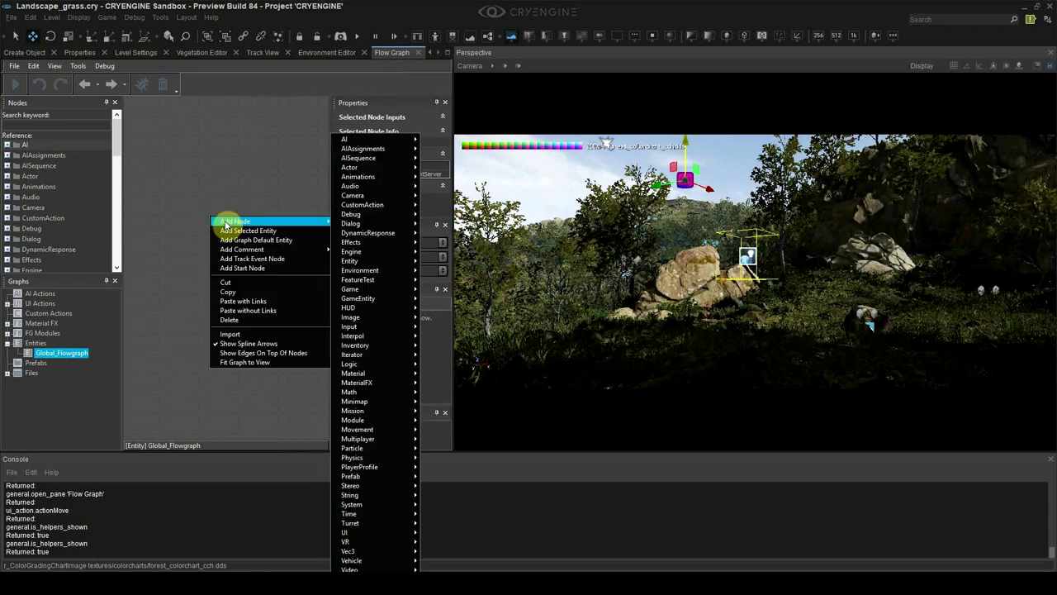
pyautogui.moveTo(363, 289)
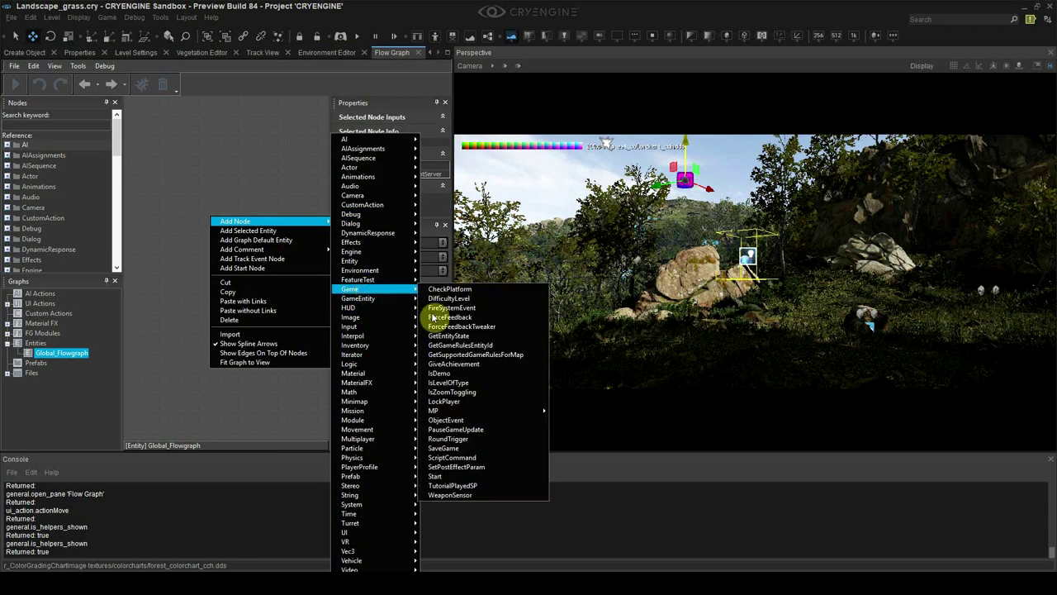
pyautogui.click(436, 476)
# - Add an Image:ColorGradient node to the graph below the Game:Start node
pyautogui.scroll(-4, 206, 252)
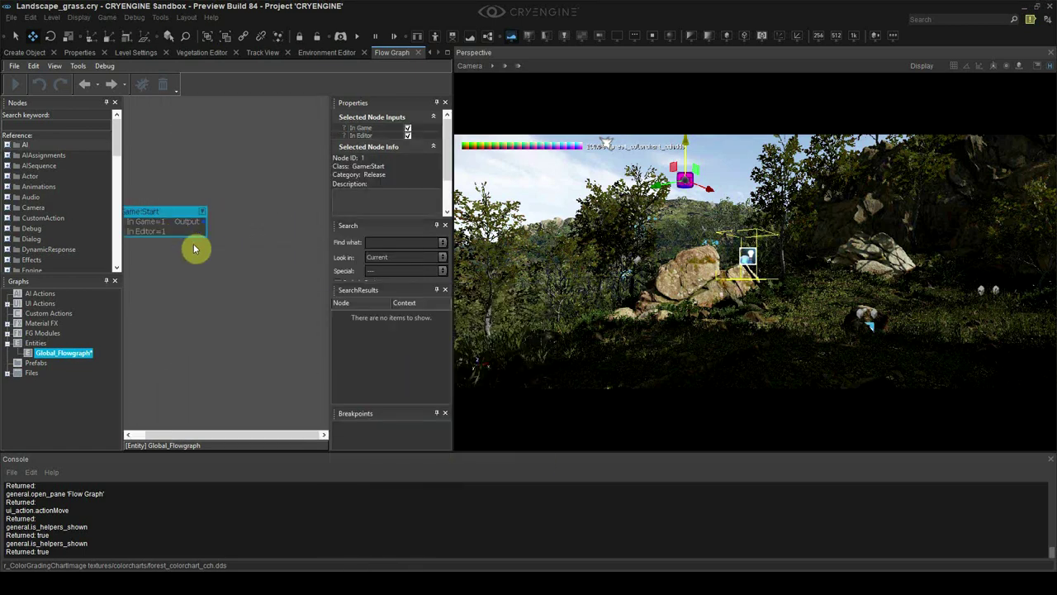
pyautogui.rightClick(217, 252)
pyautogui.moveTo(248, 256)
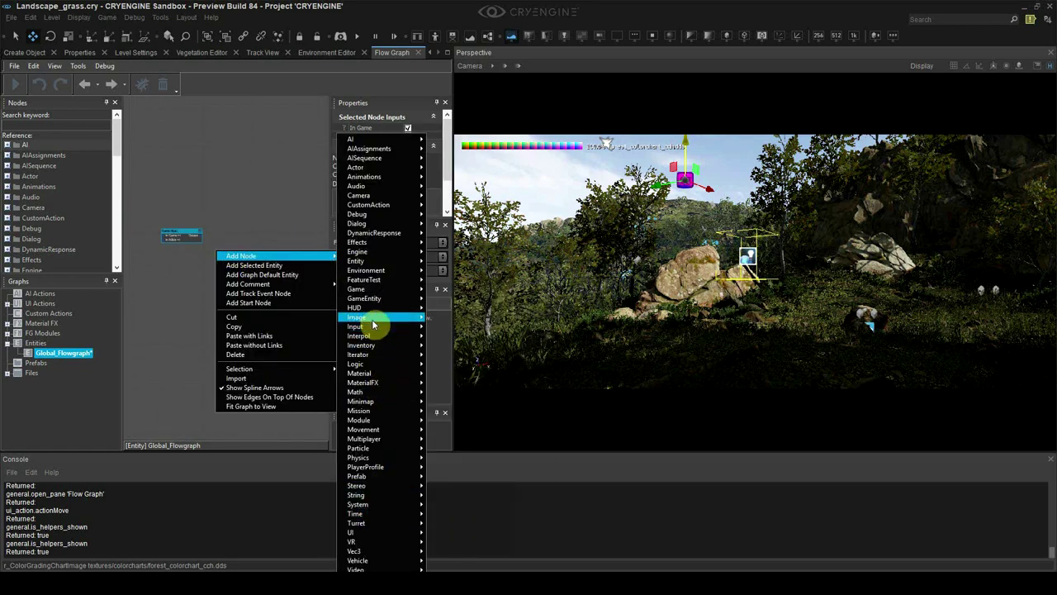
pyautogui.moveTo(360, 320)
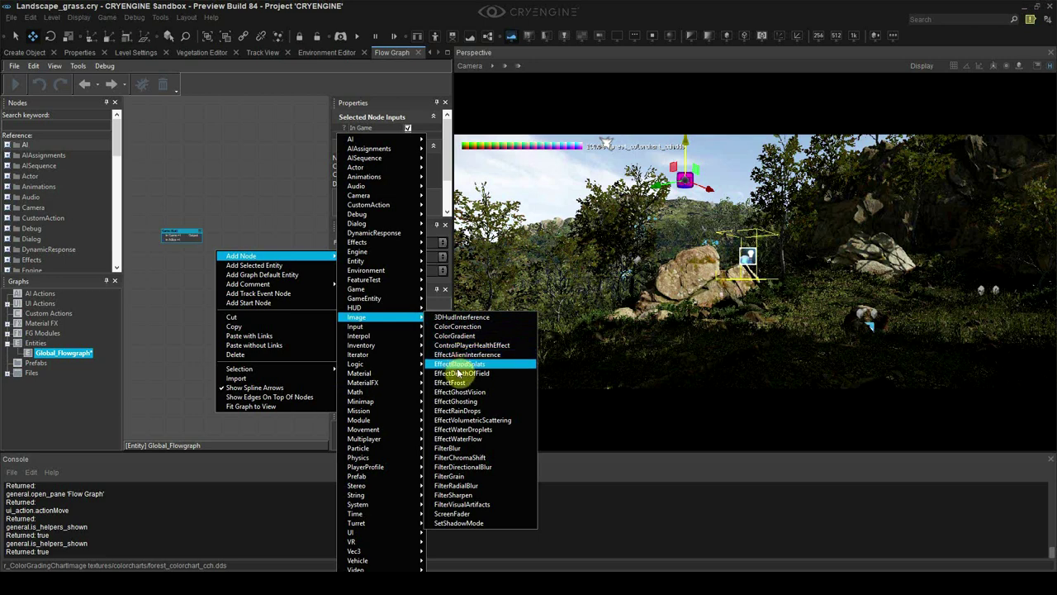
pyautogui.click(459, 339)
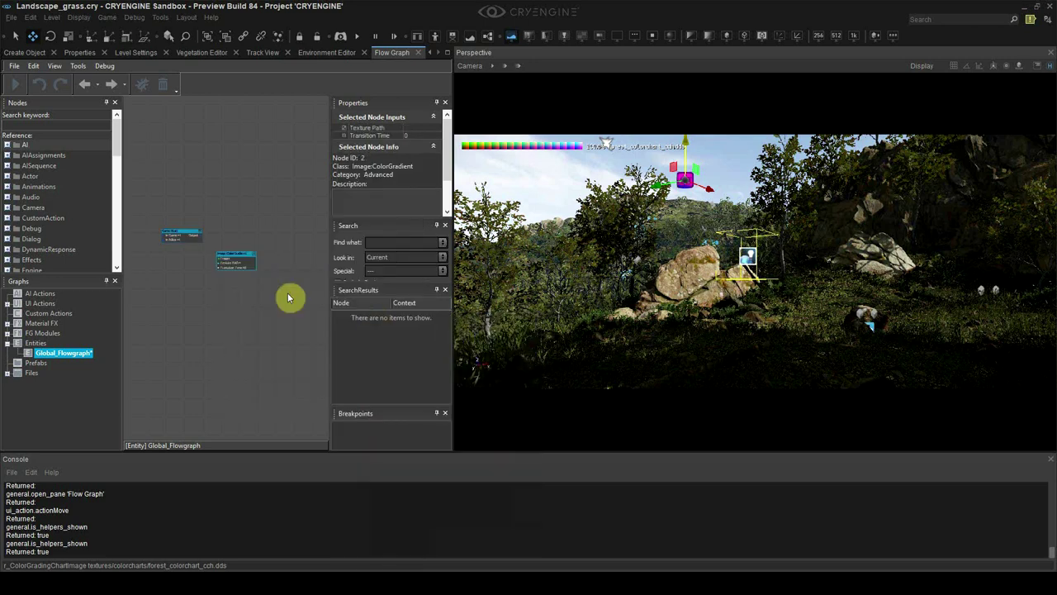
# - Place the ColorGradient node beside the Start node and connect the Start node's Output to its Trigger input
pyautogui.scroll(4, 233, 250)
pyautogui.moveTo(262, 286); pyautogui.dragTo(272, 236)
pyautogui.moveTo(187, 232); pyautogui.dragTo(237, 234)
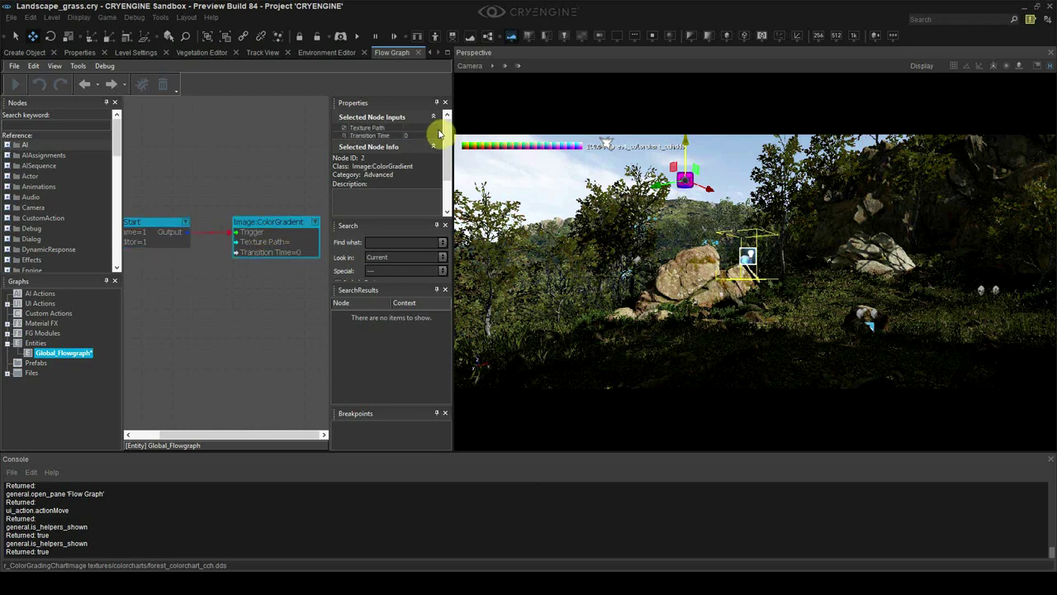
# - Set the ColorGradient node's Texture Path to forest_colorchart_cch from the GameSDK textures/colorcharts folder
pyautogui.doubleClick(438, 130)
pyautogui.moveTo(519, 104); pyautogui.dragTo(491, 100)
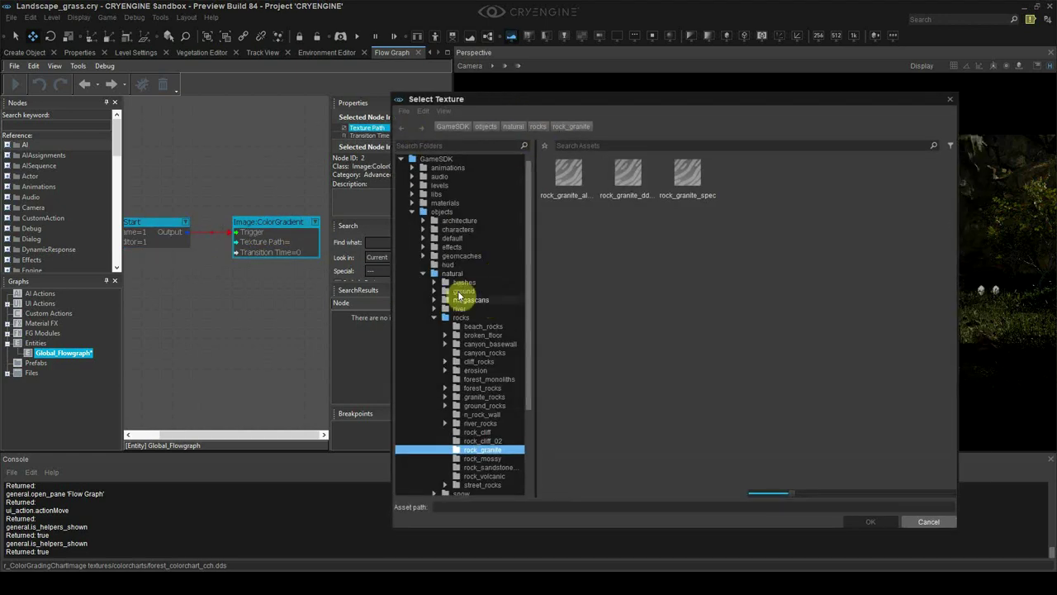
pyautogui.click(423, 273)
pyautogui.click(417, 221)
pyautogui.click(424, 254)
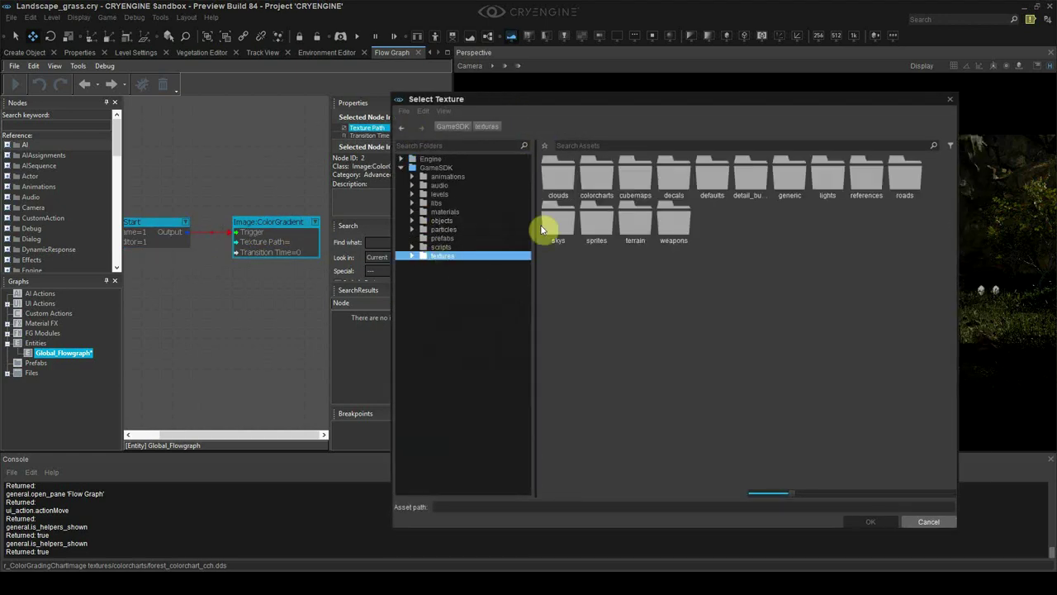
pyautogui.doubleClick(593, 189)
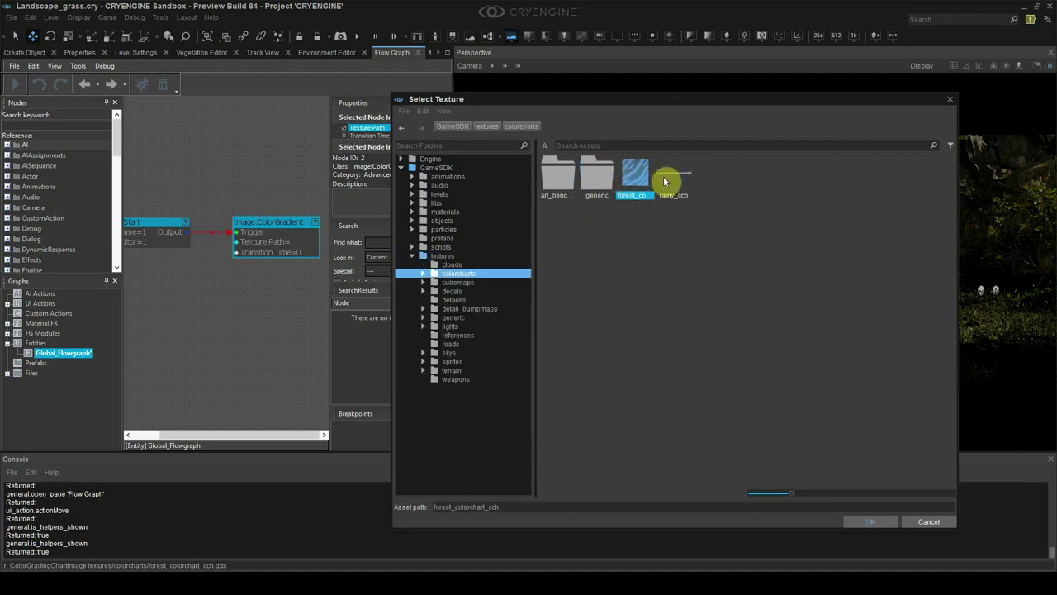
pyautogui.doubleClick(635, 175)
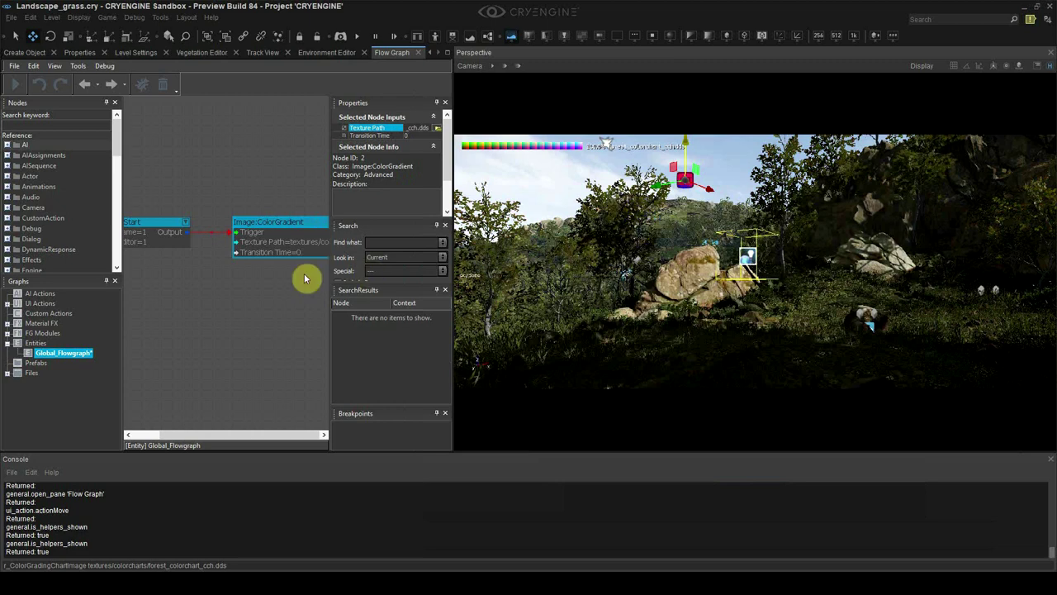
# - Run the level in game mode to check the color chart grading, and return to editing
pyautogui.moveTo(275, 290); pyautogui.dragTo(253, 283, button='right')
pyautogui.scroll(-2, 253, 284)
pyautogui.moveTo(540, 298); pyautogui.dragTo(545, 298, button='right')
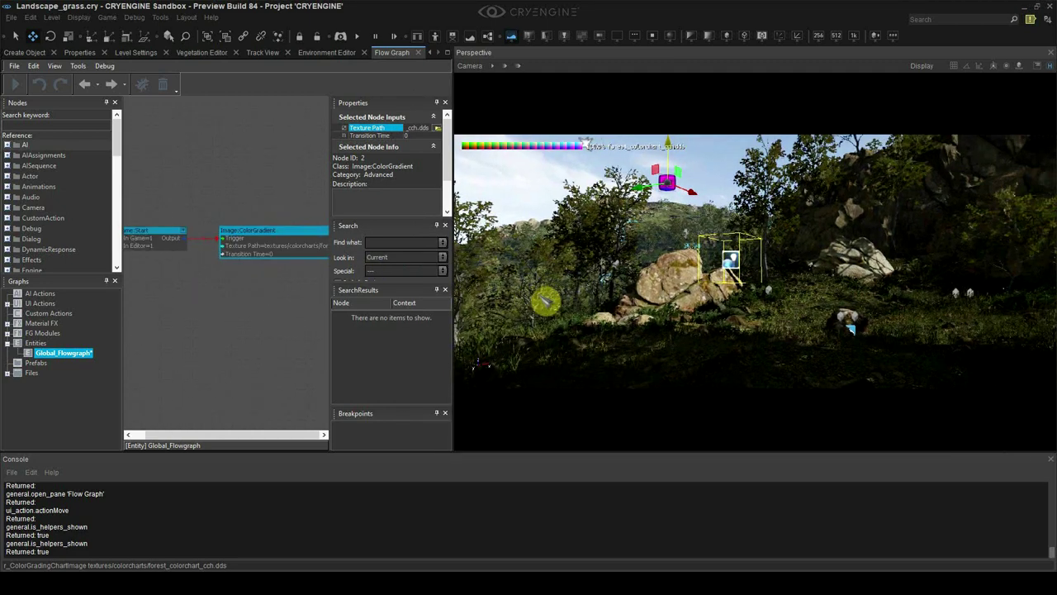
pyautogui.hotkey('ctrl', 'g')
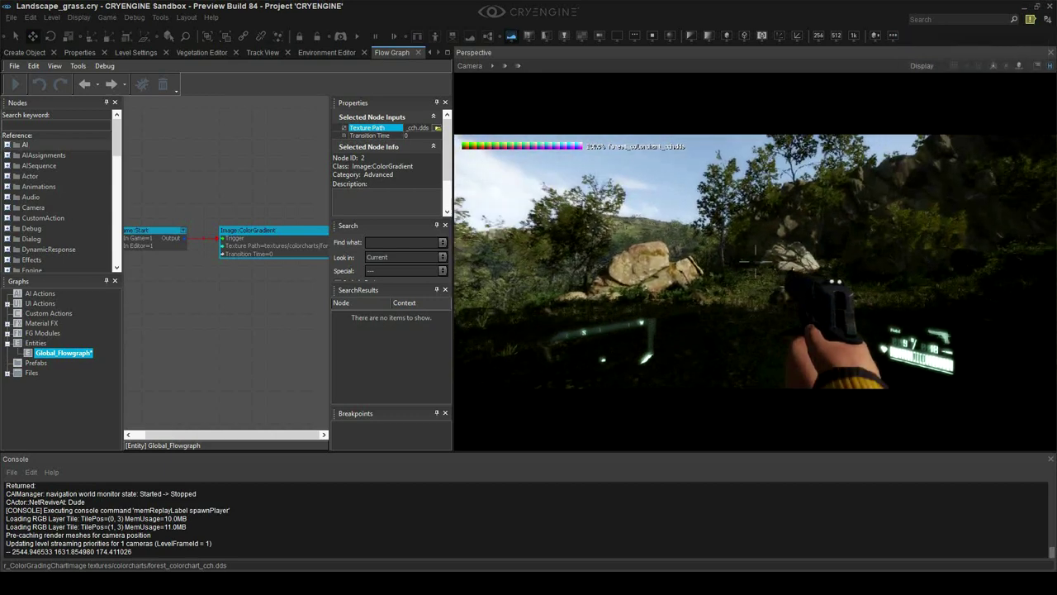
pyautogui.press('Escape')
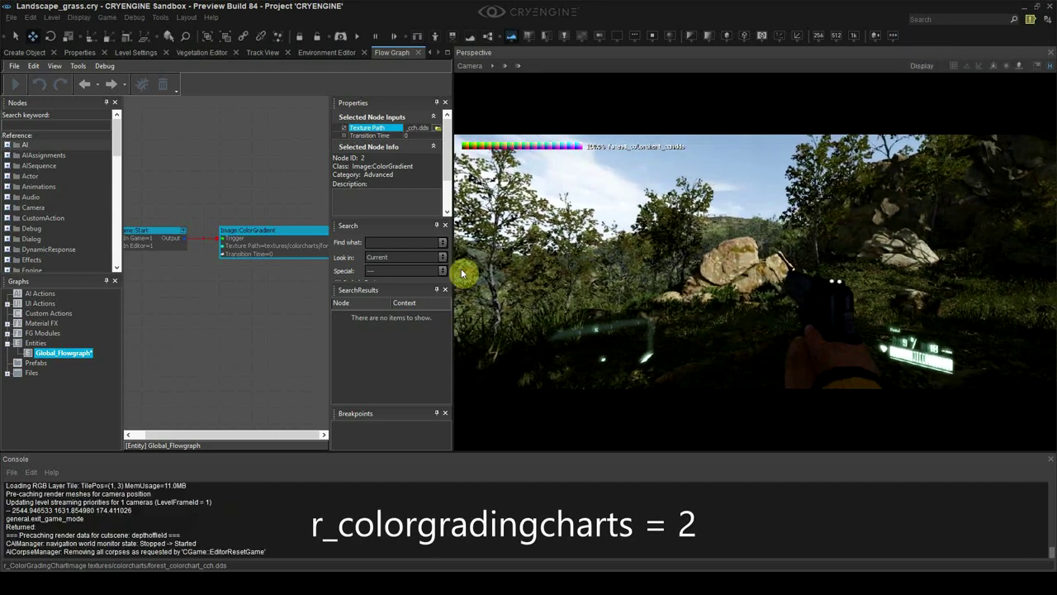
# - Set the viewport resolution to 1280 x 720 and preview the graded scene in game mode at that size
pyautogui.click(469, 65)
pyautogui.moveTo(497, 145)
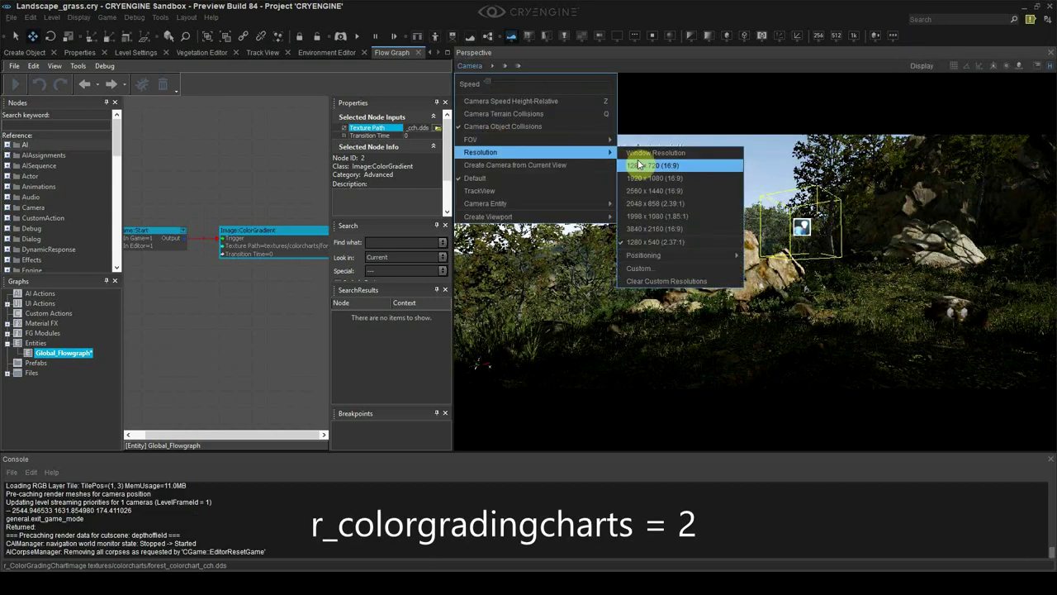
pyautogui.click(638, 164)
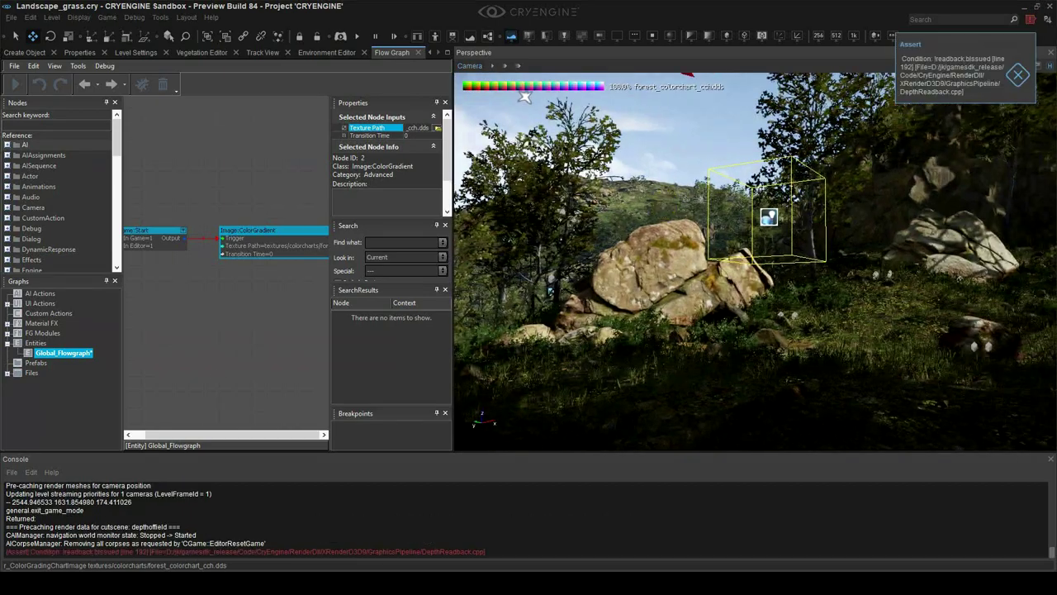
pyautogui.hotkey('ctrl', 'g')
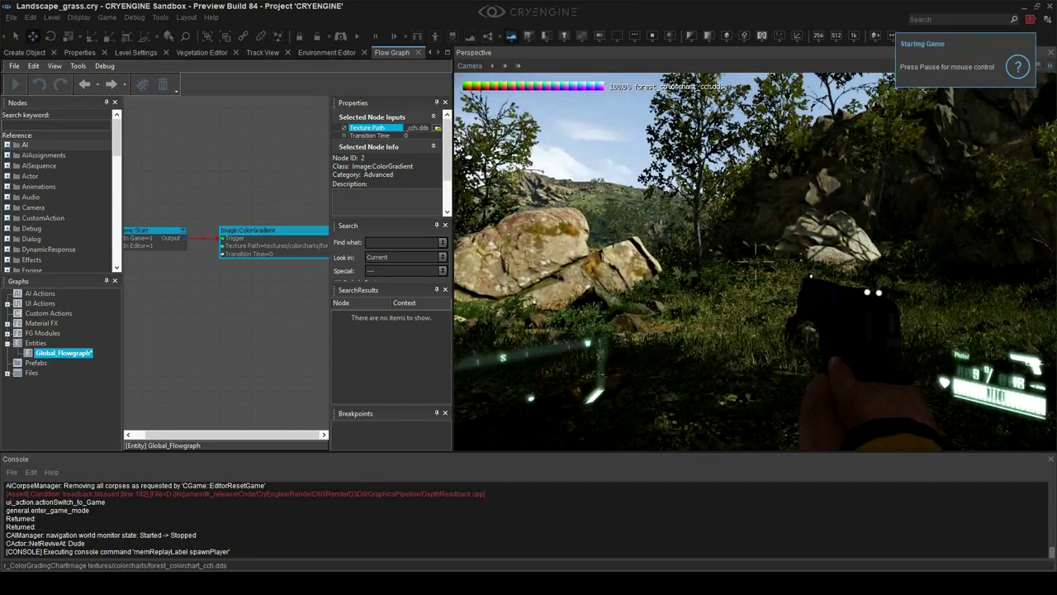
pyautogui.press('Escape')
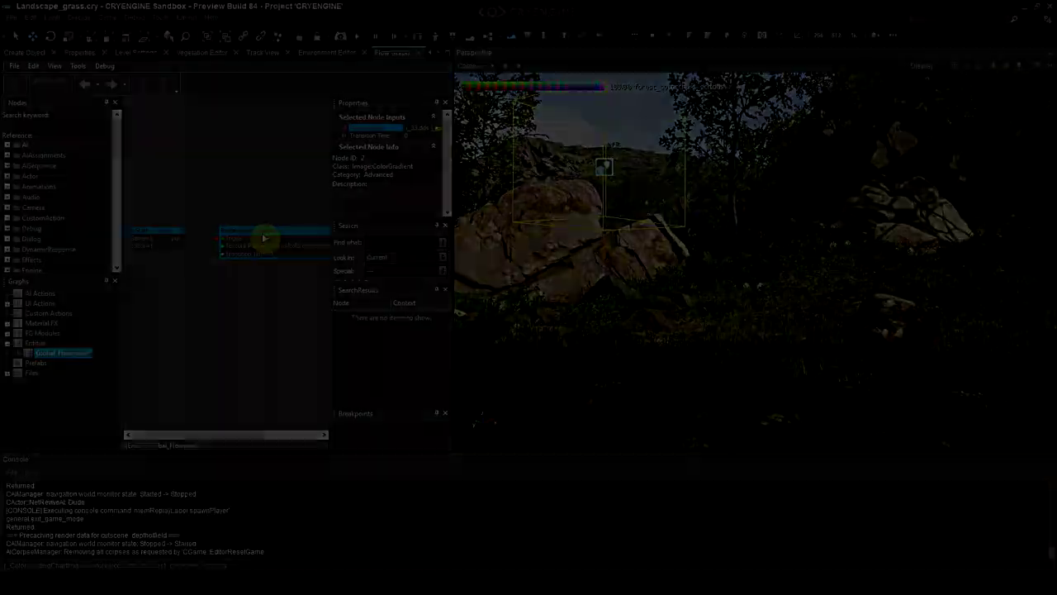